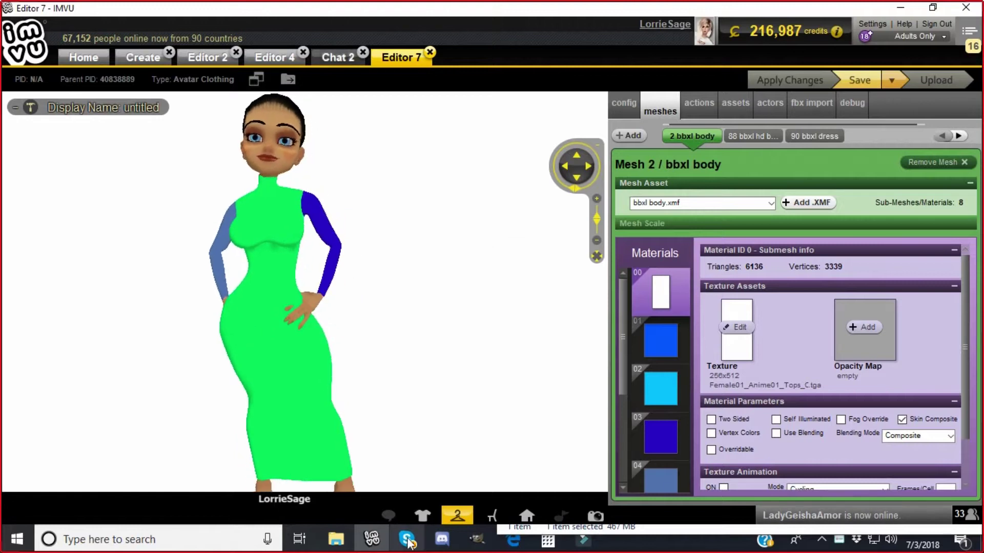
Switch to the browser and examine the wireframe maps on the BBR BBM HD Big Chest B&D product page
mouse_move(408, 540)
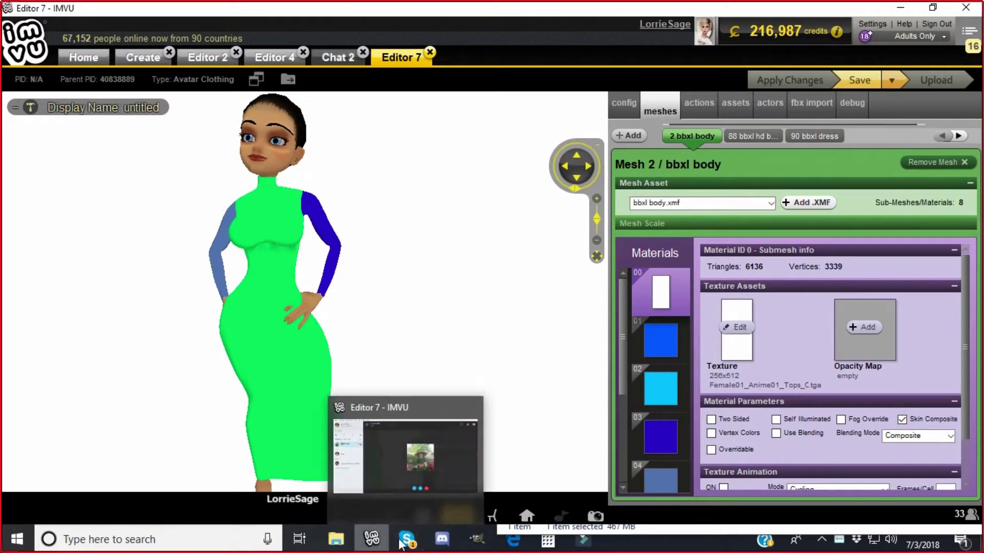
click(513, 544)
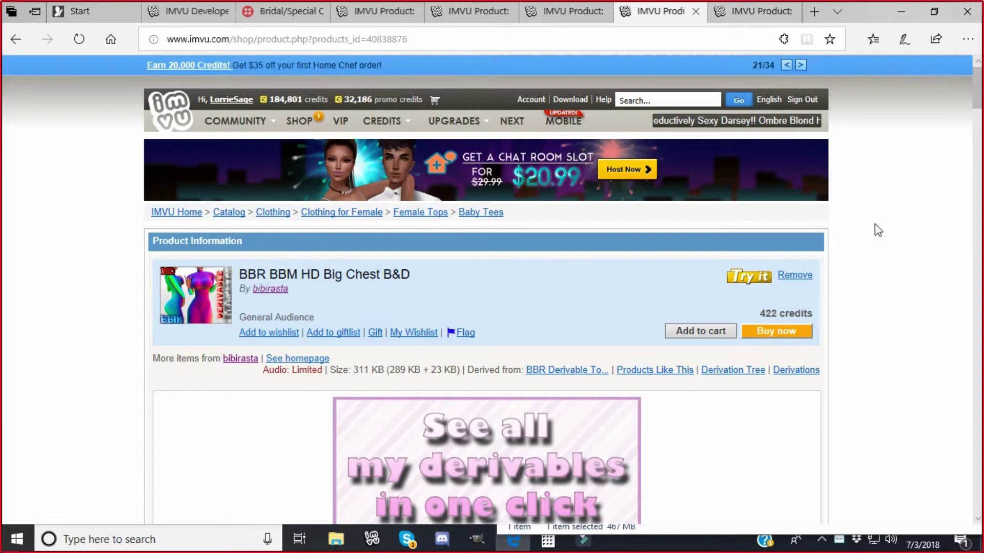
scroll(876, 228, down, 10)
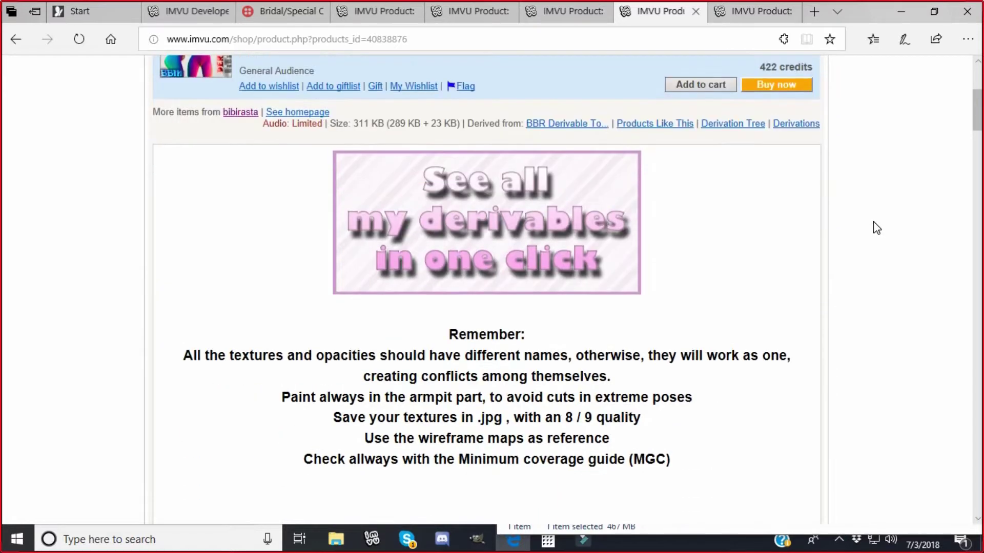
scroll(877, 228, down, 10)
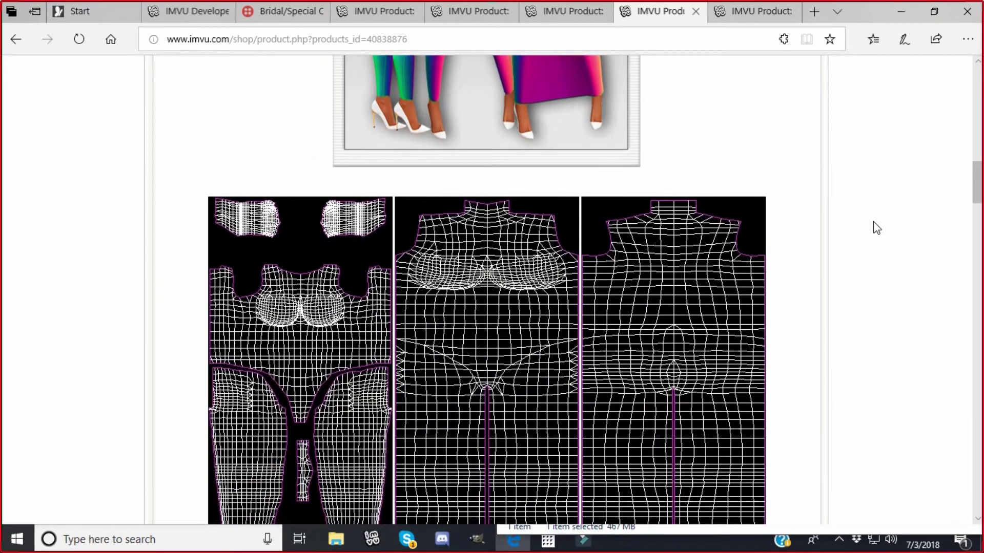
scroll(877, 228, down, 2)
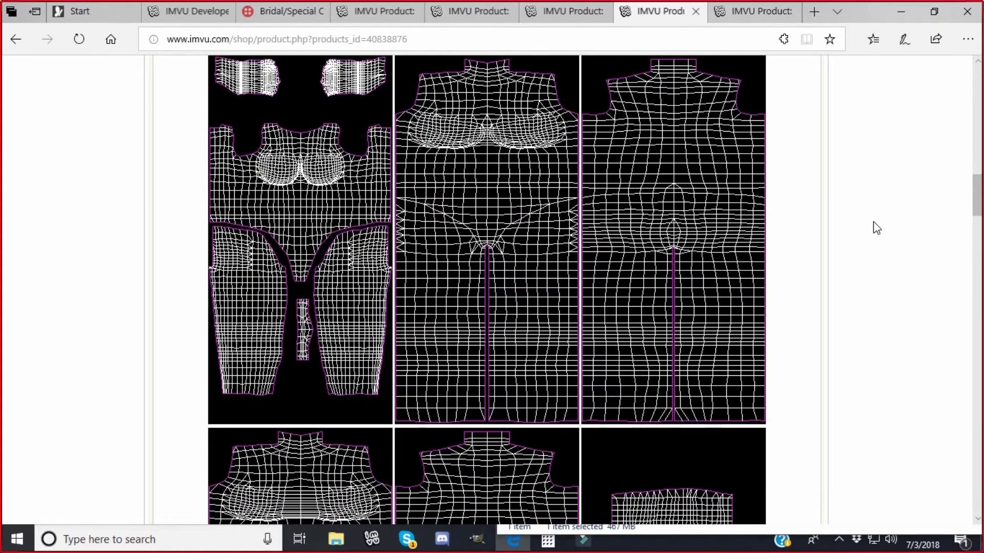
scroll(873, 232, down, 6)
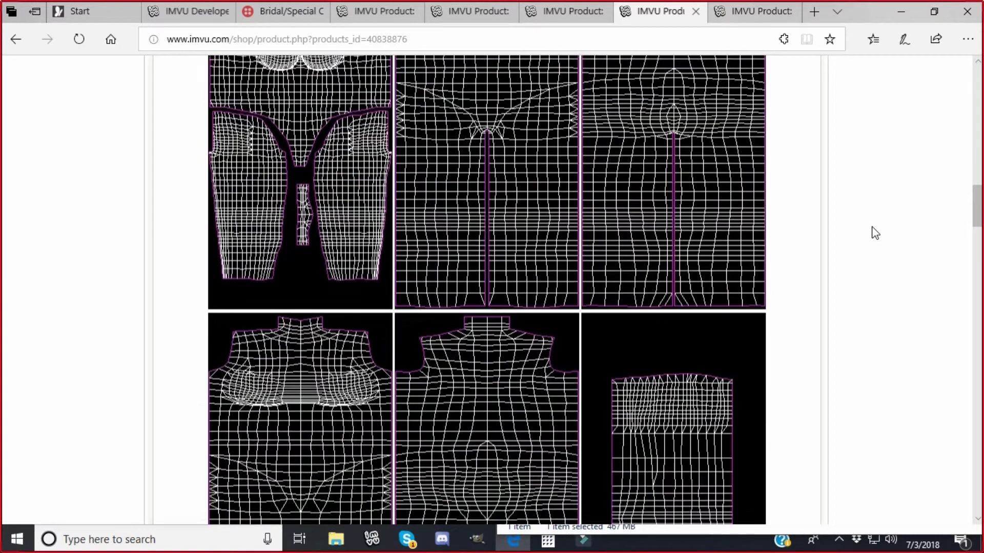
scroll(871, 231, up, 4)
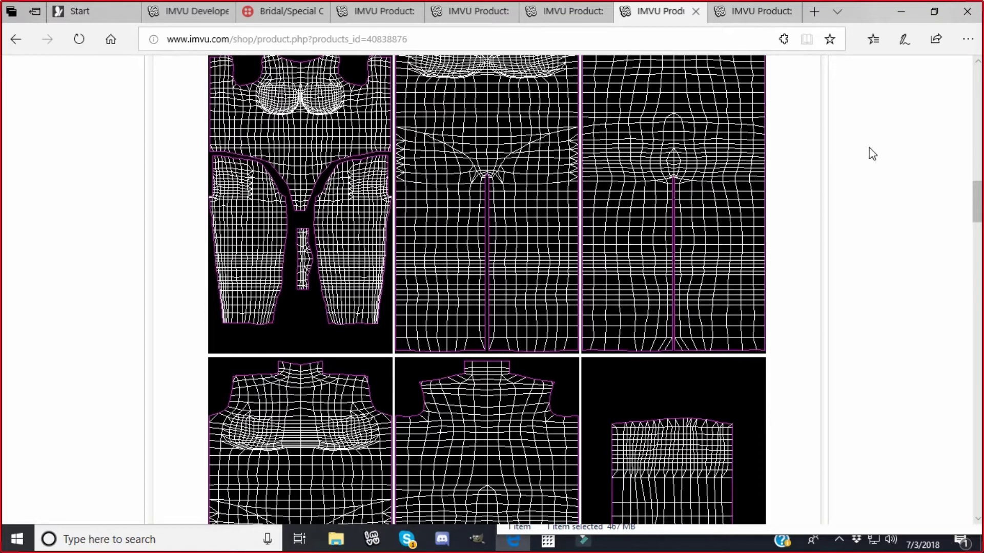
scroll(870, 150, down, 5)
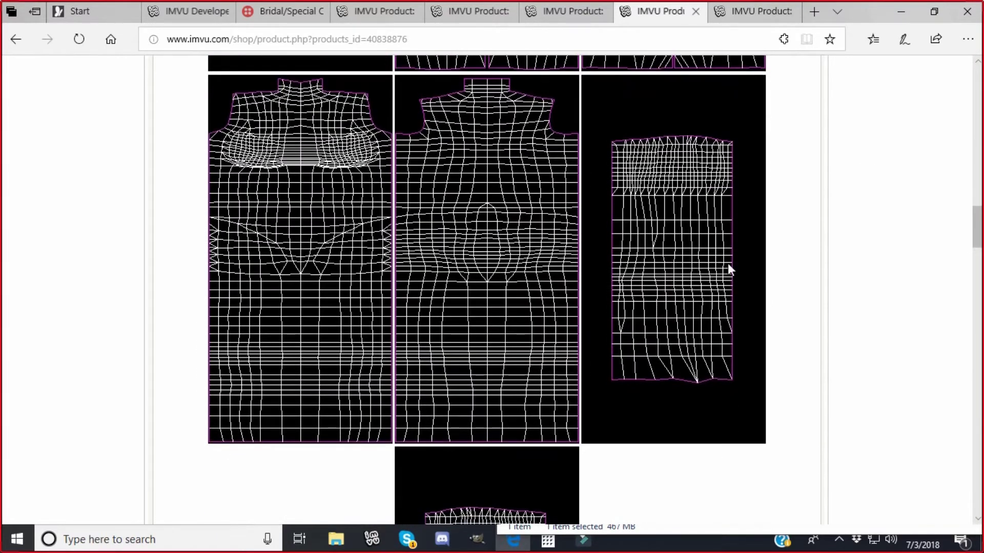
scroll(817, 244, down, 8)
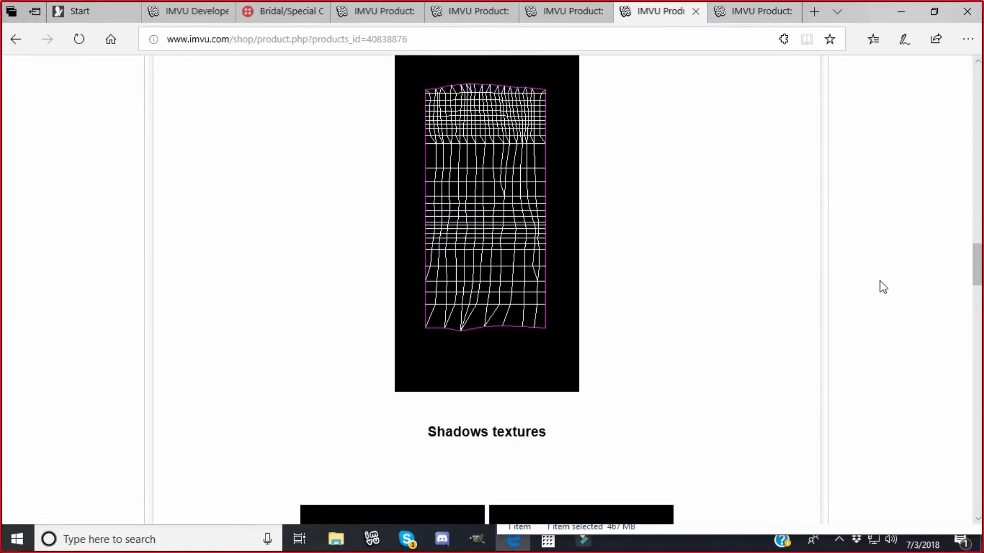
scroll(880, 282, up, 15)
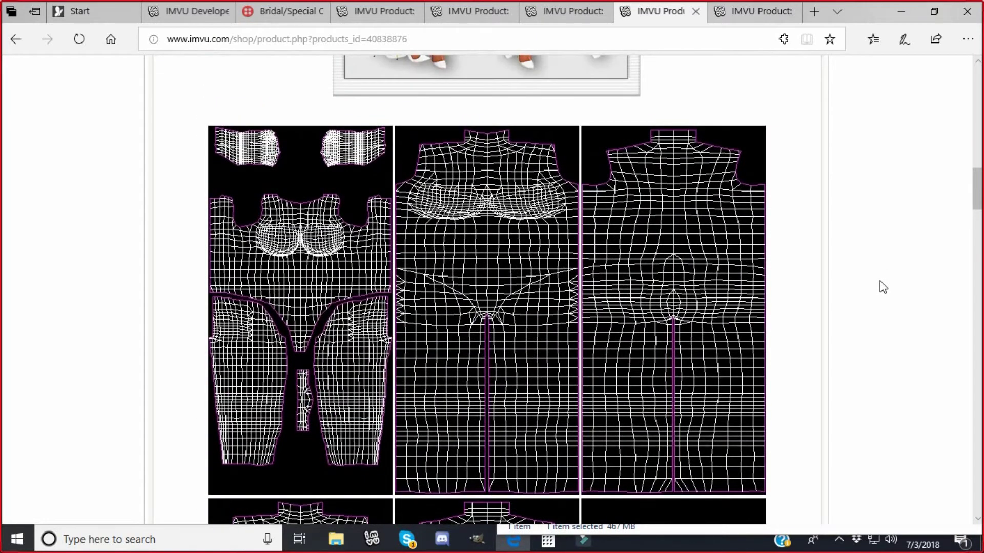
scroll(880, 280, down, 7)
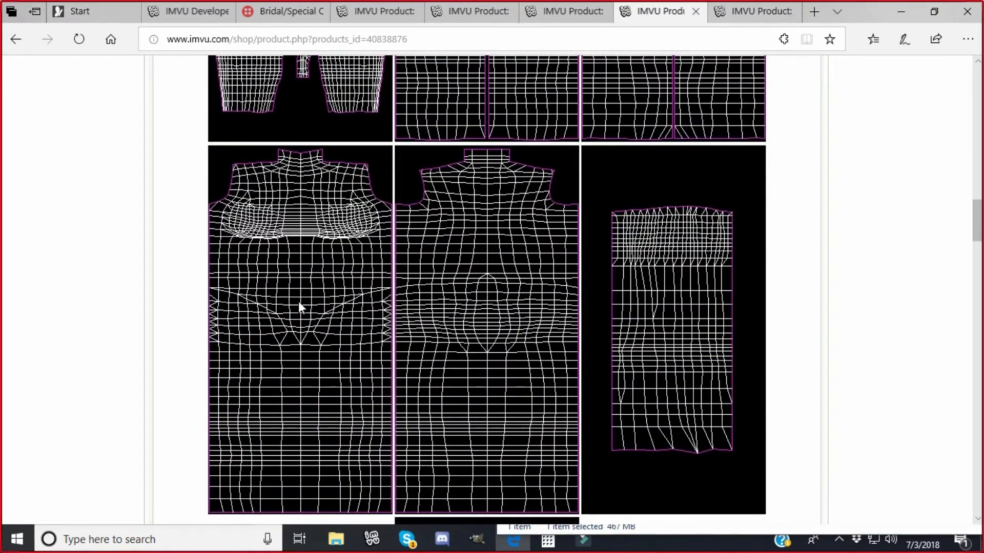
Save the dress front wireframe map as a JPEG named adressfront in the beckie folder under Documents
right_click(298, 301)
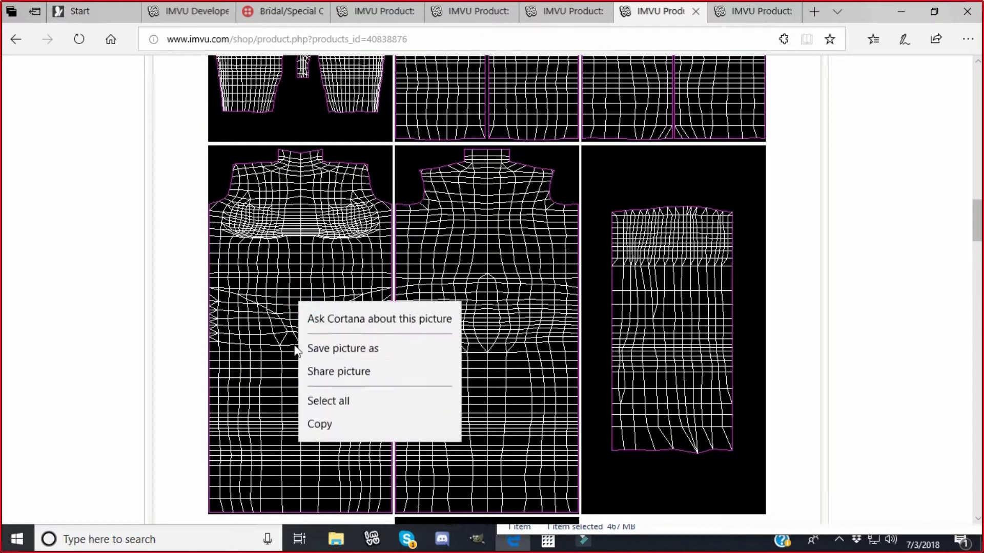
click(325, 351)
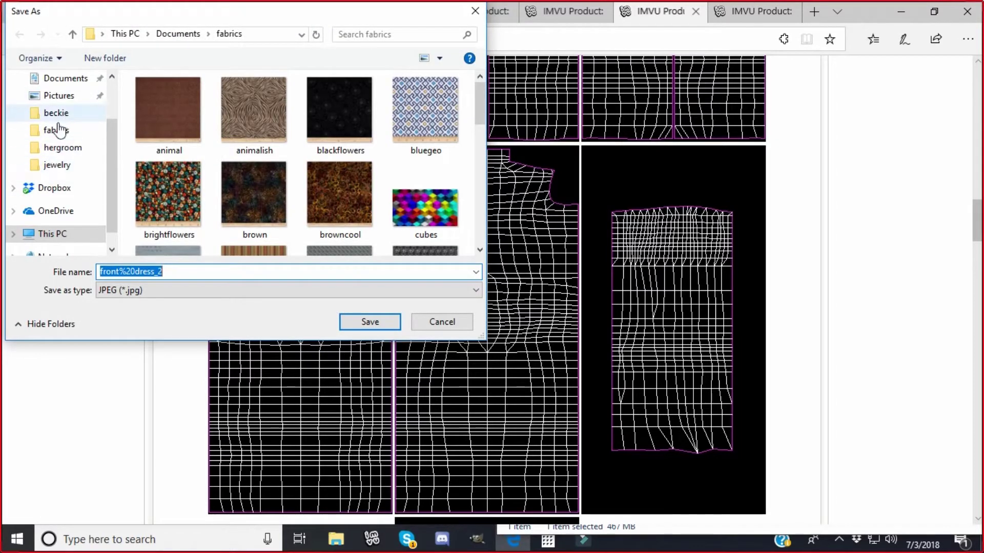
click(65, 80)
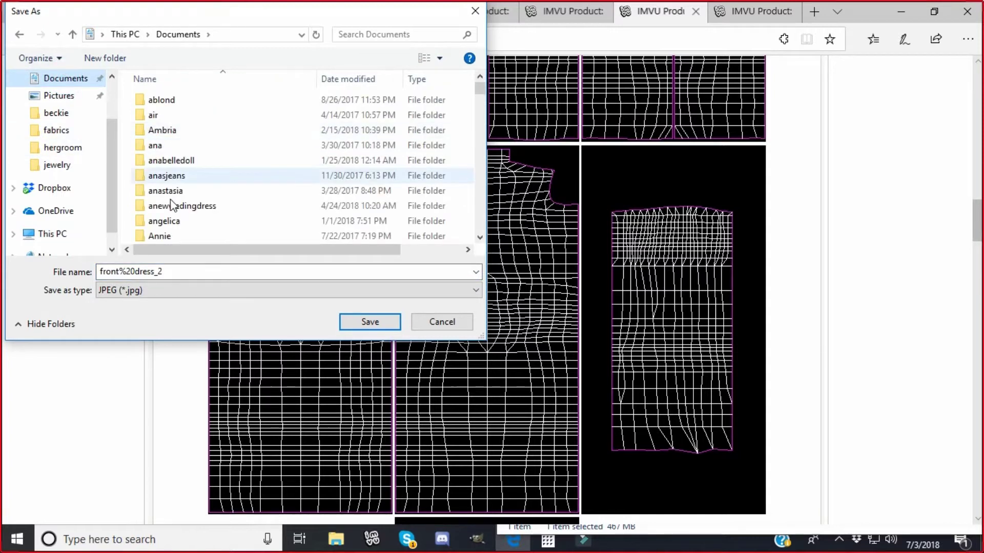
scroll(173, 204, down, 3)
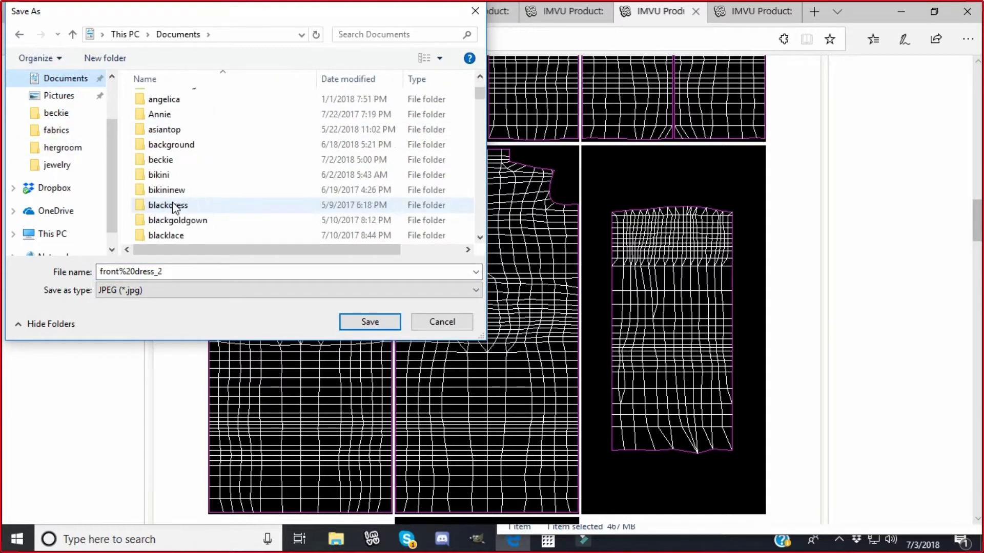
double_click(172, 161)
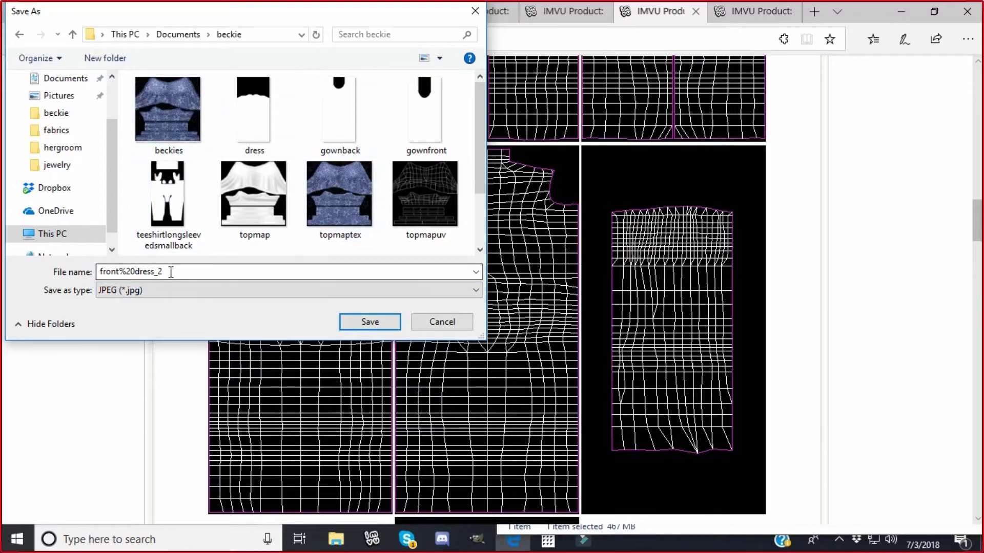
drag(169, 270, 97, 270)
text(adressfront)
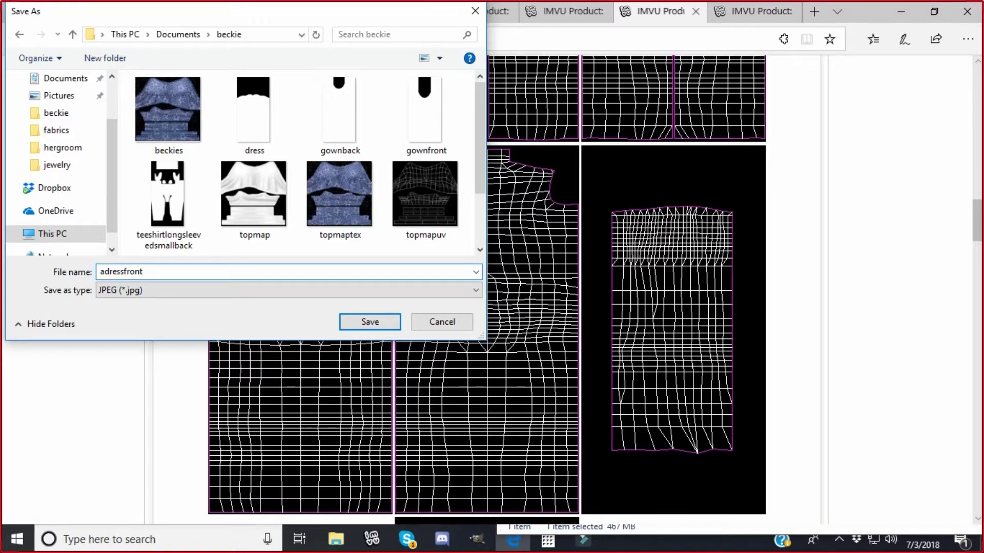
key(Return)
Save the dress back wireframe map as adressback in the beckie folder
right_click(445, 320)
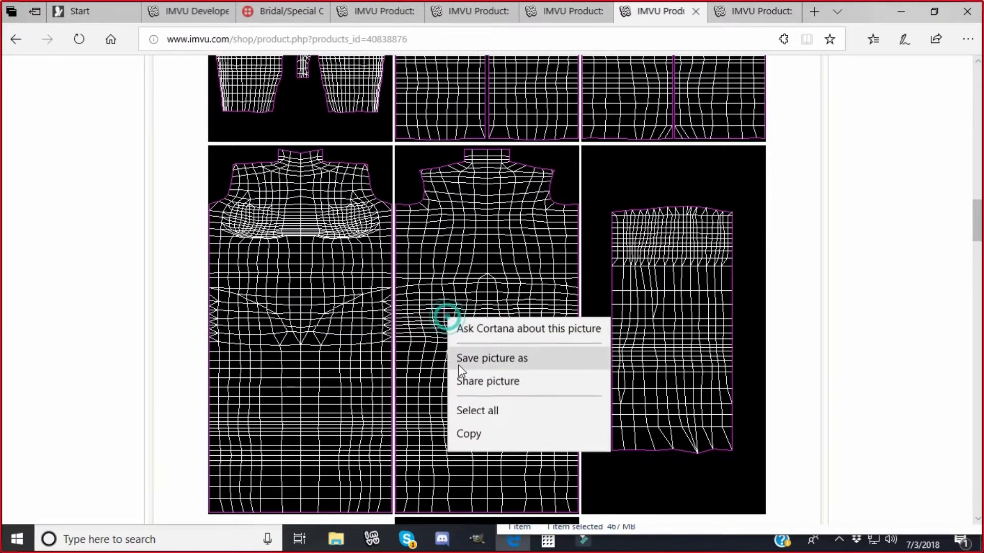
click(493, 363)
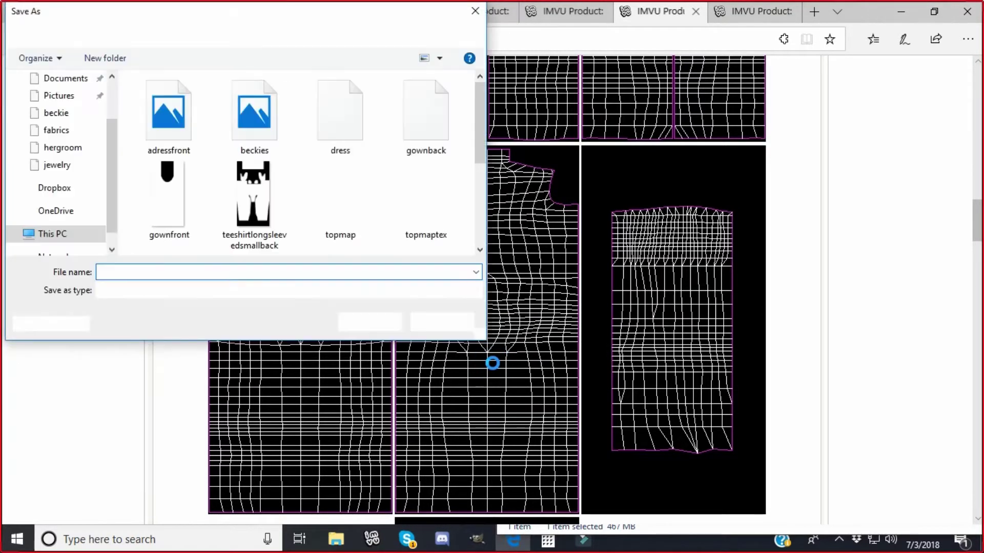
text(adressback)
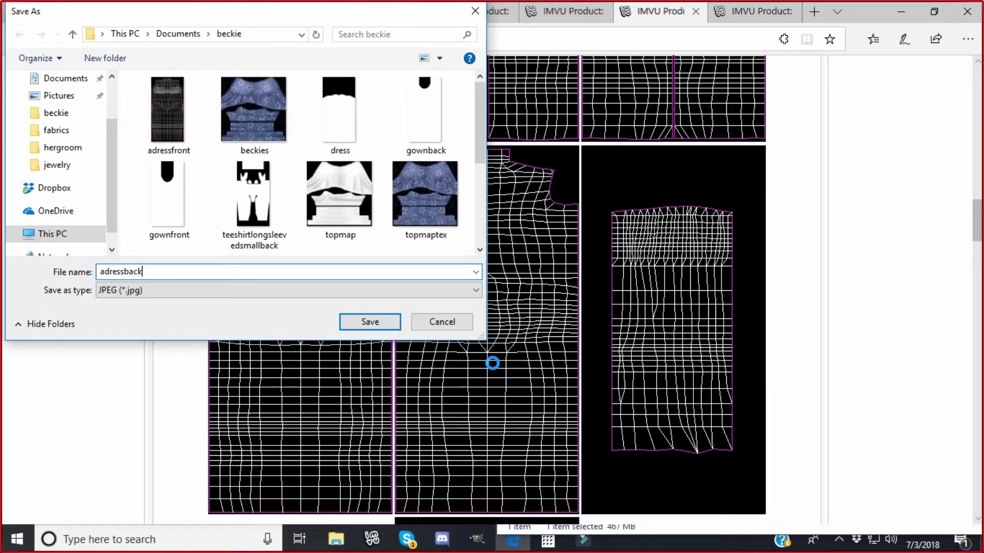
key(Return)
Save the first sleeve wireframe map, beside the dress back map, as asleeve in the beckie folder
right_click(691, 314)
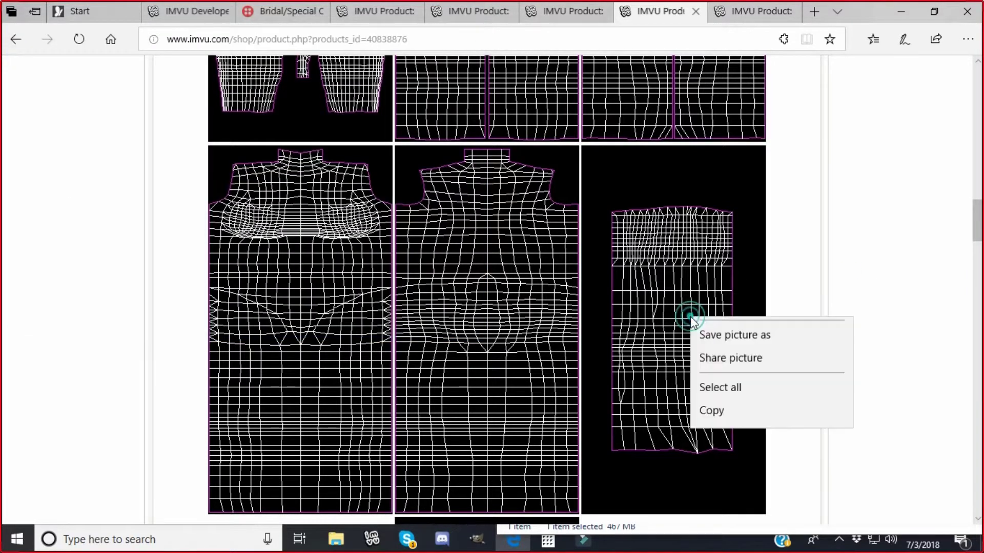
click(731, 361)
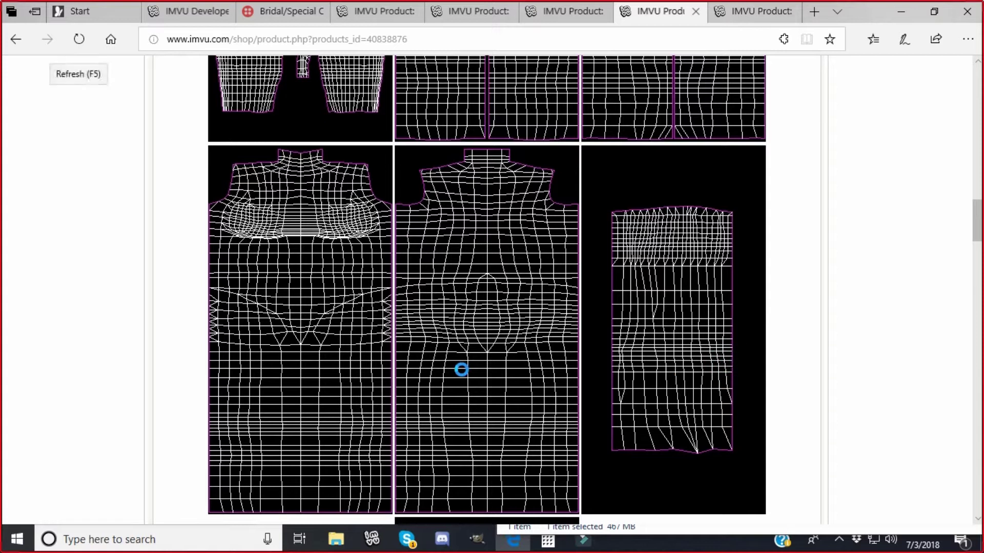
text(a)
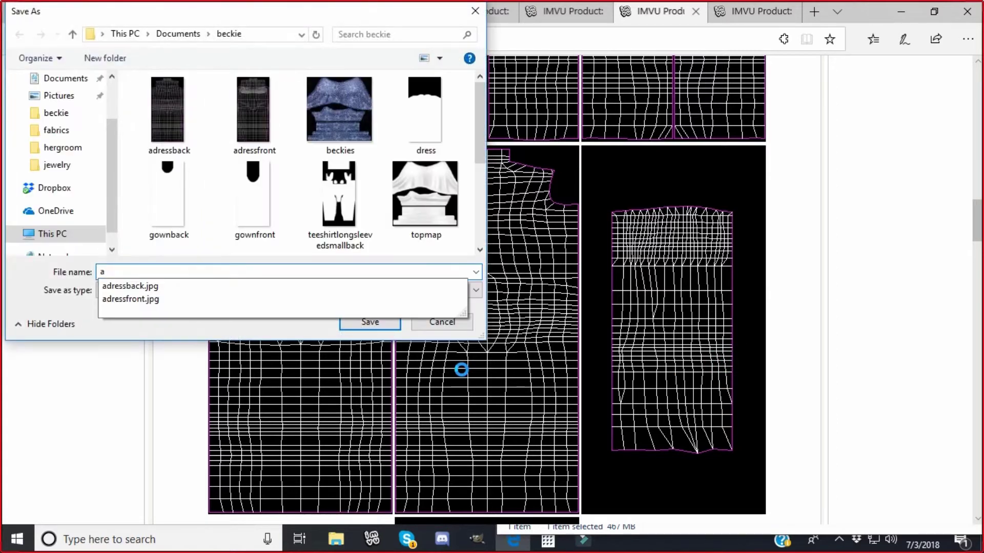
text(sleeve)
key(Return)
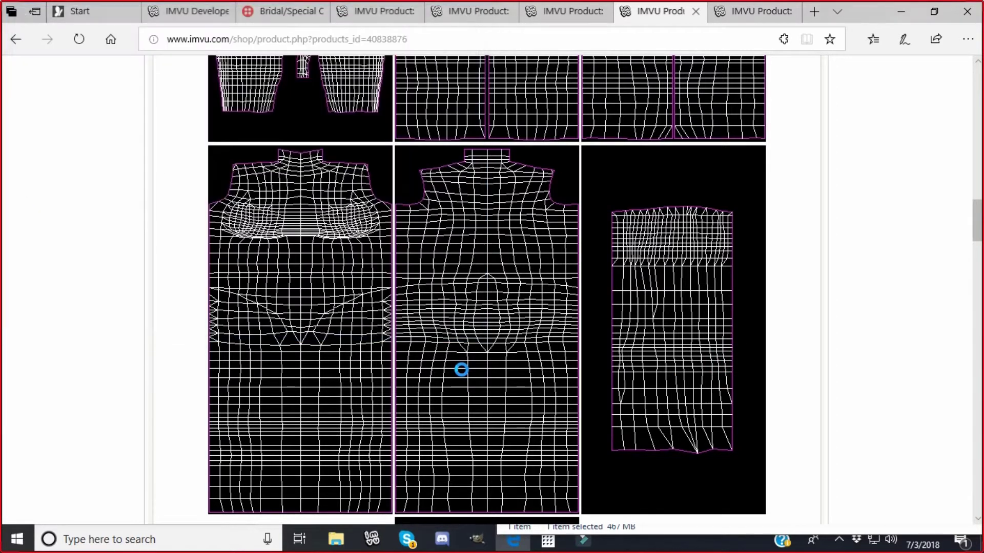
Compare the two sleeve wireframe maps on the product page
scroll(718, 405, down, 8)
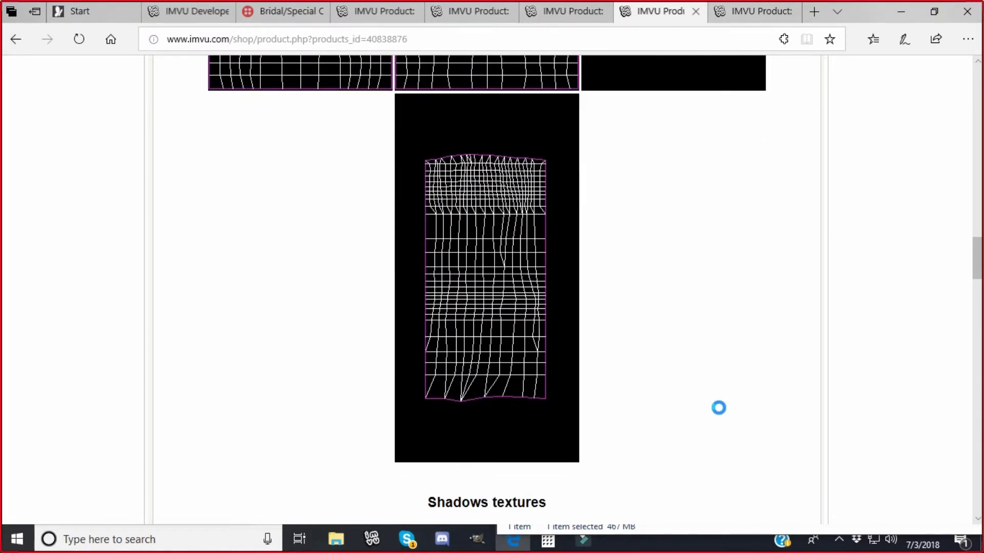
scroll(719, 405, up, 5)
scroll(702, 260, down, 3)
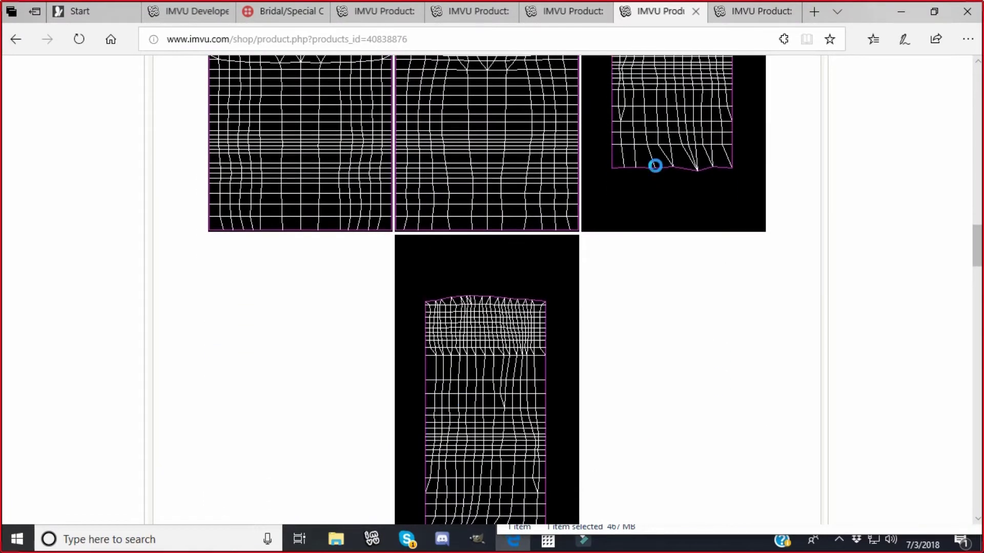
scroll(737, 183, up, 4)
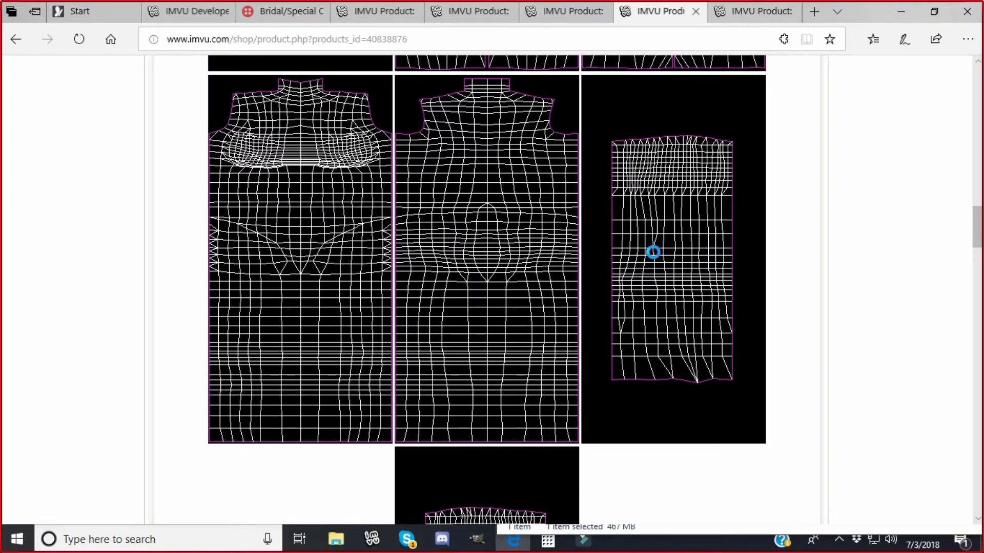
scroll(652, 252, down, 7)
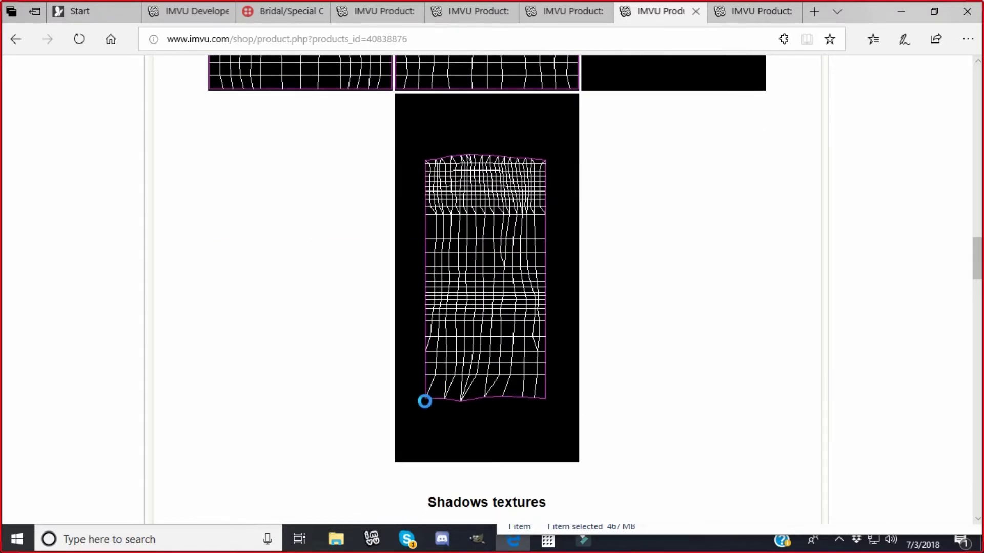
scroll(714, 225, up, 7)
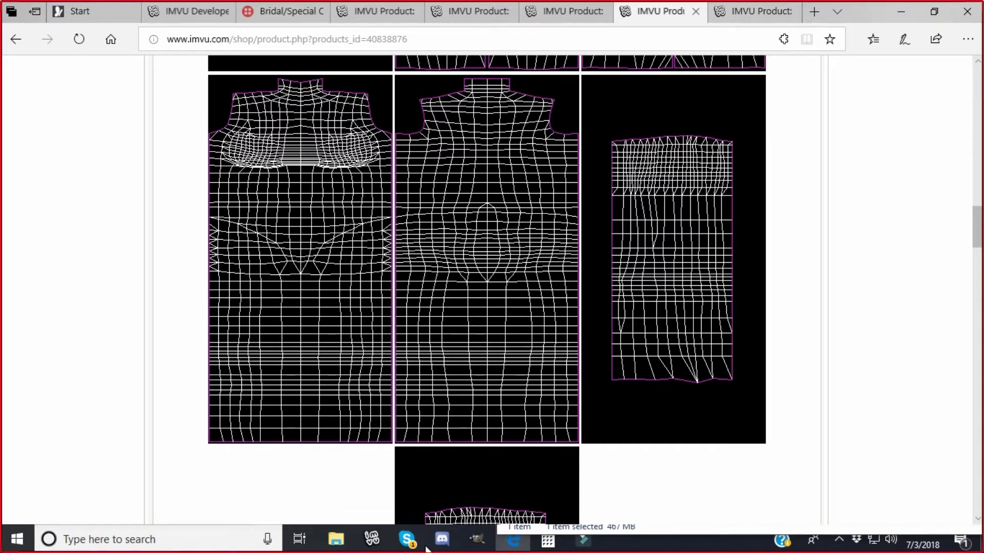
Switch to GIMP and close the 100x80 pearl image, the hiResNoBg8 image and the necklace image without saving
click(476, 539)
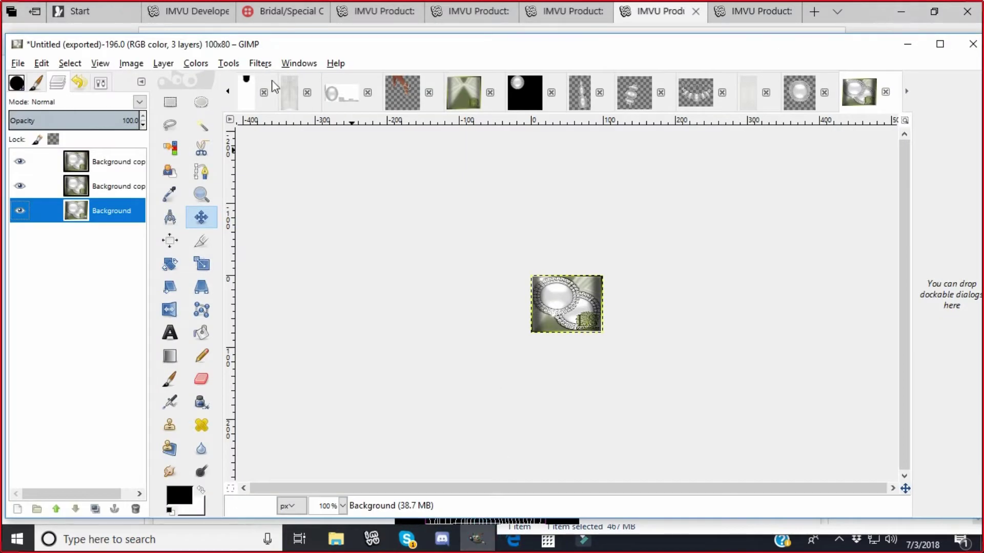
click(885, 92)
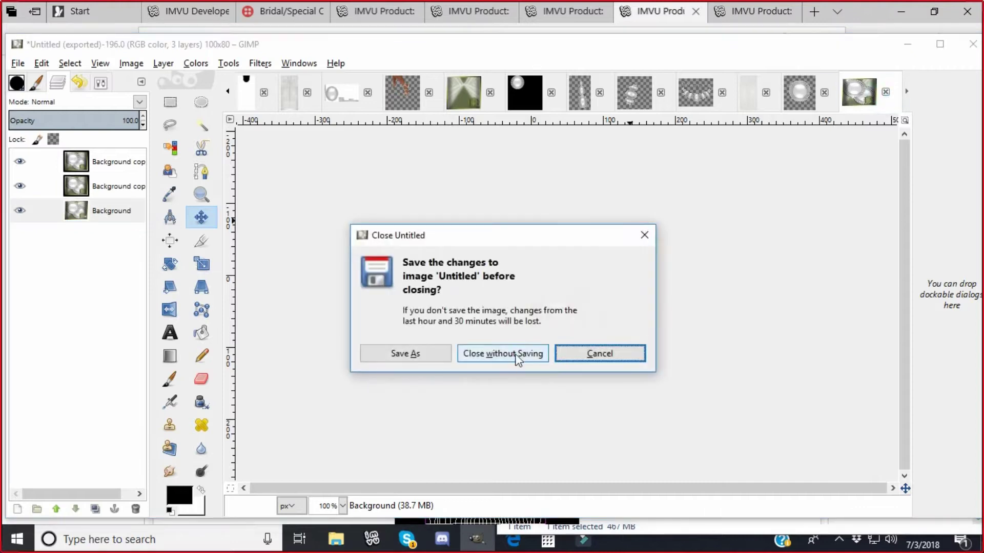
click(512, 353)
click(888, 92)
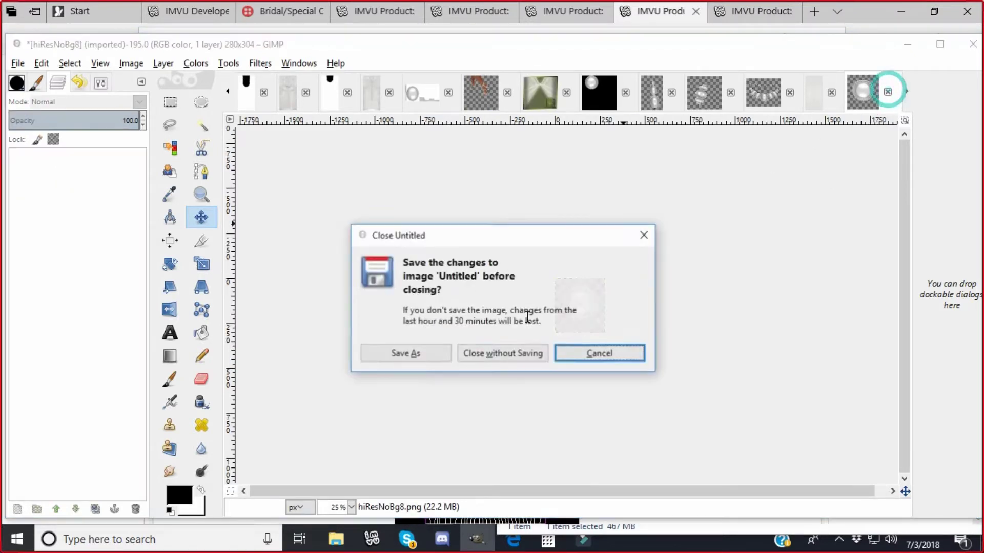
click(513, 354)
click(844, 93)
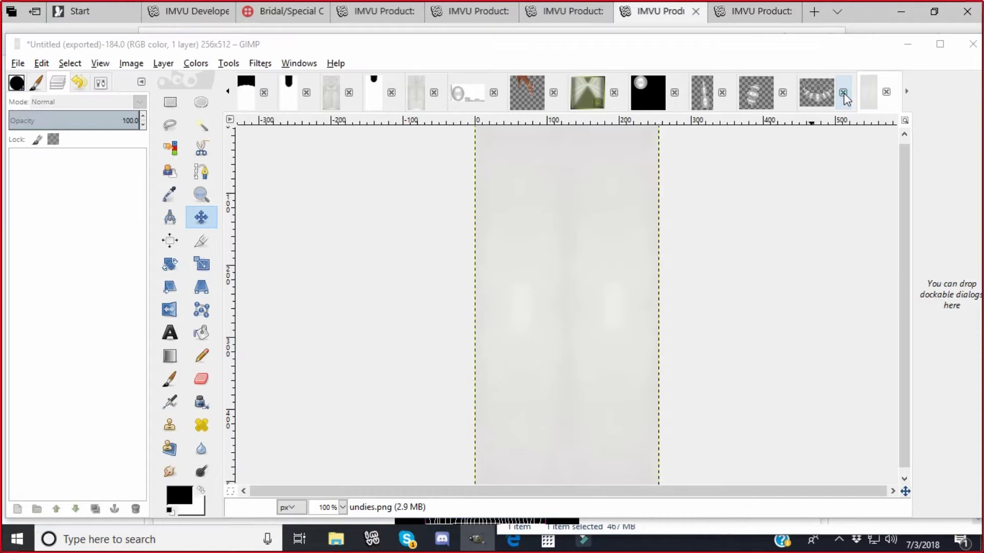
click(497, 352)
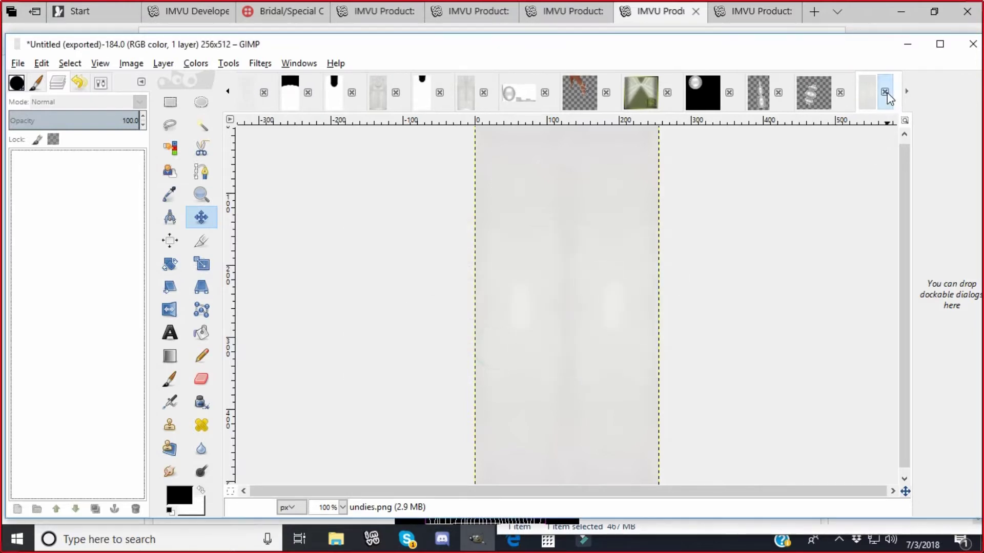
Close the undies, hiResNoBg6 and hiResNoBg5 images without saving their changes
click(885, 93)
click(512, 353)
click(886, 92)
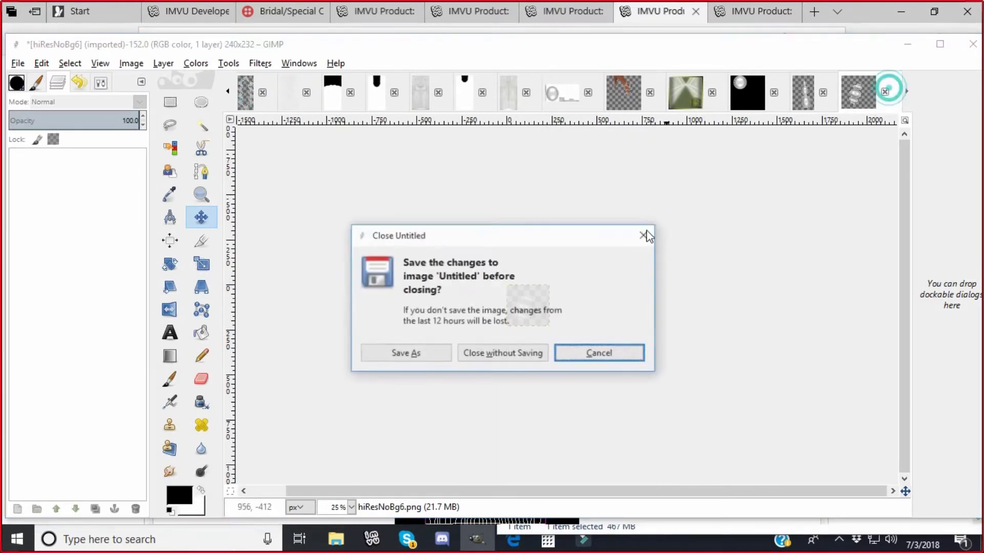
click(494, 354)
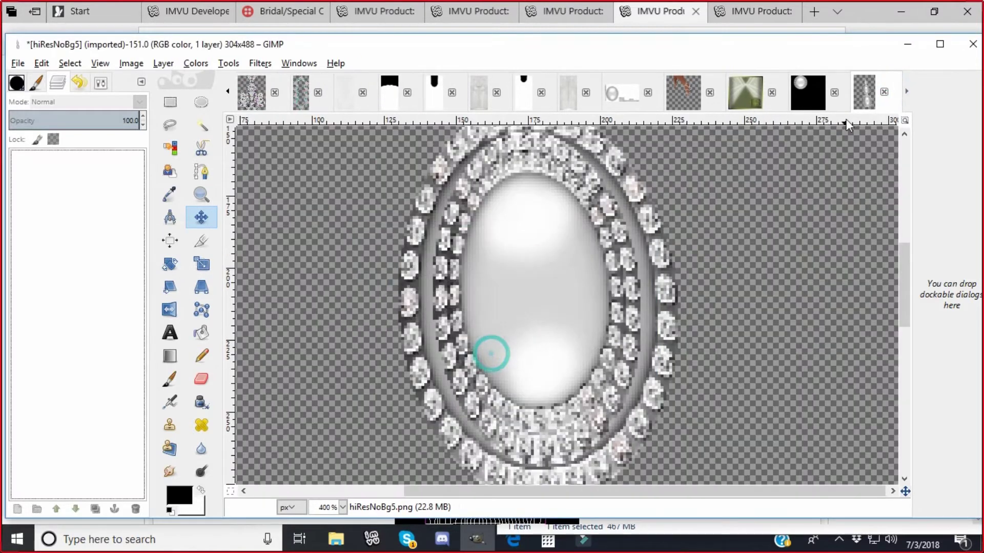
click(885, 93)
click(510, 353)
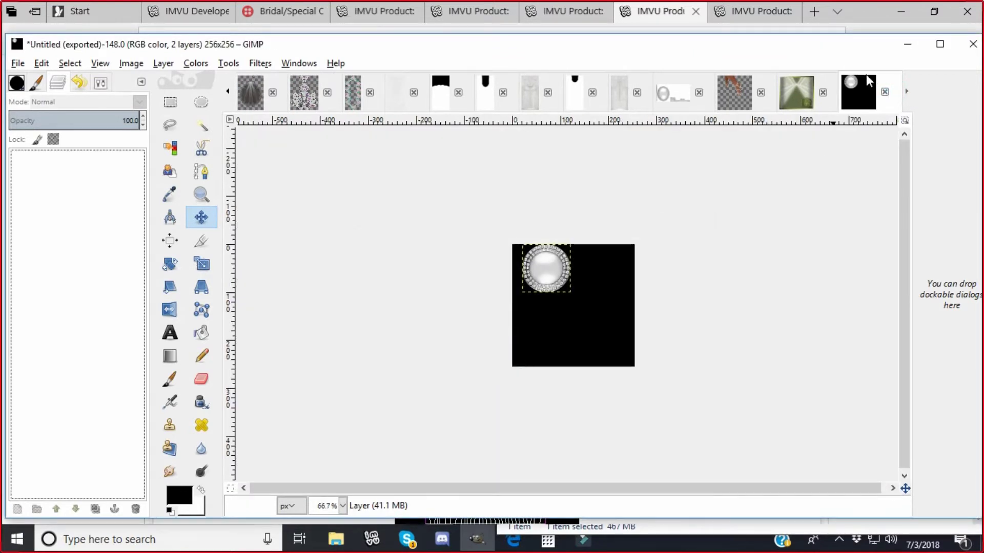
Close the 256x256 pearl-on-black image, the transparent image with orange lines and the white image with the round ornament, discarding changes
click(886, 95)
click(504, 354)
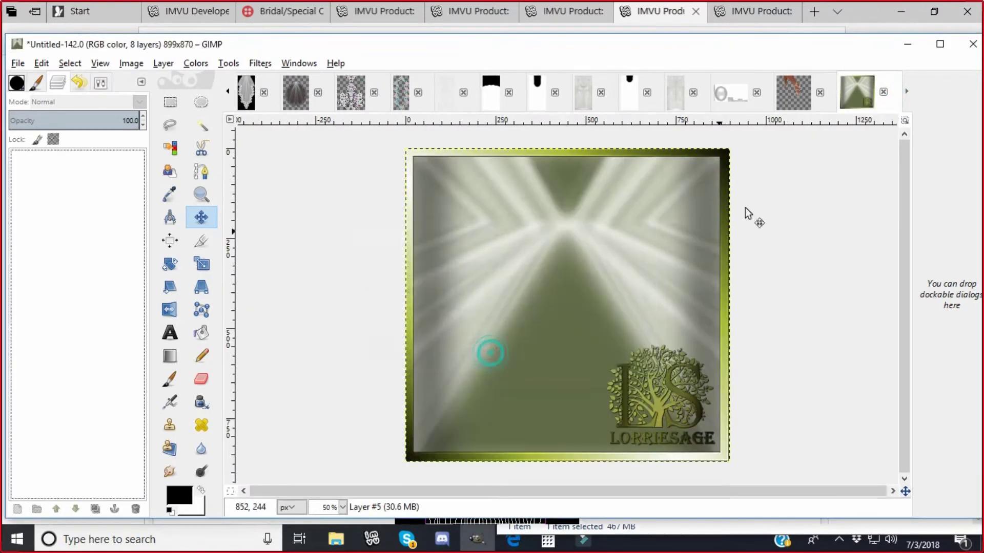
click(820, 93)
click(500, 354)
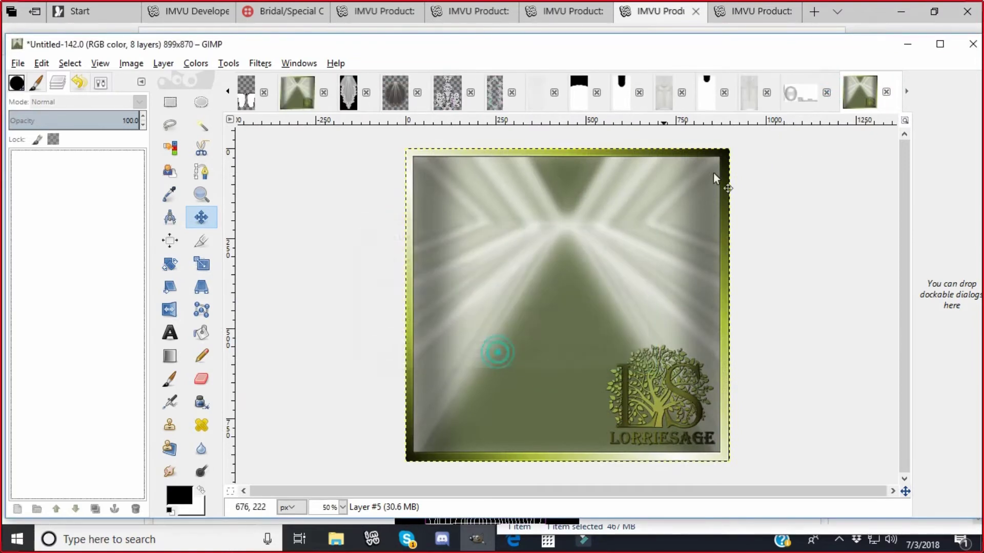
click(826, 93)
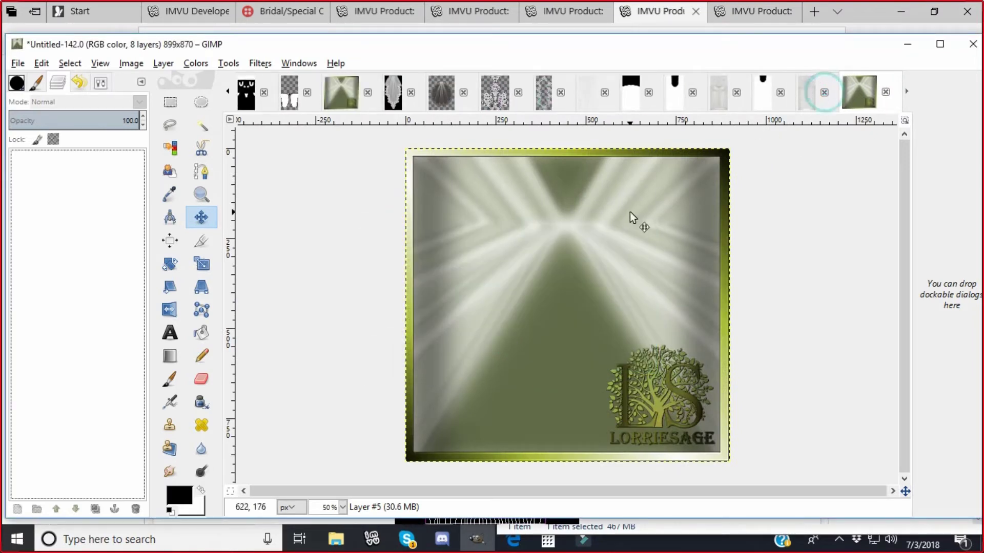
Close the four transparent pattern and lace texture images without saving
click(561, 92)
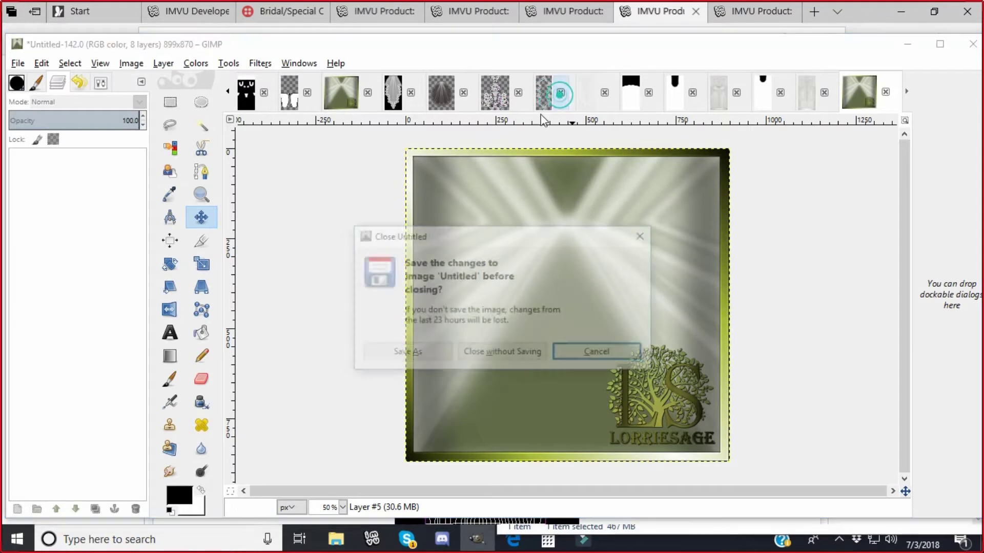
click(484, 353)
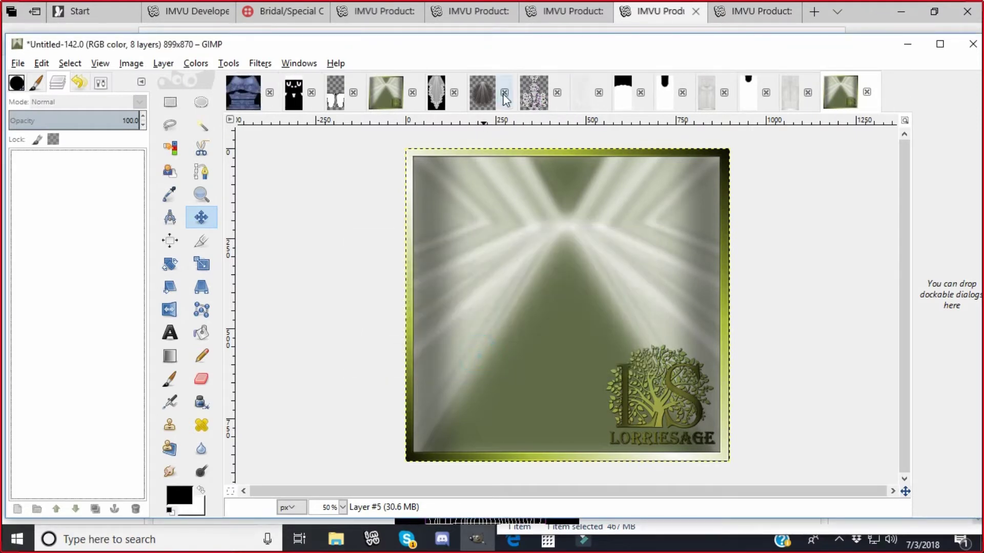
click(504, 93)
click(474, 353)
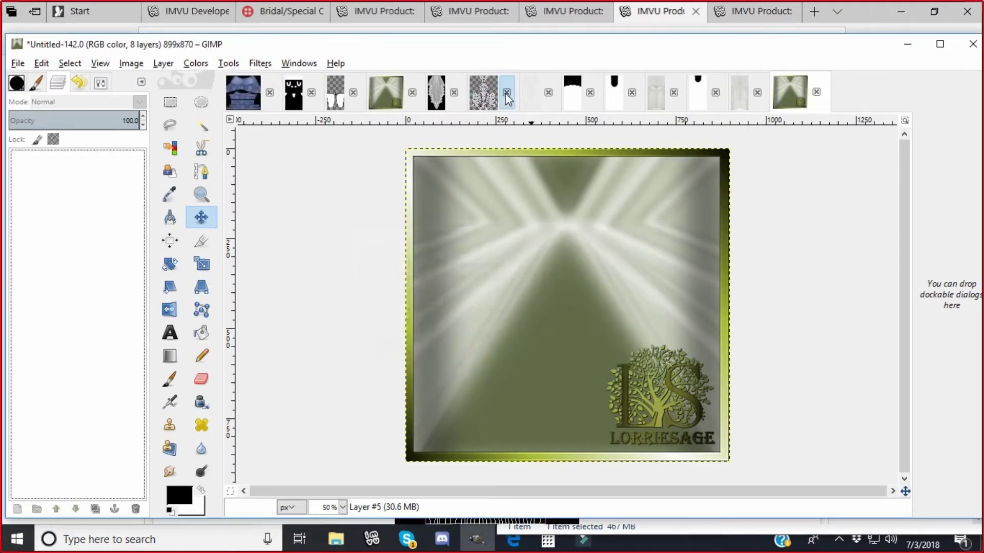
click(507, 98)
click(454, 93)
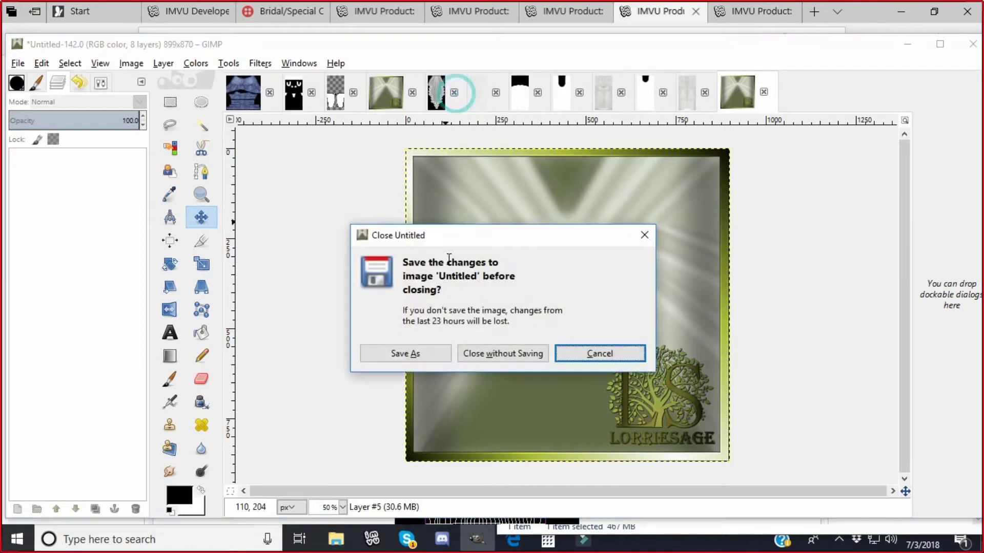
click(481, 350)
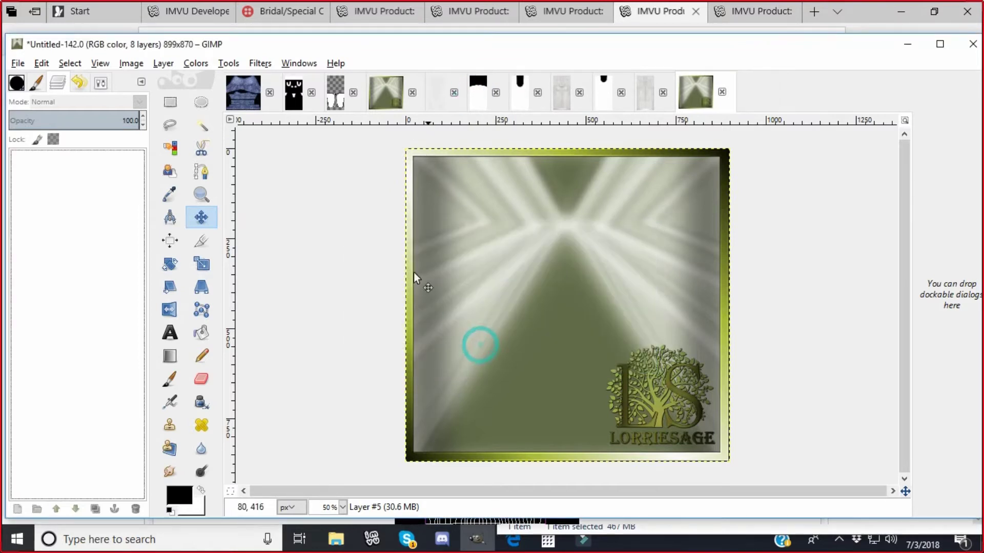
Close the transparent image with white shapes and the black image with white shapes, discarding their changes
click(352, 94)
click(469, 351)
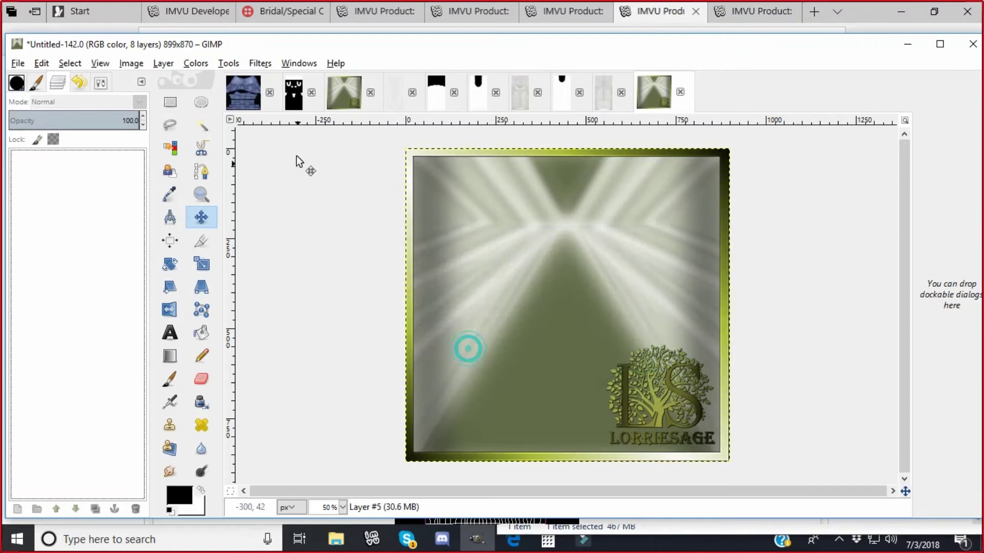
click(311, 93)
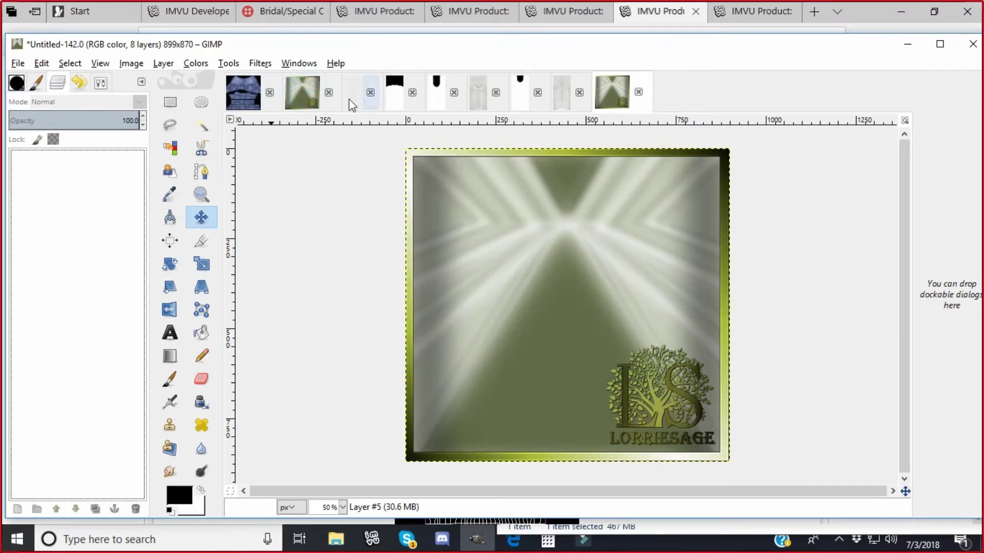
Export the starry blue top texture as beckies.psd in the beckie folder, replacing the existing file
click(247, 90)
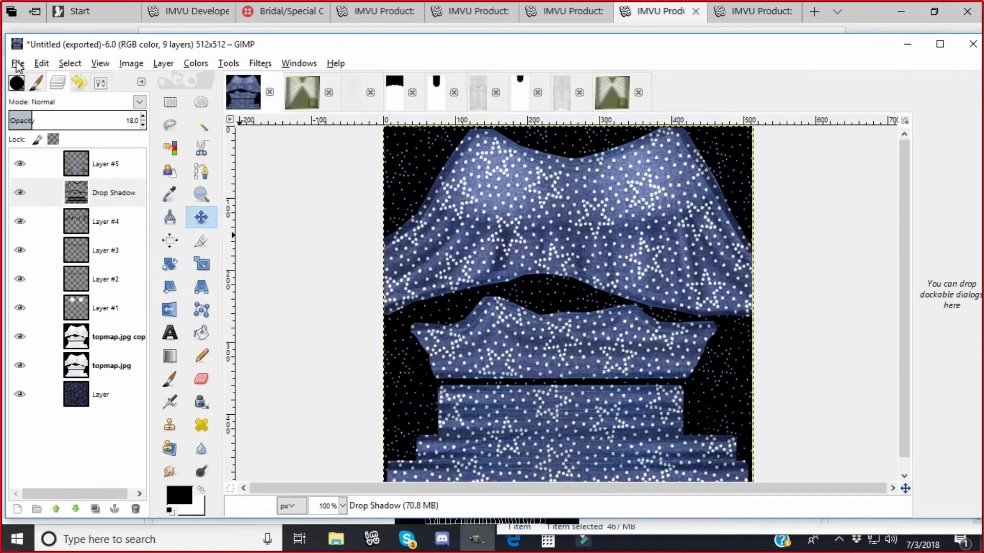
click(18, 63)
click(39, 255)
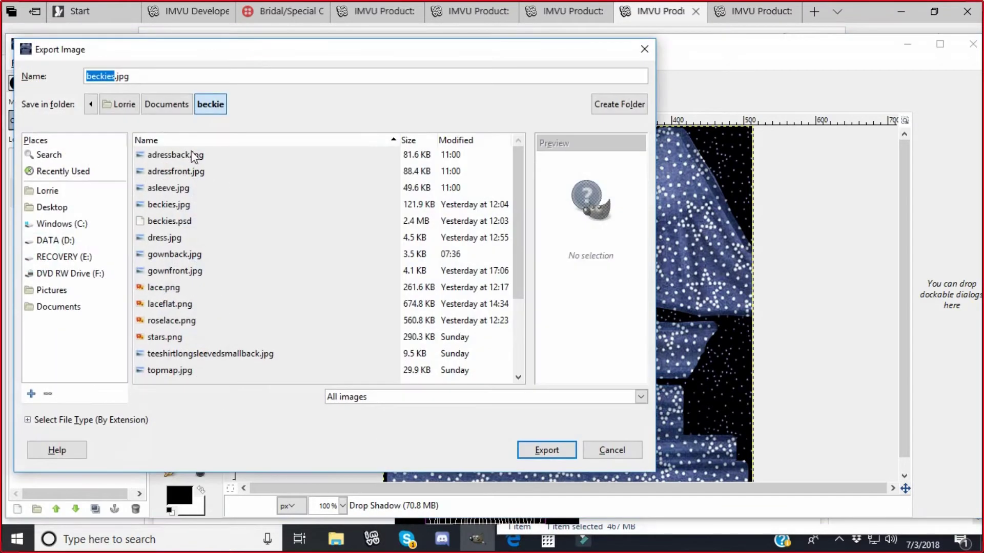
click(142, 80)
key(BackSpace)
key(BackSpace)
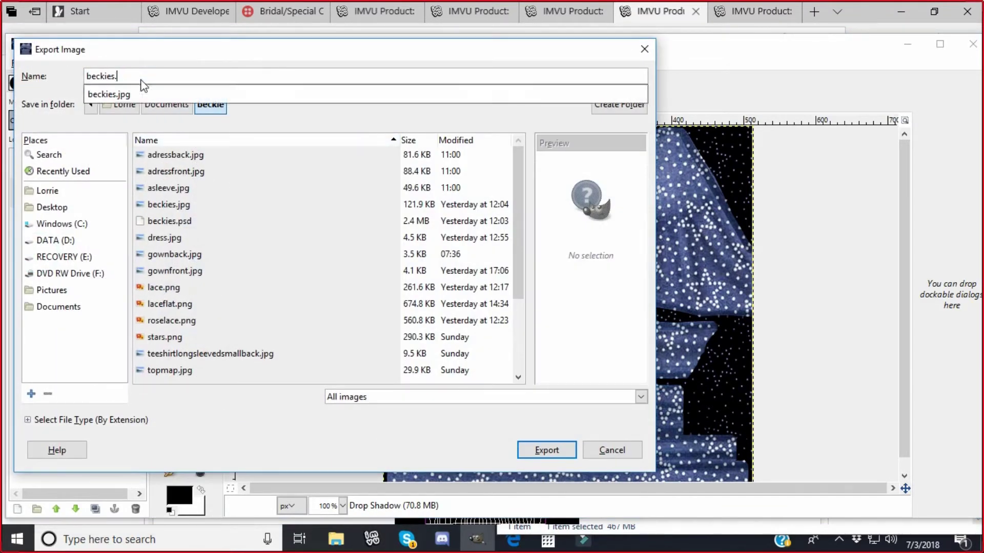
key(Return)
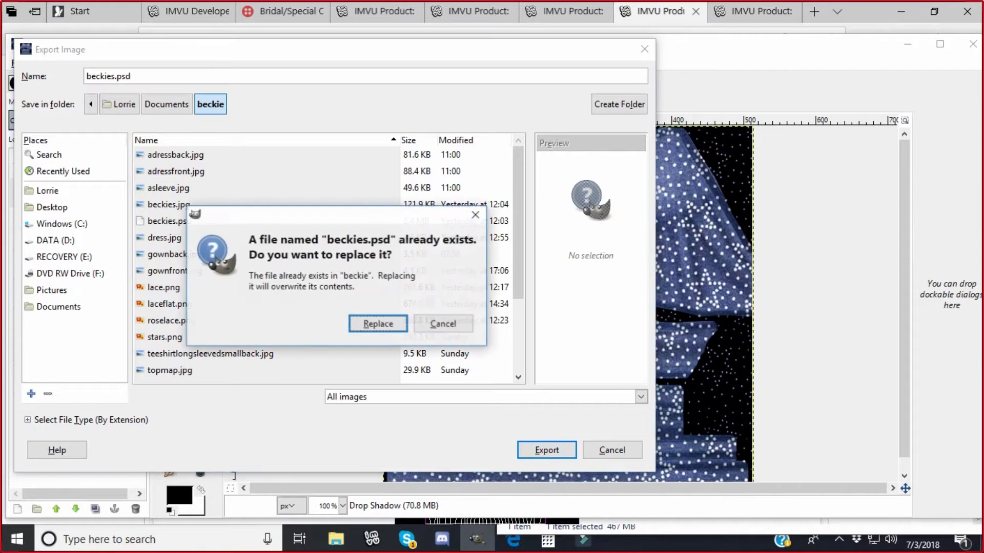
click(377, 325)
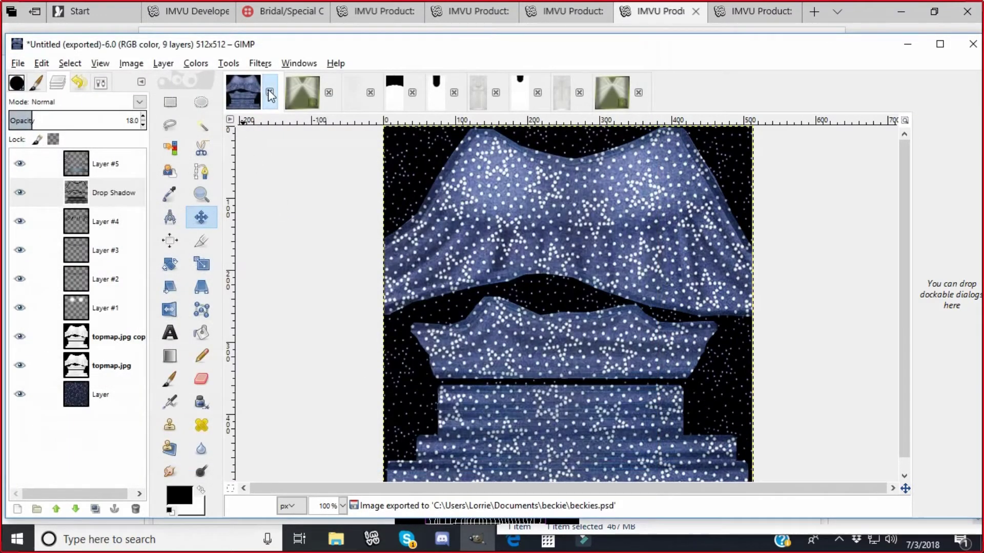
Close the starry blue top texture and the white image with the wide black top without saving, and bring up the gown front image
click(270, 92)
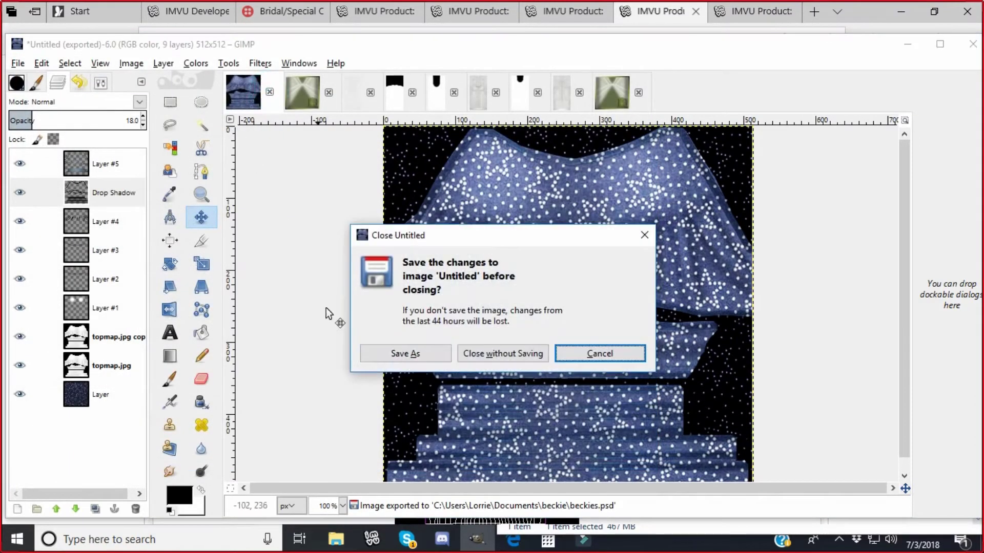
click(500, 352)
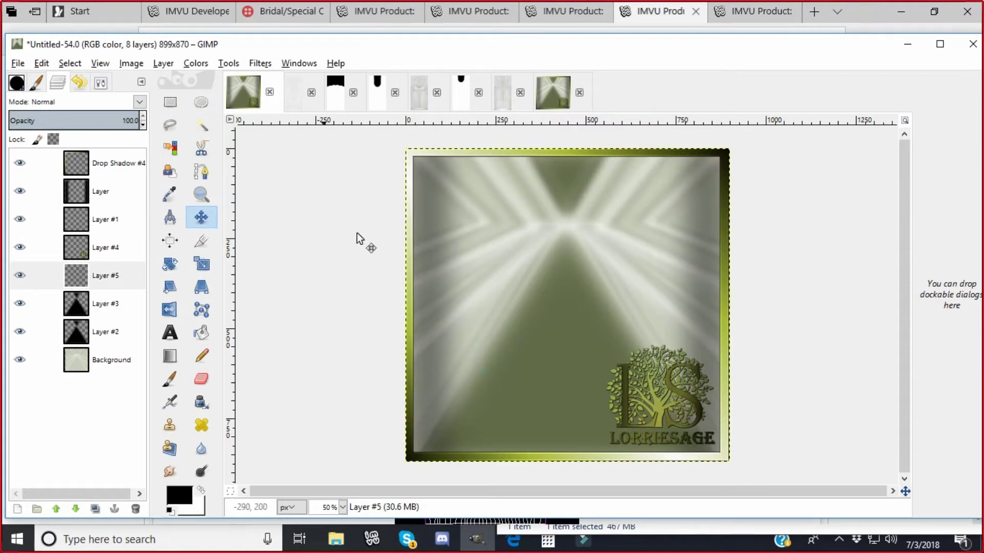
click(353, 92)
click(469, 354)
key(alt+3)
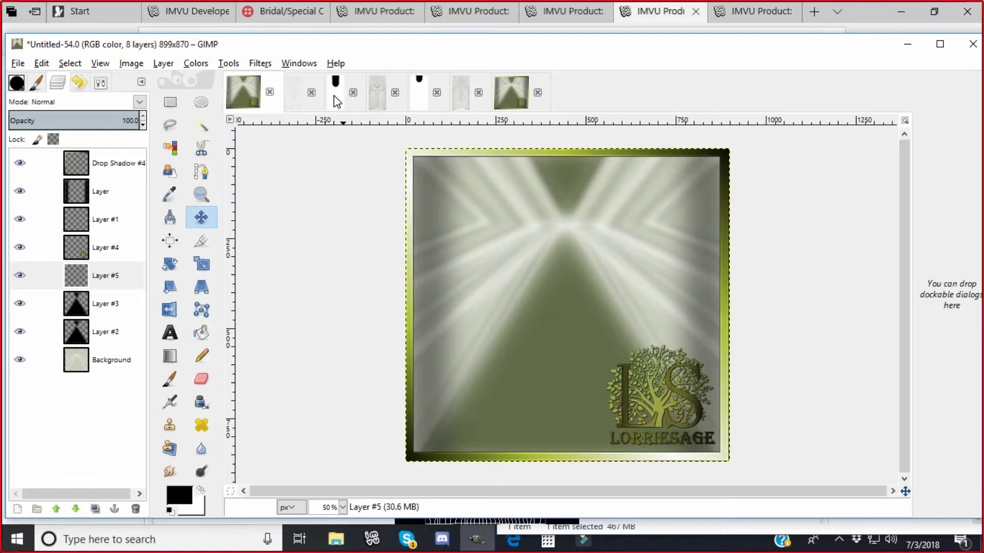
click(20, 64)
click(41, 253)
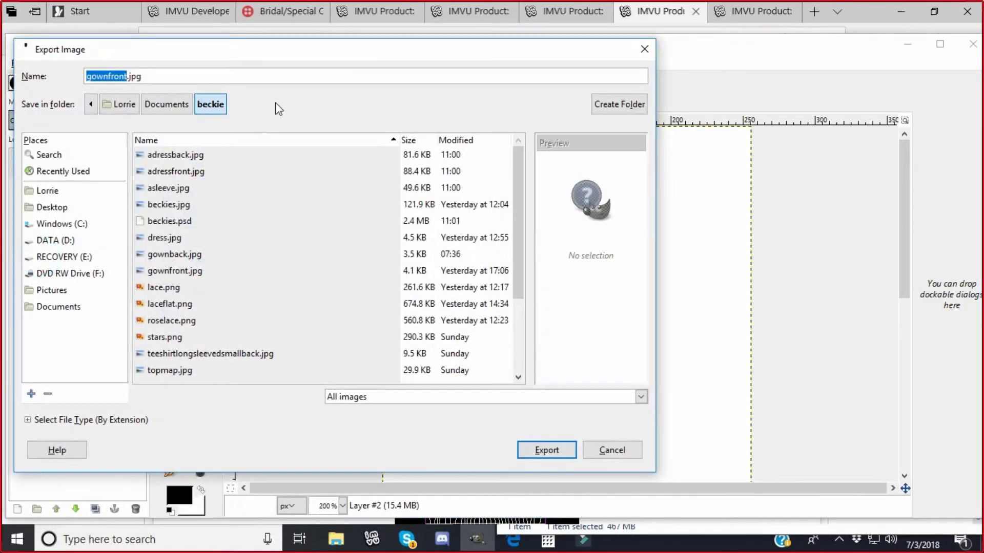
click(643, 49)
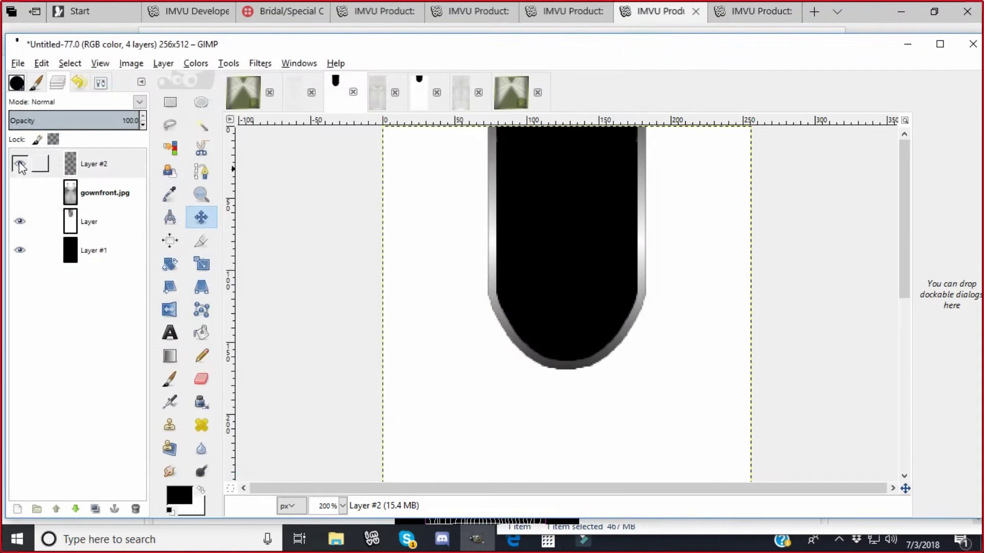
Hide Layer #2 in the gown front image and export it as gownfront.psd to the beckie folder
click(20, 163)
click(19, 63)
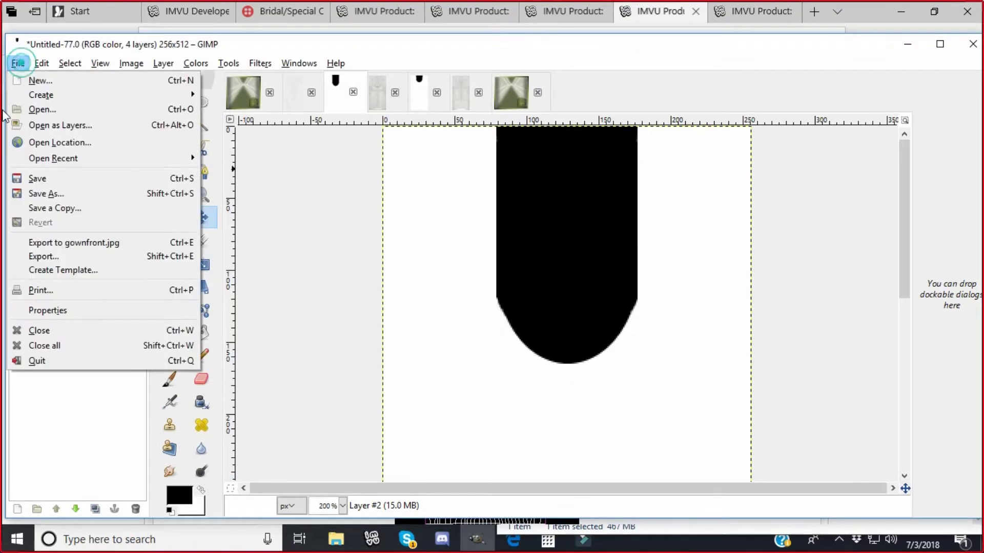
click(40, 253)
click(155, 73)
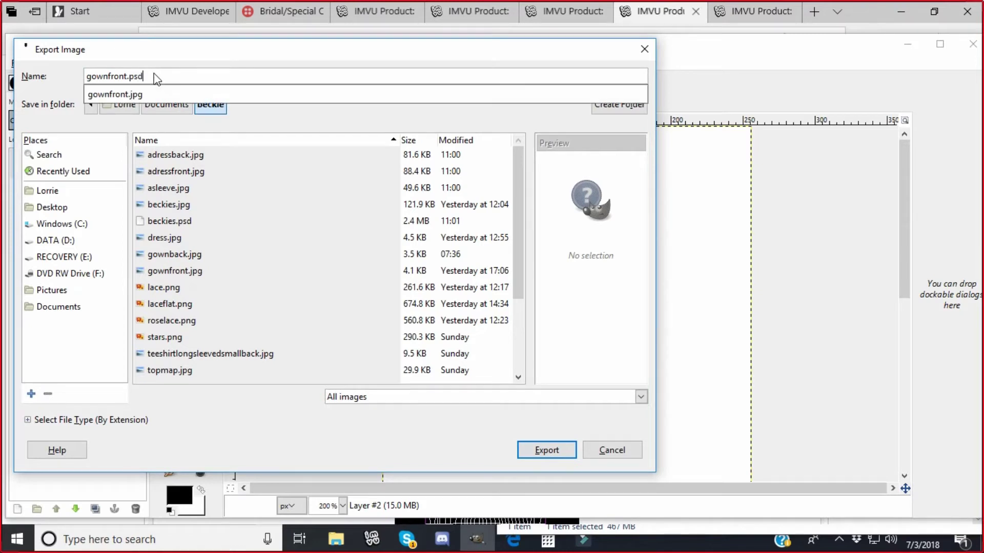
key(Return)
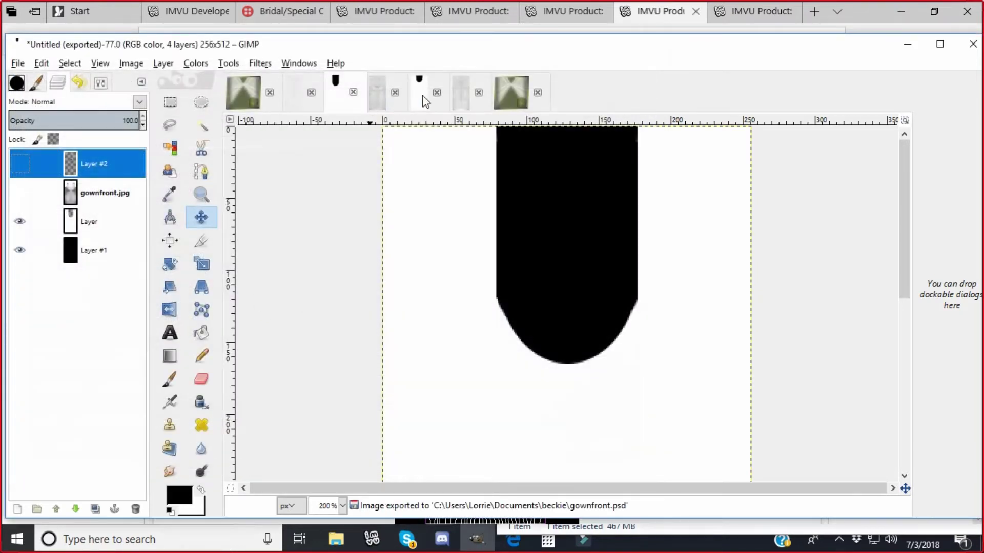
Export the gown back image with the grey neckline trim as gownback.psd to the beckie folder
click(422, 95)
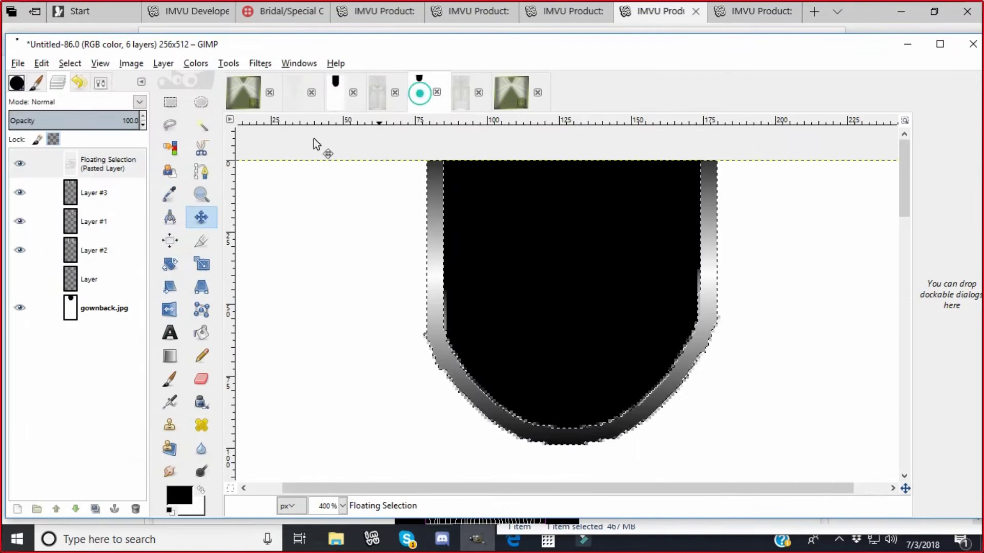
click(18, 63)
click(44, 256)
text(gownback)
key(BackSpace)
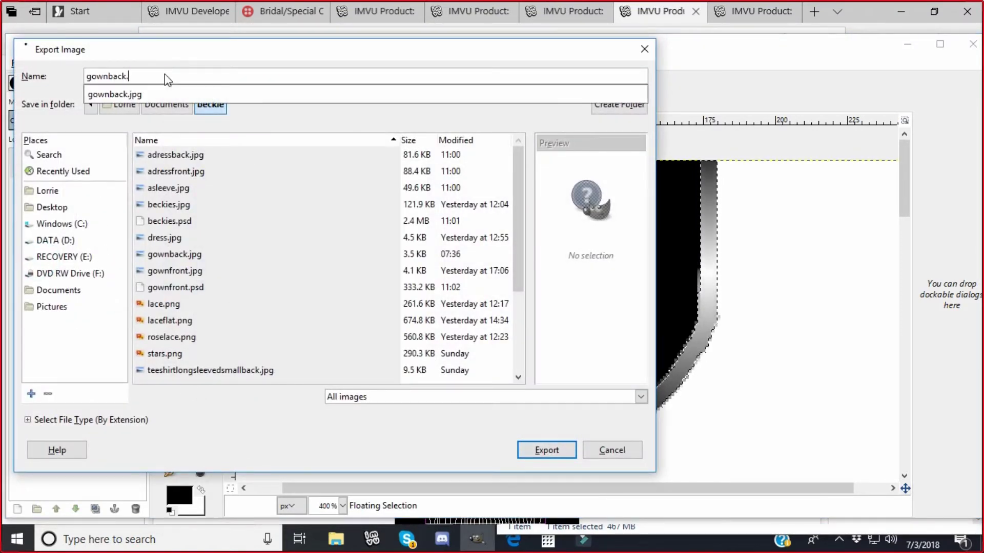
text(psd)
key(Return)
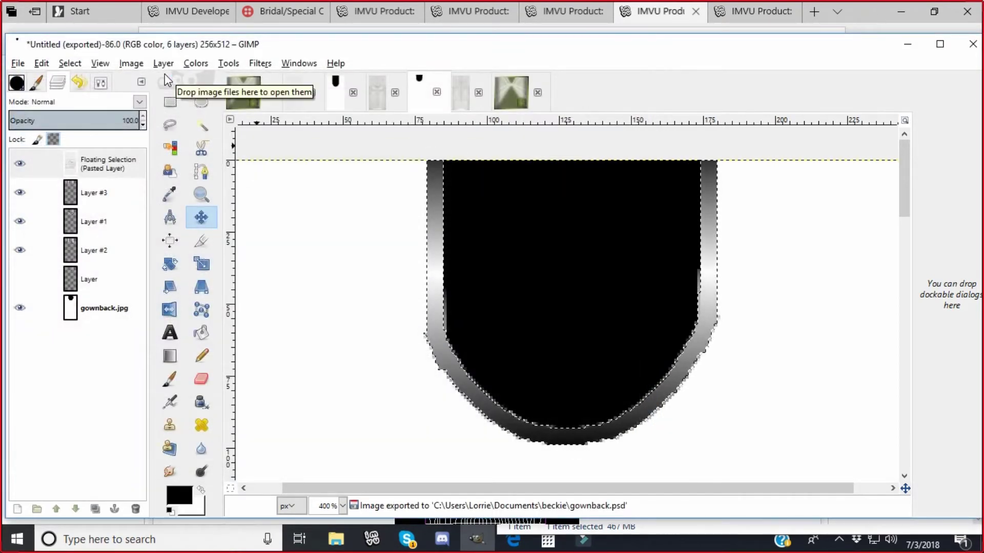
Close the gown front image and the gown back image with the black neckline without saving
click(353, 92)
click(500, 351)
click(396, 93)
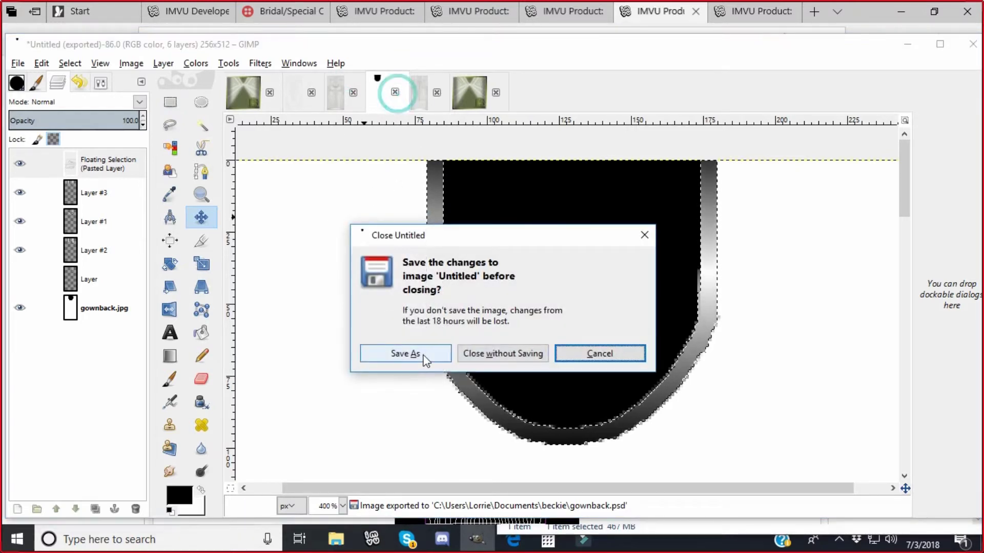
click(478, 351)
Export the brocade top back texture with the pearl column as topbacktex.psd in the hergroom folder, replacing the existing file
click(377, 93)
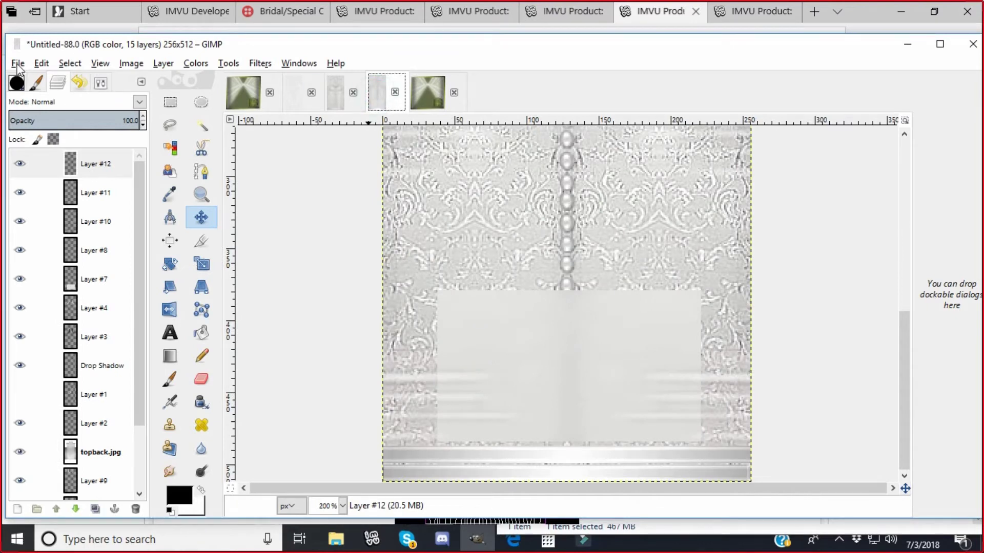
click(18, 63)
click(44, 258)
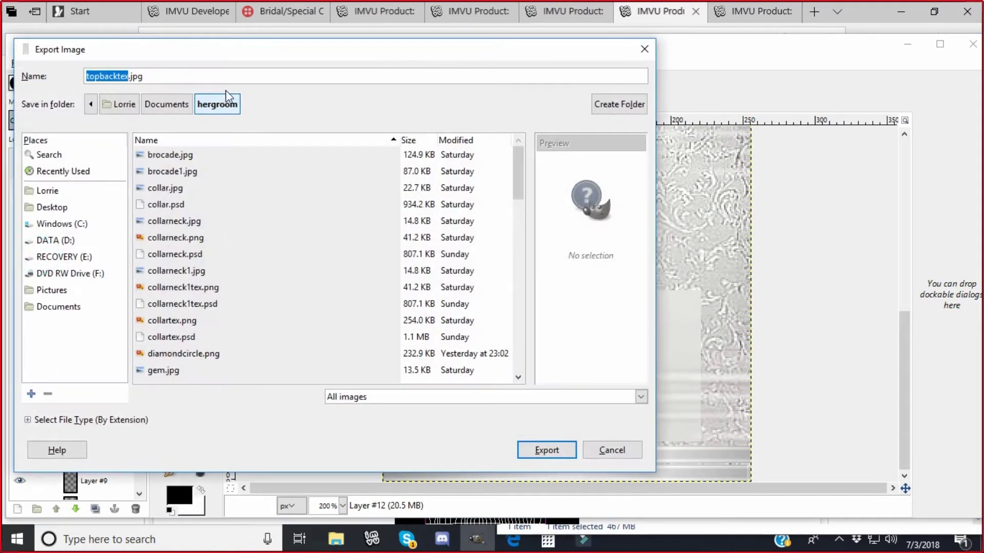
click(161, 78)
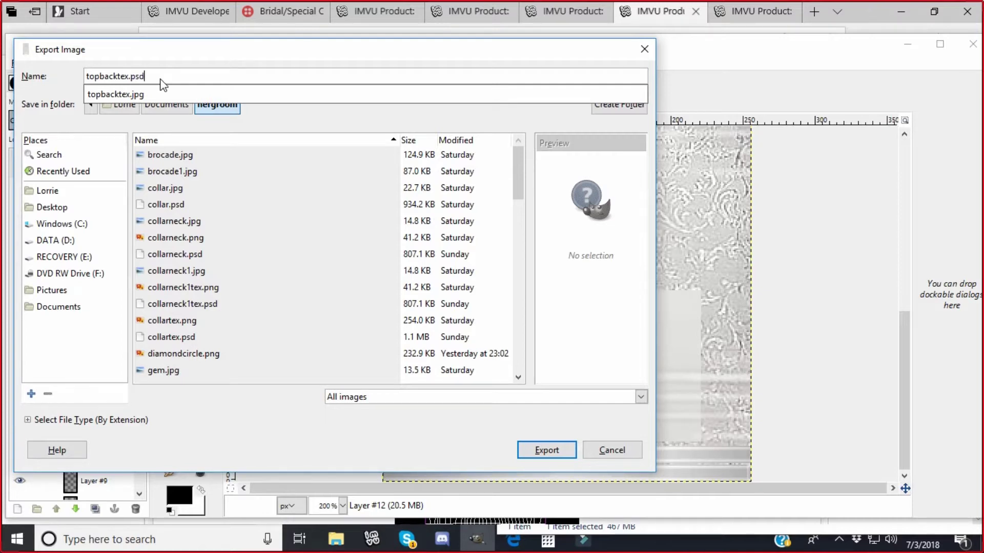
key(Return)
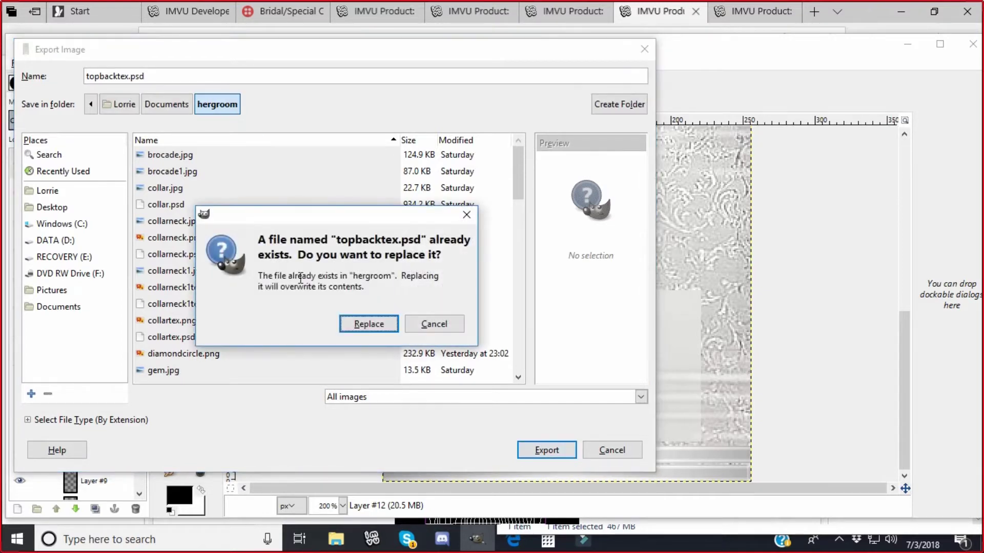
click(364, 324)
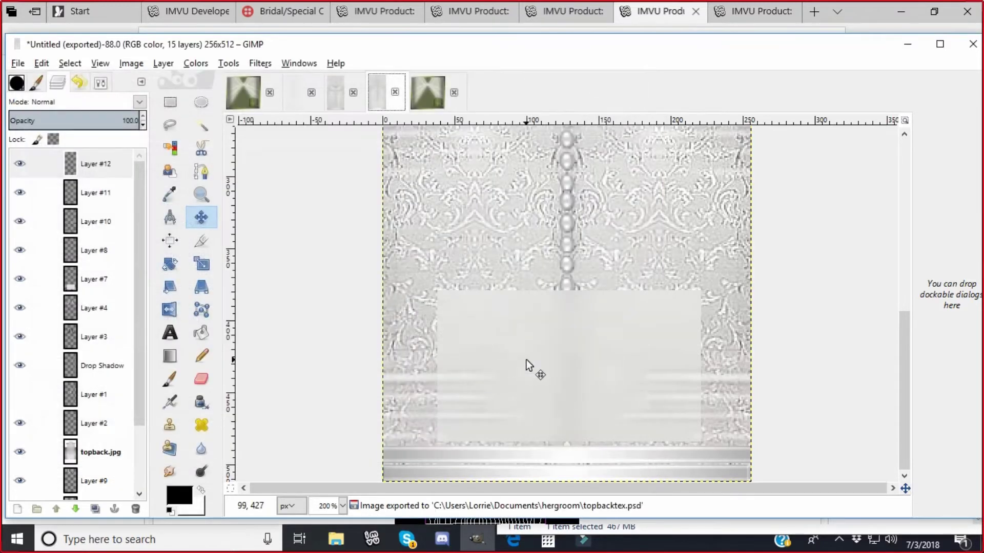
Close the brocade top back texture without saving
scroll(807, 222, up, 3)
scroll(807, 223, down, 3)
click(396, 92)
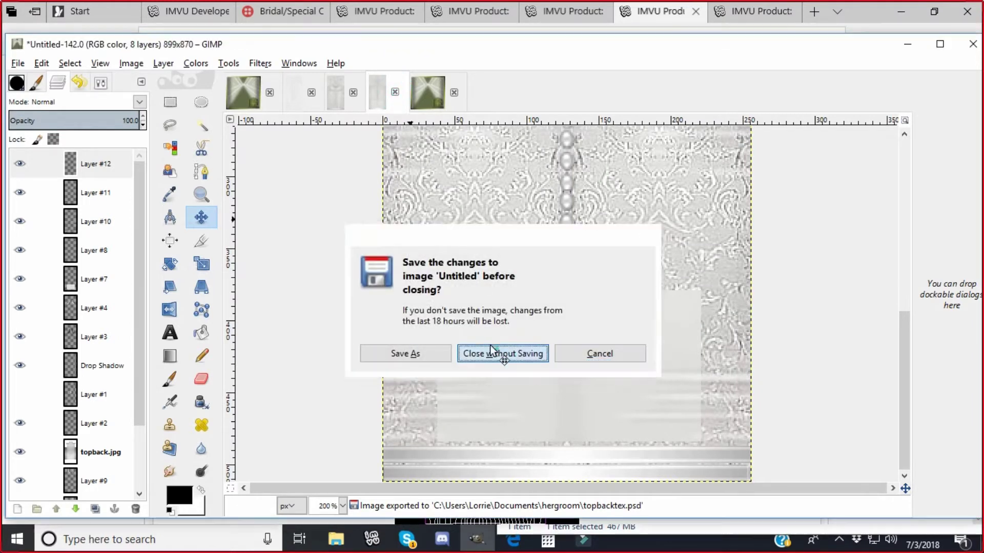
click(501, 351)
Export the brocade top front texture with the pearl neckline as topfronttex.psd in the hergroom folder, replacing the existing file
click(343, 103)
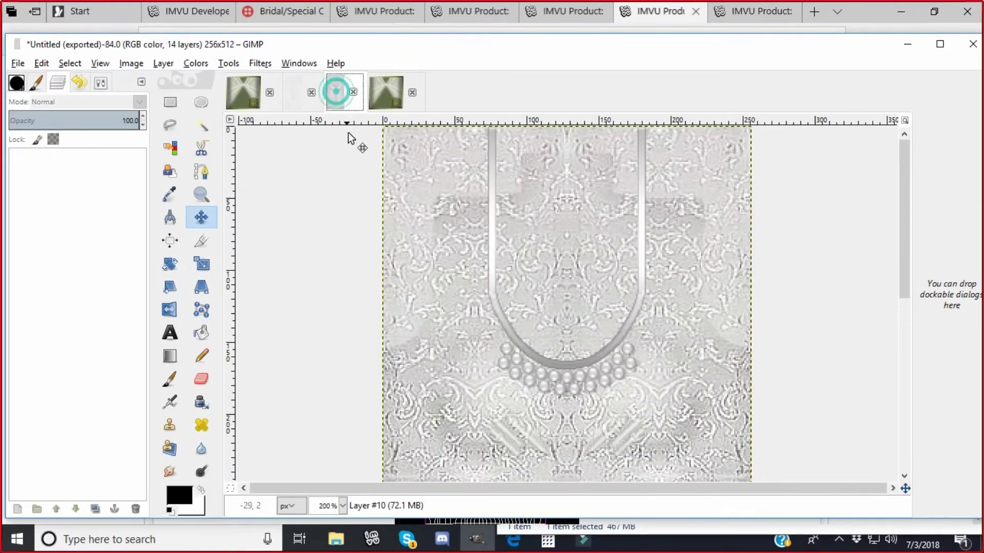
click(21, 62)
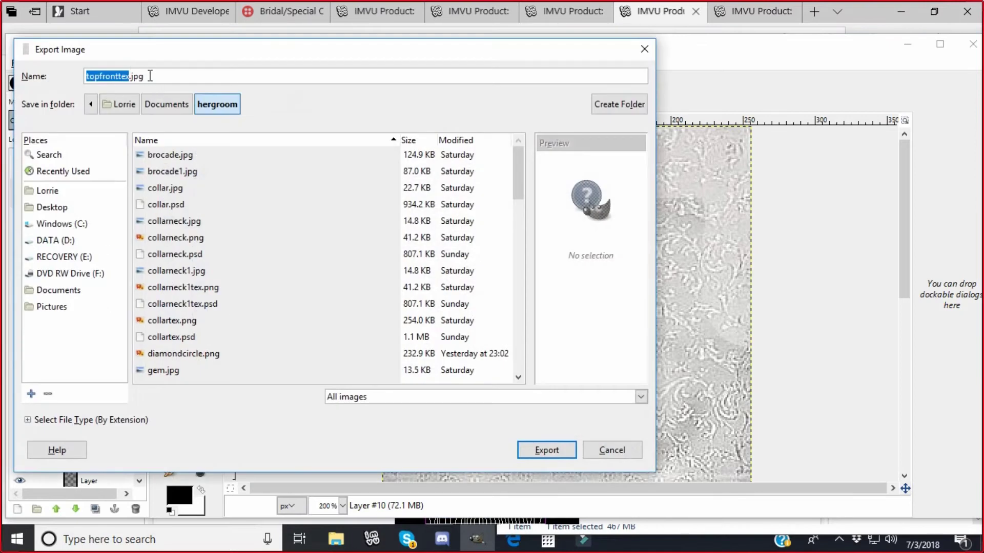
click(150, 76)
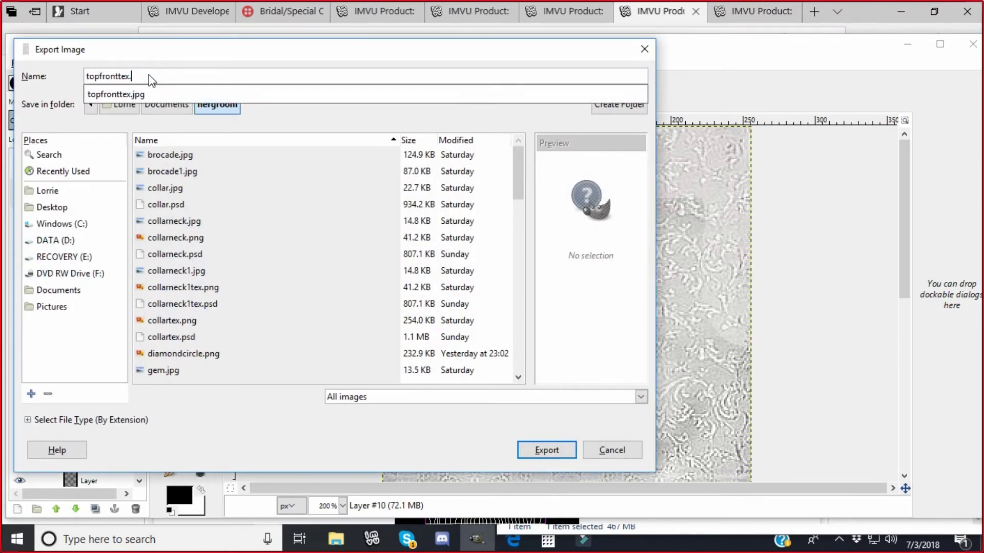
text(psd)
key(Return)
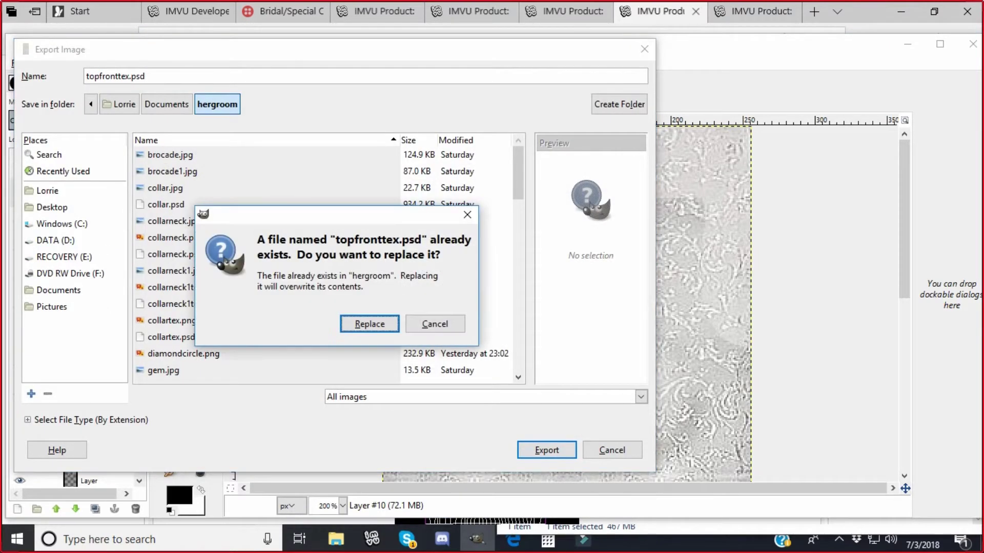
key(Return)
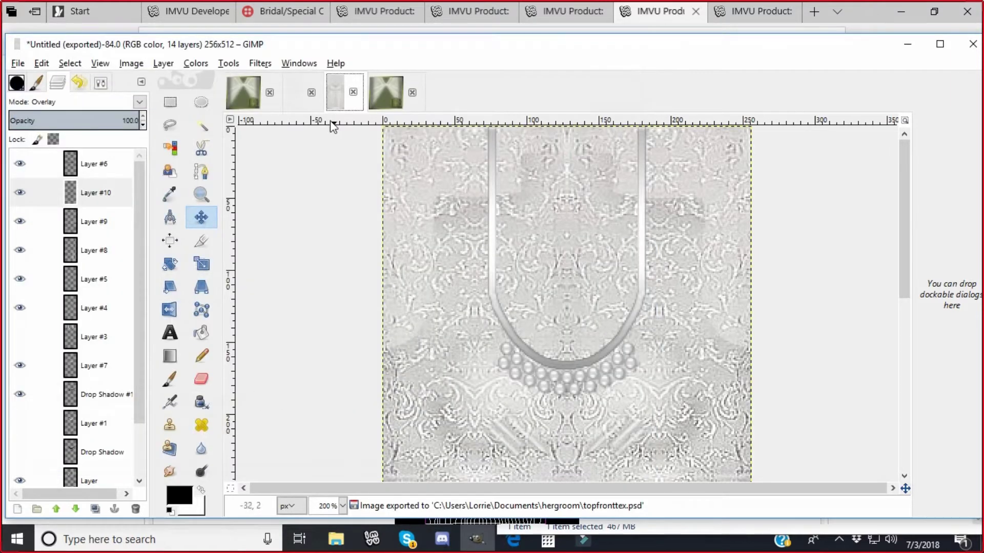
Close the brocade top front texture and the remaining near-white image without saving, keeping the two green LorrieSage images open
click(353, 92)
click(482, 352)
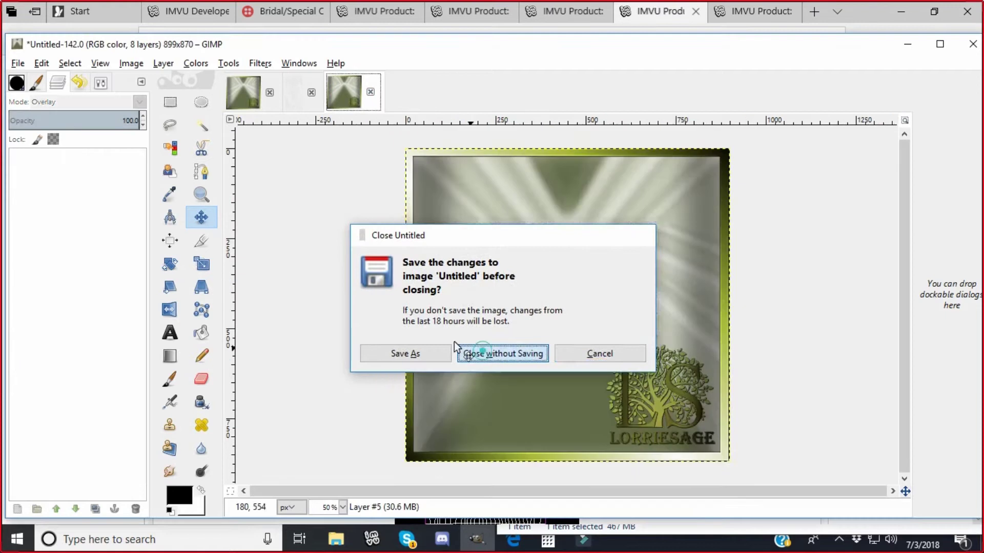
click(311, 93)
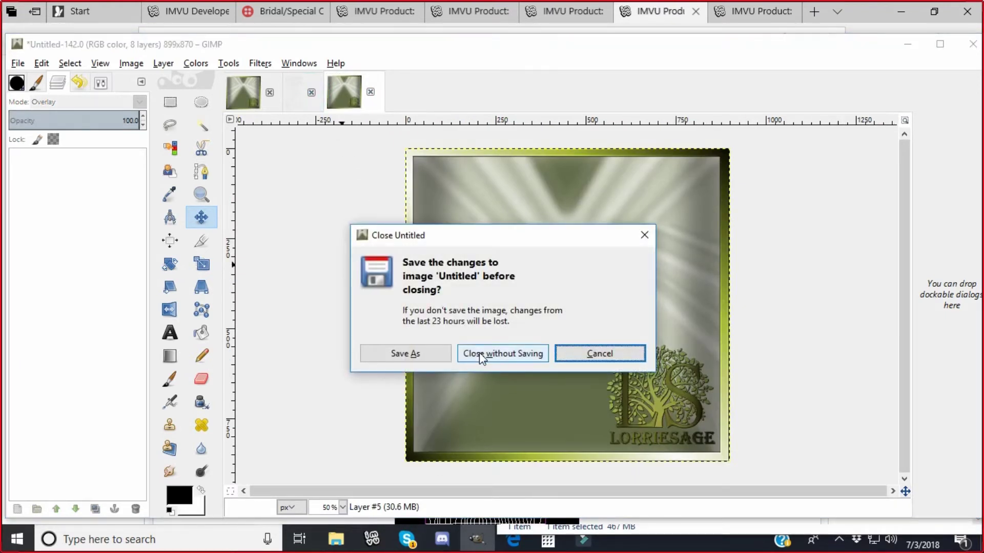
click(478, 353)
Switch to IMVU and examine the back of the white wedding gown in Editor 4 from several angles
click(372, 539)
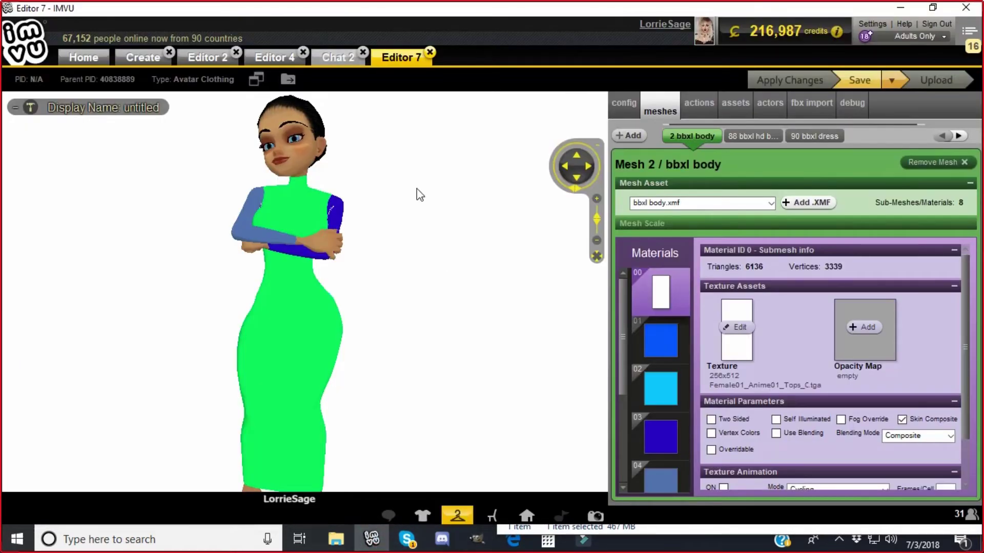
click(274, 57)
mouse_move(451, 268)
mouse_down()
mouse_move(305, 250)
mouse_move(287, 384)
mouse_move(299, 323)
mouse_move(286, 319)
mouse_up()
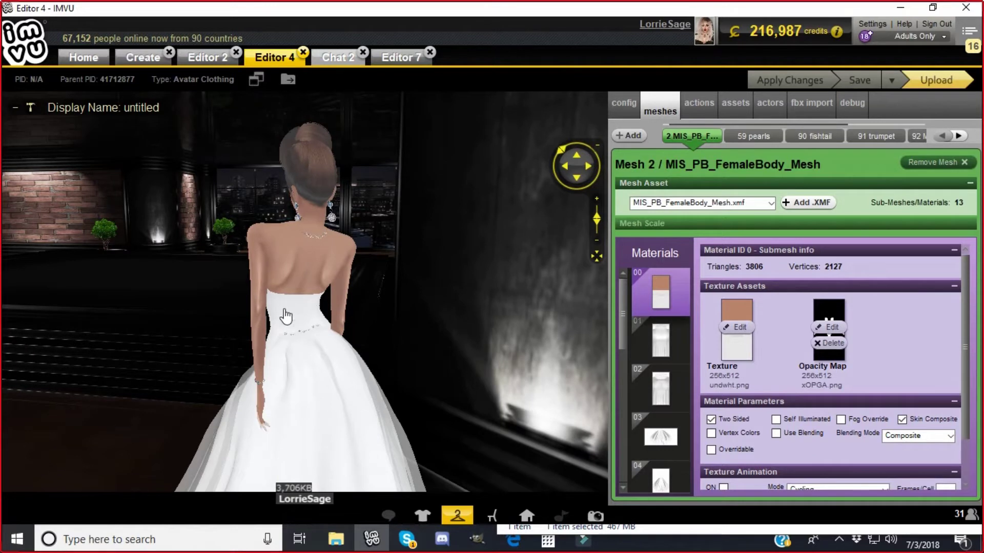
drag(329, 387, 413, 303)
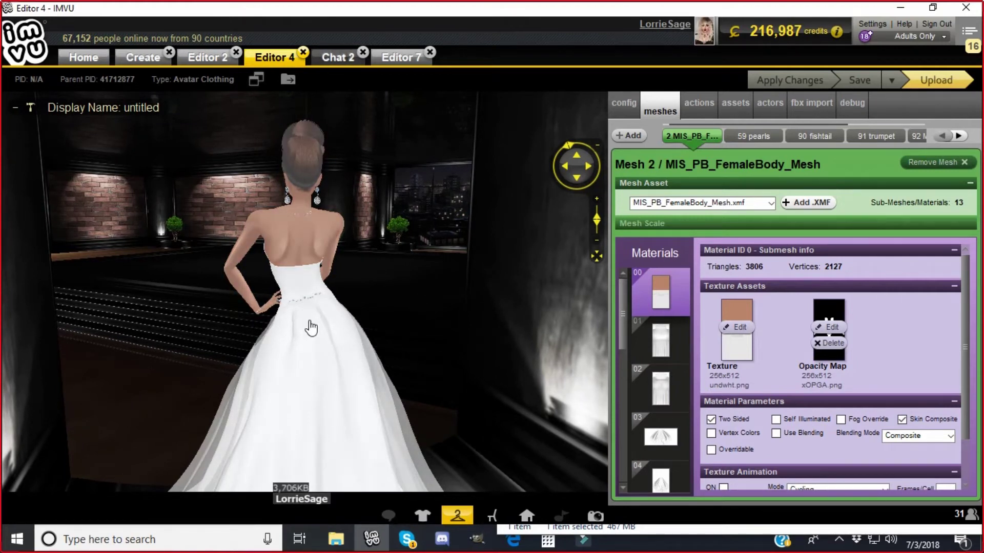
drag(383, 313, 330, 106)
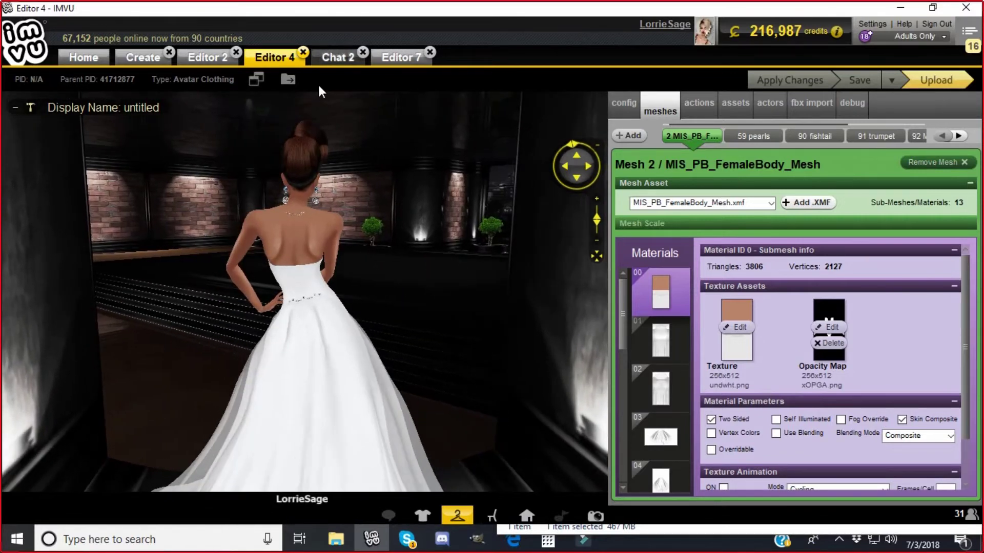
Bring up the derived green dress in Editor 7 and examine its bodice and sleeves from the front, close up and farther away
click(391, 59)
scroll(446, 288, up, 5)
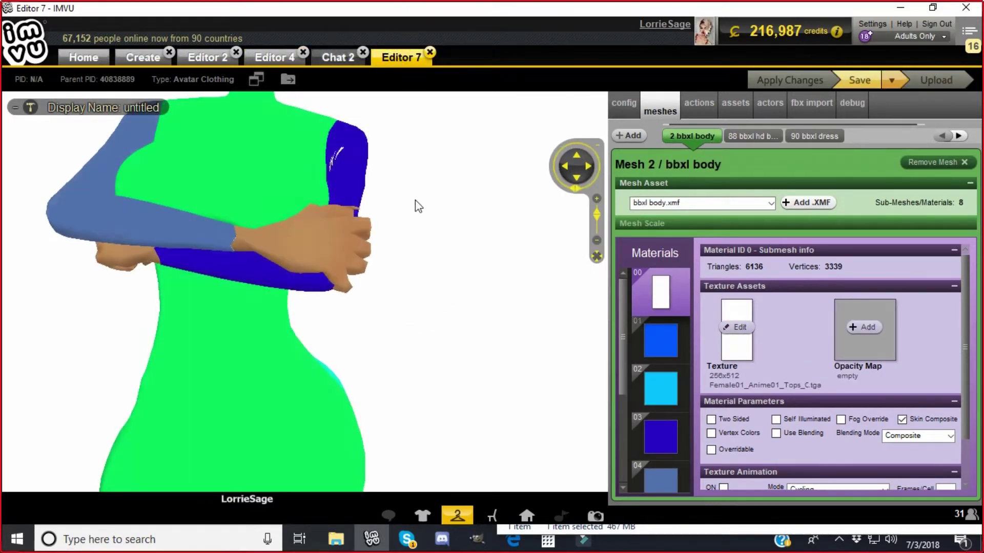
scroll(351, 269, down, 3)
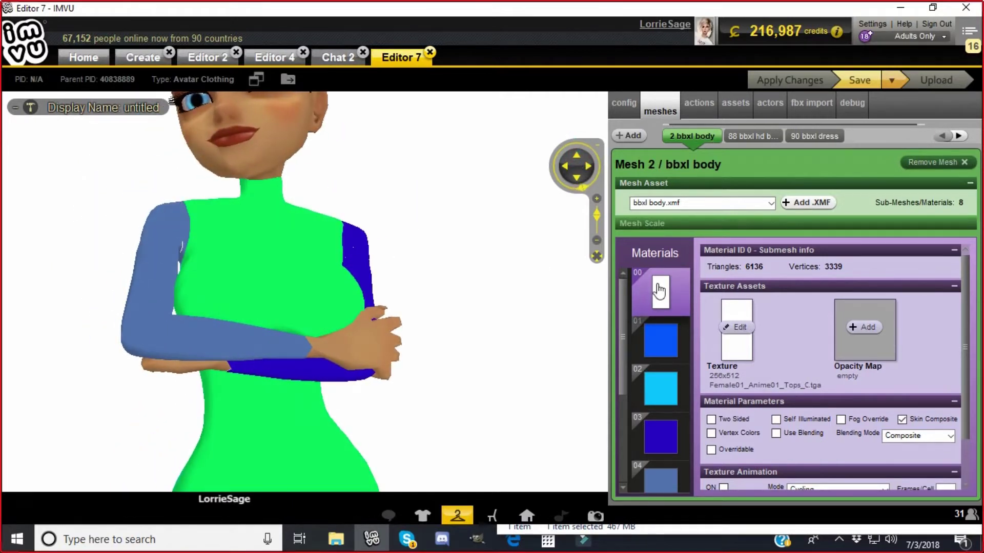
mouse_move(460, 285)
mouse_down()
mouse_move(206, 261)
mouse_move(457, 288)
mouse_up()
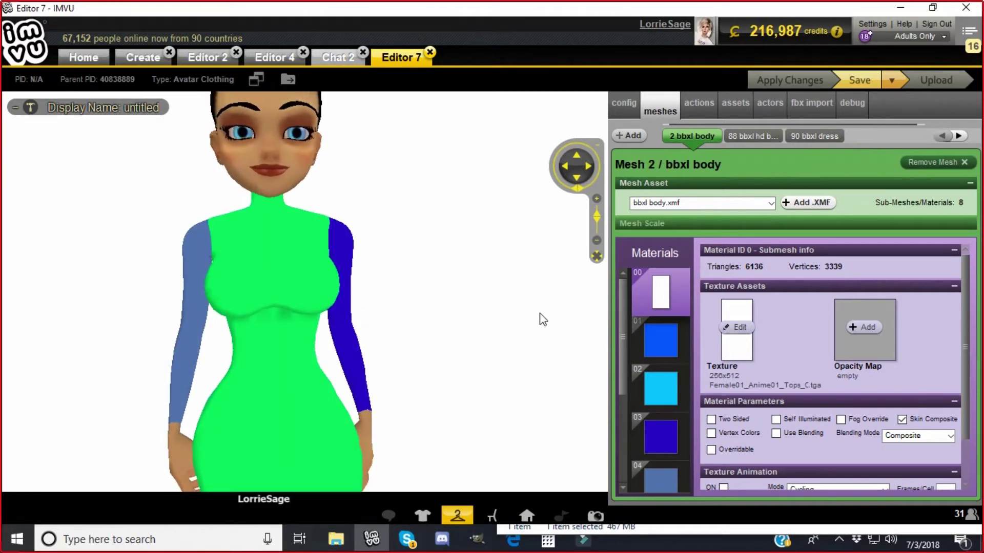
scroll(461, 315, down, 2)
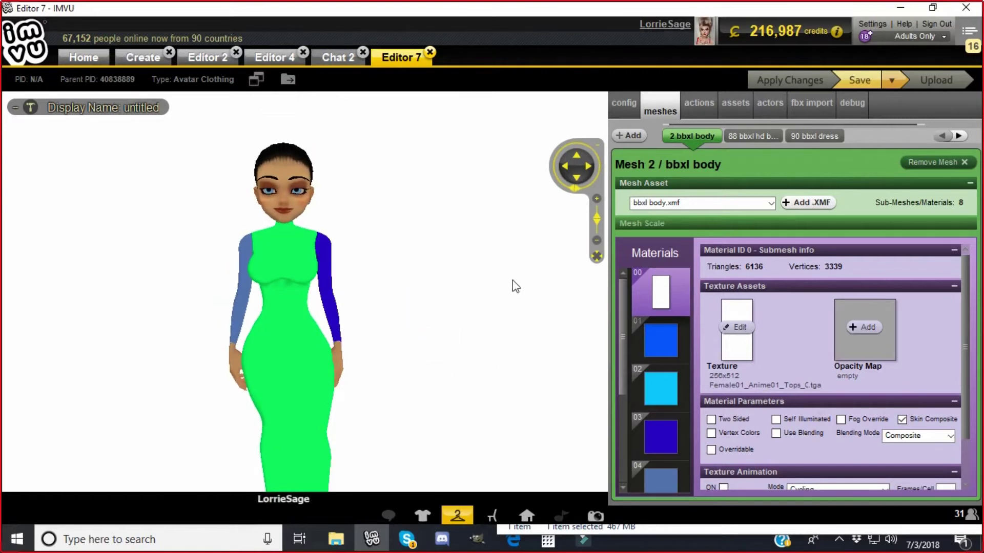
scroll(325, 252, up, 3)
scroll(327, 252, down, 3)
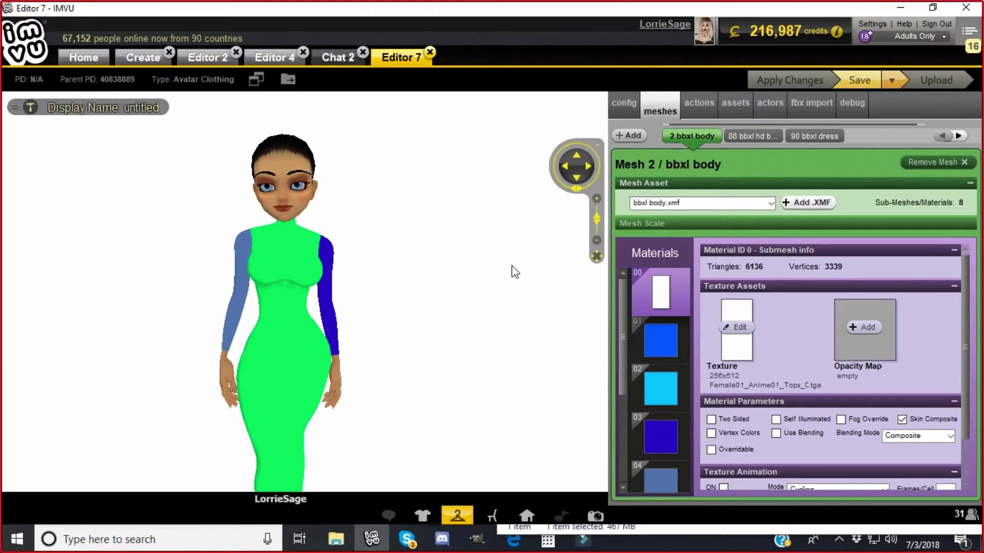
Switch to the browser and read the texture naming and saving reminders on the derivable dress product page
click(514, 539)
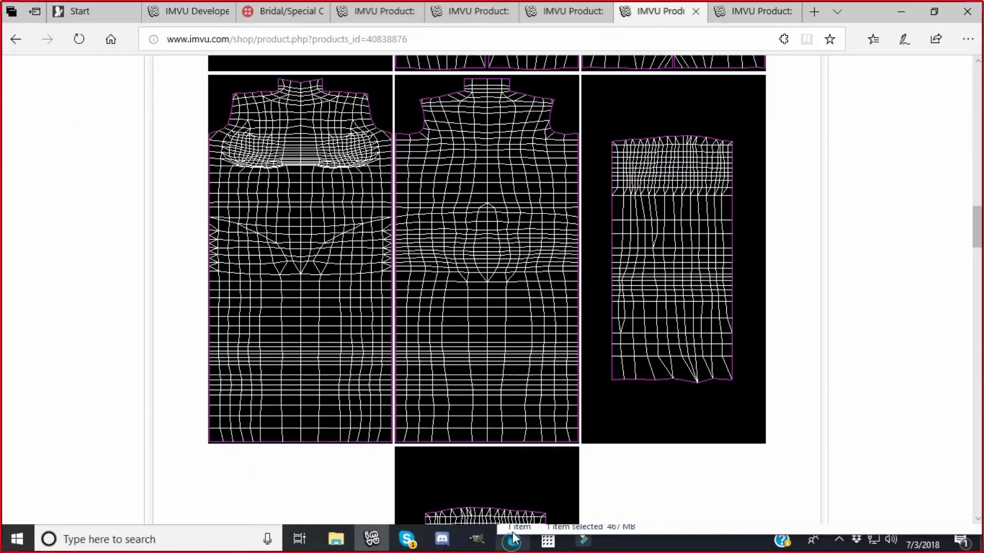
scroll(925, 235, up, 15)
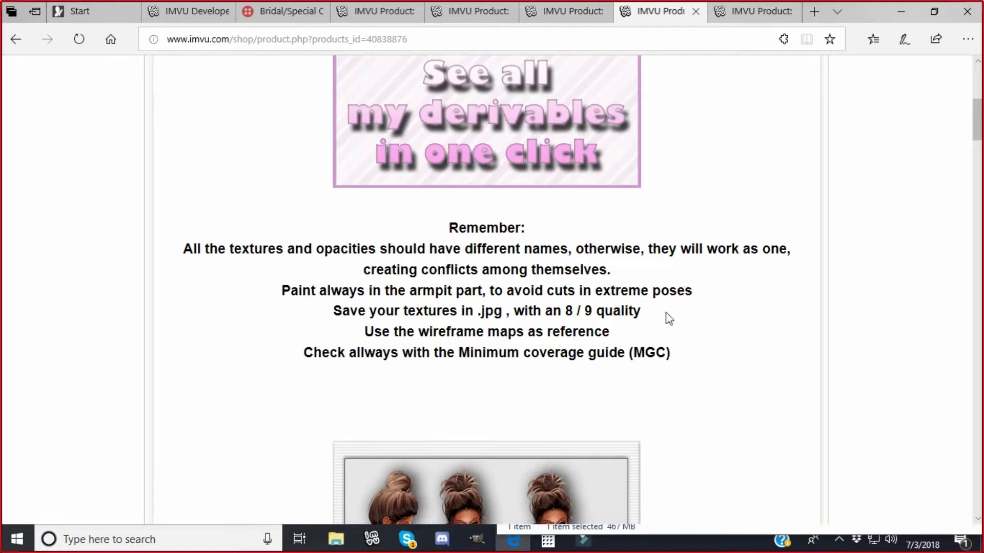
Return to IMVU and examine the full length of the green dress on the avatar, from neck to hem
click(371, 539)
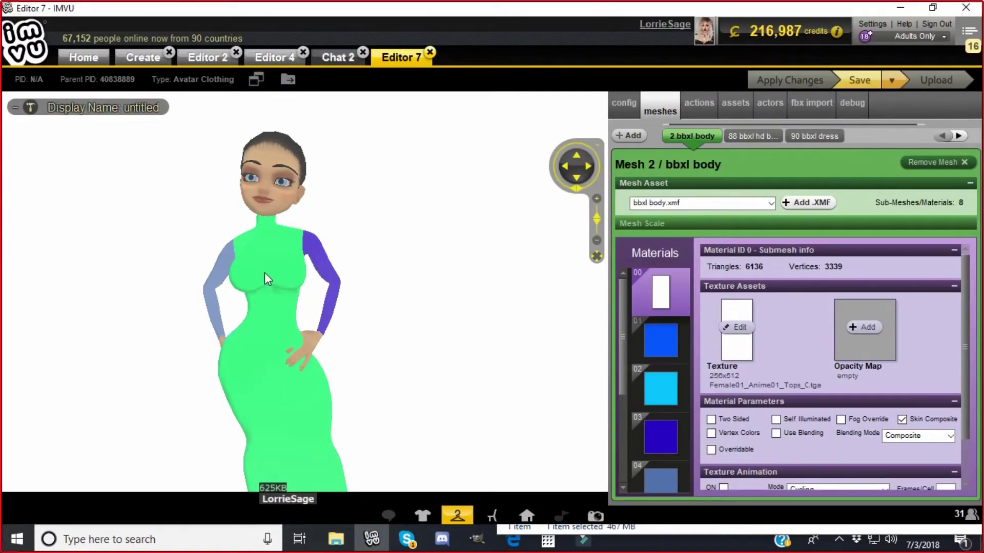
click(374, 323)
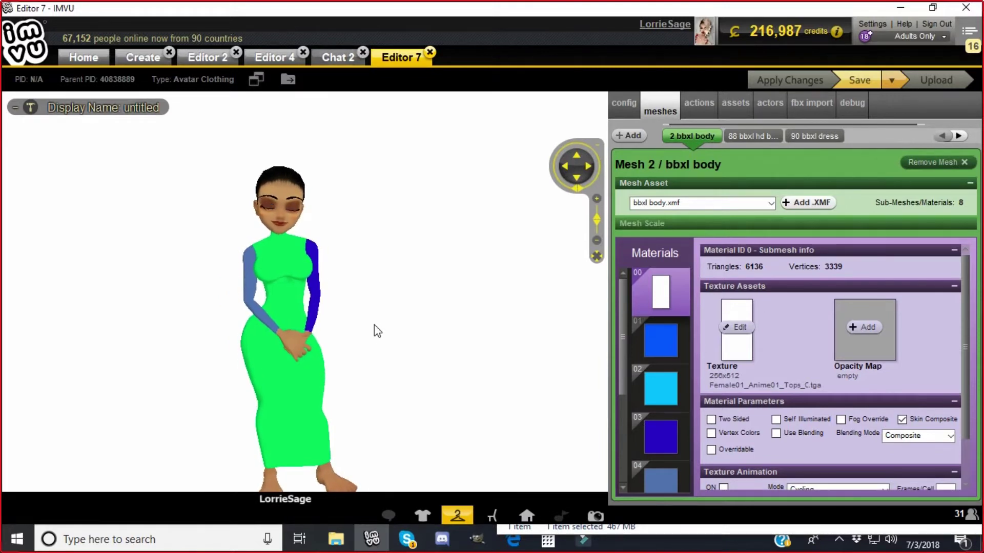
click(577, 179)
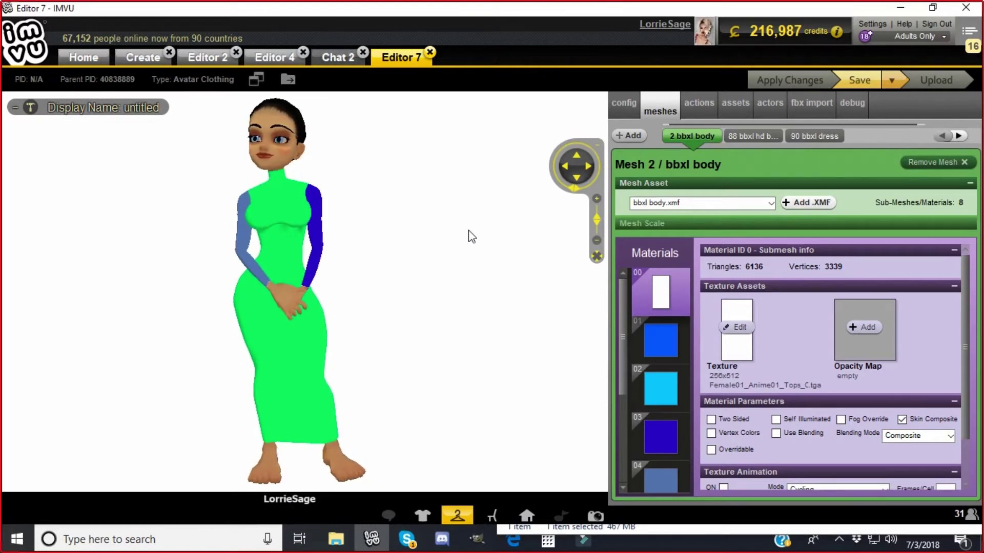
mouse_move(468, 237)
mouse_down()
mouse_move(237, 247)
mouse_move(470, 244)
mouse_up()
scroll(470, 244, up, 5)
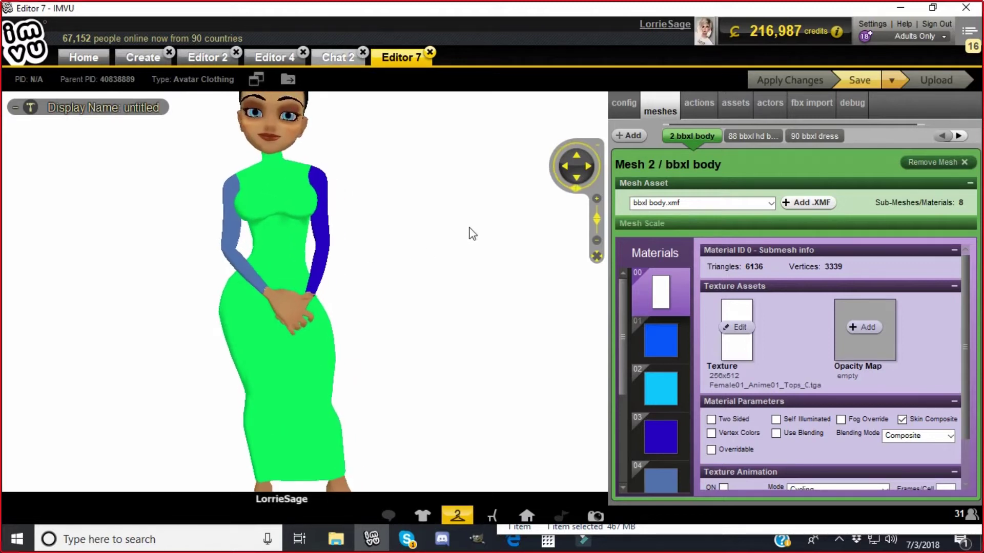
scroll(472, 234, down, 2)
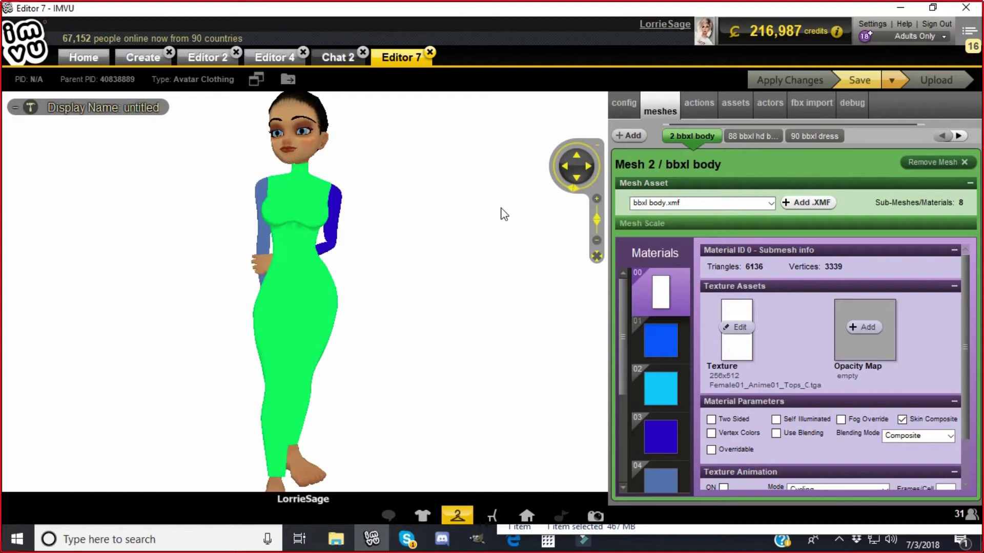
click(455, 375)
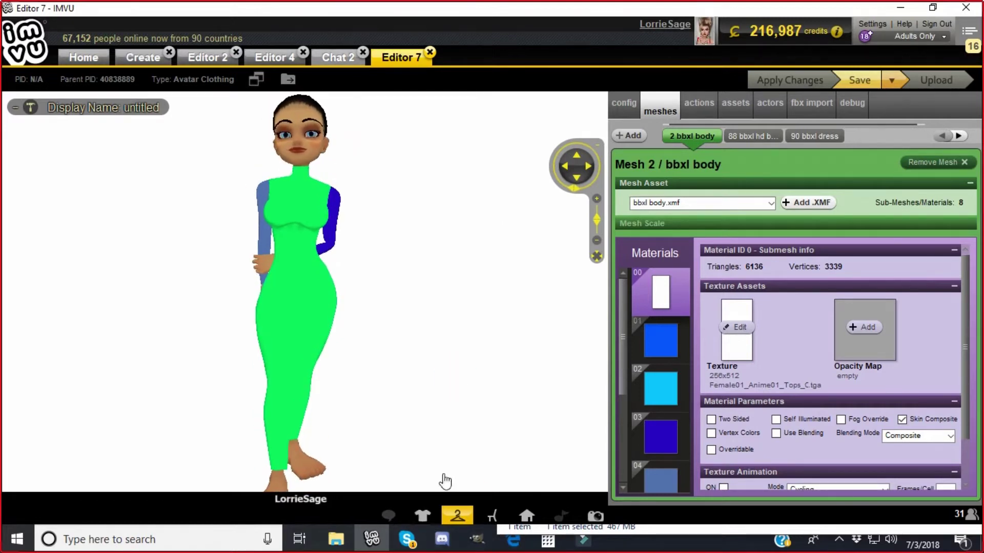
Switch to GIMP and open the back wireframe map adressback.jpg from the beckie folder in Documents
click(478, 541)
click(23, 64)
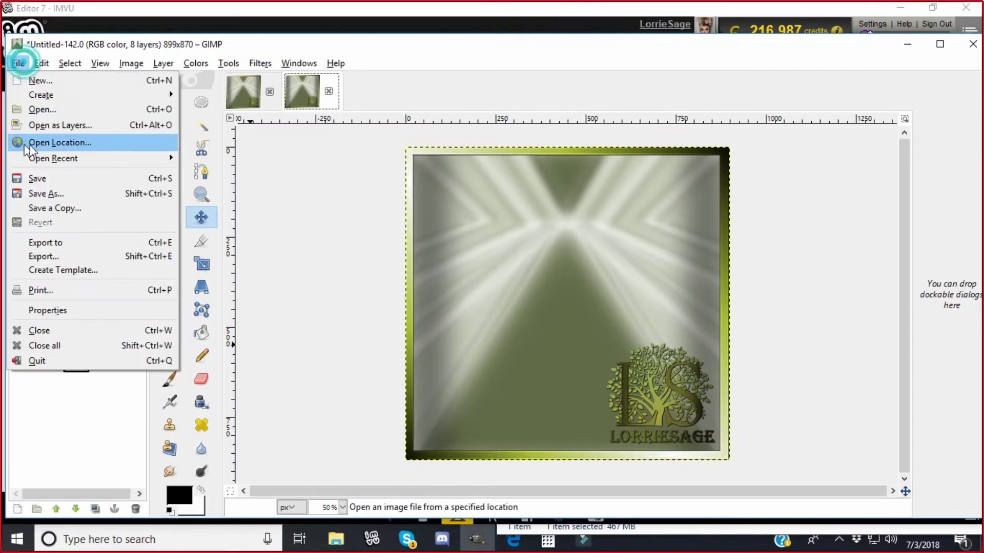
click(38, 110)
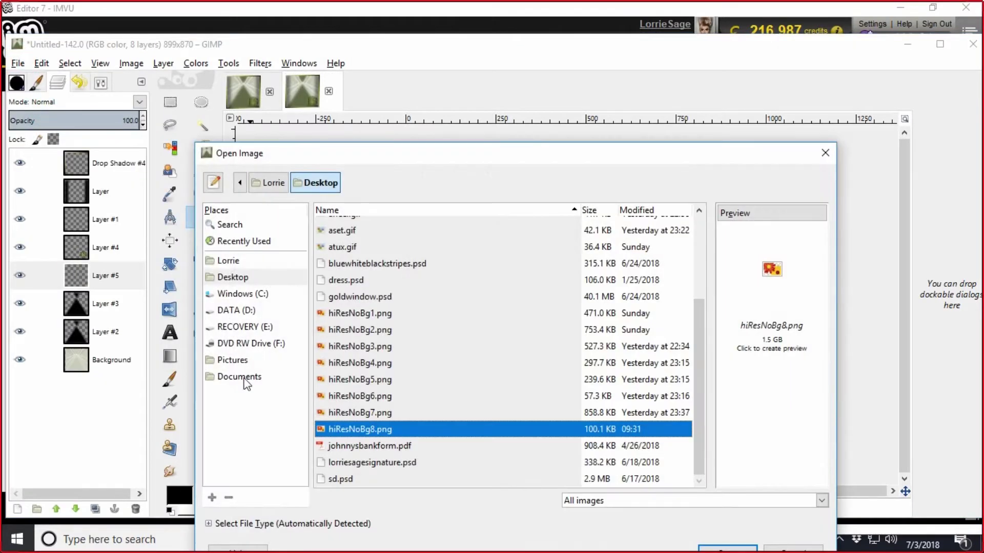
click(244, 380)
click(346, 325)
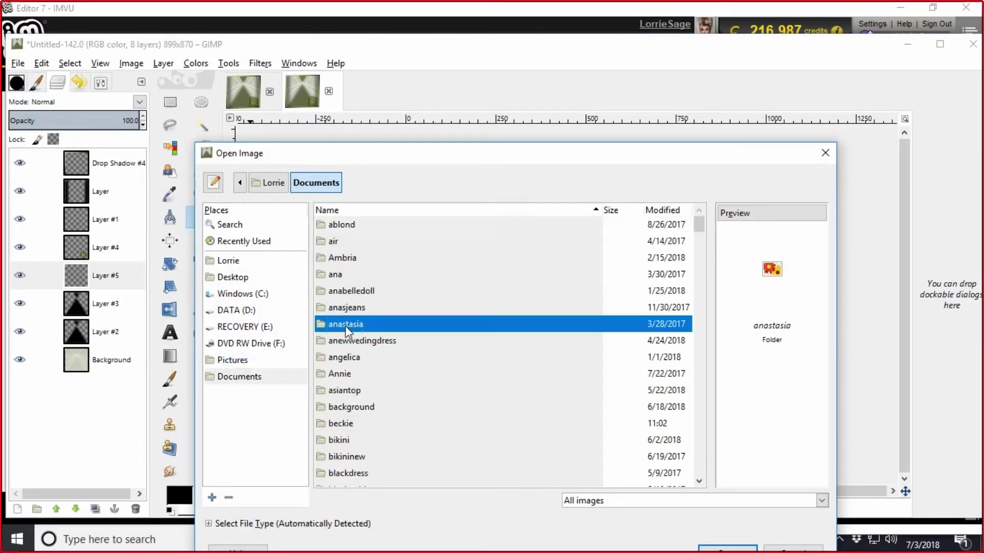
text(bib)
key(BackSpace)
key(BackSpace)
key(BackSpace)
key(BackSpace)
text(be)
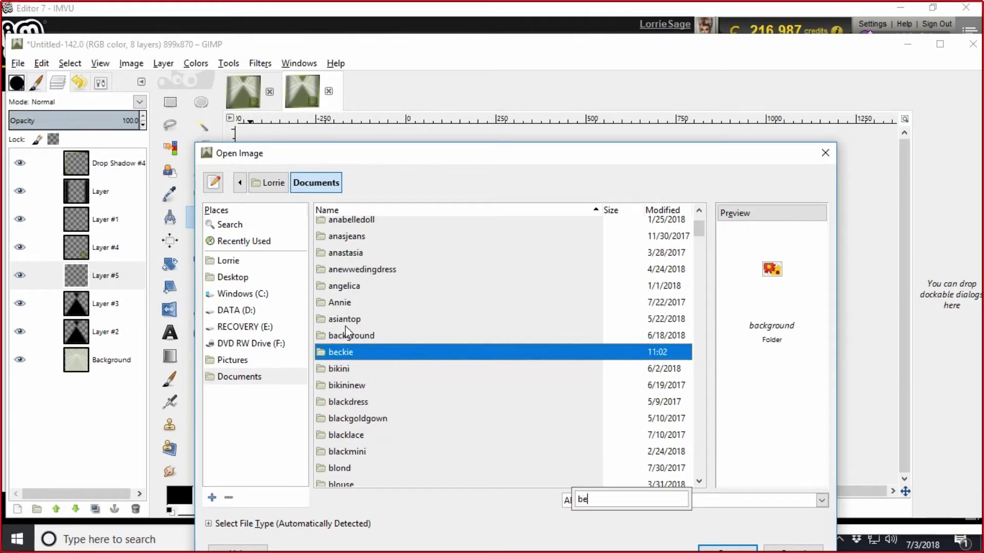
key(Return)
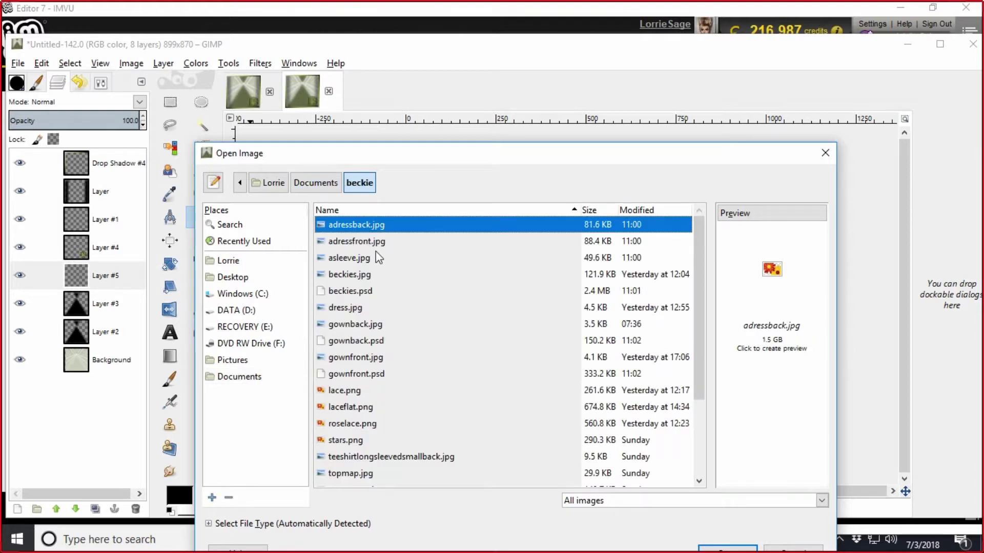
key(Return)
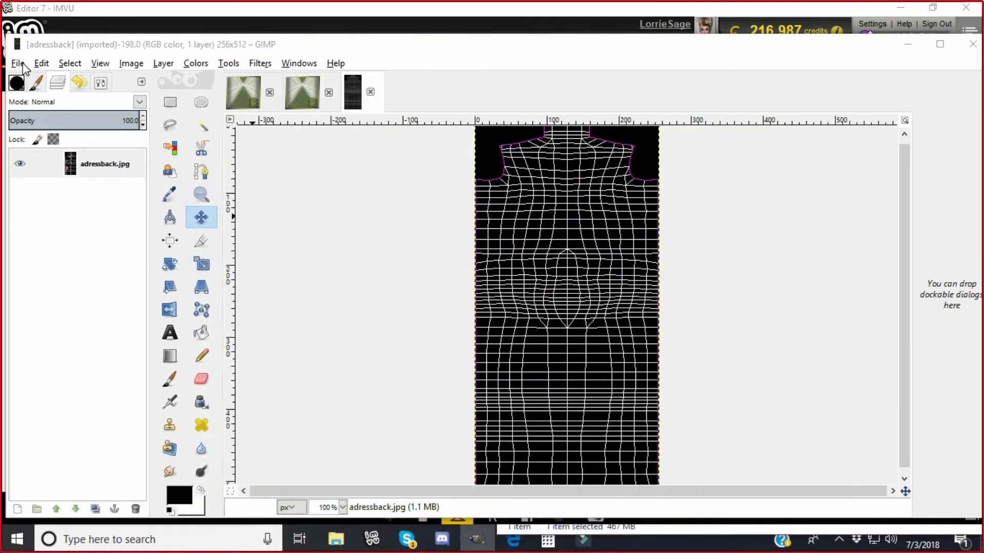
Open the front wireframe map adressfront.jpg from the beckie folder as another image
click(18, 63)
click(34, 107)
click(331, 242)
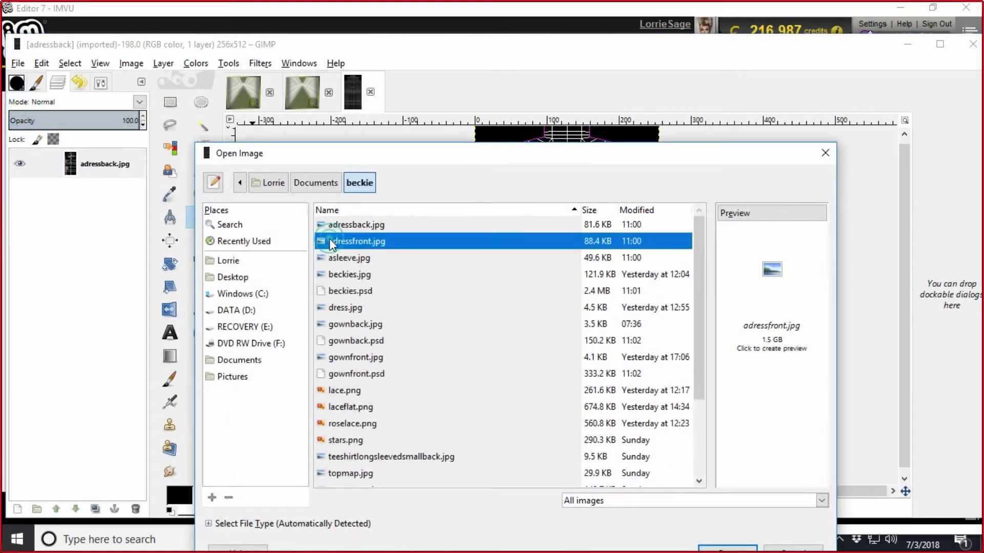
key(Return)
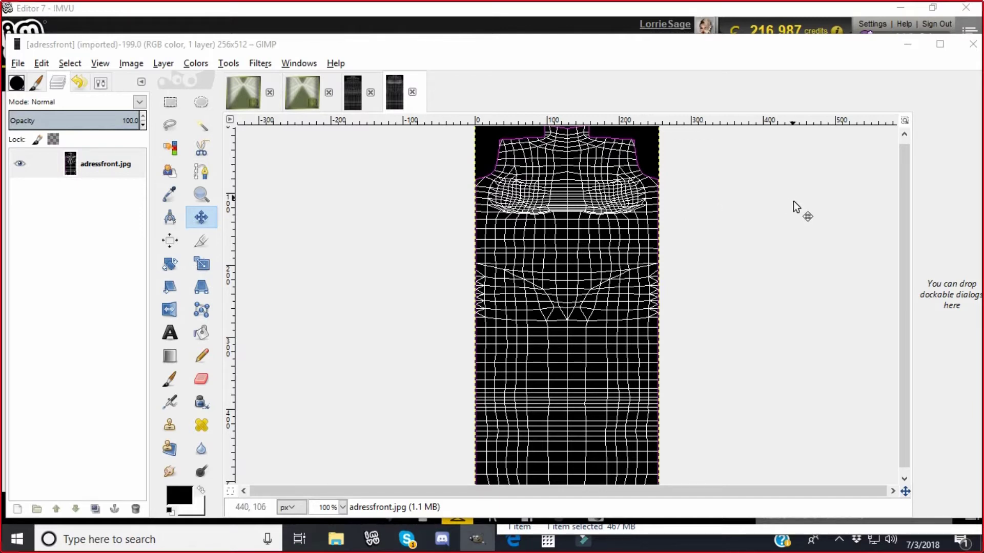
Add two transparent 256 by 512 px layers above the adressfront.jpg map
scroll(793, 202, up, 1)
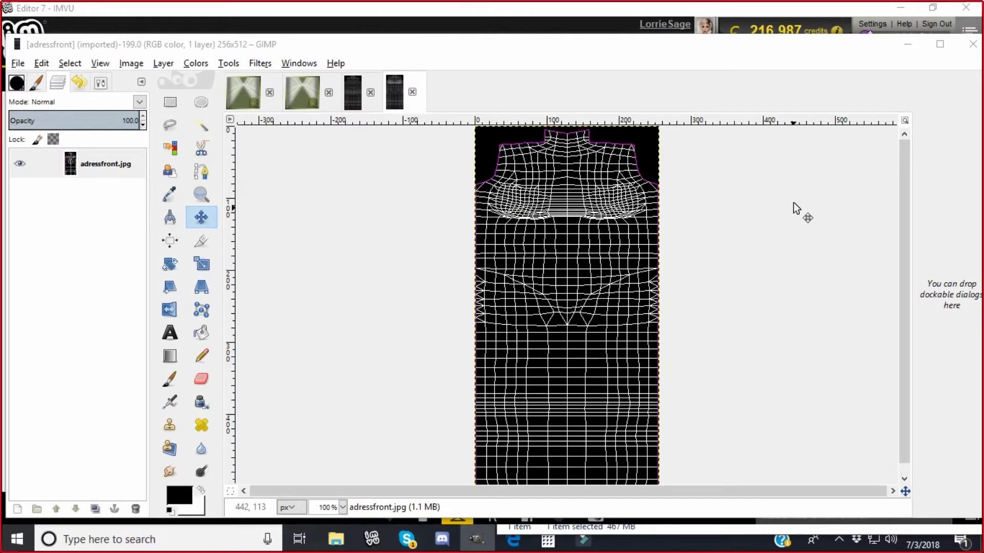
click(161, 63)
click(187, 79)
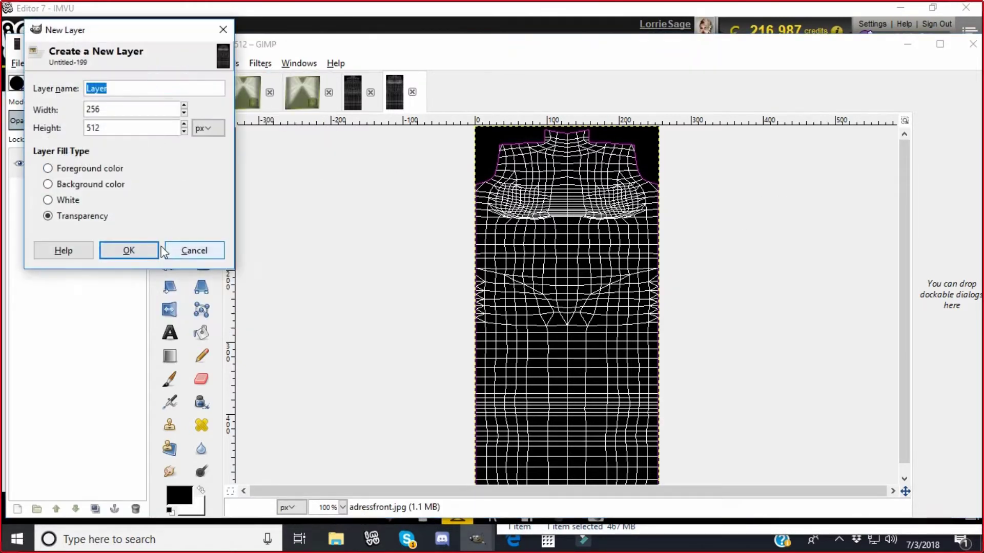
click(130, 250)
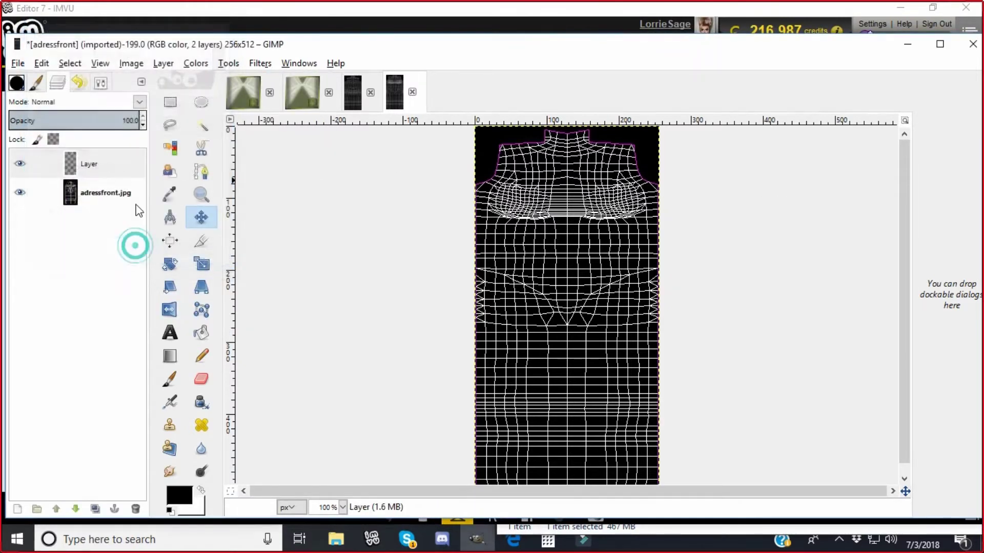
click(170, 66)
click(188, 81)
click(155, 269)
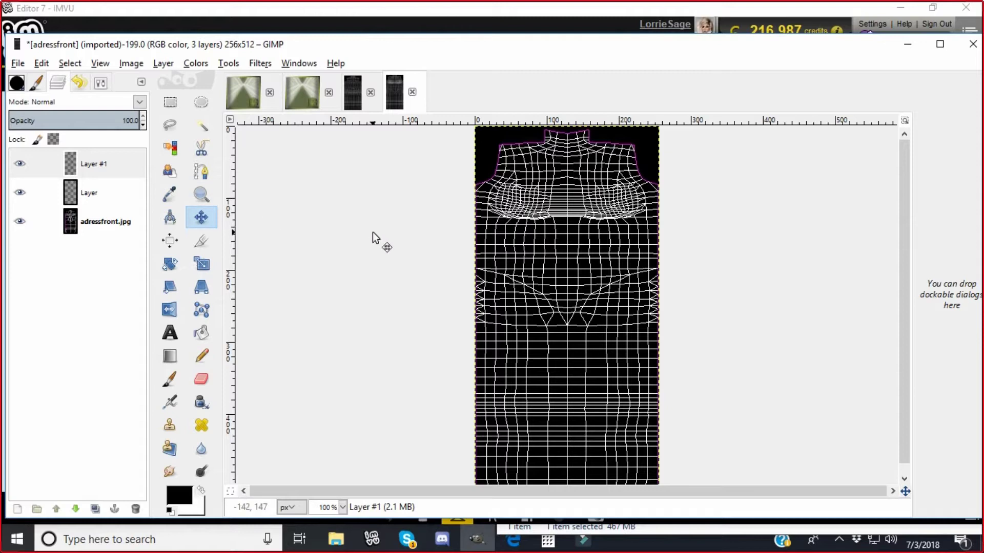
Fill the blank layer directly above the map with black and hide it, leaving the top layer active
click(82, 165)
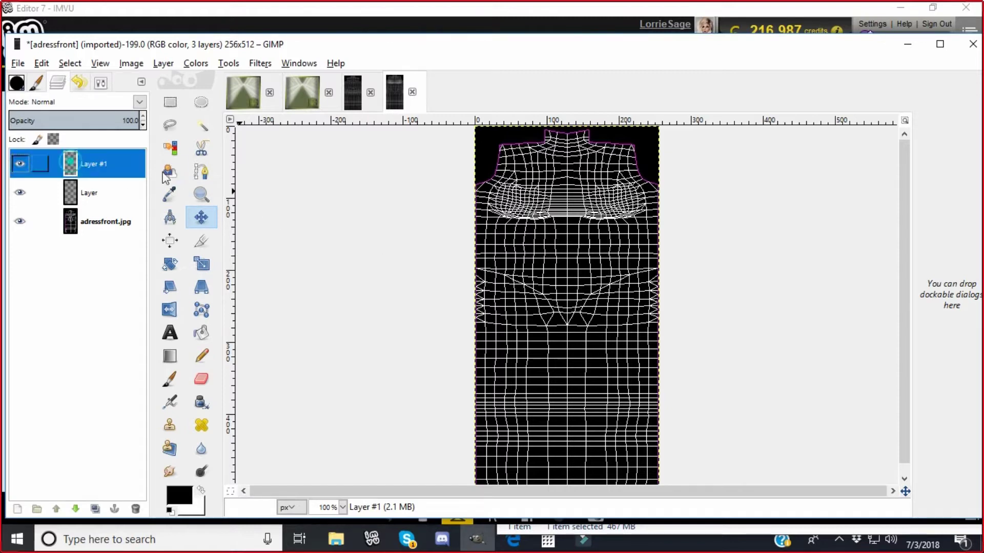
click(76, 195)
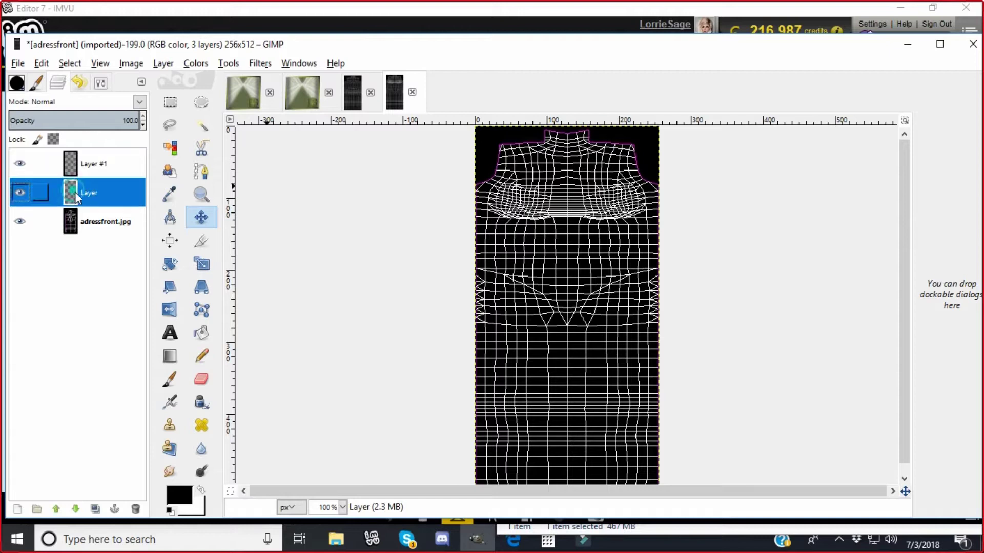
click(42, 63)
click(52, 274)
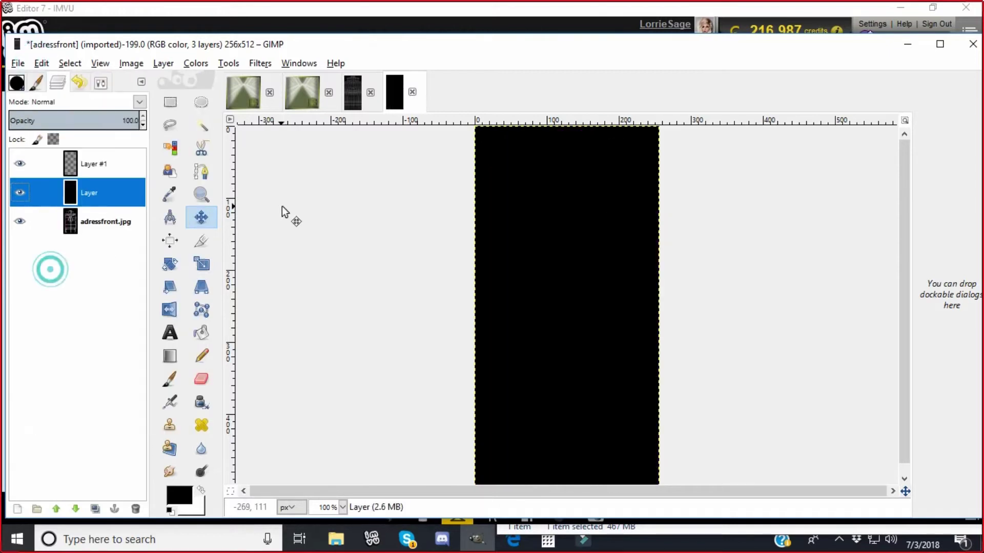
click(19, 194)
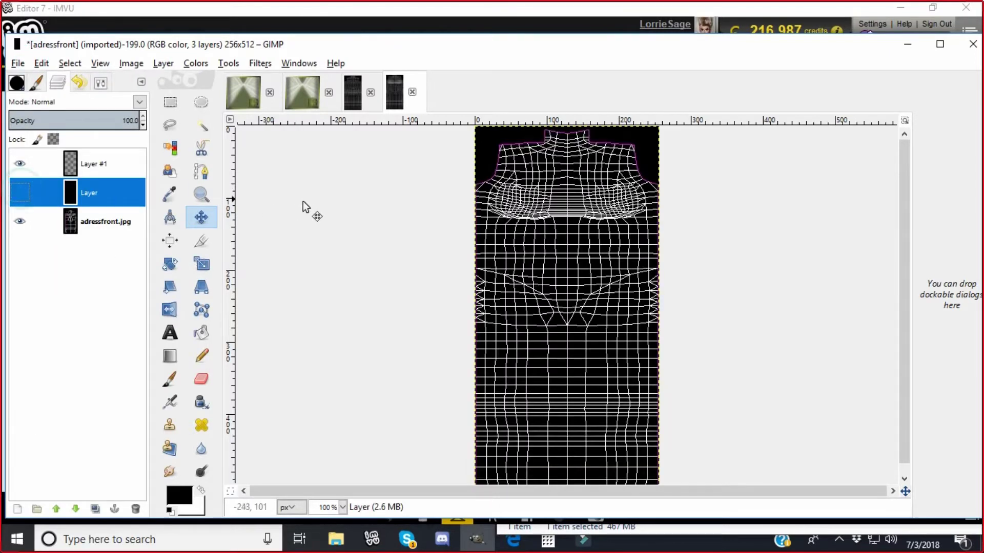
click(73, 163)
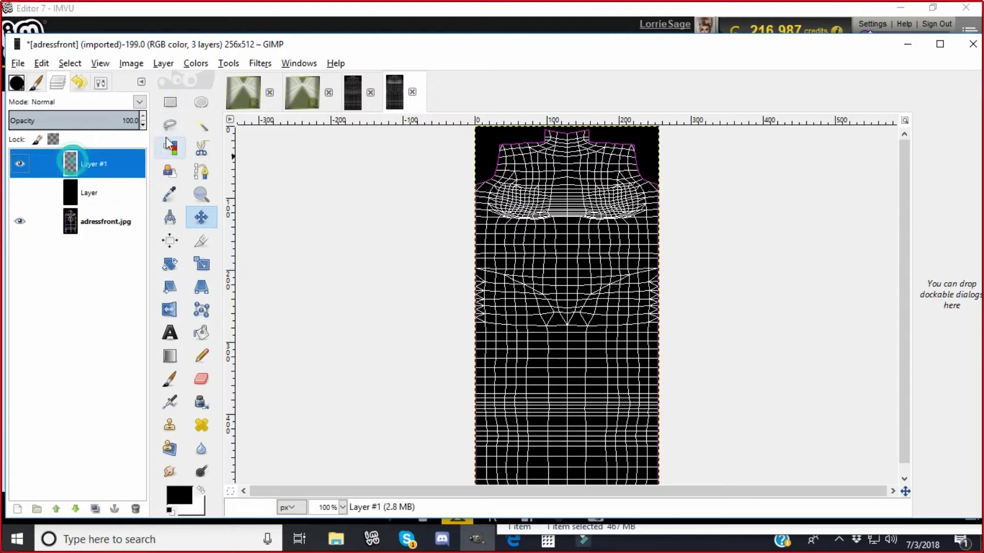
Examine the tool options for the Rectangle Select and Move tools, including the Move the active layer setting
click(170, 102)
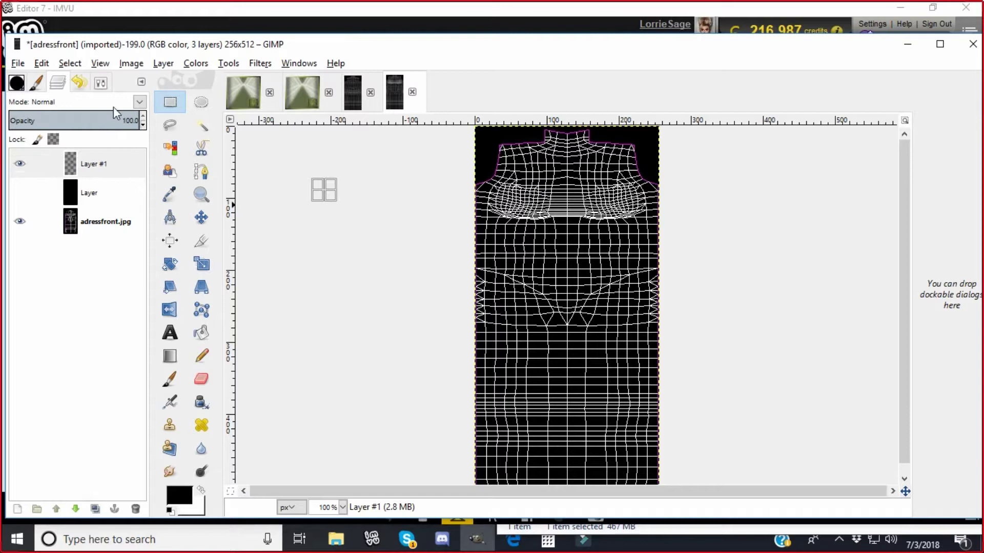
click(102, 85)
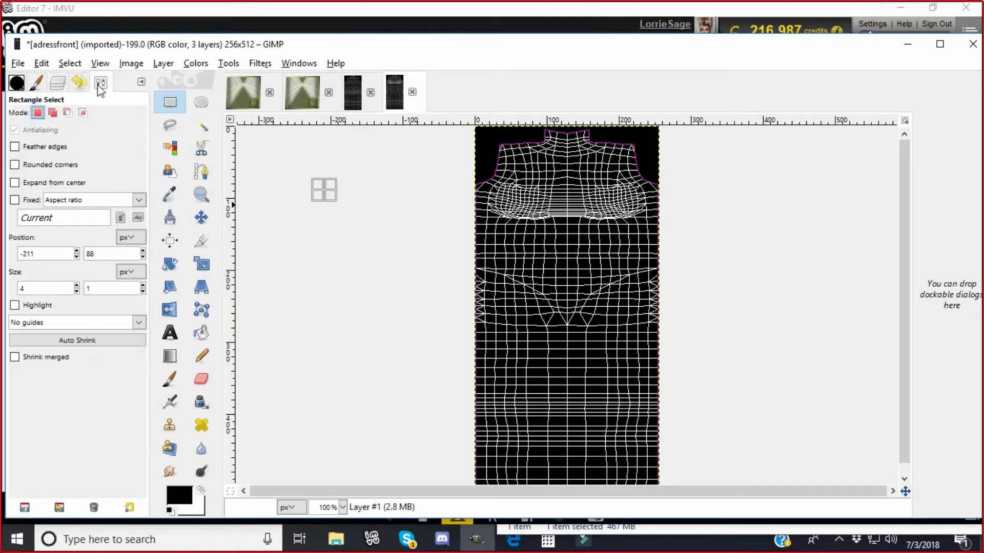
click(202, 218)
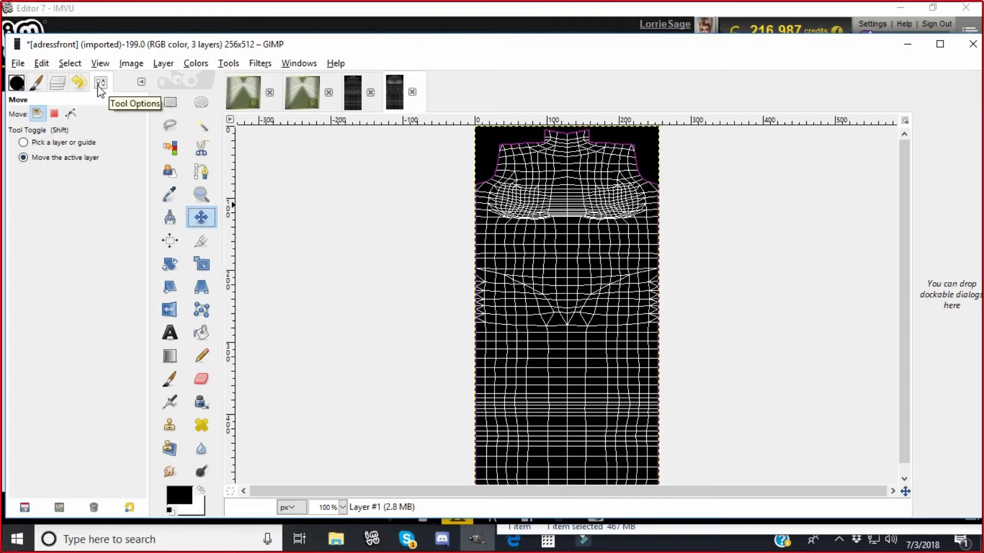
drag(118, 55, 125, 99)
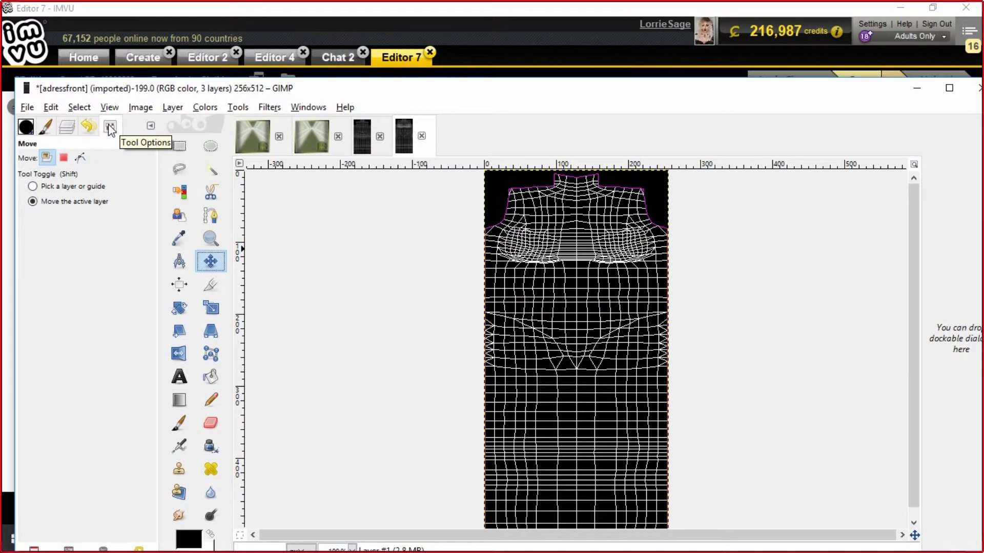
drag(134, 95, 124, 101)
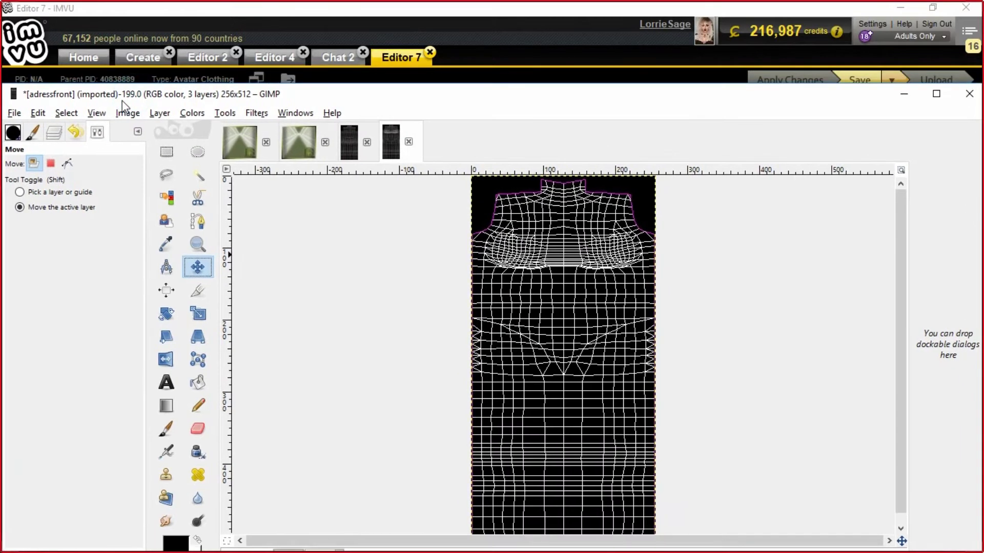
click(99, 135)
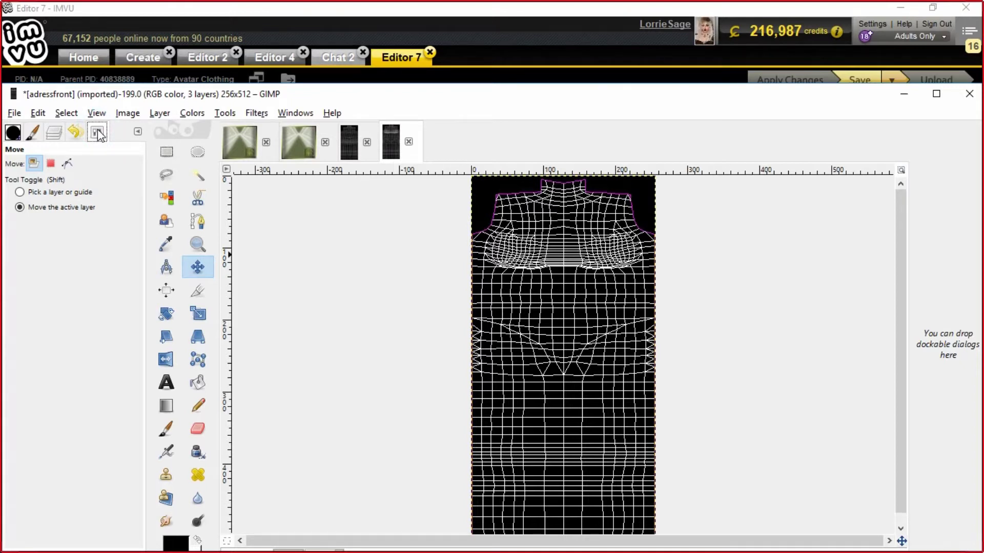
click(99, 134)
click(197, 267)
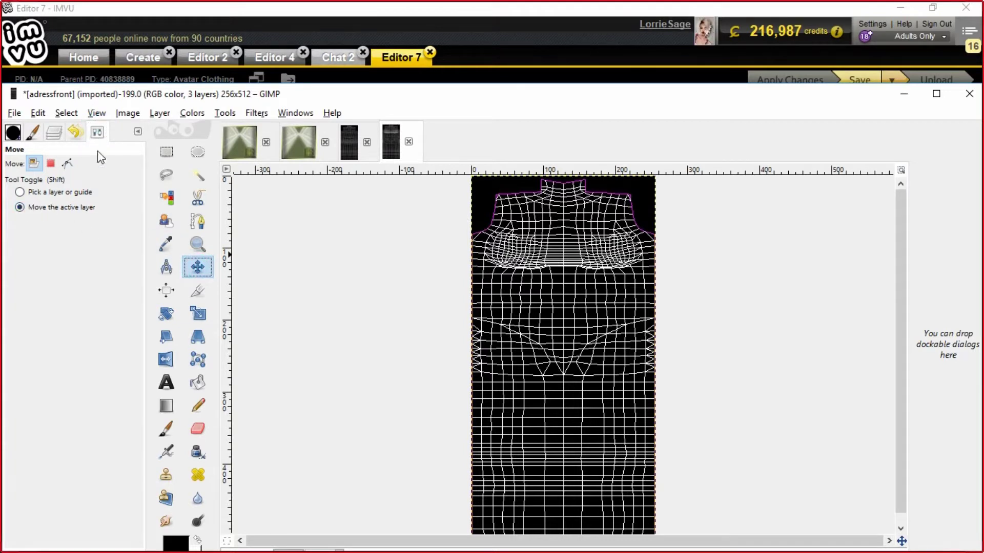
Outline the left bust area of the front map with a closed Free Select polygon, following the curved underbust line and peaking above the bust
click(54, 135)
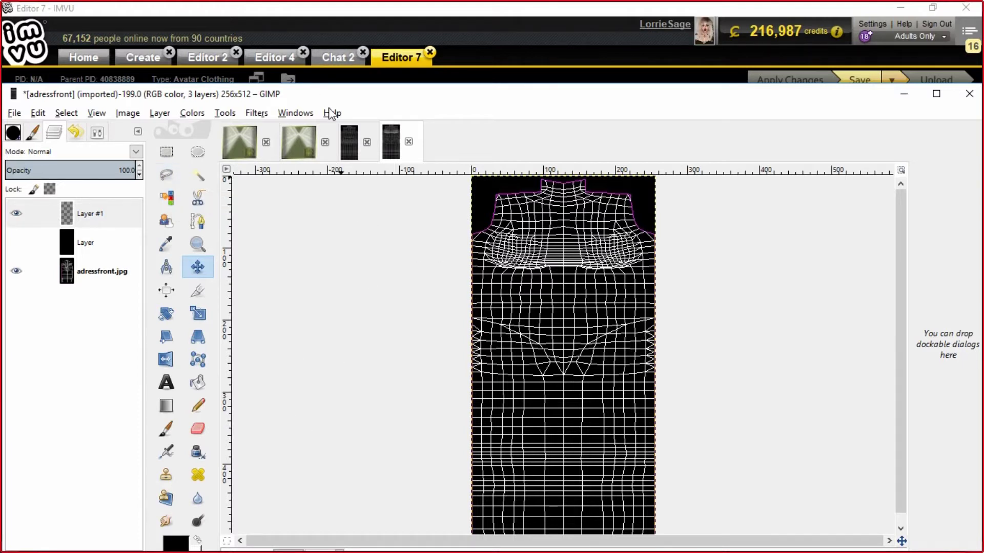
click(174, 176)
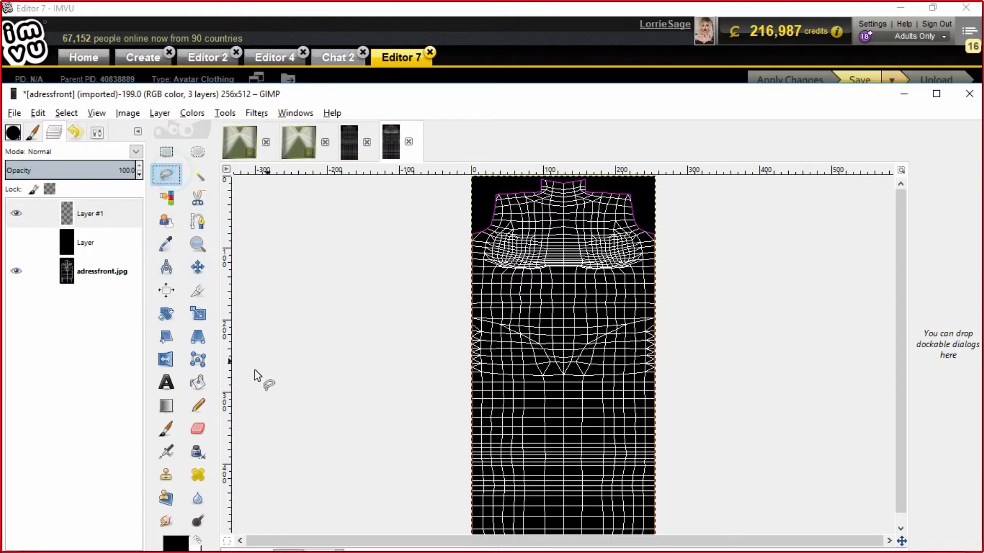
drag(364, 94, 367, 87)
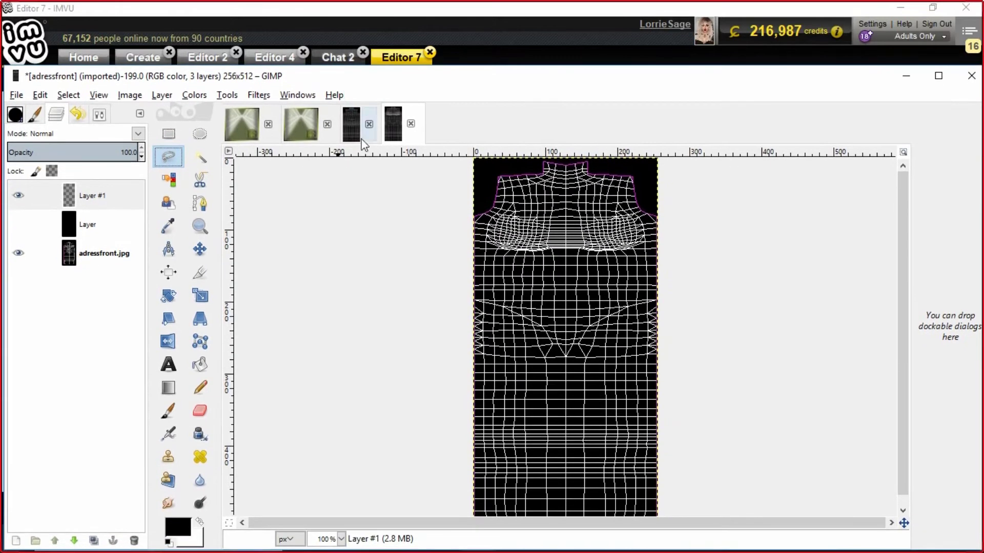
click(341, 539)
click(340, 453)
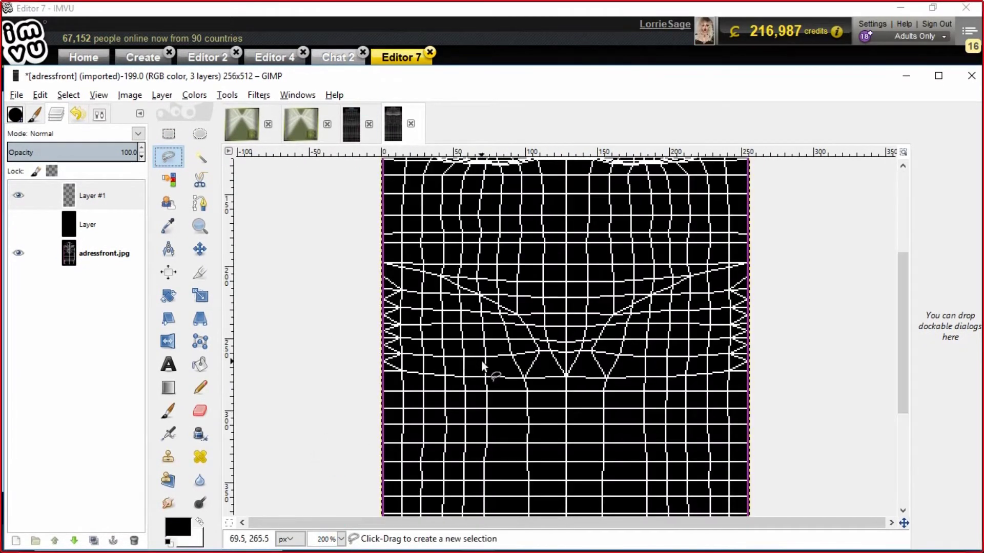
scroll(484, 368, up, 5)
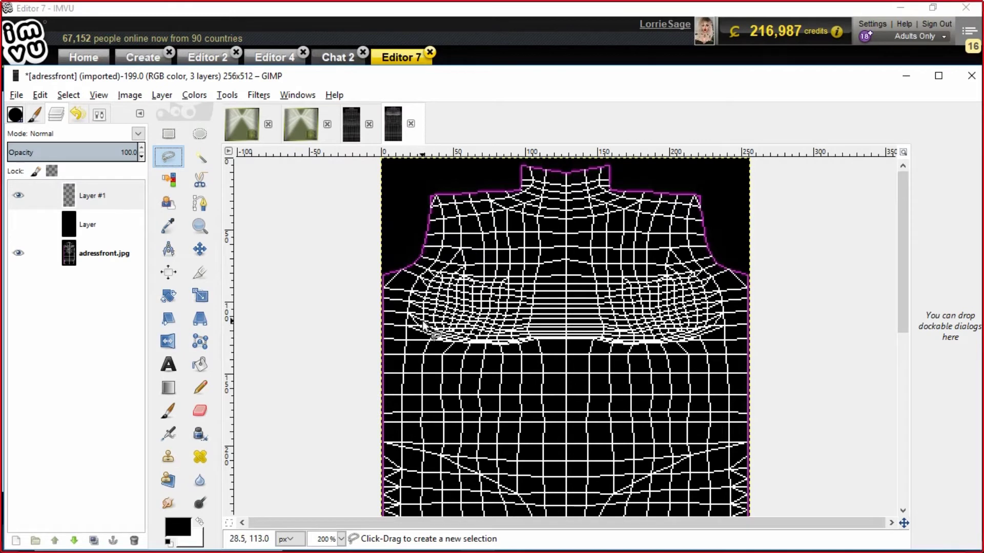
click(546, 339)
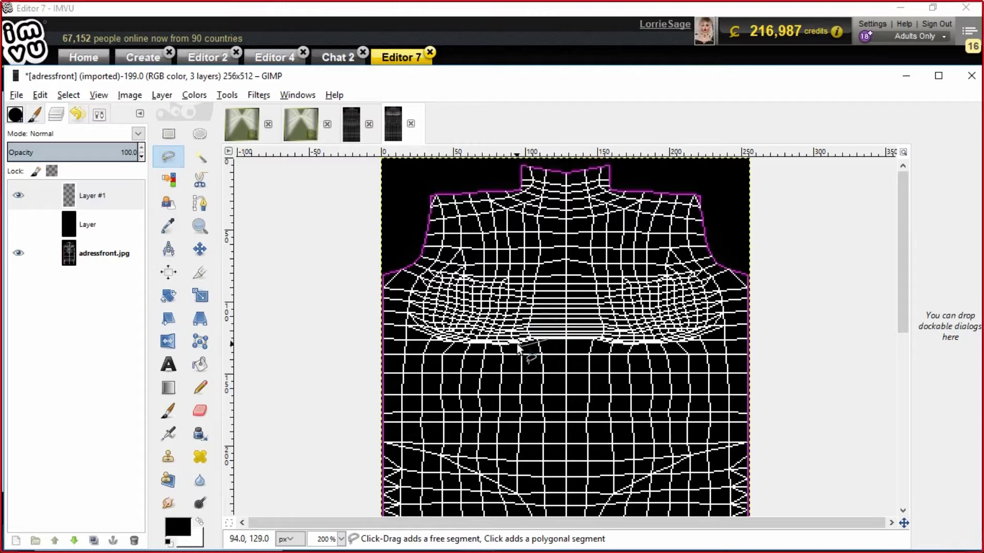
click(490, 344)
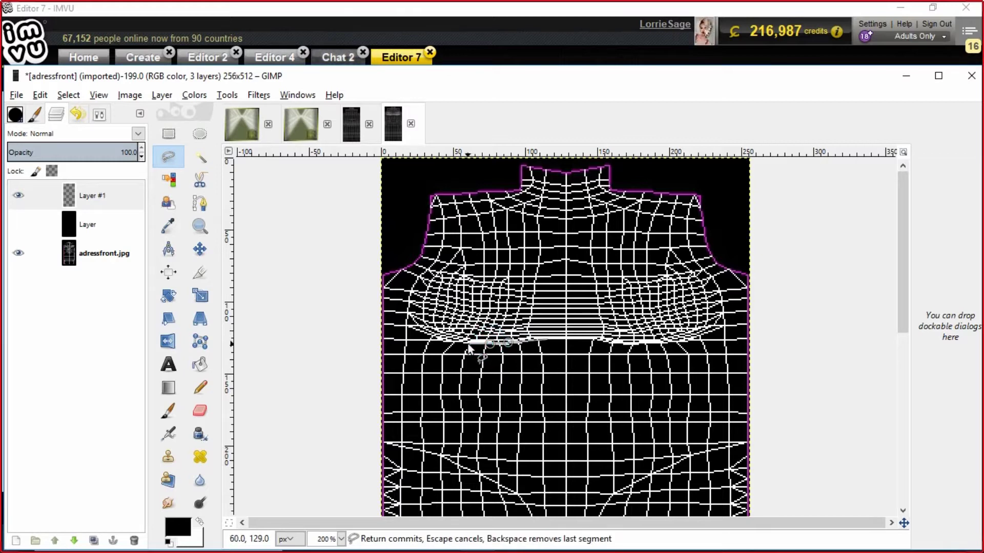
click(467, 344)
click(443, 339)
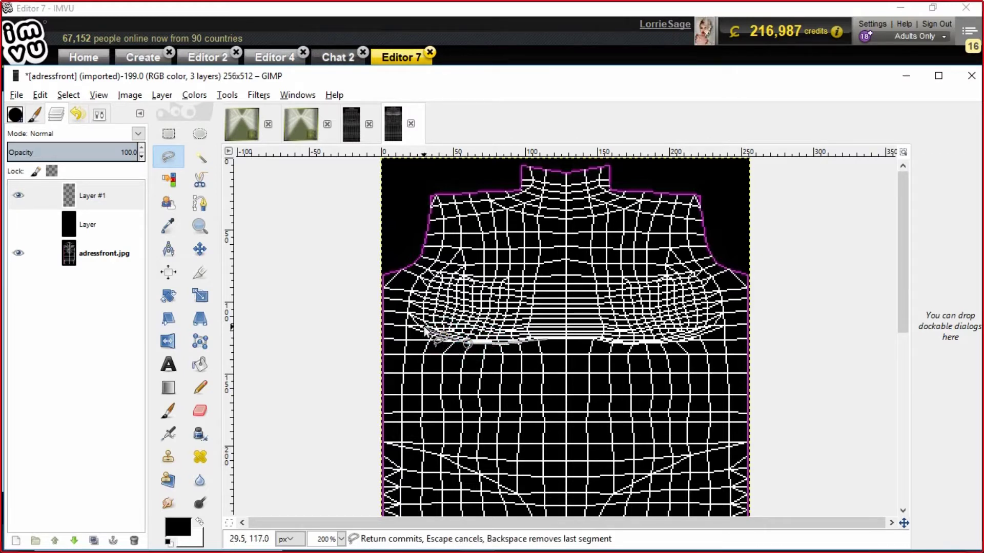
click(424, 329)
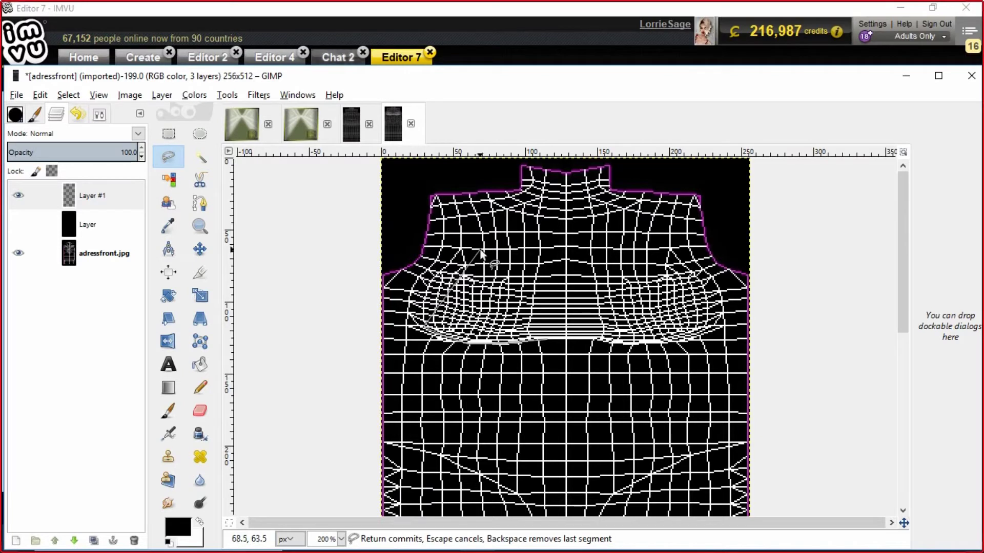
click(480, 250)
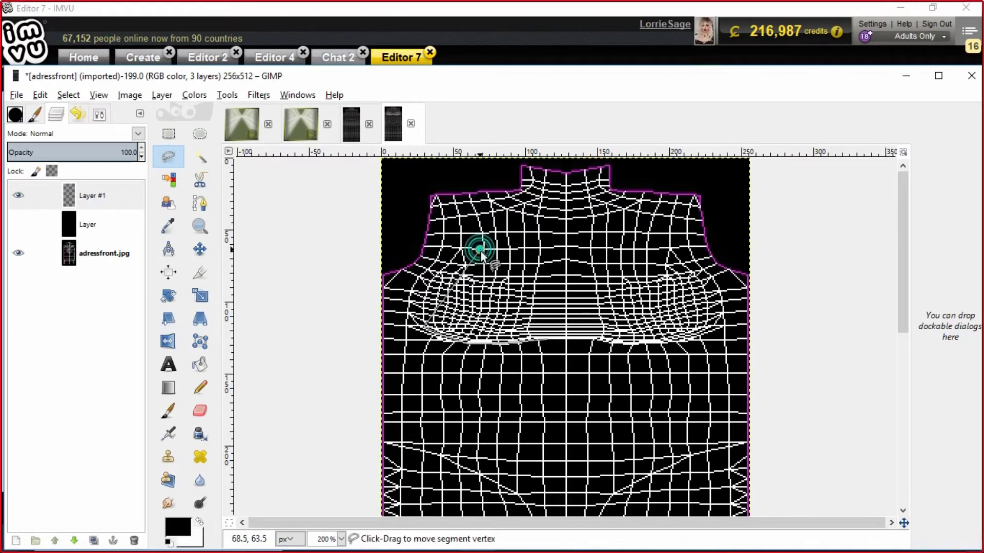
click(547, 342)
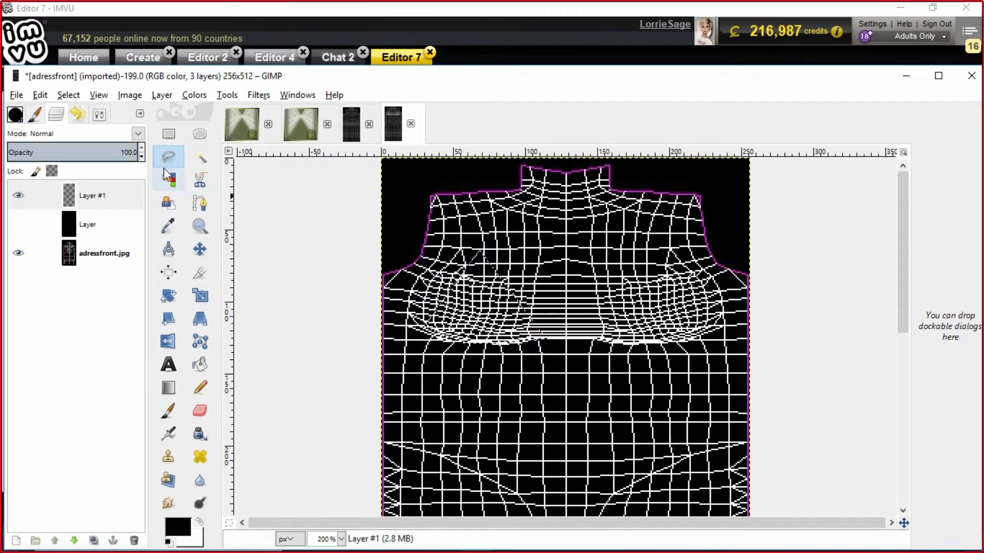
Fill the selected triangular bust area on the top layer with the white background color
click(40, 95)
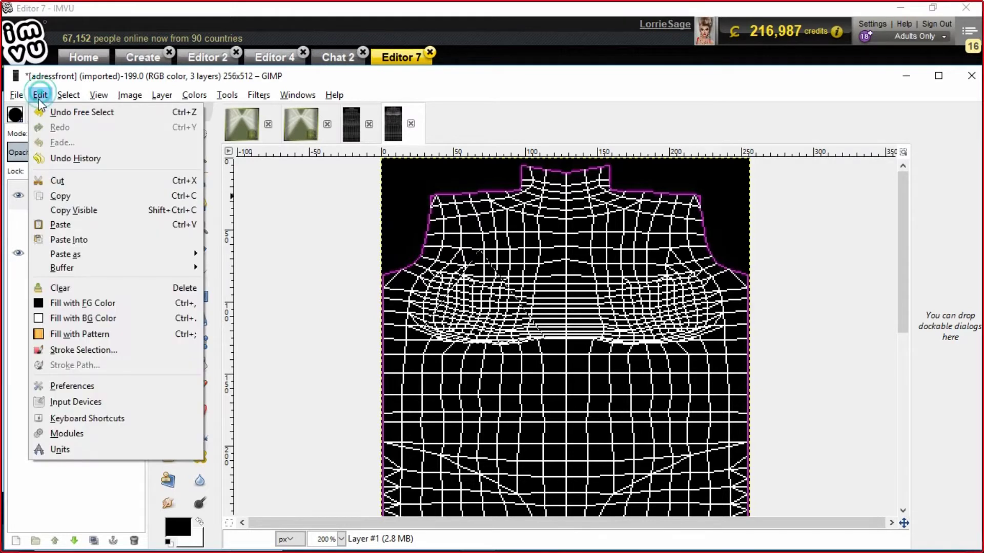
click(67, 319)
Add a narrow vertical white shoulder strap rising from the bust triangle's peak to just above the map's shoulder edge
click(169, 137)
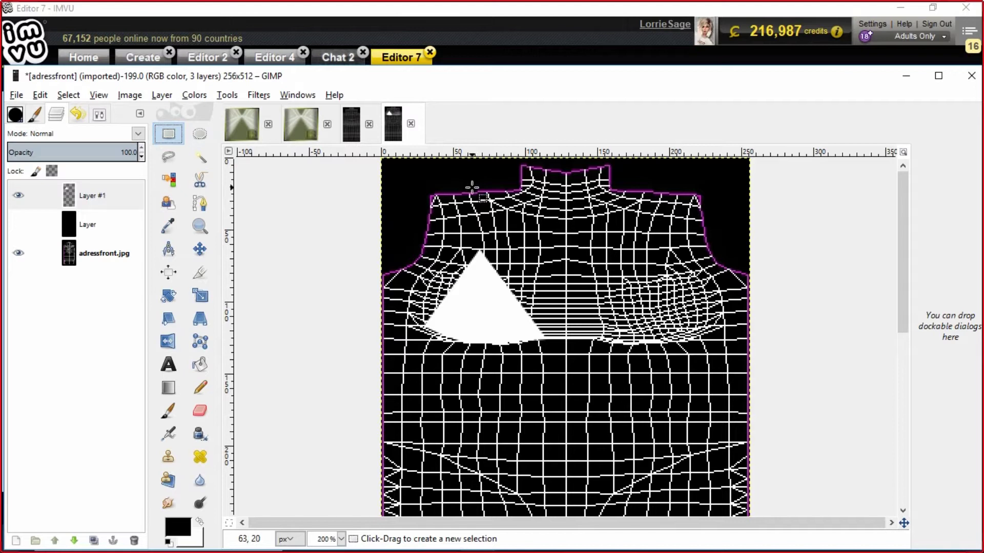
drag(474, 185, 484, 241)
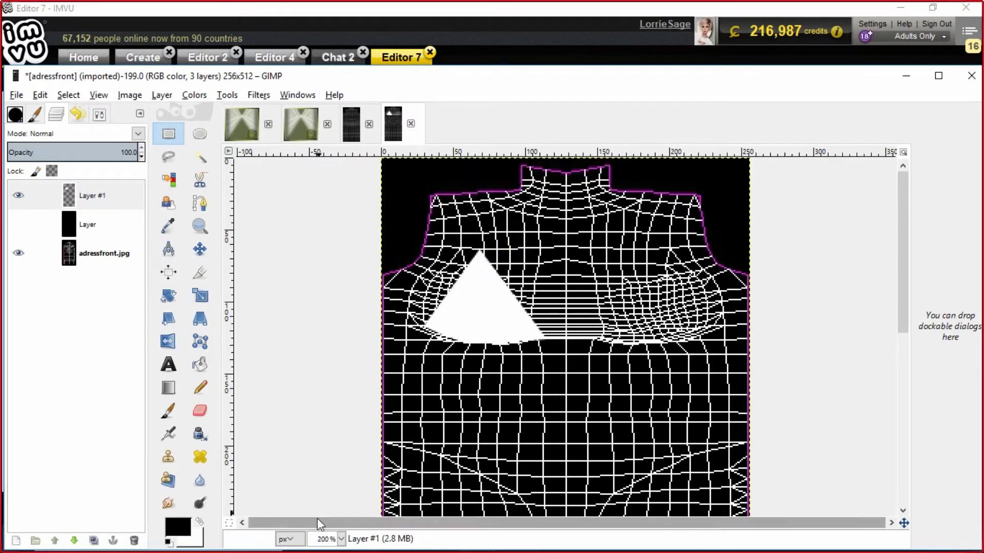
click(340, 539)
click(335, 438)
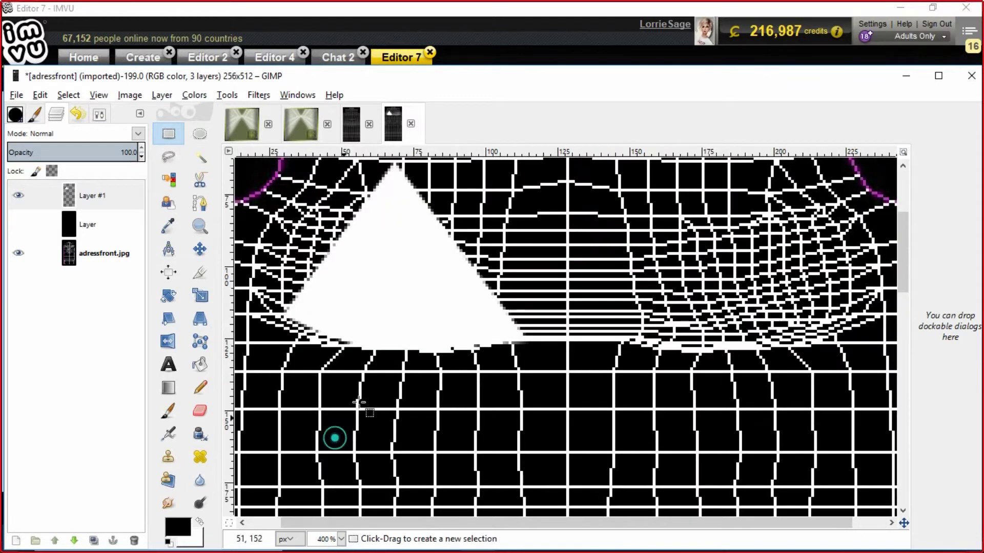
scroll(392, 360, up, 5)
drag(388, 350, 397, 210)
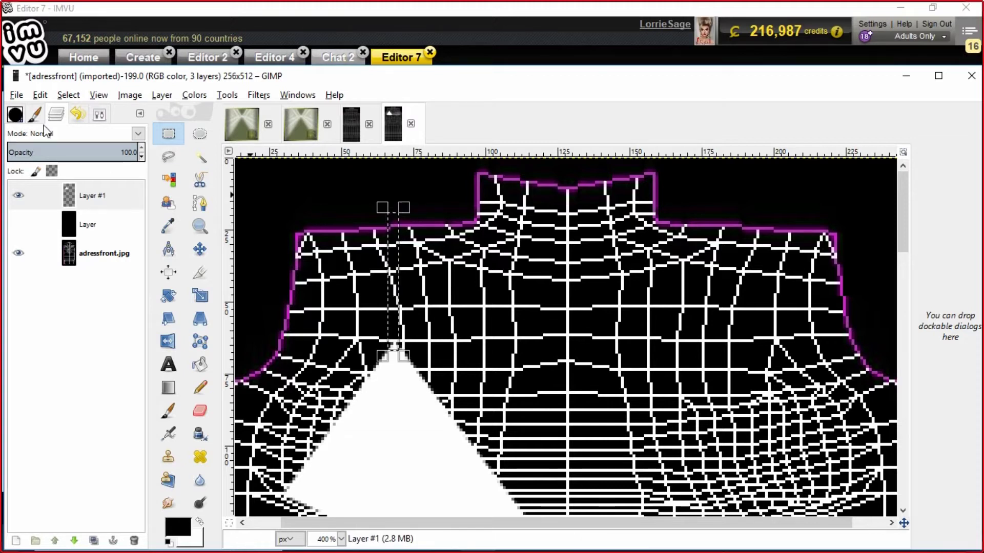
click(40, 95)
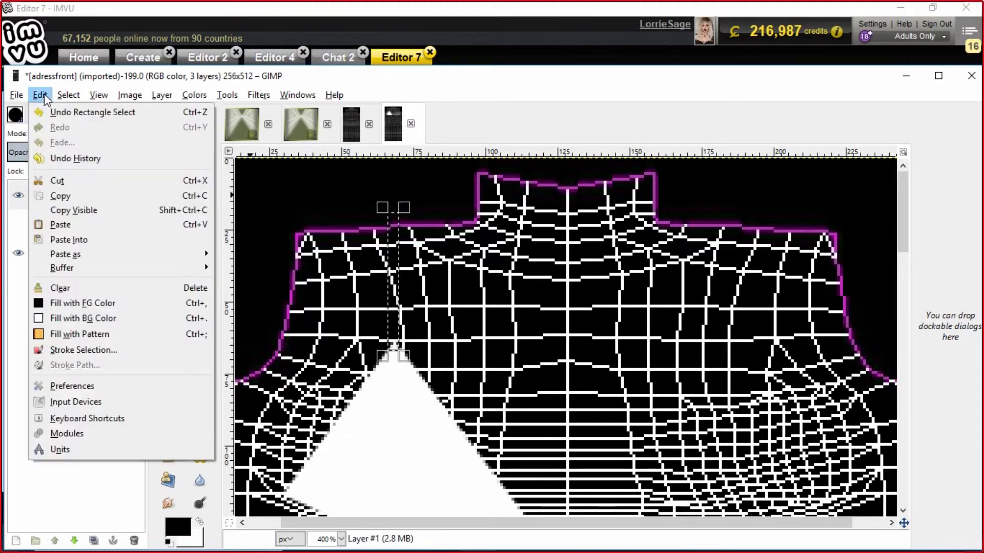
click(61, 323)
scroll(493, 303, down, 5)
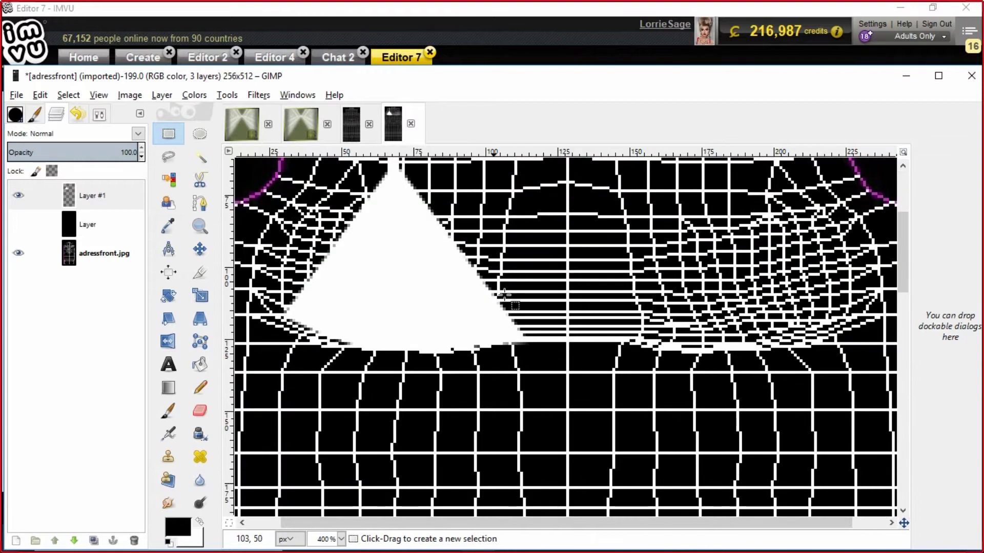
click(341, 539)
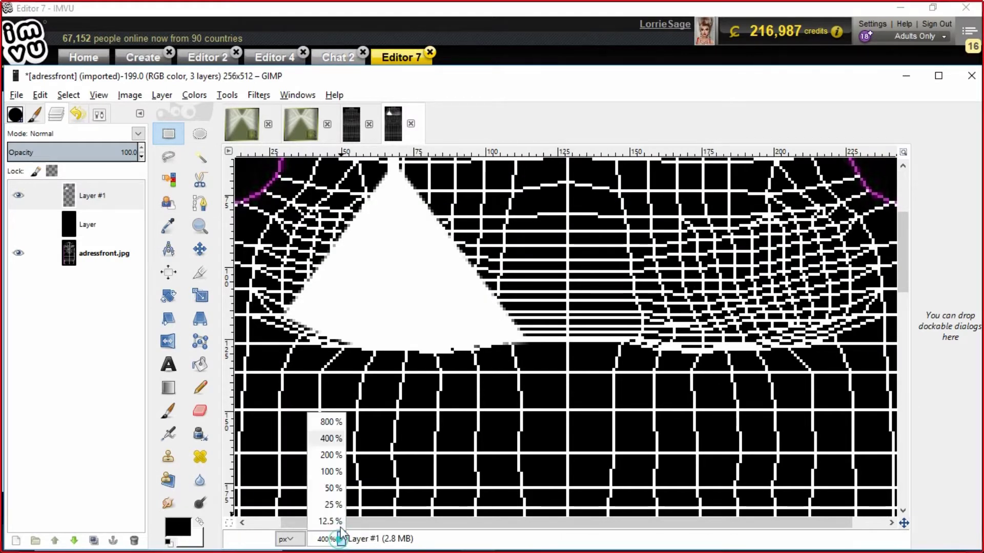
click(329, 454)
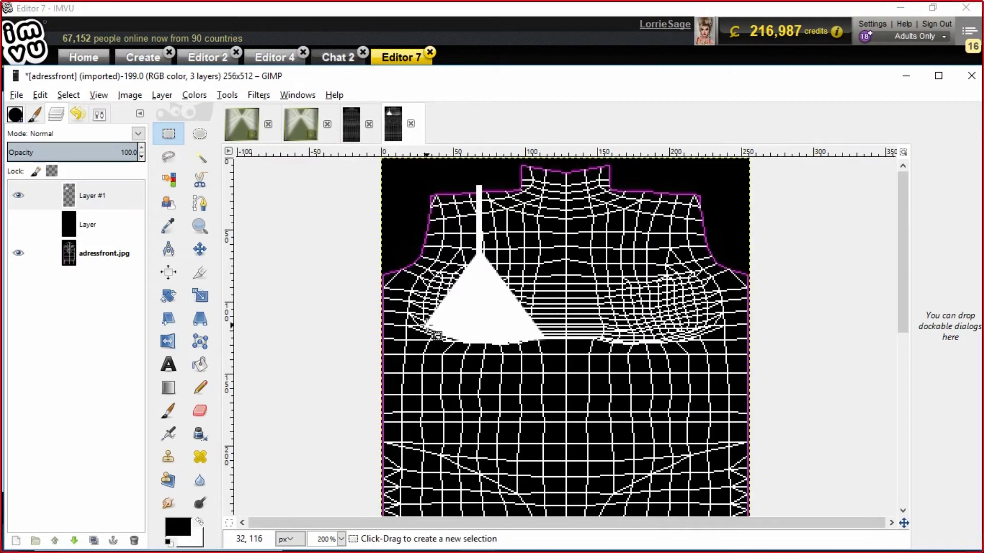
Try outlining a thin side band beside the bust triangle, and unhide the black layer above the map
drag(426, 323, 348, 321)
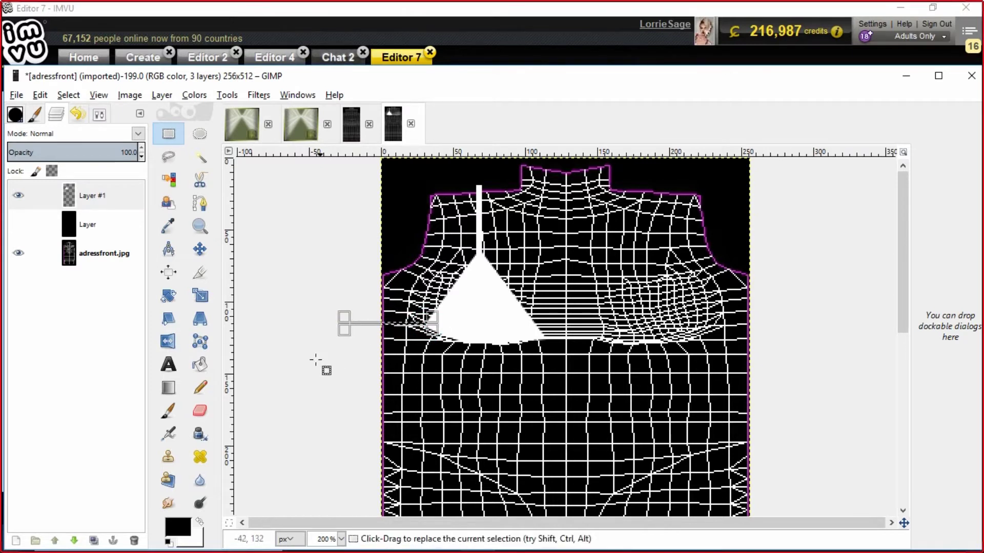
click(340, 539)
click(330, 437)
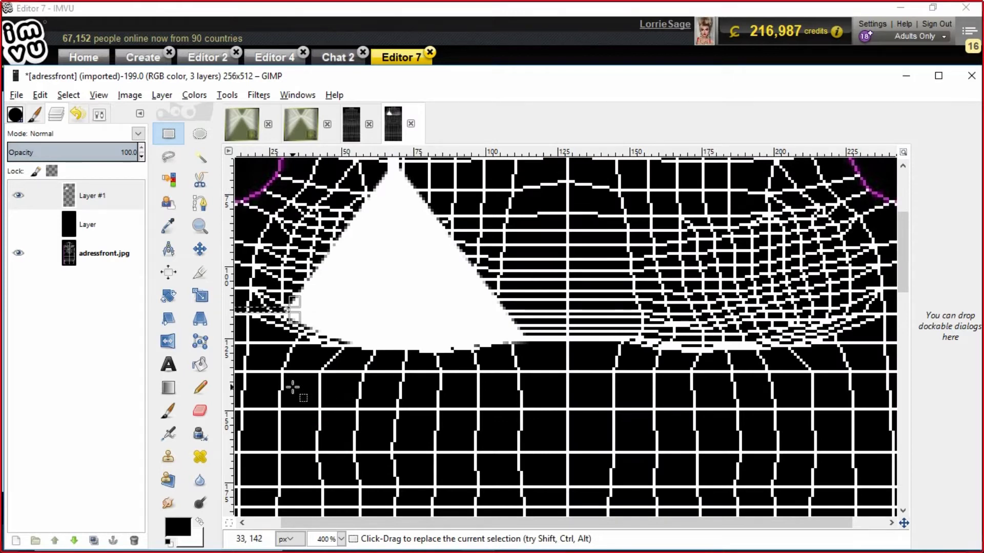
click(19, 225)
Fill a thin horizontal white band from the canvas's left edge to the bust triangle's outer corner
scroll(266, 474, left, 2)
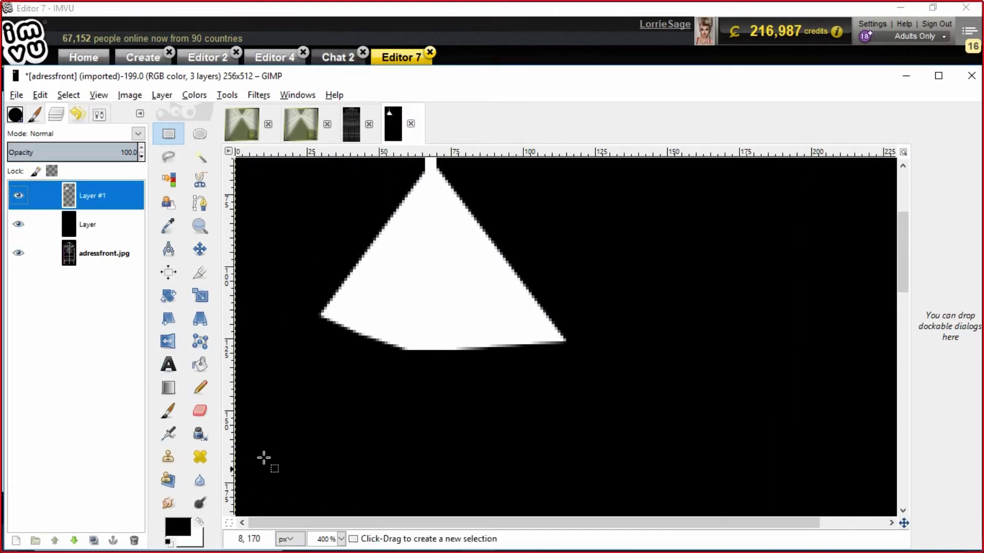
click(242, 523)
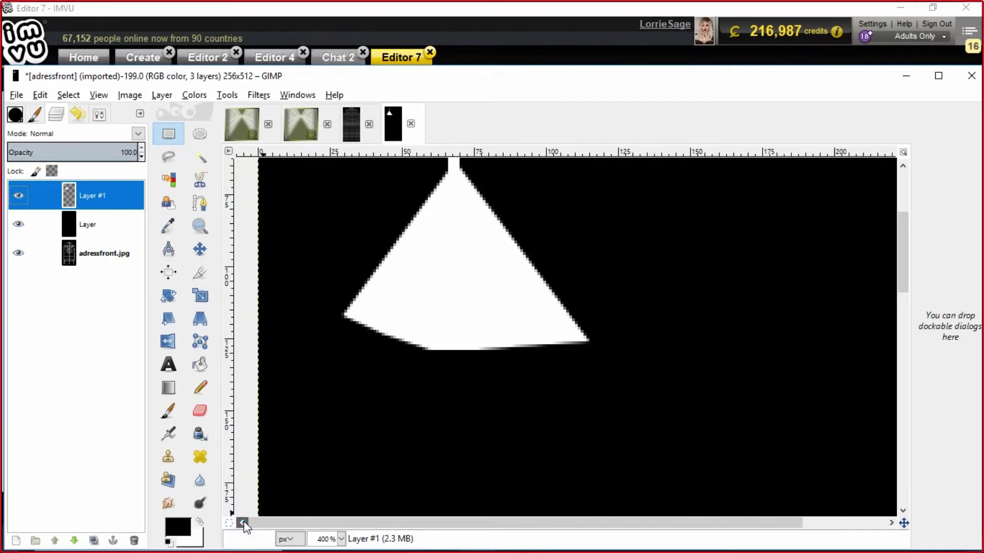
drag(254, 318, 379, 318)
click(40, 95)
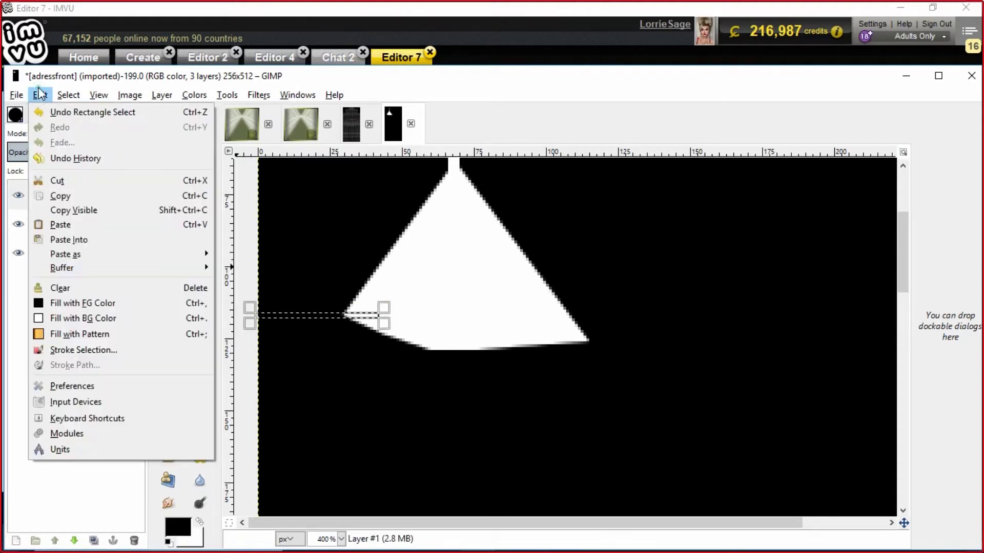
click(55, 318)
click(307, 213)
Thicken the side band by filling a rectangle directly beneath it with white, overlapping the bust triangle
drag(254, 318, 428, 330)
click(40, 95)
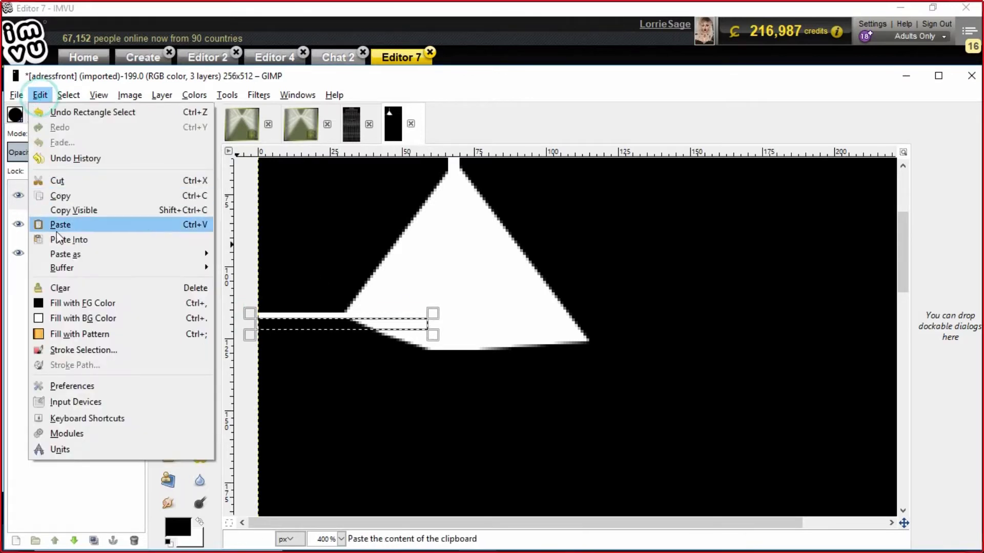
click(61, 318)
click(334, 215)
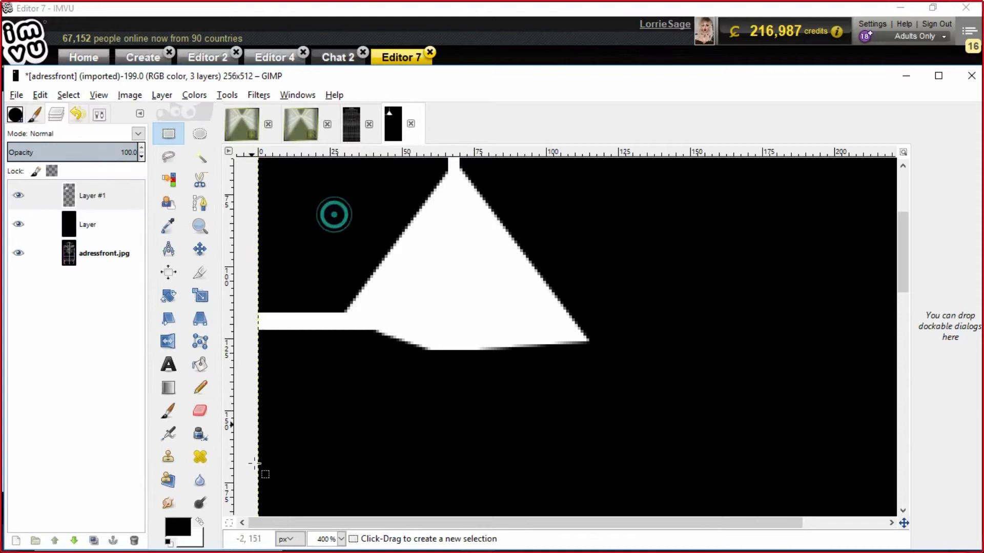
click(340, 539)
click(334, 470)
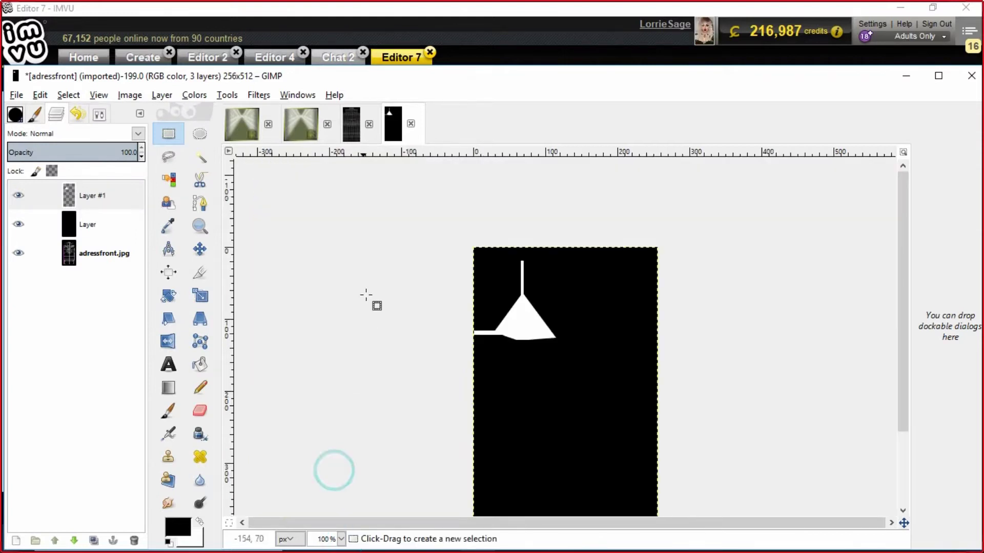
Duplicate the white bust and strap layer and flip the copy horizontally to form the opposite side
click(161, 95)
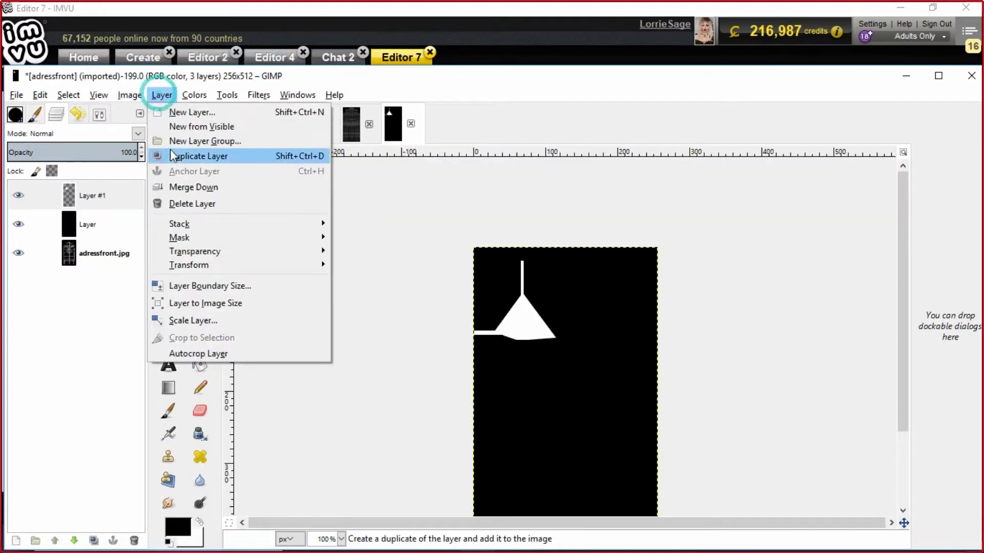
click(359, 185)
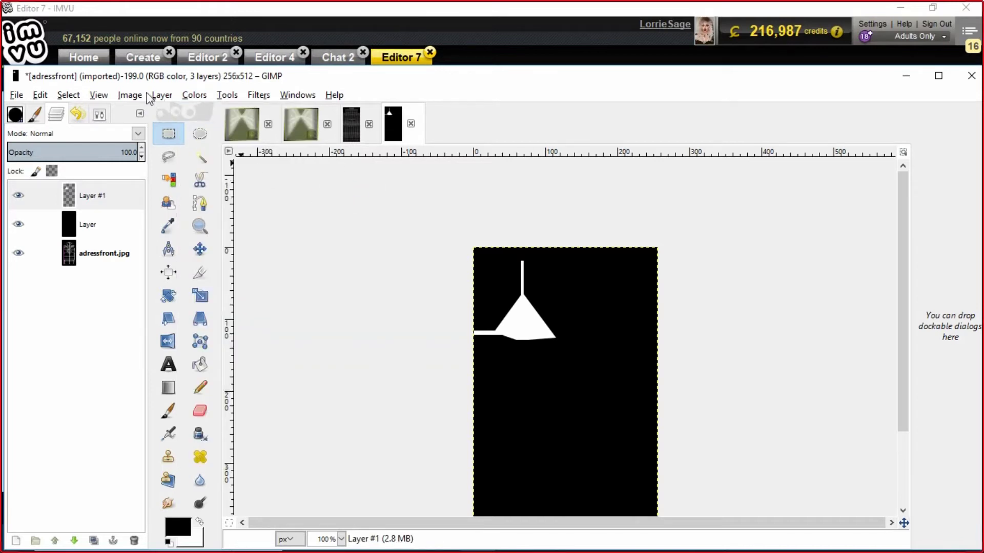
drag(170, 78, 176, 96)
click(169, 112)
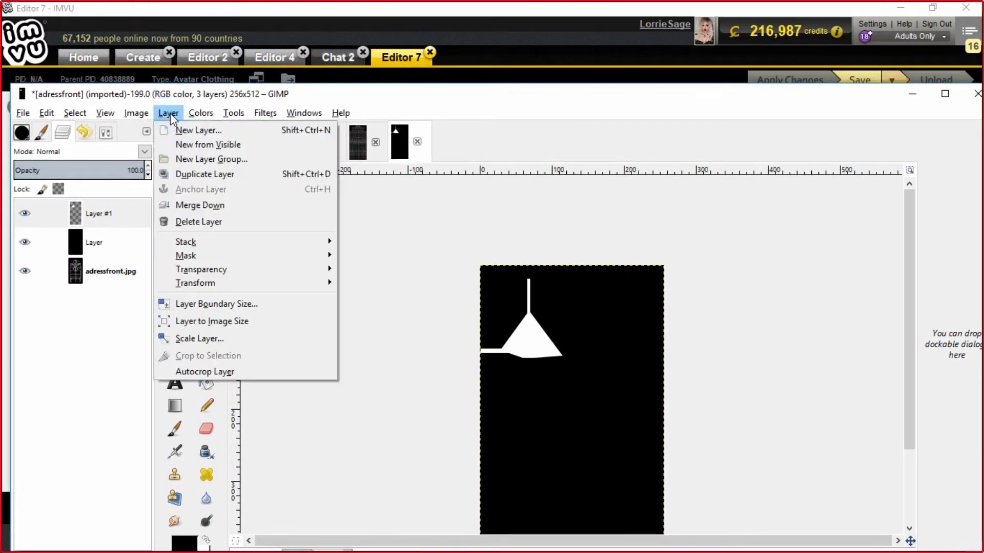
click(190, 172)
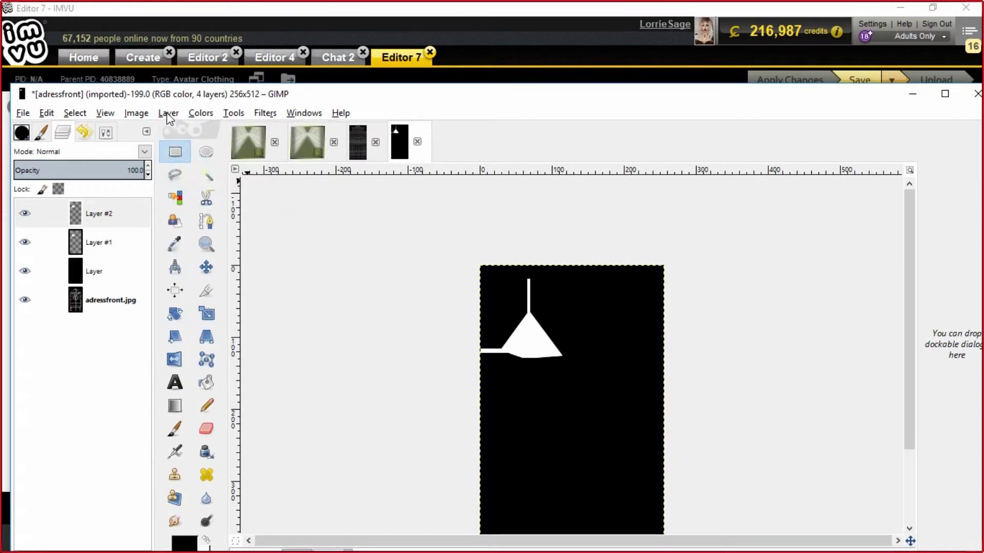
click(168, 113)
mouse_move(287, 283)
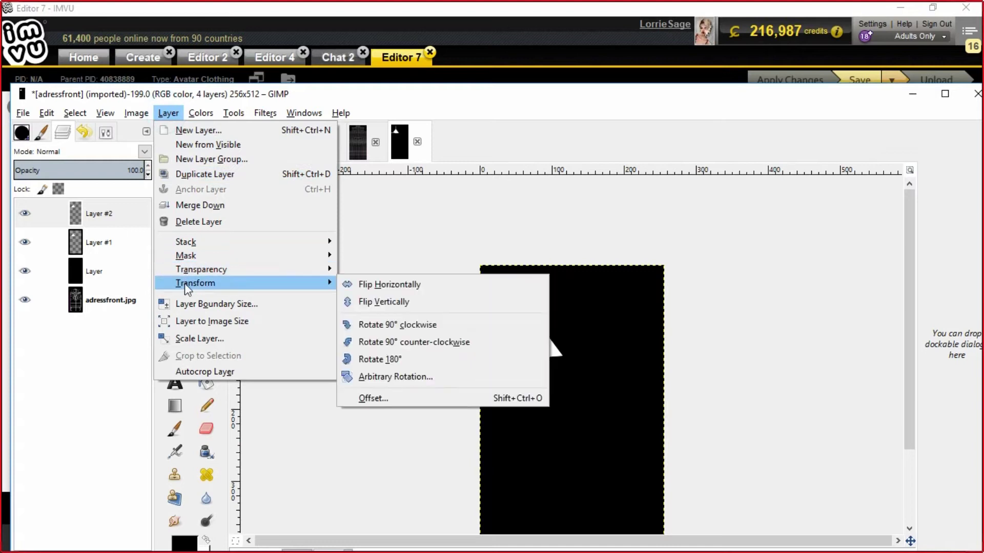
click(370, 286)
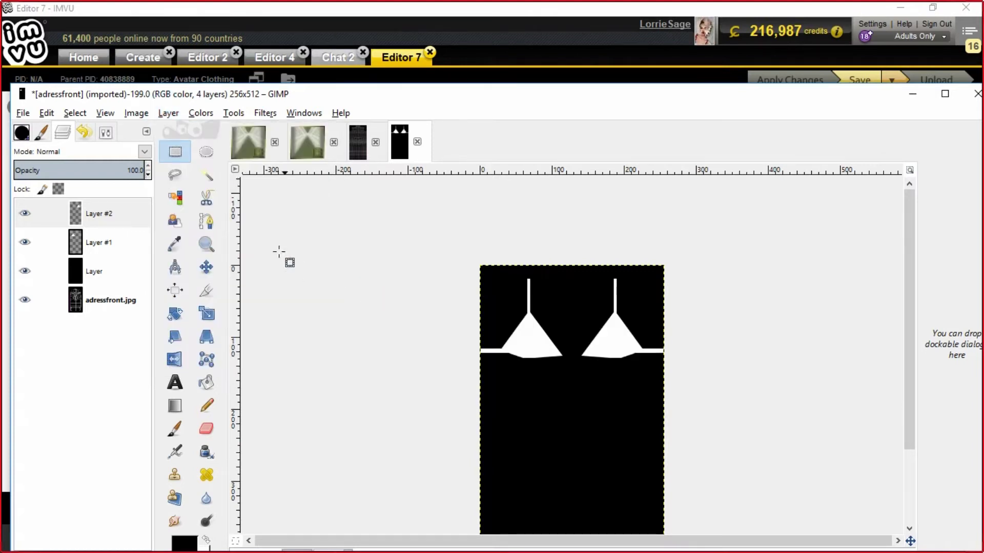
Merge the flipped copy down into the original shape layer and check the merged layer by toggling its visibility
click(168, 113)
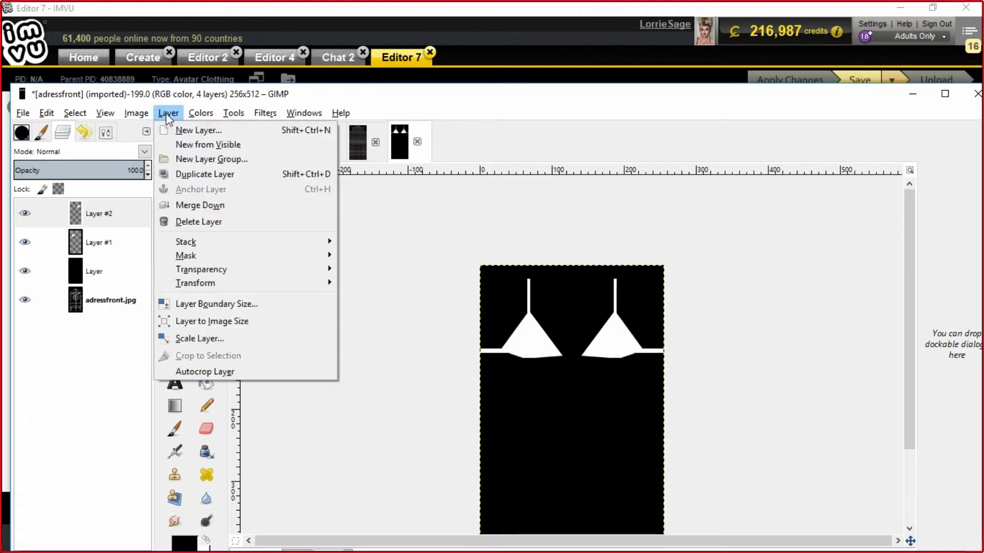
click(183, 205)
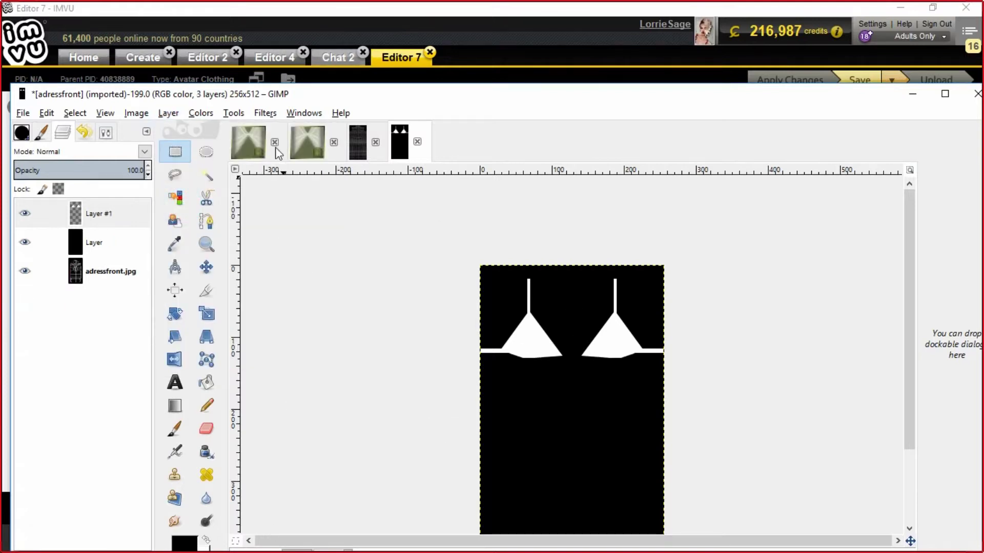
drag(315, 102, 291, 46)
drag(91, 42, 145, 43)
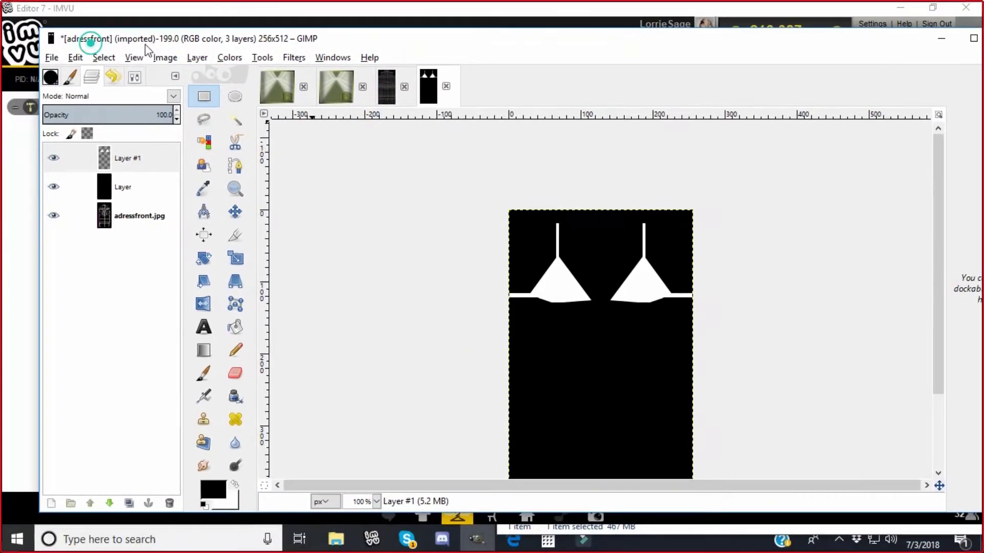
click(54, 159)
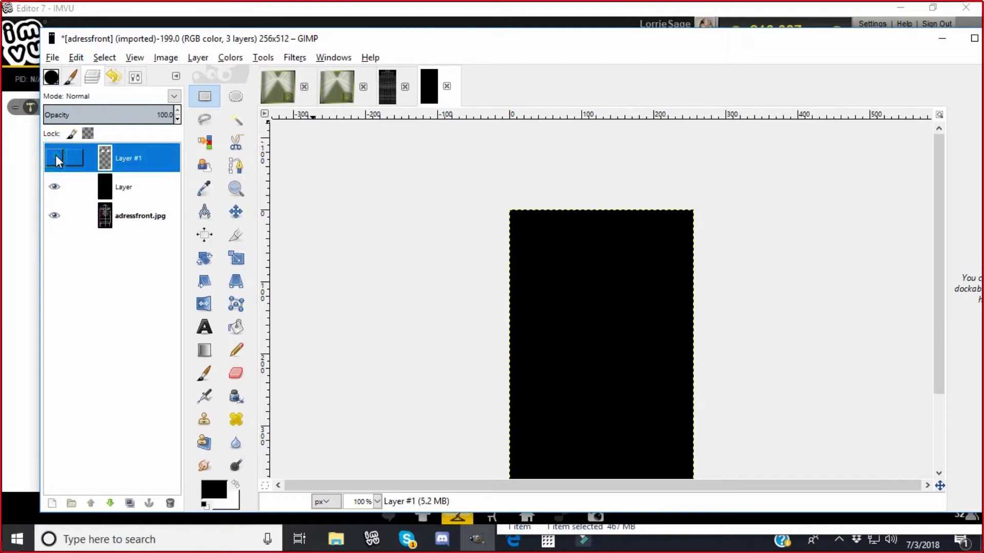
click(55, 158)
drag(402, 47, 402, 46)
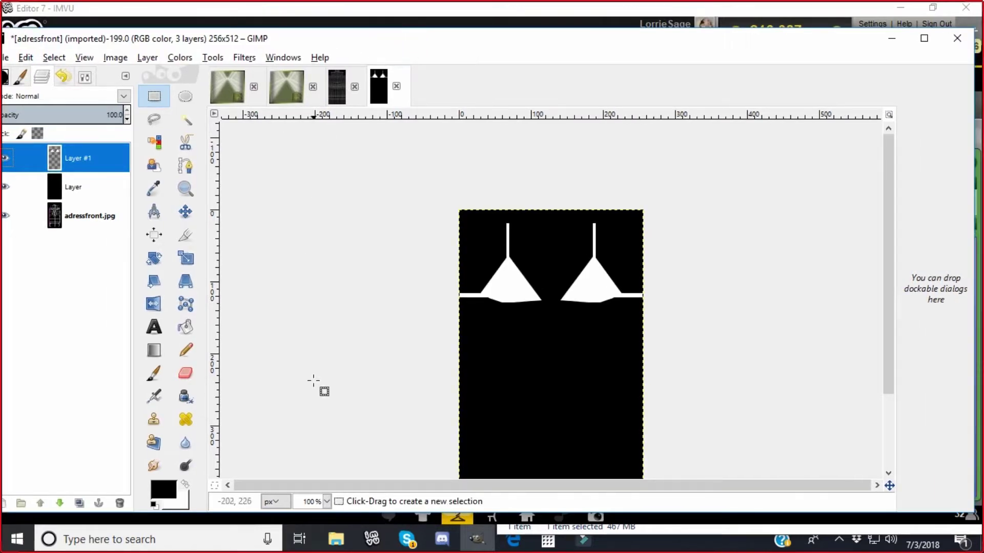
Connect the inner corners of the two bust triangles with a thin horizontal white strip across the center gap
click(327, 501)
click(318, 400)
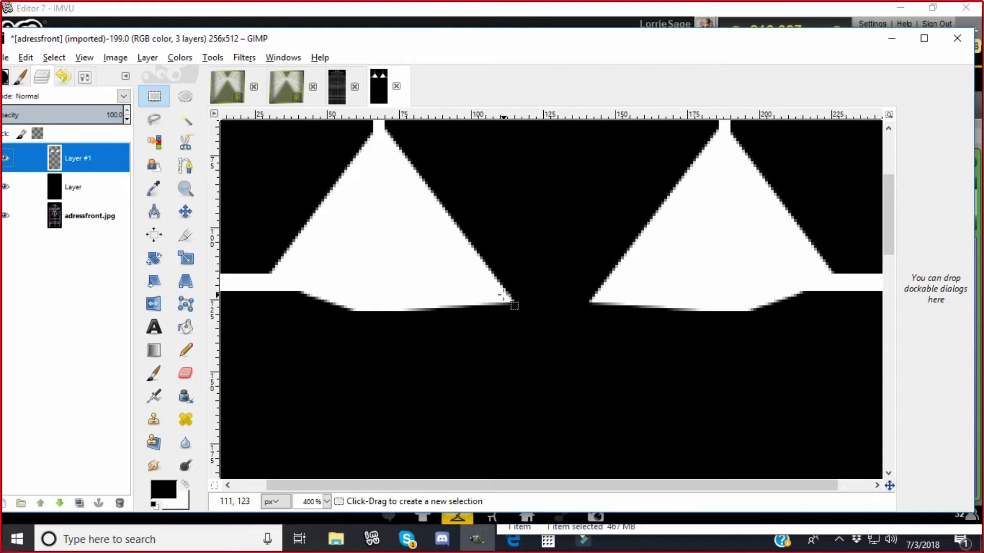
drag(505, 298, 636, 304)
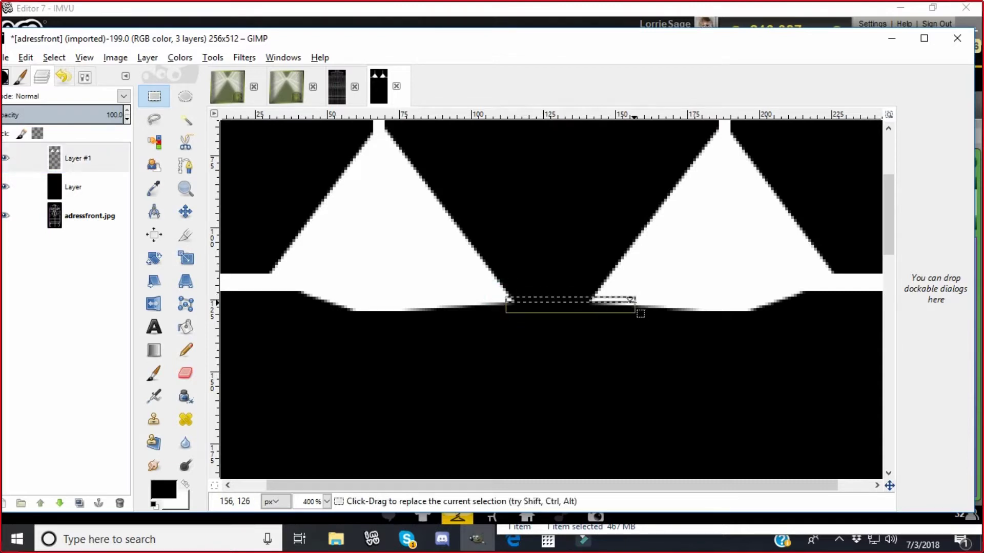
click(26, 57)
click(39, 278)
click(461, 196)
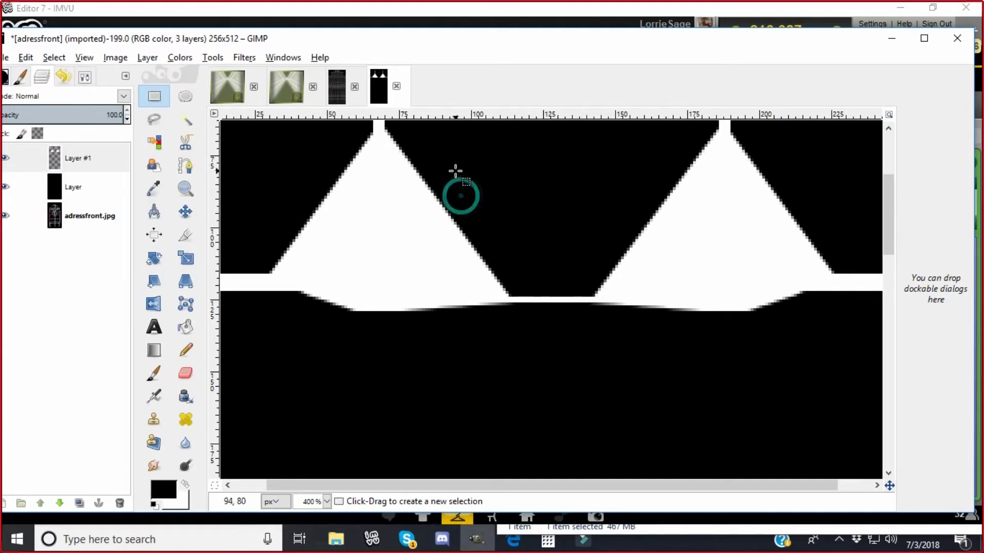
click(326, 501)
click(321, 437)
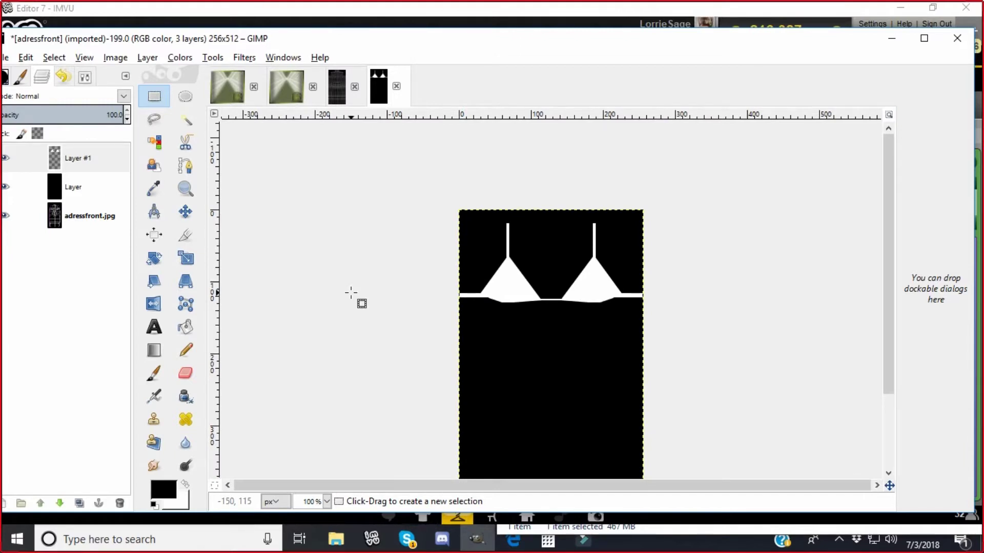
click(358, 266)
Switch to the adressback.jpg map, add a transparent 256 by 512 px layer above it, and fill it with black
click(338, 88)
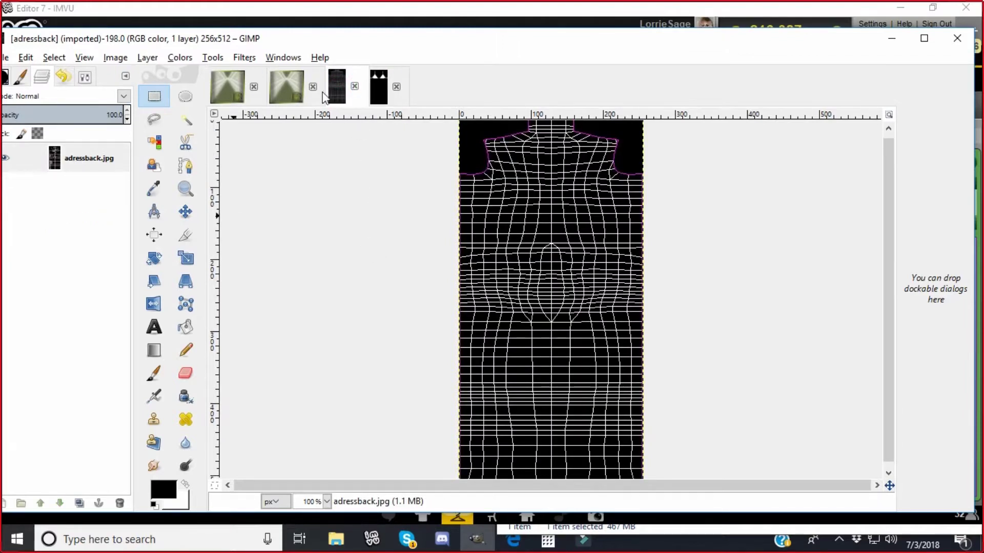
click(147, 57)
click(157, 72)
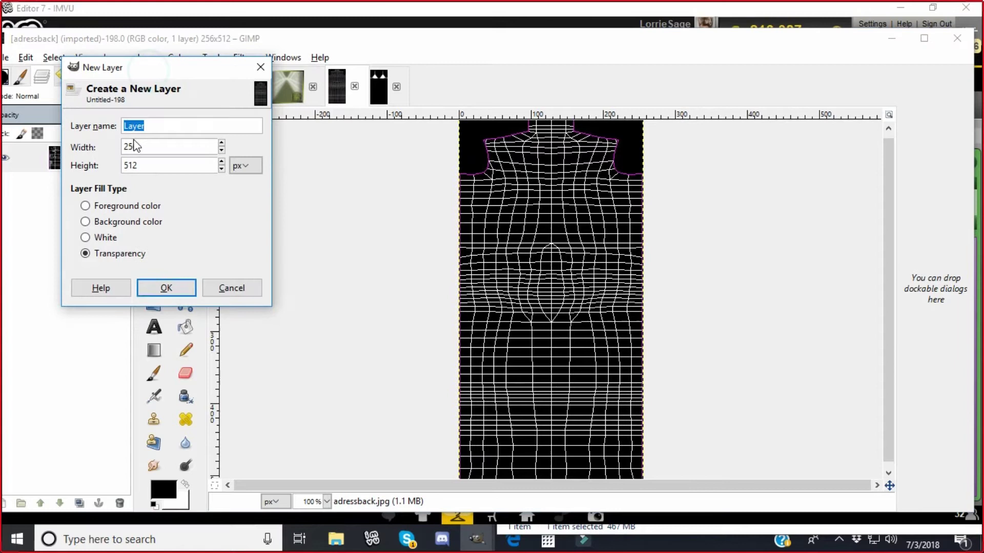
click(164, 287)
click(32, 58)
click(44, 266)
click(254, 184)
Add a second transparent 256 by 512 px layer above the black layer of the dress back image
click(147, 57)
click(154, 72)
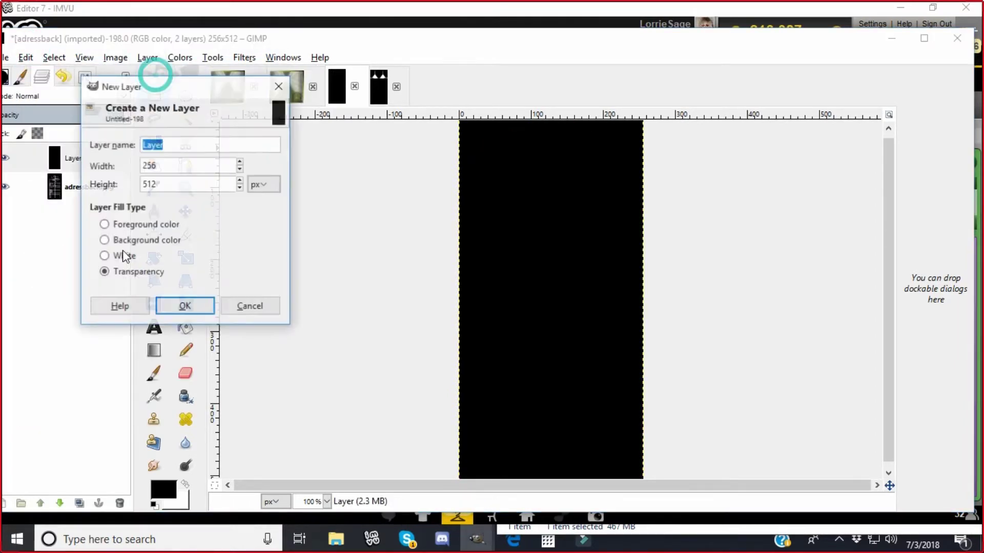
click(183, 306)
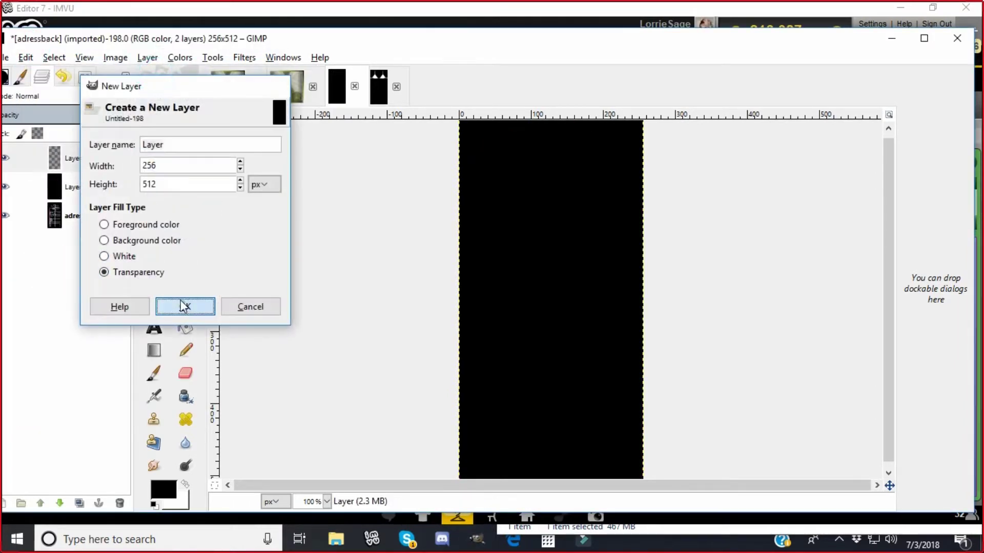
Copy the white bust and strap shape from the adressfront image and paste it anchored into the new transparent layer of adressback
click(384, 94)
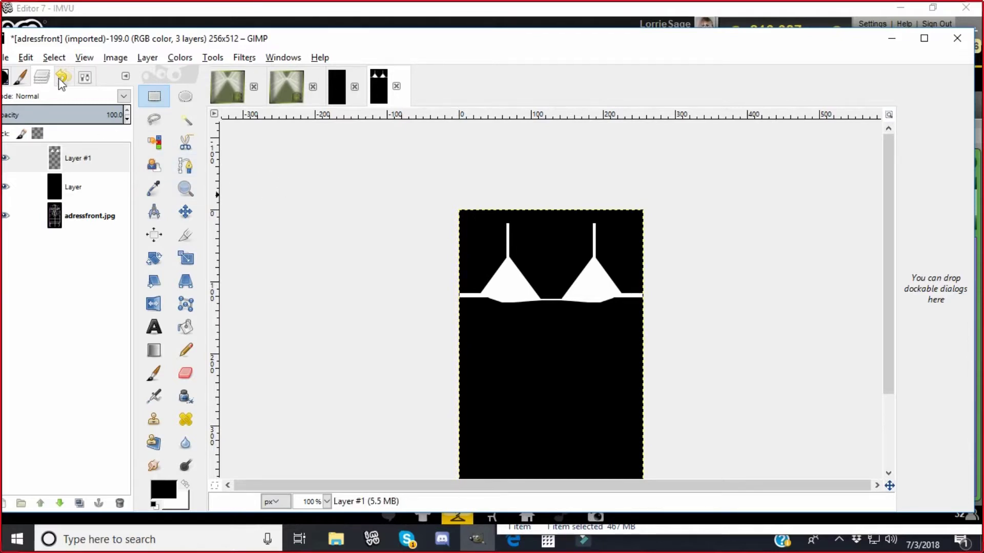
click(26, 58)
click(44, 159)
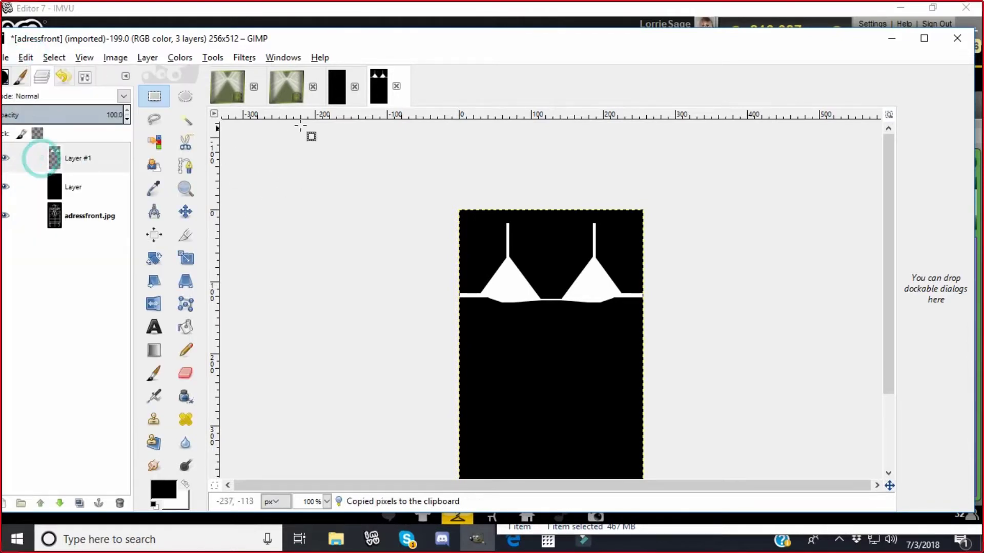
click(341, 95)
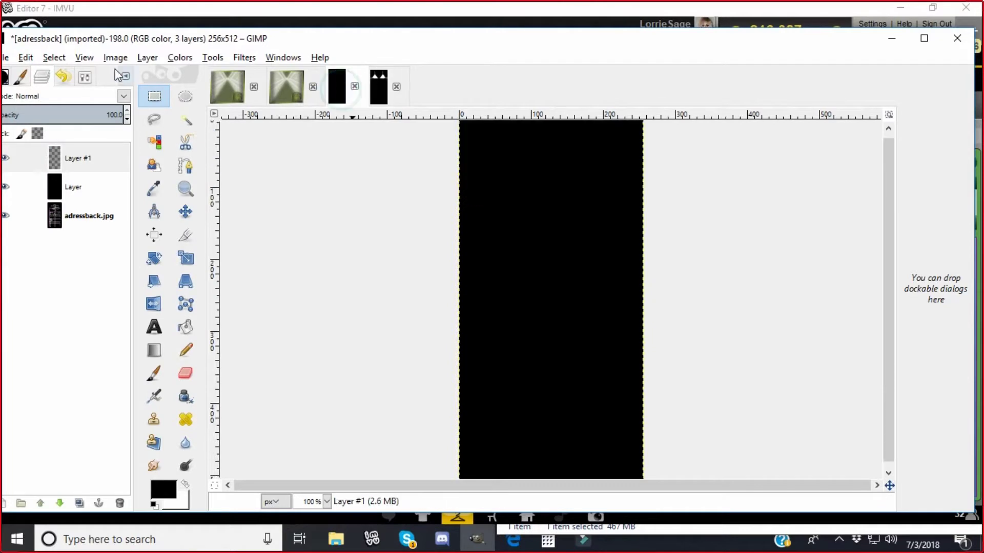
click(26, 58)
click(44, 187)
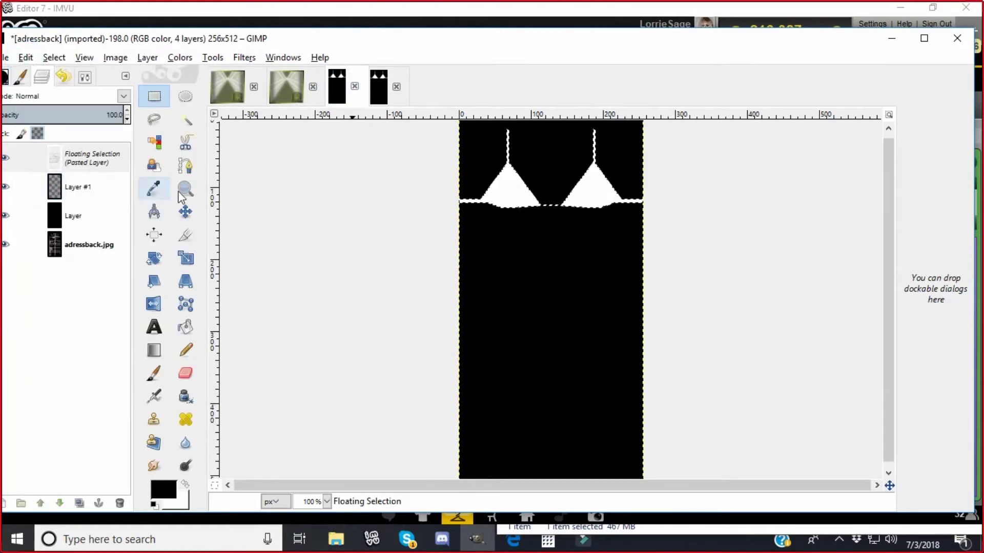
click(297, 189)
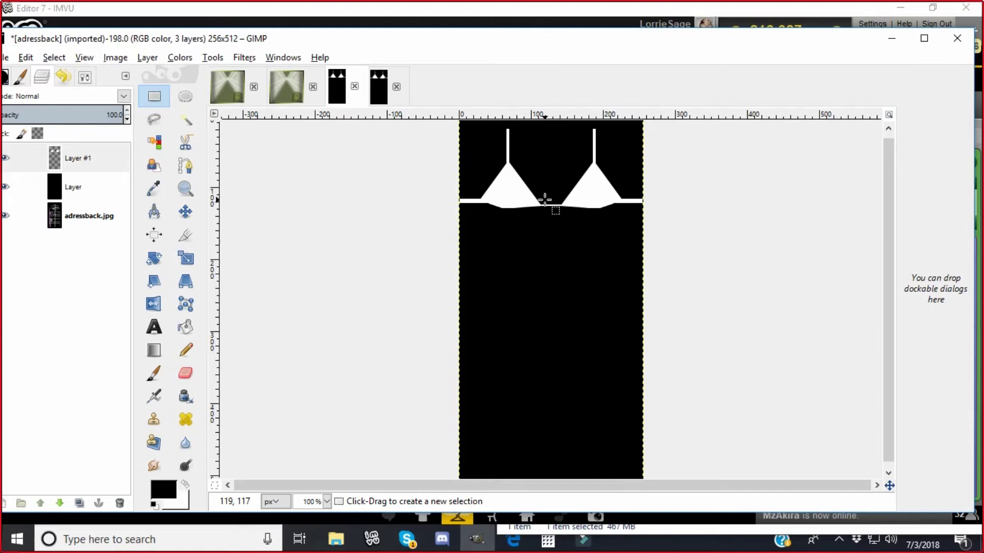
Clear a rectangular area of about 208 by 64 px covering both bust triangles, leaving the straps and the outer band ends
click(327, 502)
click(314, 401)
scroll(395, 259, up, 10)
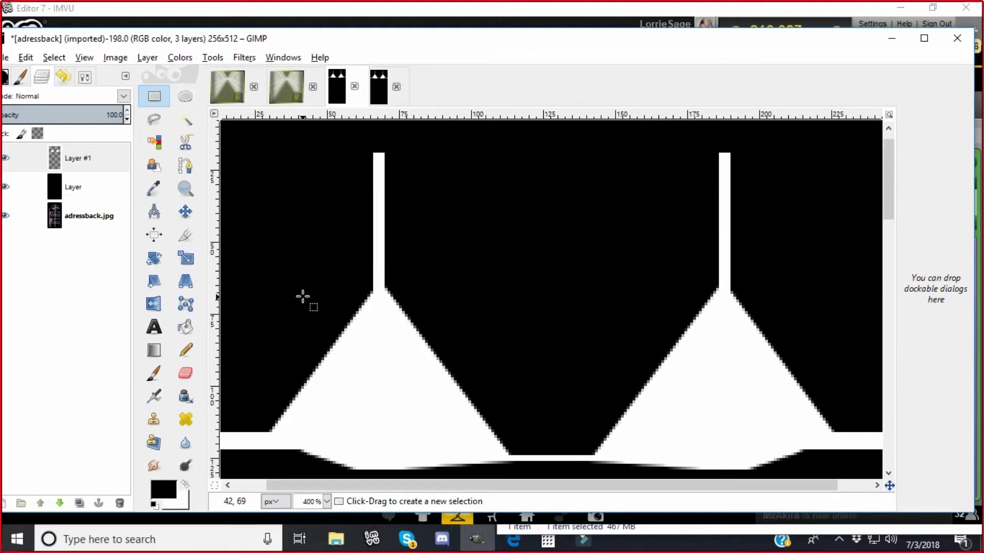
drag(273, 282, 296, 473)
click(321, 287)
drag(249, 280, 848, 461)
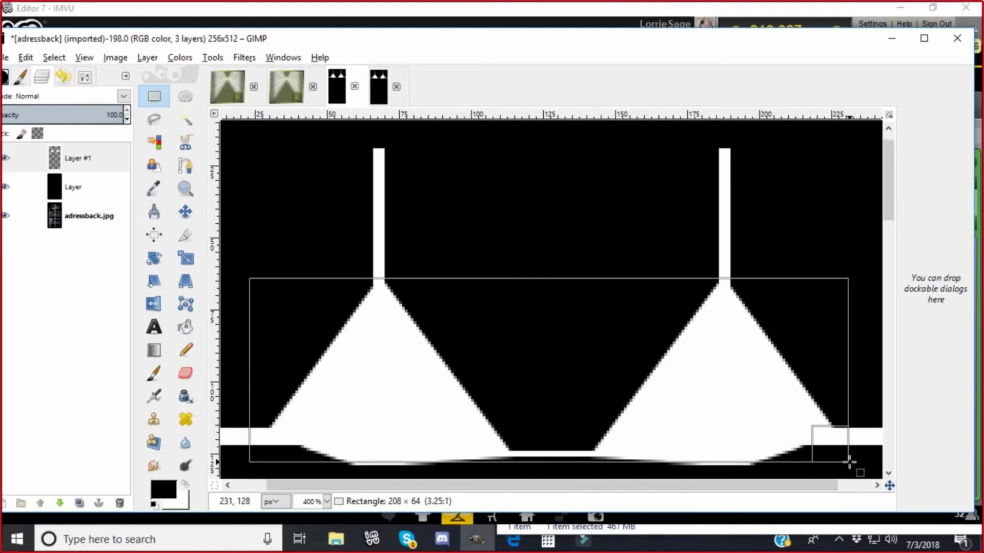
click(25, 57)
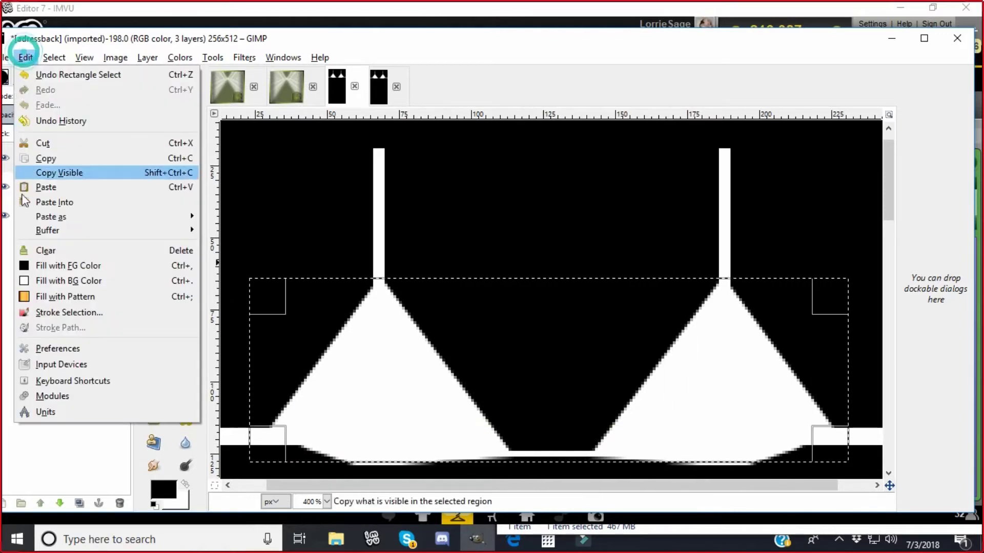
click(37, 251)
click(472, 185)
Fill a rectangle around the two leftover white slivers below the band line with the black foreground color
scroll(484, 191, down, 5)
drag(331, 264, 778, 315)
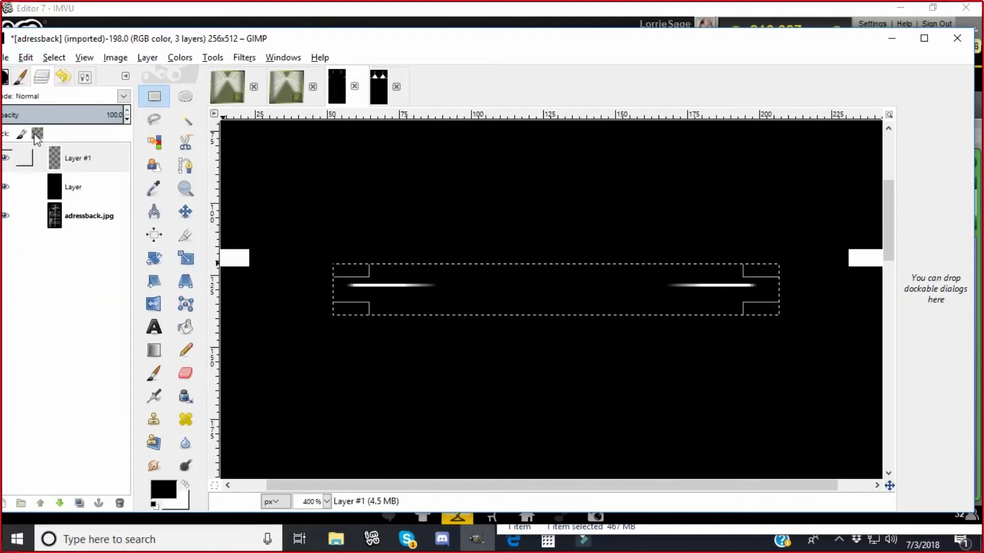
click(25, 58)
click(48, 265)
click(396, 180)
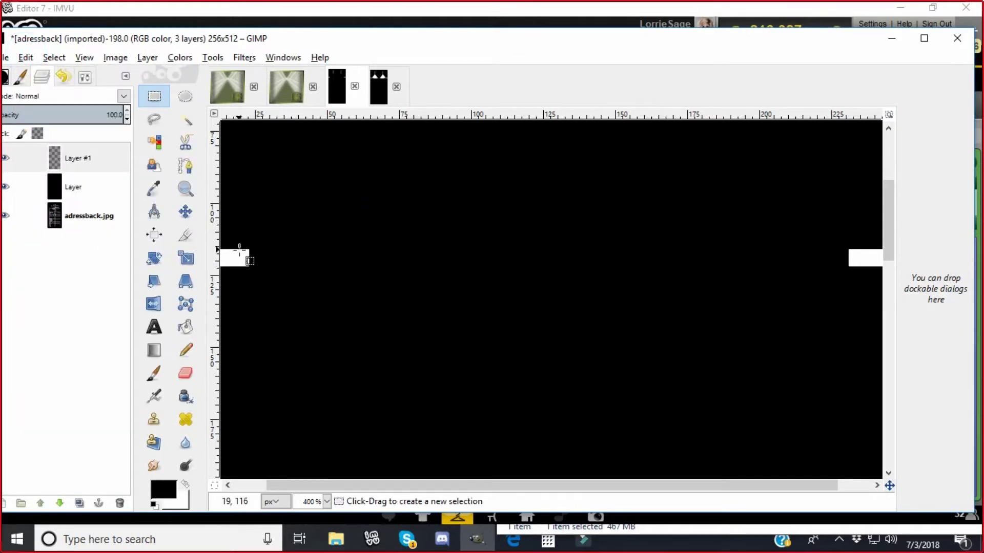
Fill the gap between the two outer band ends with white to make one continuous horizontal back band
drag(242, 251, 857, 265)
click(25, 57)
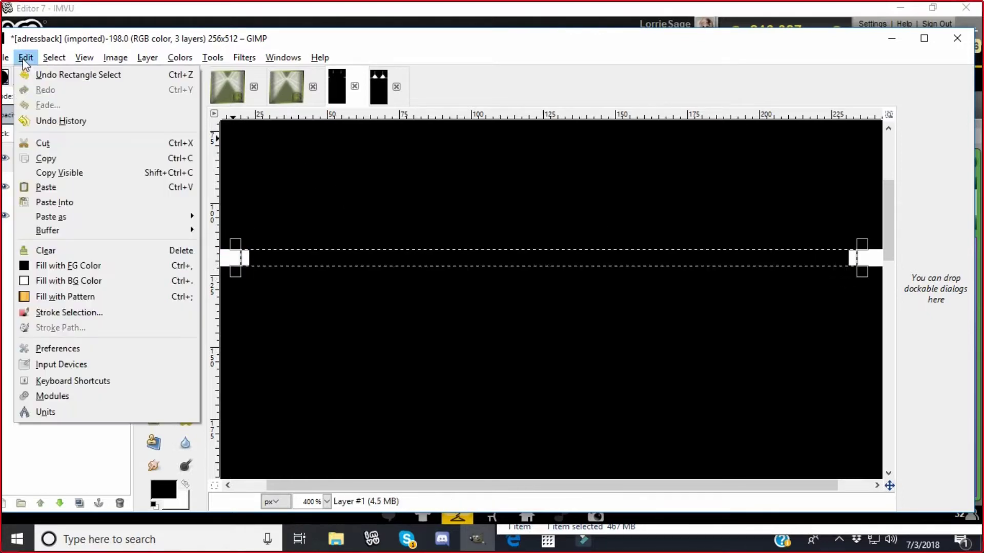
click(30, 282)
click(366, 172)
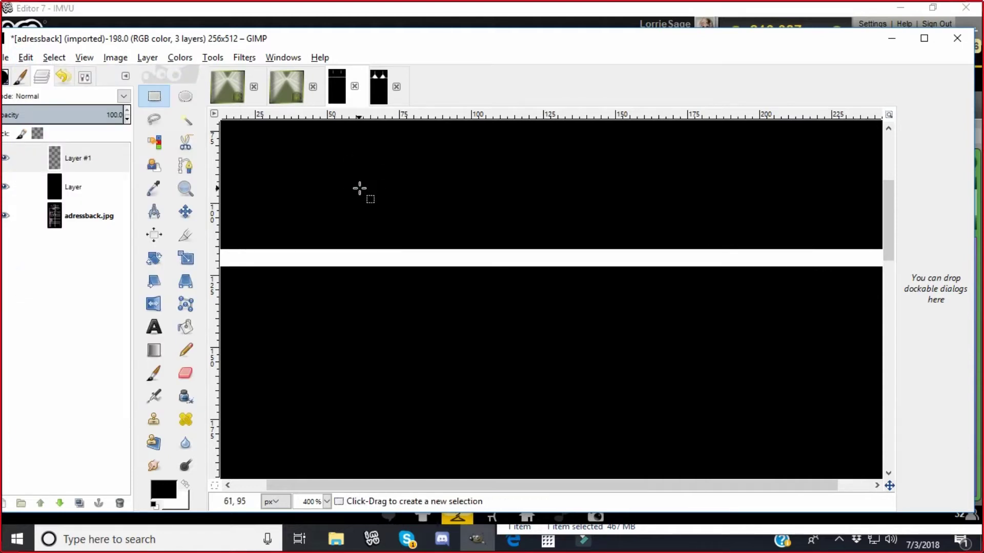
Extend the left shoulder strap straight down to the horizontal band with a white-filled rectangle of the same width
scroll(361, 205, up, 5)
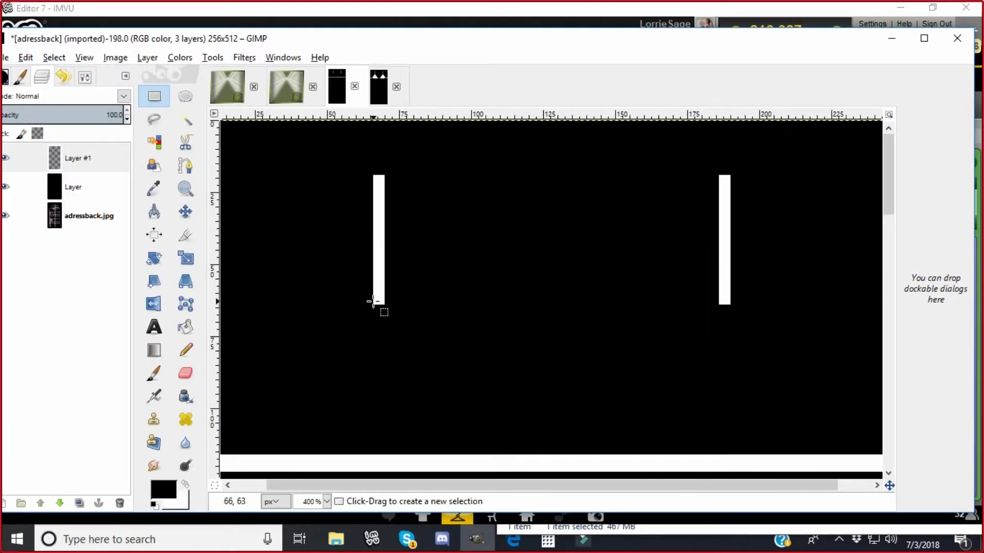
drag(373, 303, 387, 383)
drag(386, 429, 385, 460)
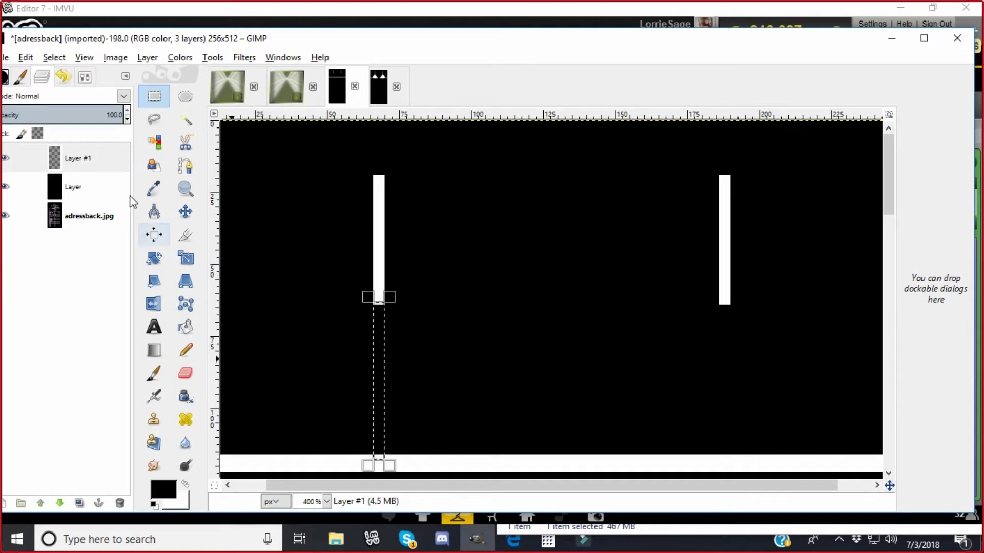
click(25, 58)
click(35, 284)
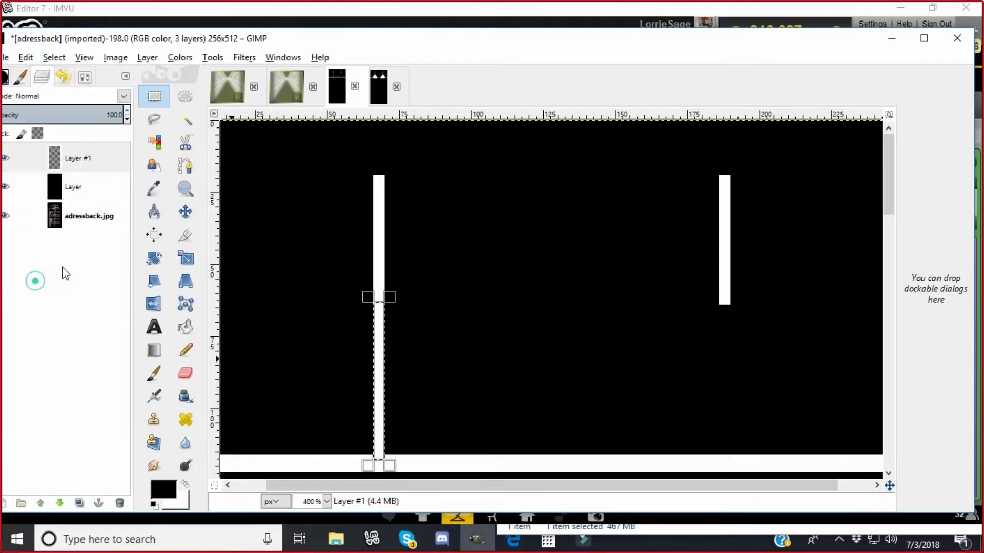
click(545, 230)
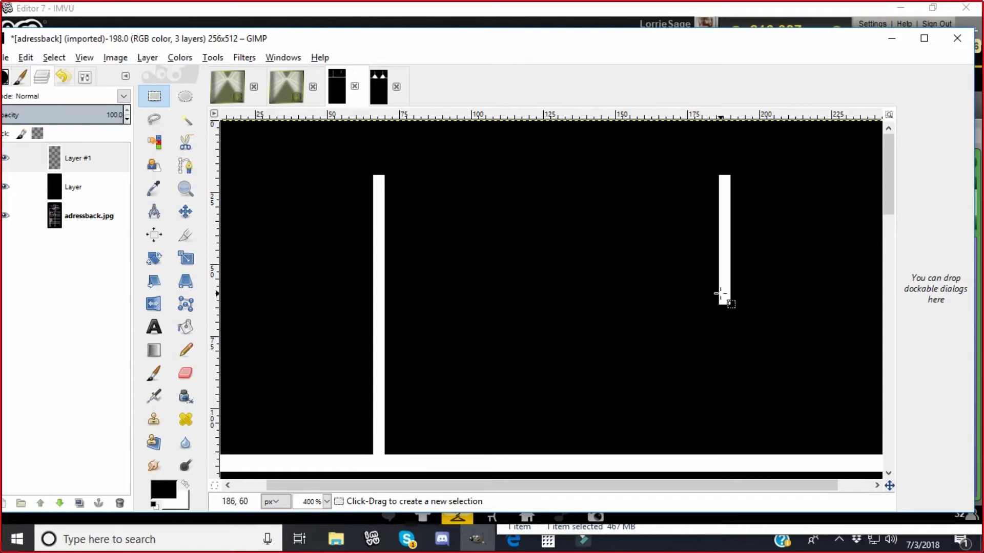
Extend the right shoulder strap straight down to the horizontal band with a matching white-filled rectangle
drag(720, 298, 731, 465)
click(26, 58)
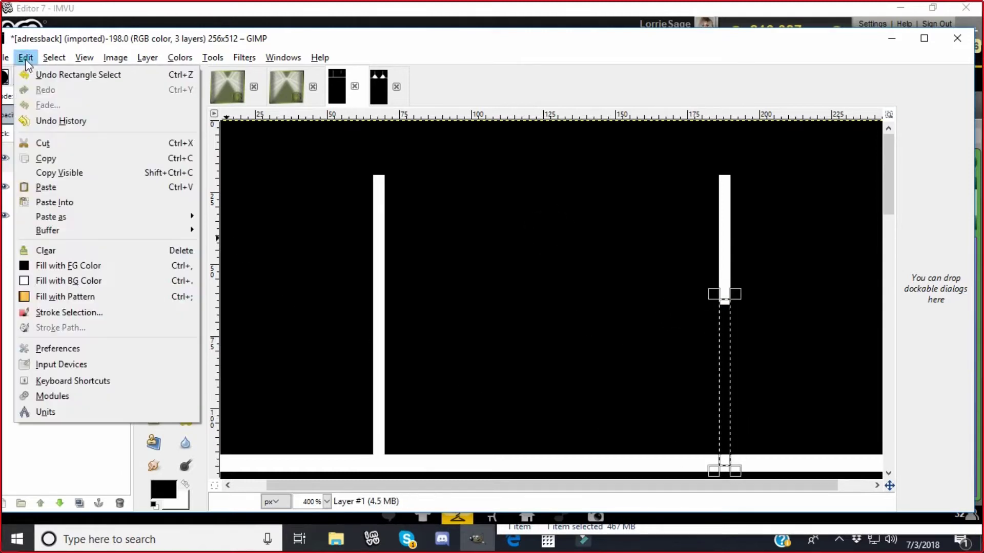
click(36, 285)
click(540, 202)
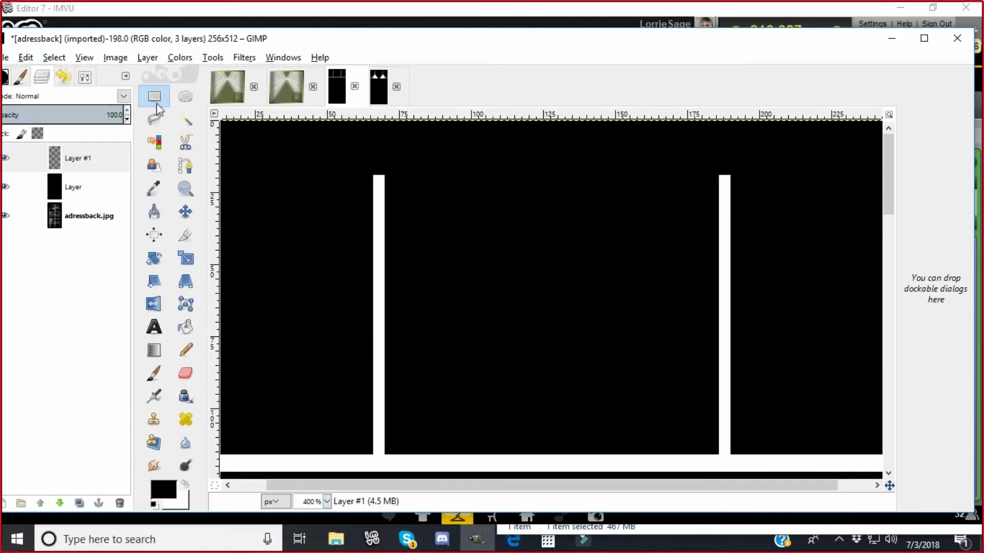
Export the dress front image as adressfront.png into the beckie folder, keeping the offered PNG options
drag(55, 50, 83, 49)
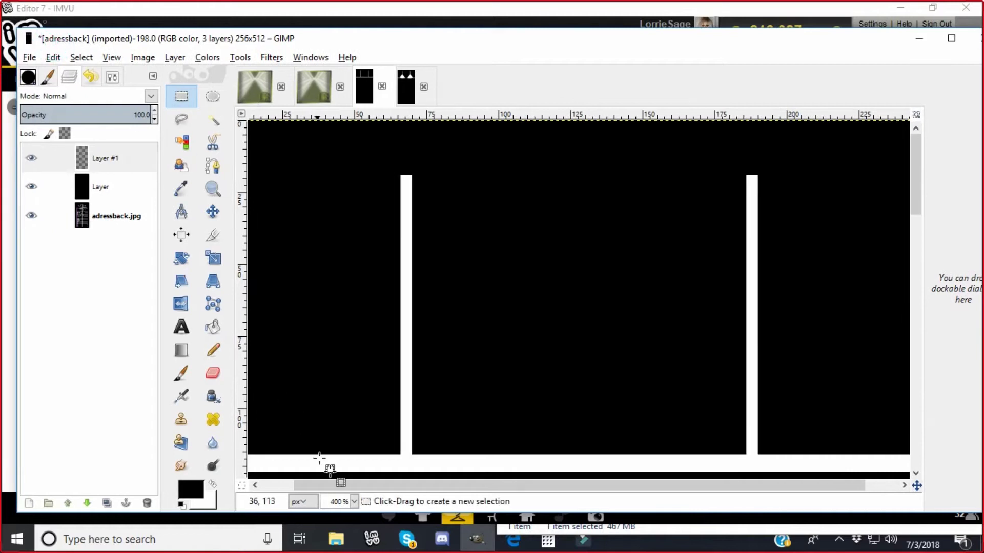
click(354, 501)
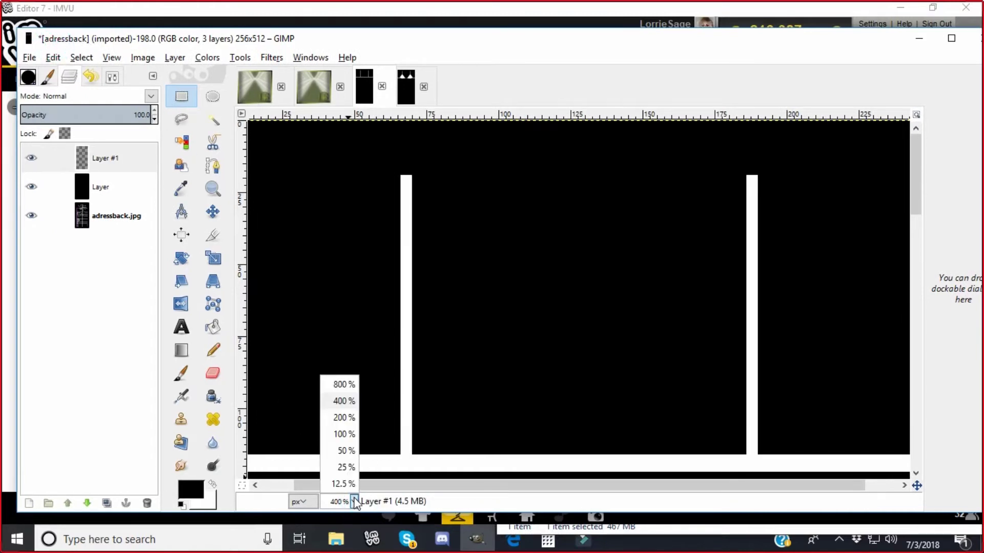
click(344, 432)
click(400, 78)
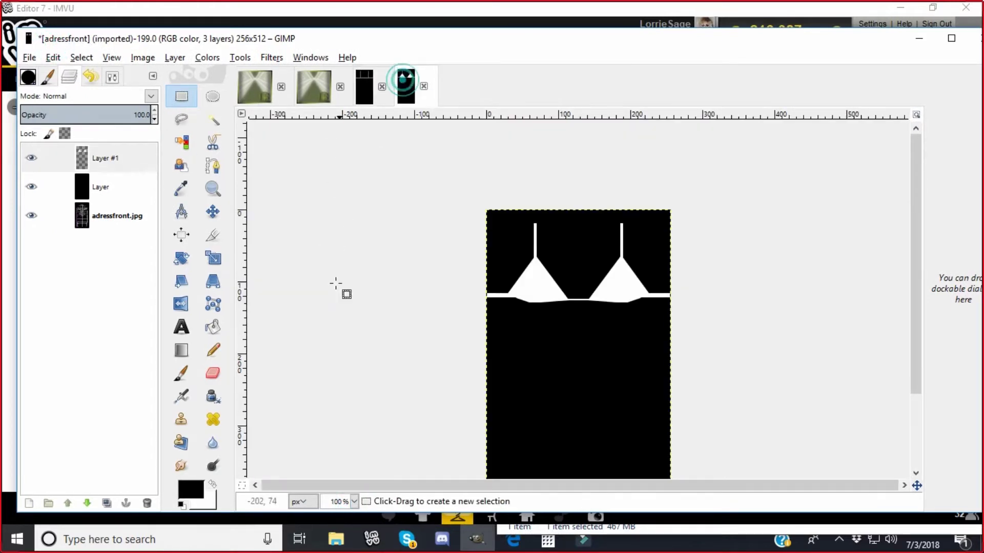
click(33, 62)
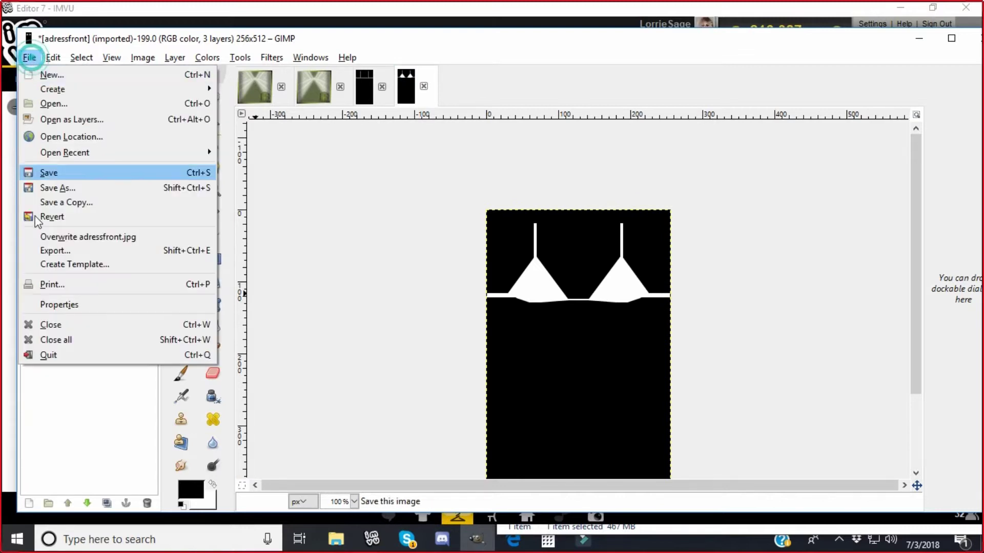
click(60, 256)
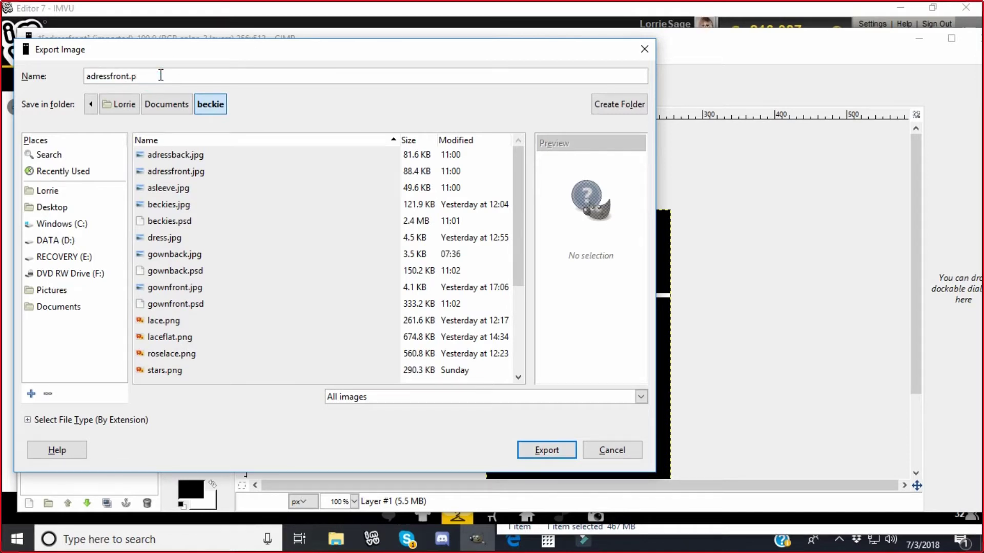
key(Return)
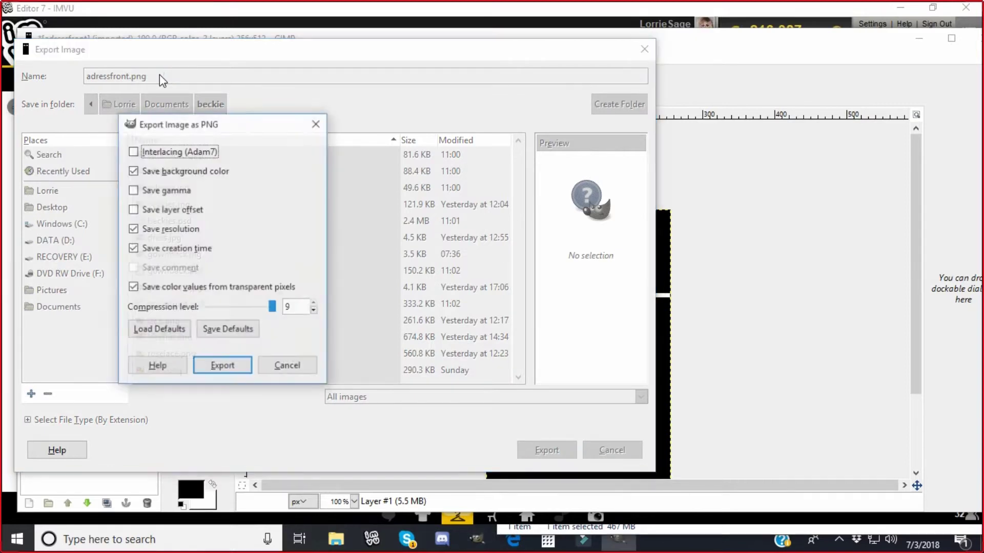
click(232, 368)
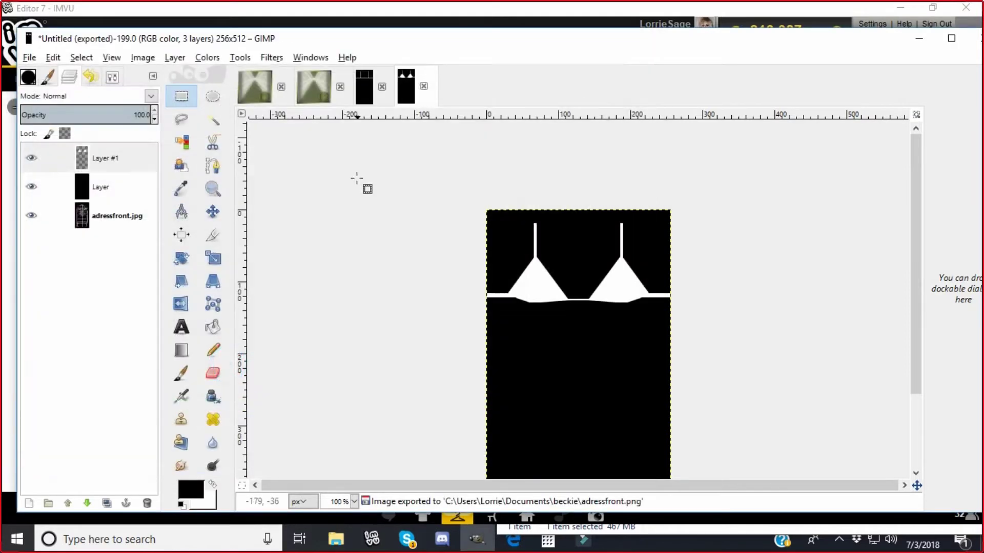
Export the dress back image as adressback.png into the beckie folder, keeping the offered PNG options
click(359, 86)
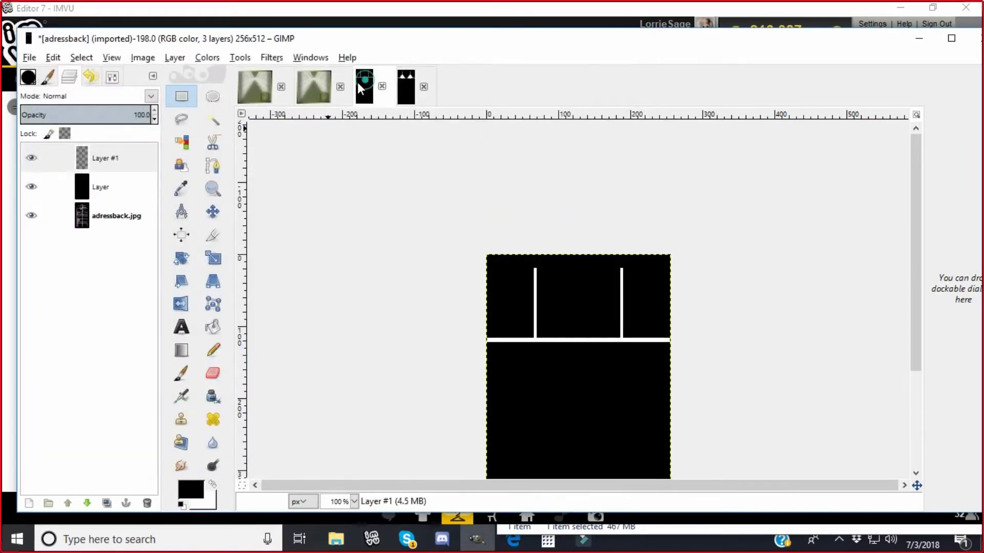
click(31, 58)
click(46, 251)
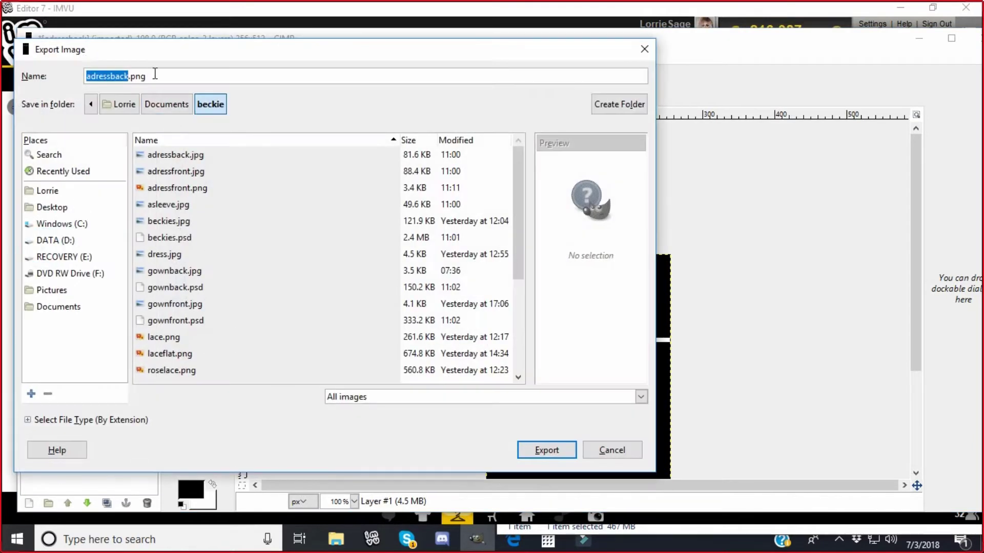
click(155, 74)
key(Return)
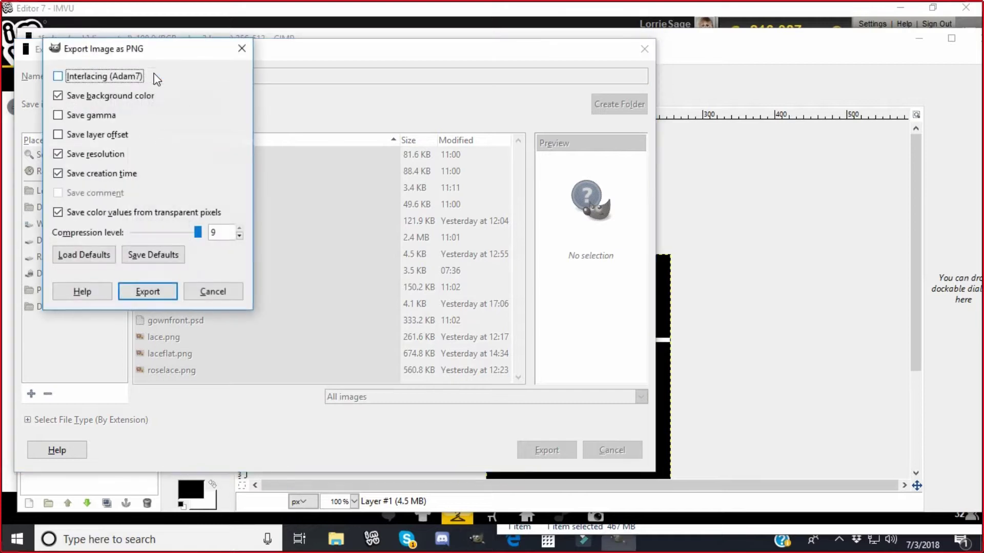
click(145, 290)
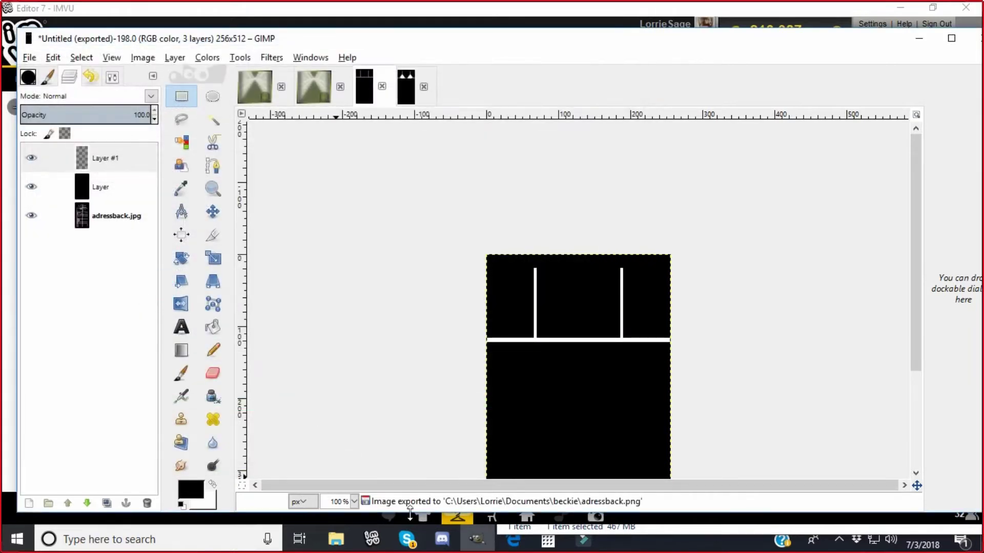
Switch to the IMVU editor and give material 00 of the bbxl body mesh the opacity map nipplesundies from the underwear folder
click(372, 539)
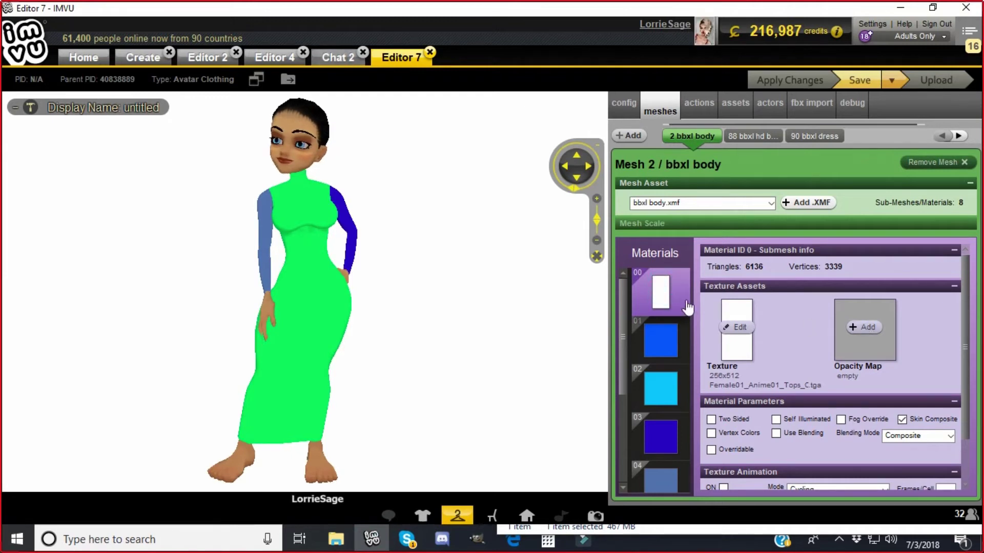
click(866, 329)
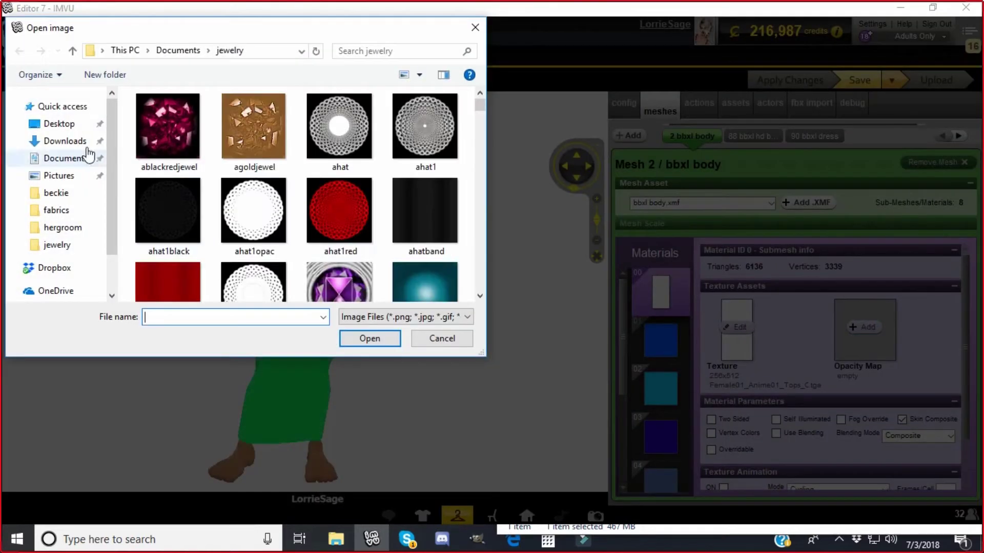
click(56, 159)
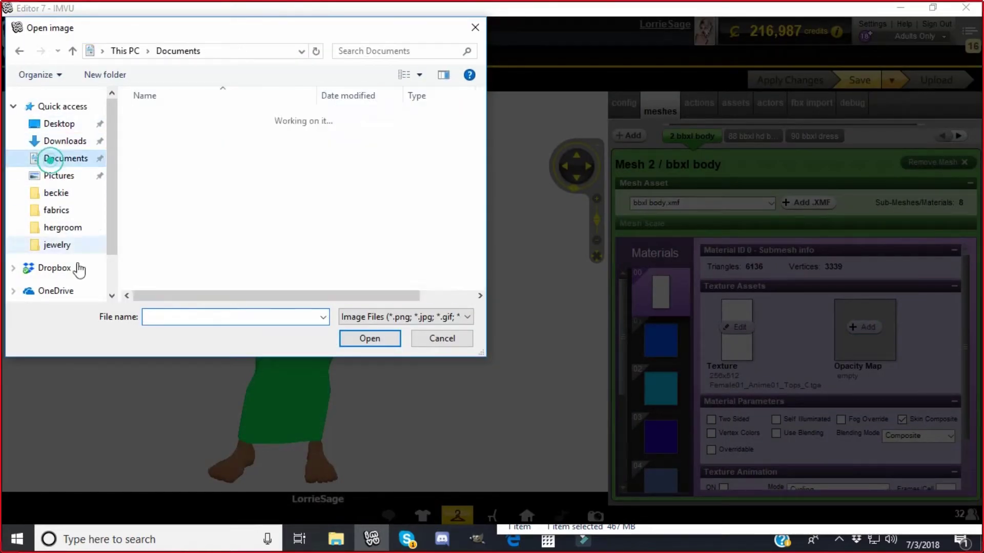
click(174, 318)
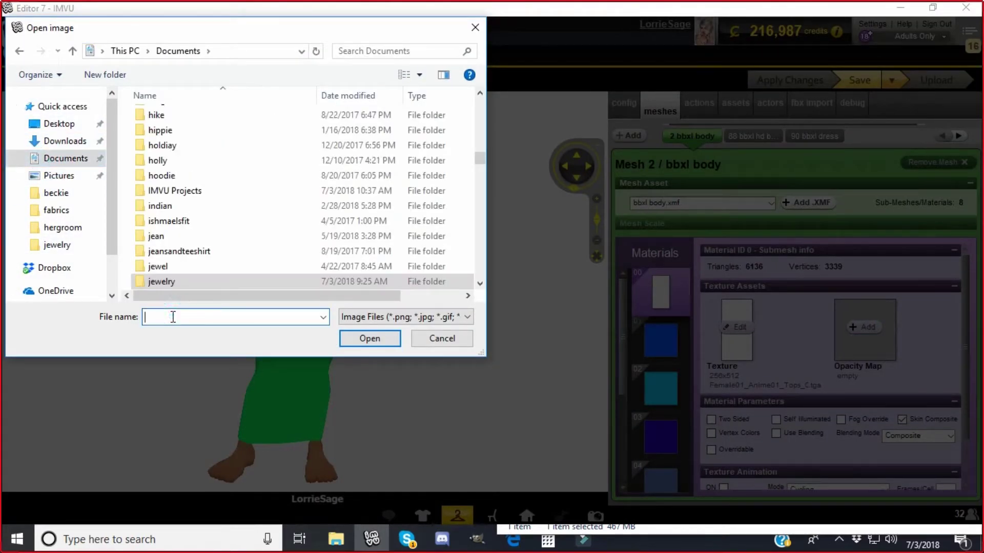
click(185, 191)
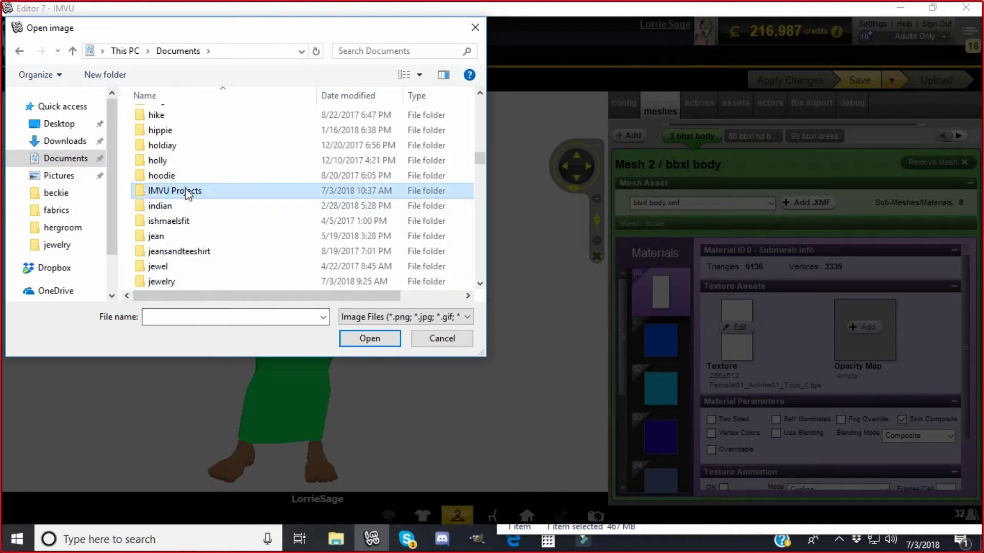
key(u)
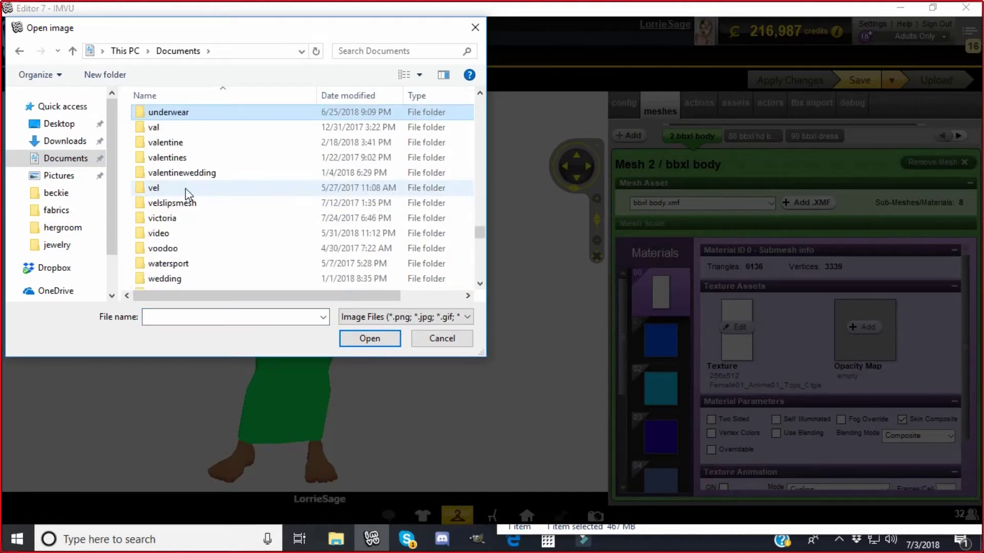
double_click(176, 113)
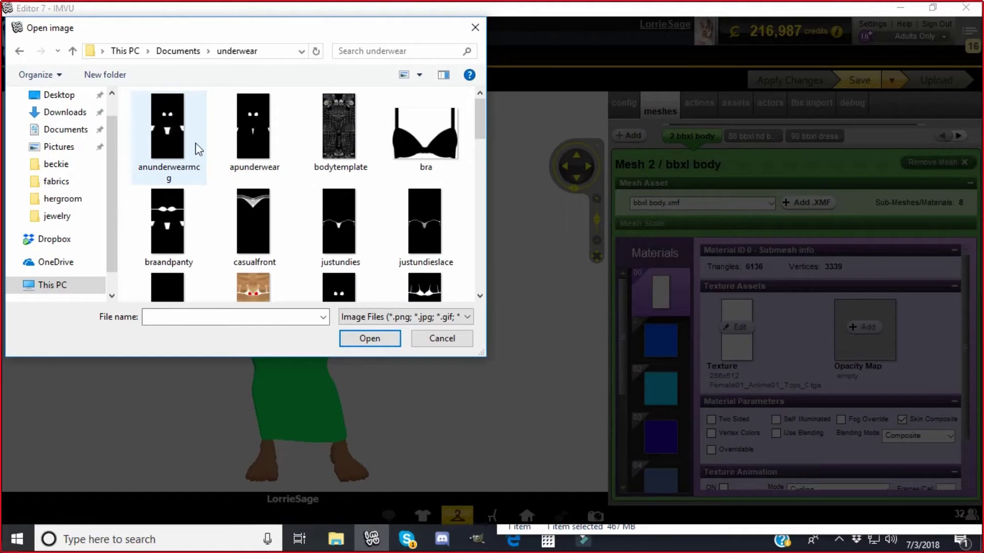
scroll(218, 179, down, 1)
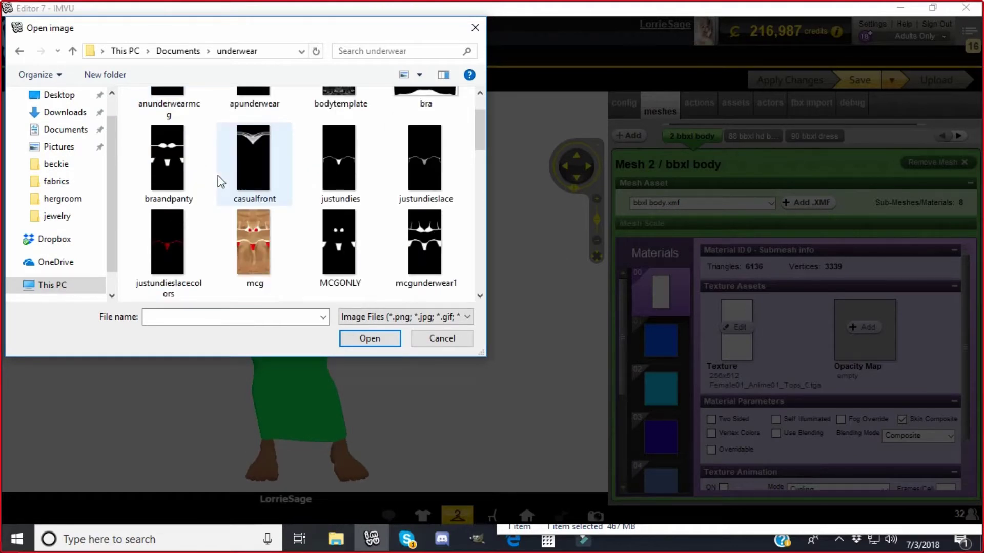
scroll(221, 182, down, 1)
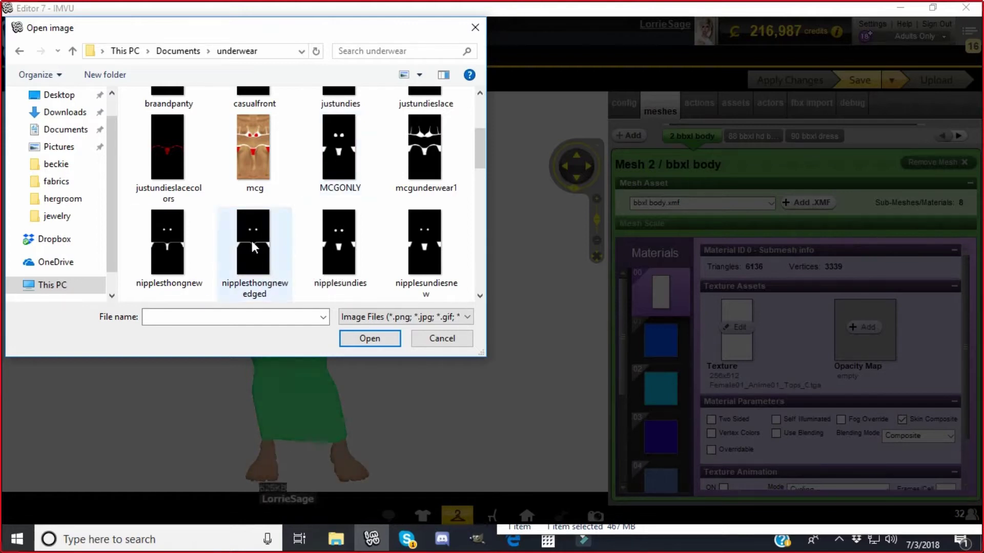
click(340, 244)
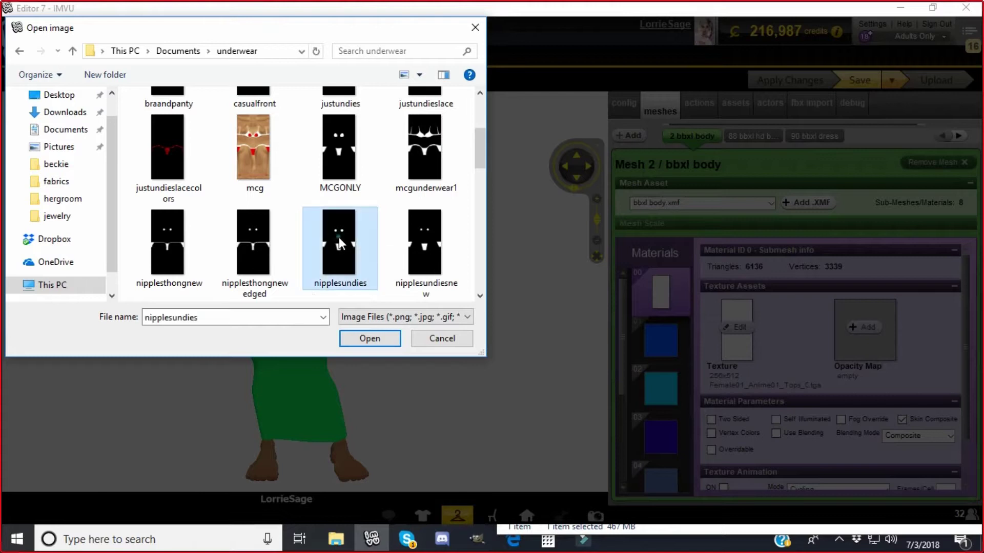
click(370, 340)
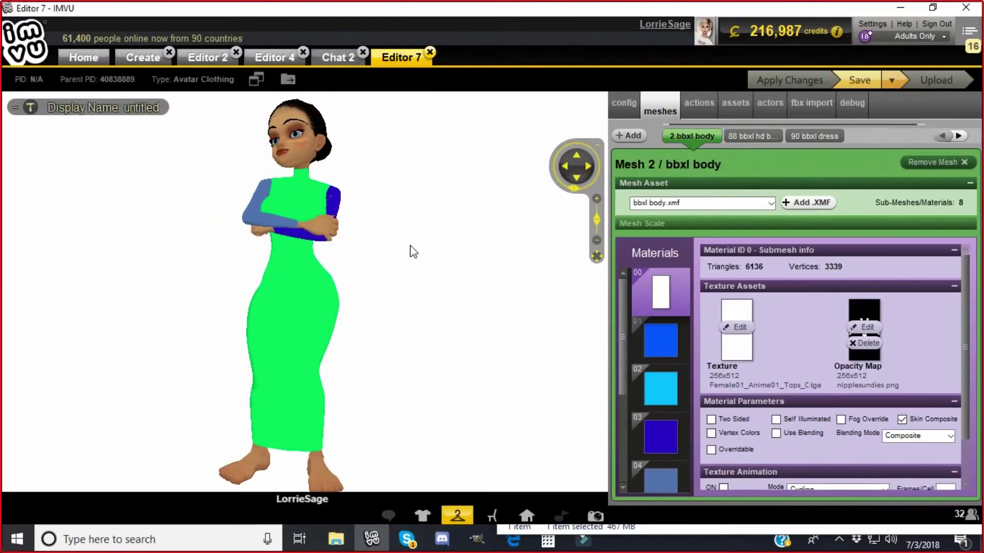
Give material 01 the opacity map black from the gray folder in Documents
scroll(161, 312, up, 2)
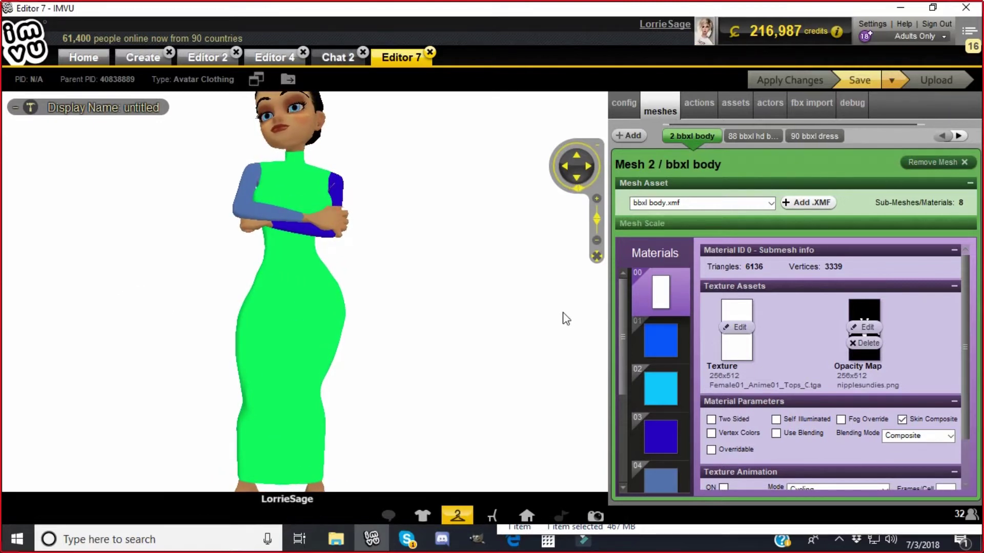
drag(527, 288, 480, 289)
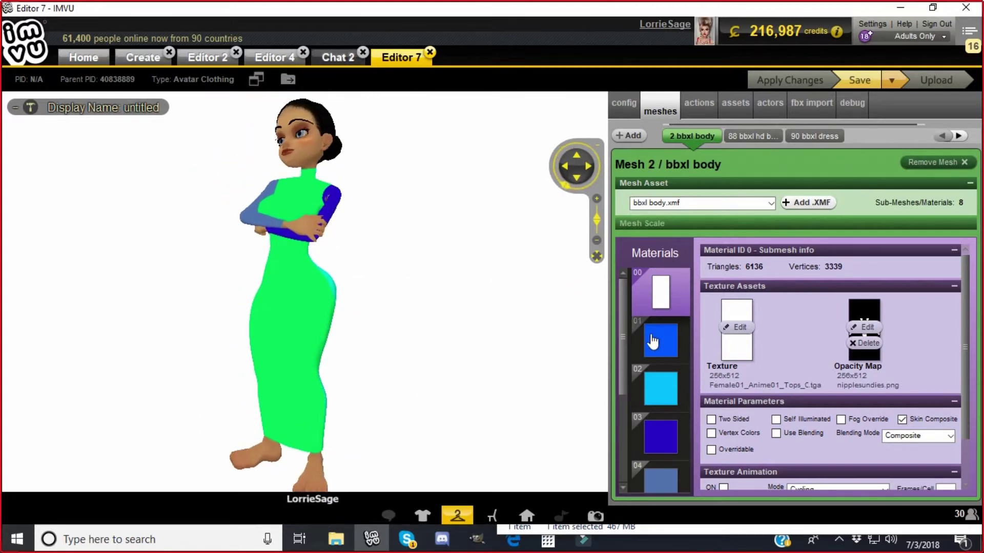
click(661, 340)
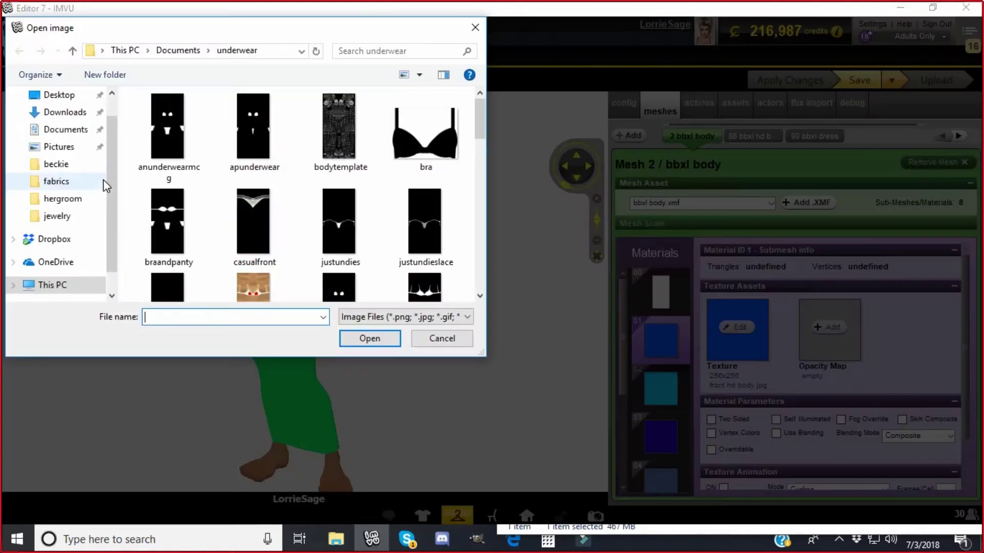
click(62, 130)
click(160, 161)
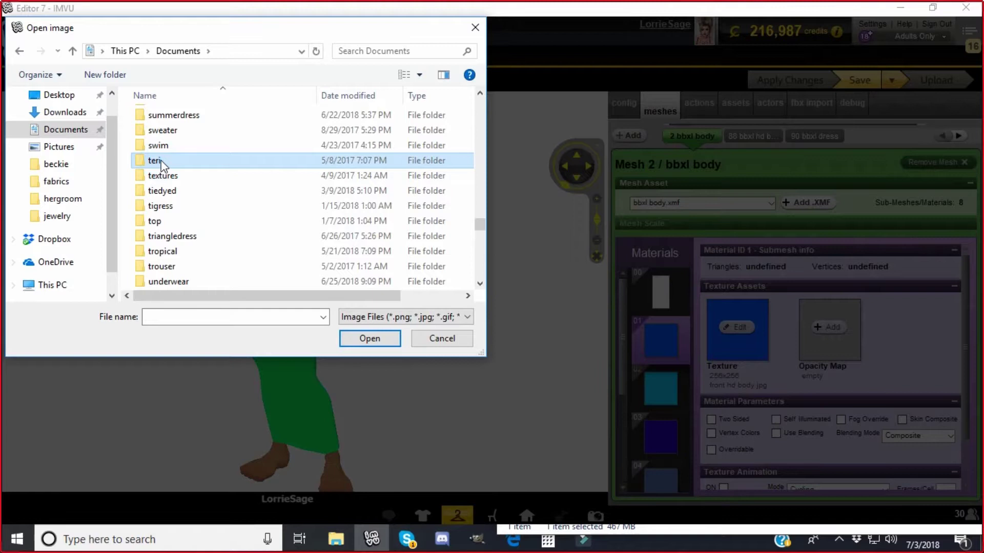
text(gr)
key(Return)
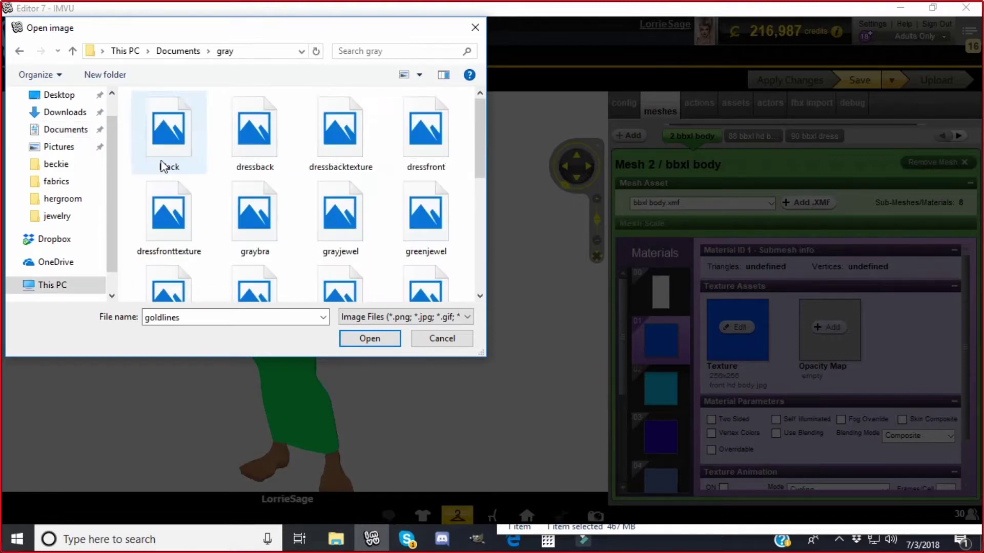
click(158, 136)
click(358, 340)
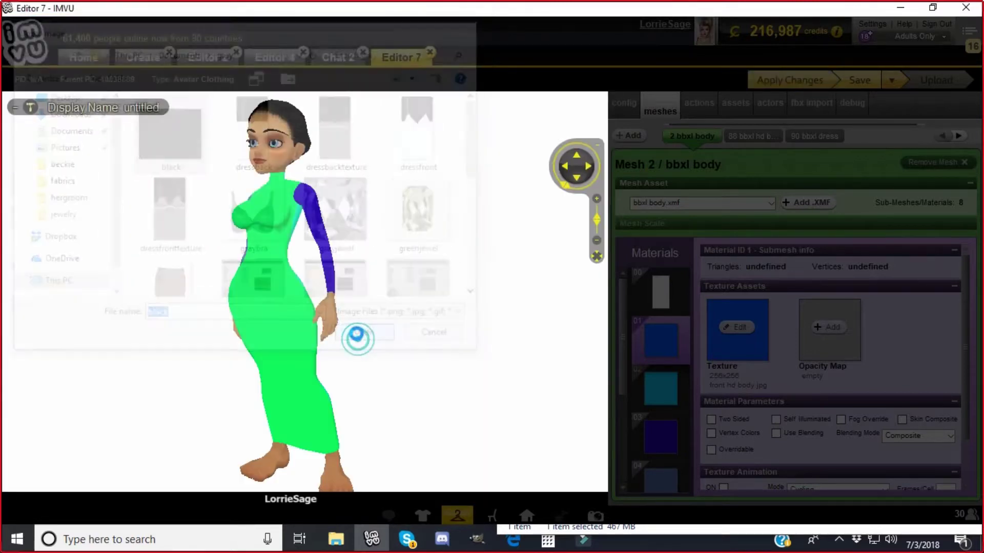
Add the same black image as the opacity map of material 02 and of the left sleeve, material 03
click(659, 391)
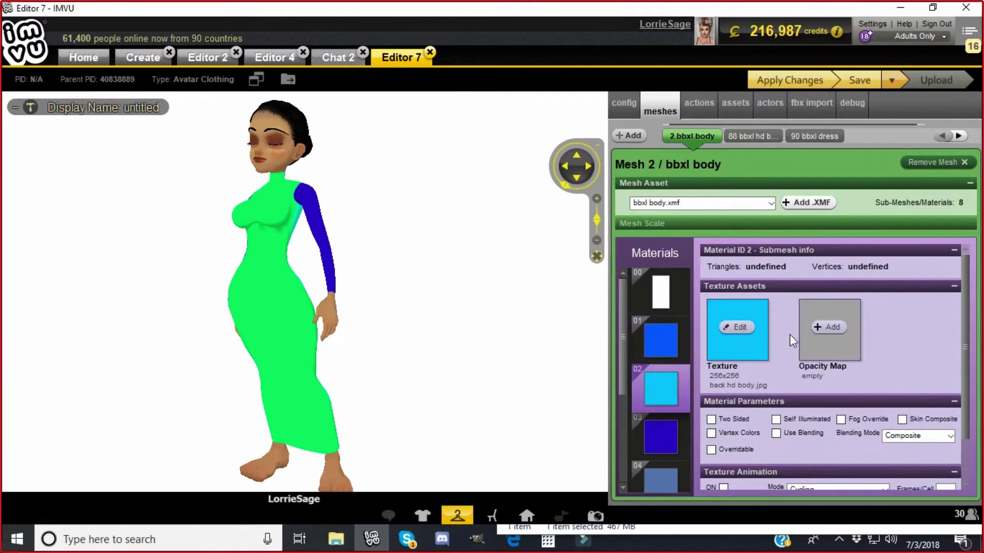
click(829, 327)
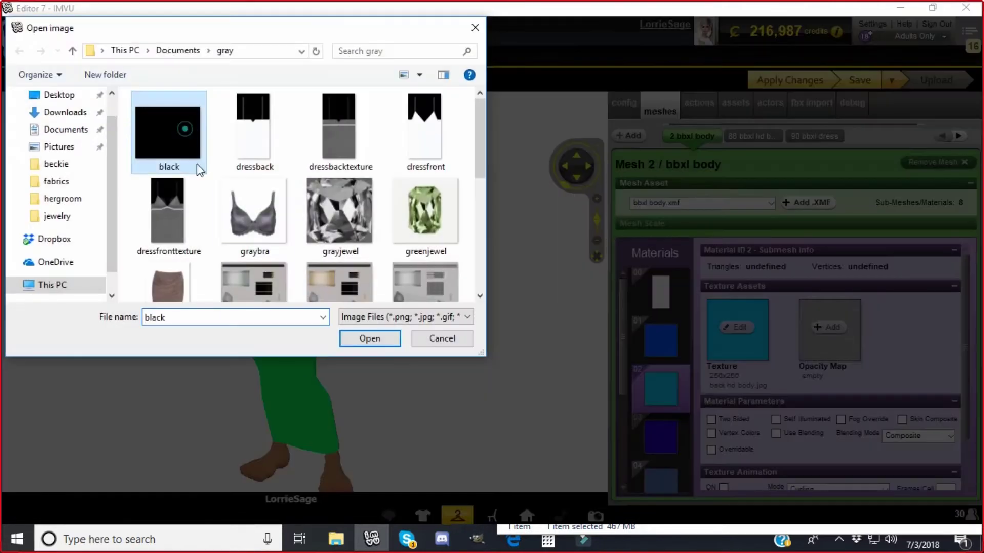
click(370, 338)
click(659, 433)
click(829, 327)
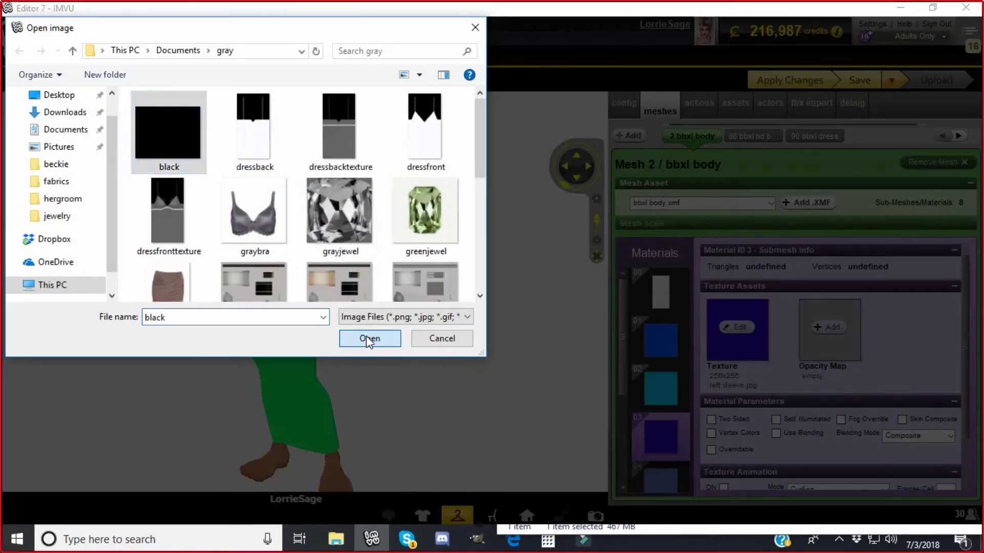
click(364, 354)
Add the black image as the opacity map of the right sleeve, material 04
drag(625, 311, 625, 358)
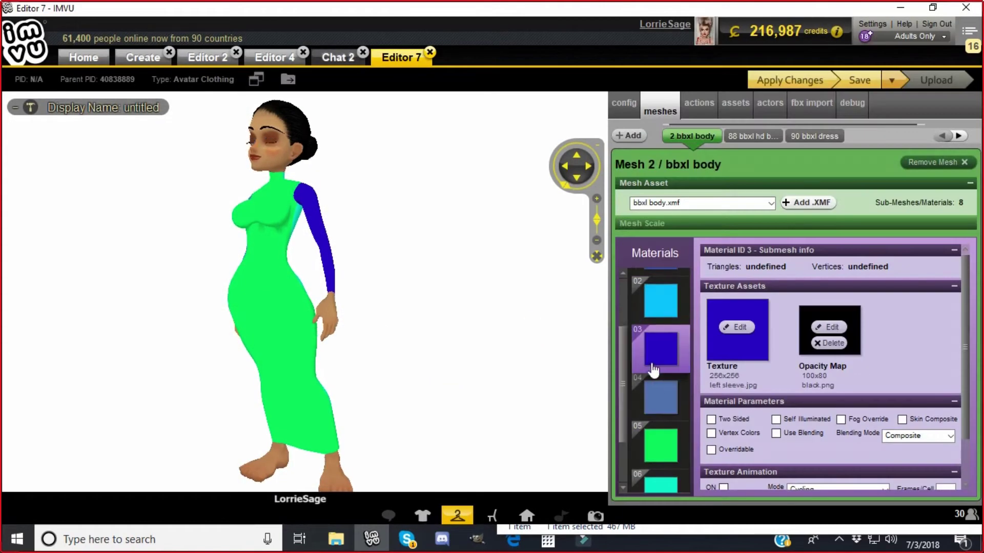
click(657, 390)
click(823, 331)
click(368, 338)
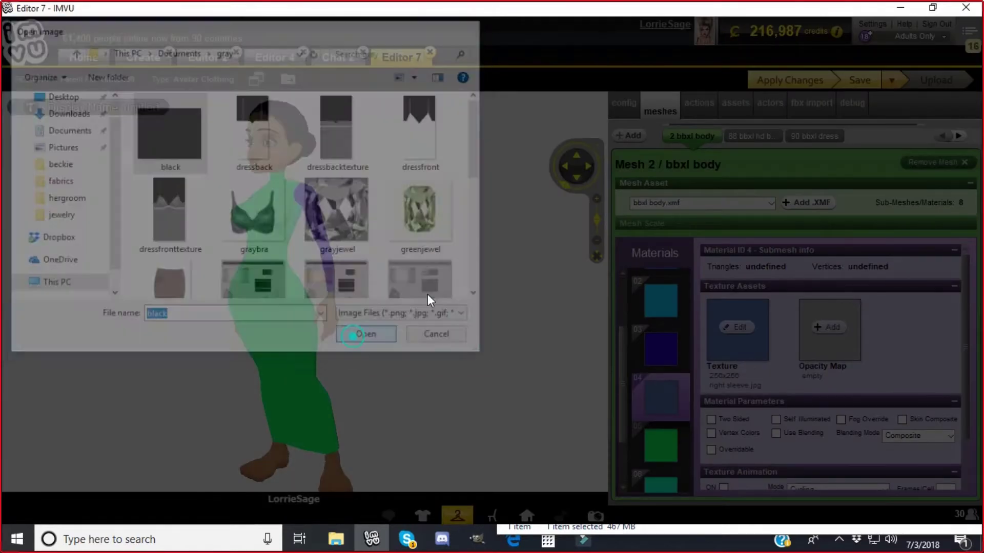
Give the front dress, material 05, the black-and-white adressfront image from the beckie folder as its opacity map
click(576, 177)
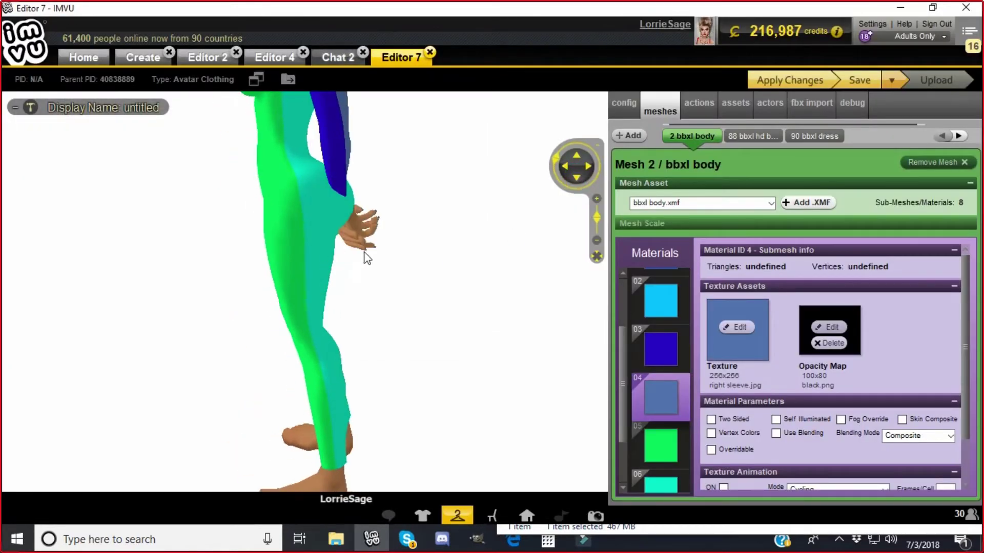
drag(624, 382, 635, 430)
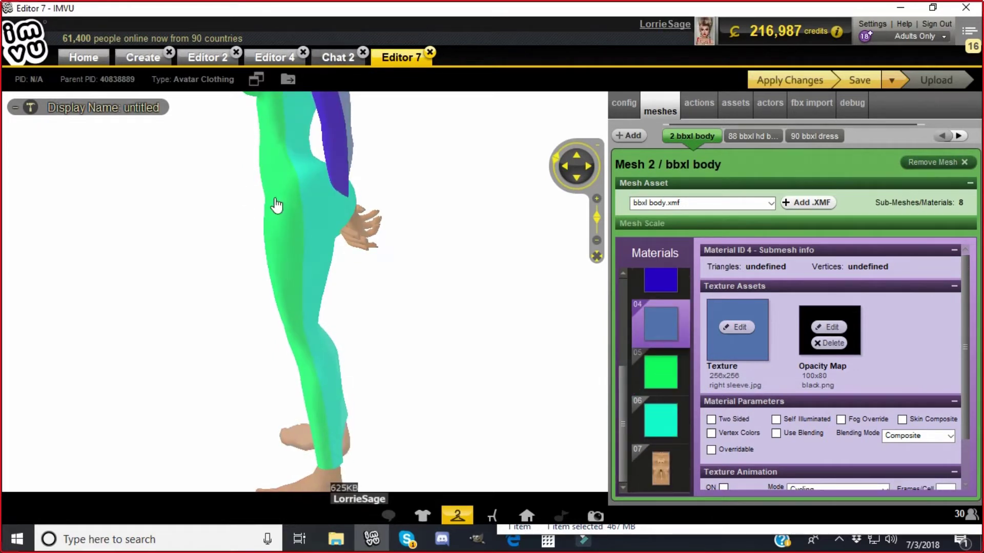
drag(279, 204, 264, 244)
click(661, 380)
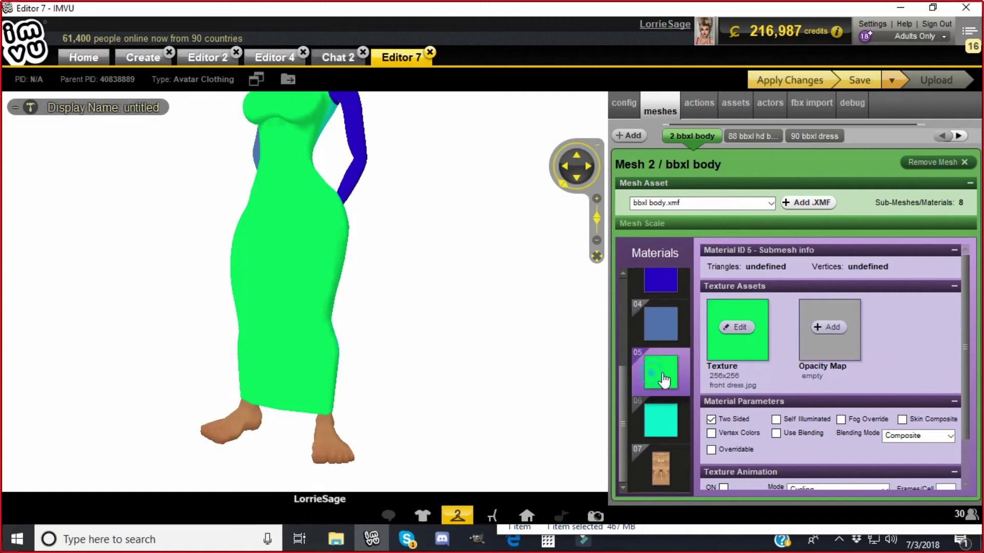
click(819, 328)
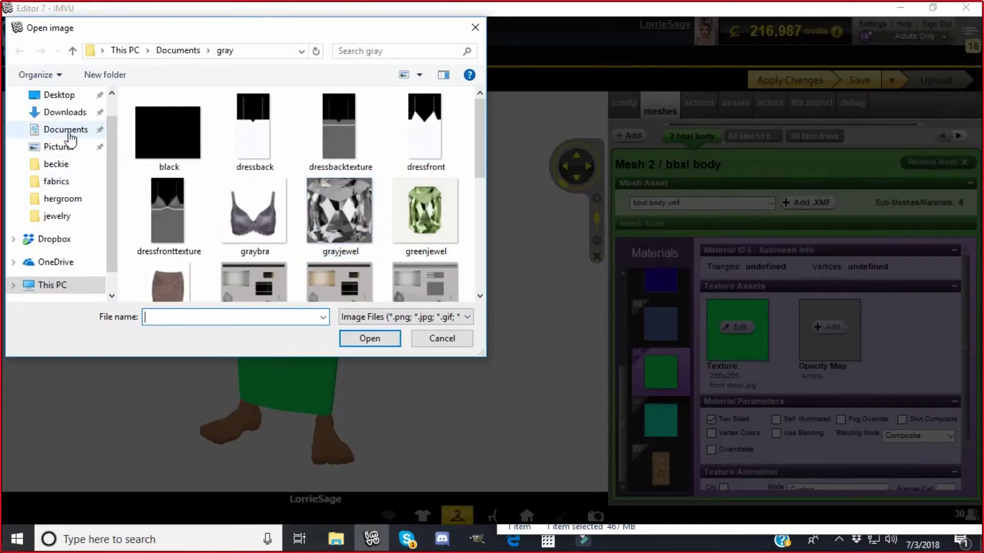
click(65, 129)
click(59, 164)
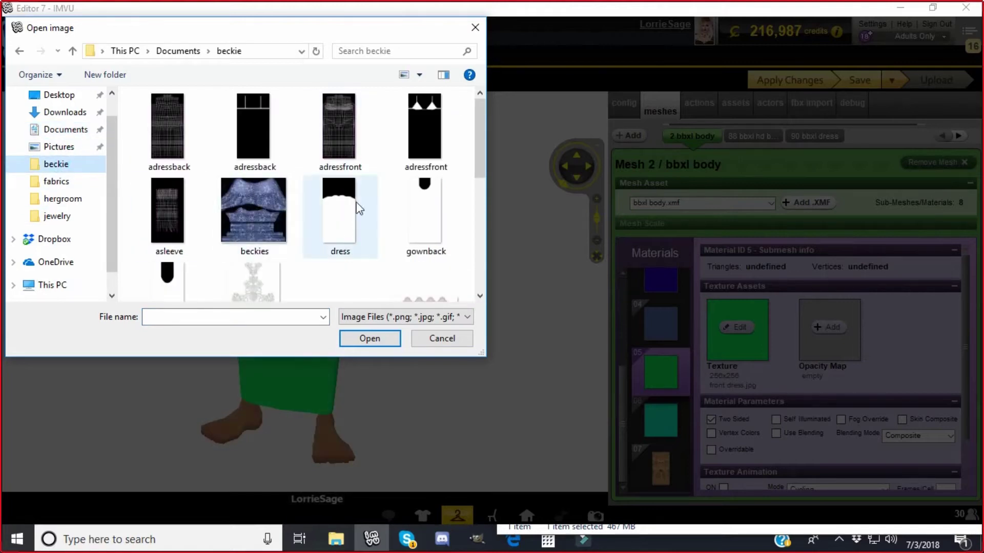
click(426, 128)
click(390, 339)
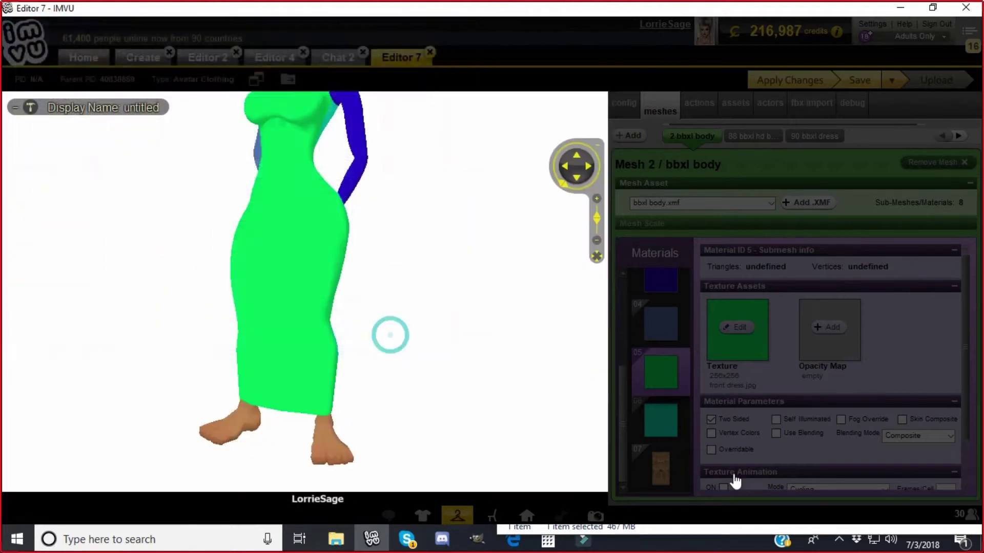
Give the back dress, material 06, the black-and-white adressback image from the beckie folder as its opacity map
click(666, 421)
click(828, 328)
click(251, 119)
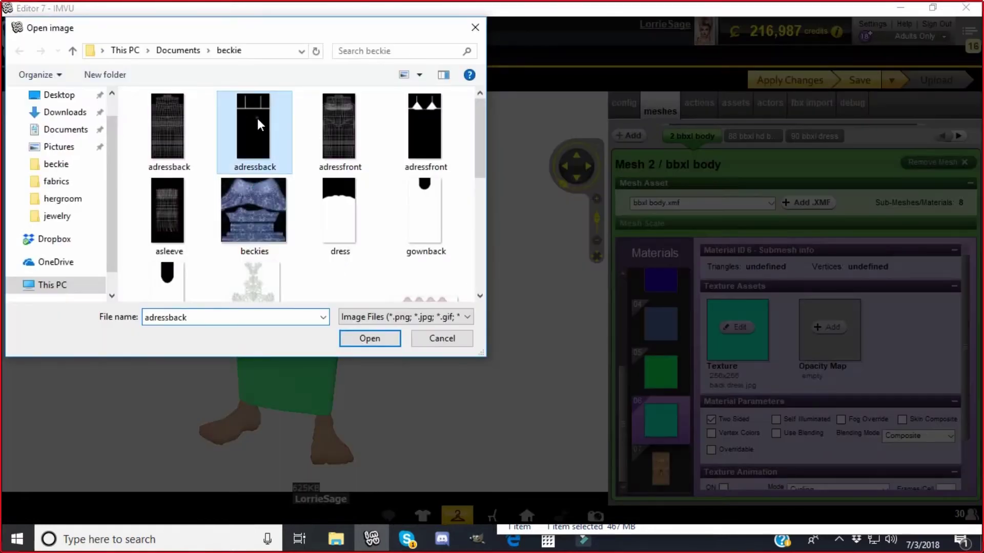
click(368, 339)
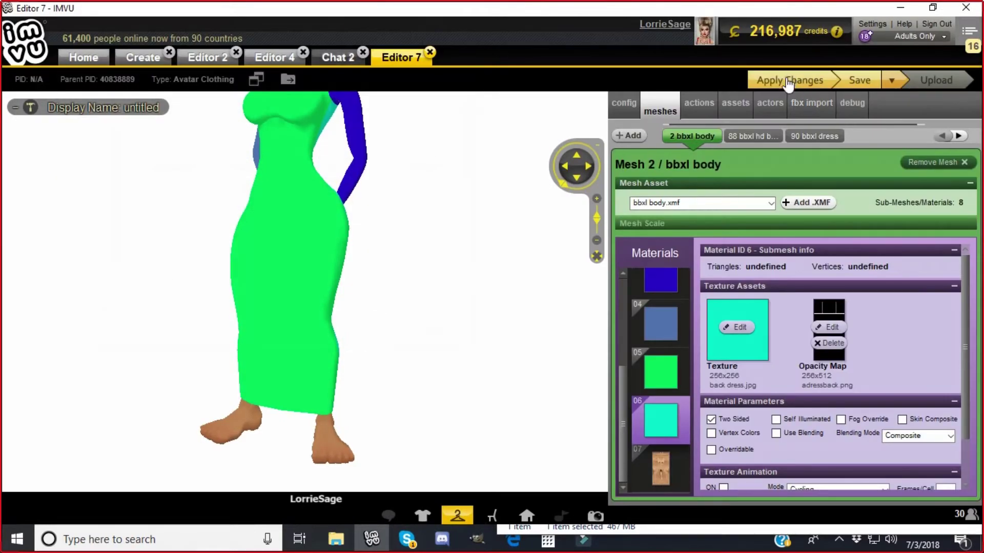
Apply the changes to the product and view the resulting top on the avatar up close from the front
click(789, 82)
click(409, 228)
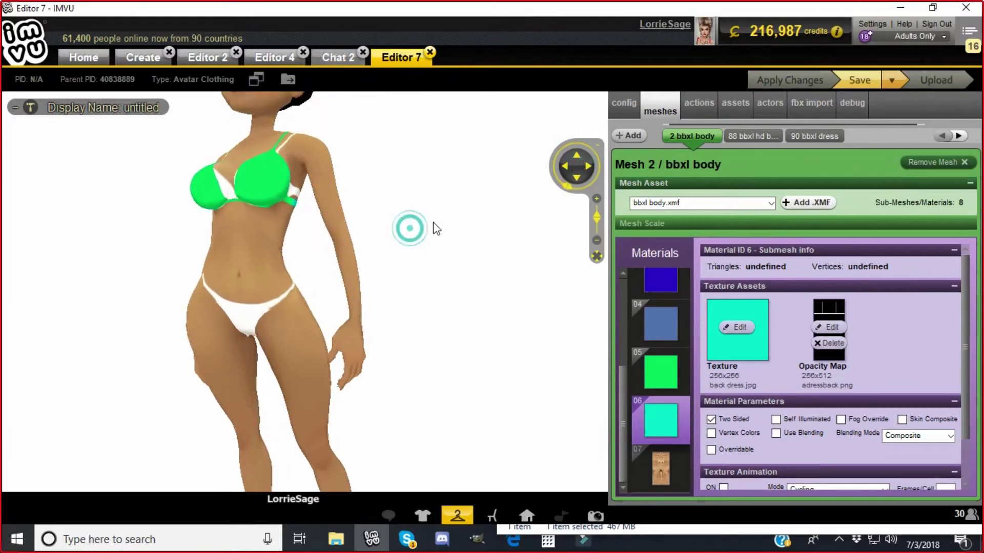
click(384, 228)
drag(436, 226, 415, 231)
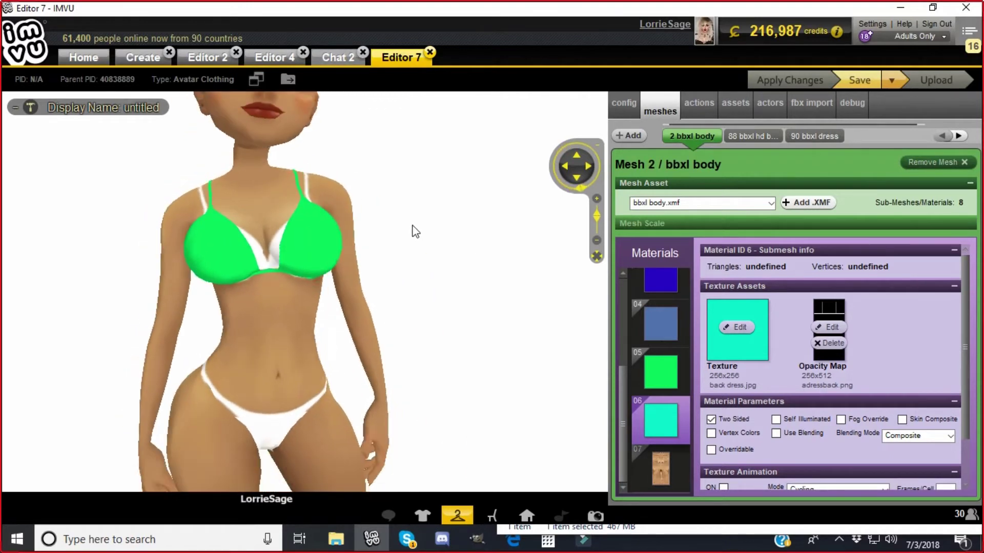
Put the avatar into the MCG Pose and examine the clothing's fit from different angles
click(254, 195)
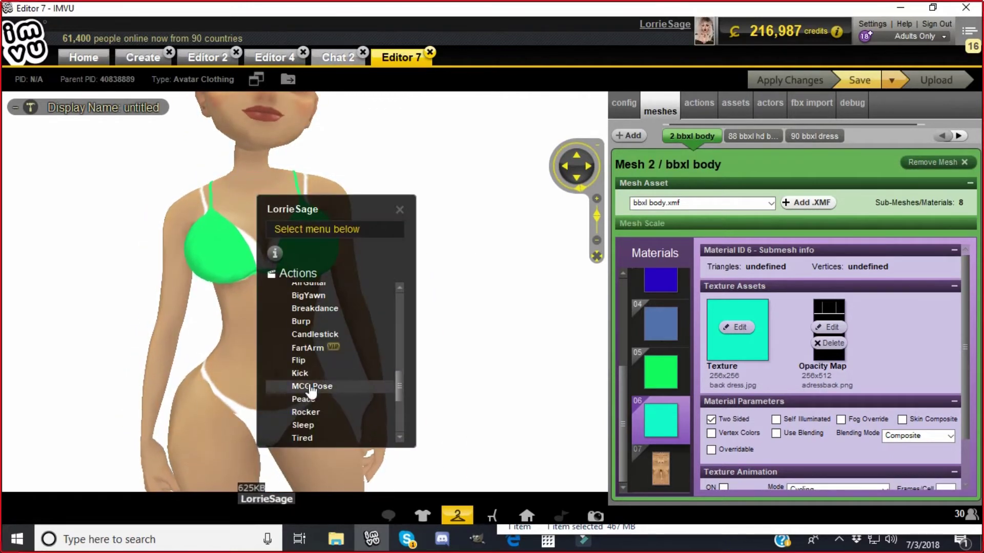
click(312, 387)
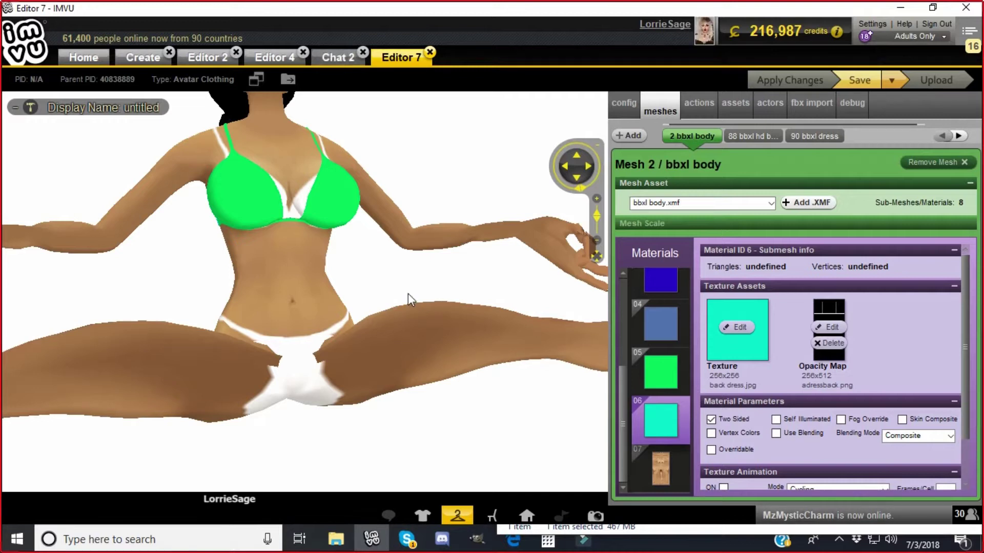
drag(408, 293, 78, 311)
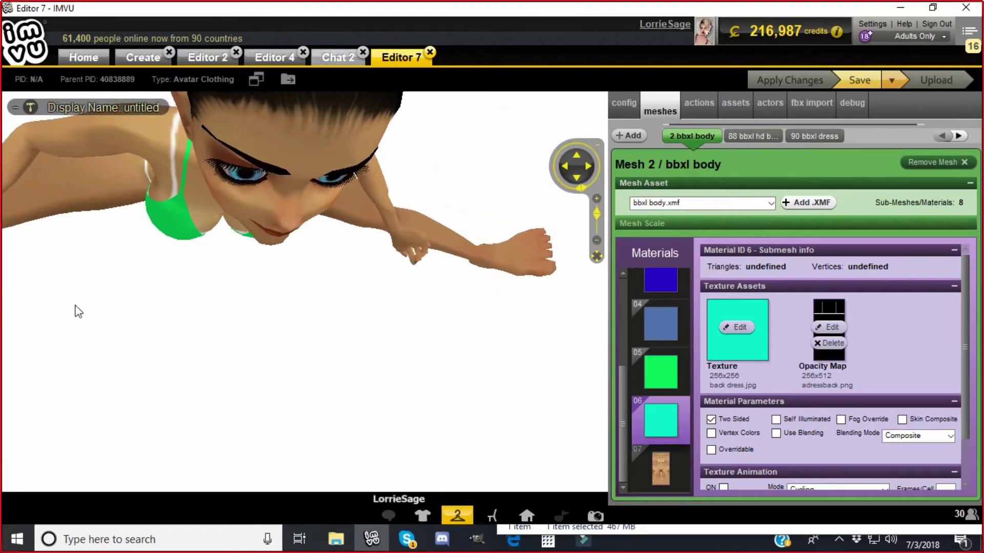
Dress the avatar in the red outfit with the black ruffled hem from the saved outfits
drag(234, 304, 422, 339)
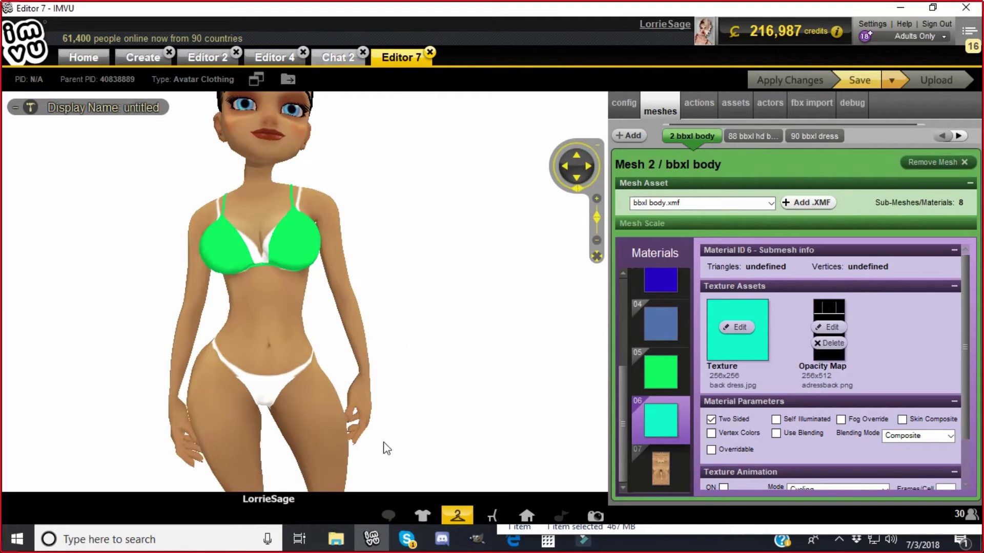
scroll(416, 379, down, 3)
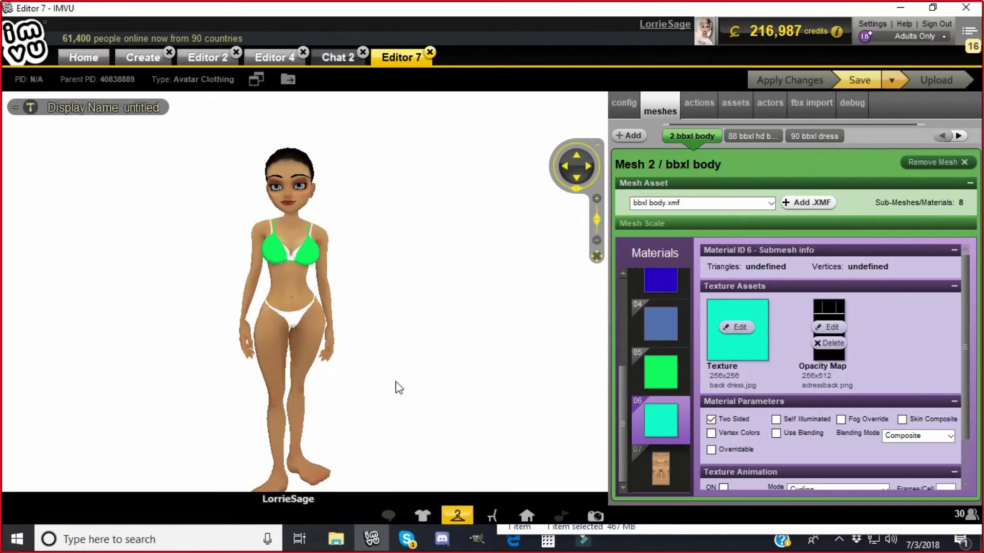
scroll(500, 263, up, 3)
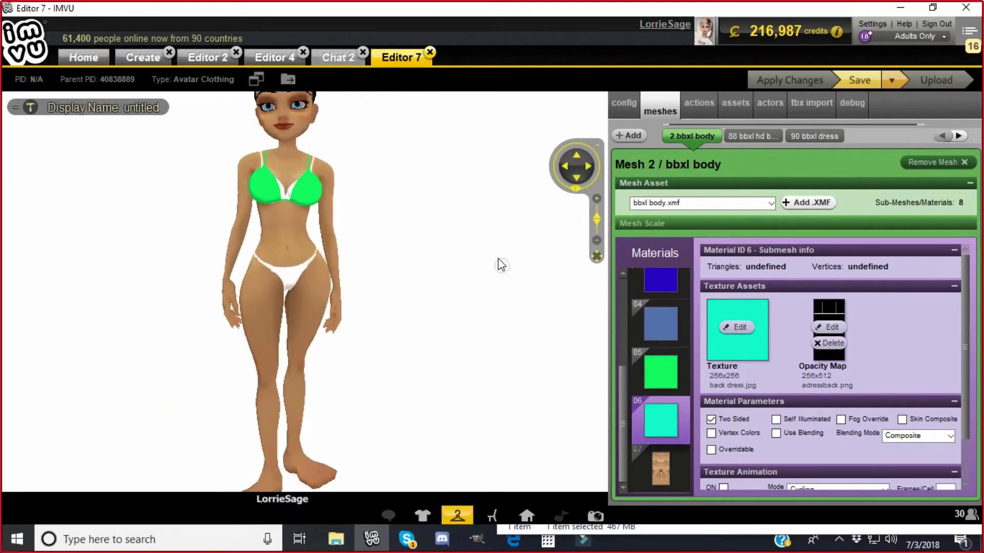
click(457, 517)
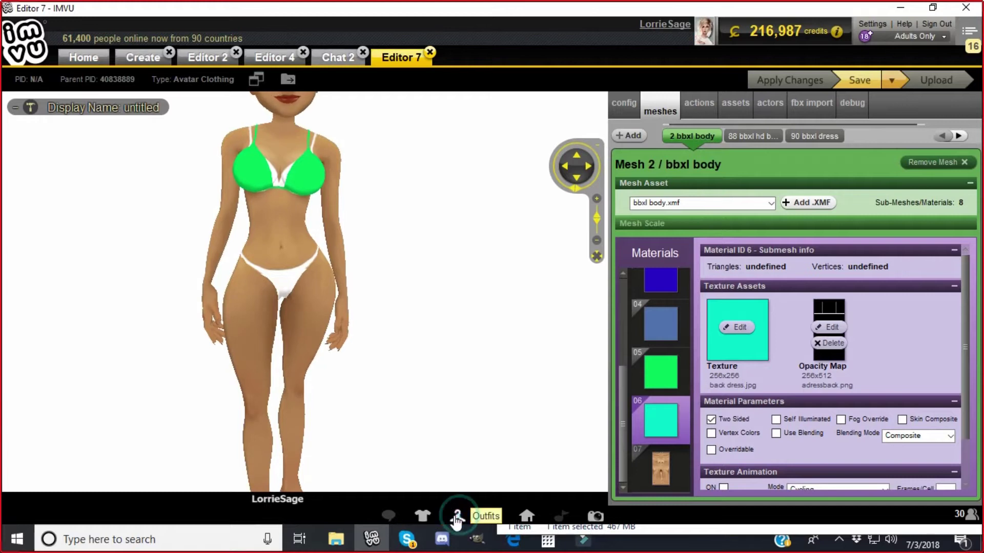
click(456, 517)
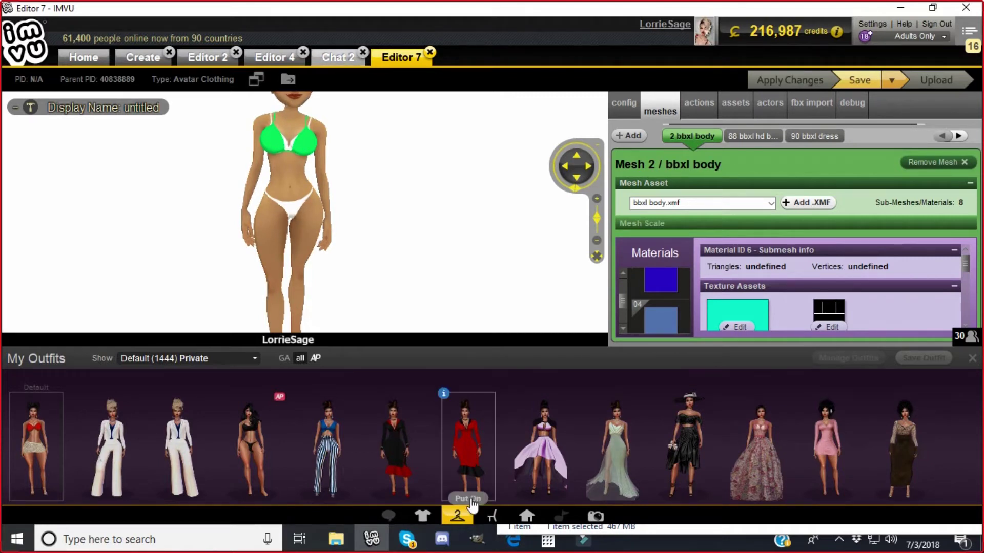
click(467, 461)
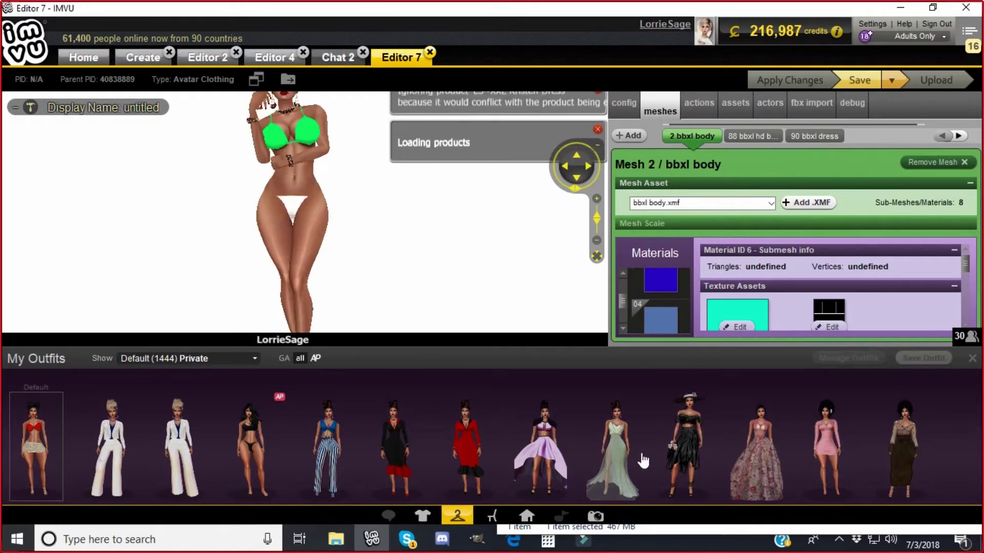
Remove the red-and-black beaded jewelry from the worn items and view the green top on the avatar from the front
click(415, 514)
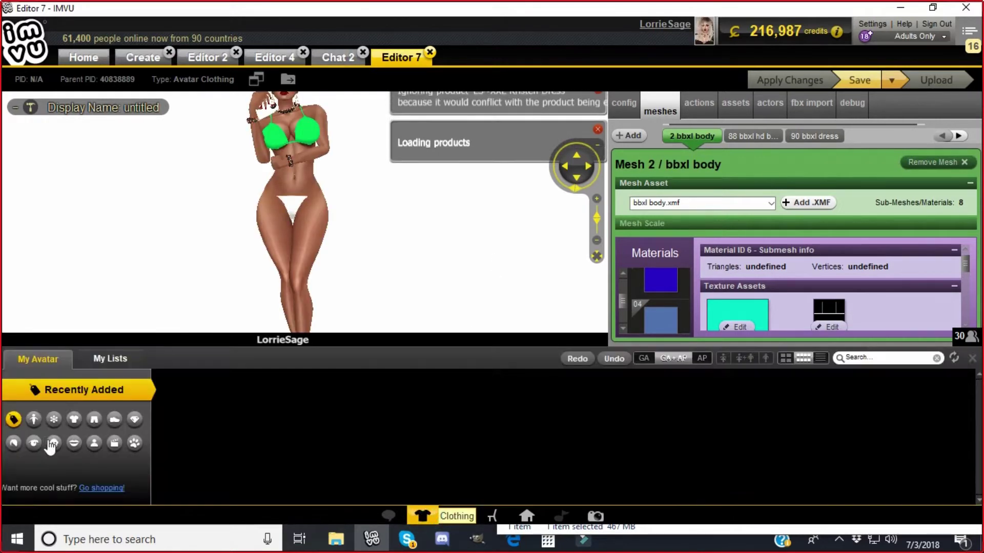
click(34, 420)
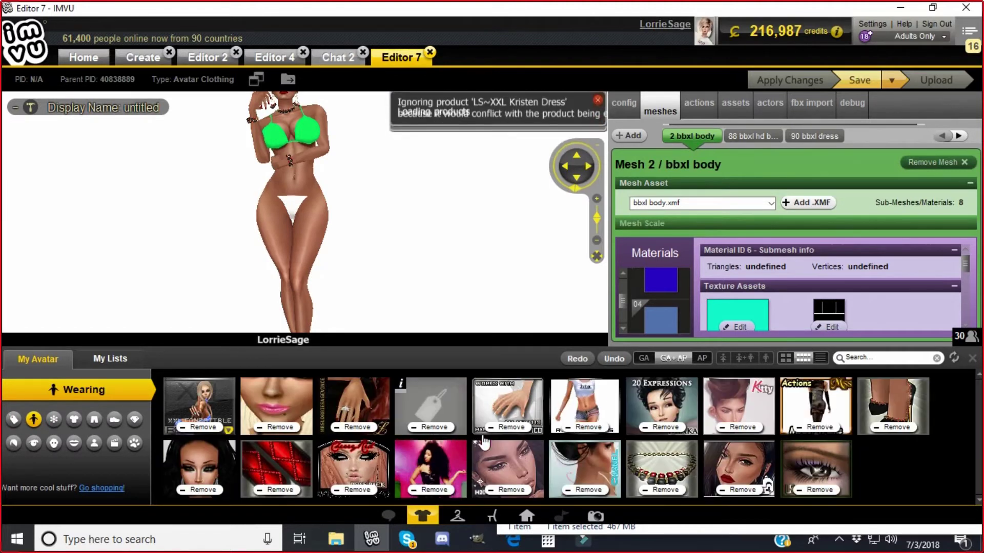
click(658, 489)
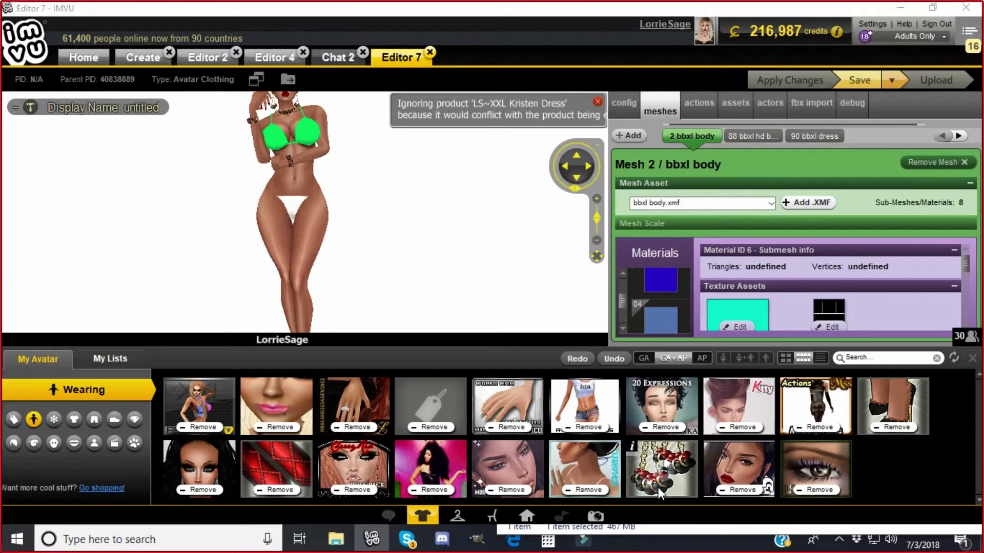
click(972, 358)
click(577, 156)
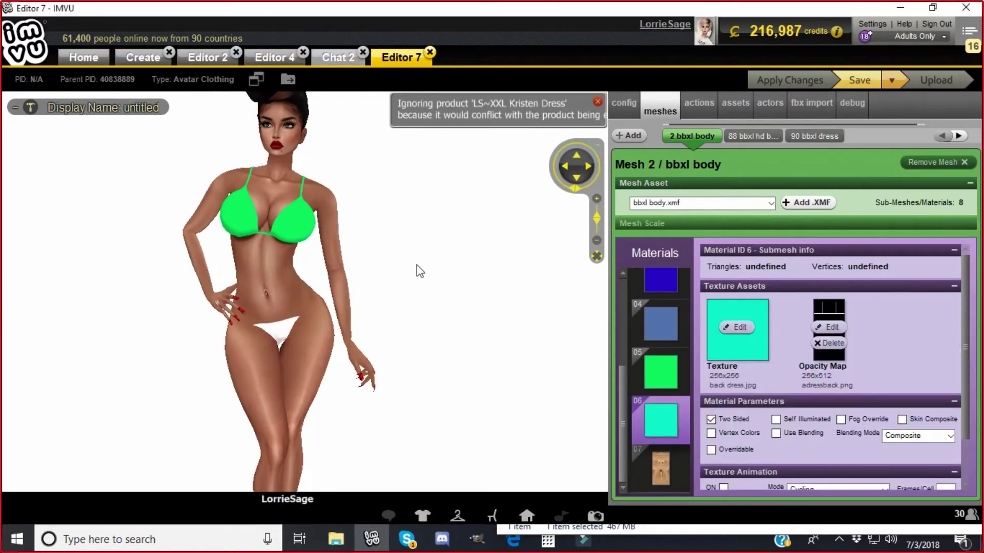
drag(257, 238, 435, 239)
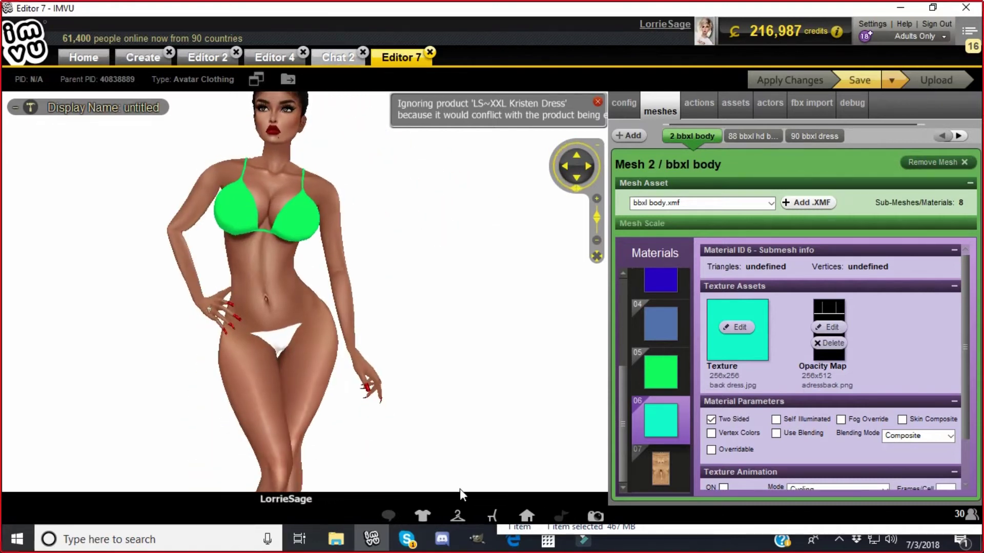
Load the dark room with night-city windows behind the avatar and view the top there
click(527, 514)
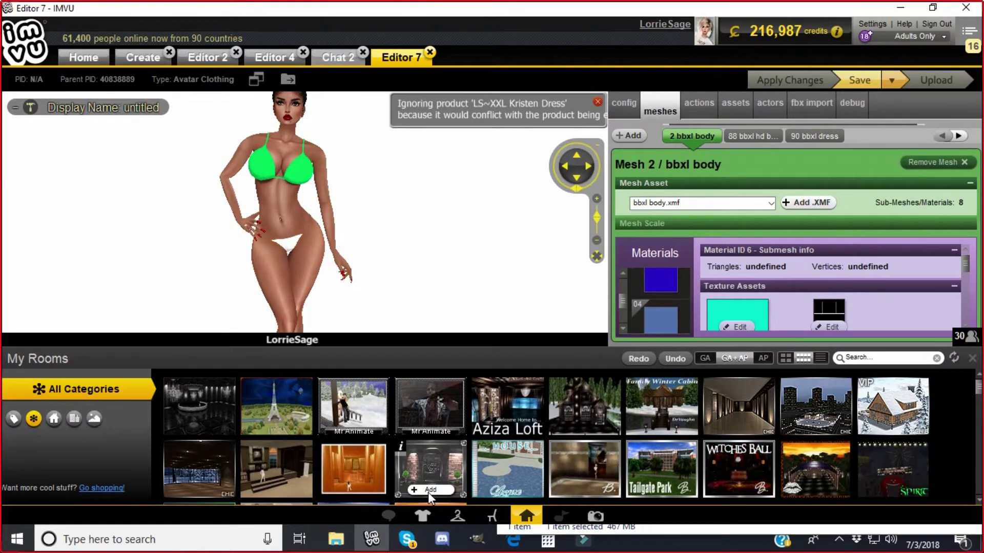
click(972, 358)
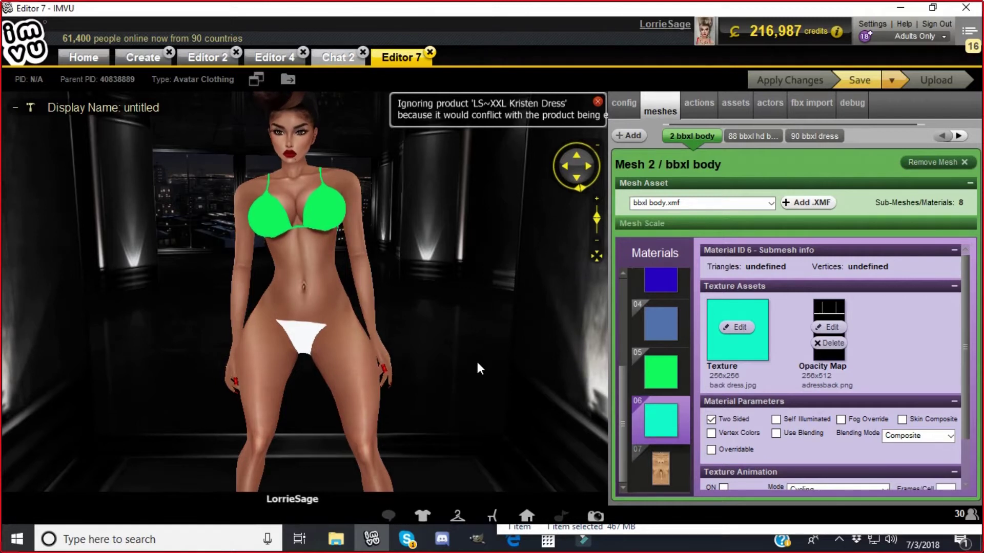
drag(469, 362, 499, 373)
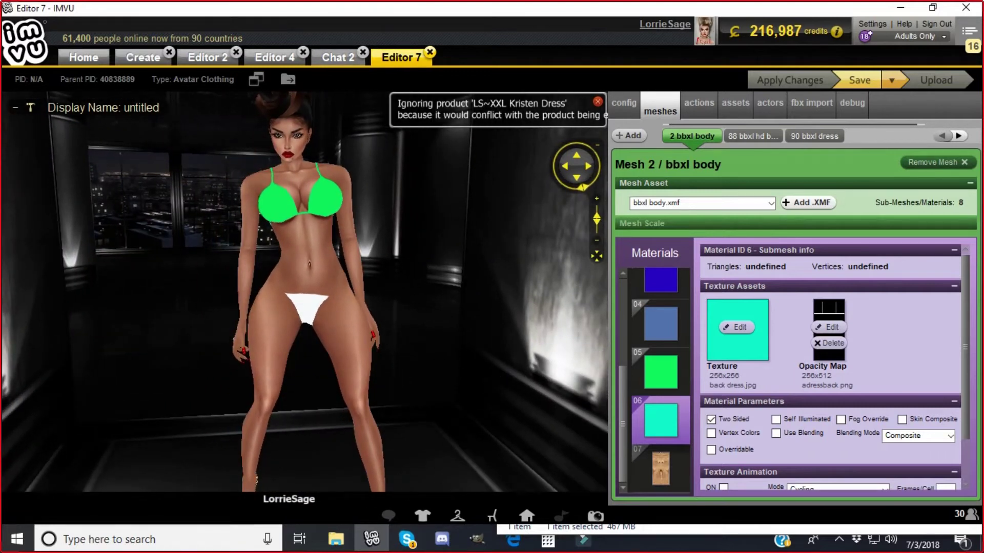
Switch to GIMP and add a new transparent layer on top of the adressfront bikini-top image
click(479, 544)
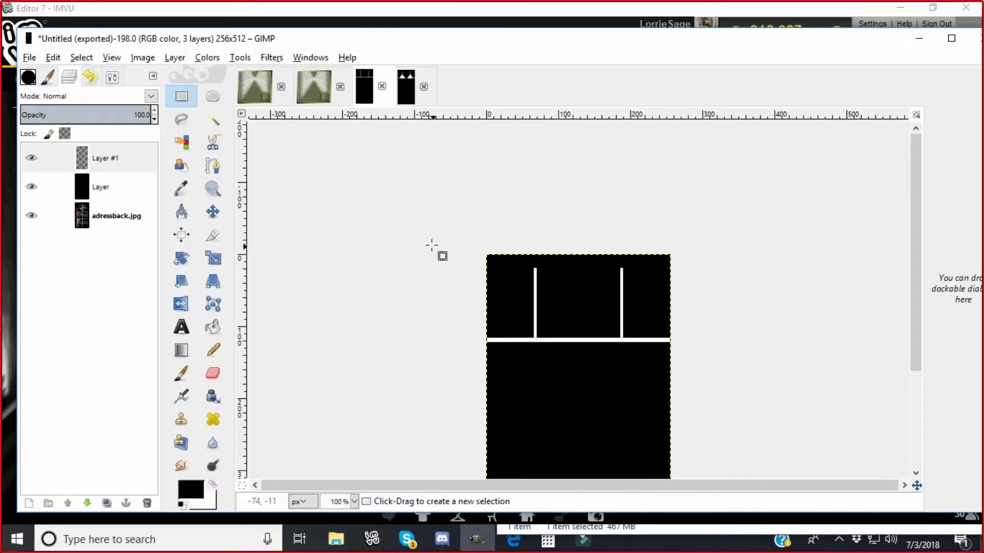
click(407, 88)
scroll(374, 242, down, 3)
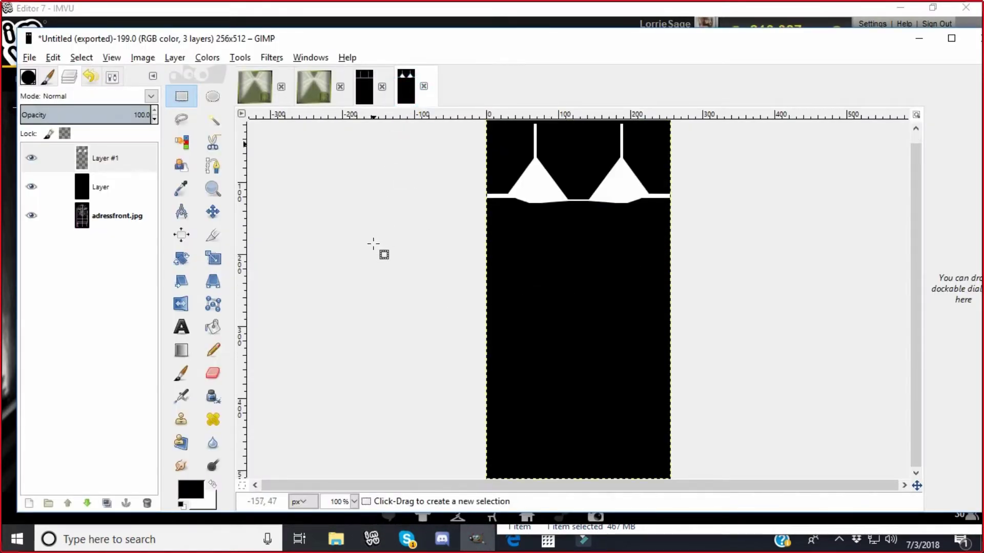
click(30, 188)
click(88, 217)
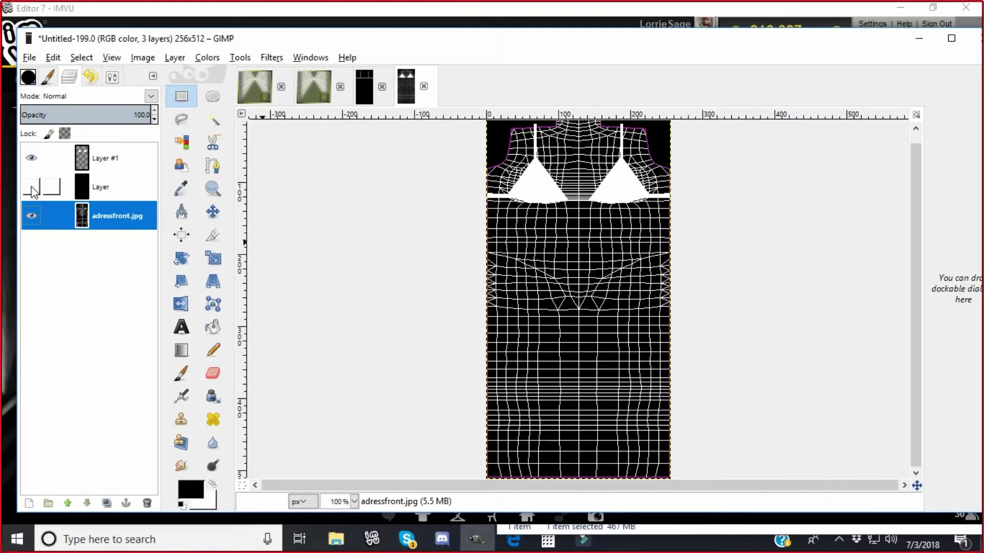
click(41, 191)
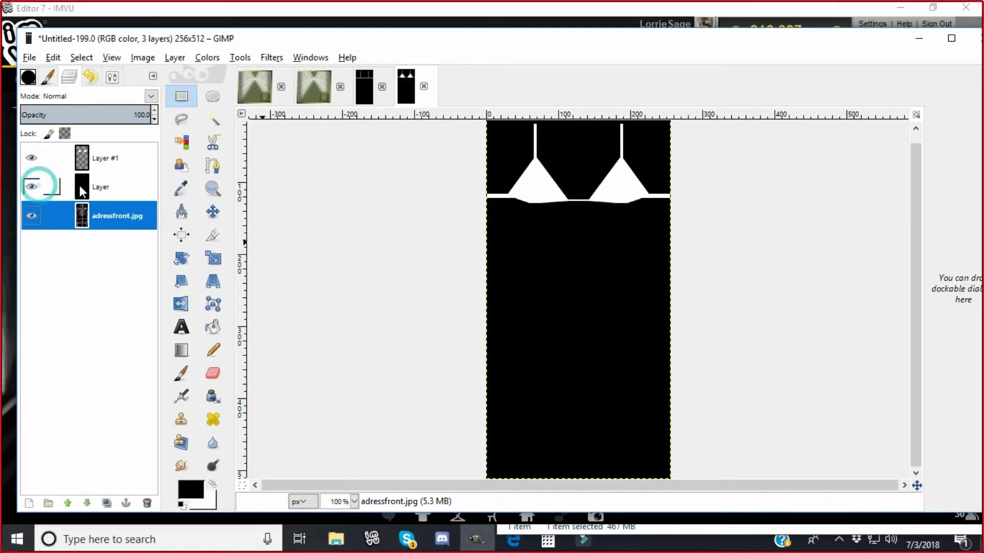
click(53, 188)
click(82, 164)
click(174, 58)
click(180, 72)
click(156, 286)
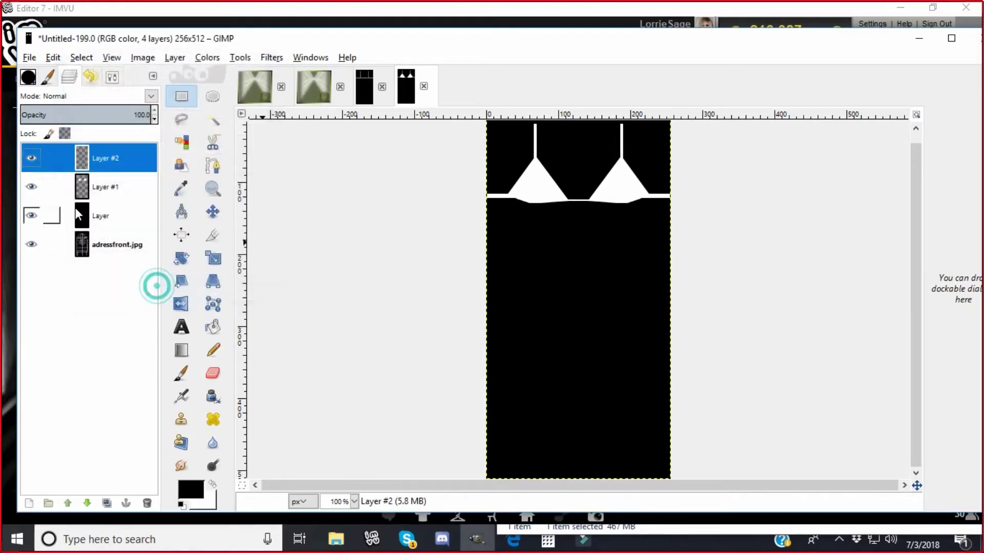
With the black layer hidden, fill a full-width band about 81 px high across the mesh's hip area with white on Layer #2
click(31, 215)
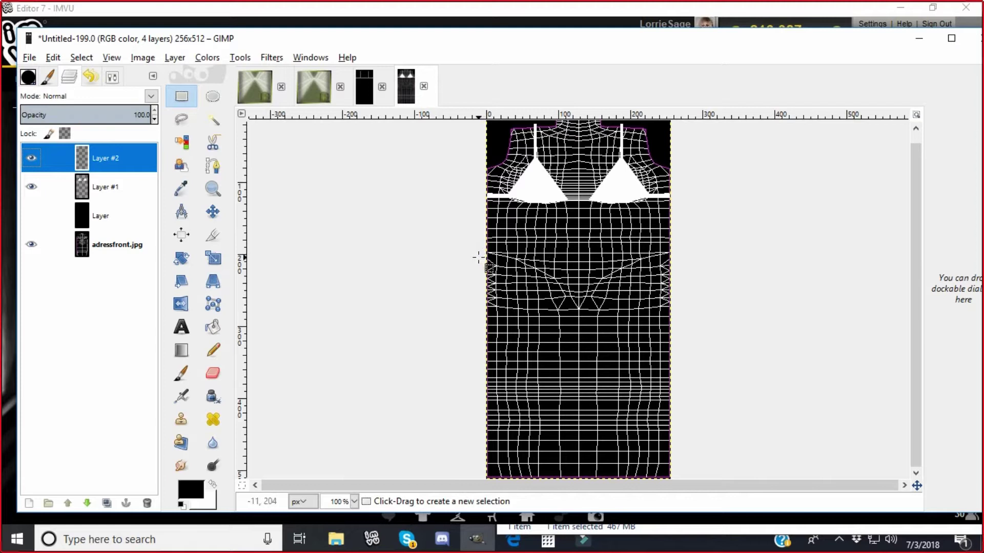
drag(478, 258, 724, 316)
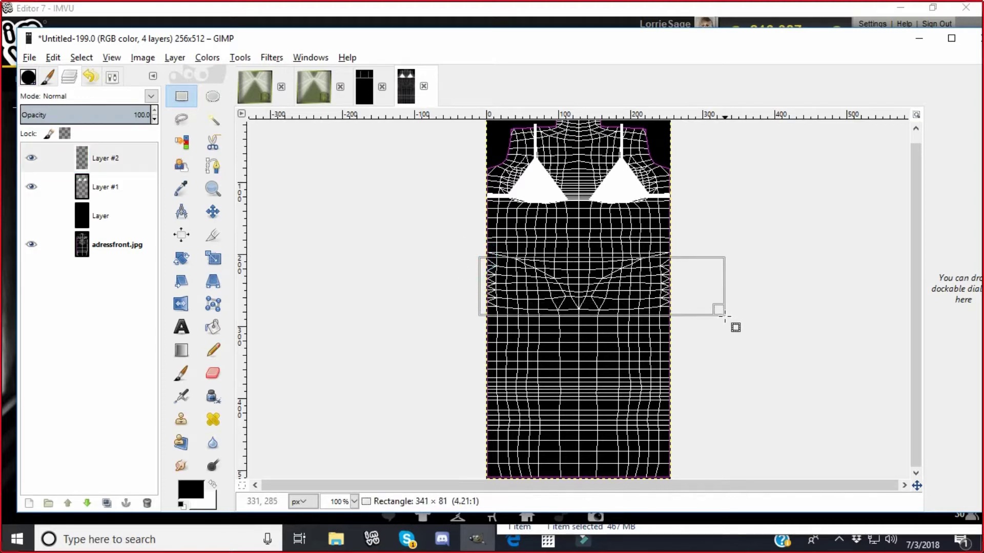
click(47, 55)
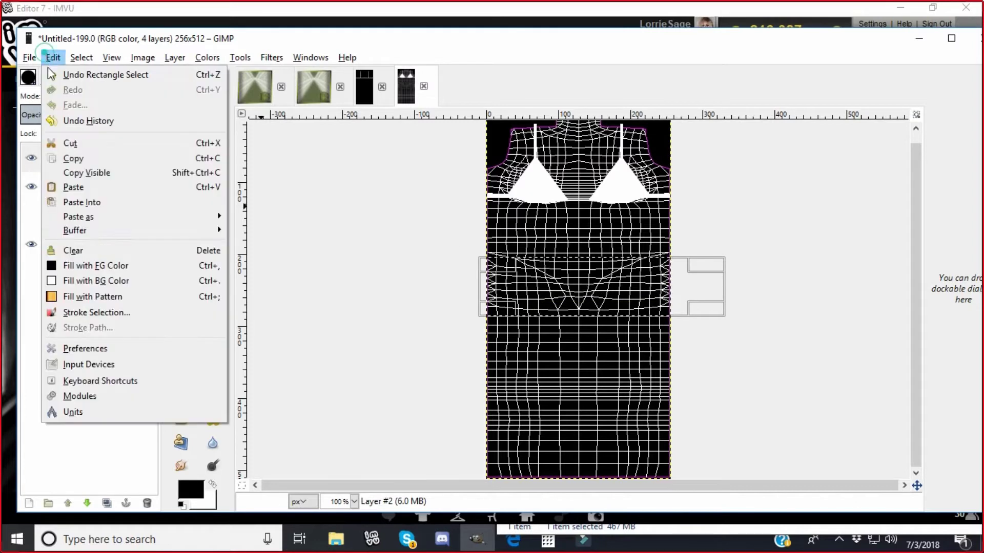
click(72, 281)
drag(297, 222, 333, 238)
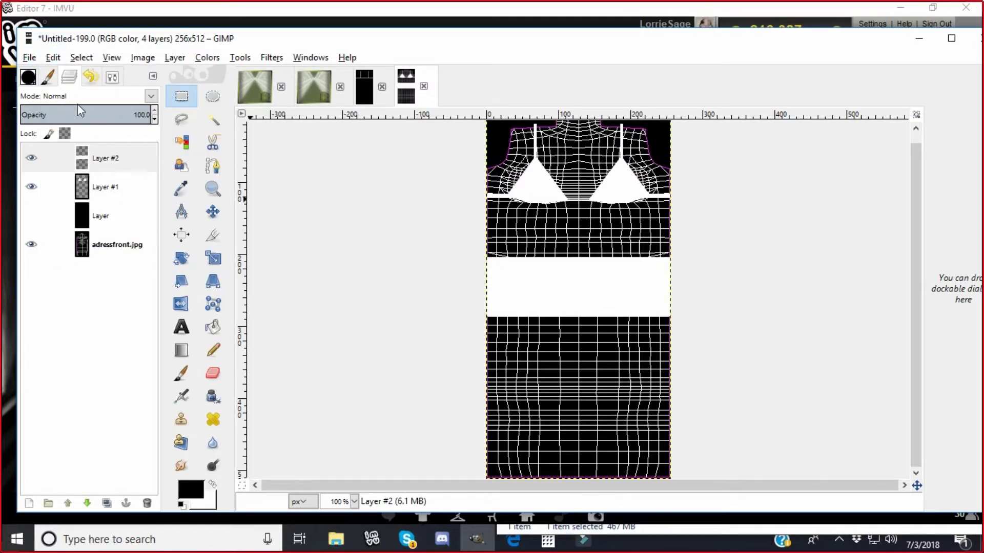
Show the black layer again and export the image as adressfront.png in the beckie folder, replacing the existing file
click(32, 220)
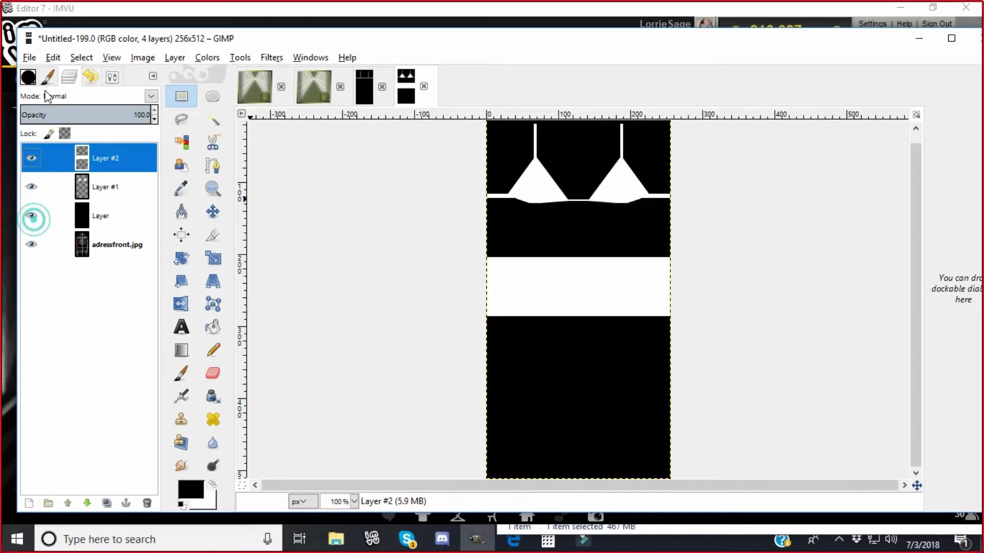
click(30, 59)
click(44, 248)
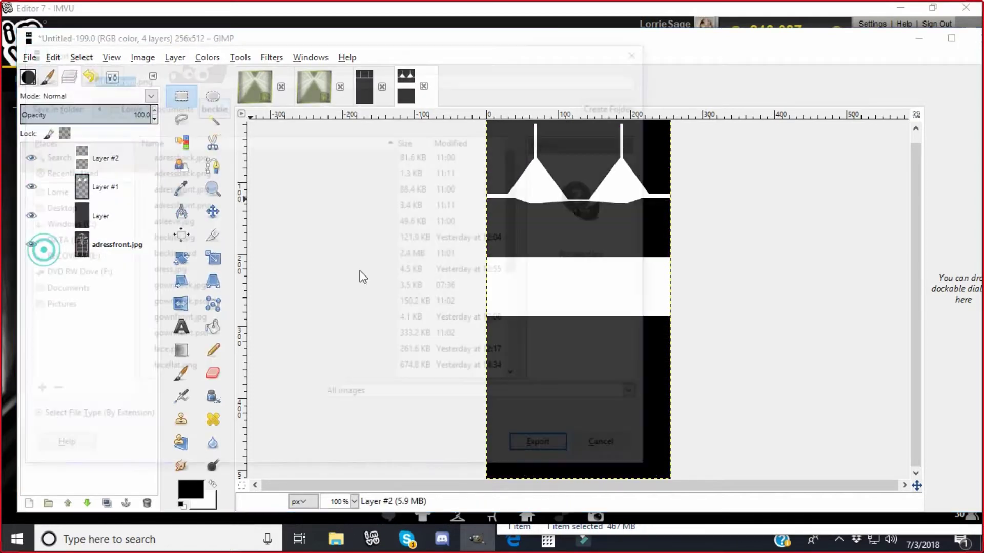
click(545, 451)
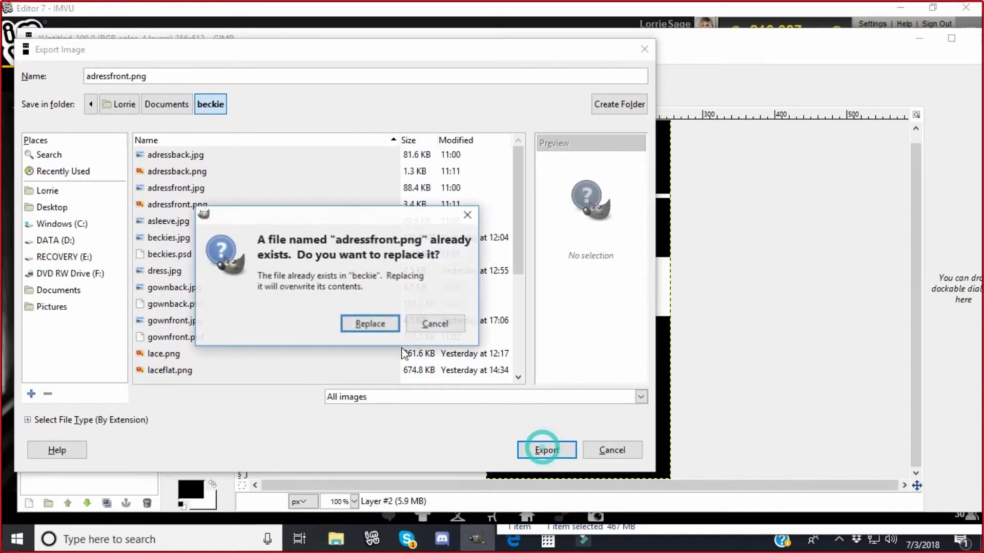
click(372, 325)
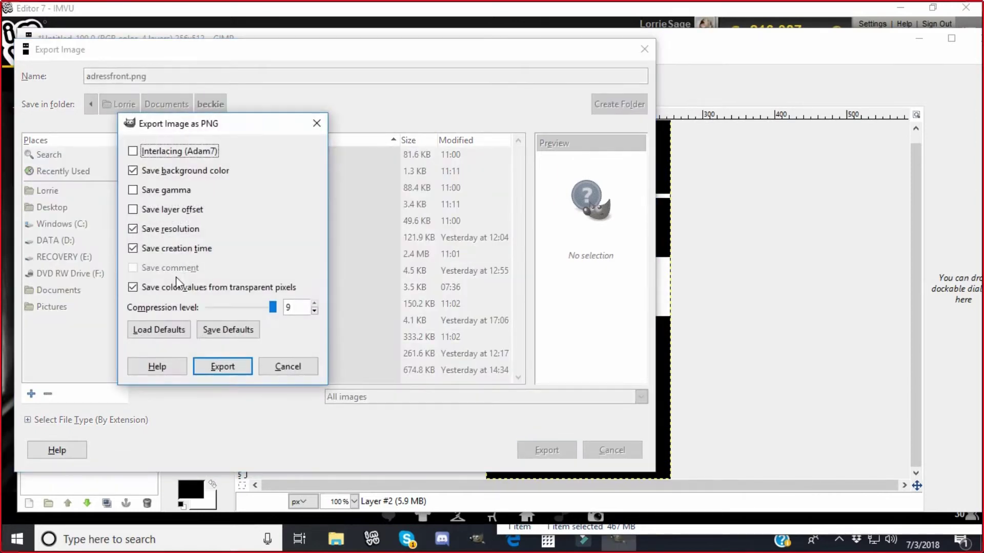
click(222, 368)
Switch to IMVU and reload the updated adressfront PNG as the opacity map of the front dress, material 05
click(371, 539)
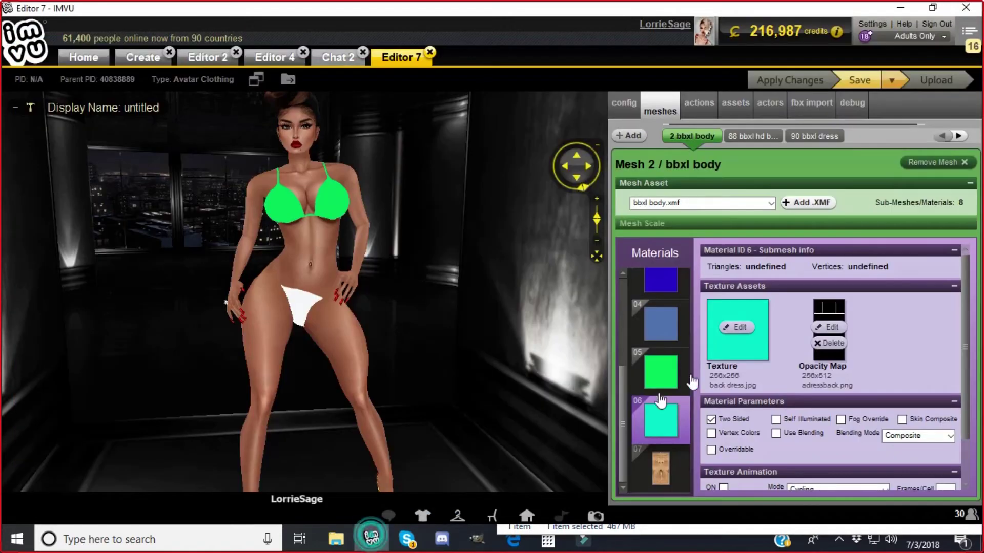
drag(619, 390, 623, 287)
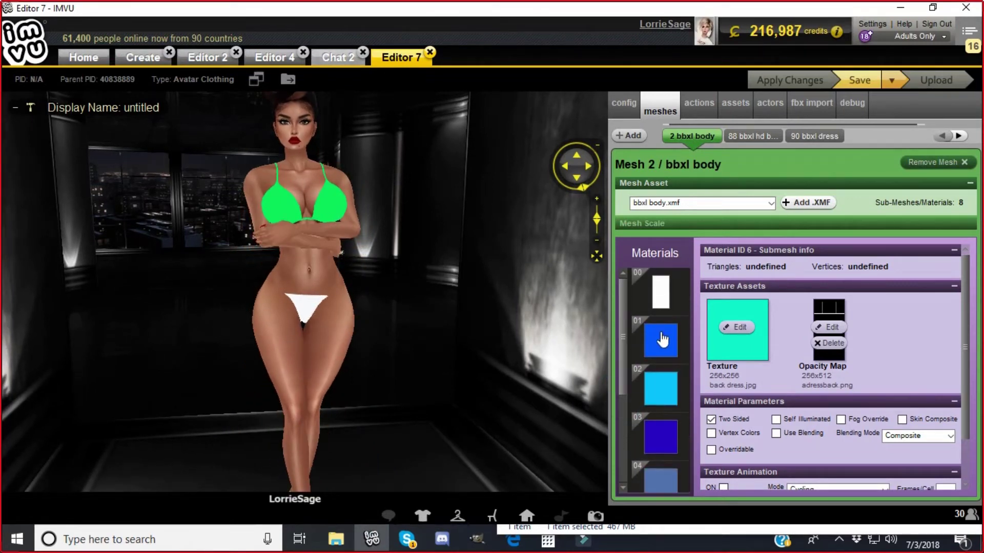
drag(621, 332, 623, 407)
click(660, 390)
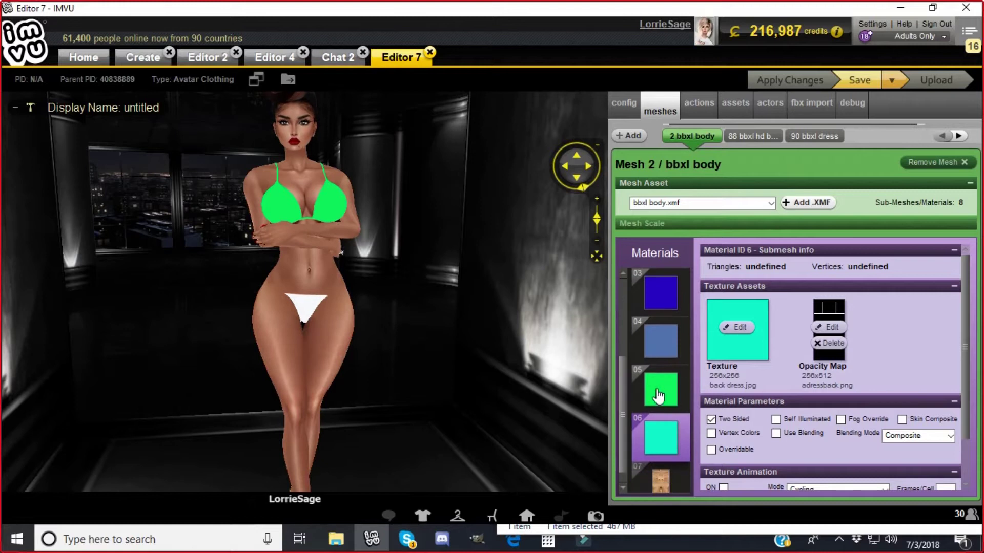
click(830, 327)
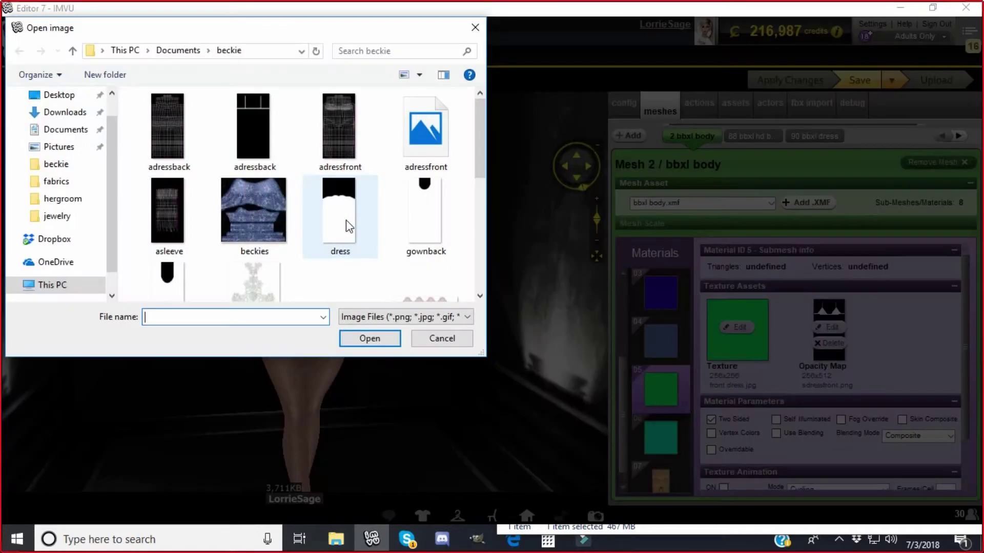
click(423, 137)
click(371, 339)
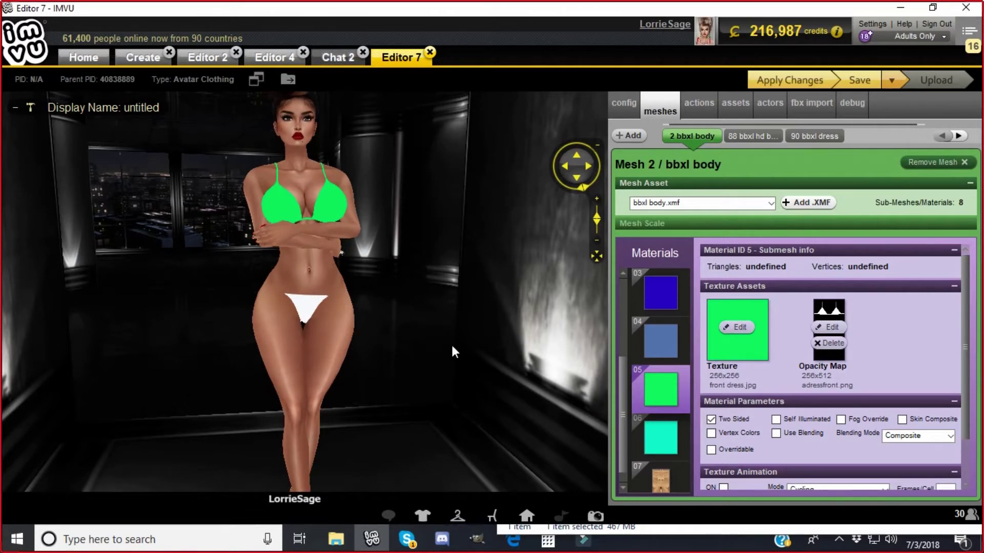
Use the updated black-and-white adressfront image as the texture of material 05
click(738, 330)
click(424, 128)
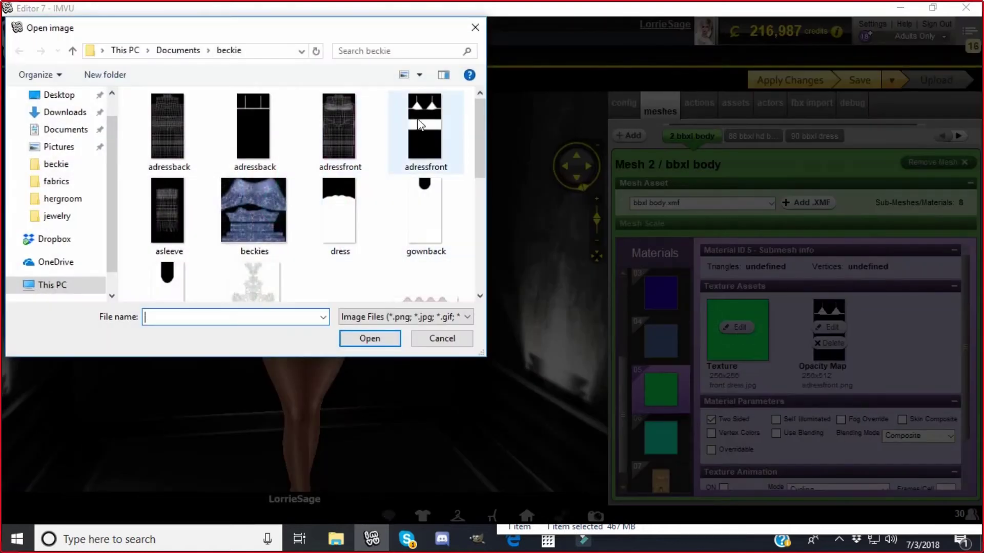
click(370, 339)
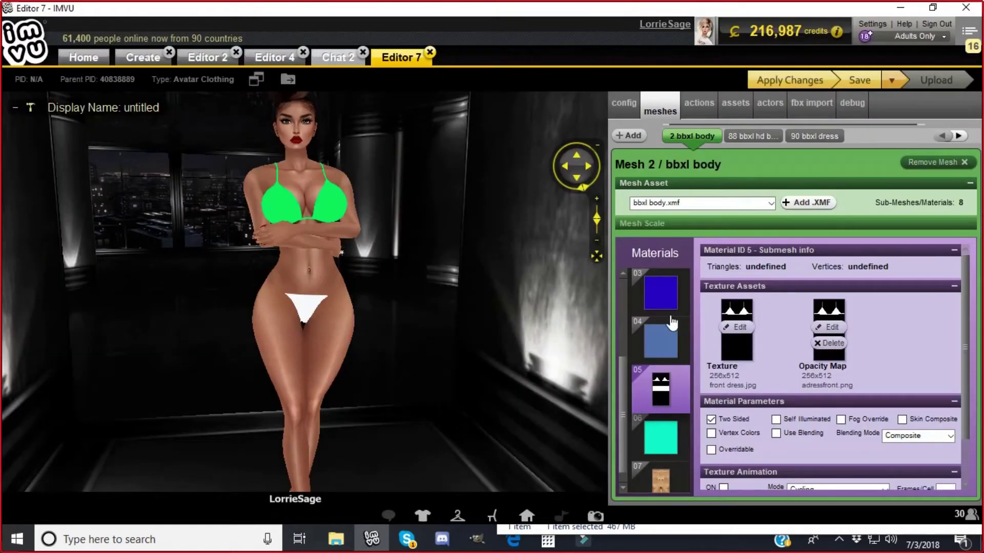
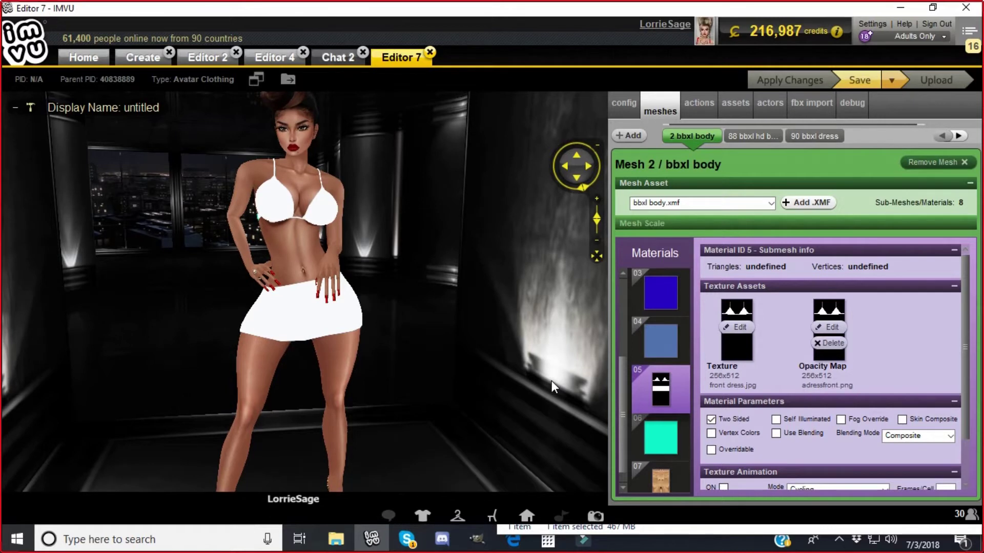
Examine the bikini top and white skirt on the avatar from the sides and front, comparing them with the adressfront image in GIMP
drag(519, 333, 242, 339)
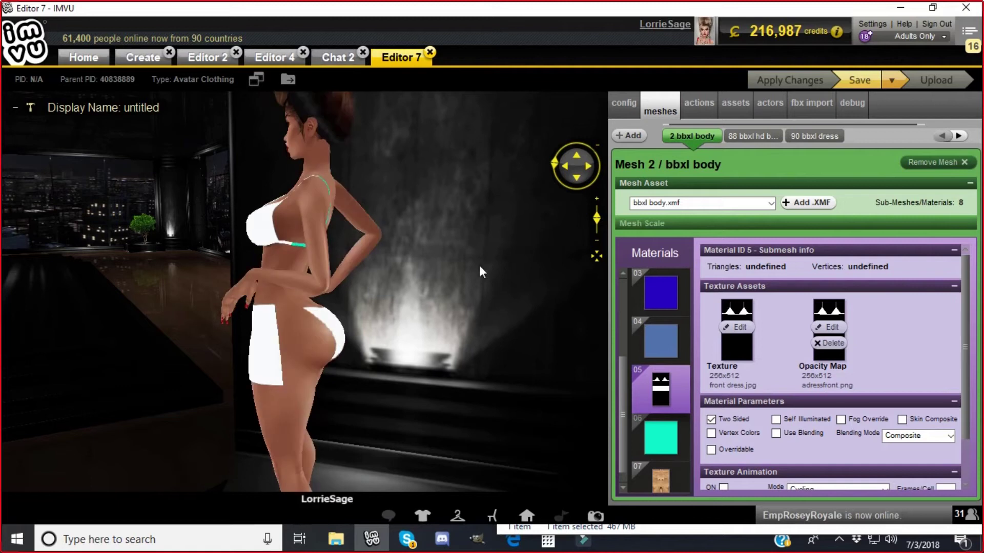
drag(583, 179, 192, 330)
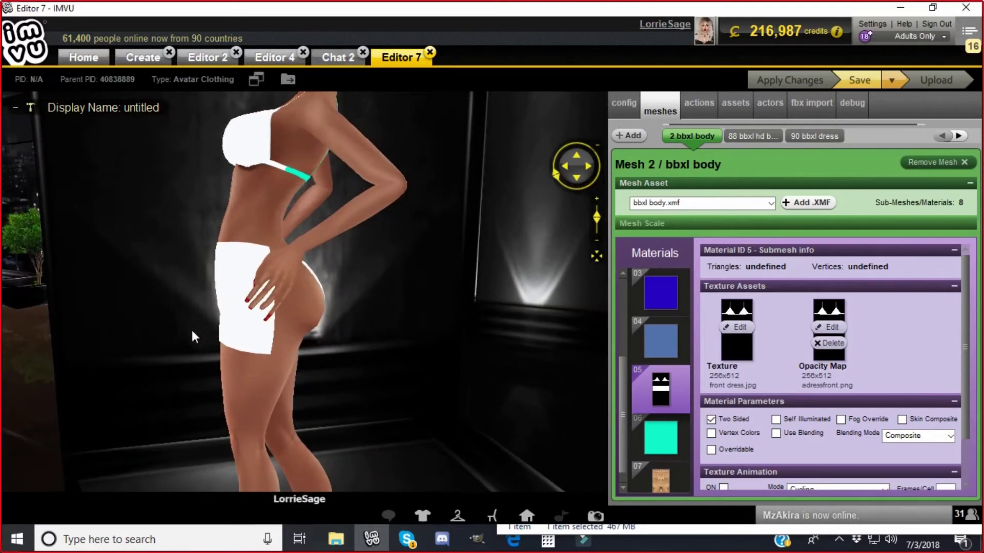
mouse_move(515, 548)
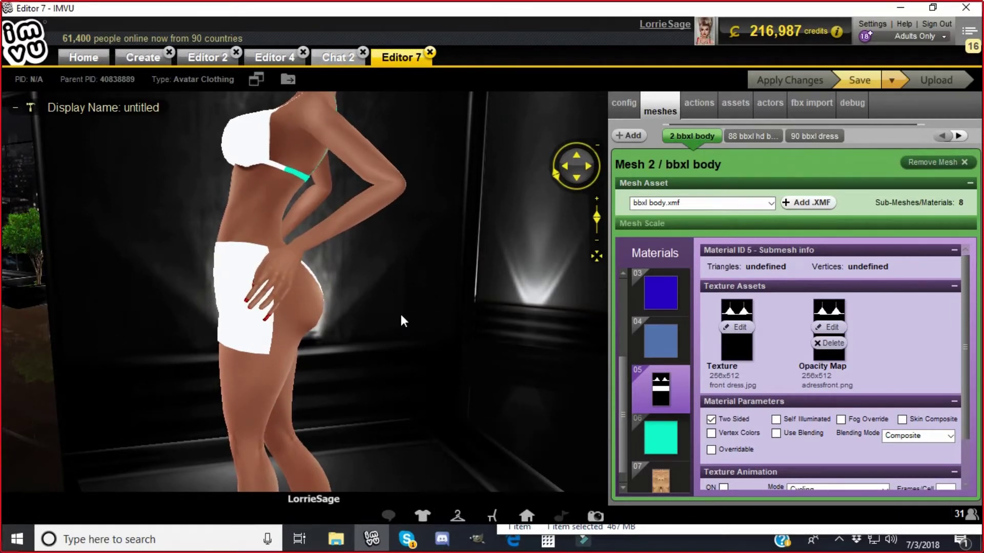
click(476, 539)
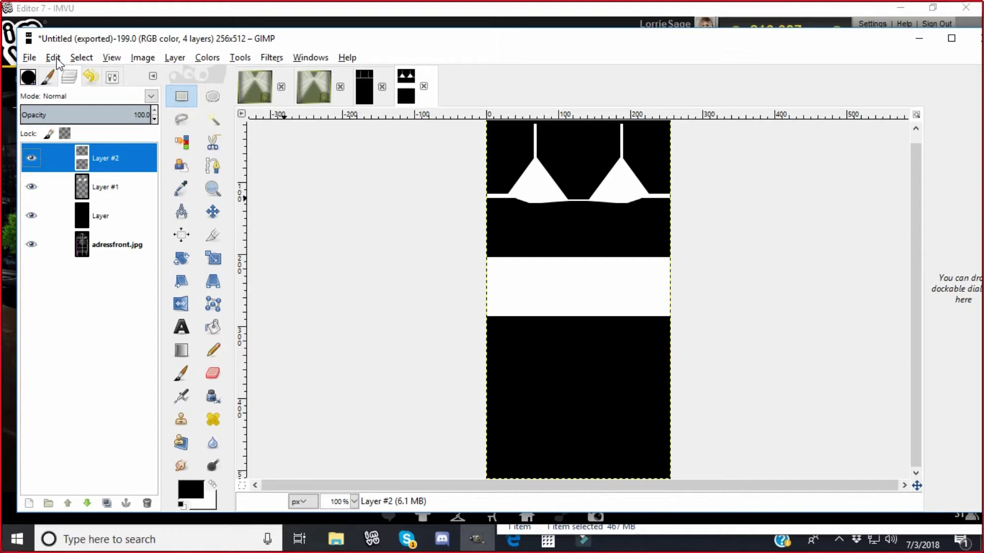
click(373, 546)
mouse_move(186, 319)
mouse_down()
mouse_move(138, 299)
mouse_move(181, 313)
mouse_up()
scroll(181, 313, up, 2)
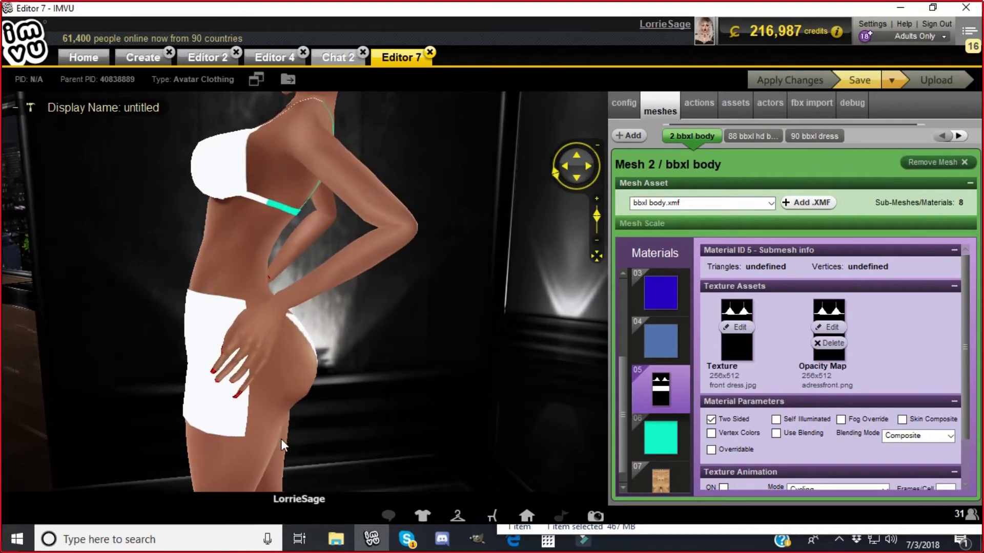
drag(317, 422, 351, 400)
drag(137, 361, 229, 364)
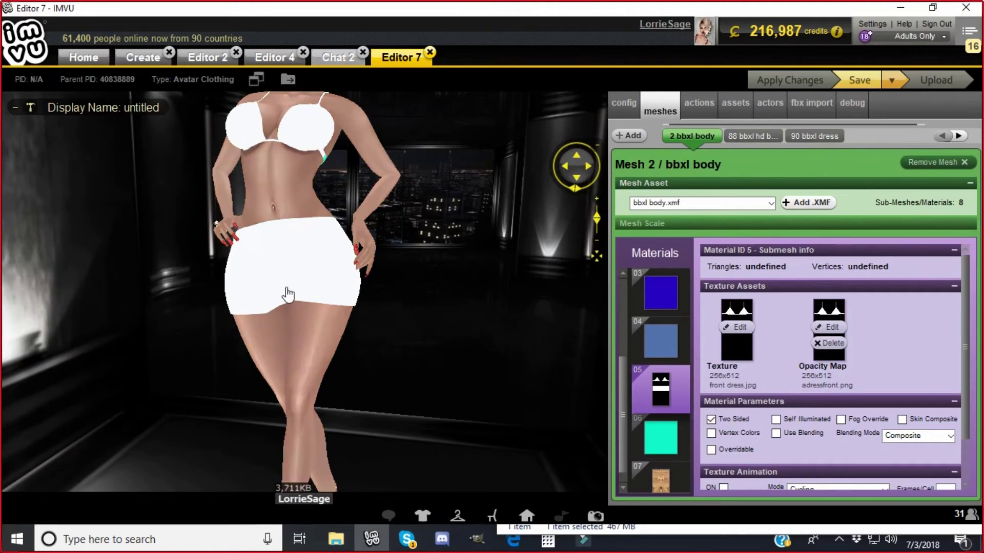
drag(299, 276, 281, 264)
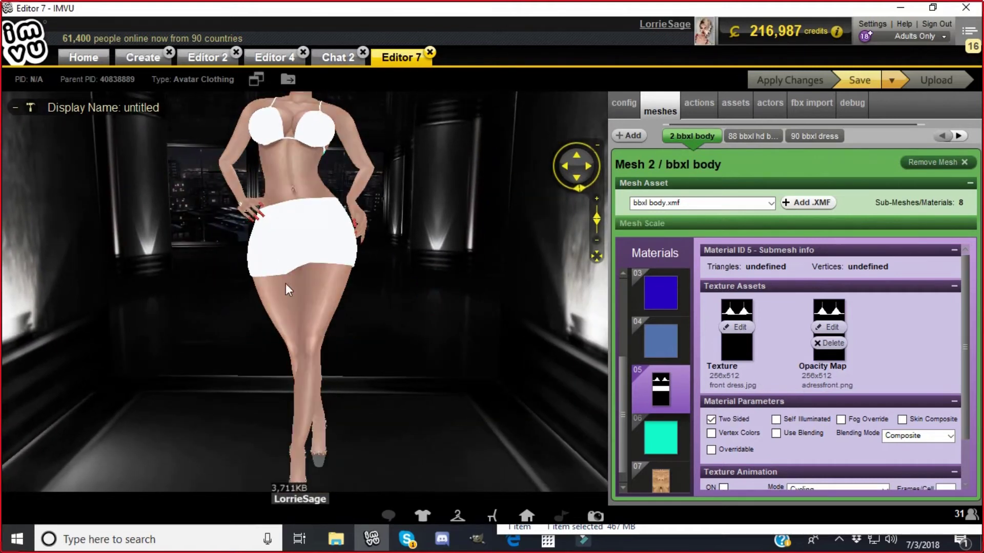
click(477, 540)
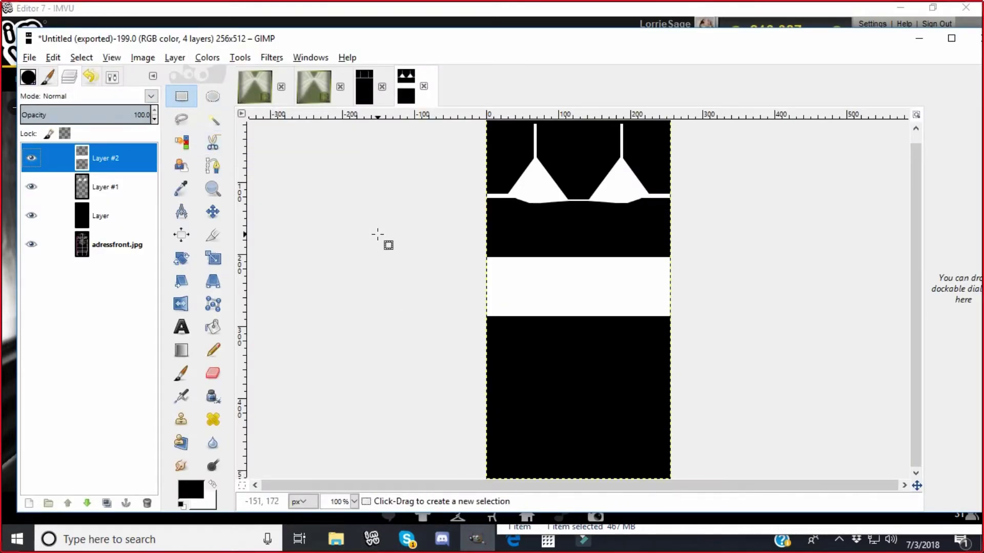
click(371, 539)
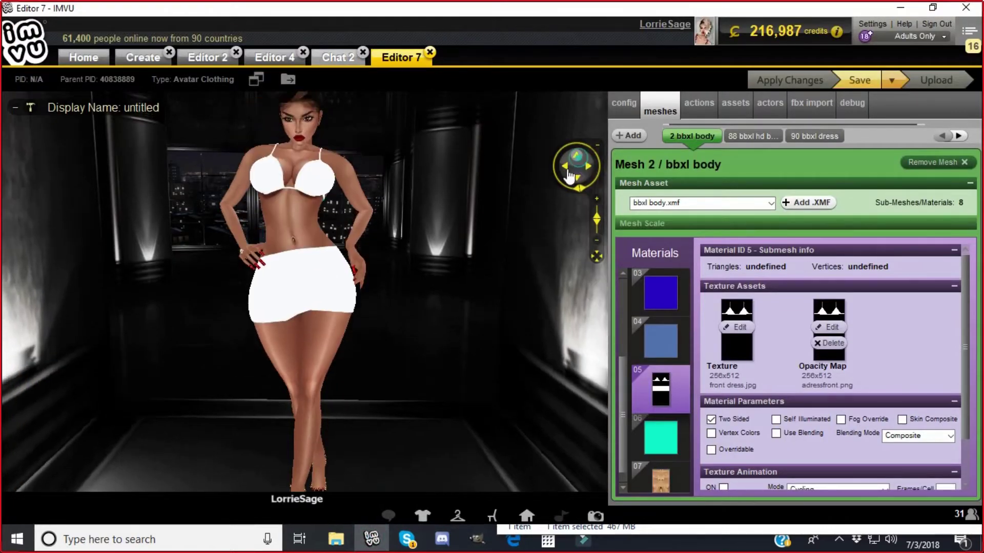
scroll(490, 230, up, 5)
drag(490, 227, 367, 395)
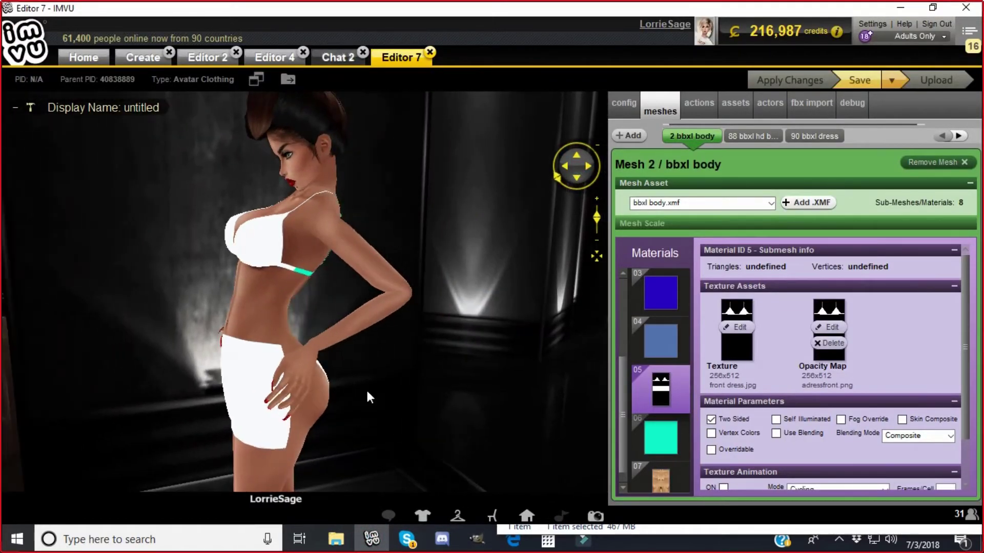
click(477, 539)
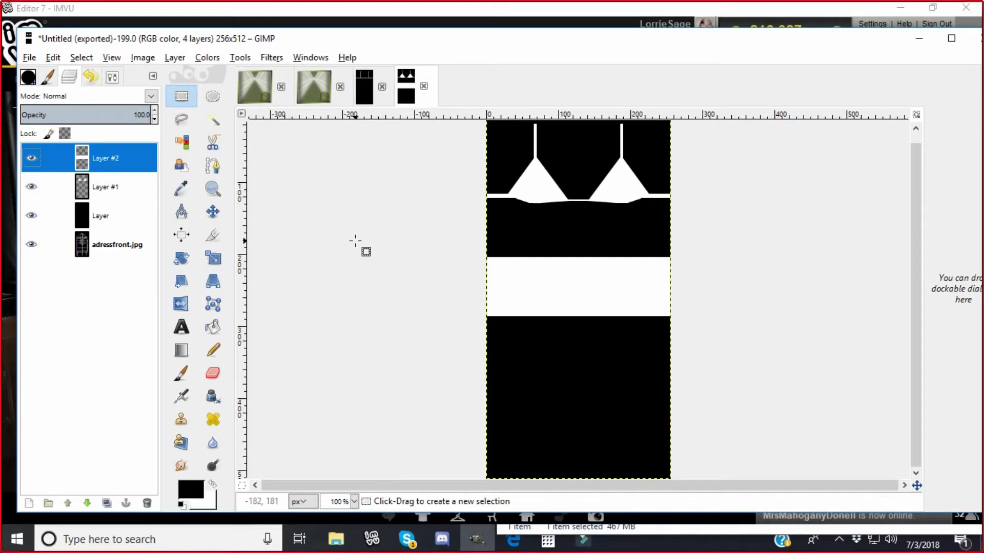
click(371, 538)
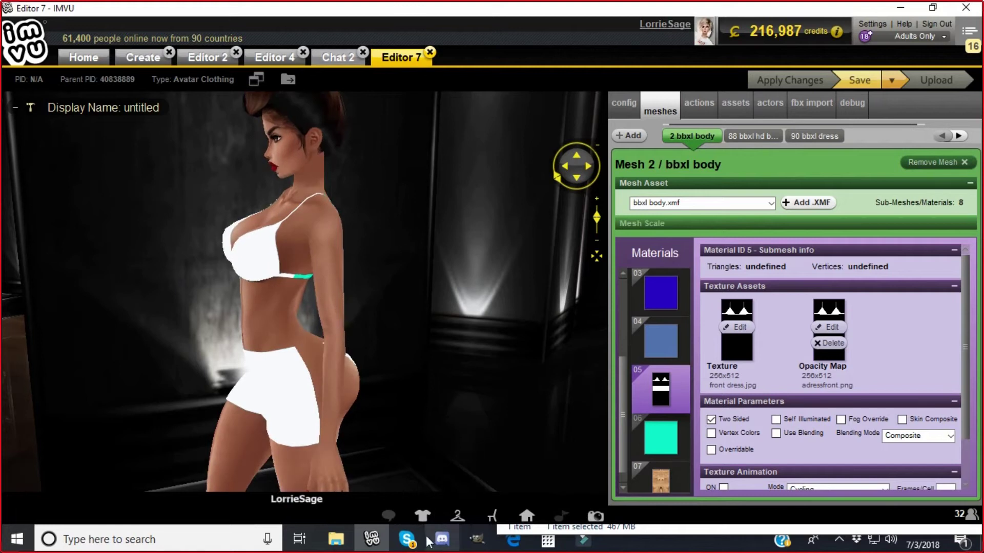
Switch to GIMP and copy the white skirt band from Layer #2 of the adressfront image
click(476, 539)
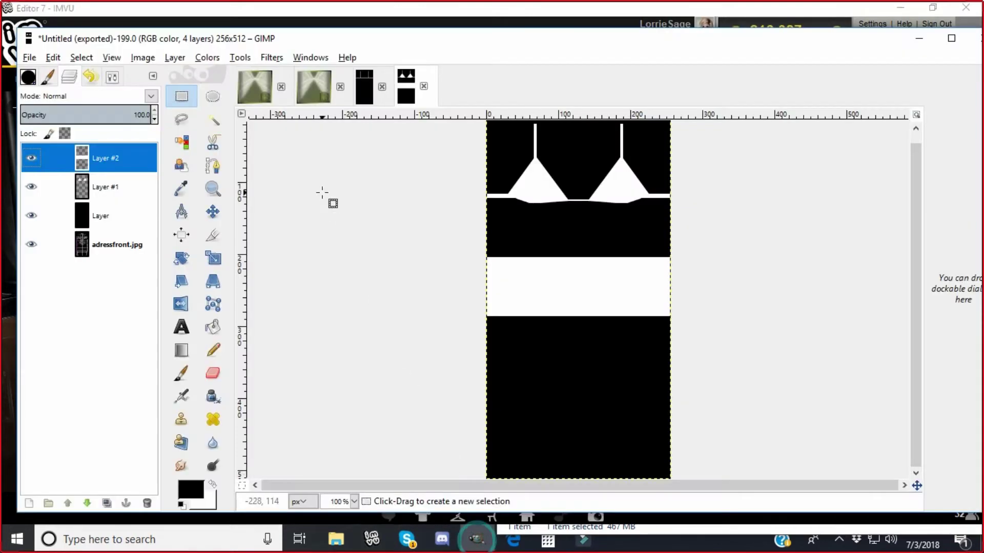
click(53, 58)
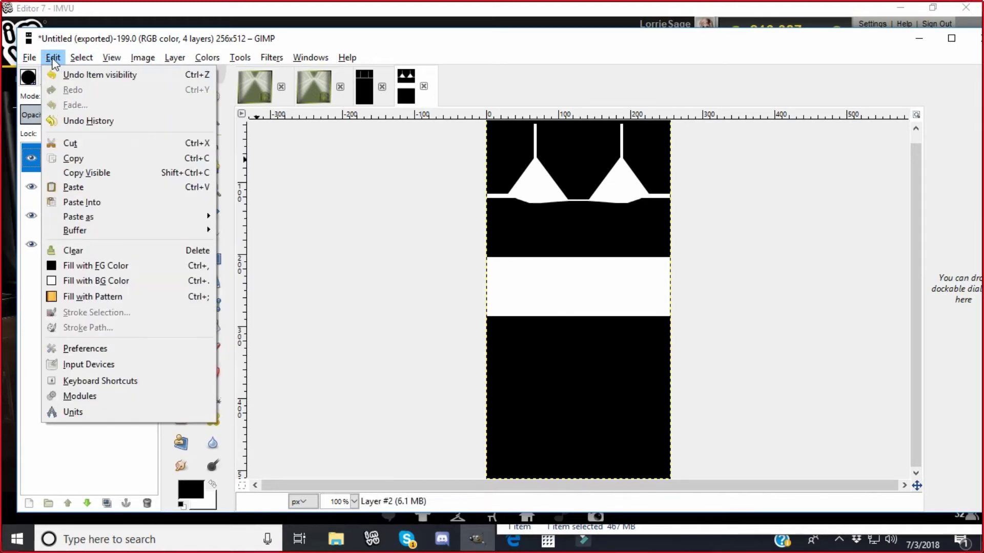
click(73, 159)
Add a new layer to the adressback image, paste the copied white band and anchor it on that layer
click(366, 85)
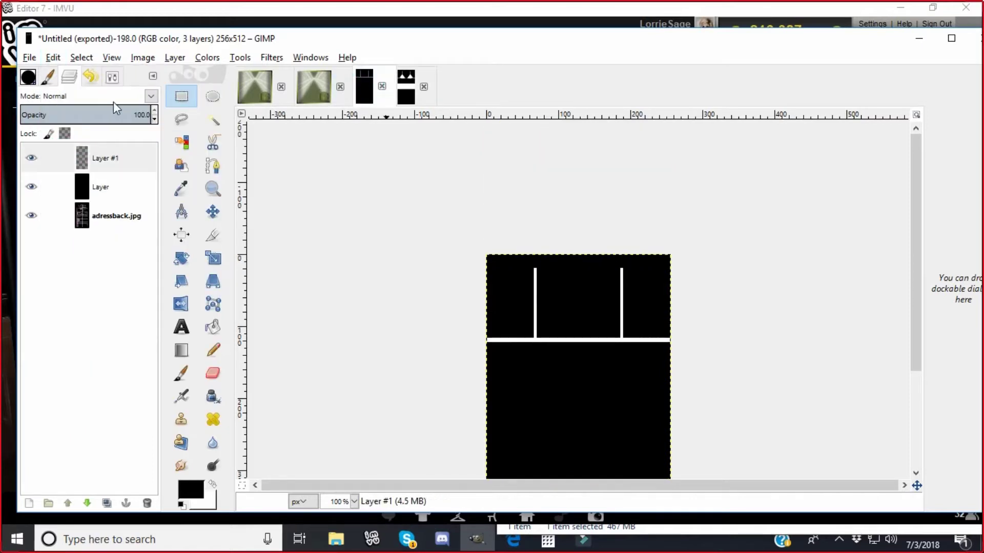
click(170, 63)
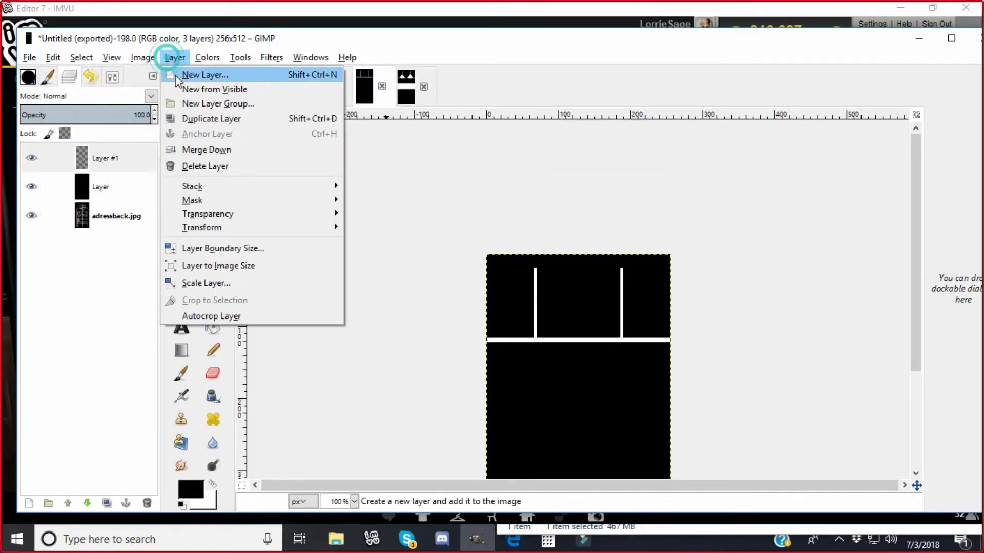
click(175, 74)
click(134, 254)
click(52, 58)
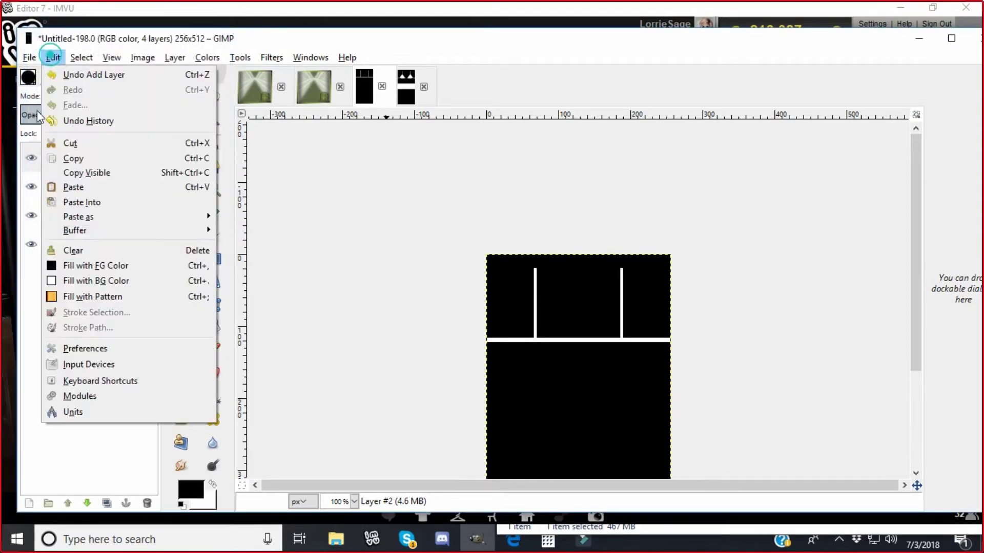
click(70, 188)
click(277, 212)
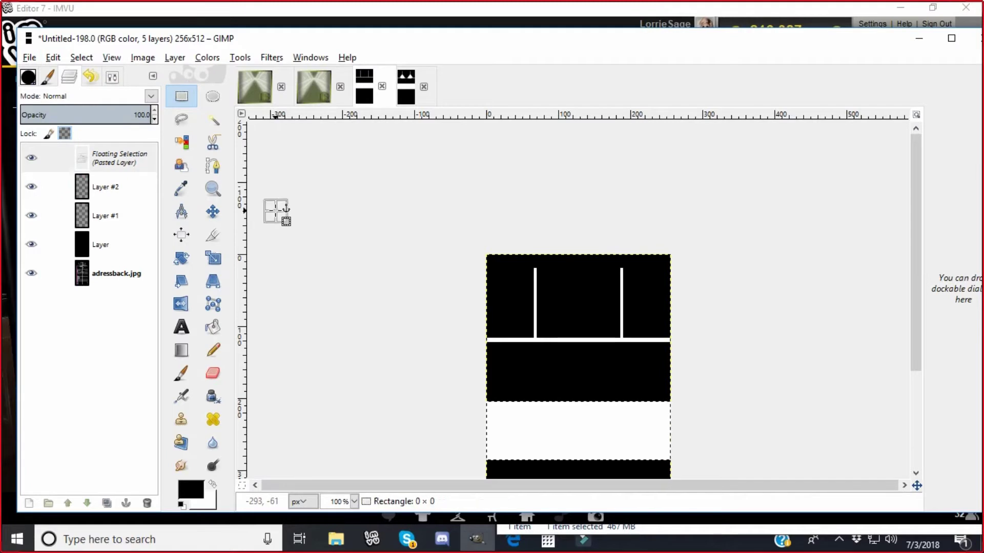
Export the image as adressback.png in the beckie folder, replacing the existing file
scroll(317, 207, down, 5)
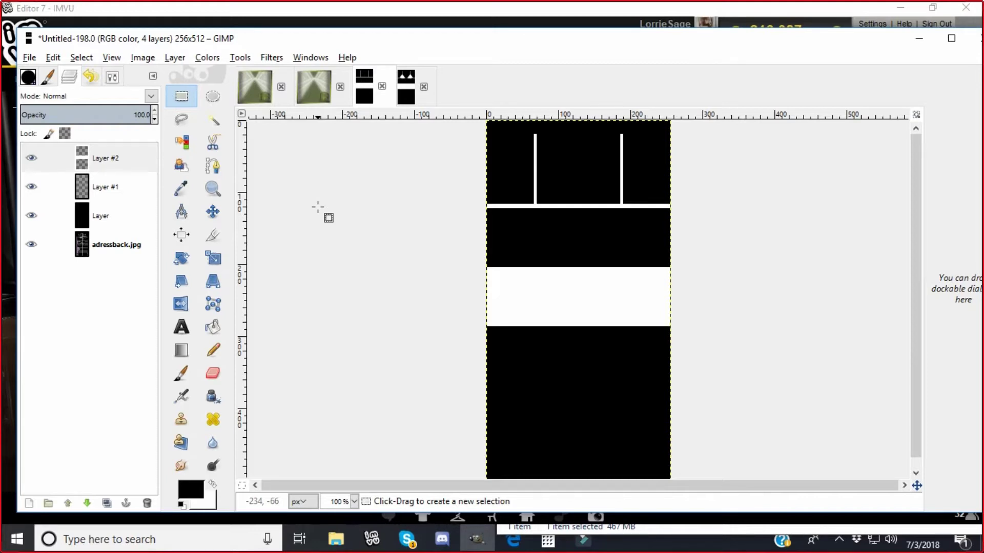
click(30, 56)
click(45, 251)
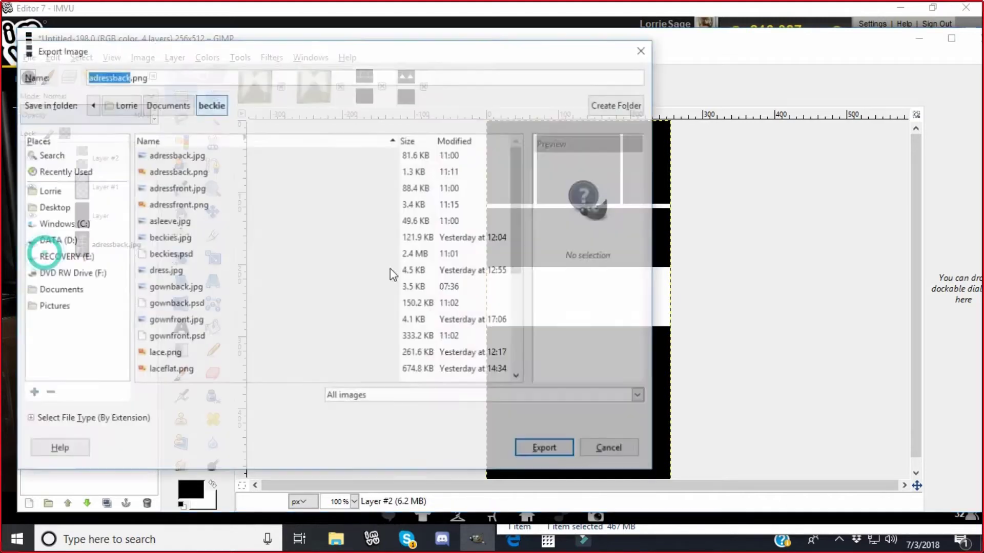
click(545, 449)
click(377, 324)
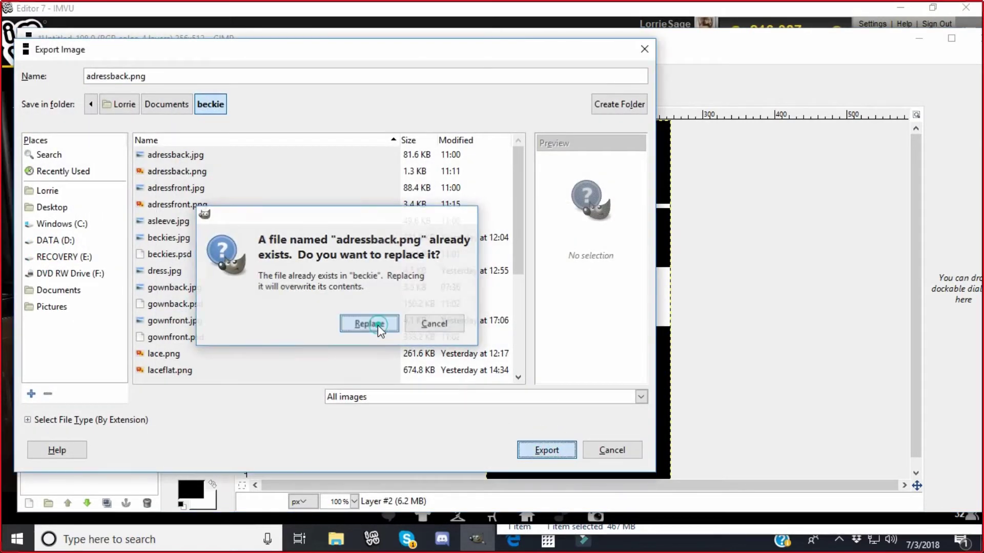
click(184, 329)
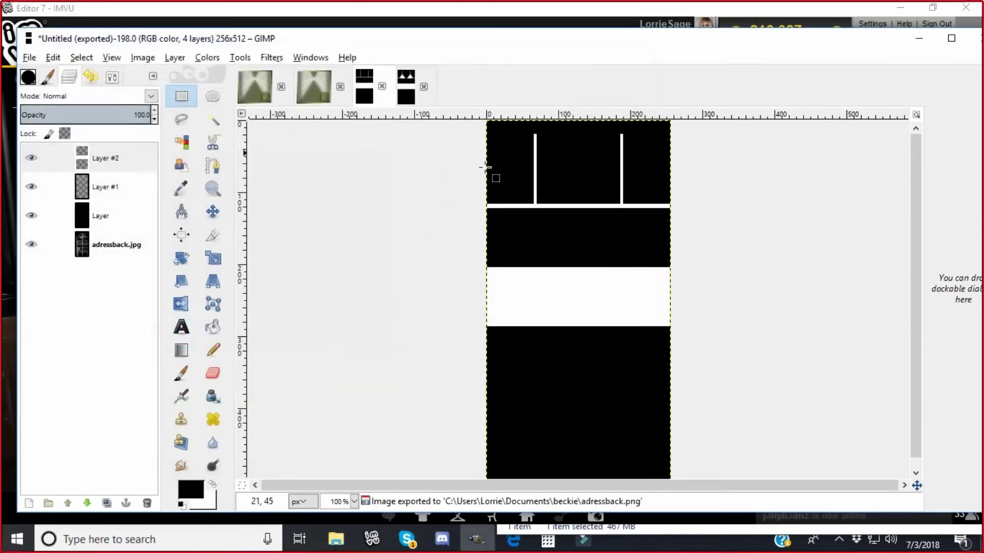
Switch to IMVU, load the updated black-and-white adressback image as opacity map and texture of material 06, and apply the changes
click(372, 538)
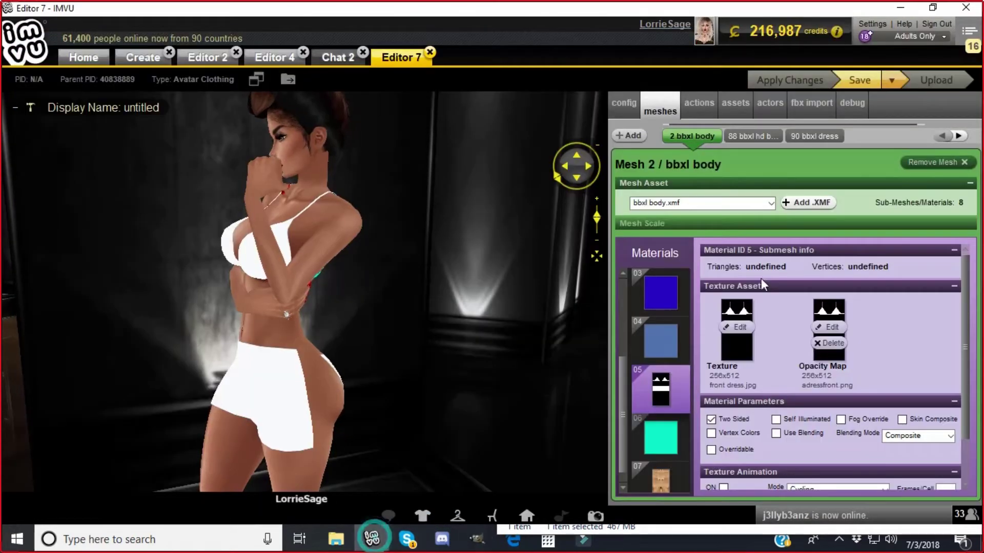
click(660, 441)
click(738, 327)
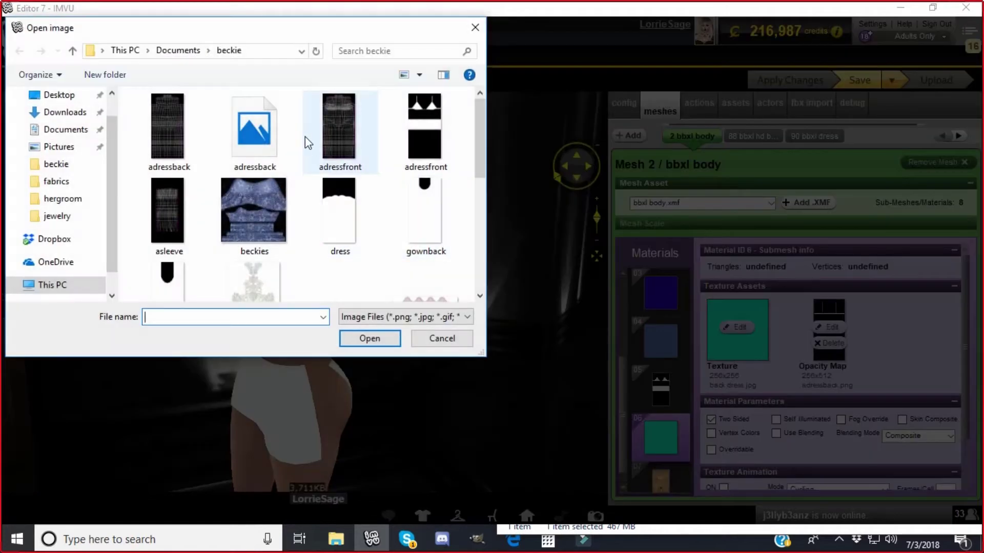
click(254, 128)
click(363, 341)
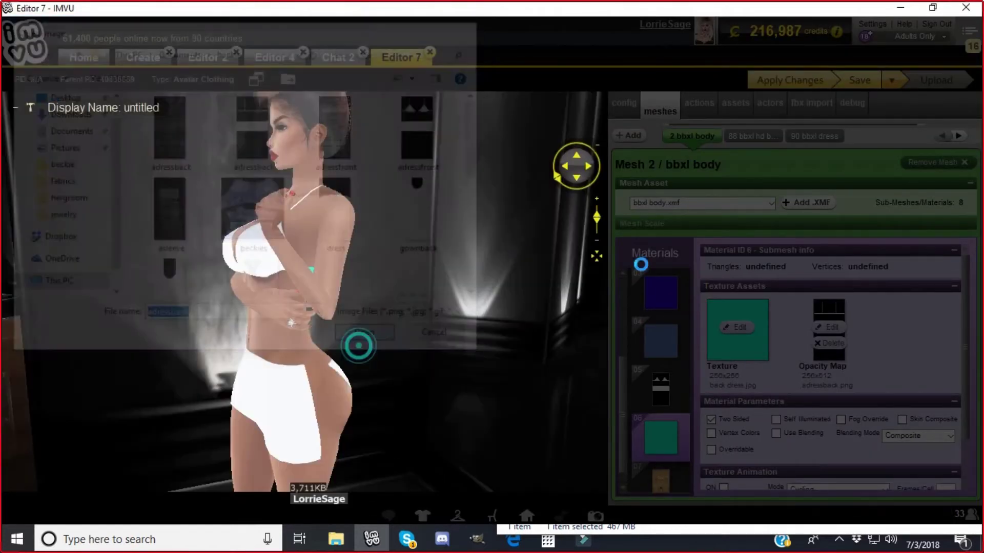
click(742, 325)
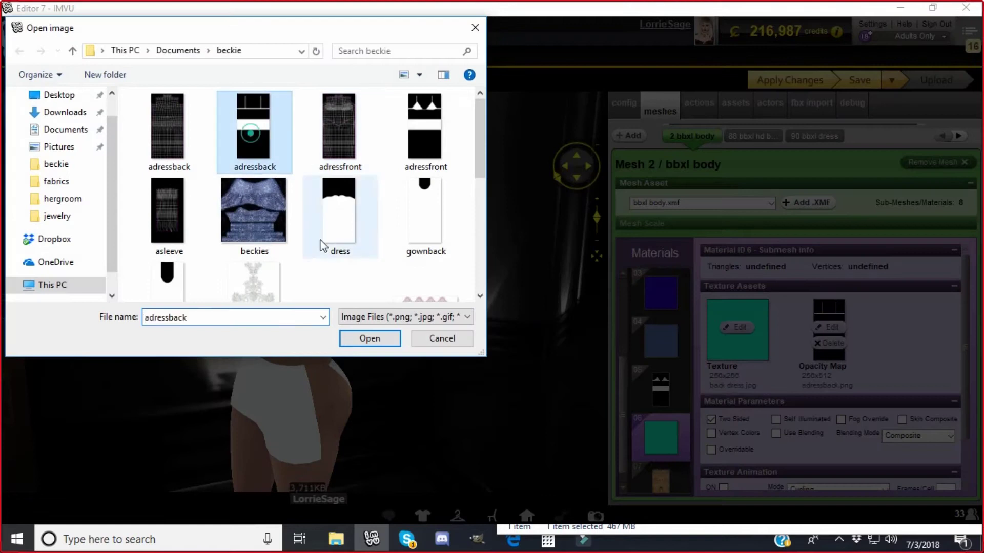
click(370, 338)
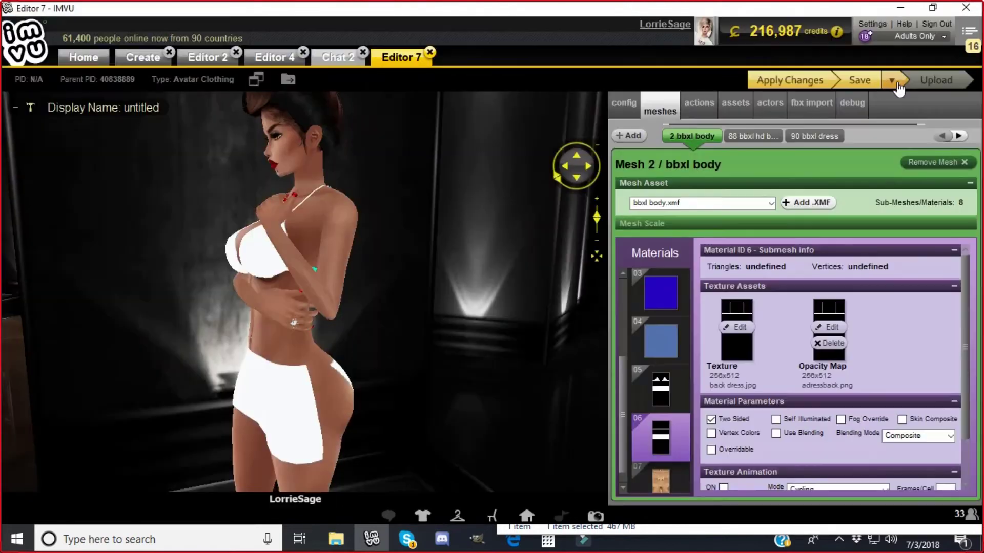
click(802, 82)
Examine the finished bikini top and skirt on the avatar from the front
drag(366, 266, 552, 274)
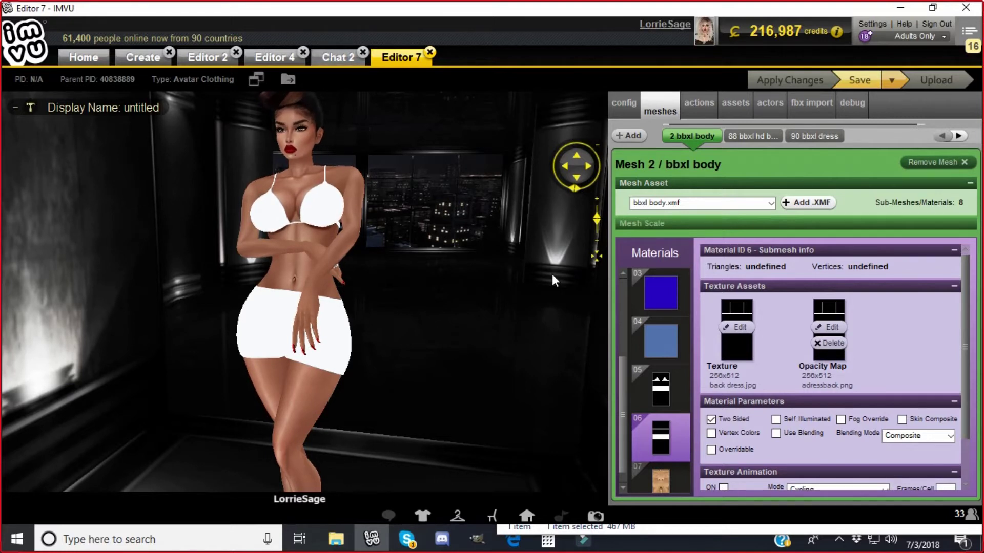
drag(545, 299, 511, 301)
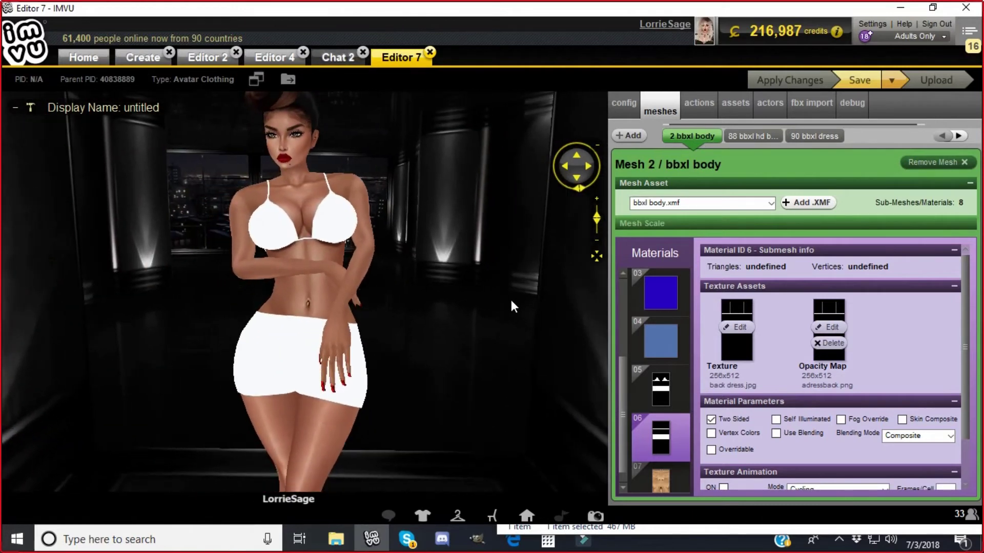
scroll(510, 301, down, 3)
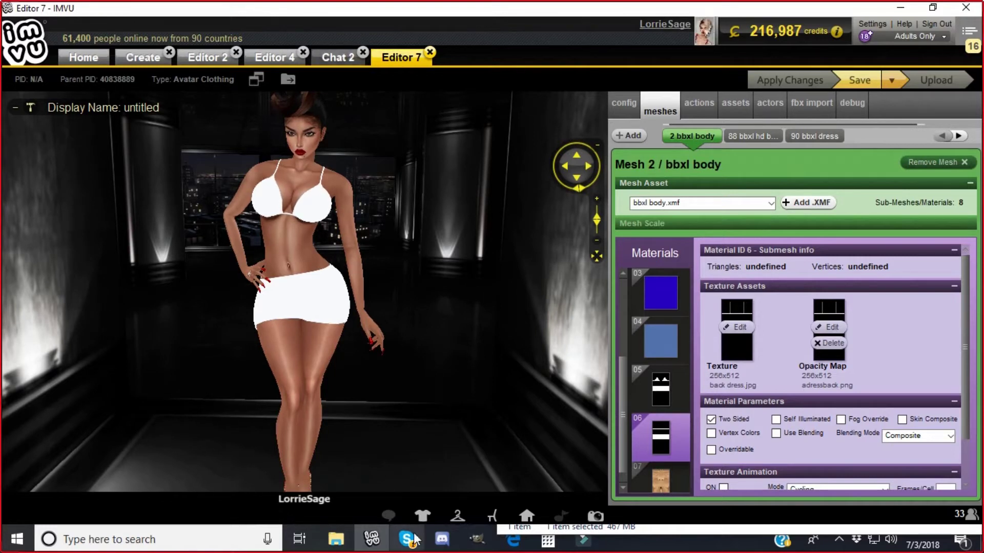
drag(415, 296, 432, 301)
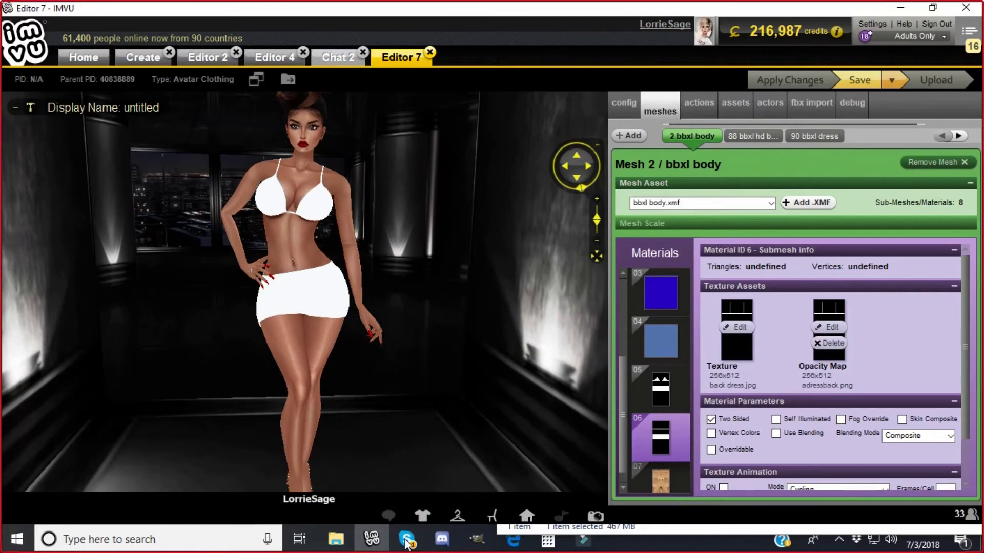
Close the calculator and switch to the Filmora video editor
click(583, 542)
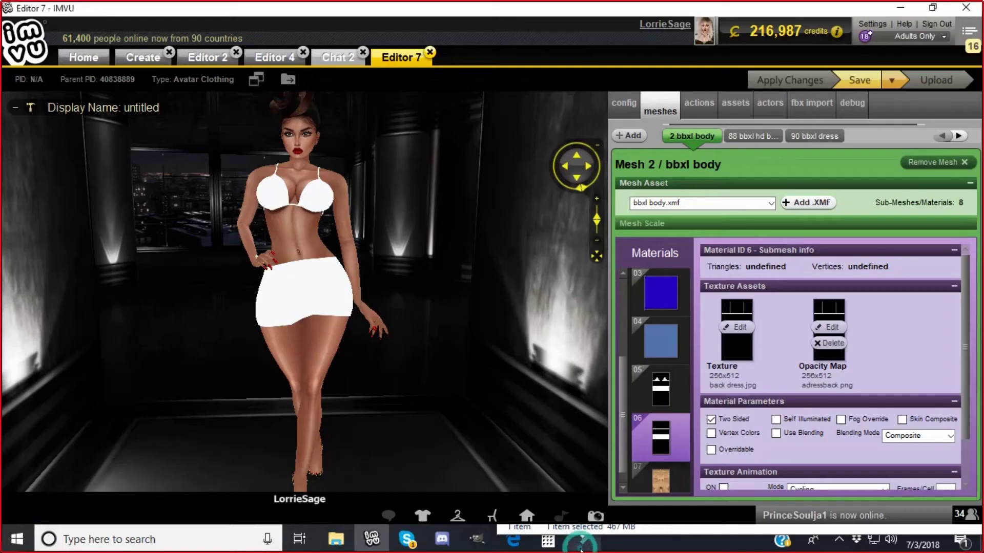
click(582, 542)
click(548, 541)
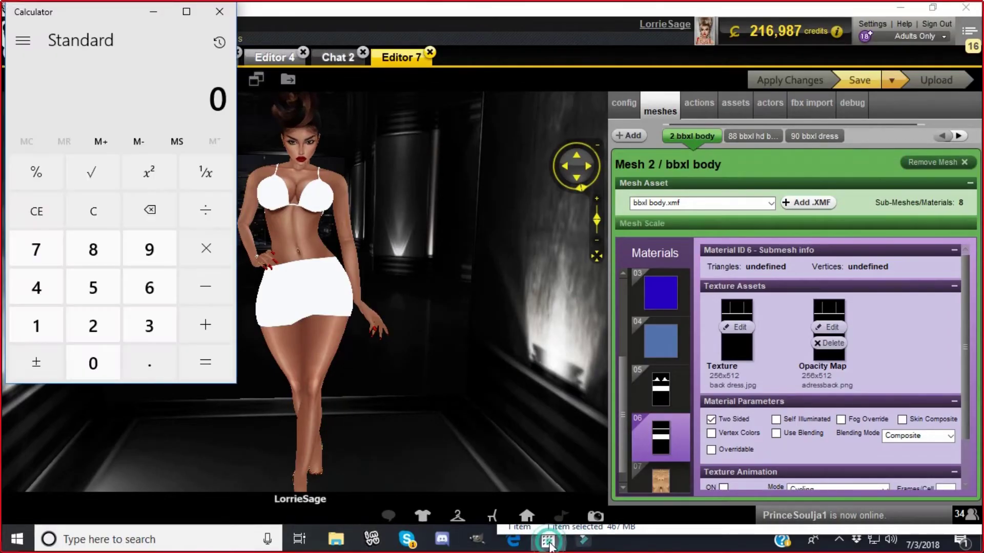
click(221, 20)
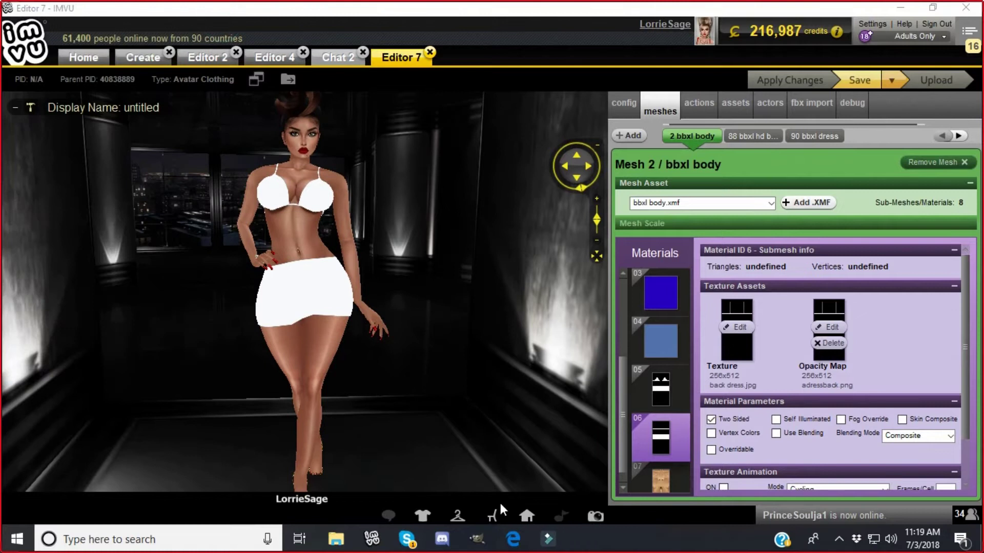
click(548, 542)
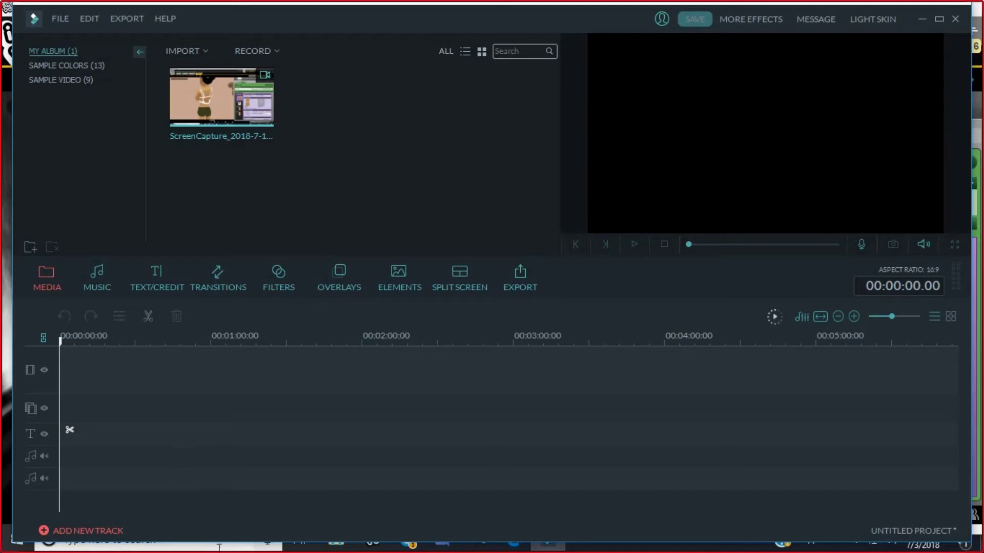
Switch back to IMVU and examine the bikini top and skirt on the avatar from the front, sides and back
click(154, 540)
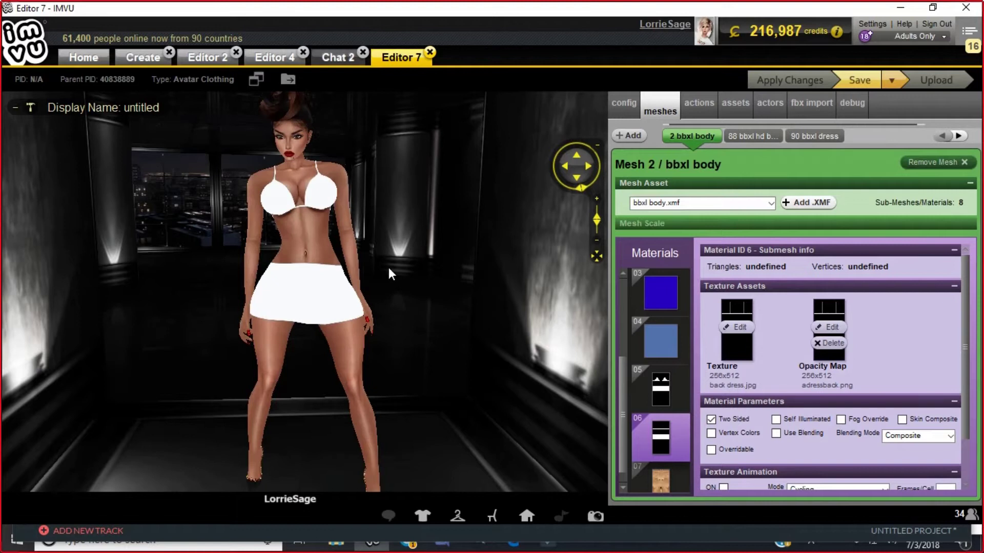
scroll(430, 263, up, 5)
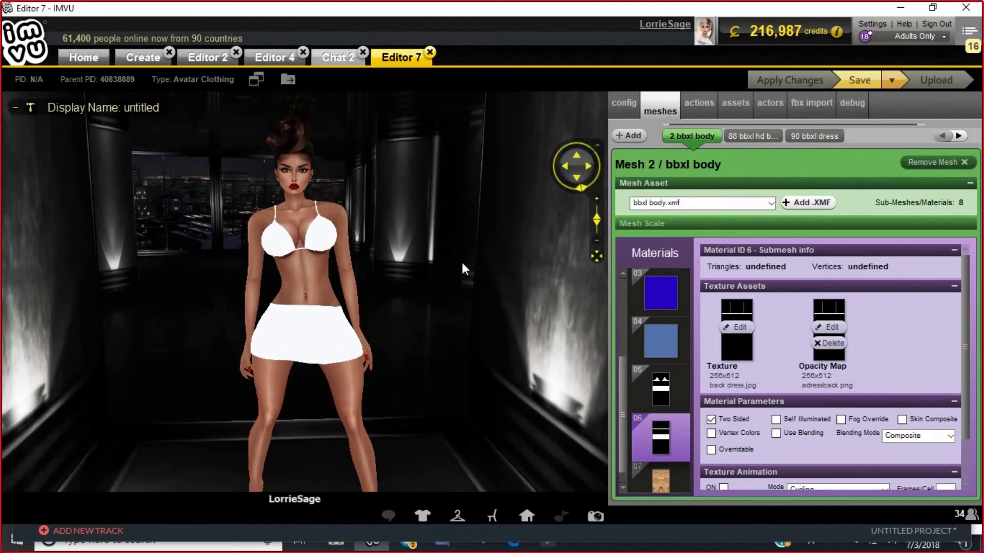
drag(444, 252, 287, 286)
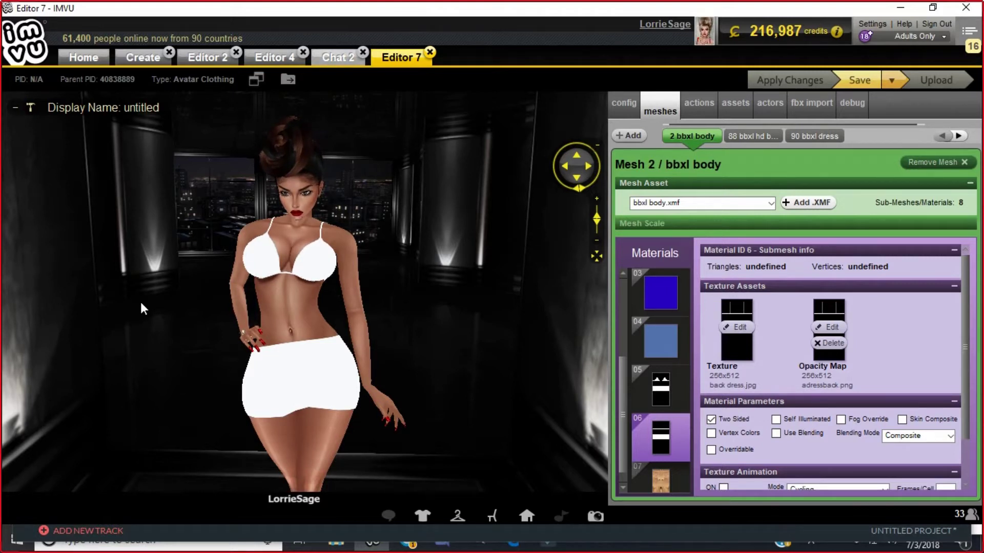
drag(138, 348, 161, 346)
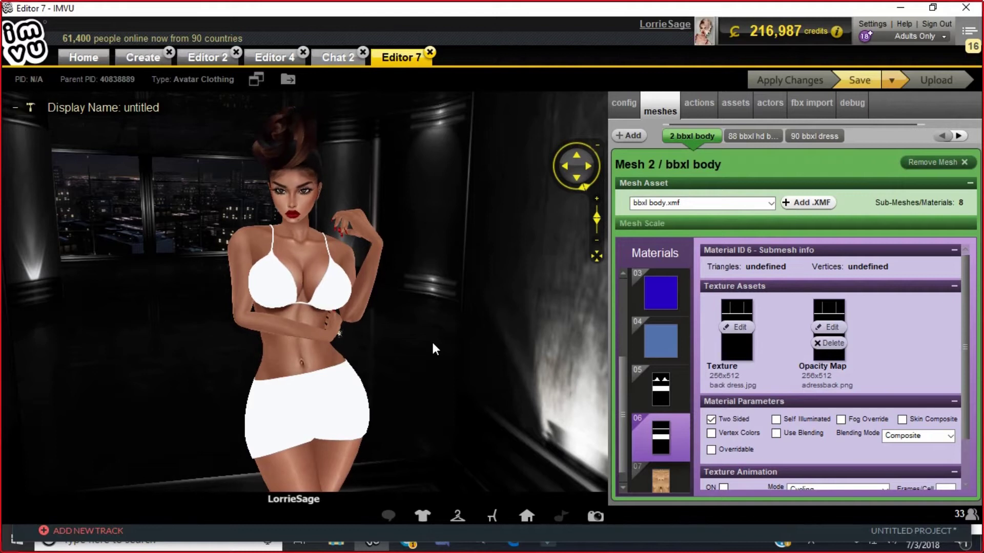
drag(428, 350, 414, 336)
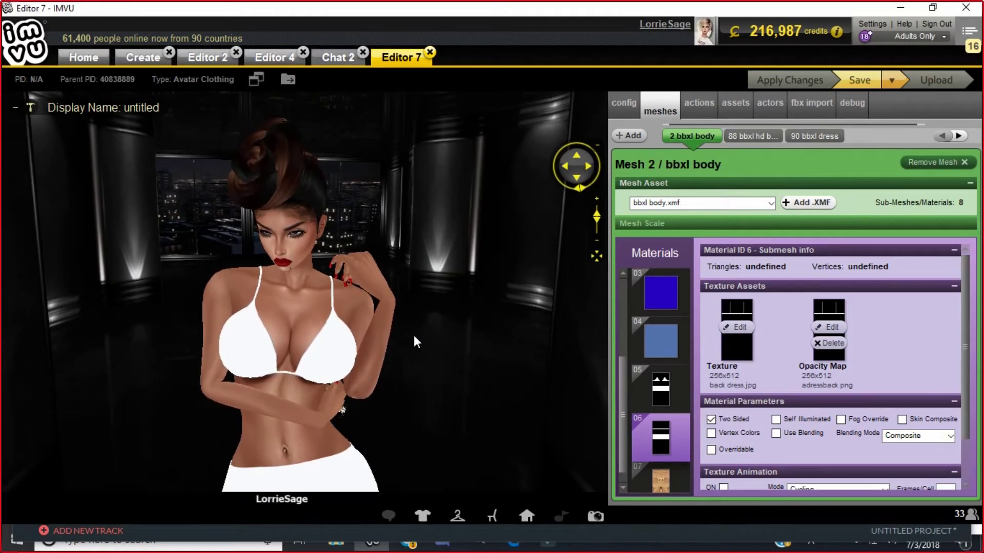
drag(428, 357, 170, 358)
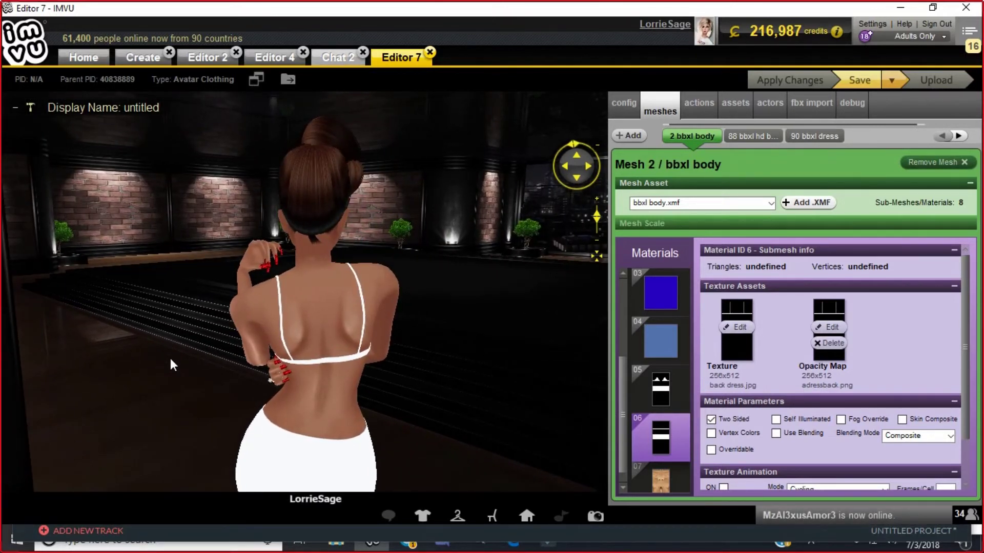
drag(170, 358, 171, 365)
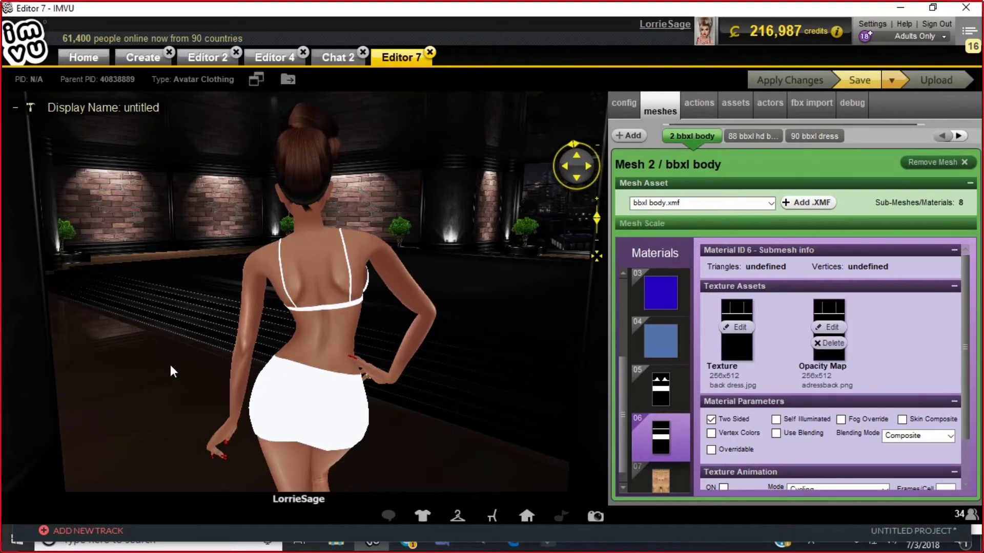
drag(170, 364, 177, 368)
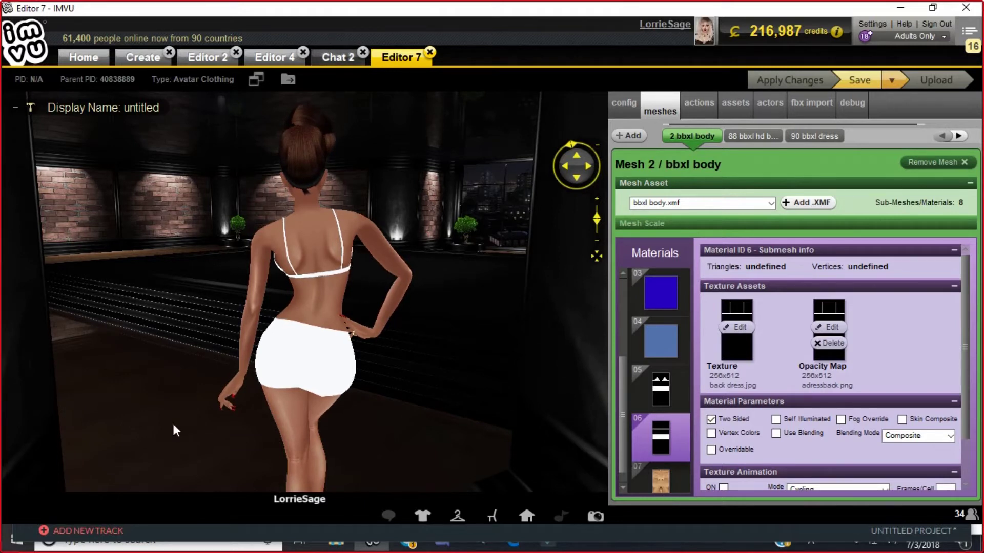
drag(138, 382, 397, 389)
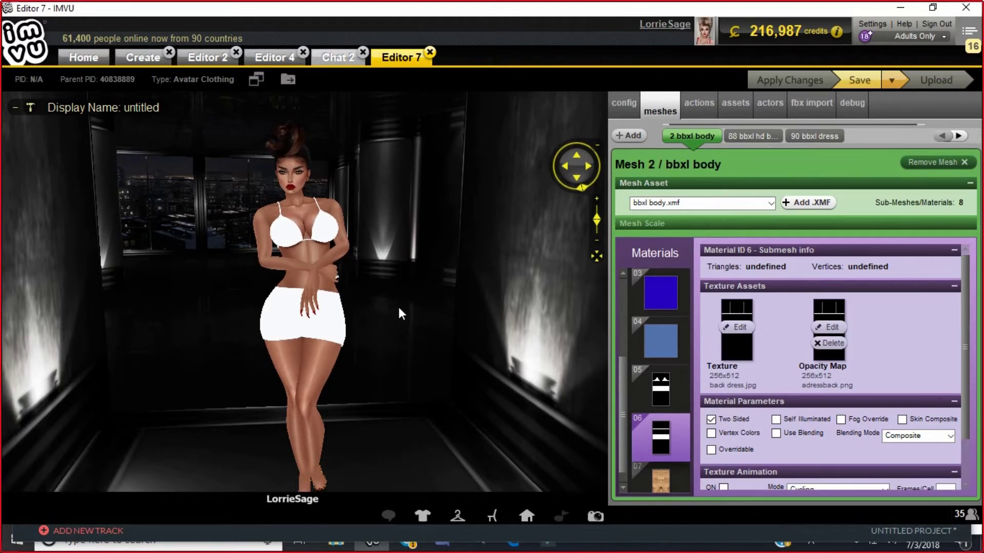
drag(394, 309, 383, 336)
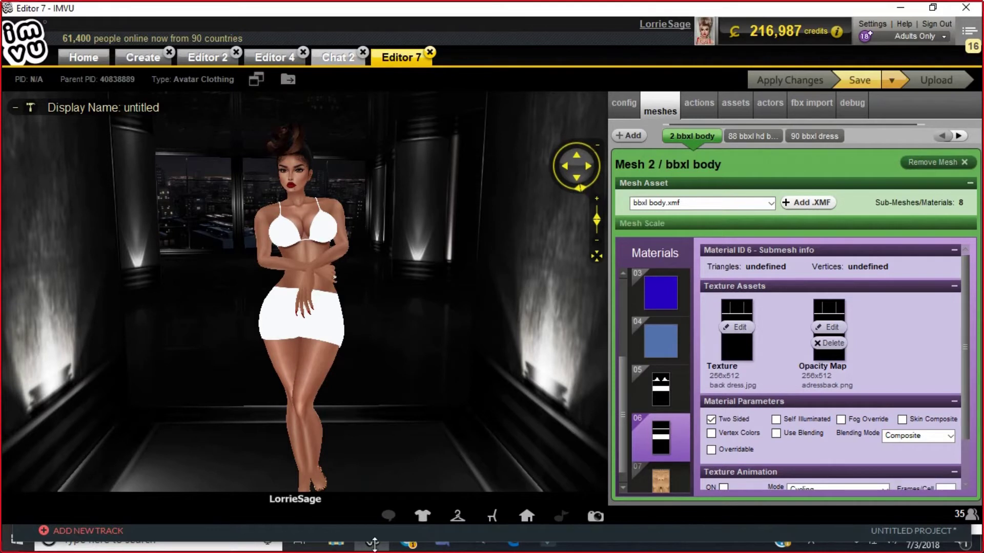
Switch to the GIMP window containing the front and back opacity map images
mouse_move(430, 552)
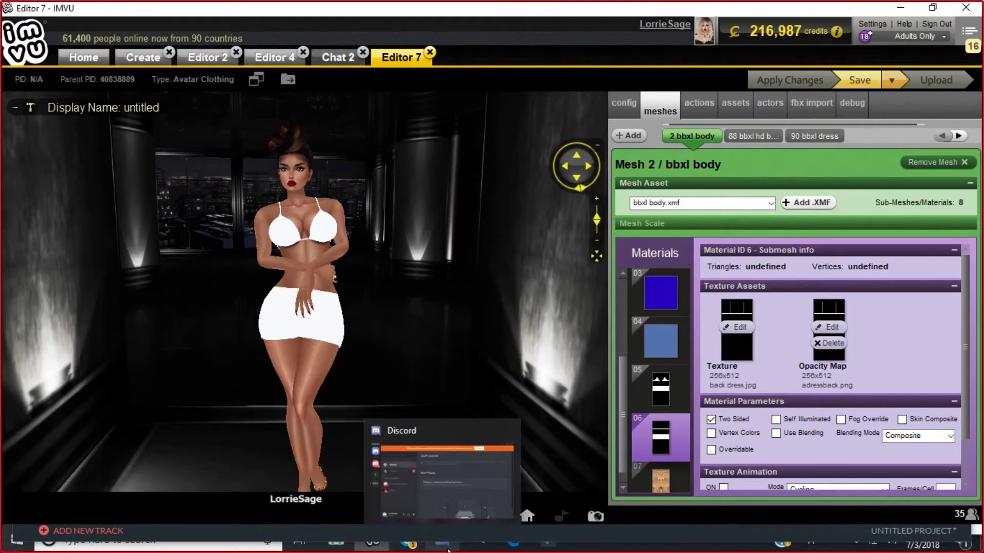
mouse_move(488, 550)
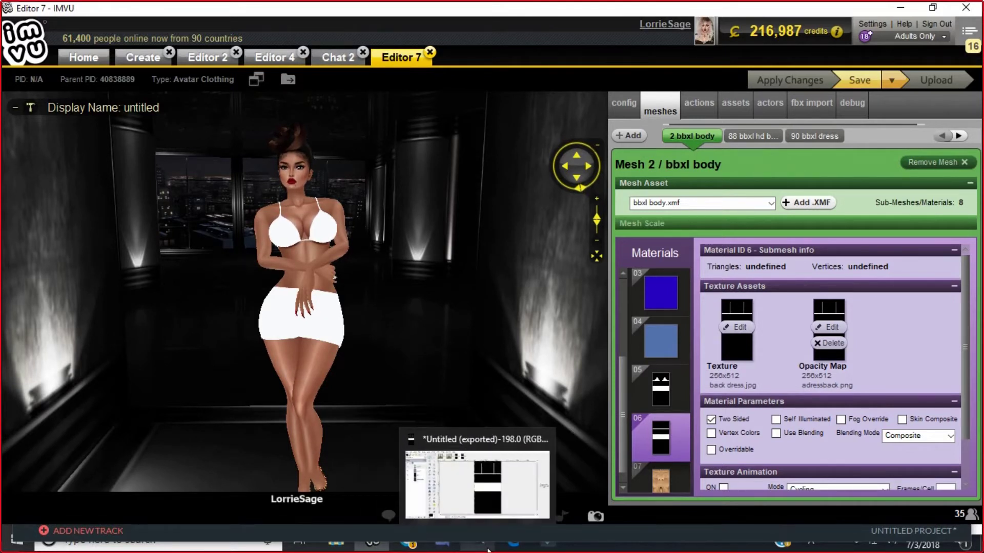
click(482, 515)
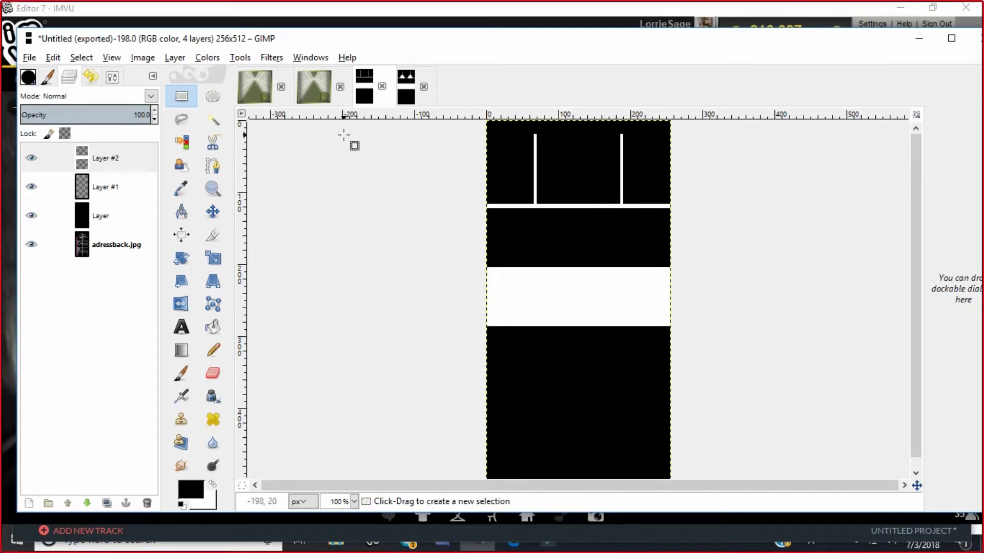
Merge Layer #2 down into Layer #1 in the adressback image
click(84, 159)
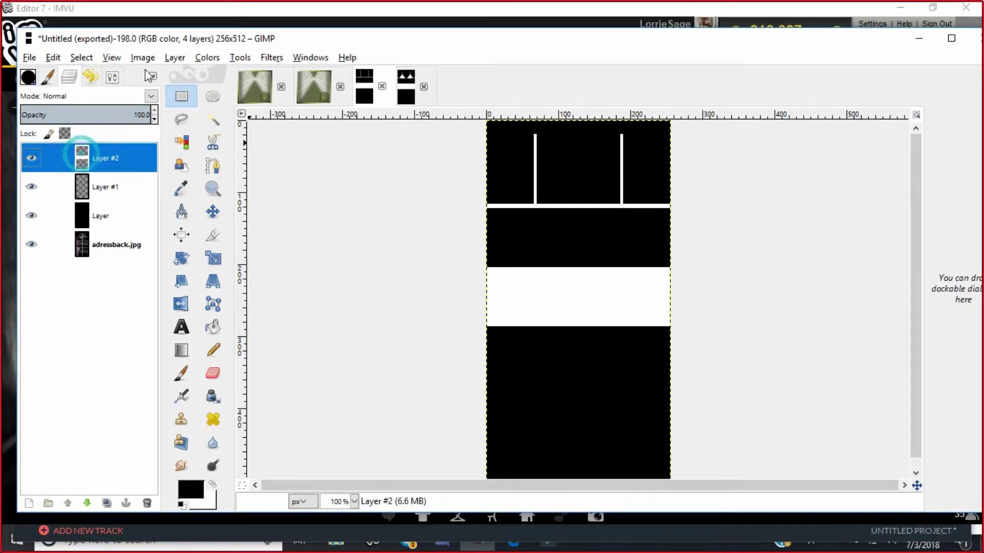
click(175, 57)
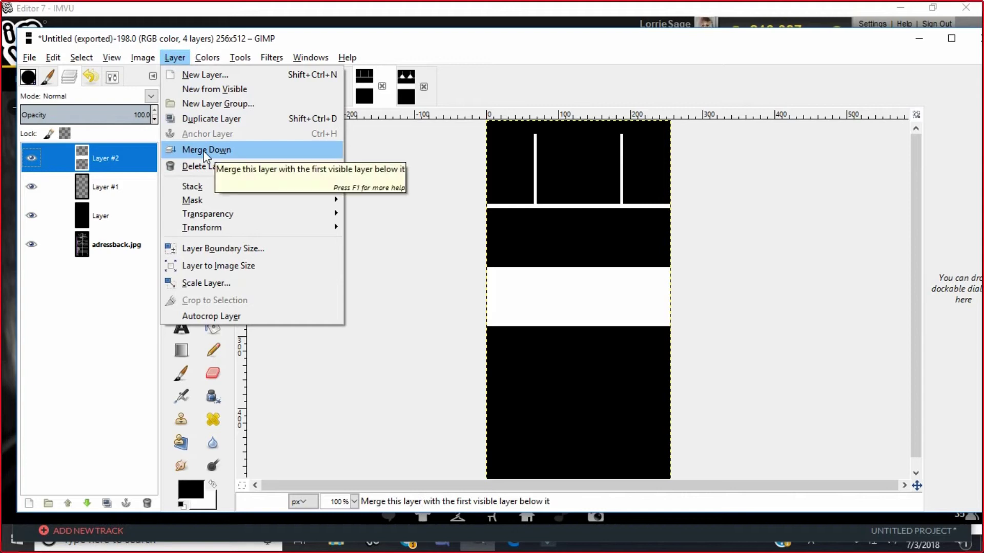
click(205, 152)
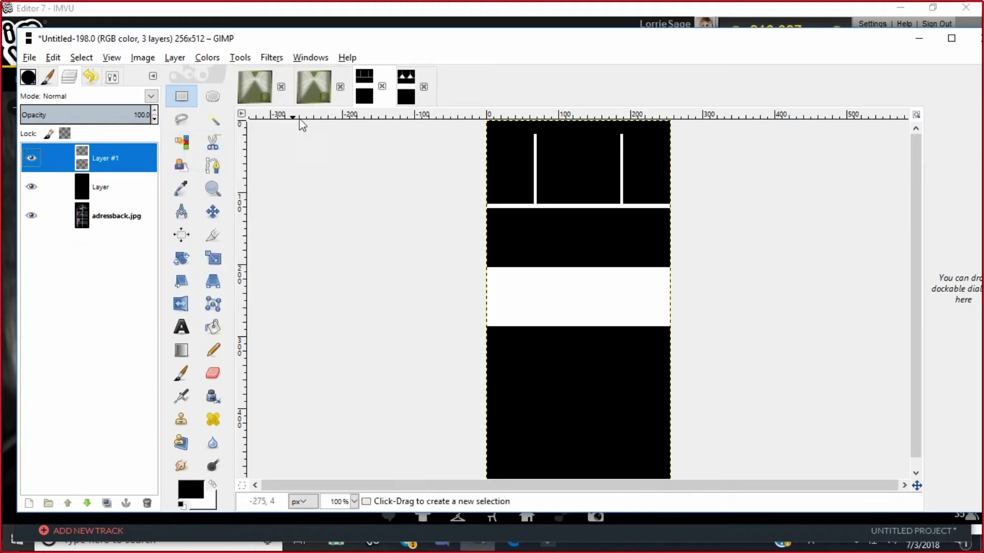
Merge Layer #2 down into Layer #1 in the adressfront image
click(406, 87)
click(101, 160)
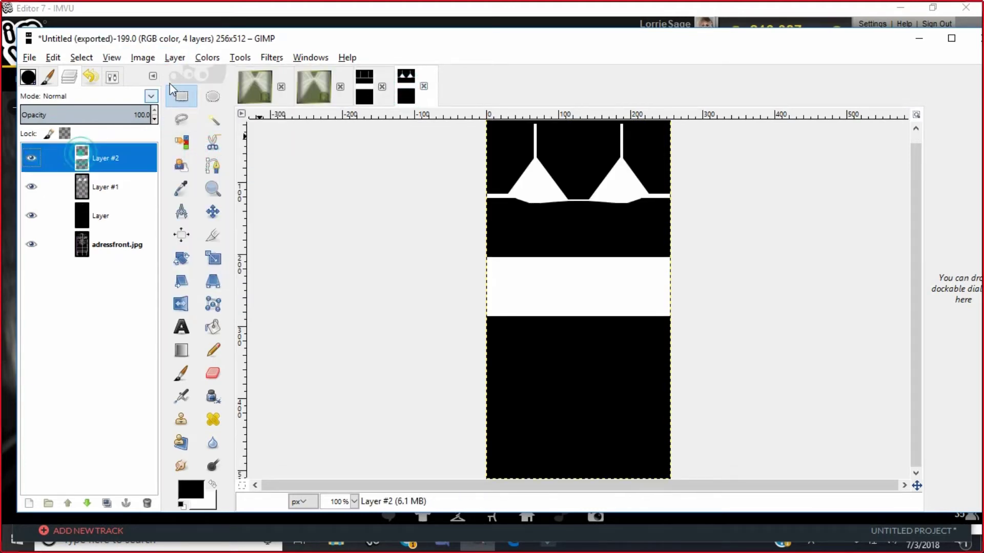
click(174, 57)
click(196, 152)
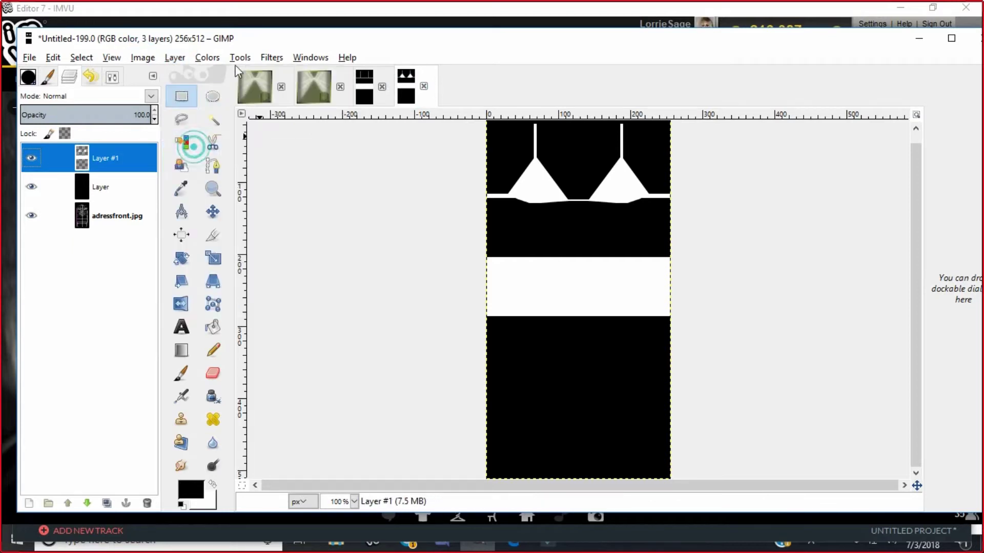
drag(242, 45, 253, 68)
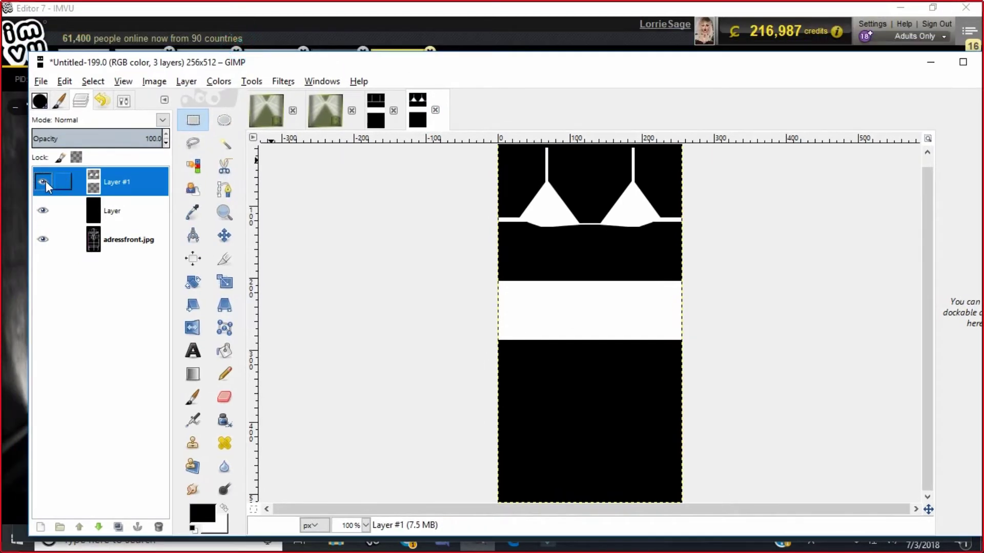
Undo the layer merge in the adressback image and toggle Layer #2's visibility to check its content
click(376, 111)
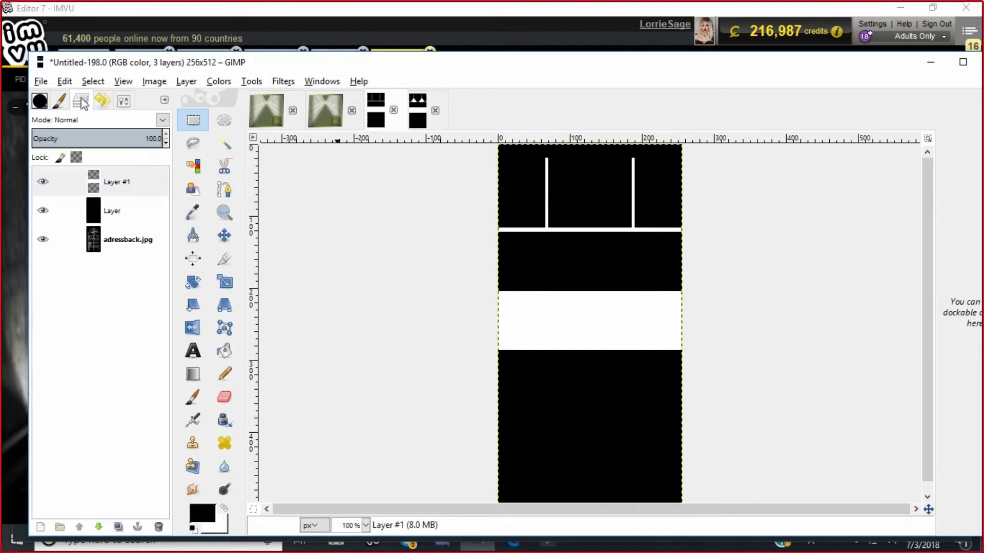
click(65, 81)
click(65, 97)
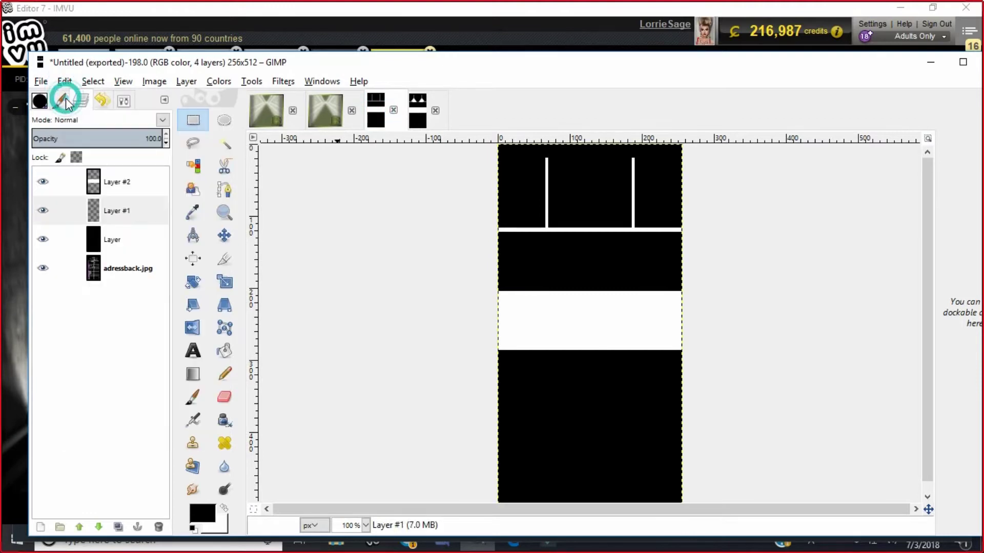
click(46, 182)
click(46, 182)
click(95, 182)
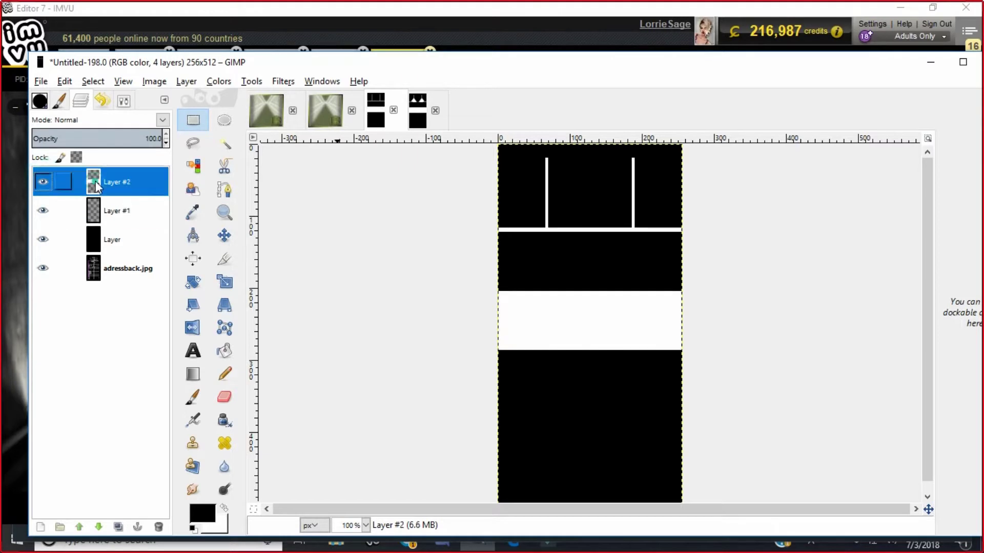
click(43, 182)
click(43, 182)
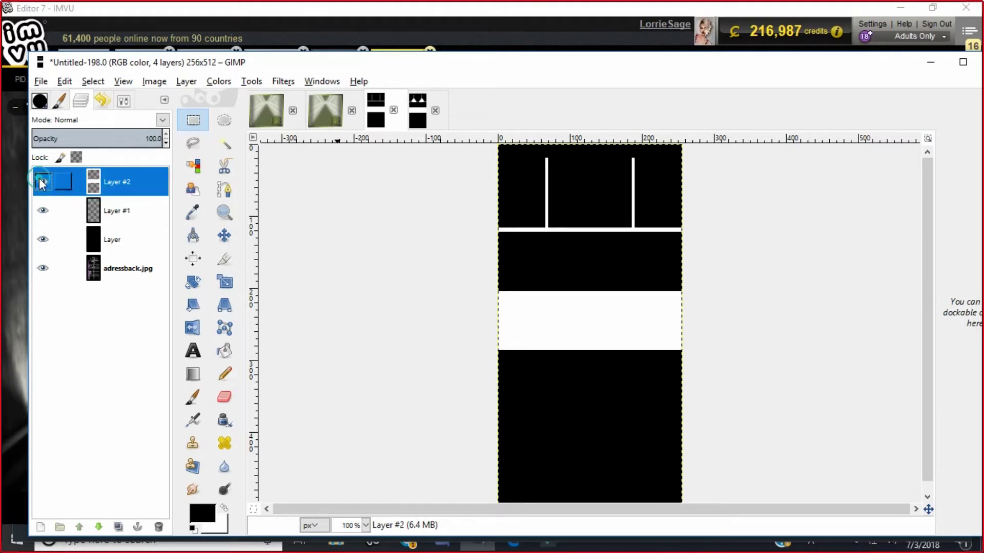
Merge the skirt layer, Layer #2, down into Layer #1 of the adressback image and check the merged layer by toggling its visibility
click(95, 181)
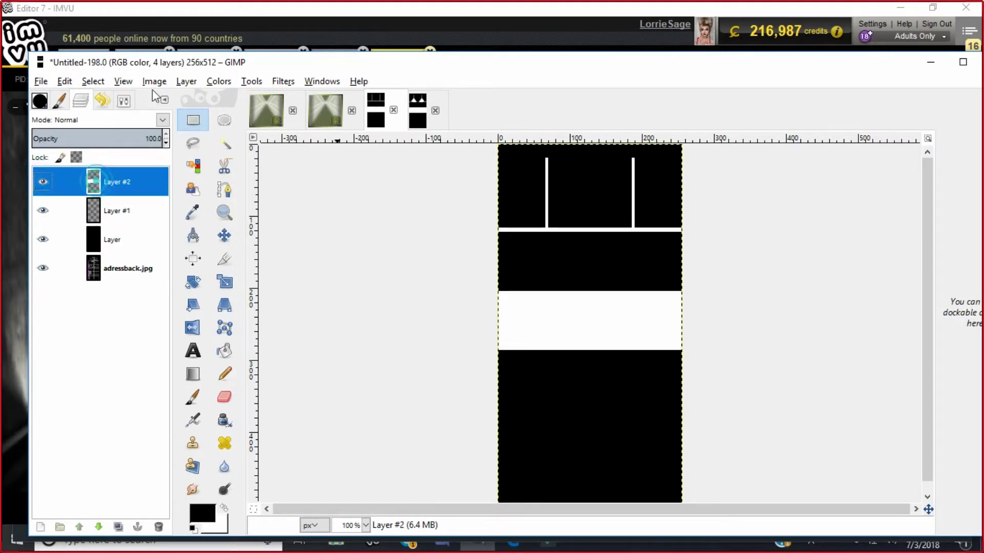
click(185, 81)
click(205, 173)
click(44, 182)
click(44, 182)
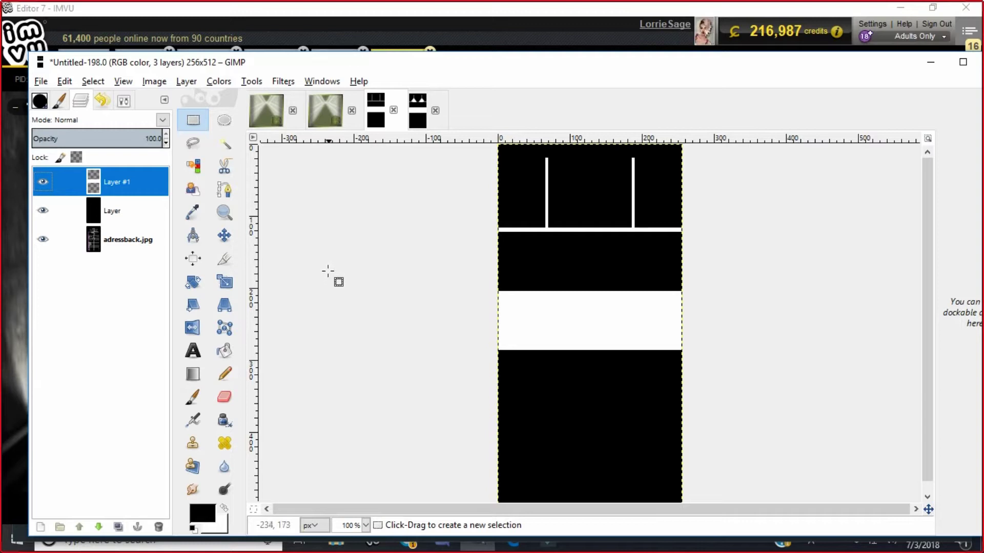
Set the foreground color to a dark blue by choosing the saved blue swatch and lowering its value
click(203, 513)
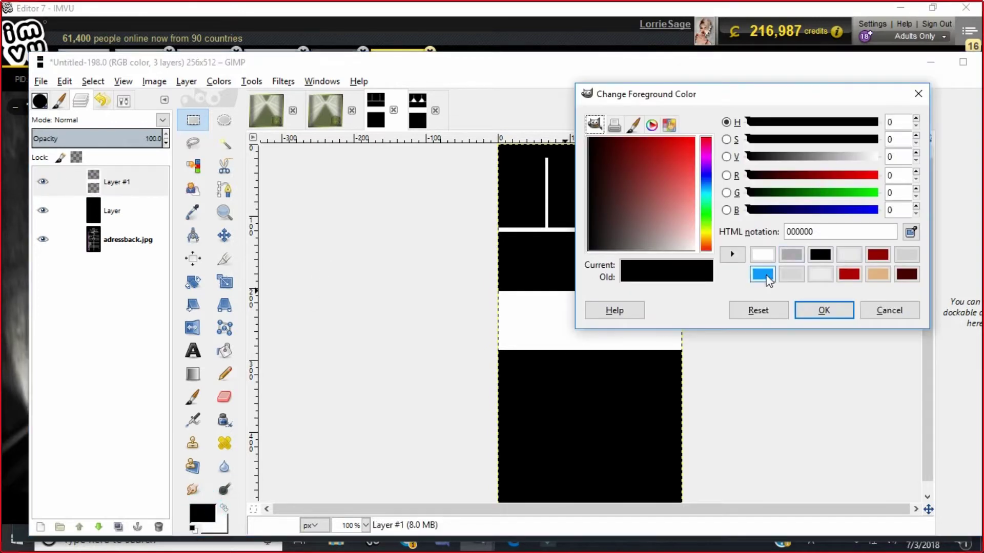
click(762, 275)
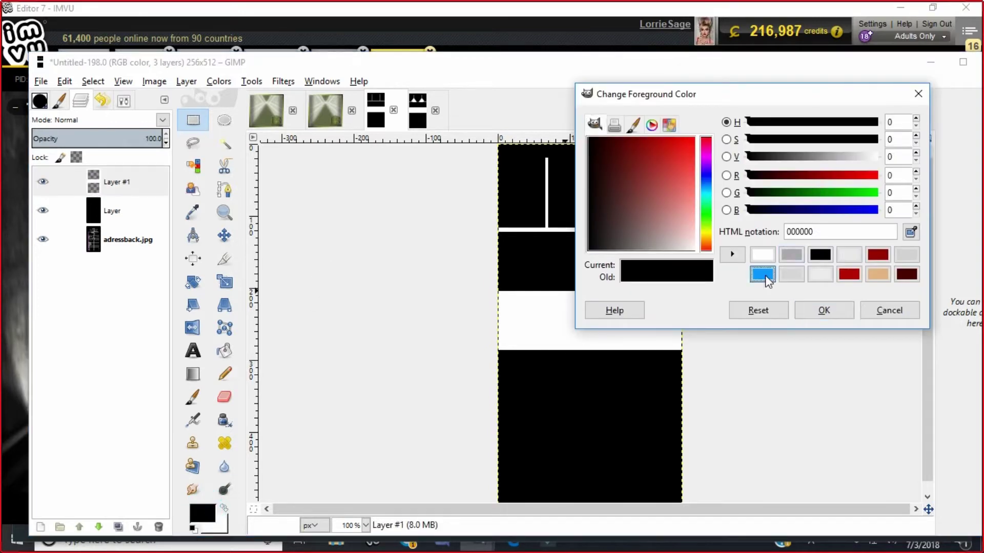
click(798, 157)
click(820, 309)
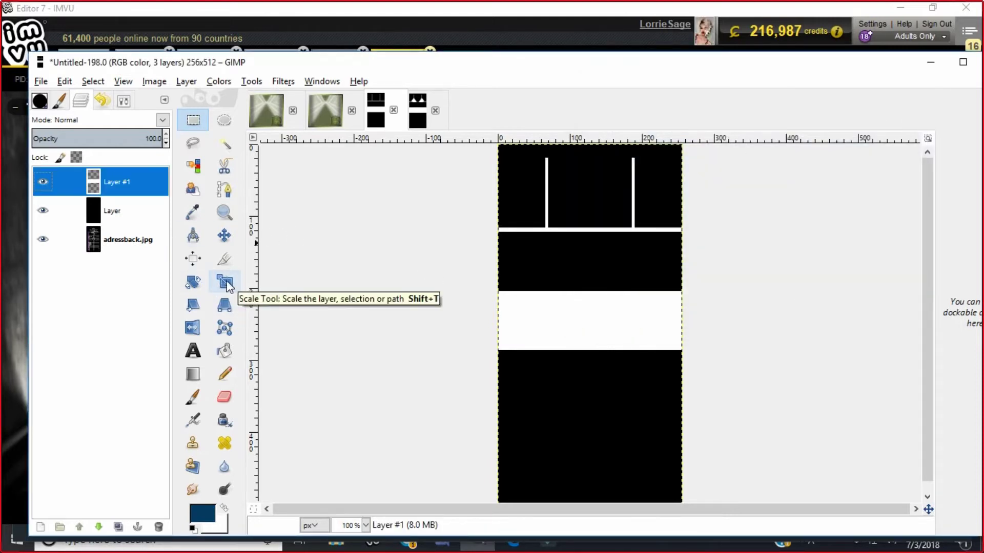
Bucket-fill the white skirt band and the bikini straps of the adressback image with the dark blue foreground color
click(224, 352)
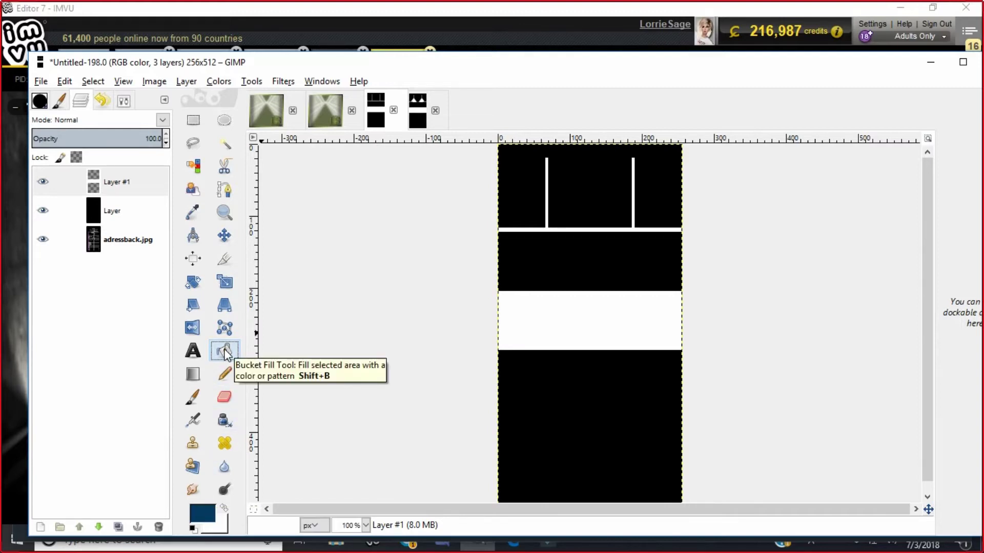
click(125, 102)
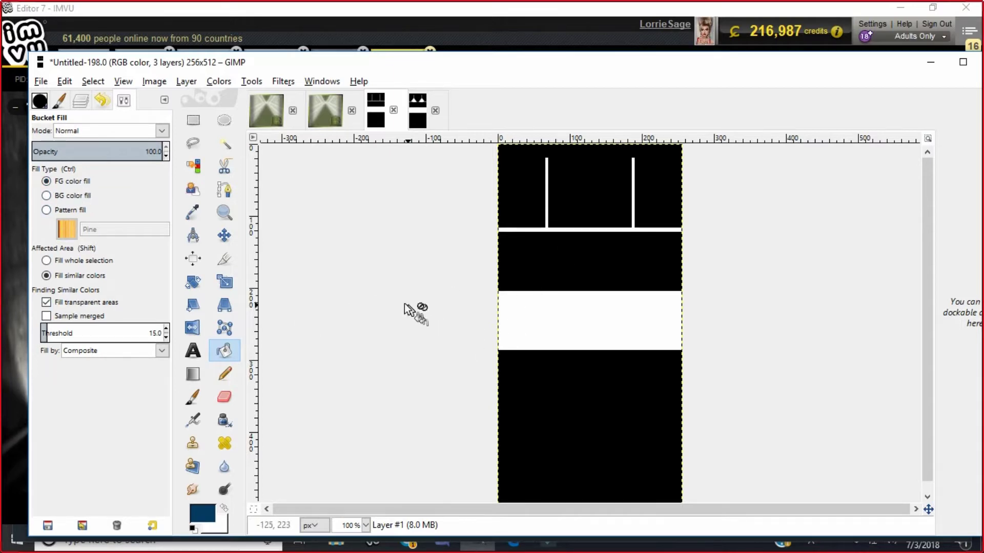
click(533, 314)
click(540, 228)
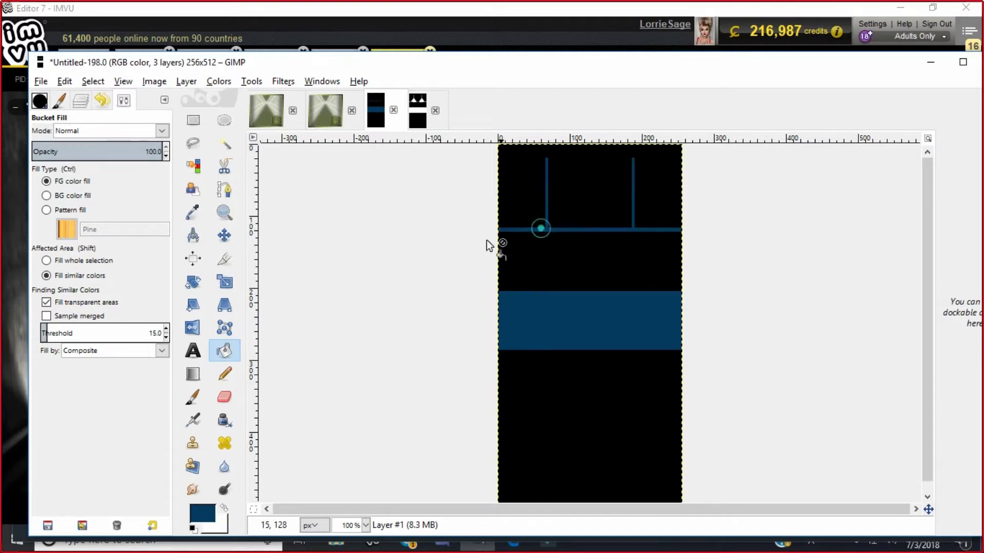
Bucket-fill the white bikini top and skirt band of the adressfront image with the same dark blue
click(418, 108)
click(559, 211)
click(557, 313)
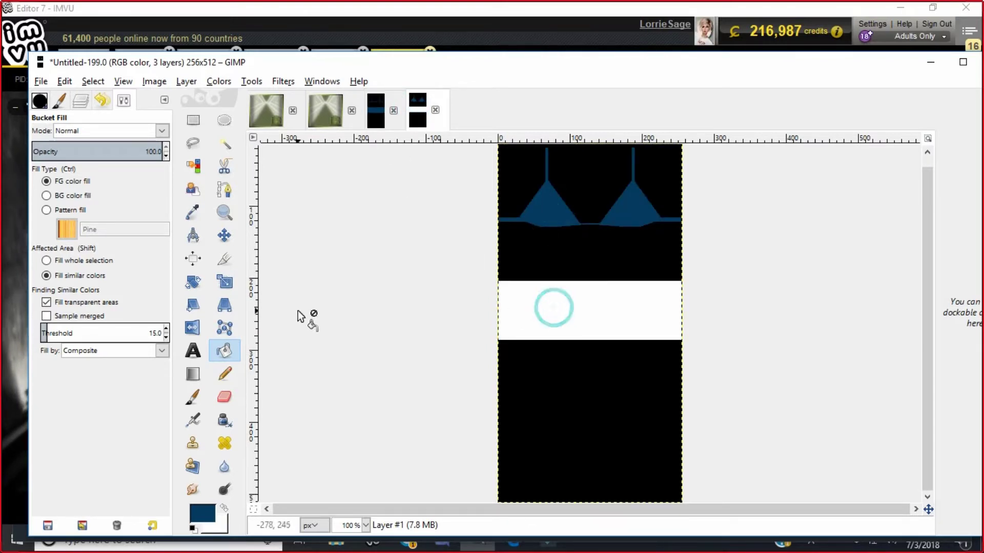
click(592, 317)
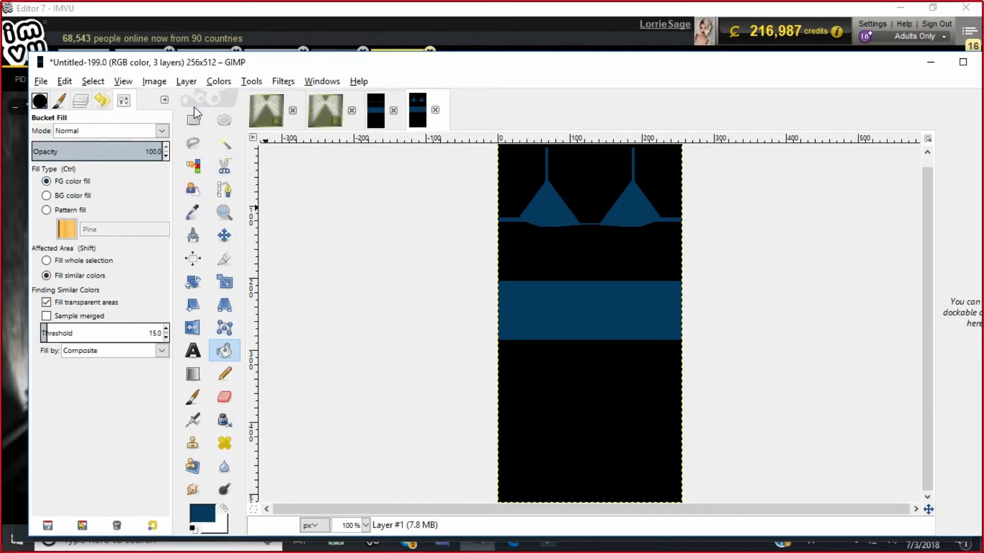
Activate the Rectangle Select tool and add a new layer to the adressfront image
click(194, 122)
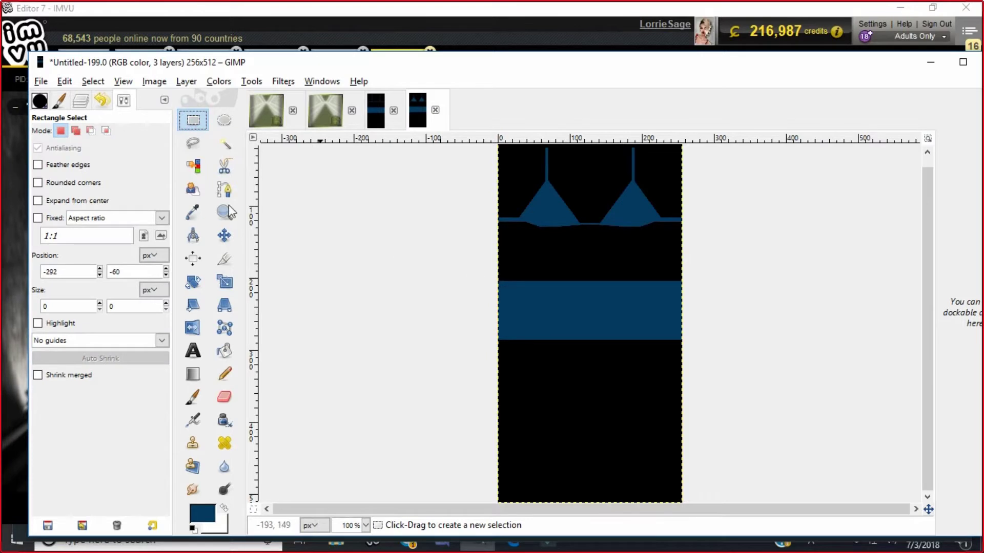
click(186, 81)
click(217, 97)
click(200, 325)
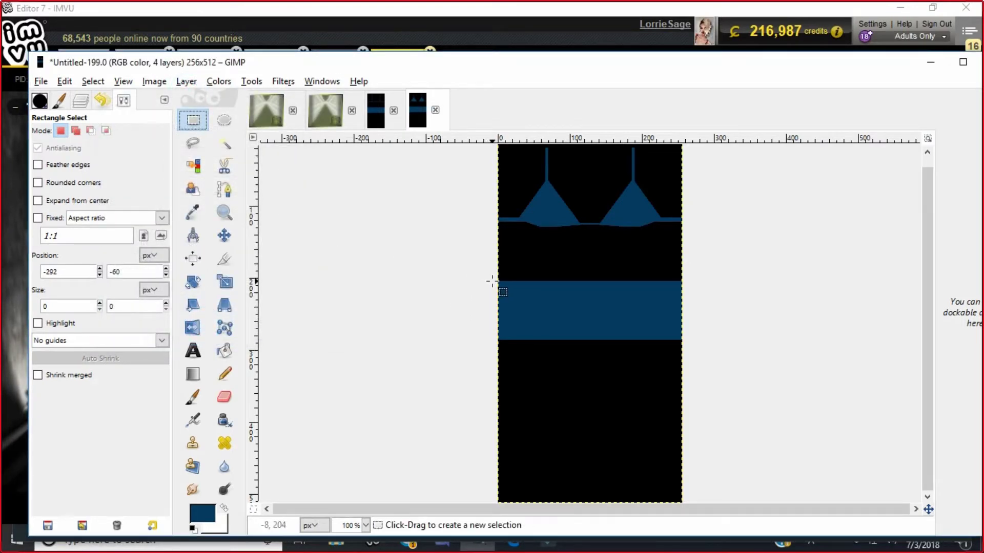
Select the blue skirt band with Rectangle Select and set Bucket Fill to pattern fill
drag(490, 280, 760, 341)
key(Return)
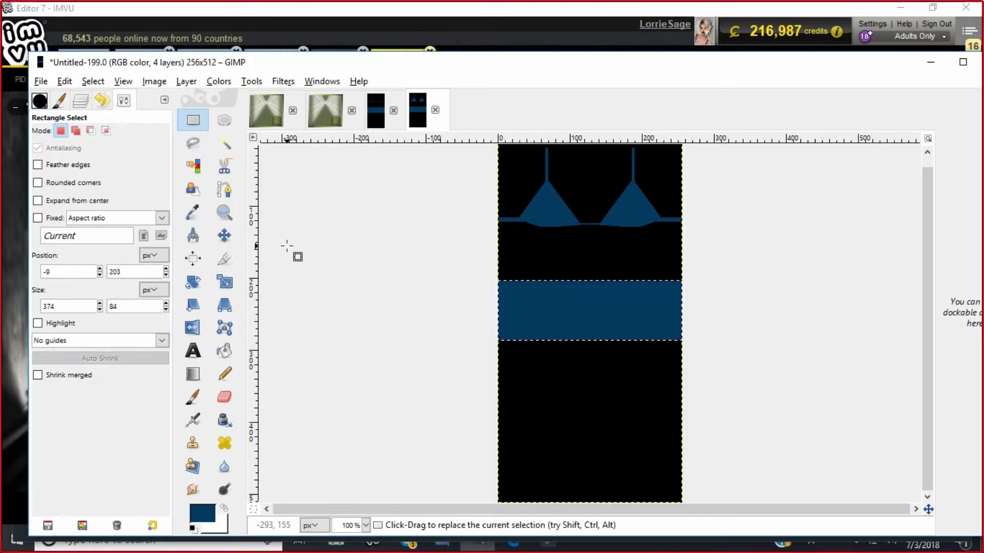
click(224, 351)
click(65, 211)
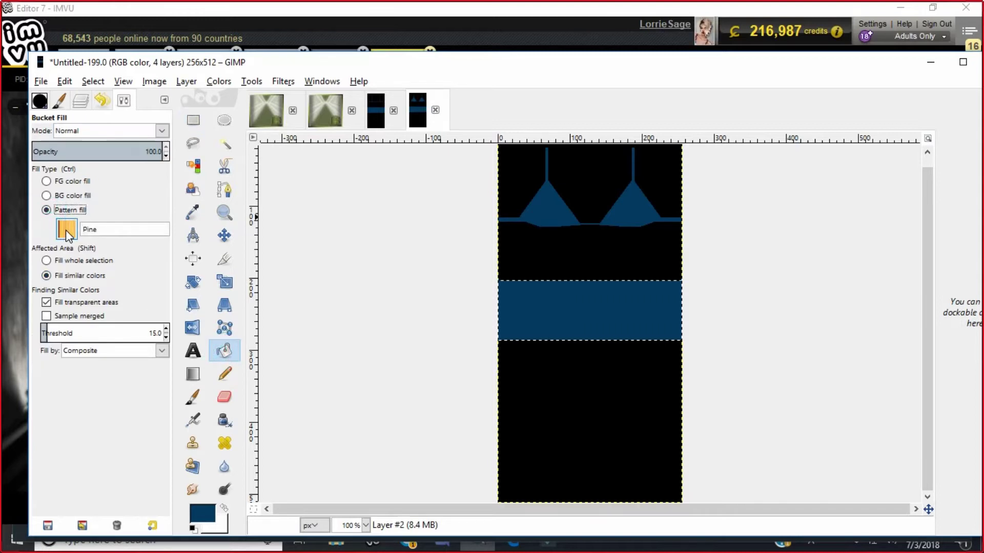
Look through the available fill patterns for one that suits the skirt band
click(66, 229)
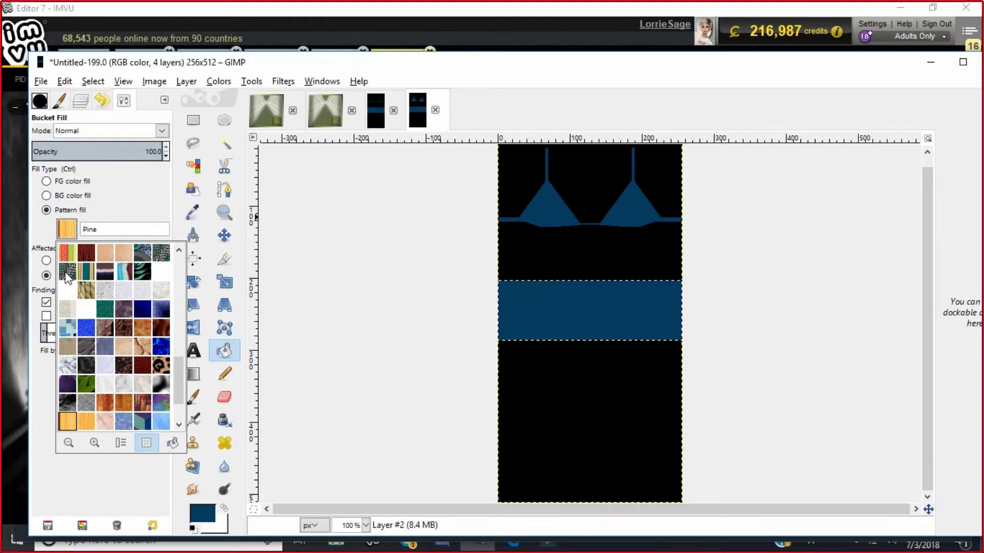
scroll(107, 305, down, 2)
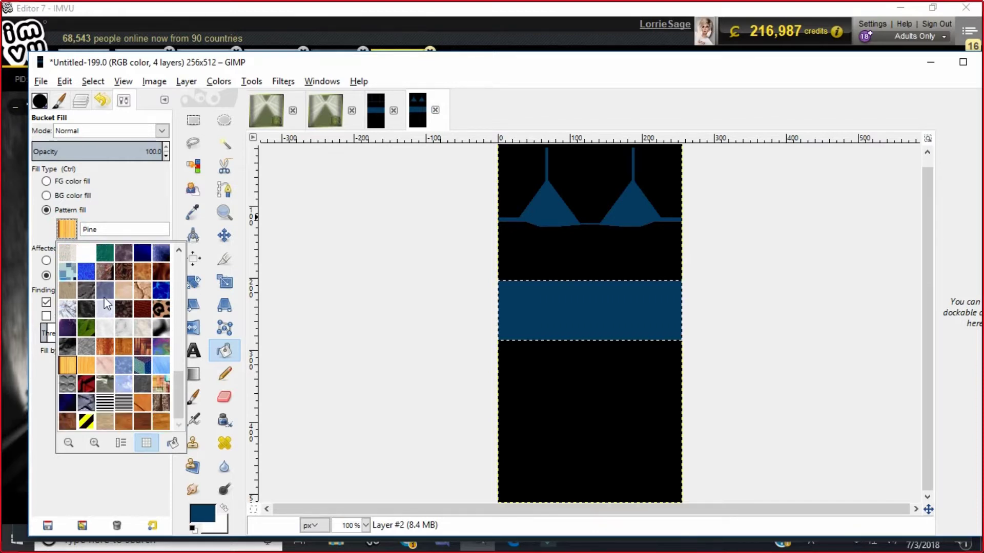
scroll(109, 323, up, 3)
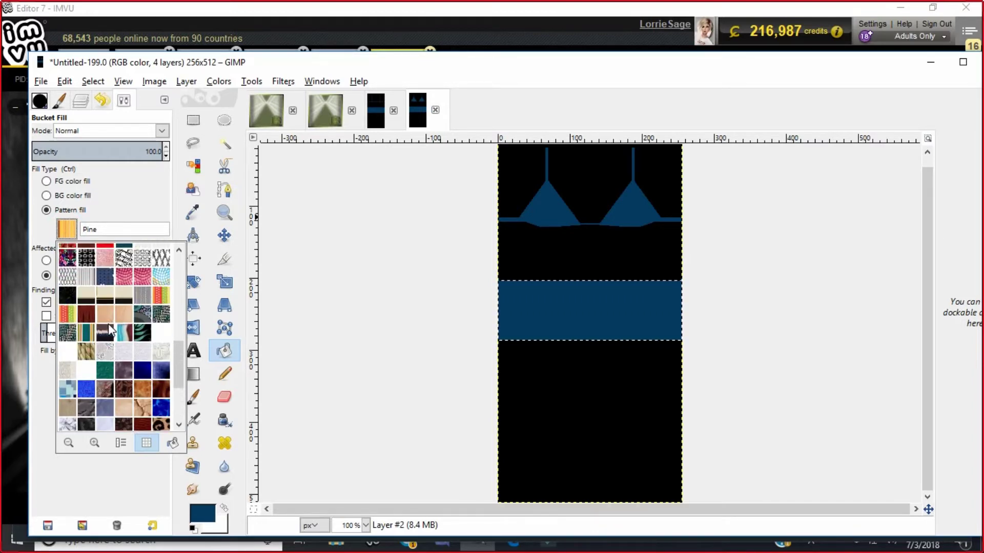
scroll(109, 324, up, 1)
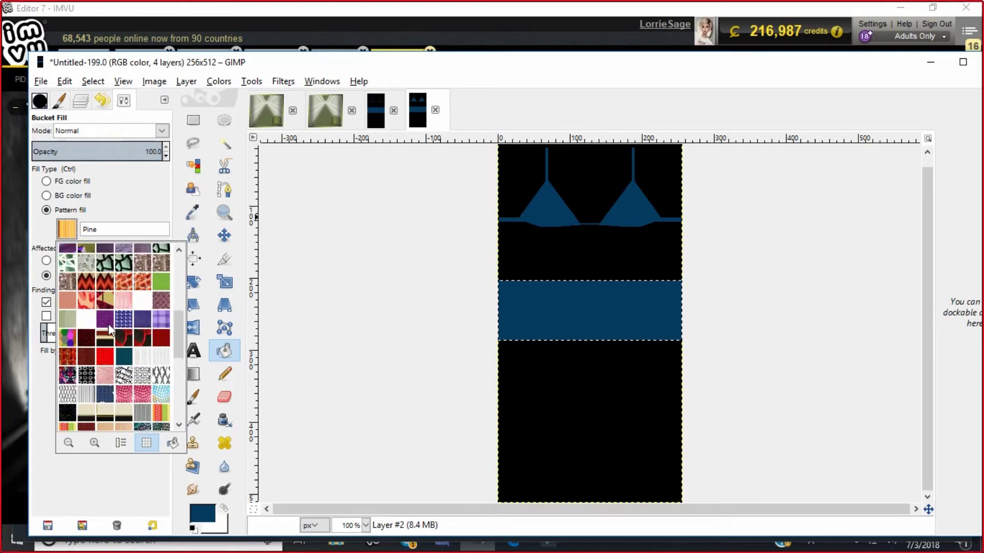
scroll(109, 324, up, 3)
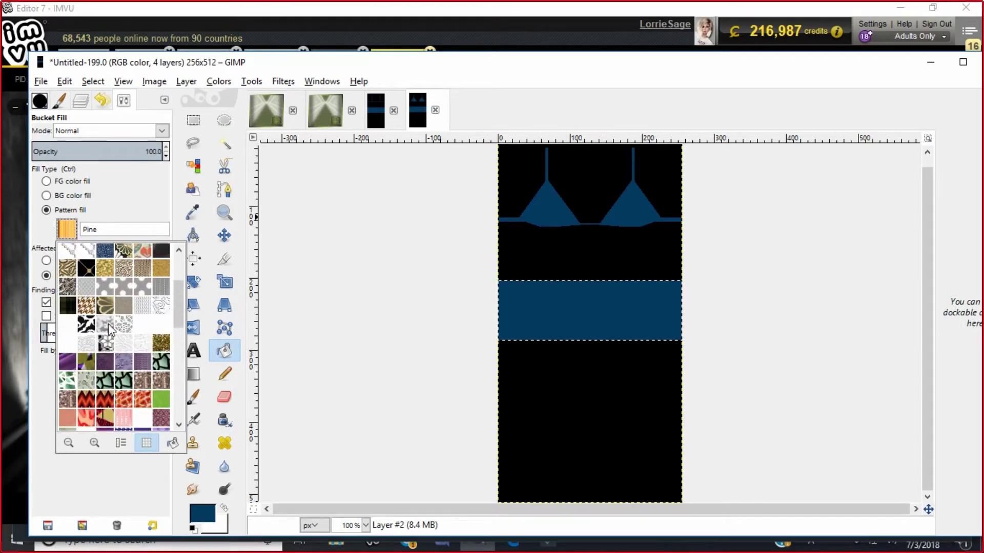
scroll(109, 329, up, 1)
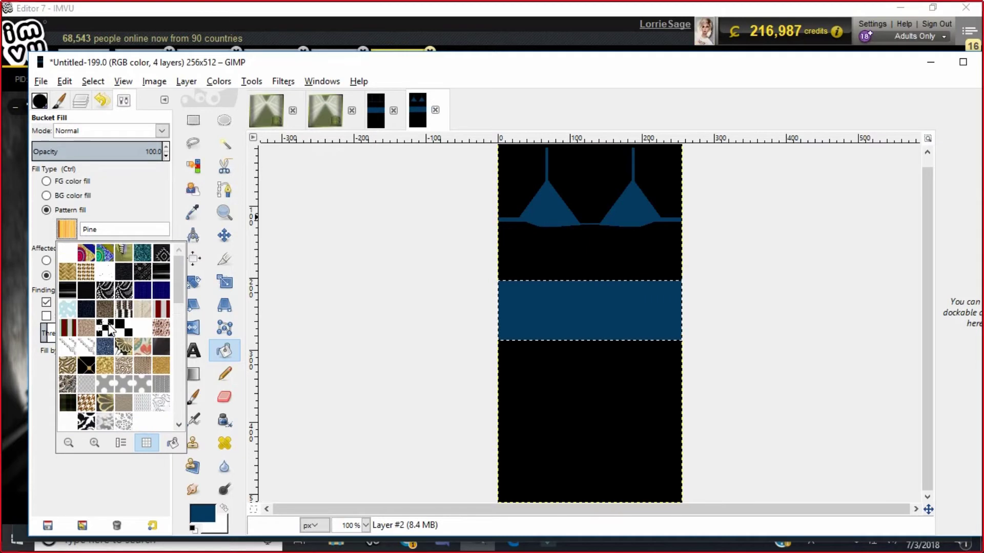
click(17, 329)
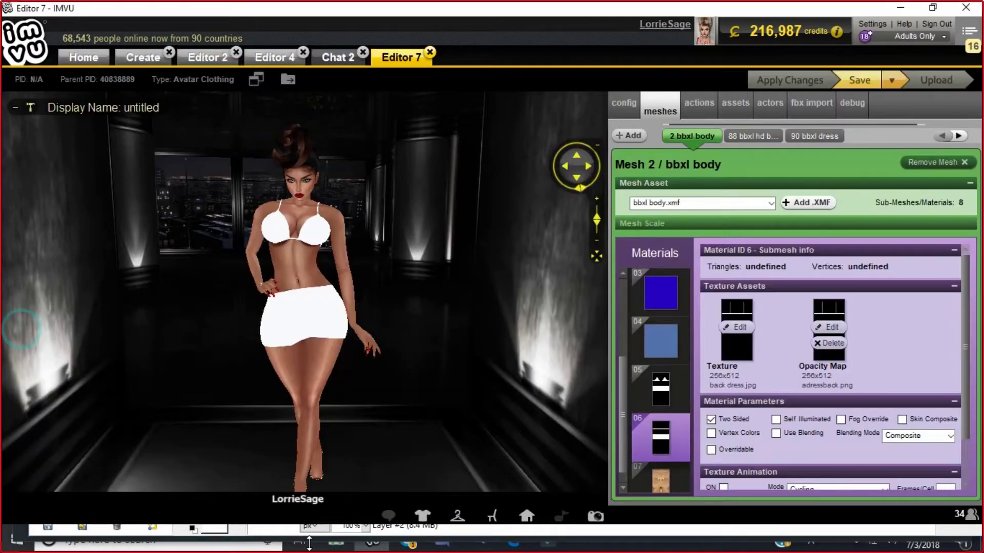
click(513, 545)
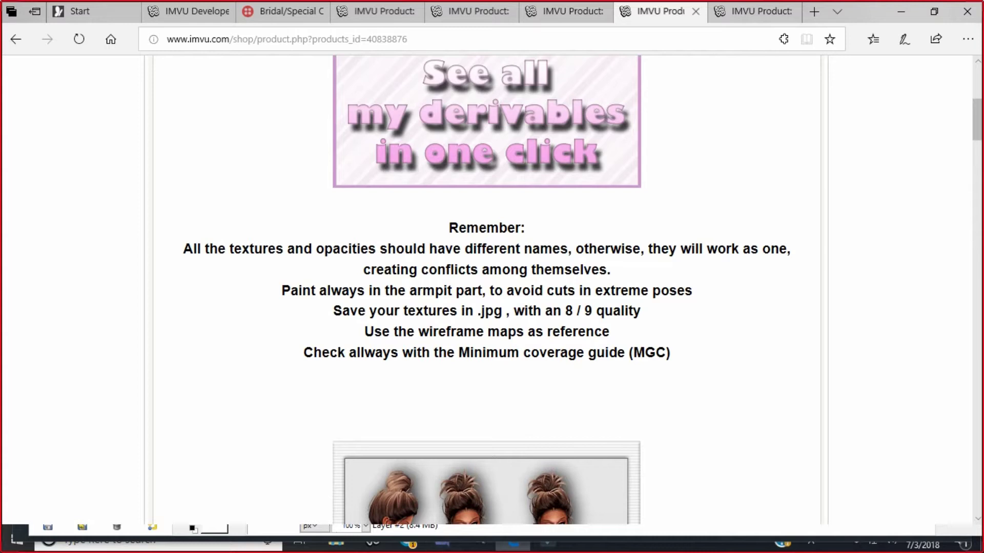
click(477, 538)
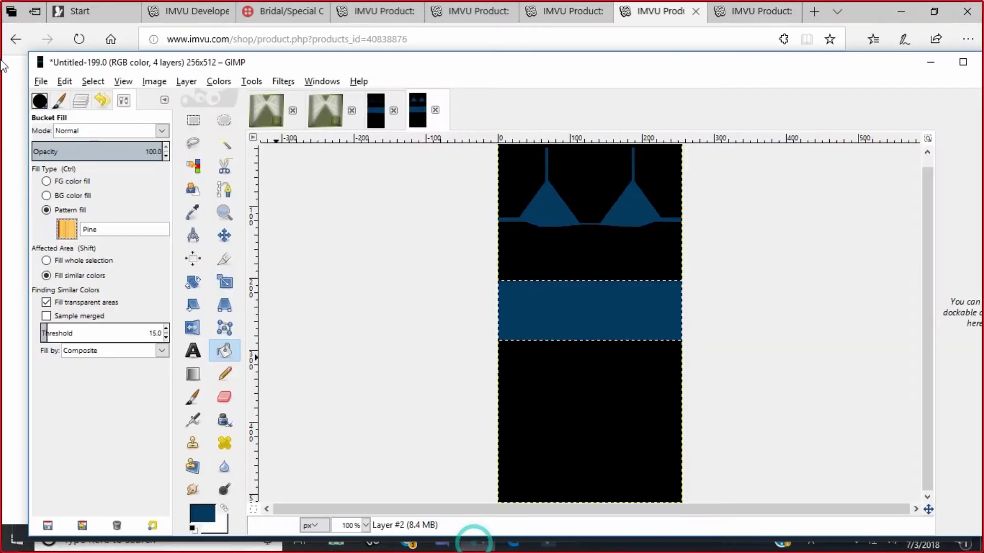
Bring up the Open Image dialog and browse to the fabrics folder in Documents
click(40, 81)
click(50, 128)
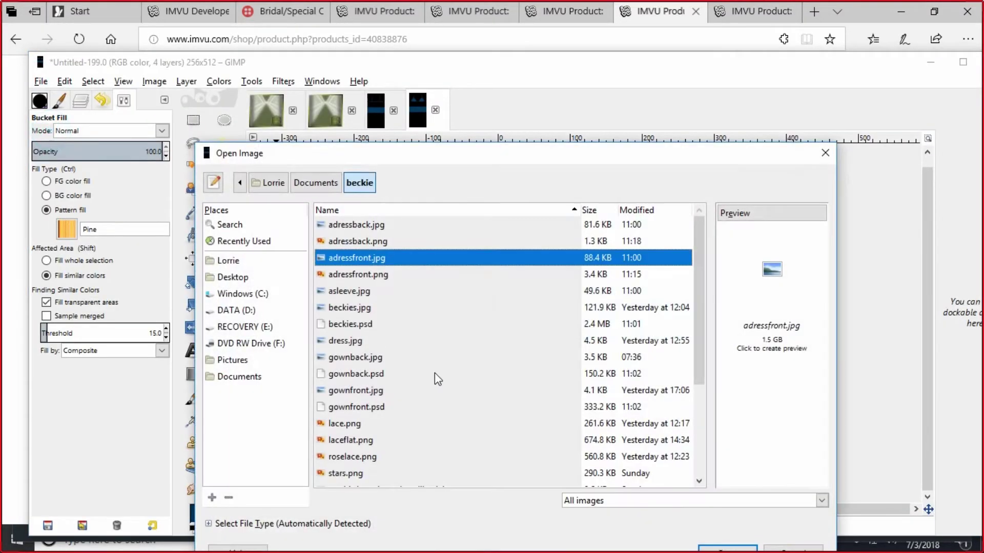
click(239, 377)
click(334, 328)
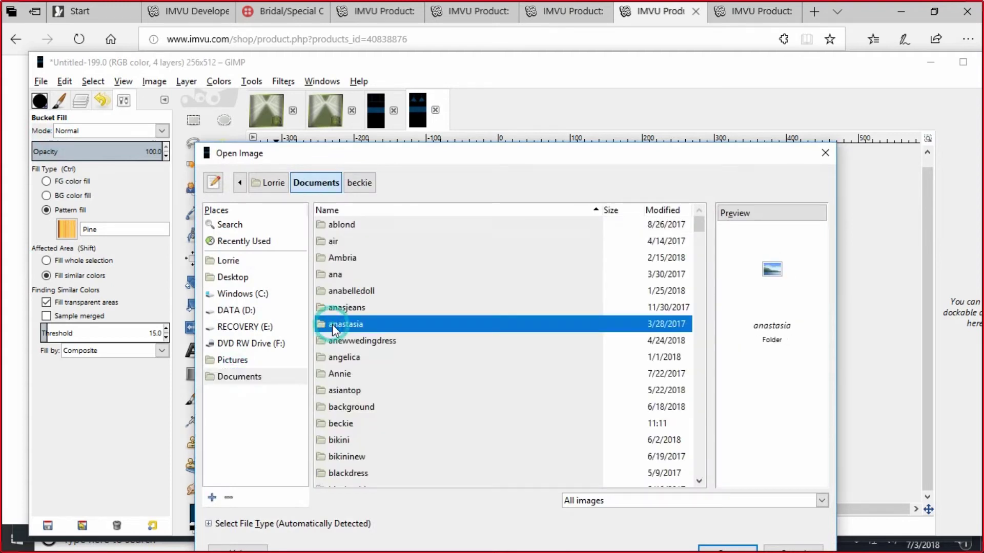
text(fabric)
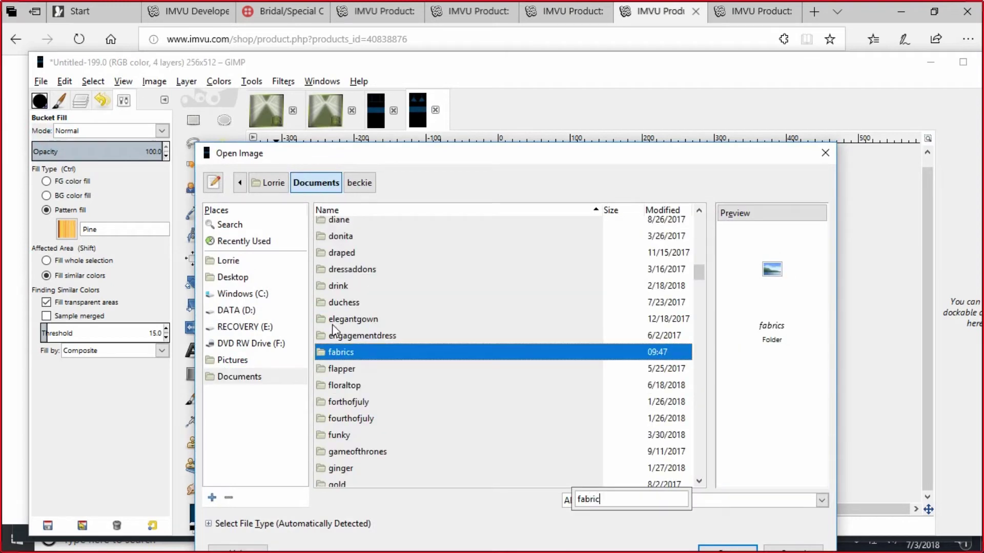
key(Return)
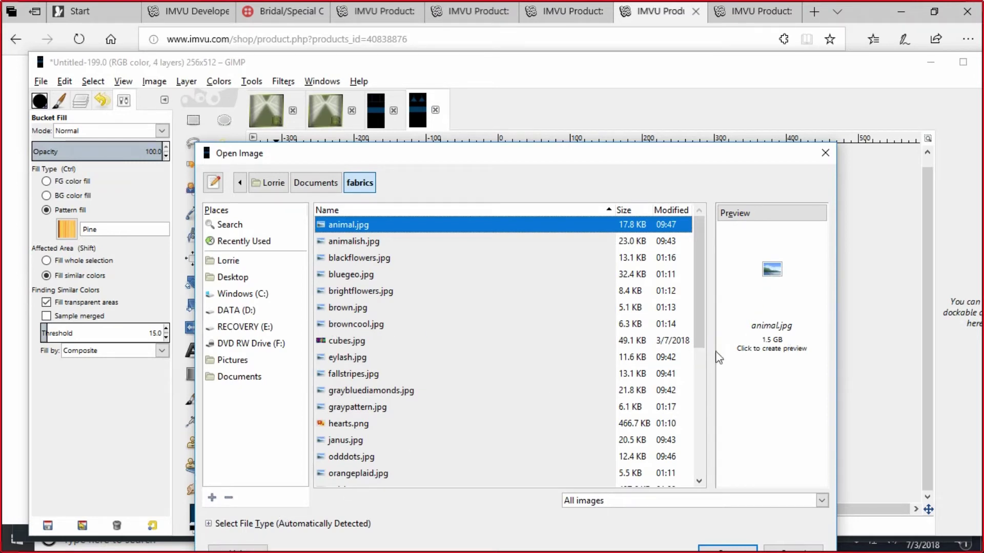
click(562, 156)
drag(563, 157, 689, 54)
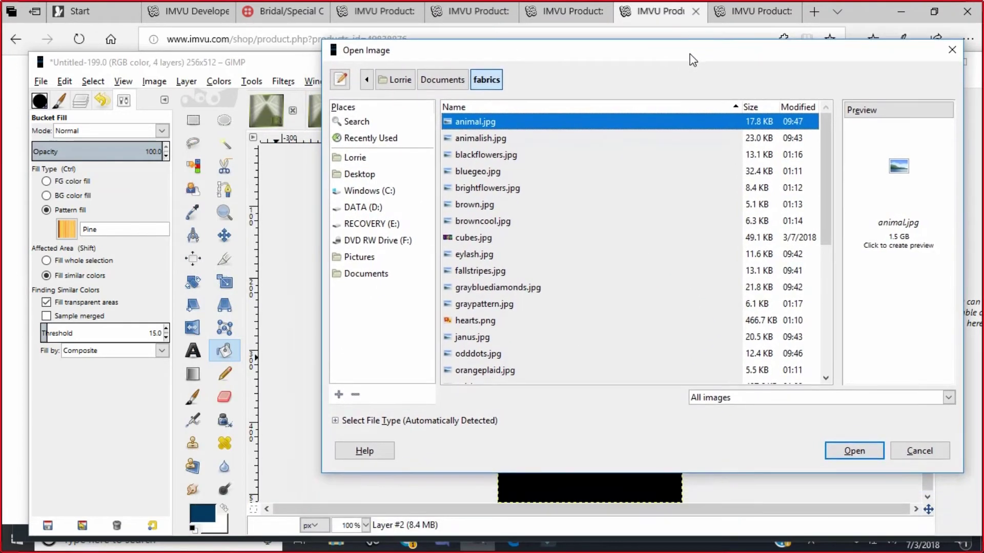
Switch to File Explorer and examine the fabric thumbnails in the fabrics folder to pick a fabric for the skirt
click(340, 547)
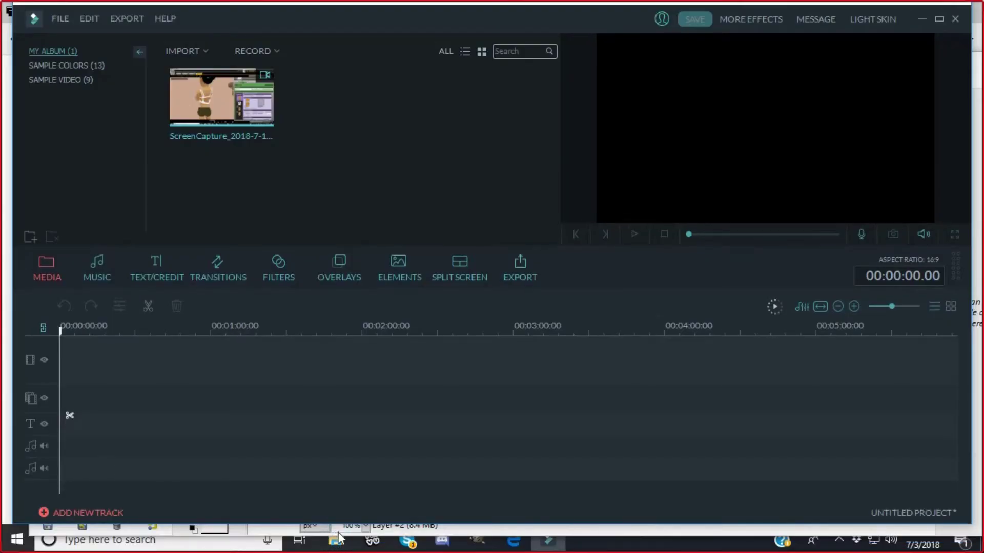
mouse_move(338, 548)
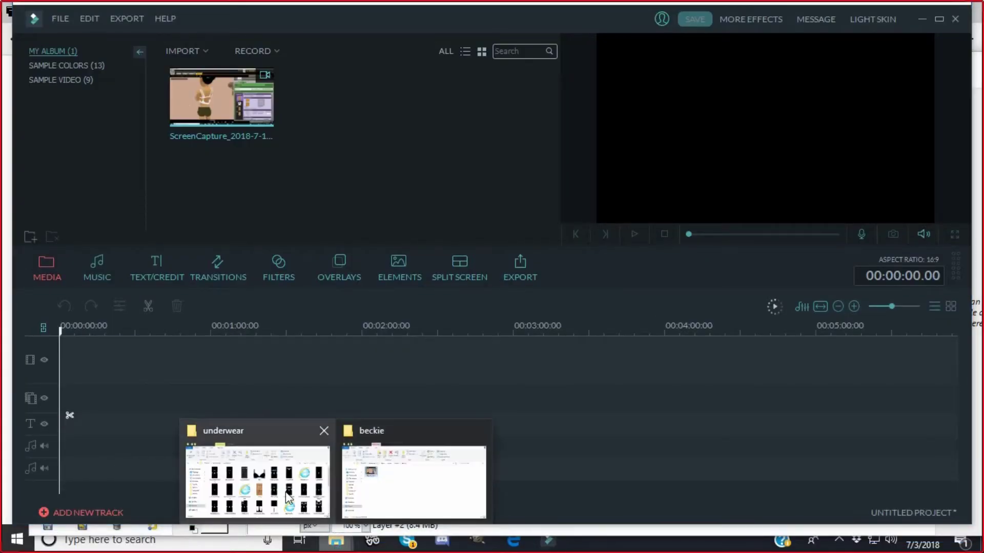
click(281, 475)
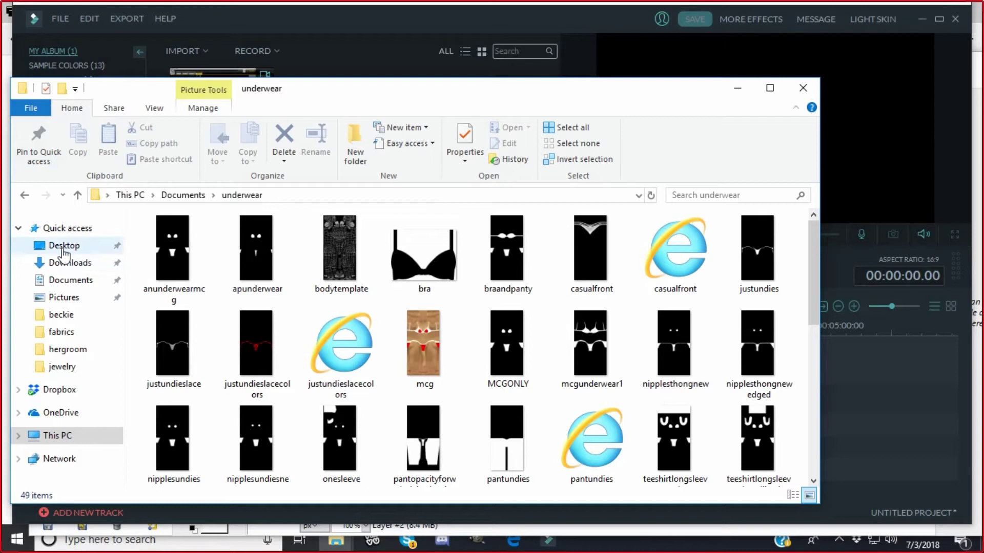
click(58, 334)
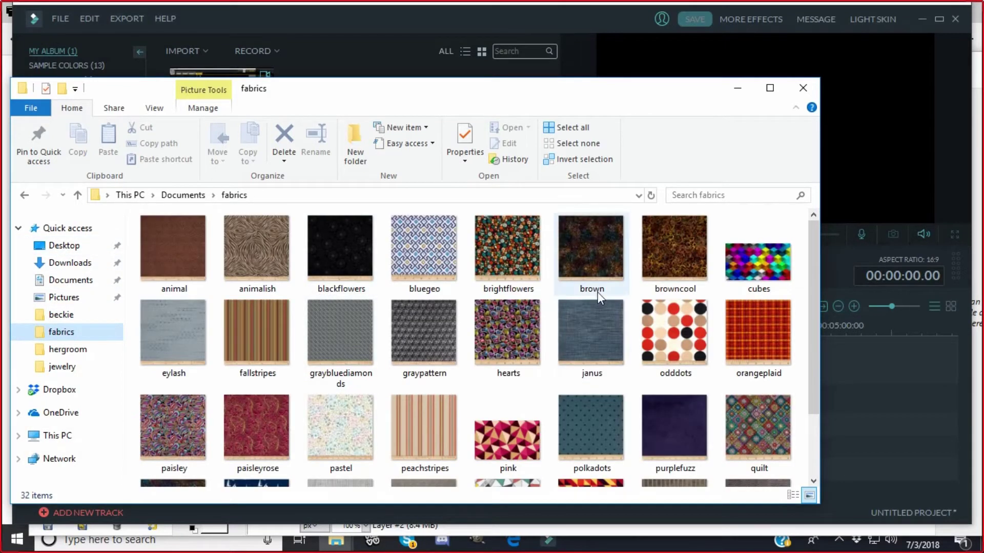
scroll(598, 298, down, 2)
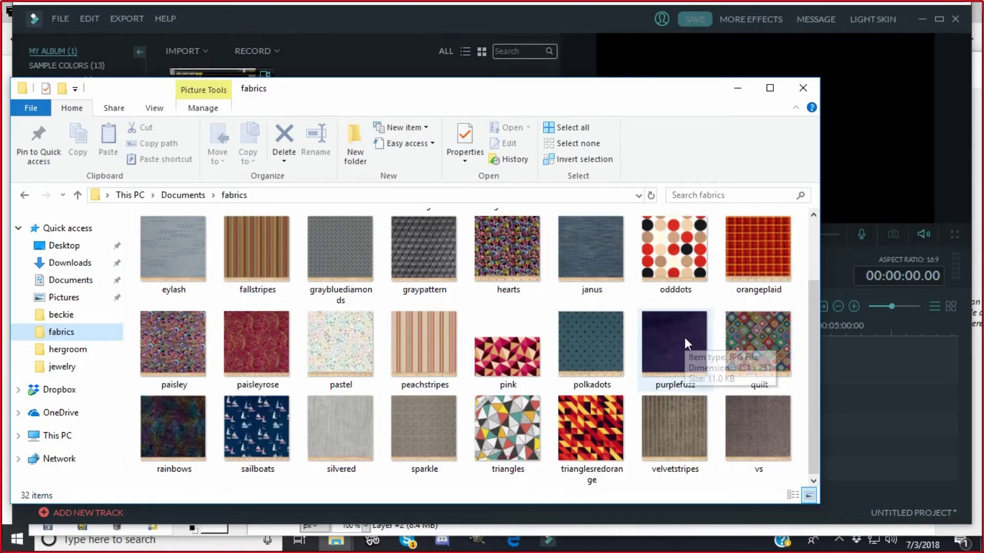
scroll(686, 339, up, 2)
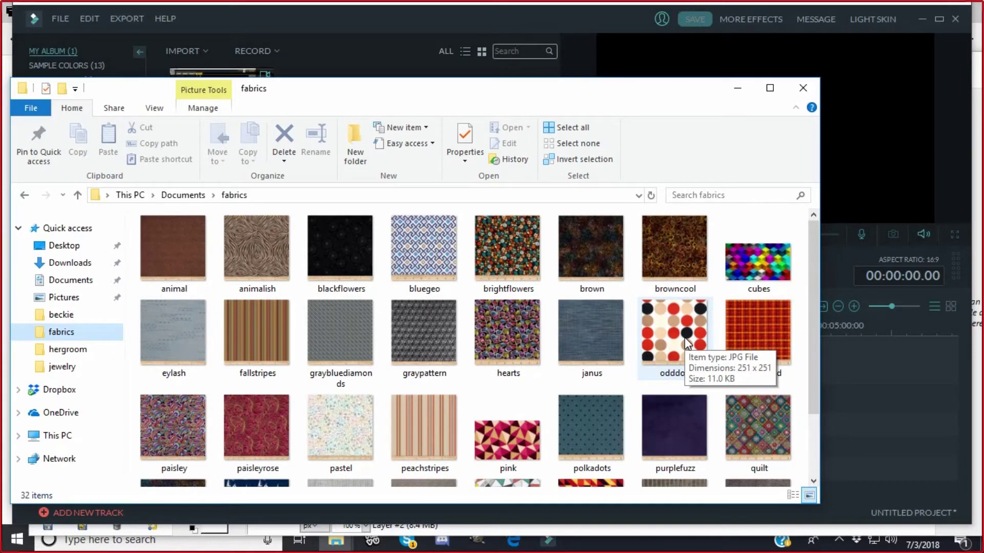
scroll(687, 341, down, 2)
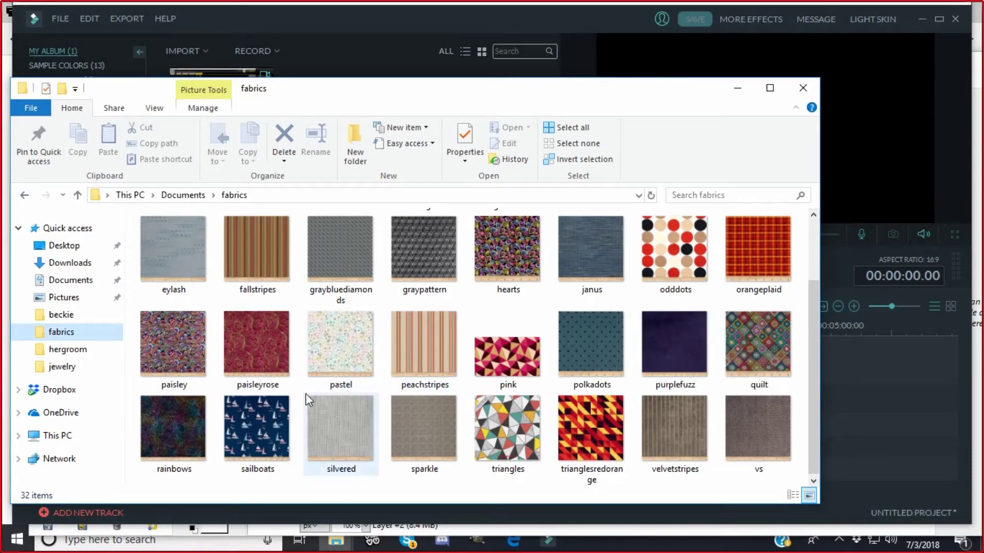
mouse_move(305, 394)
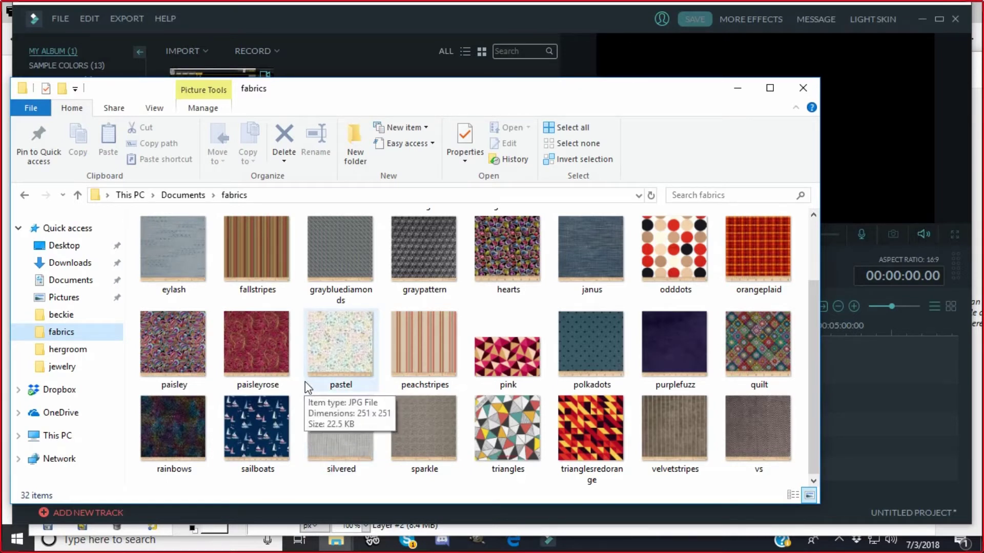
click(344, 348)
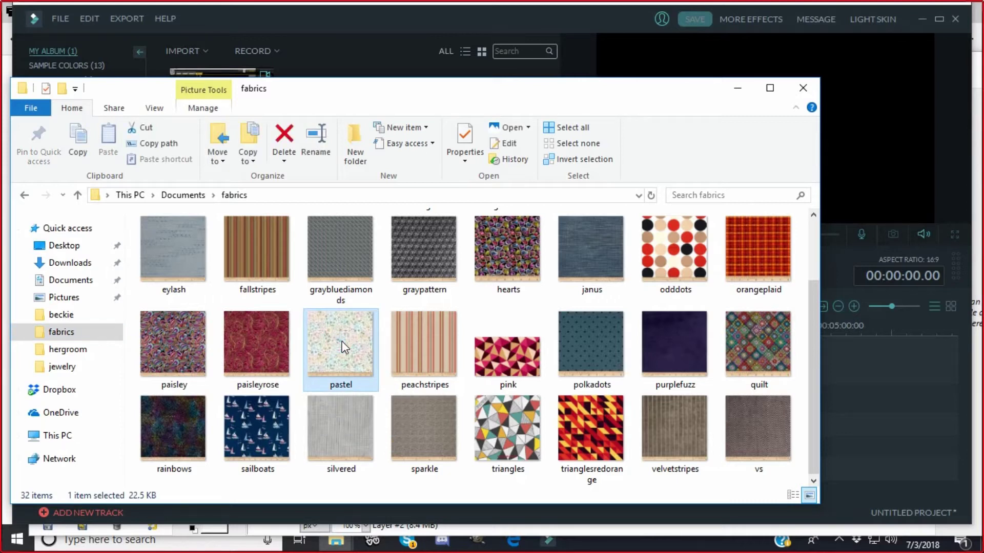
click(803, 89)
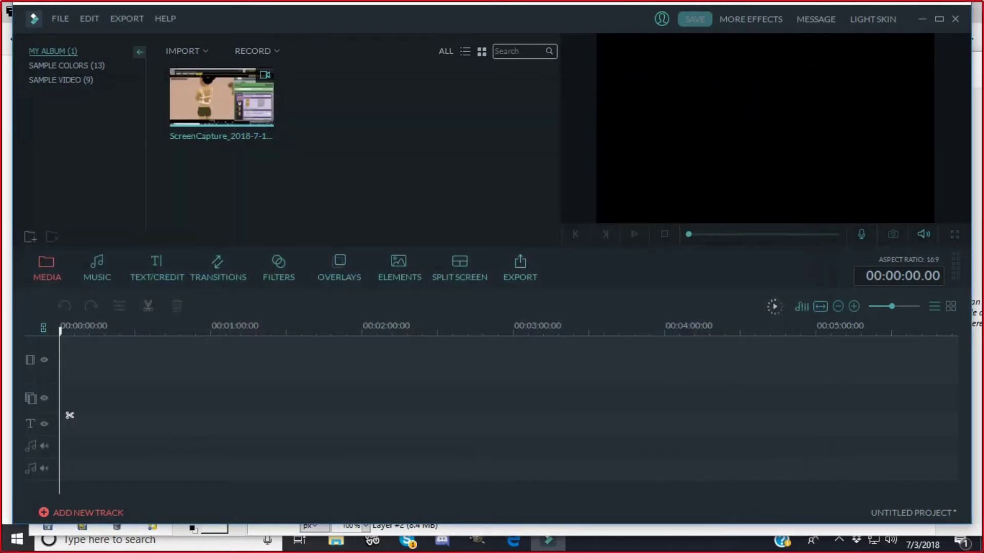
Switch back to GIMP and open pastel.jpg from the fabrics folder
click(477, 541)
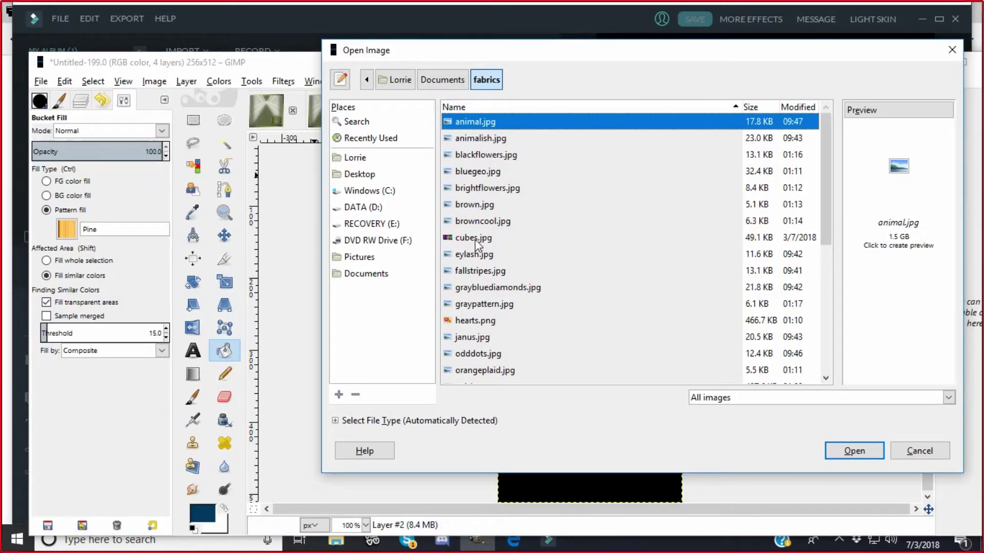
text(pa)
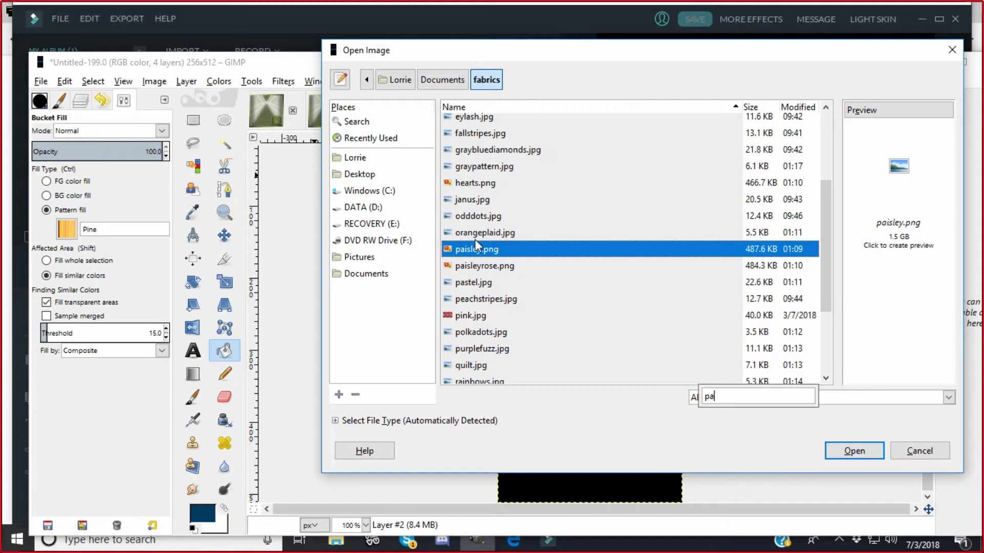
click(470, 286)
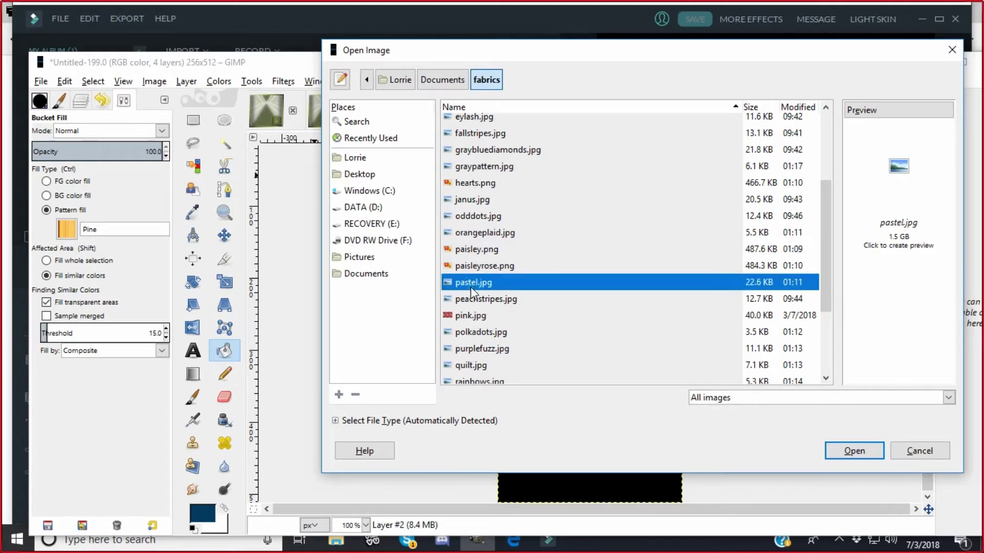
double_click(470, 287)
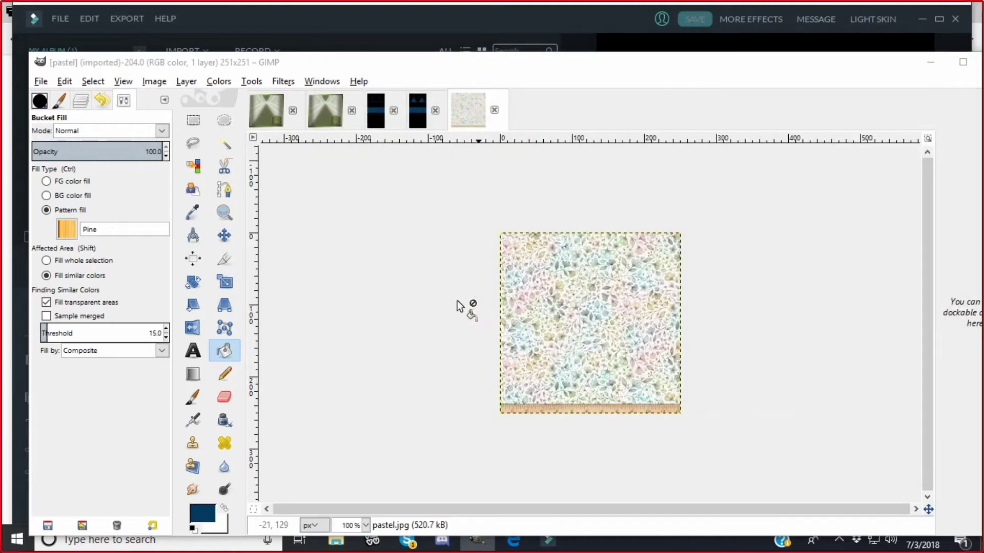
click(203, 127)
drag(423, 194, 780, 405)
click(398, 231)
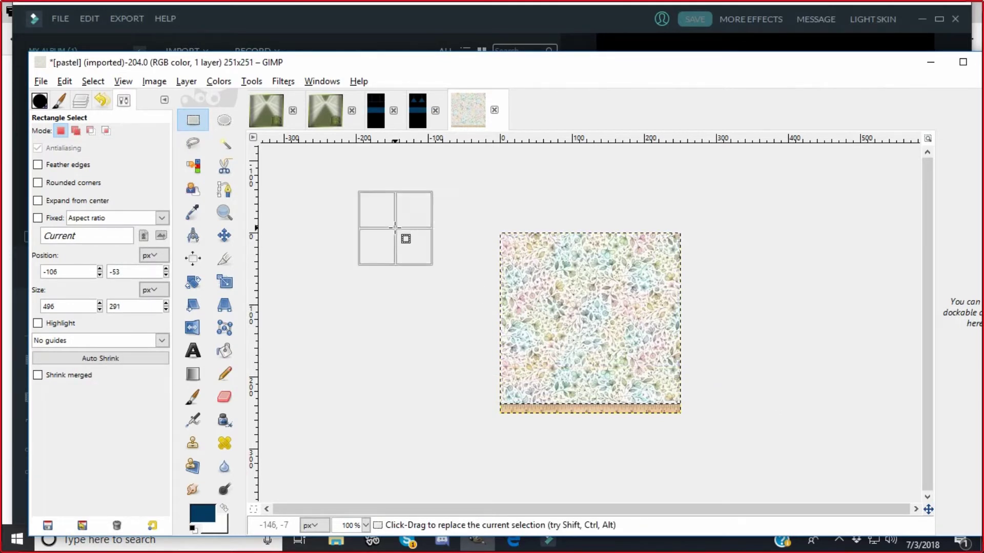
Crop the pastel fabric image to 251 × 236 px, cutting off the ruler strip along its lower edge
click(224, 262)
drag(413, 189, 758, 401)
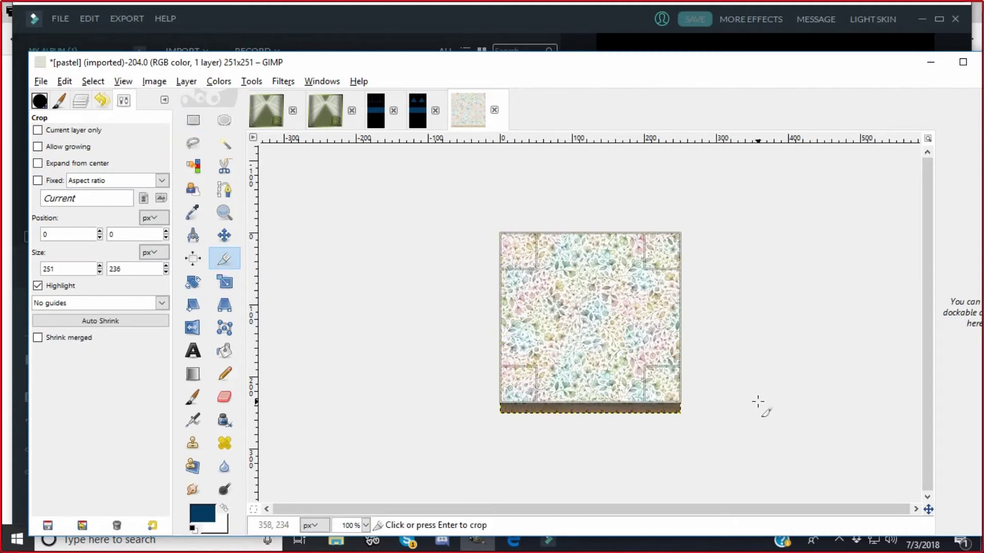
key(Return)
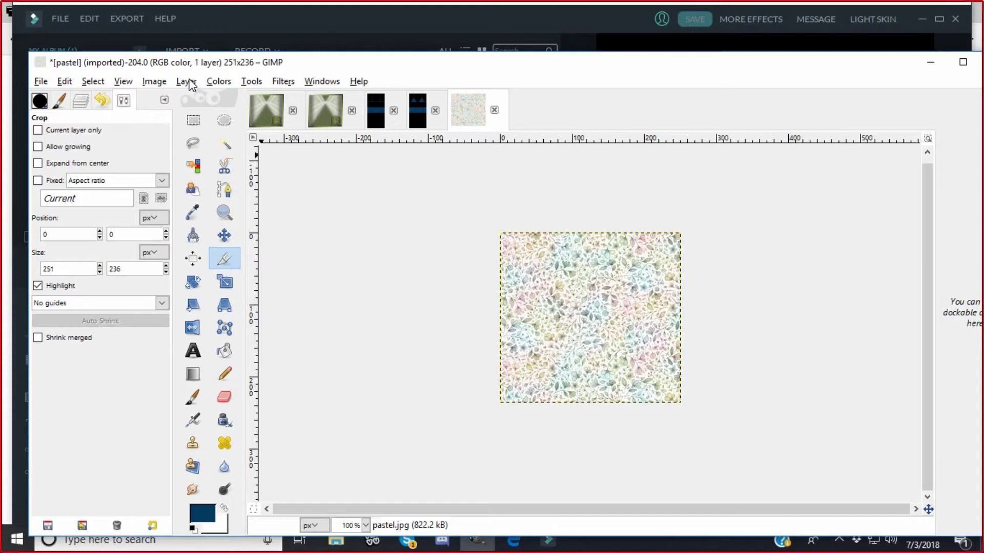
Create a new image 256 px wide and 256 px high
click(46, 82)
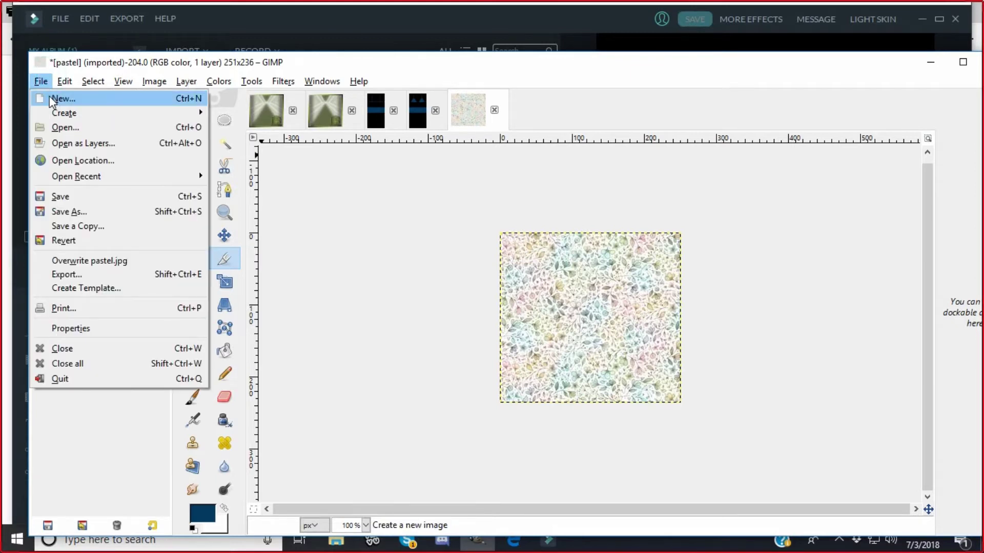
click(55, 96)
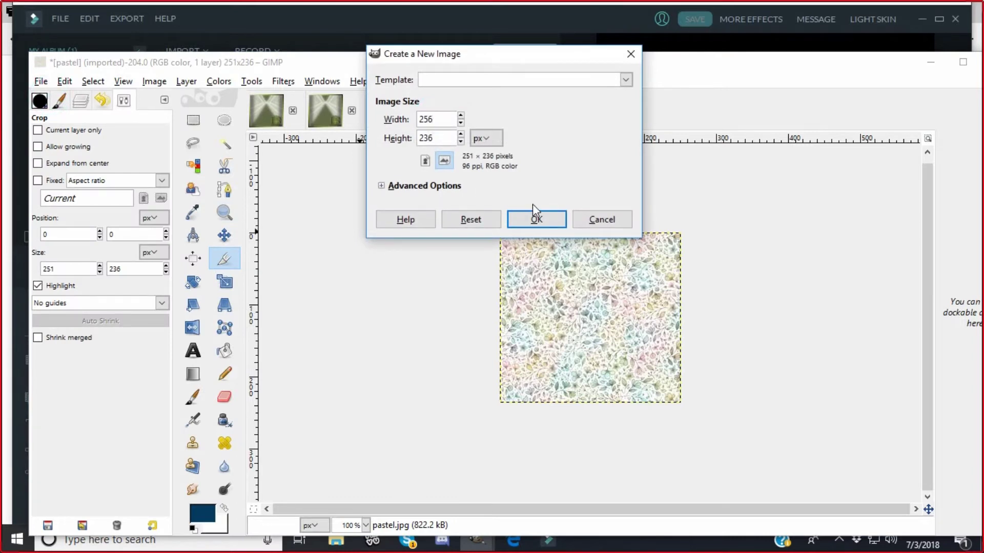
double_click(442, 142)
click(532, 219)
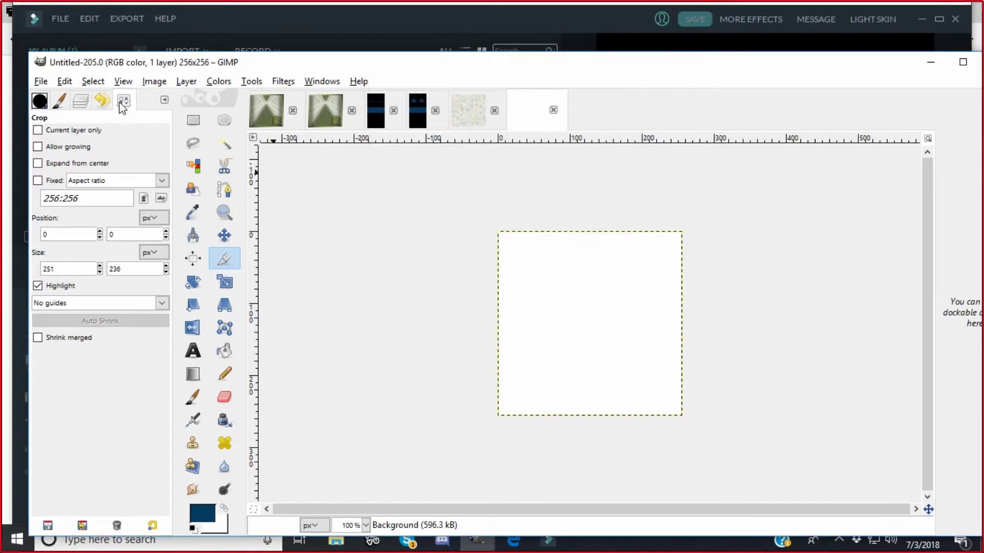
Fill the new image with the dark blue foreground color and add a transparent 256 × 256 px layer above it
click(64, 81)
click(95, 285)
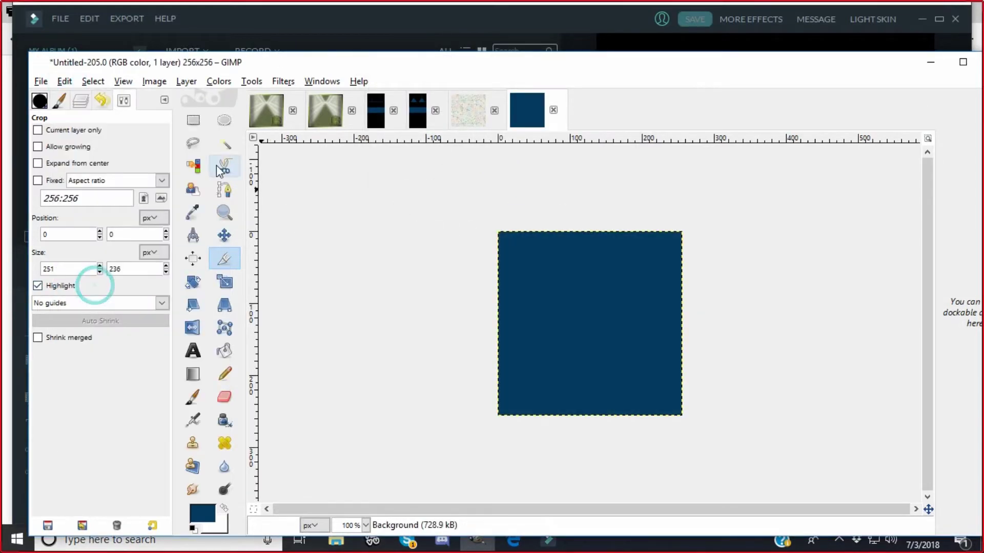
click(186, 81)
click(196, 95)
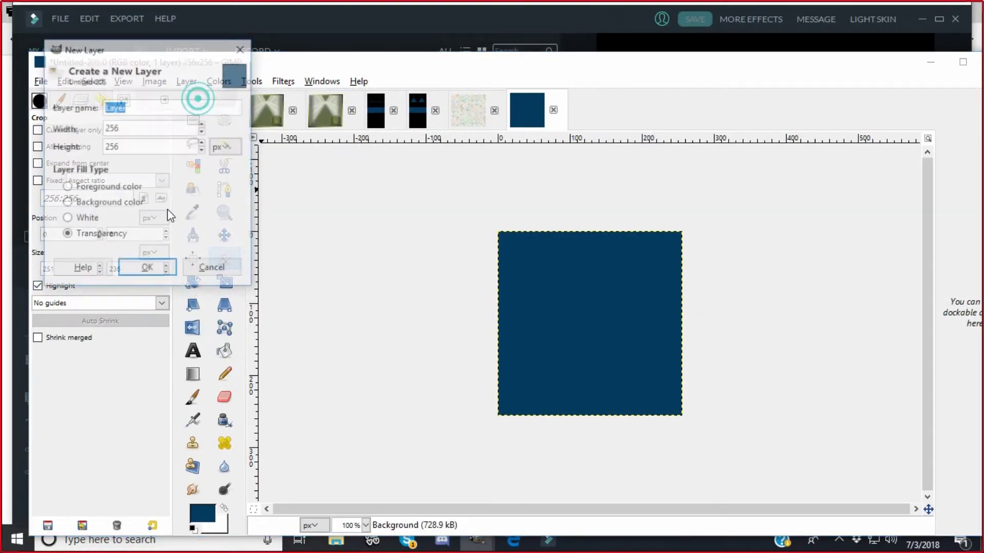
click(148, 270)
Scale the cropped pastel fabric image to 128 × 128 px with width and height unlinked
click(473, 115)
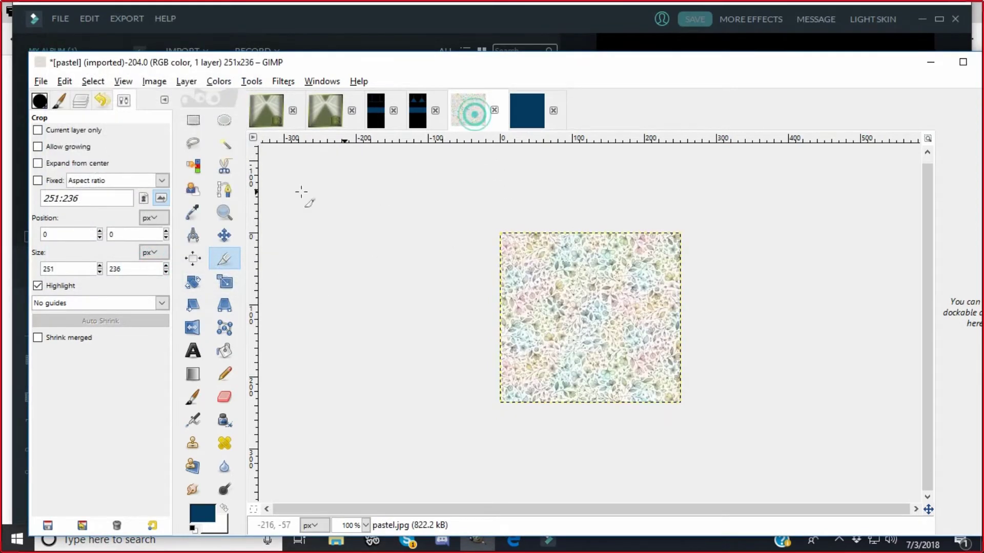
click(153, 81)
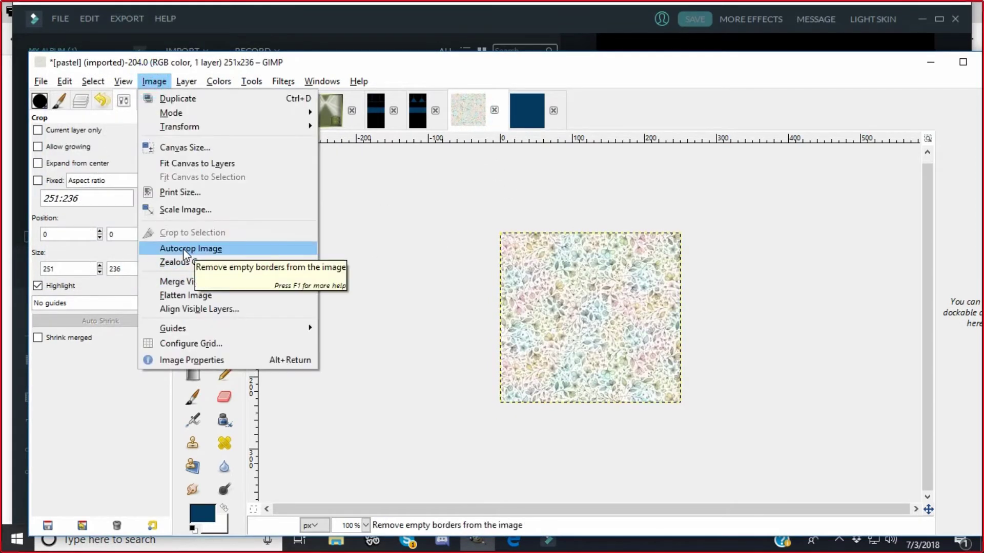
click(183, 210)
click(185, 146)
click(148, 135)
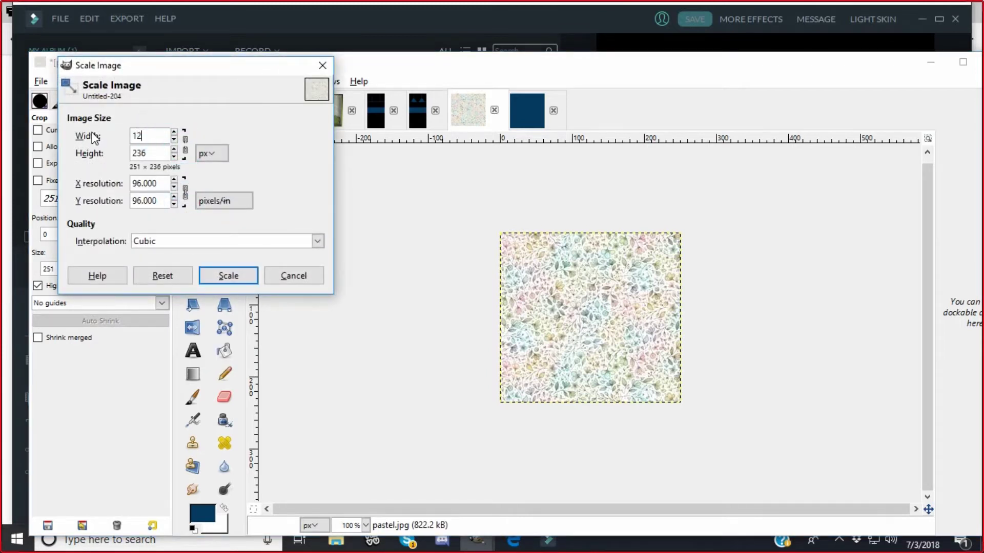
text(128)
key(Tab)
click(228, 281)
Copy the visible content of the scaled pastel image and paste it onto the transparent layer of the 256 × 256 px image
click(65, 81)
click(85, 197)
click(520, 107)
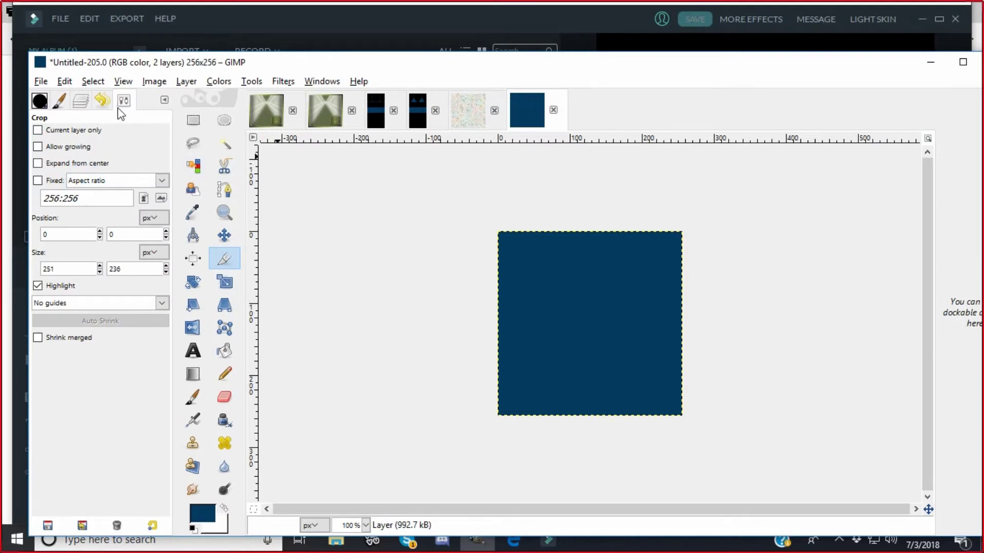
click(81, 101)
click(100, 182)
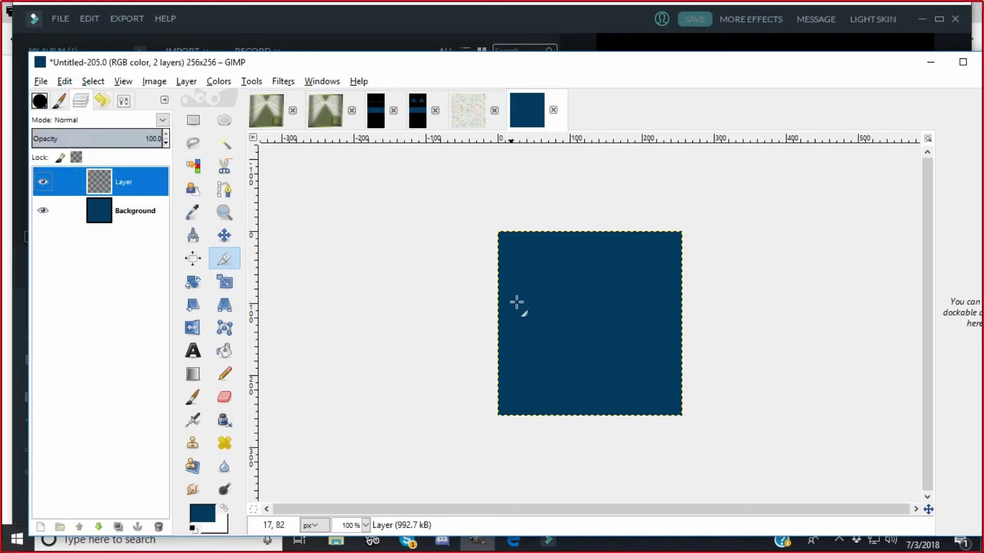
click(64, 81)
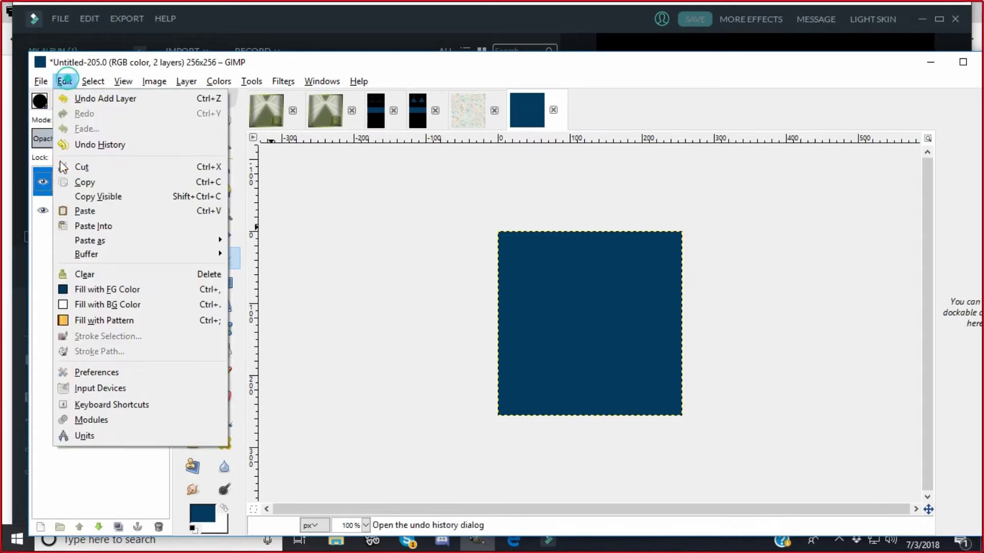
click(88, 209)
Move the pasted fabric square exactly into the canvas's upper-left corner and anchor it to the transparent layer
click(365, 525)
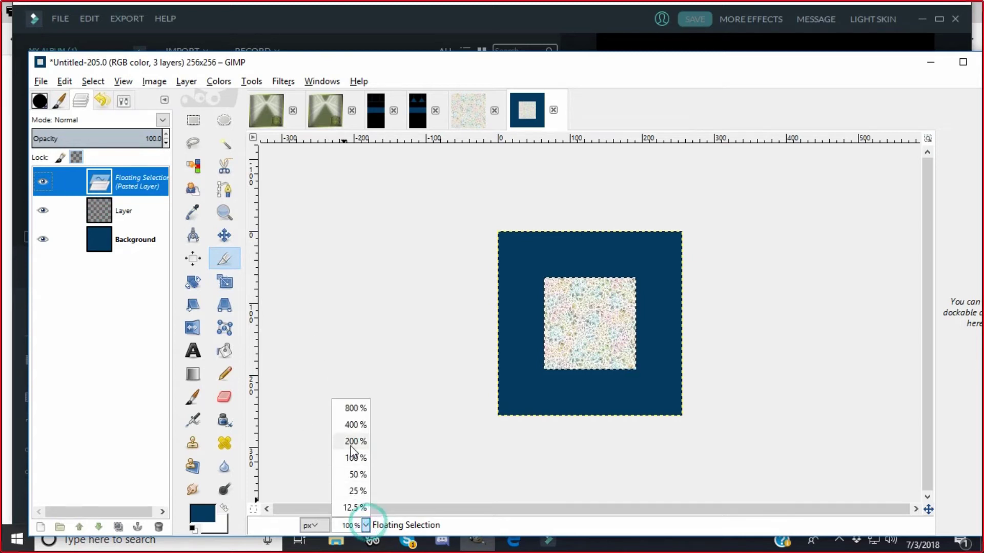
click(353, 460)
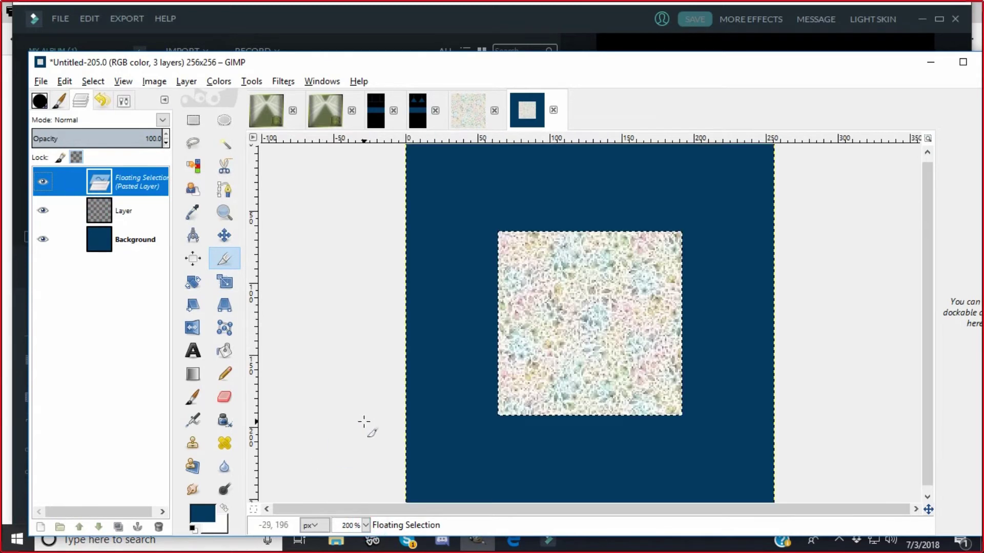
click(223, 235)
drag(530, 281, 455, 211)
click(365, 525)
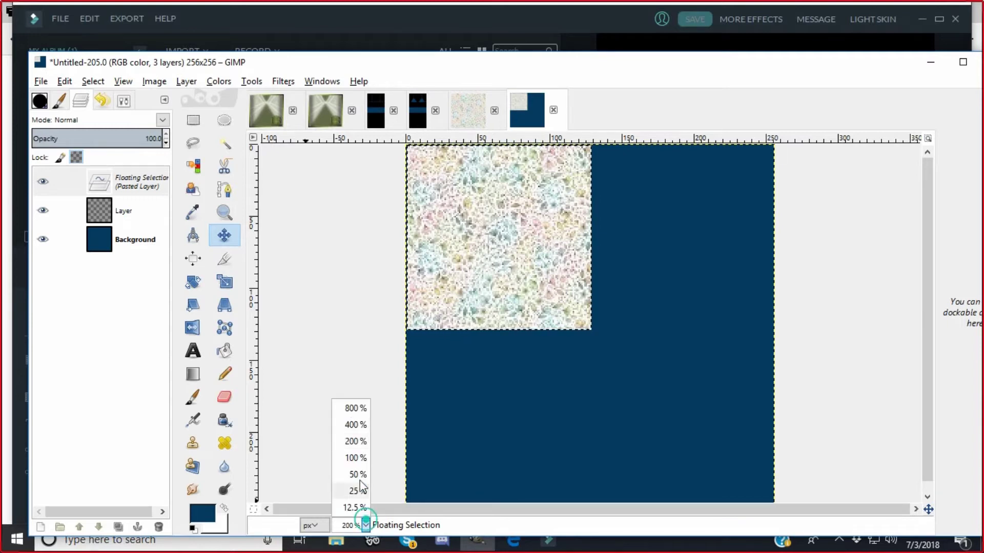
click(348, 424)
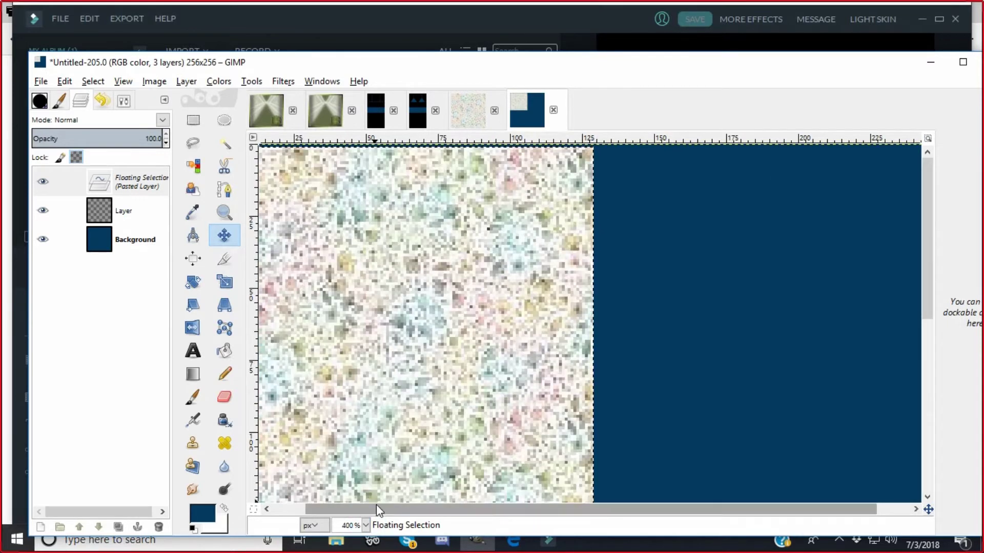
drag(376, 506, 338, 506)
drag(300, 223, 297, 221)
click(193, 120)
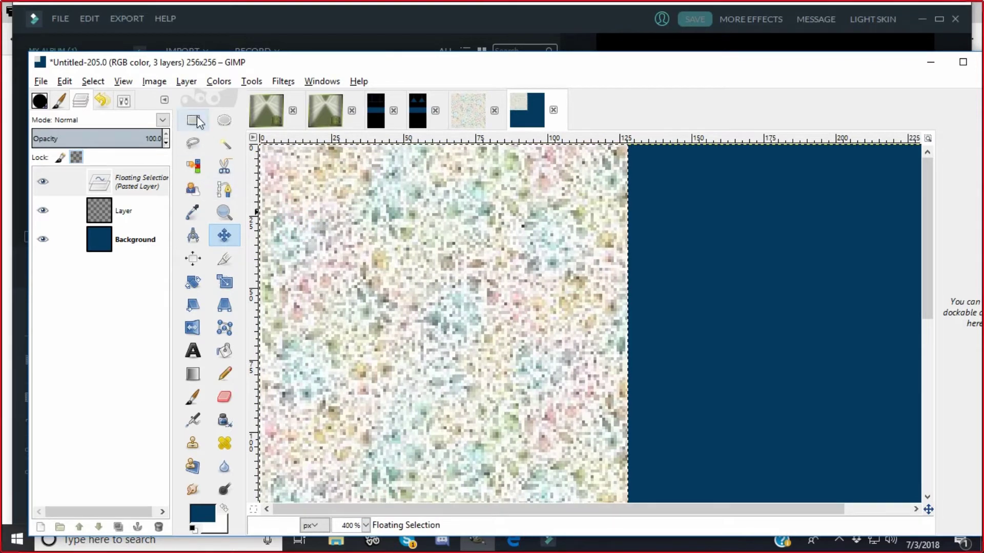
click(698, 231)
Duplicate the fabric layer, flip the copy horizontally to fill the upper-right quarter, and merge it down
click(186, 81)
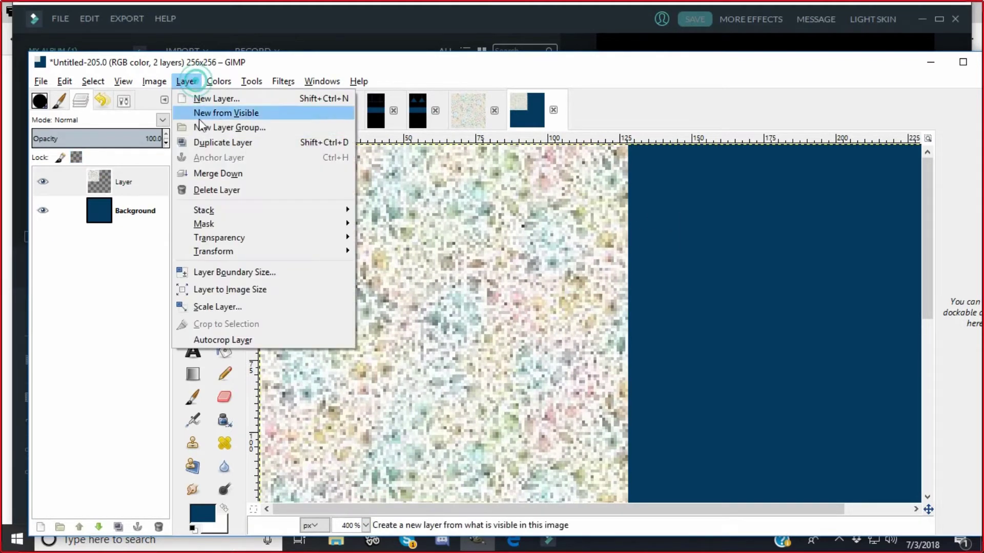
click(206, 146)
click(195, 83)
mouse_move(349, 251)
click(389, 252)
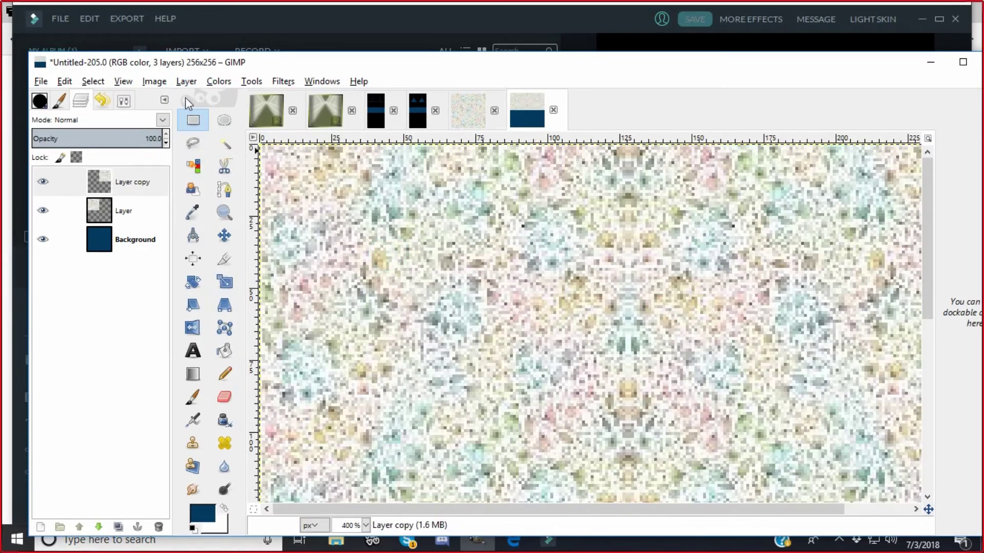
click(181, 82)
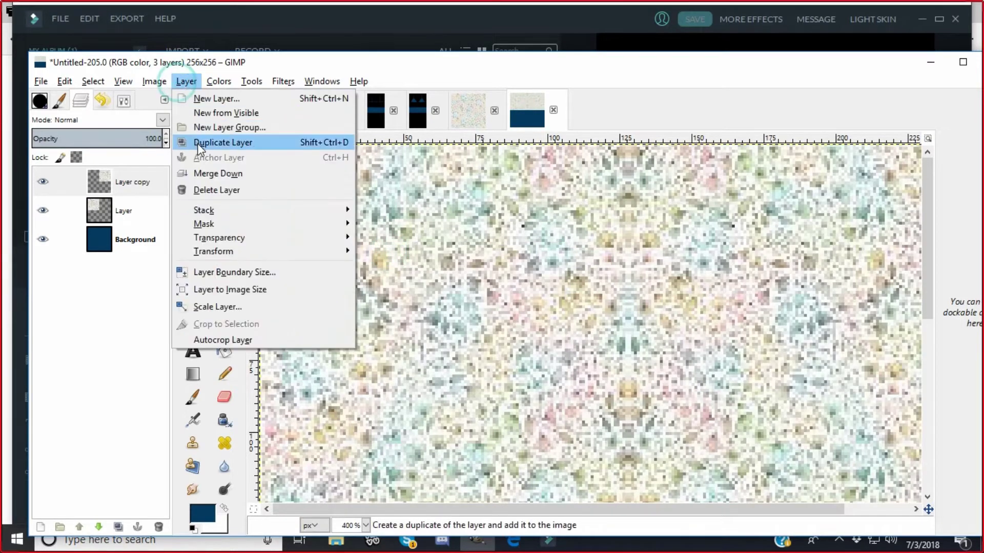
click(214, 177)
Duplicate the merged fabric layer, flip the copy vertically to fill the canvas's lower half, and merge it down
click(186, 82)
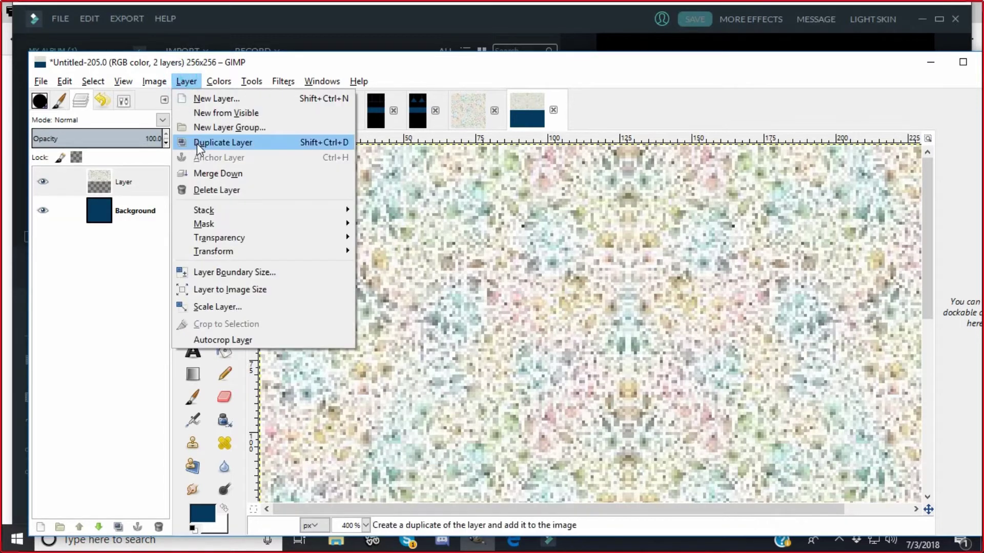
click(197, 144)
click(185, 82)
click(211, 252)
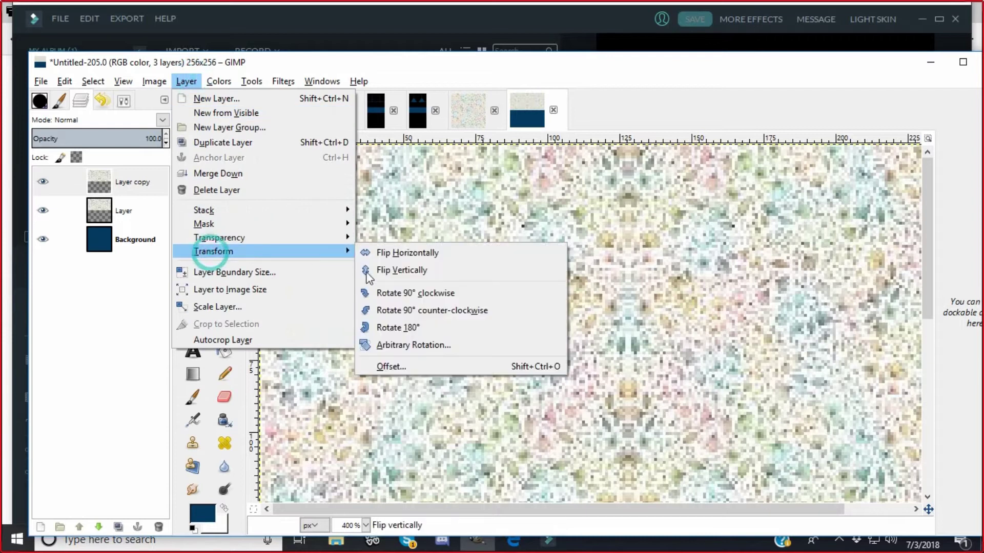
click(372, 270)
click(186, 81)
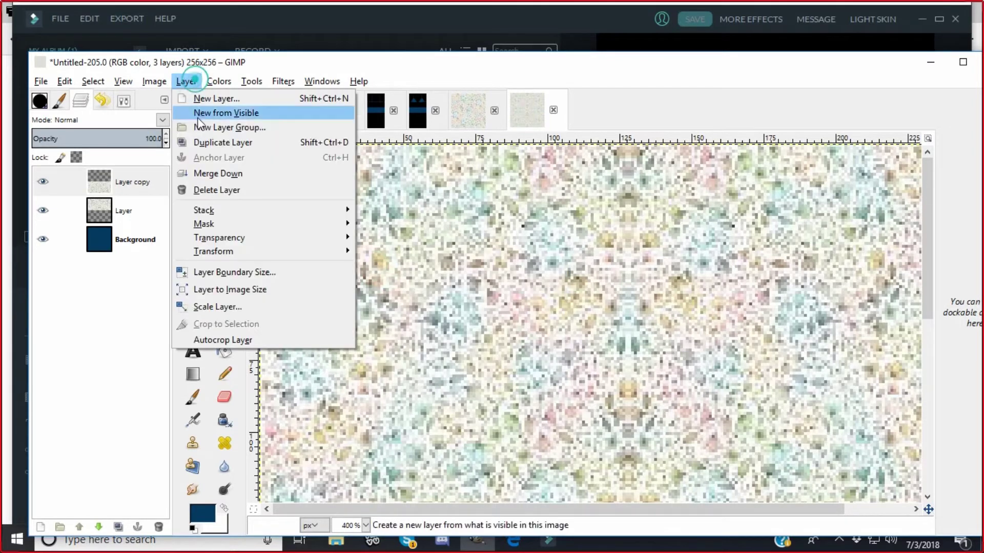
click(214, 174)
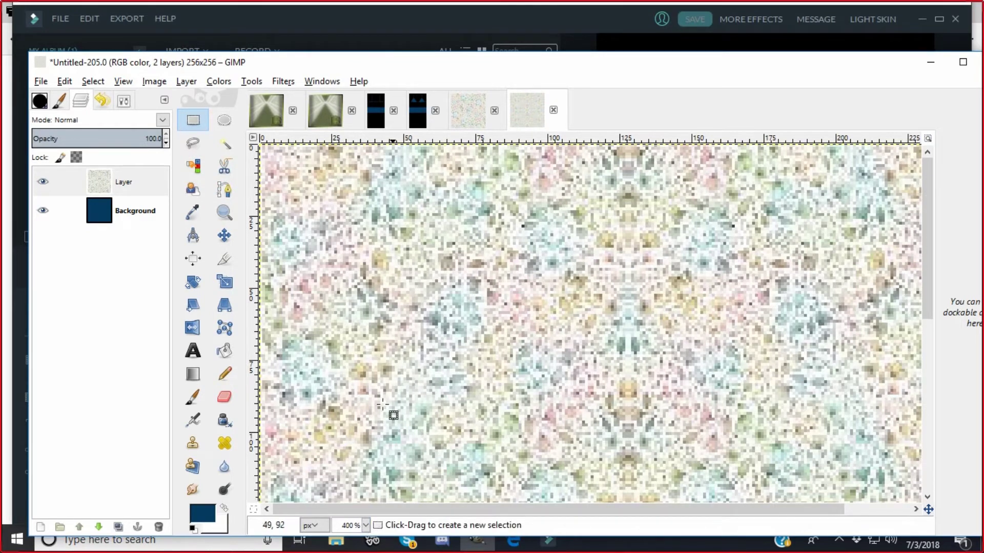
Copy the mirrored fabric tile and paste it as a new pattern named "pastels"
click(365, 525)
click(351, 460)
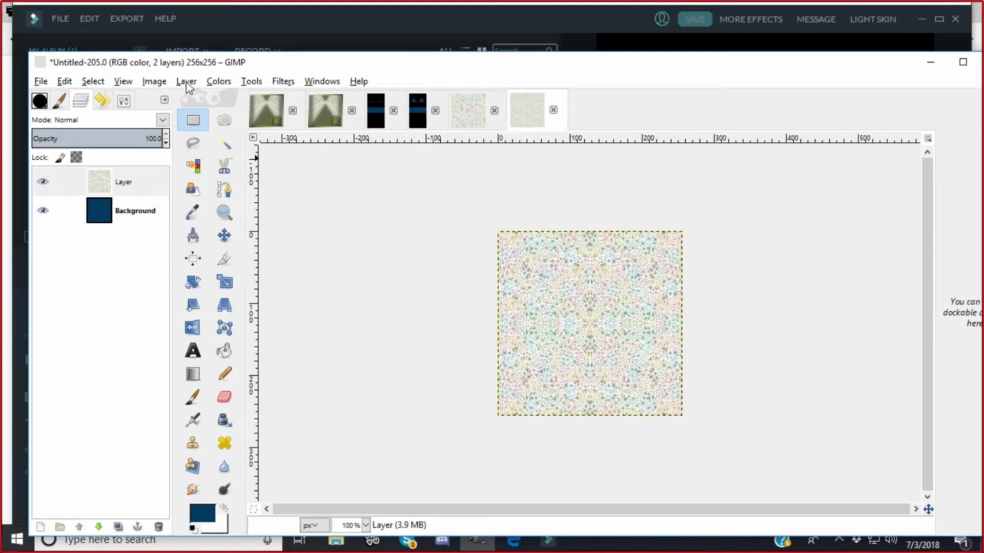
click(64, 82)
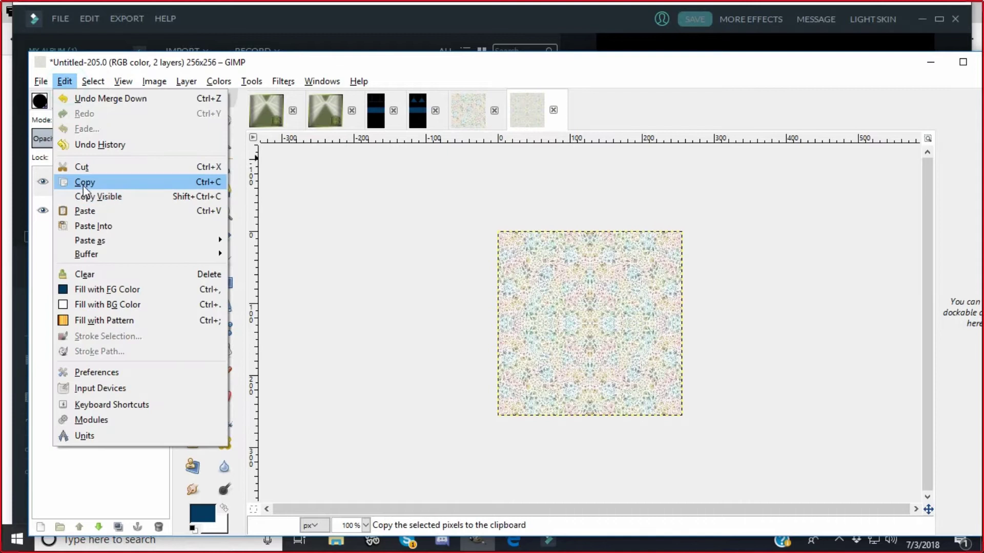
click(83, 187)
click(64, 81)
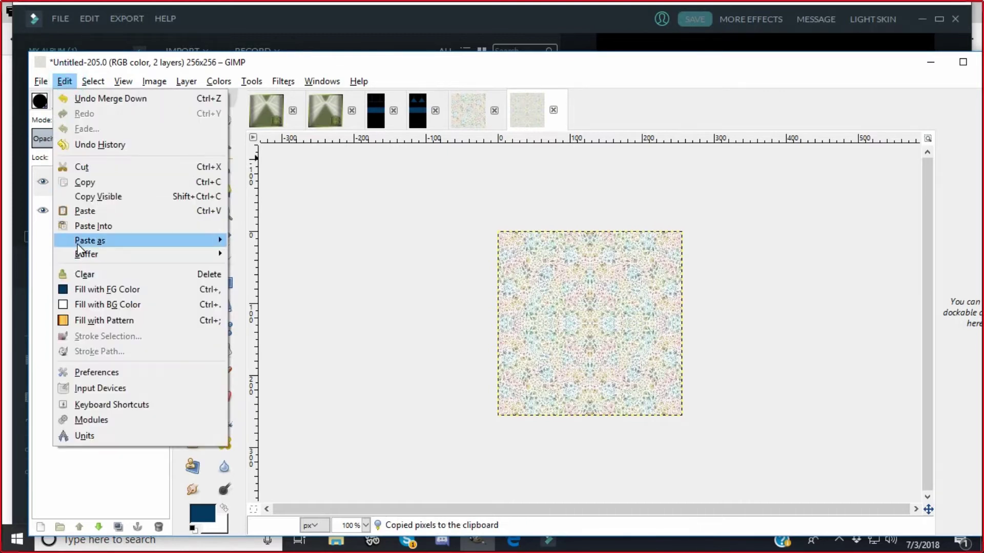
mouse_move(78, 249)
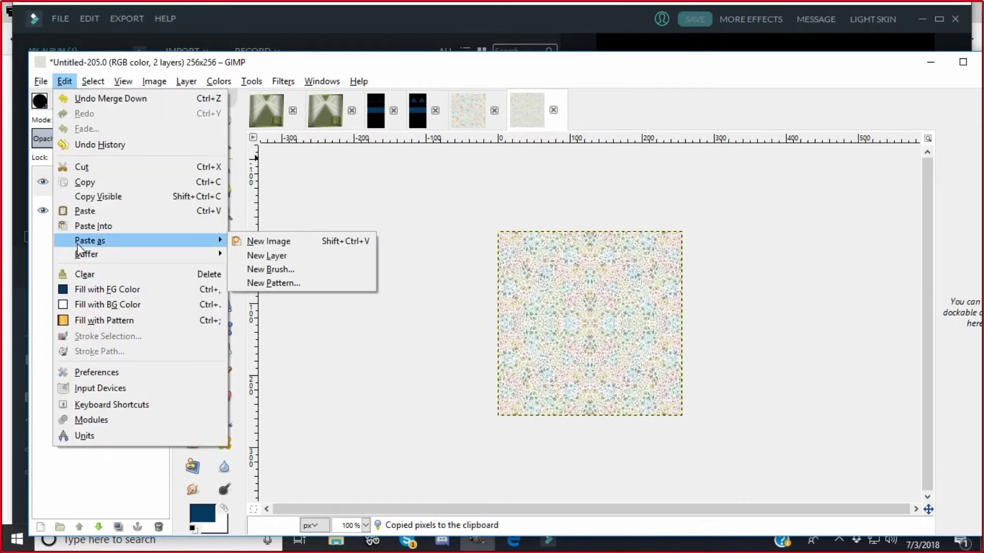
click(270, 285)
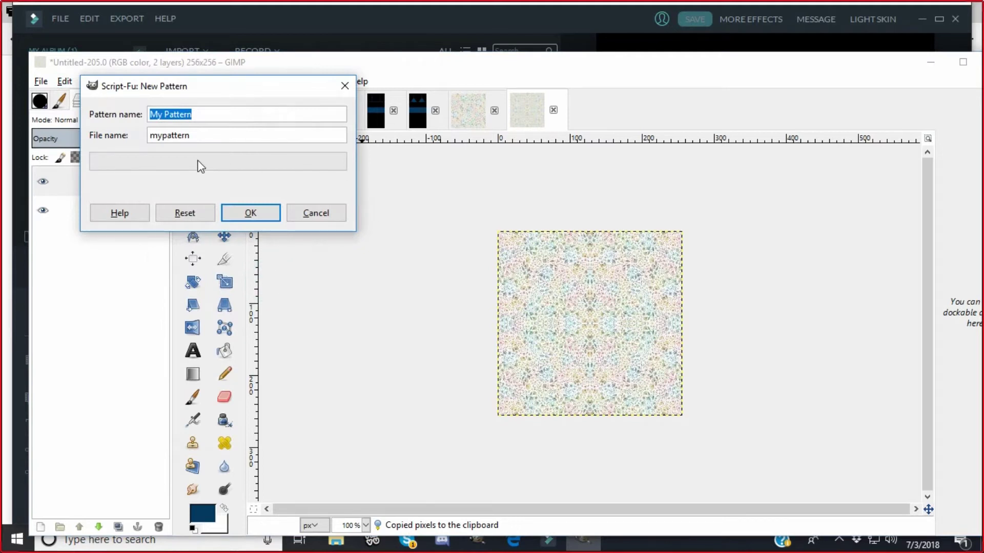
text(pastels)
key(Return)
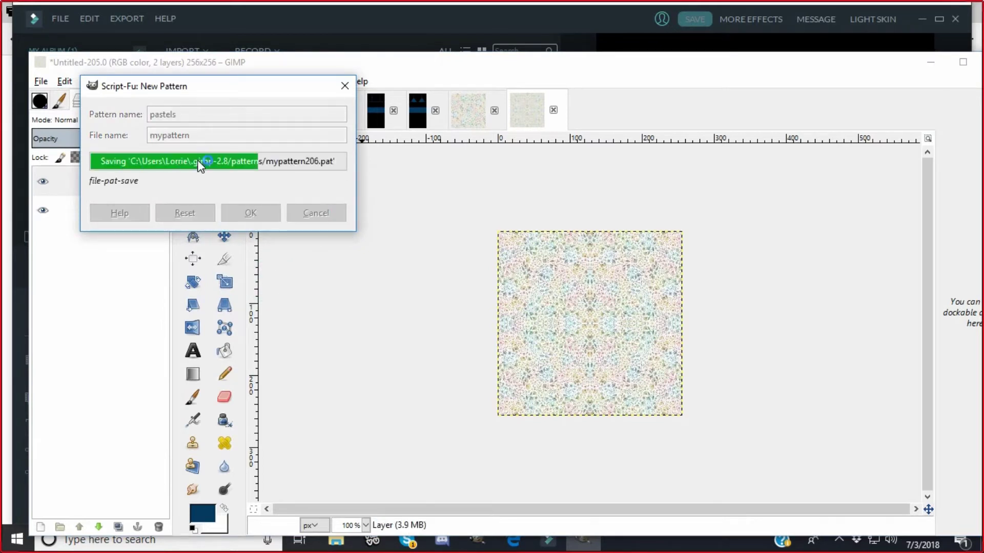
Check the pattern choices available for the Bucket Fill tool's pattern fill
click(346, 227)
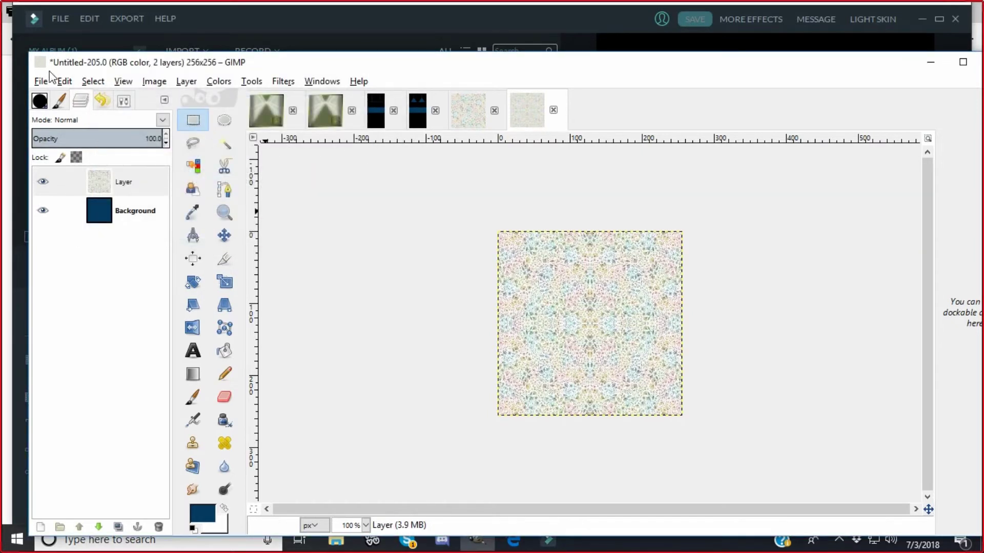
click(224, 351)
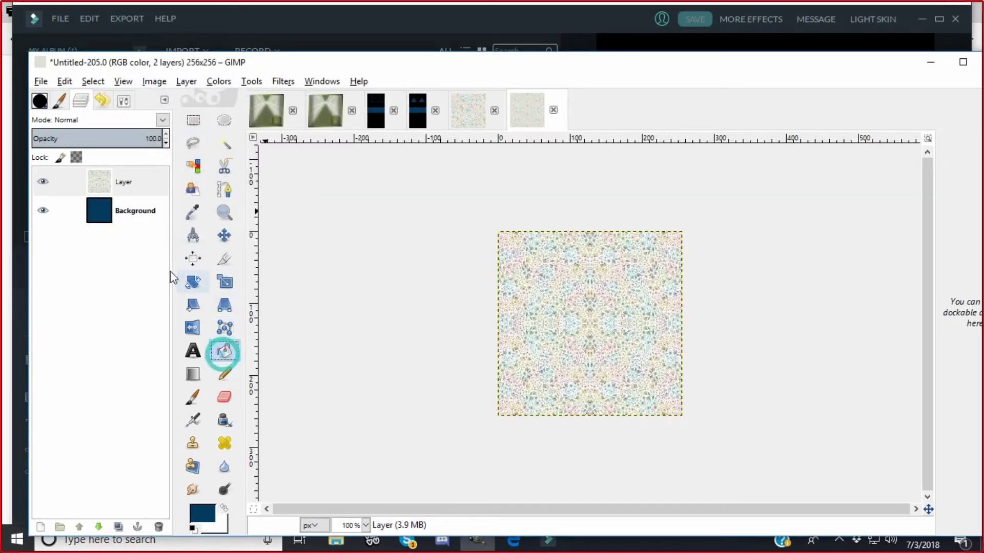
click(123, 102)
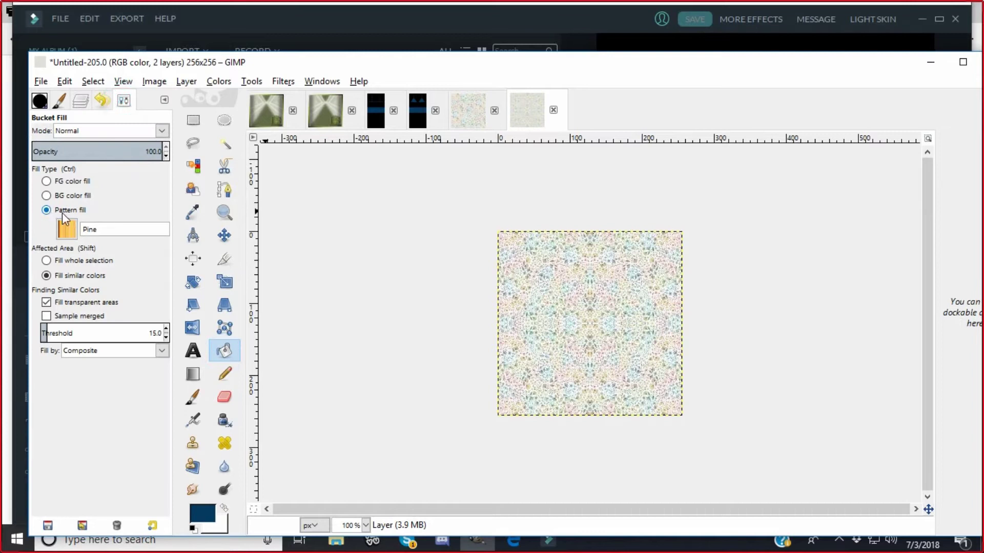
click(67, 229)
click(356, 245)
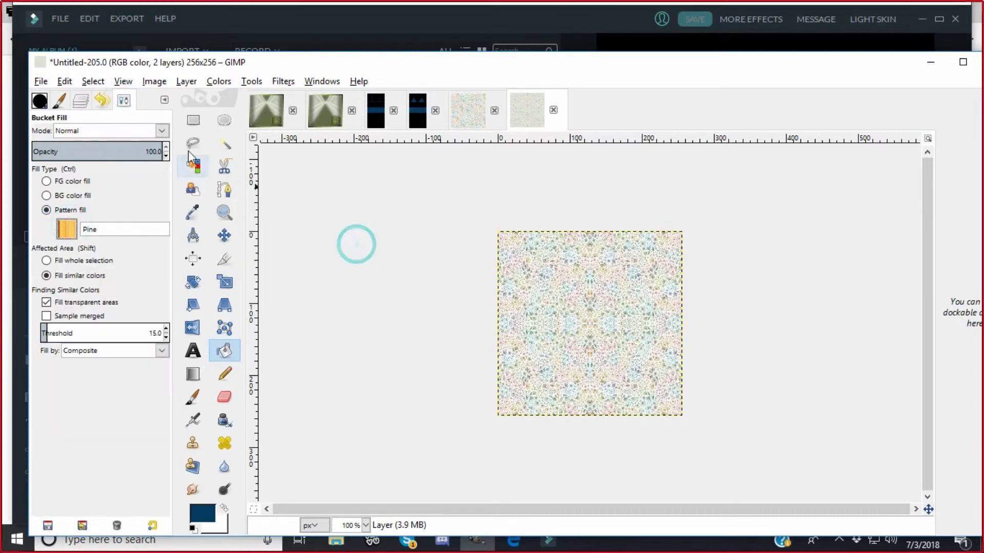
click(80, 100)
Copy the pastel texture and paste it as a new pattern named pastels with the file name mypattern
click(186, 81)
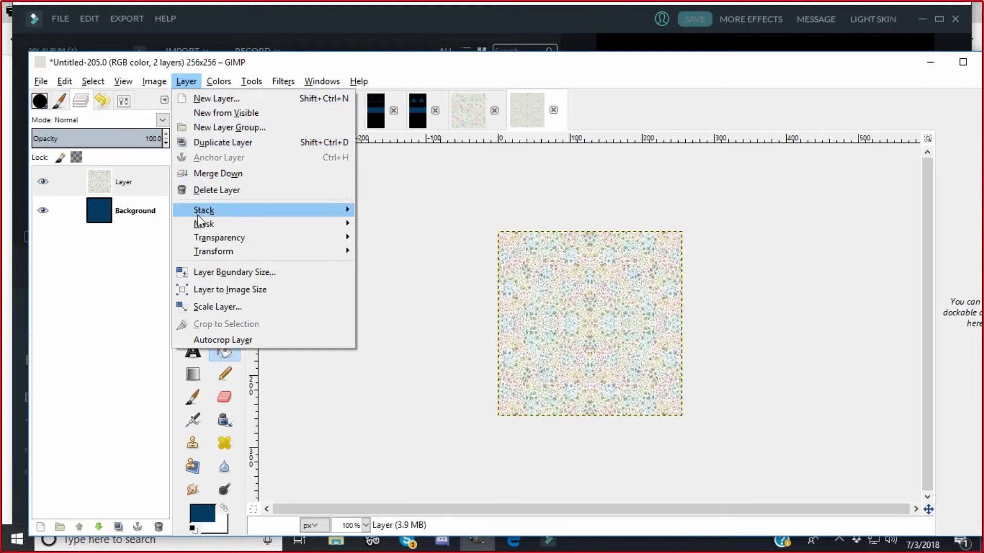
mouse_move(66, 82)
click(86, 197)
click(65, 82)
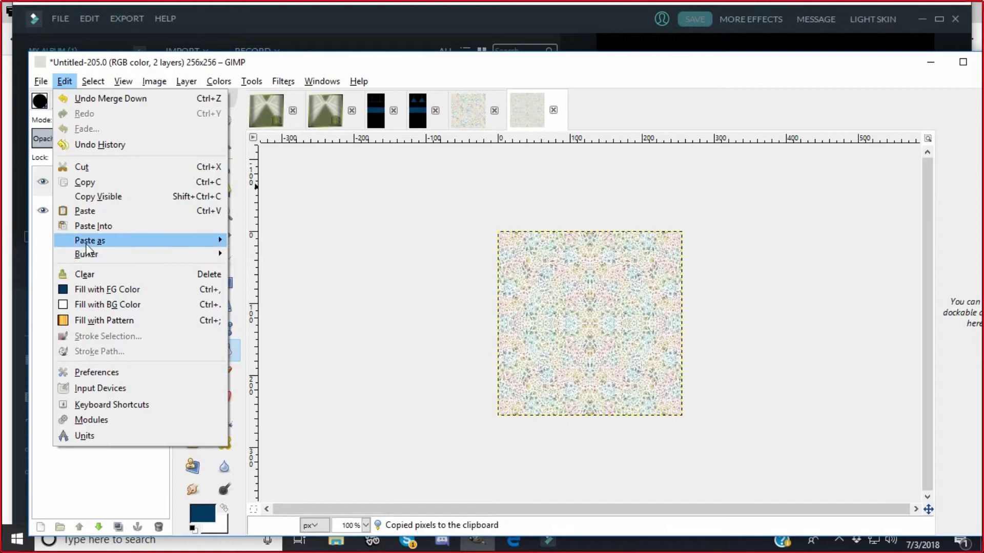
mouse_move(149, 243)
click(273, 284)
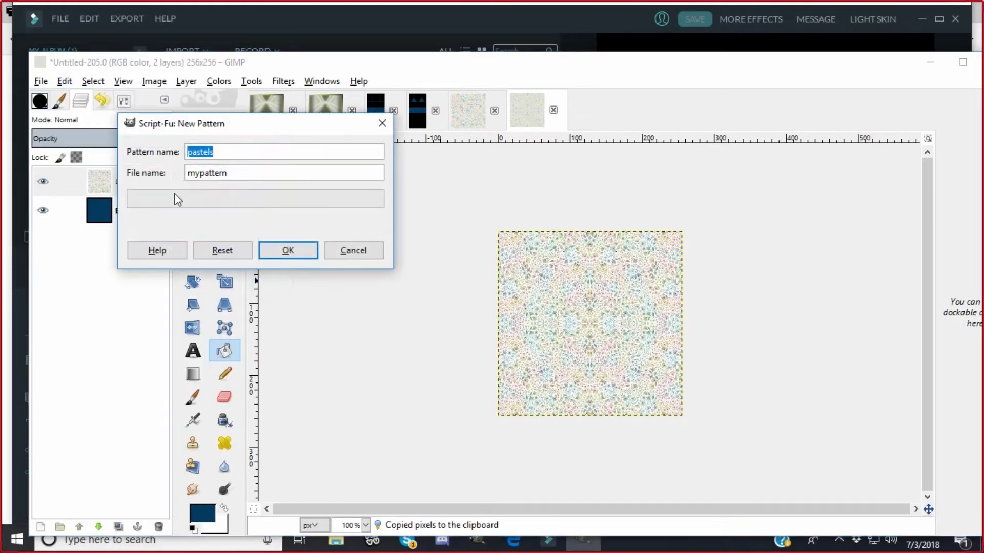
click(285, 251)
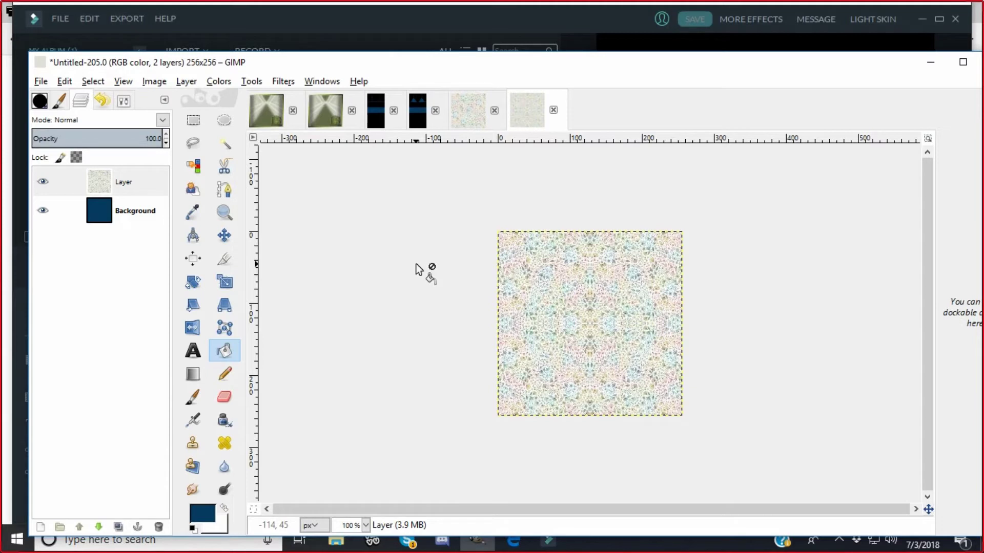
Bucket-fill the selected blue skirt band in the dress front image with the pastels pattern
click(418, 119)
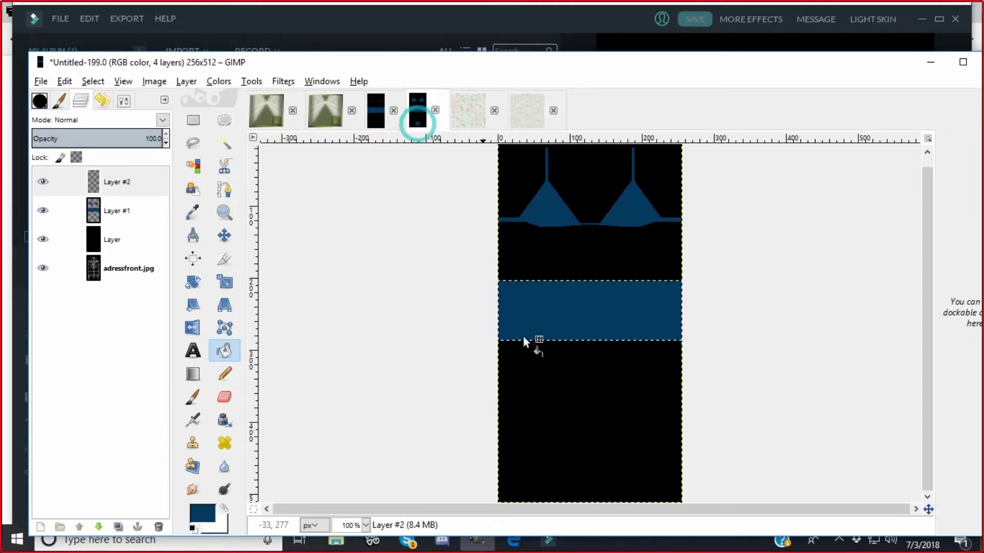
click(225, 352)
click(123, 100)
click(46, 210)
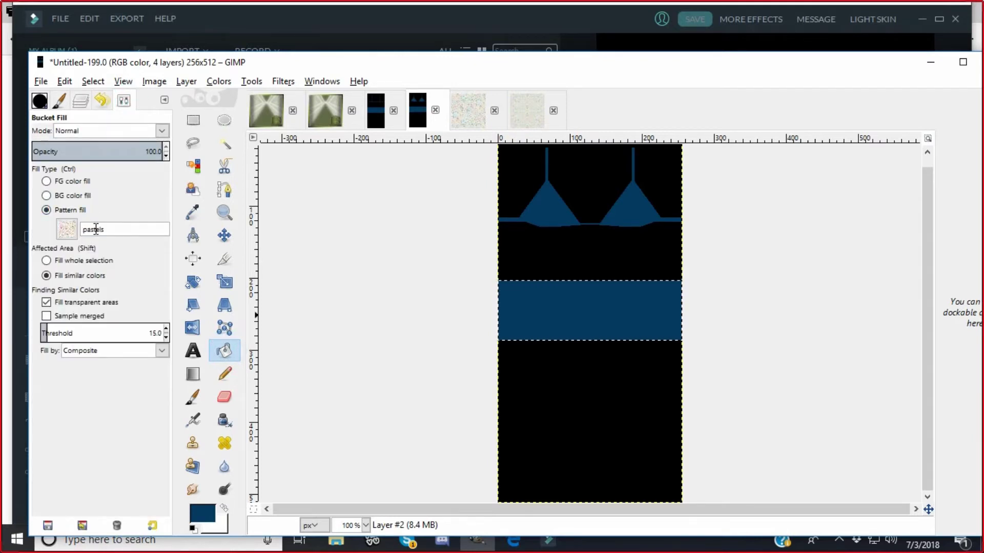
click(548, 315)
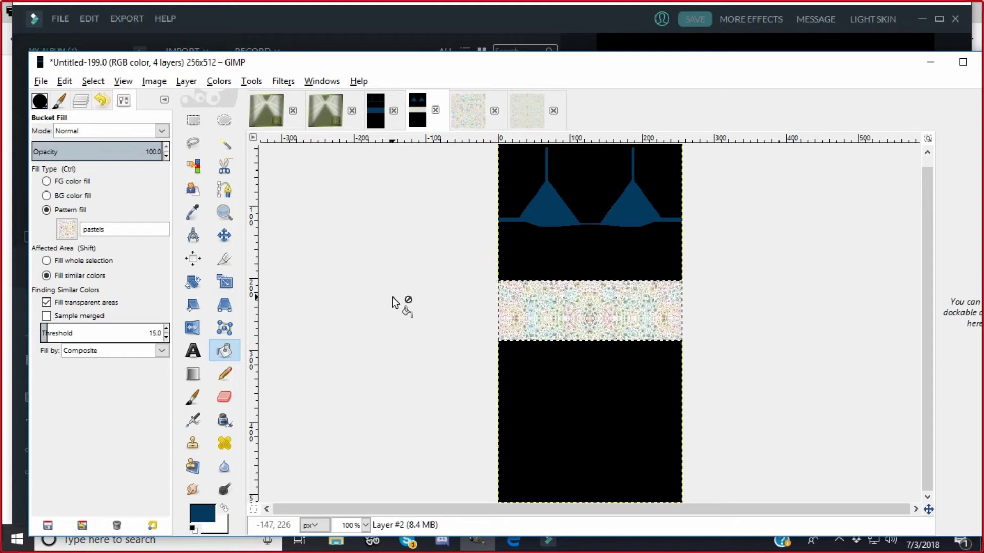
Switch to the dress back image and add a new layer
click(377, 110)
click(193, 120)
click(185, 81)
click(216, 97)
click(148, 255)
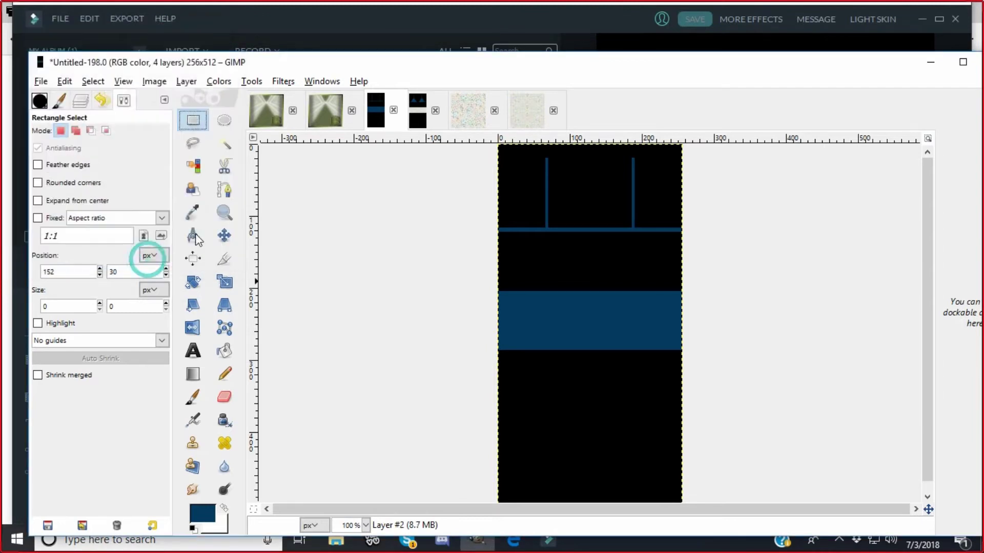
Select the blue skirt band with a rectangle about 359 × 83 px and fill it with the pastels pattern
drag(494, 290, 753, 351)
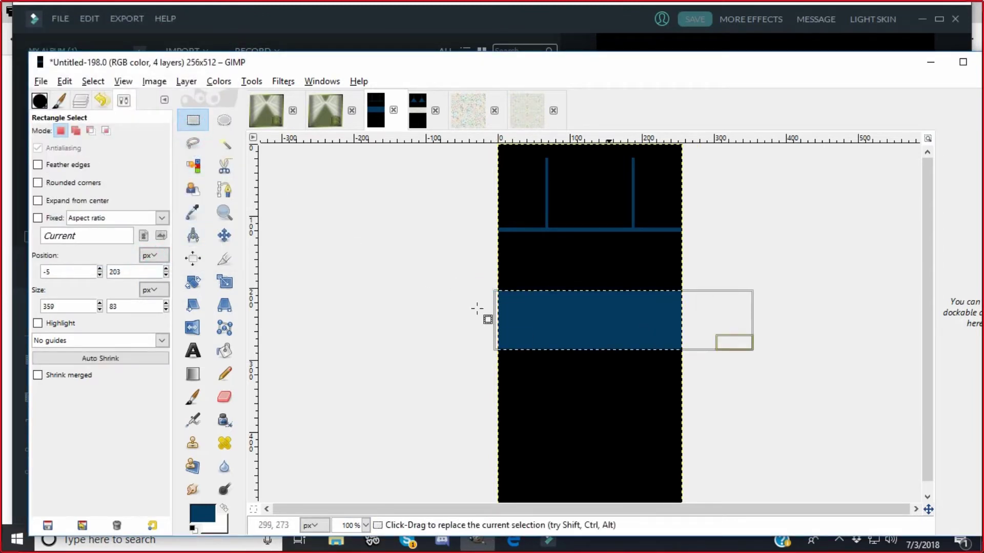
key(Return)
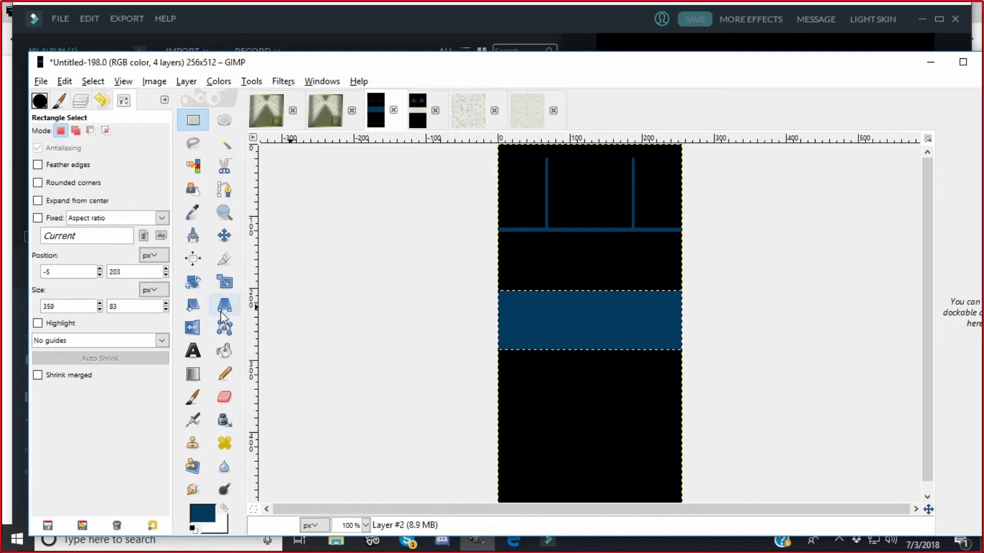
click(223, 351)
click(572, 339)
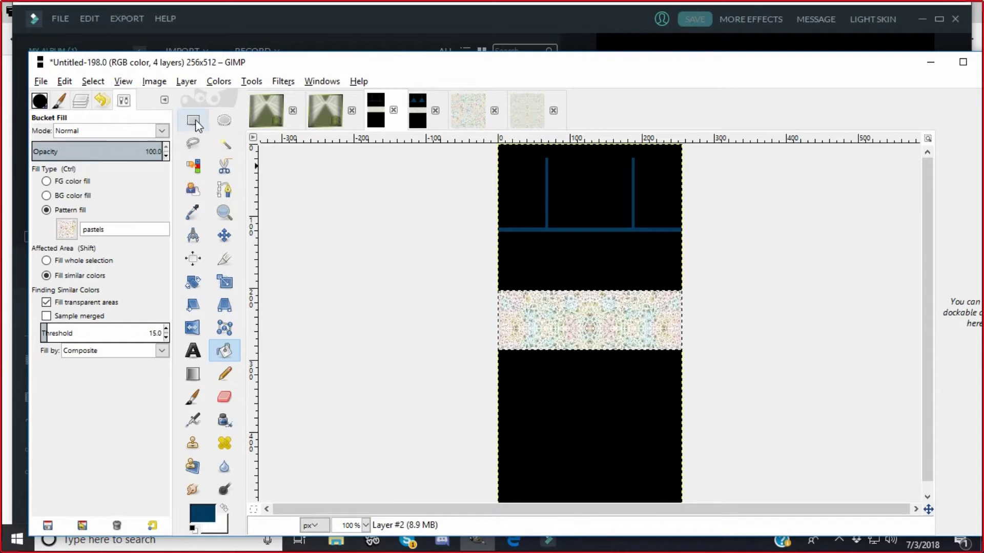
Clear the selections in both the dress back and dress front images
key(r)
click(317, 176)
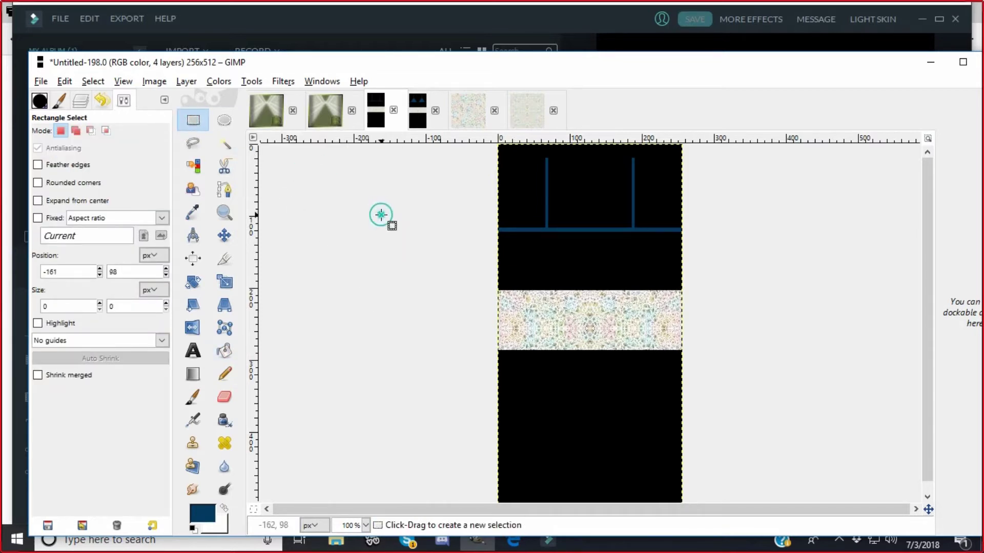
click(417, 110)
click(359, 243)
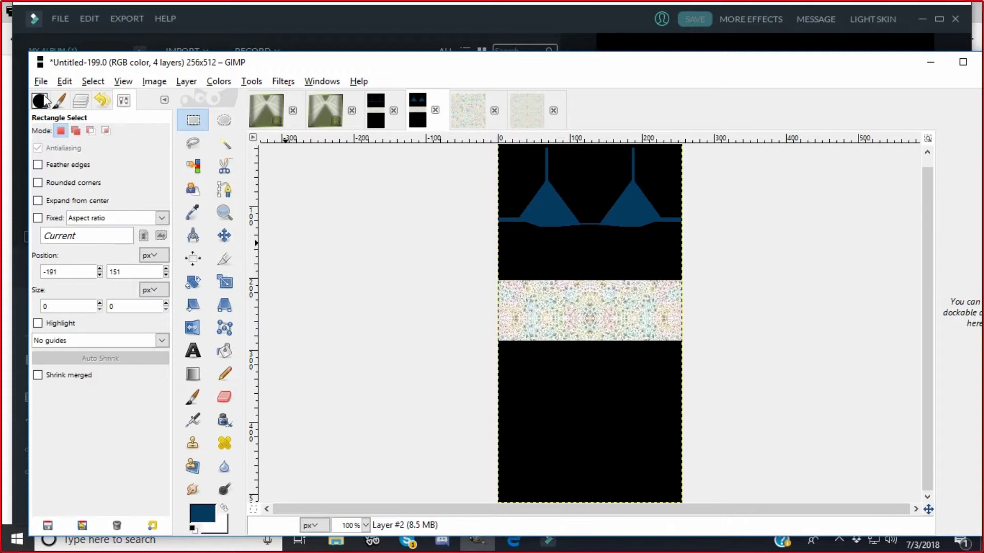
Export the dress front image as adressfronttexture.png with the offered PNG options
click(41, 81)
click(62, 275)
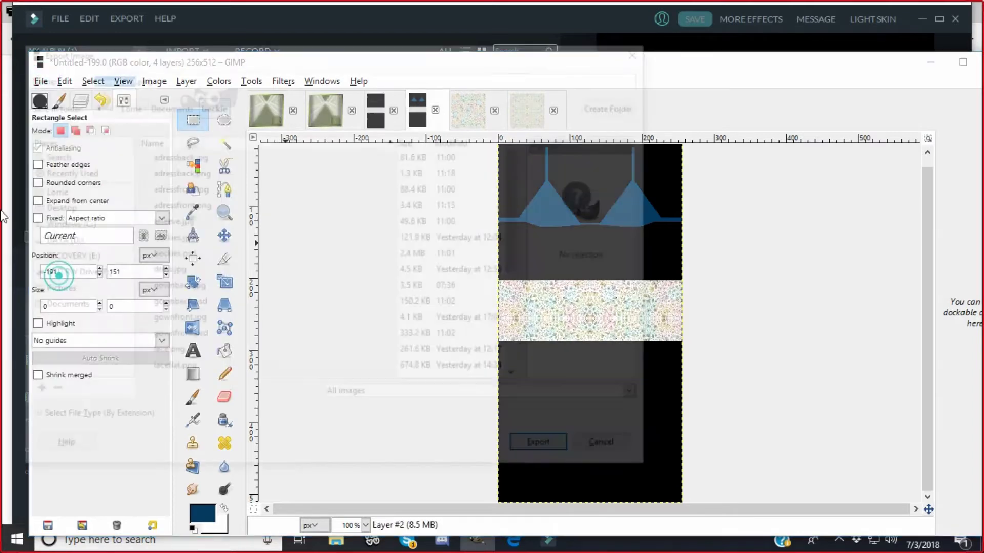
click(127, 72)
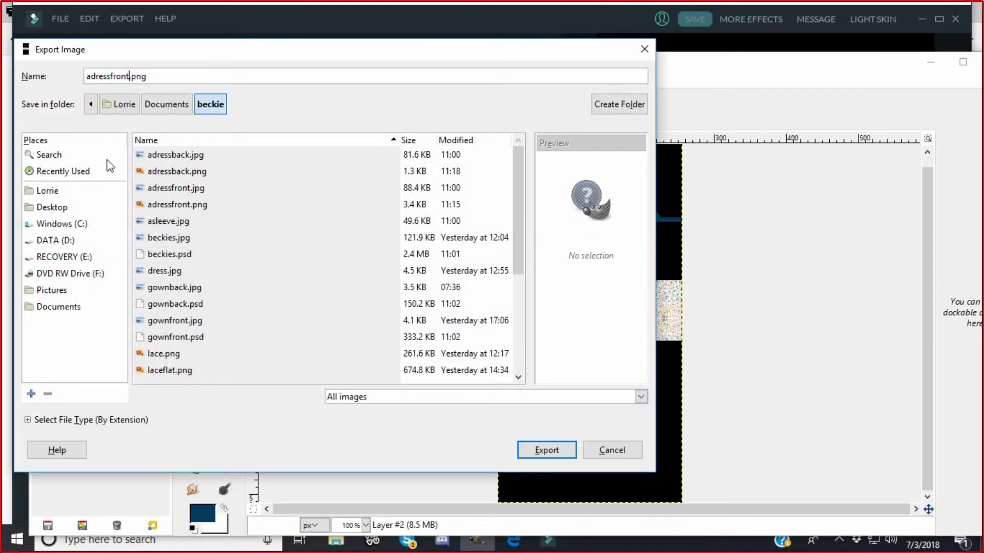
text(texture)
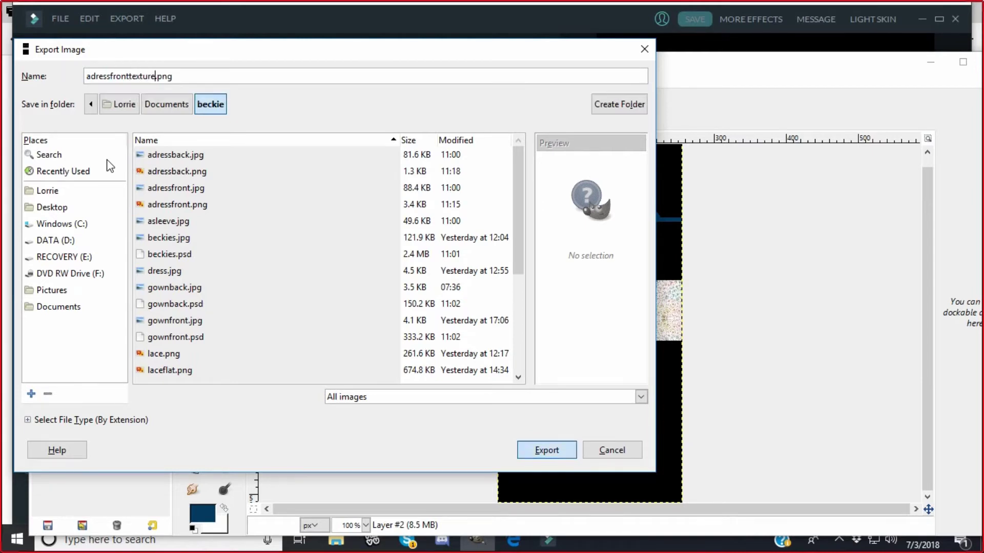
key(Return)
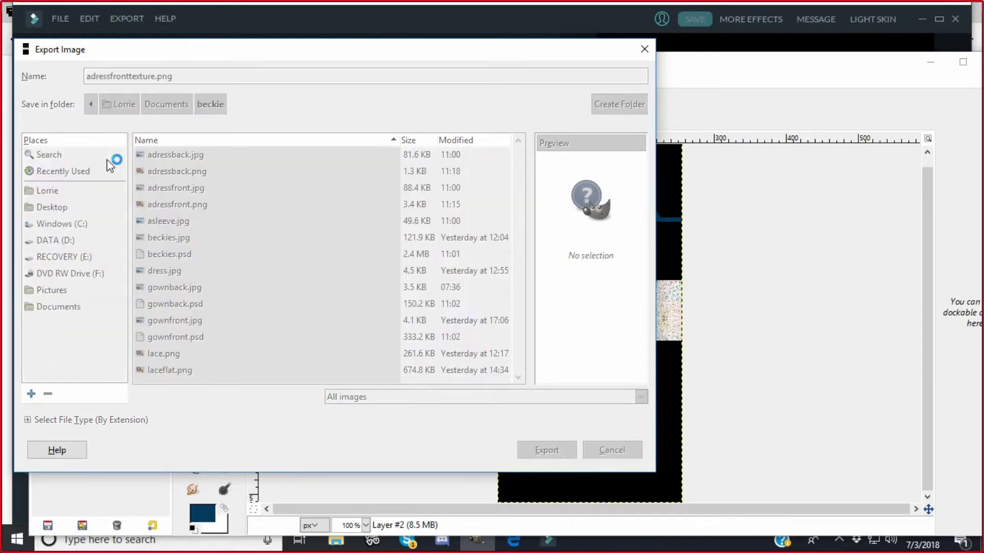
click(143, 287)
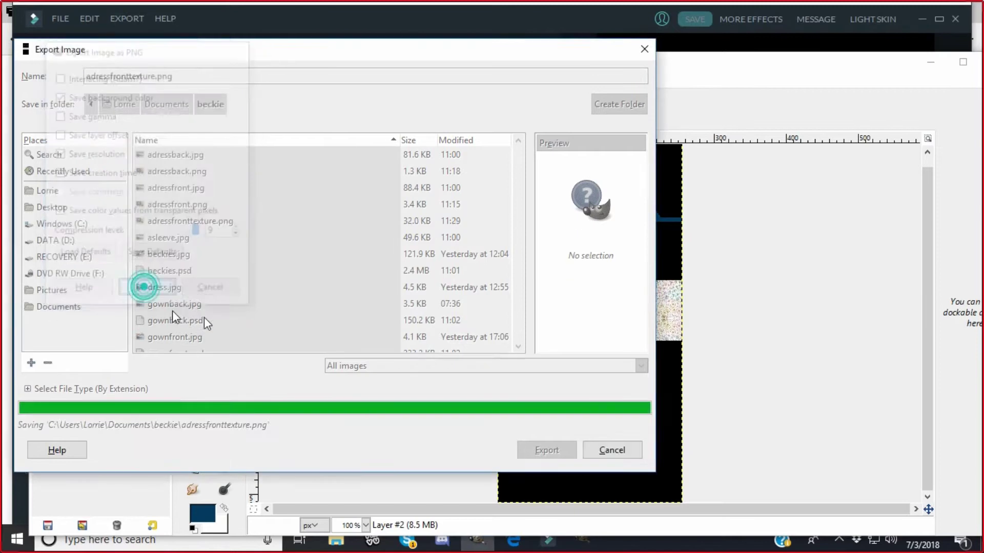
Export the dress back image as adressbacktexture.png with the offered PNG options
click(378, 111)
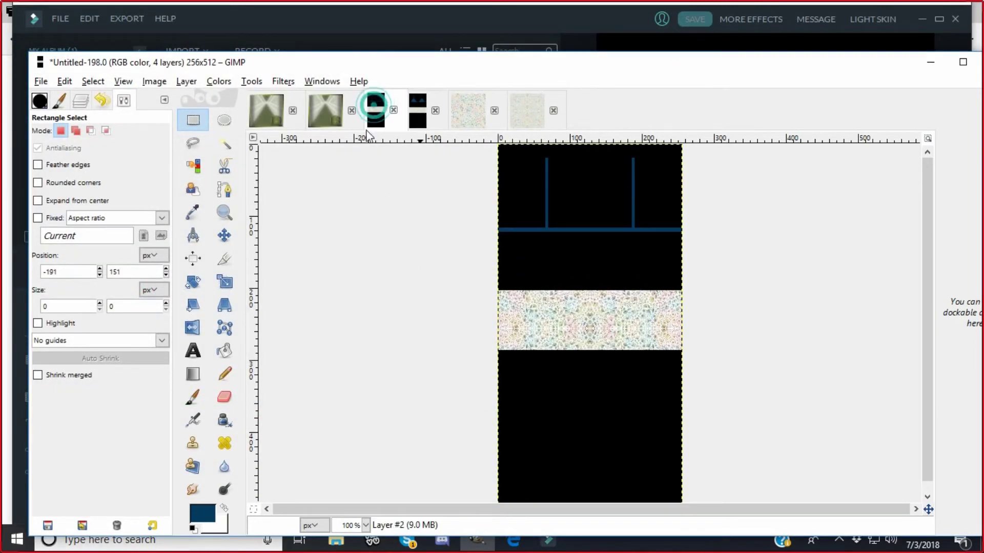
click(41, 81)
click(51, 278)
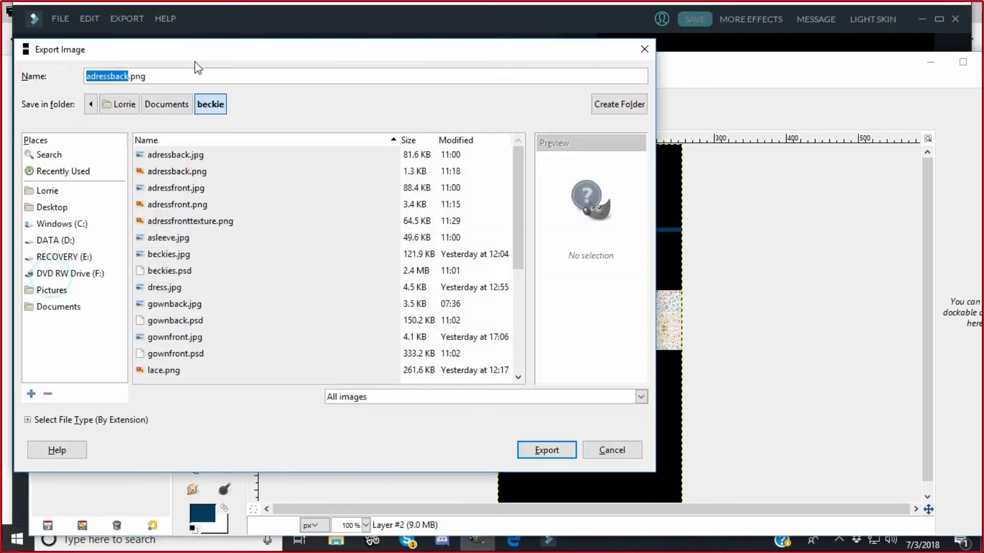
click(128, 76)
text(texture)
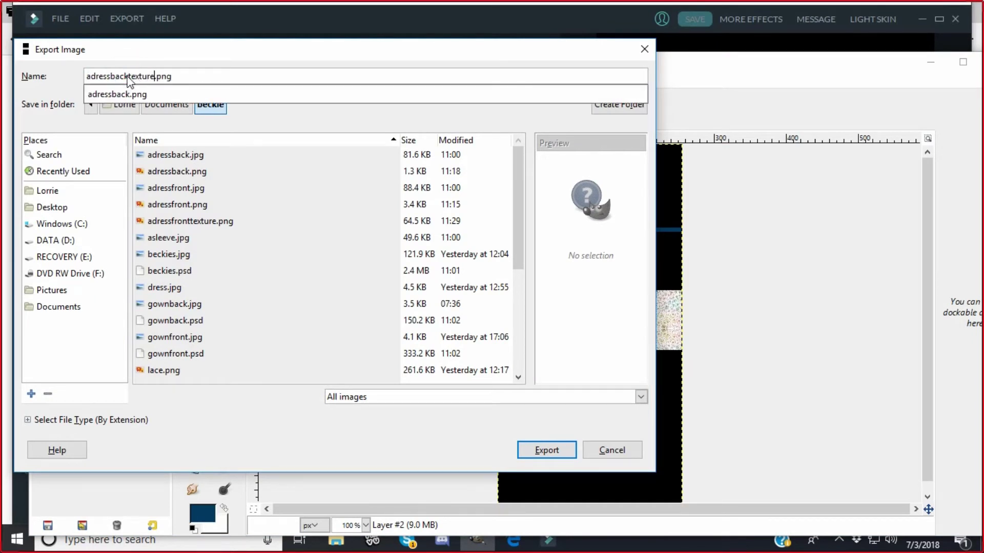
key(Return)
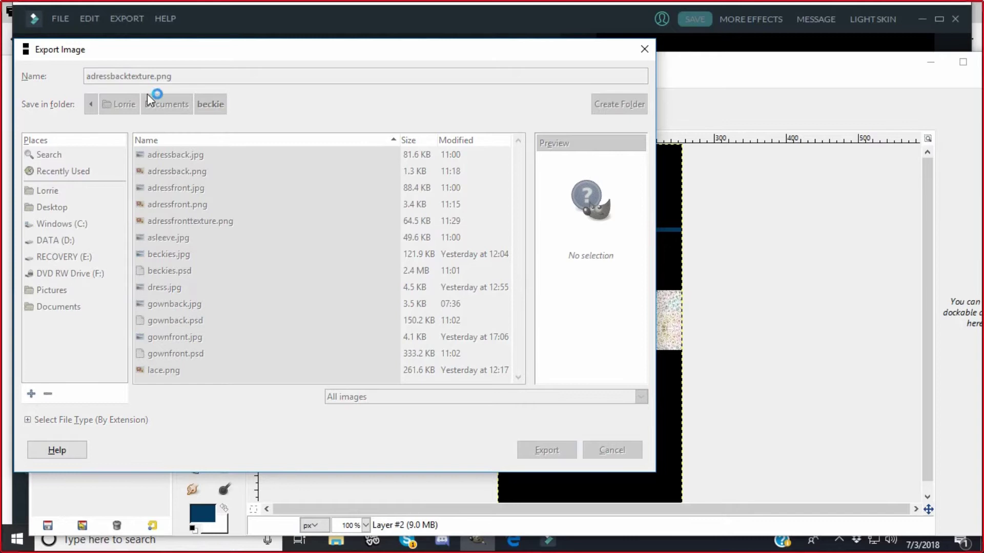
click(184, 328)
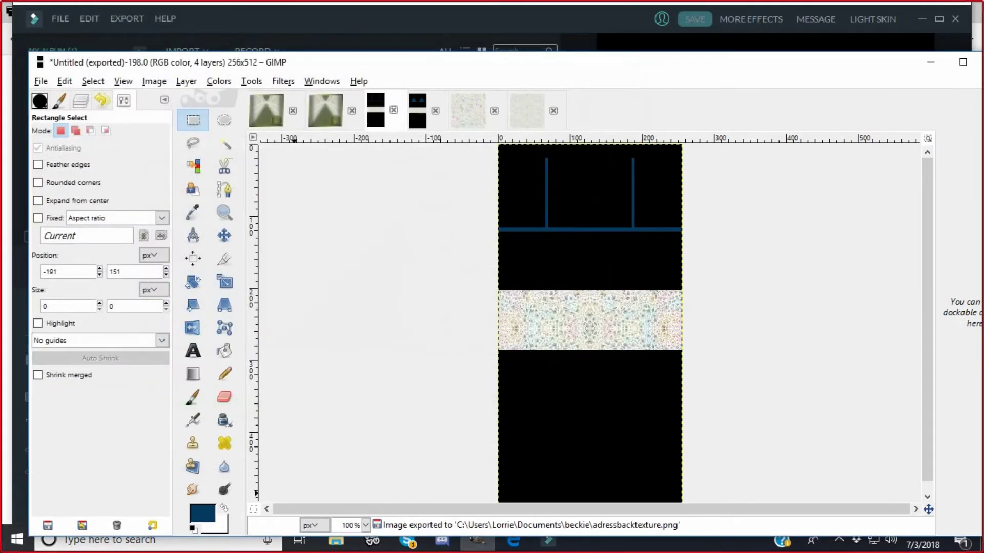
Switch to the IMVU editor and load adressfronttexture as the texture of material 05
click(372, 541)
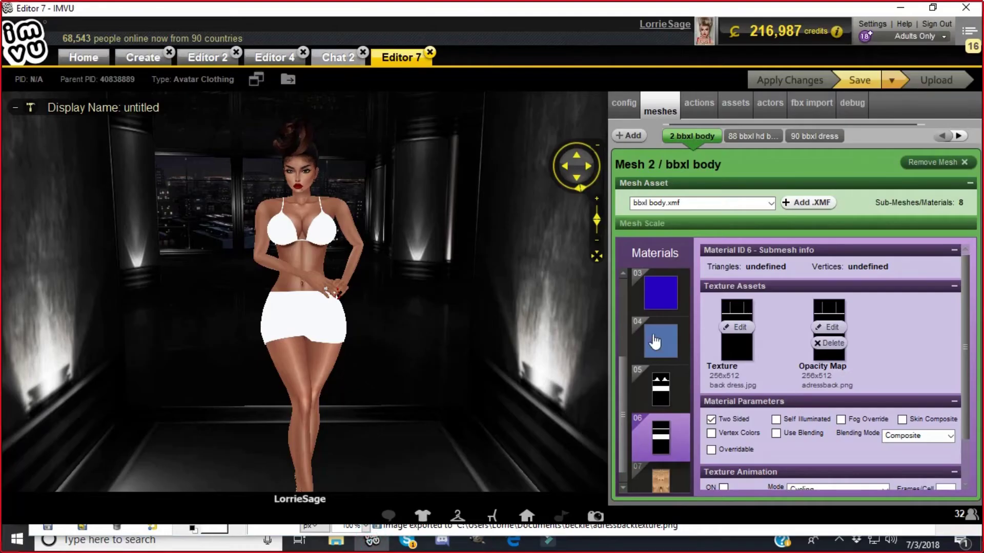
click(660, 389)
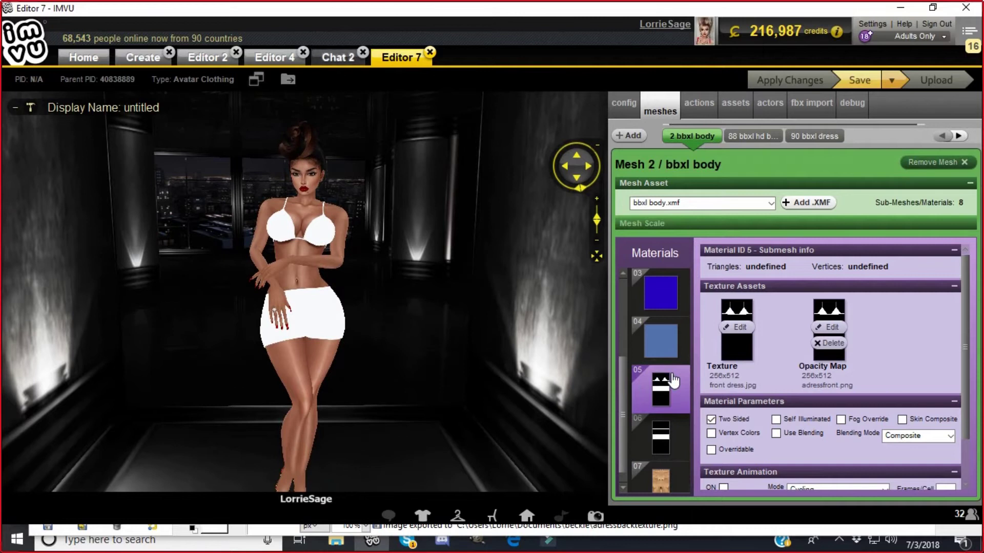
click(743, 328)
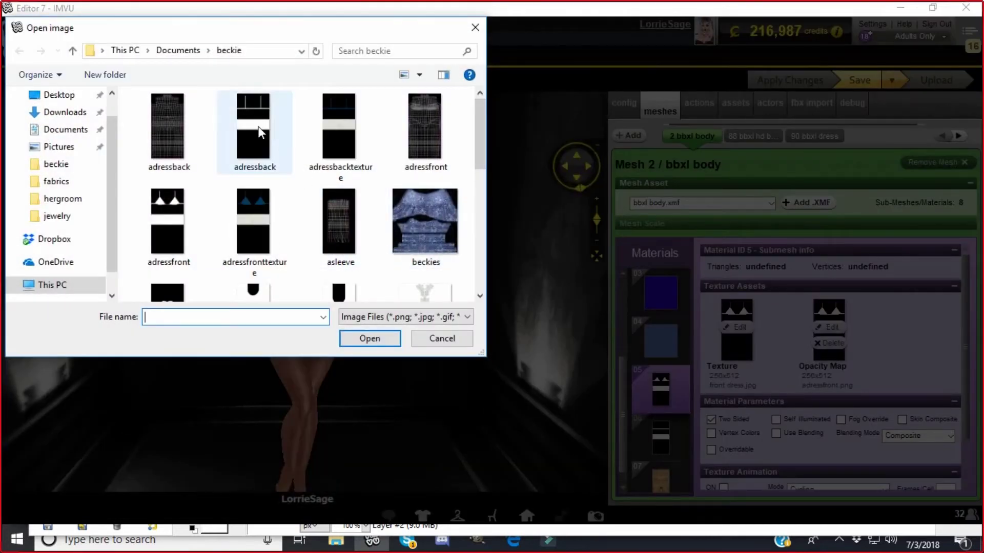
click(256, 219)
click(369, 339)
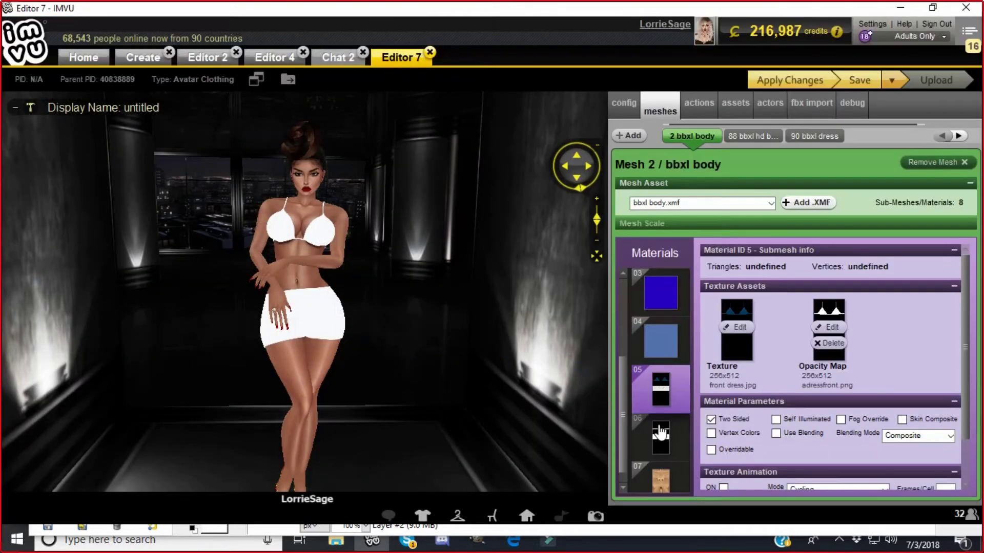
Load the adressback image as the texture of material 06
click(661, 433)
click(739, 326)
click(256, 131)
click(369, 338)
Apply the texture changes to the avatar and turn it to inspect the outfit from the side
click(781, 81)
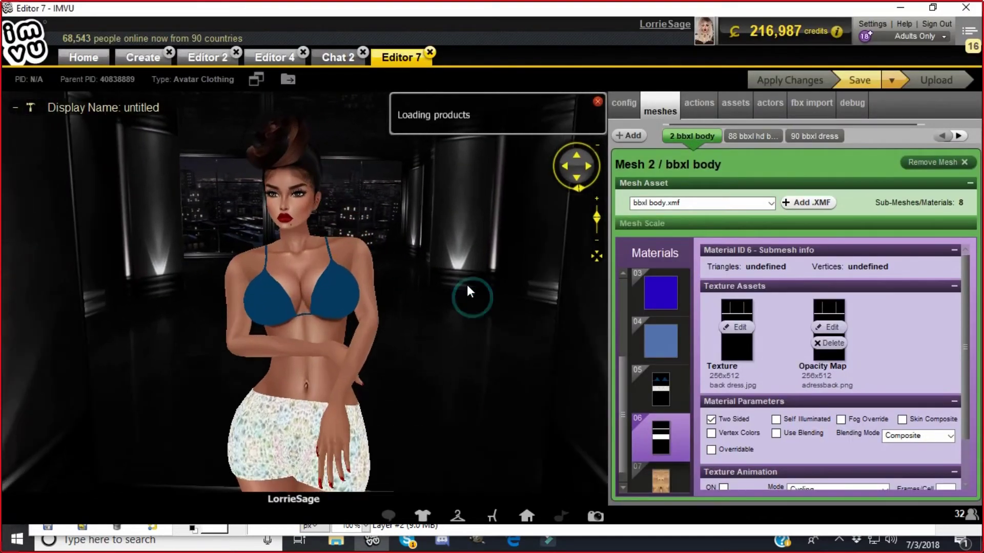
drag(460, 284, 344, 296)
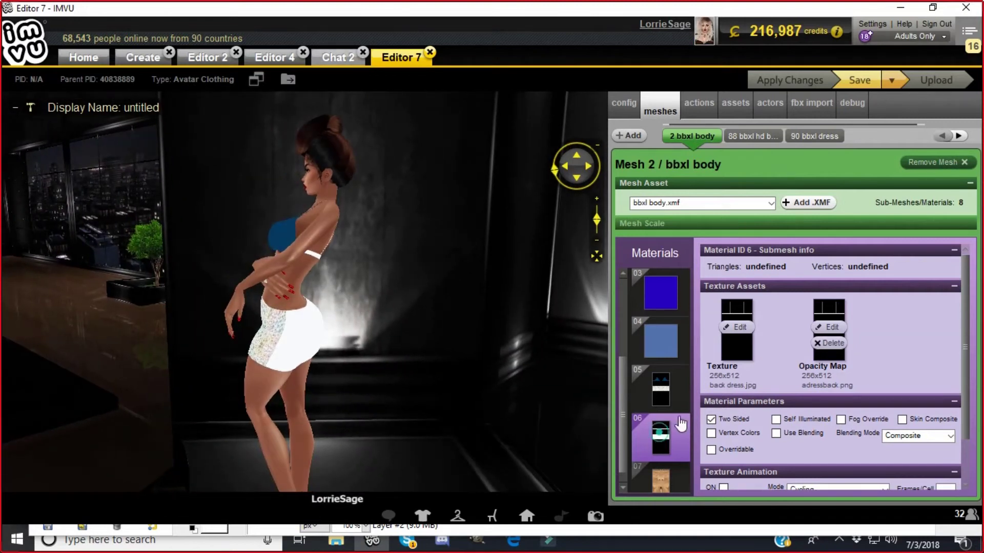
Load the adressbacktexture image as the texture of material 06 and apply the changes to the avatar
click(739, 327)
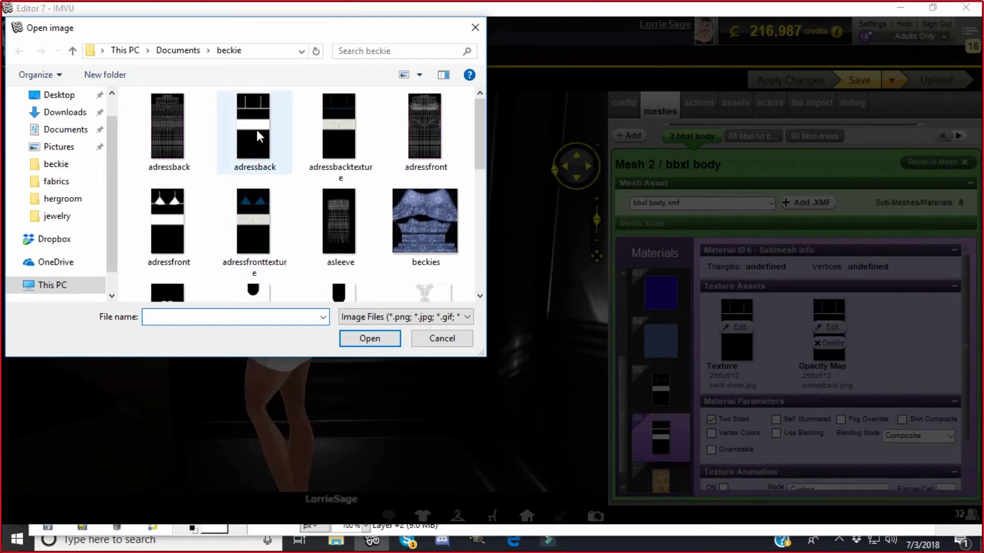
click(339, 149)
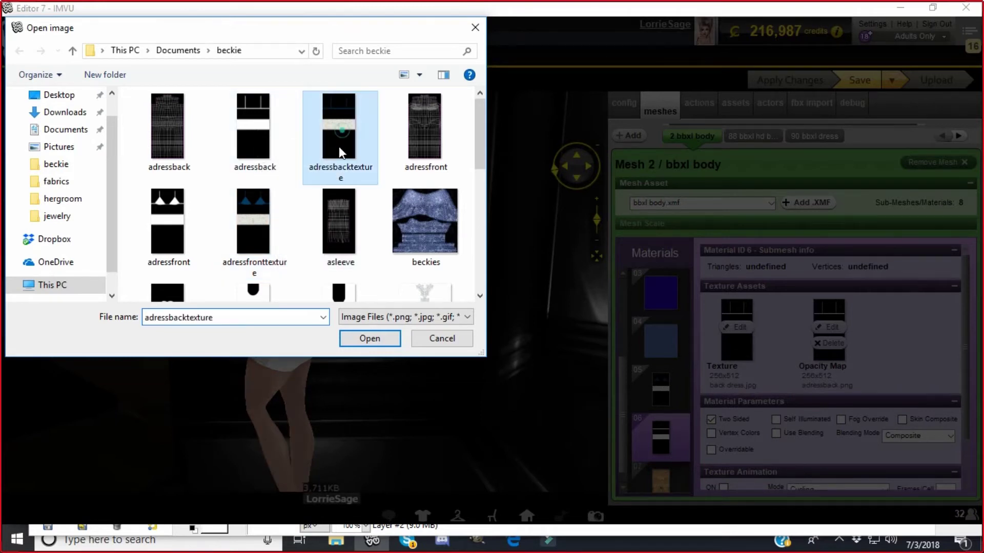
click(355, 340)
click(777, 82)
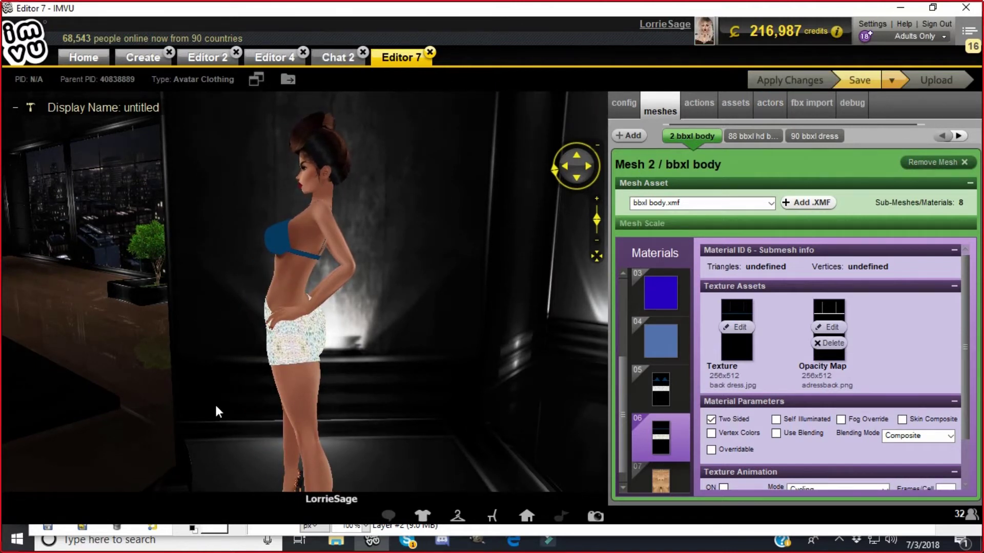
Turn the avatar to the front and add the red SIN item from the wardrobe's Avatars category
drag(361, 376, 483, 375)
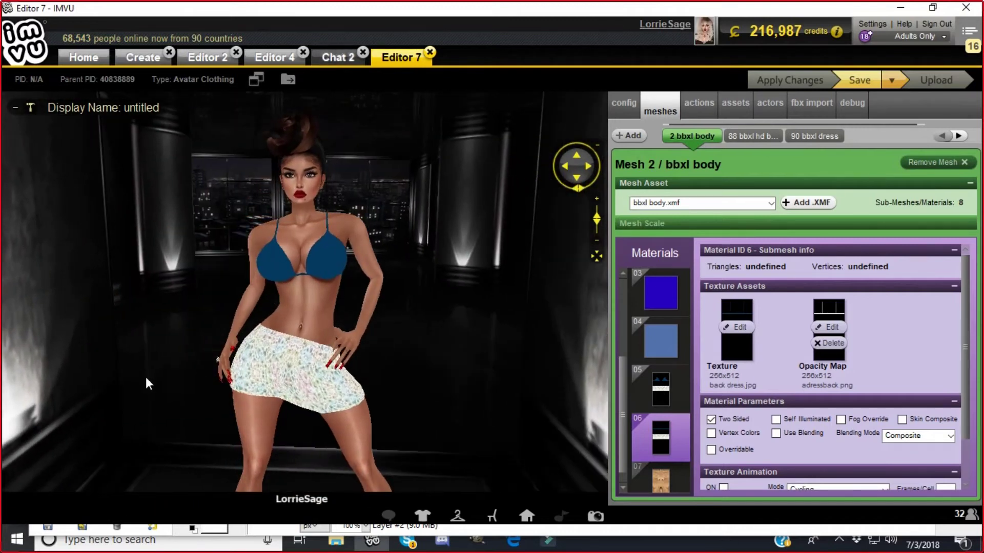
scroll(450, 401, up, 4)
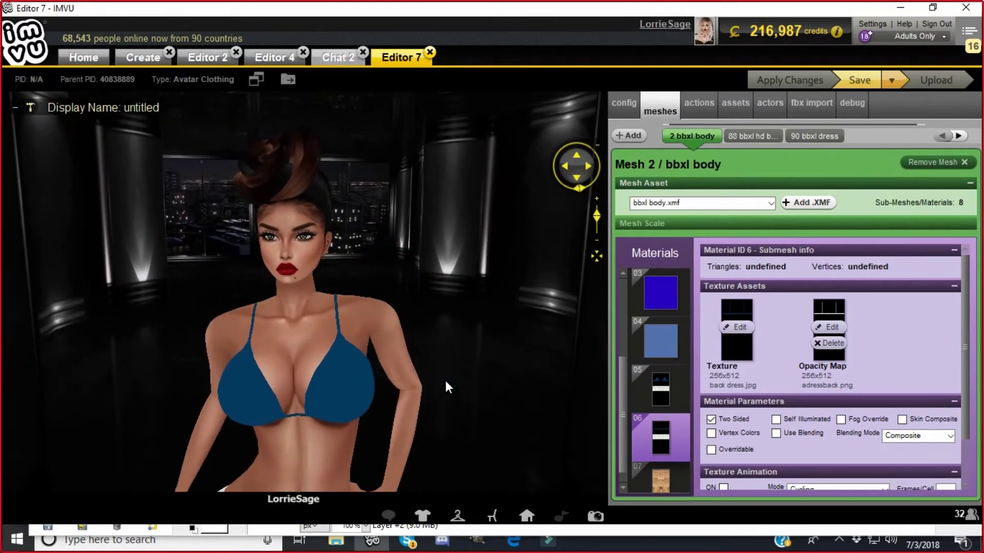
drag(445, 380, 526, 298)
click(570, 181)
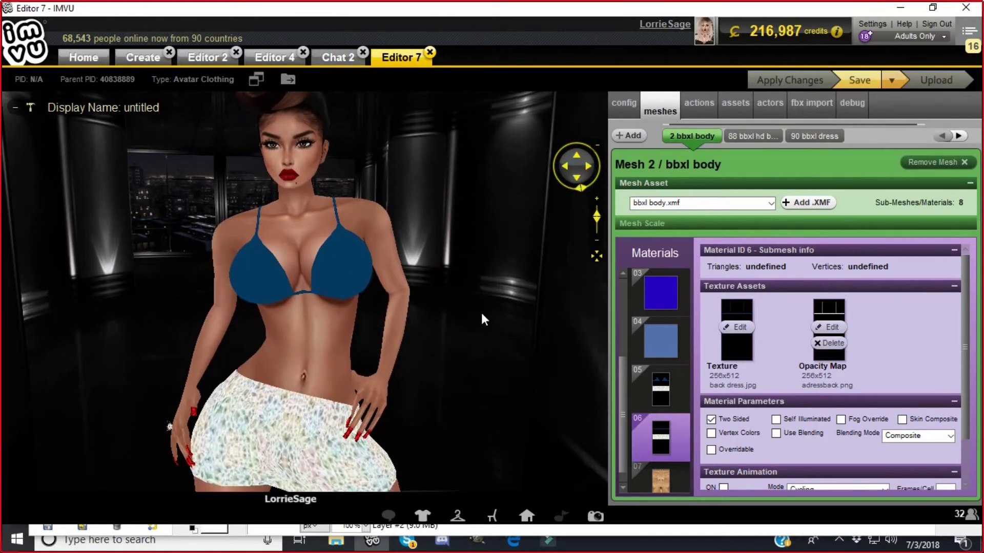
click(422, 518)
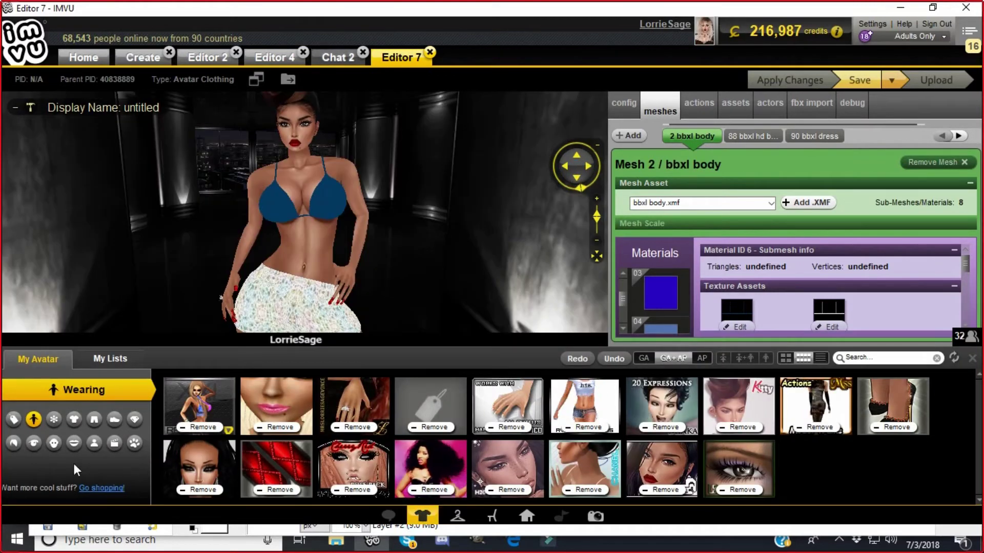
click(94, 443)
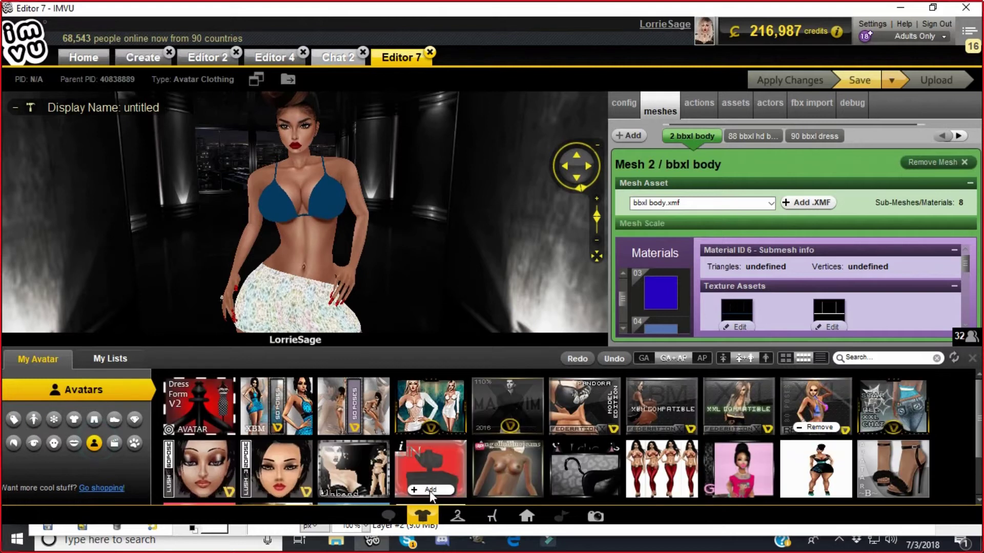
click(434, 491)
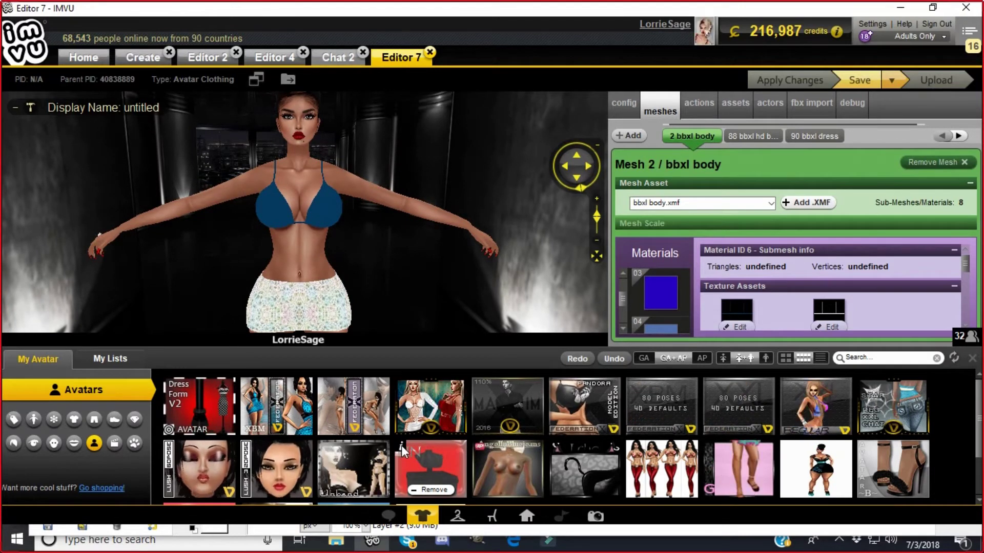
click(401, 445)
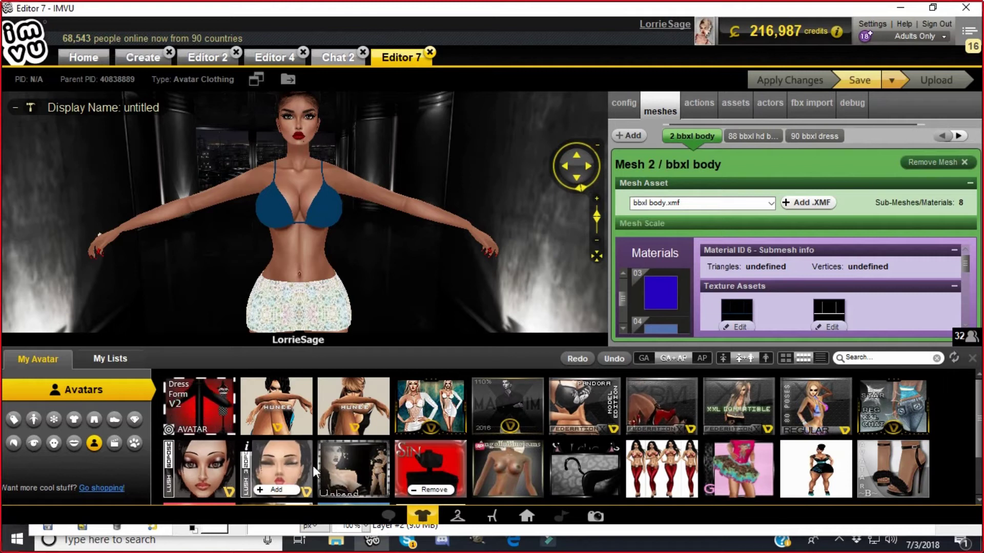
click(169, 384)
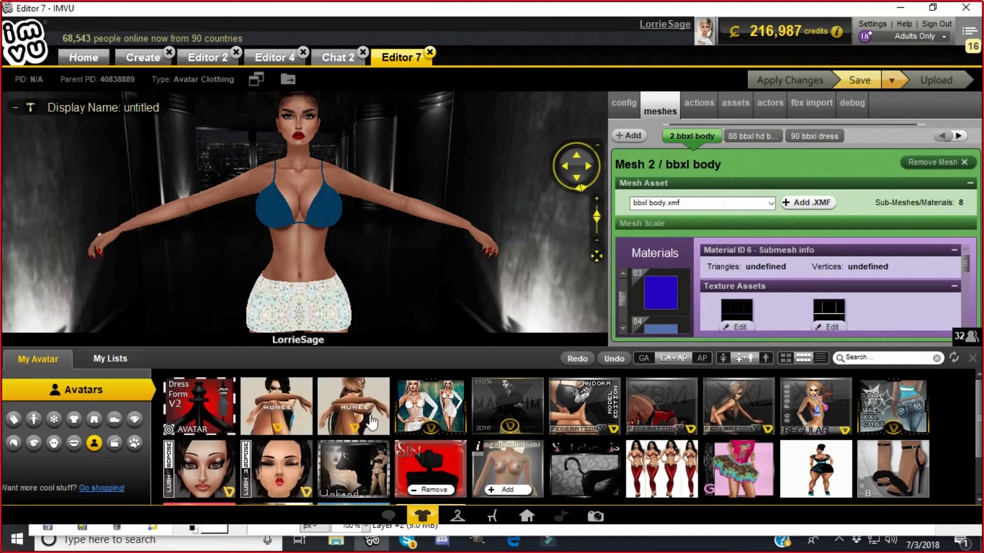
click(972, 358)
Enable Use Blending for material 05 and apply the change to the avatar
scroll(423, 287, up, 3)
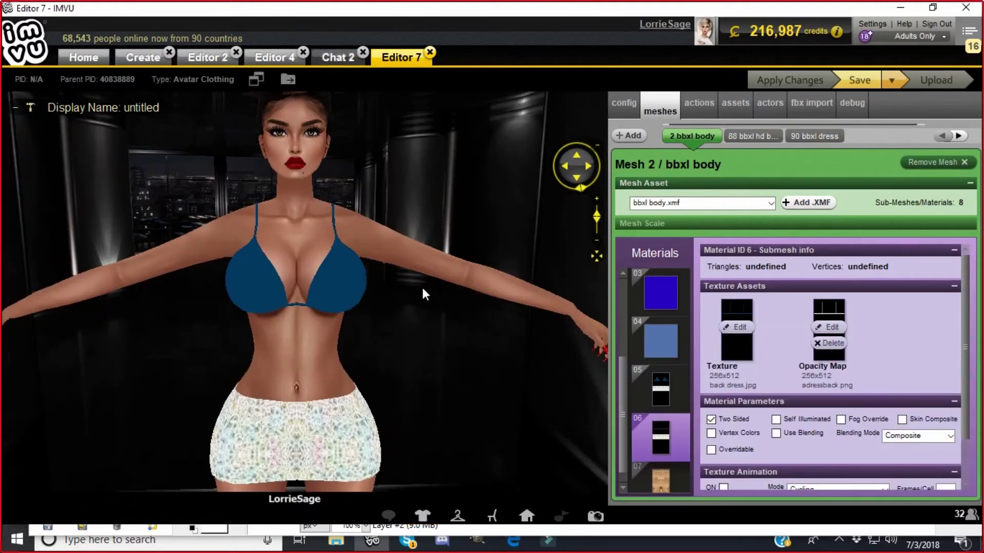
scroll(421, 330, up, 3)
scroll(422, 326, down, 3)
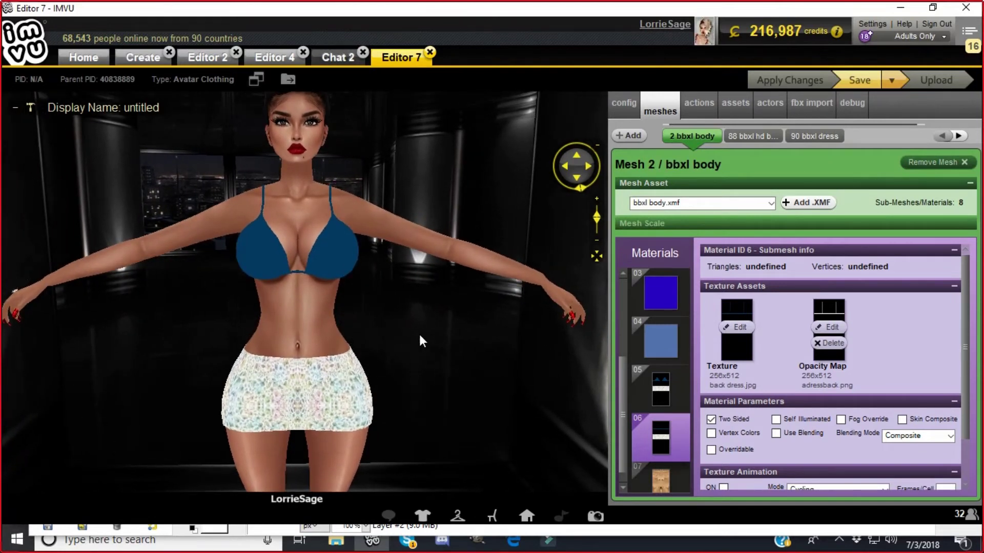
scroll(419, 340, up, 2)
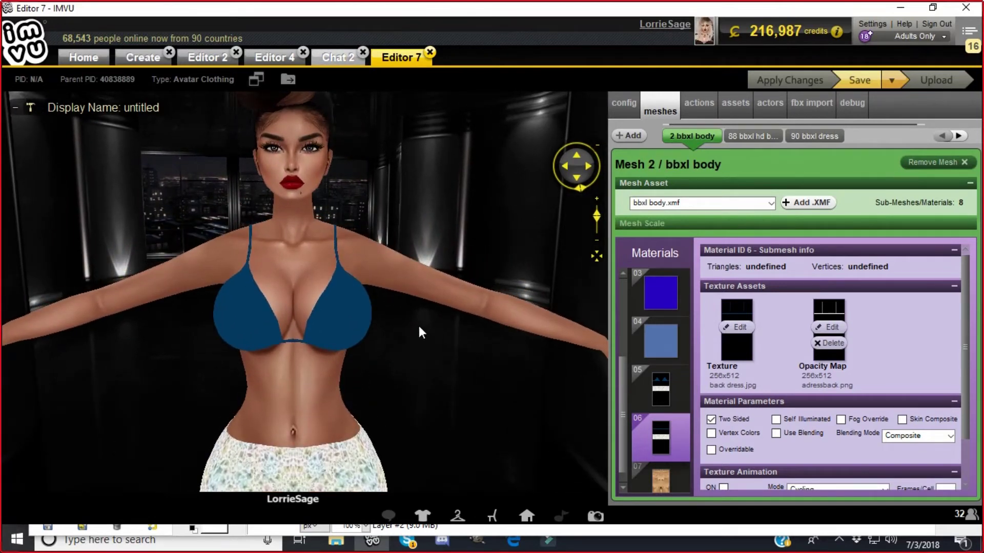
scroll(419, 326, up, 1)
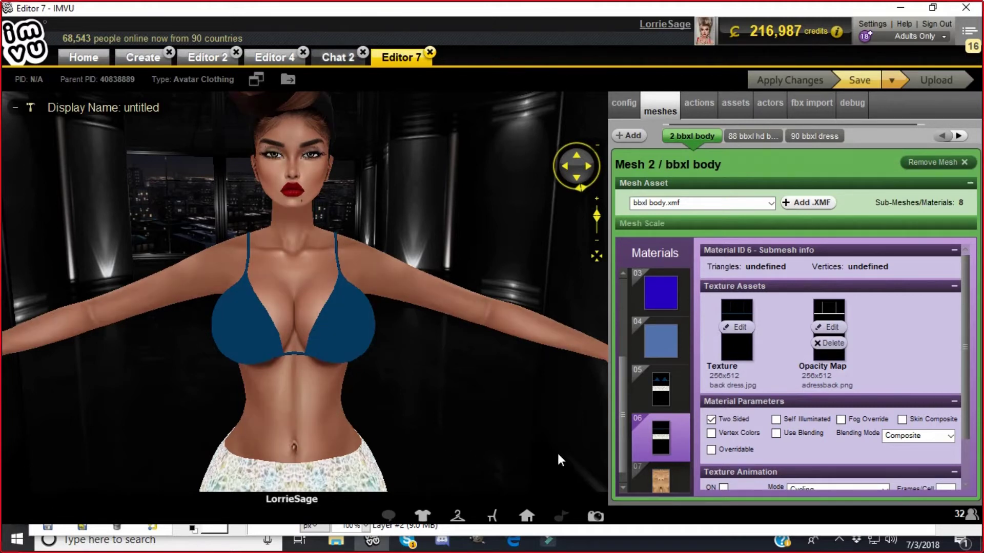
click(668, 385)
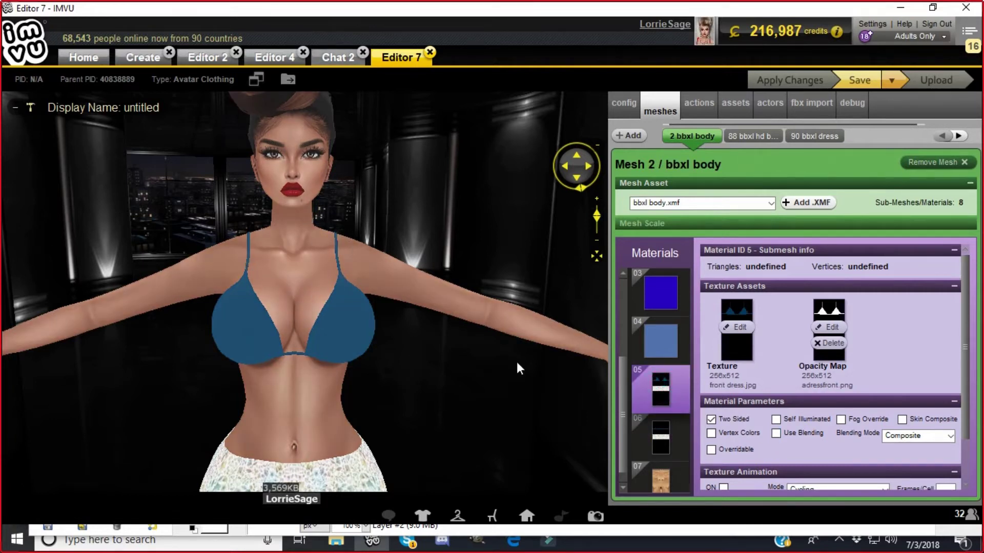
click(776, 434)
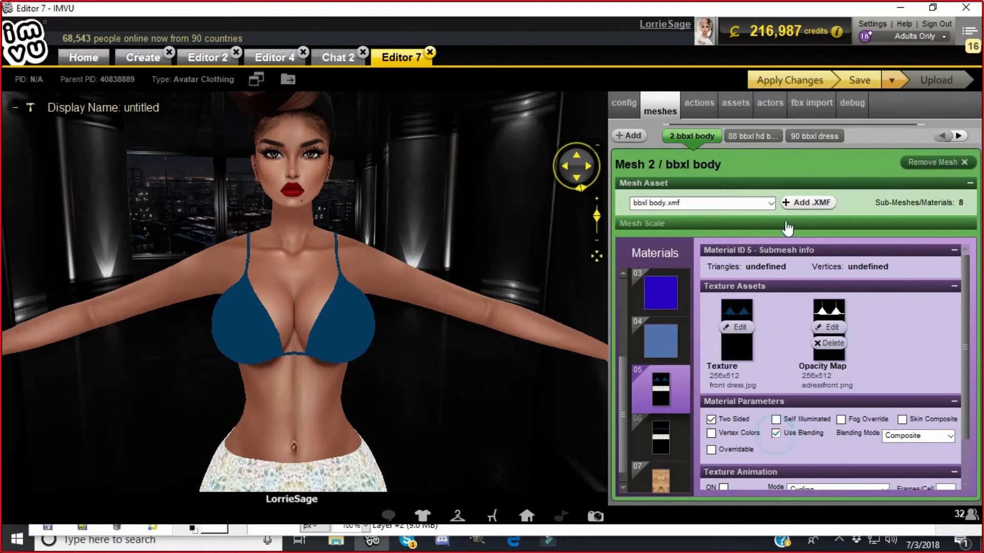
click(786, 85)
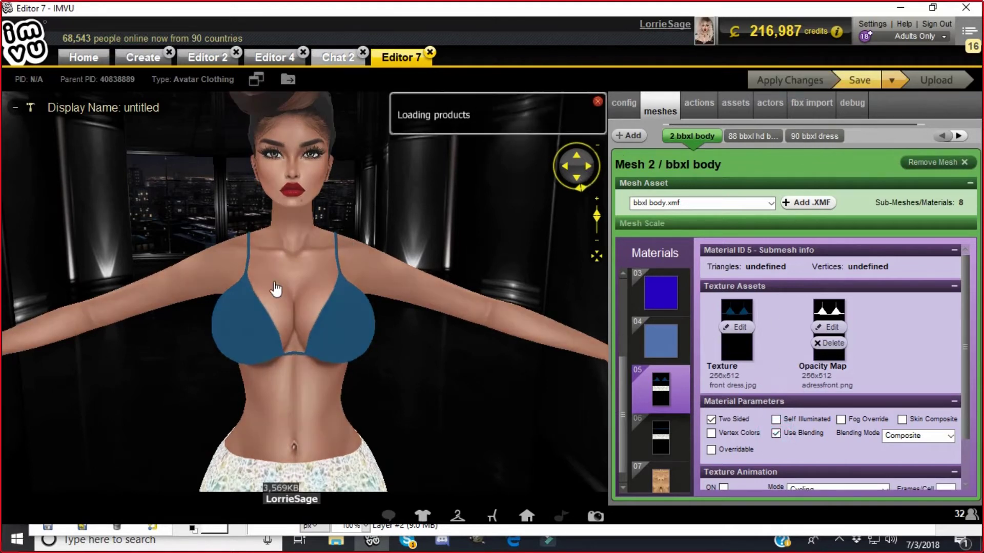
Turn the avatar to its back, enable Use Blending for material 06 and apply the change
drag(467, 373, 215, 377)
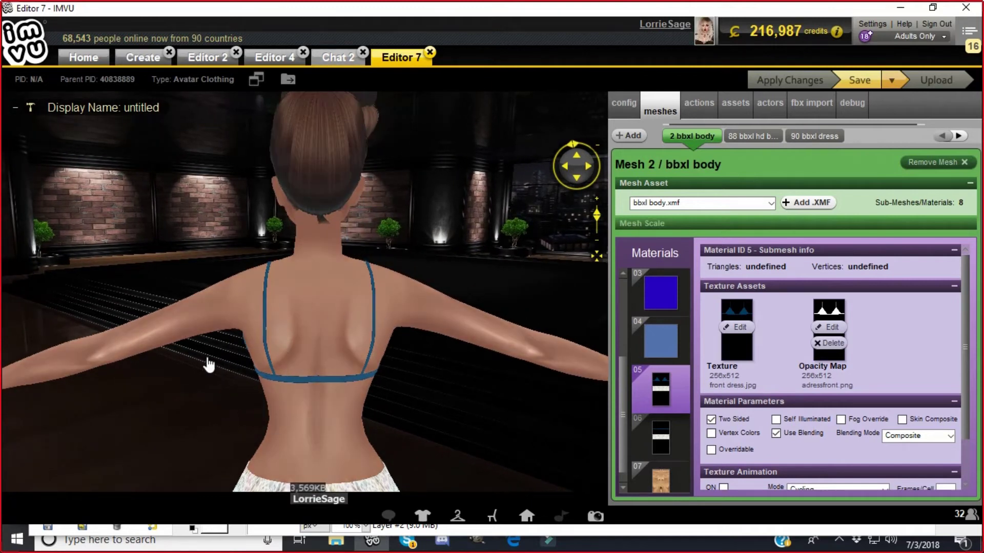
click(670, 440)
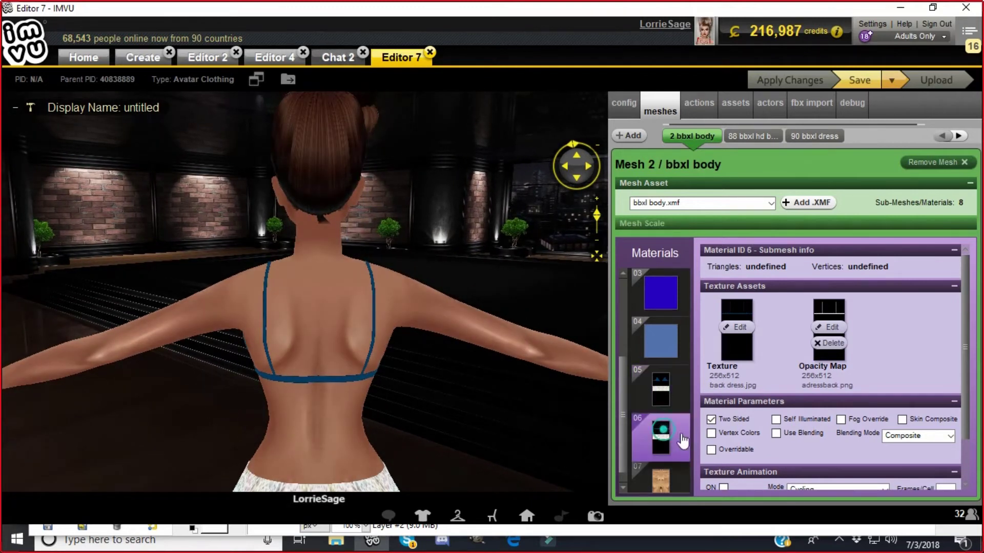
click(776, 433)
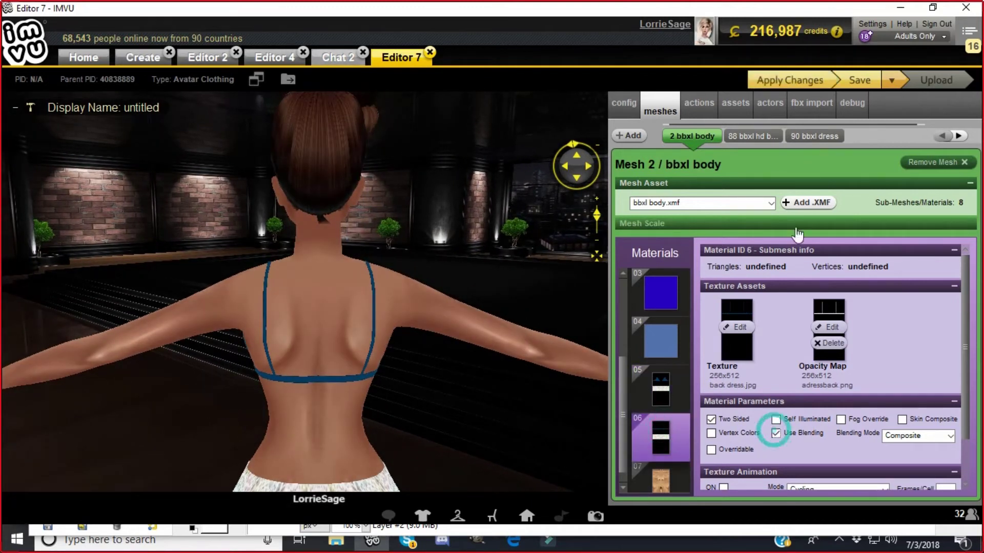
click(783, 82)
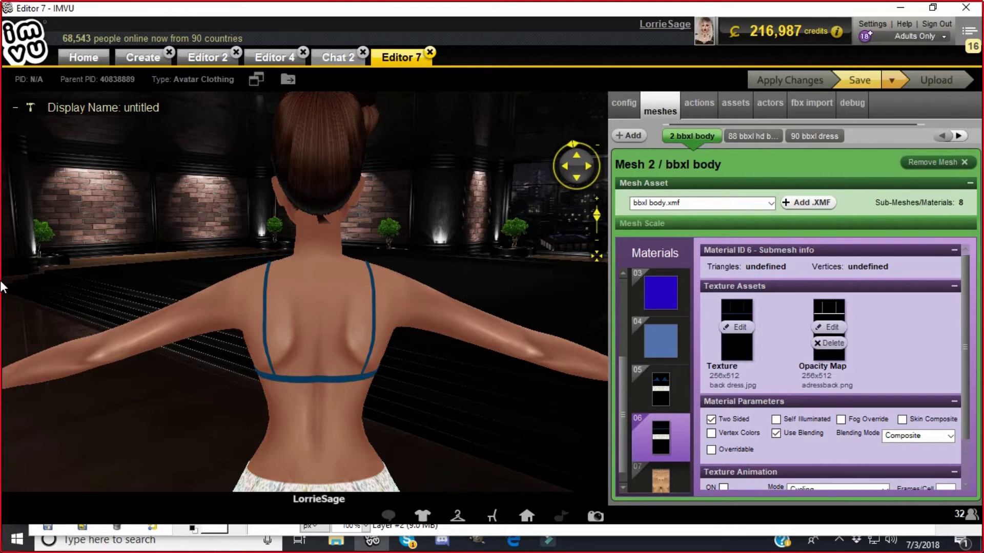
Turn the avatar to face forward and inspect the blended top and skirt close up
drag(53, 291, 321, 315)
scroll(321, 310, up, 3)
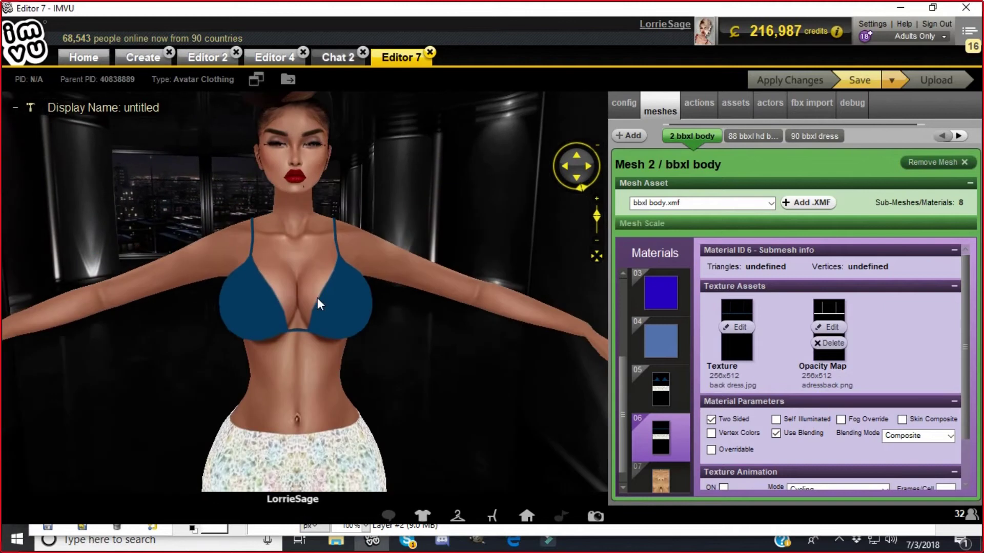
scroll(322, 307, down, 1)
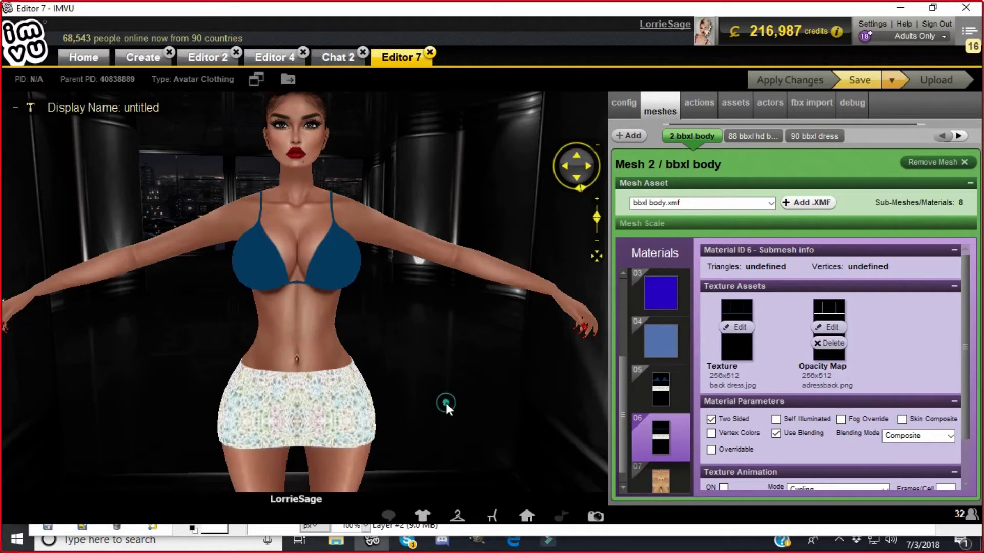
scroll(445, 403, up, 1)
click(576, 179)
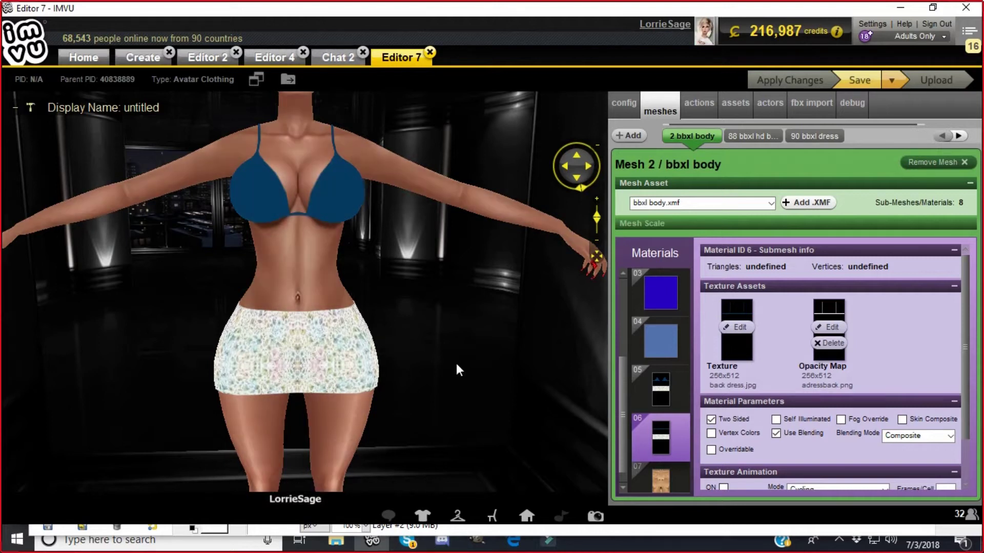
scroll(456, 365, down, 2)
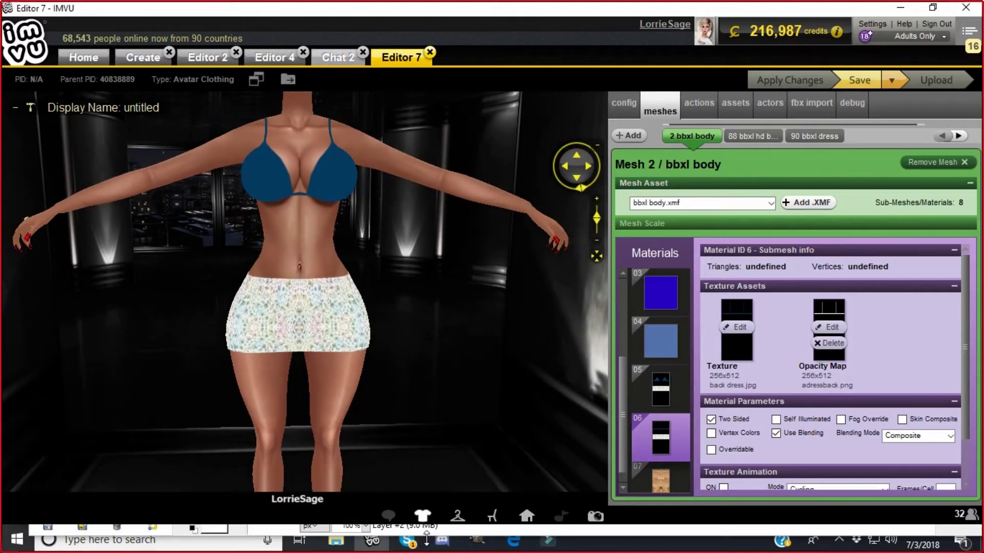
Switch to GIMP and enlarge the dress back image to 400% around the blue strap lines
click(476, 541)
click(342, 210)
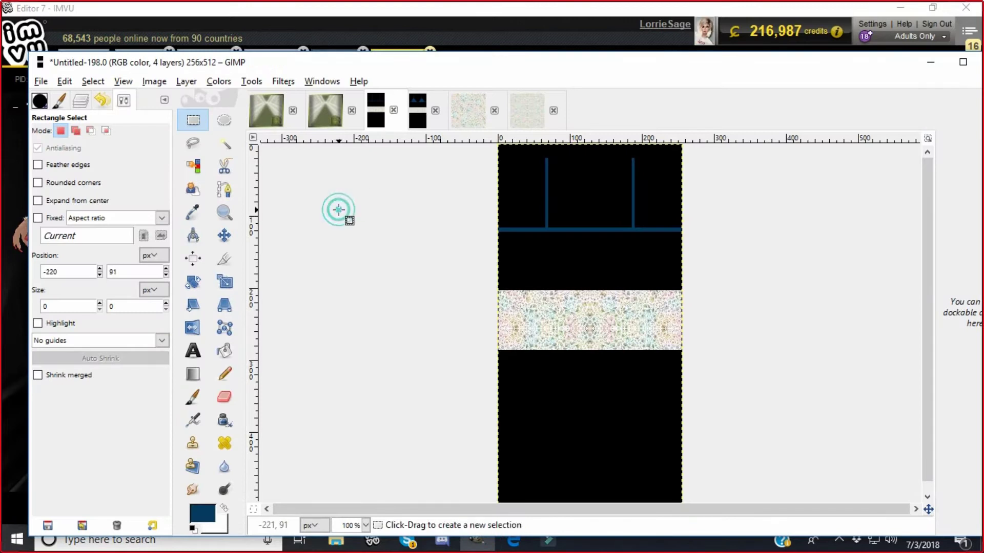
click(366, 526)
click(357, 428)
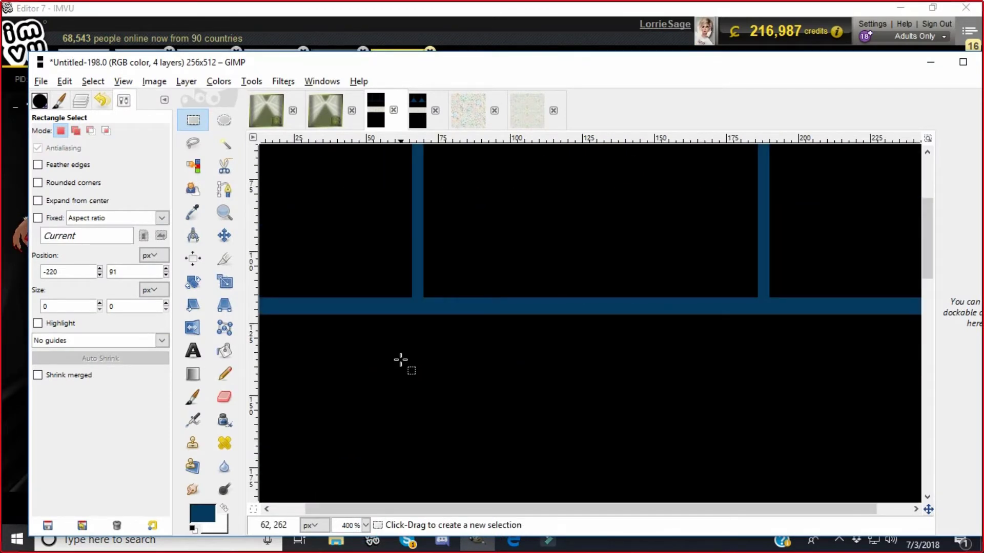
scroll(401, 360, down, 3)
scroll(400, 361, down, 3)
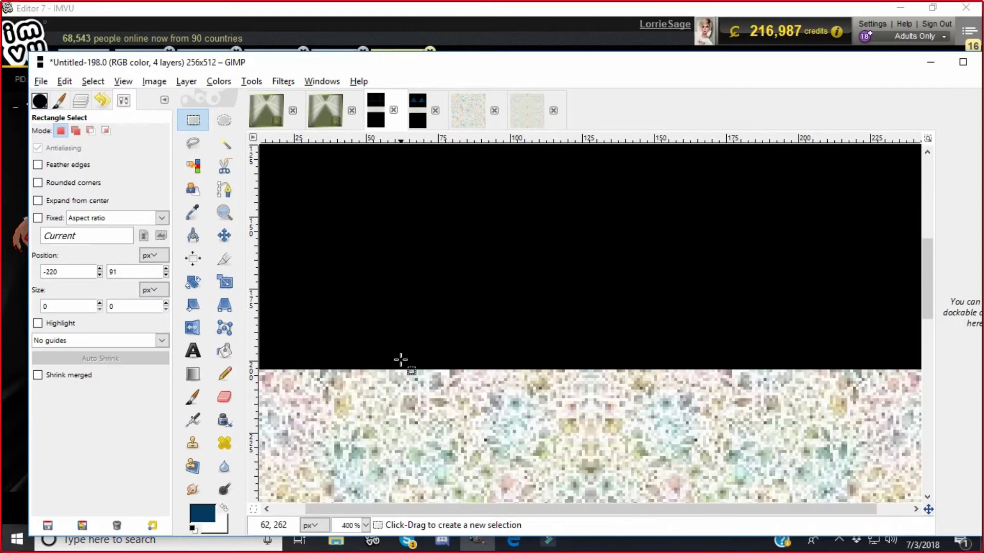
scroll(400, 360, up, 3)
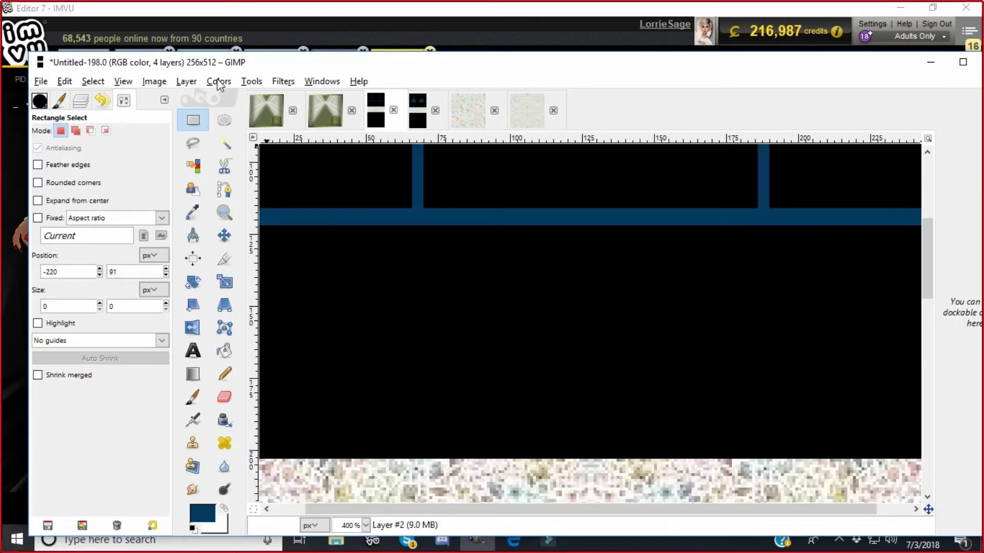
Adjust Layer #1 of the dress back image with Hue-Saturation, setting Lightness to 70 and Saturation to -60
click(80, 98)
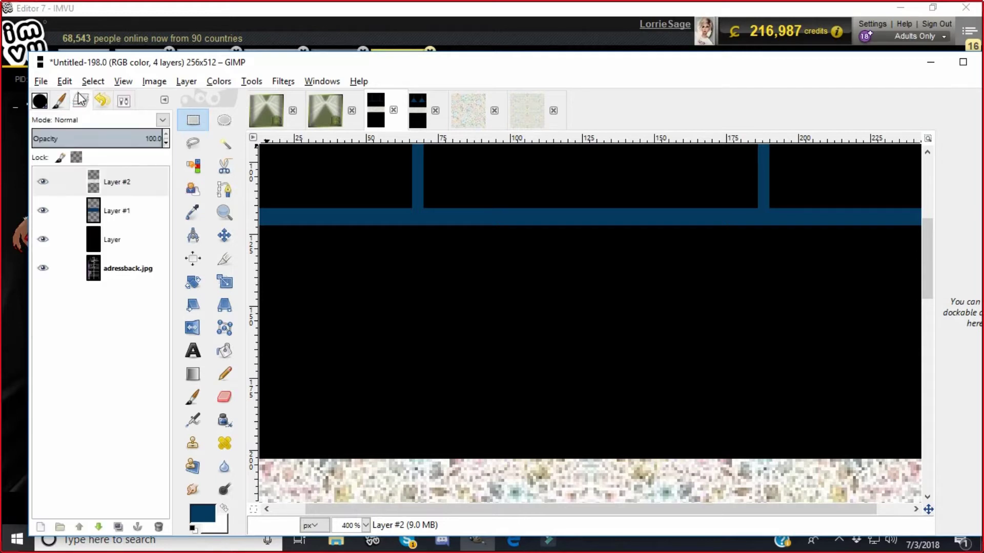
click(96, 207)
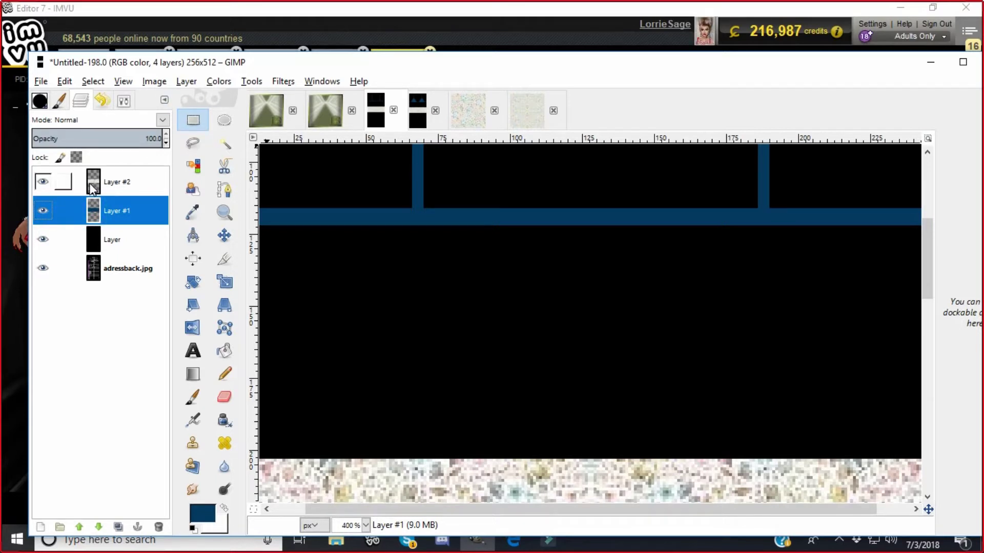
click(220, 83)
click(229, 118)
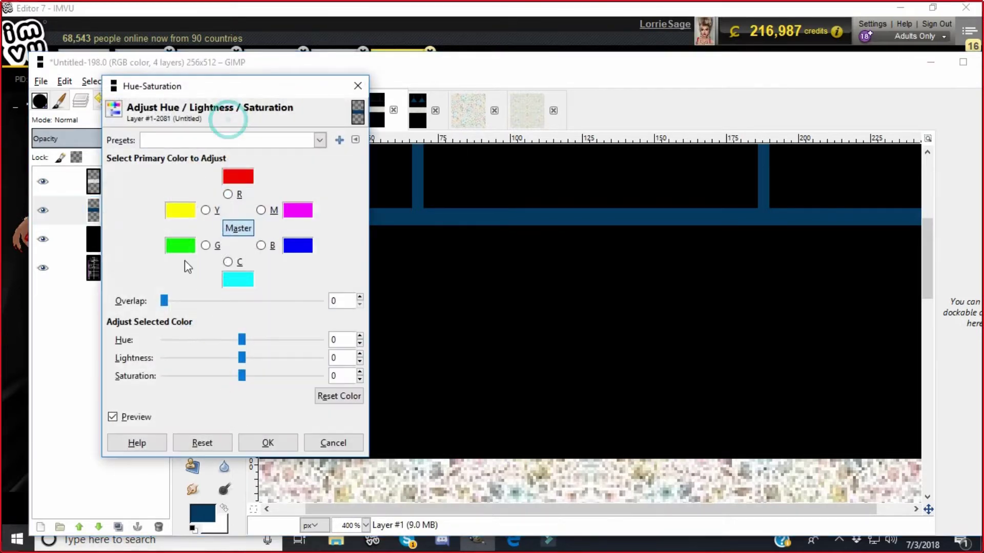
drag(242, 359, 296, 358)
drag(242, 376, 221, 377)
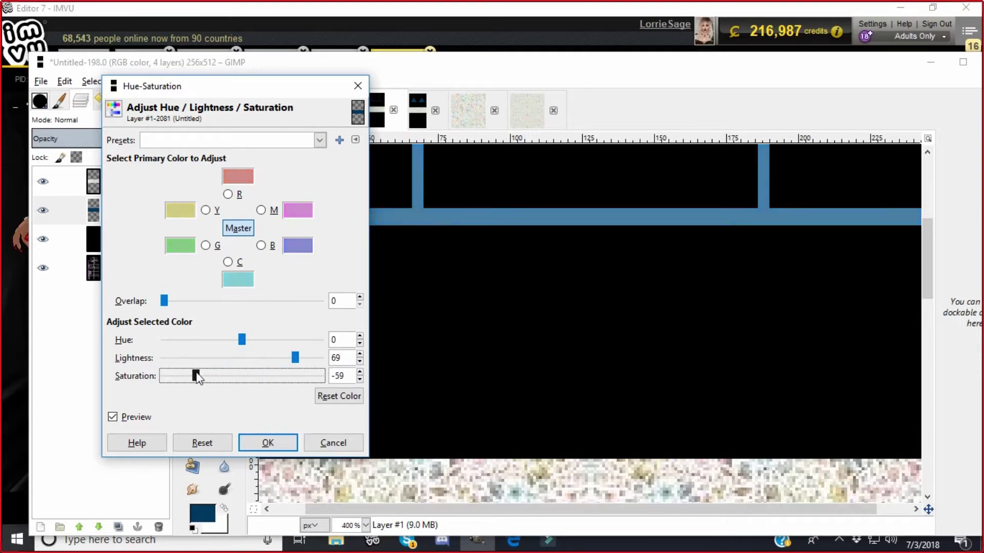
click(359, 354)
click(360, 380)
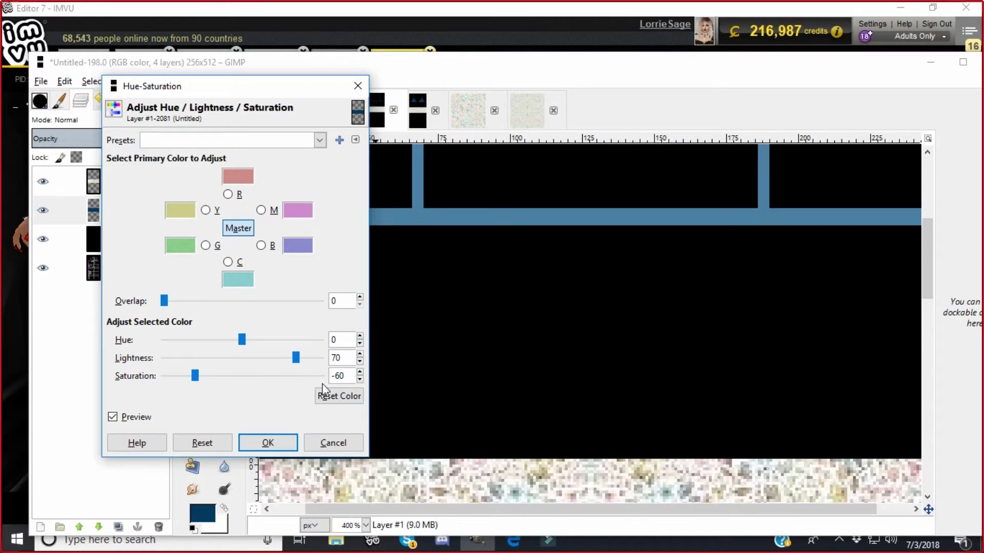
click(265, 444)
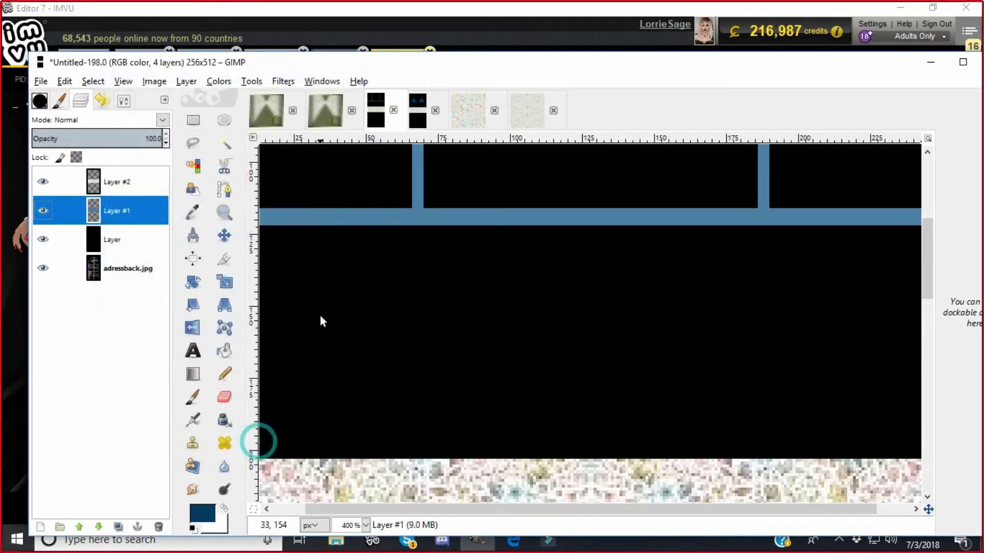
Export the recoloured dress back image over the existing adressbacktexture.png in the beckie folder
click(41, 81)
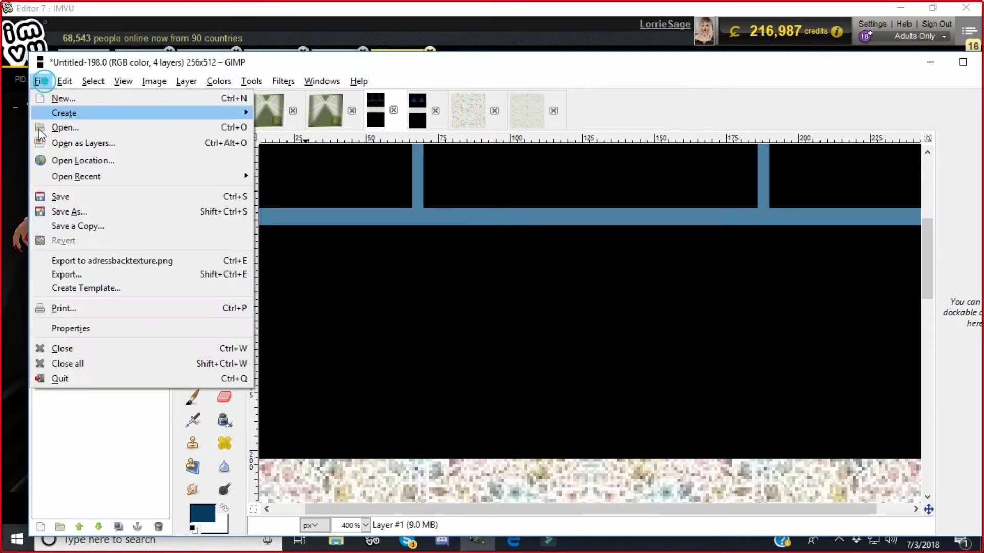
click(59, 273)
click(532, 447)
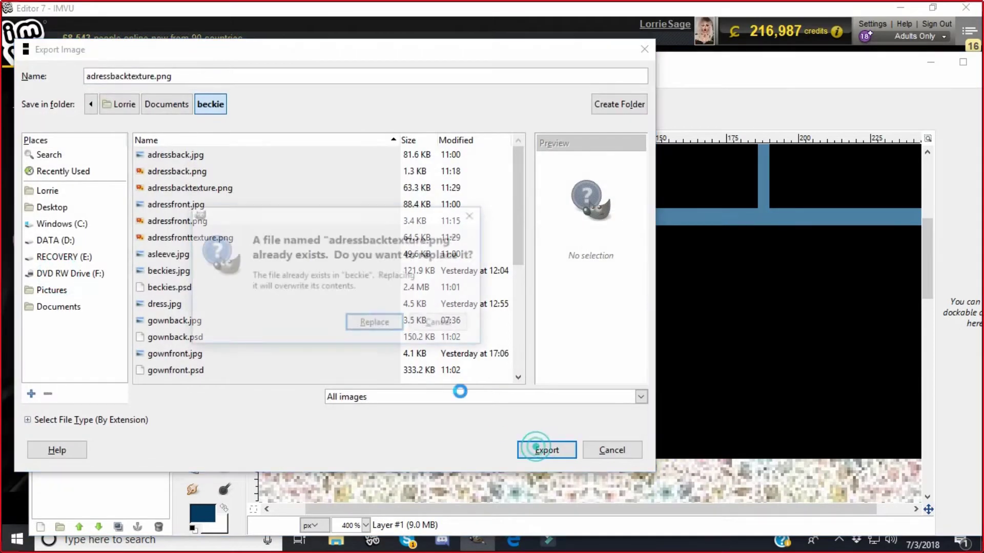
click(377, 323)
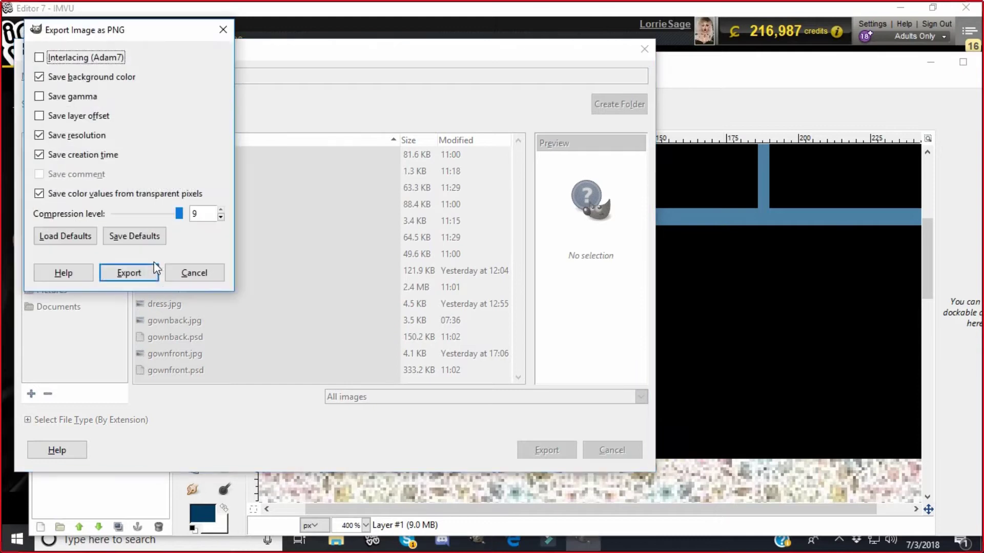
click(134, 271)
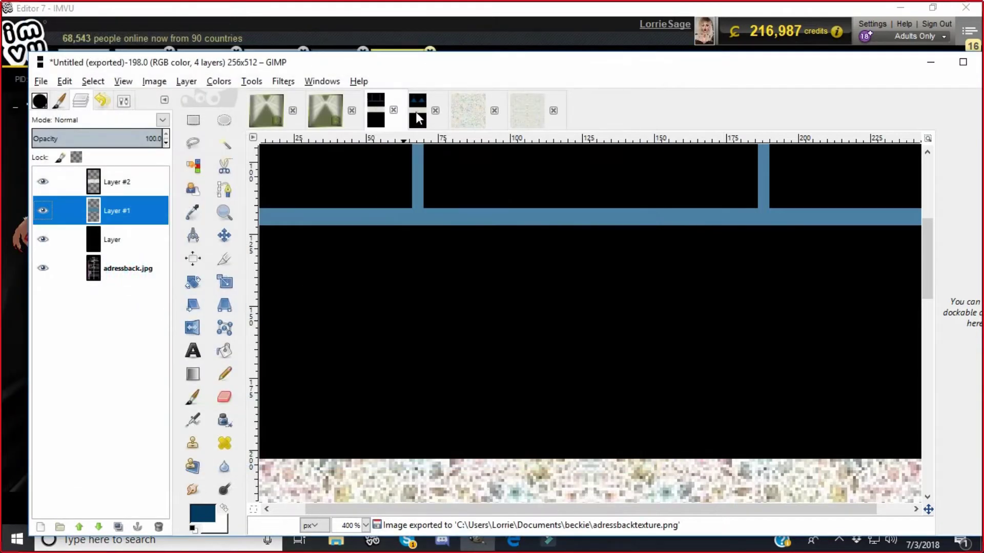
Adjust Layer #1 of the dress front image with Hue-Saturation, setting Lightness to 70 and Saturation to -60
click(418, 118)
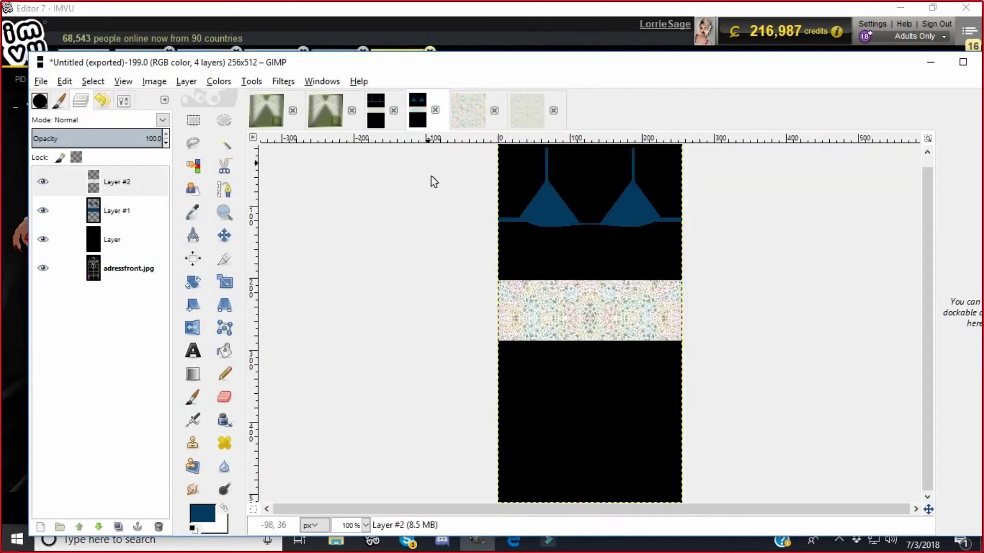
click(92, 209)
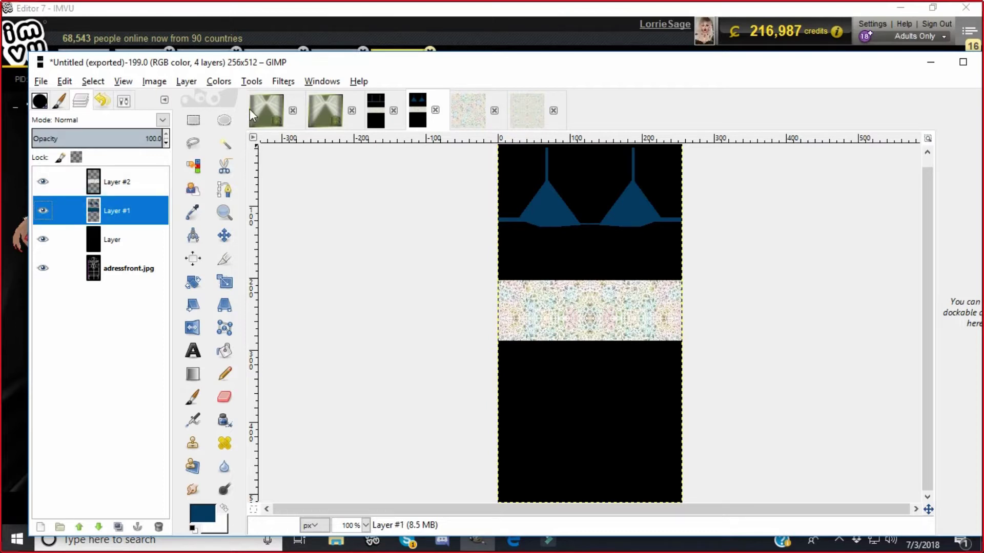
click(218, 81)
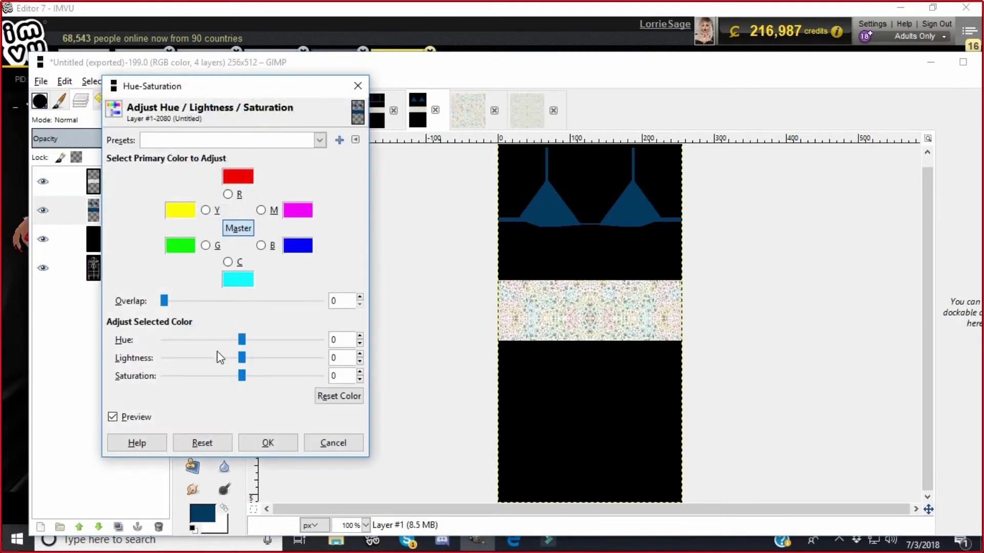
drag(243, 359, 285, 360)
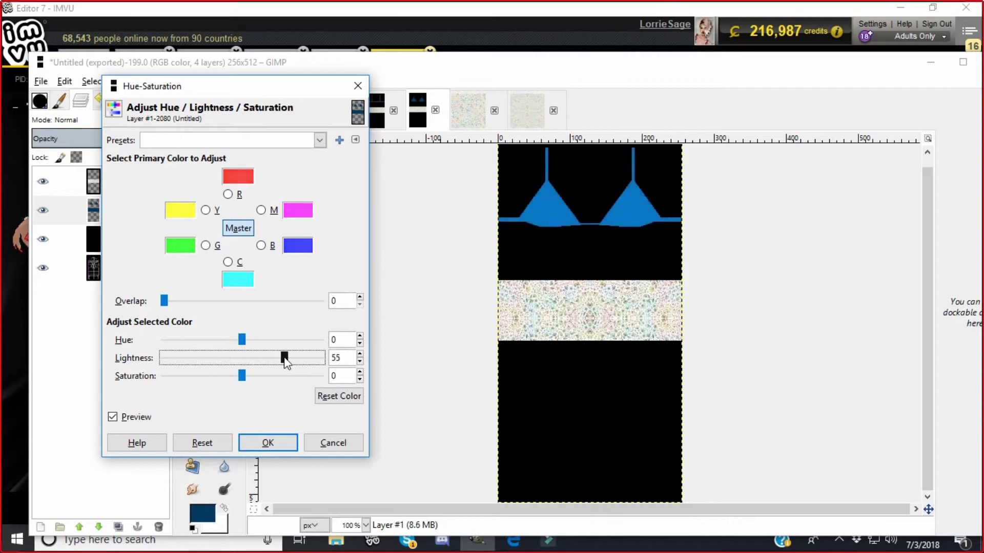
click(360, 354)
click(360, 354)
click(360, 354)
click(360, 355)
click(360, 354)
click(360, 379)
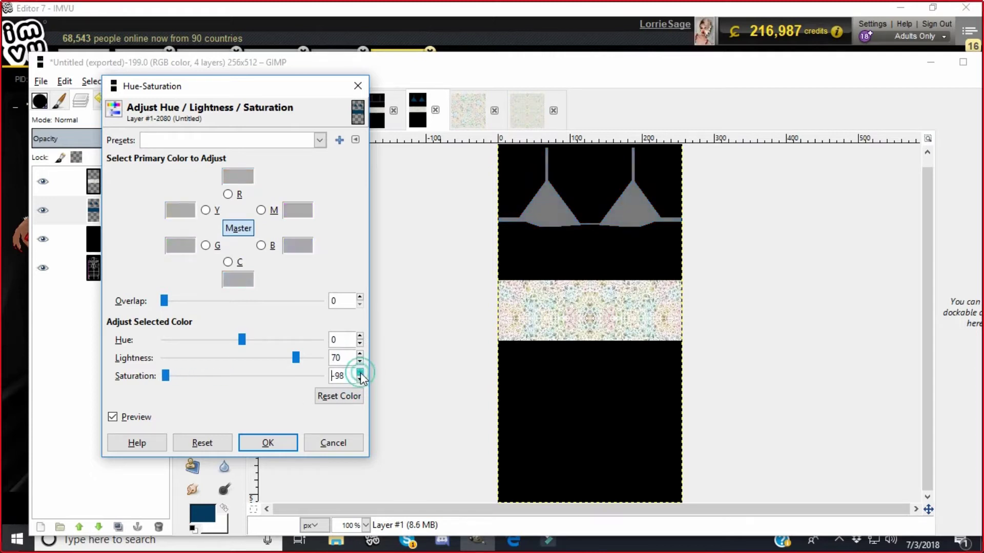
click(360, 373)
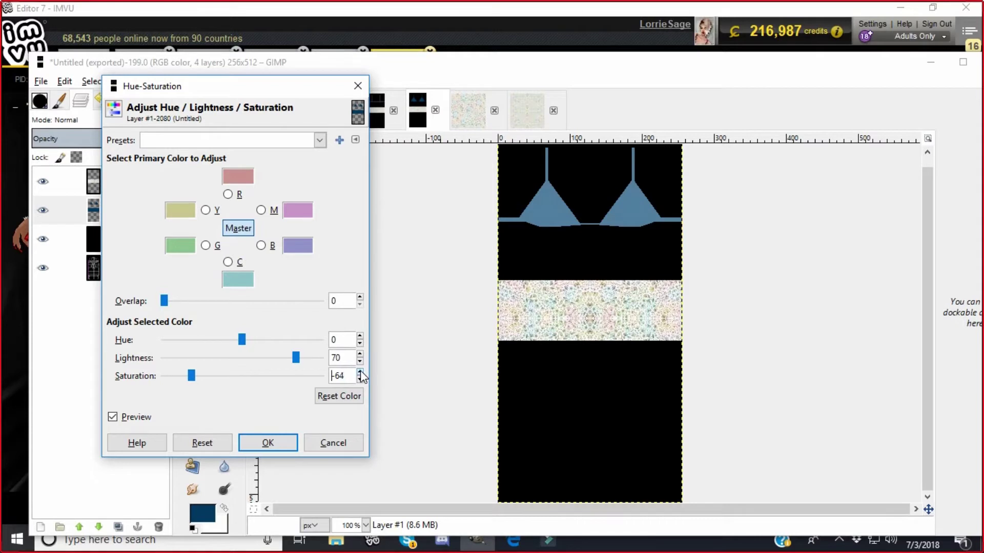
double_click(360, 372)
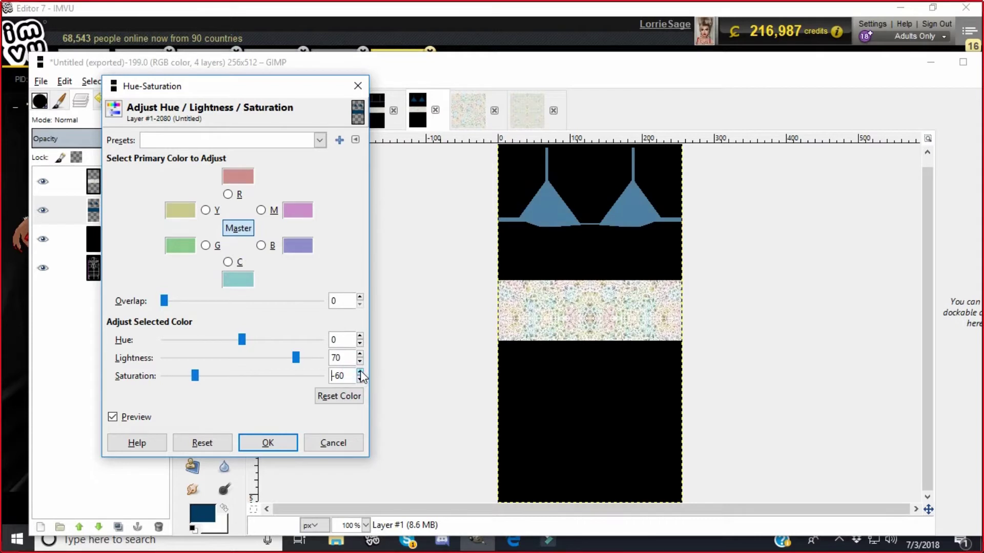
click(267, 443)
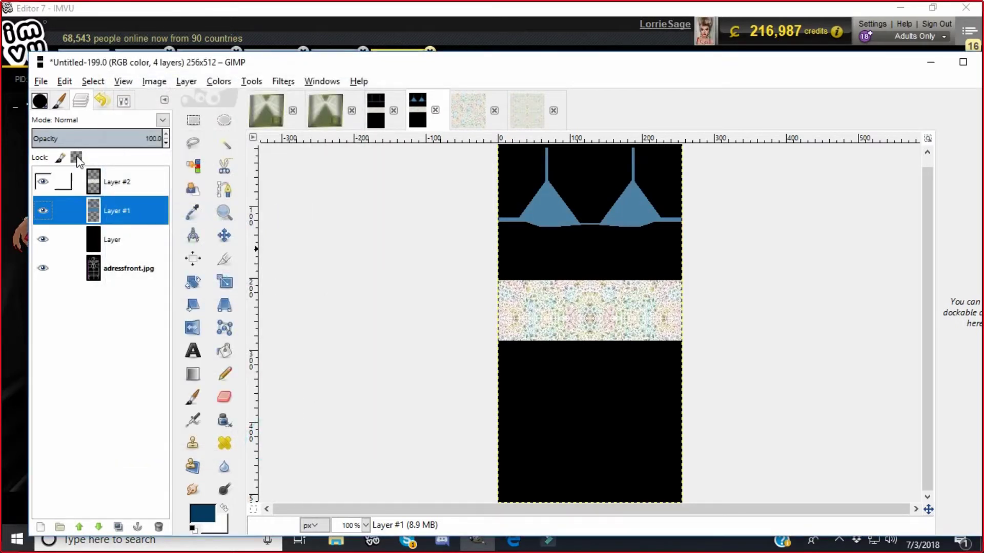
Export the recoloured dress front image over the existing adressfronttexture.png in the beckie folder
click(41, 82)
click(69, 279)
click(544, 450)
click(377, 326)
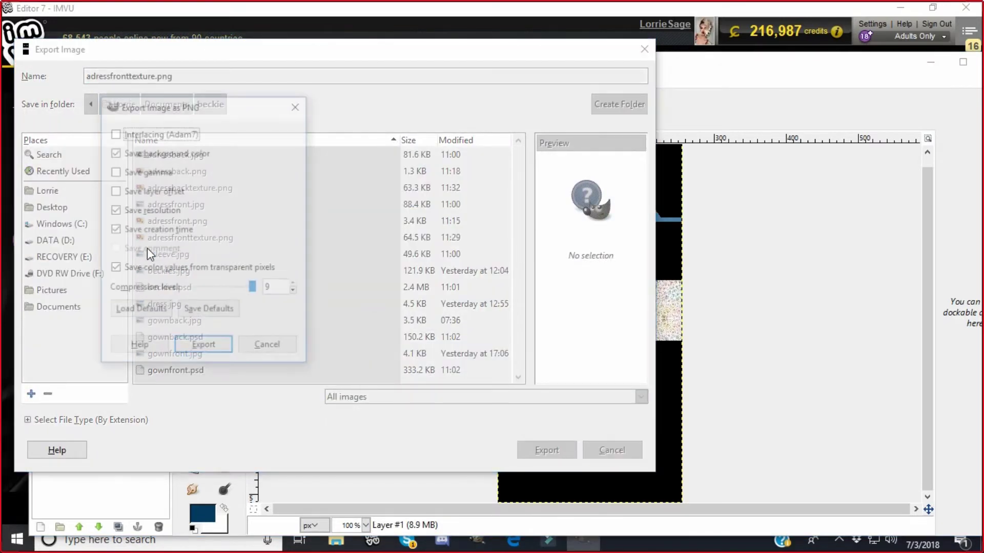
click(202, 344)
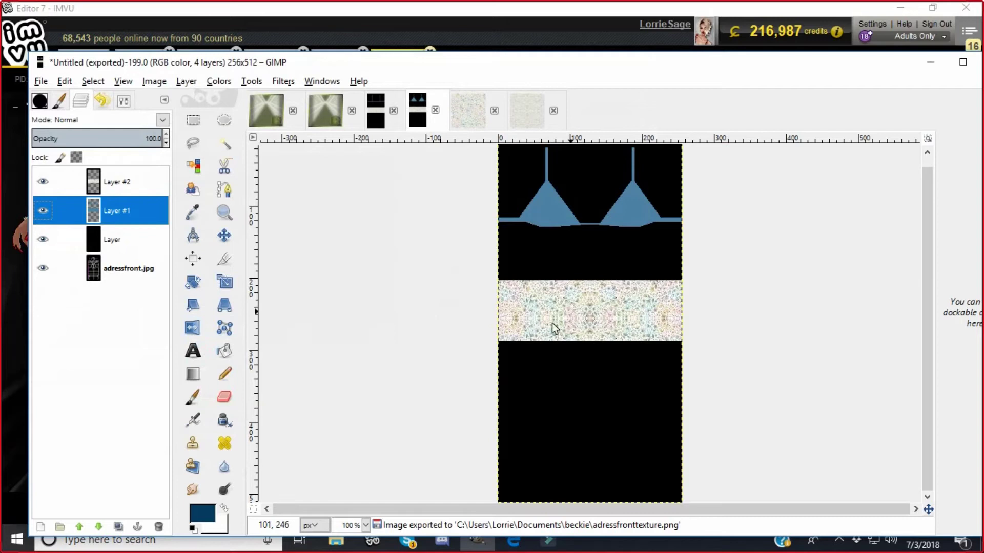
Sharpen the patterned skirt on Layer #2 of the dress front image with the Unsharp Mask filter
click(67, 182)
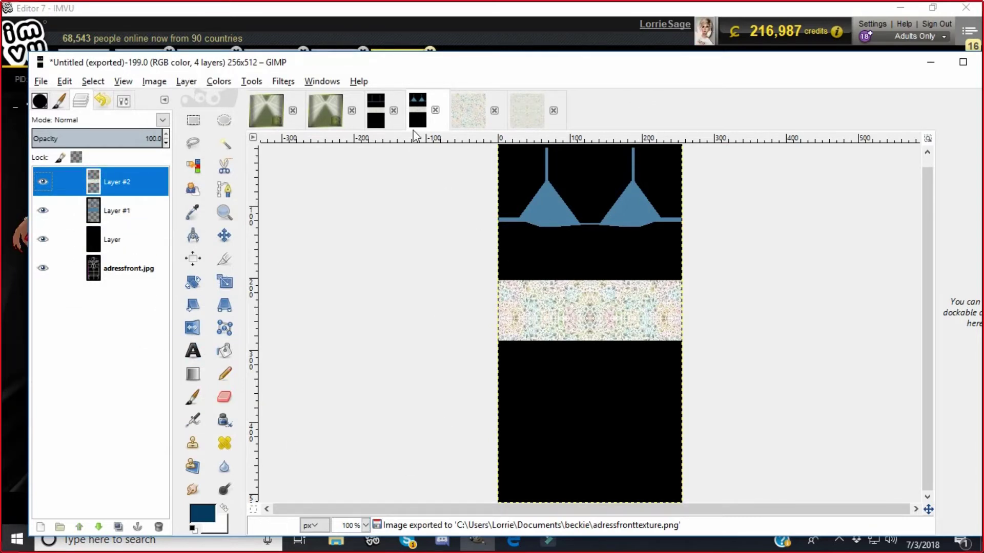
click(283, 81)
mouse_move(290, 176)
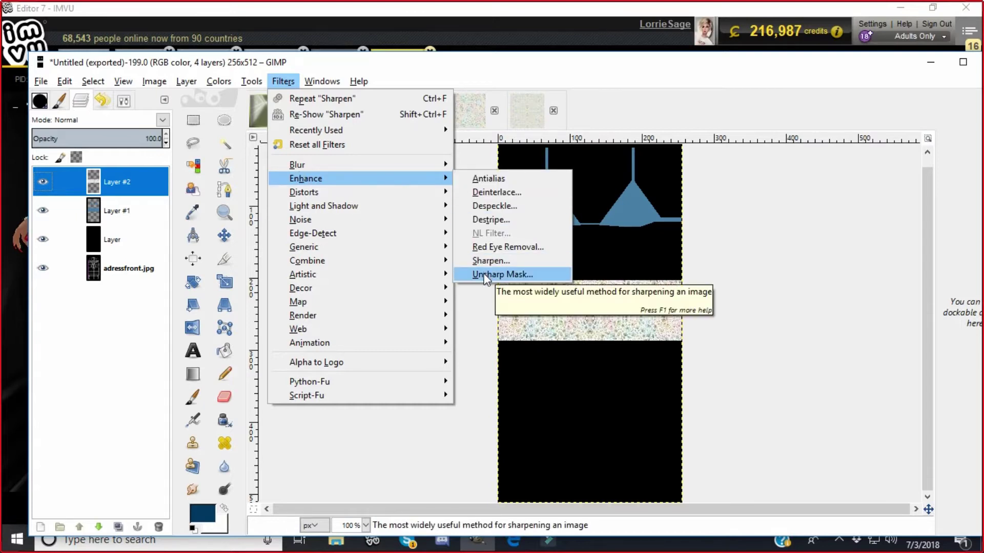
click(485, 275)
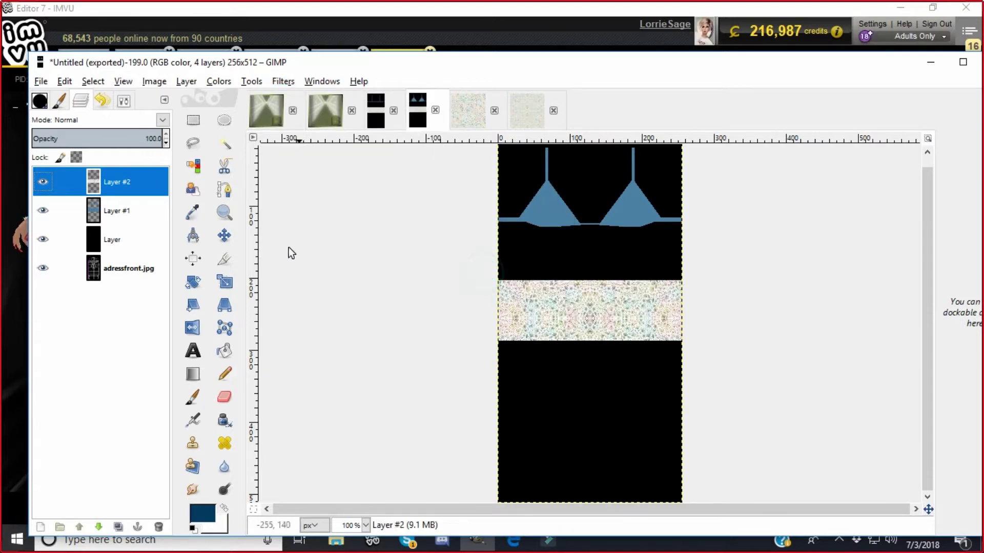
drag(278, 198, 285, 229)
click(221, 419)
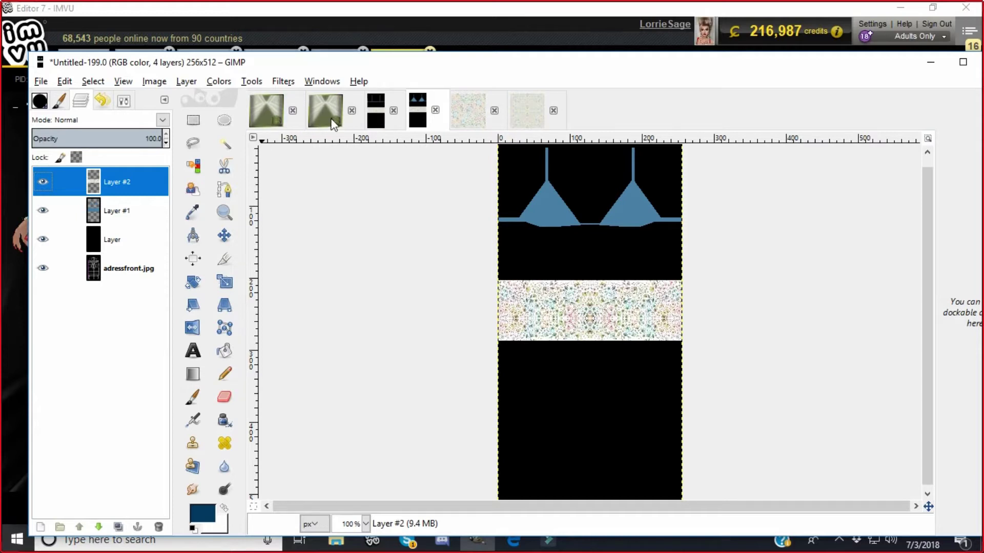
Repeat the Unsharp Mask filter on Layer #2 of the dress back image
click(385, 111)
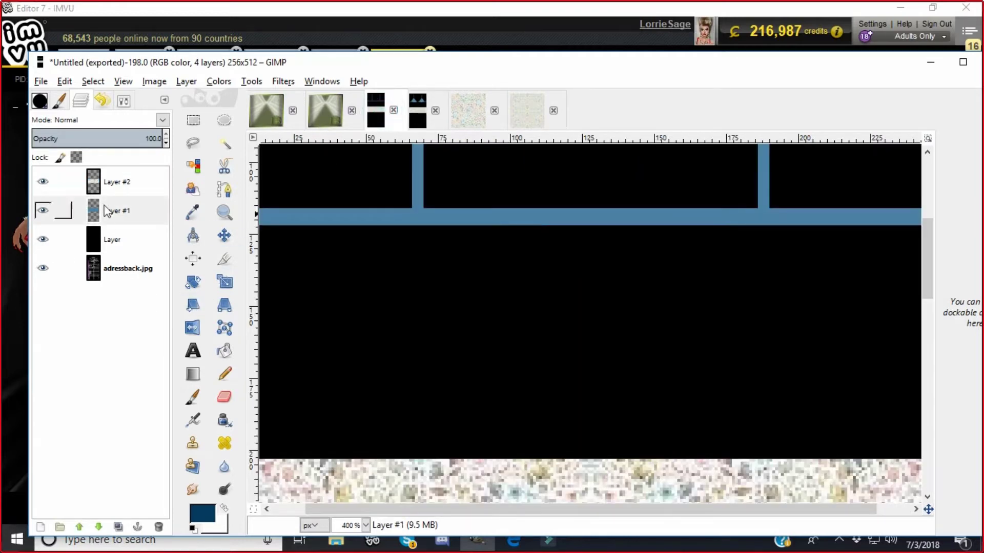
click(283, 81)
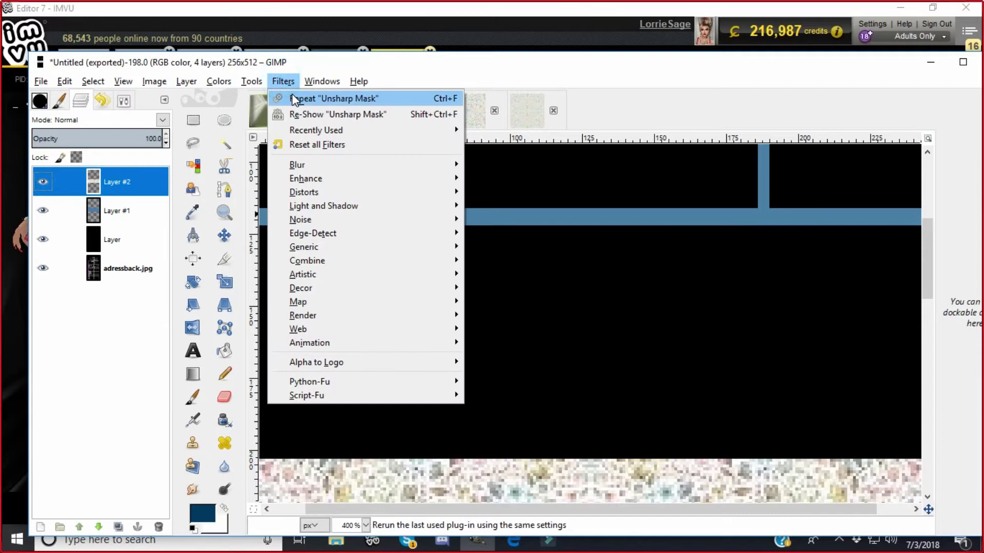
click(294, 99)
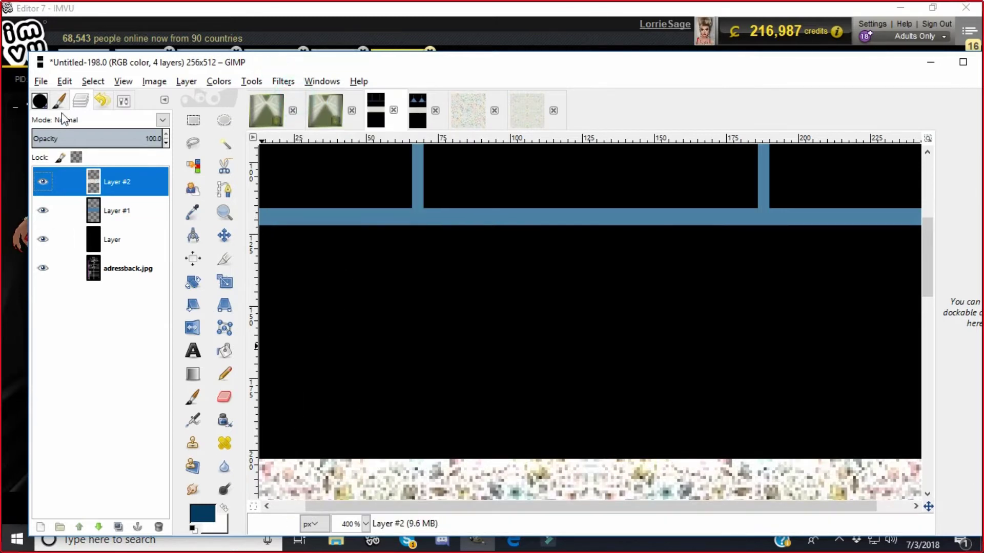
Export the sharpened dress back image as adressbacktexture.png, replacing the existing file
click(41, 82)
click(67, 275)
click(208, 77)
key(Return)
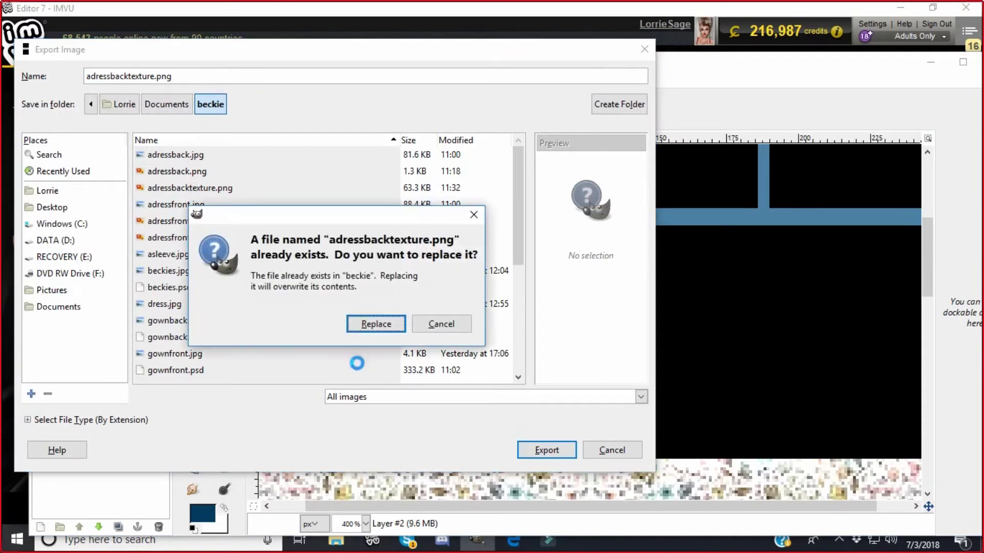
click(381, 325)
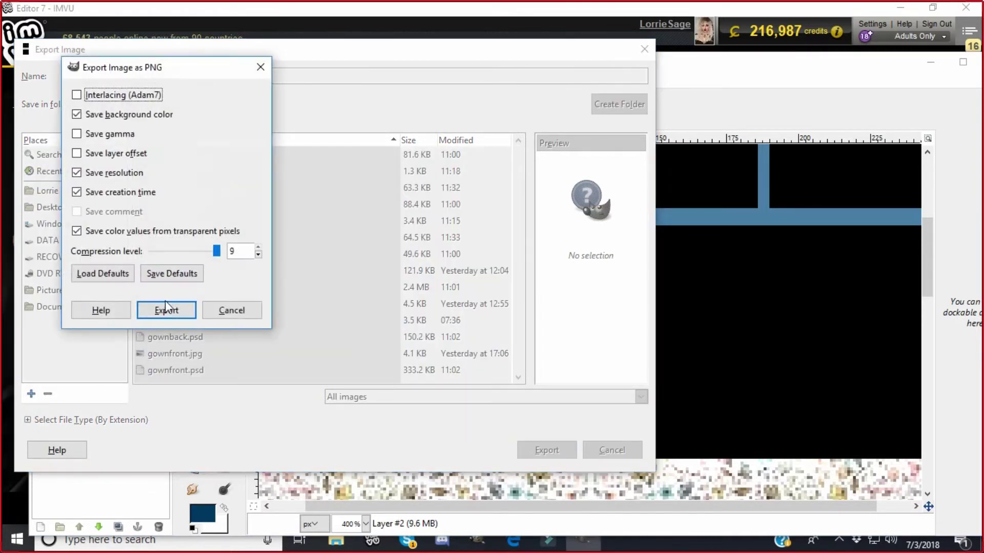
click(166, 309)
Export the sharpened dress front image as adressfronttexture.png, replacing the existing file
click(417, 110)
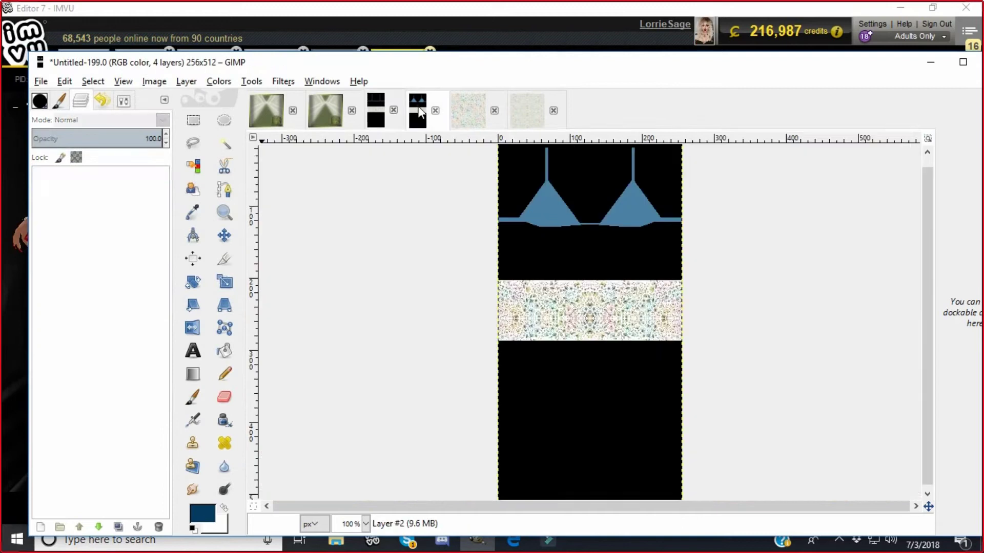
click(37, 81)
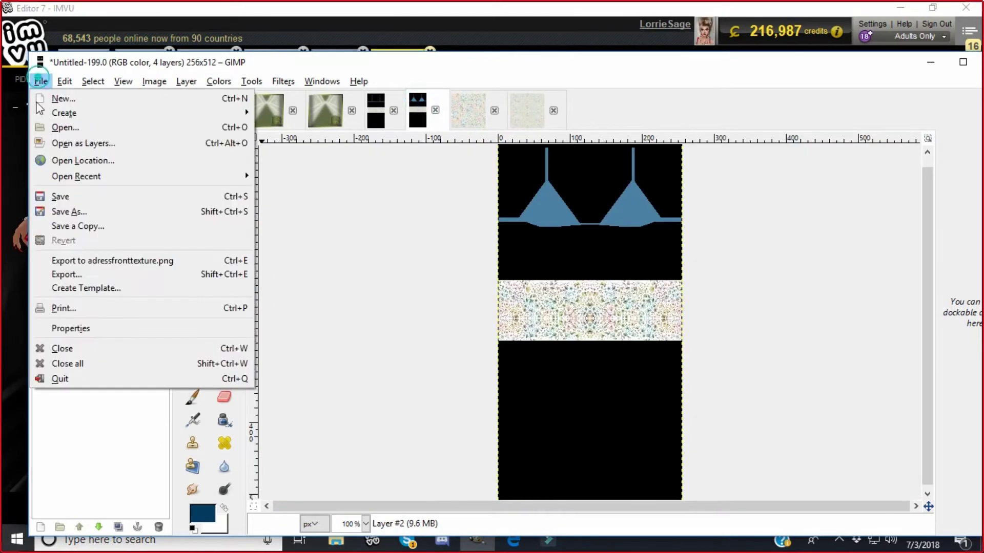
click(51, 272)
click(544, 450)
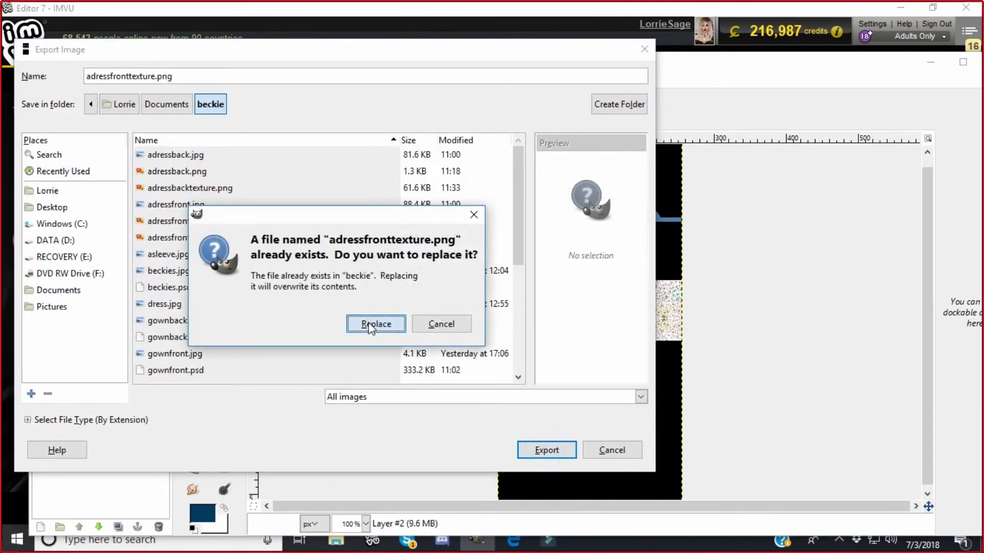
click(379, 324)
click(218, 365)
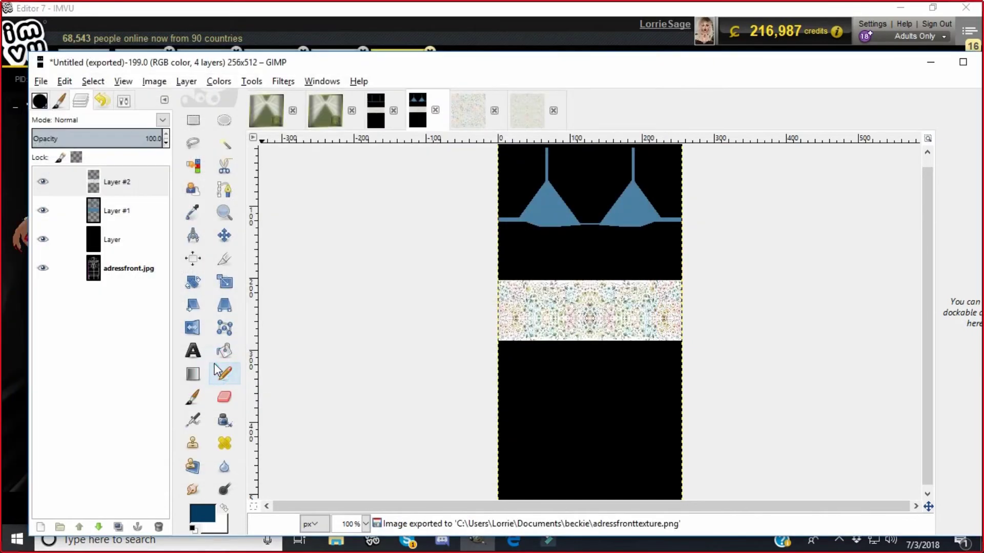
Switch to the IMVU editor and reload material 05's texture from adressfronttexture in the beckie folder
click(372, 540)
click(660, 389)
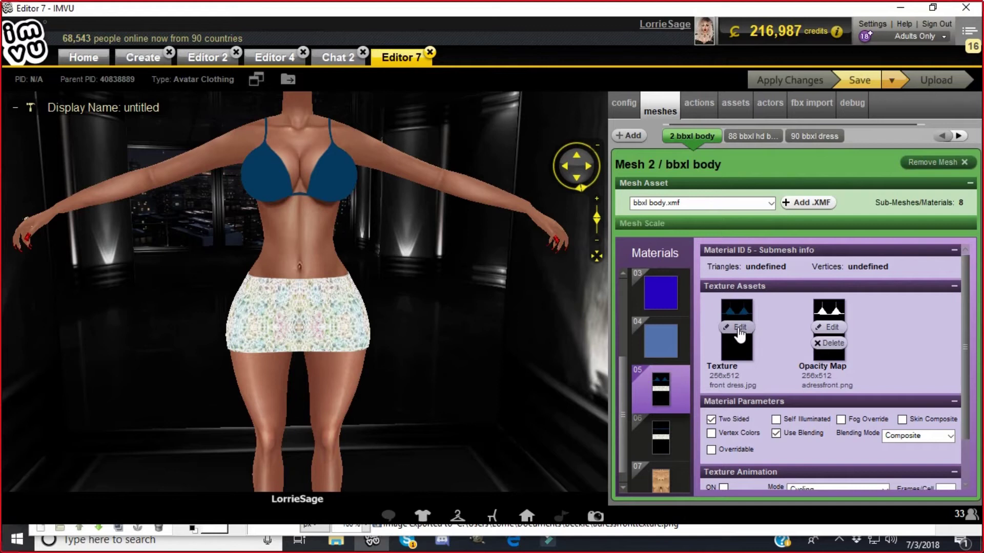
click(737, 327)
click(254, 220)
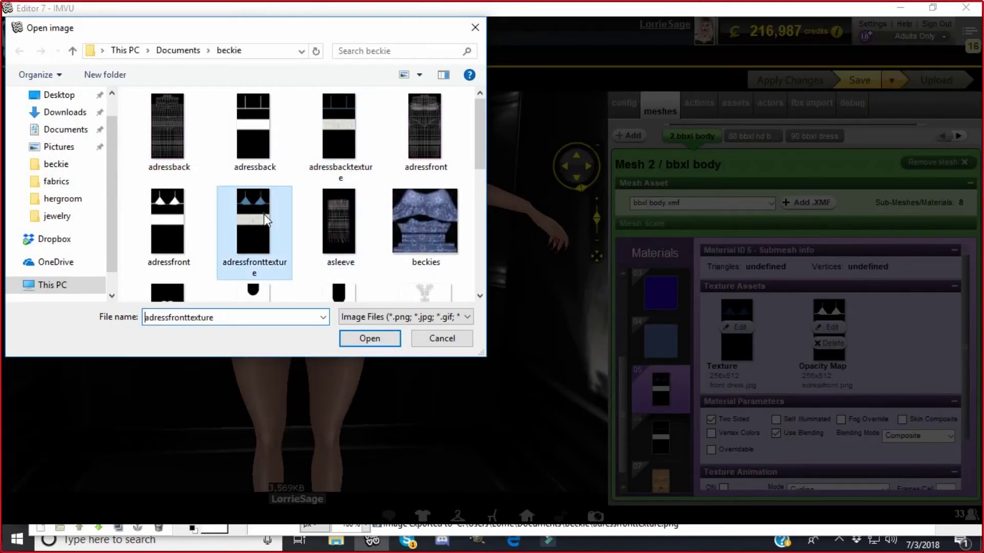
click(369, 338)
Reload material 06's texture from adressbacktexture, apply the changes, and inspect the outfit on the avatar up close
click(661, 437)
click(736, 327)
click(335, 116)
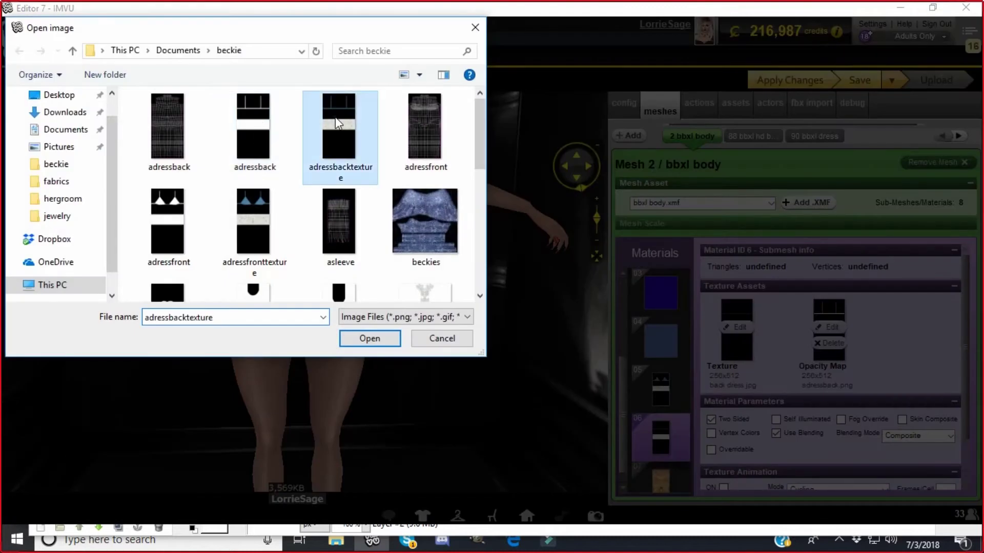
click(367, 335)
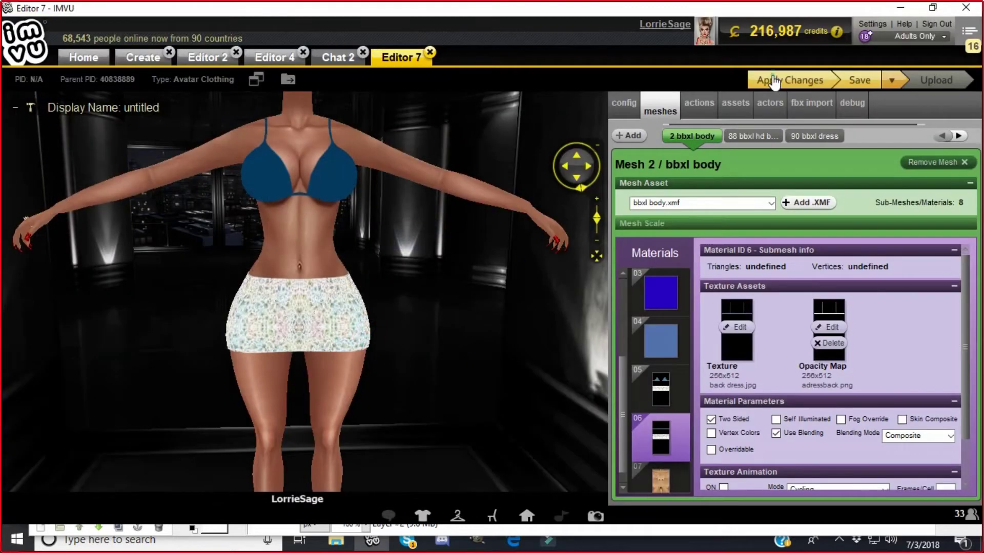
mouse_move(523, 282)
mouse_down()
mouse_move(177, 276)
mouse_move(214, 284)
mouse_move(523, 281)
mouse_up()
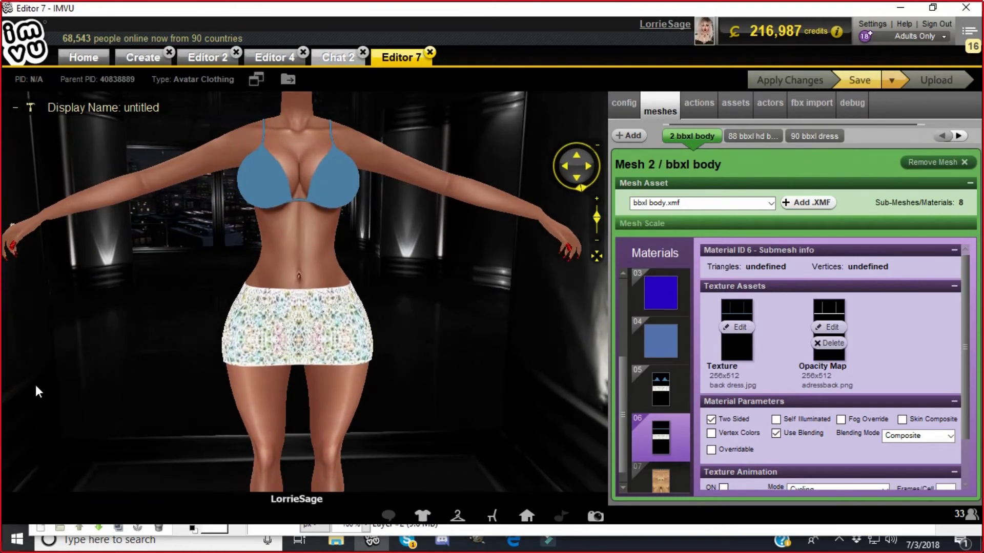
drag(409, 417, 302, 338)
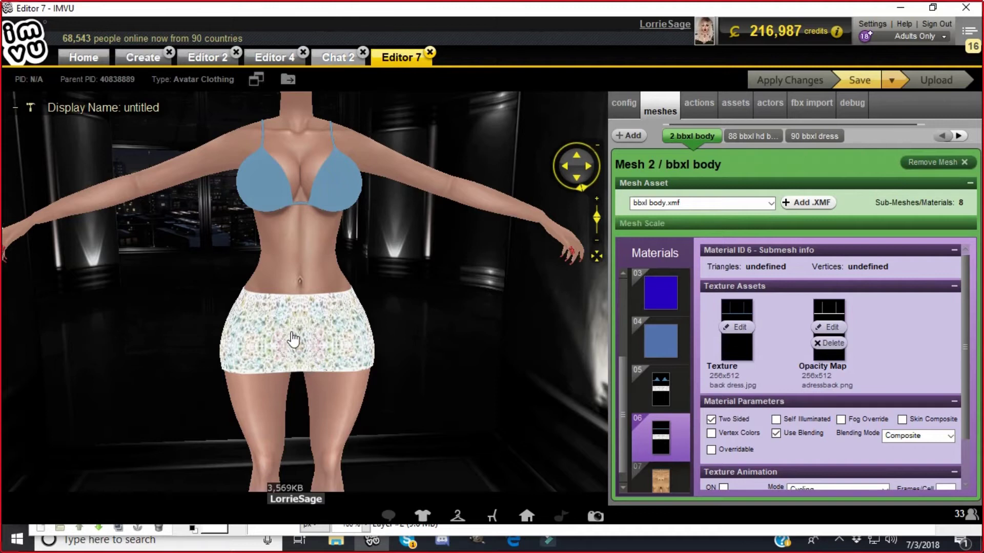
scroll(454, 347, up, 3)
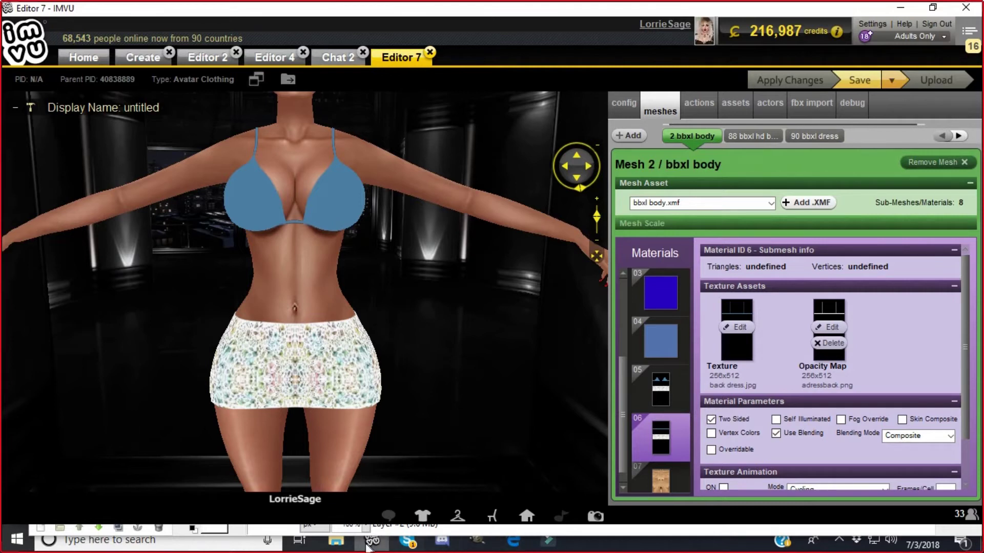
Switch to GIMP and copy the 128x128 pastel.jpg pattern to the clipboard
click(476, 541)
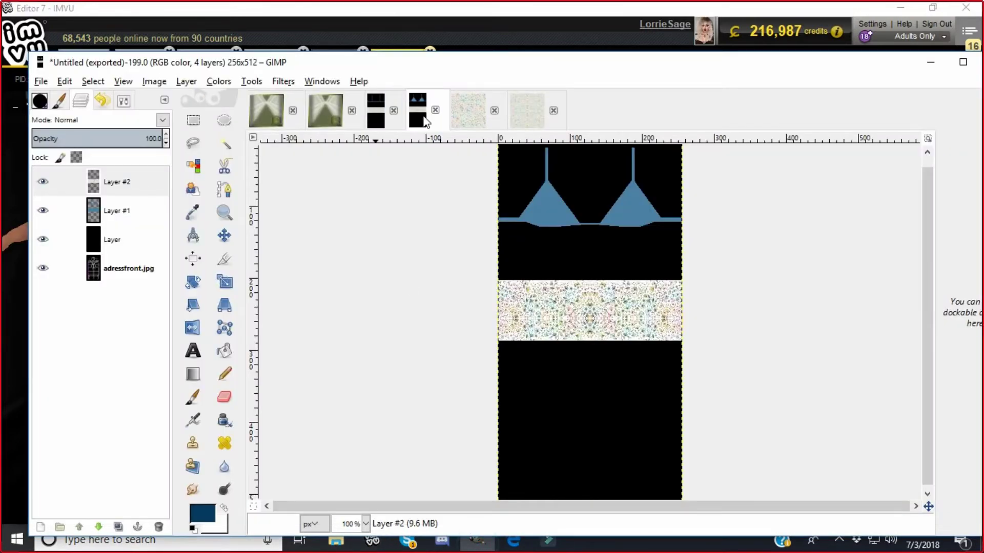
click(470, 118)
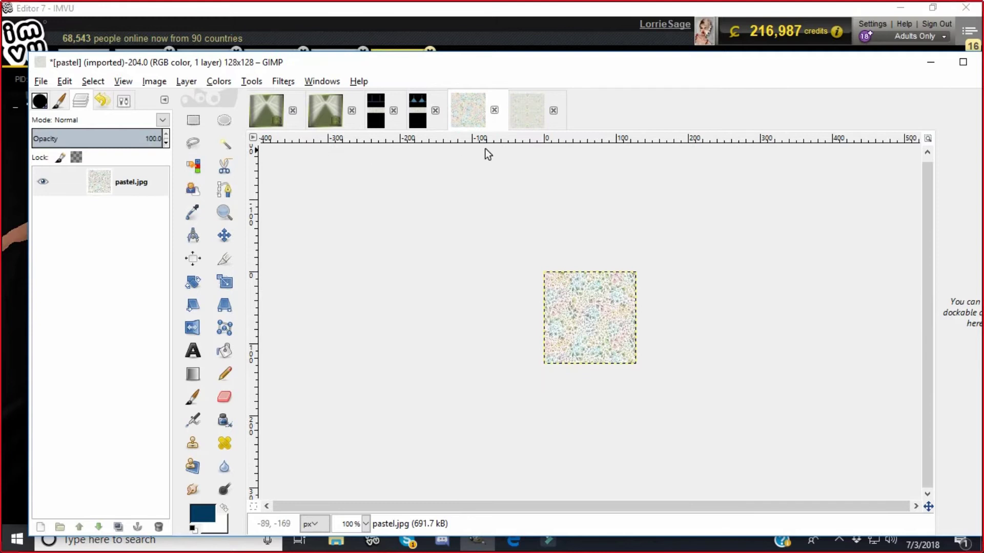
click(531, 119)
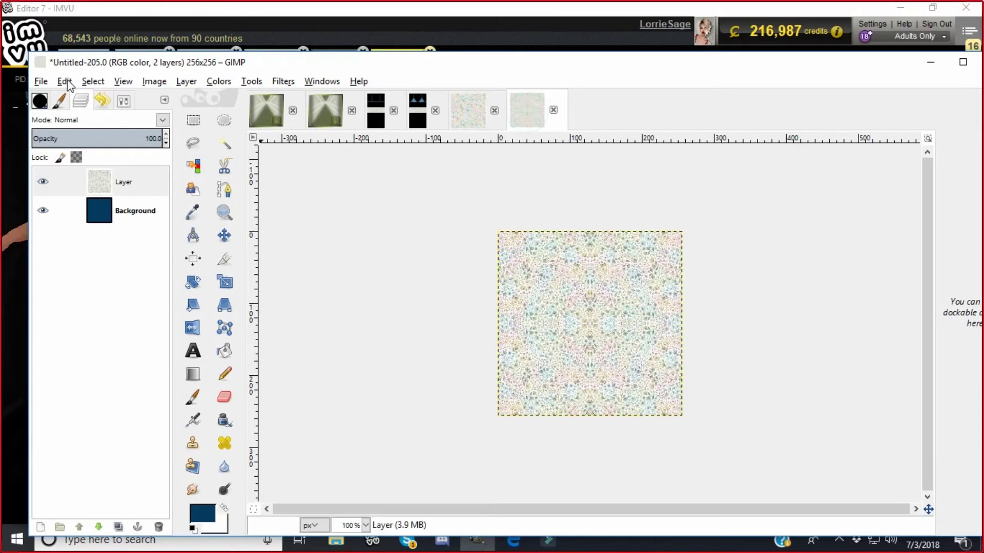
click(476, 119)
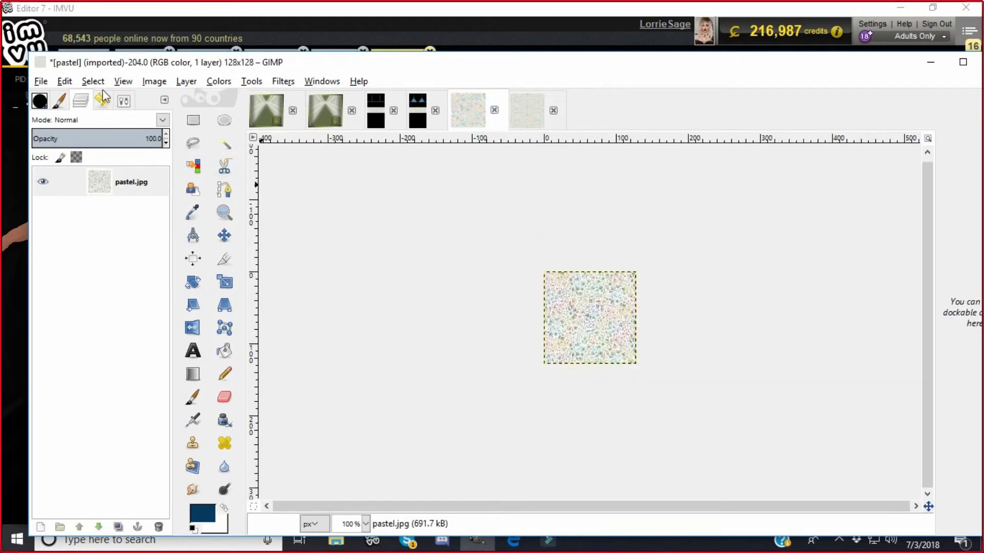
click(64, 81)
click(82, 183)
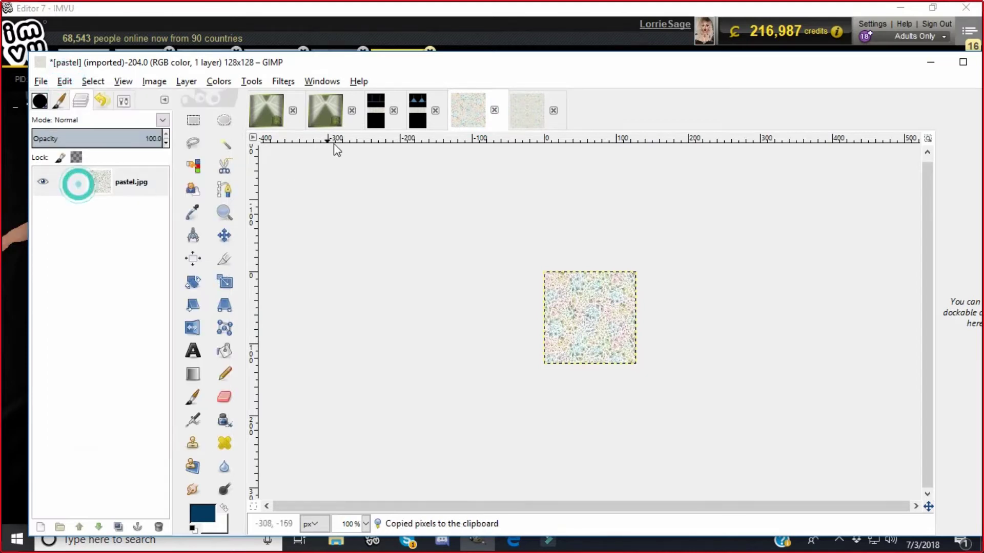
Add a new 256x512 transparent layer above Layer #2 in the dress front image
click(416, 123)
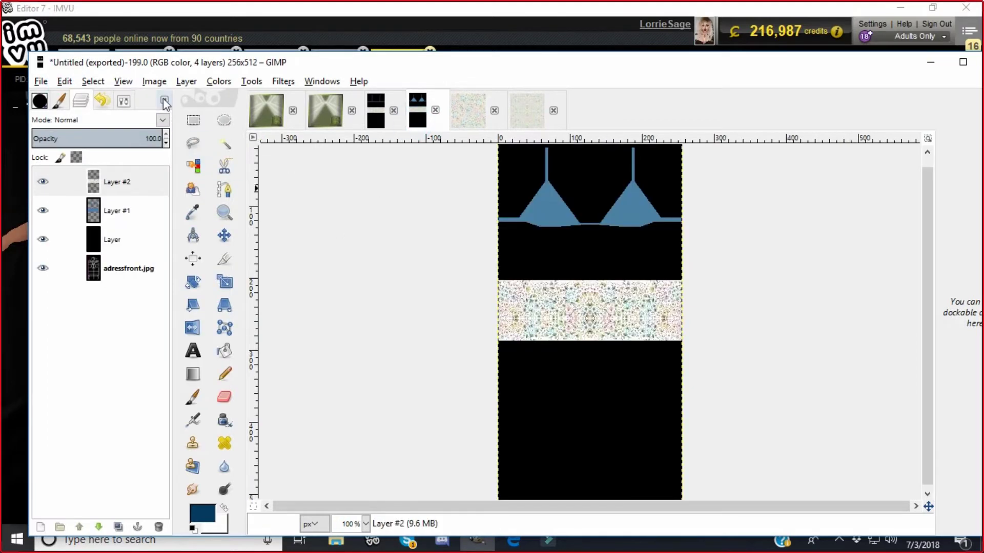
click(187, 83)
click(190, 98)
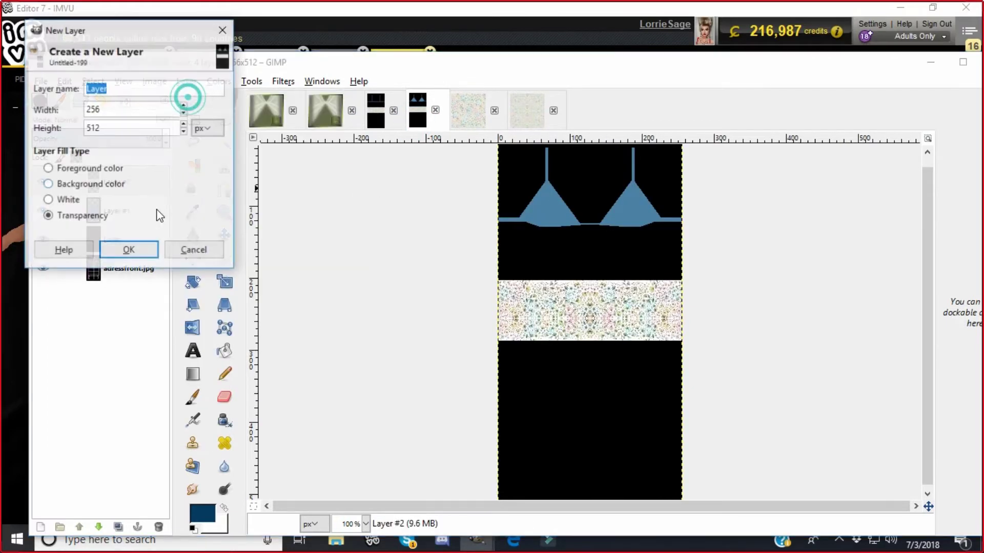
click(134, 250)
Try pasting the pastel pattern over the skirt's left half, and undo both the move and the paste
click(64, 82)
click(82, 226)
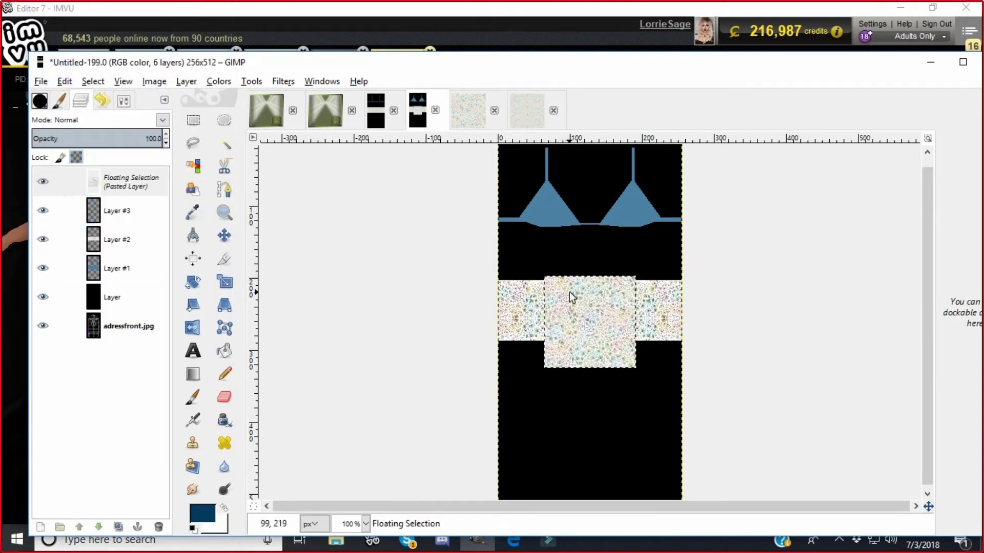
click(224, 235)
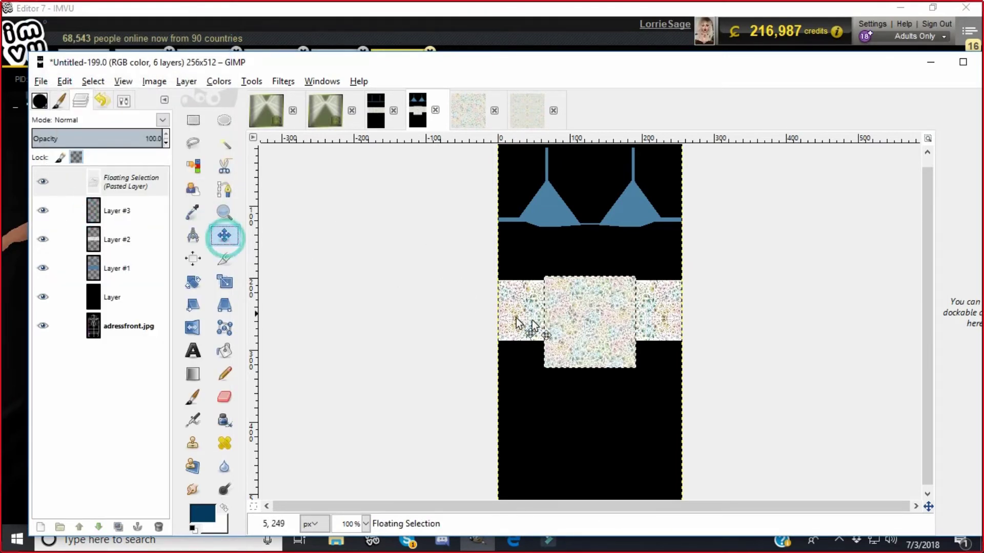
drag(580, 316, 536, 319)
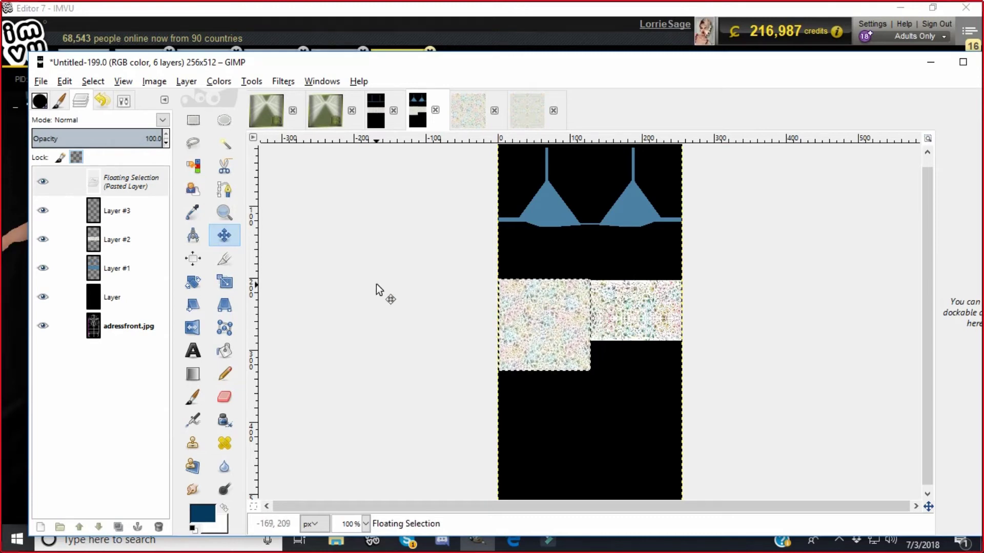
click(64, 81)
click(66, 99)
click(64, 81)
click(66, 97)
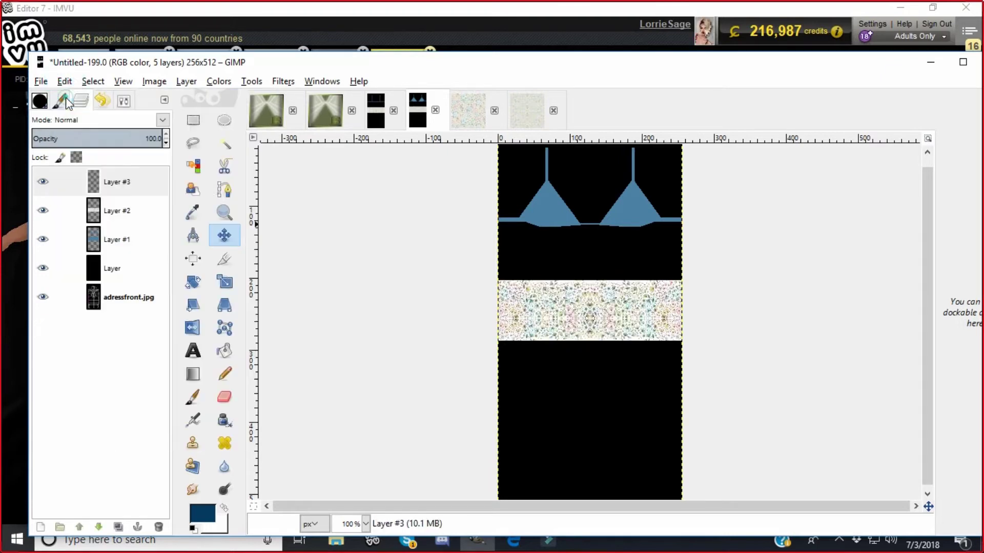
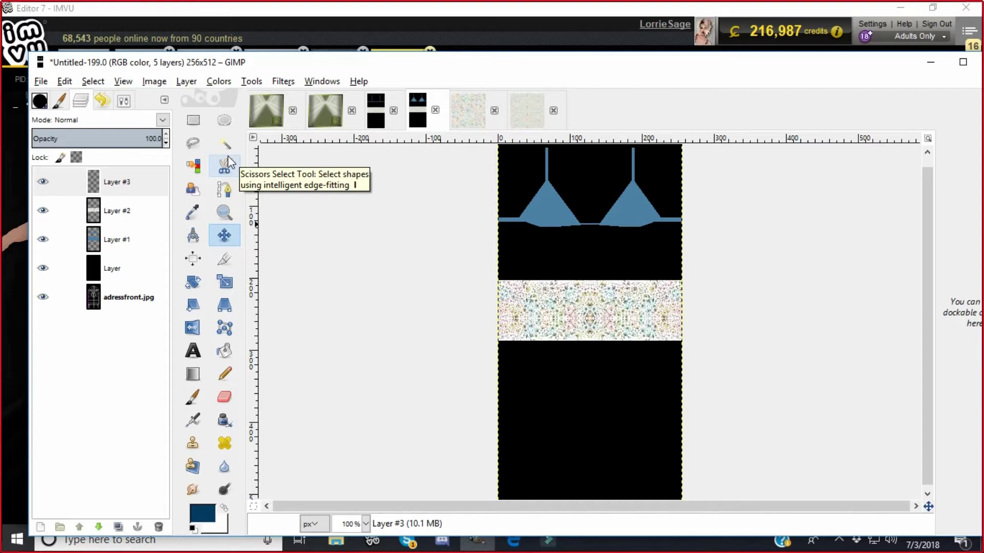
Apply the Add Bevel filter to Layer #1 of the dress front image with thickness 1, working directly on the image and keeping the bump layer
click(95, 242)
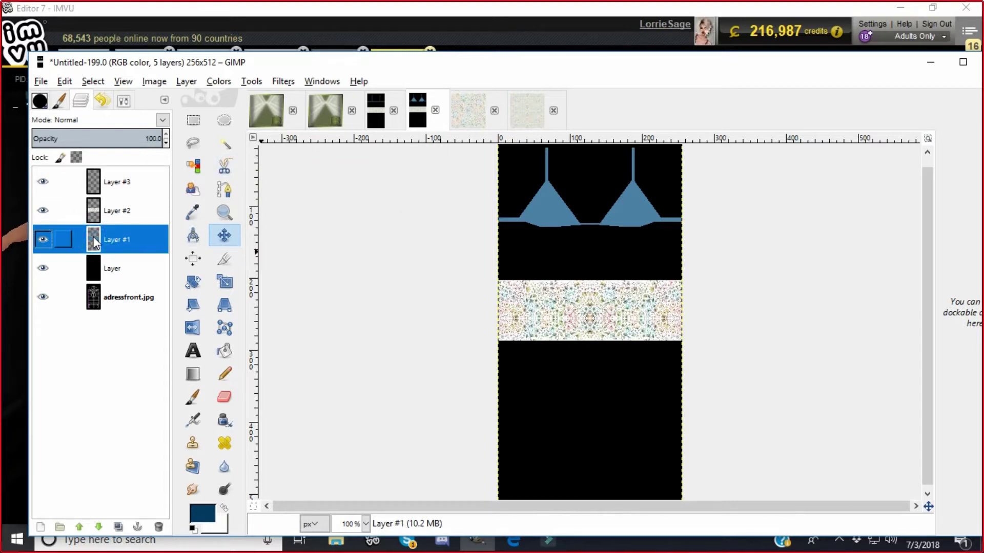
click(283, 82)
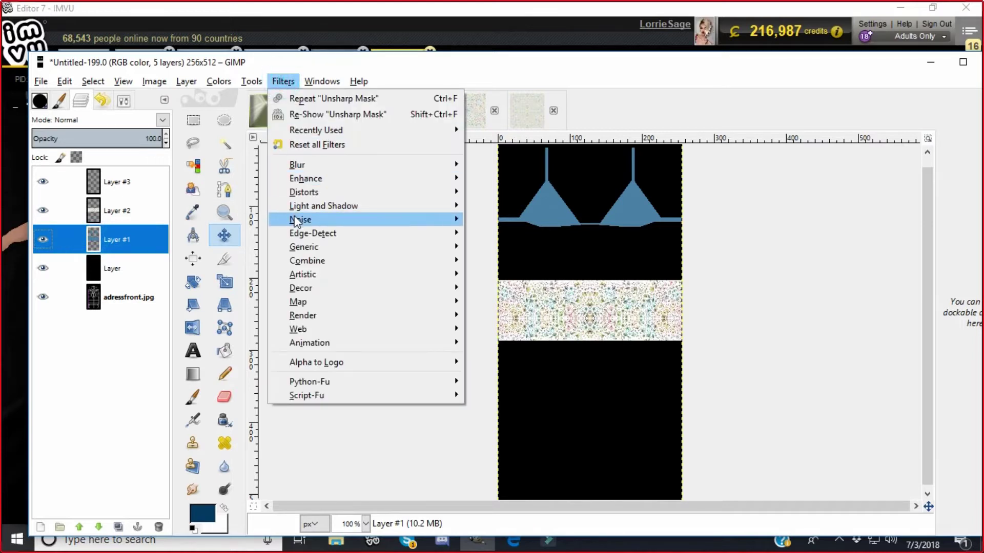
mouse_move(291, 288)
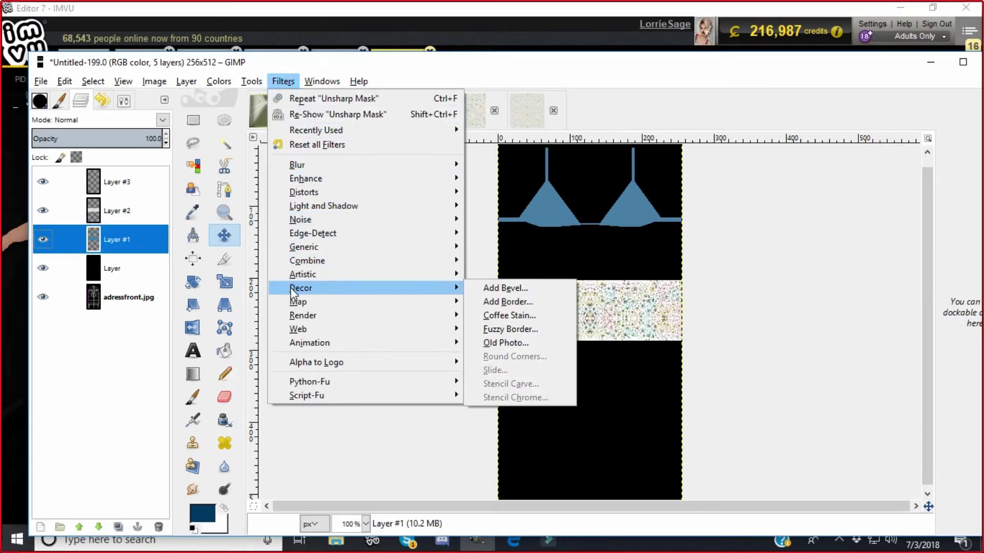
click(500, 289)
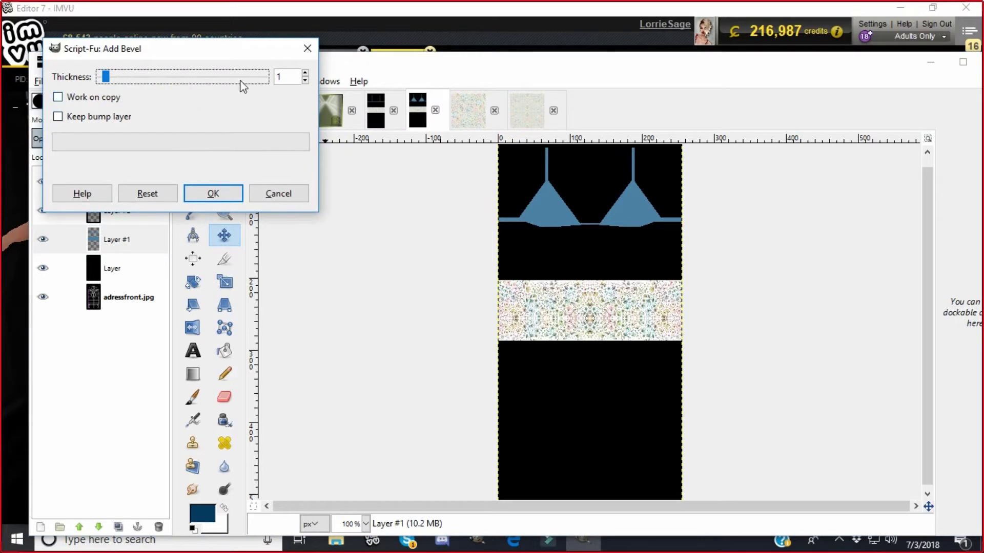
click(79, 100)
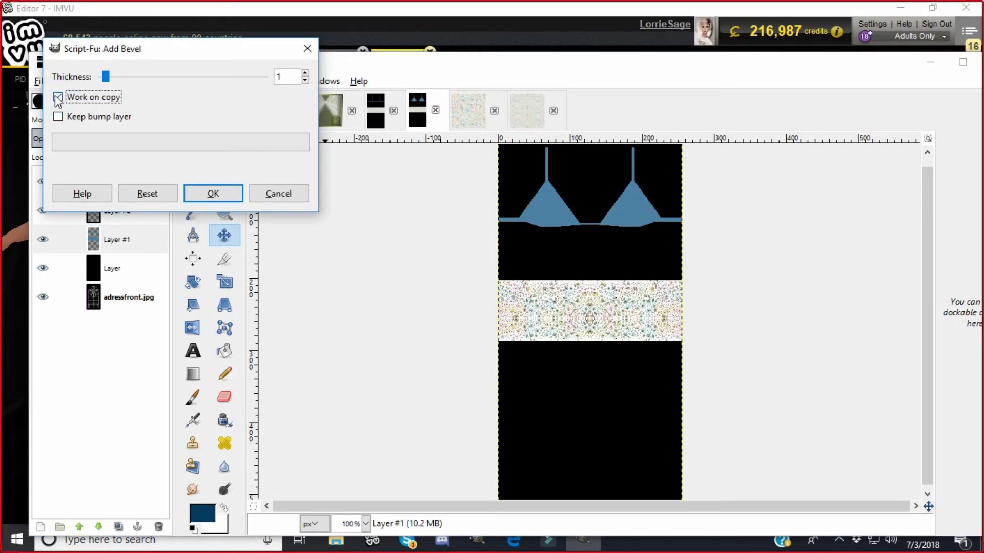
click(58, 98)
click(58, 117)
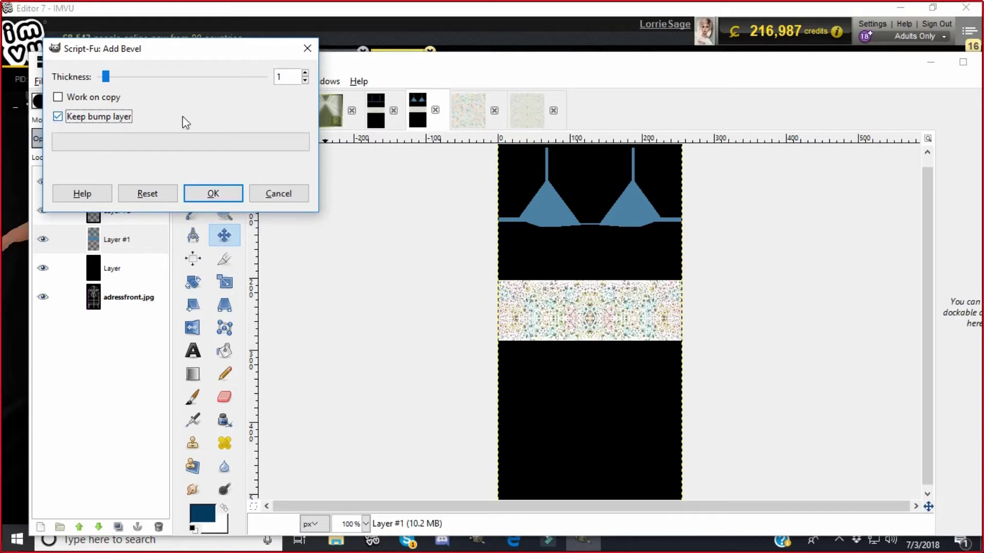
scroll(304, 73, up, 17)
scroll(305, 73, down, 18)
click(305, 73)
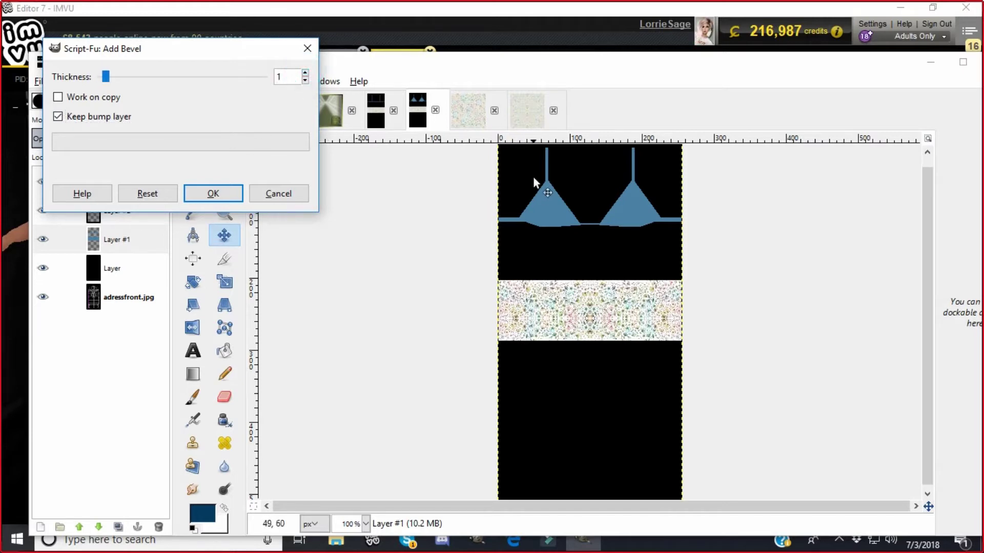
click(213, 193)
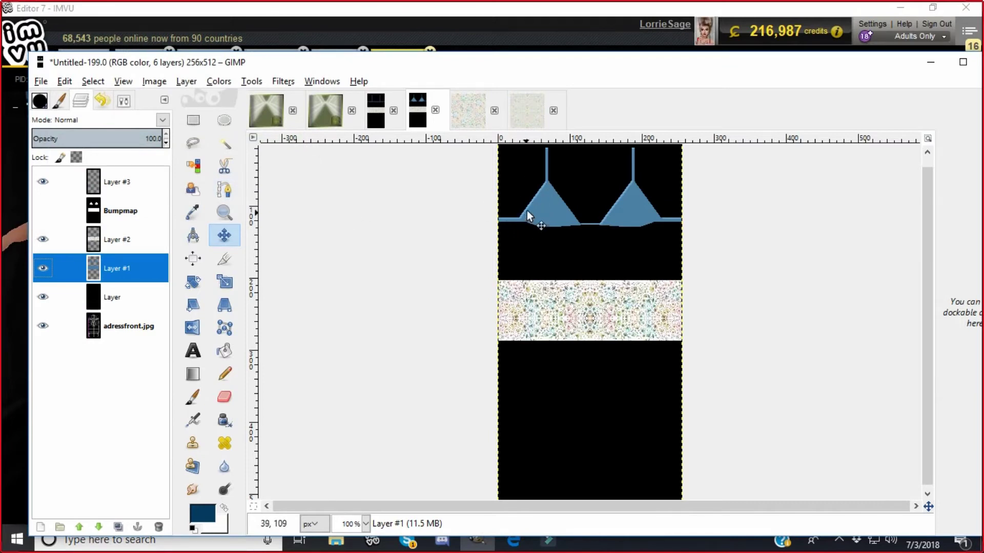
Flip Layer #1 of the dress front image horizontally and repeat the Add Bevel filter on it
click(186, 81)
mouse_move(201, 253)
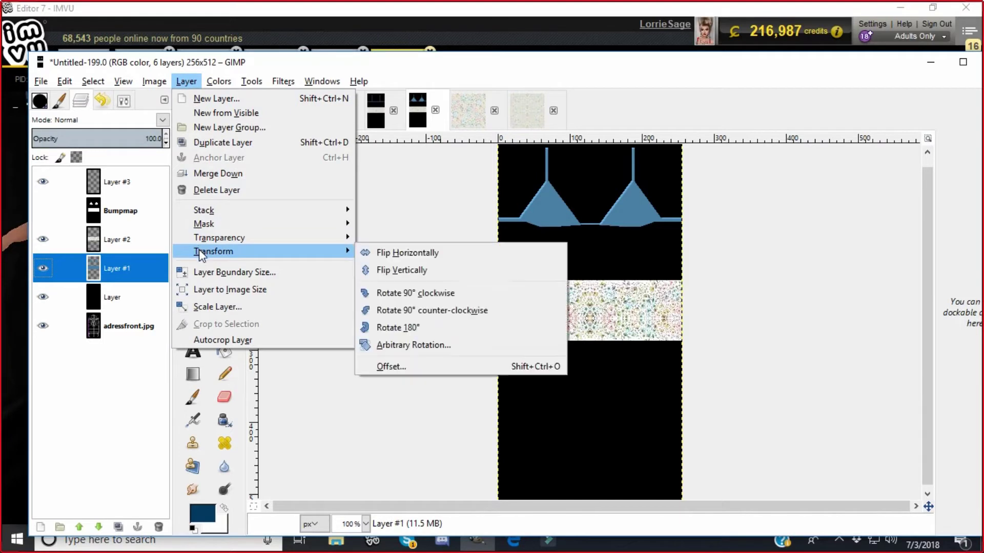
click(385, 253)
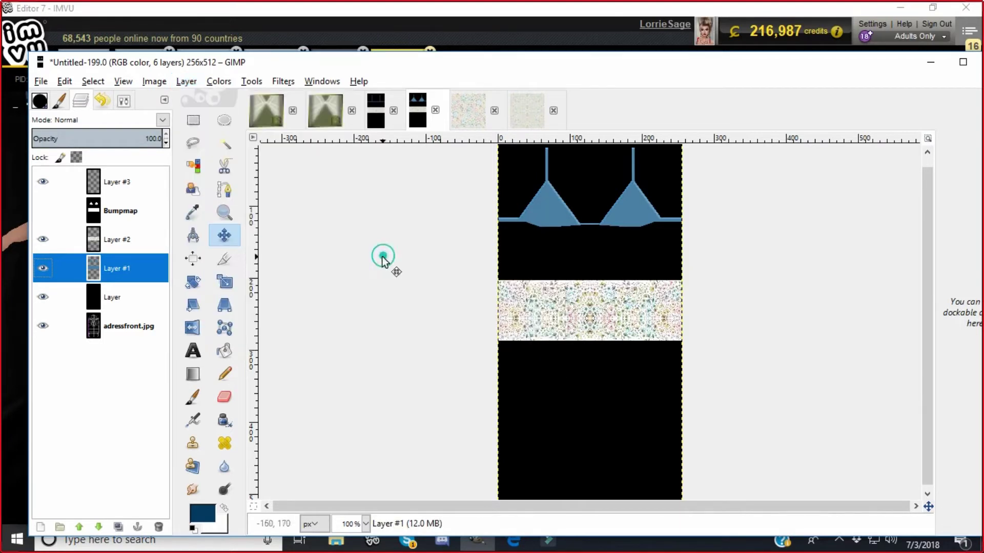
click(283, 81)
click(296, 94)
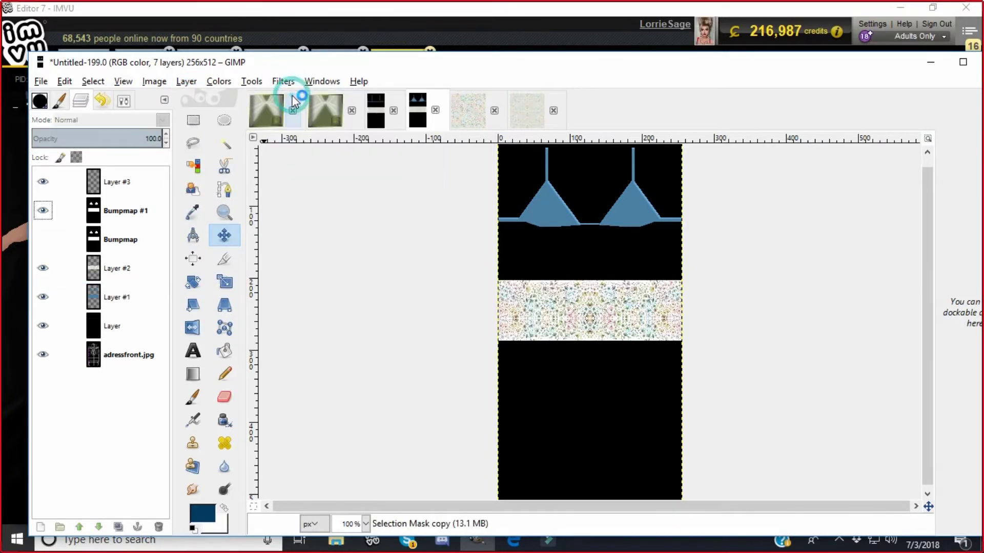
Flip the beveled Layer #1 horizontally again to restore its original orientation
click(186, 81)
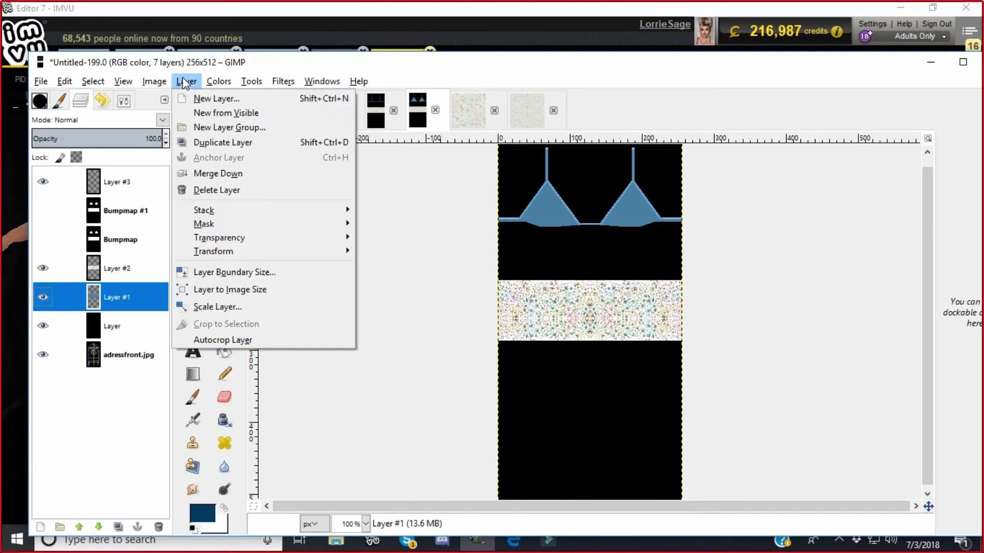
mouse_move(213, 251)
click(370, 257)
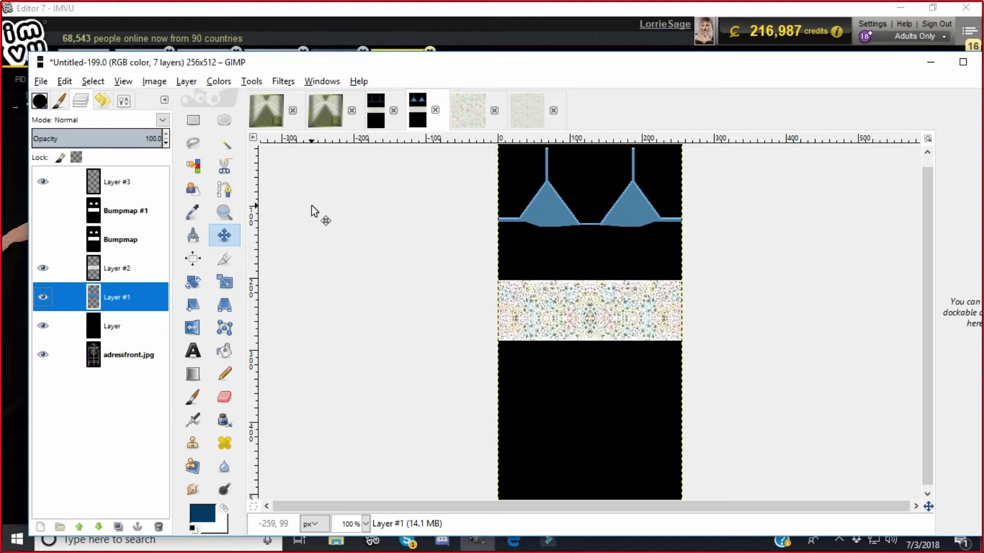
Repeat the Add Bevel filter on Layer #1 of the dress back image
click(378, 117)
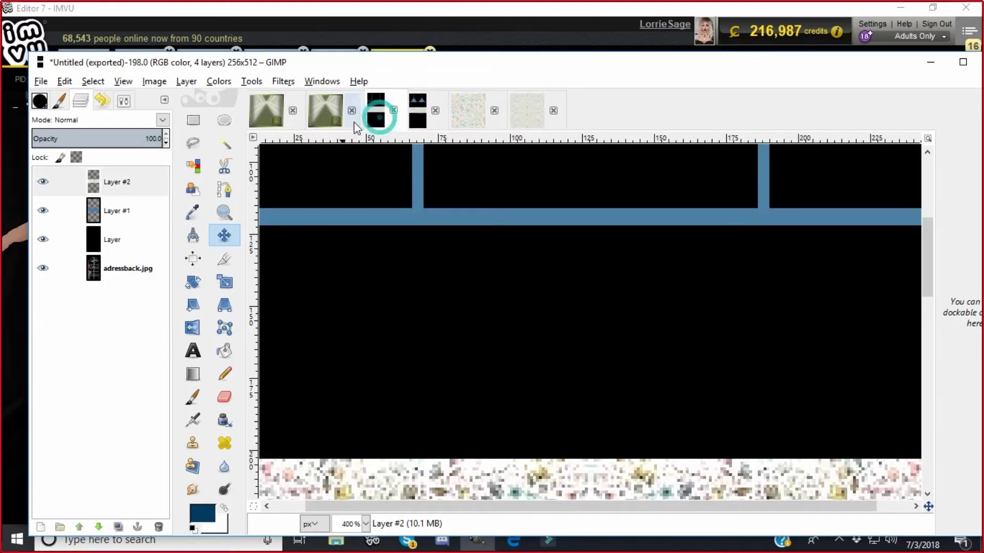
click(95, 210)
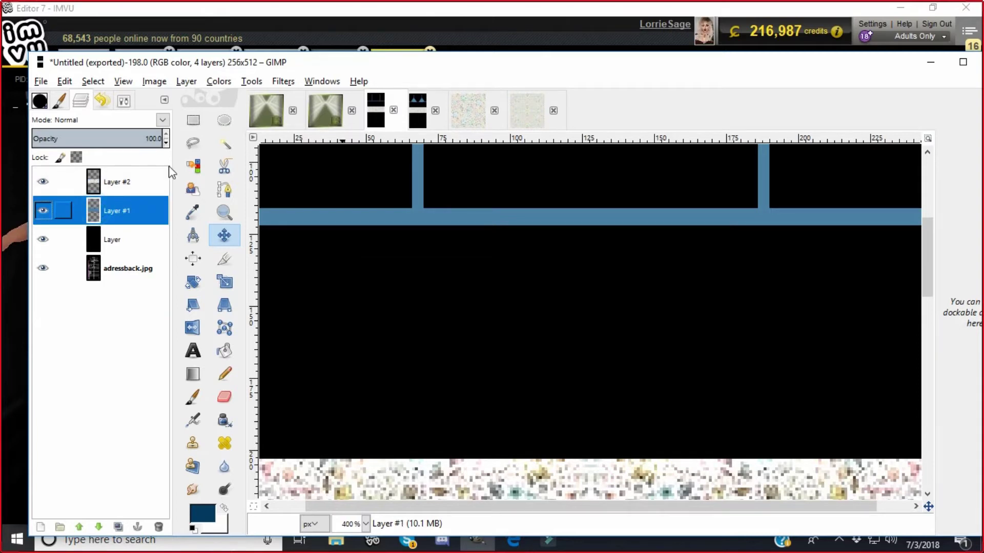
click(282, 82)
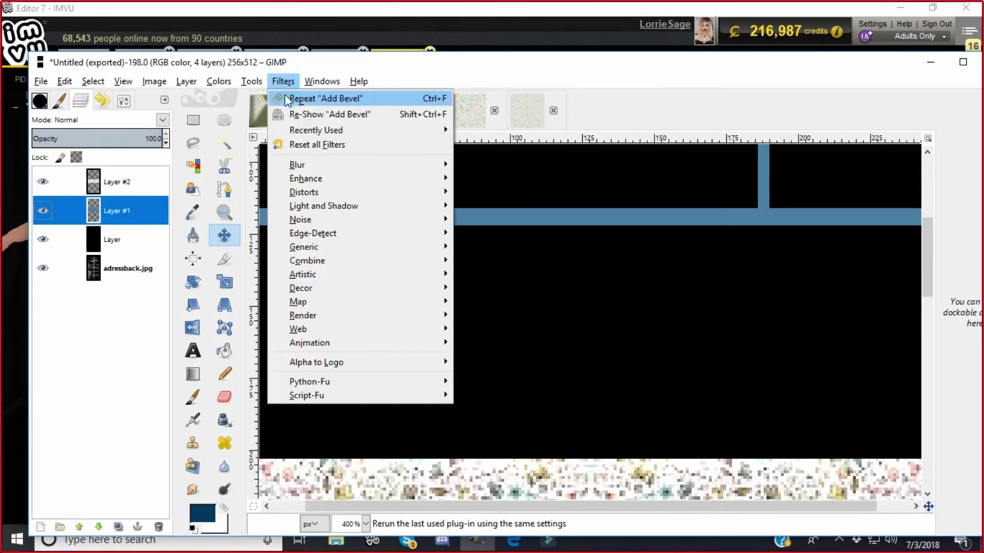
click(287, 97)
Flip Layer #1 of the dress back image horizontally and bevel it again with the same Add Bevel settings
click(186, 81)
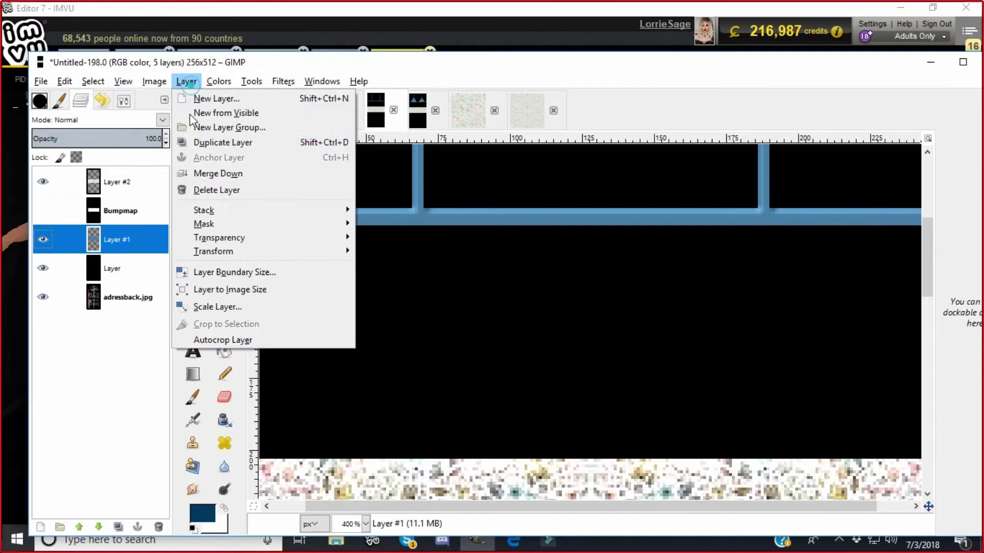
mouse_move(278, 250)
click(381, 251)
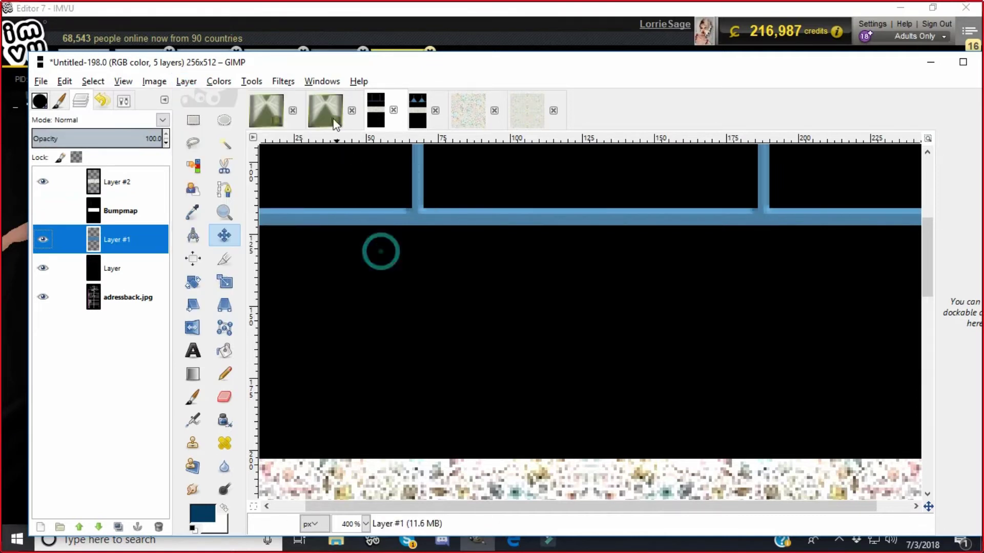
click(283, 81)
click(287, 97)
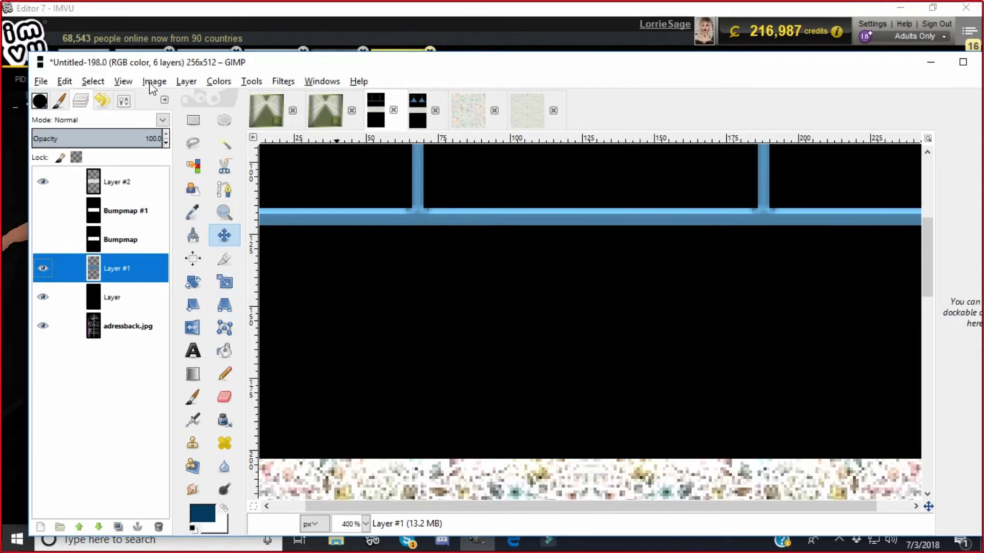
Flip the beveled Layer #1 of the dress back image horizontally again to restore its original orientation
click(186, 81)
mouse_move(221, 251)
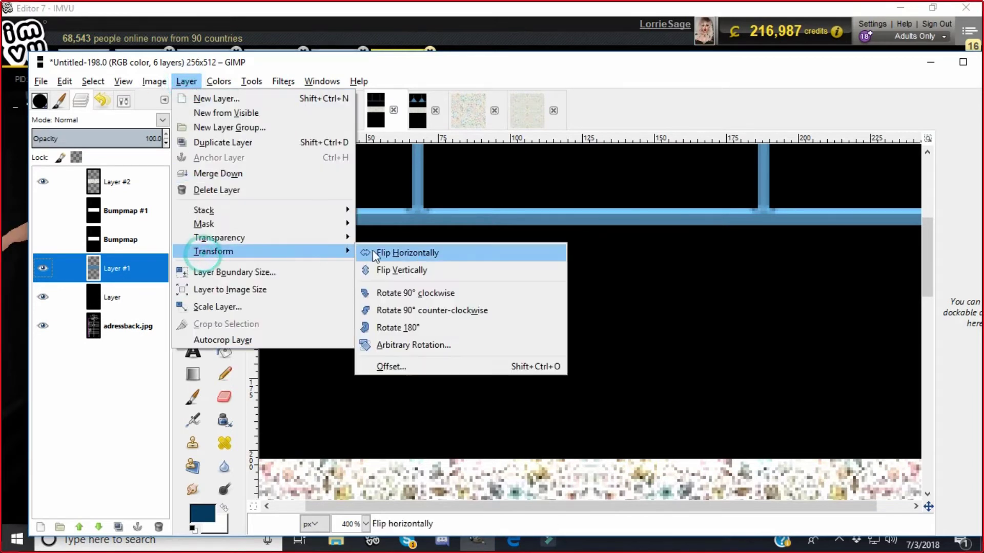
click(374, 250)
scroll(477, 241, up, 5)
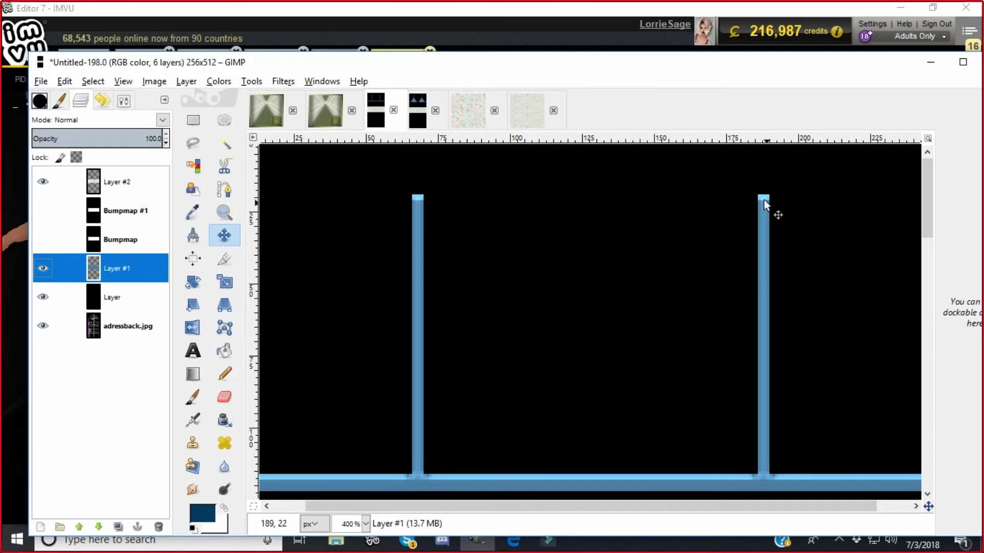
Export the dress back image as adressbacktexture.png in the beckie folder, replacing the existing file
click(41, 81)
click(57, 275)
click(536, 451)
click(375, 323)
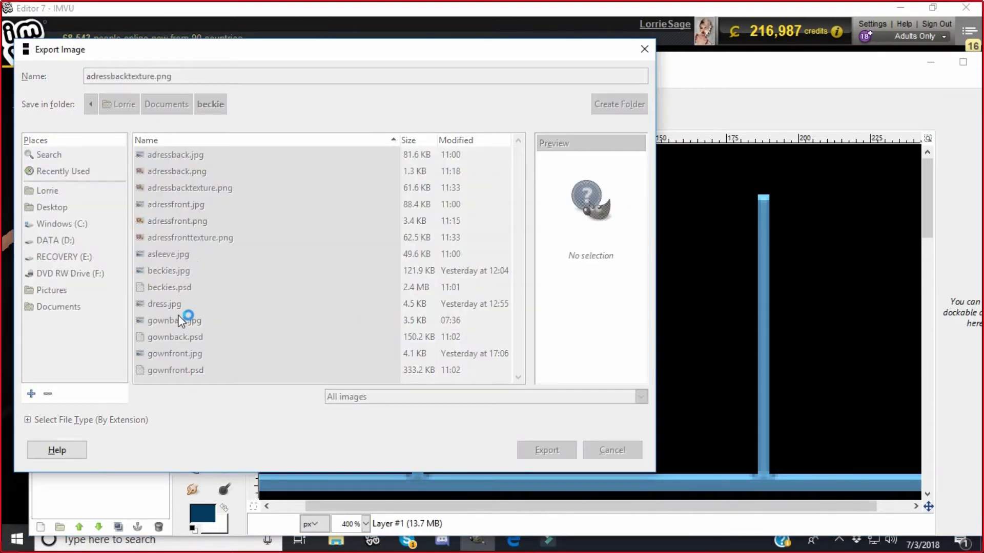
click(201, 347)
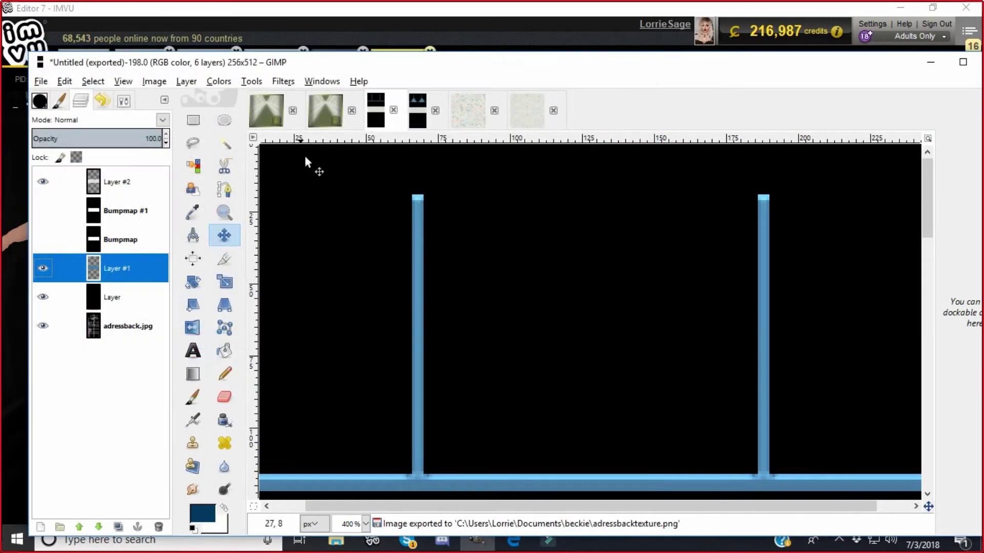
Export the dress front image as adressfronttexture.png in the beckie folder, replacing the existing file
click(419, 113)
click(41, 81)
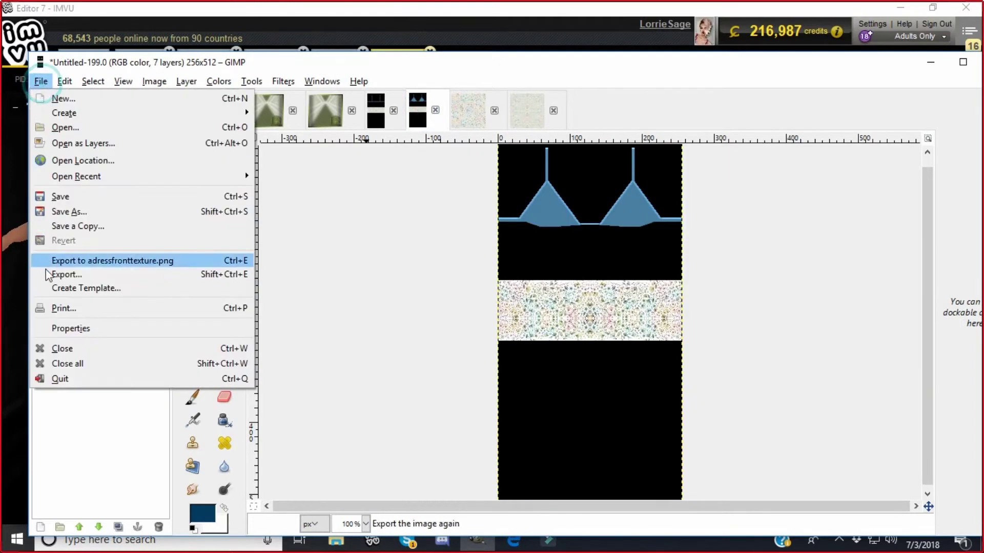
click(52, 275)
click(547, 453)
click(380, 324)
click(156, 275)
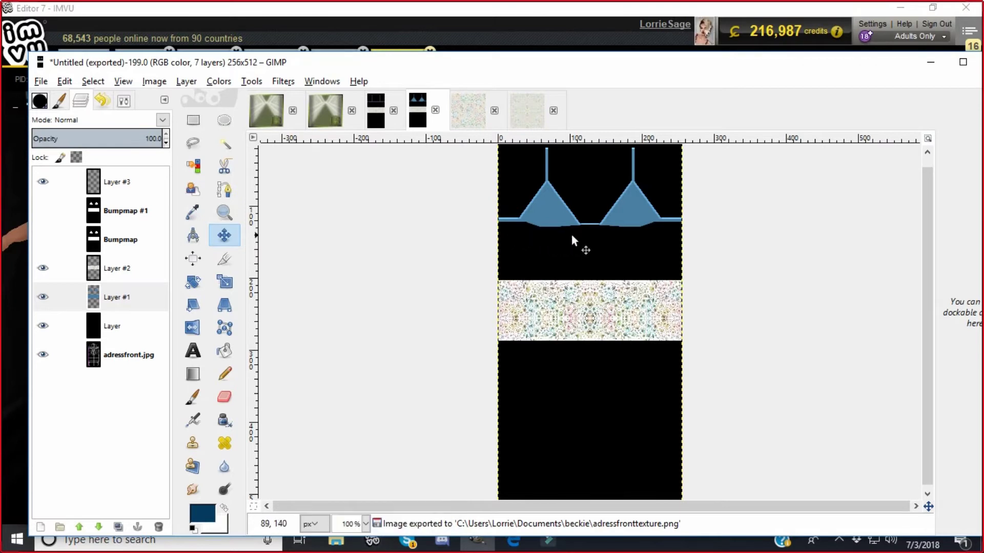
Switch to the IMVU editor and reload adressbacktexture as the texture of material 06
click(373, 542)
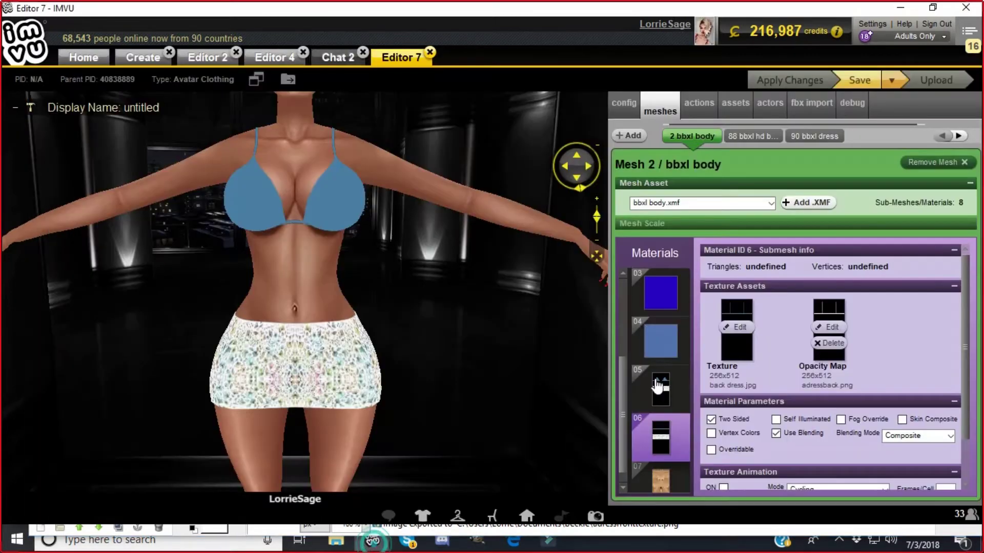
click(738, 329)
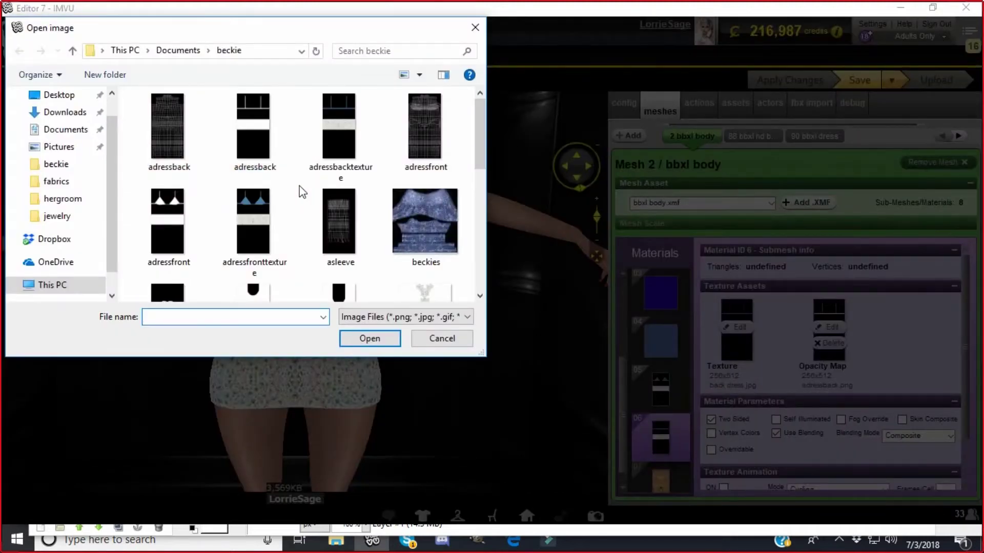
click(341, 131)
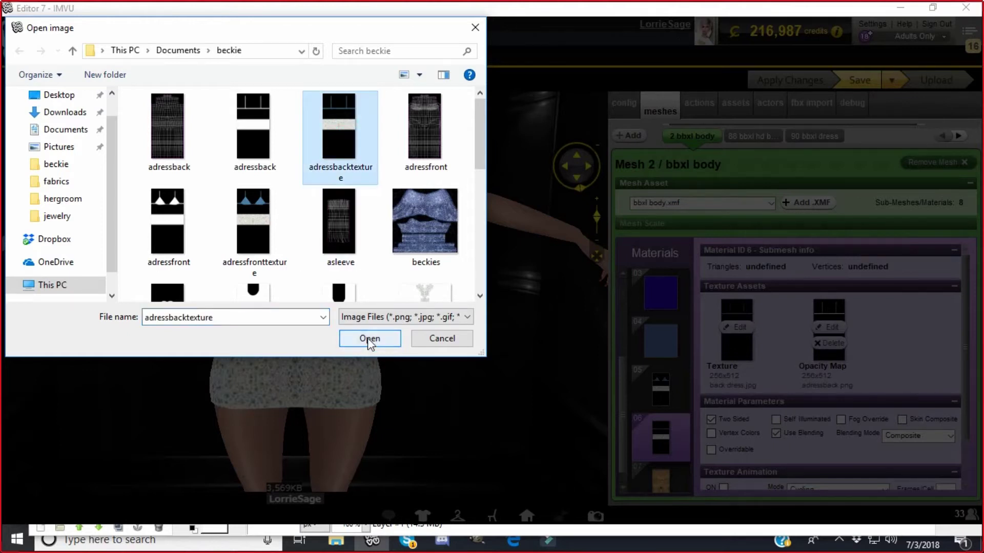
click(367, 339)
Reload adressfronttexture as the texture of material 05 and apply the changes to the avatar
click(666, 391)
click(739, 327)
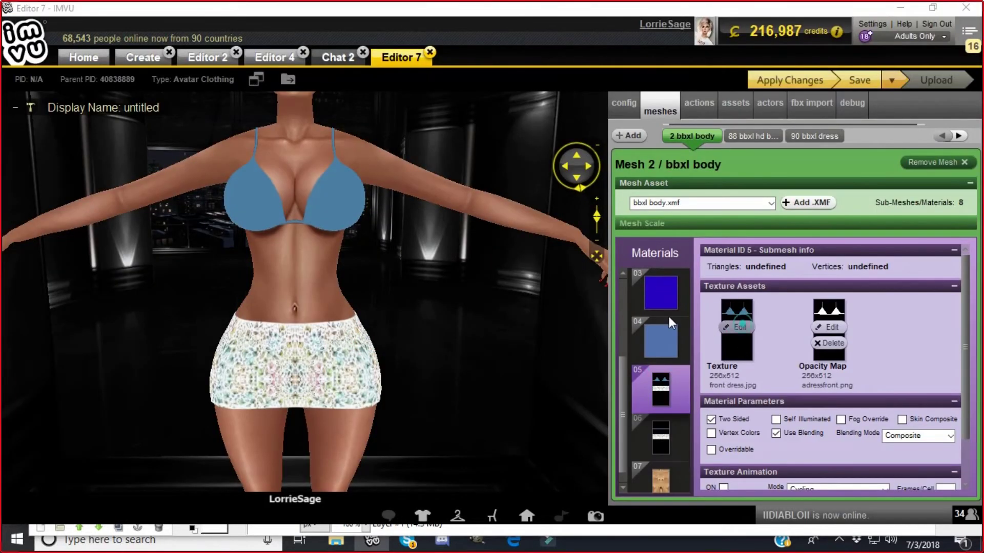
click(260, 222)
click(369, 337)
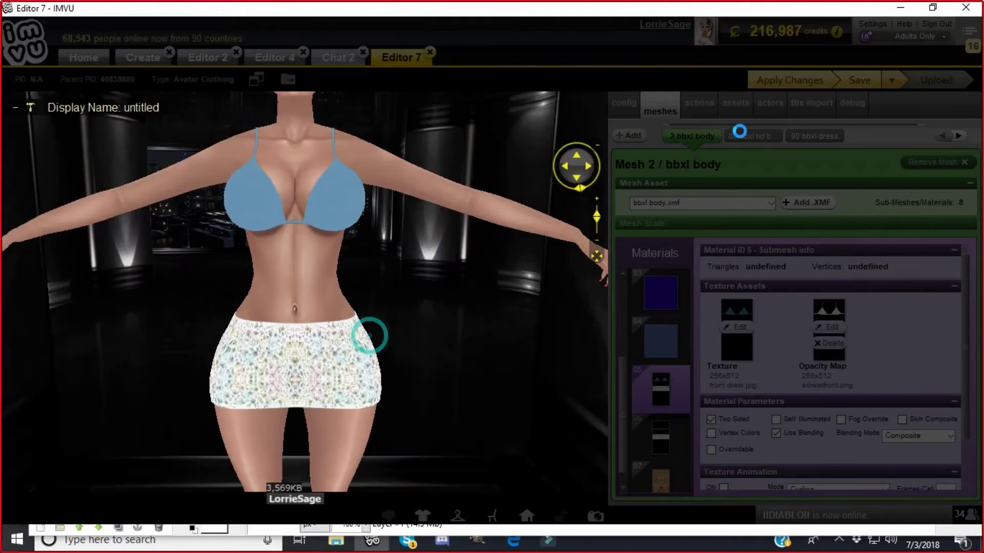
click(772, 83)
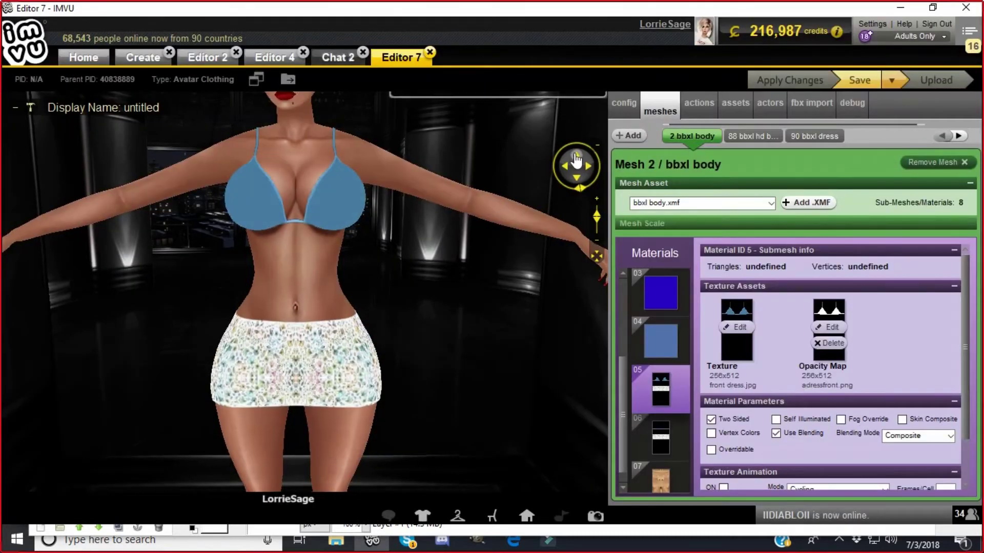
Examine the beveled top and the skirt on the avatar from the front, side and back
drag(431, 186, 263, 333)
drag(496, 340, 334, 336)
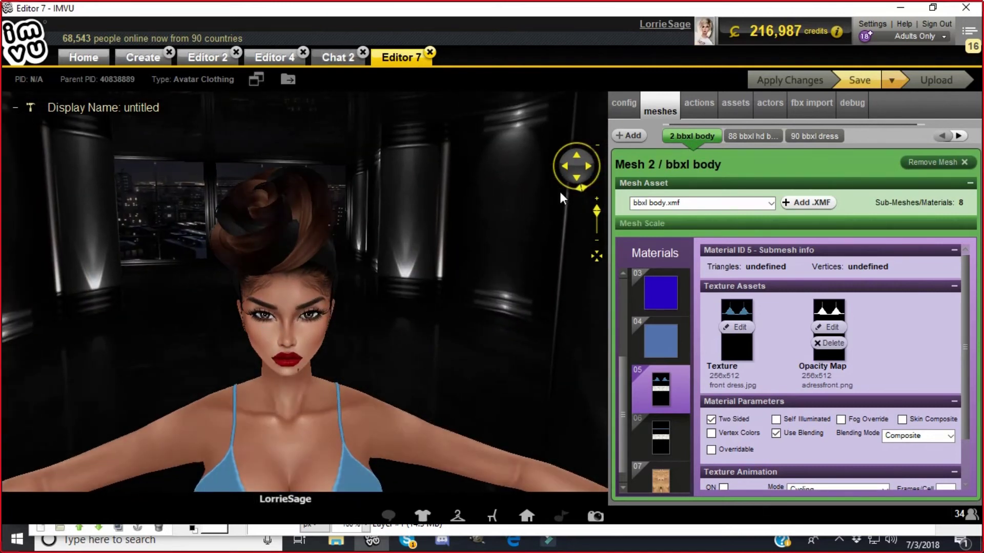
click(577, 180)
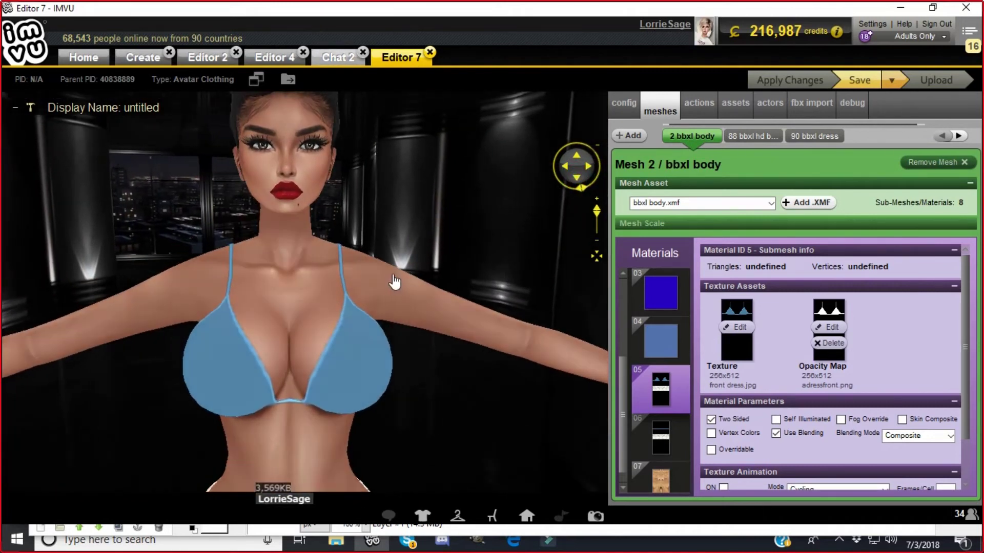
drag(405, 206, 233, 284)
drag(338, 284, 276, 277)
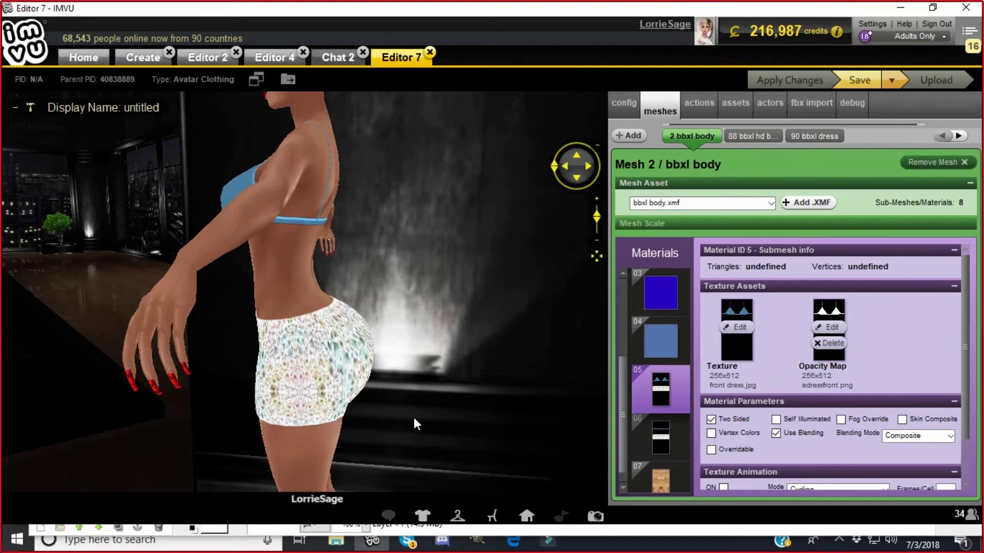
drag(133, 333, 233, 259)
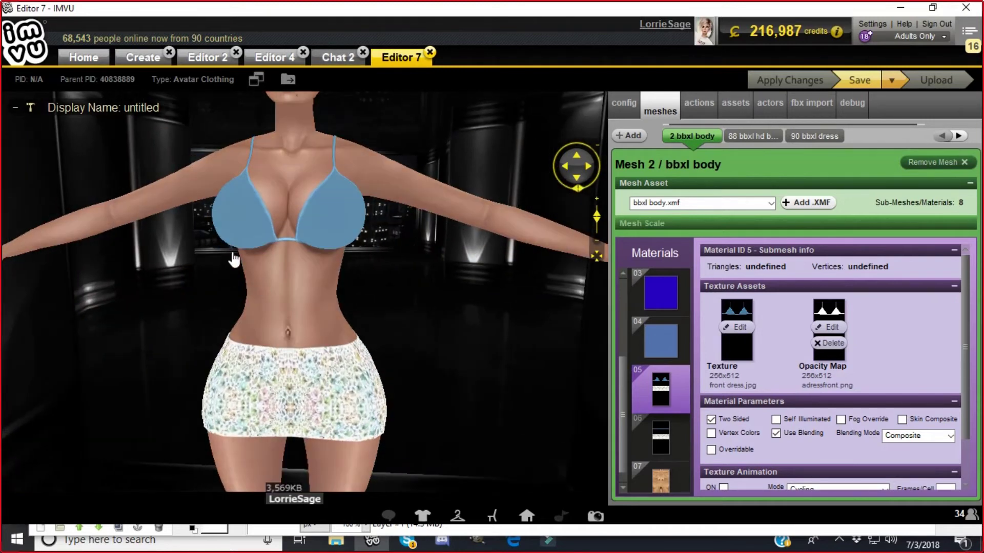
Switch to GIMP, flip Layer #1 of the dress front image vertically and repeat the Add Bevel filter on it
click(479, 544)
click(186, 81)
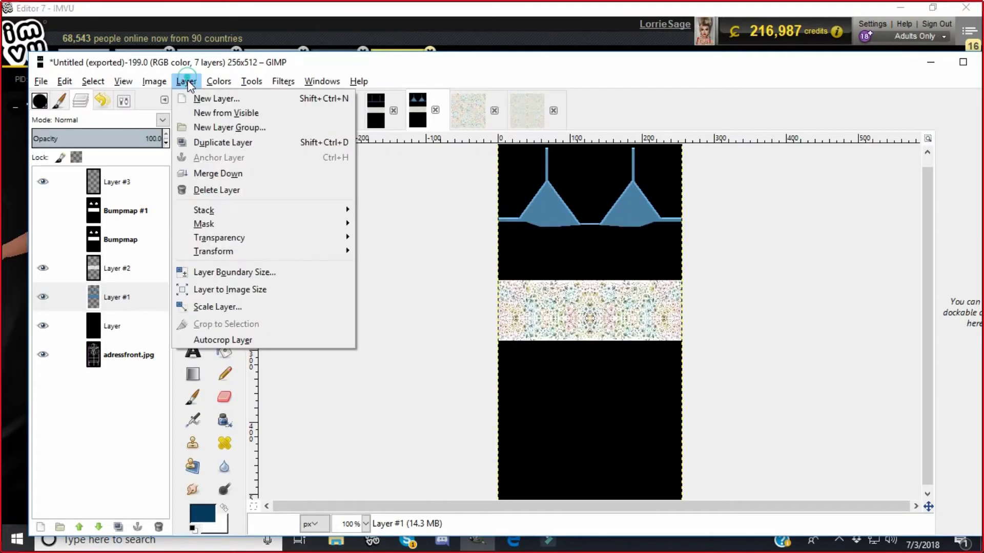
mouse_move(215, 251)
click(388, 272)
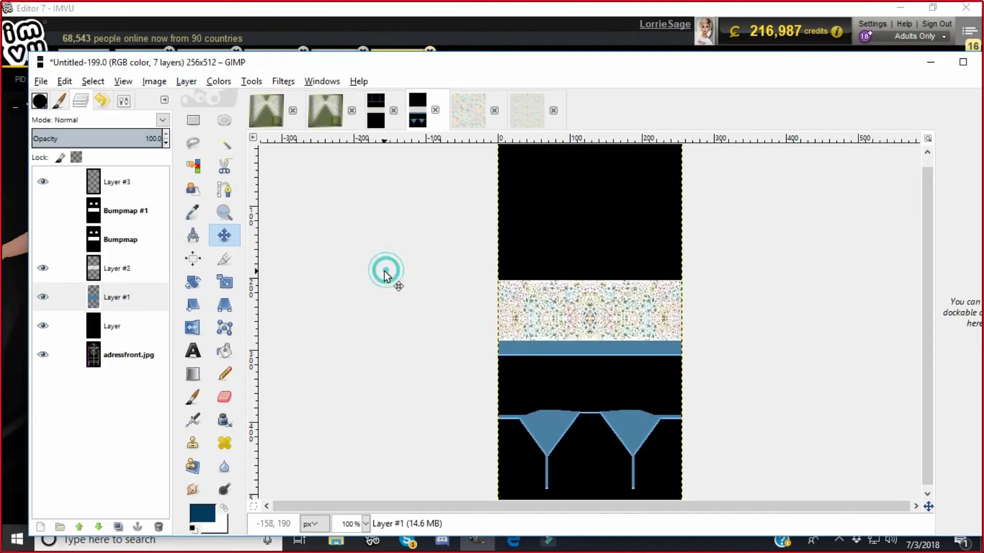
click(282, 81)
click(317, 97)
Flip the upside-down Layer #1 of the dress front image horizontally and repeat the Add Bevel filter
click(186, 81)
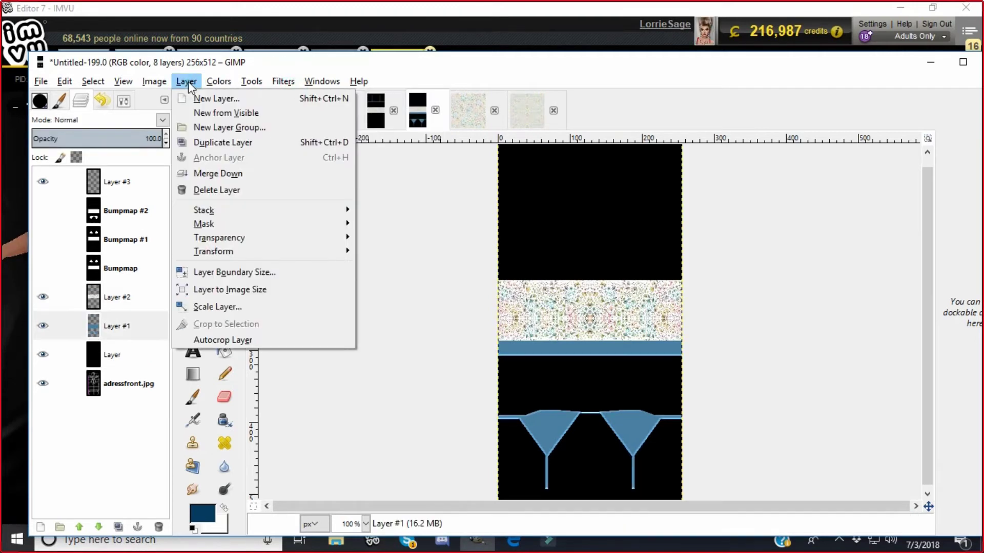
mouse_move(212, 251)
click(373, 253)
click(283, 81)
click(292, 99)
Flip Layer #1 of the dress front image horizontally and vertically to return it to its original orientation
click(186, 81)
mouse_move(212, 251)
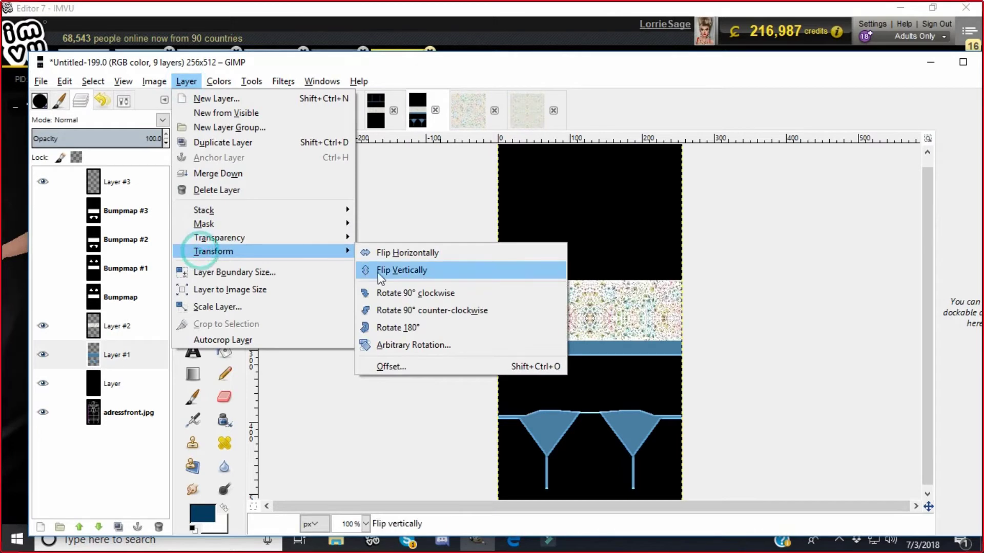
click(388, 251)
click(186, 81)
mouse_move(246, 251)
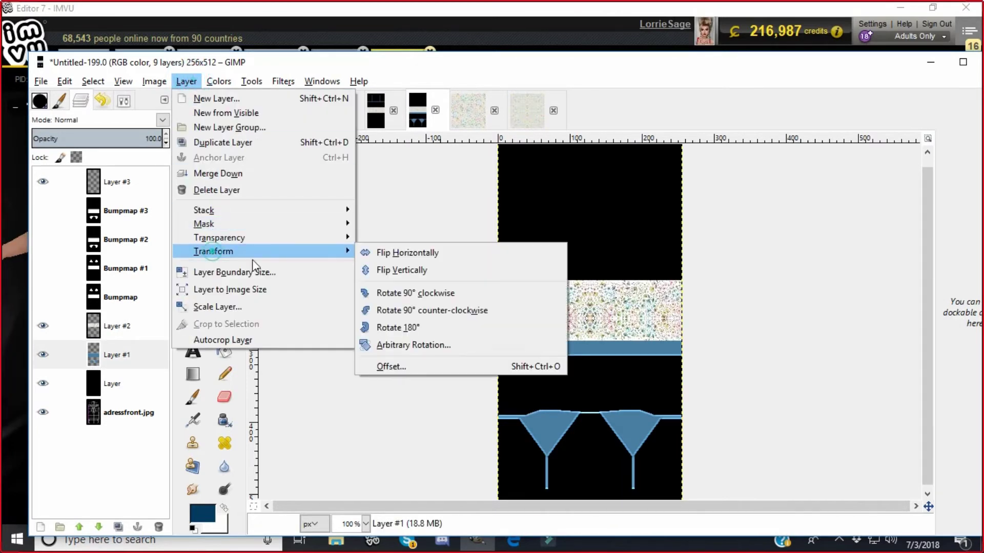
click(380, 277)
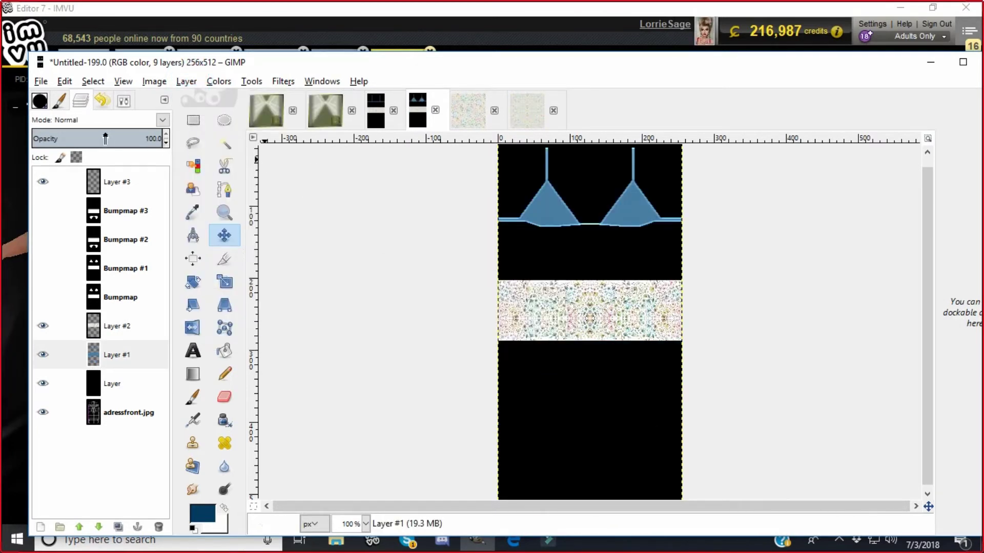
Export the re-beveled dress front image over adressfronttexture.png
click(41, 82)
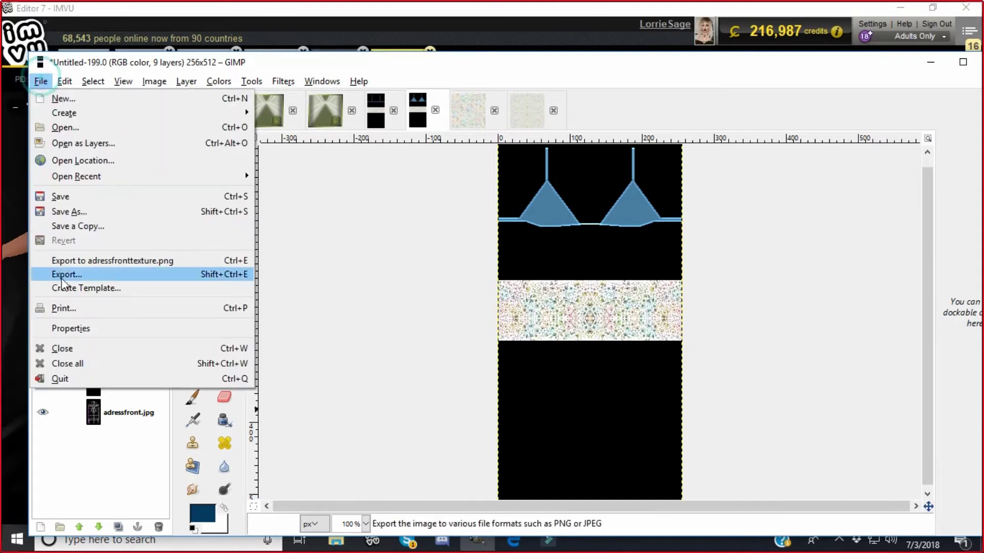
click(66, 275)
click(547, 450)
click(378, 321)
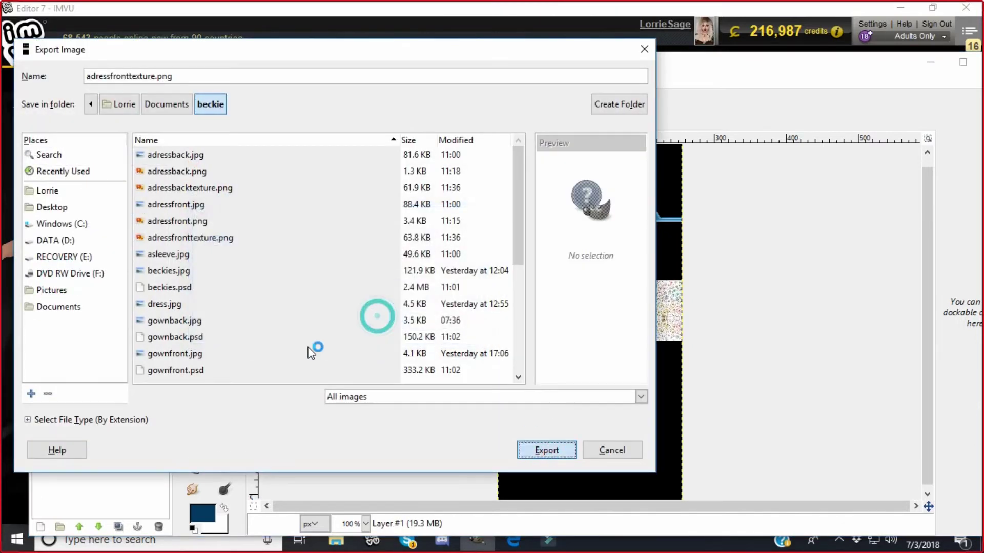
click(175, 319)
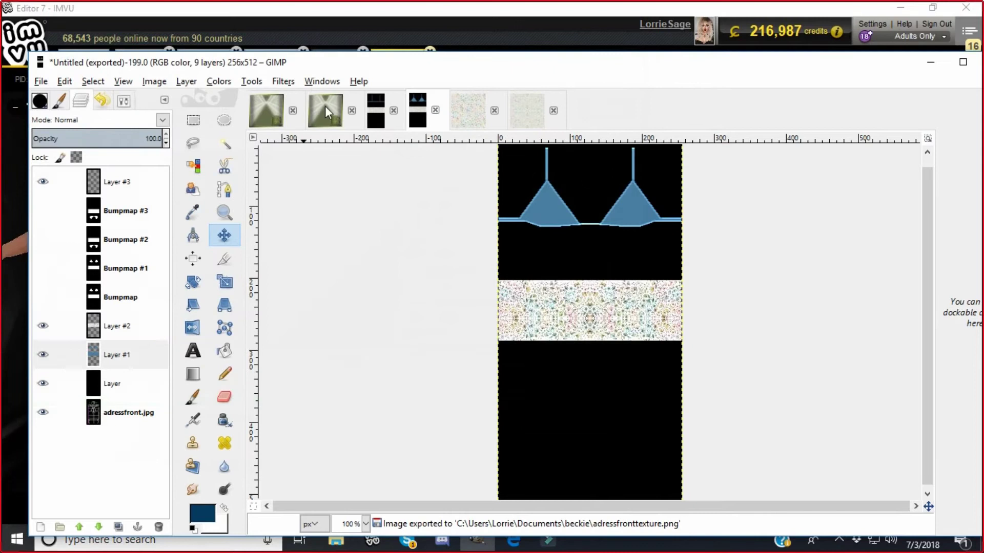
Flip Layer #1 of the dress back image vertically and repeat the Add Bevel filter on it
click(393, 107)
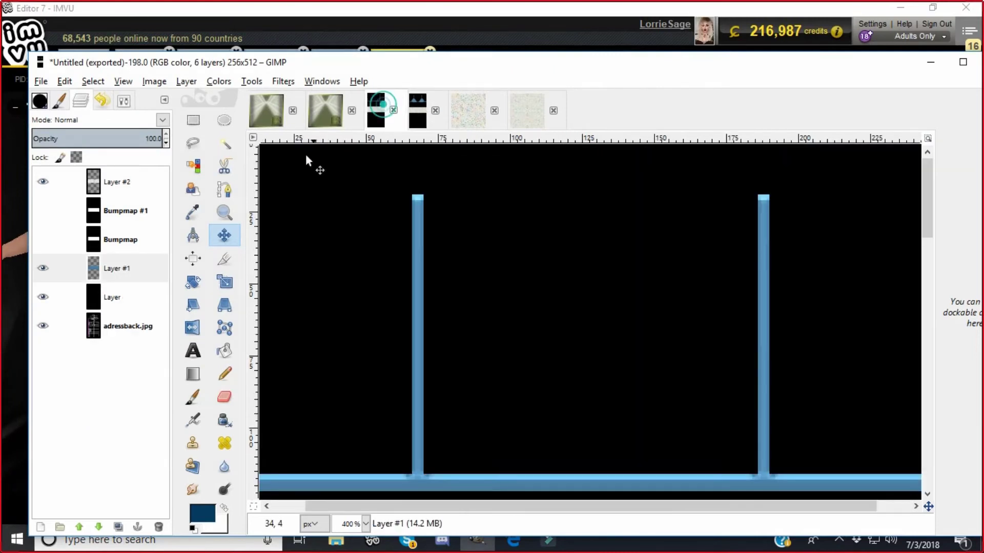
click(193, 82)
mouse_move(207, 251)
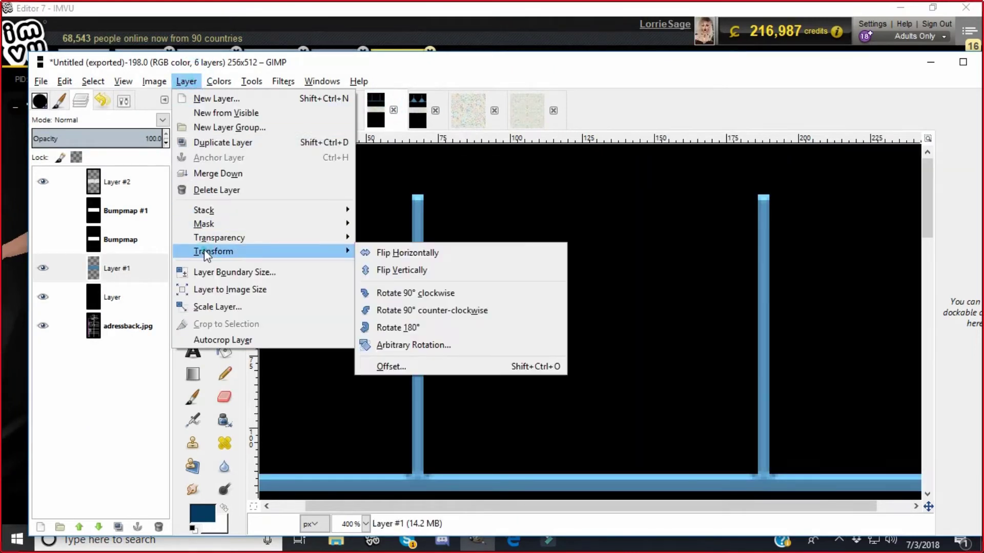
click(380, 271)
click(283, 81)
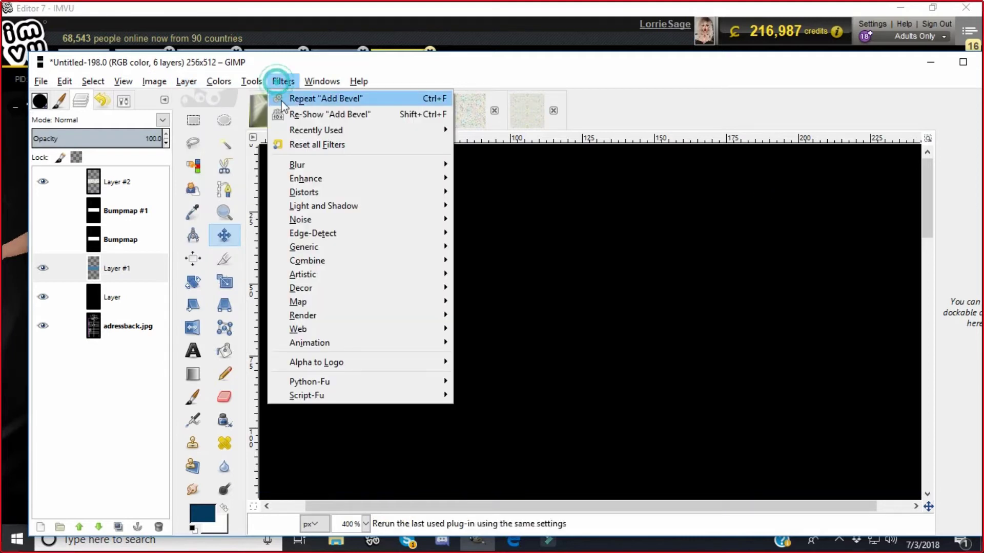
click(328, 97)
Flip Layer #1 of the dress back image horizontally and repeat the Add Bevel filter
click(186, 81)
mouse_move(215, 251)
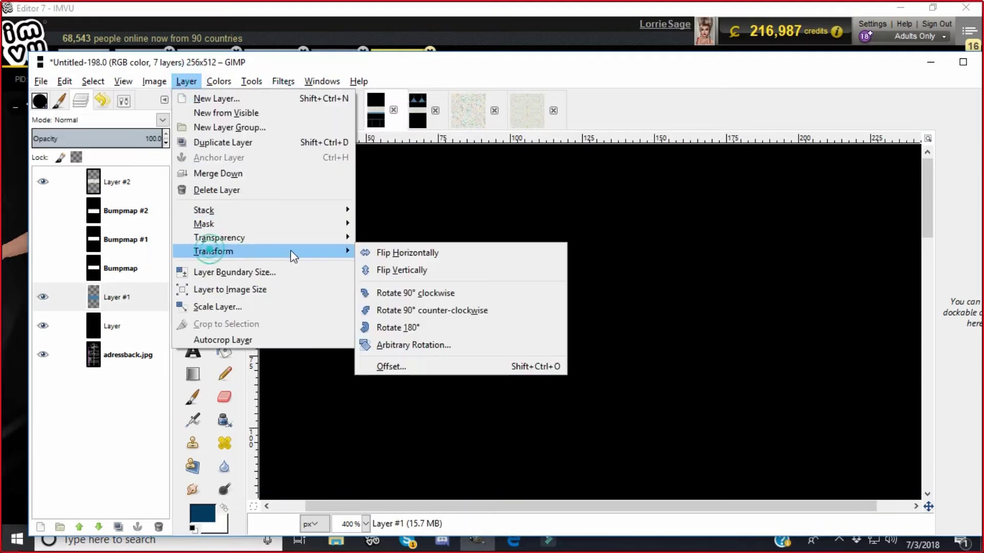
click(389, 253)
click(282, 81)
click(297, 97)
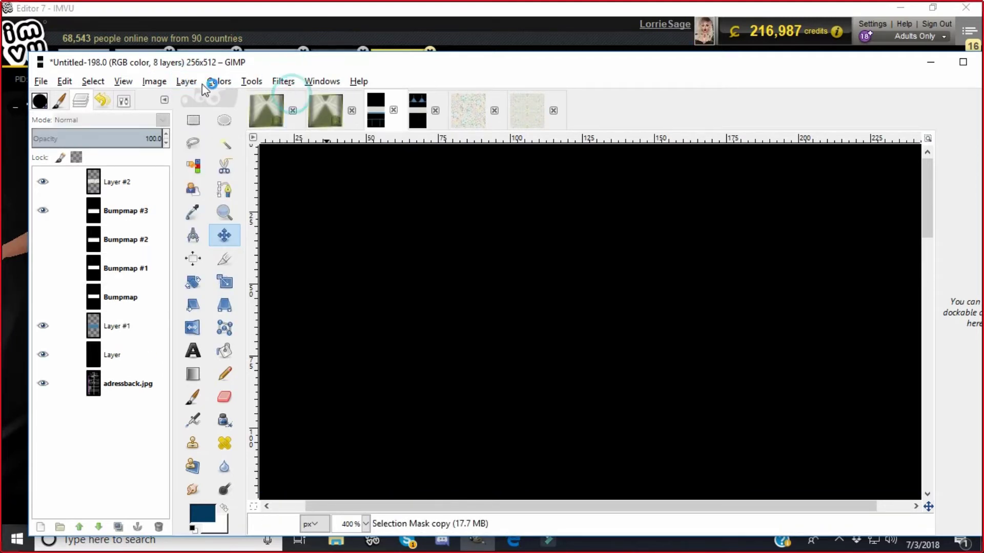
Flip Layer #1 of the dress back image horizontally and vertically to restore its original orientation
click(186, 81)
mouse_move(273, 252)
click(404, 252)
click(186, 81)
click(216, 251)
click(394, 274)
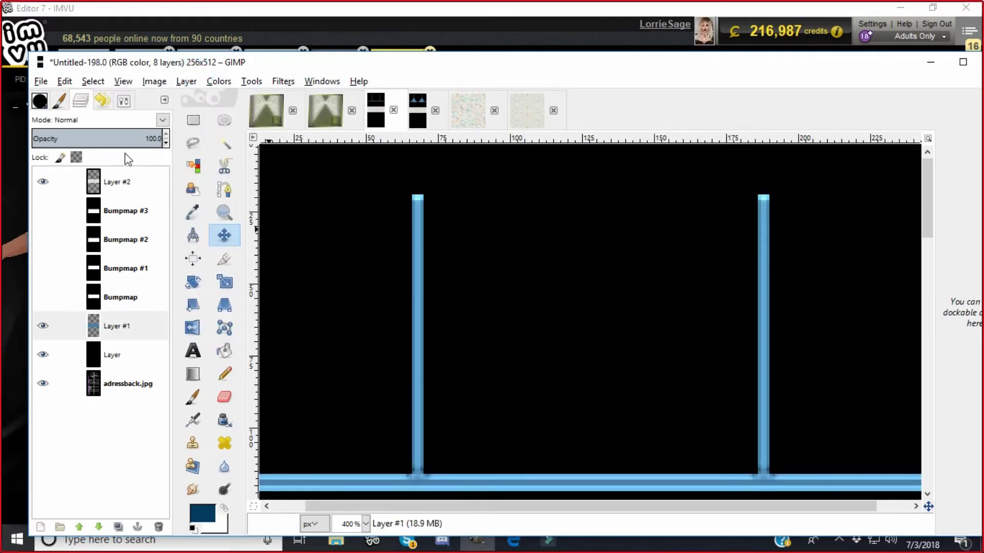
Export the re-beveled dress back image as PNG over adressbacktexture.png
scroll(443, 450, down, 5)
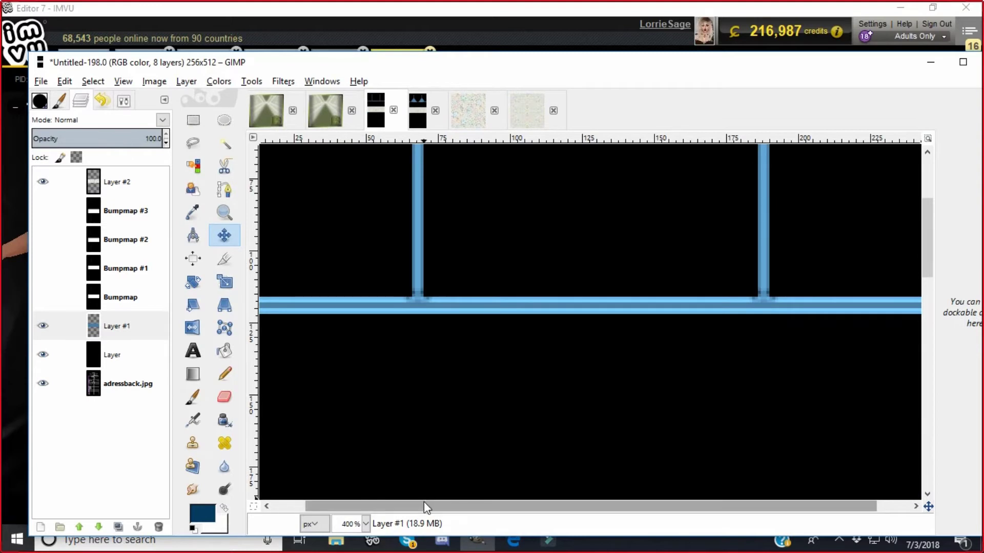
scroll(423, 502, left, 1)
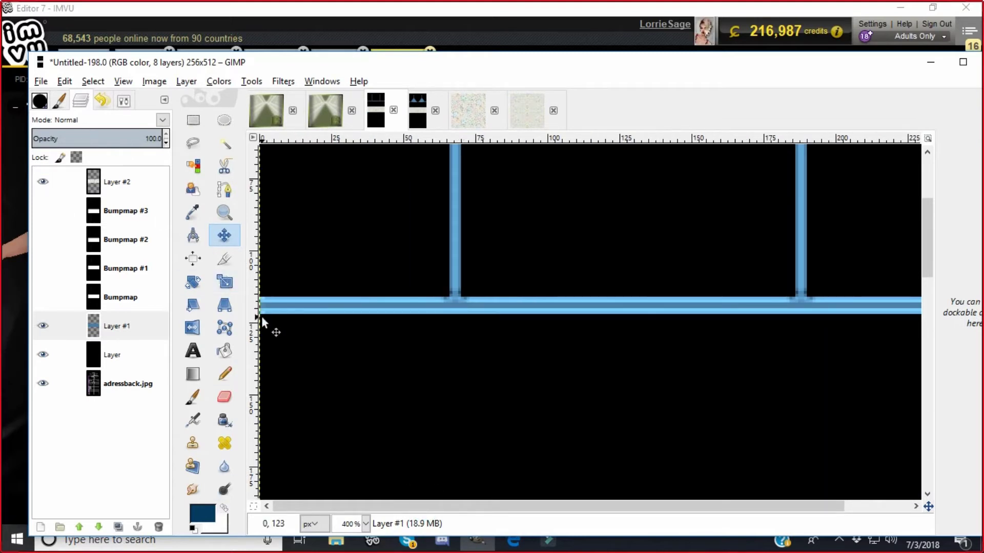
click(41, 81)
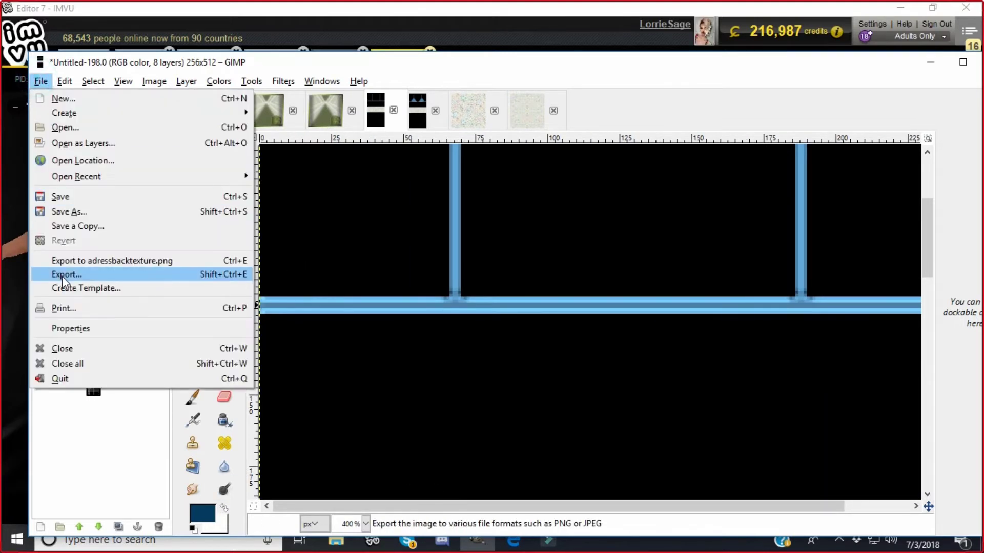
click(86, 272)
click(536, 450)
click(377, 323)
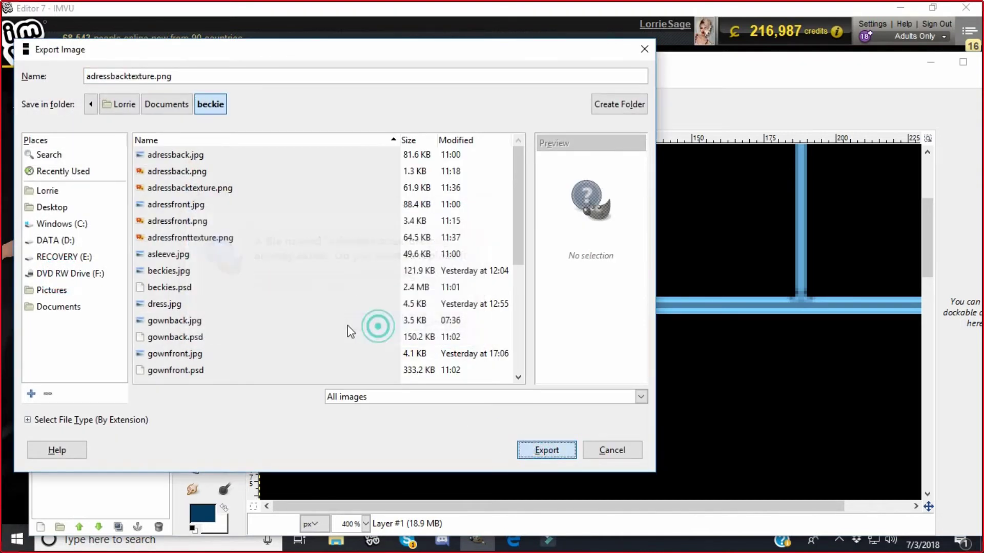
click(123, 275)
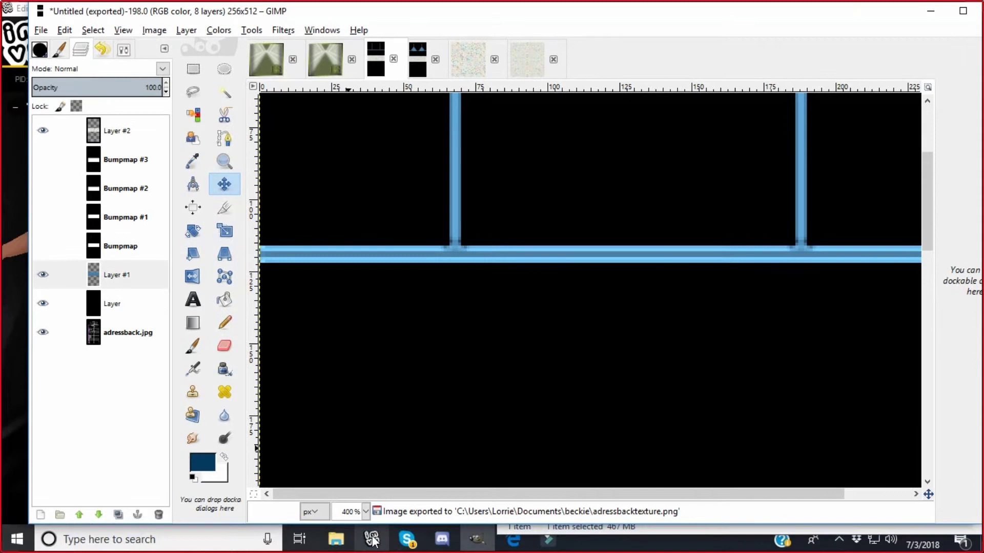
Switch to IMVU and reload adressfronttexture as the texture of material 05
click(372, 539)
click(741, 330)
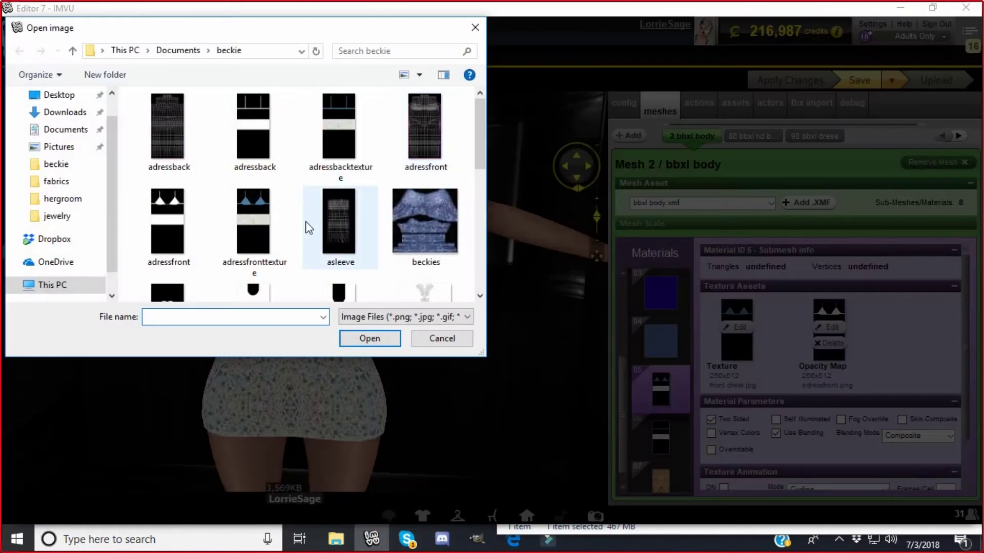
click(248, 222)
click(369, 338)
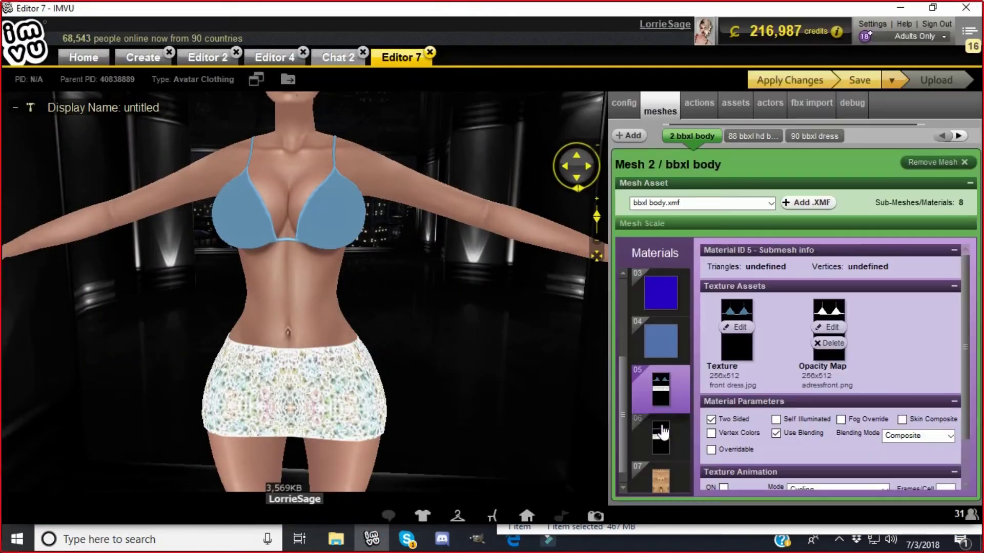
Reload adressbacktexture as the texture of material 06, apply the changes and inspect the top from all around
click(660, 430)
click(741, 328)
click(339, 138)
click(370, 338)
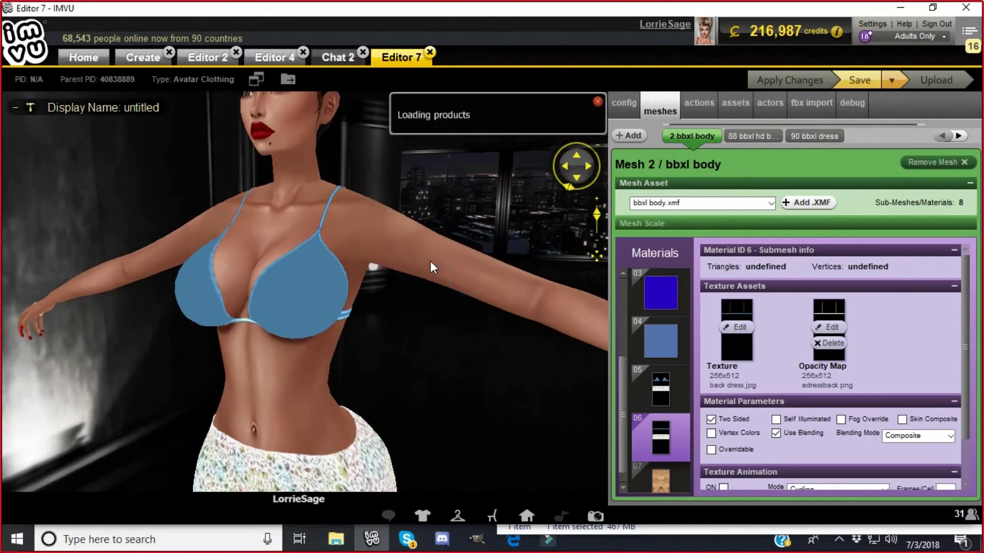
scroll(430, 260, up, 4)
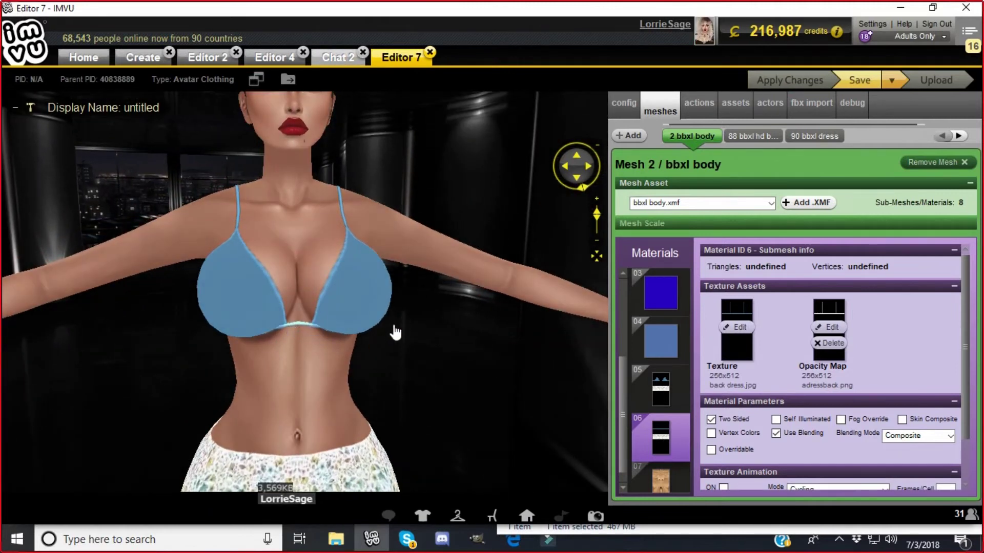
drag(417, 374, 272, 345)
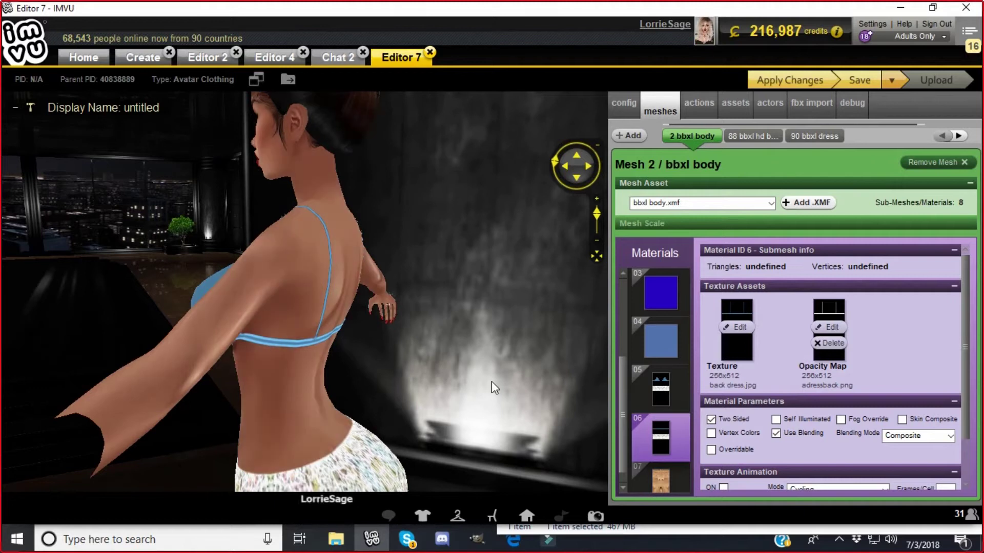
drag(490, 381, 277, 346)
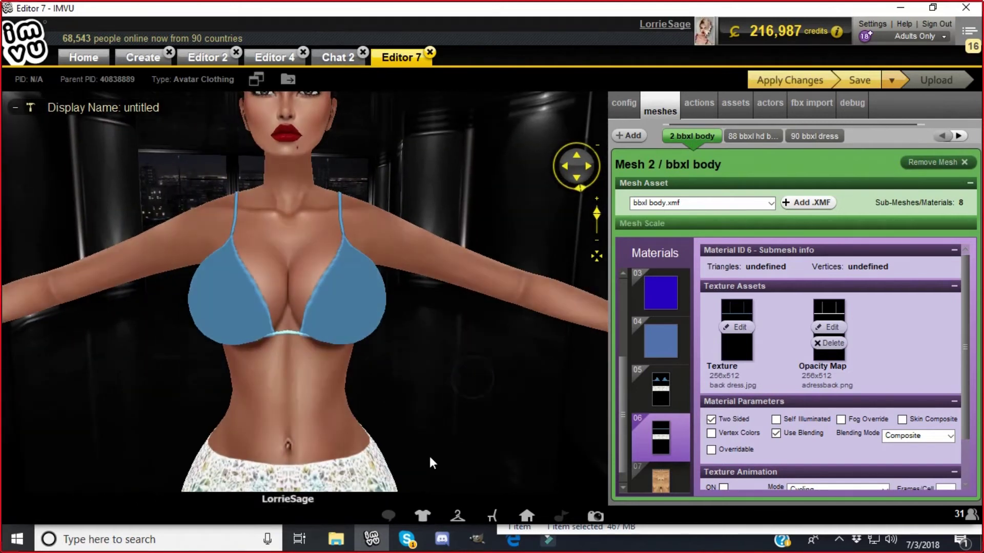
Switch to GIMP and make a rectangular selection around the bright strip joining the two cups in the dress front image
click(477, 539)
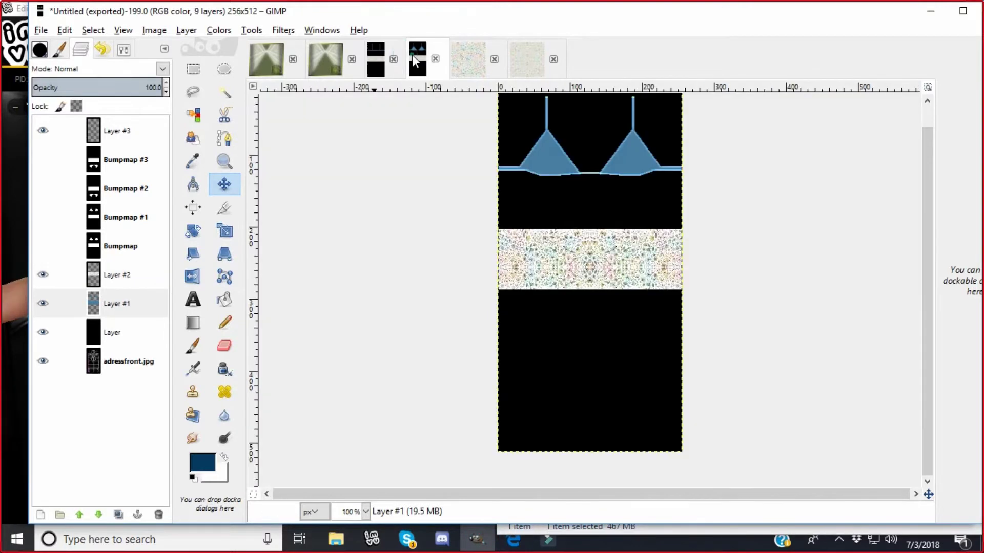
click(418, 59)
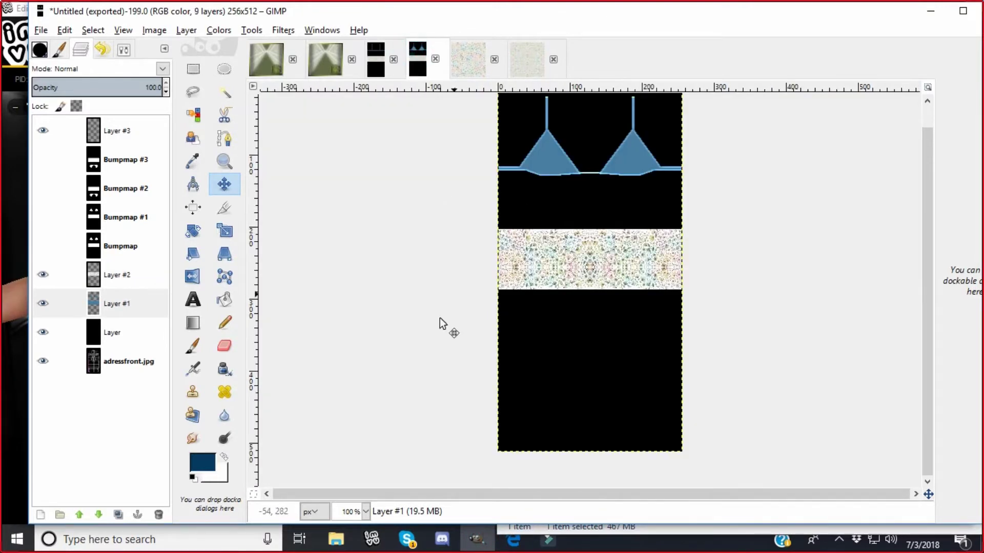
click(366, 511)
click(356, 408)
scroll(545, 251, up, 6)
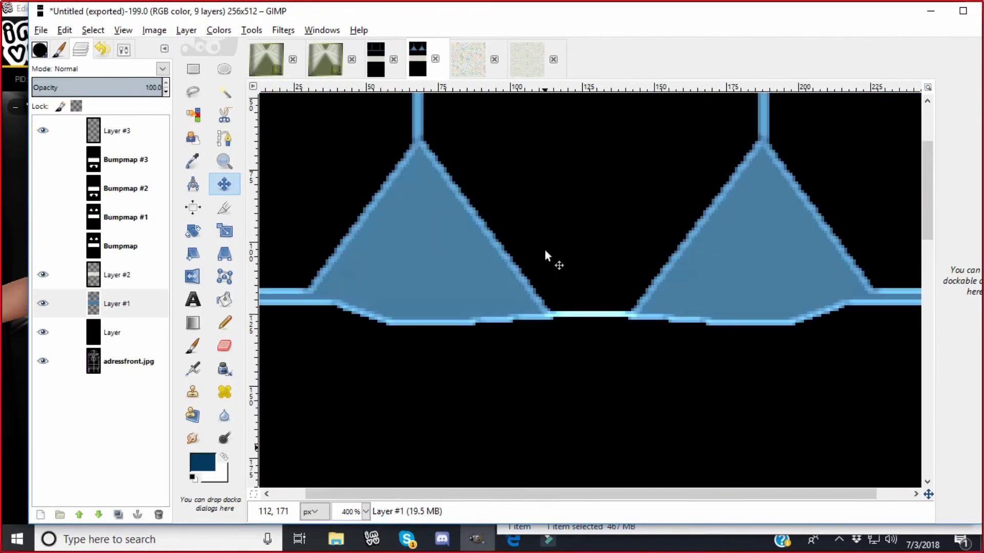
key(f)
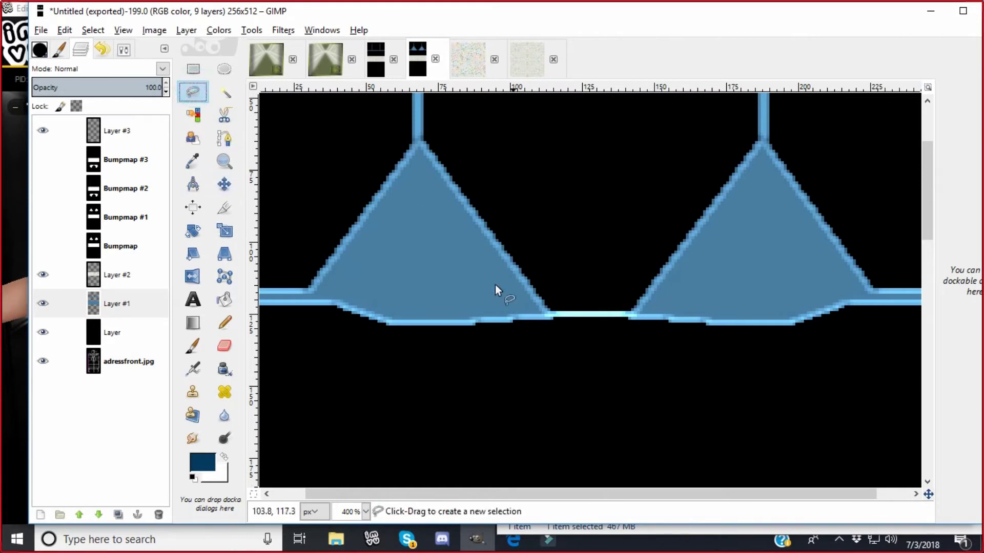
click(193, 69)
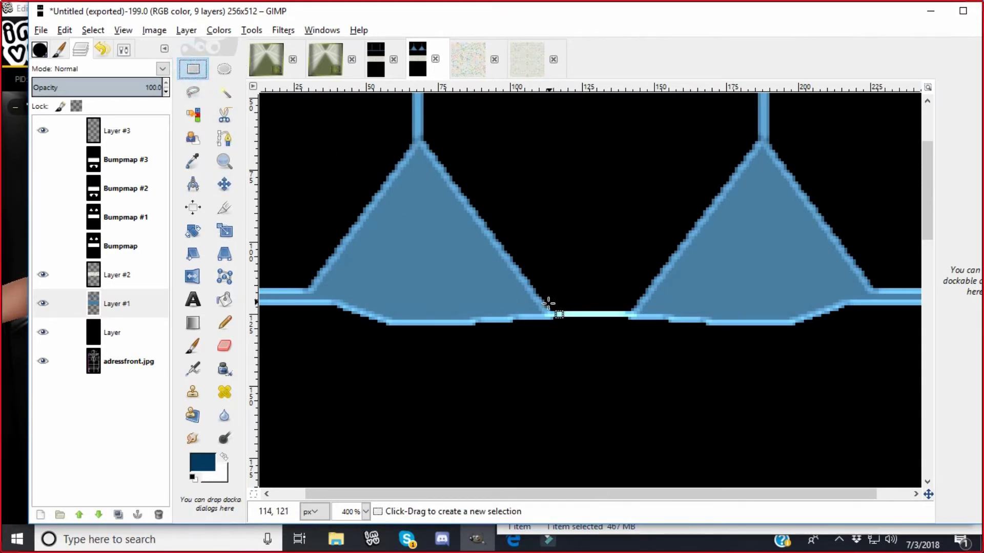
drag(548, 306, 631, 339)
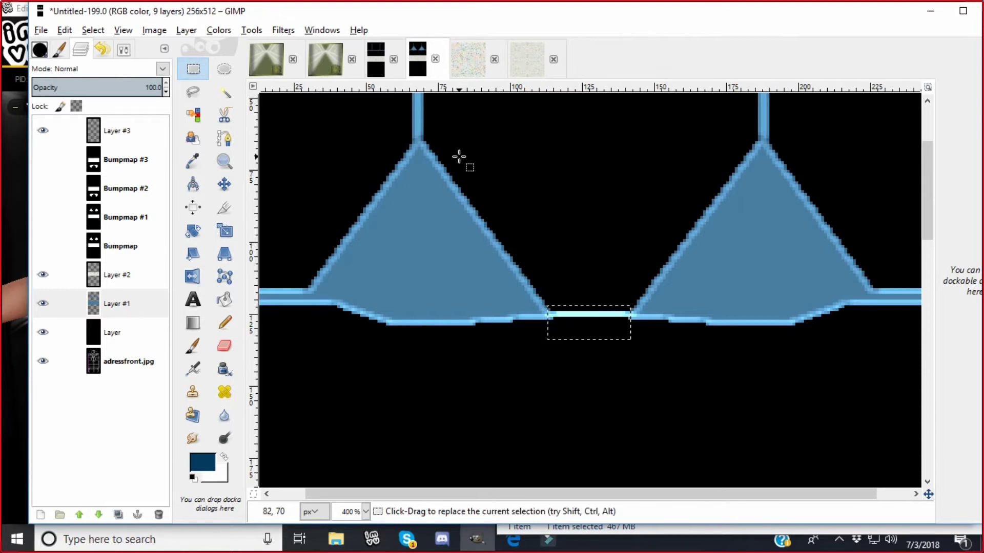
Tone down the selected strip with Hue-Saturation using lightness -59, saturation -52 and hue about 8, and clear the selection
click(220, 32)
click(235, 62)
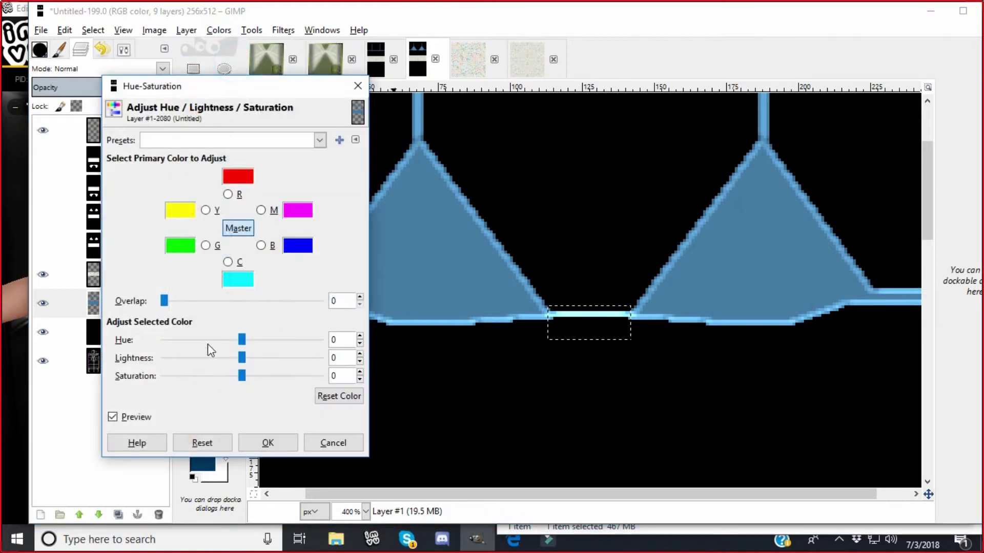
drag(243, 358, 206, 359)
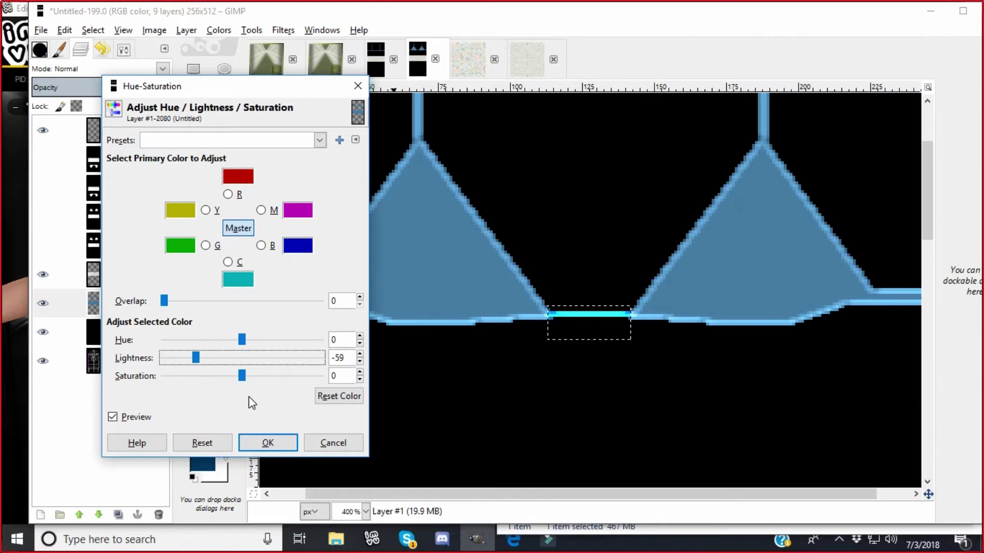
click(242, 378)
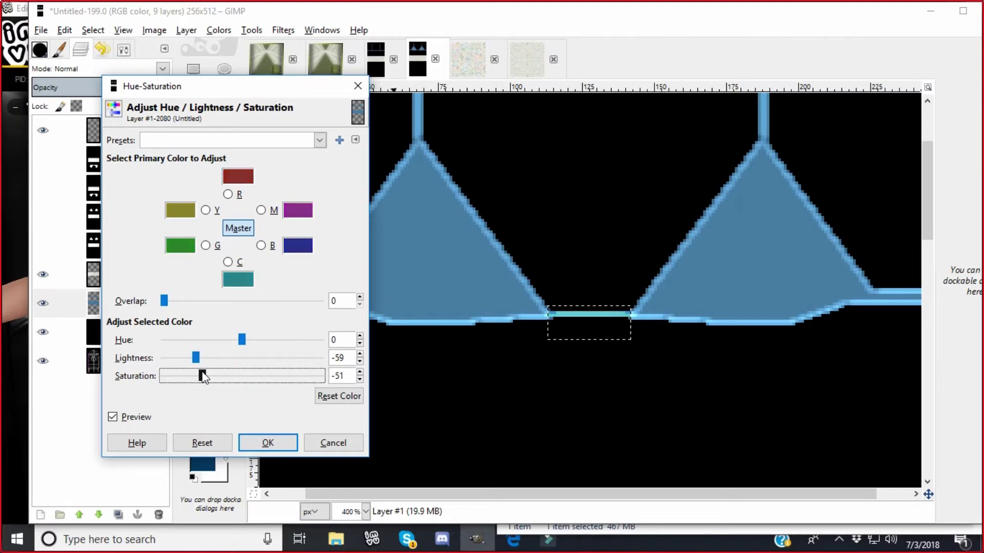
drag(241, 342, 243, 341)
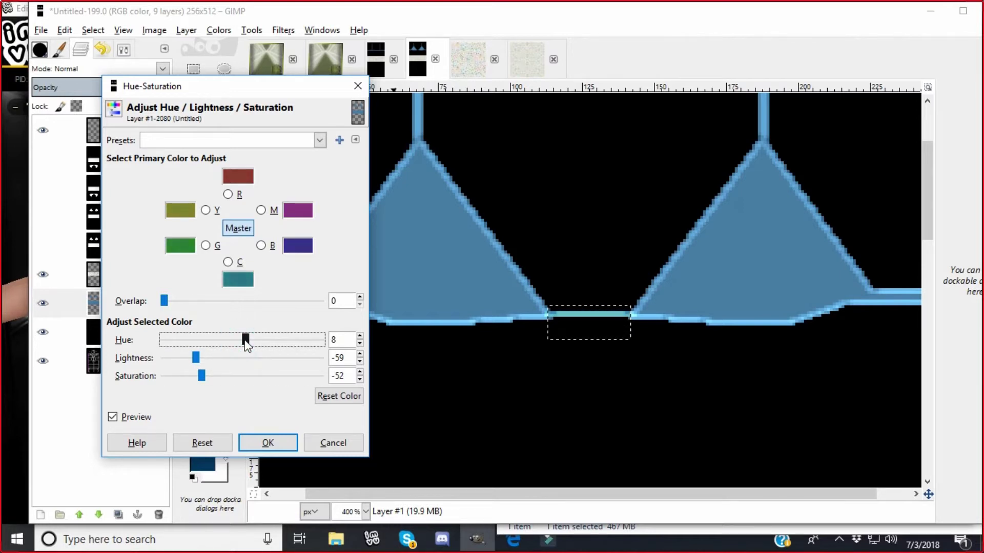
click(268, 443)
click(192, 68)
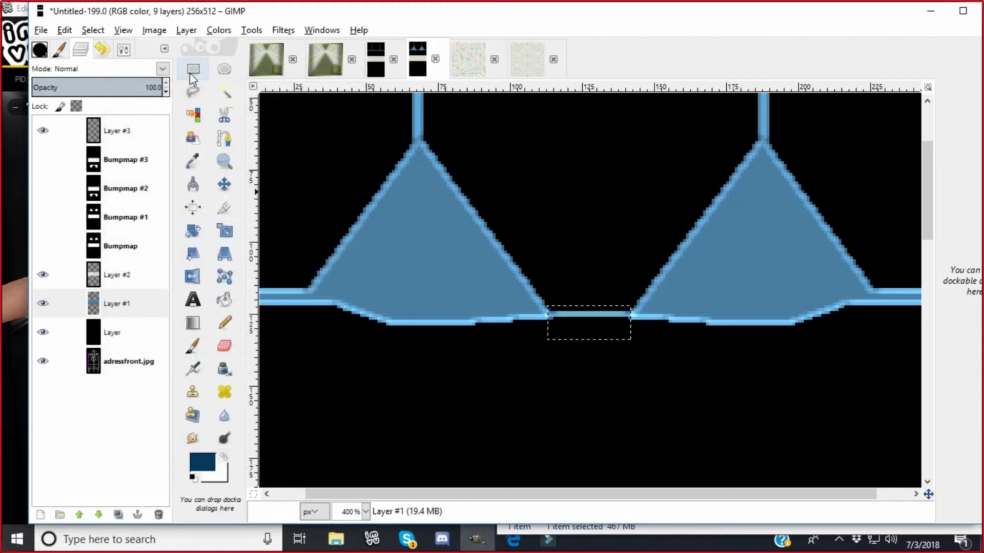
click(481, 159)
Export the dress front image with the toned-down strip as PNG over adressfronttexture.png
click(43, 33)
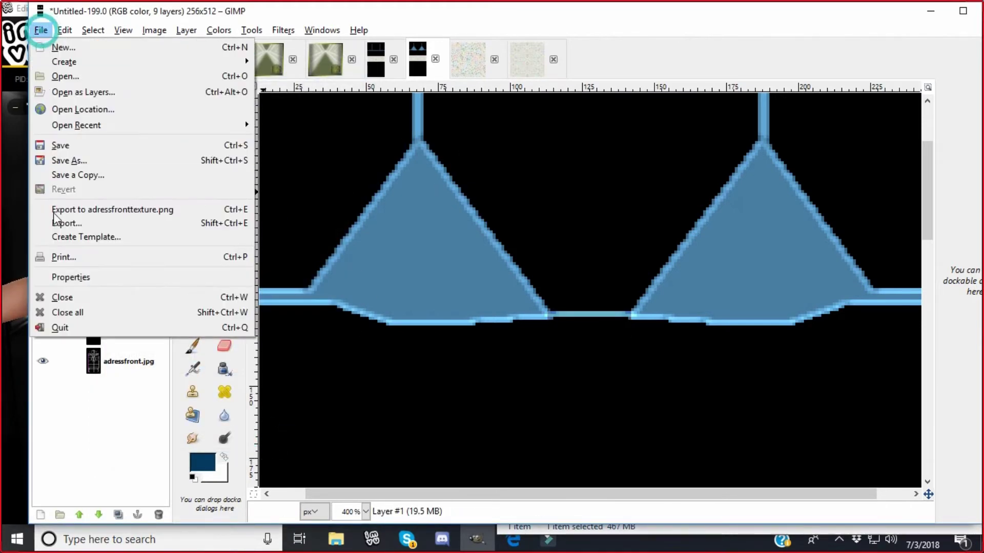
click(66, 220)
click(546, 450)
click(379, 324)
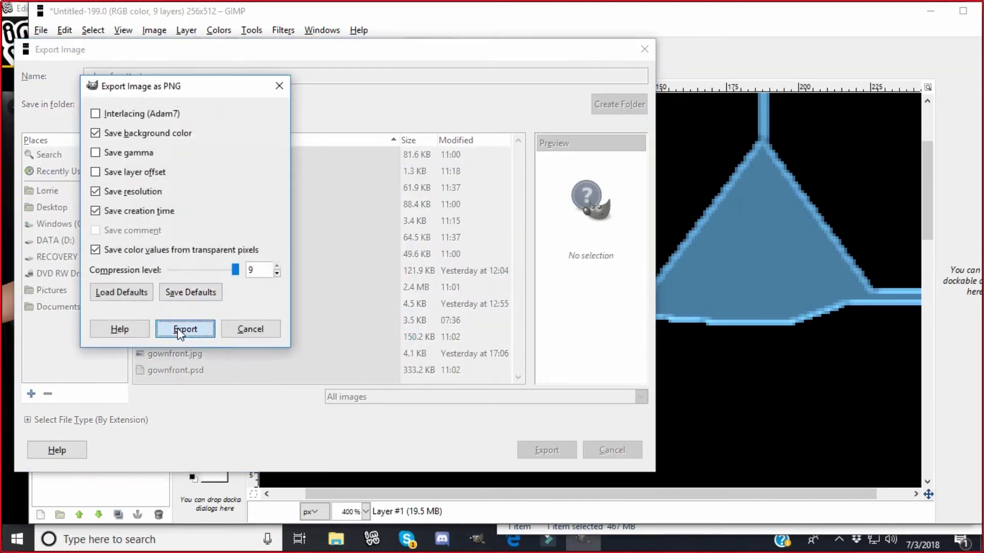
click(177, 327)
Switch to IMVU, reload adressfronttexture as material 05's texture, apply the changes and inspect the front of the outfit
click(373, 540)
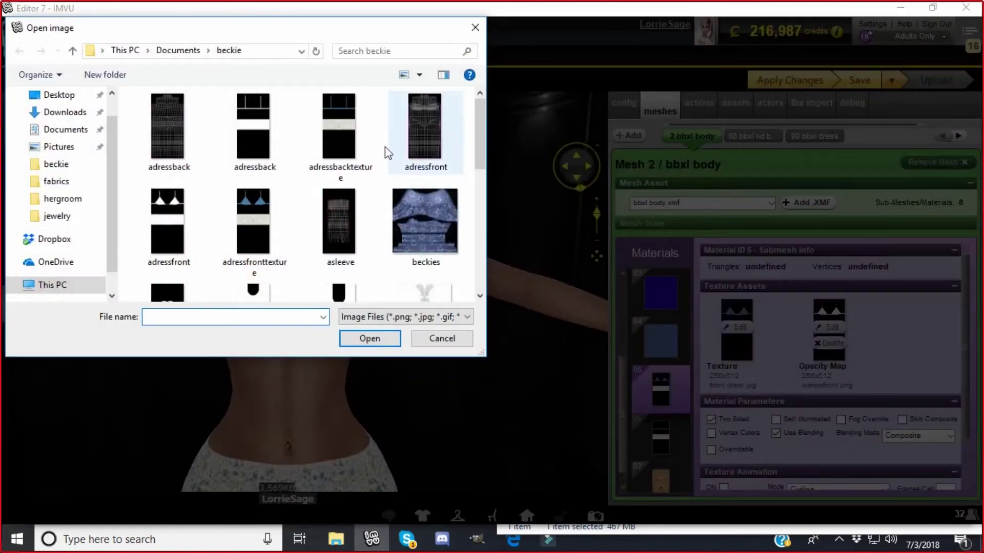
click(265, 234)
click(359, 342)
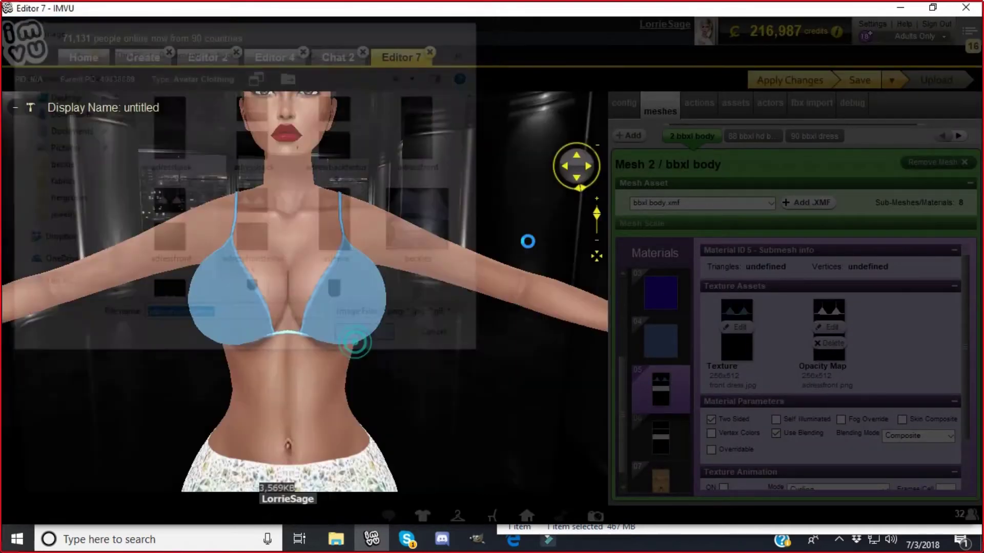
click(792, 82)
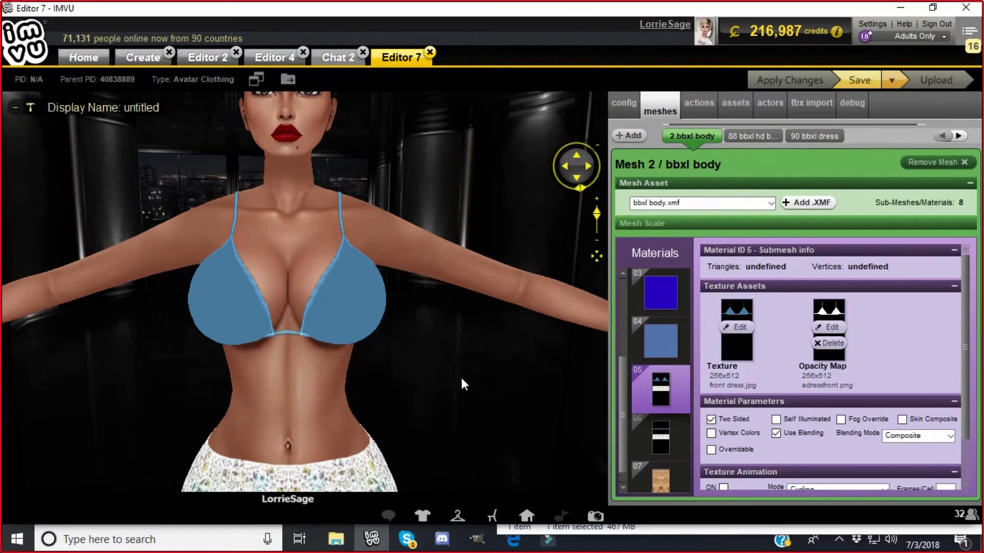
drag(374, 369, 450, 373)
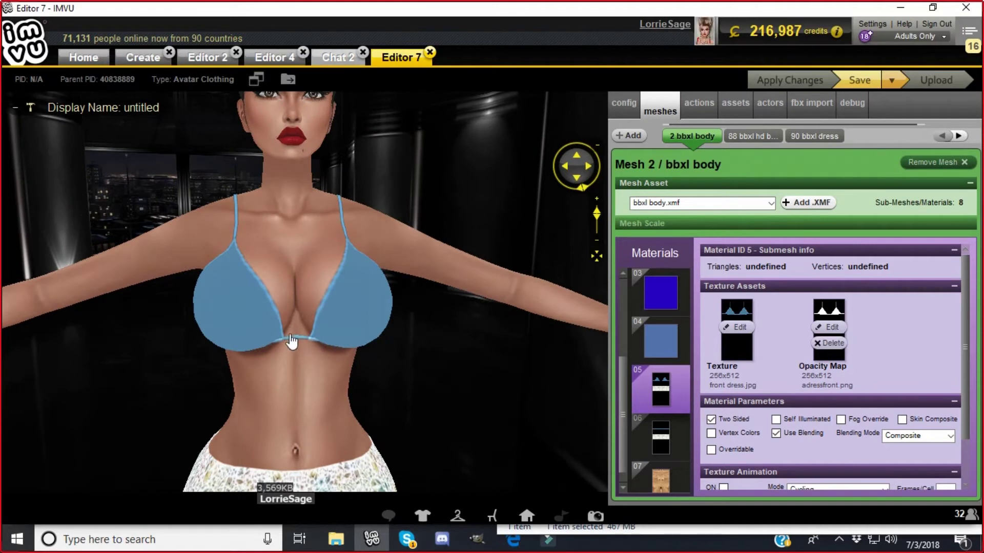
drag(443, 371, 371, 375)
drag(373, 373, 460, 383)
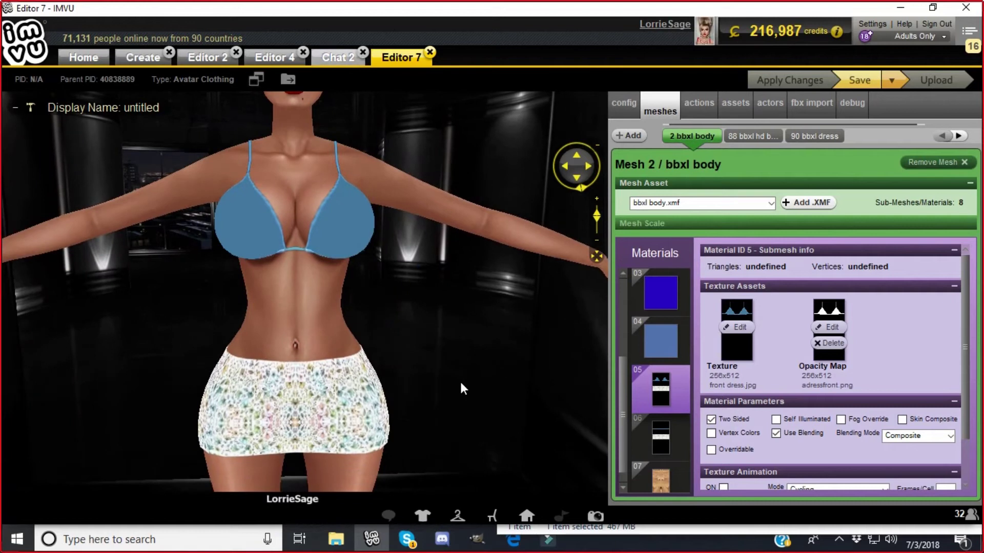
Switch to GIMP and view the whole dress front image at 100% zoom
click(476, 543)
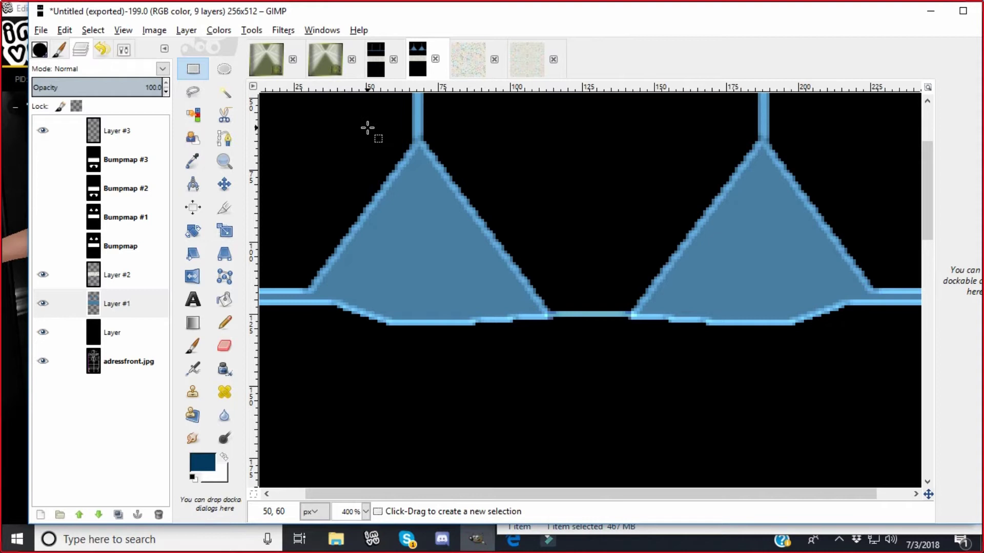
click(365, 511)
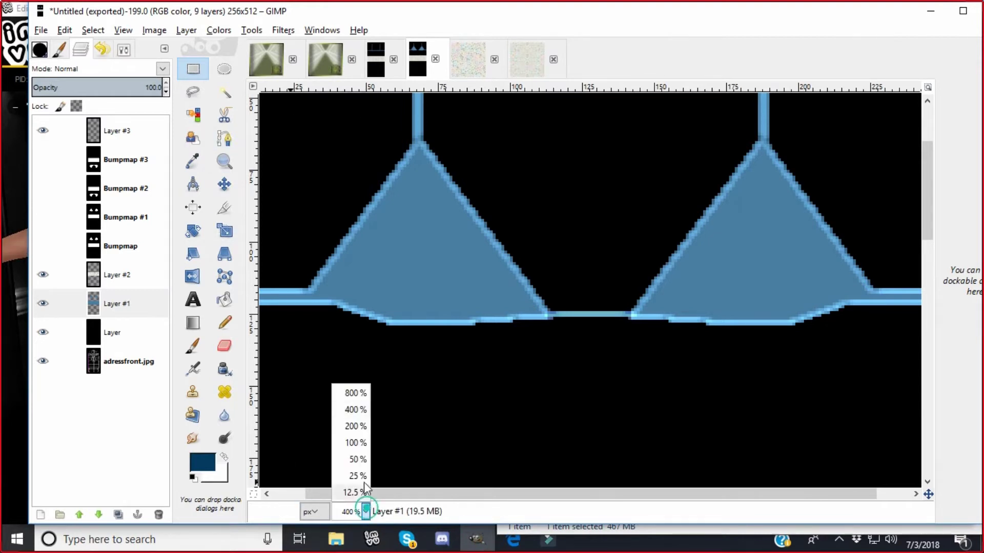
click(354, 455)
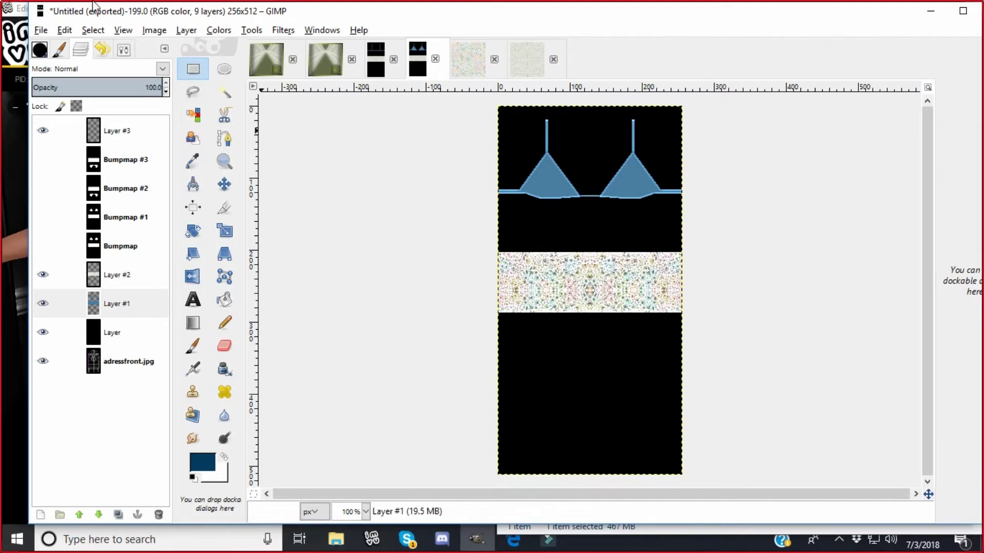
Add a new transparent 256 x 512 px layer to the dress front image and raise it above all other layers
click(186, 30)
click(191, 46)
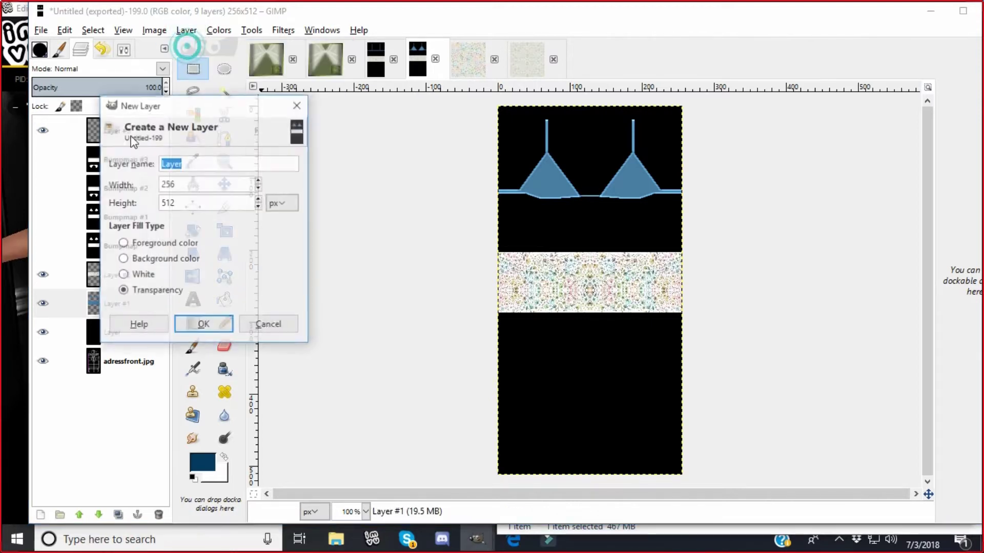
click(201, 326)
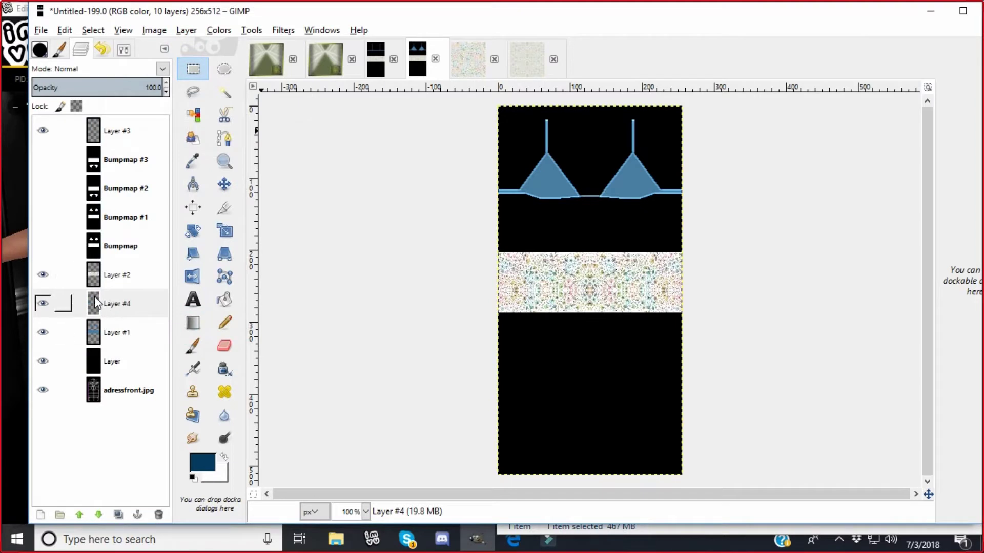
click(79, 515)
click(80, 515)
click(80, 515)
click(80, 515)
click(79, 514)
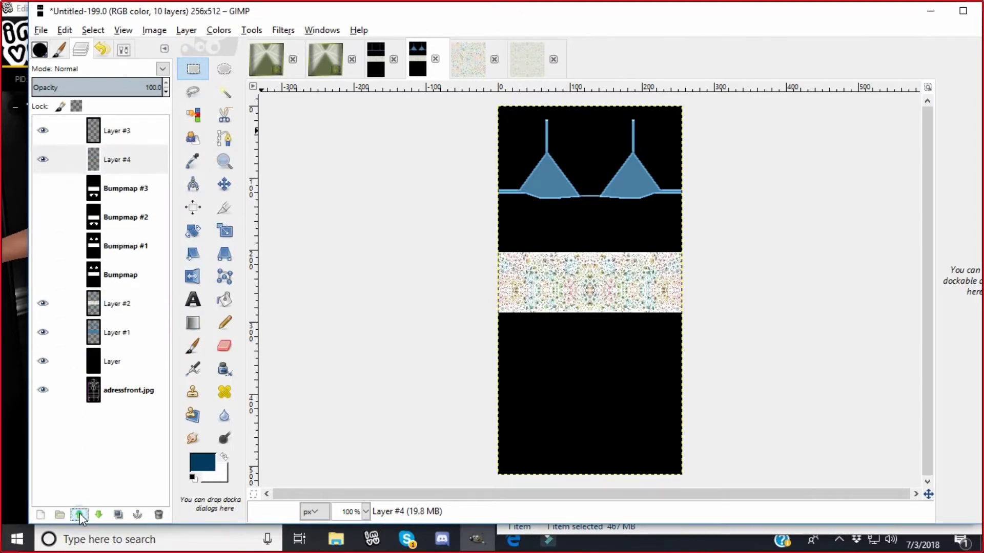
click(79, 515)
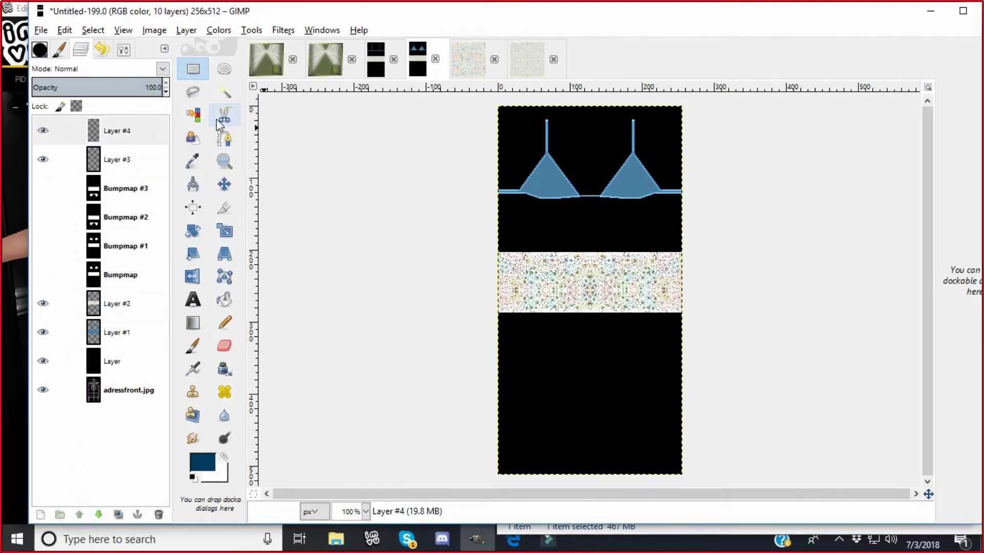
Draw an elliptical selection over the left cup of the blue top, fill it with white and clear the selection
double_click(242, 12)
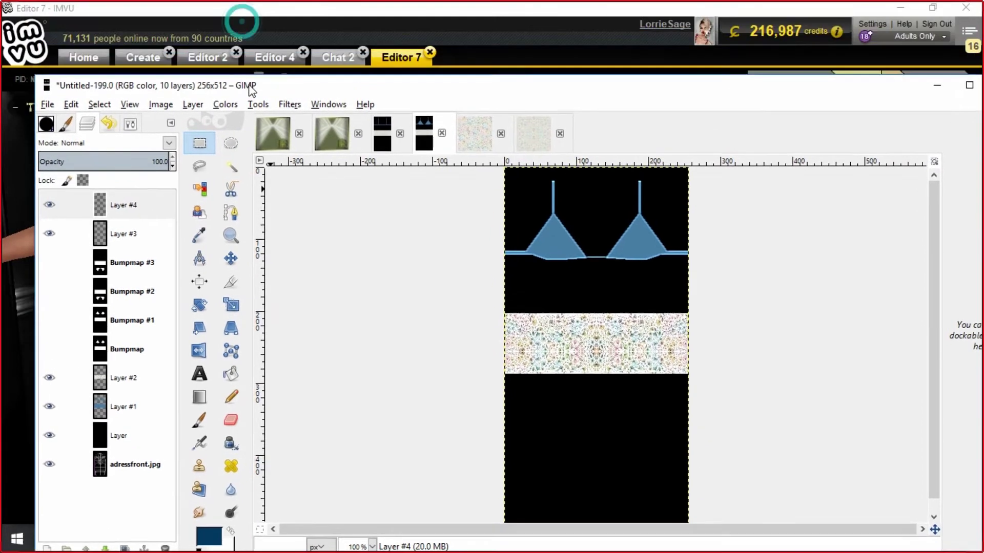
click(213, 135)
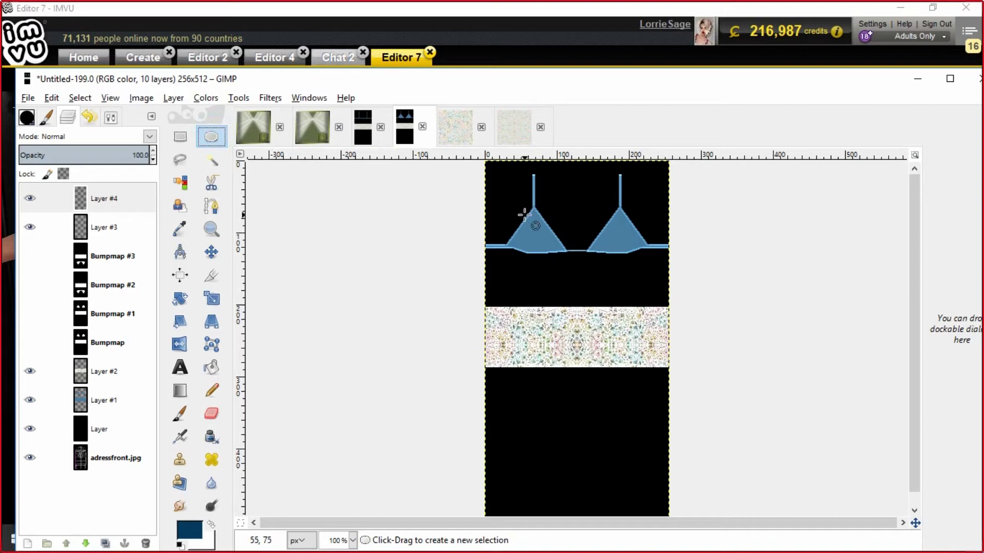
drag(526, 214, 557, 243)
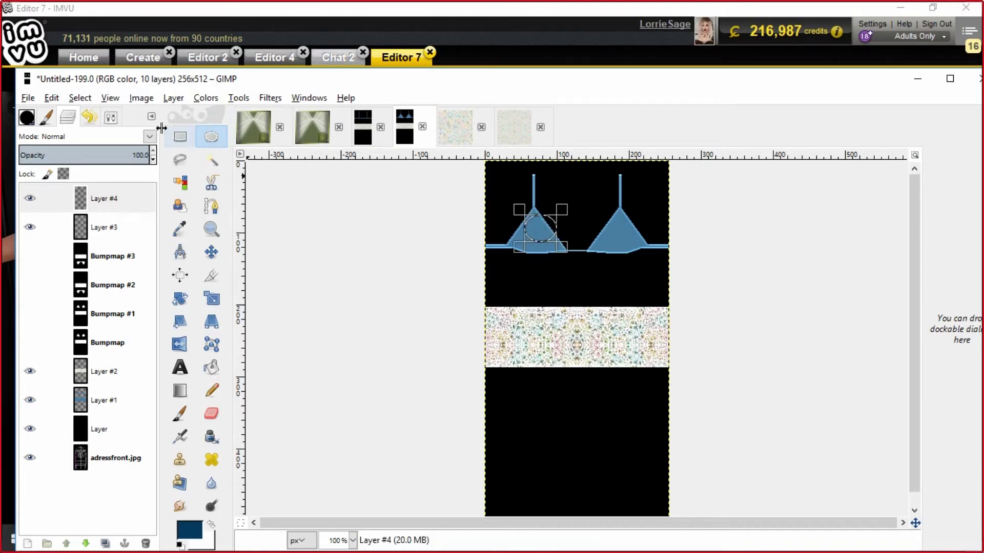
click(52, 97)
click(80, 321)
click(471, 231)
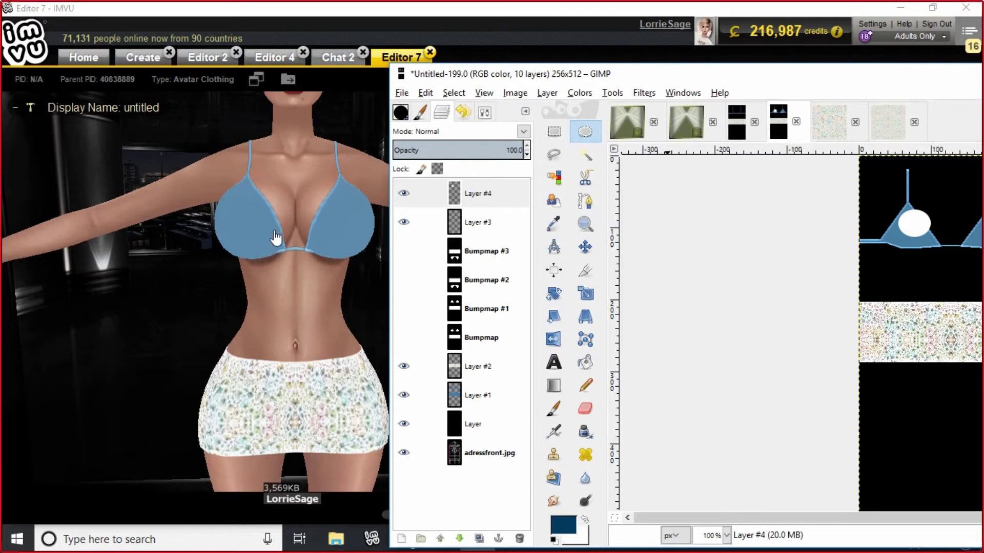
Duplicate the white ellipse layer, flip the copy horizontally onto the right cup and merge it down into one layer
double_click(487, 73)
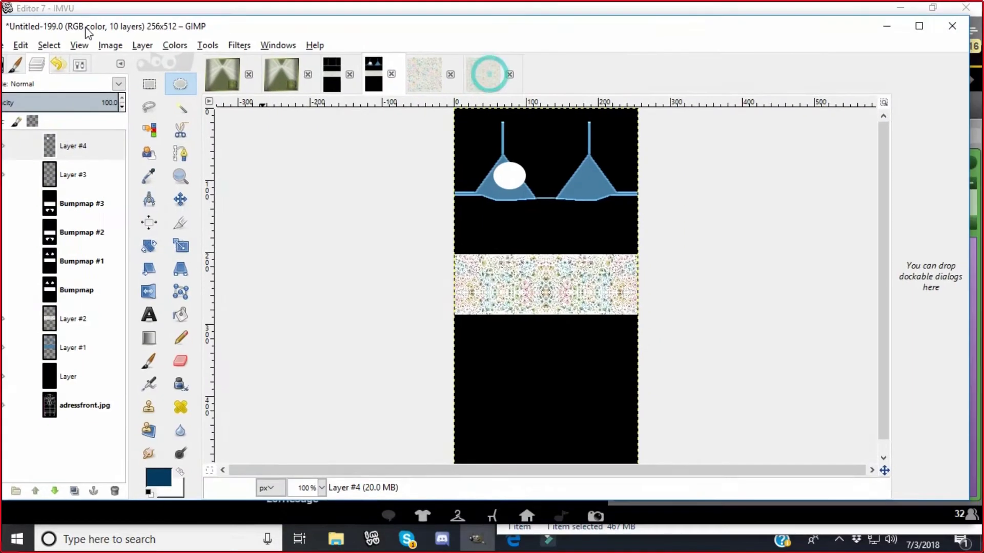
click(142, 46)
click(150, 106)
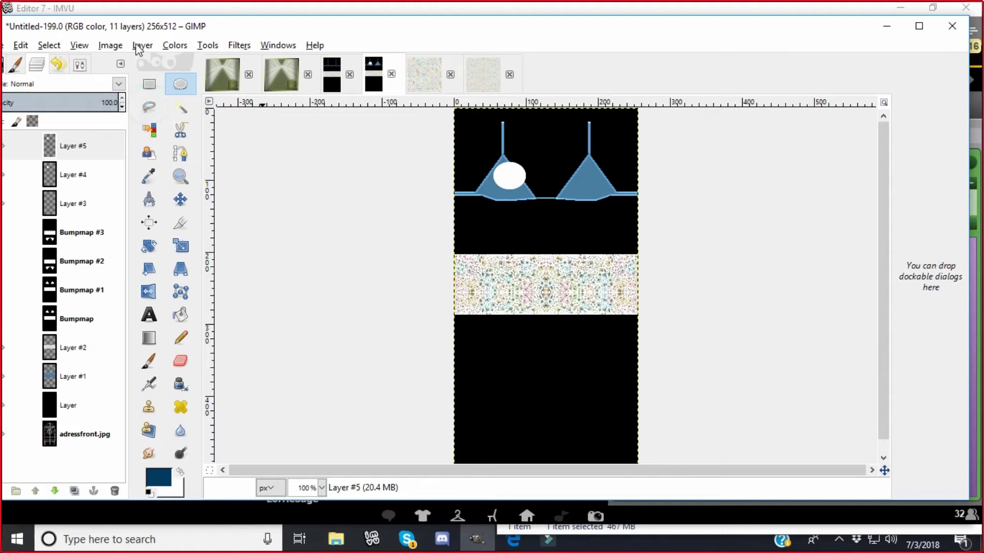
click(142, 45)
click(143, 215)
click(326, 215)
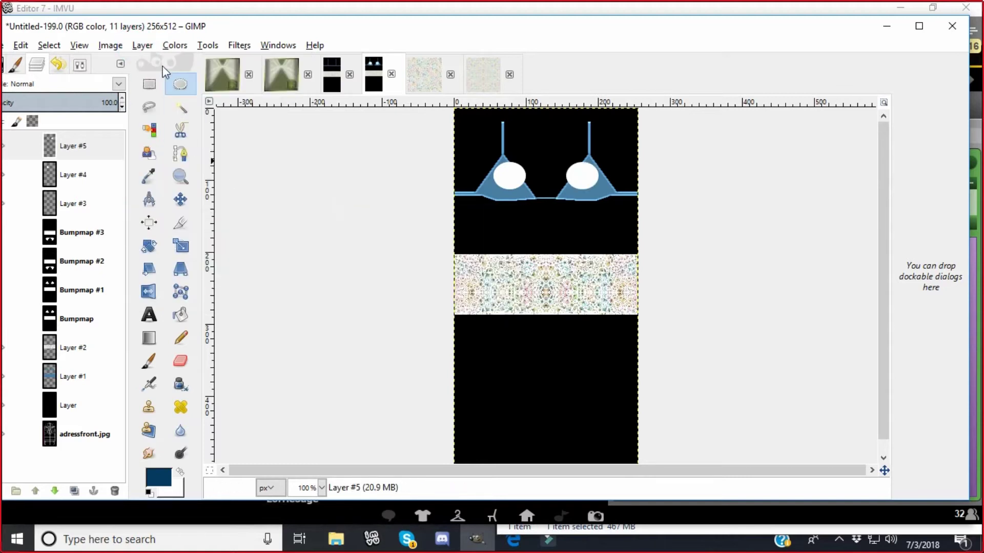
click(143, 45)
click(169, 137)
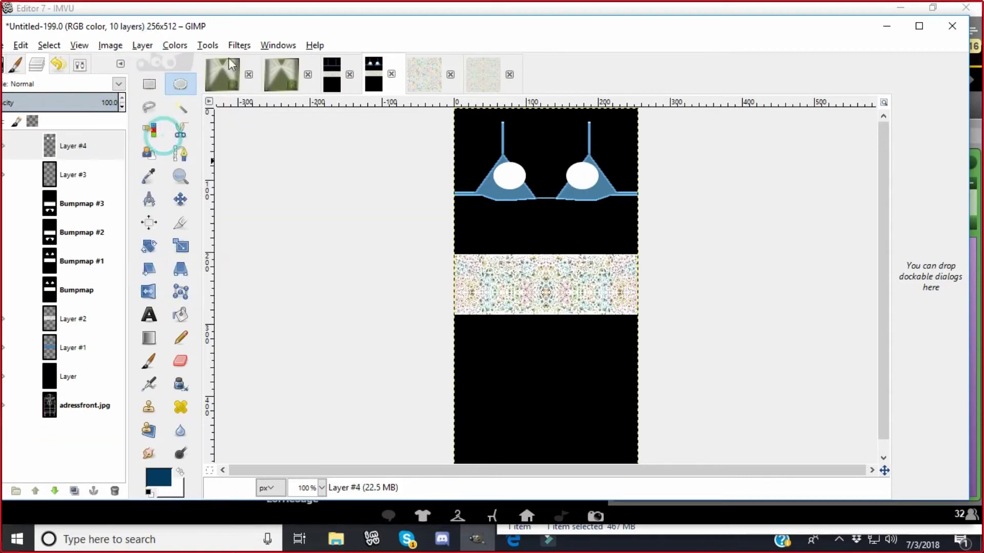
Apply a Gaussian Blur with a 31 px horizontal and vertical radius to the two white ellipses
click(239, 45)
double_click(279, 24)
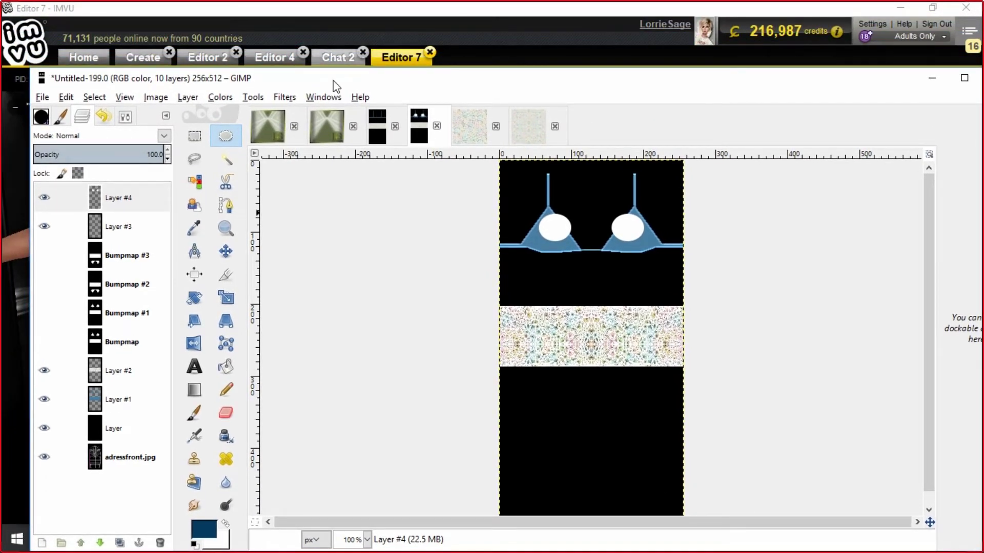
click(285, 97)
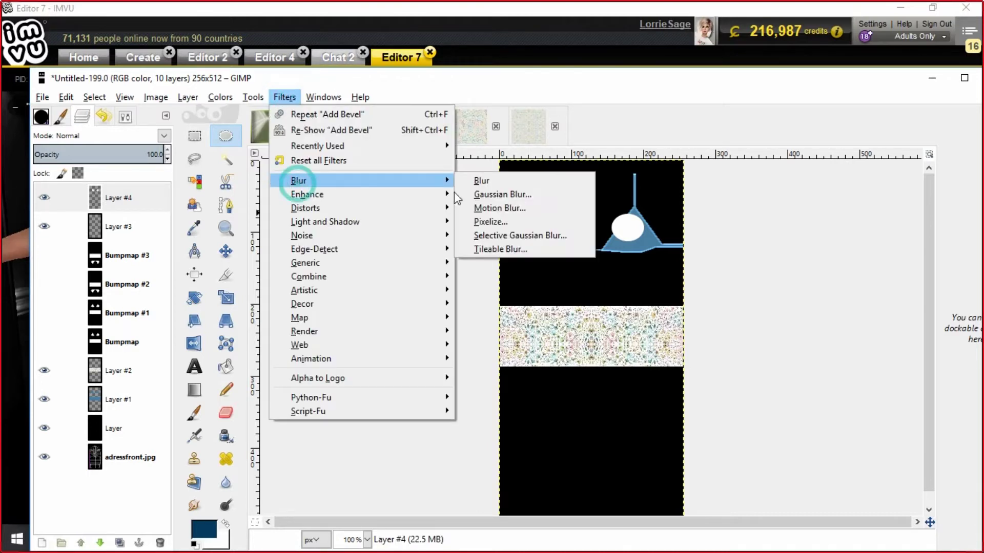
click(476, 195)
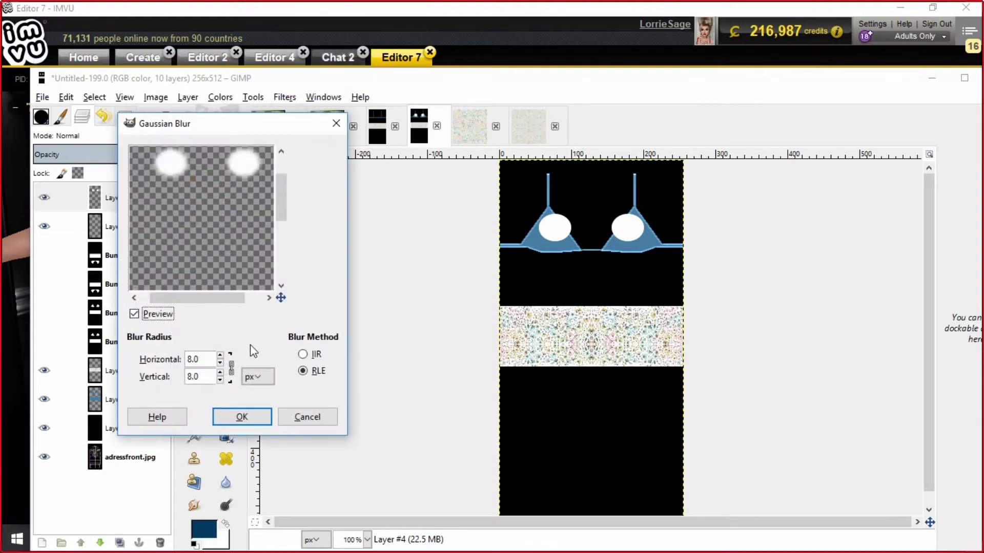
scroll(221, 358, up, 20)
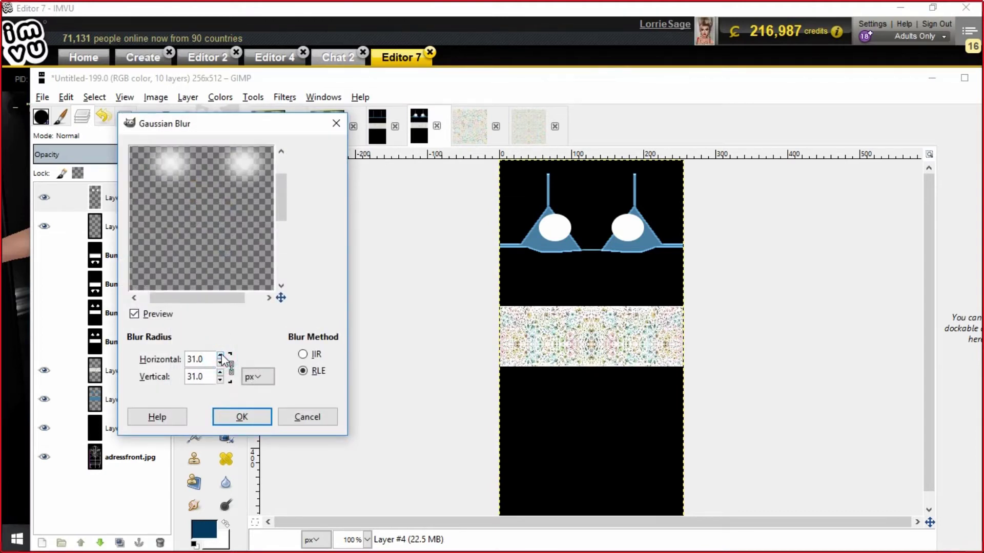
click(240, 418)
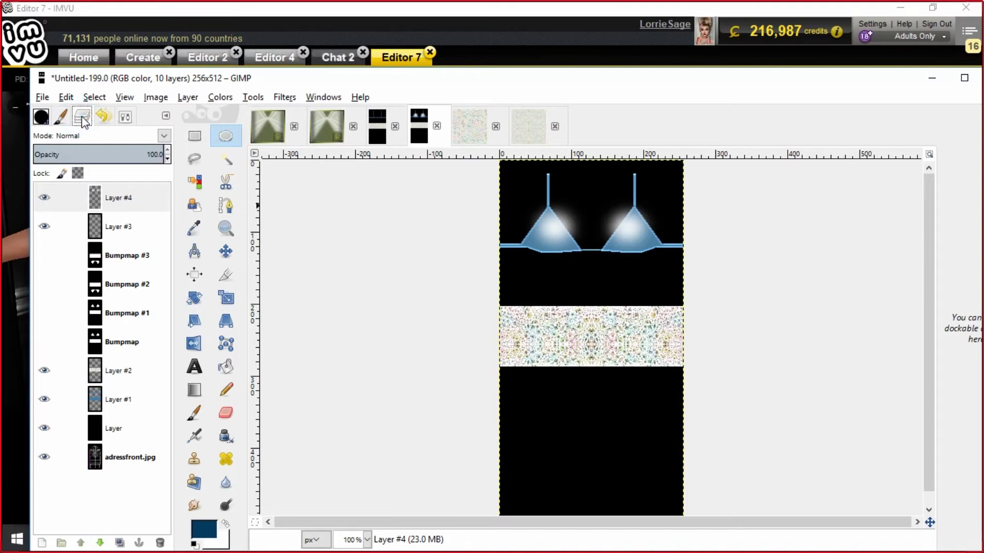
Set the blurred highlight layer's blend mode to Overlay at 100 opacity
click(164, 136)
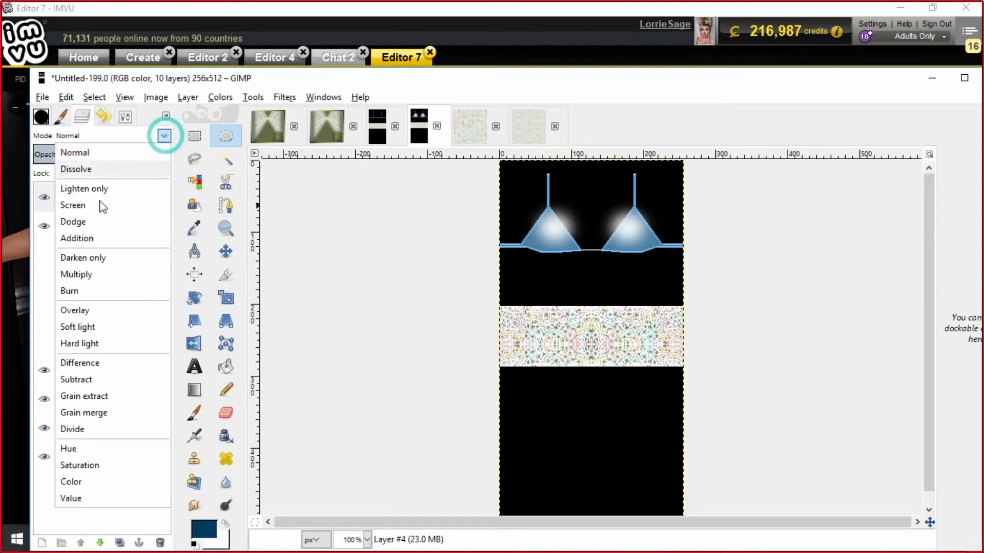
click(83, 313)
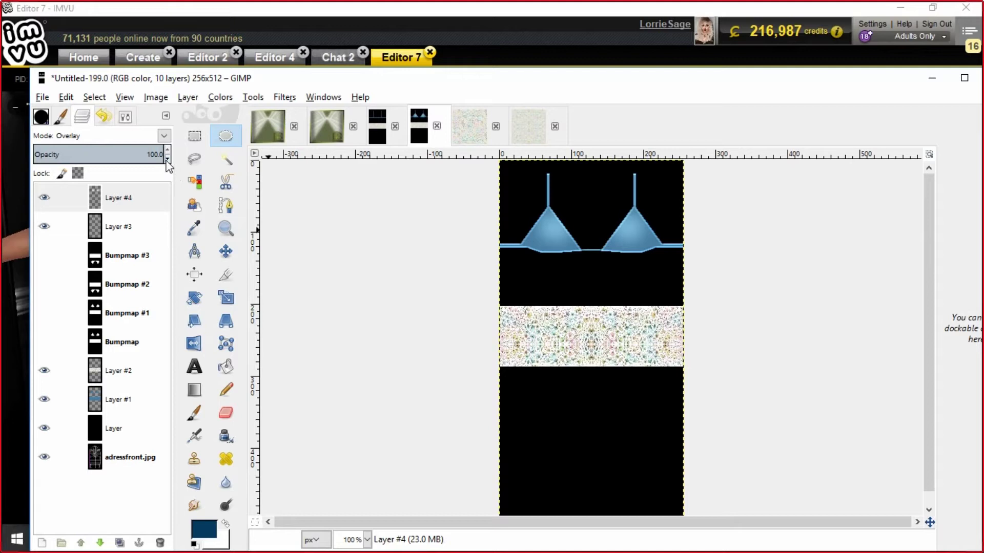
drag(167, 163, 170, 149)
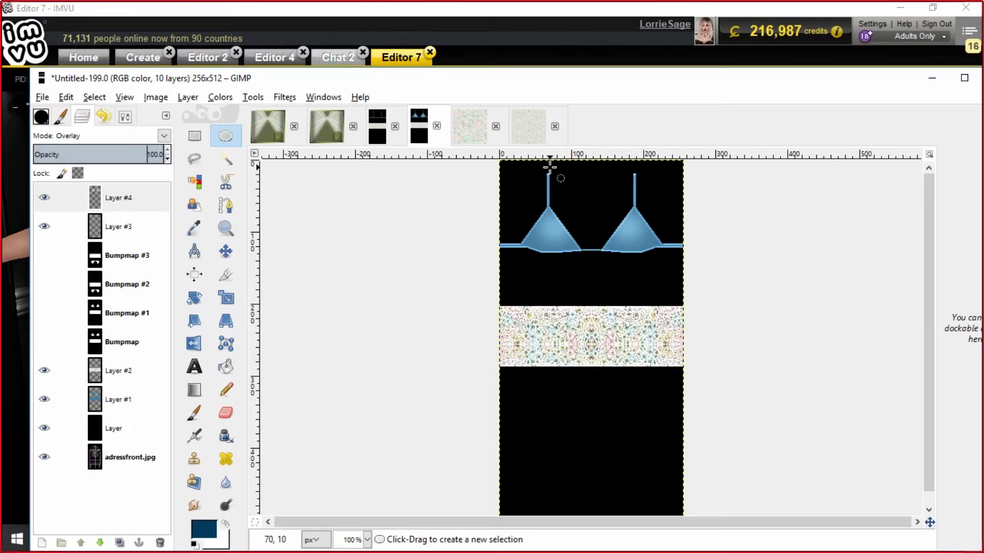
Add another transparent 256 x 512 px layer on top and set the foreground color to black (000000)
click(187, 97)
click(208, 114)
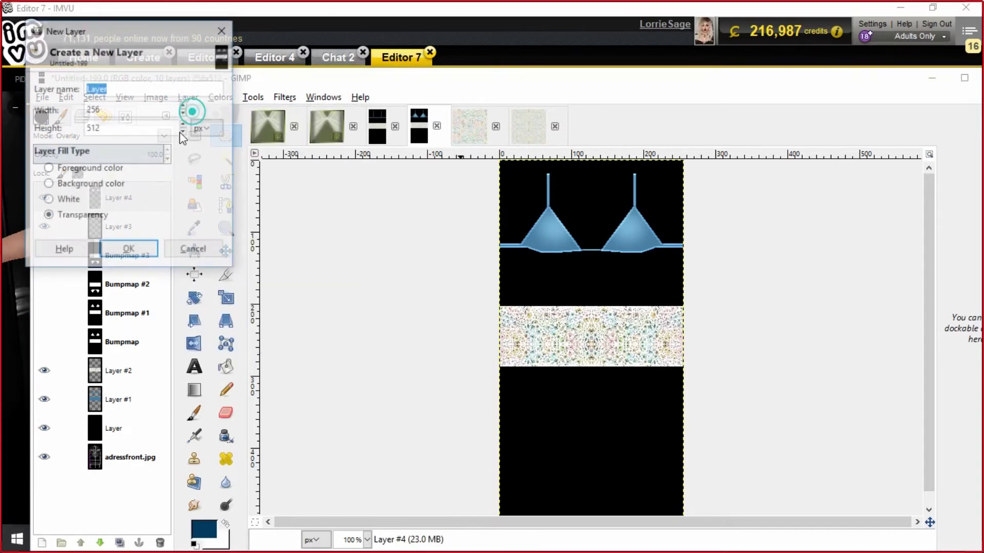
click(130, 250)
click(204, 529)
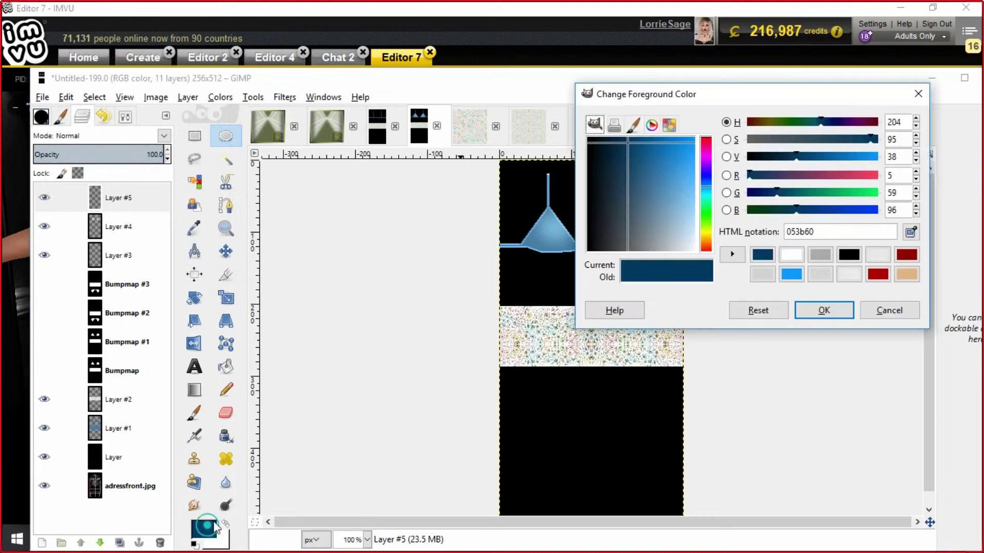
click(849, 255)
click(823, 311)
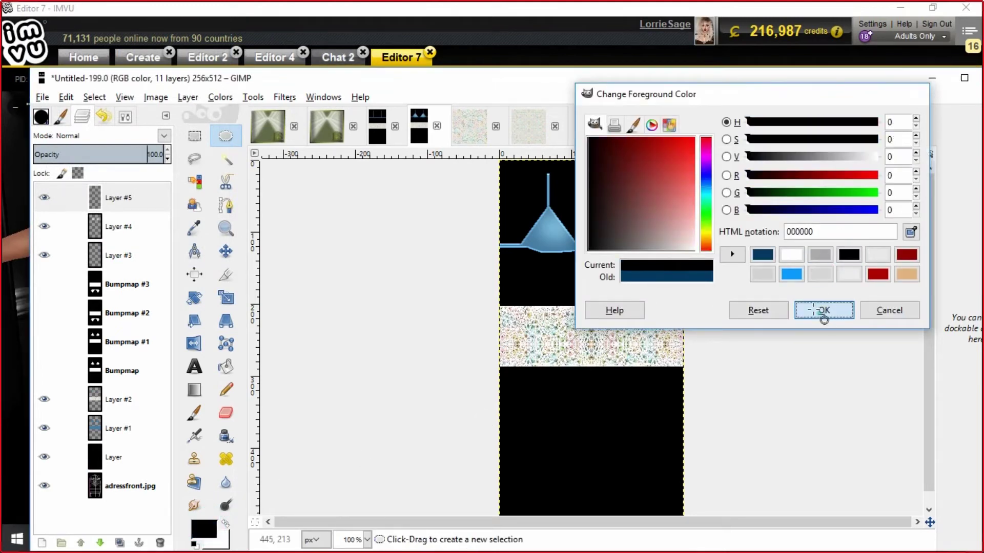
Set up the Paintbrush with the 2. Hardness 100 brush at size 4.18
click(194, 413)
click(126, 117)
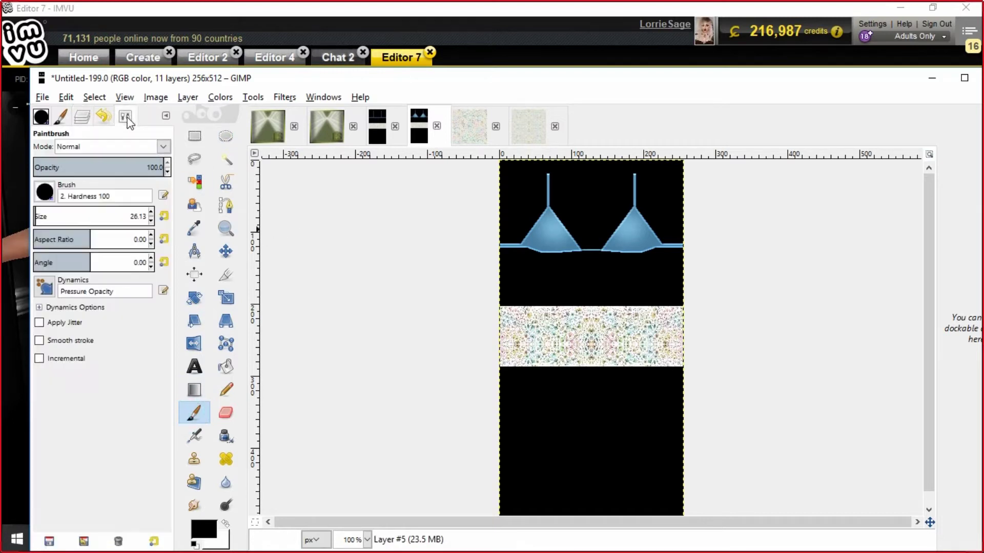
drag(69, 216, 34, 217)
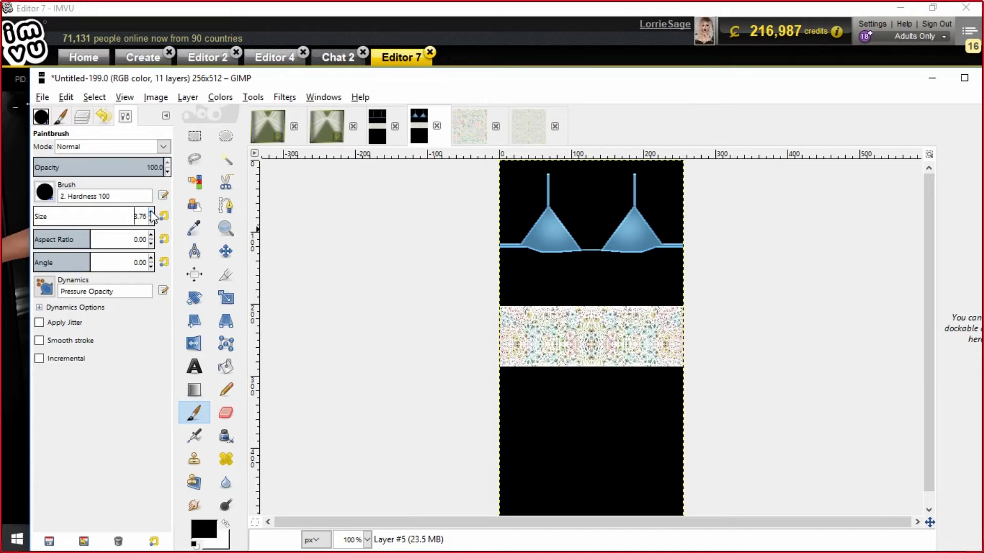
click(150, 212)
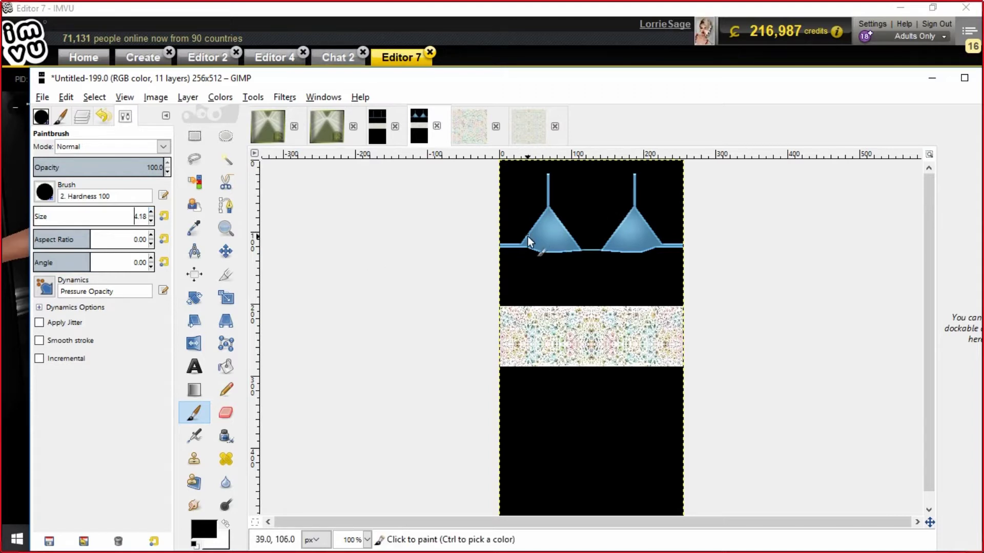
Zoom the canvas to 400% and paint a black curve along the outer and bottom edges of the left cup
click(367, 539)
click(355, 438)
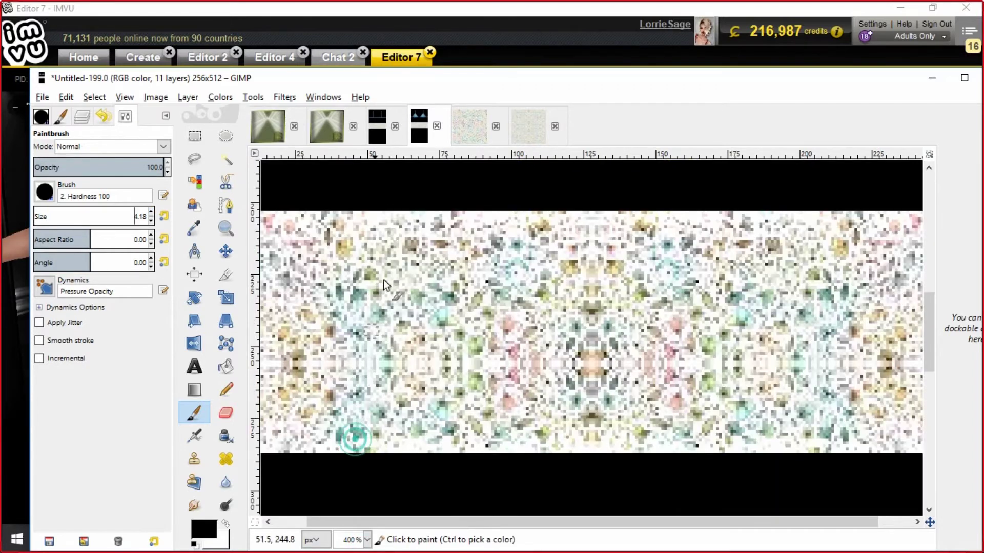
scroll(437, 246, up, 8)
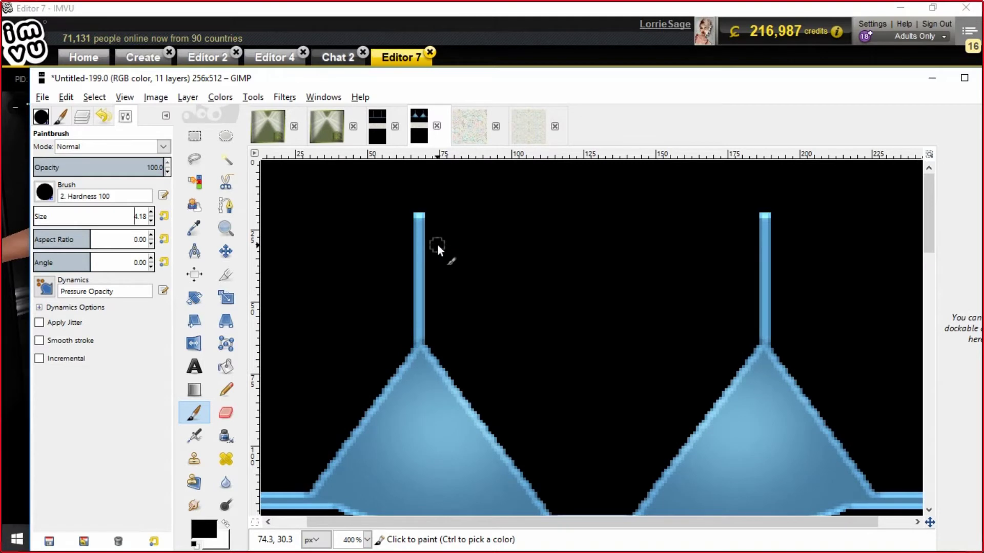
scroll(438, 243, down, 2)
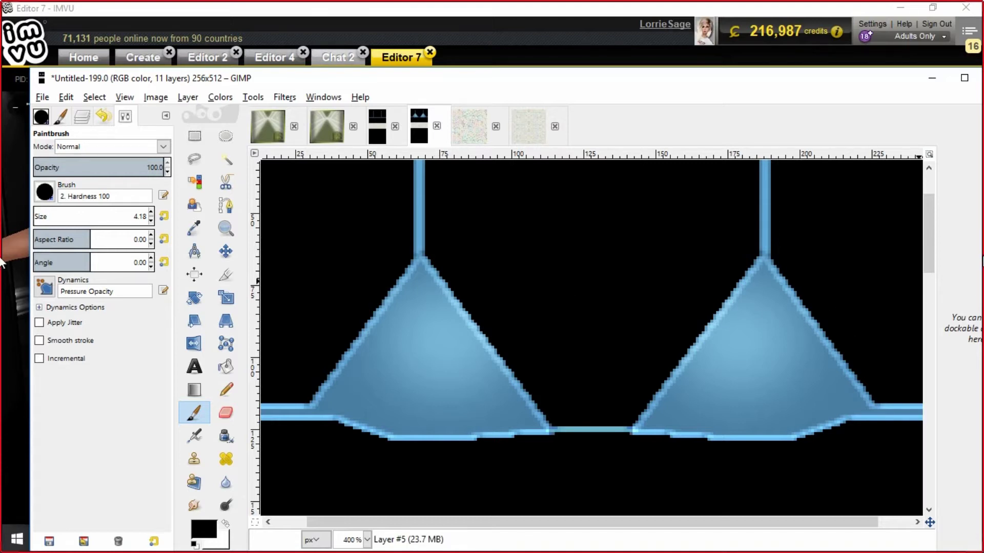
mouse_move(930, 226)
mouse_down()
mouse_move(930, 297)
mouse_move(930, 224)
mouse_up()
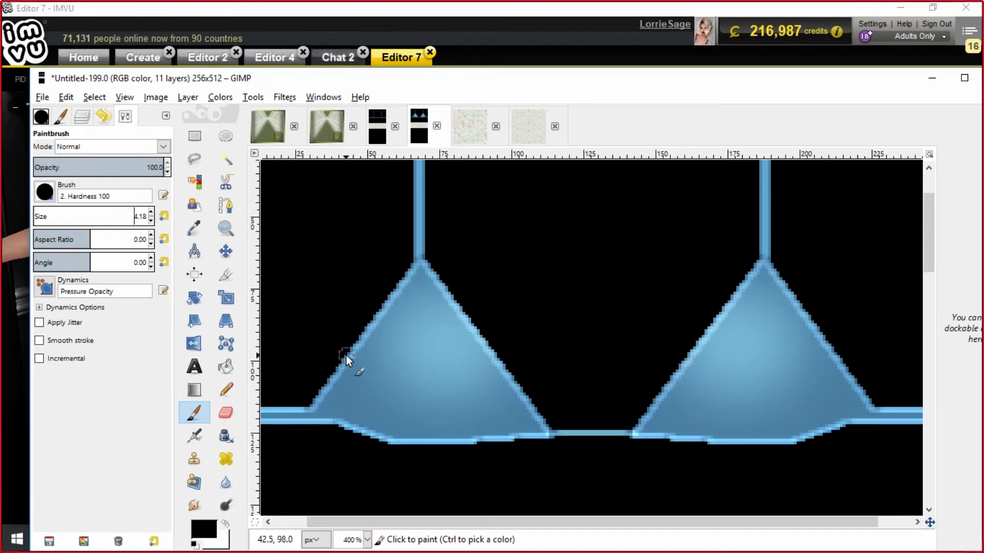
mouse_move(339, 356)
mouse_down()
mouse_move(343, 379)
mouse_move(384, 433)
mouse_up()
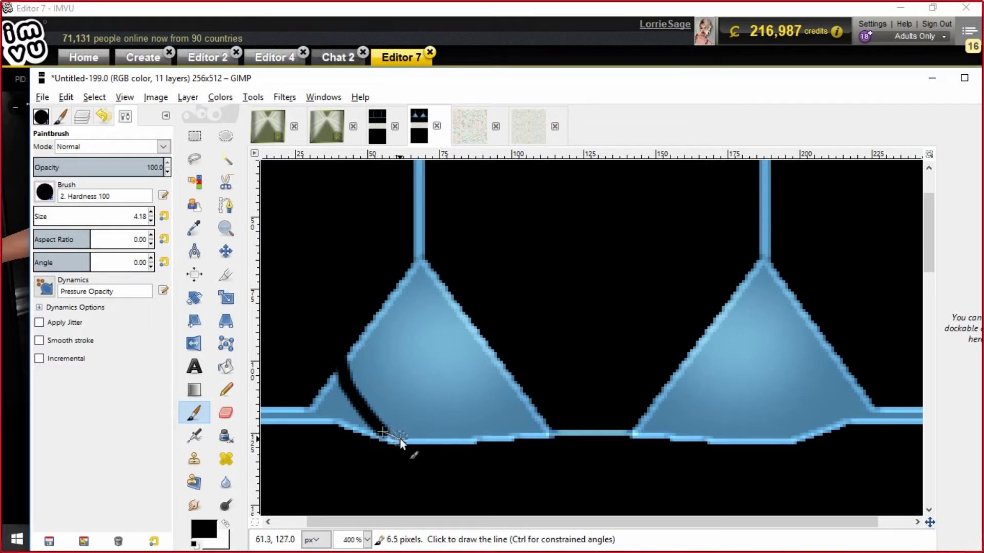
shift+click(445, 440)
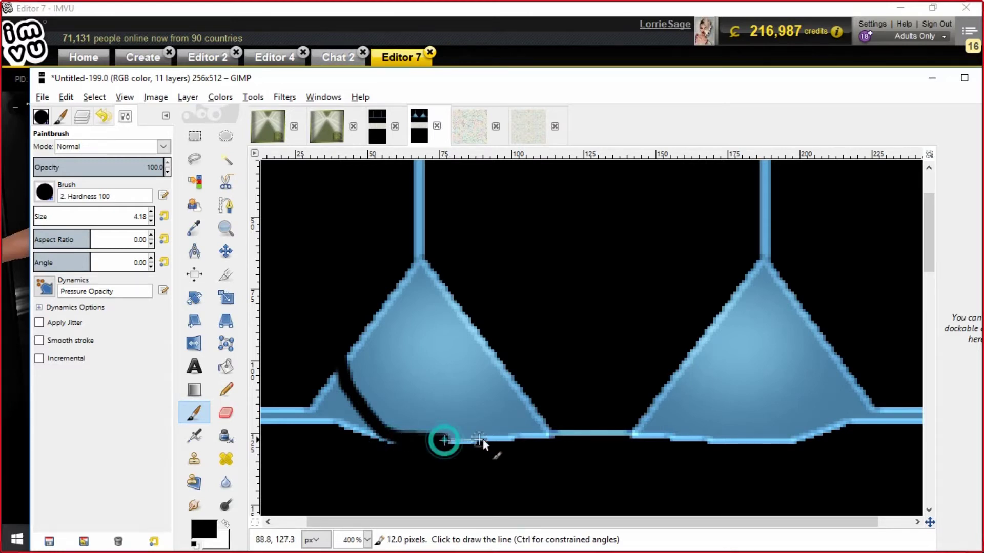
shift+click(486, 438)
shift+click(542, 423)
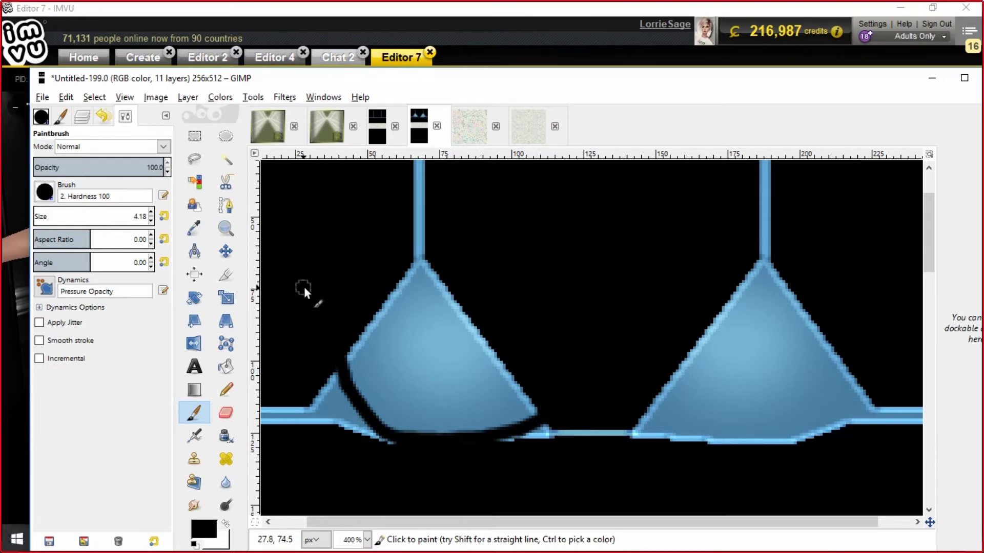
Thicken the black curve below the left cup with more strokes, extending it past both ends
mouse_move(336, 364)
mouse_down()
mouse_move(349, 397)
mouse_move(397, 448)
mouse_up()
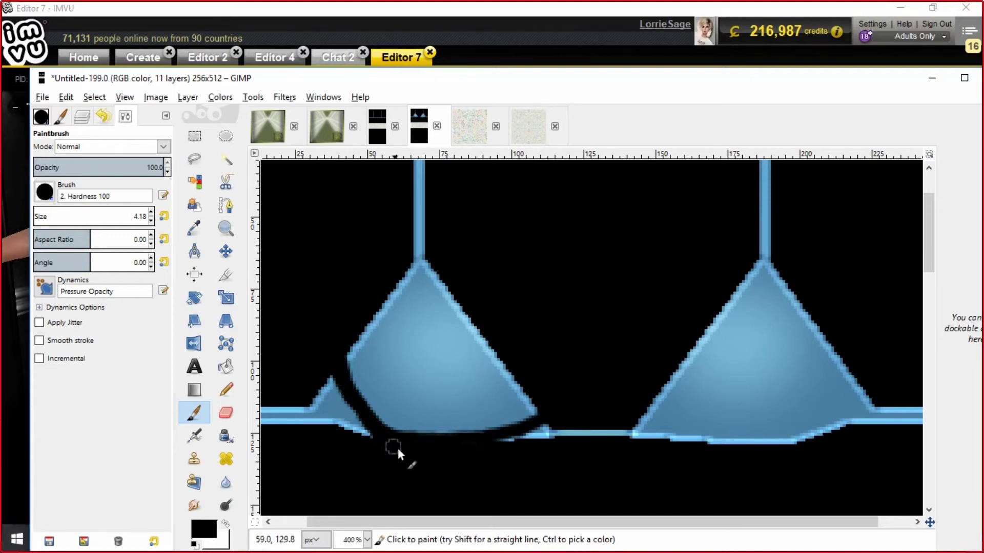
mouse_move(336, 374)
mouse_down()
mouse_move(347, 405)
mouse_move(387, 434)
mouse_up()
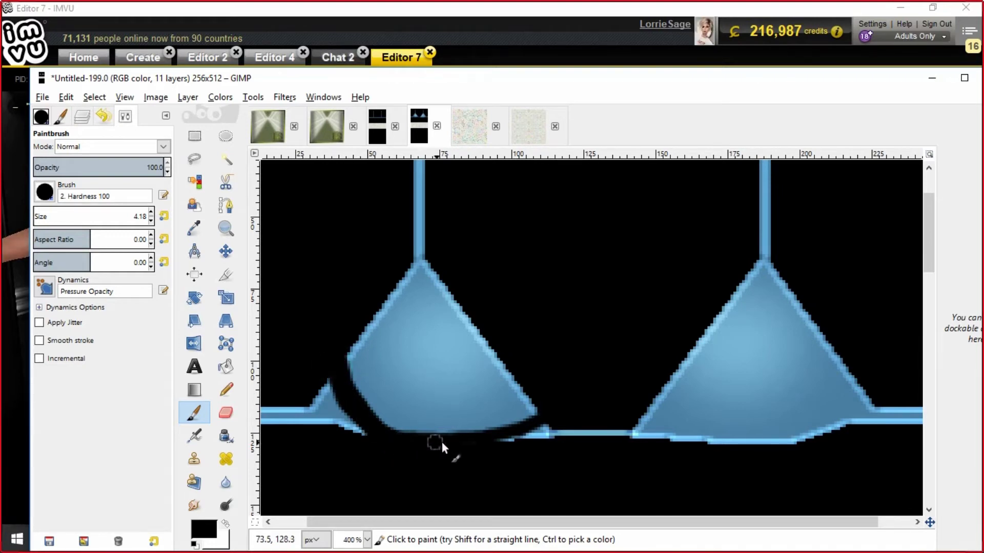
click(552, 419)
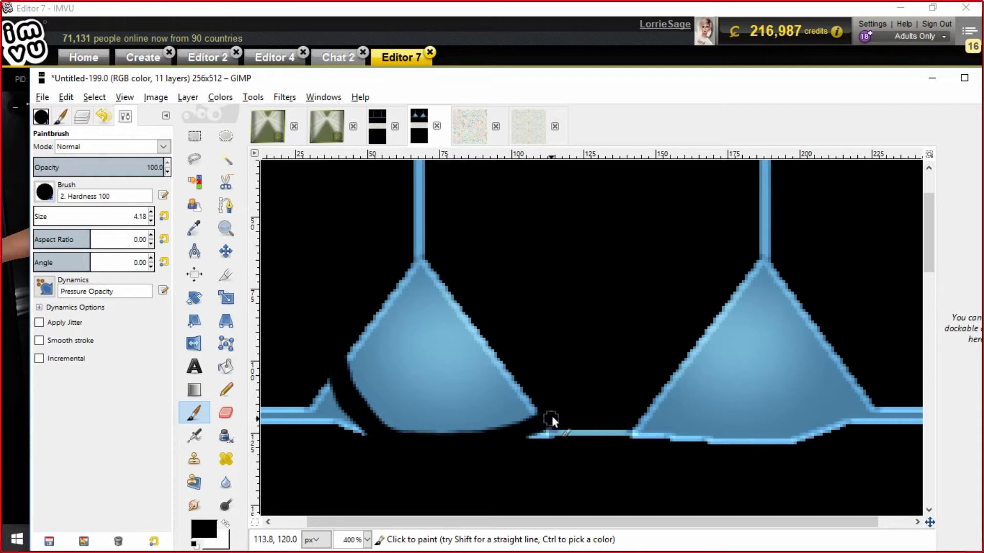
key(shift)
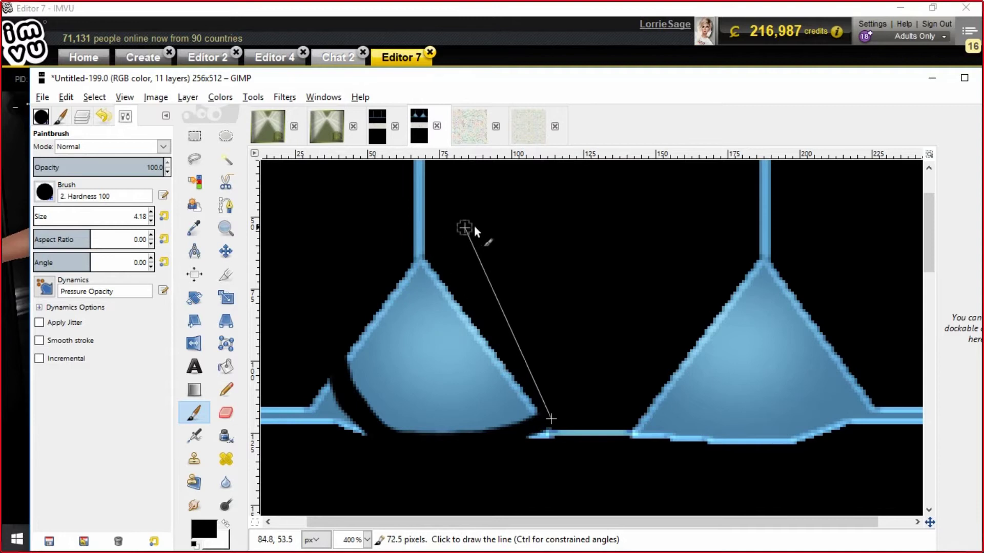
key(shift)
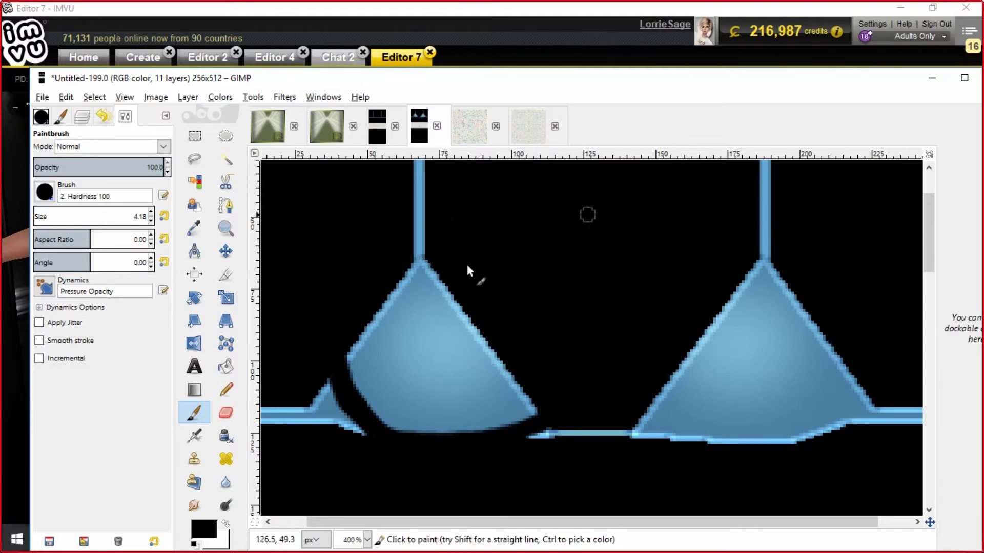
click(326, 345)
key(shift)
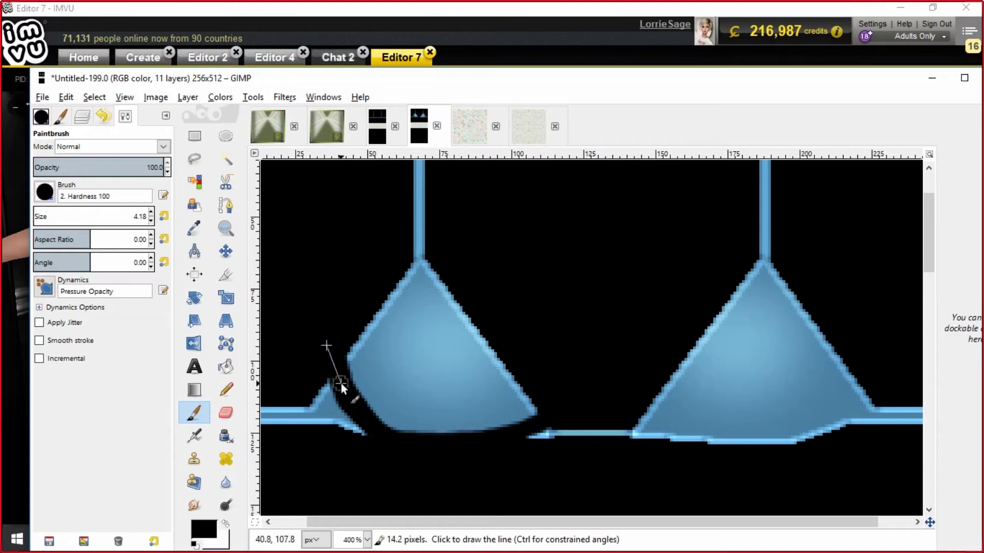
shift+click(355, 406)
shift+click(379, 431)
shift+click(415, 441)
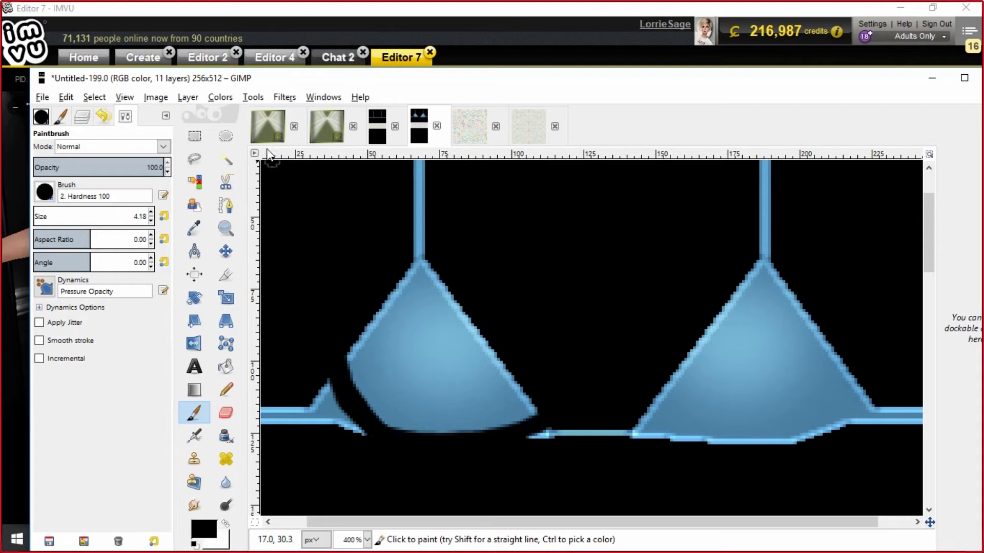
Duplicate the black curve layer, flip the copy horizontally for the right cup, and merge it down
click(187, 97)
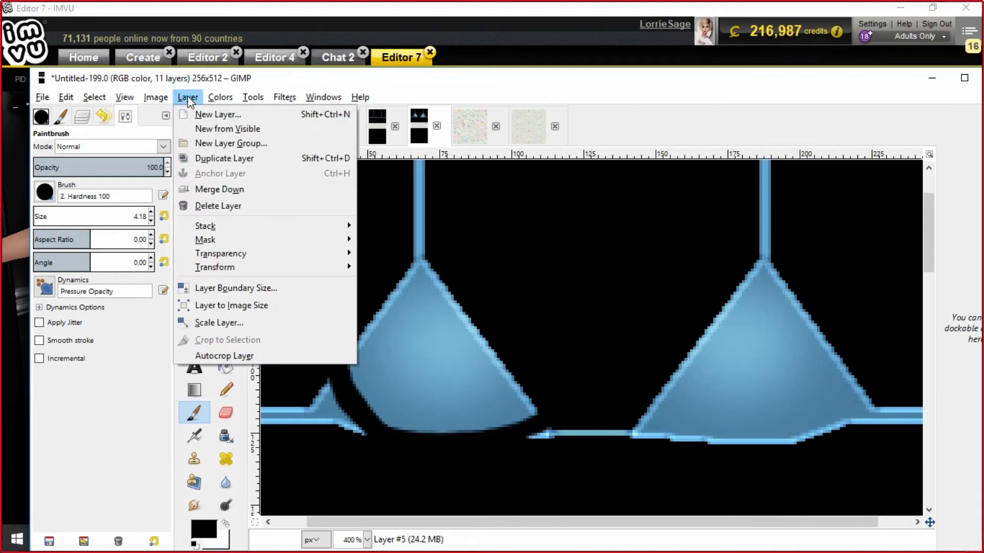
click(201, 156)
click(187, 98)
mouse_move(255, 267)
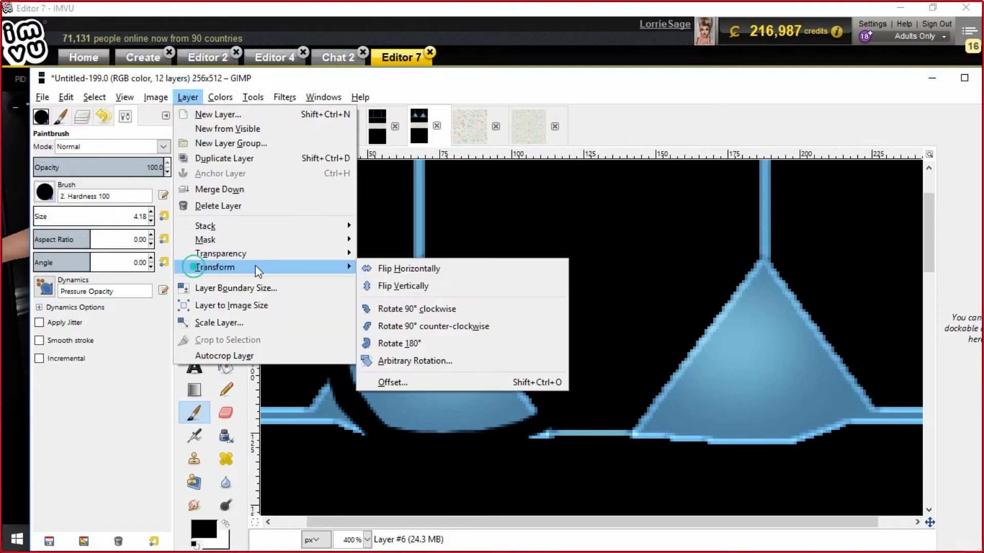
click(374, 269)
click(187, 97)
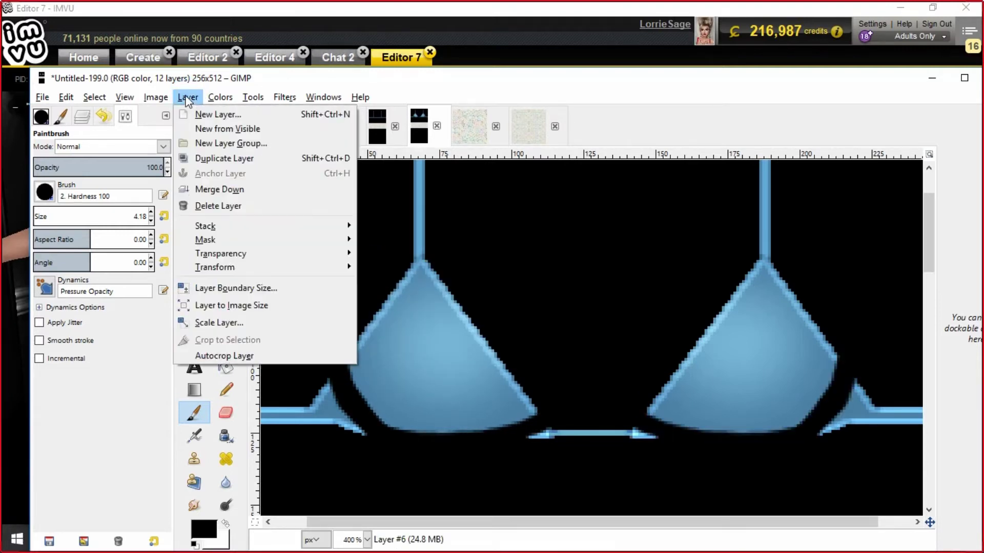
click(201, 192)
Apply a Gaussian Blur with a horizontal and vertical radius of about 17 px to the merged black curves
click(280, 98)
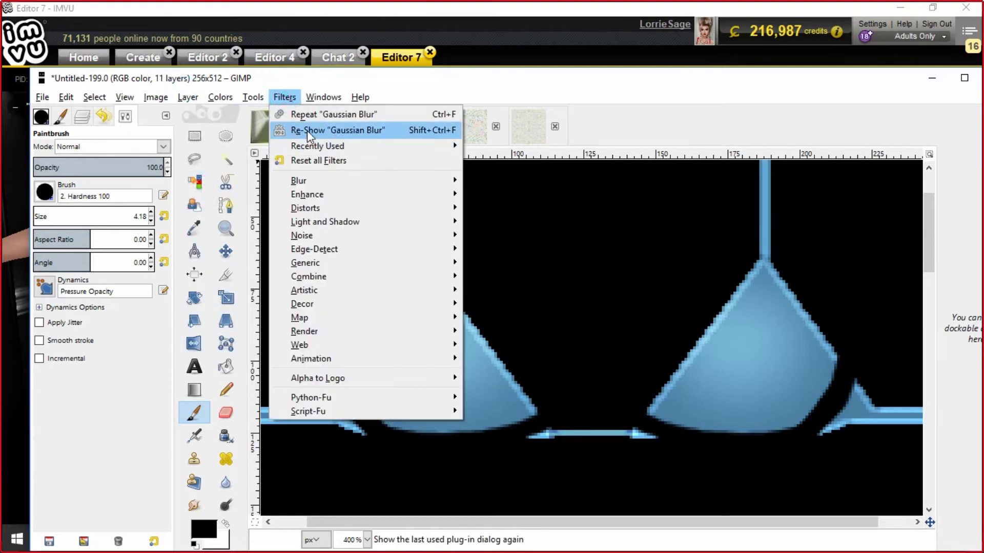
click(306, 130)
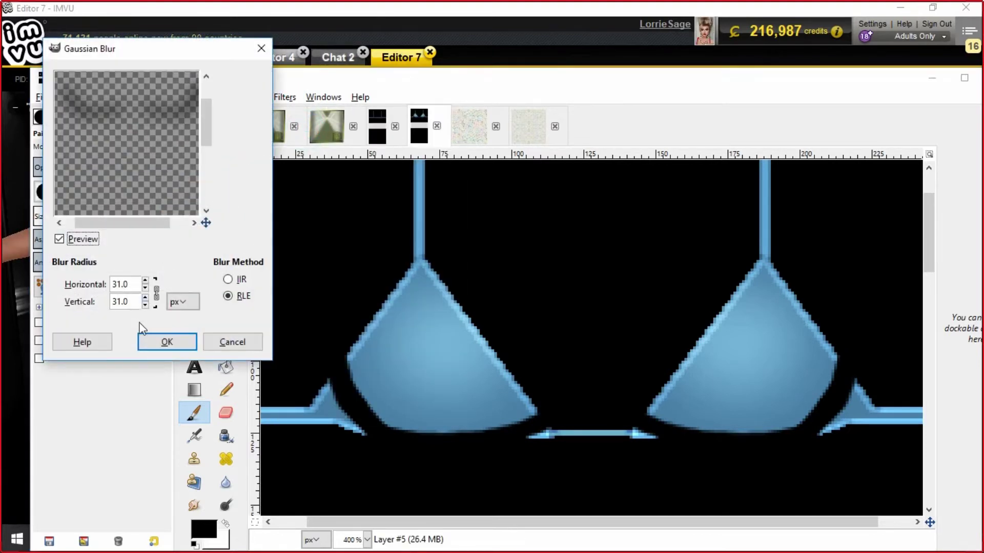
click(146, 306)
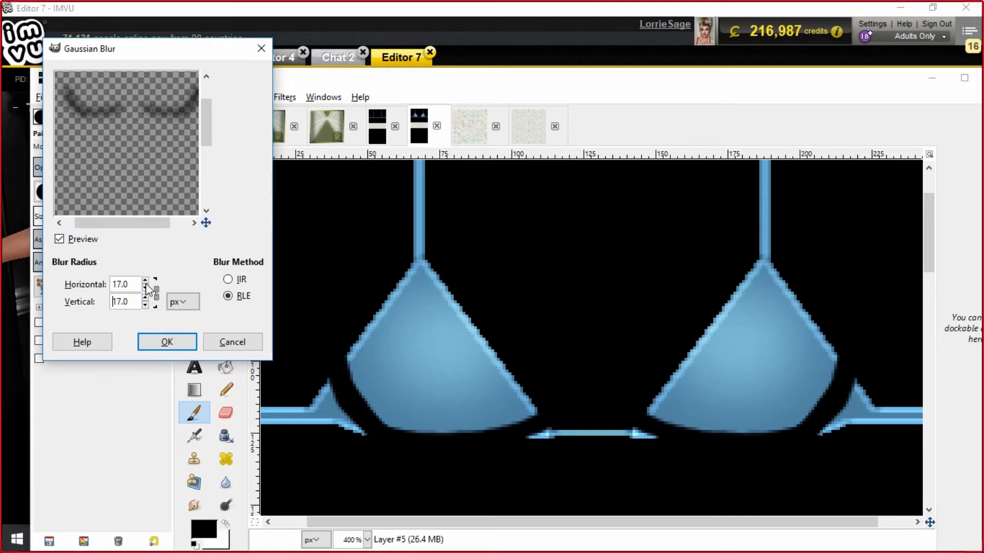
click(146, 284)
click(167, 342)
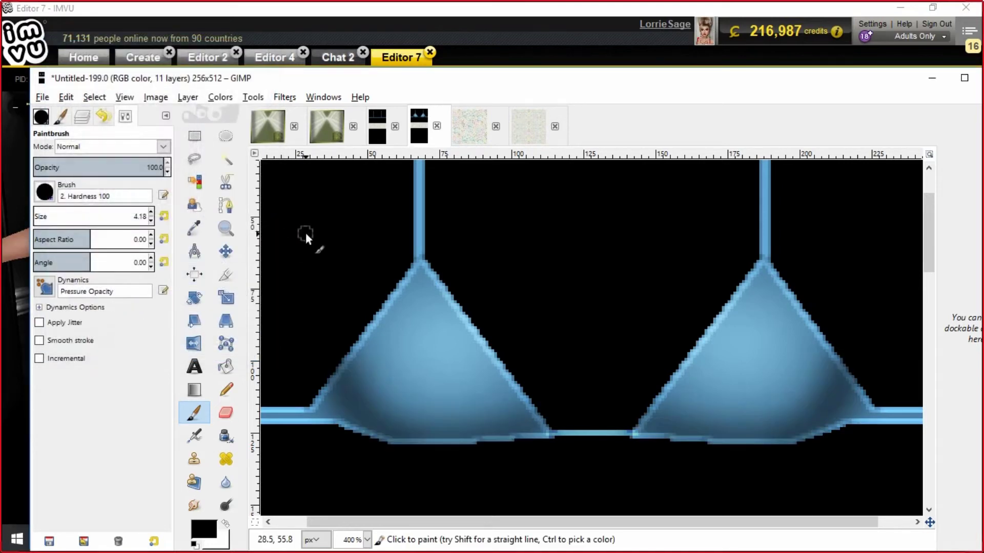
Set the blend mode of the blurred shadow layer, Layer #5, to Overlay
click(83, 117)
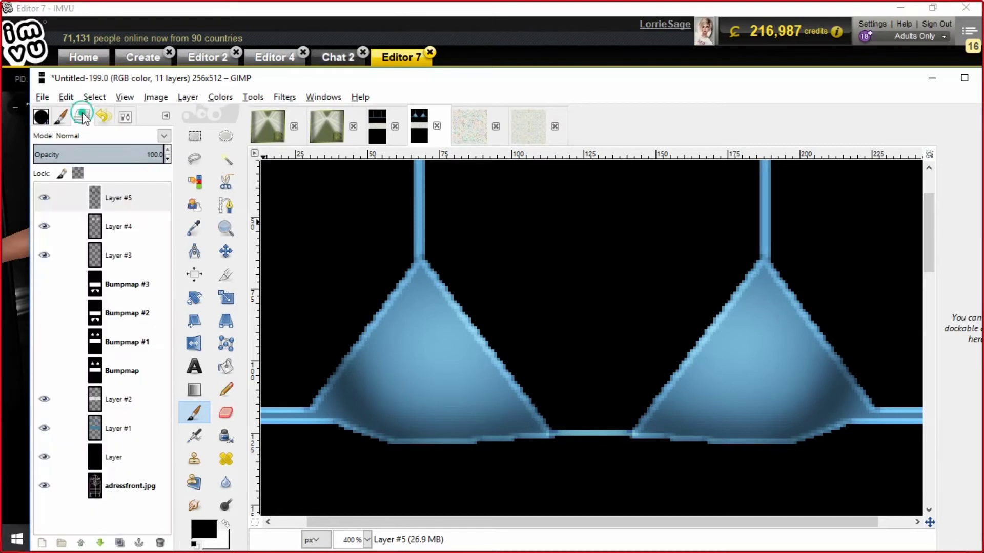
click(164, 136)
click(74, 309)
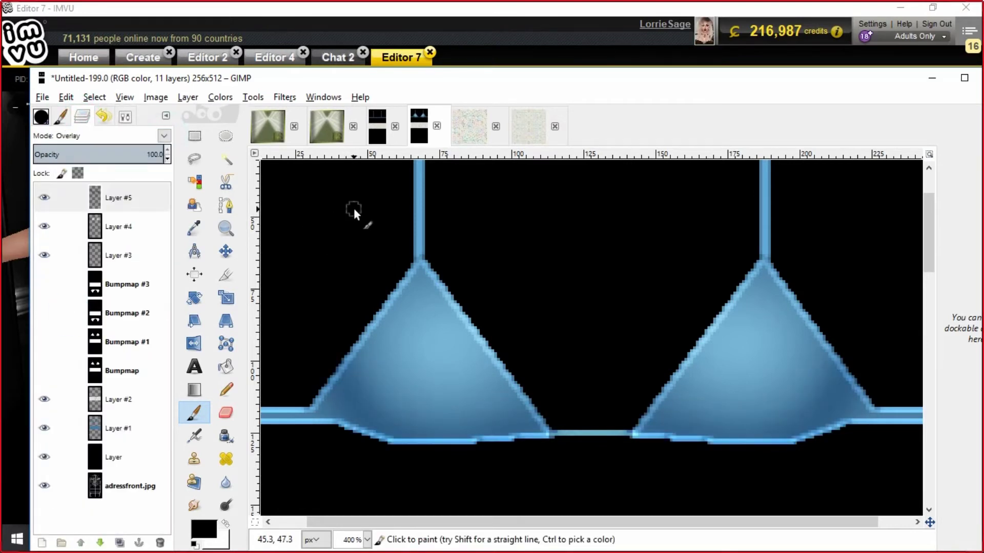
Export the image as adressfronttexture.png in the beckie folder, replacing the existing file
click(42, 97)
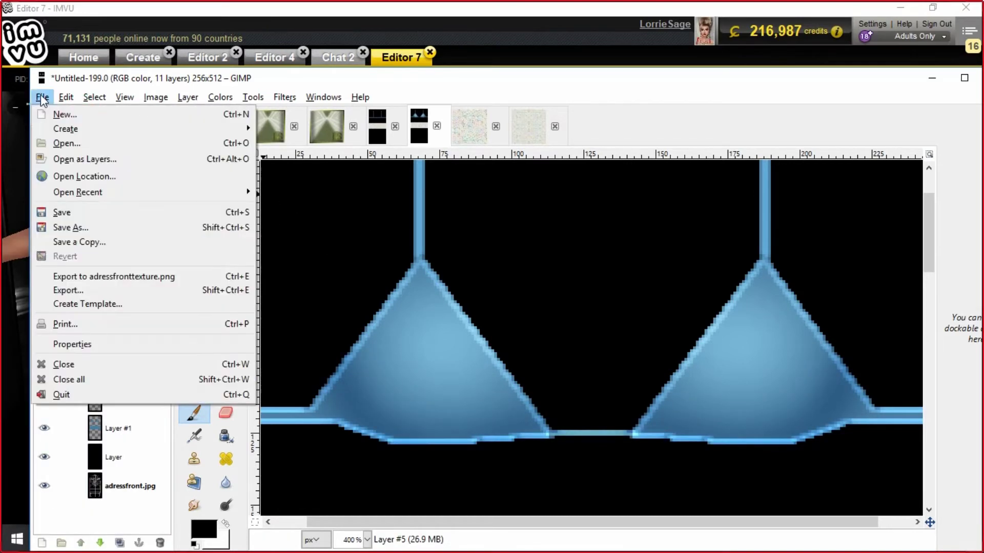
click(64, 290)
click(535, 450)
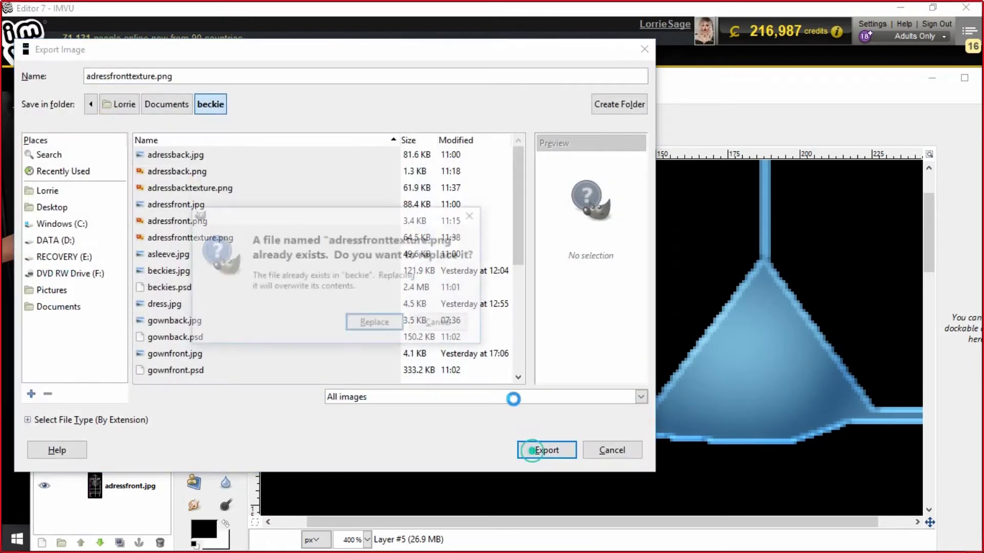
click(379, 325)
click(200, 347)
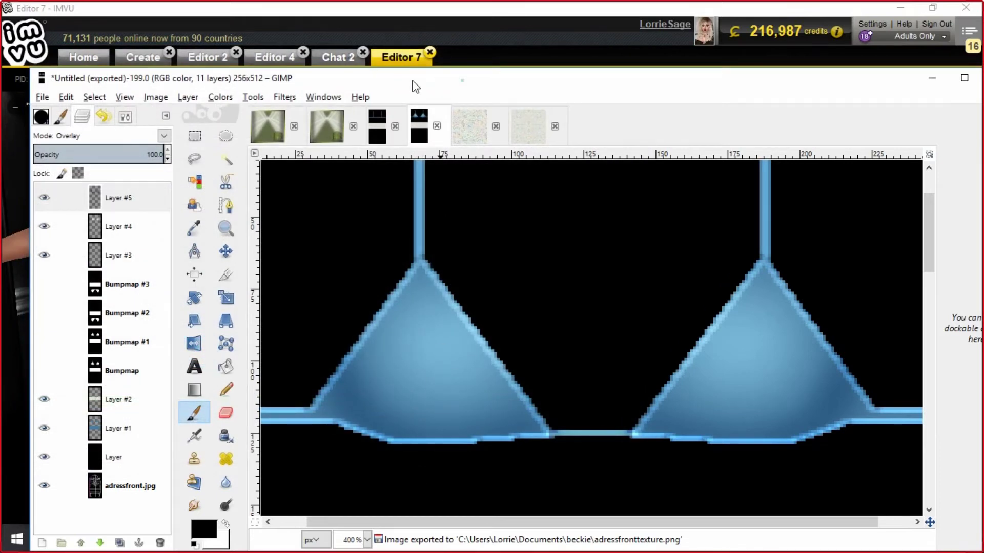
Switch to IMVU, load adressfronttexture as the texture of material 05, and apply the changes
double_click(415, 87)
click(372, 539)
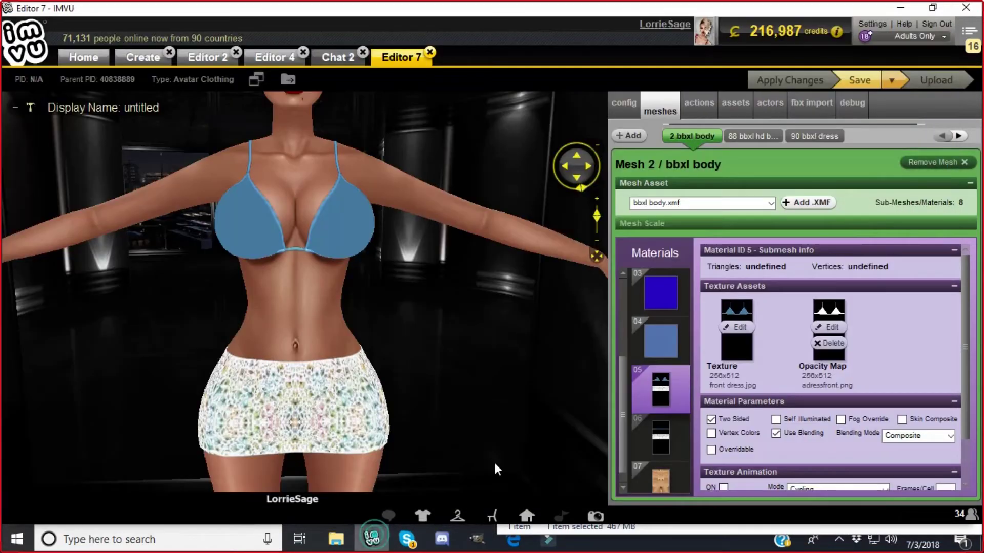
click(735, 326)
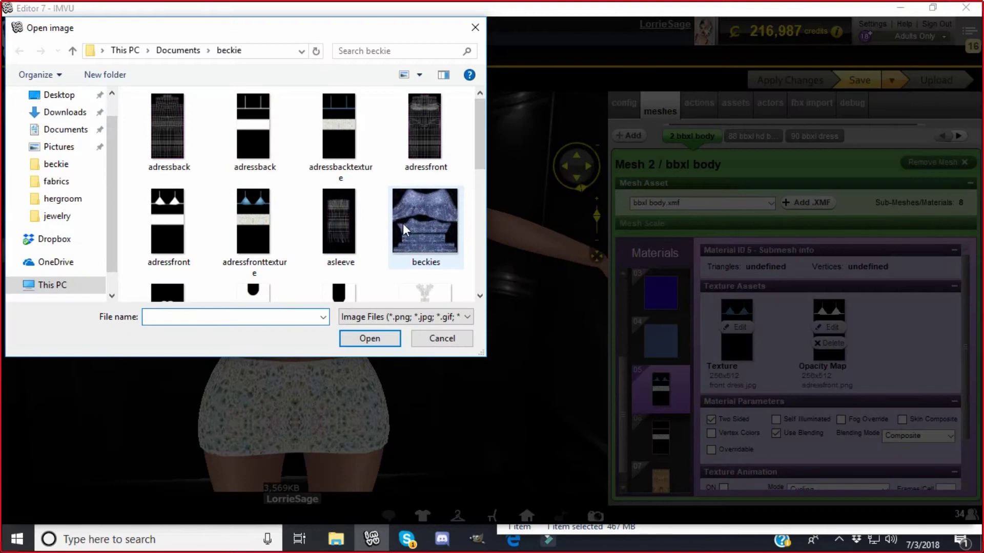
click(254, 220)
click(370, 339)
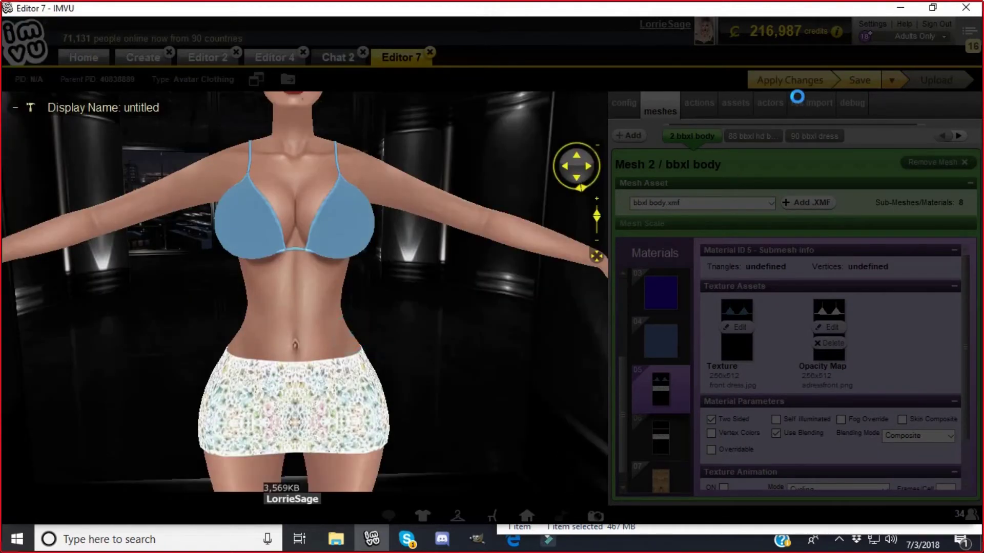
drag(493, 286, 484, 303)
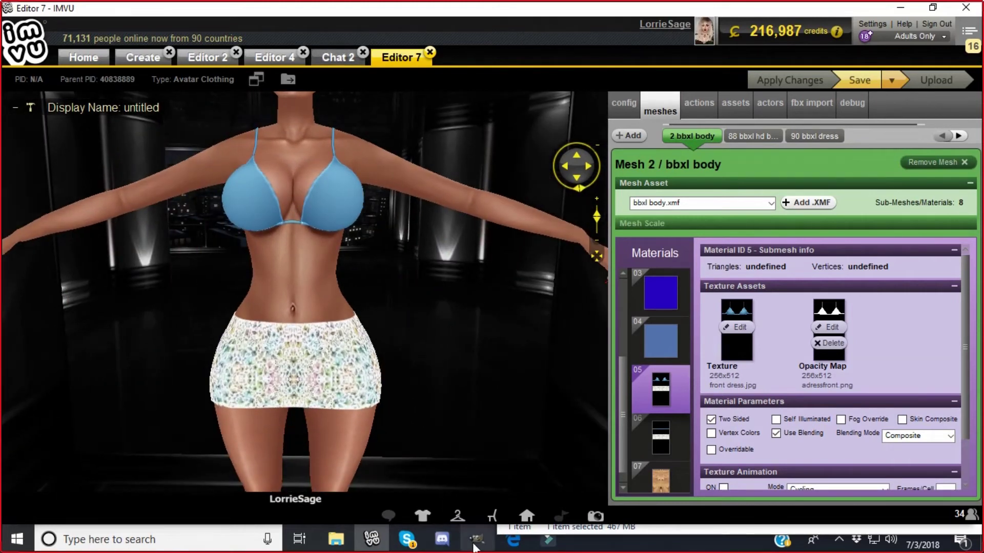
drag(420, 307, 429, 315)
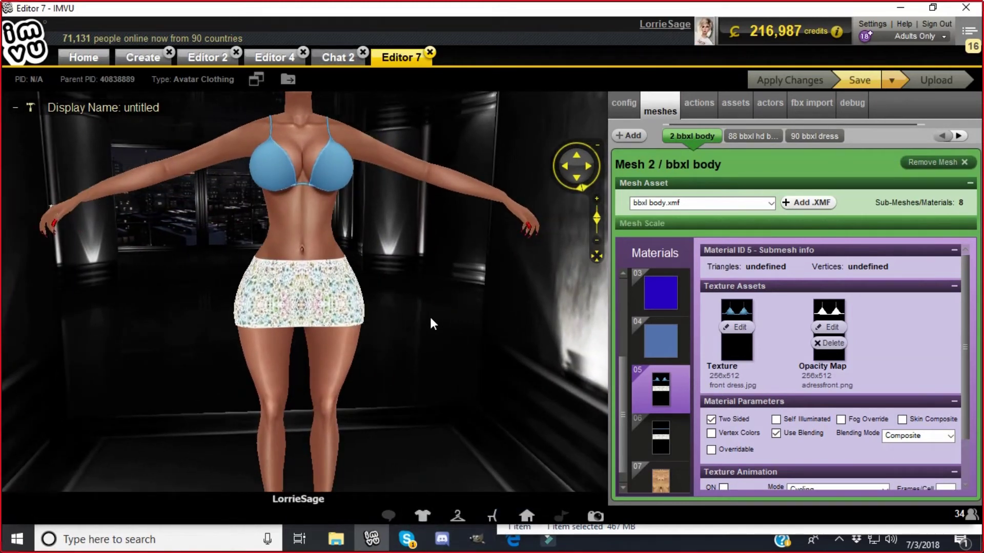
Switch back to GIMP and lower the opacity of the blurred highlight layer, Layer #4, to 72
click(480, 542)
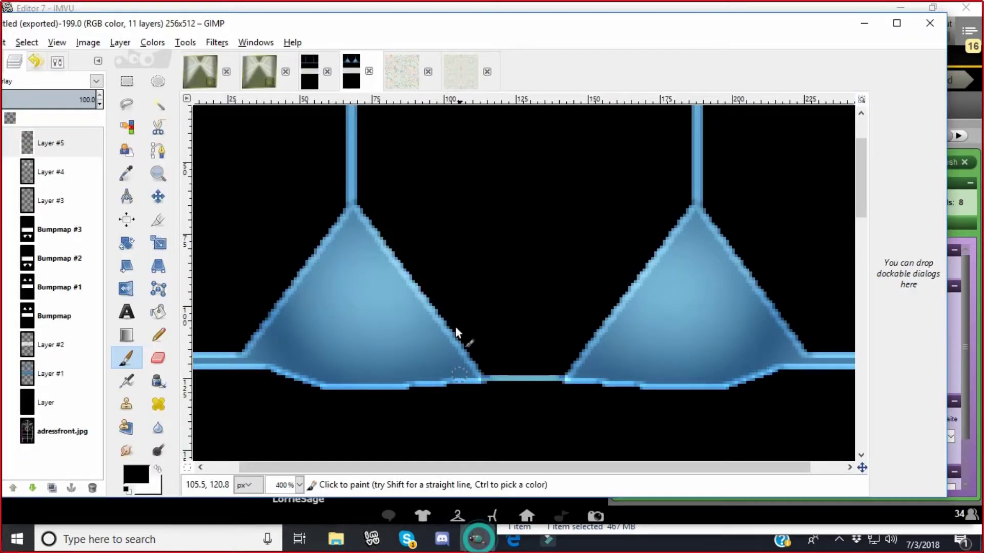
click(28, 177)
drag(95, 23, 178, 31)
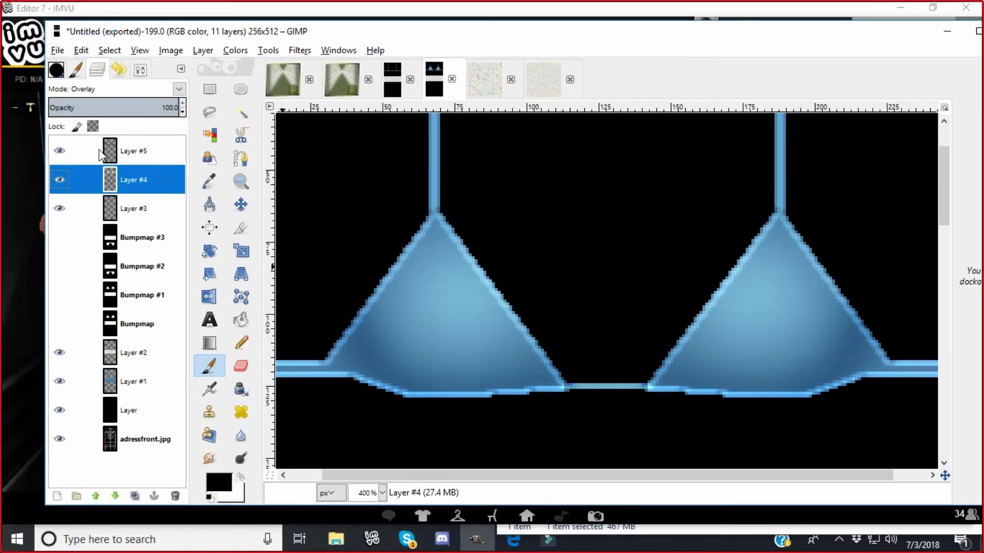
click(62, 176)
click(62, 177)
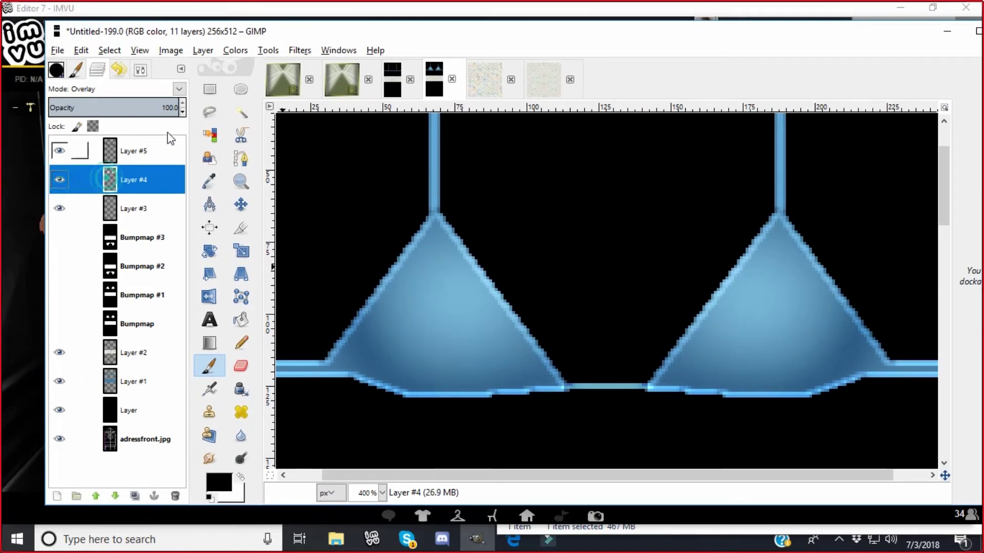
click(182, 111)
click(183, 111)
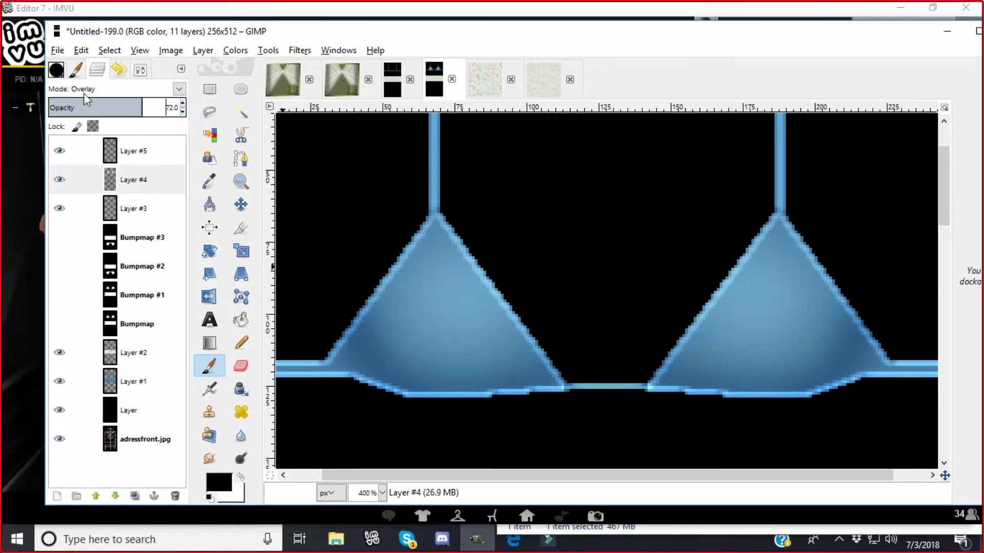
Export the front texture again as adressfronttexture.png in the beckie folder, replacing the existing file
click(57, 51)
click(76, 242)
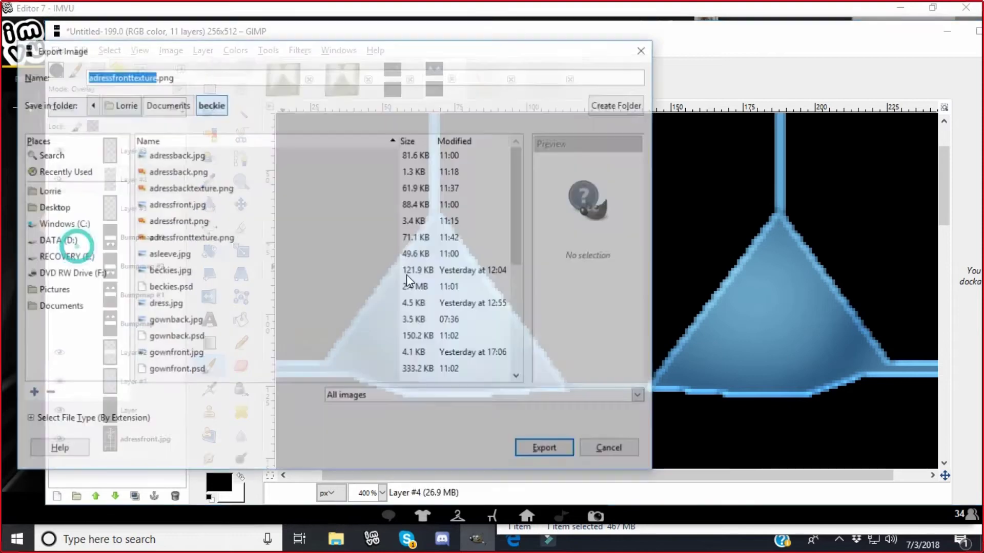
click(544, 450)
click(379, 320)
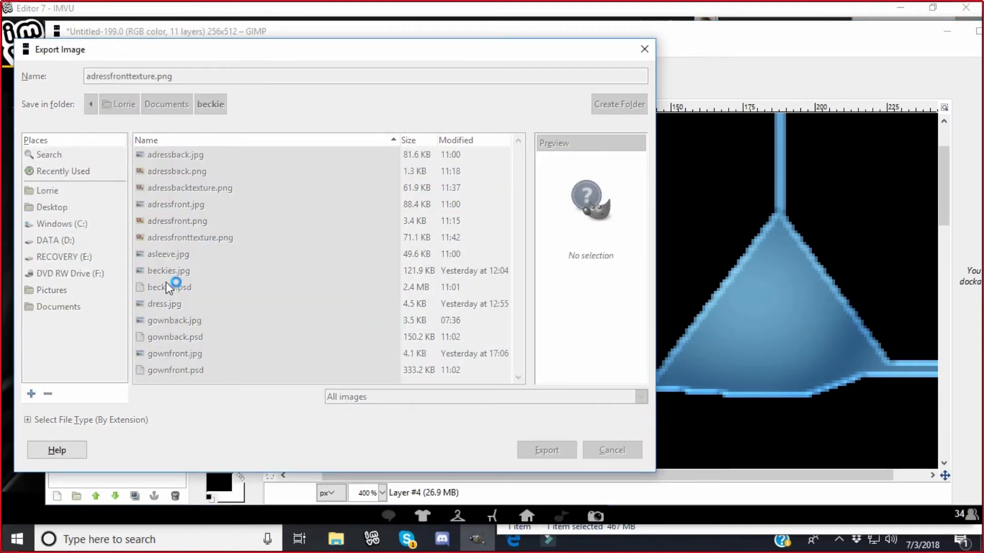
click(133, 270)
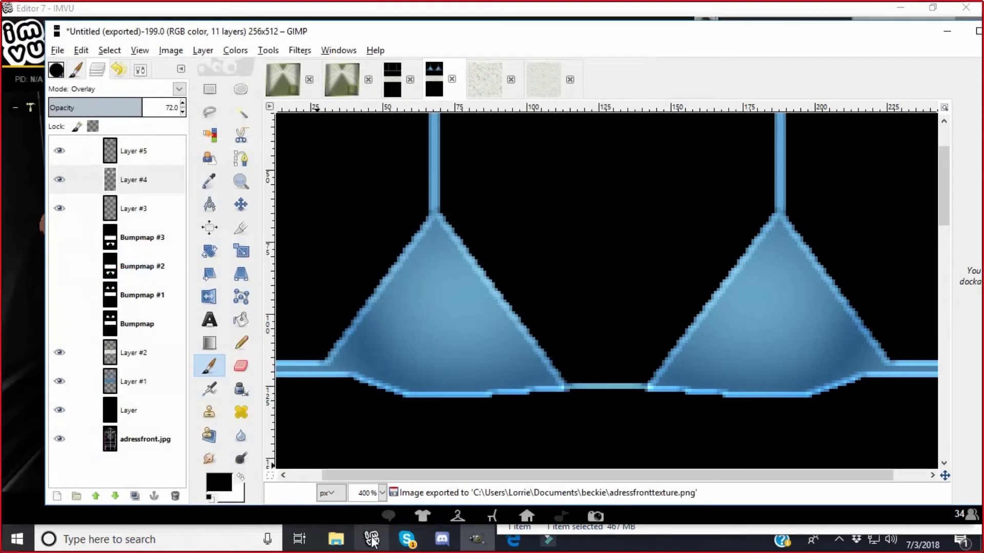
Switch to IMVU, reload adressfronttexture as the texture of material 05, and apply the changes to the avatar
click(371, 539)
click(736, 327)
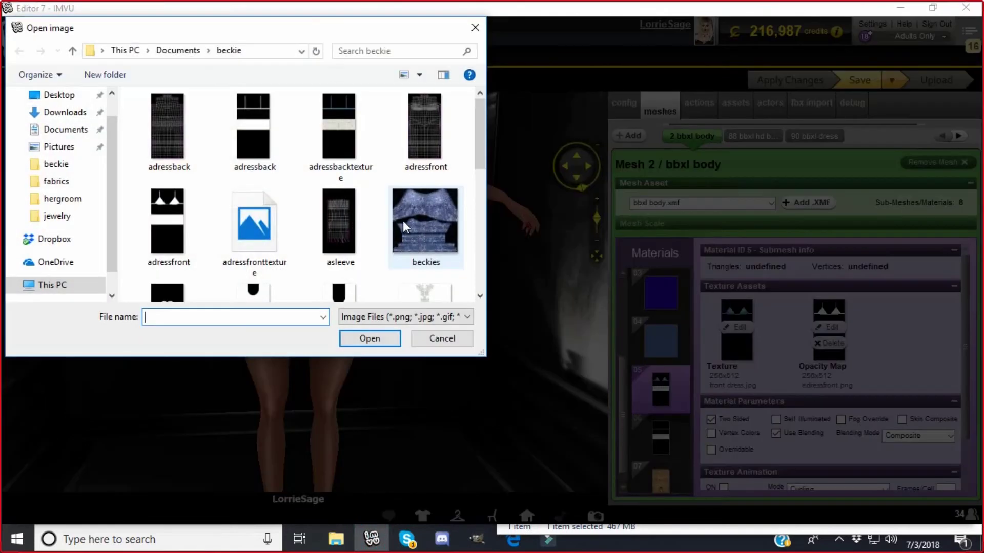
click(253, 217)
click(367, 340)
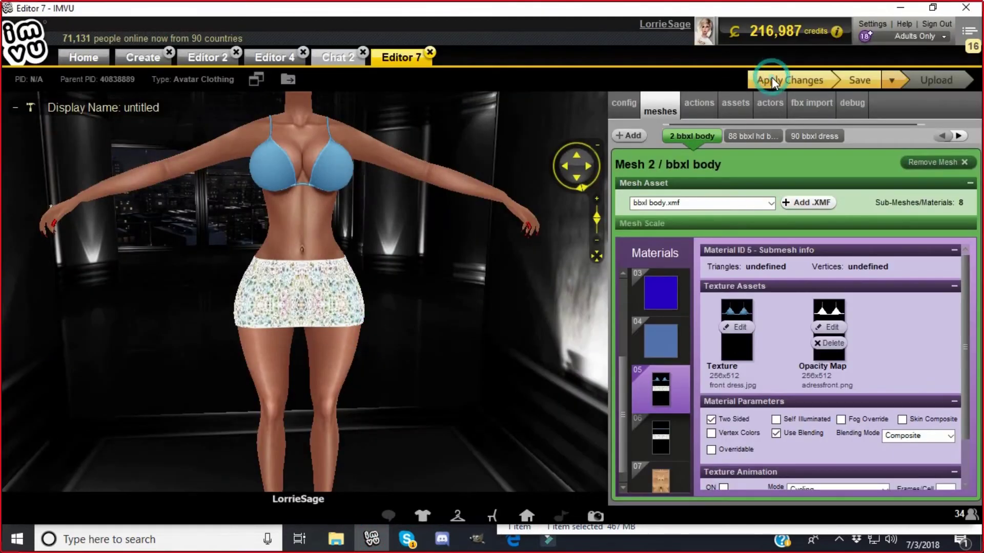
click(772, 79)
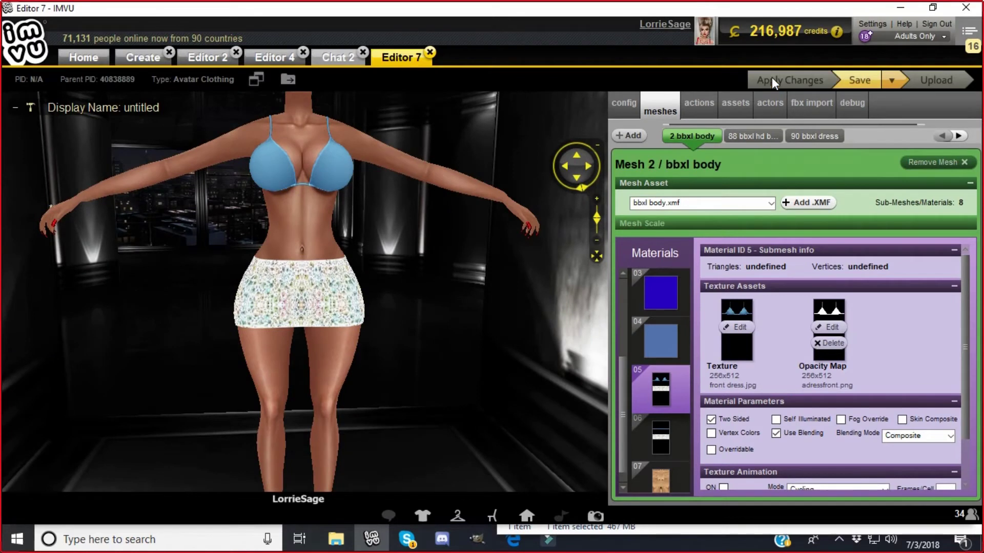
mouse_move(551, 238)
mouse_down()
mouse_move(473, 231)
mouse_move(548, 233)
mouse_up()
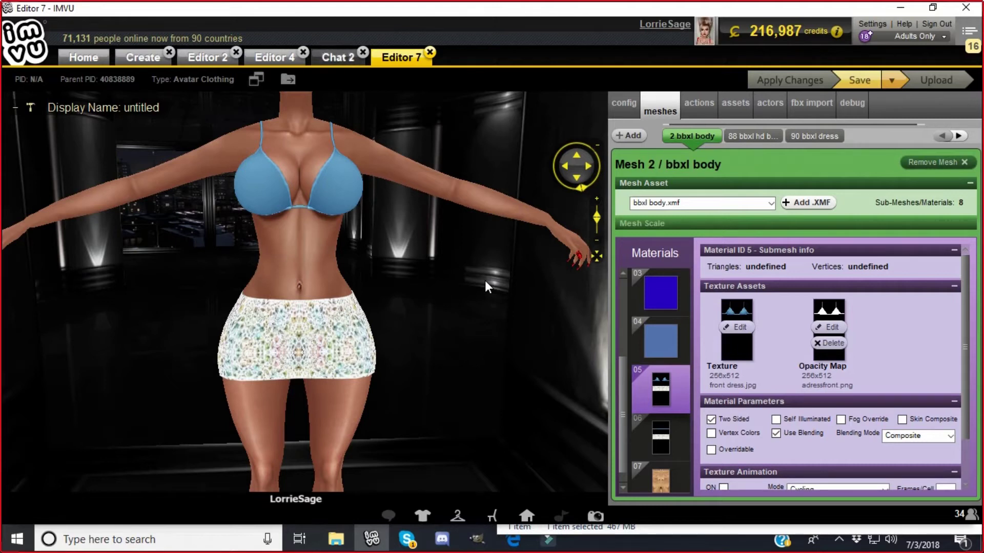
drag(514, 300, 441, 296)
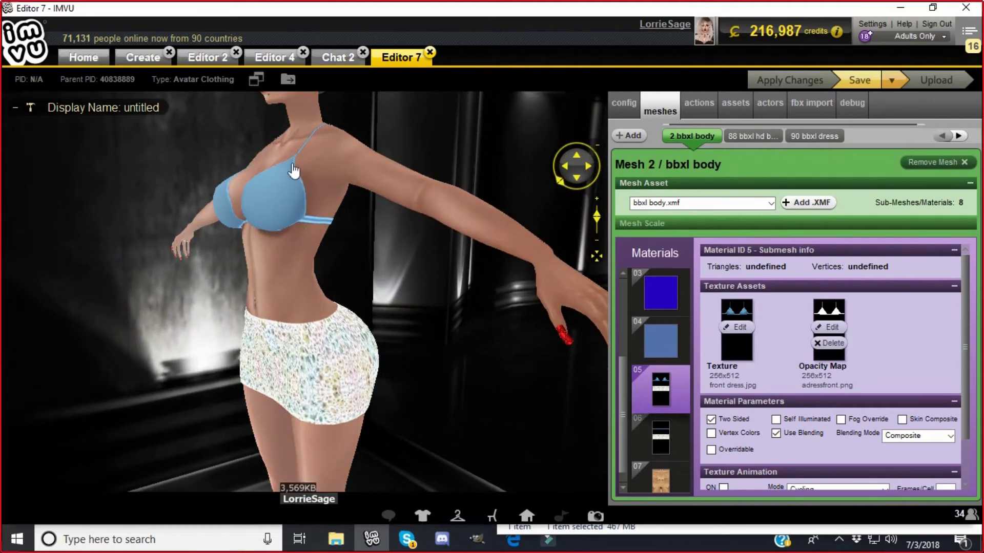
drag(238, 300, 325, 302)
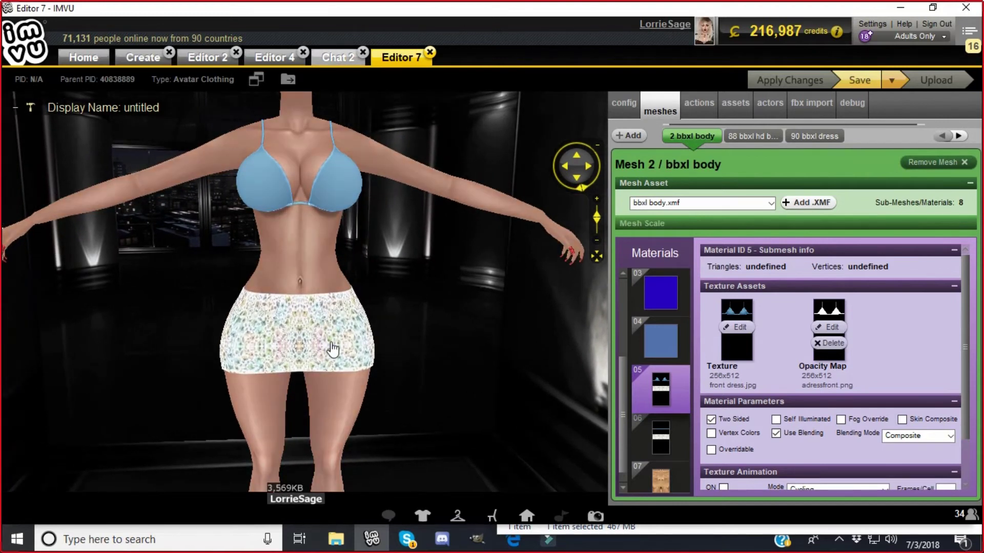
drag(340, 357, 444, 380)
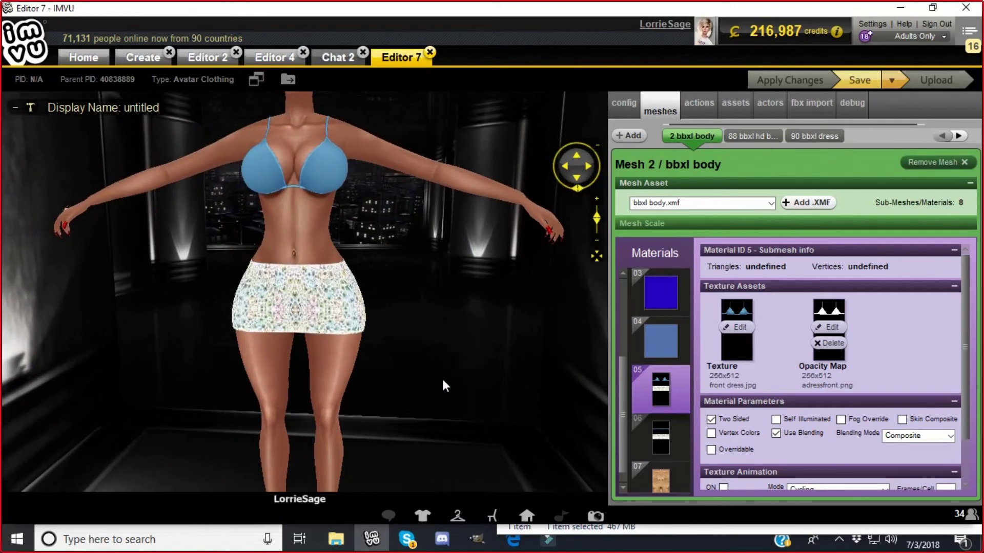
Switch to GIMP, go to the back texture image, and add a new transparent layer above Layer #2
click(476, 538)
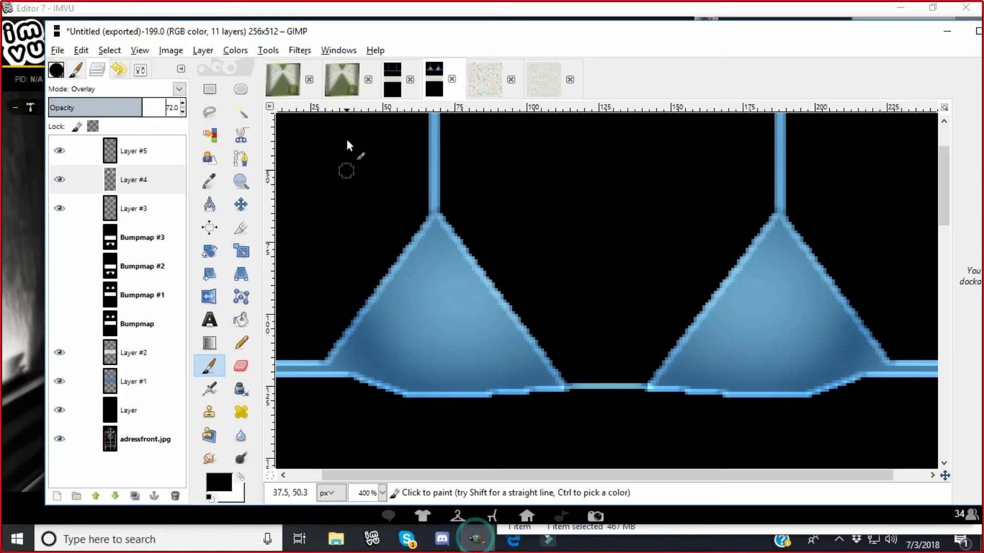
click(396, 84)
scroll(373, 339, down, 5)
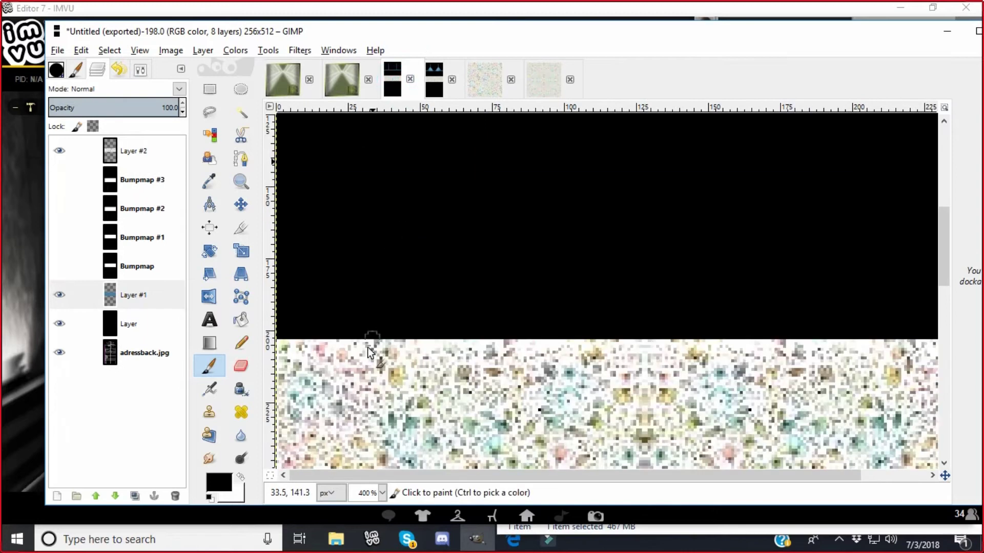
click(382, 493)
click(377, 418)
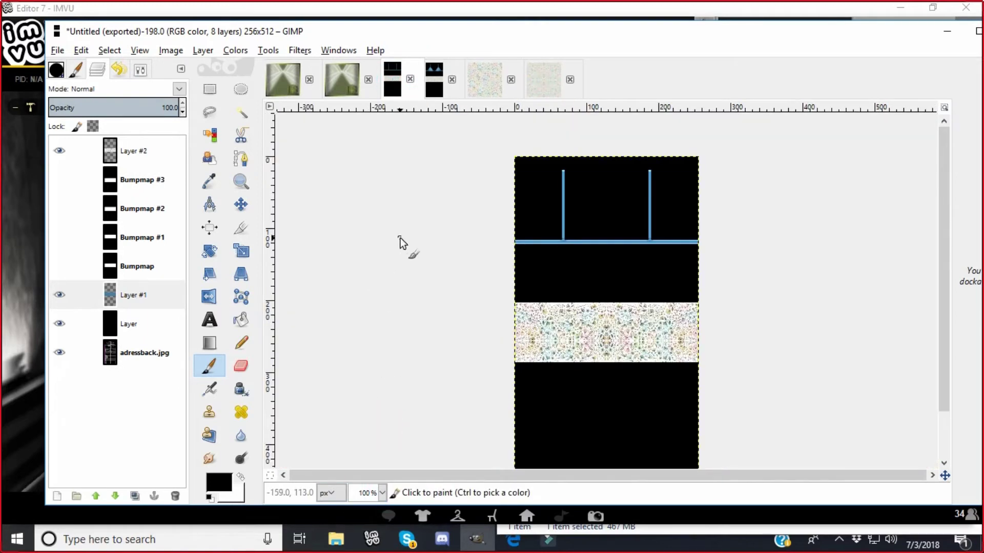
click(118, 151)
click(203, 50)
click(231, 68)
click(149, 270)
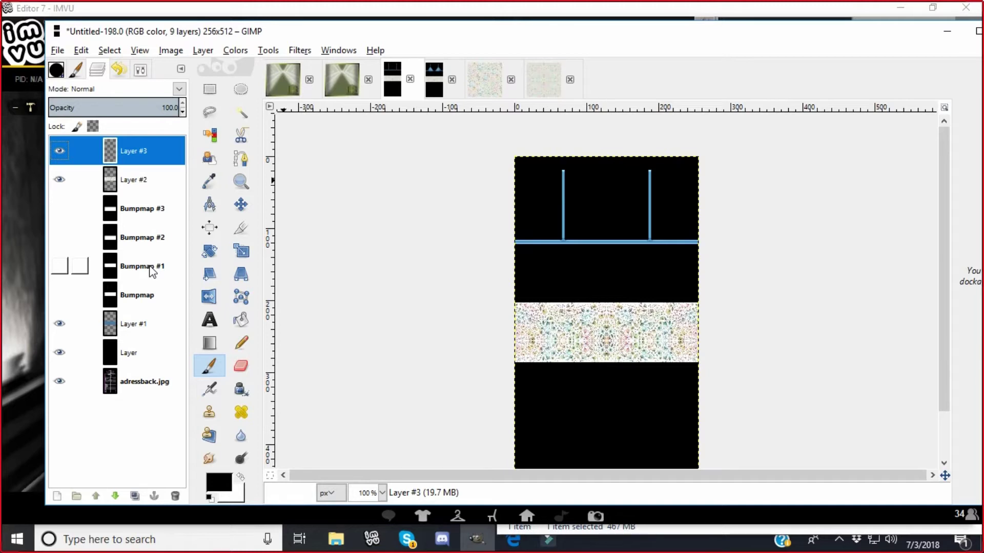
Select a small circle on the left part of the patterned skirt band and fill it with the white background color
click(241, 90)
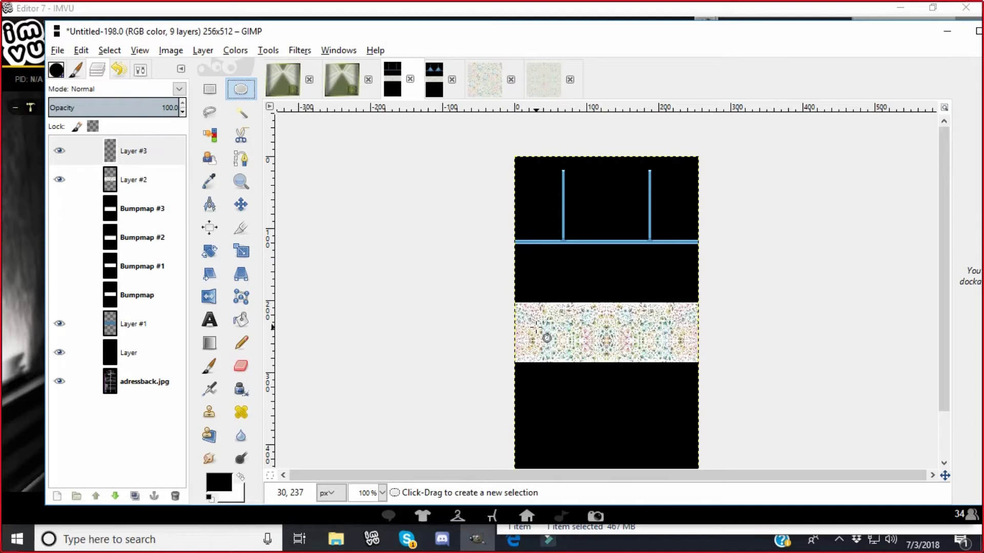
drag(531, 321, 562, 342)
click(81, 50)
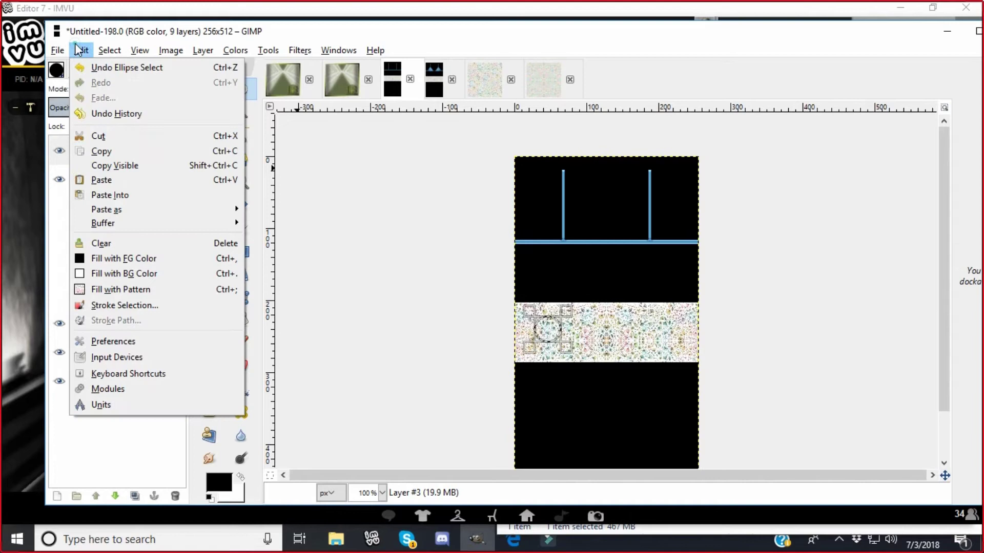
click(134, 274)
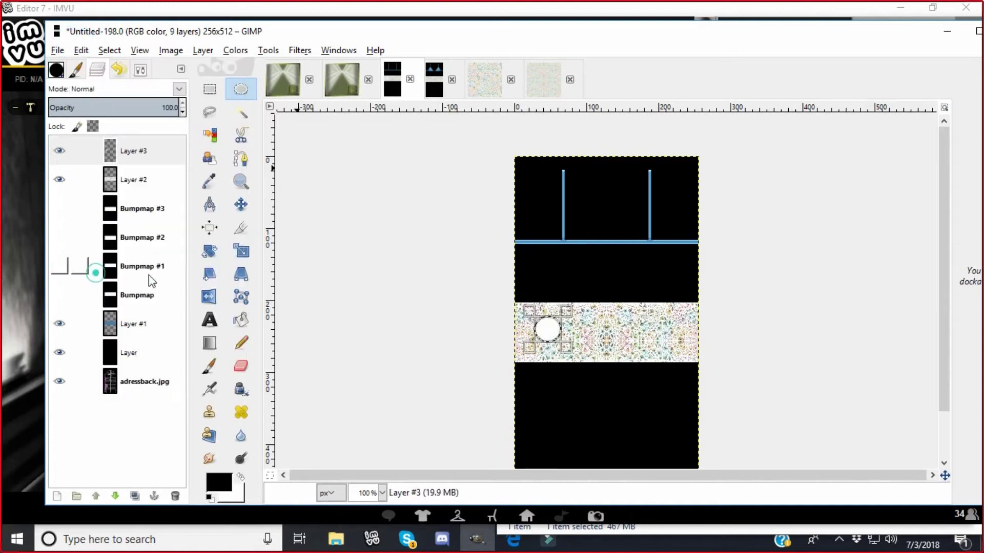
Duplicate the white circle layer, flip the copy horizontally to the other side of the skirt, and merge it down
click(203, 51)
click(224, 117)
click(203, 50)
mouse_move(230, 220)
click(405, 224)
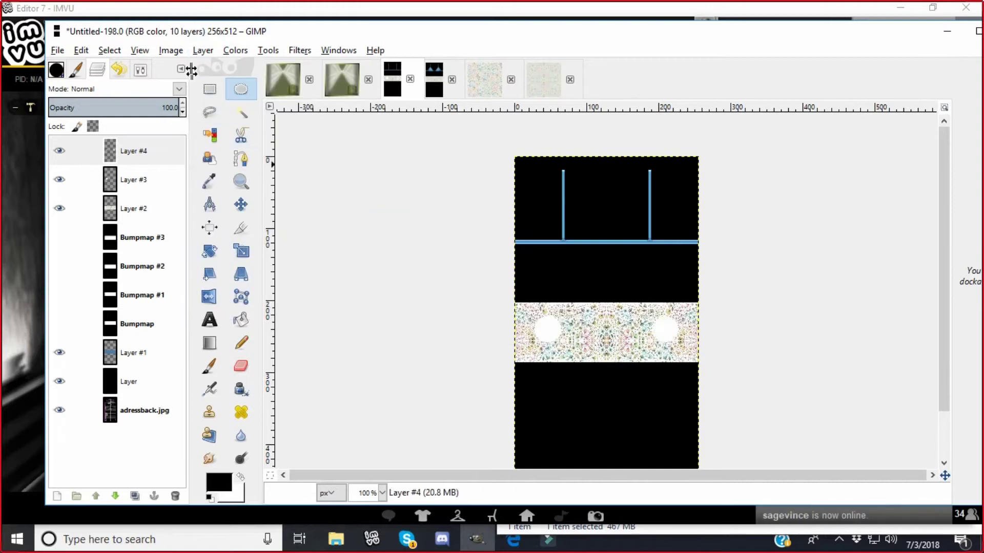
click(203, 51)
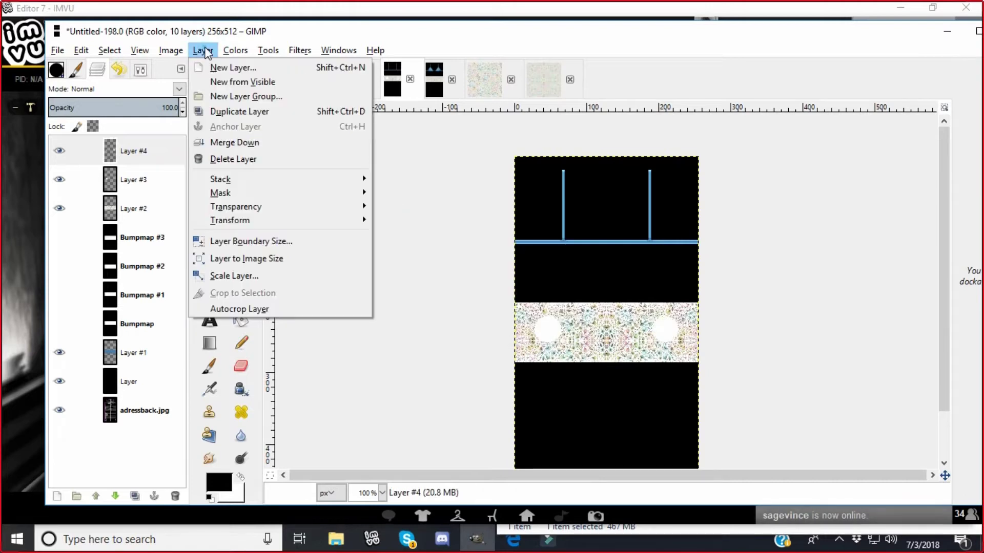
click(228, 158)
Apply a Gaussian Blur with a 31 px horizontal and vertical radius to the two white circles
click(299, 49)
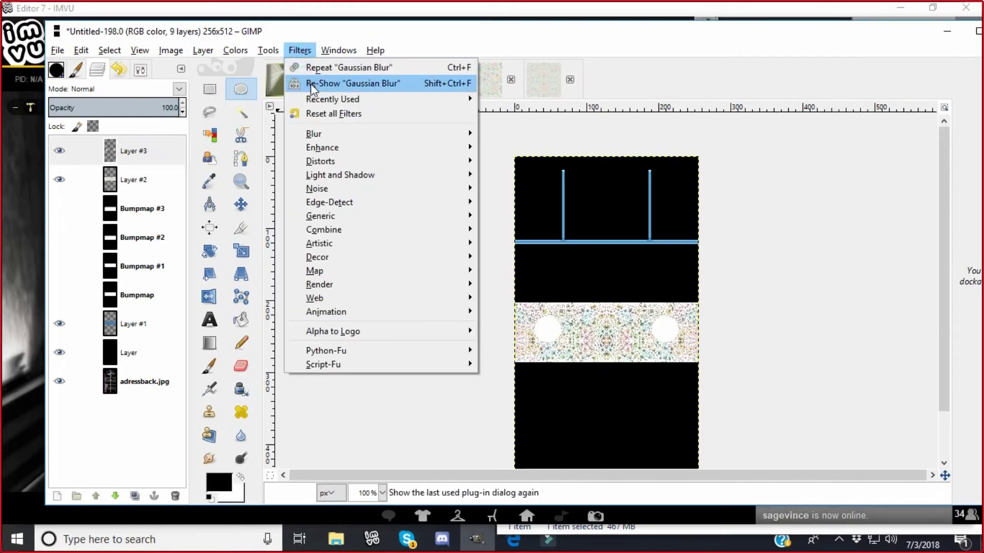
click(311, 83)
click(164, 307)
scroll(164, 301, up, 20)
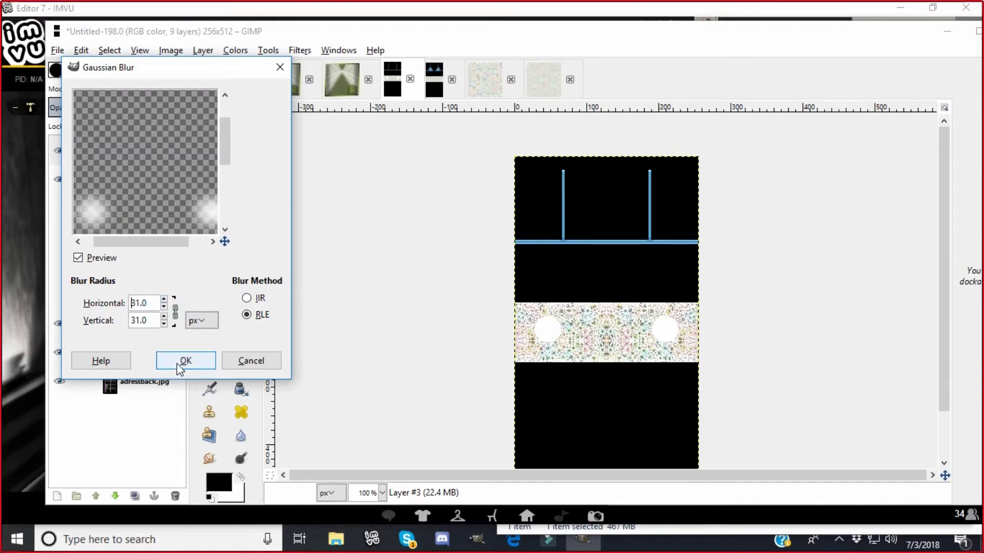
click(185, 361)
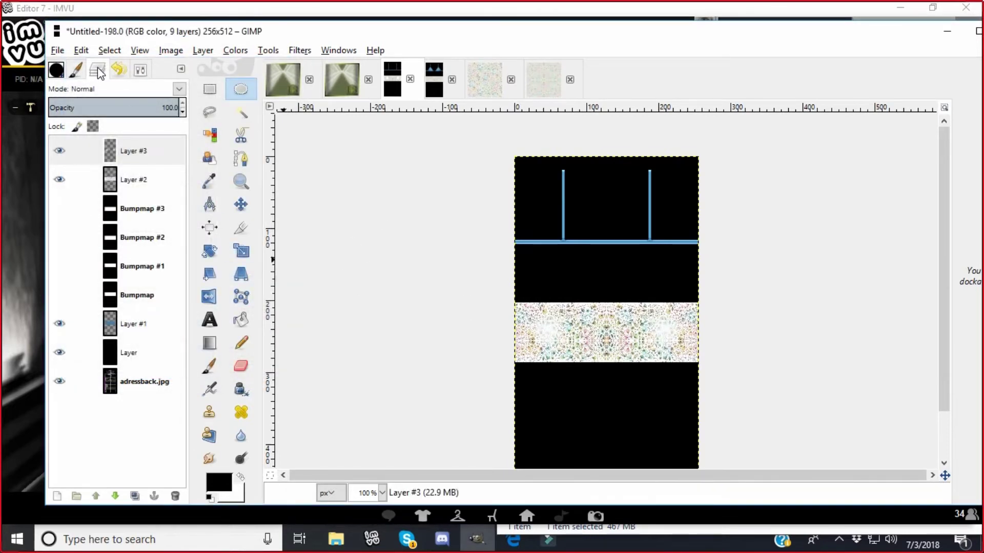
Set the blend mode of the blurred highlight layer, Layer #3, to Overlay and lower its opacity
click(178, 89)
click(88, 263)
drag(182, 114, 183, 115)
Add a new transparent layer and paint a thick black curved shadow line across the lower left half of the skirt band
click(202, 51)
click(209, 66)
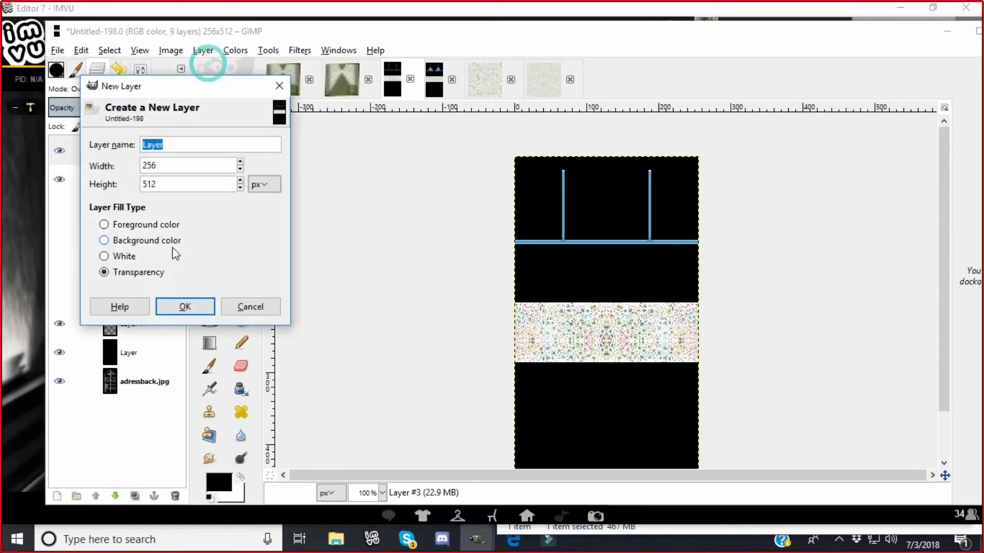
click(176, 305)
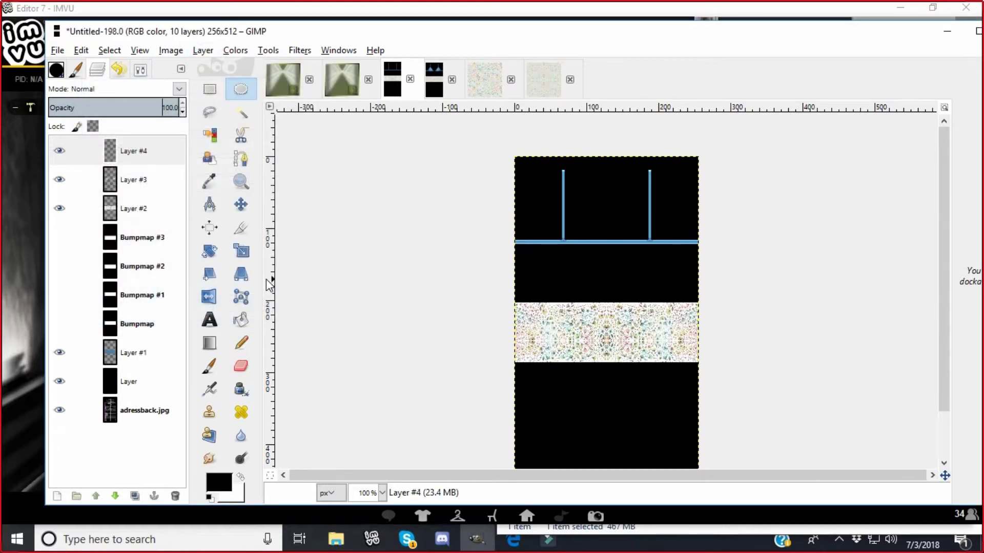
click(209, 366)
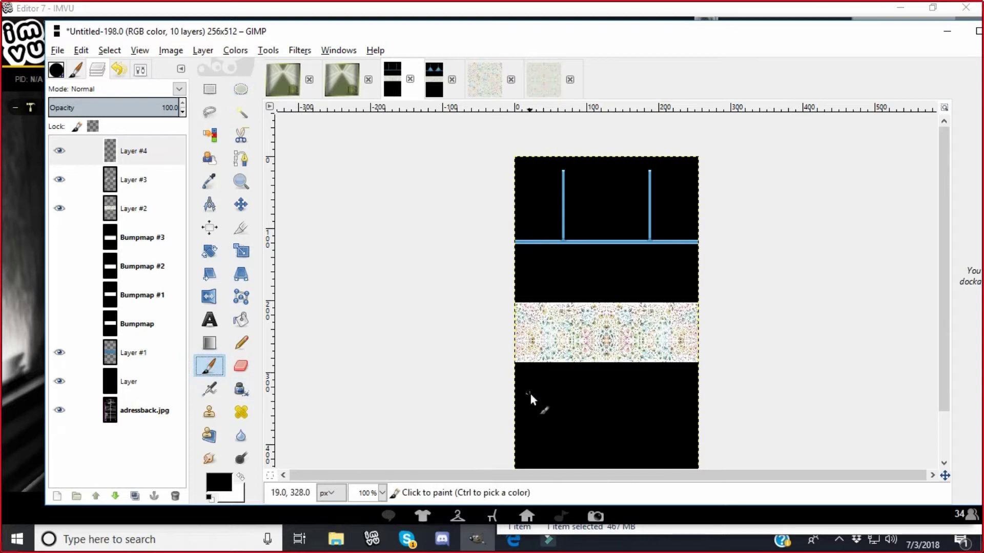
click(523, 344)
shift+click(540, 348)
shift+click(556, 349)
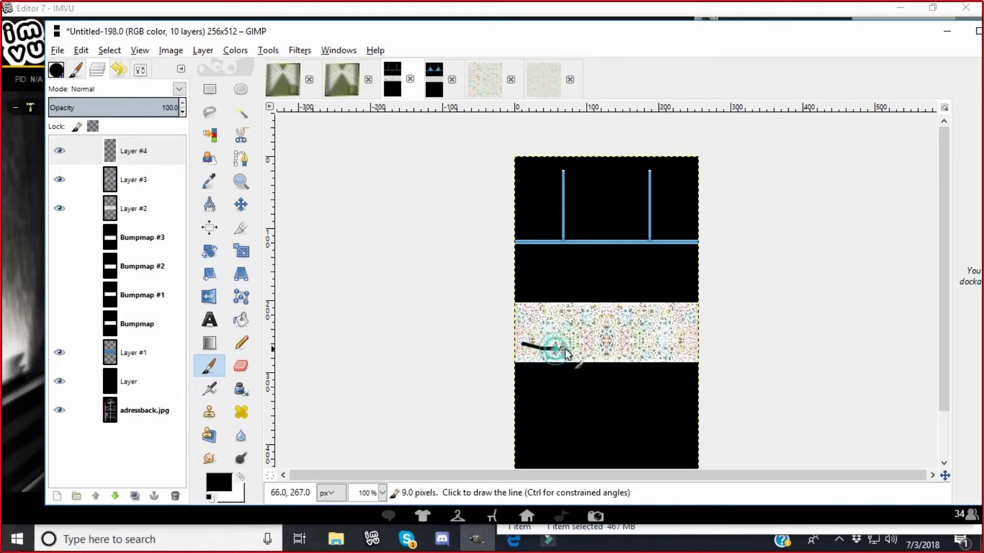
shift+click(591, 344)
shift+click(603, 343)
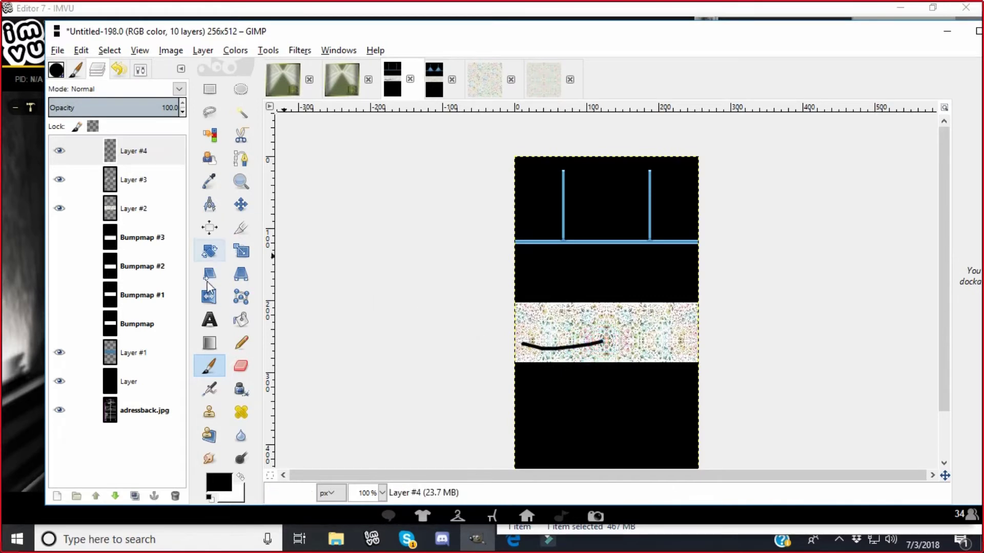
drag(521, 345, 539, 351)
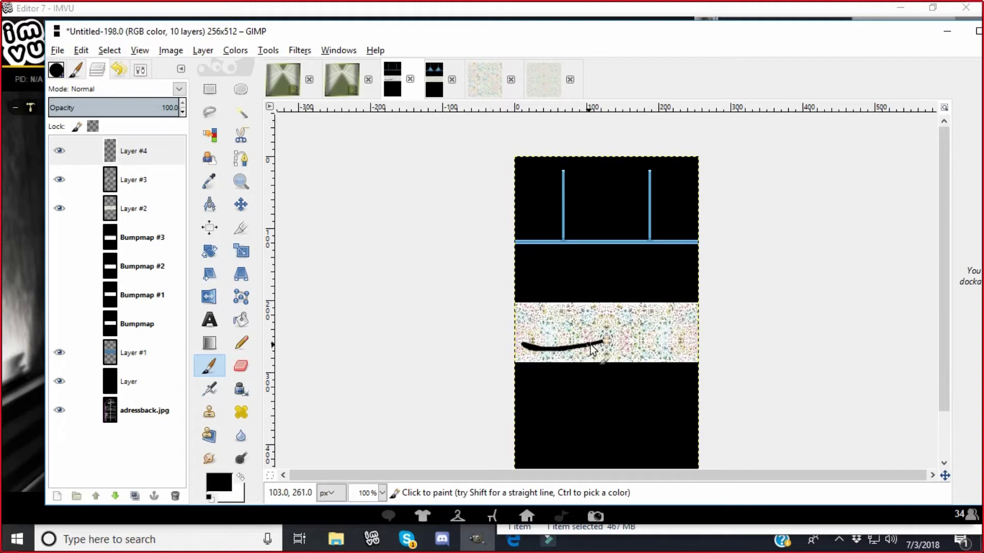
Duplicate the black shadow line layer, flip the copy horizontally onto the right half of the skirt, and merge it down
click(202, 50)
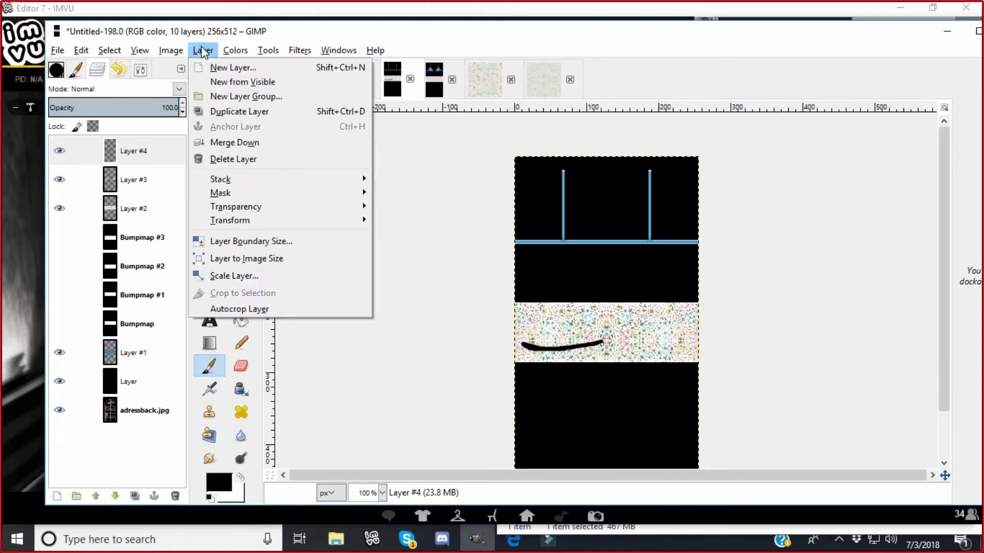
click(220, 111)
click(202, 50)
key(Escape)
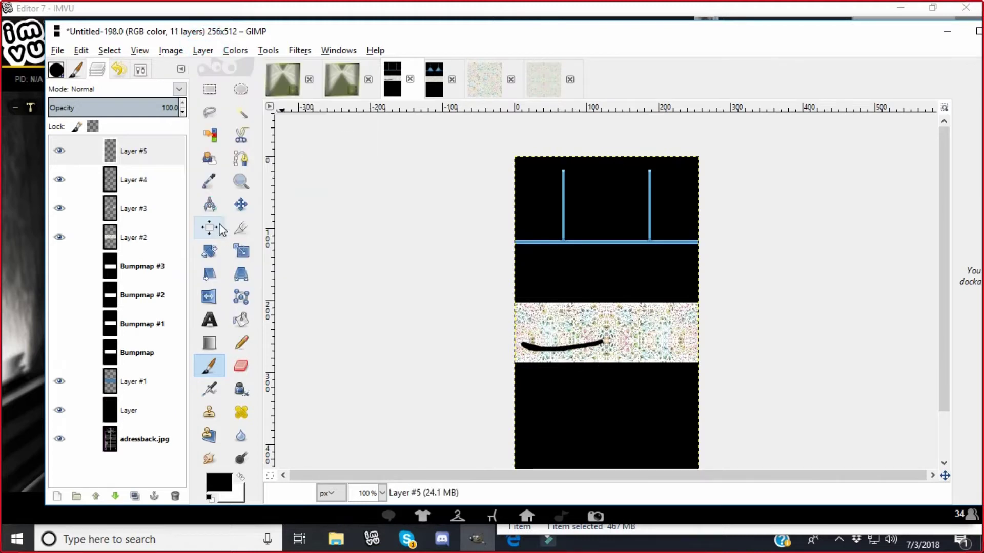
click(203, 50)
click(81, 51)
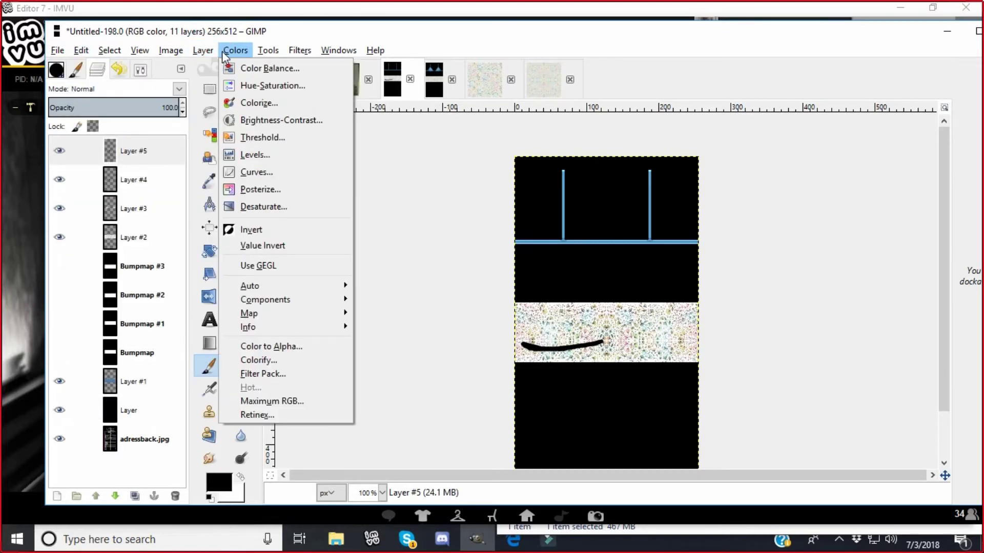
mouse_move(202, 51)
mouse_move(216, 225)
click(387, 222)
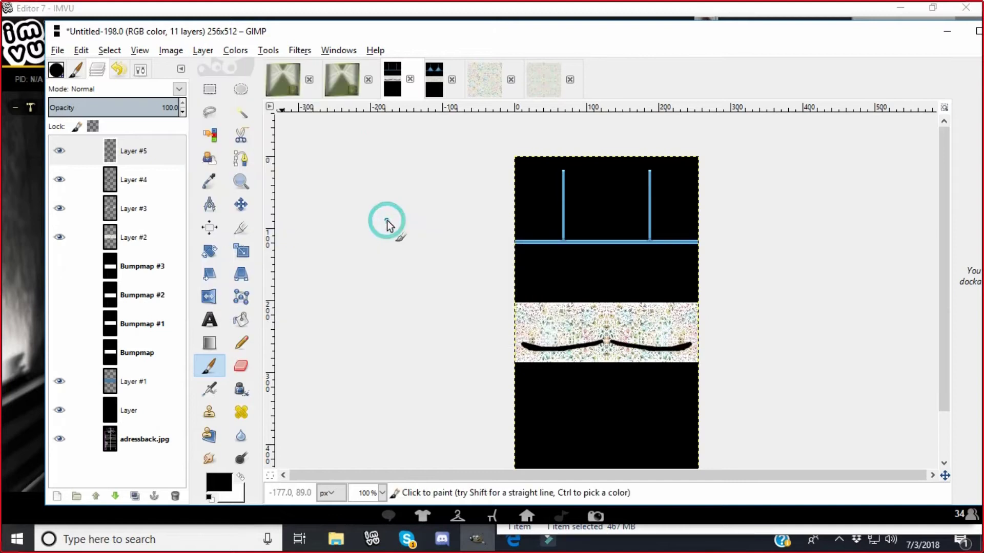
click(208, 49)
click(228, 143)
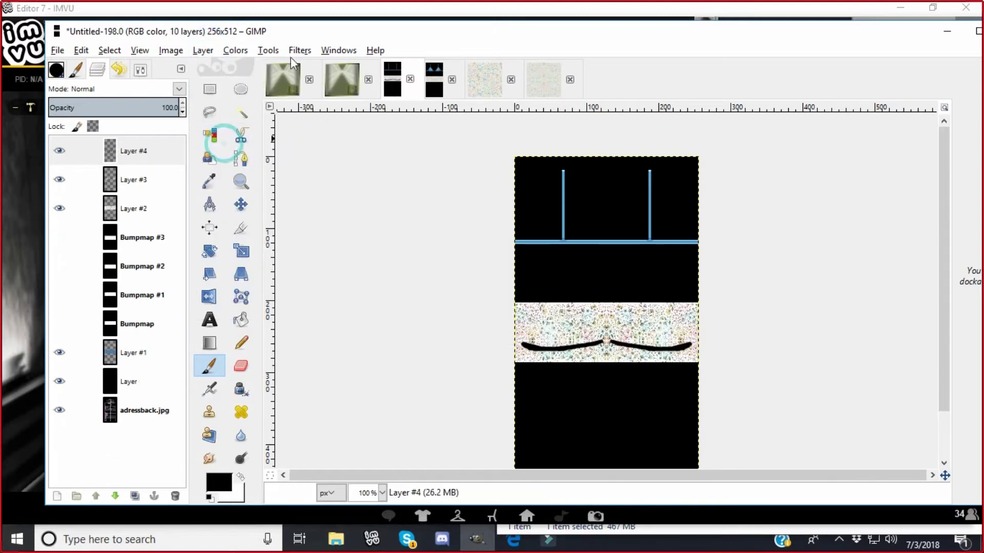
Apply a Gaussian Blur with a 19 px horizontal and vertical radius to the merged black shadow lines on the skirt
click(300, 50)
click(305, 84)
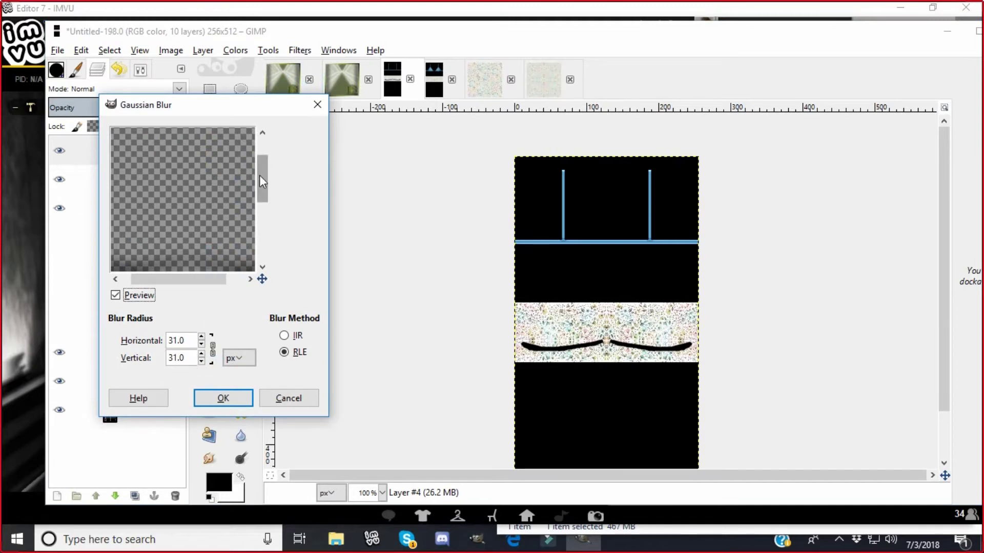
drag(262, 180, 261, 204)
click(202, 362)
click(202, 338)
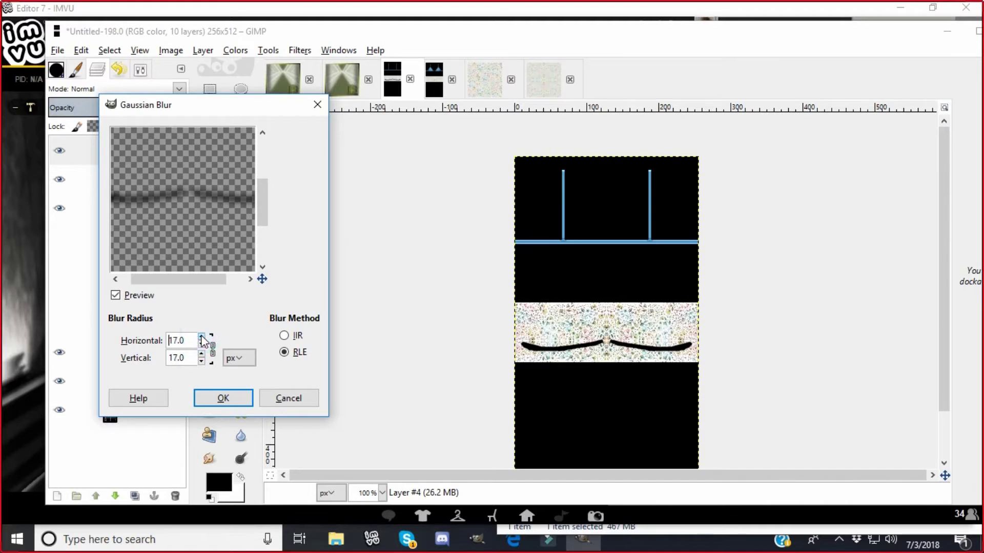
click(222, 398)
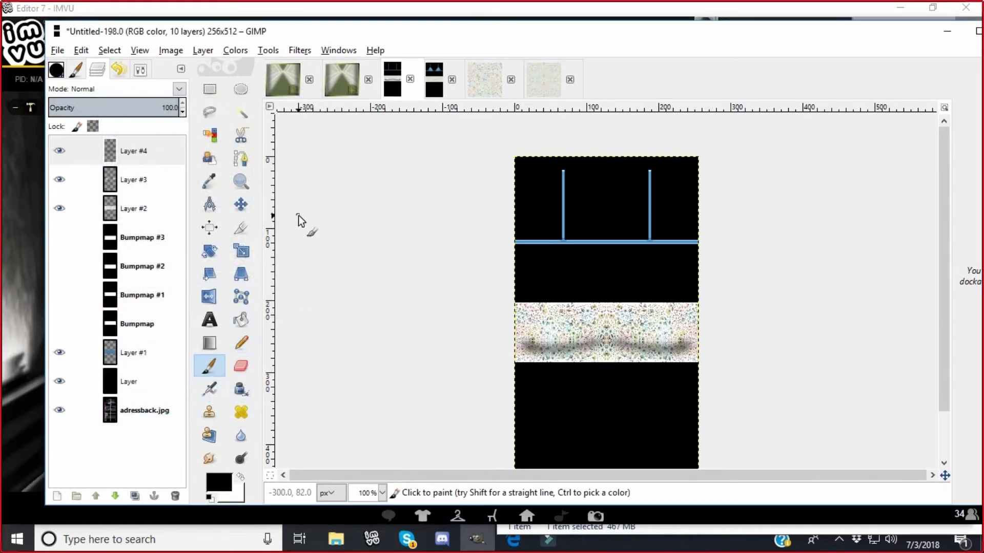
Set the blurred shadow layer's blend mode to Overlay and duplicate the layer twice to strengthen the shadow
click(177, 89)
click(77, 261)
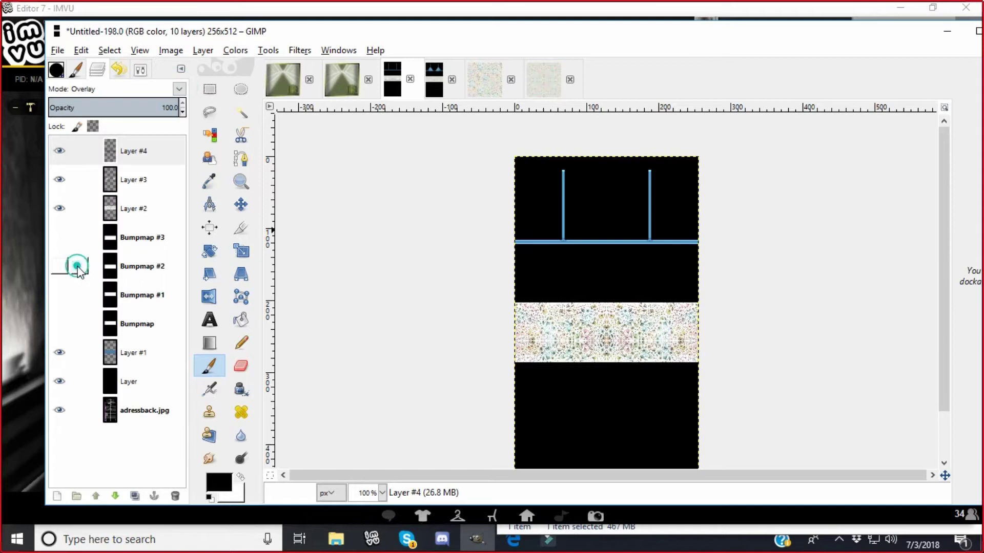
click(203, 50)
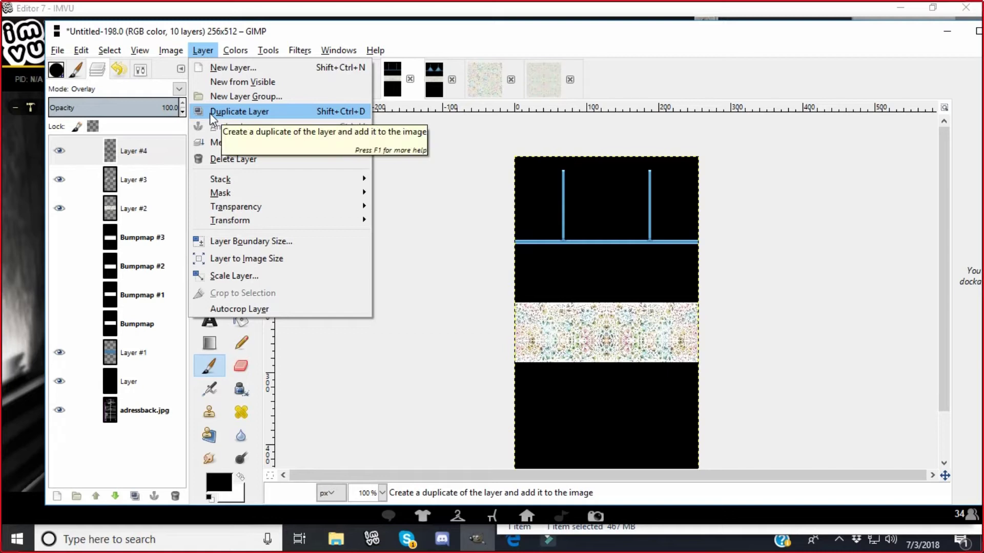
click(210, 113)
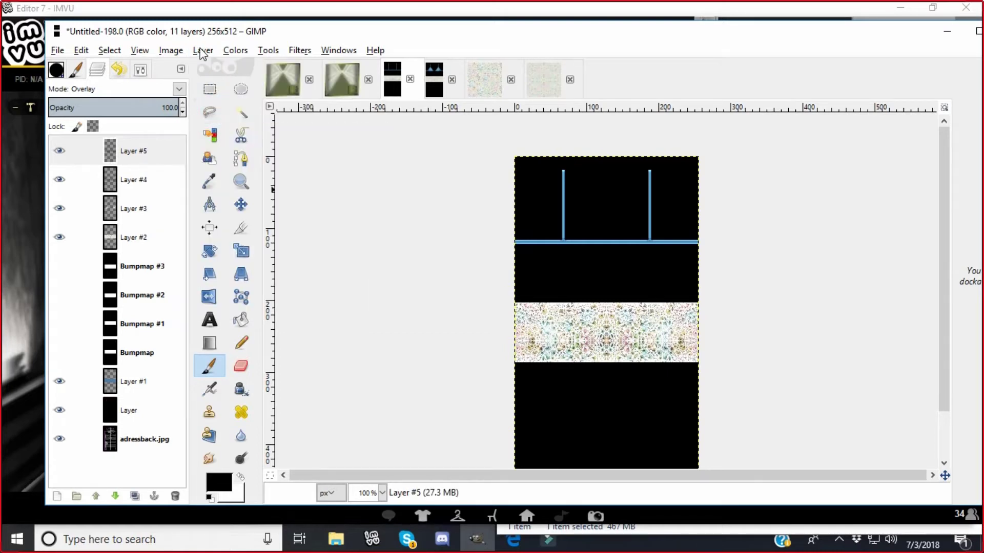
click(203, 50)
click(216, 113)
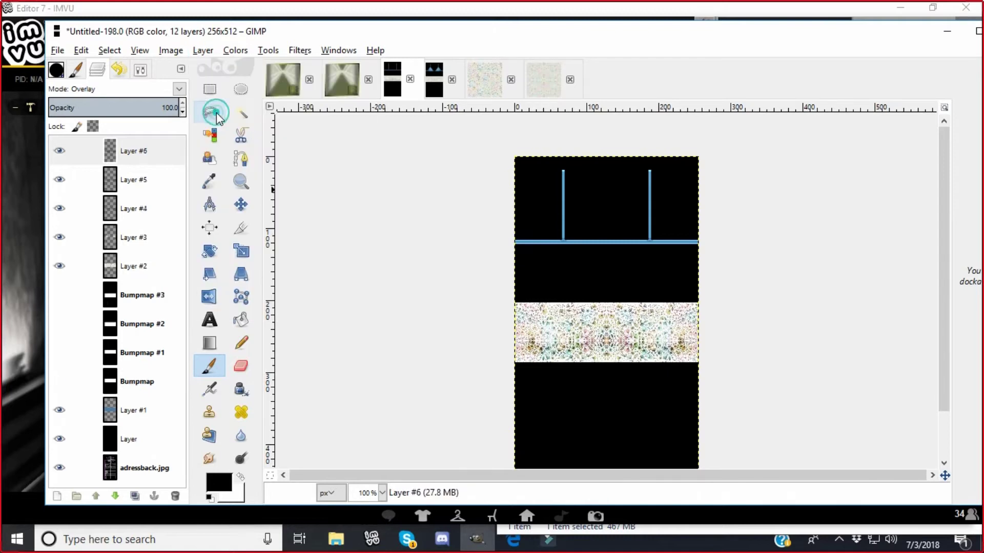
Export the back texture as adressbacktexture.png, replacing the existing file and keeping the default PNG options
click(57, 51)
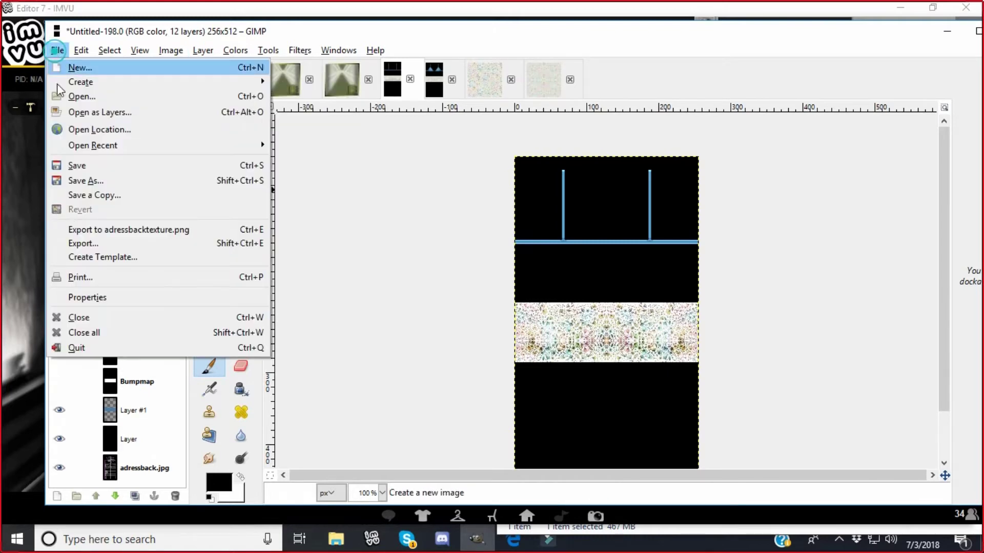
click(77, 243)
click(547, 458)
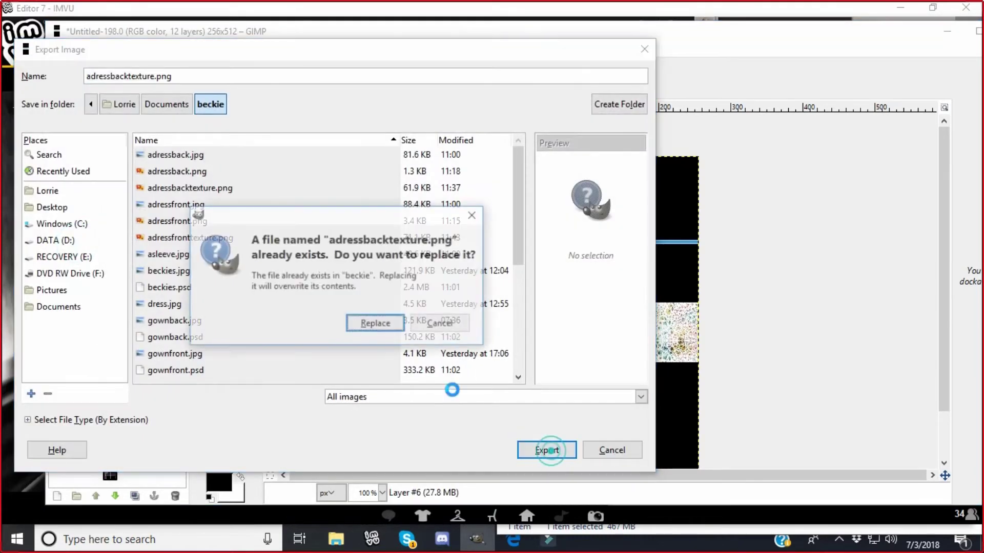
click(379, 327)
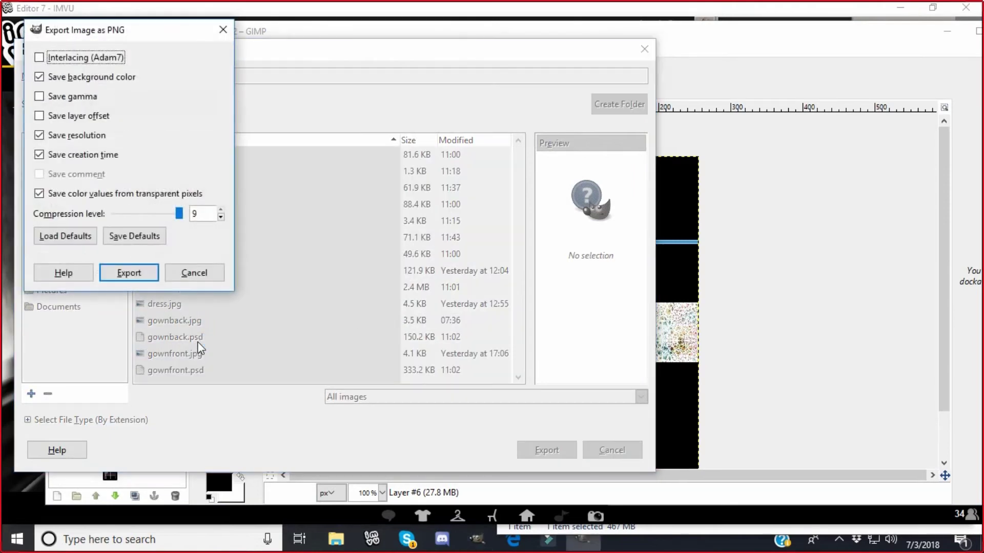
click(128, 274)
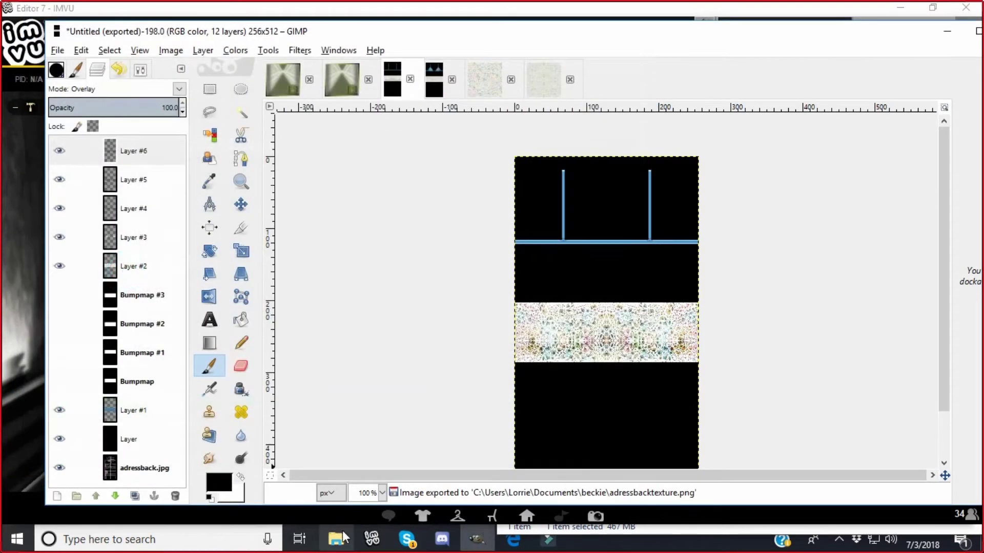
Switch to IMVU, reload adressbacktexture as the texture of material 06, and turn the avatar to inspect the skirt's back
click(372, 539)
click(660, 433)
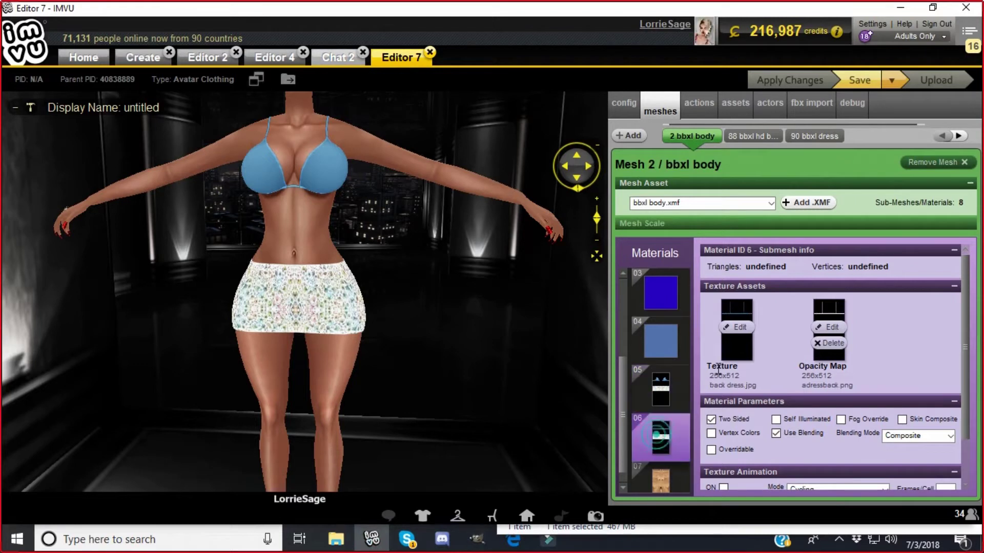
click(740, 330)
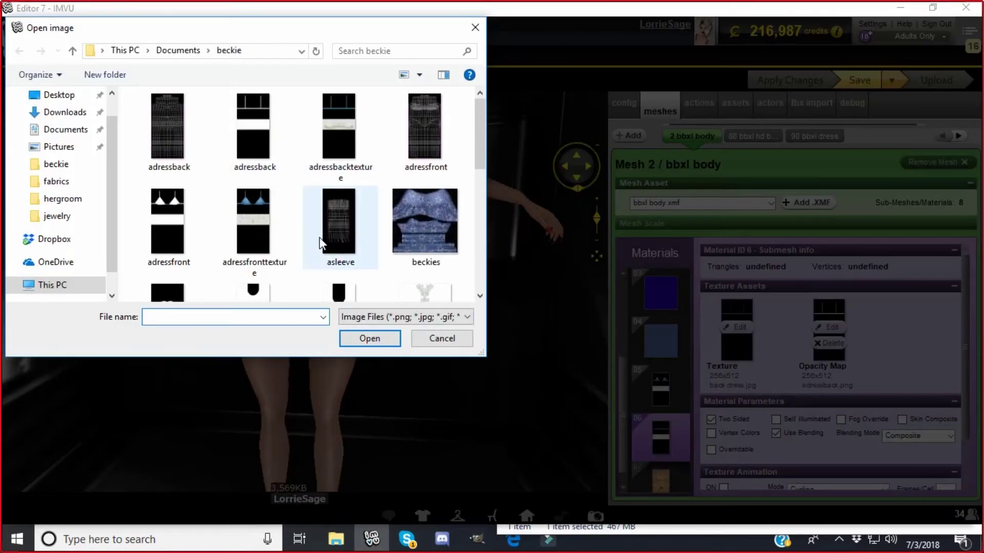
click(342, 130)
click(364, 337)
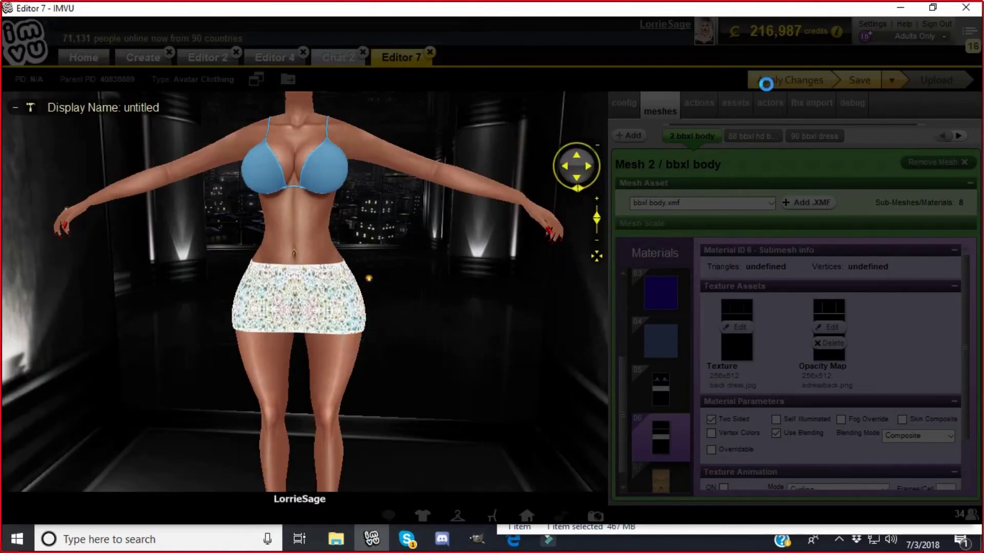
drag(487, 286, 186, 281)
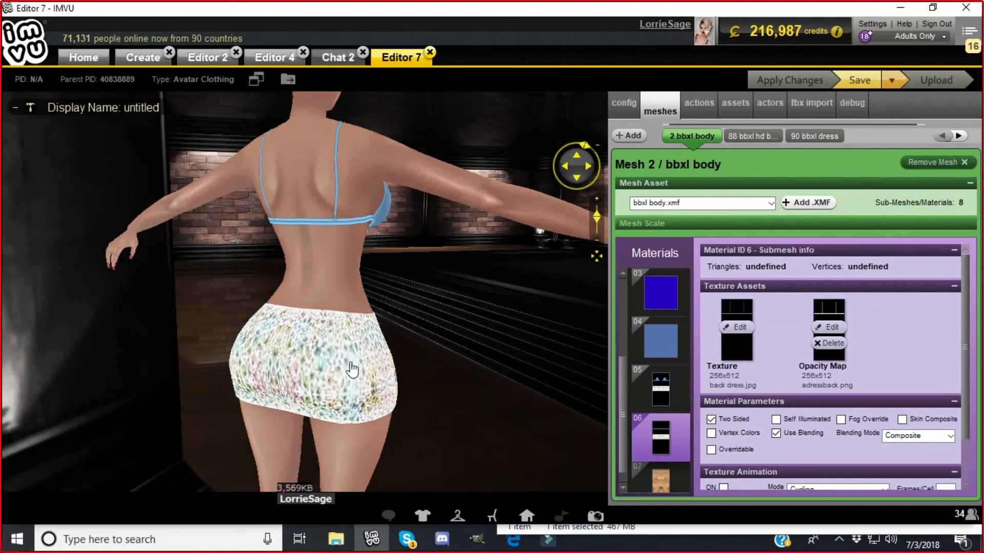
drag(153, 338, 142, 346)
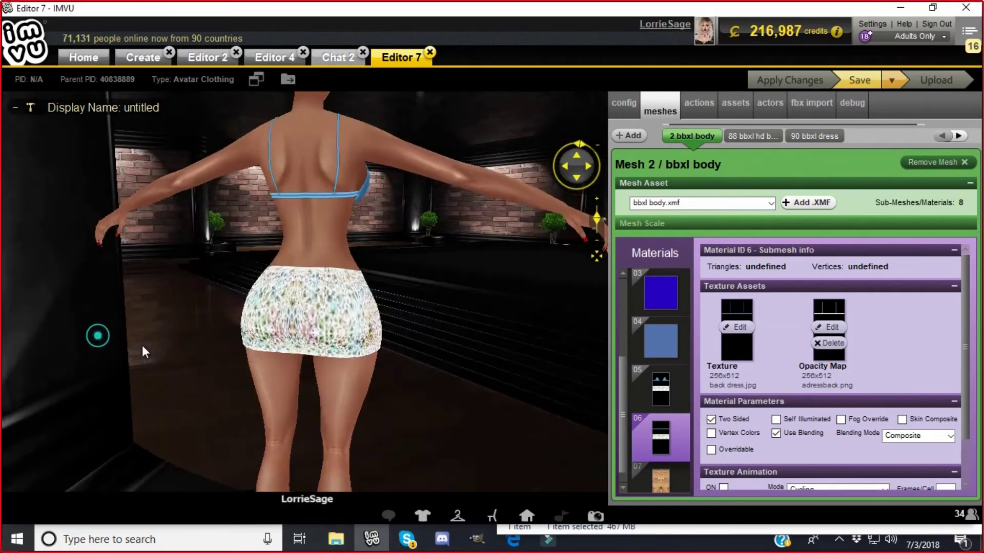
Return to GIMP, hide the highlight layer, Layer #3, and add a new transparent layer above the shadow layers
click(476, 539)
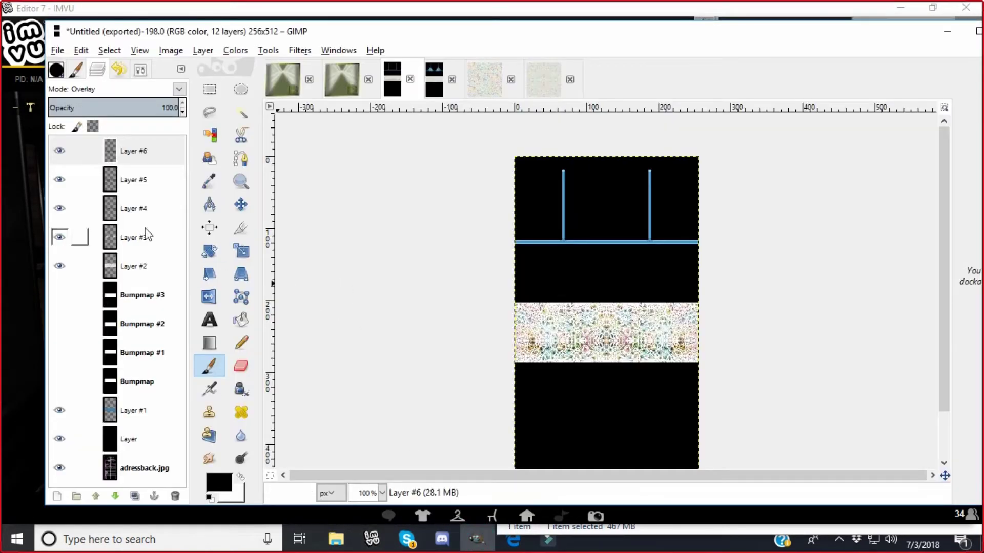
click(61, 237)
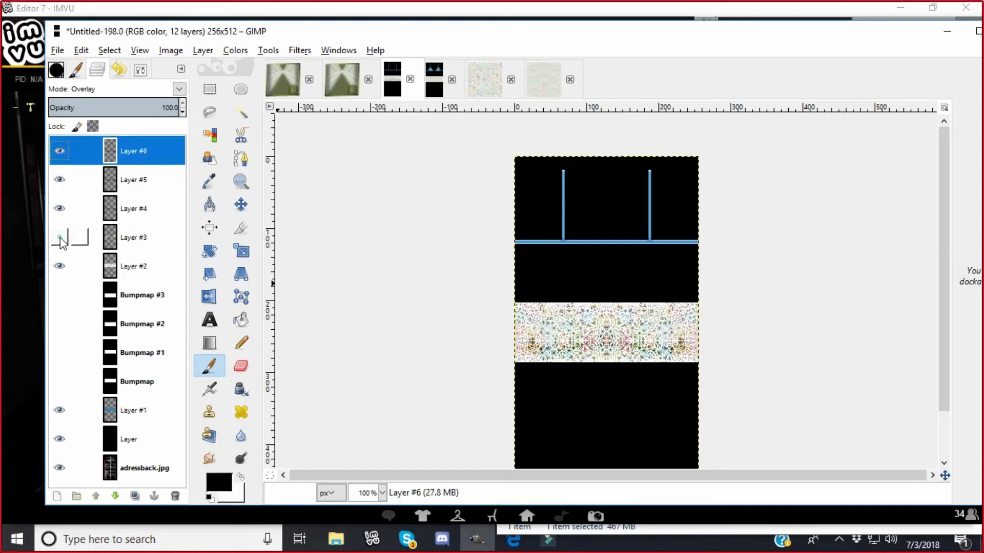
click(203, 50)
click(226, 66)
click(148, 268)
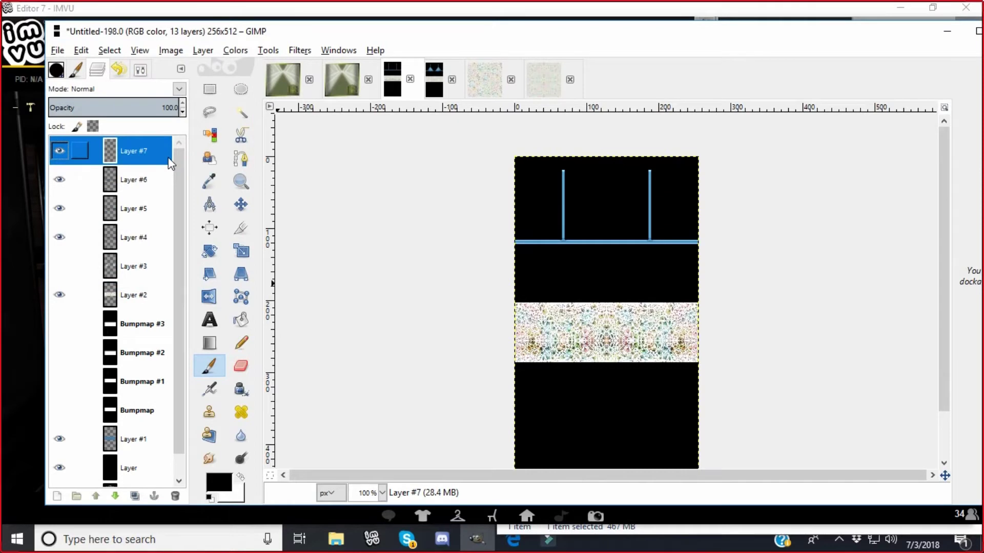
Outline a black triangle with straight paintbrush lines along the skirt band's top edge, from left of centre to the middle
drag(316, 41, 627, 48)
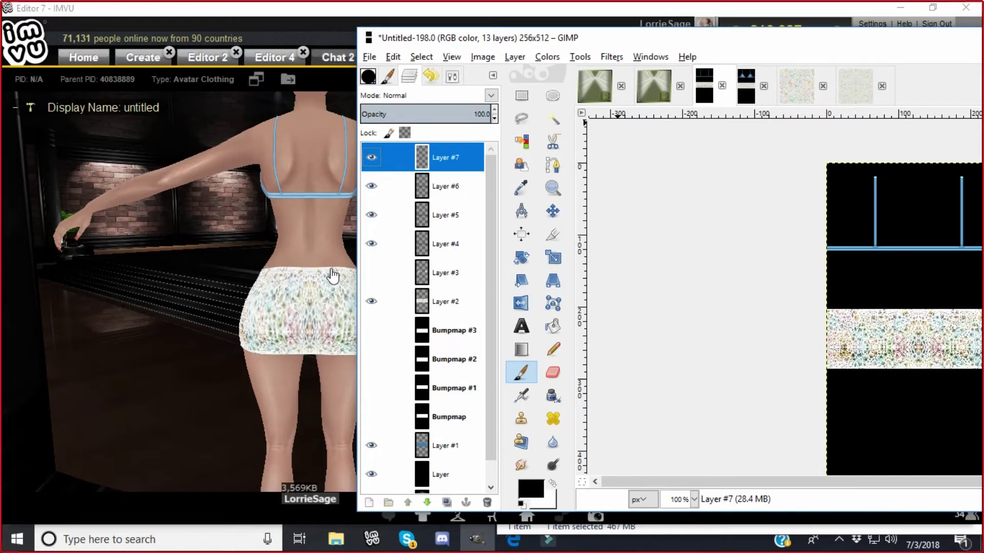
drag(514, 44, 95, 43)
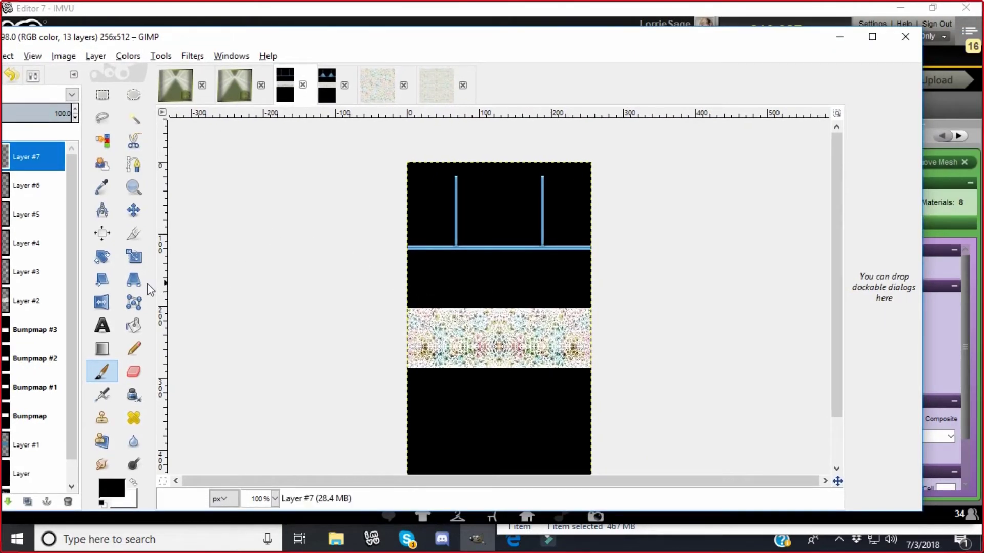
click(102, 371)
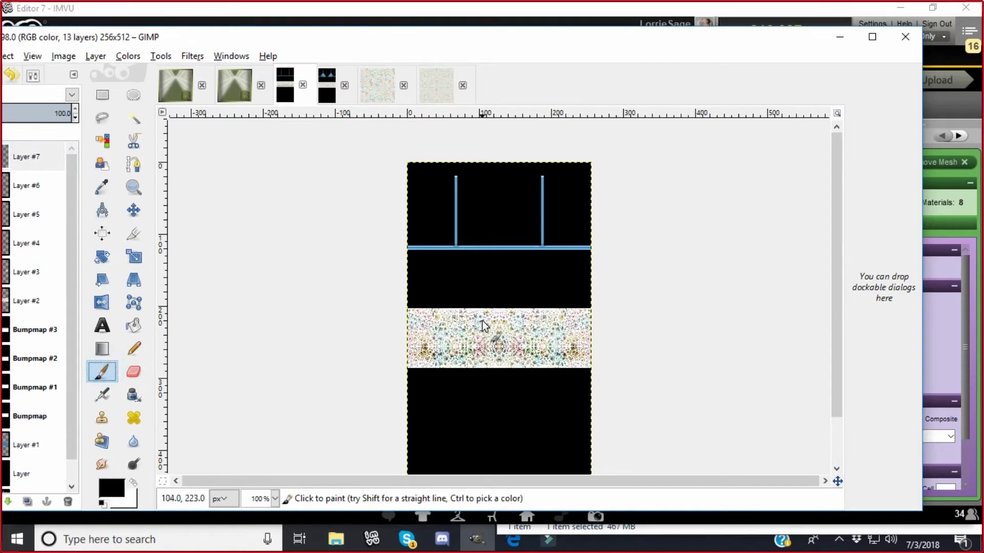
click(461, 309)
key(shift)
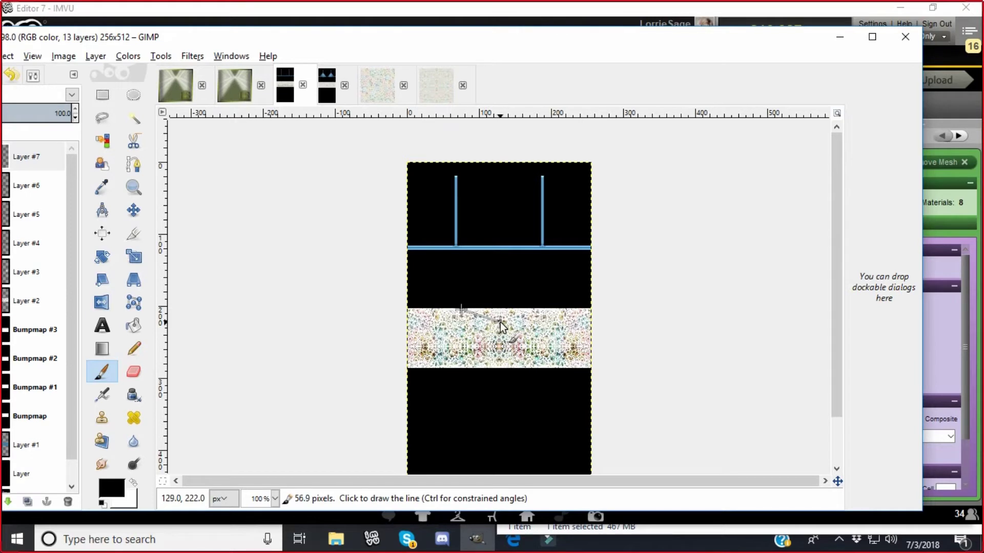
shift+click(500, 321)
shift+click(498, 308)
shift+click(460, 308)
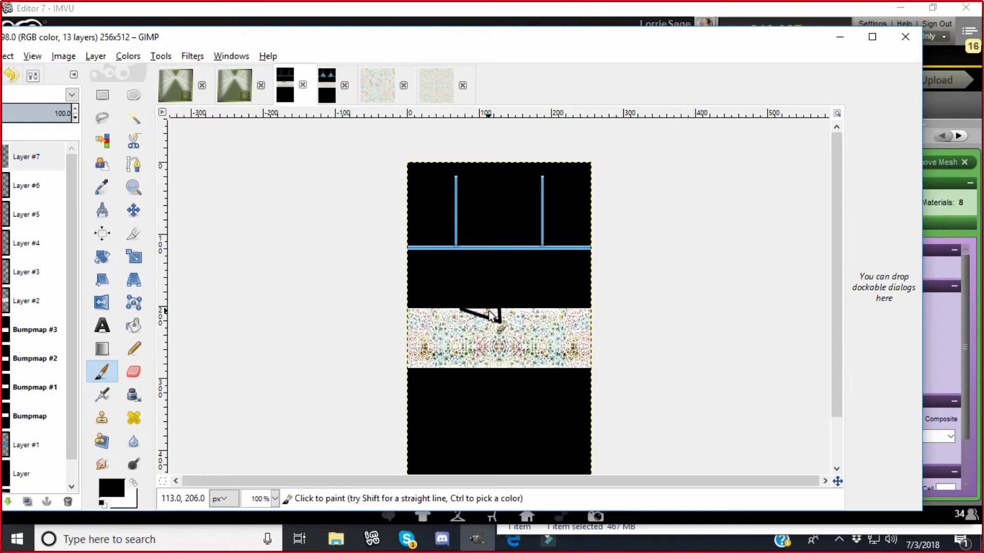
Fill the inside of the triangle outline with black paint while working at 400% zoom
click(275, 499)
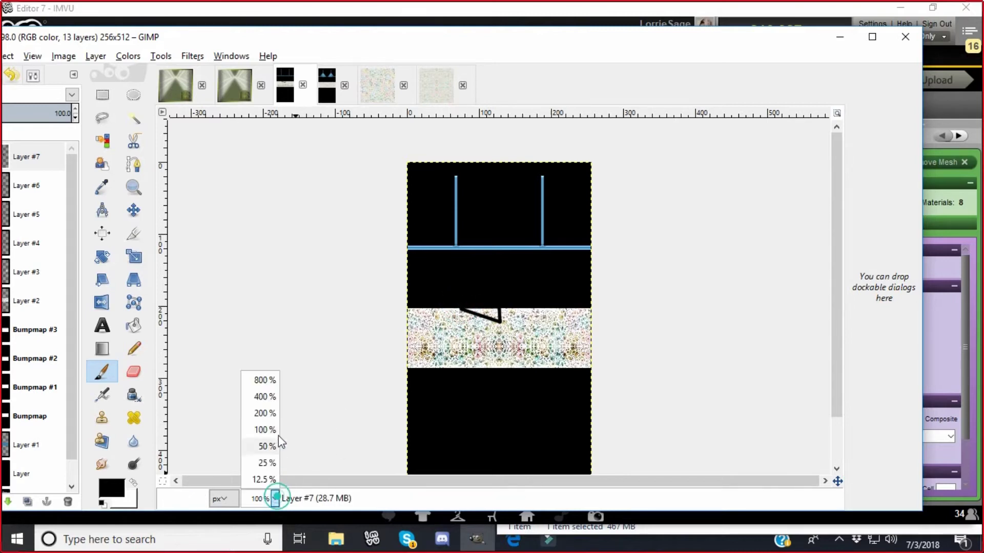
click(264, 396)
drag(373, 345, 484, 343)
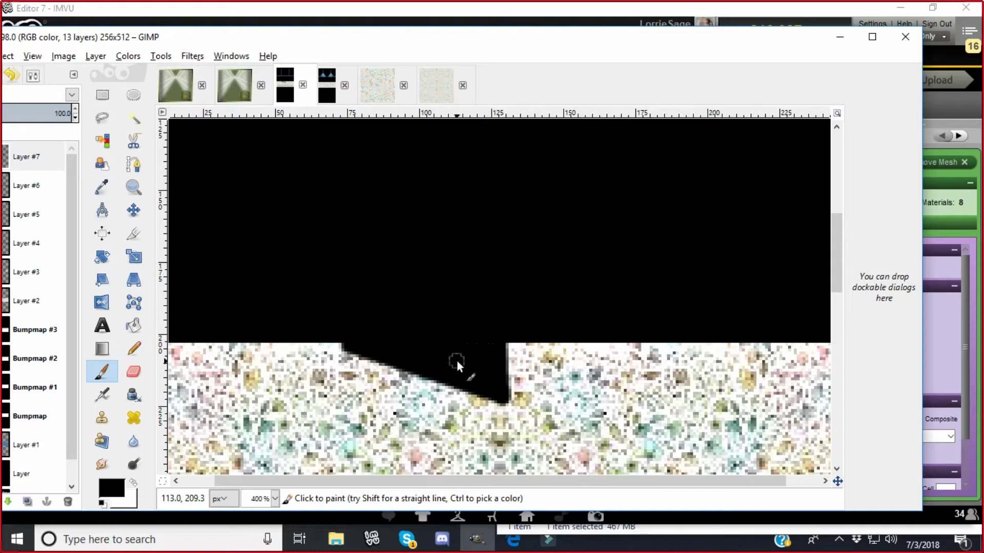
Duplicate the black triangle layer, flip the copy horizontally to complete the V shape, and merge it down
click(95, 56)
click(106, 117)
click(95, 56)
mouse_move(136, 229)
click(287, 228)
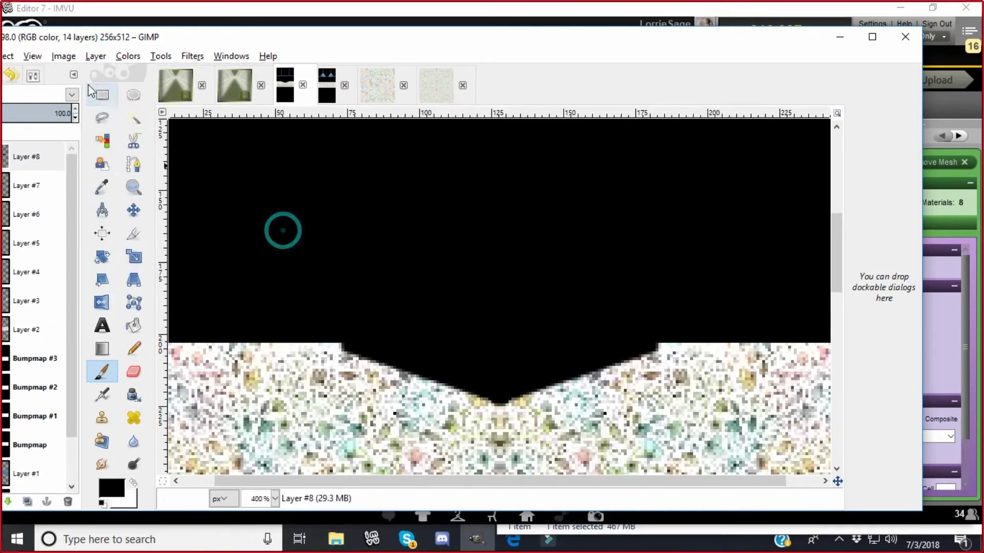
click(91, 60)
click(128, 148)
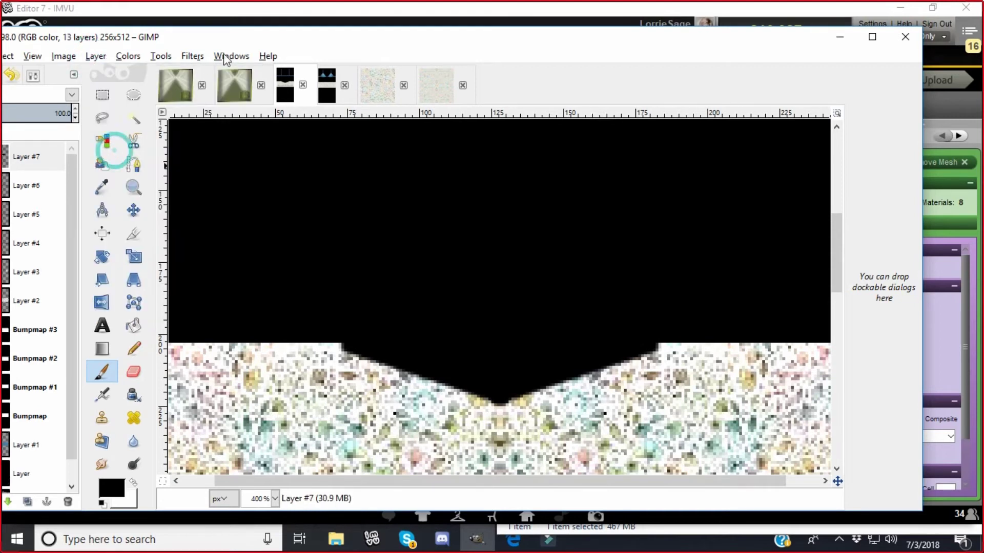
Apply a Gaussian Blur with a 27 px horizontal and vertical radius to the black V shape
click(192, 56)
click(205, 91)
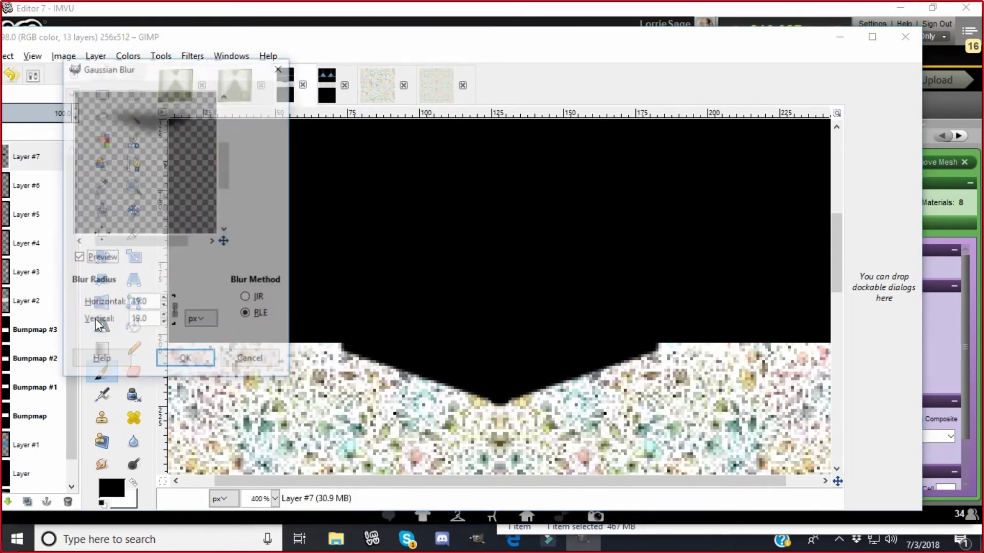
click(163, 299)
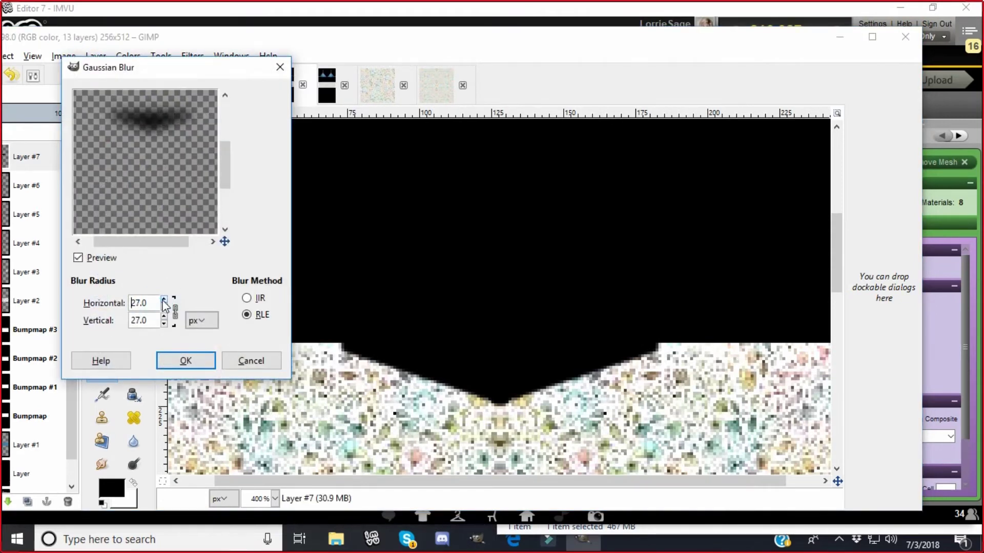
click(186, 361)
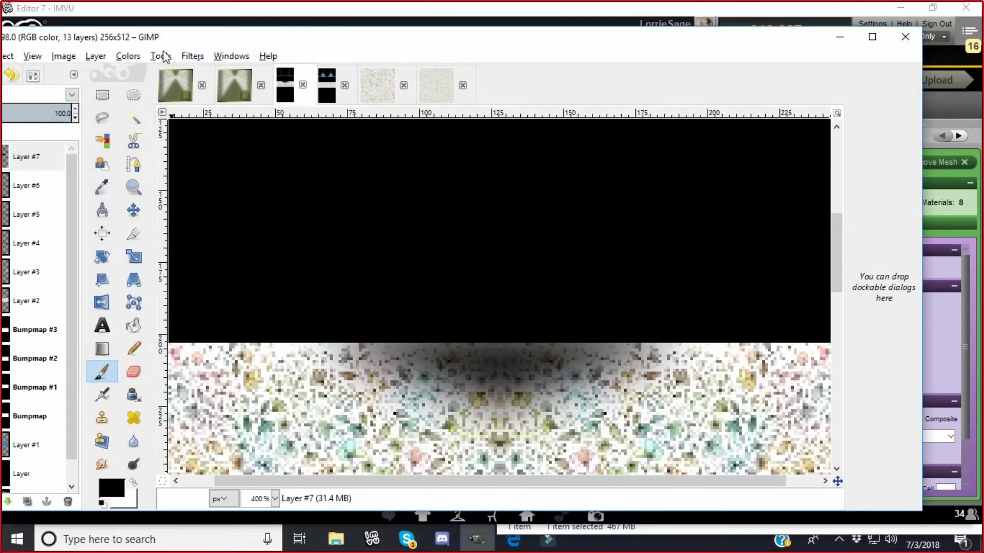
Set the blurred V-shaped shadow layer to Overlay and duplicate it twice to deepen the shading at the skirt's waist
drag(166, 37, 301, 44)
click(208, 102)
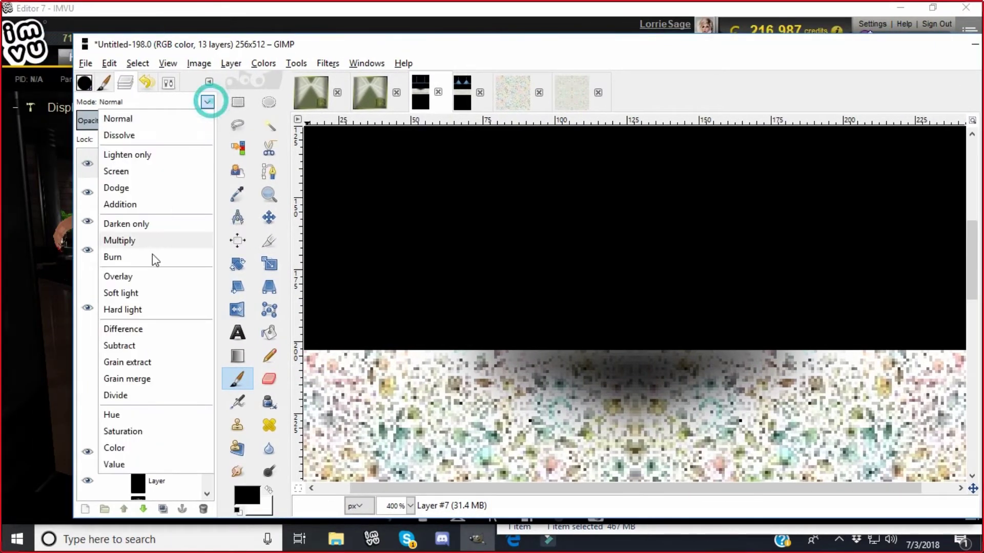
click(129, 279)
click(231, 63)
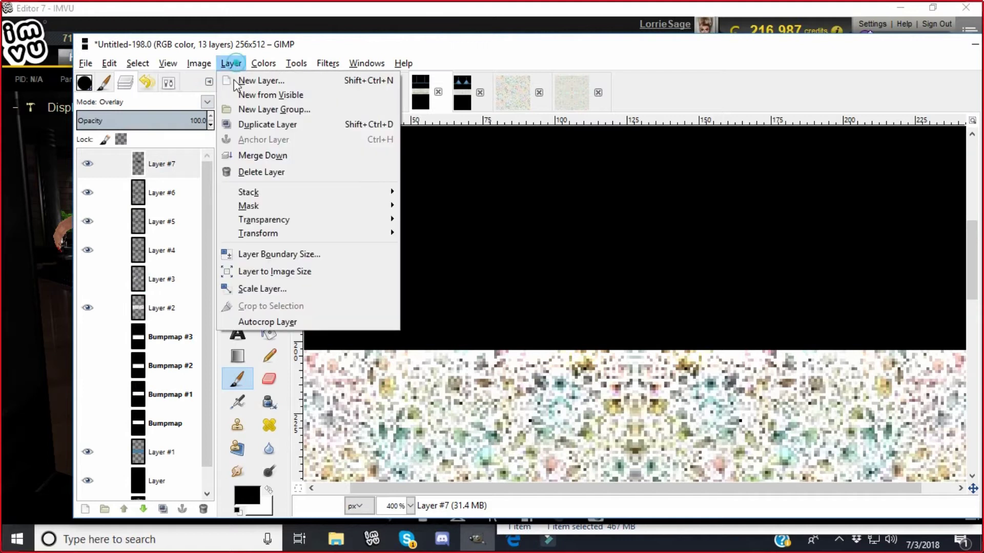
click(246, 125)
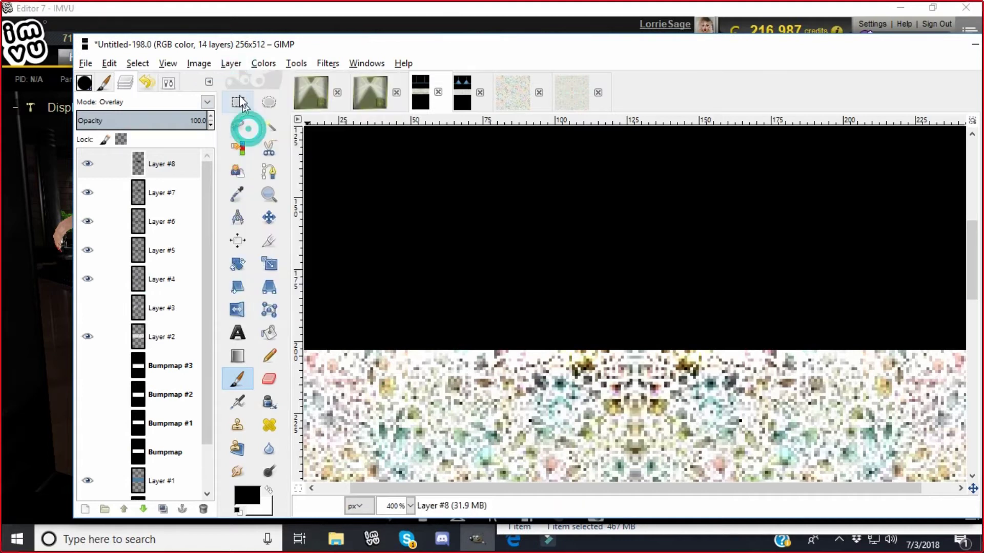
click(230, 64)
click(256, 125)
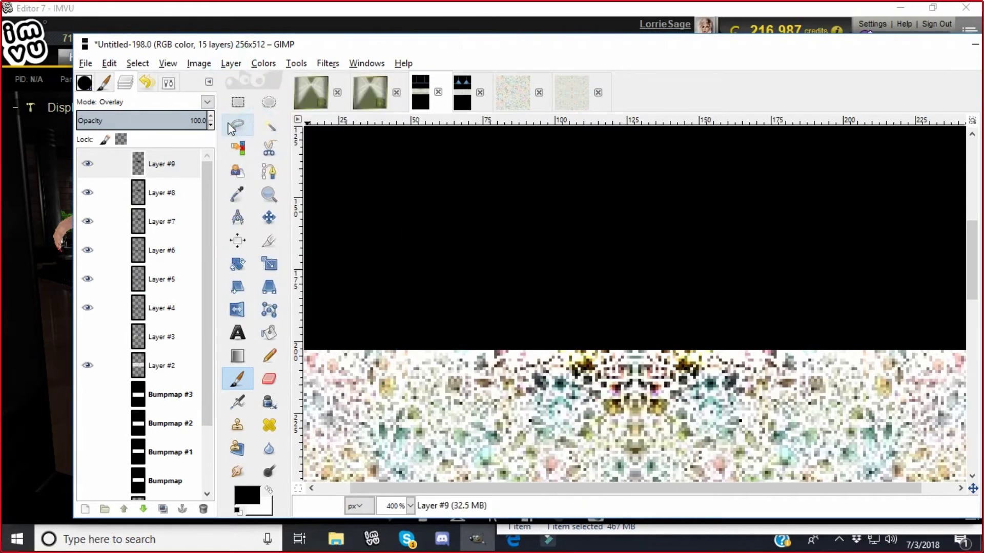
Undo the last duplication of the shadow layer and export the back texture, overwriting adressbacktexture.png
click(108, 63)
click(120, 78)
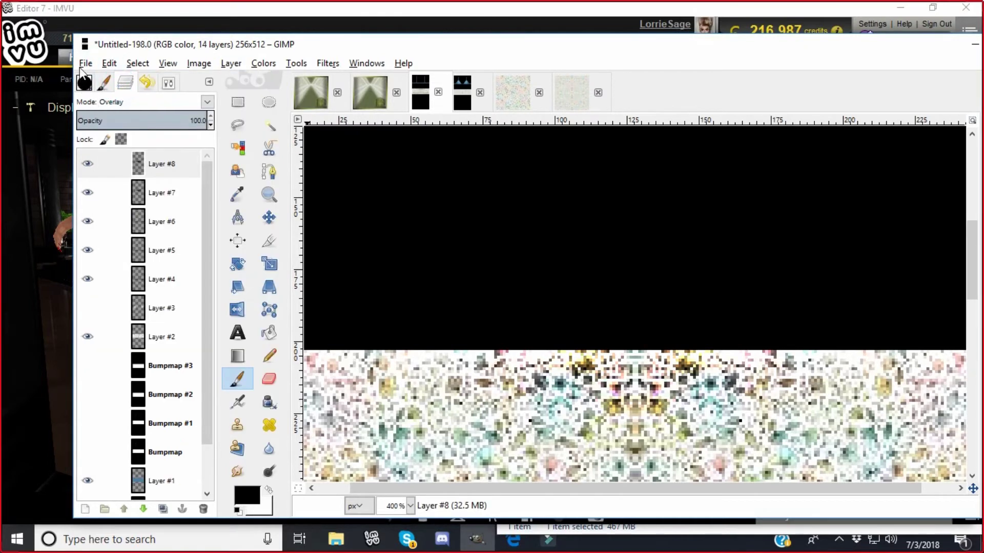
click(85, 63)
click(101, 255)
click(544, 449)
click(395, 321)
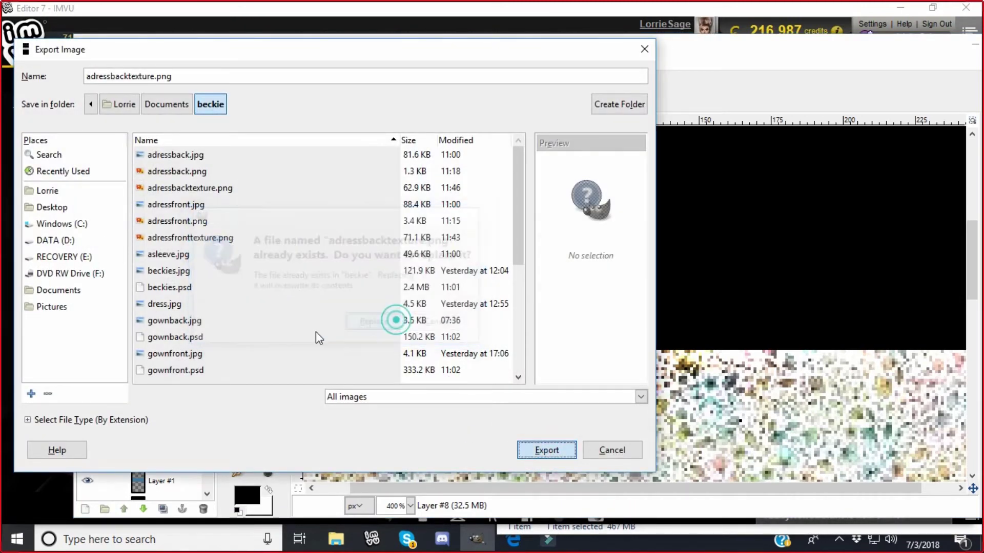
click(207, 367)
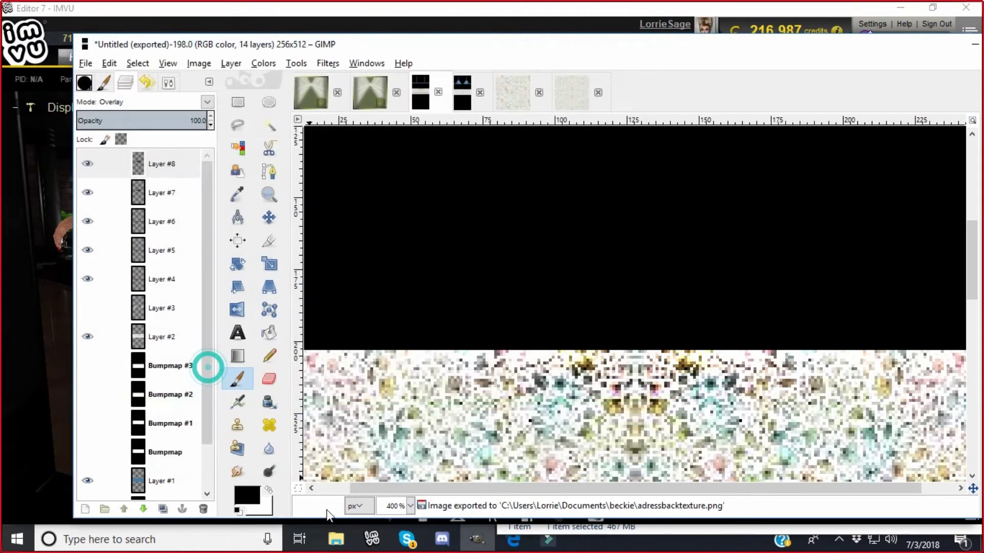
Switch to IMVU, load adressbacktexture.png as the texture of material 06 and apply the changes to the avatar
click(372, 539)
click(736, 330)
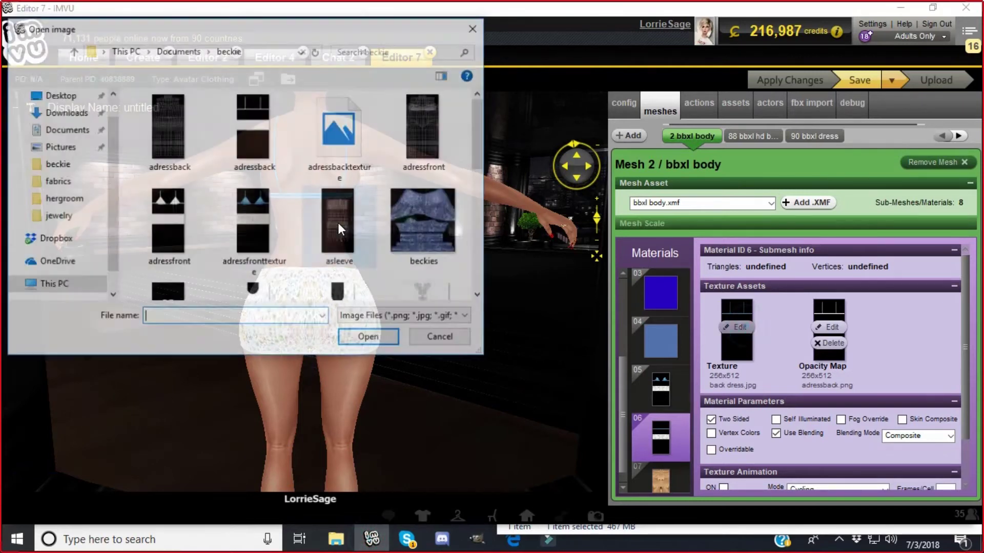
click(352, 143)
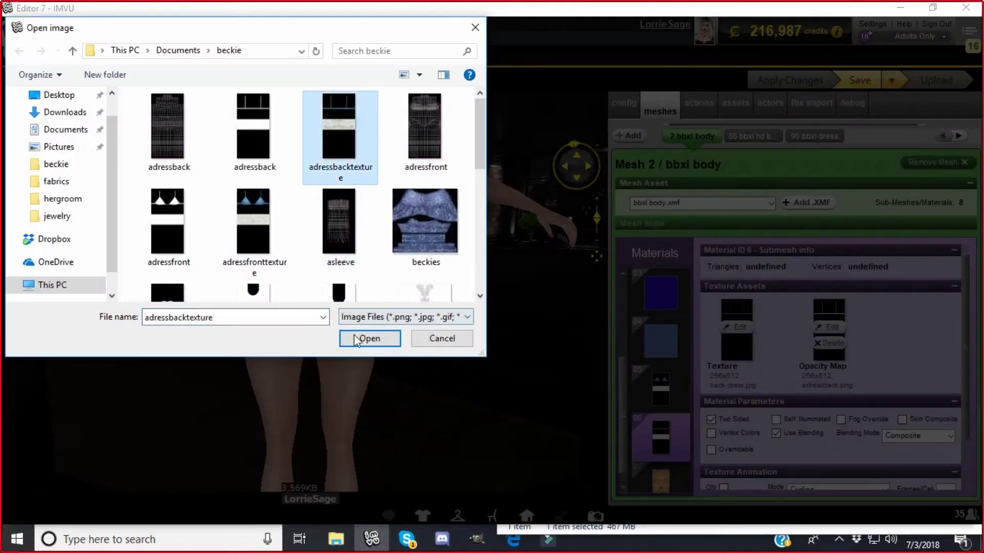
click(357, 339)
click(776, 83)
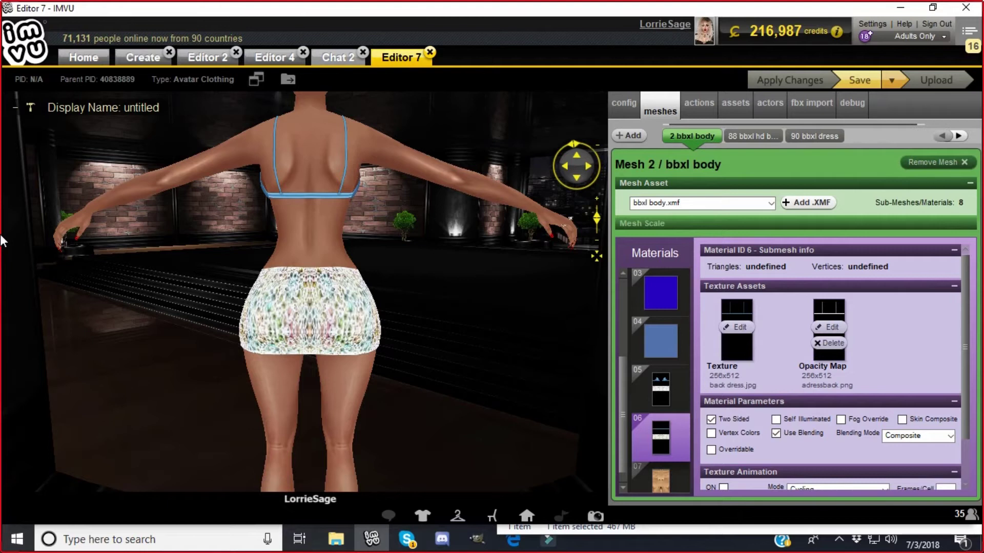
drag(113, 295, 224, 344)
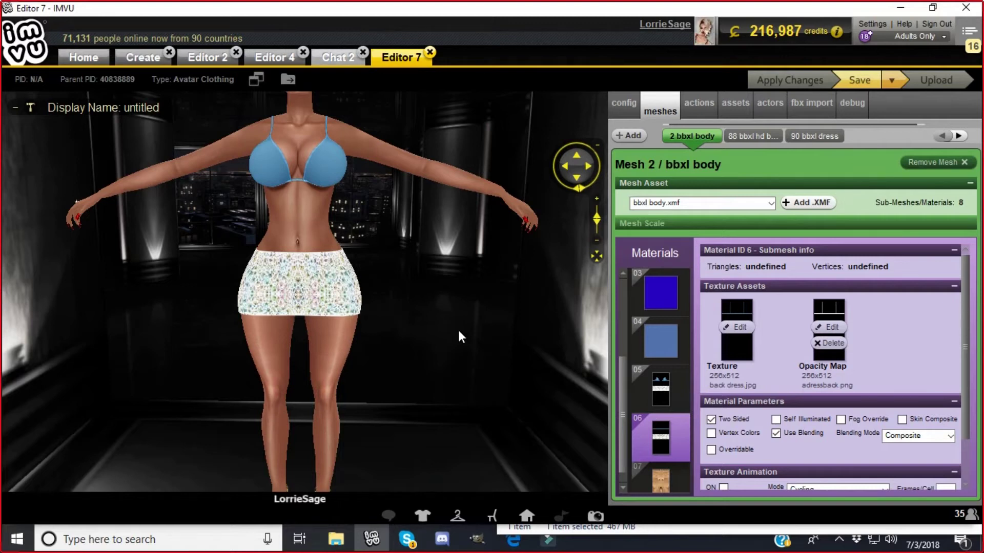
scroll(457, 334, up, 2)
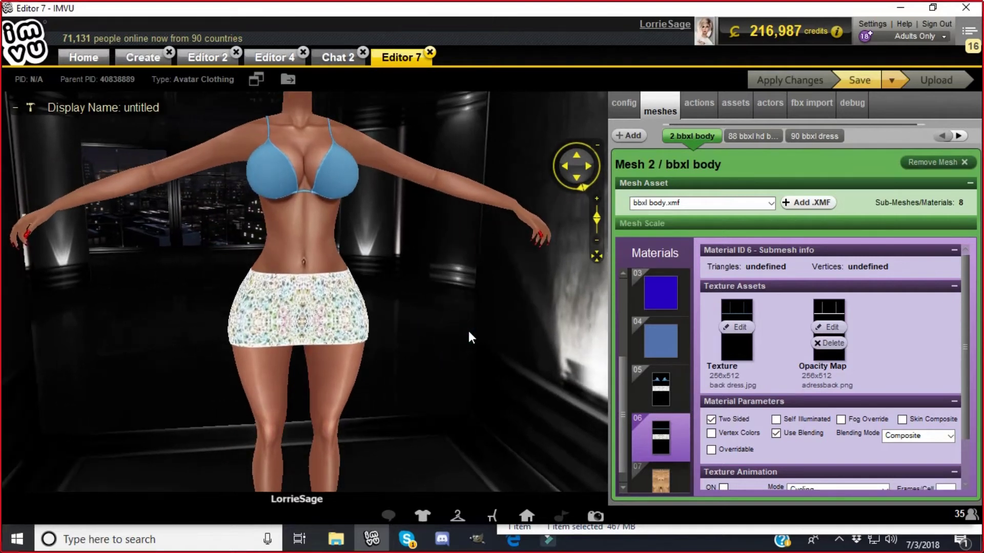
mouse_move(469, 331)
mouse_down()
mouse_move(195, 333)
mouse_move(463, 333)
mouse_up()
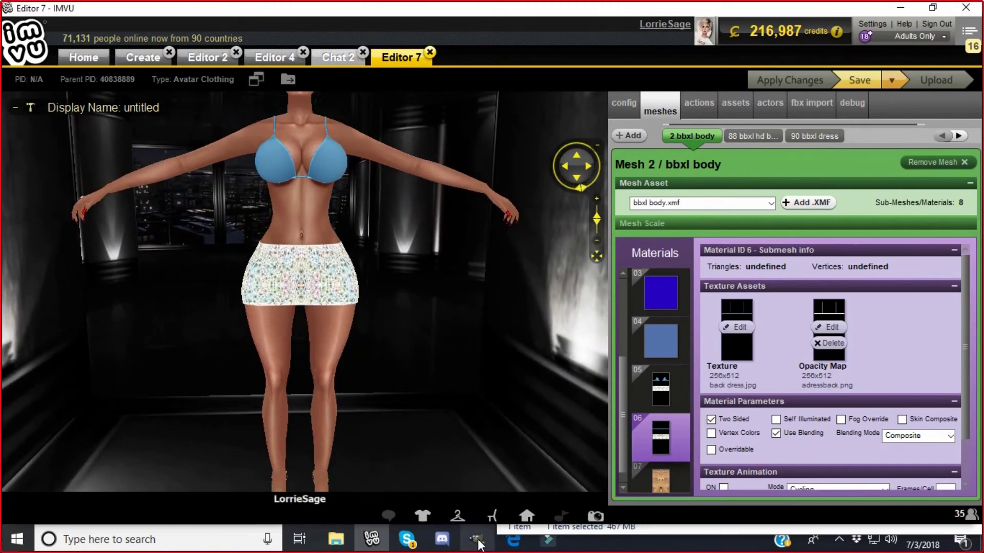
drag(474, 318, 208, 312)
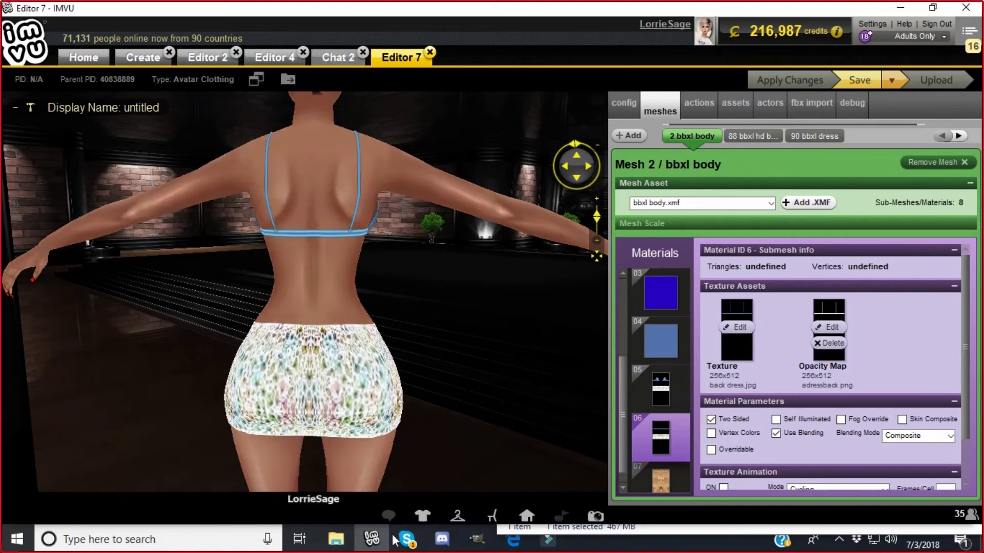
Switch to GIMP, add a transparent layer and paint a short black stroke across the strap just above the back band
click(476, 539)
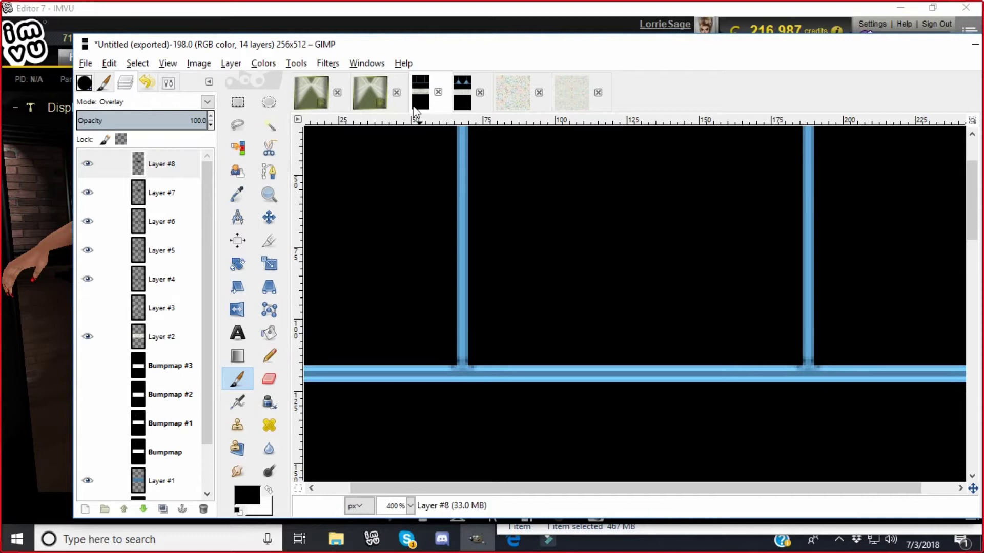
drag(392, 45, 654, 68)
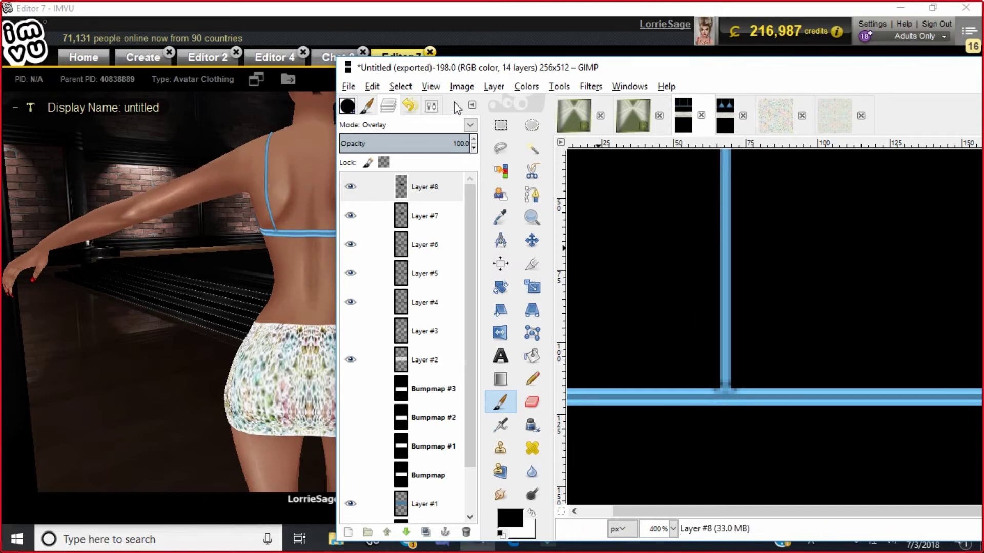
click(493, 86)
click(522, 103)
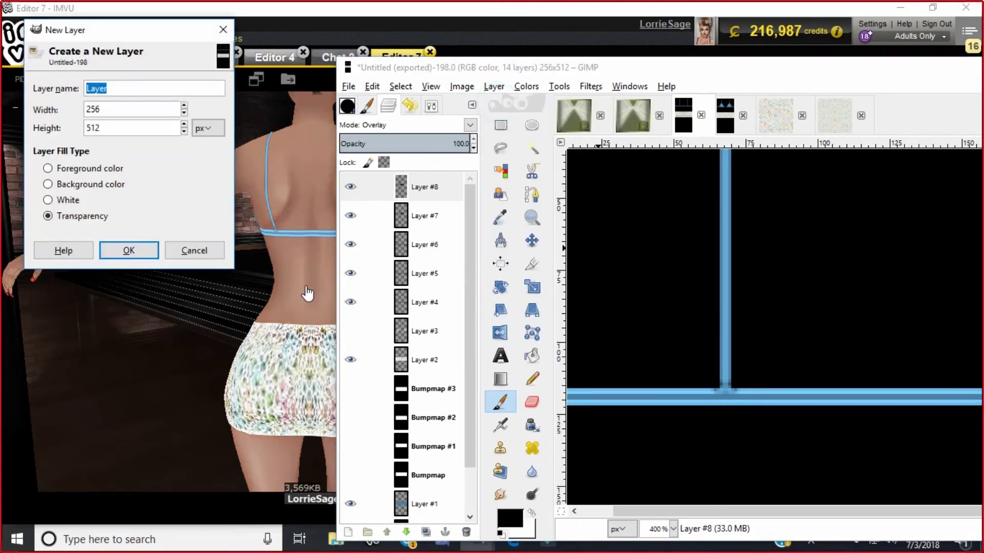
click(129, 250)
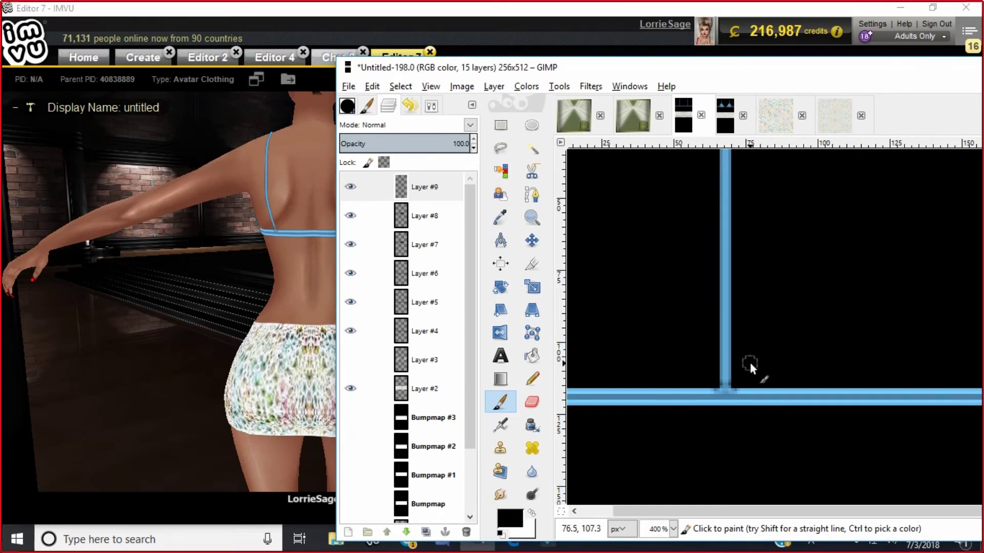
shift+click(700, 379)
Duplicate the black stroke layer, flip the copy horizontally onto the other strap and merge it down
click(492, 86)
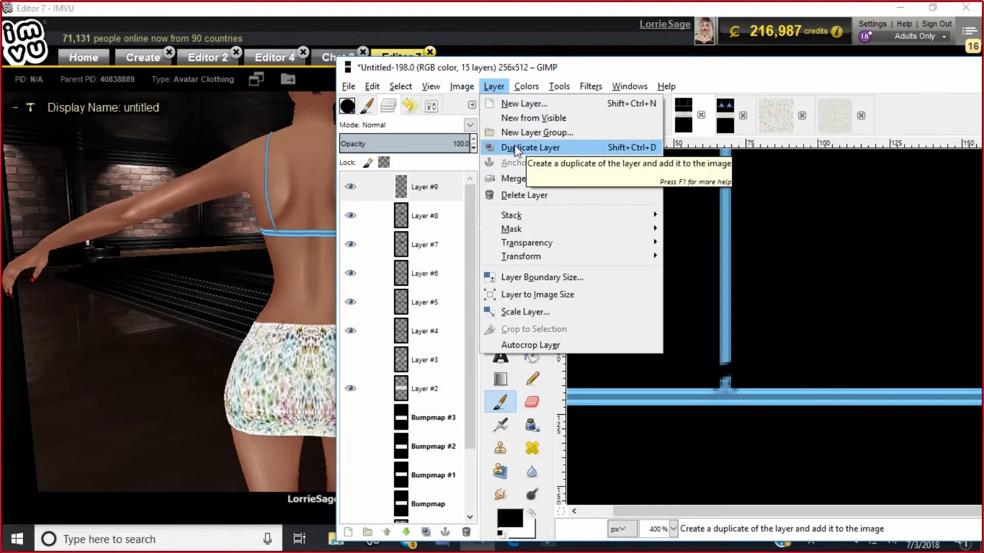
click(514, 147)
click(493, 87)
mouse_move(615, 256)
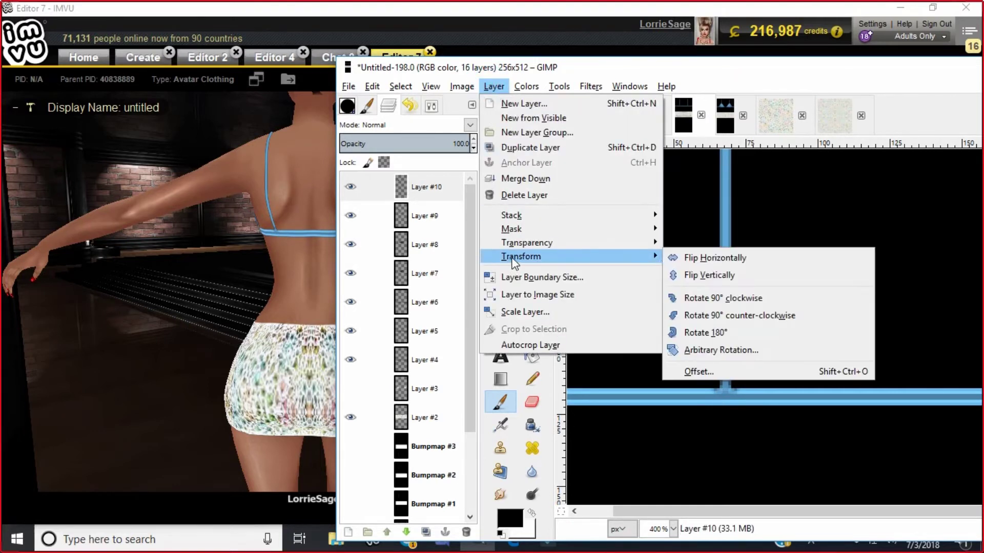
click(677, 259)
click(489, 86)
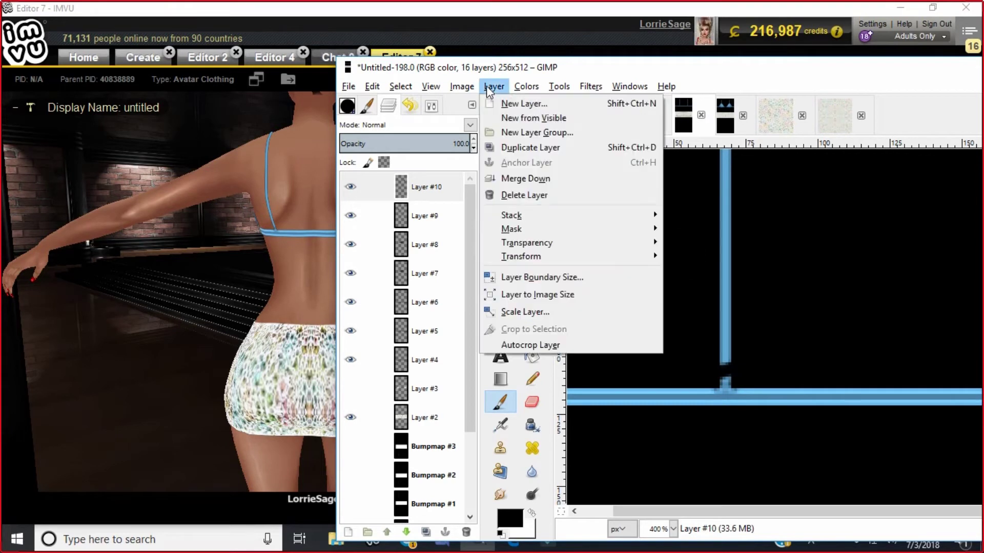
click(523, 195)
Apply a 10 px Gaussian Blur to the black strap strokes and set their layer to Overlay
click(591, 86)
click(603, 116)
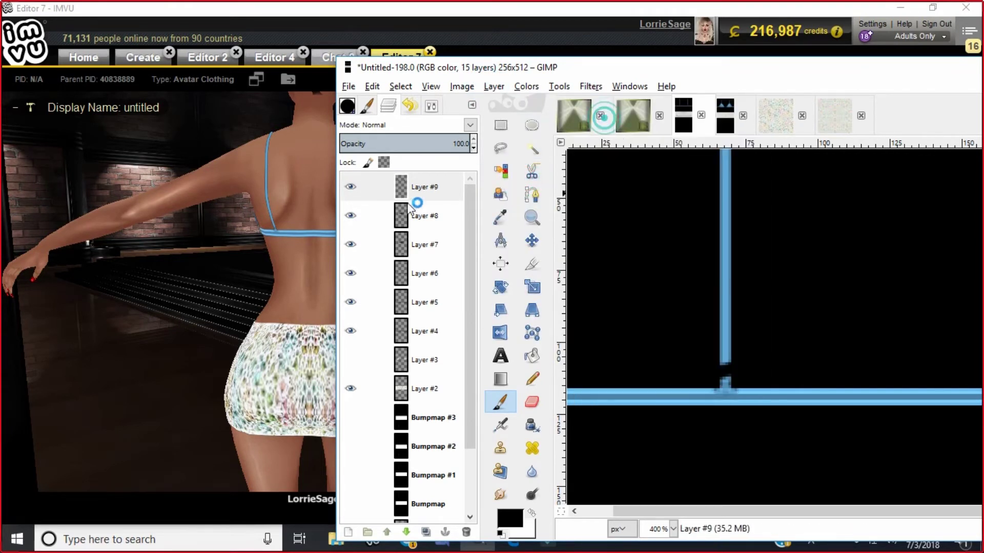
scroll(190, 216, up, 2)
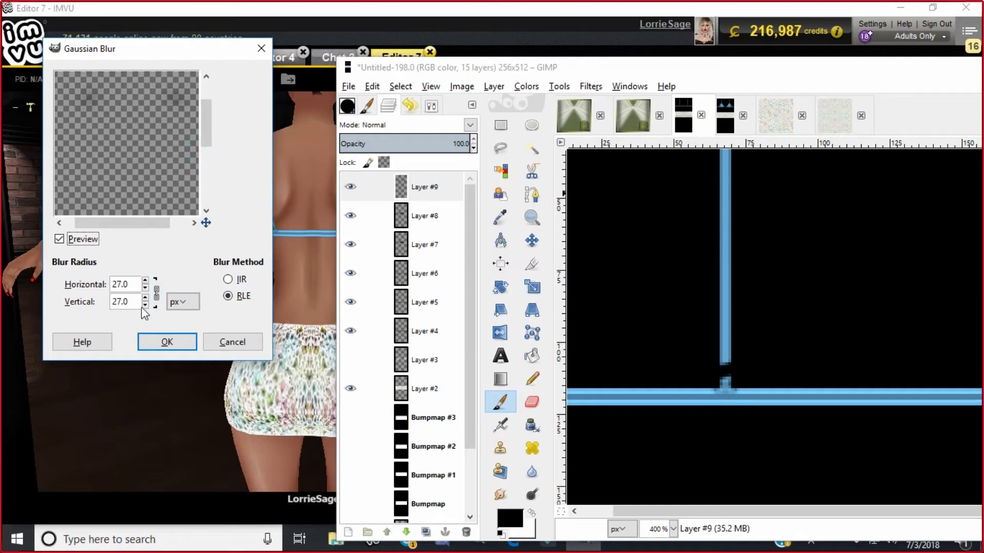
click(146, 307)
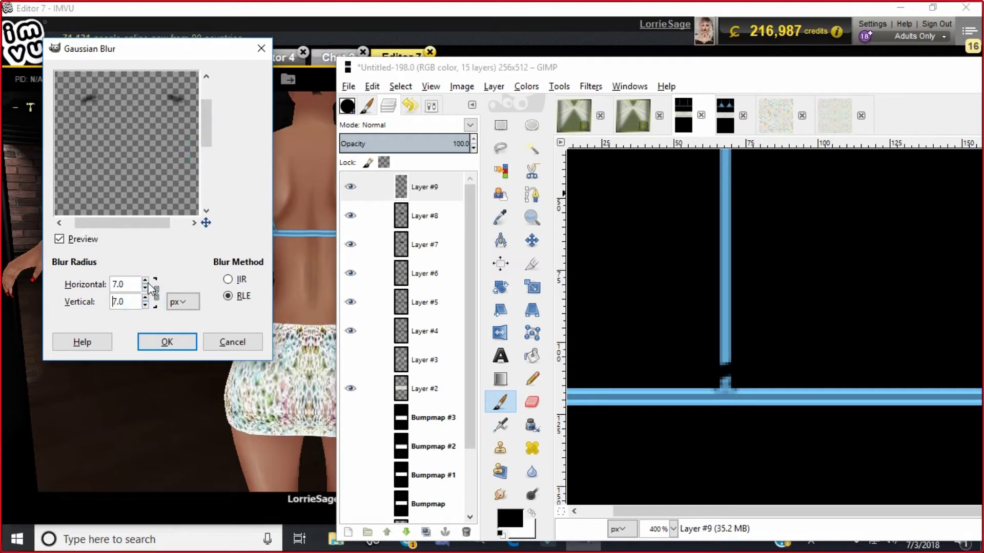
click(146, 281)
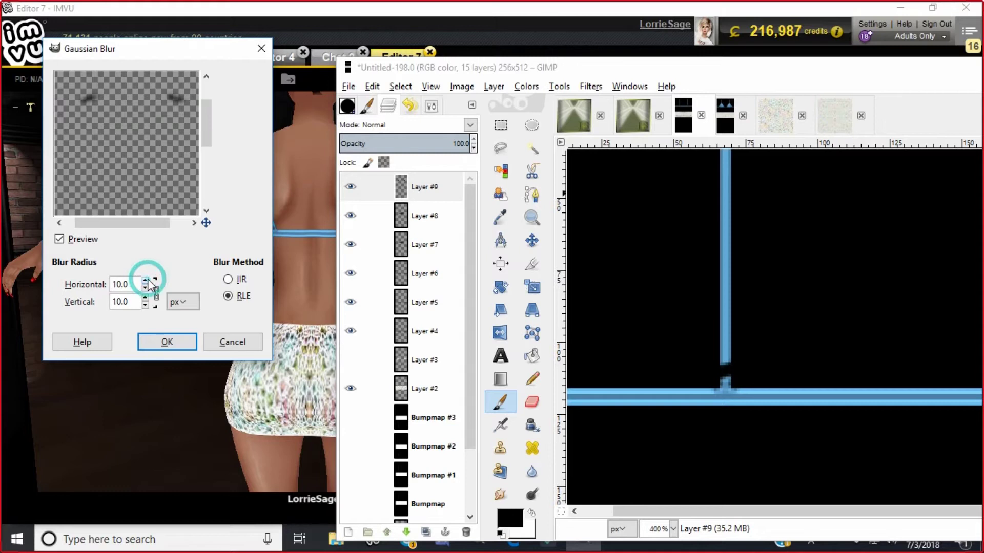
click(167, 342)
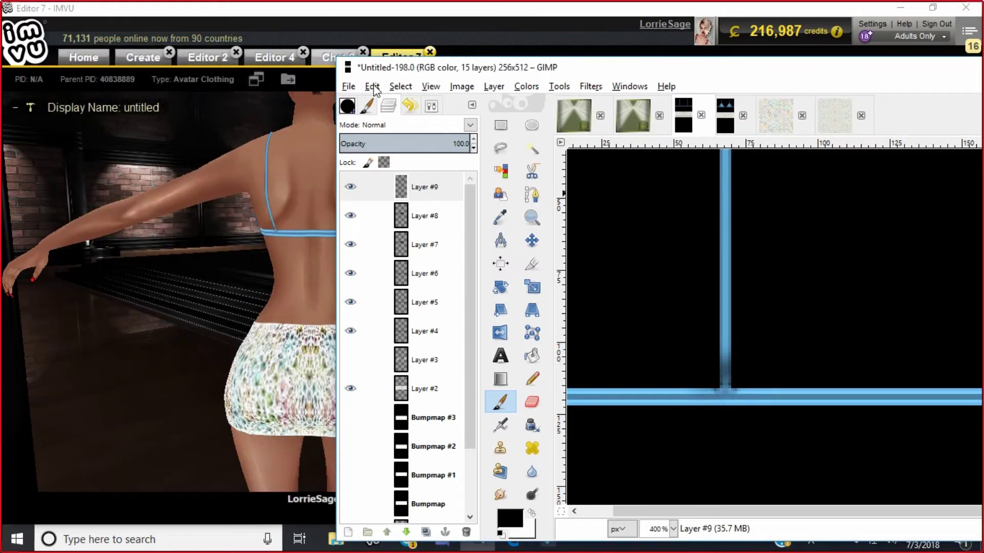
click(469, 125)
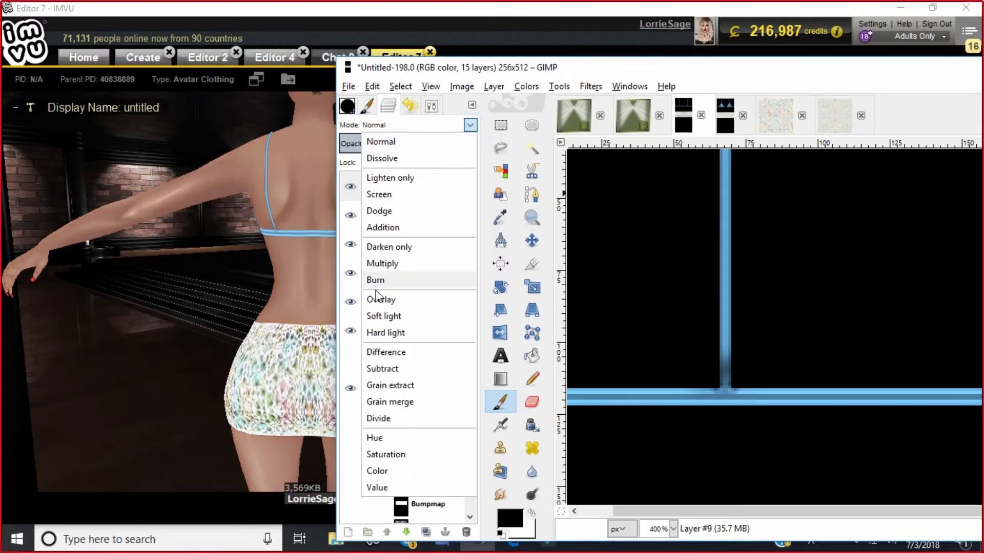
click(379, 299)
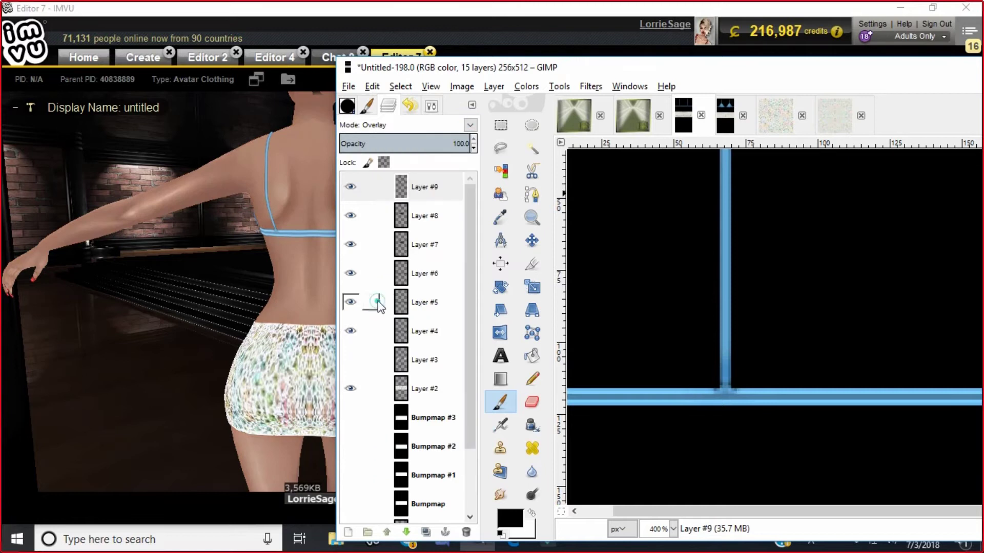
Add another transparent layer and paint a short white stroke across the strap above the shaded spot
click(494, 87)
click(524, 103)
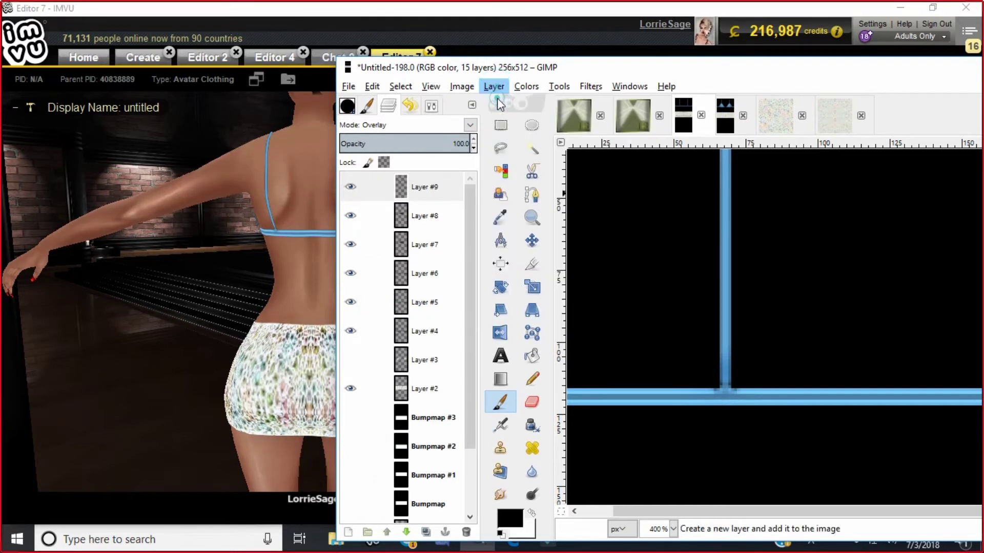
click(154, 287)
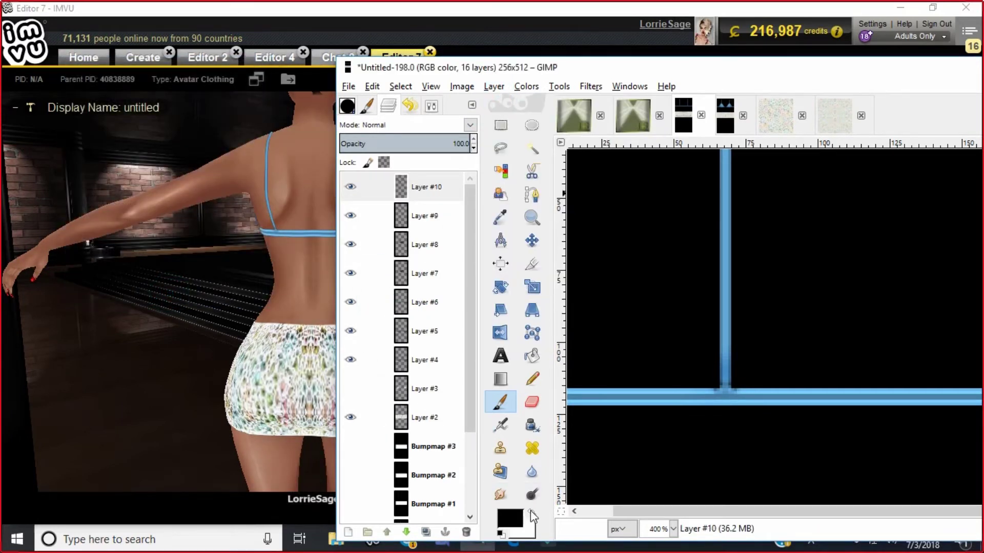
click(531, 512)
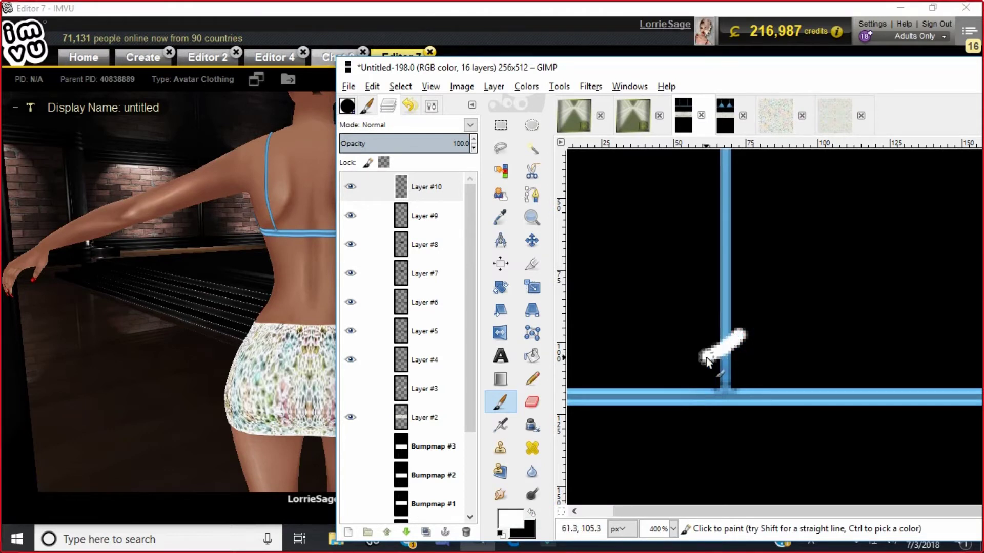
Duplicate the white stroke layer, flip the copy horizontally for the other strap and merge it down
click(494, 86)
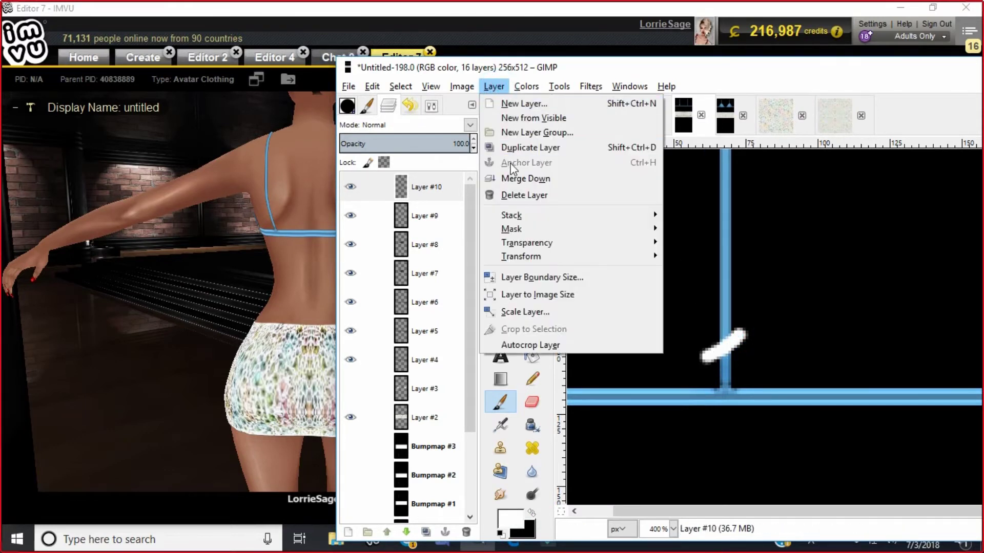
click(512, 147)
click(494, 86)
mouse_move(523, 260)
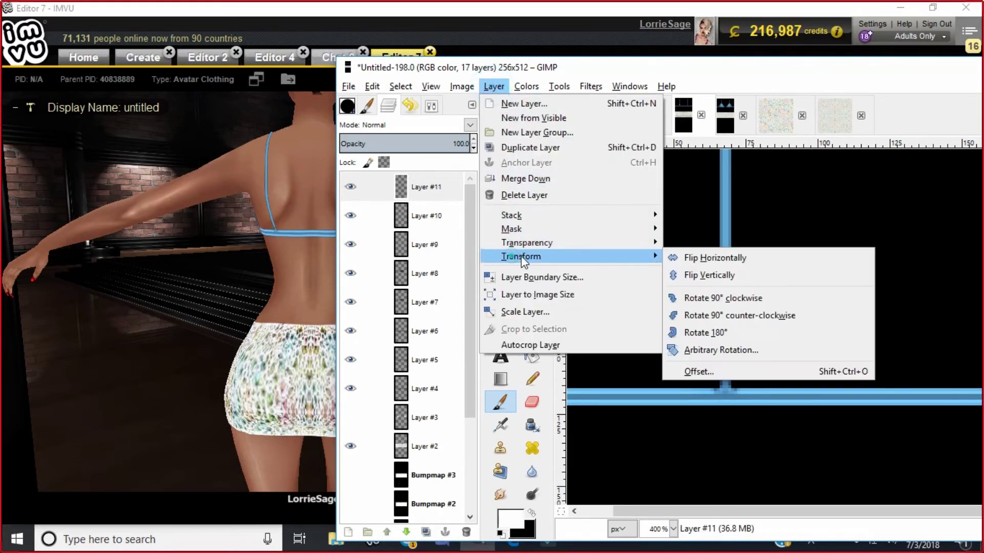
click(693, 257)
click(495, 87)
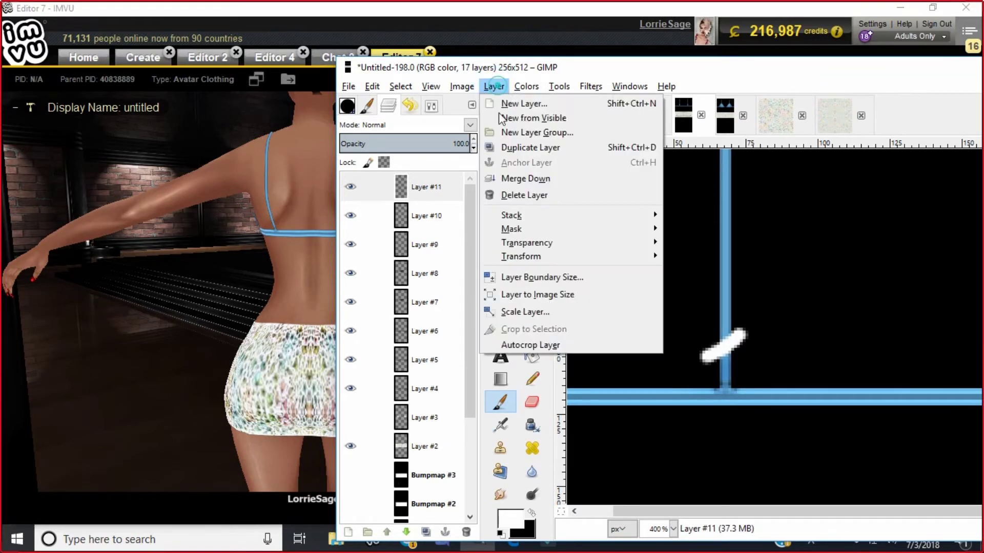
click(522, 178)
Apply a 10 px Gaussian Blur to the white strap strokes and set their layer to Overlay as a highlight
click(589, 86)
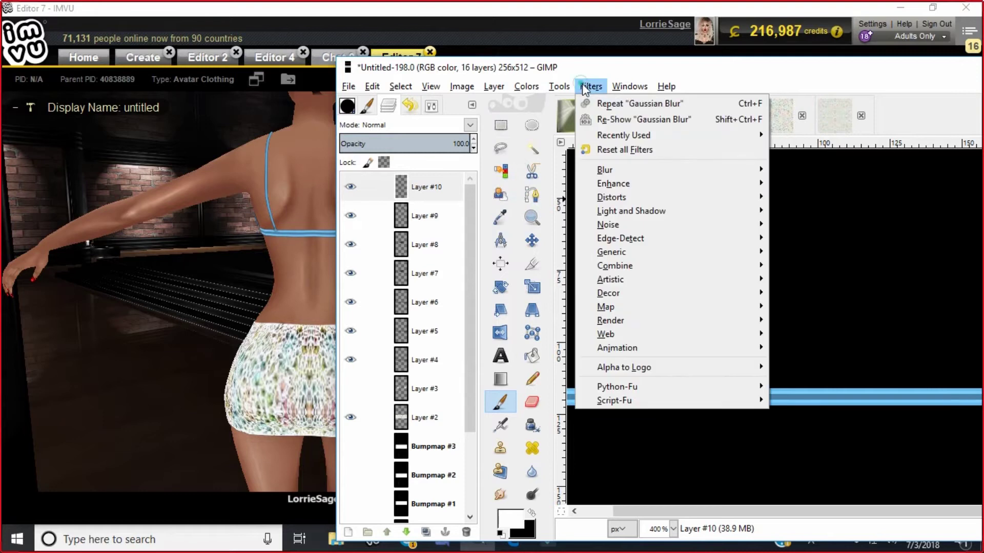
click(598, 119)
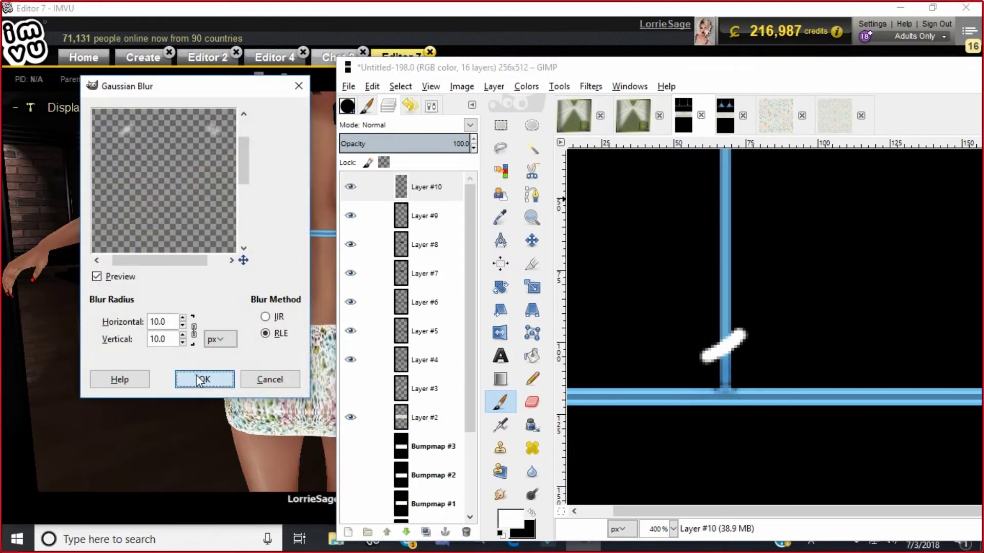
click(203, 379)
click(474, 125)
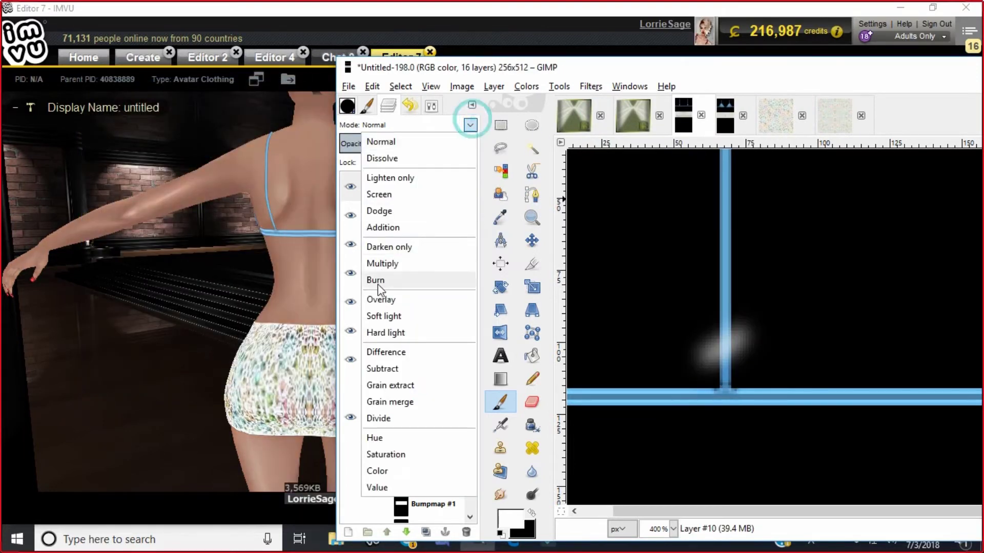
click(359, 301)
Export the back texture again as adressbacktexture.png, replacing the existing file and keeping the default PNG options
click(351, 86)
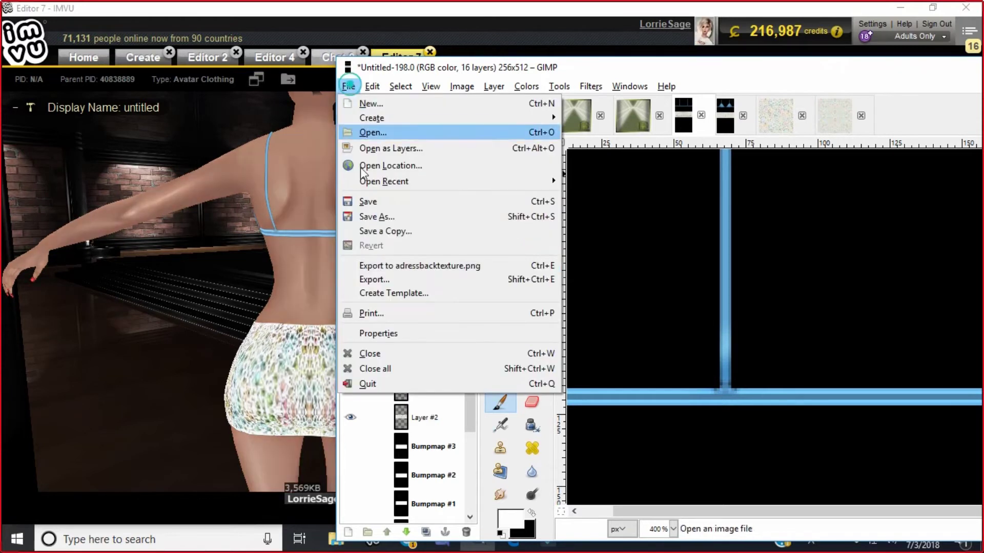
click(374, 277)
click(525, 443)
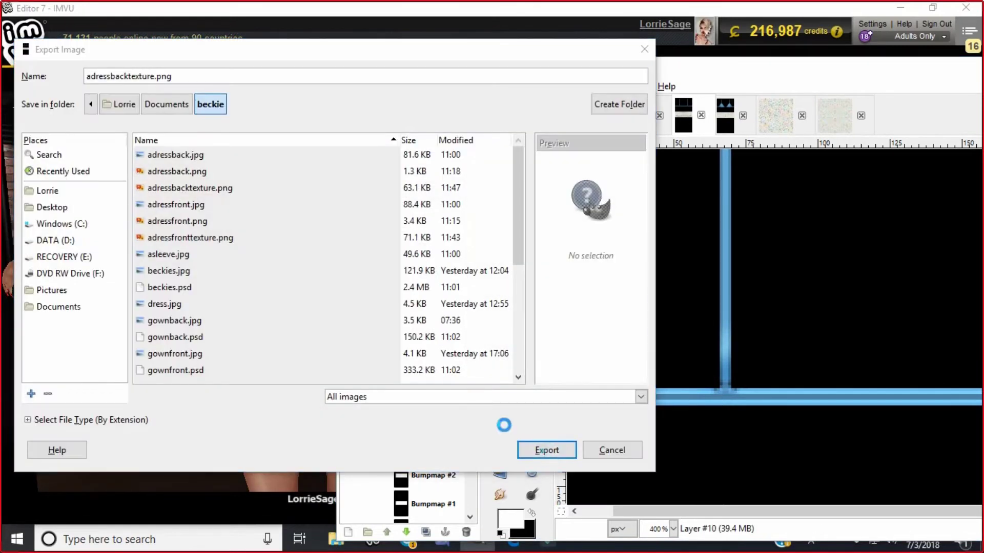
click(367, 325)
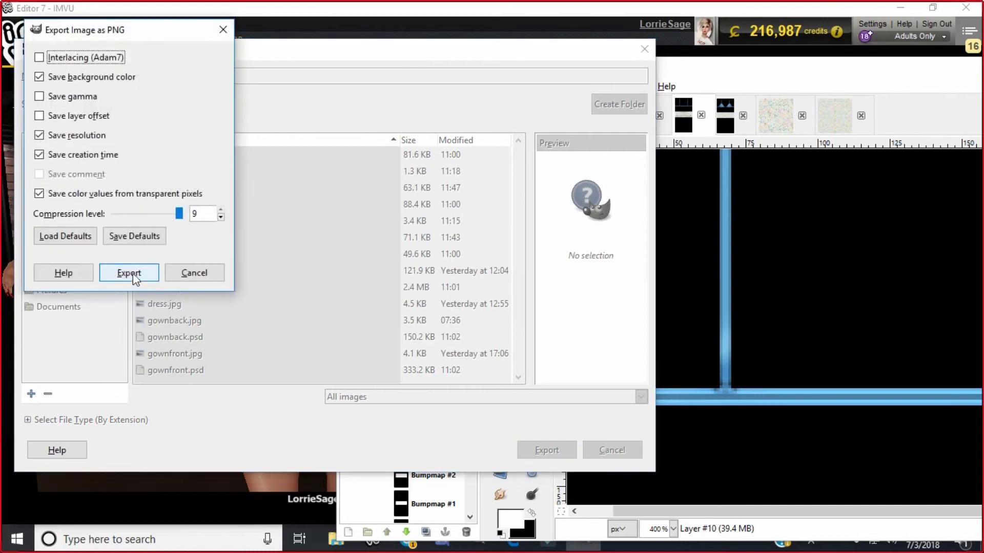
click(127, 272)
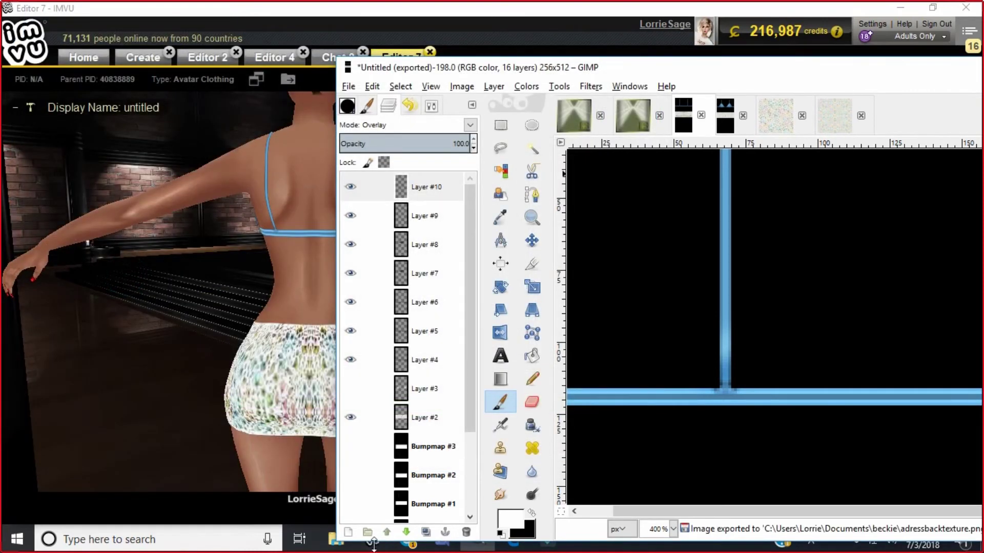
Switch to IMVU, reload adressbacktexture as the texture of material 06 and apply the changes to the avatar
click(377, 545)
click(378, 543)
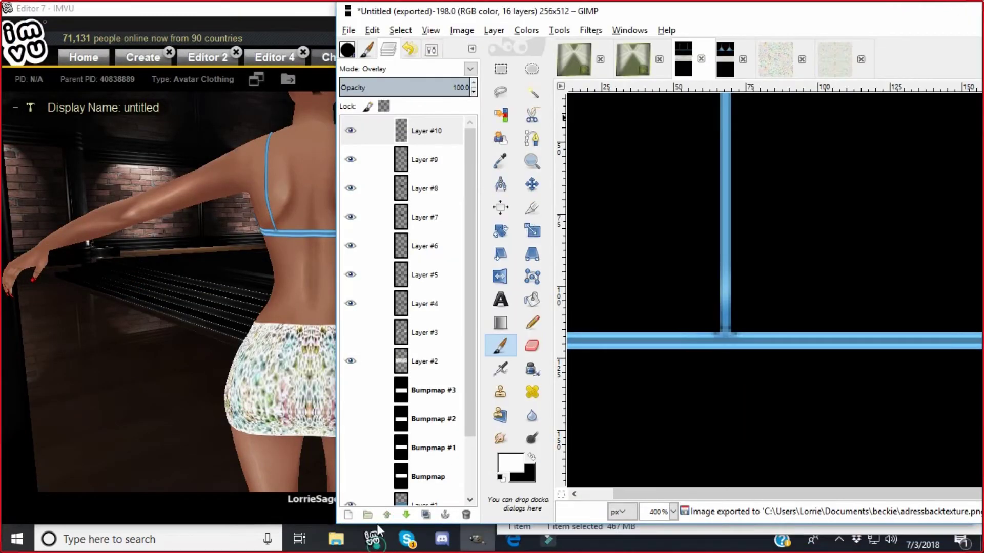
click(378, 545)
click(748, 333)
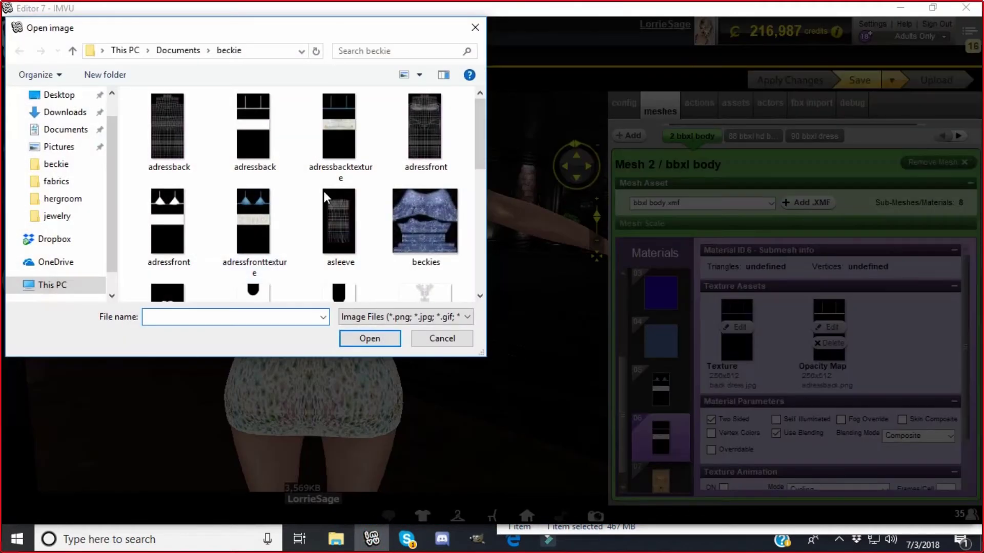
click(337, 128)
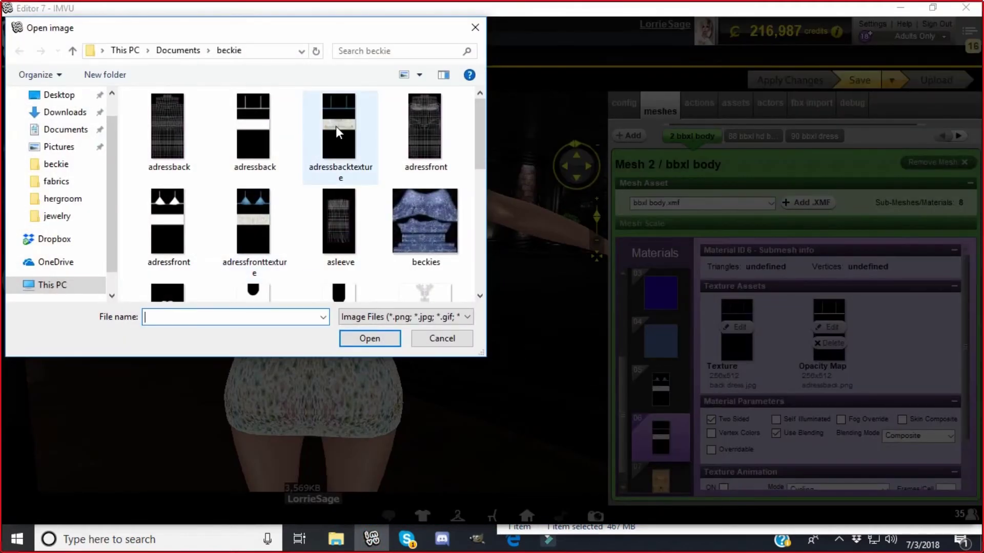
click(370, 339)
click(779, 82)
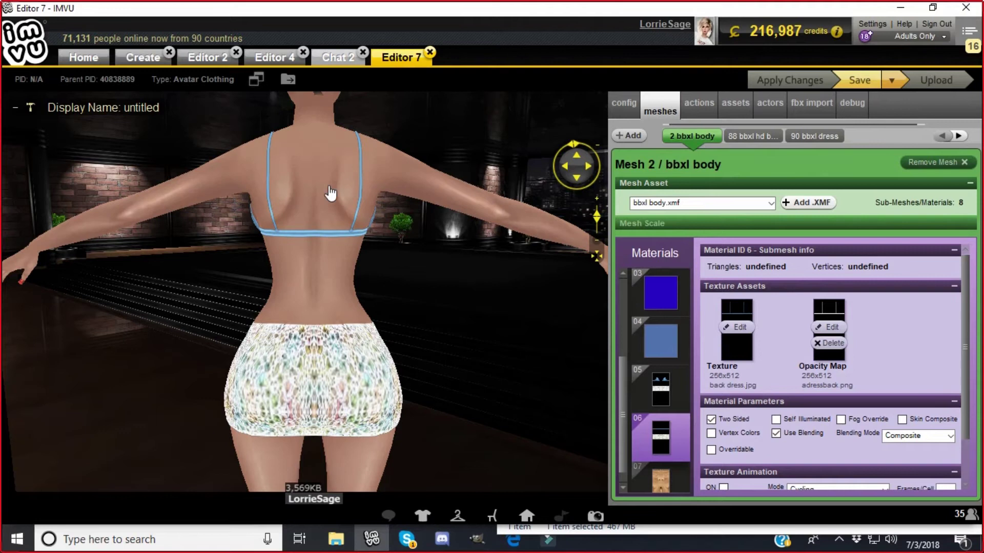
Return to GIMP, make black the foreground colour and select a small rectangle on the middle of the blue back band
click(476, 539)
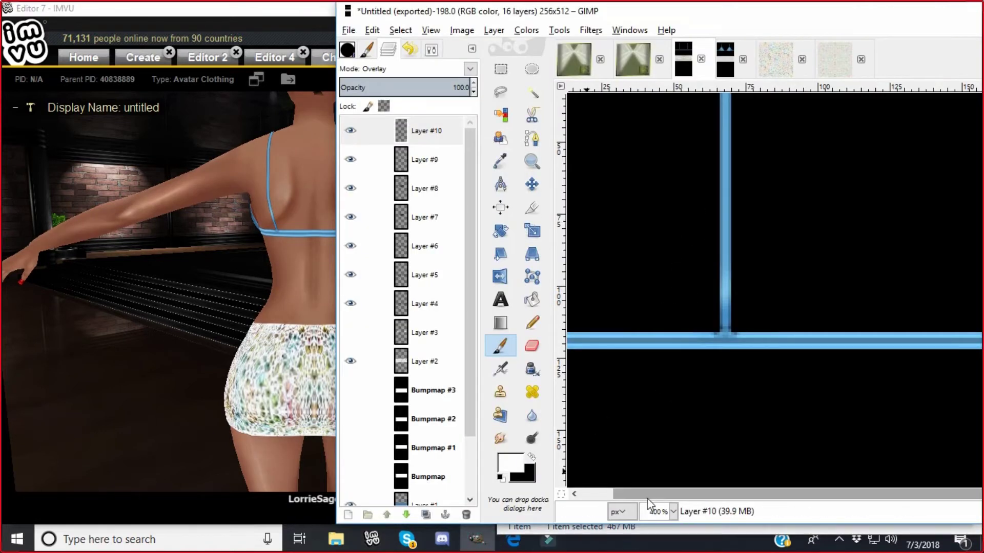
double_click(671, 14)
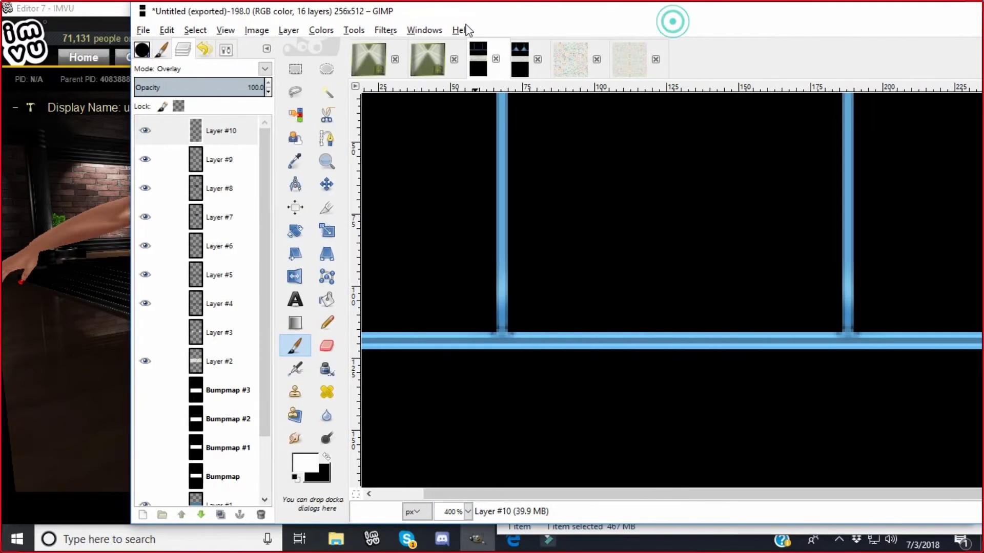
click(453, 511)
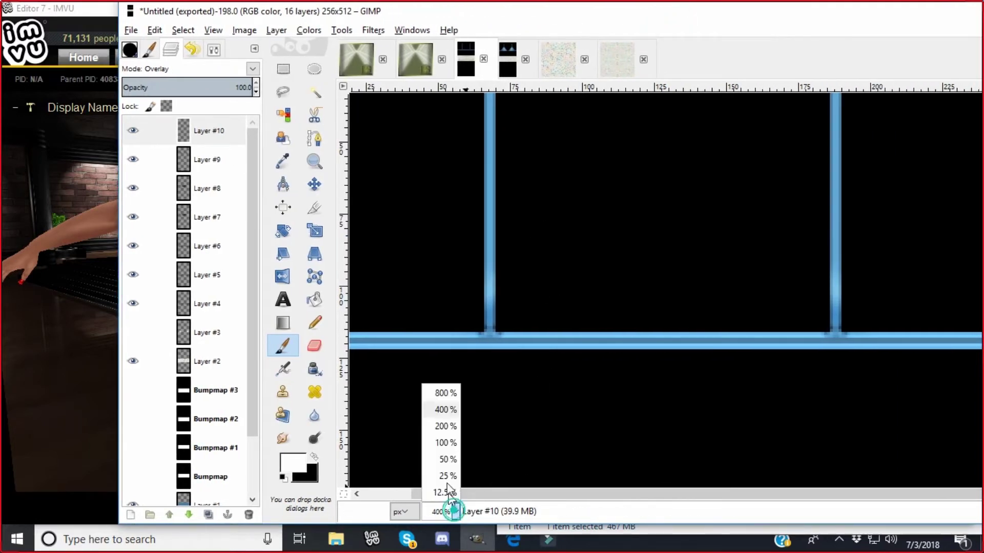
click(444, 448)
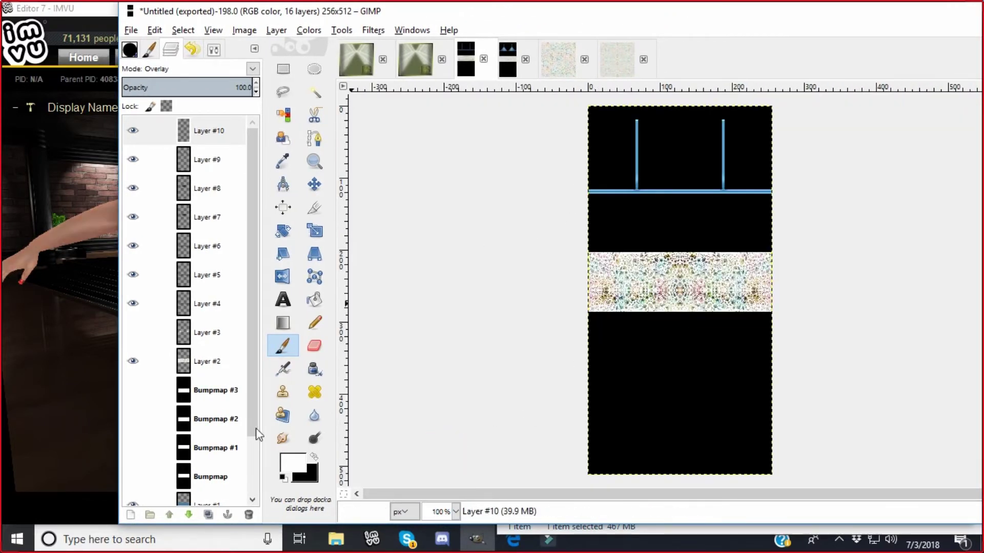
click(313, 455)
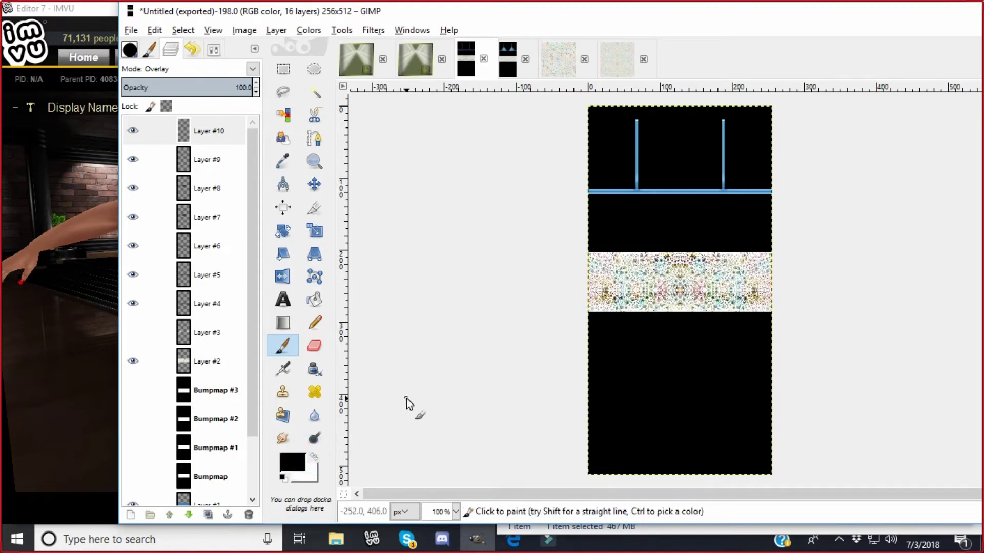
click(290, 72)
drag(671, 183, 675, 193)
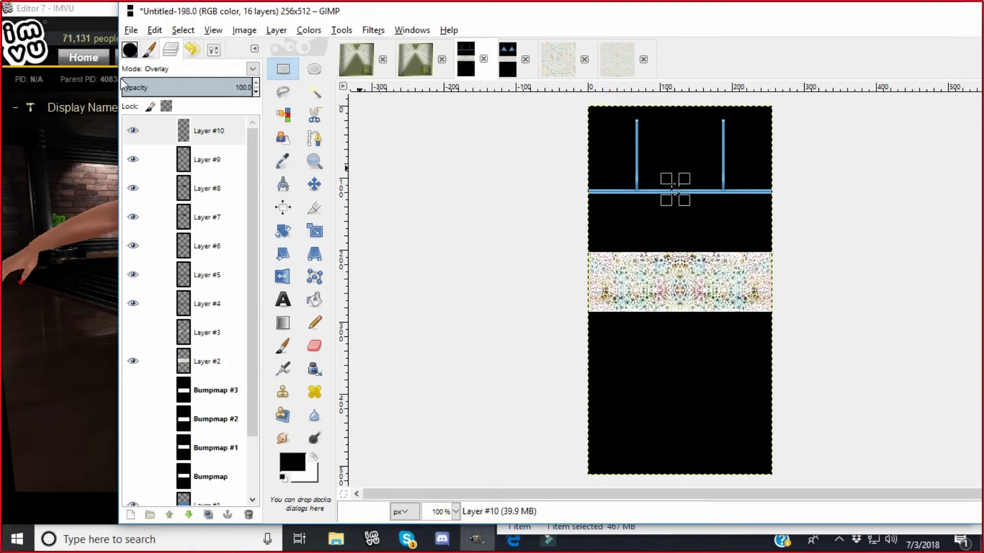
click(155, 31)
click(183, 236)
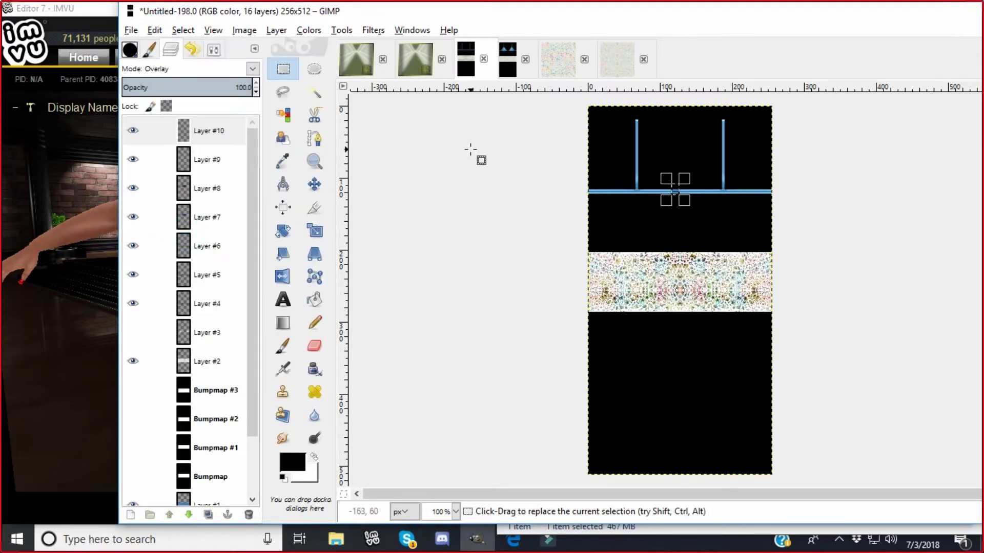
click(155, 31)
click(164, 47)
Add a new transparent layer, fill the small rectangular selection with black and clear the selection
click(277, 31)
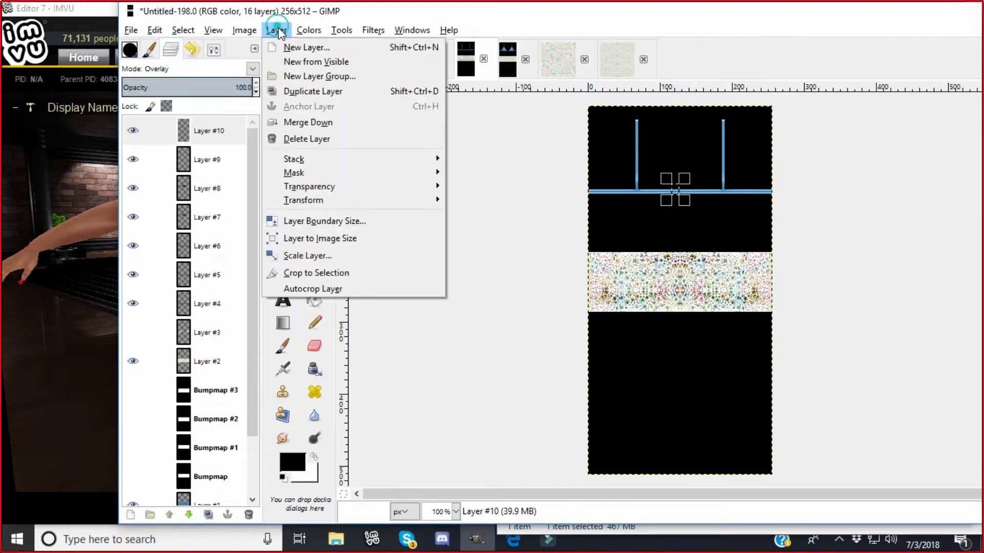
click(287, 47)
click(130, 247)
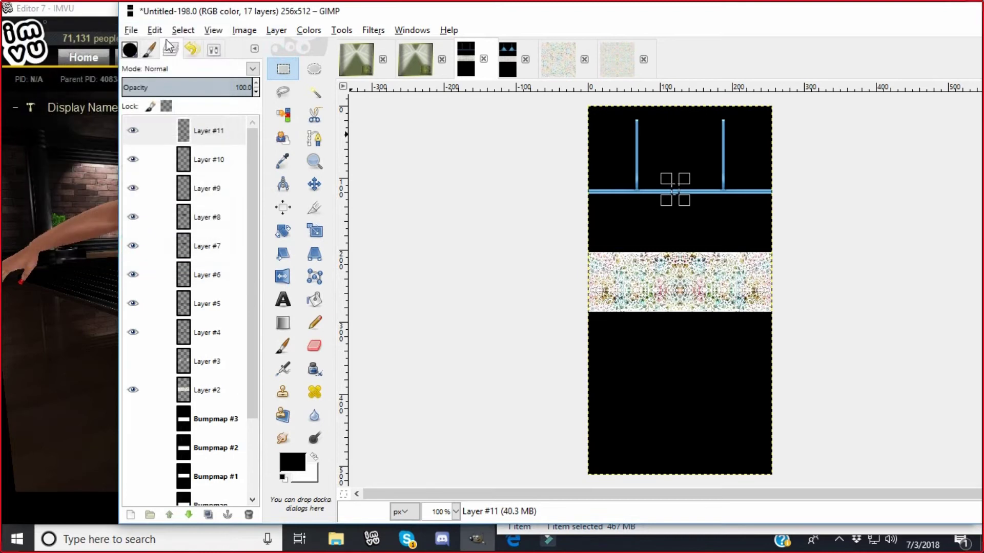
click(154, 29)
click(198, 237)
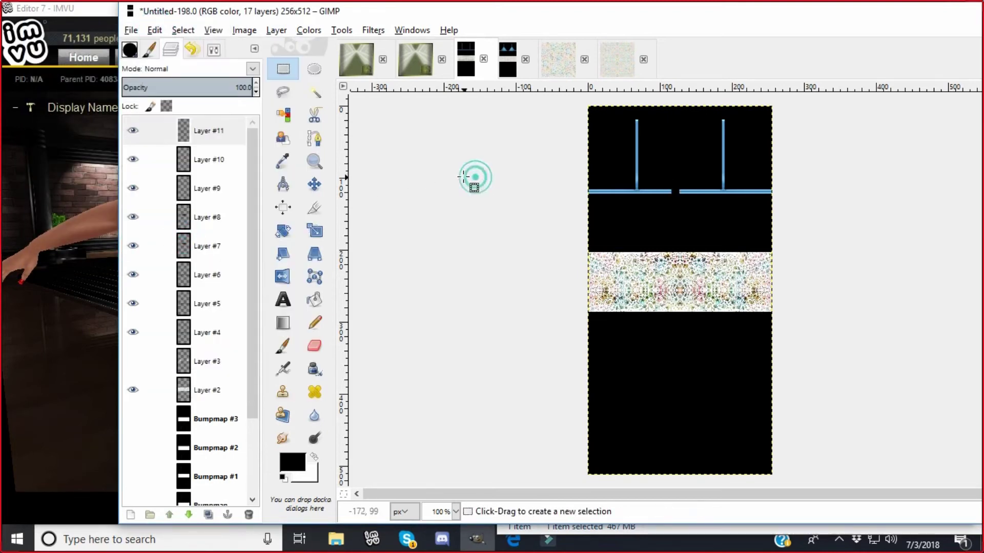
Merge down a horizontally flipped copy of the black patch layer and paint black over the gap between the patches
click(274, 31)
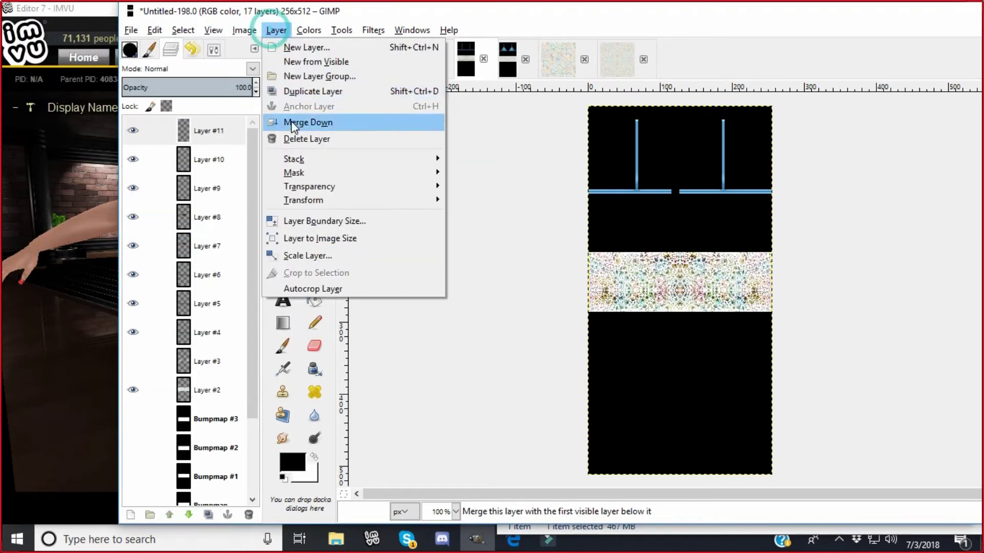
click(307, 91)
click(276, 30)
mouse_move(304, 200)
click(459, 194)
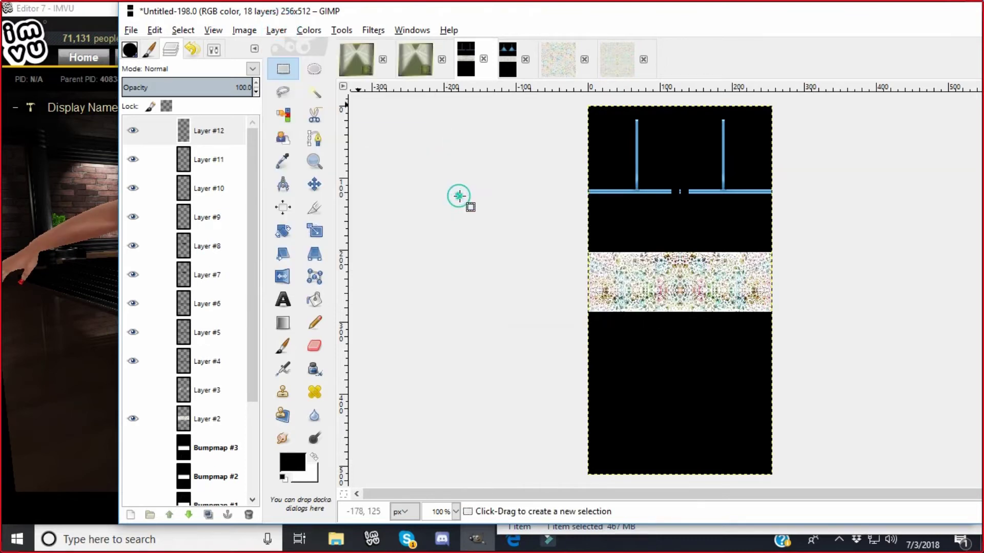
click(276, 30)
click(299, 121)
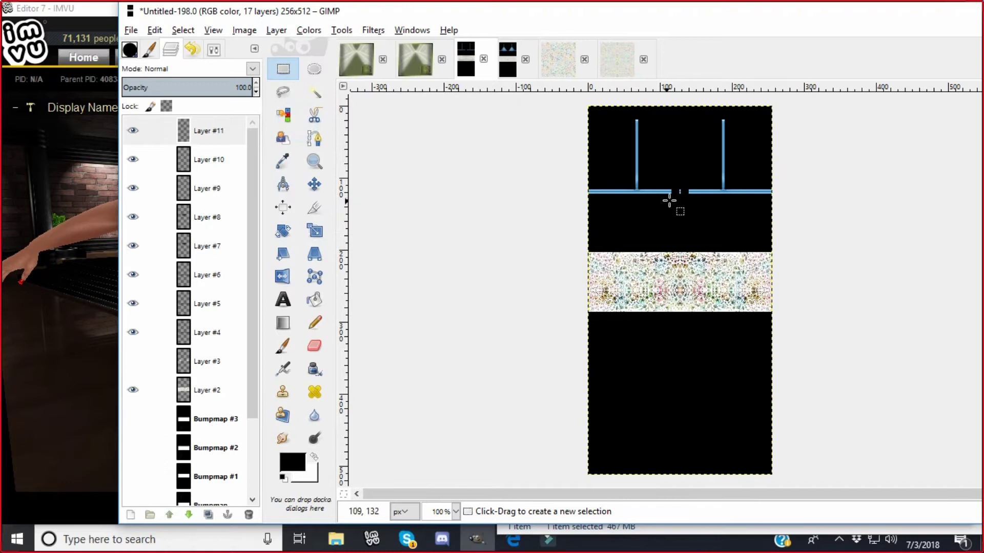
click(283, 346)
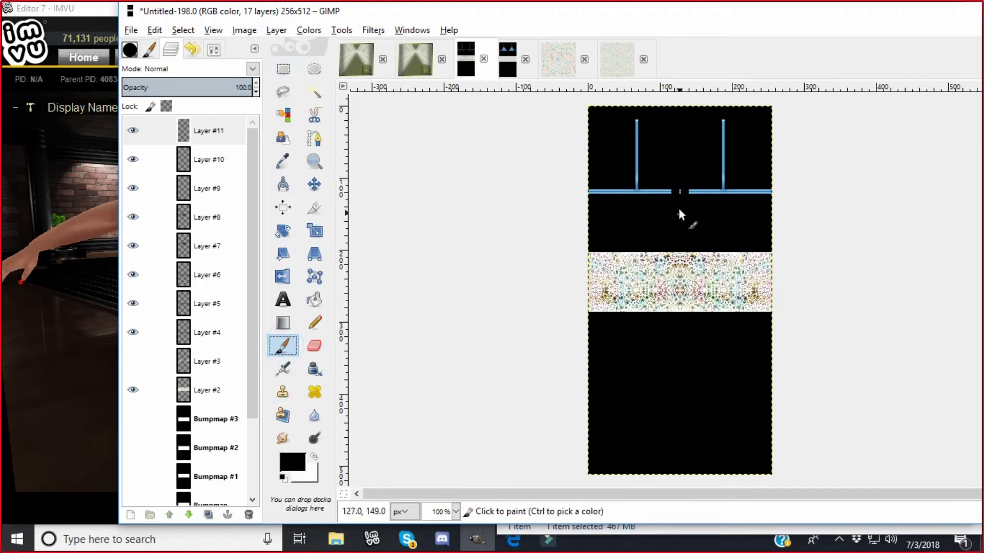
click(680, 189)
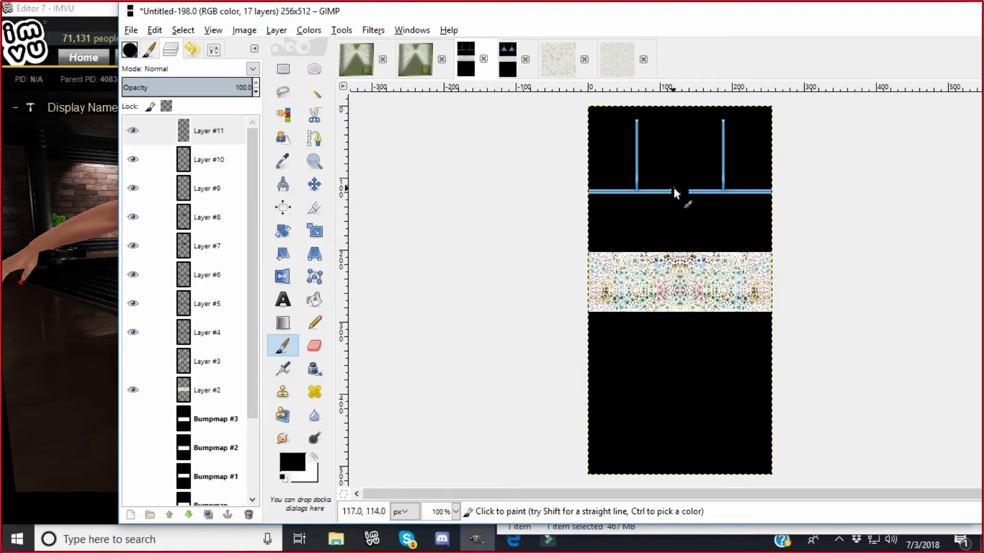
Repeat the Gaussian Blur on the black patch and set its layer to Overlay as a shadow on the band
click(378, 30)
click(382, 44)
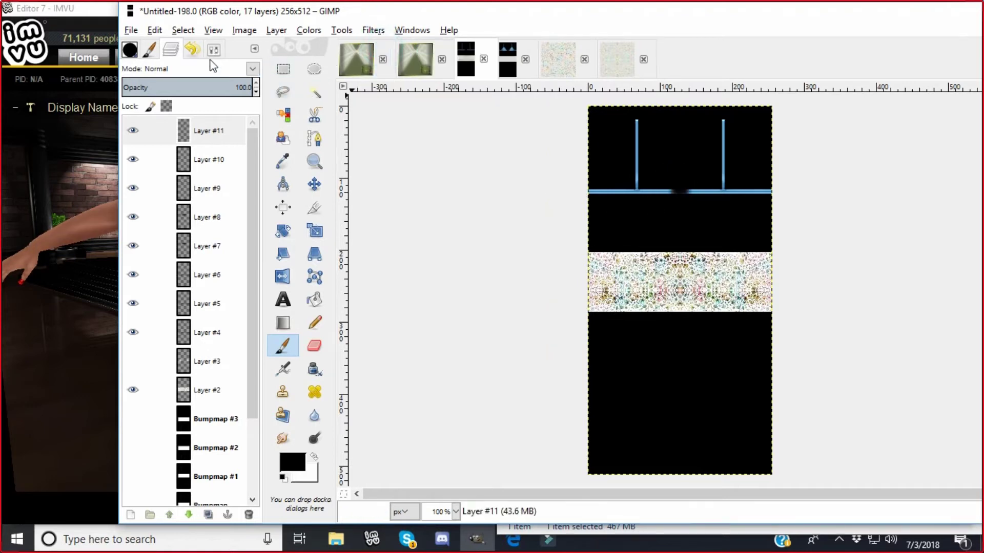
click(252, 69)
click(169, 244)
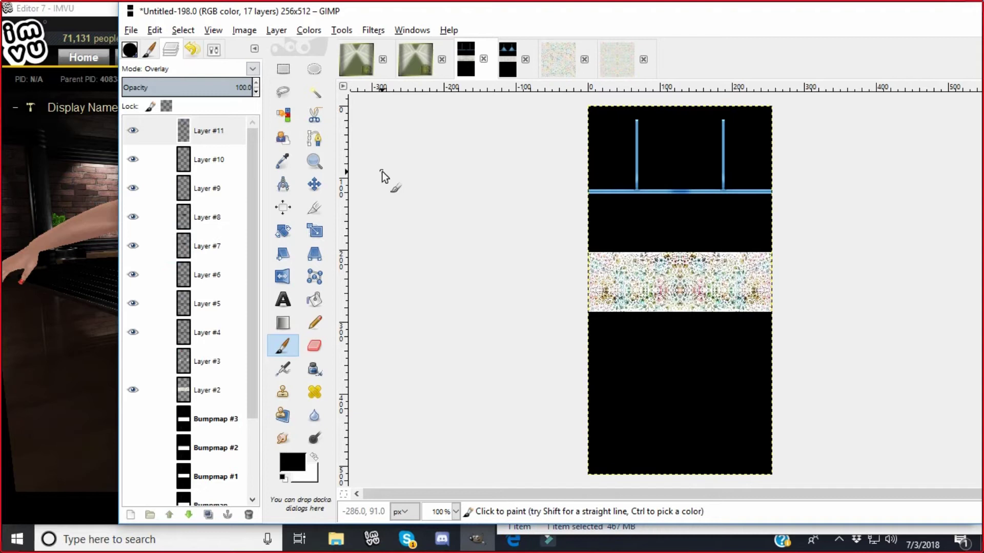
Add another transparent layer and paint a short vertical white stroke across the back band just left of the central shadow
click(275, 32)
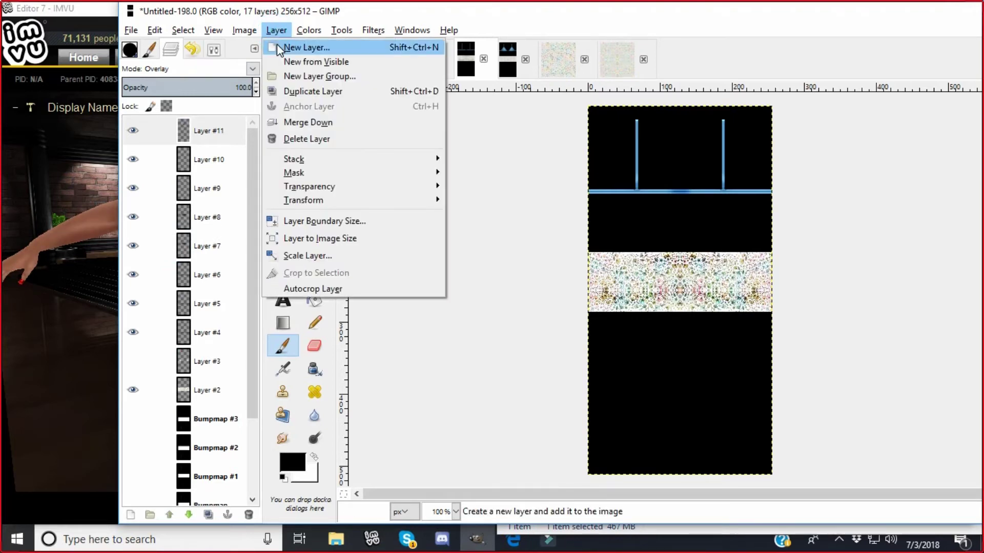
click(278, 45)
click(147, 269)
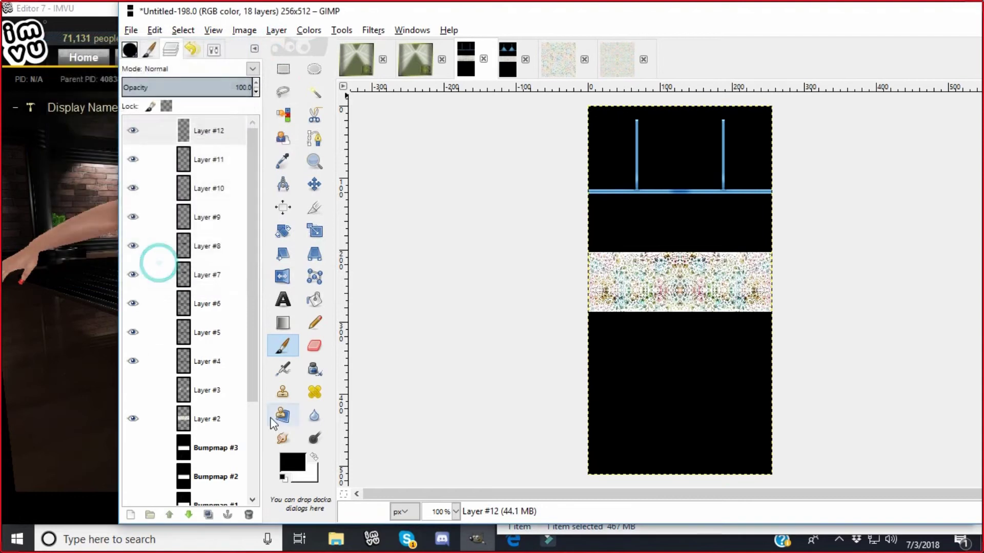
click(313, 458)
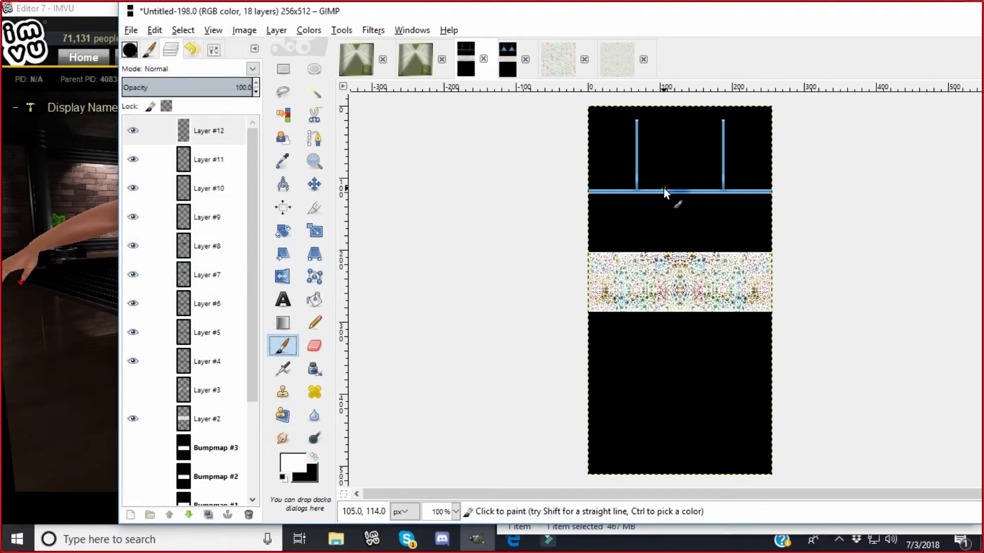
drag(663, 187, 663, 205)
Duplicate the white band stroke layer, flip the copy horizontally to the other side of the shadow and merge it down
click(276, 29)
click(290, 90)
click(276, 30)
mouse_move(328, 200)
click(454, 201)
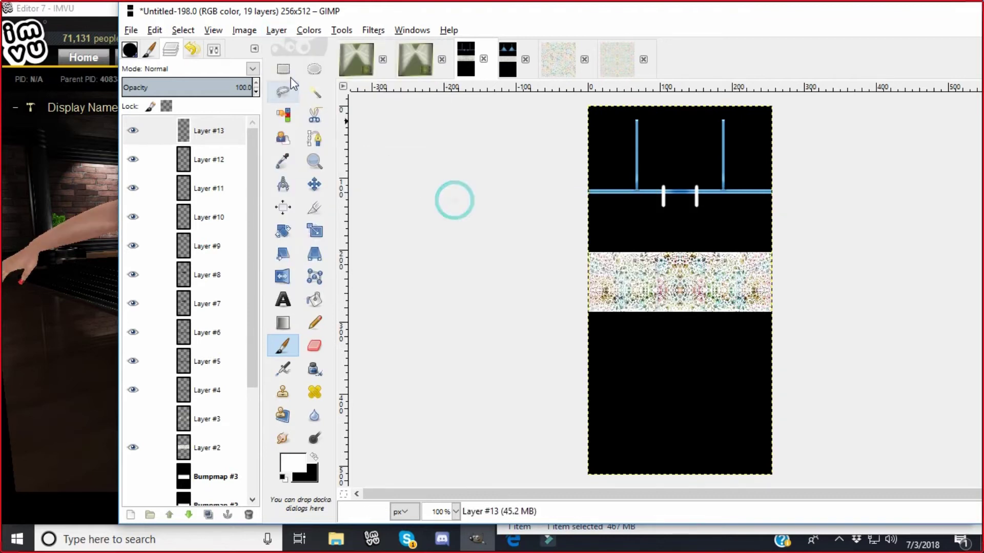
click(276, 30)
click(295, 124)
Repeat the Gaussian Blur on the two white band strokes and set their layer to Overlay as highlights
click(373, 30)
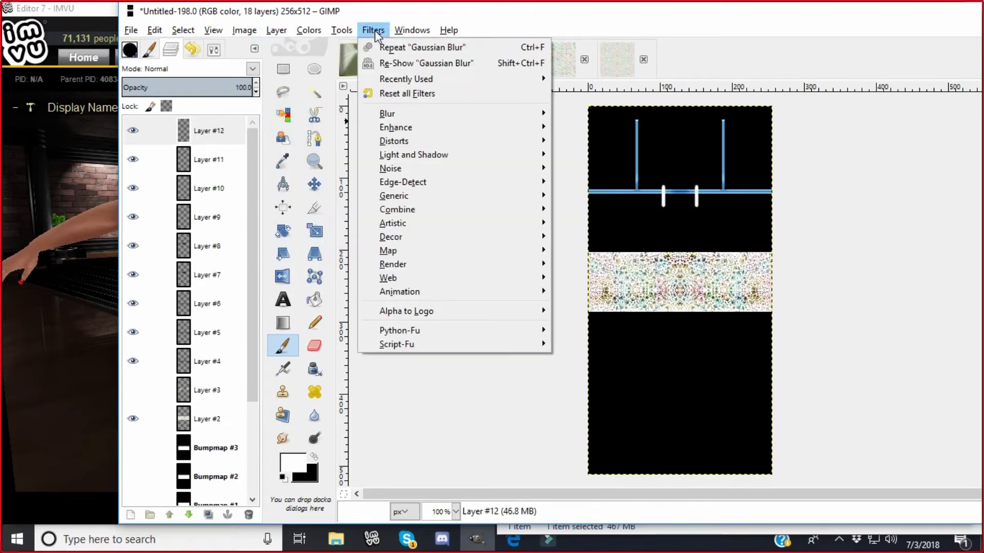
click(380, 47)
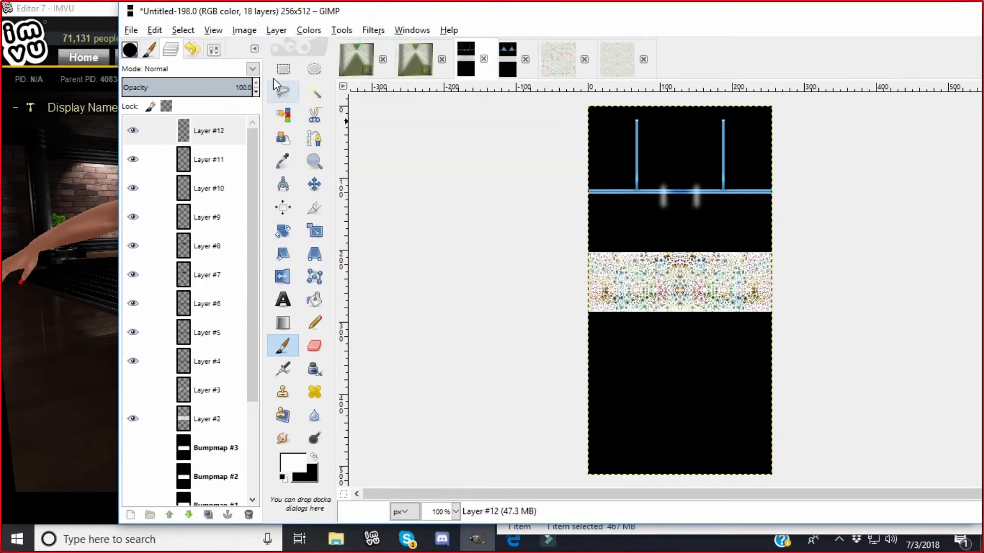
click(253, 69)
click(163, 244)
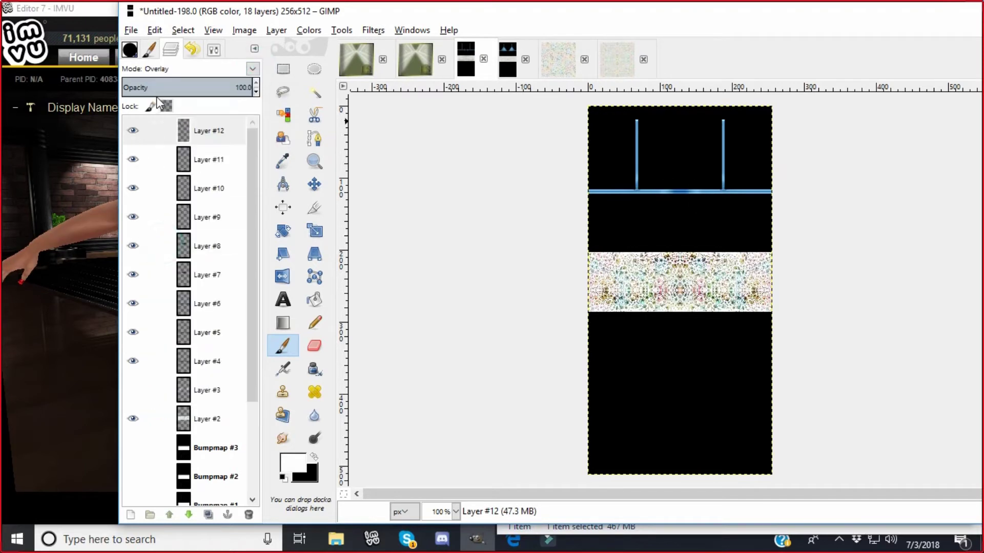
Export the image with the new band shading over adressbacktexture.png, keeping the default PNG options
click(131, 30)
click(149, 222)
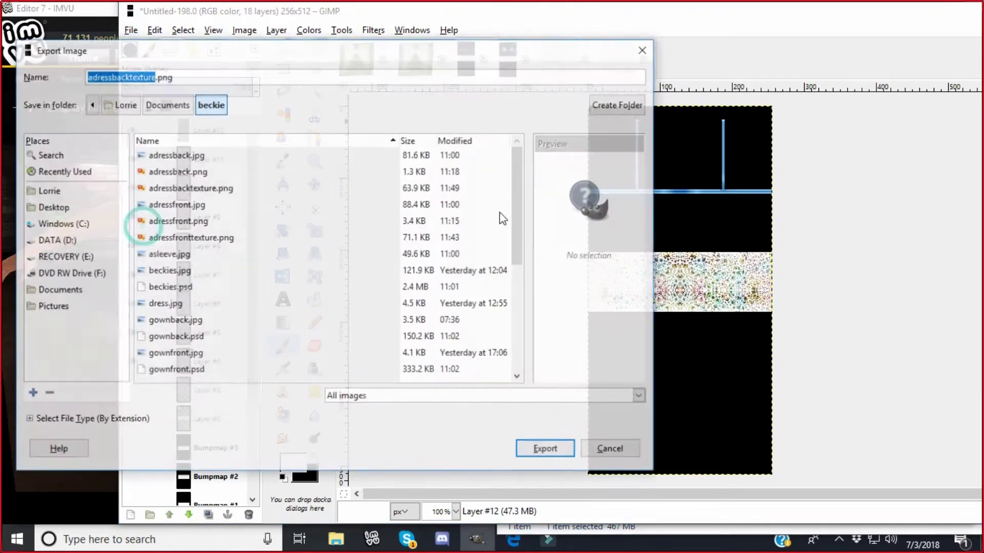
click(555, 452)
click(370, 323)
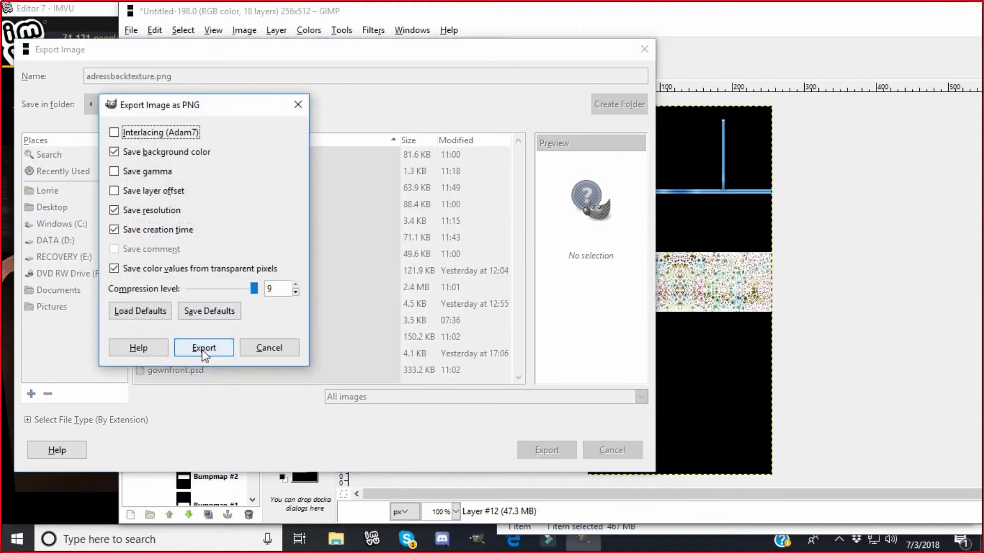
click(200, 347)
Switch to IMVU and load the updated adressbacktexture into the Texture slot of material 06
click(372, 538)
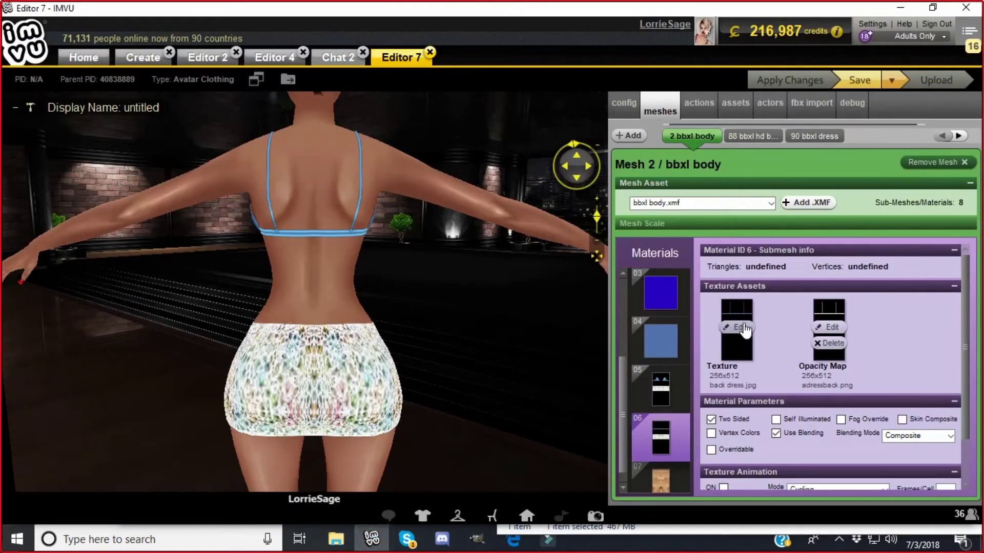
click(737, 327)
click(336, 130)
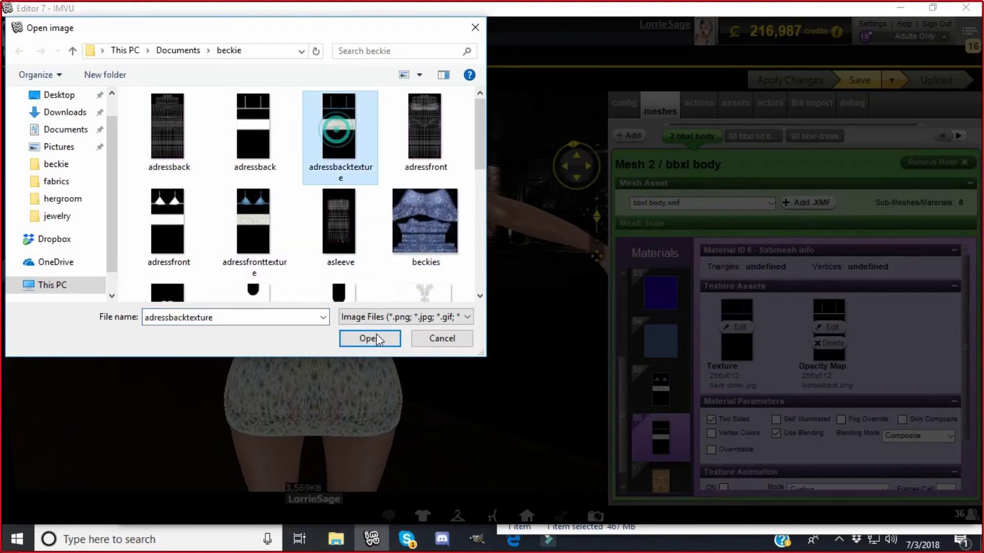
click(375, 342)
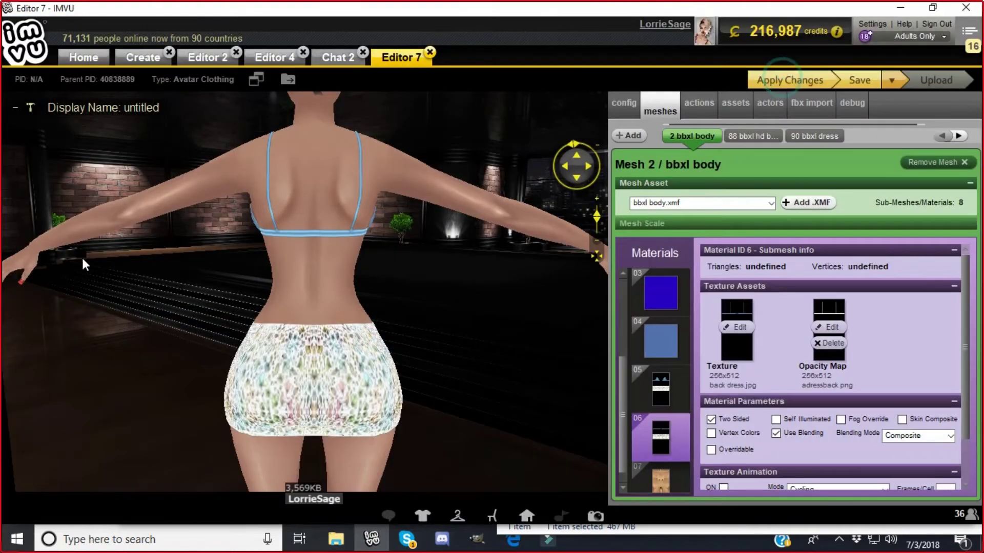
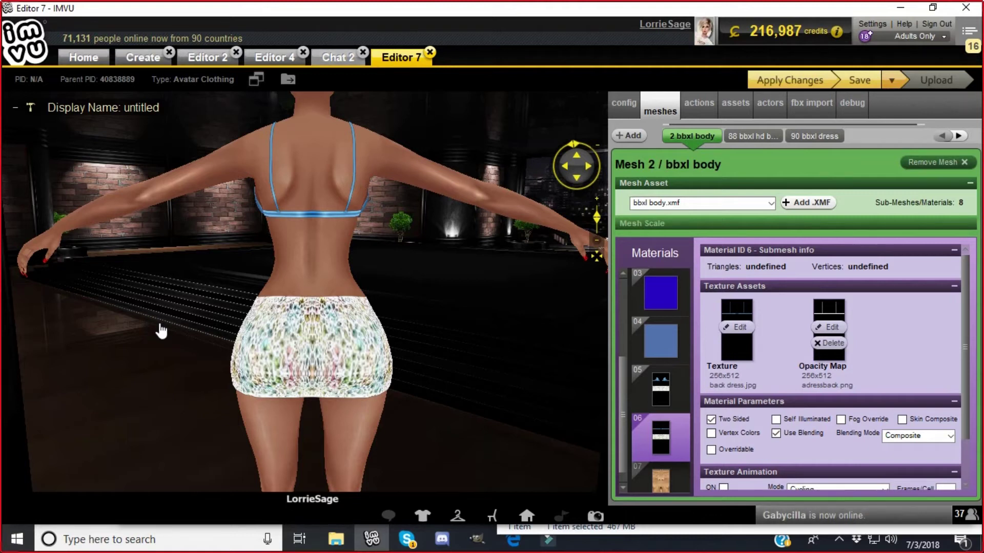
Switch to GIMP and bring up the front texture image with the two blue bikini cups
drag(488, 322, 251, 325)
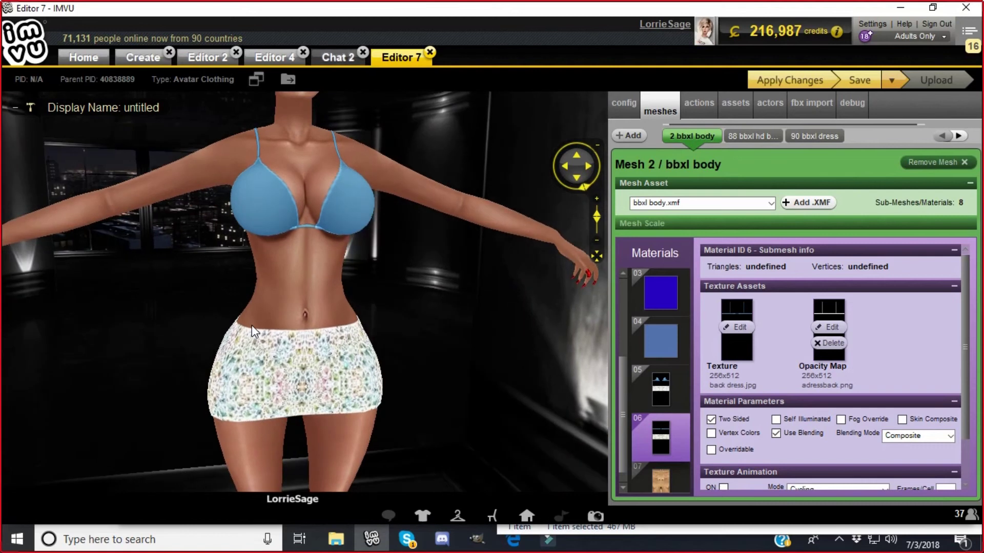
drag(357, 328, 314, 204)
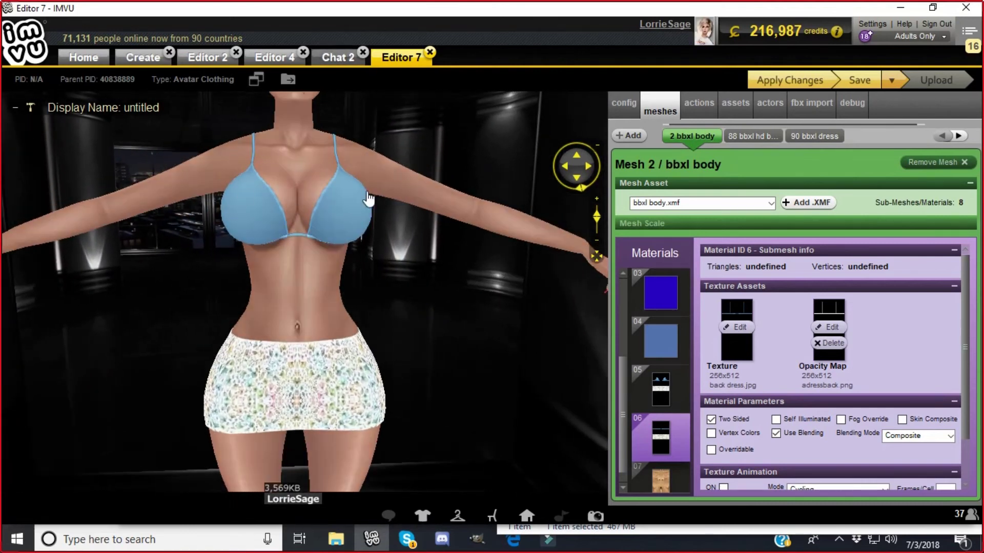
click(477, 539)
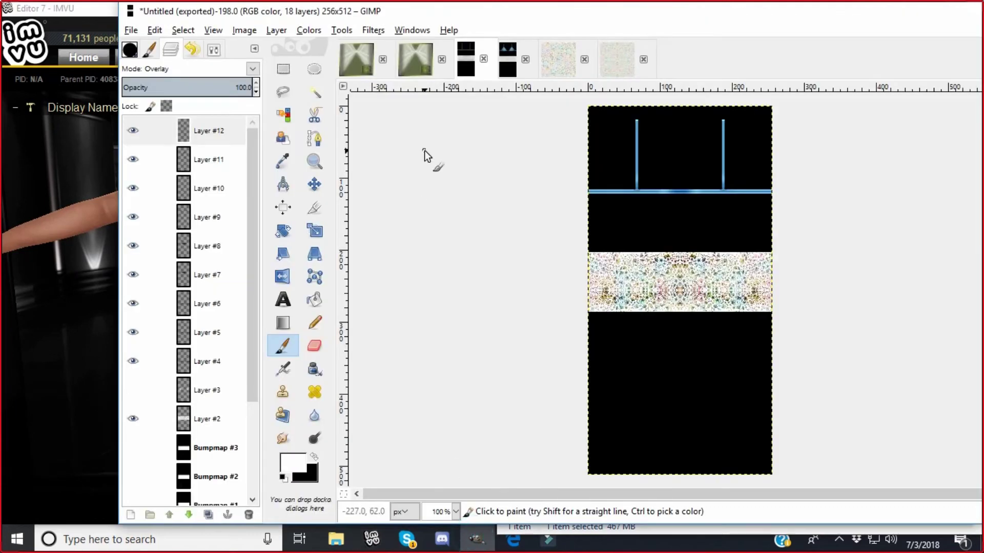
click(509, 60)
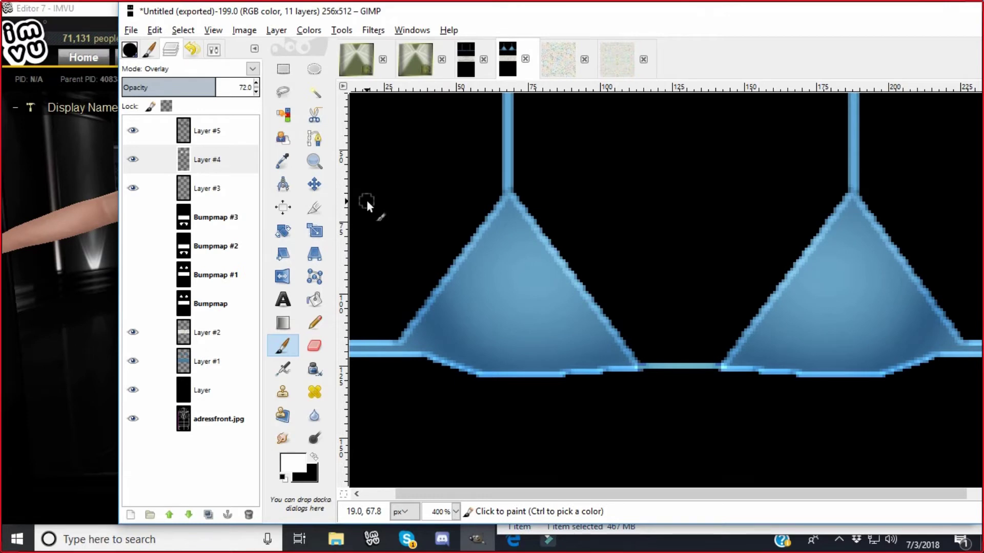
Add a new layer directly above Layer #4 in the front texture image
click(276, 29)
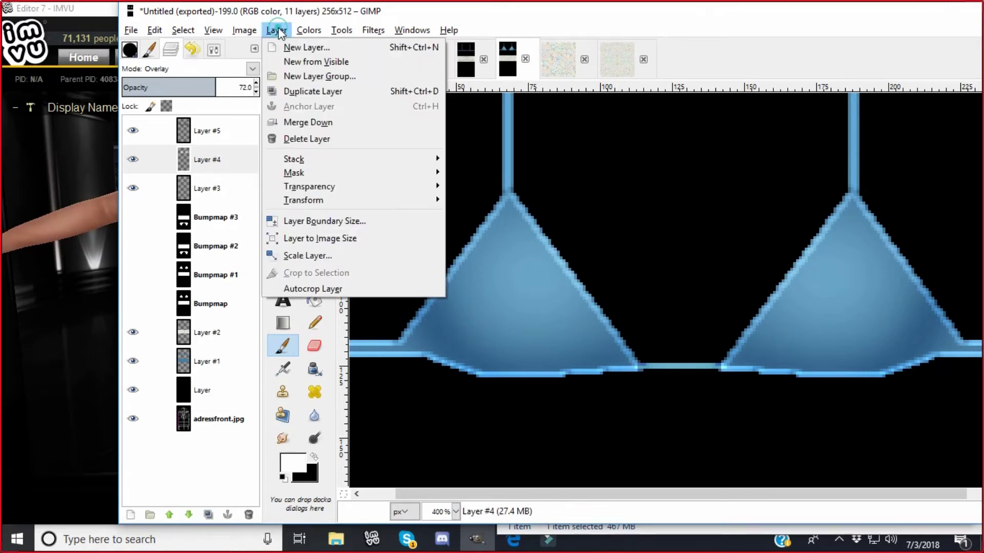
click(281, 46)
click(217, 344)
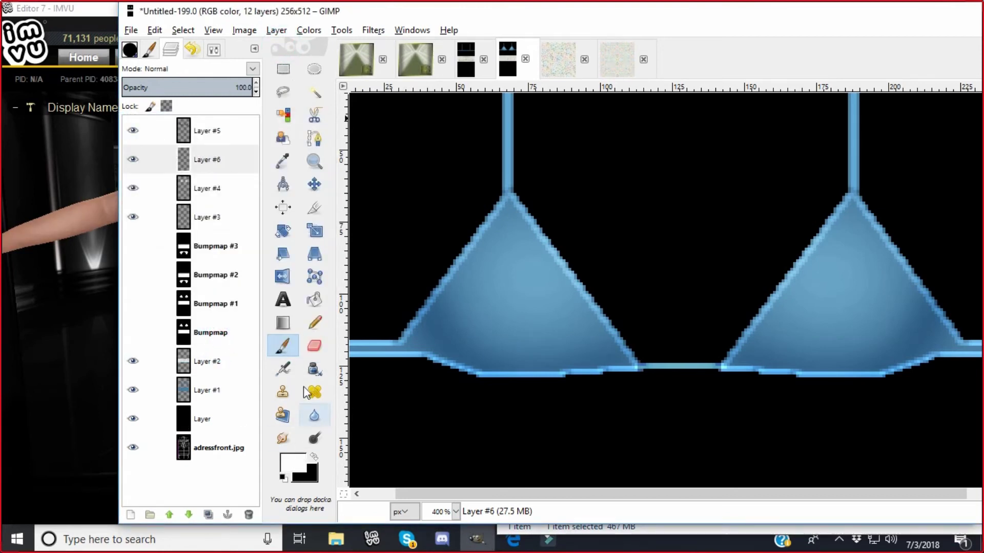
Set the Paintbrush size to 2.06 and paint two straight white fold lines at the left cup's lower-left corner
click(283, 346)
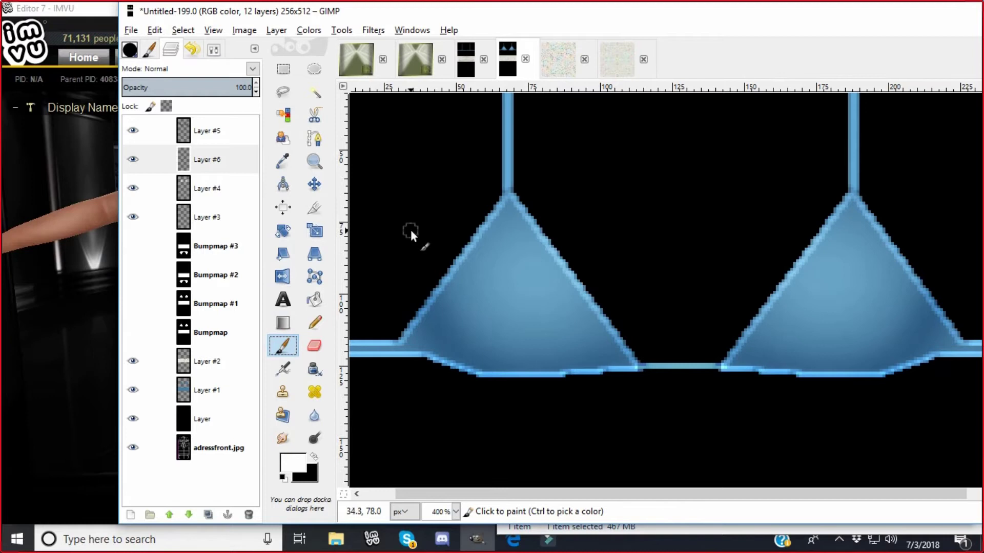
click(214, 49)
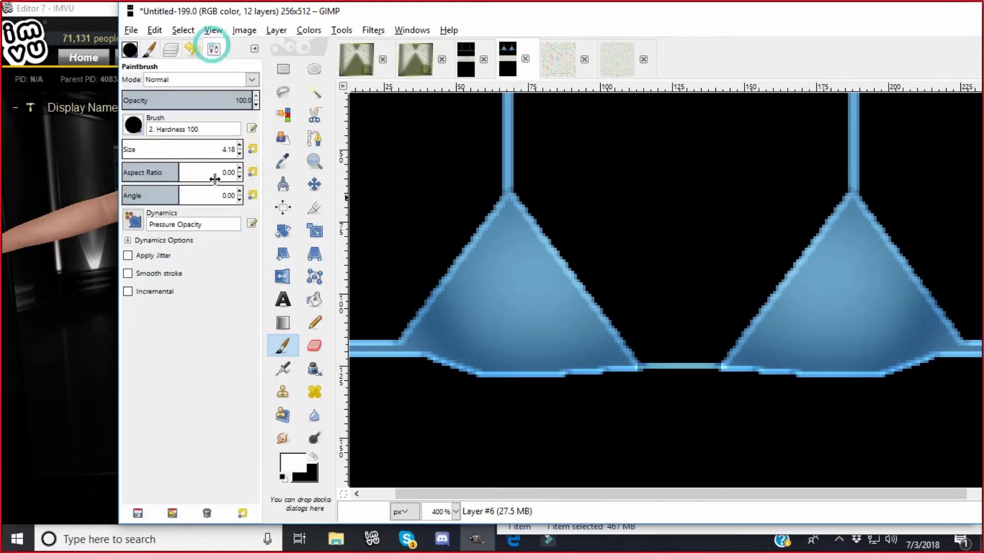
click(239, 153)
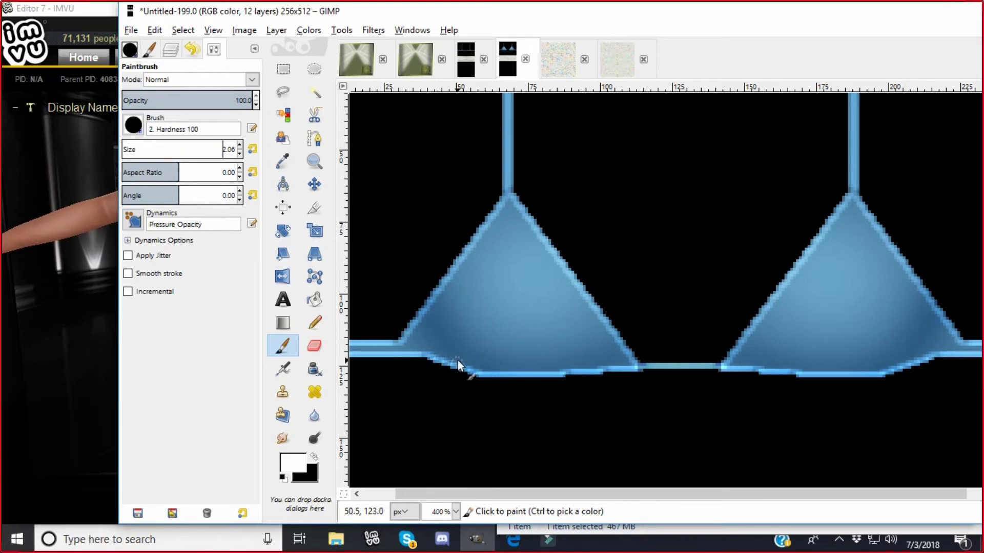
click(431, 358)
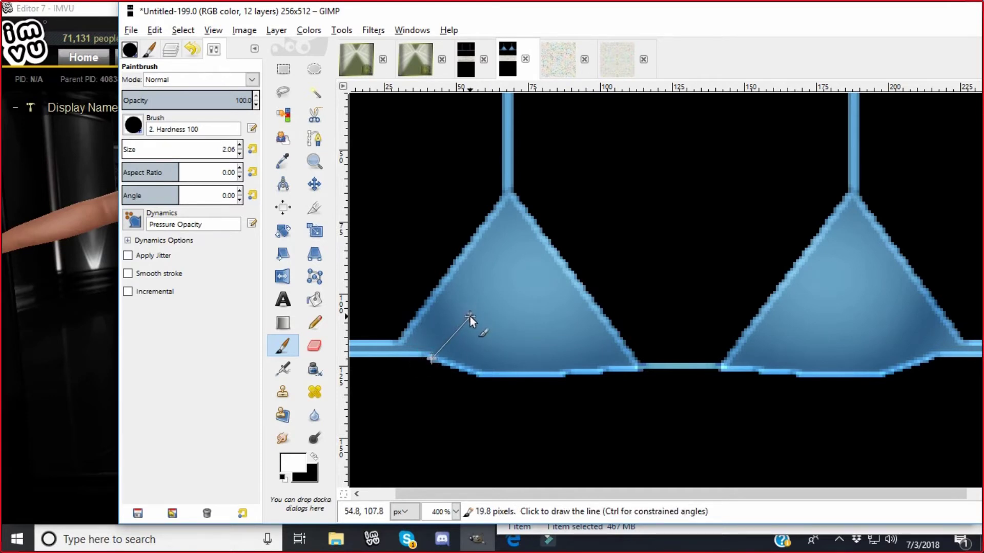
shift+click(466, 318)
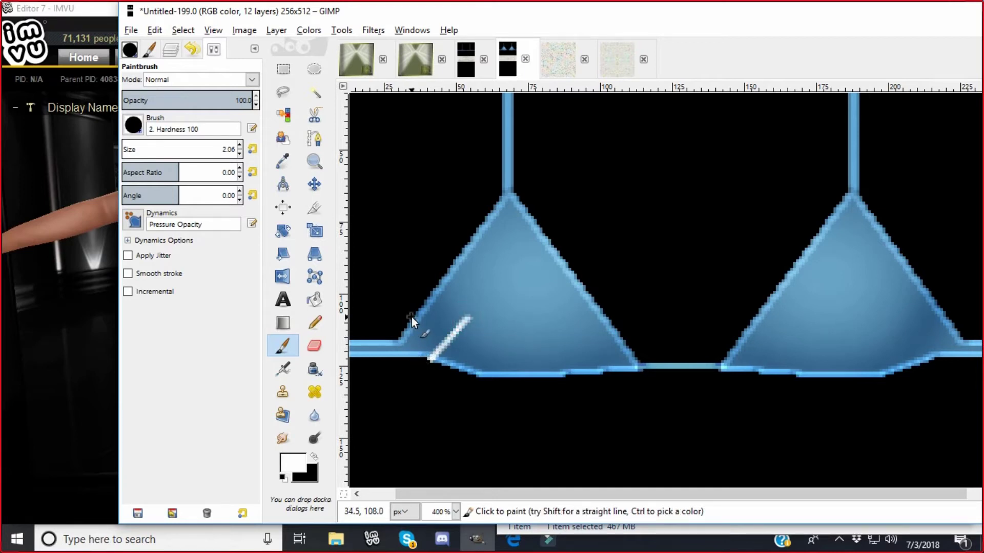
shift+click(461, 307)
Paint two straight white fold lines running from the left cup's lower-right edge up into the cup
click(626, 372)
key(shift)
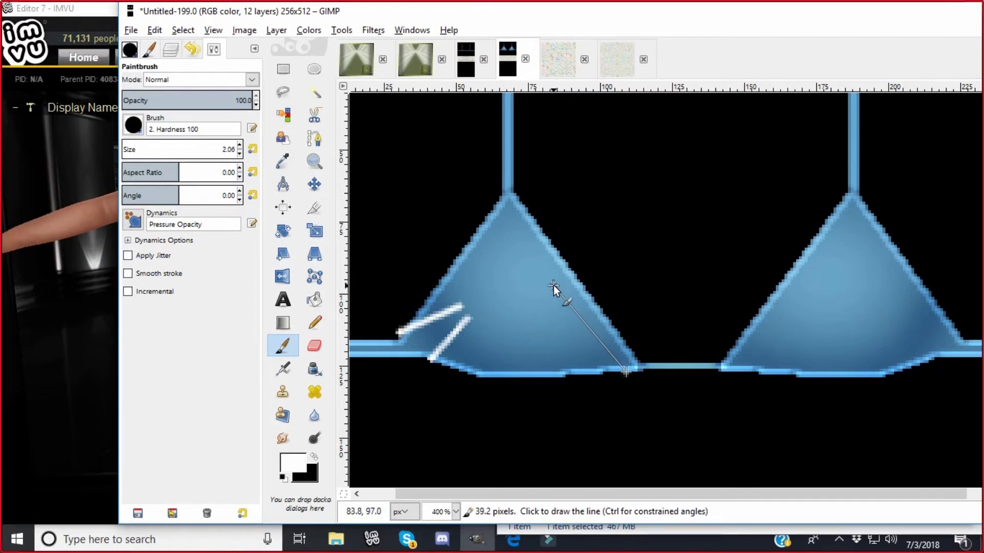
shift+click(553, 285)
click(594, 372)
key(shift)
shift+click(555, 307)
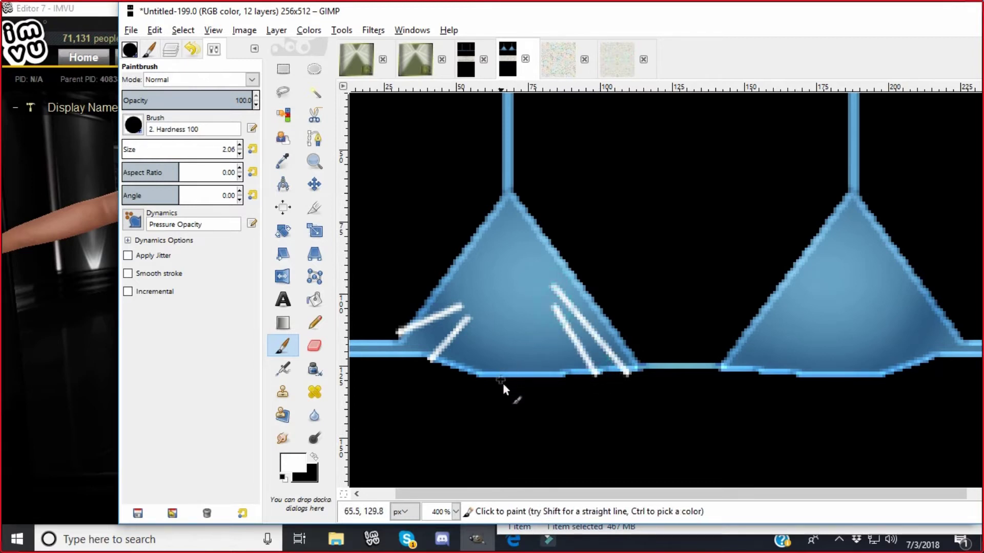
Add a third white fold line on each side of the left cup, and thicken the lower-left one and the middle right one
click(450, 363)
shift+click(475, 334)
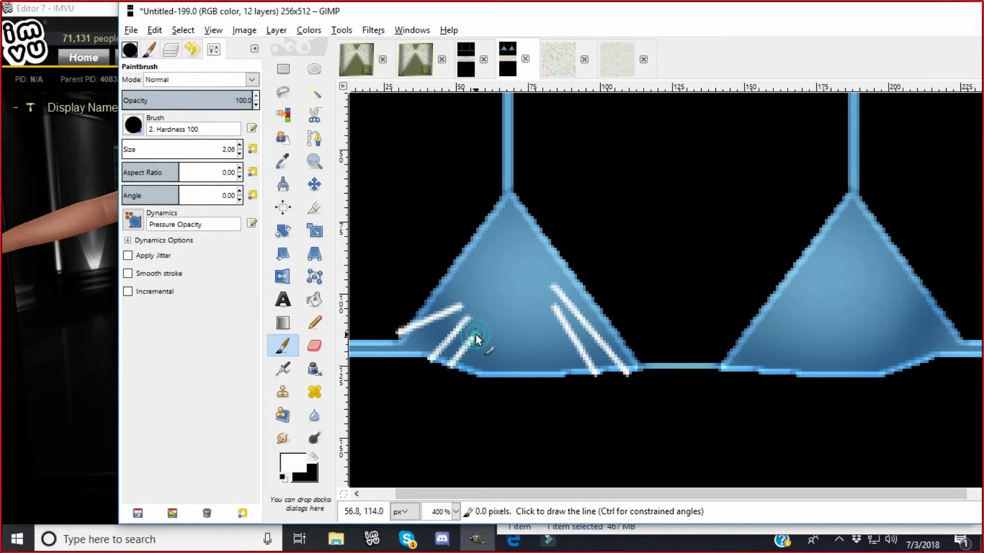
click(546, 328)
shift+click(578, 385)
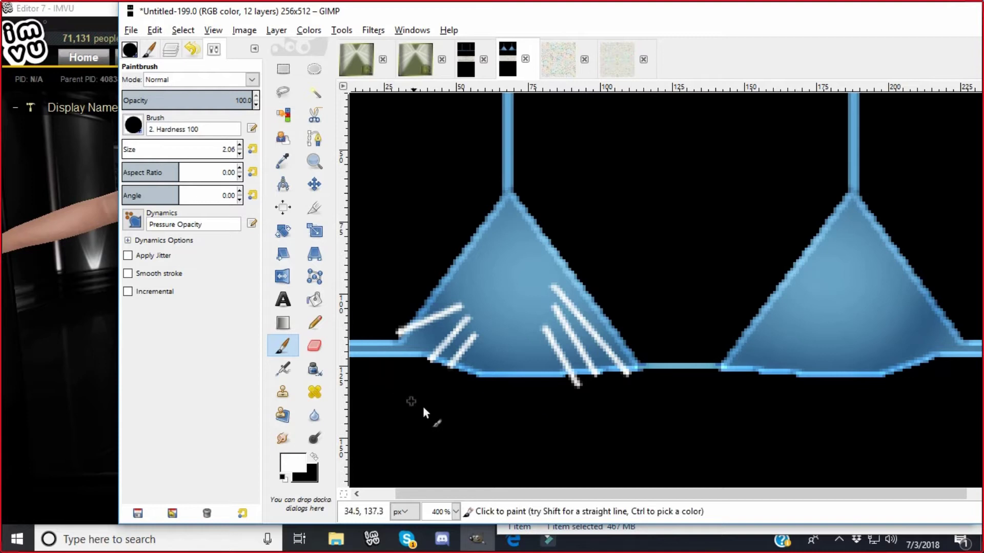
drag(478, 339, 454, 367)
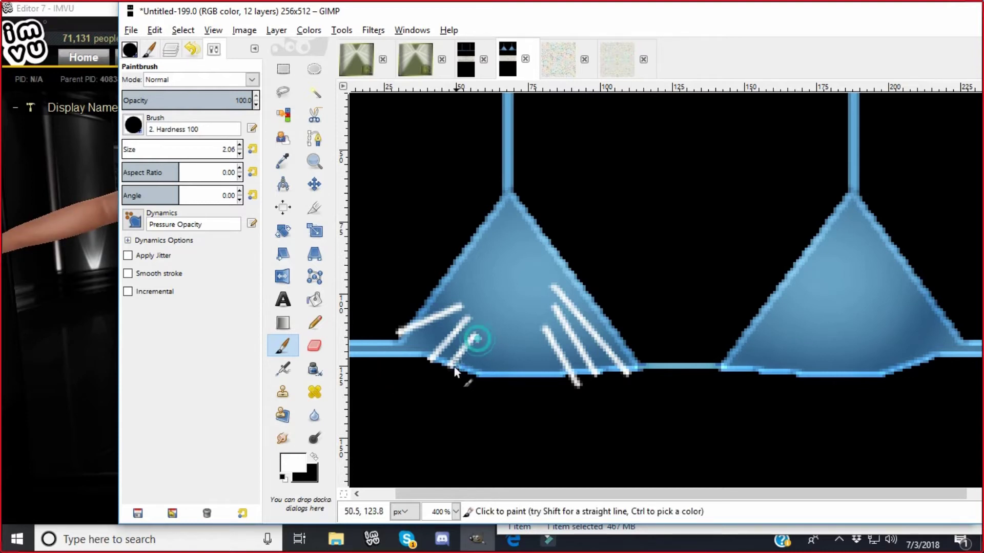
click(555, 310)
shift+click(596, 382)
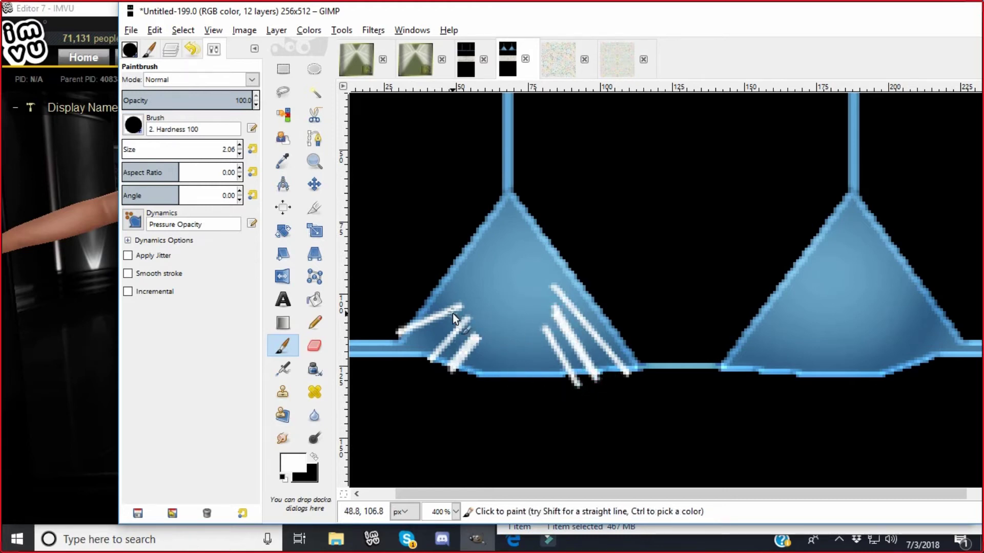
Switch the paint colour to black, set the brush size to 1.46, and outline the white fold lines at the left cup's lower-left corner
click(312, 456)
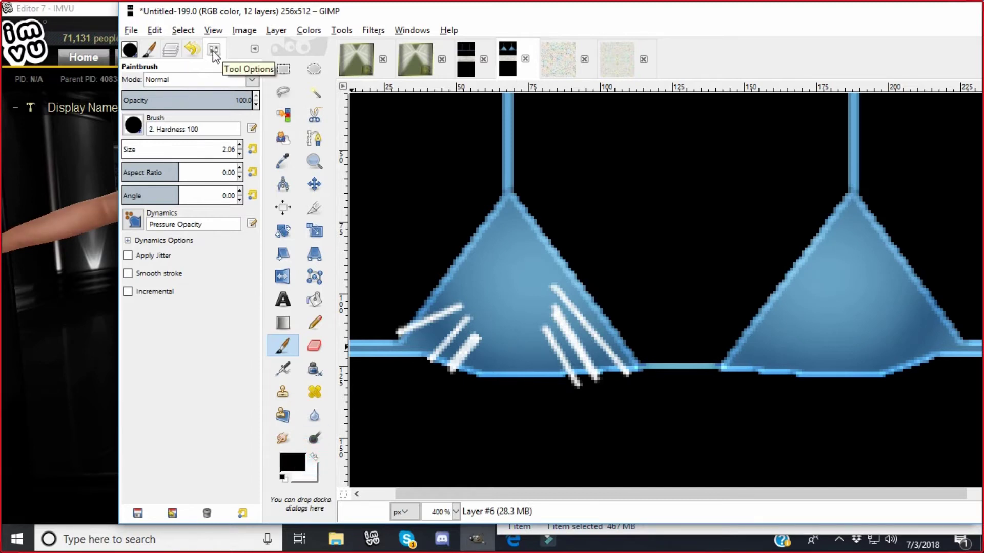
click(240, 153)
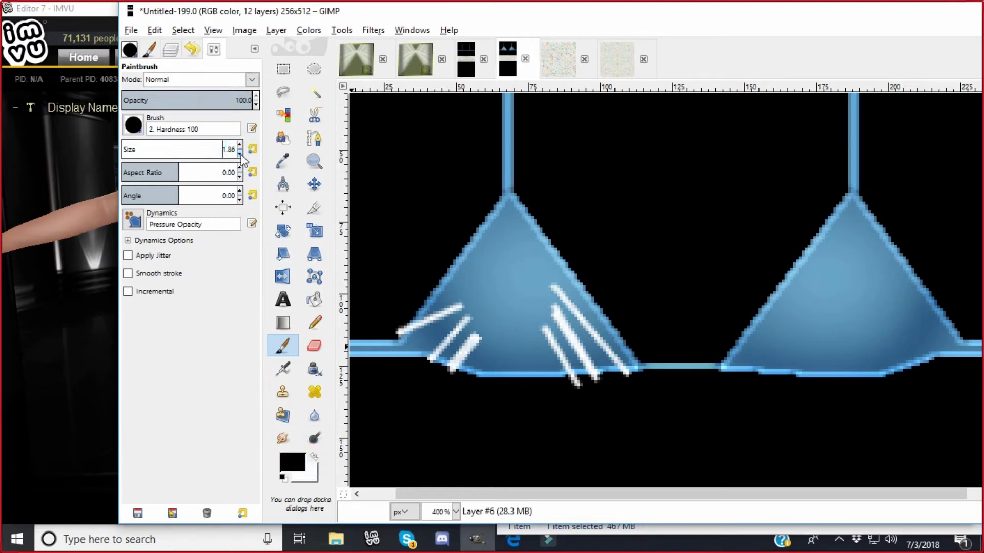
click(239, 153)
click(238, 146)
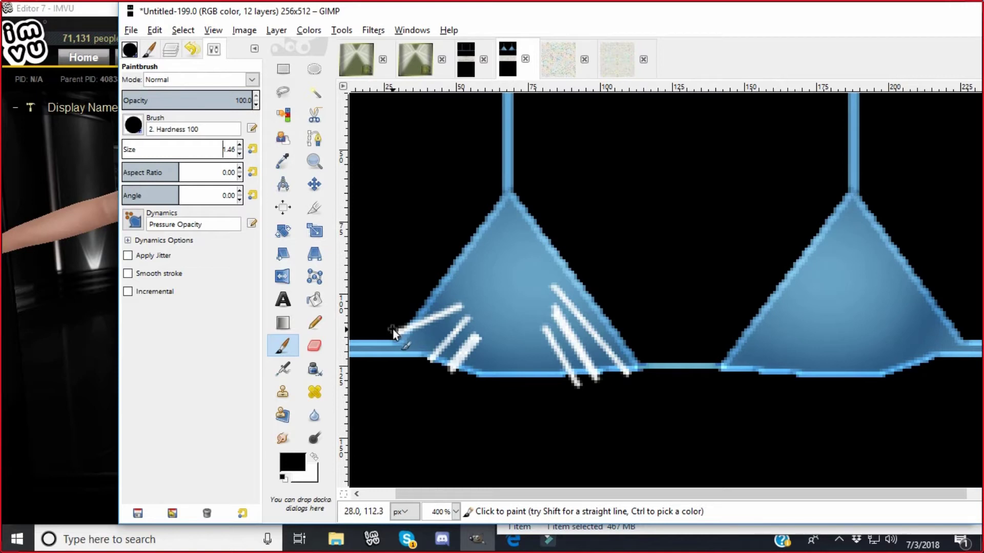
shift+click(461, 301)
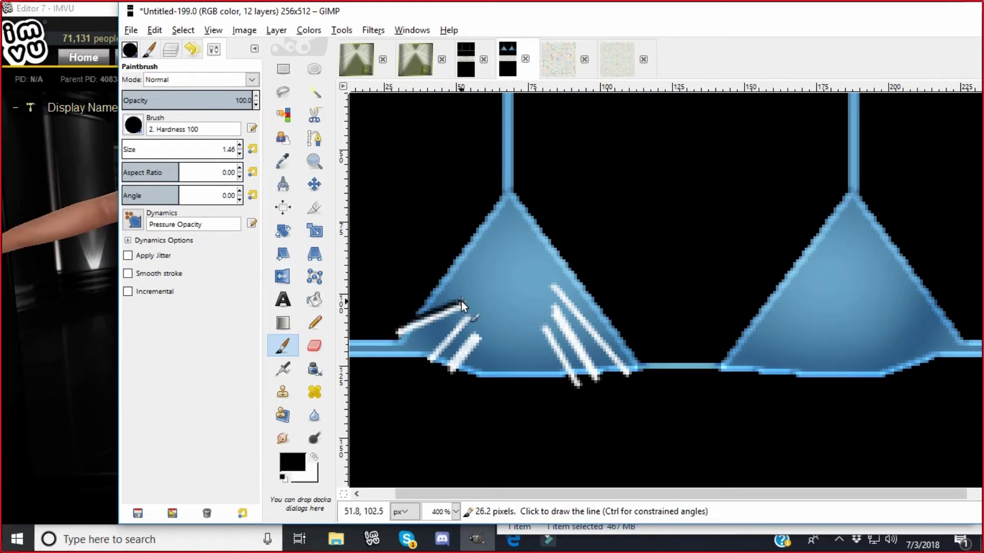
click(393, 336)
shift+click(461, 309)
click(423, 357)
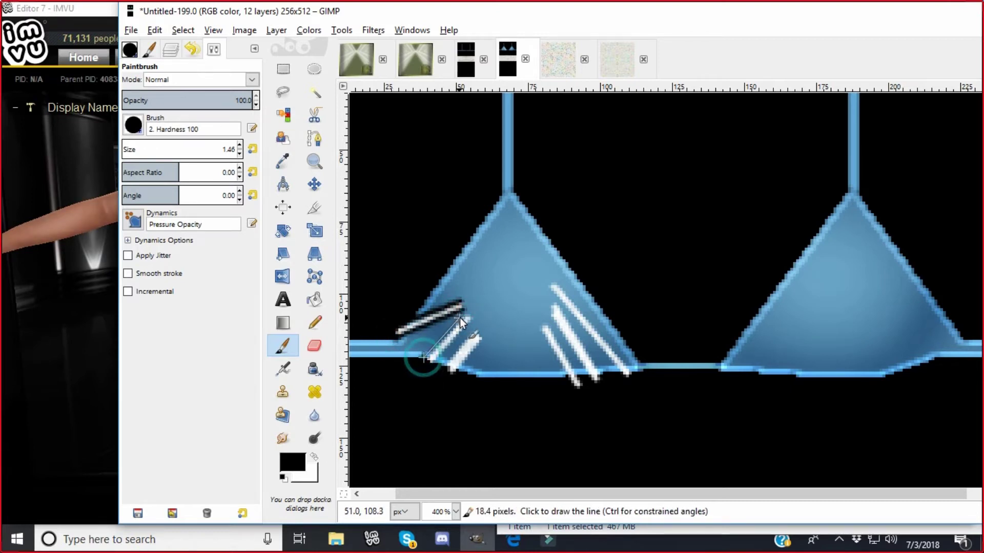
click(434, 361)
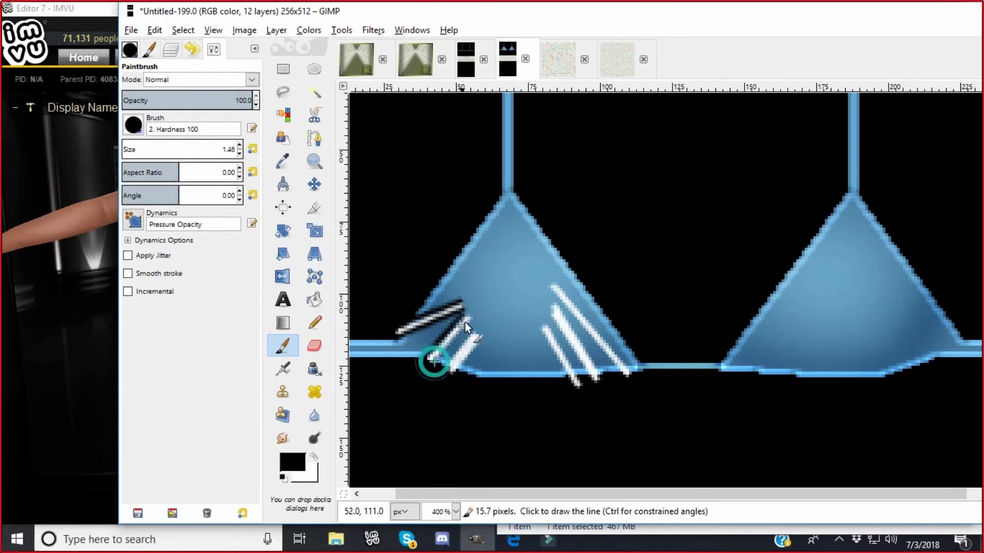
click(444, 364)
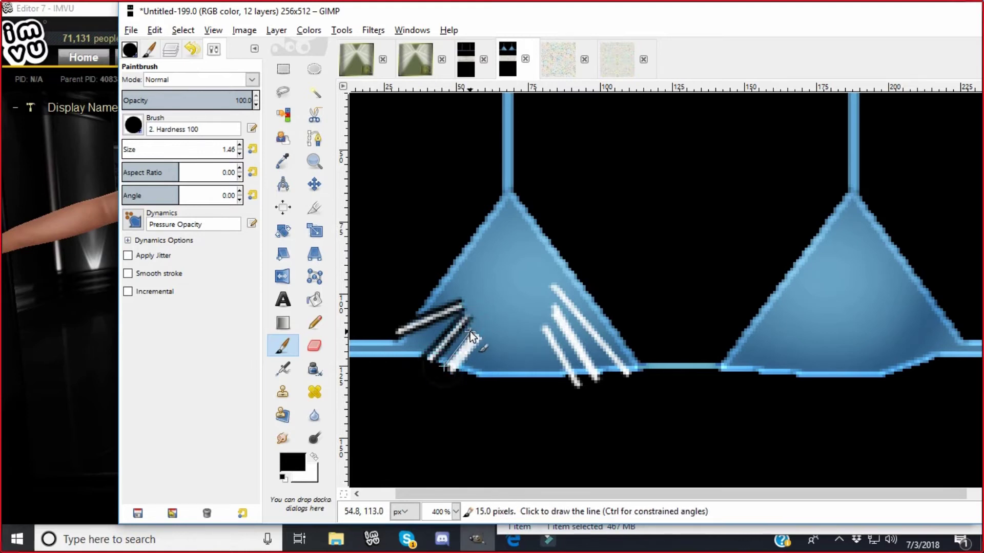
shift+click(480, 341)
Paint straight black lines along both edges of the three white fold lines on the left cup's right side
click(542, 333)
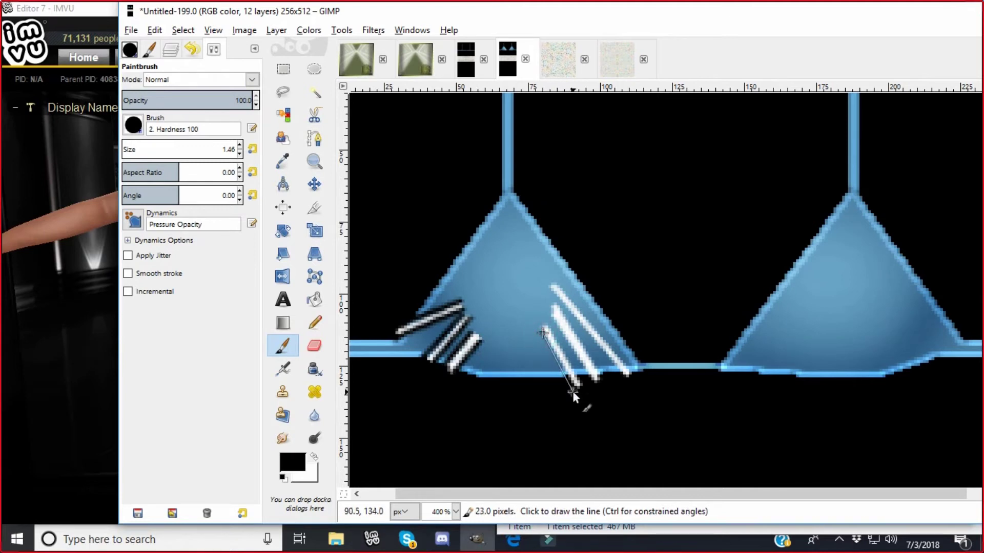
shift+click(574, 391)
click(549, 324)
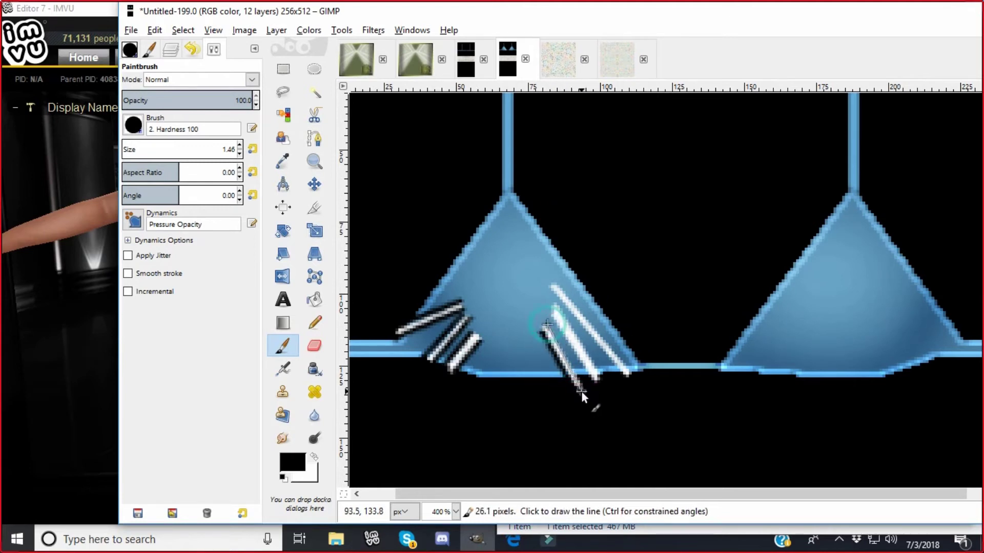
shift+click(586, 390)
click(549, 313)
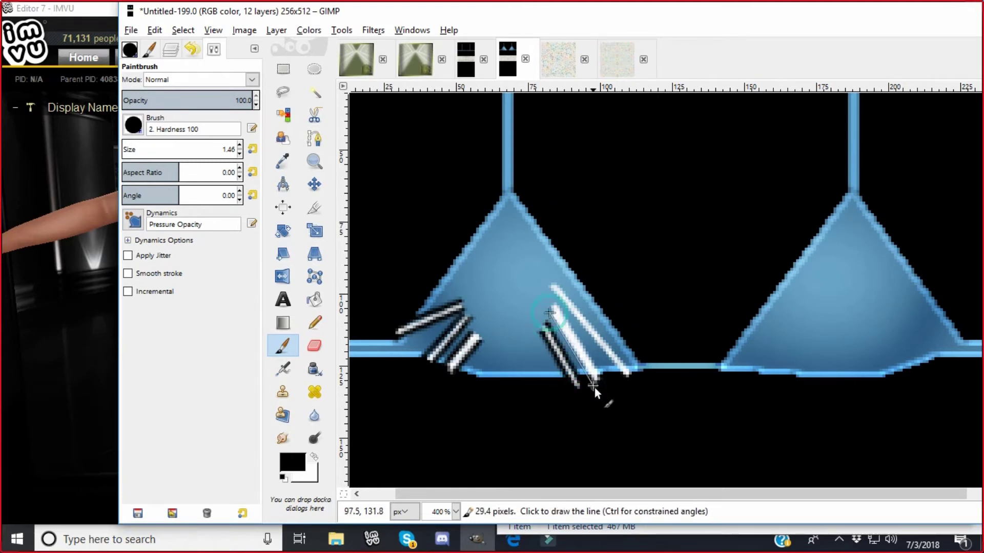
shift+click(598, 389)
click(560, 306)
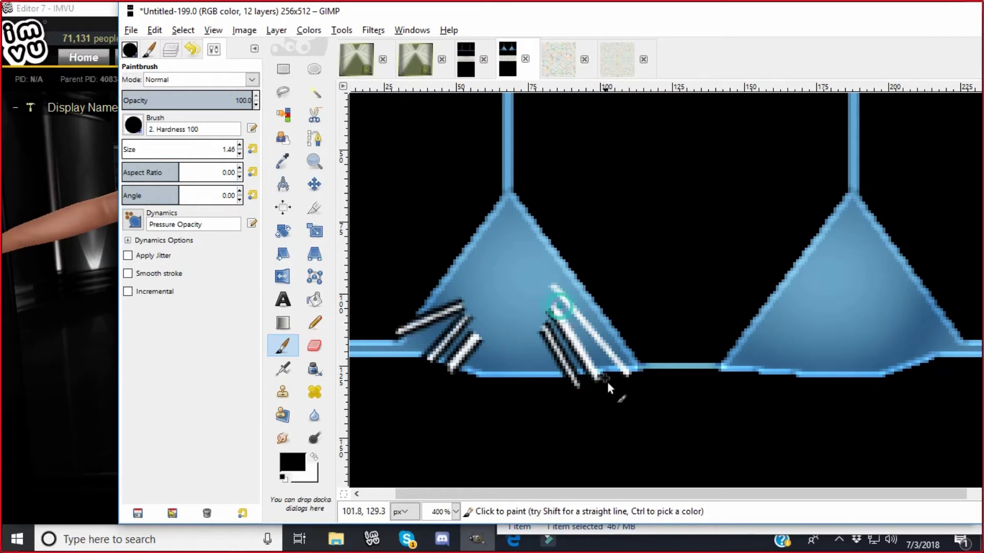
shift+click(608, 386)
click(550, 290)
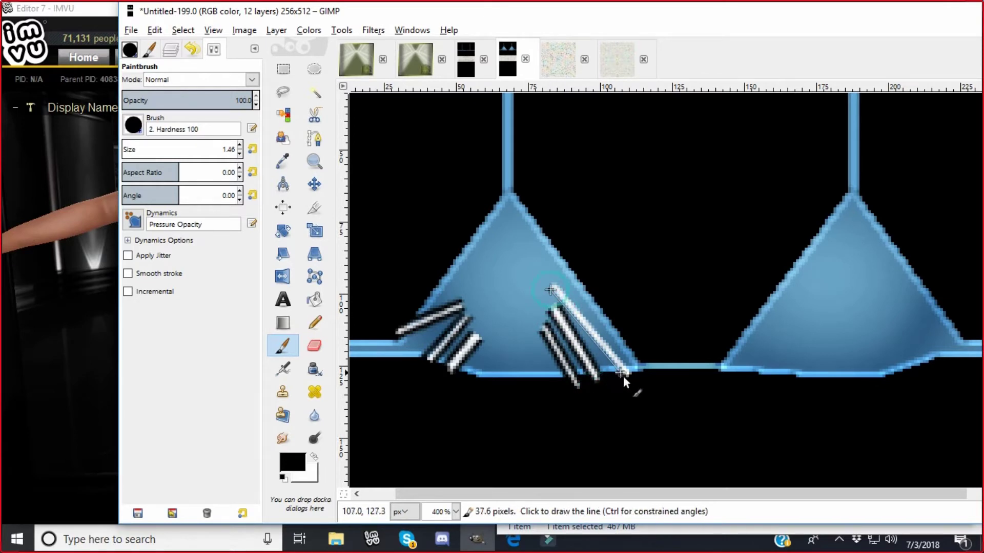
shift+click(629, 382)
click(556, 284)
shift+click(635, 376)
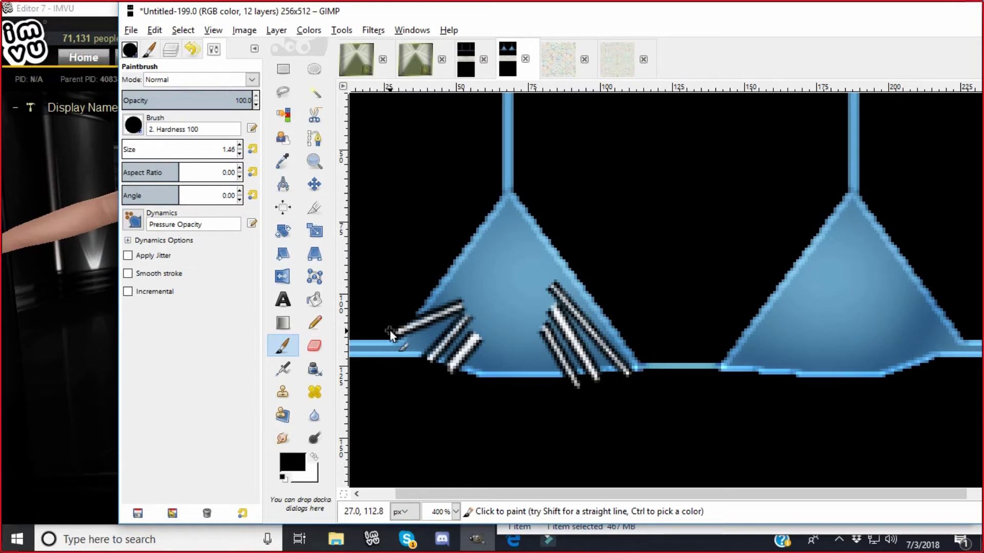
Smudge the inner ends of the left cup's fold lines with a 7.28 brush to taper them into the fabric
click(283, 439)
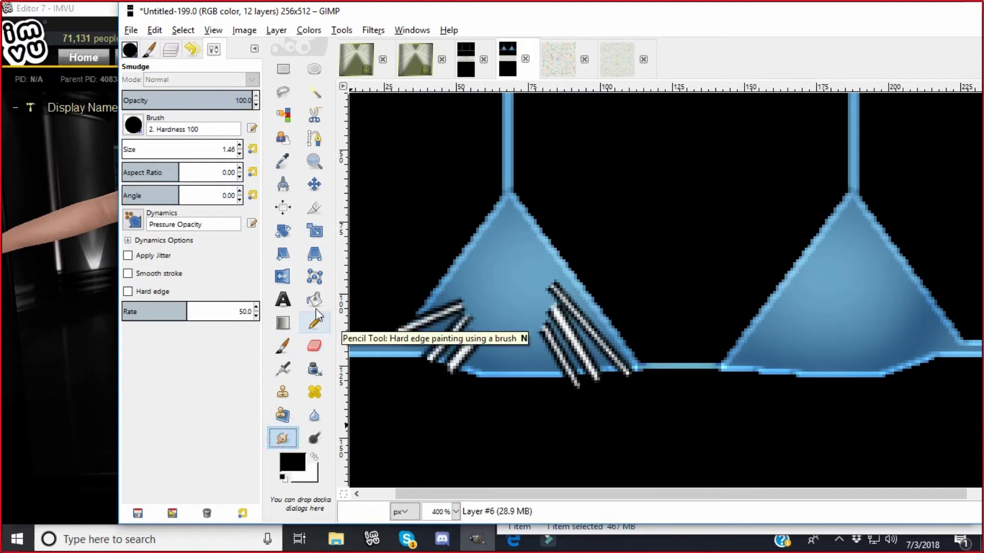
click(121, 148)
click(123, 145)
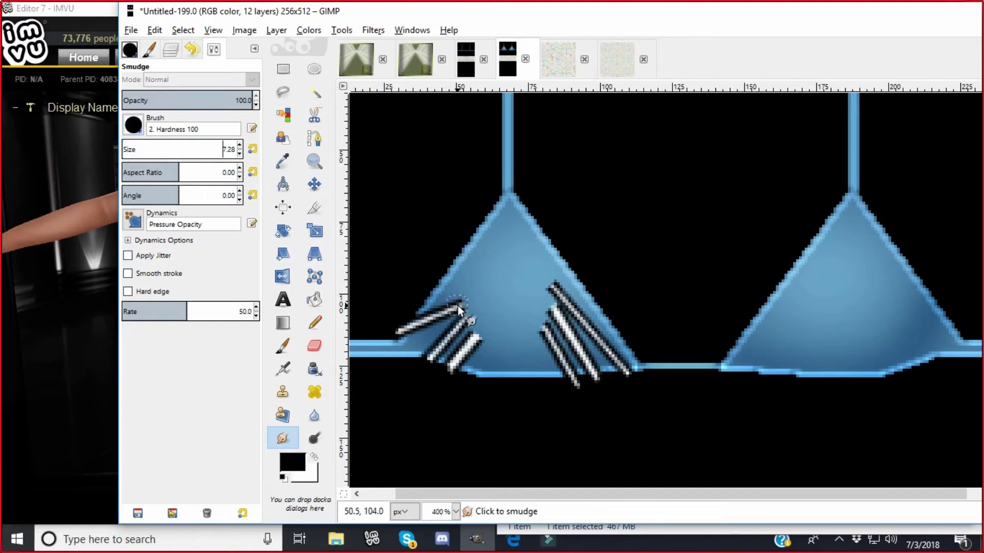
mouse_move(457, 305)
mouse_down()
mouse_move(476, 322)
mouse_move(477, 305)
mouse_move(432, 320)
mouse_move(473, 313)
mouse_up()
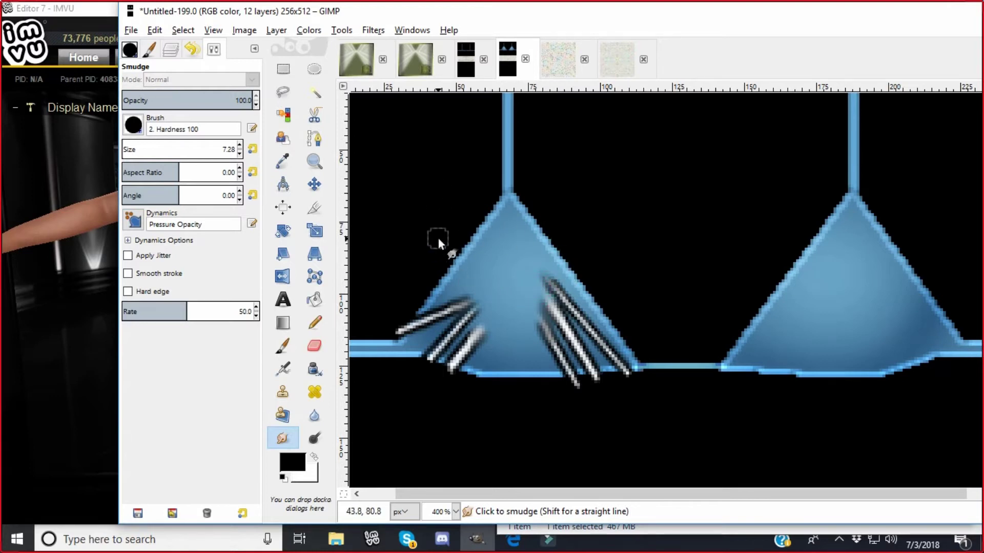
Soften the left cup's black and white fold lines with a Gaussian Blur using the RLE method
click(373, 30)
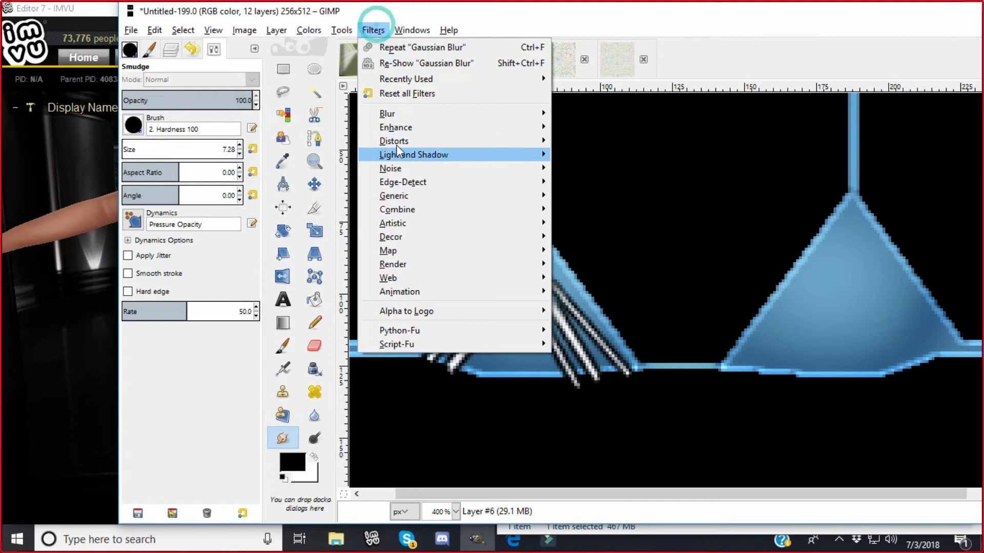
mouse_move(389, 114)
click(574, 128)
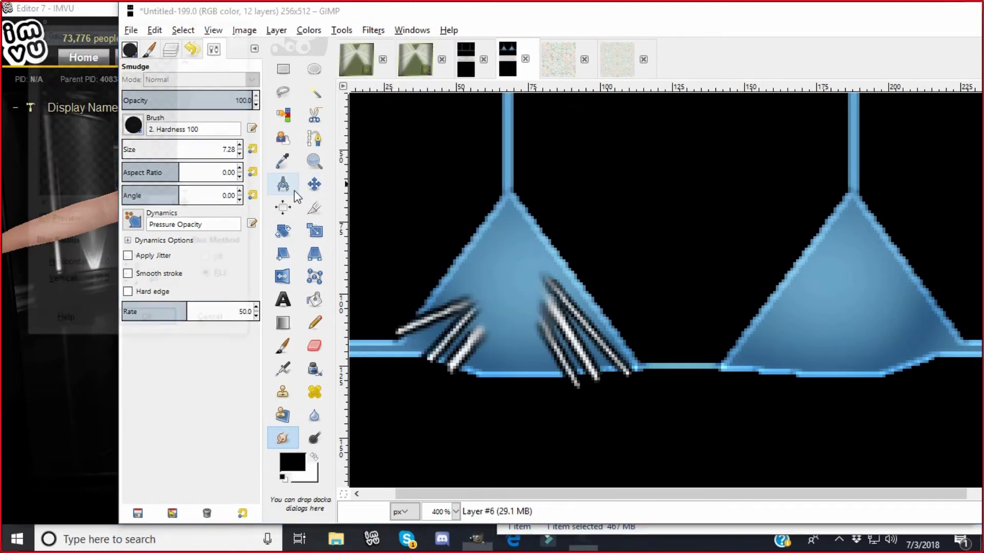
click(127, 286)
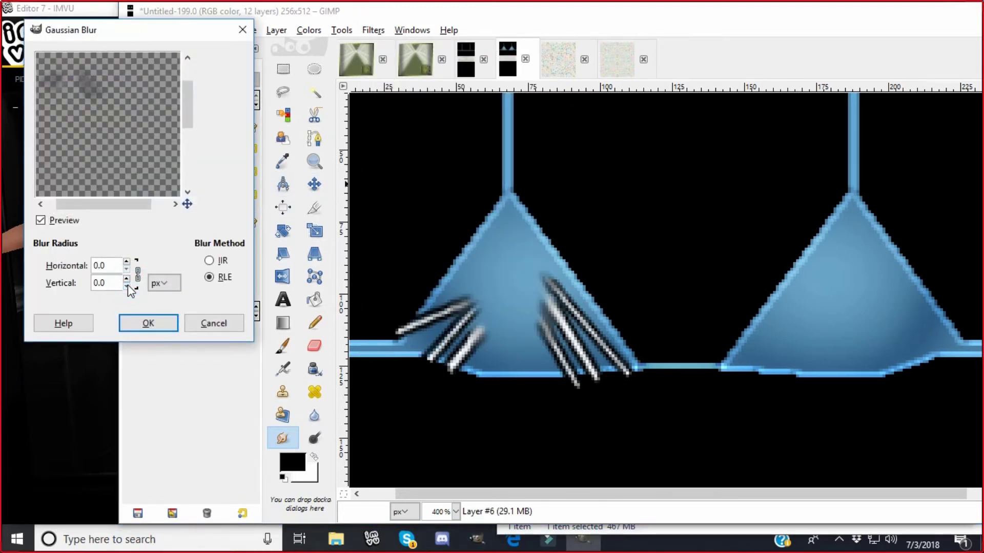
click(126, 262)
click(126, 262)
click(148, 322)
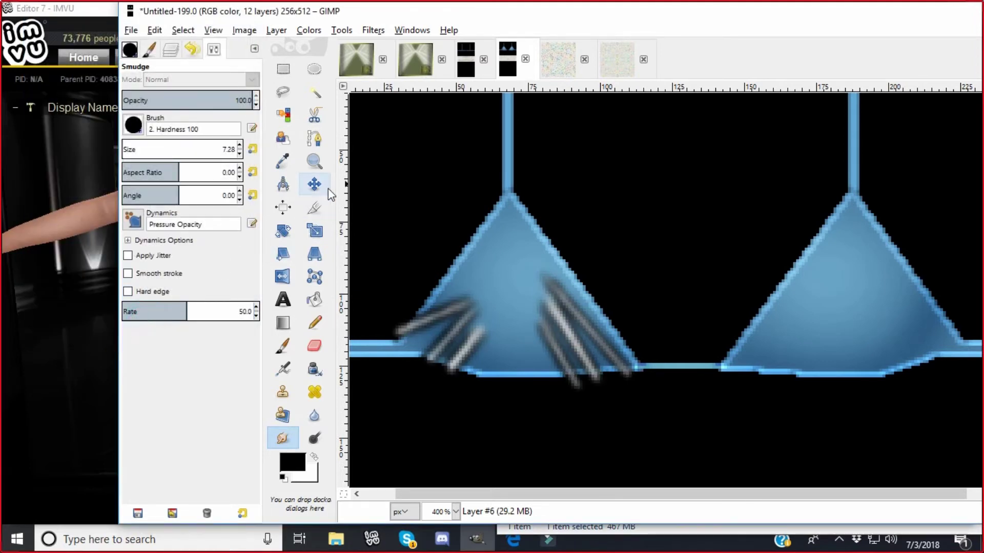
Mirror a duplicate of the fold layer horizontally onto the right cup and merge it down into Layer #6
click(274, 31)
click(290, 91)
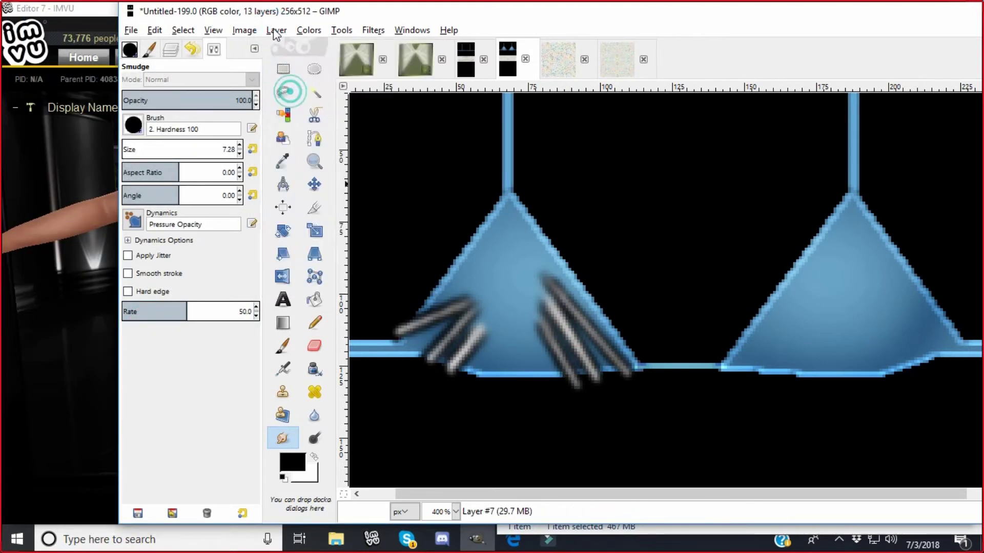
click(276, 31)
mouse_move(308, 197)
click(466, 202)
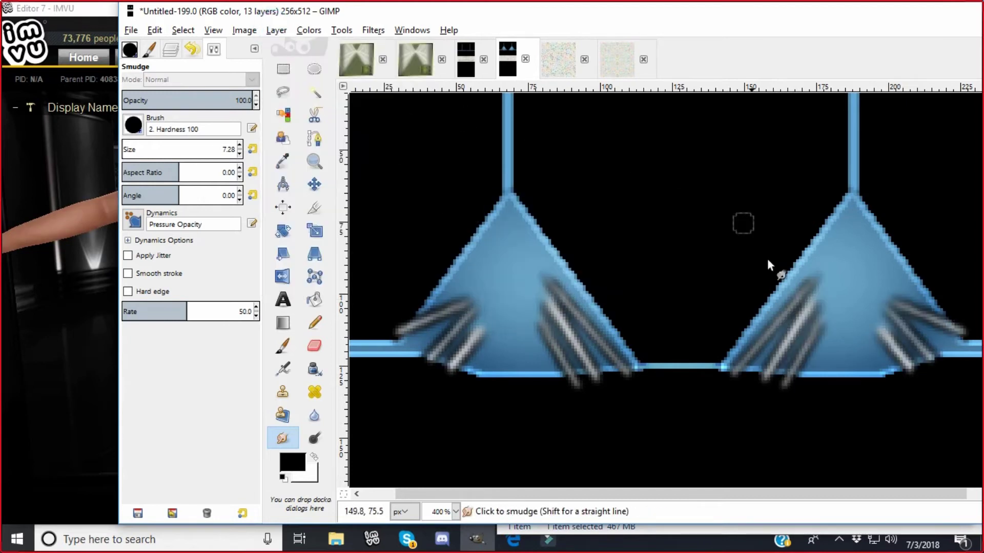
click(277, 31)
click(296, 136)
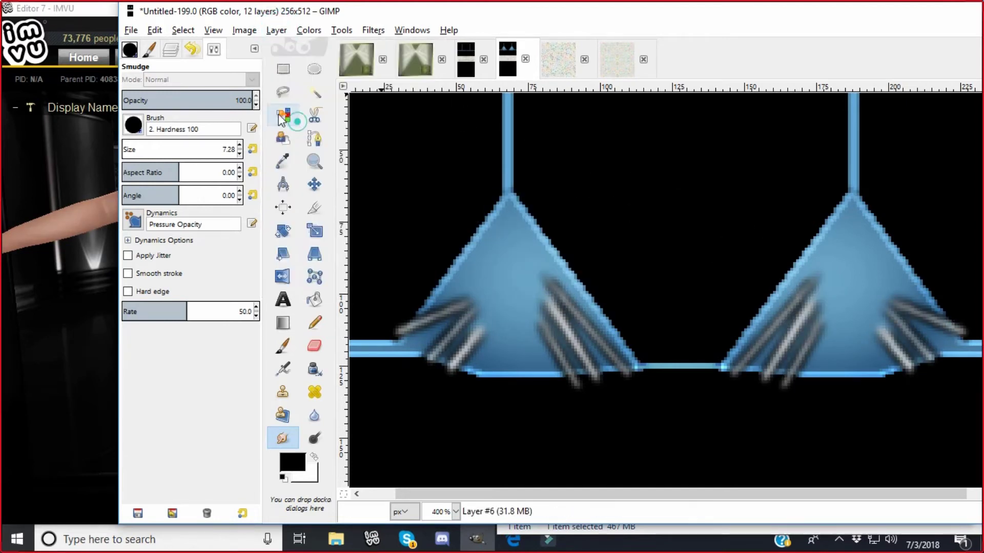
Set the blending mode of Layer #6, which holds the folds, to Overlay
click(169, 48)
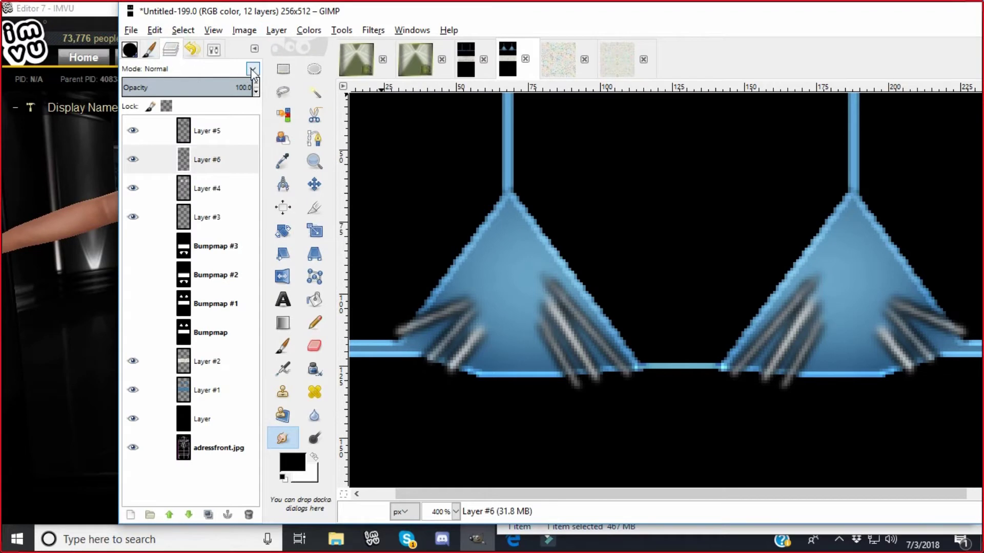
click(251, 69)
click(165, 243)
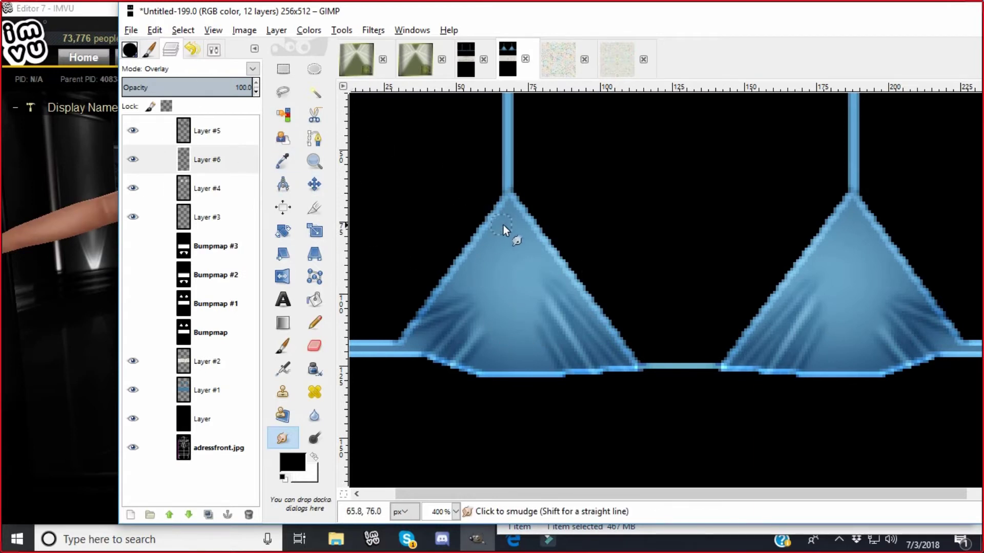
Export the image with the overlaid folds as adressfronttexture.png in the beckie folder, replacing the existing file
click(132, 32)
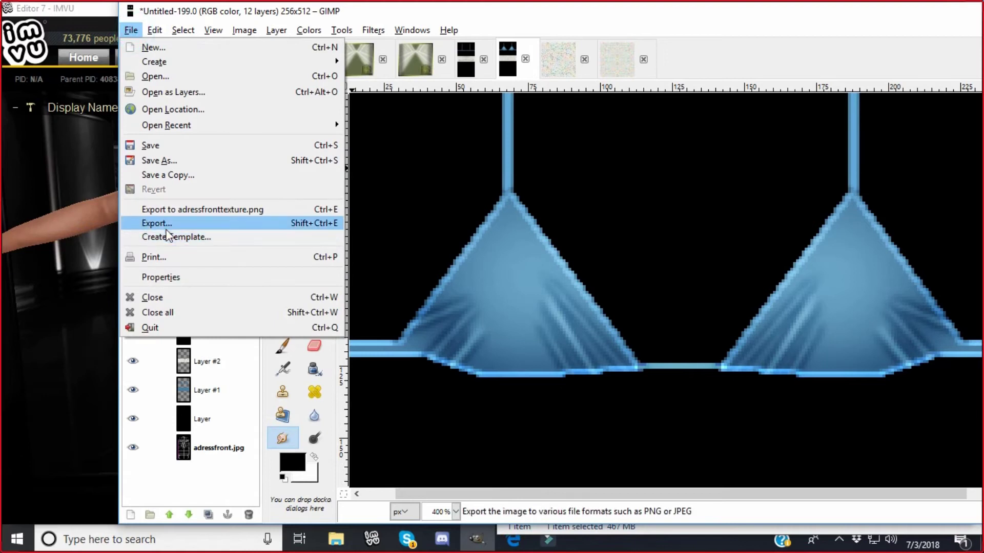
click(165, 221)
click(564, 451)
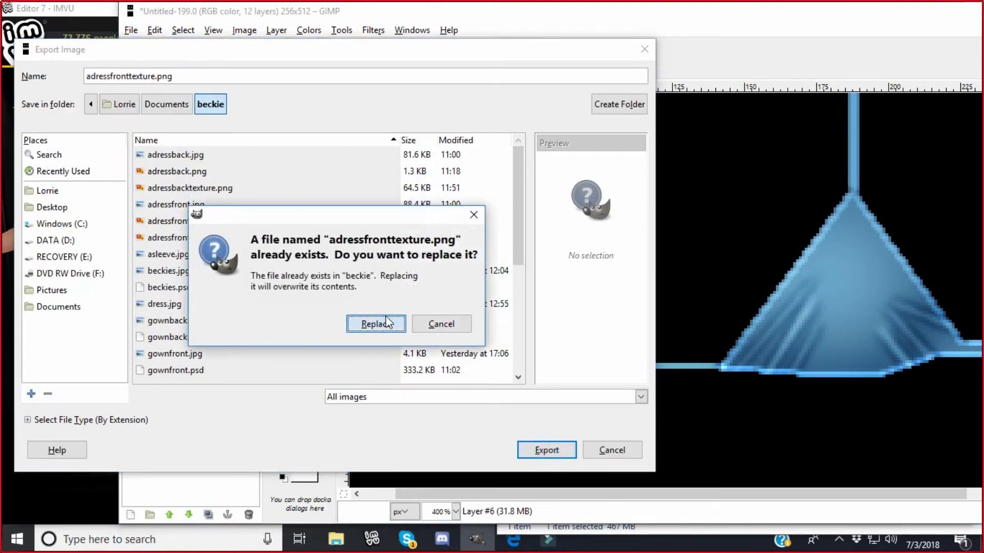
click(385, 318)
click(229, 309)
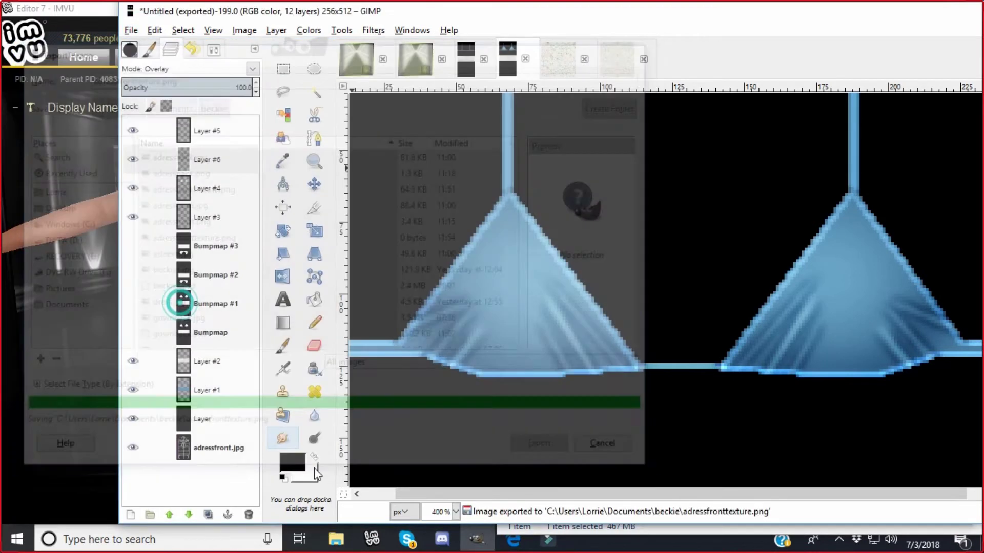
Switch to the IMVU editor, reload the texture of material 05, apply the changes, and inspect the bikini top from several angles
click(372, 539)
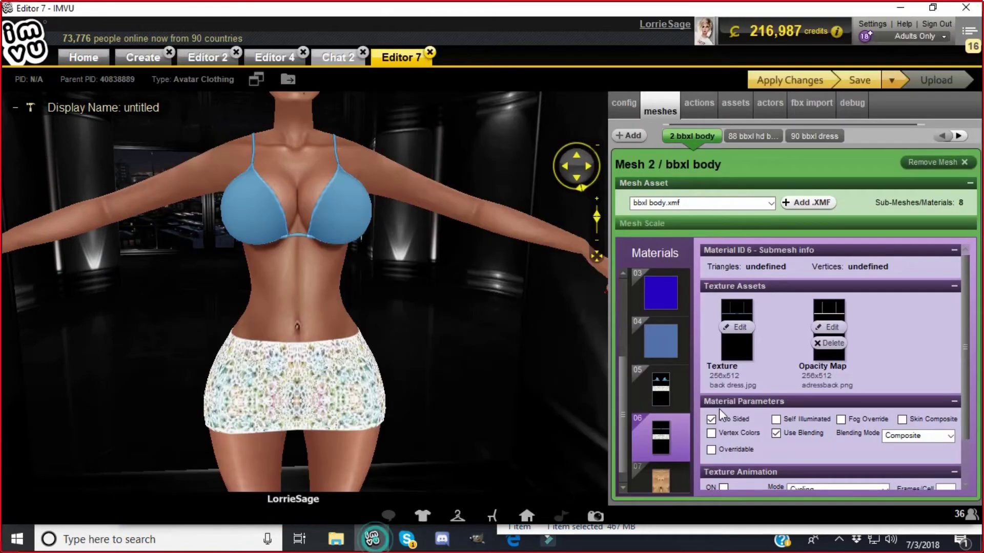
click(660, 390)
click(740, 332)
click(289, 233)
click(373, 337)
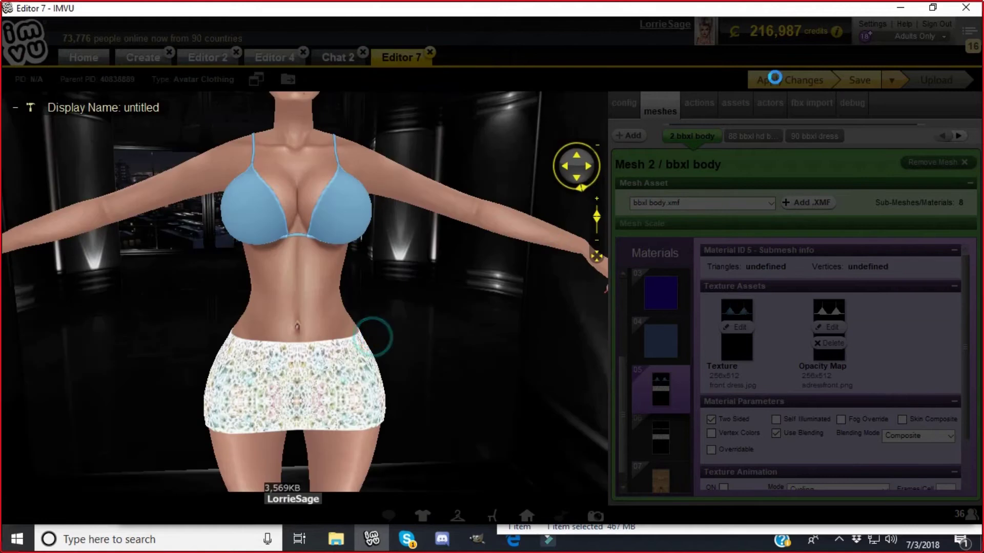
click(781, 82)
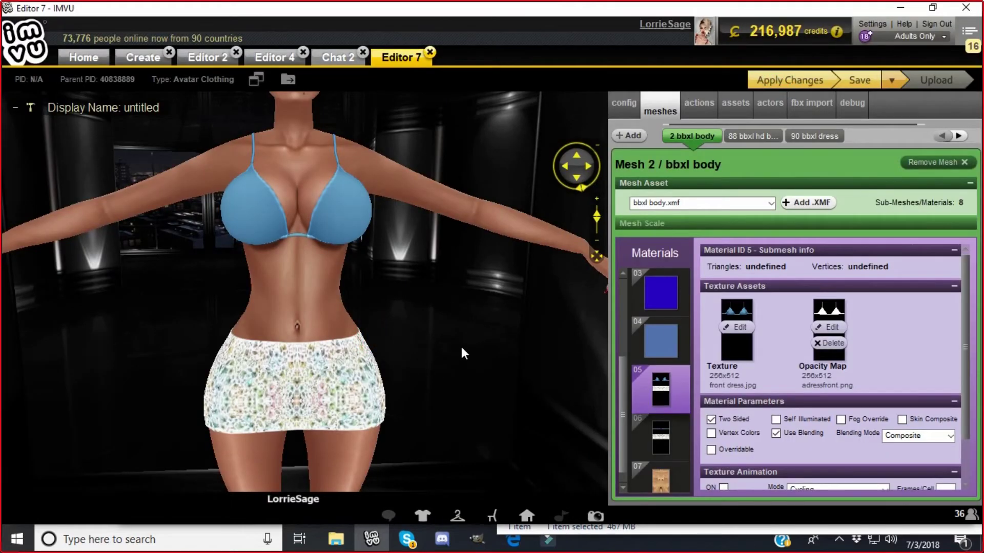
mouse_move(462, 343)
mouse_down()
mouse_move(374, 337)
mouse_move(453, 340)
mouse_up()
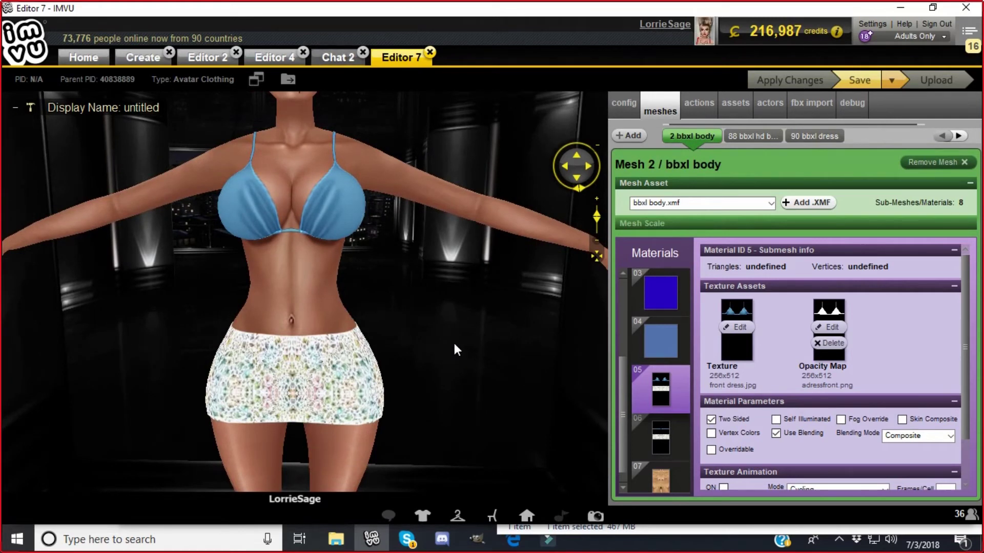
drag(490, 311, 520, 314)
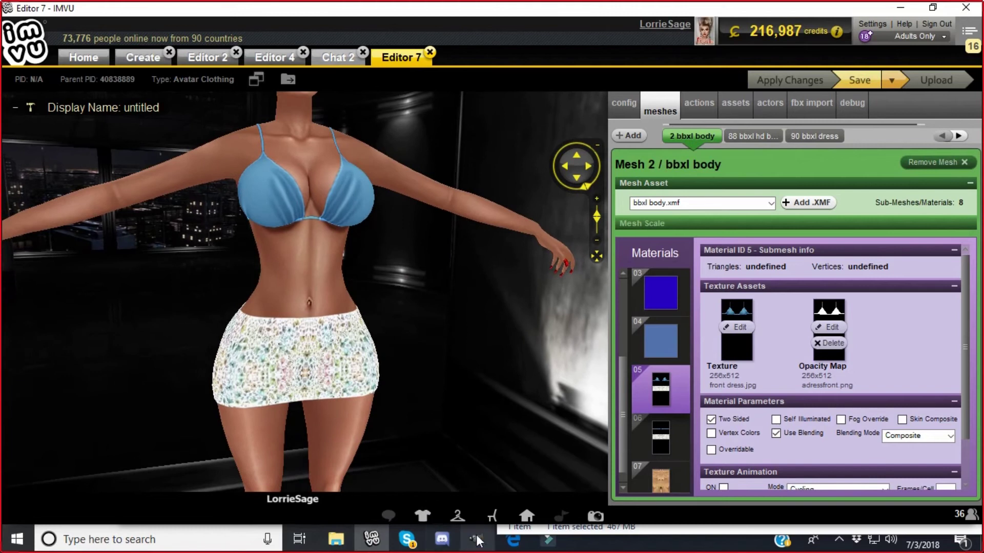
Switch to GIMP, shift the folds on Layer #6 down toward the cups' lower edges, and lower the layer's opacity to 44
click(477, 539)
click(314, 184)
drag(641, 300, 639, 331)
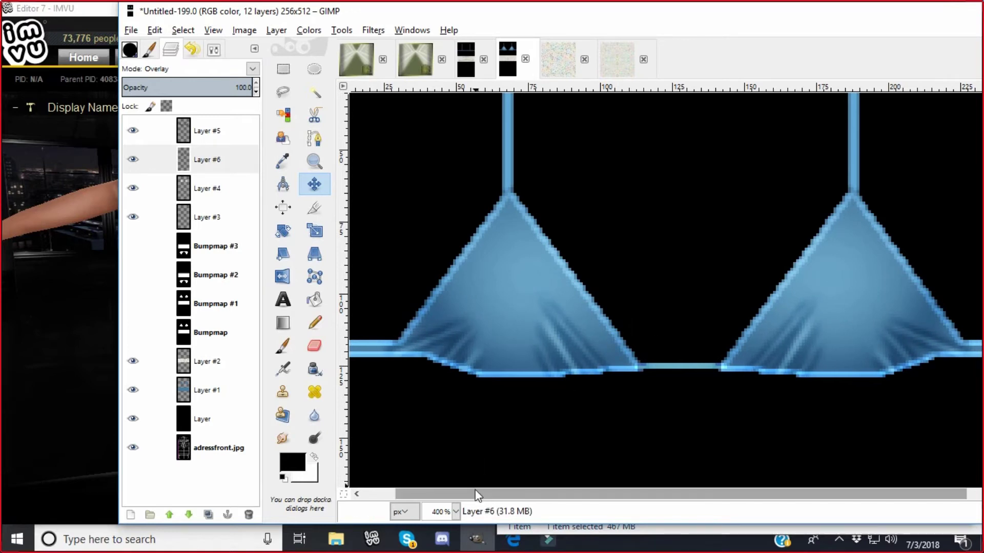
drag(469, 495, 389, 502)
click(357, 494)
click(407, 463)
drag(408, 464, 448, 445)
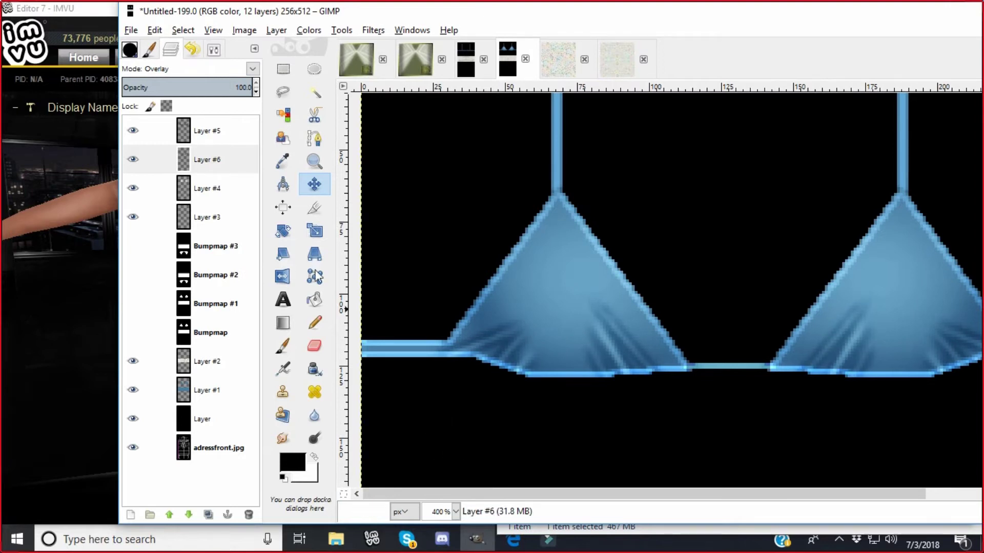
click(256, 91)
click(256, 91)
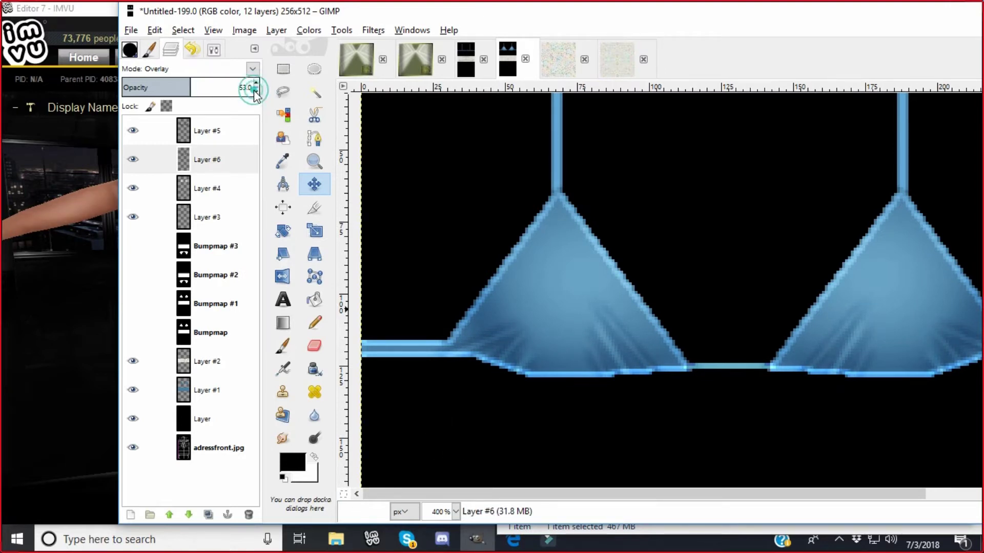
Export the texture with the fainter folds, overwriting adressfronttexture.png
click(131, 30)
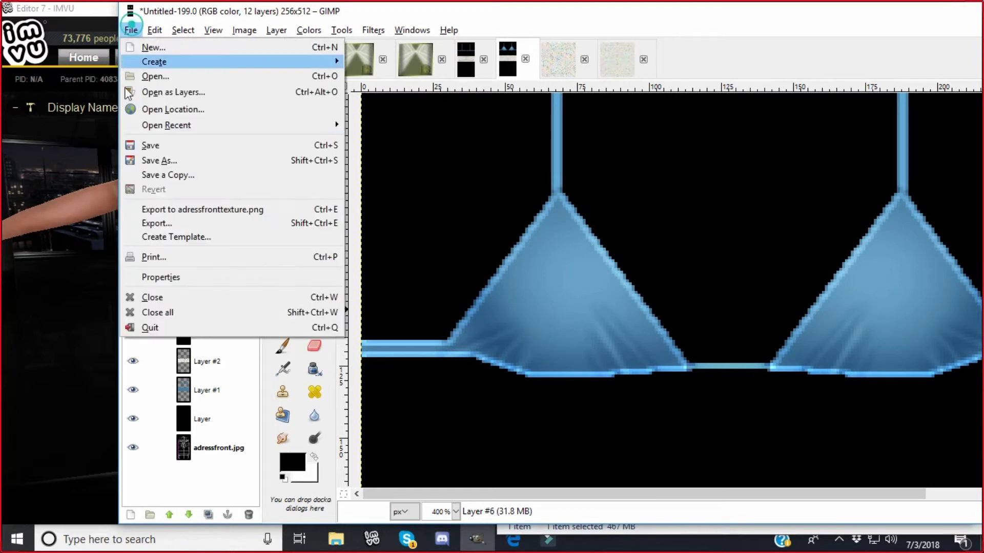
click(156, 226)
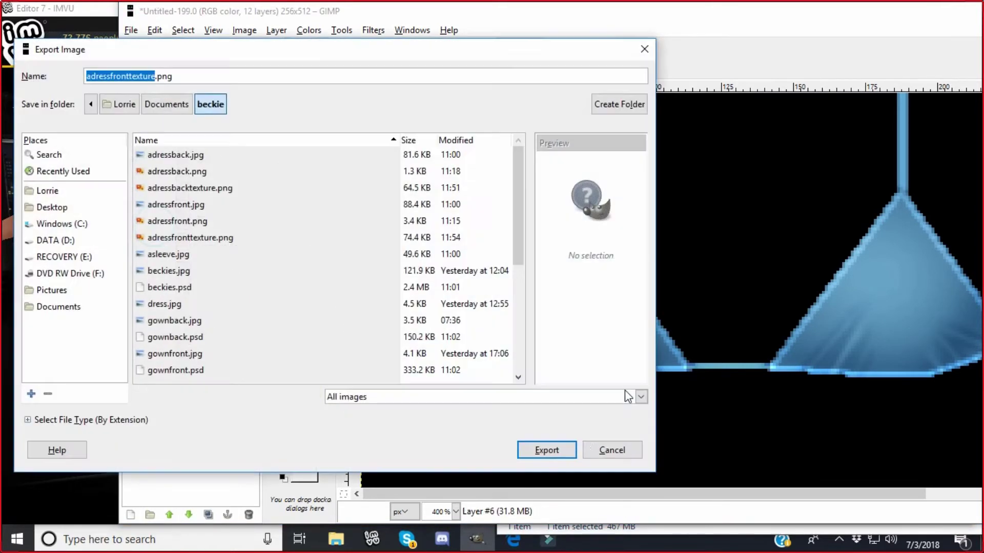
click(550, 452)
click(373, 333)
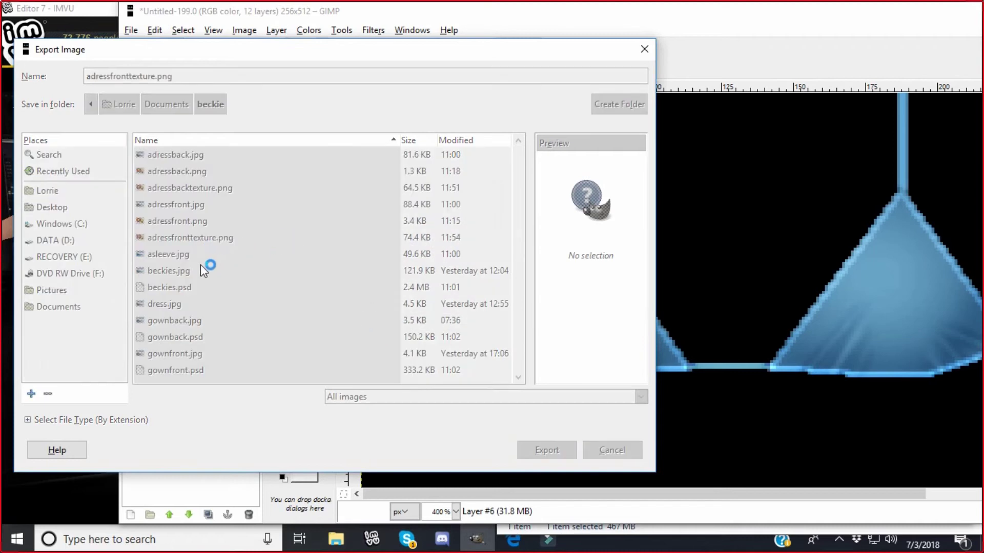
click(222, 366)
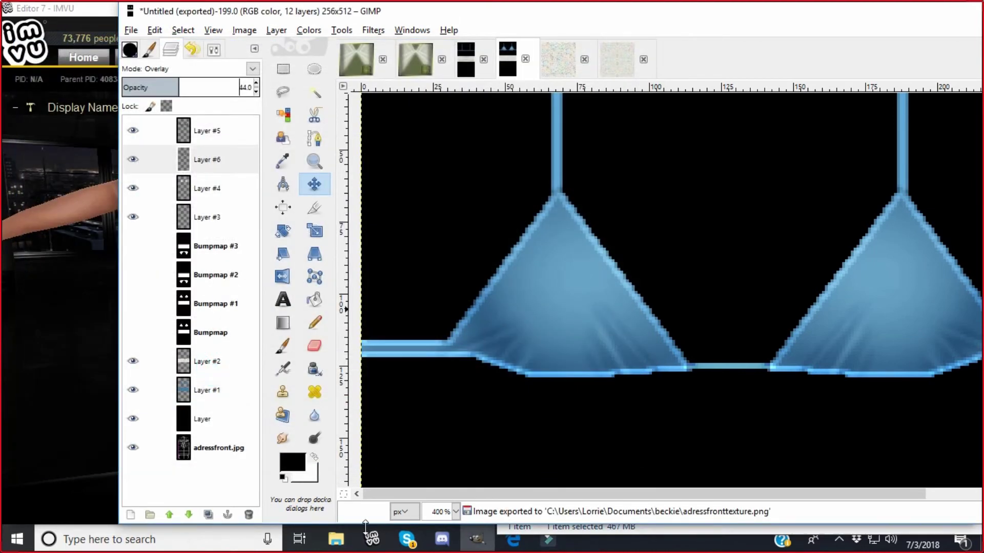
Switch to the IMVU editor, load the re-exported front texture into material 05, and apply the changes to the avatar
click(372, 538)
click(738, 327)
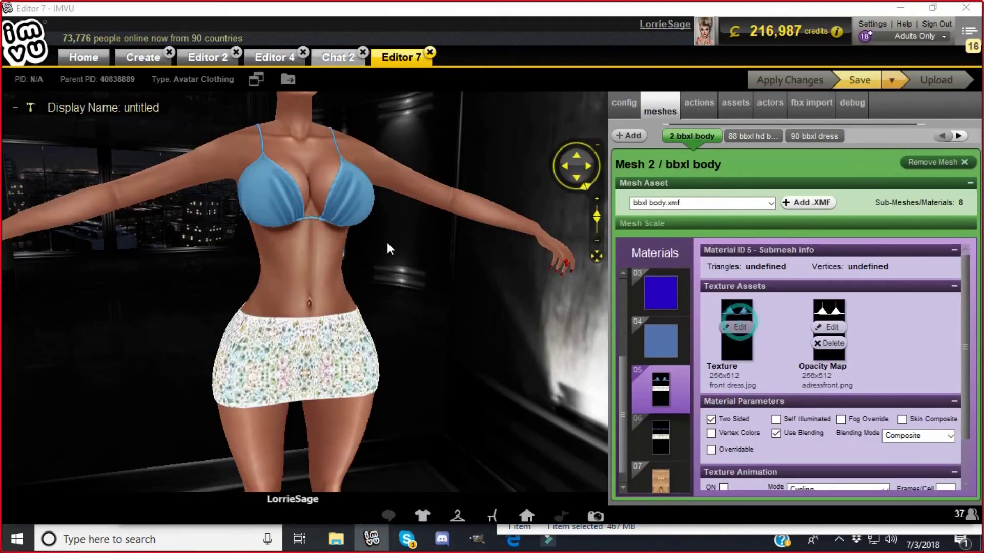
click(264, 231)
click(366, 339)
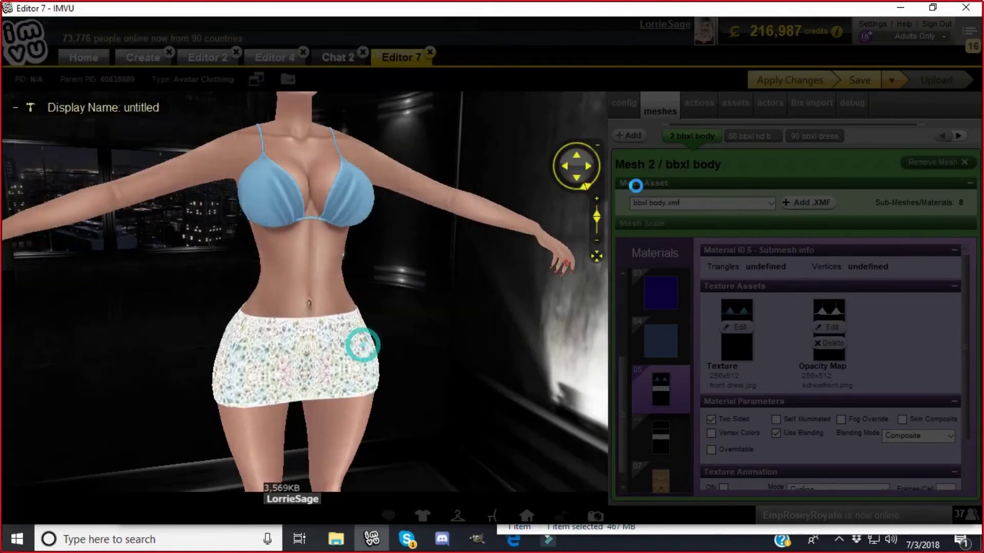
click(781, 80)
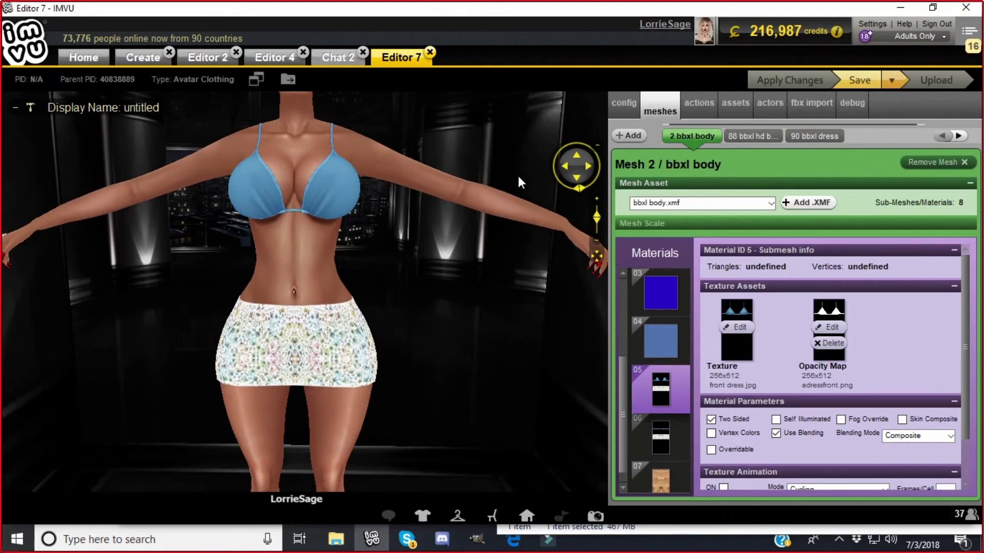
Switch to GIMP and add a new transparent layer of 256 × 512 px above Layer #6
click(482, 545)
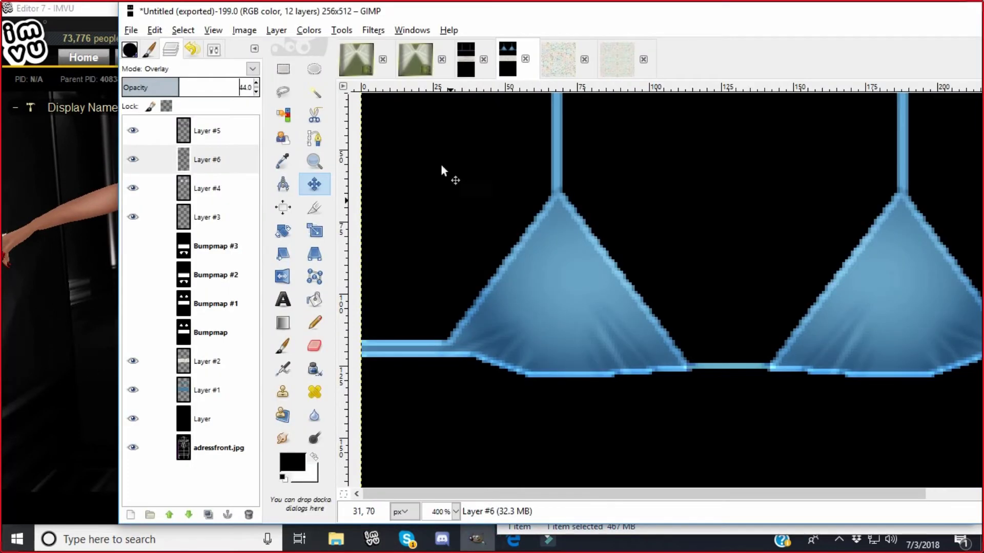
click(277, 31)
click(308, 46)
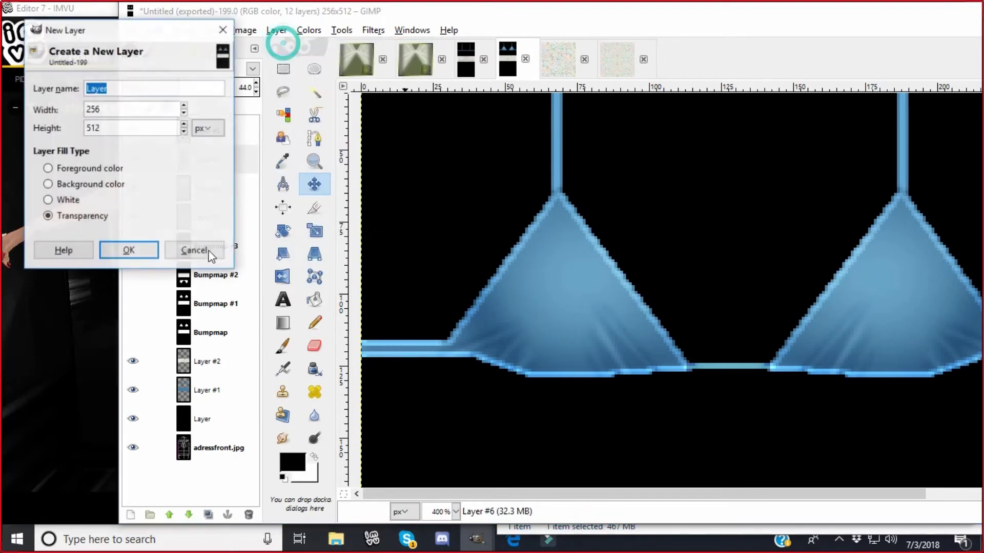
click(123, 249)
Paint a straight white line with a 2.33 Paintbrush from the left cup's peak diagonally down inside its left edge
click(283, 345)
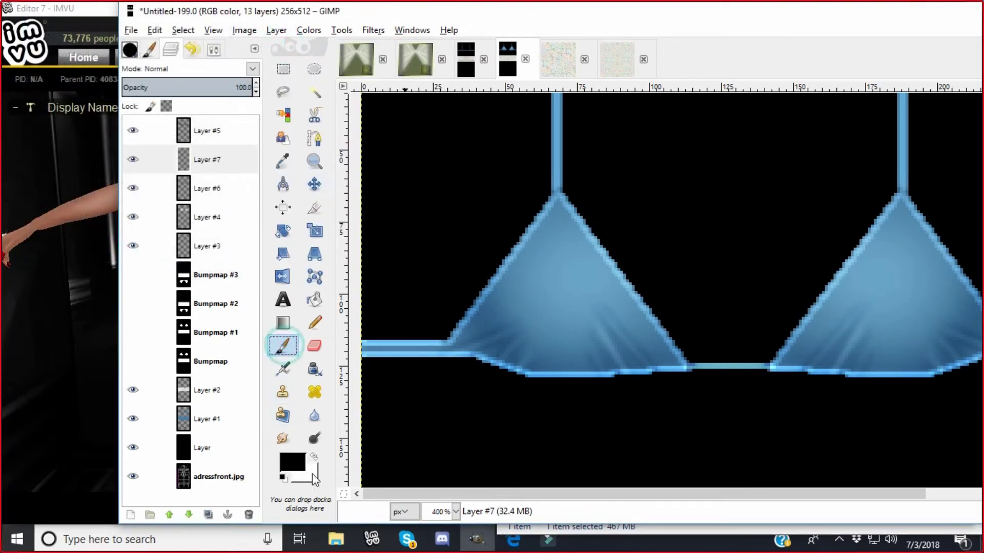
click(314, 457)
click(214, 49)
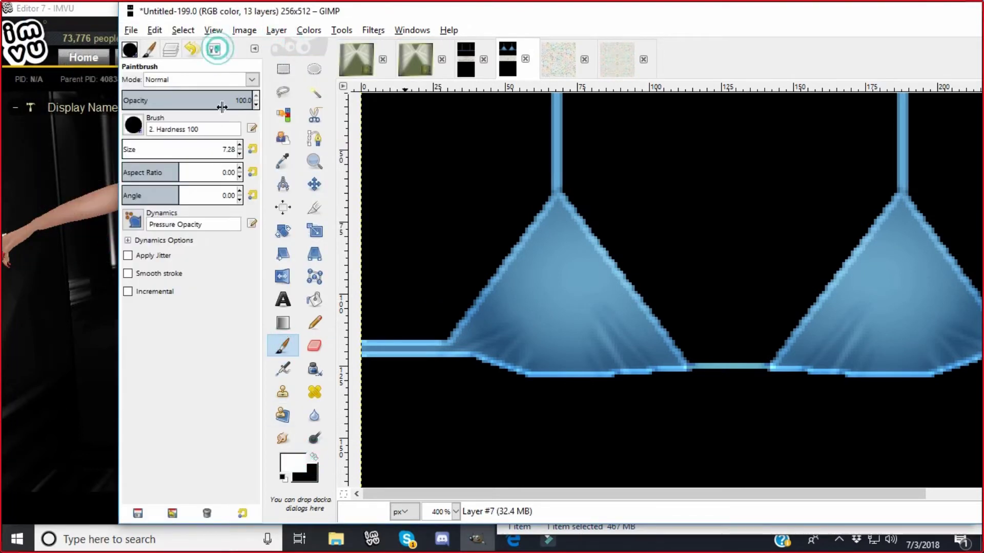
click(202, 142)
text(1)
key(Return)
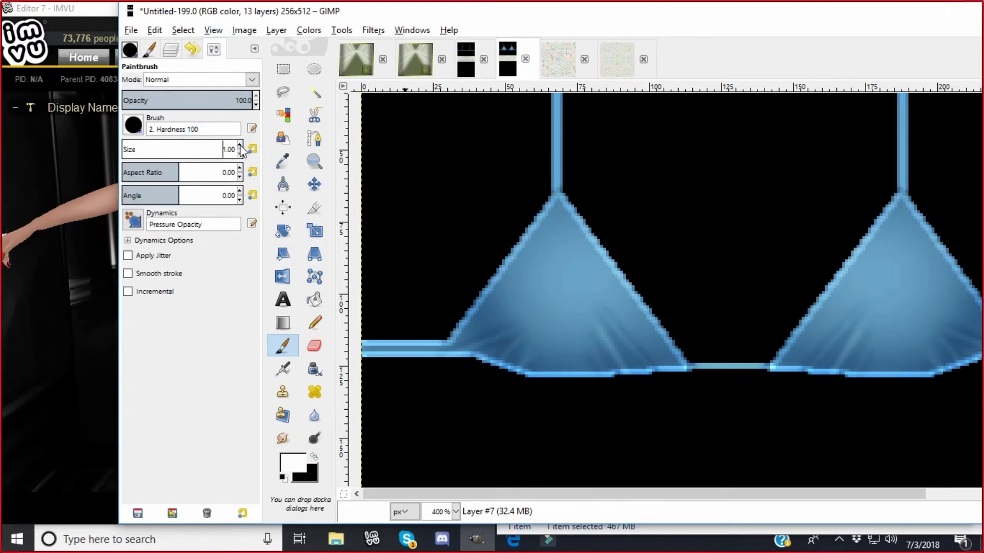
click(240, 146)
click(240, 146)
click(239, 146)
click(238, 146)
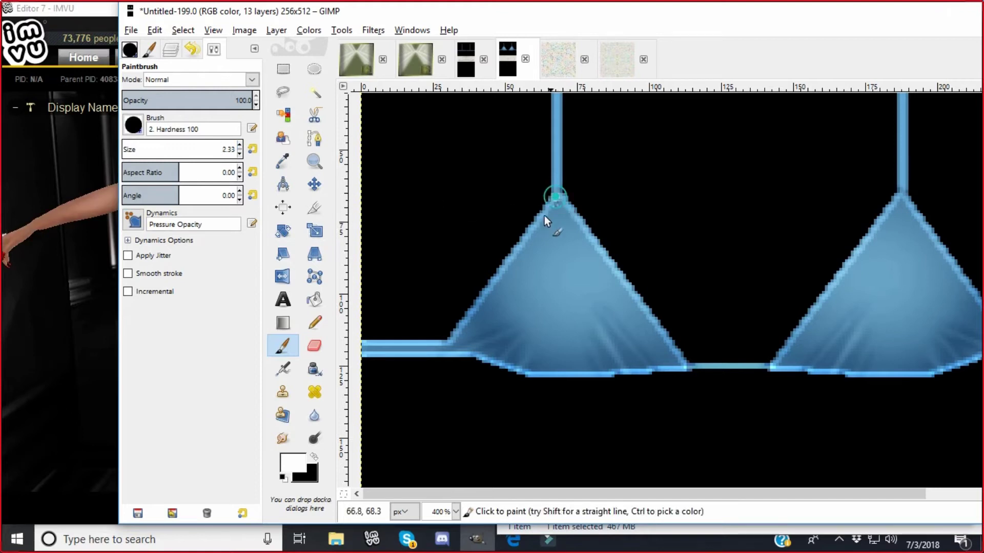
shift+click(536, 250)
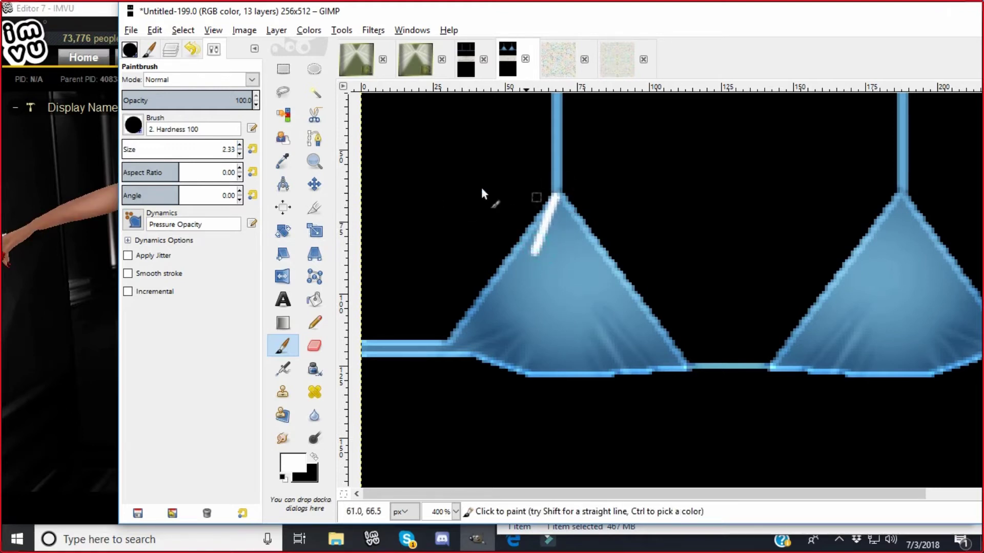
Reduce the brush size to 1.72 and paint two more white lines from the left cup's peak, one straight down and one toward its inner edge
click(239, 155)
click(559, 199)
shift+click(558, 250)
click(559, 207)
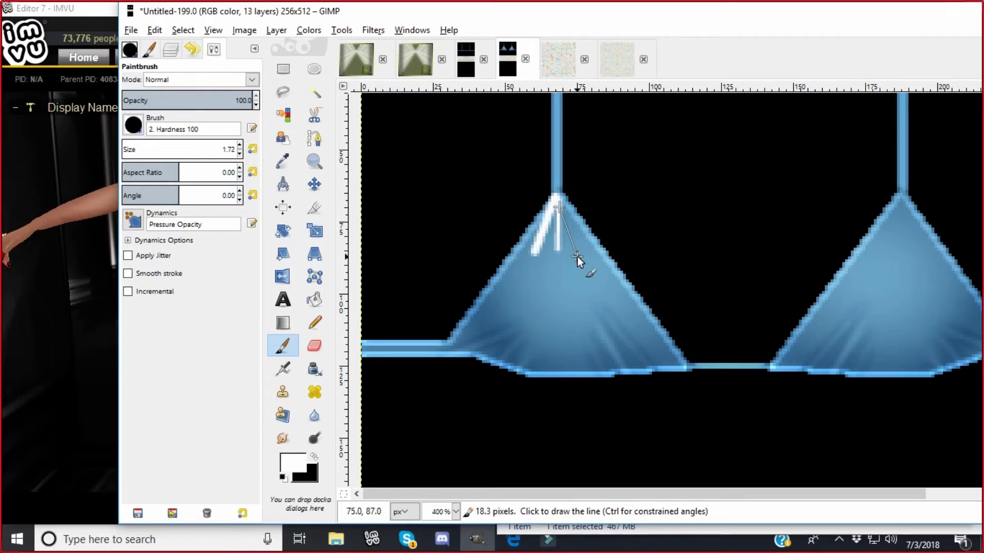
shift+click(580, 257)
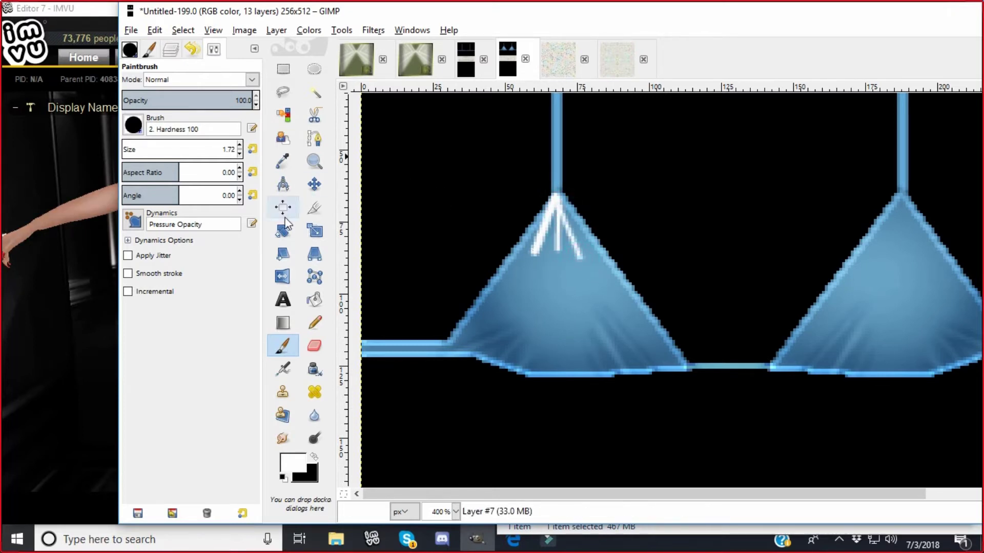
Paint five straight black lines with a size 1 brush alongside and between the white fold lines at the left cup's peak
click(314, 455)
click(212, 154)
text(1)
key(Return)
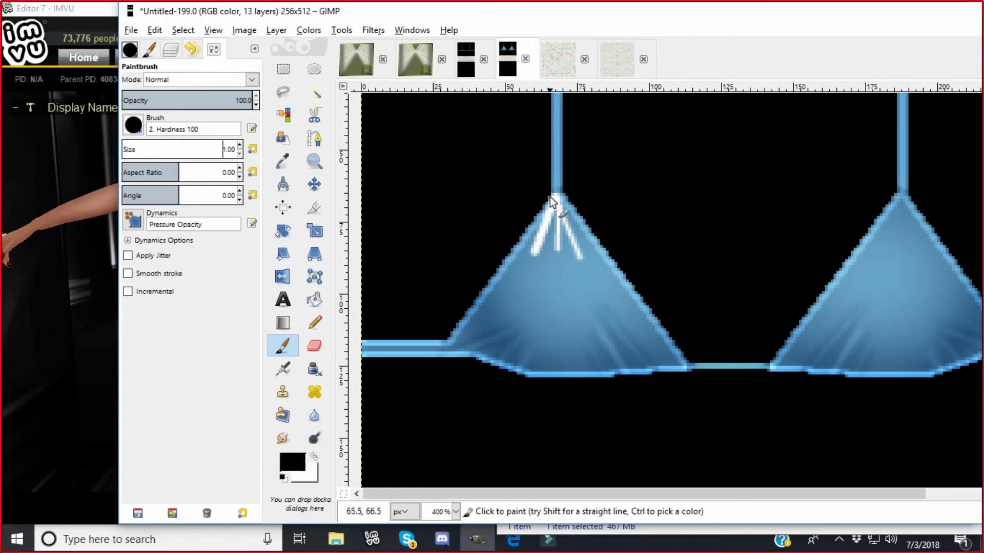
click(551, 196)
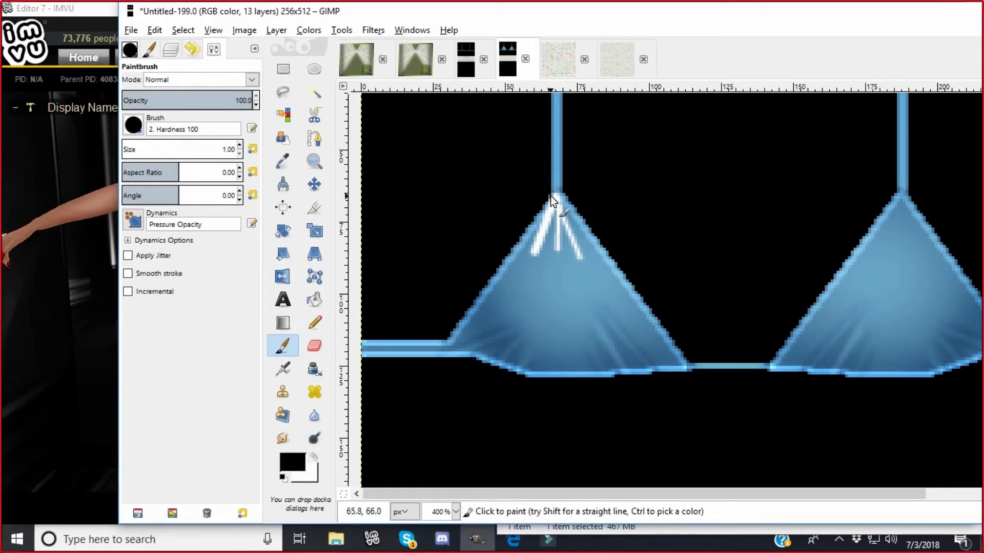
shift+click(527, 257)
click(555, 213)
shift+click(537, 257)
click(558, 213)
shift+click(552, 252)
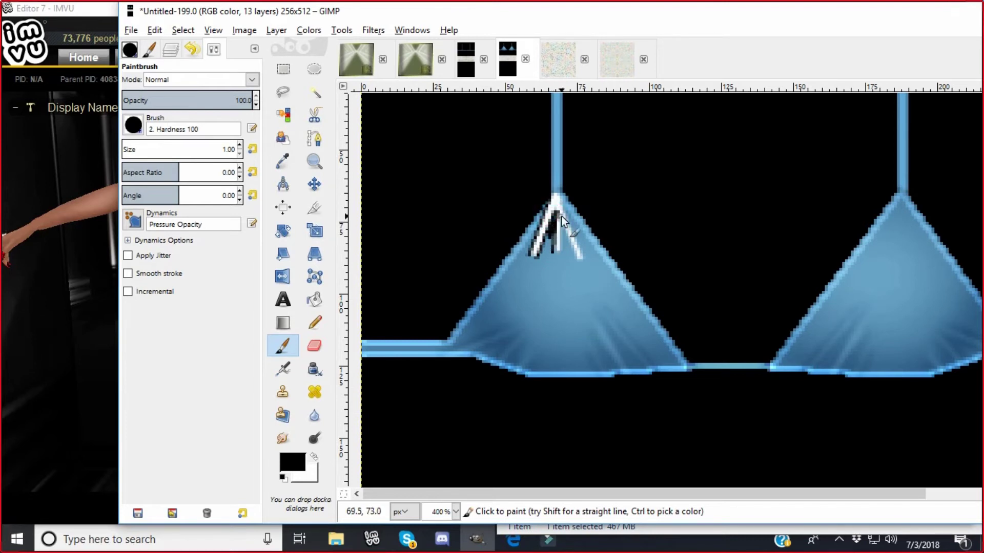
shift+click(561, 264)
click(559, 221)
click(562, 202)
shift+click(586, 265)
Repeat the last blur filter on the peak folds and soften their lower ends with a 7.28 Smudge brush
click(372, 30)
click(382, 45)
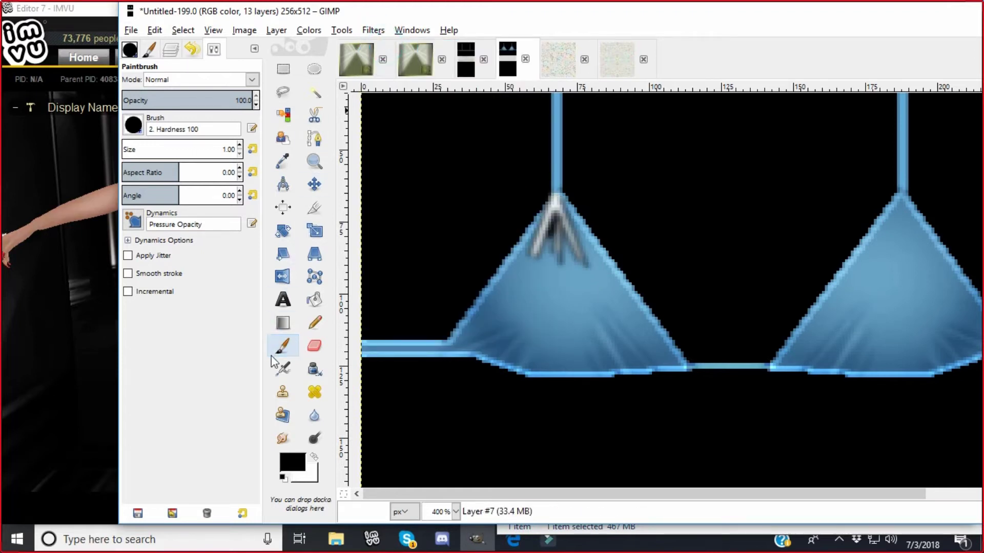
click(282, 438)
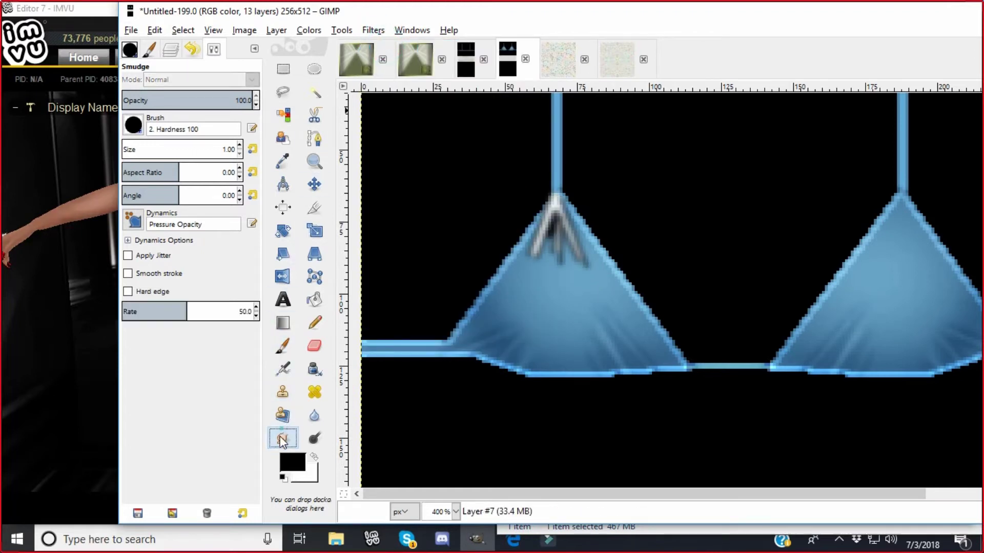
click(123, 150)
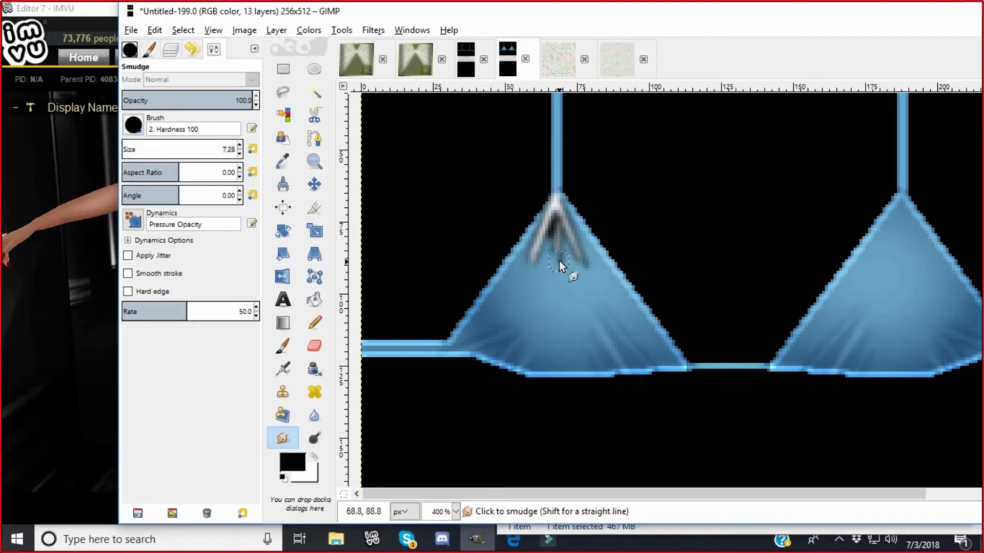
mouse_move(560, 260)
mouse_down()
mouse_move(552, 291)
mouse_move(590, 272)
mouse_up()
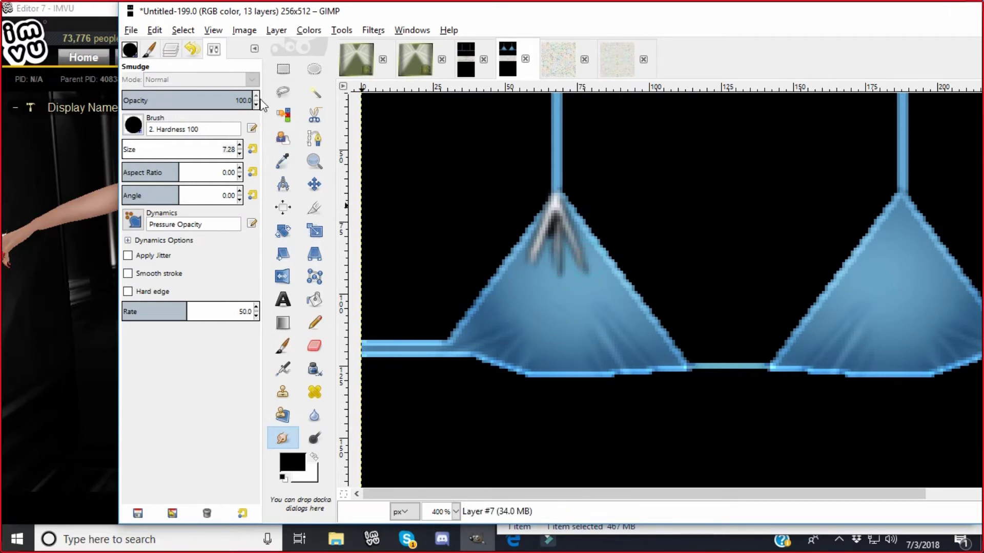
Duplicate the peak fold layer, flip the copy horizontally onto the other cup, and merge it down
click(276, 29)
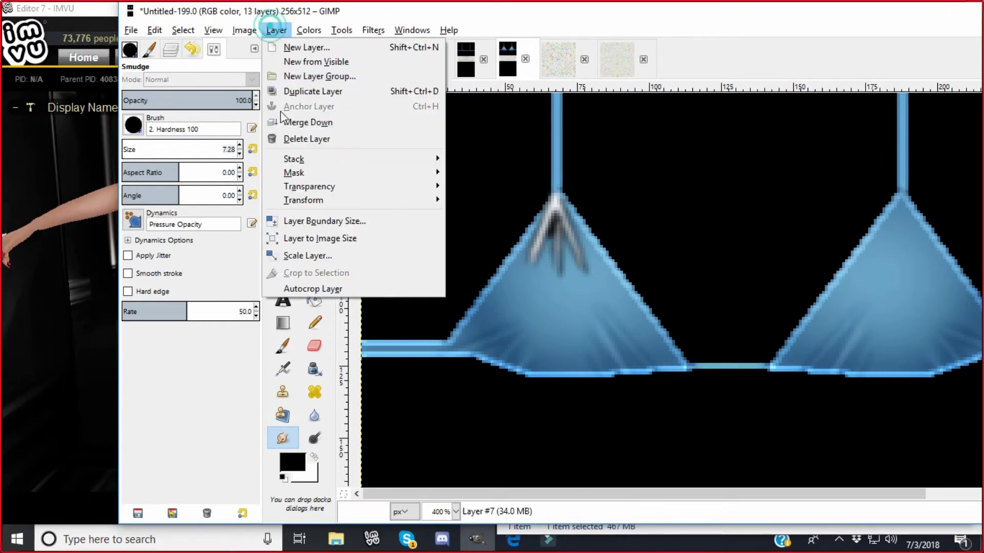
click(313, 91)
click(276, 30)
mouse_move(285, 200)
click(470, 200)
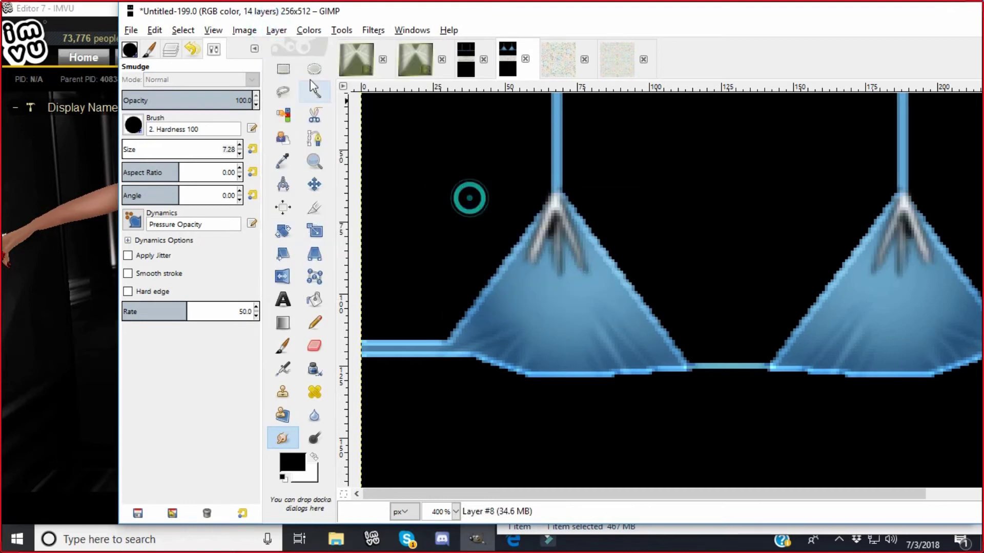
click(268, 30)
click(290, 119)
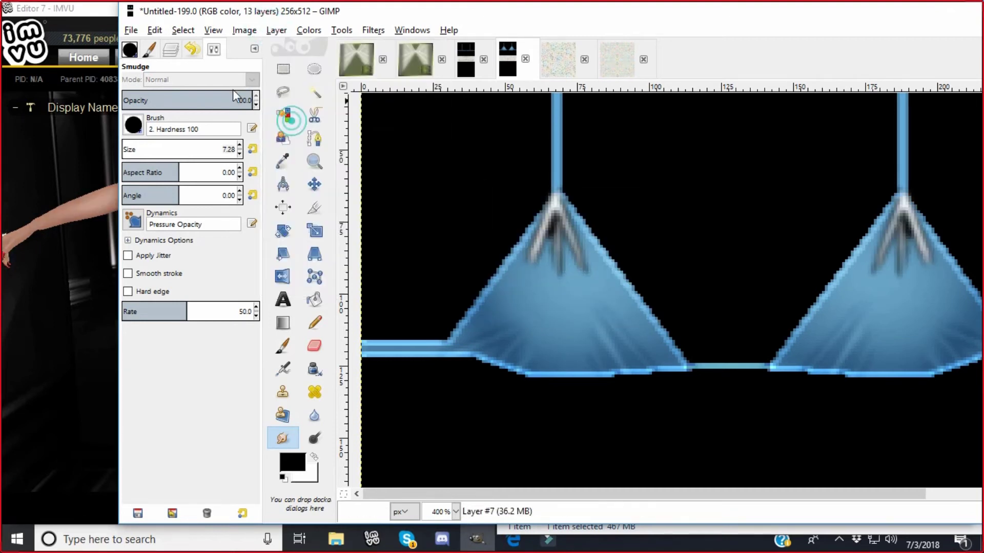
Set Layer #7 to Overlay mode with 40% opacity
click(171, 52)
click(253, 69)
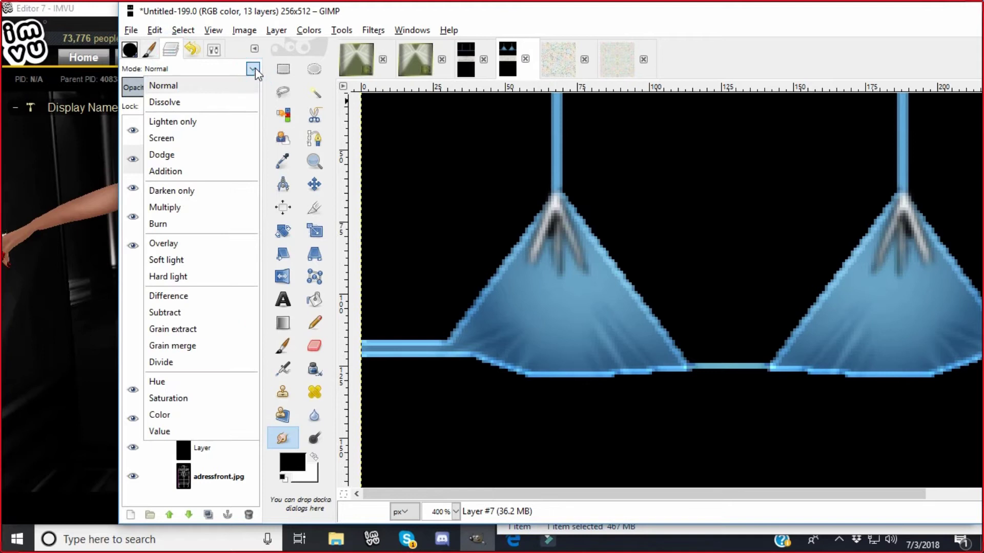
click(153, 243)
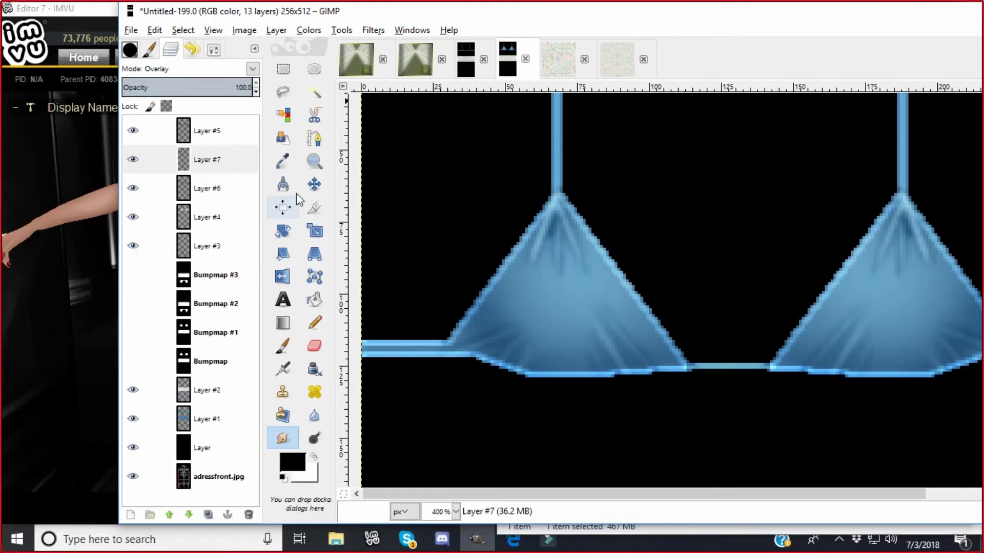
drag(255, 93, 255, 93)
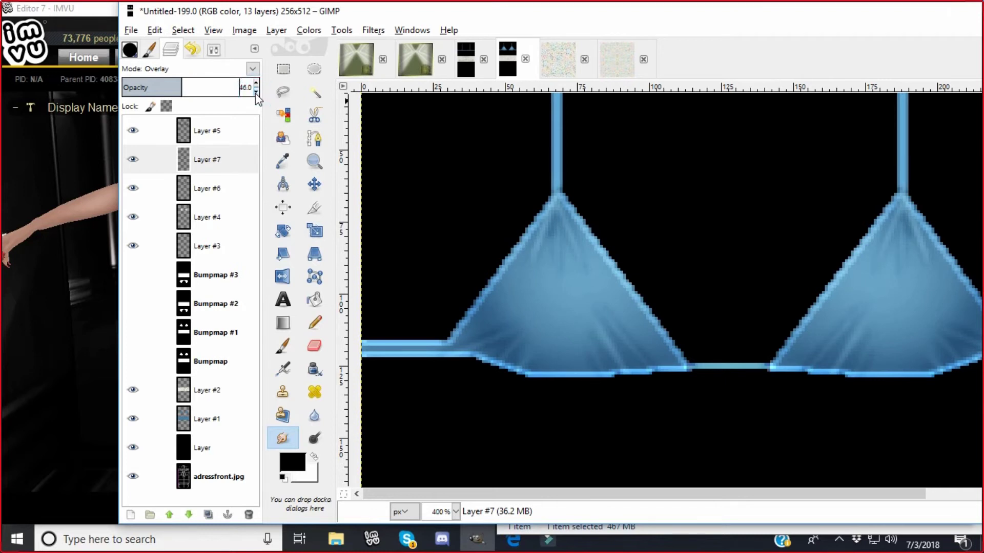
Export the texture with the new peak folds, overwriting adressfronttexture.png
click(131, 33)
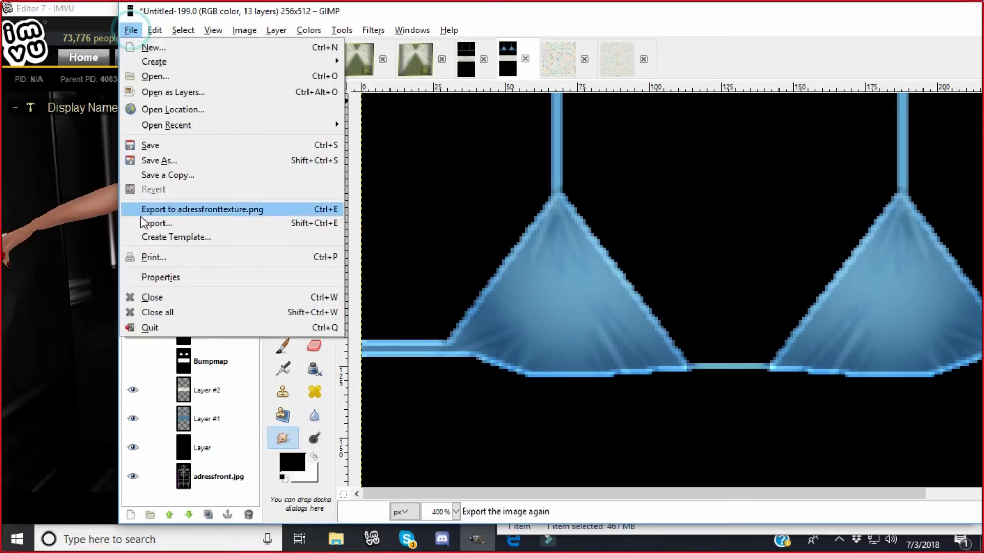
click(145, 221)
click(545, 451)
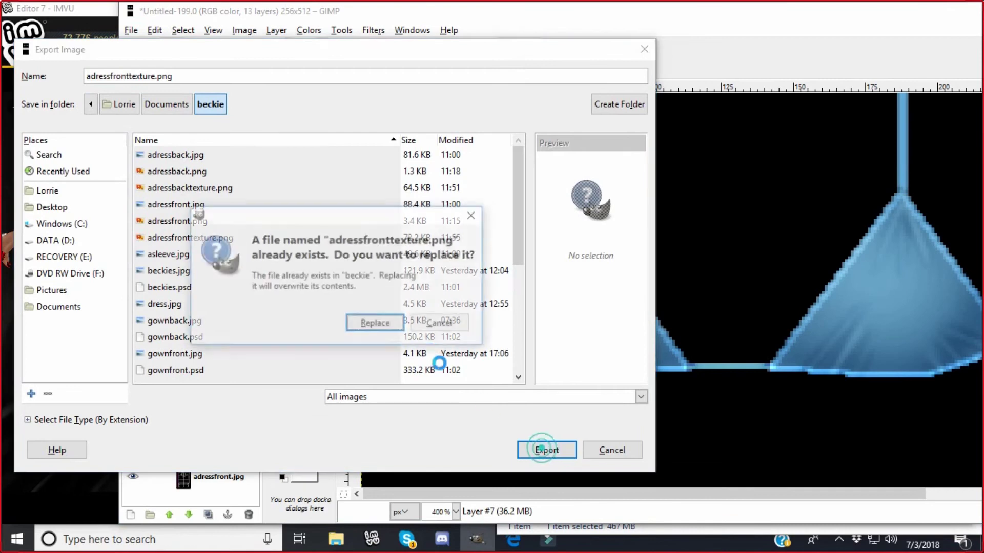
click(380, 325)
click(182, 329)
Switch to the IMVU editor, load adressfronttexture into material 05, apply the changes, and inspect the bikini top up close
key(alt+Tab)
click(738, 327)
click(269, 239)
click(370, 339)
click(768, 84)
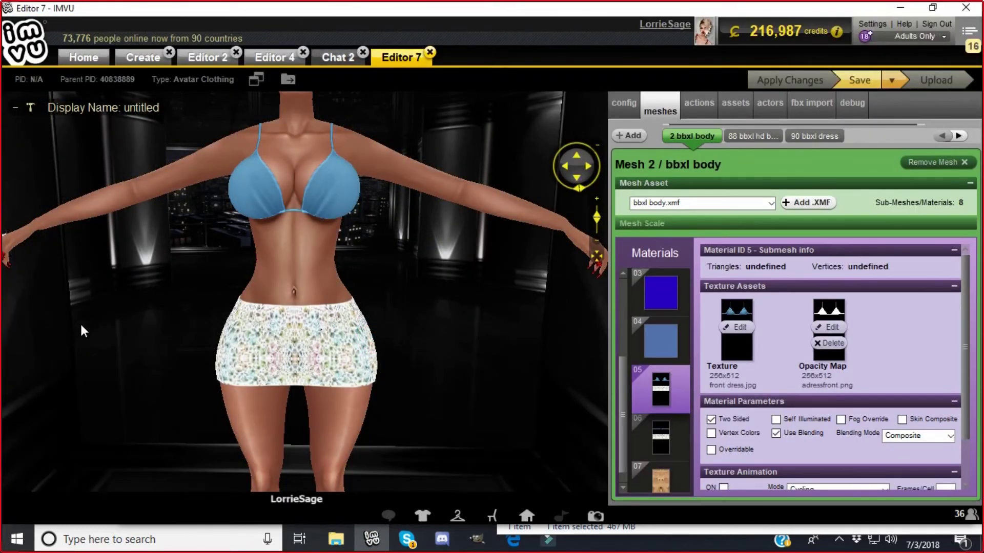
scroll(80, 324, up, 3)
drag(79, 325, 78, 293)
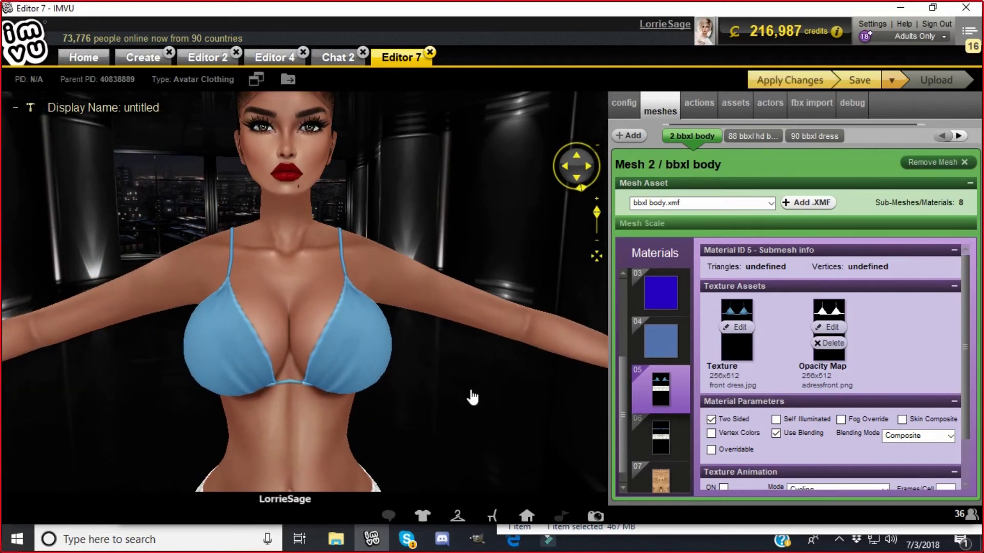
Switch to GIMP, raise Layer #7's opacity to 60%, and export the texture over adressfronttexture.png
click(477, 539)
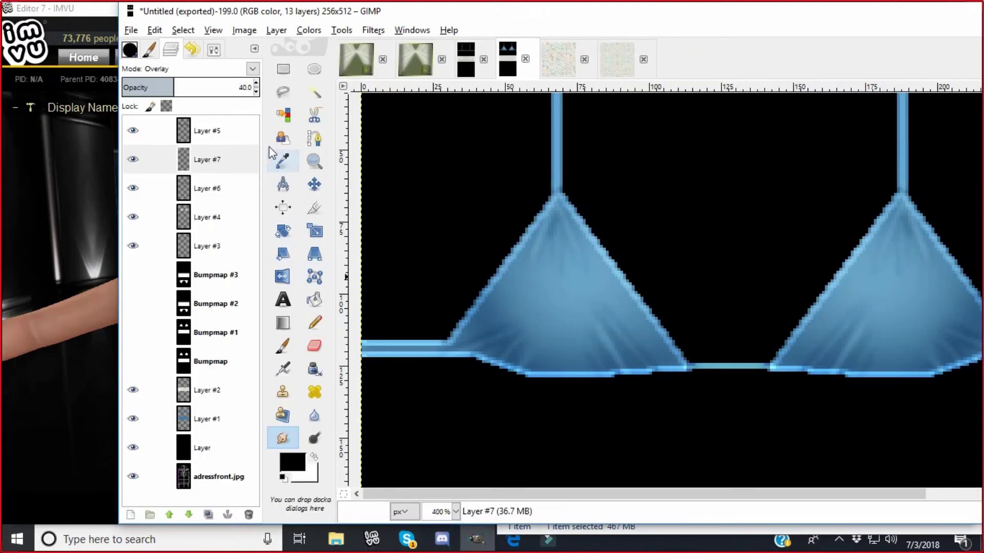
click(256, 84)
click(131, 31)
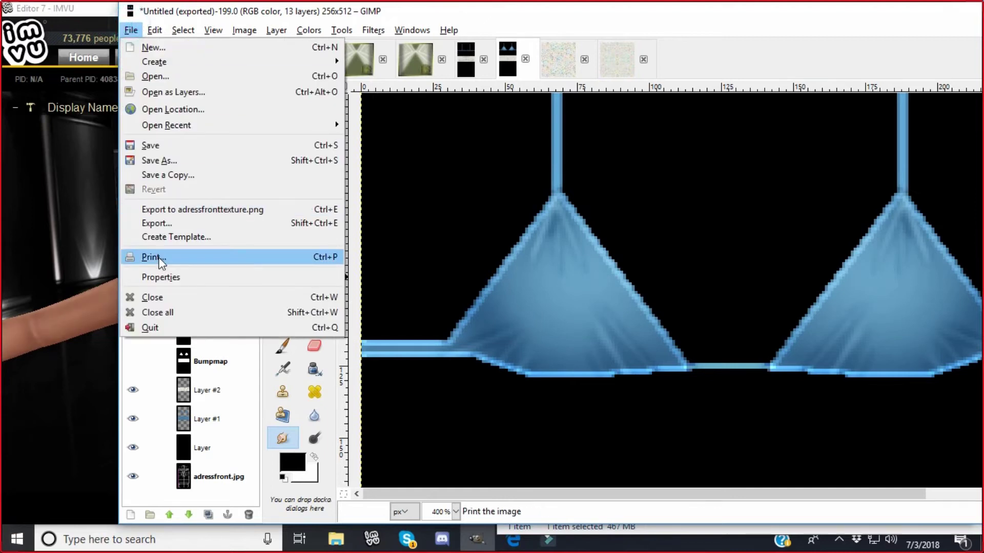
click(254, 223)
click(518, 451)
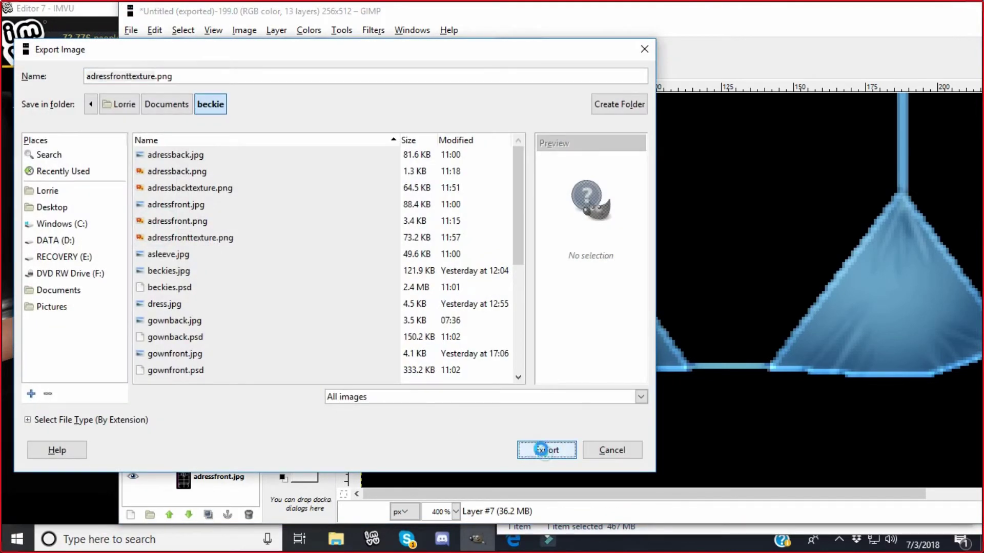
click(391, 324)
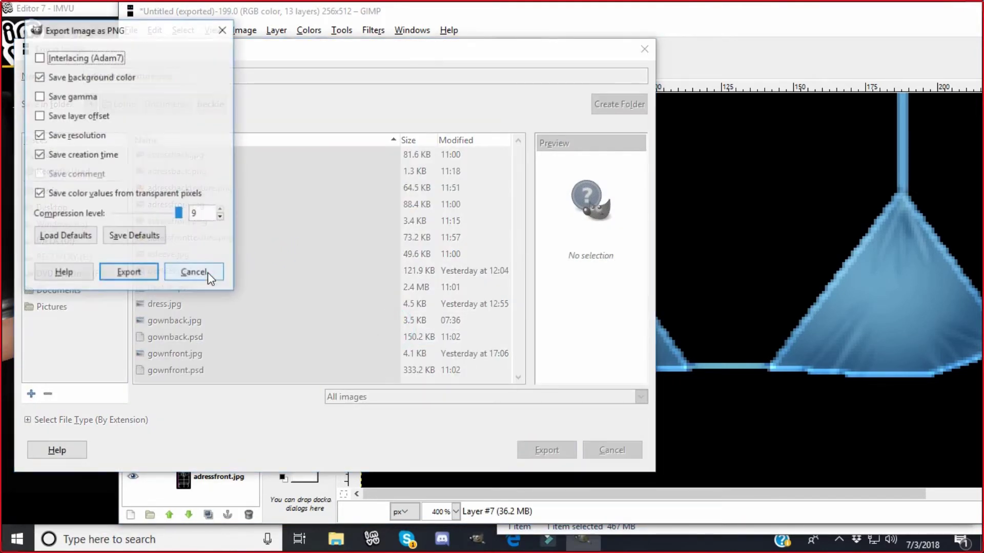
click(128, 271)
Switch to the IMVU editor, reload adressfronttexture for material 05, apply it, and check the stronger folds from several distances
click(371, 538)
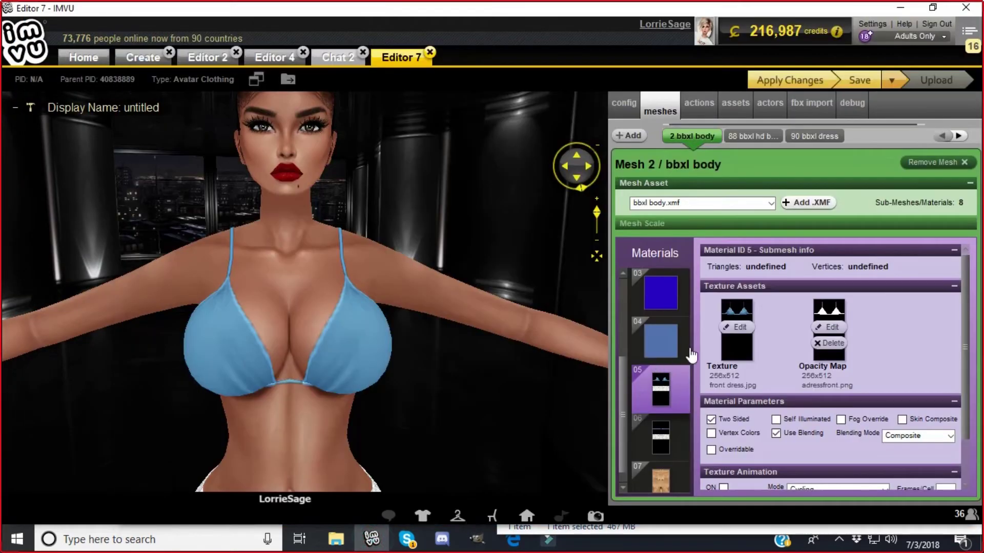
click(736, 326)
click(243, 266)
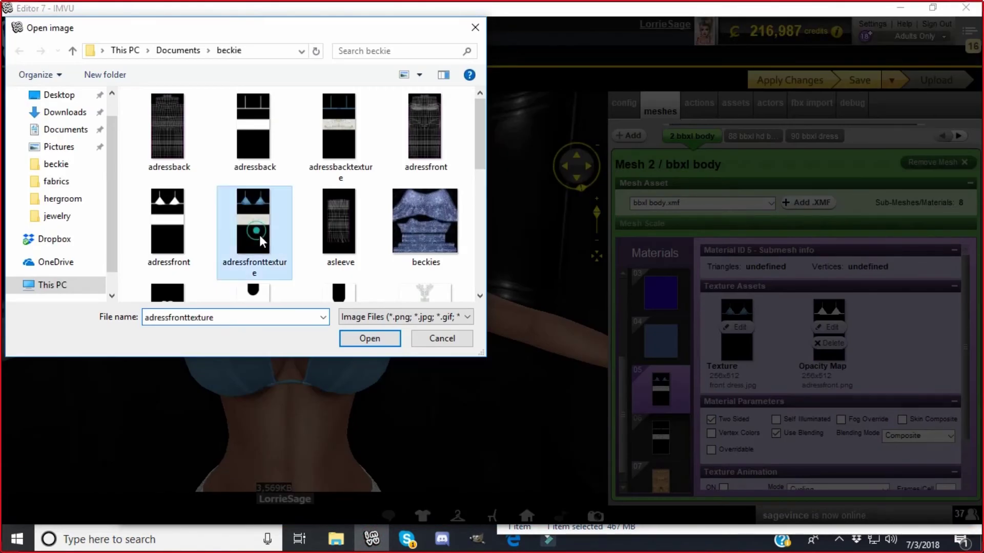
click(364, 340)
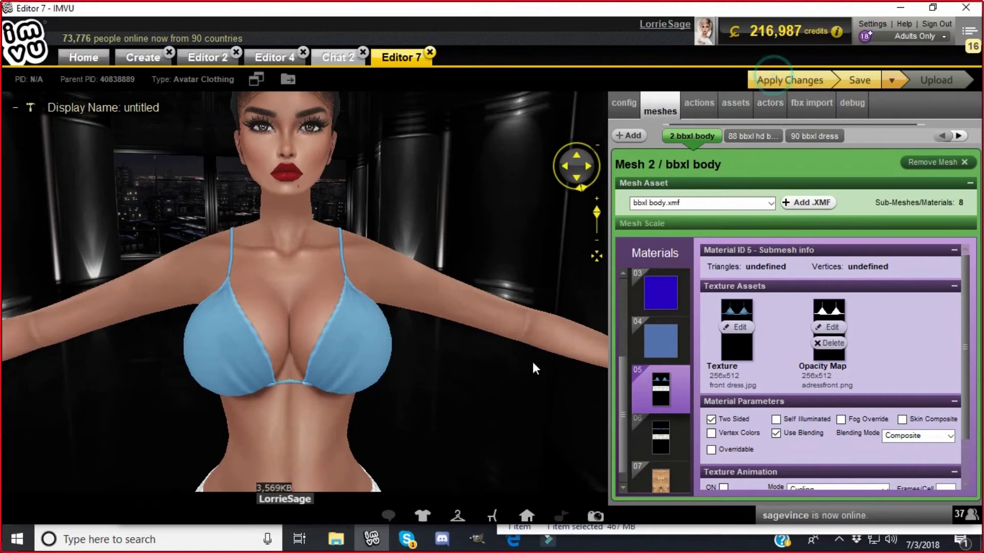
drag(532, 361, 525, 385)
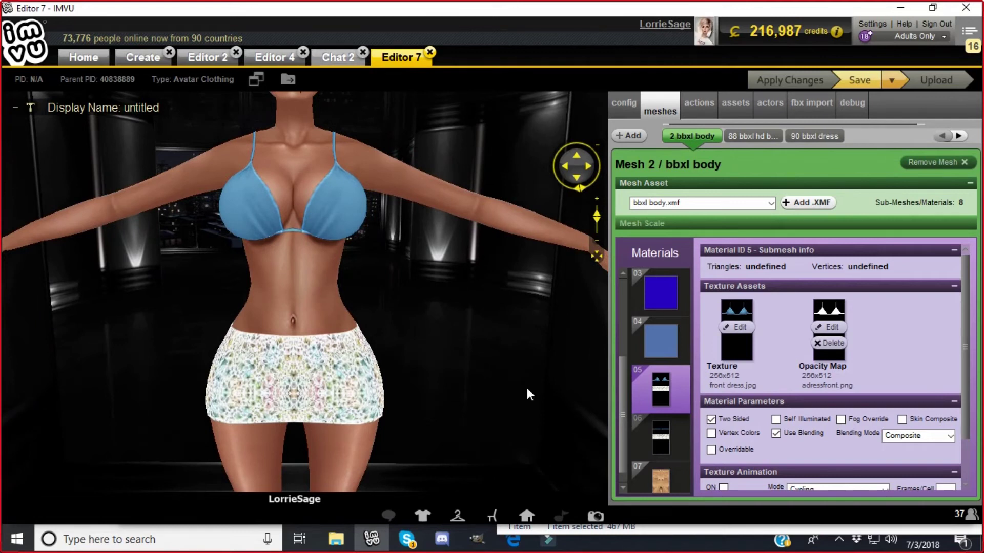
drag(542, 379, 539, 374)
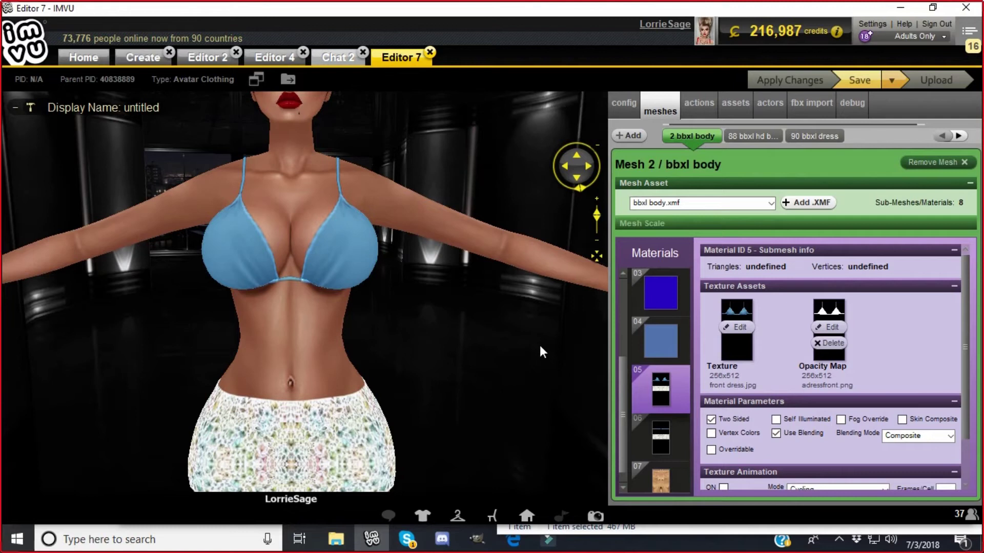
mouse_move(502, 377)
mouse_down()
mouse_move(509, 386)
mouse_move(419, 363)
mouse_move(198, 365)
mouse_move(298, 367)
mouse_move(215, 353)
mouse_move(484, 361)
mouse_move(472, 347)
mouse_up()
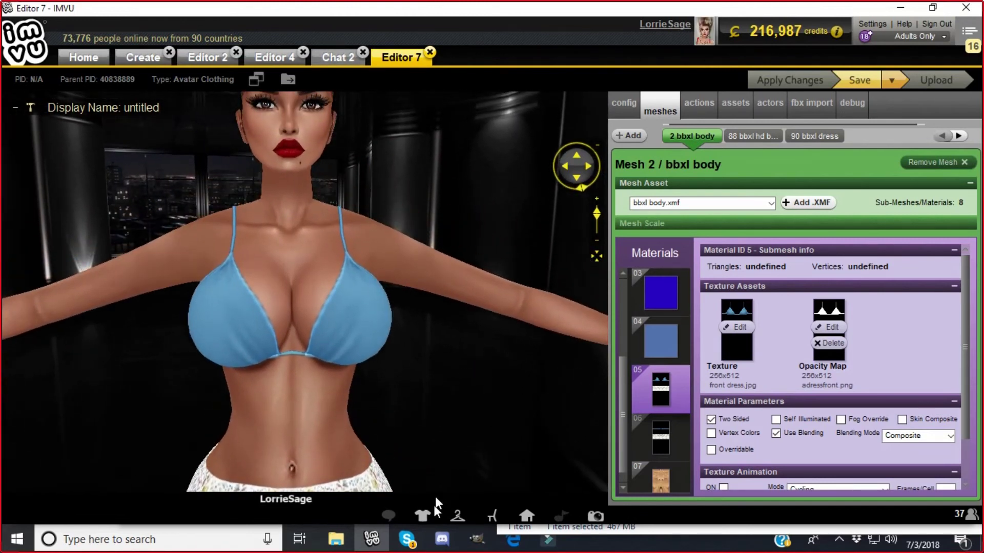
Switch to GIMP and add a new transparent layer above Layer #7
mouse_move(481, 541)
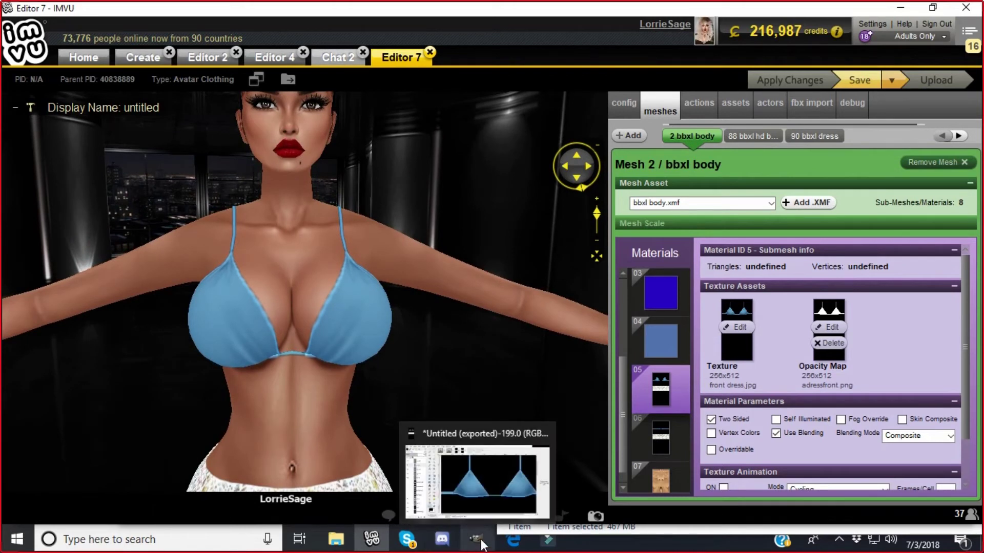
click(481, 543)
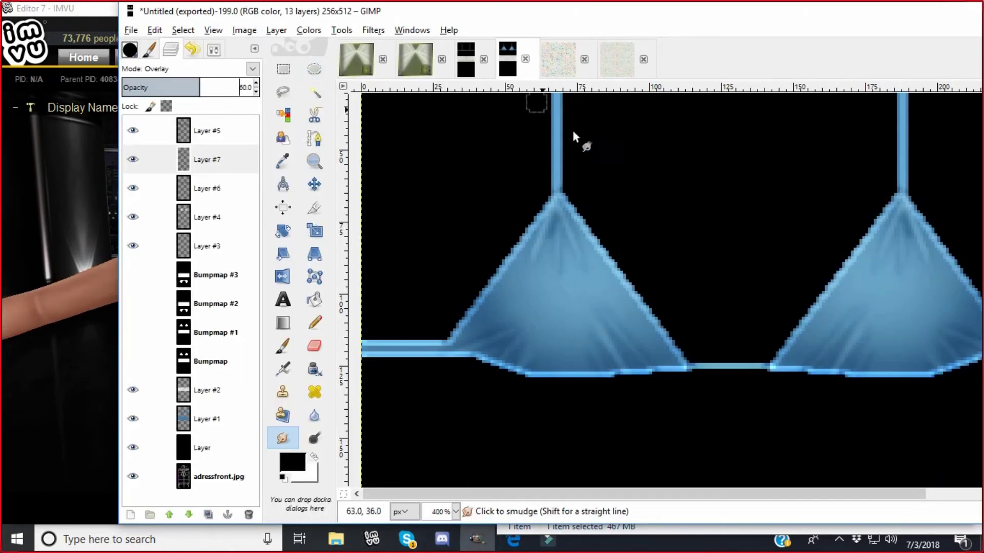
click(276, 30)
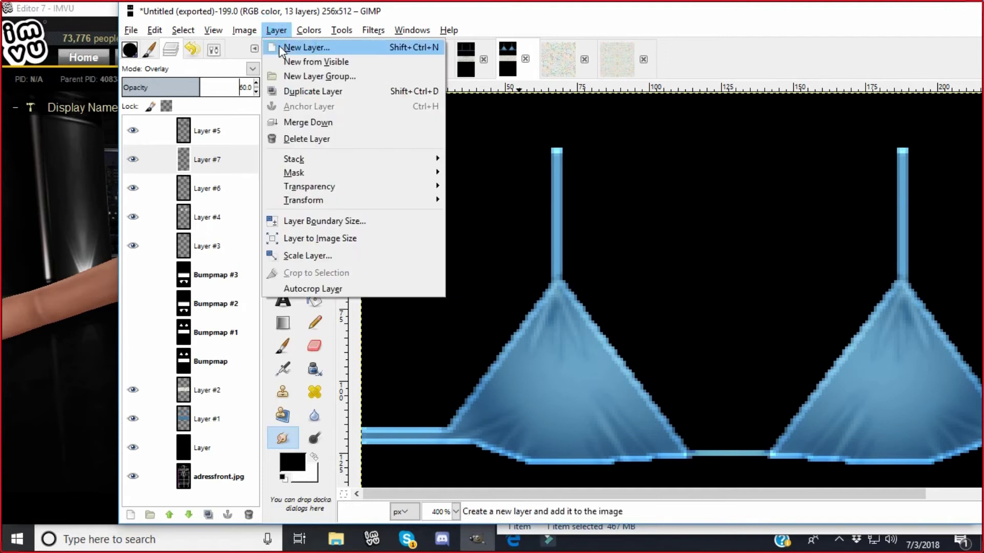
click(293, 46)
click(131, 249)
Activate the Paintbrush with its tool options shown and move the GIMP window aside to reveal the avatar's bikini top
click(283, 345)
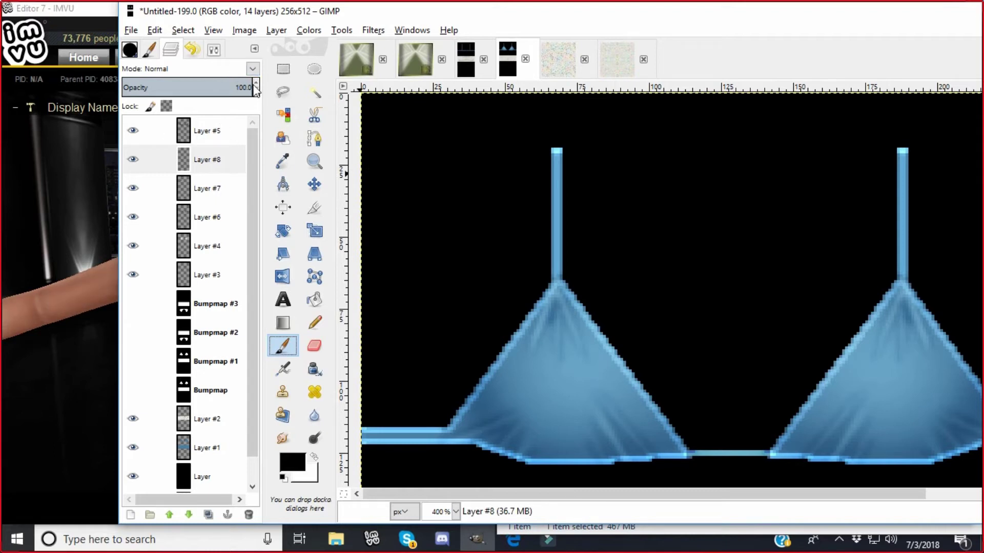
click(214, 52)
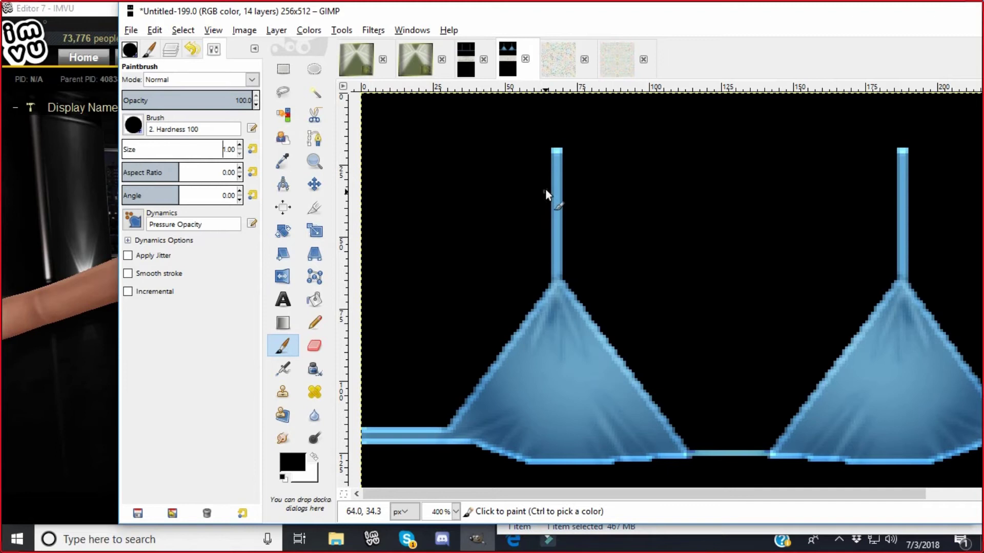
drag(462, 11, 666, 32)
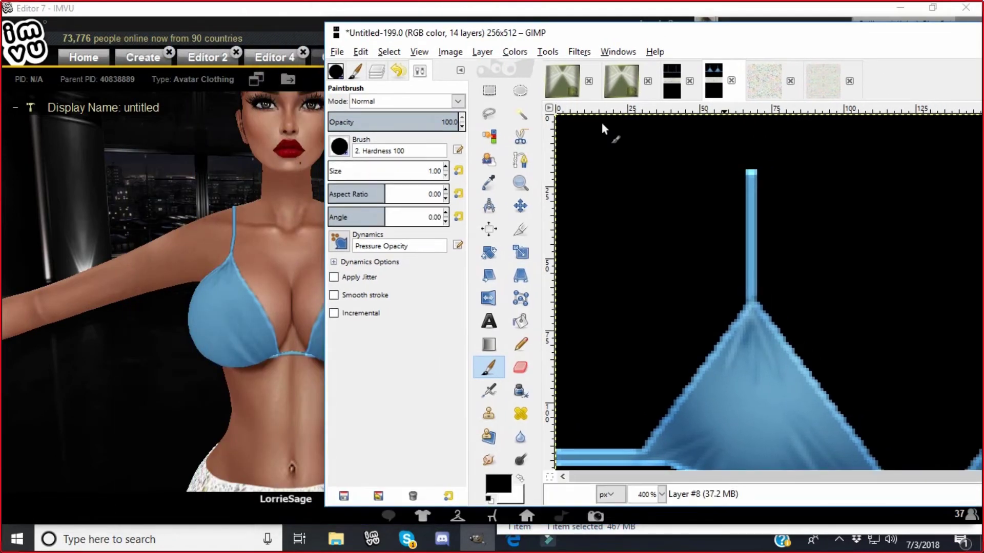
Paint a thin black line across the upper part of the first cup's strap on Layer #8
click(736, 210)
shift+click(790, 218)
shift+click(718, 205)
shift+click(787, 221)
shift+click(712, 202)
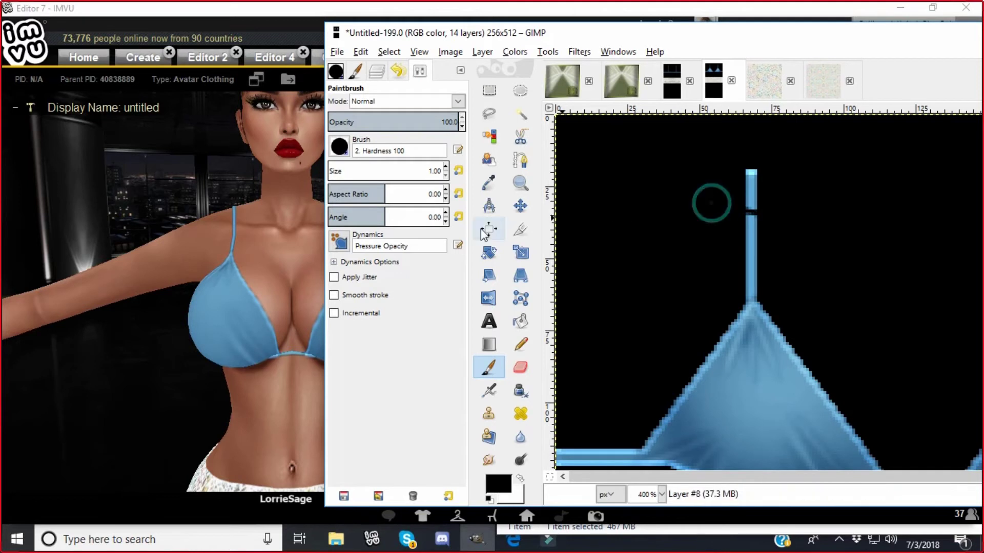
Export the texture with the strap mark over adressfronttexture.png, keeping the PNG settings
click(335, 54)
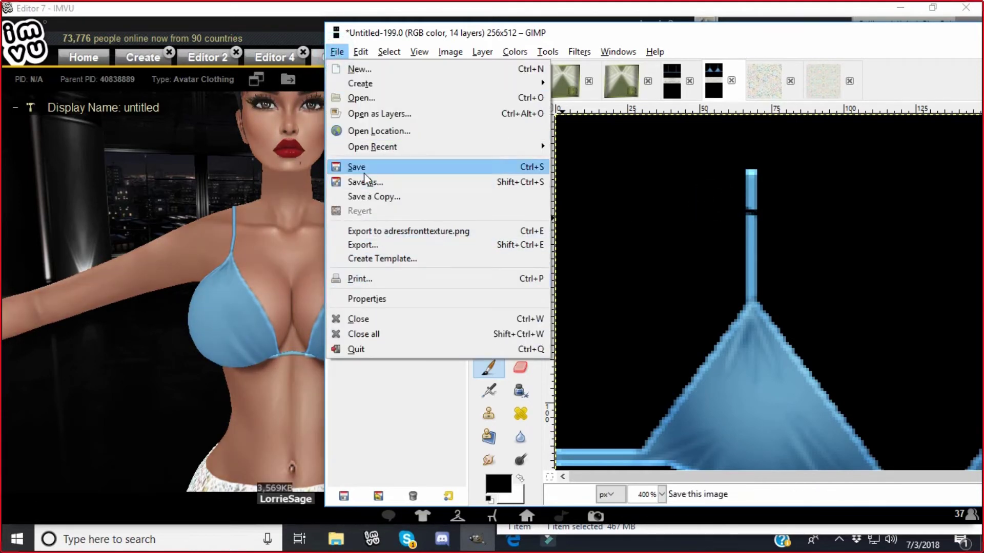
click(362, 245)
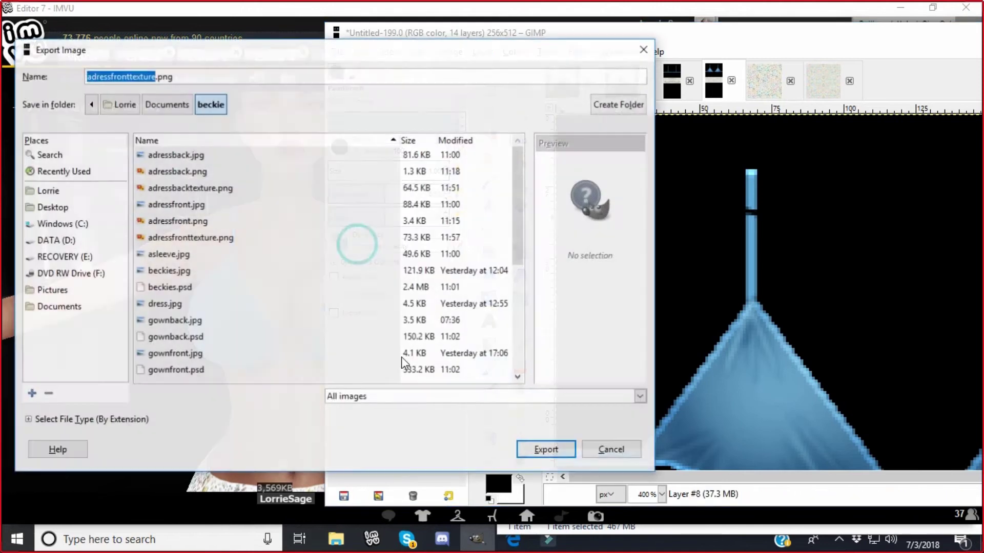
click(544, 445)
click(376, 322)
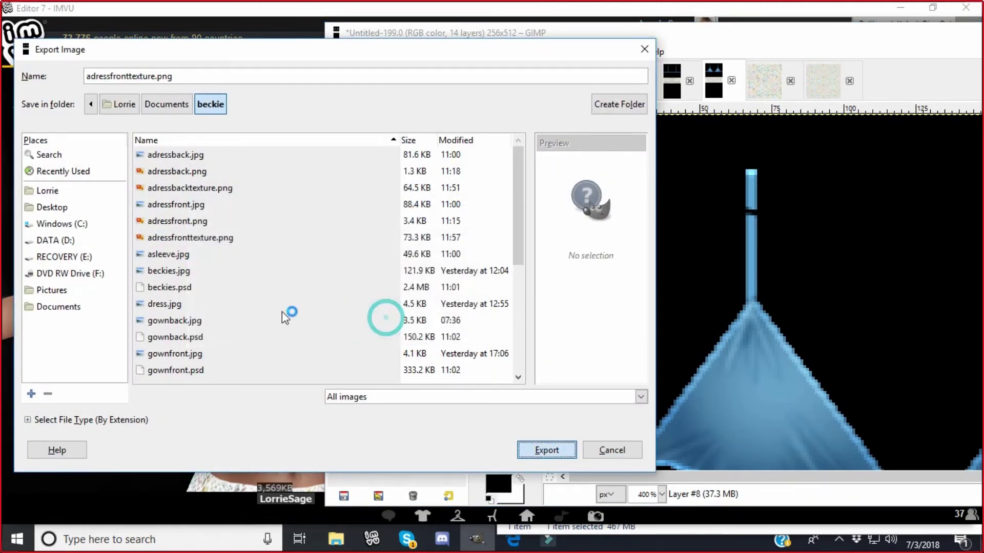
click(180, 329)
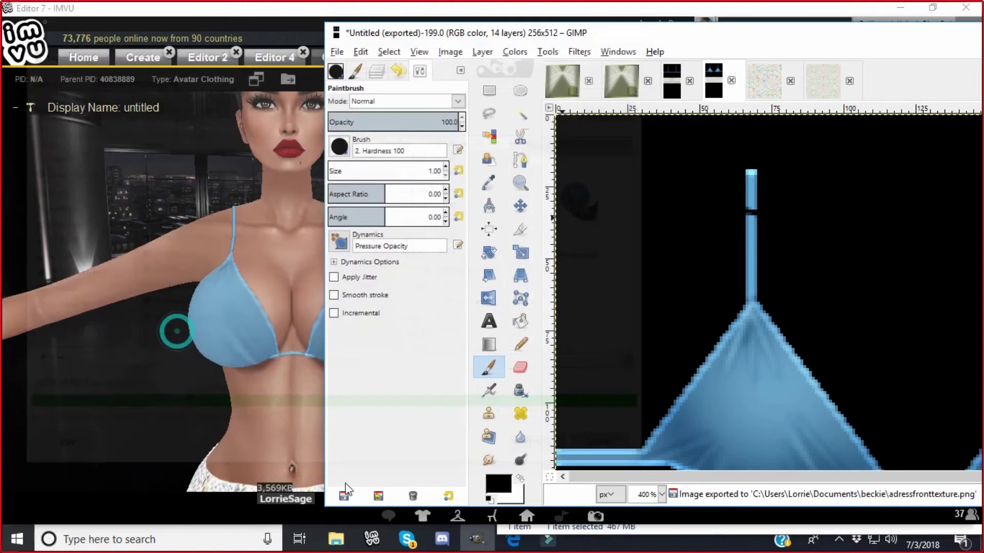
Switch to the IMVU editor, reload adressfronttexture for material 05, and apply it to check the strap mark's position
click(371, 541)
click(738, 327)
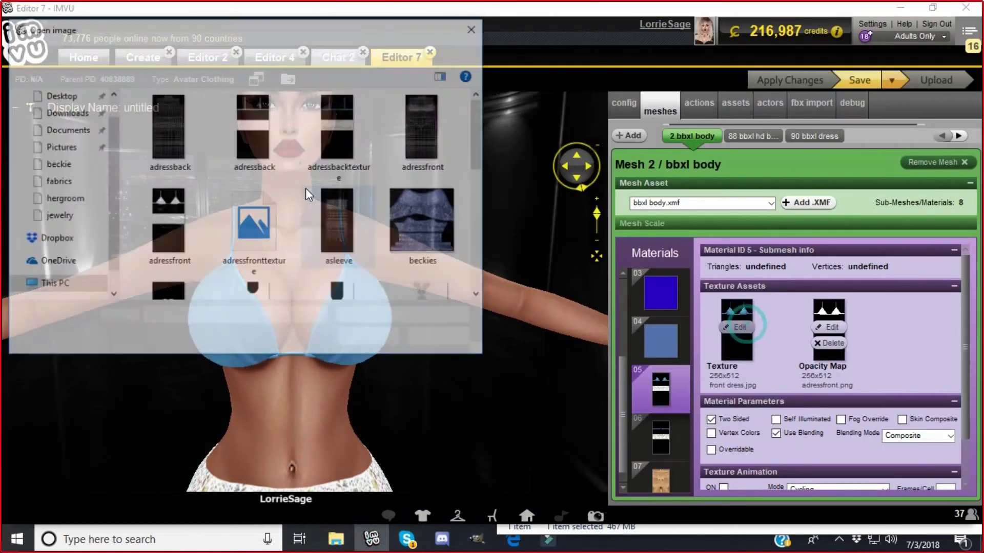
click(257, 228)
click(369, 338)
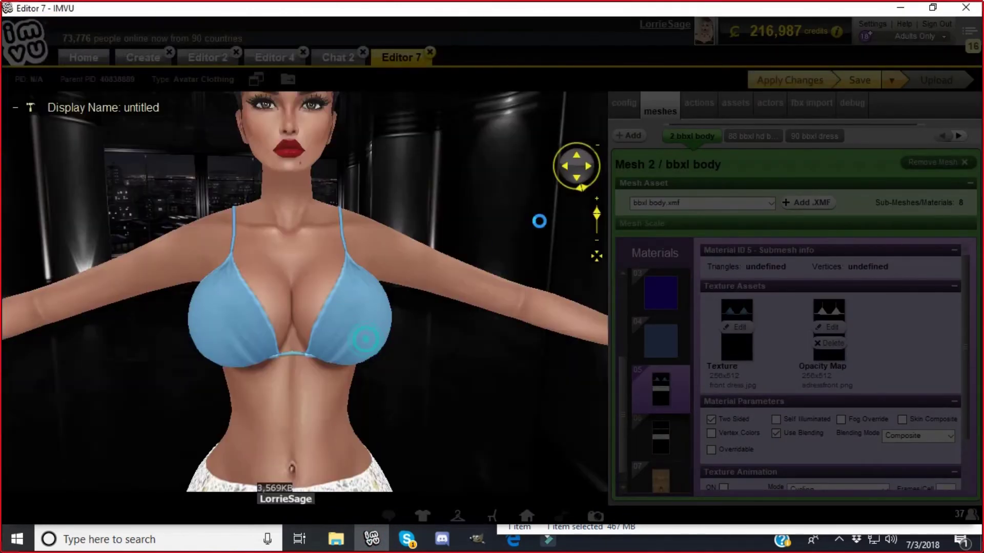
click(796, 86)
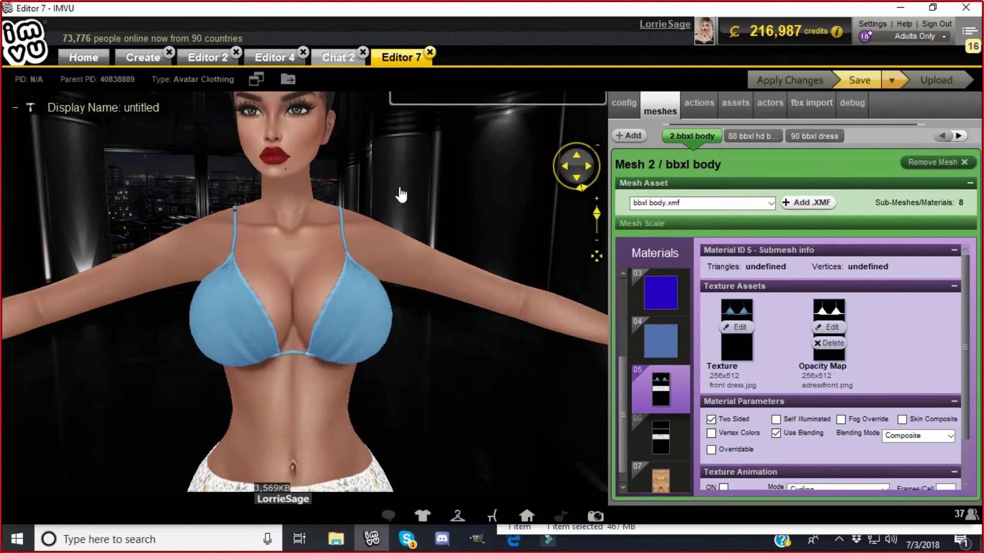
Switch to GIMP and move the black strap mark on Layer #8 slightly lower along the strap
click(477, 538)
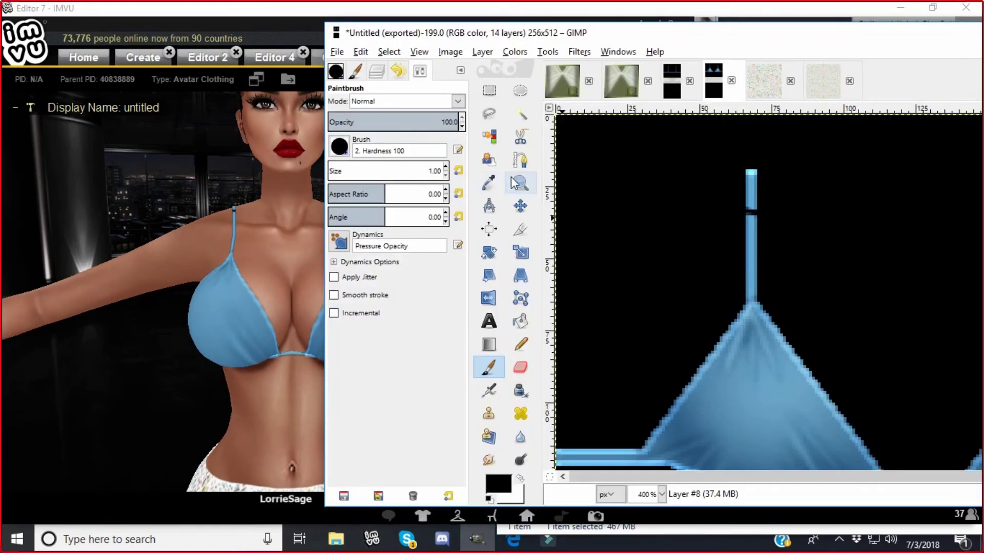
click(520, 205)
drag(767, 220, 765, 243)
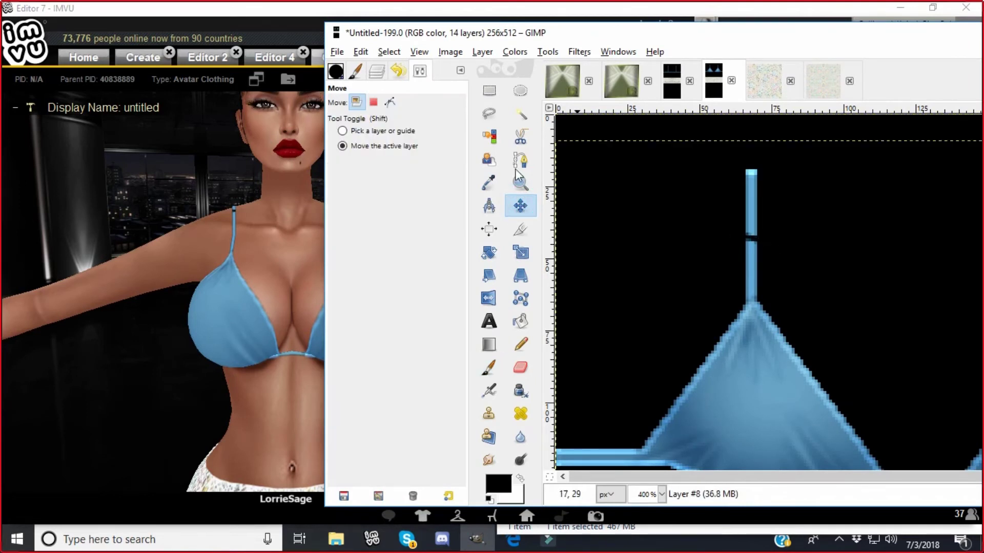
Export the texture with the lowered strap mark, replacing adressfronttexture.png
click(337, 51)
click(354, 244)
click(547, 448)
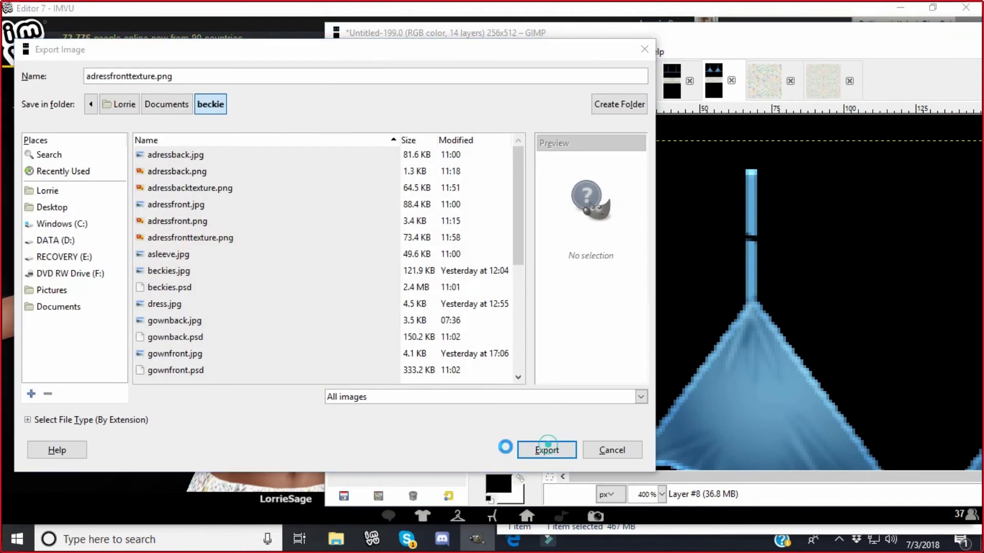
click(379, 323)
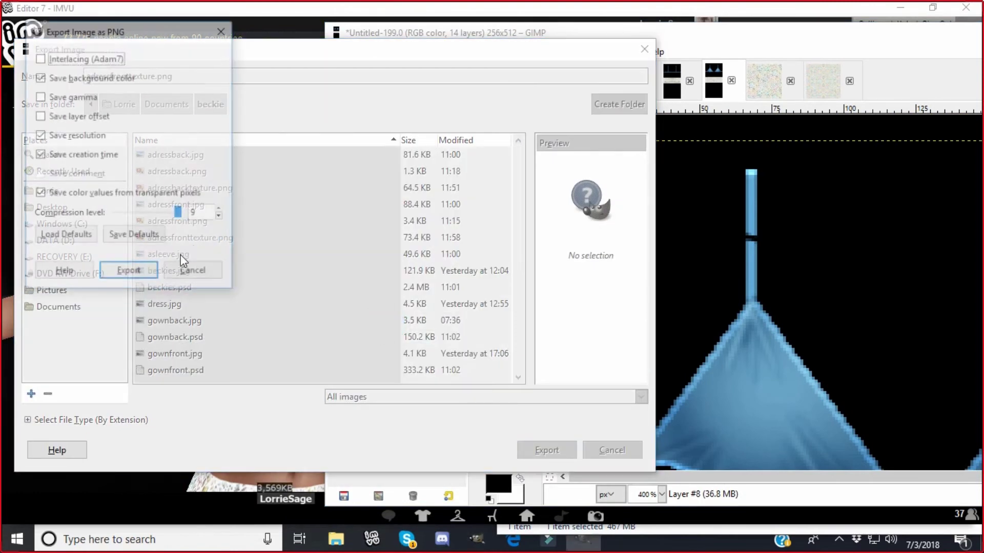
click(128, 270)
Switch to the IMVU editor and reload adressfronttexture for material 05 to check the lowered mark on the avatar
click(372, 538)
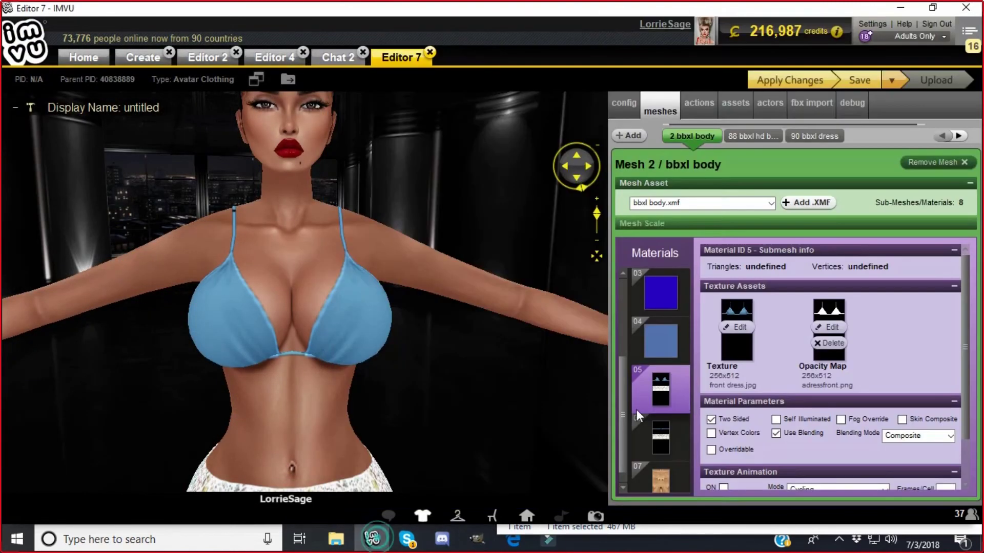
click(737, 327)
click(261, 232)
click(370, 338)
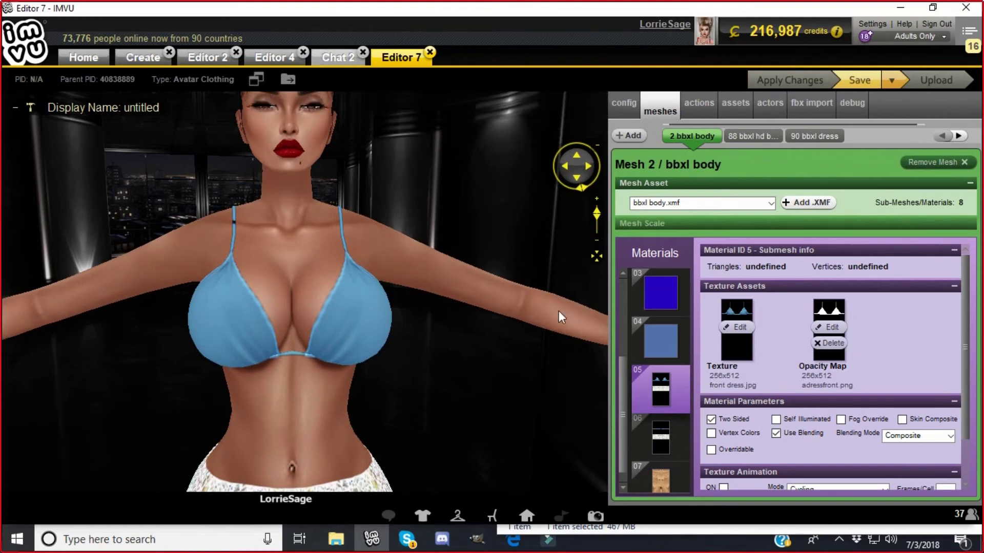
Switch to GIMP, show the whole texture at 100%, and add a new transparent 256 x 512 layer above Layer #8
click(476, 538)
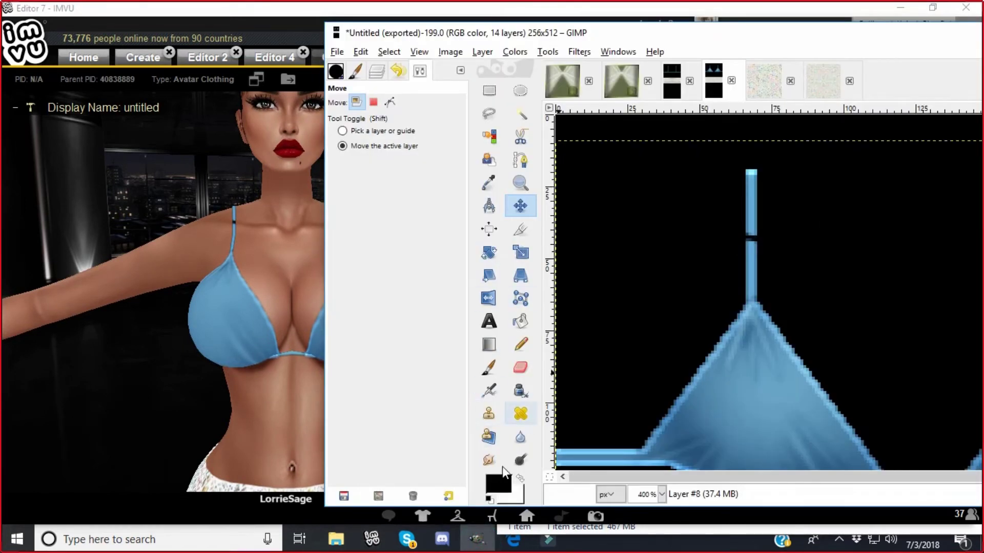
click(662, 494)
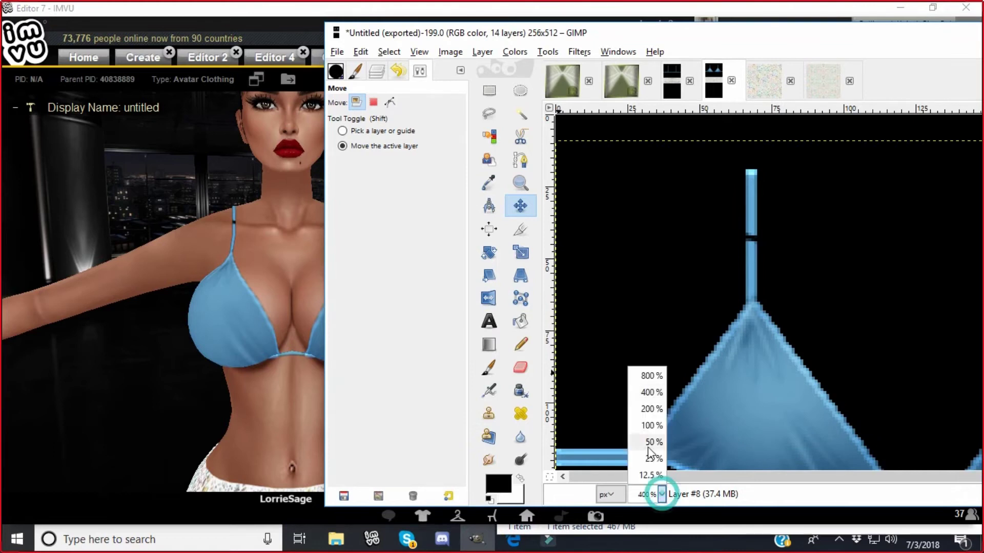
click(649, 431)
drag(666, 40, 365, 30)
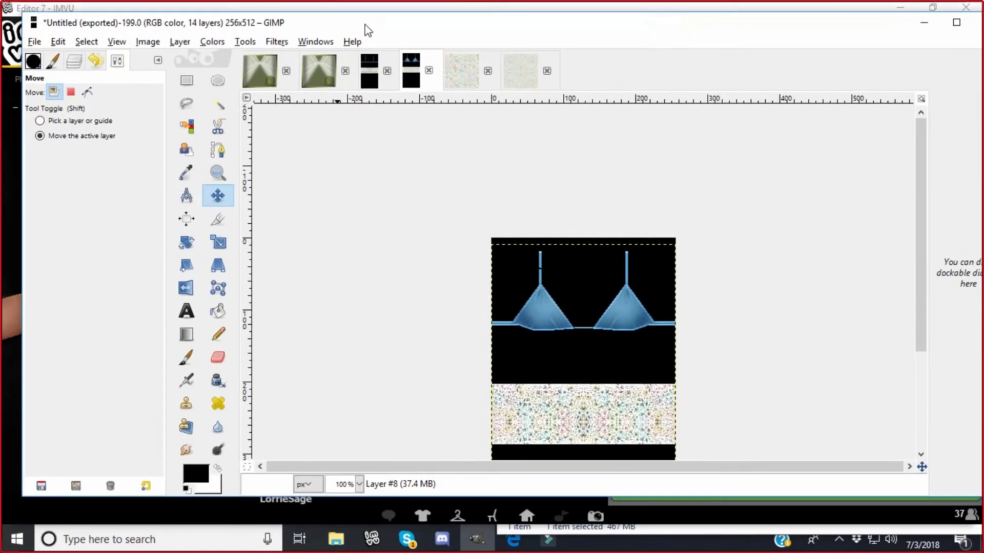
click(75, 62)
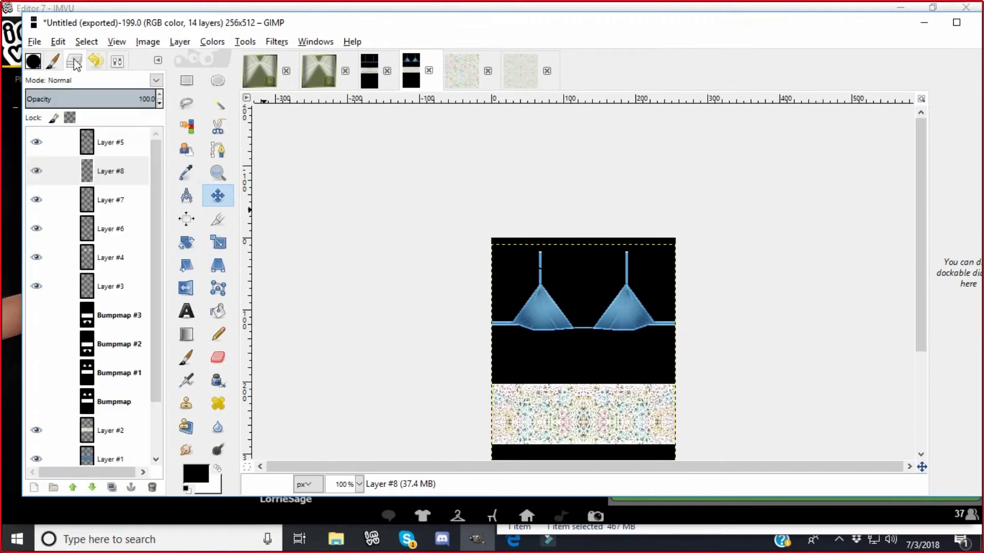
click(179, 41)
click(210, 59)
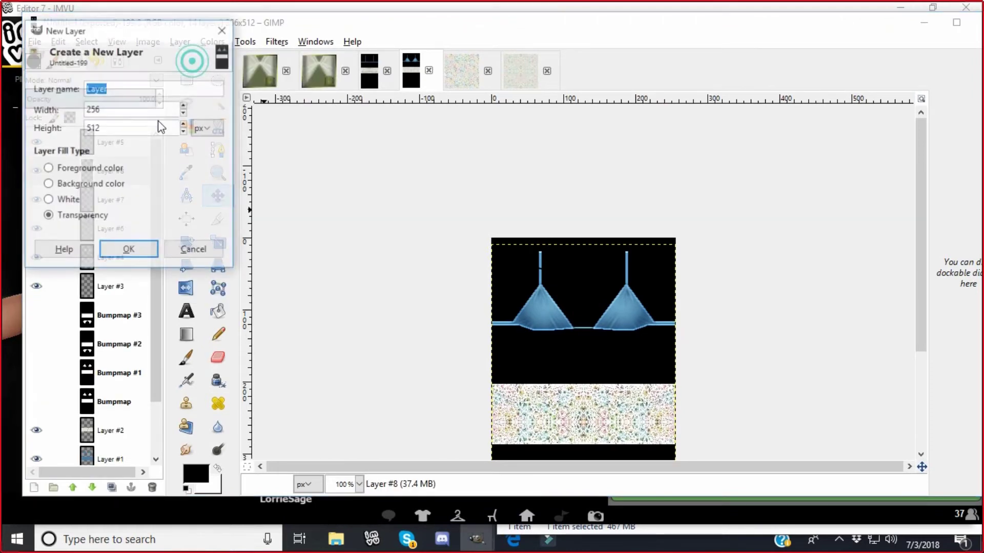
click(129, 249)
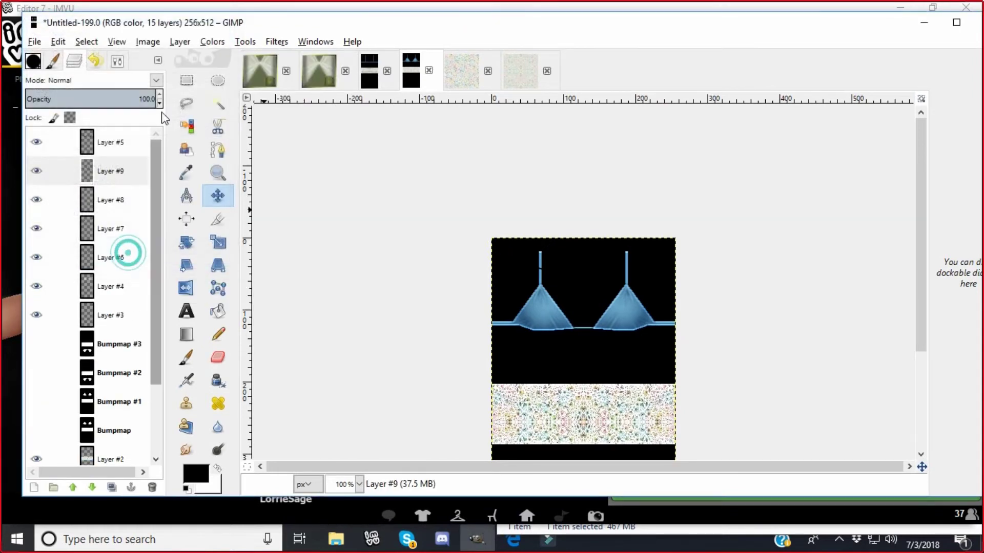
Merge the new empty layer down into Layer #8 and select Layer #8
click(149, 42)
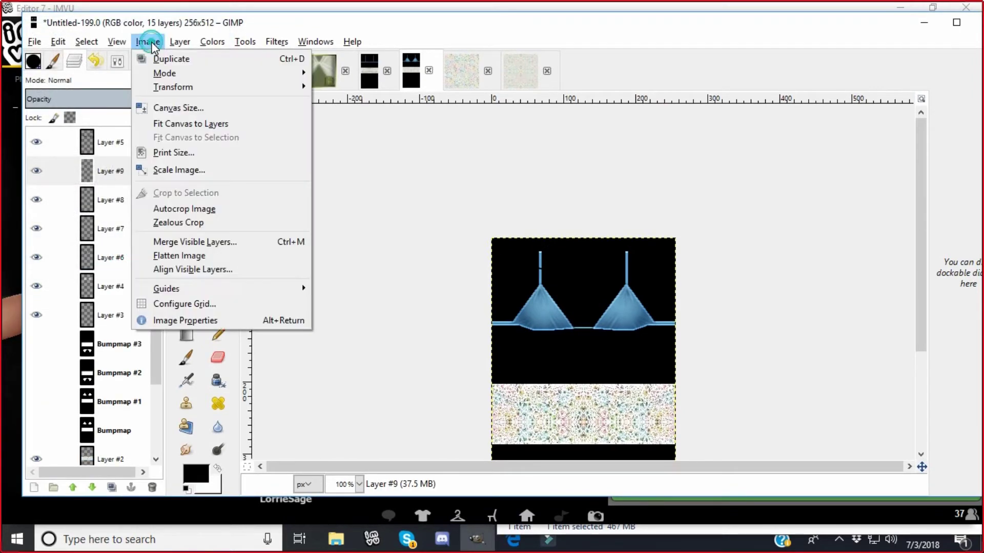
click(173, 210)
click(180, 41)
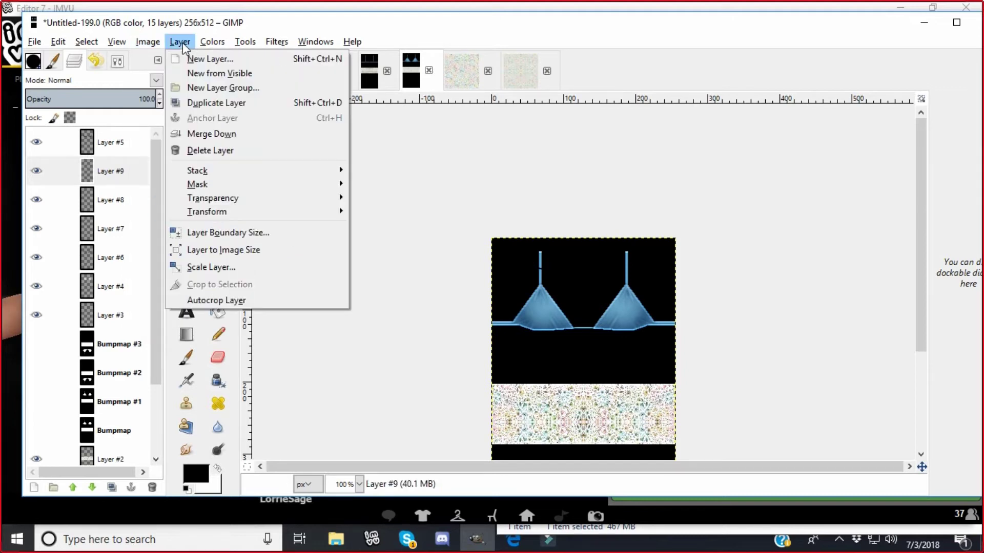
click(198, 134)
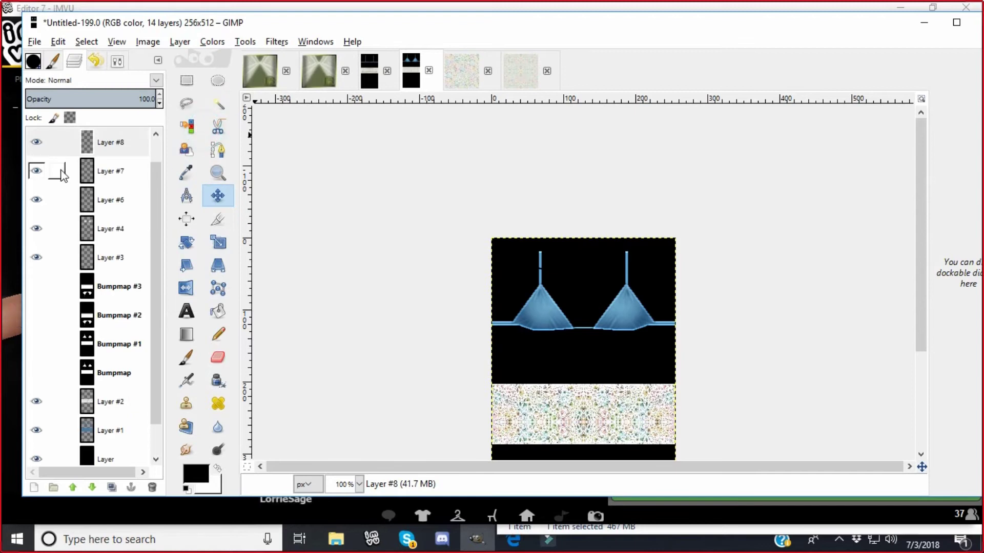
click(42, 145)
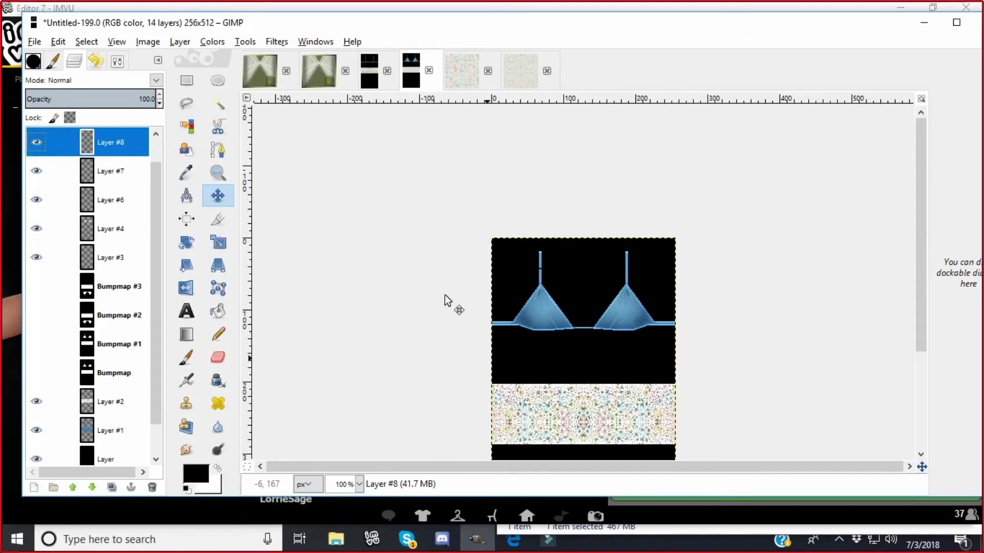
Duplicate Layer #8, flip the copy horizontally onto the other strap, and merge it down into Layer #8
click(181, 41)
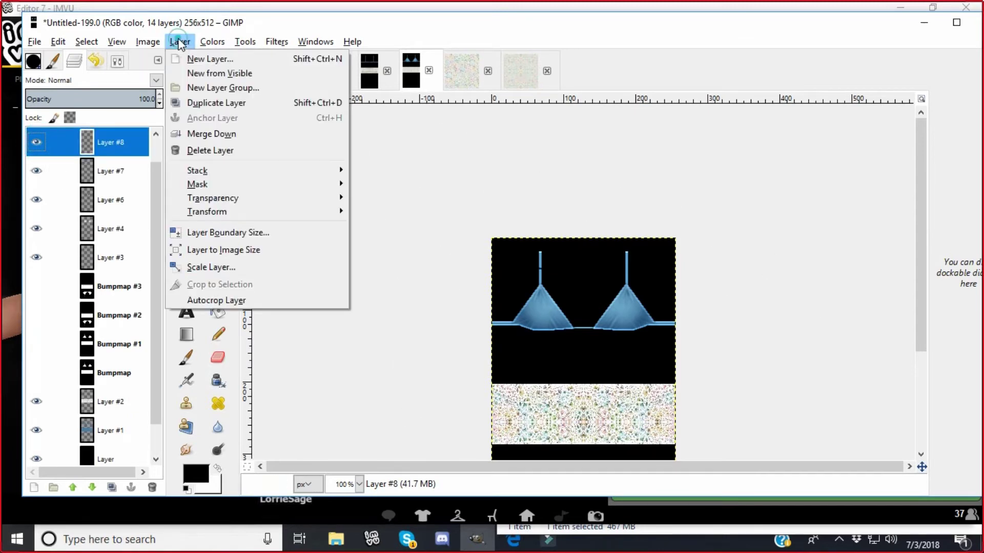
click(199, 105)
click(180, 42)
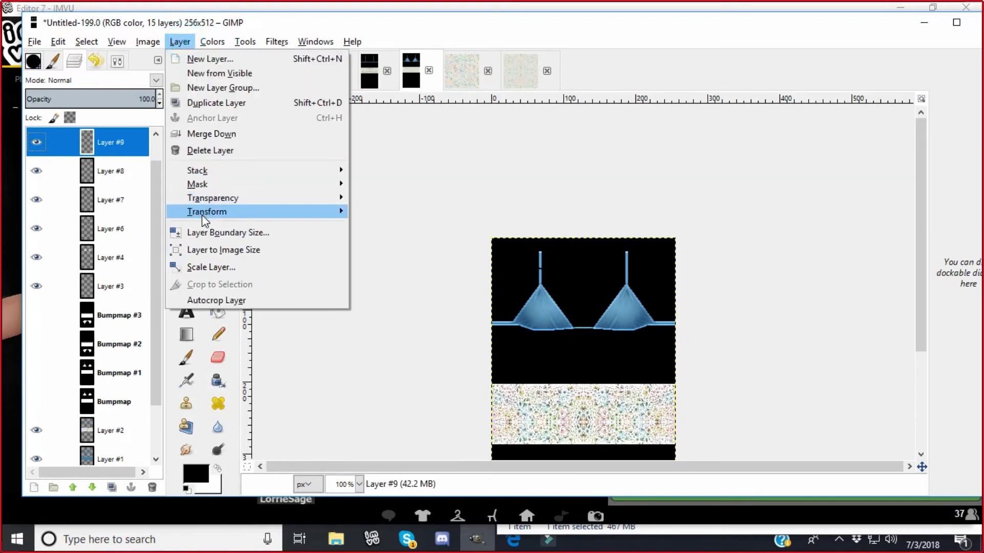
mouse_move(202, 214)
click(374, 212)
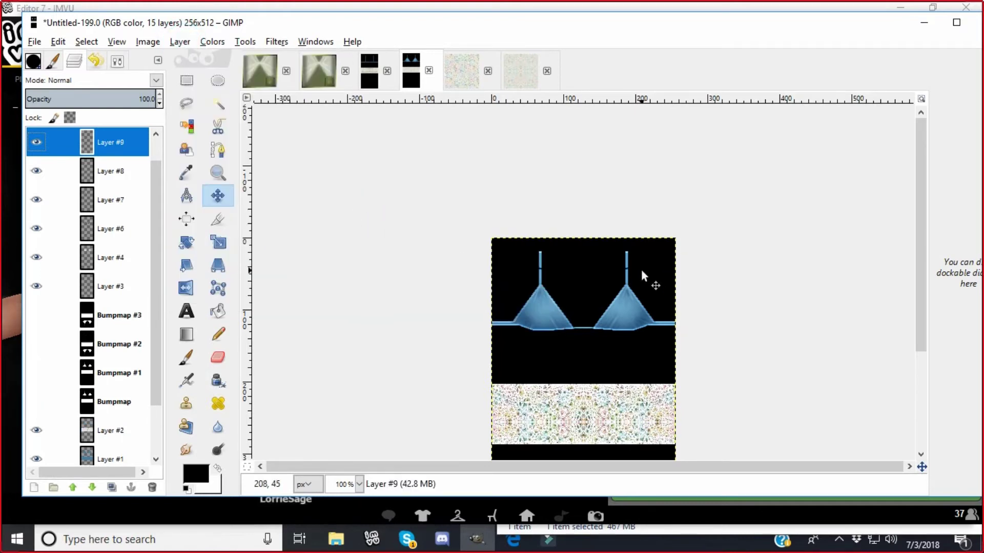
click(180, 41)
click(205, 135)
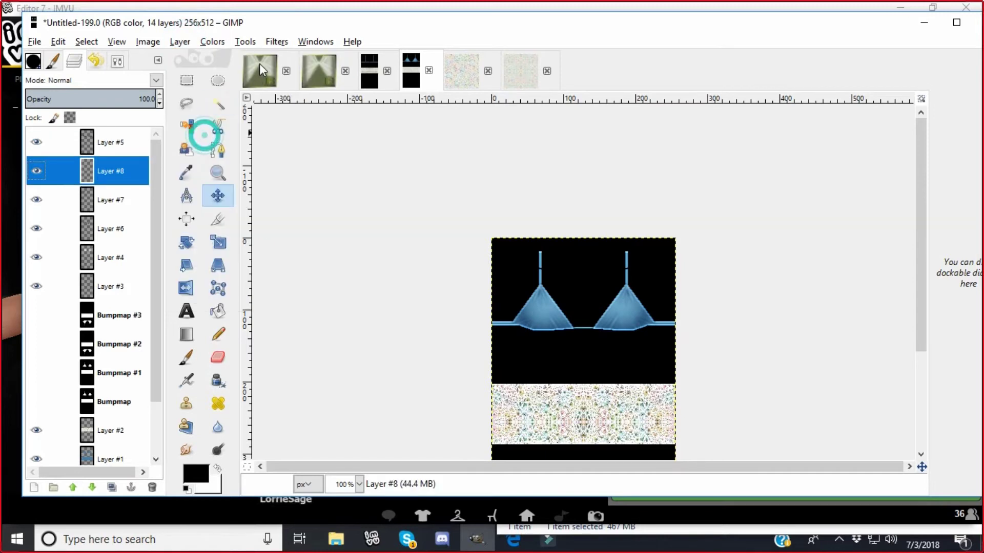
Apply a Gaussian Blur with a 6.0 px radius to the strap marks on Layer #8
click(277, 41)
click(303, 125)
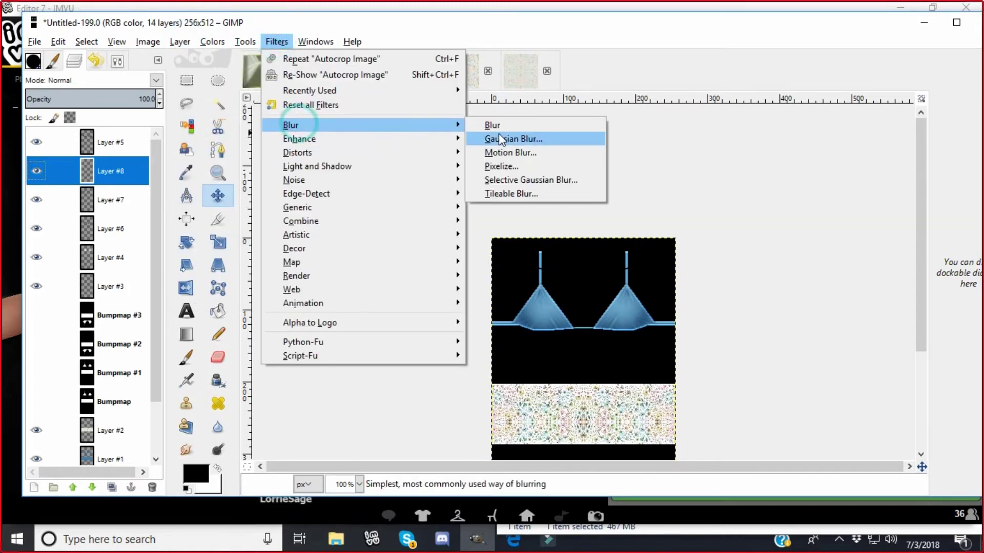
click(500, 137)
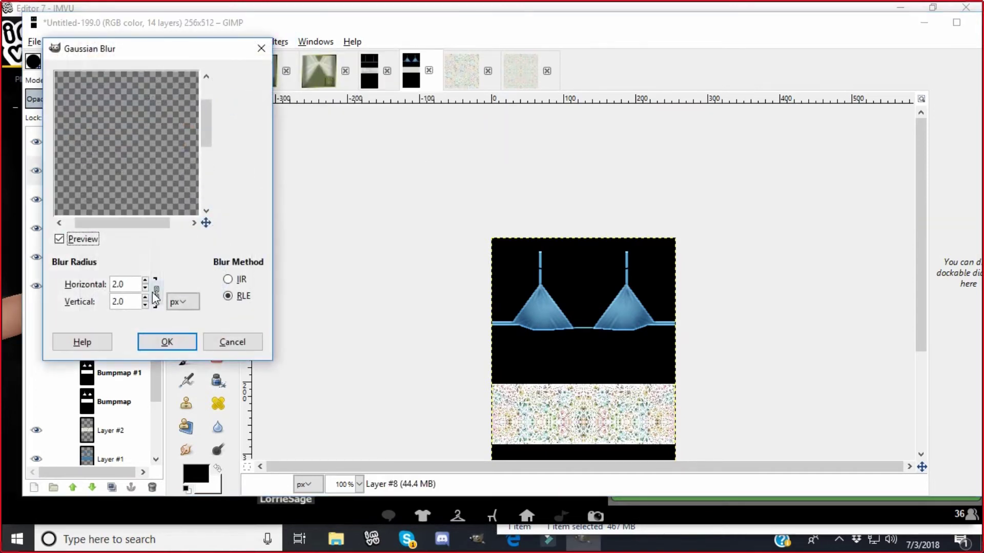
click(145, 281)
click(145, 281)
click(145, 281)
click(145, 281)
click(153, 336)
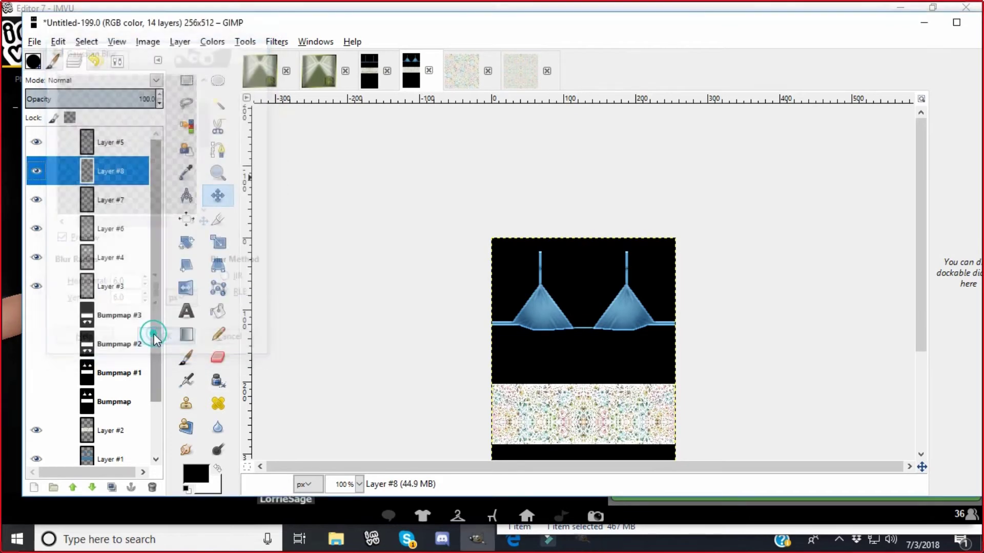
Set the blending mode of Layer #8 to Overlay
click(180, 43)
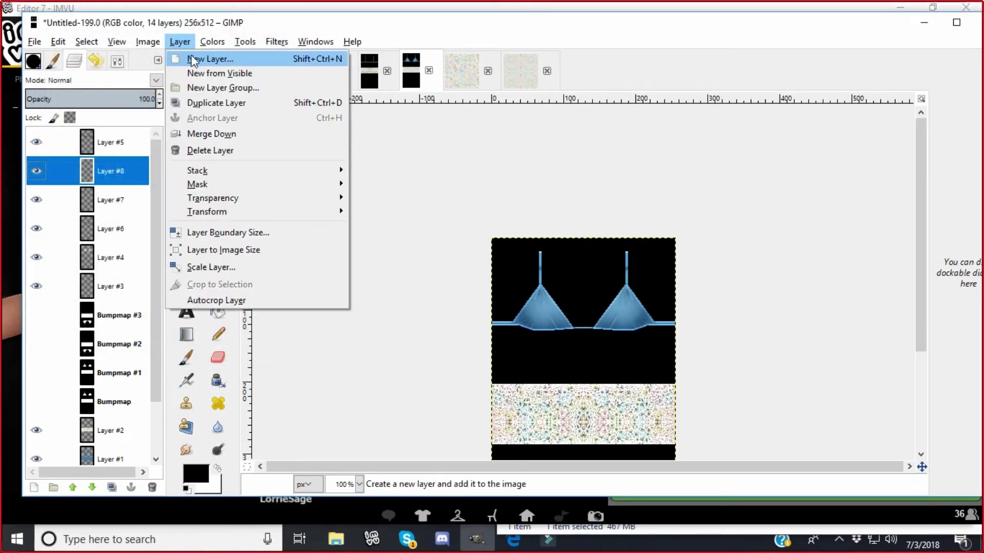
click(481, 171)
click(156, 80)
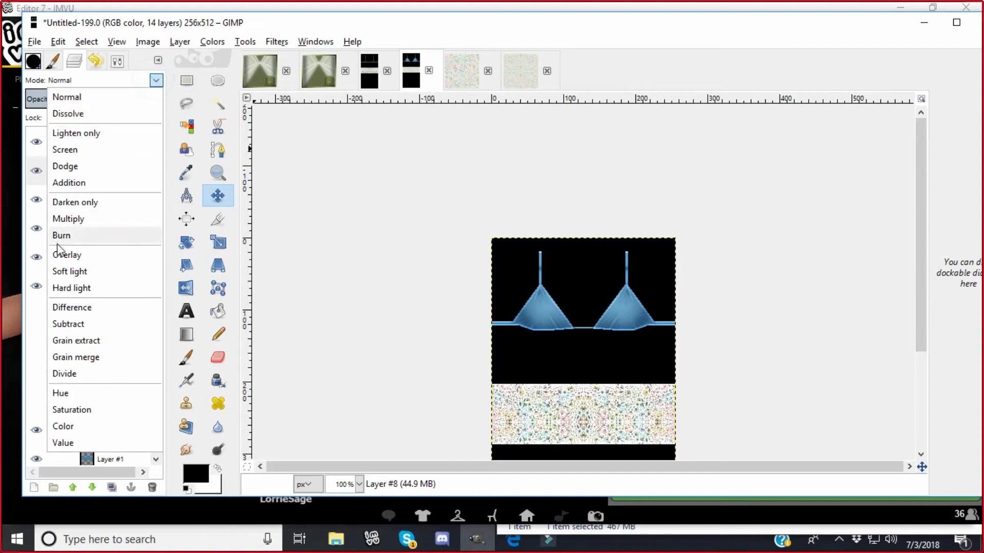
click(59, 254)
Add a new transparent layer above Layer #8 and magnify the straps and cups to 400%
click(179, 42)
click(210, 59)
click(165, 285)
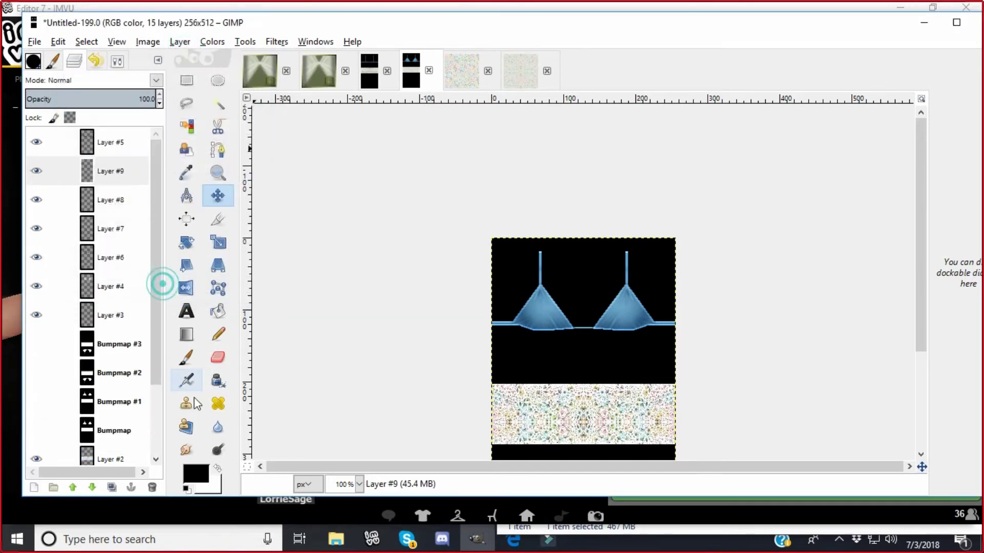
click(358, 484)
click(347, 382)
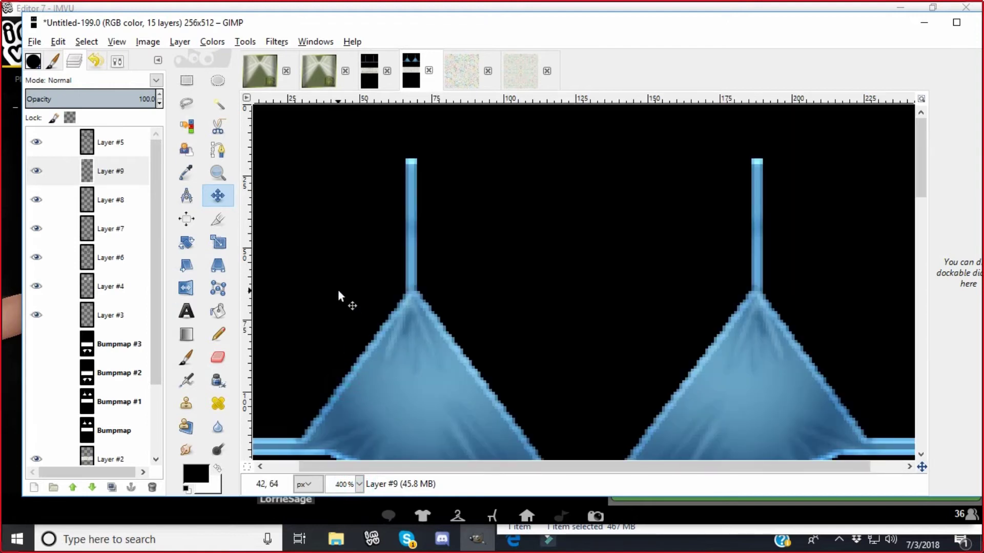
Paint a short horizontal white brush line across the left strap on Layer #9, just above the cup's point
click(217, 467)
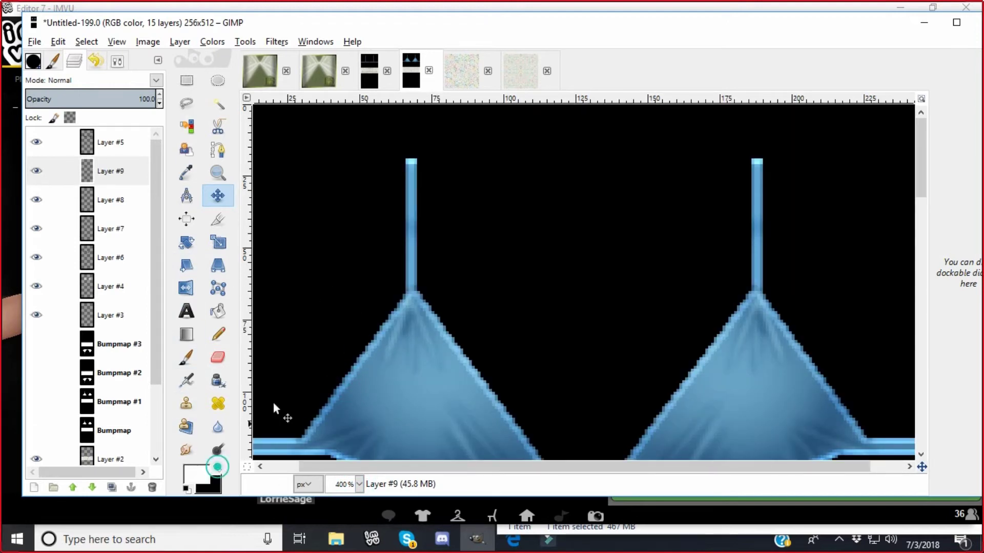
click(188, 358)
mouse_move(398, 240)
mouse_down()
mouse_move(432, 241)
mouse_move(388, 240)
mouse_up()
Duplicate Layer #9, flip the copy horizontally onto the other strap, and merge it down into Layer #9
click(176, 43)
click(205, 102)
click(178, 42)
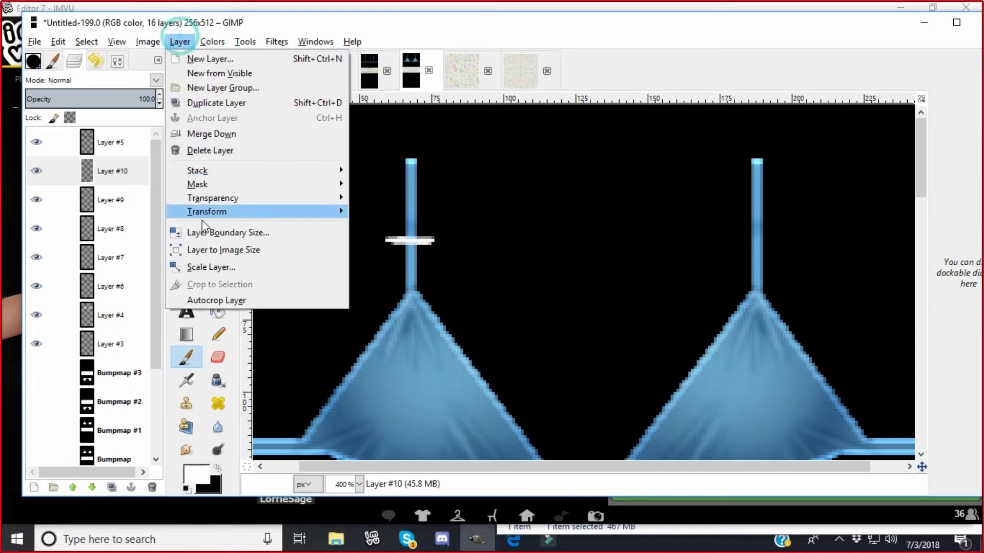
mouse_move(205, 214)
click(373, 211)
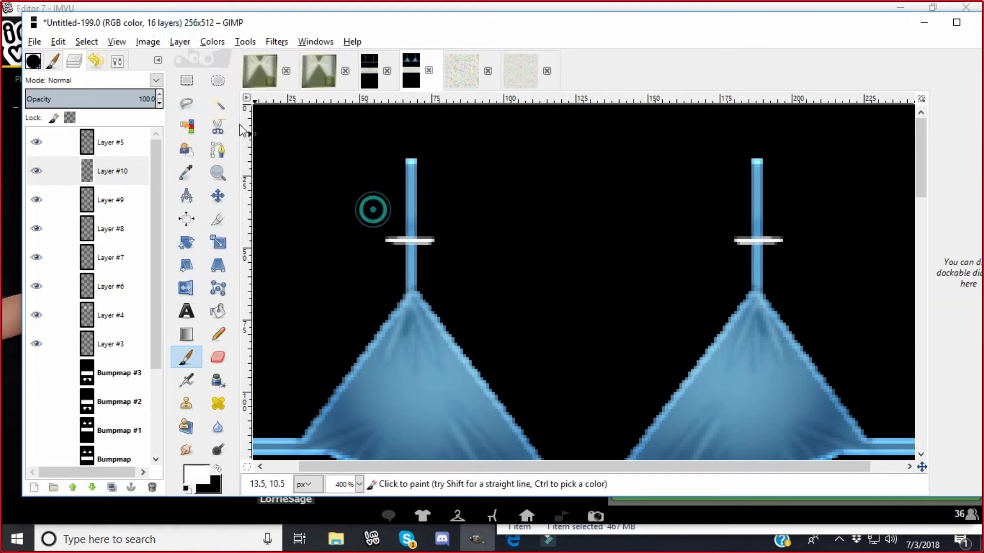
click(180, 41)
click(195, 136)
Repeat the last Gaussian Blur on the white strap highlights and set Layer #9's blending mode to Overlay
click(277, 42)
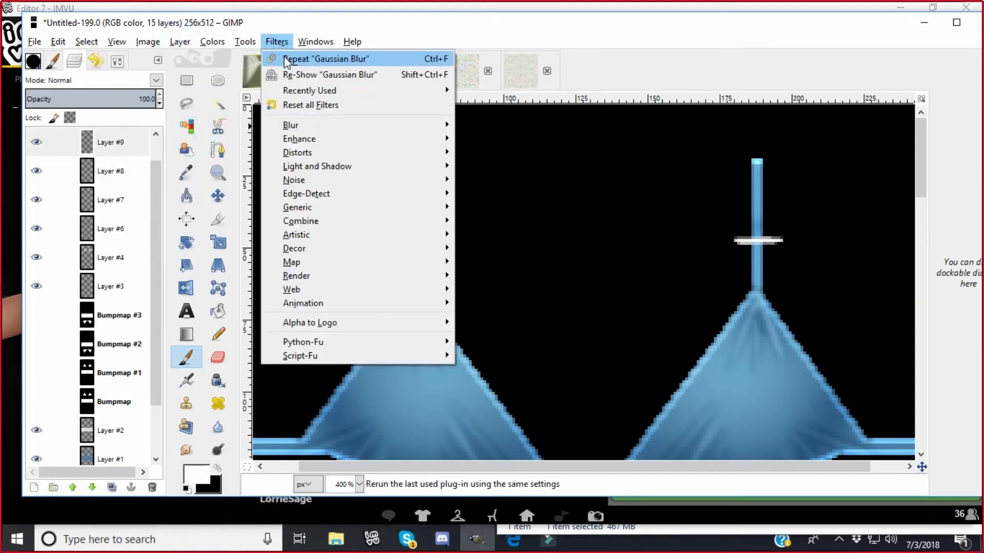
click(307, 58)
click(154, 80)
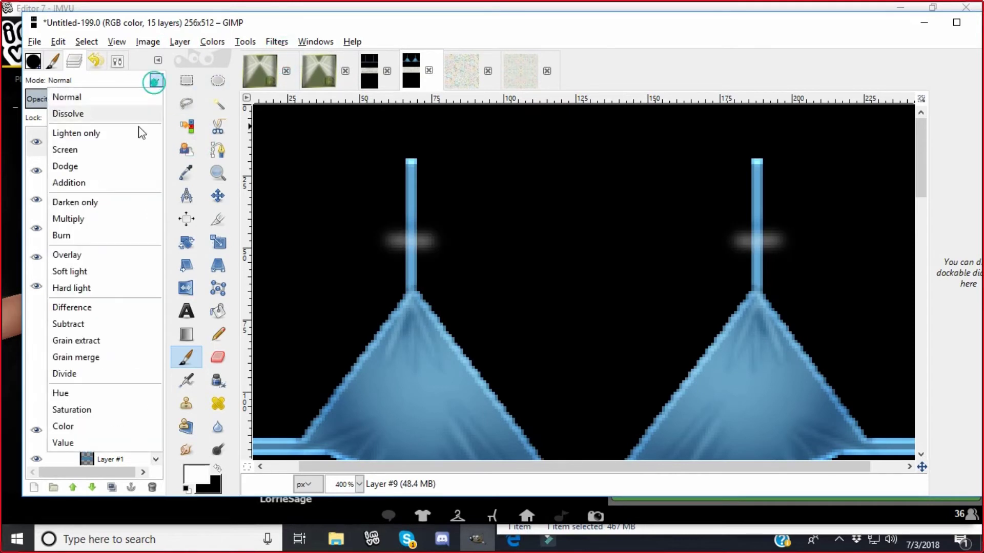
click(103, 255)
Export the image as adressfronttexture.png with the existing PNG options, replacing the existing file in the beckie folder
click(34, 42)
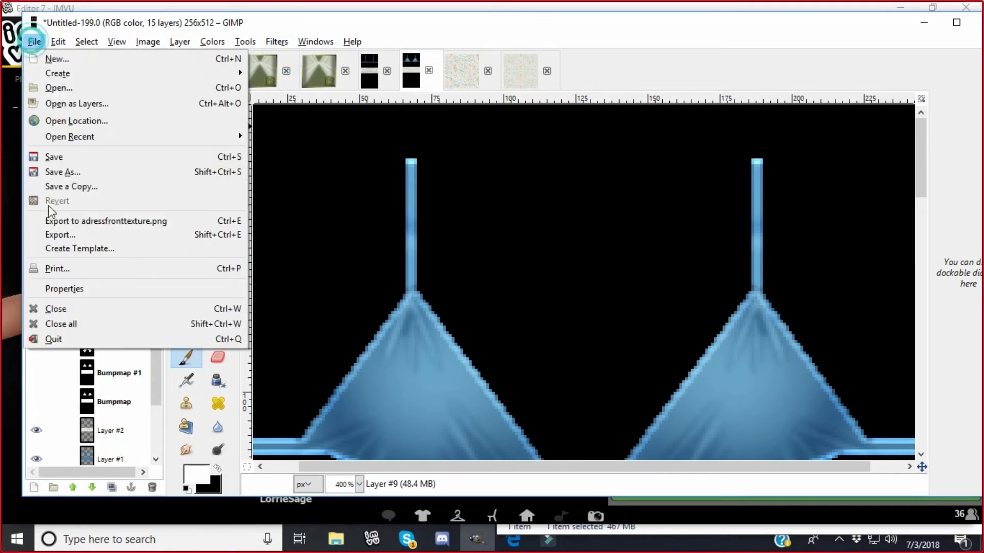
click(53, 234)
click(547, 449)
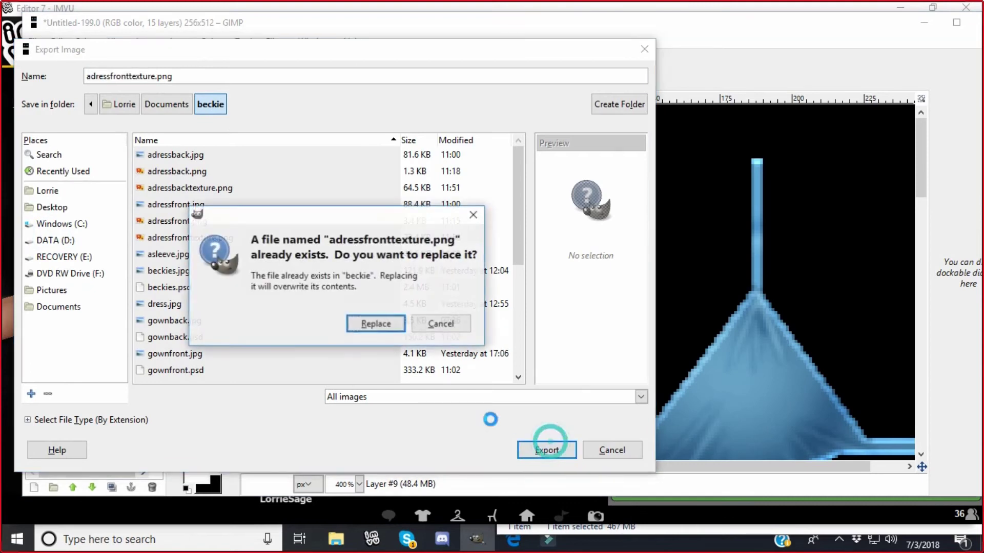
click(376, 324)
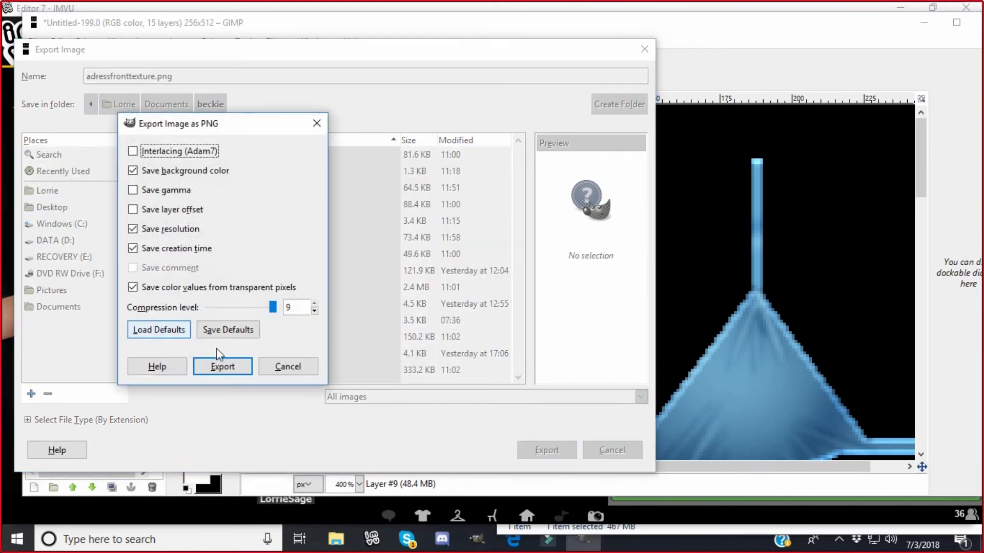
click(218, 366)
Switch to IMVU, reload adressfronttexture as the material 05 texture, apply the changes, and inspect the top on the avatar
click(372, 539)
click(749, 322)
click(253, 220)
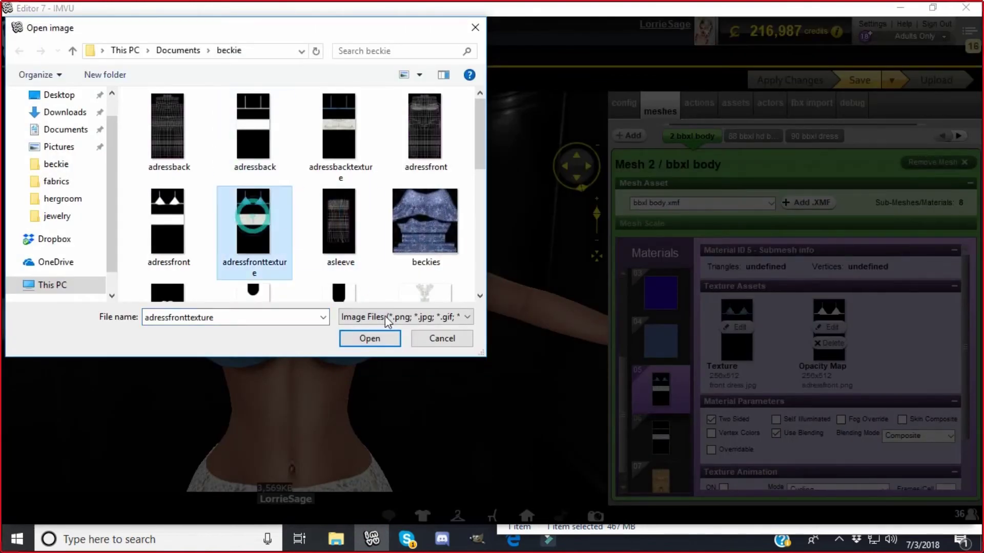
click(380, 338)
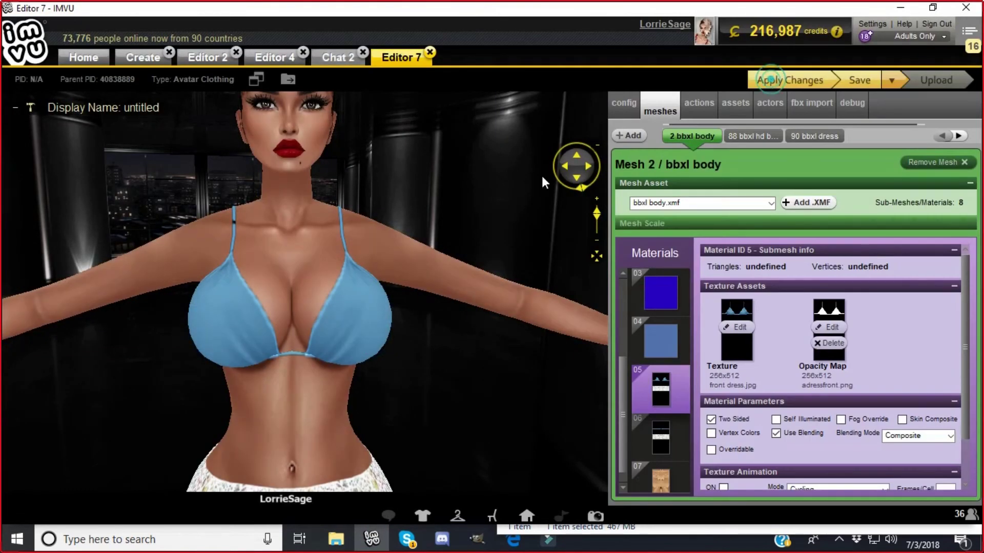
mouse_move(458, 222)
mouse_down()
mouse_move(398, 213)
mouse_move(453, 210)
mouse_up()
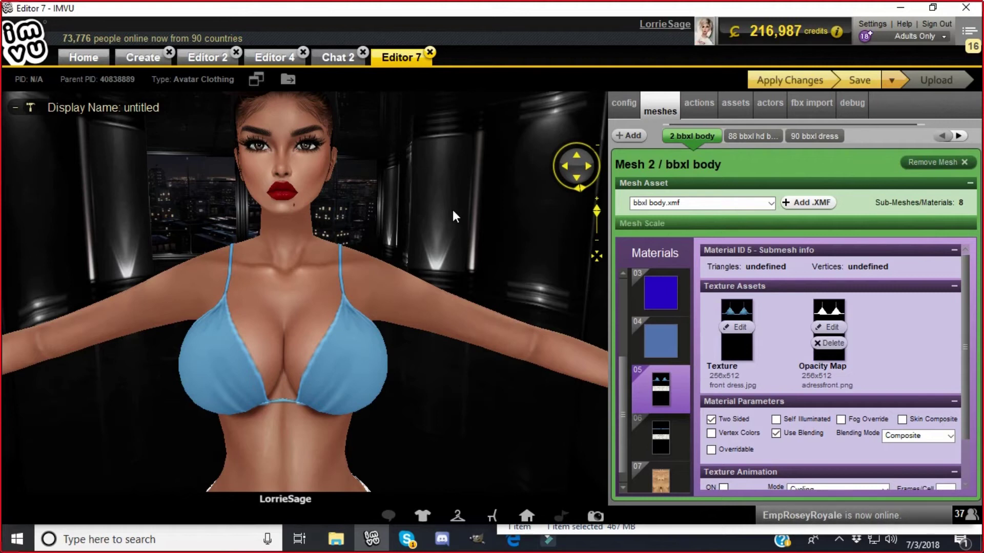
mouse_move(414, 207)
mouse_down()
mouse_move(424, 224)
mouse_move(405, 451)
mouse_up()
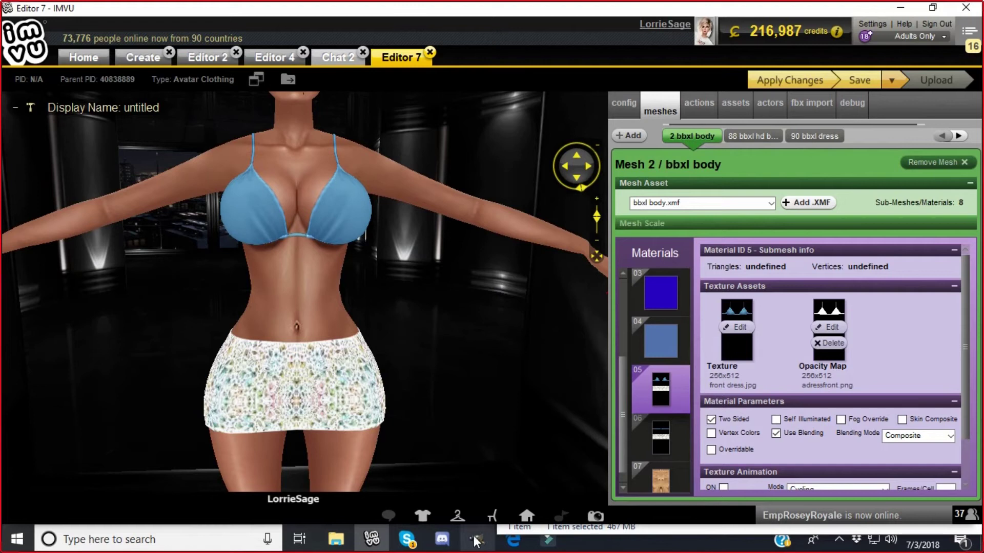
Review the whole front texture at 100% in GIMP and examine the top and skirt on the IMVU avatar from different angles
click(475, 541)
key(ctrl+z)
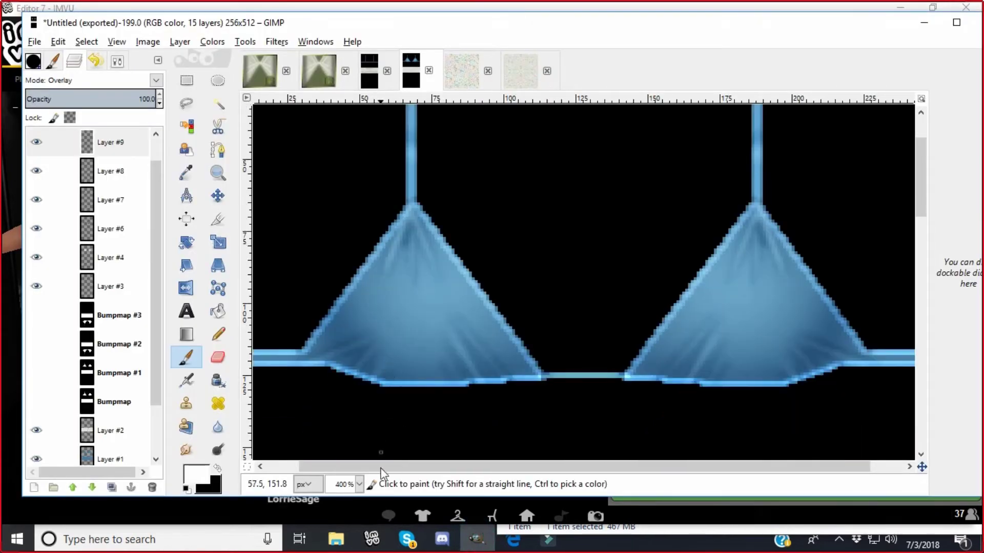
click(360, 484)
click(347, 415)
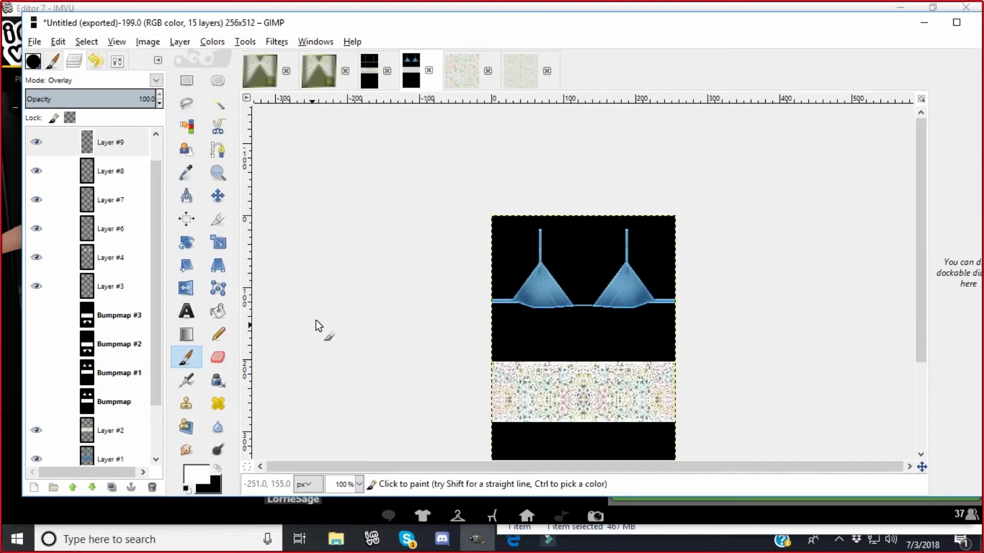
scroll(318, 318, down, 3)
scroll(318, 315, up, 1)
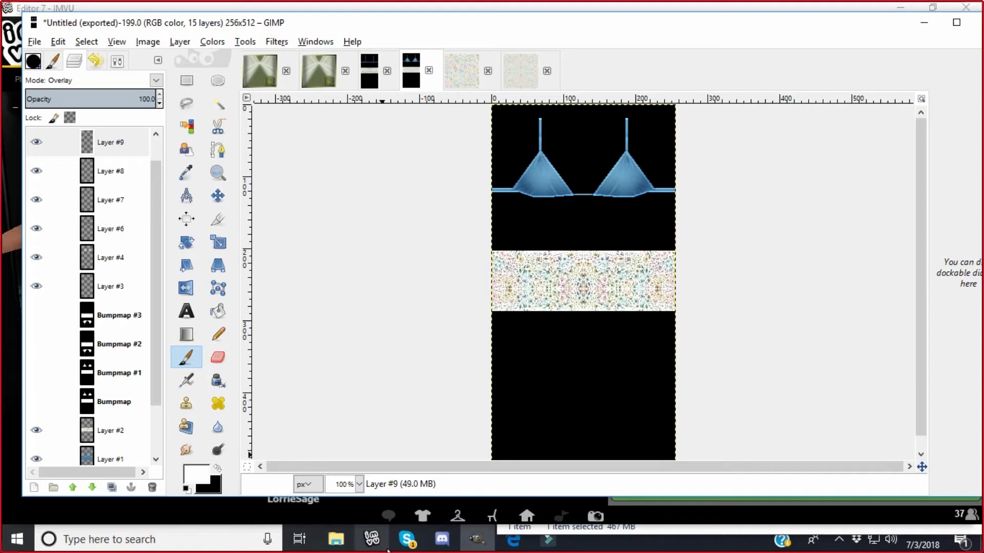
click(372, 538)
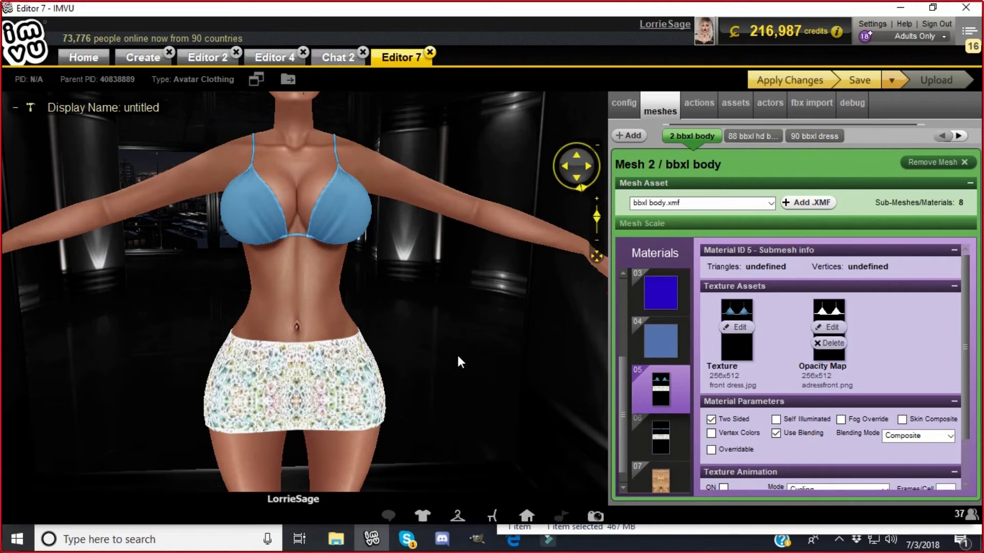
drag(457, 349, 436, 349)
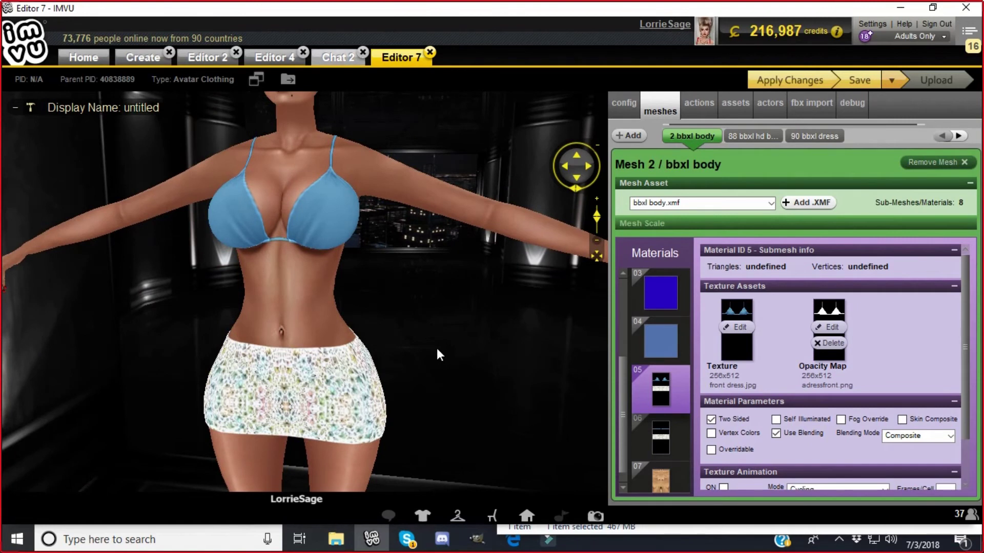
scroll(445, 345, up, 2)
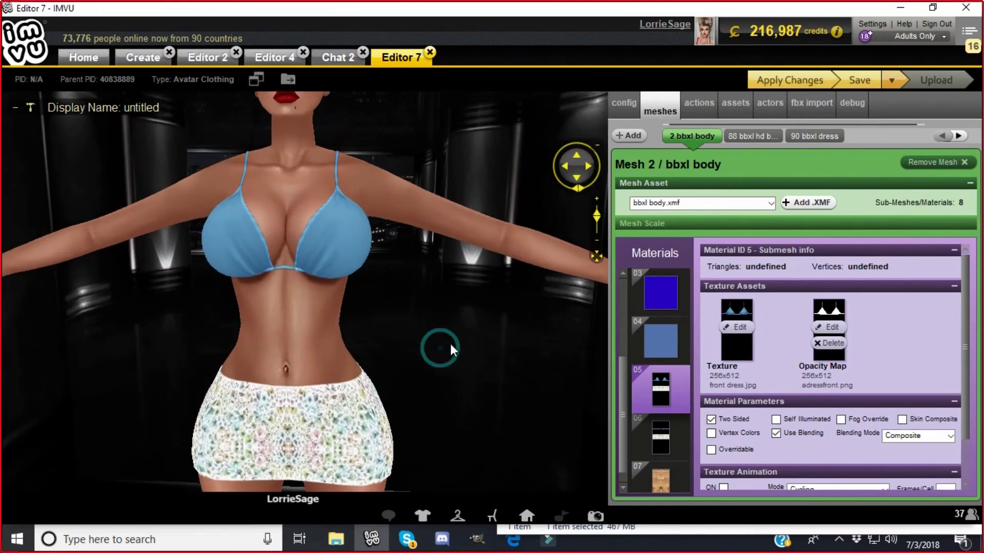
drag(450, 343, 373, 467)
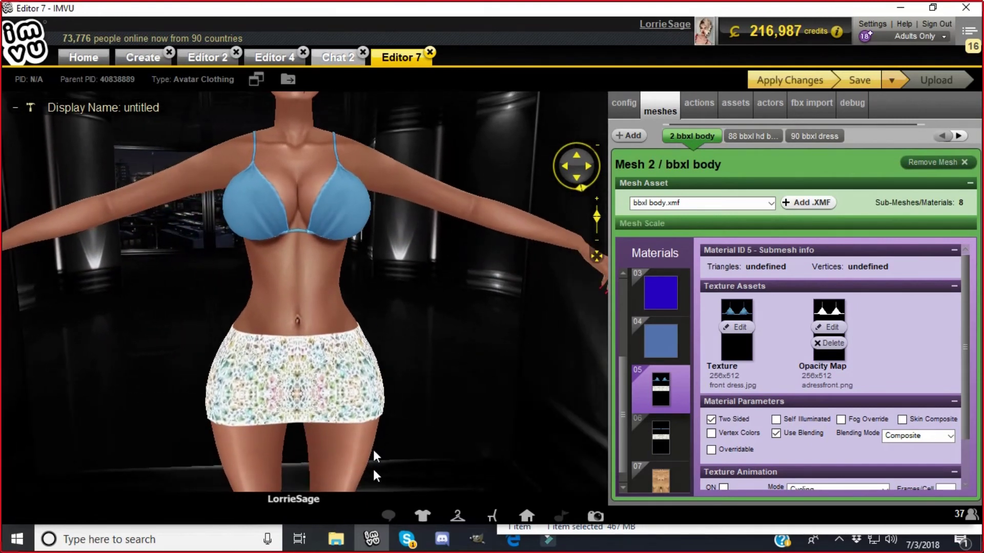
Switch to GIMP and add a new 256 x 512 px transparent layer directly above Layer #3
click(477, 541)
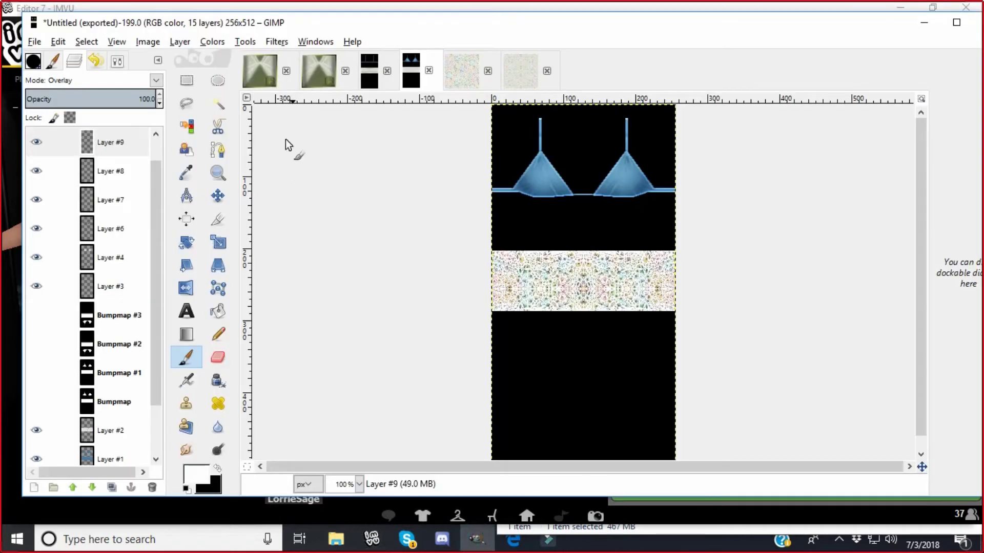
click(359, 484)
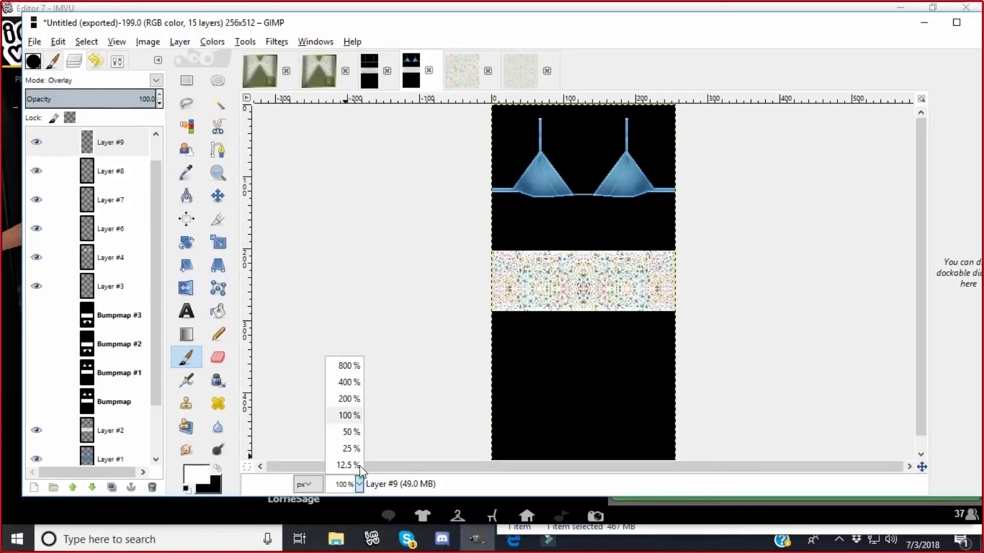
click(349, 382)
scroll(401, 302, up, 10)
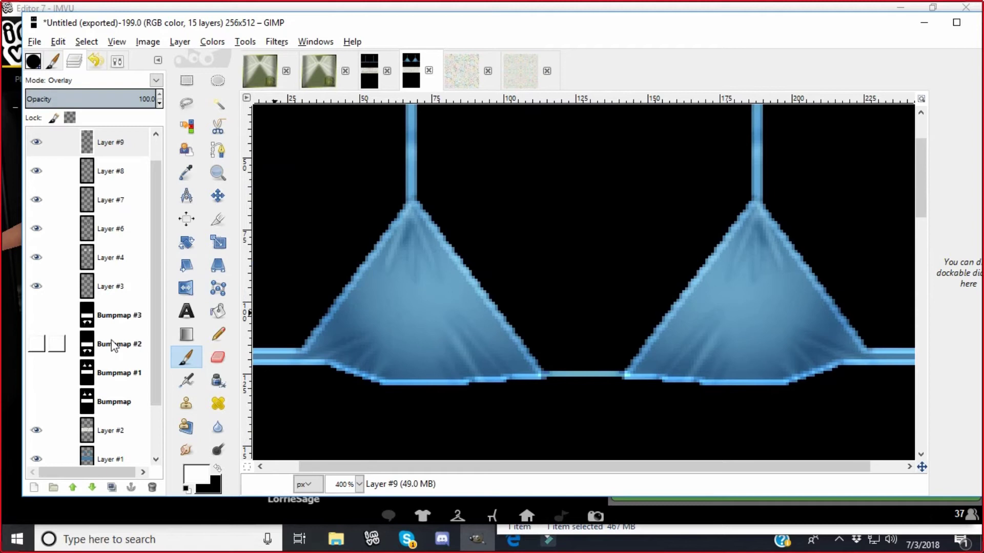
click(87, 287)
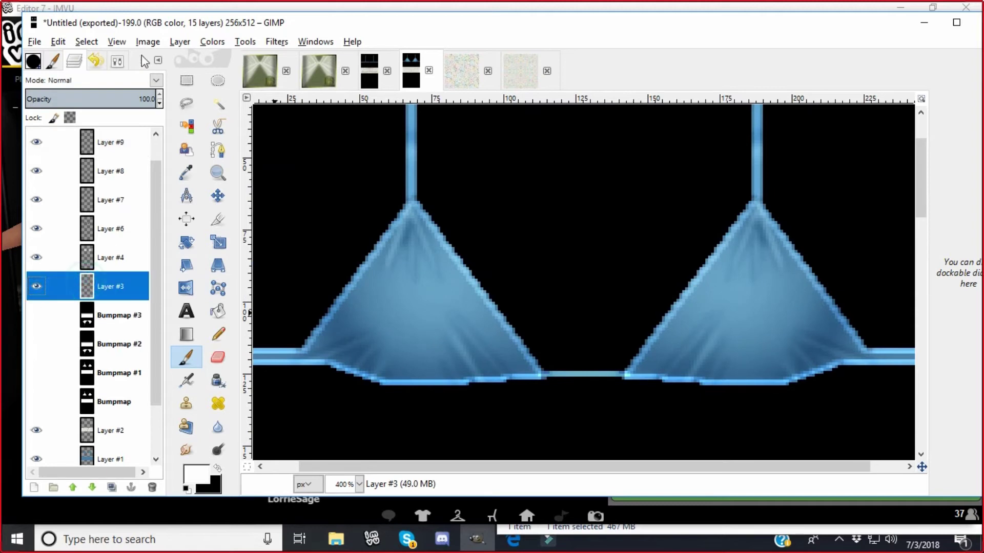
click(180, 43)
click(189, 59)
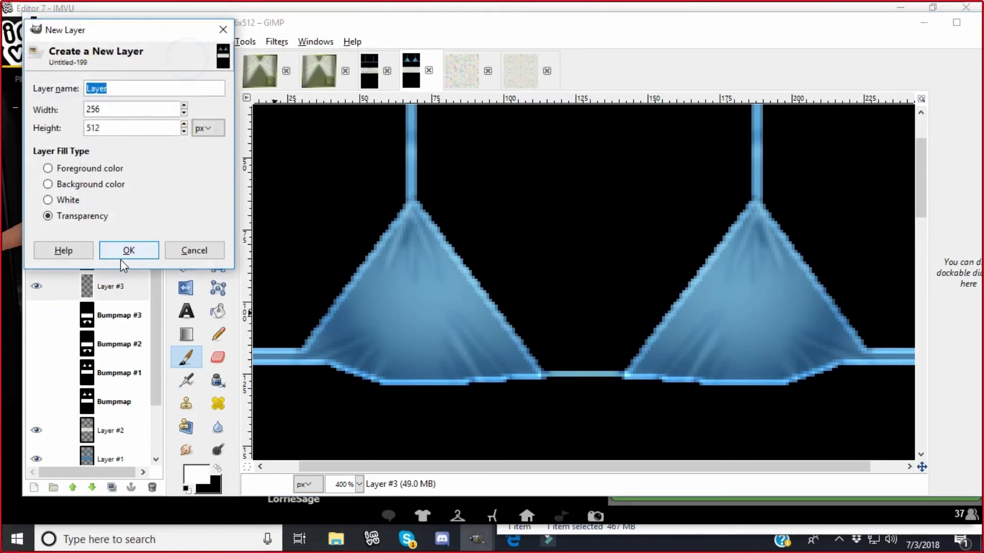
click(128, 249)
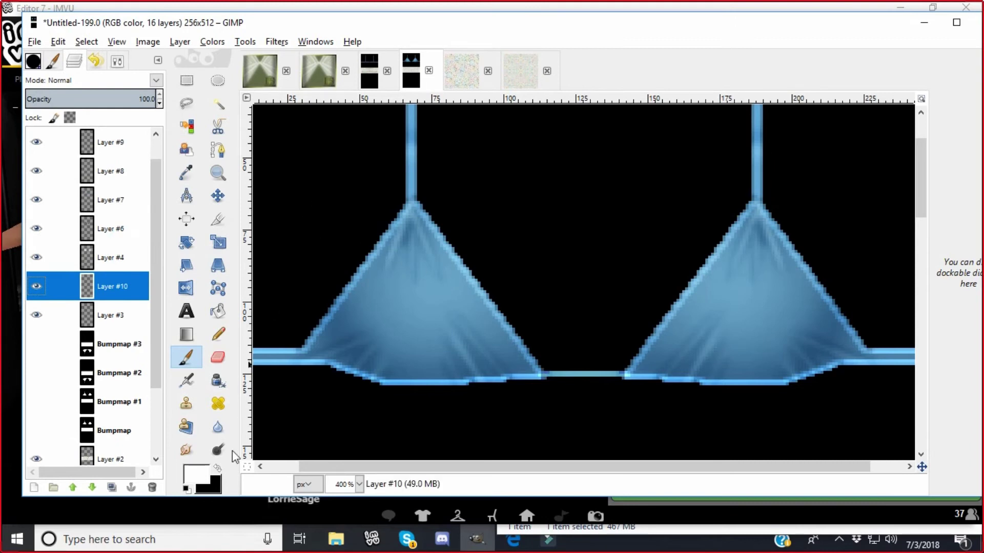
Paint short black fold lines with the size 1 Paintbrush at the left cup's outer lower corner, beside the side band
click(217, 468)
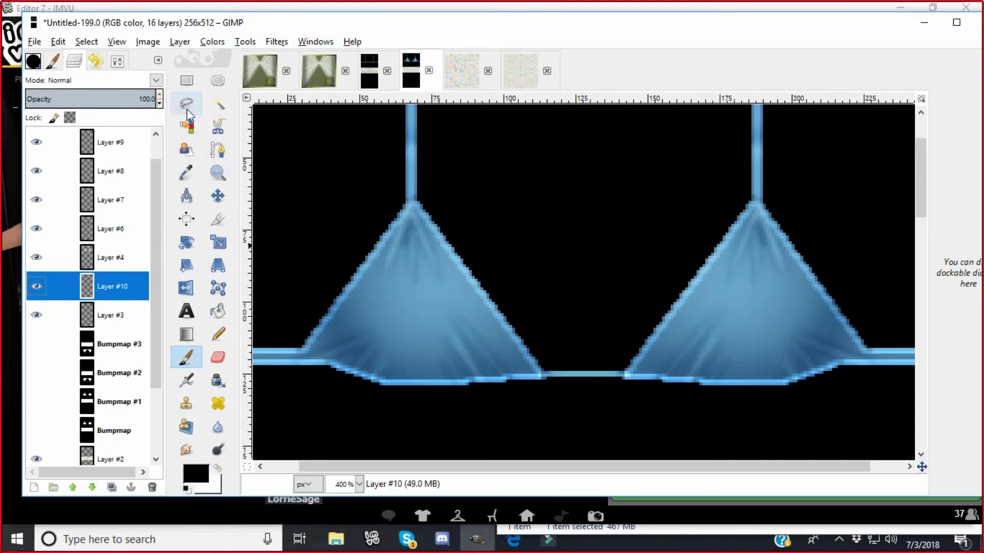
click(118, 61)
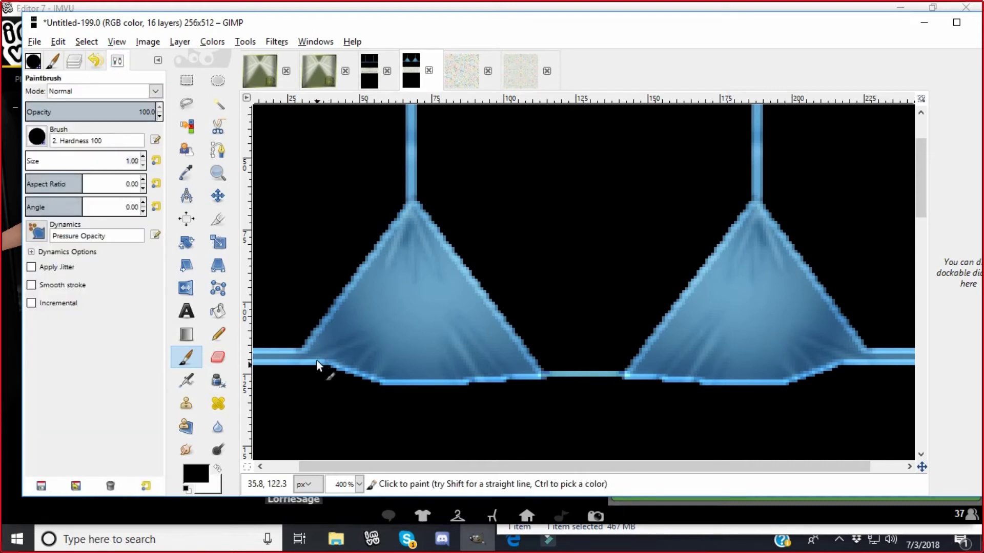
click(332, 362)
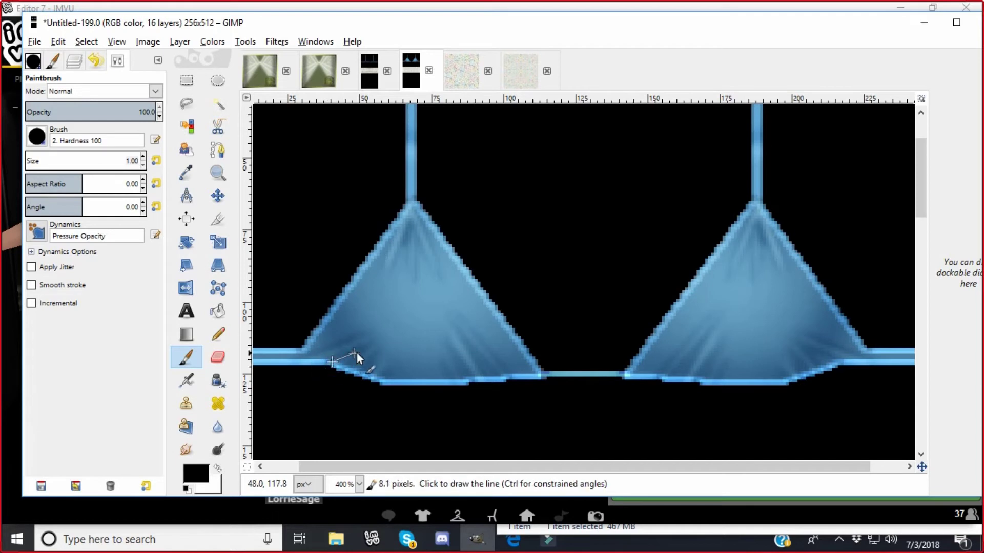
shift+click(340, 363)
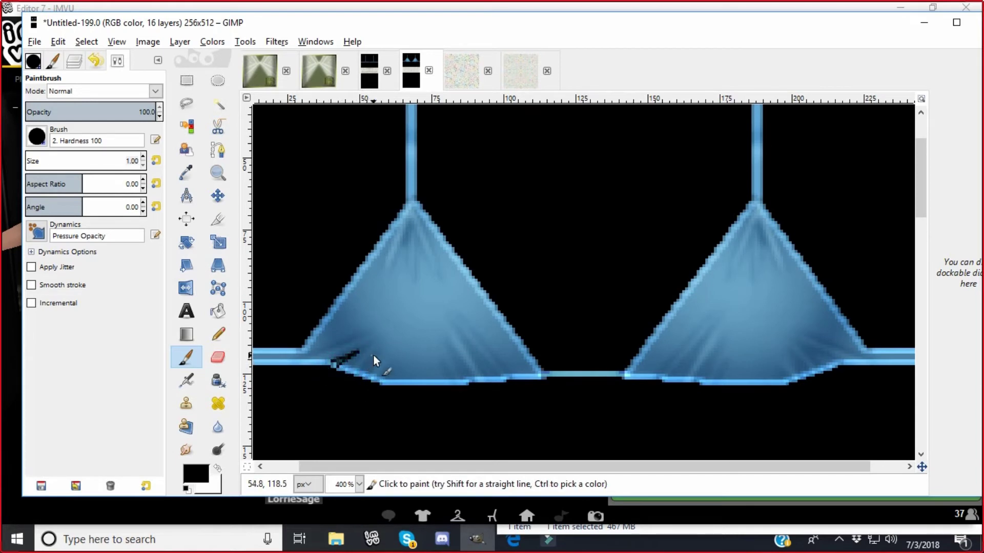
drag(376, 352, 352, 376)
Paint a row of slanted black fold lines rising from the left cup's lower edge toward its inner corner
drag(442, 365, 452, 382)
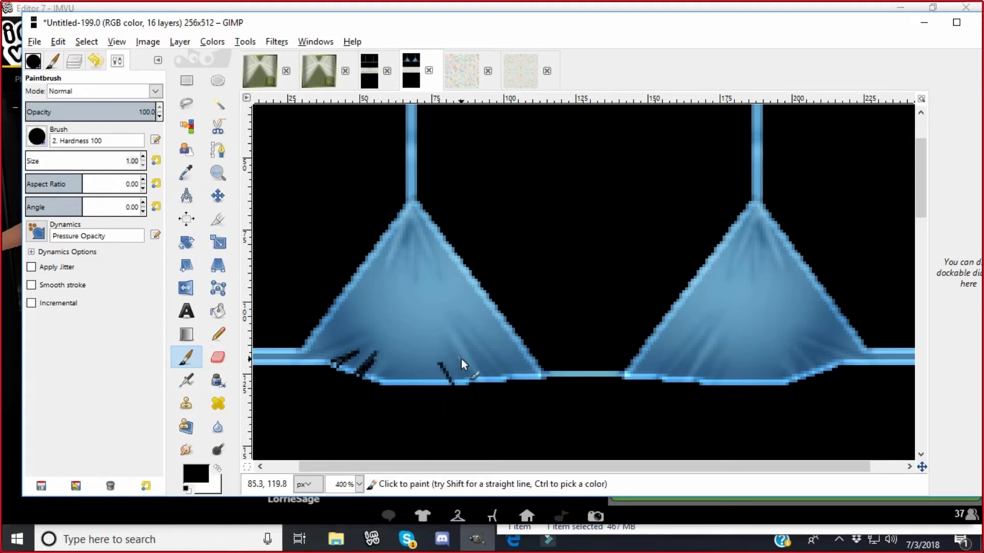
drag(456, 353, 469, 381)
click(473, 356)
shift+click(486, 381)
drag(475, 360, 489, 379)
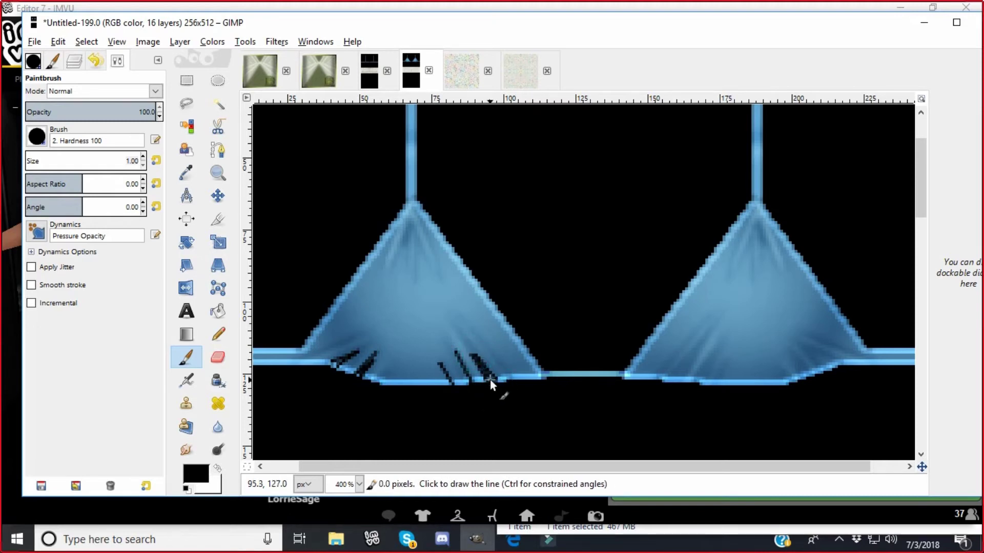
click(479, 334)
shift+click(509, 379)
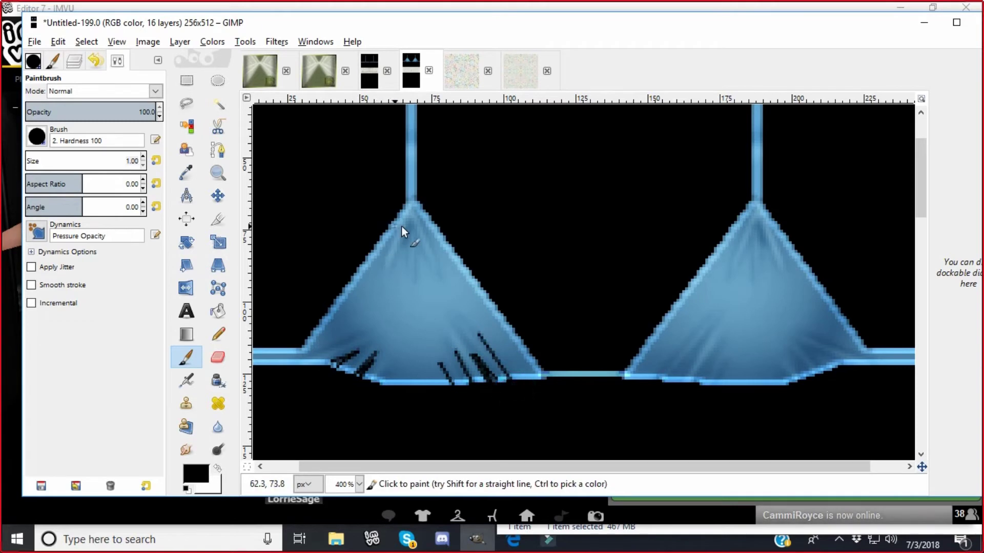
Paint short black fold lines fanning down from the left cup's peak just below the strap
click(417, 213)
shift+click(428, 238)
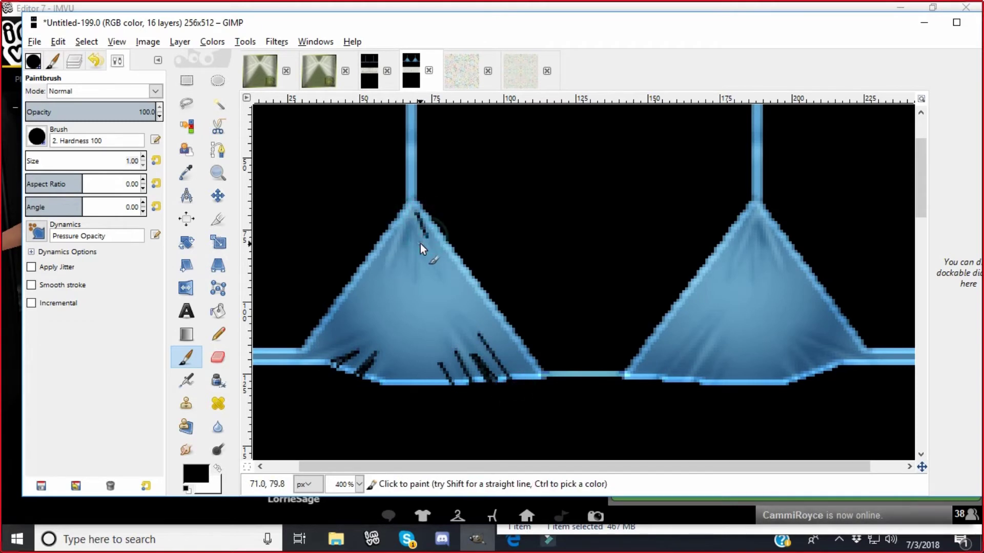
drag(420, 235, 420, 243)
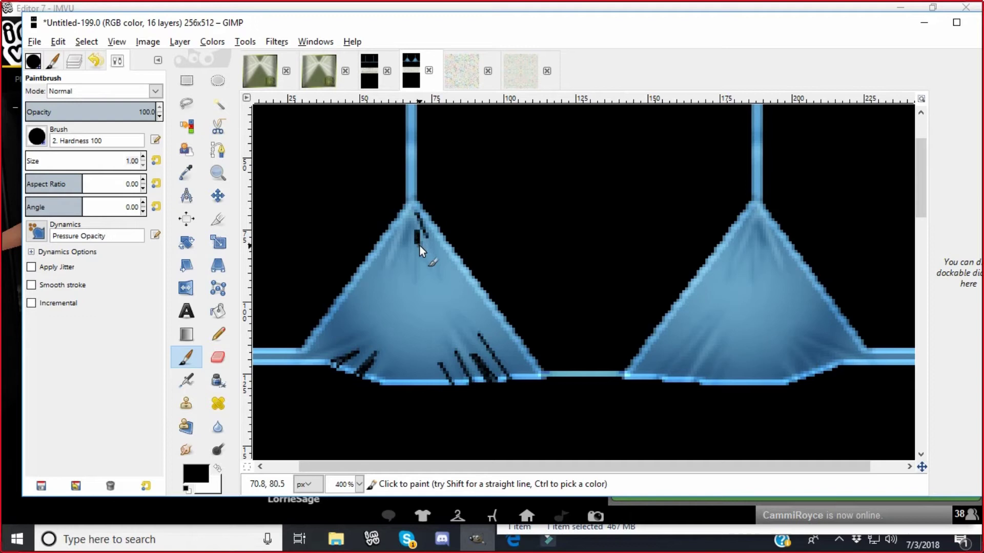
click(410, 231)
shift+click(388, 269)
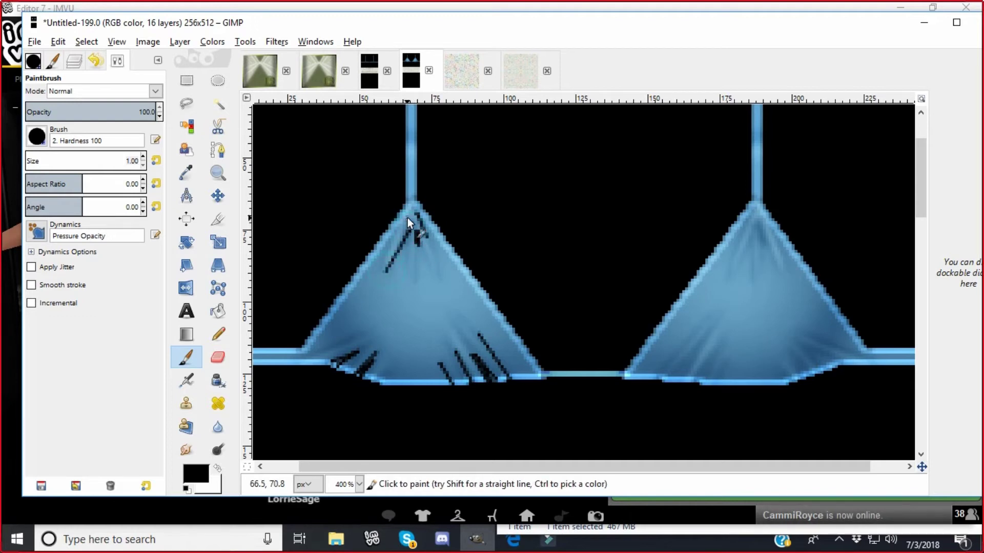
click(383, 255)
shift+click(409, 218)
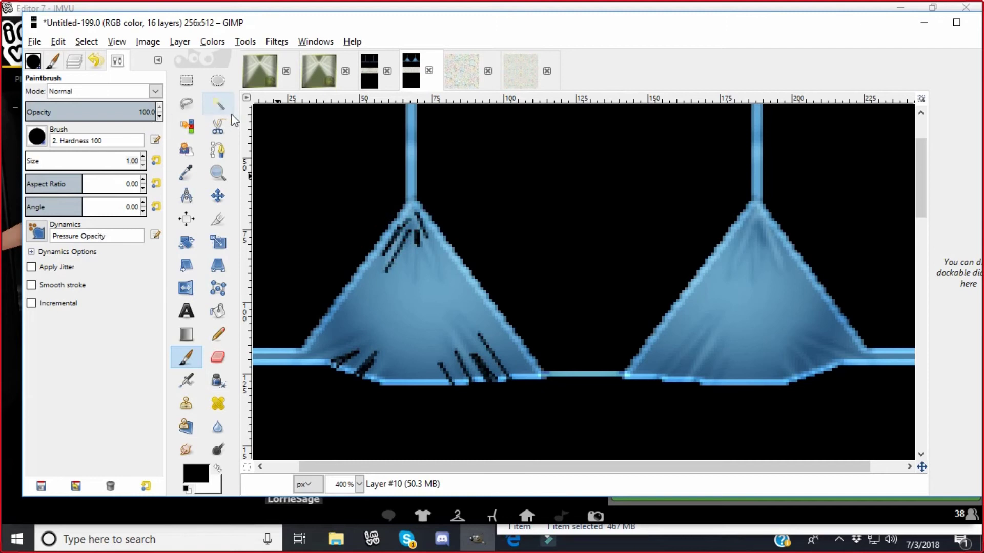
click(419, 238)
shift+click(426, 260)
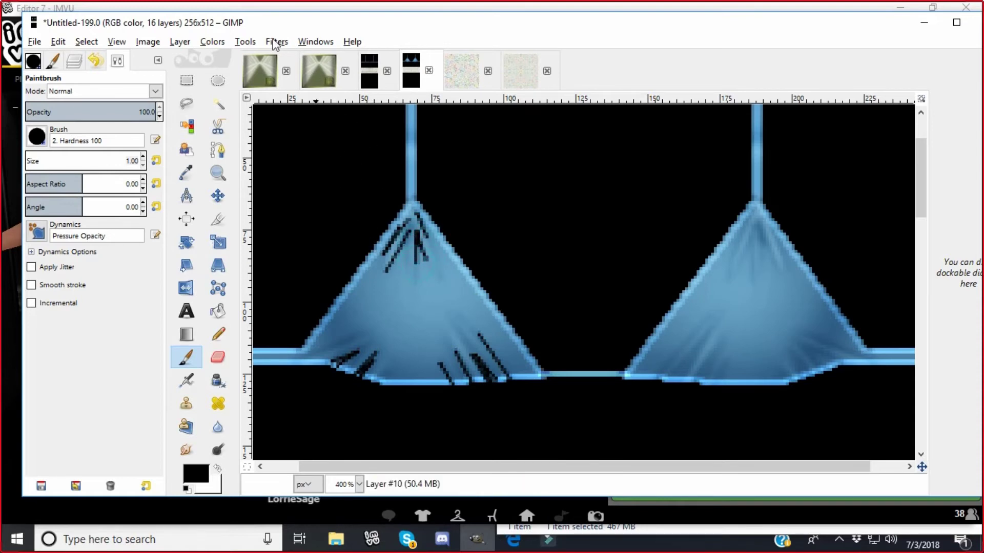
Duplicate the fold-line layer and flip the copy horizontally so the lines mirror onto the right cup
click(181, 41)
click(205, 103)
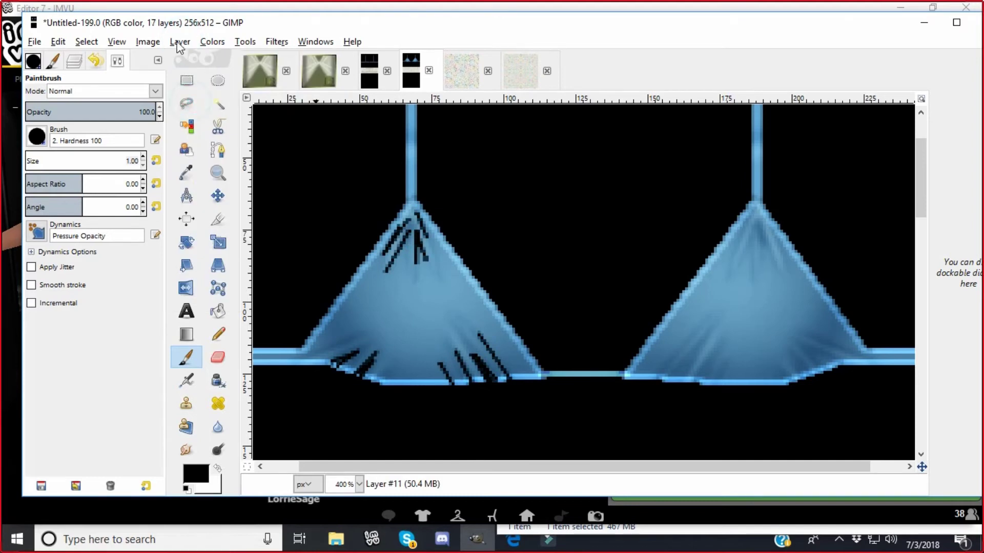
click(181, 41)
mouse_move(211, 212)
click(369, 210)
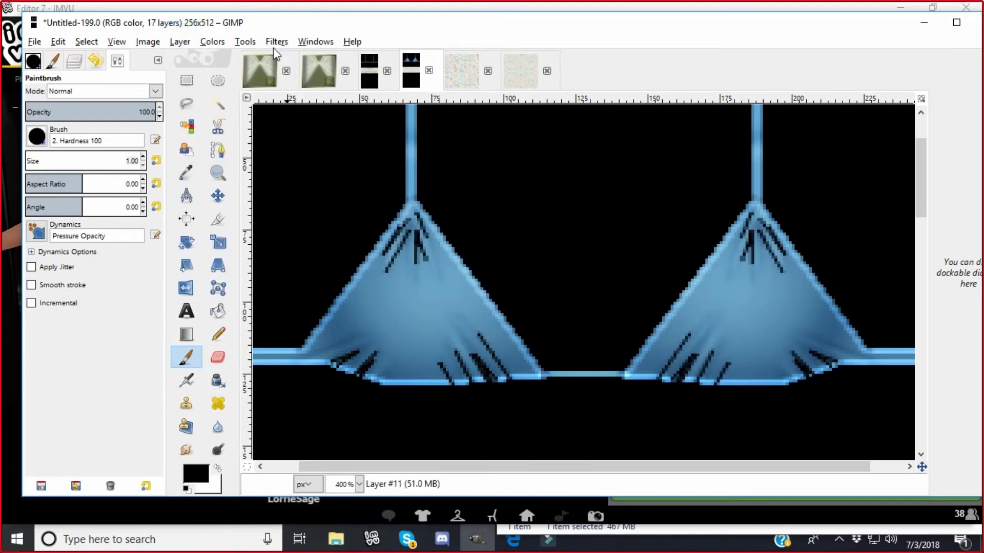
Try a Gaussian Blur on the mirrored fold-line layer and undo it
click(277, 42)
click(289, 77)
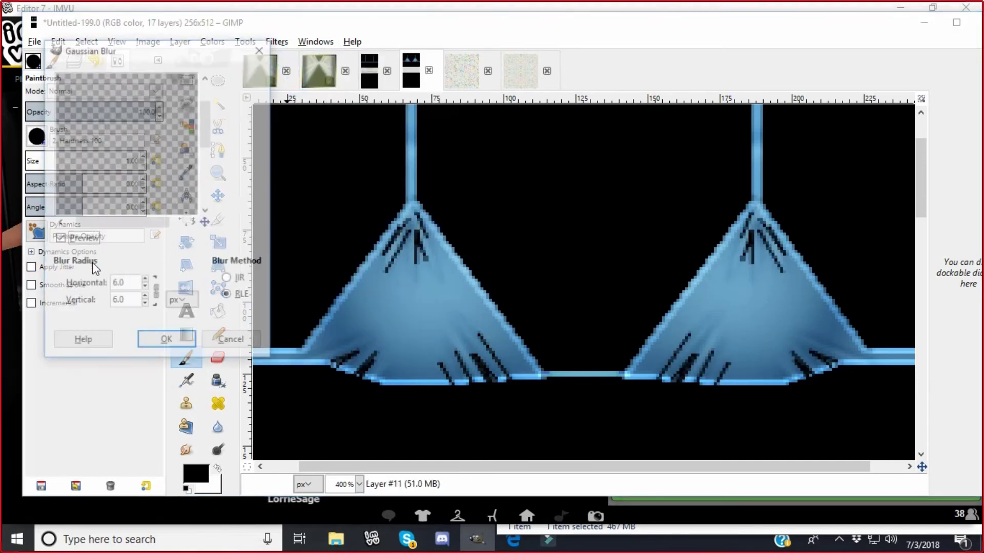
right_click(146, 306)
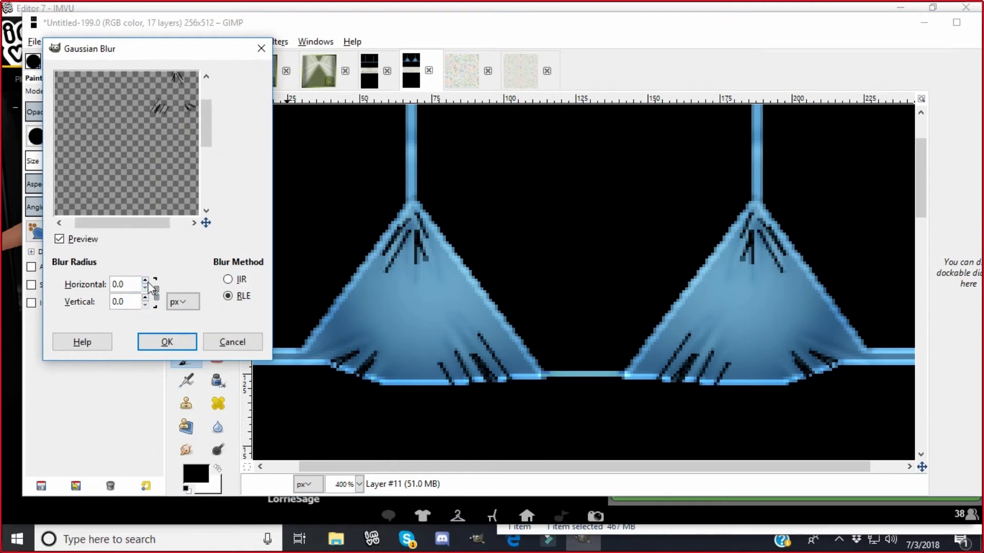
click(165, 343)
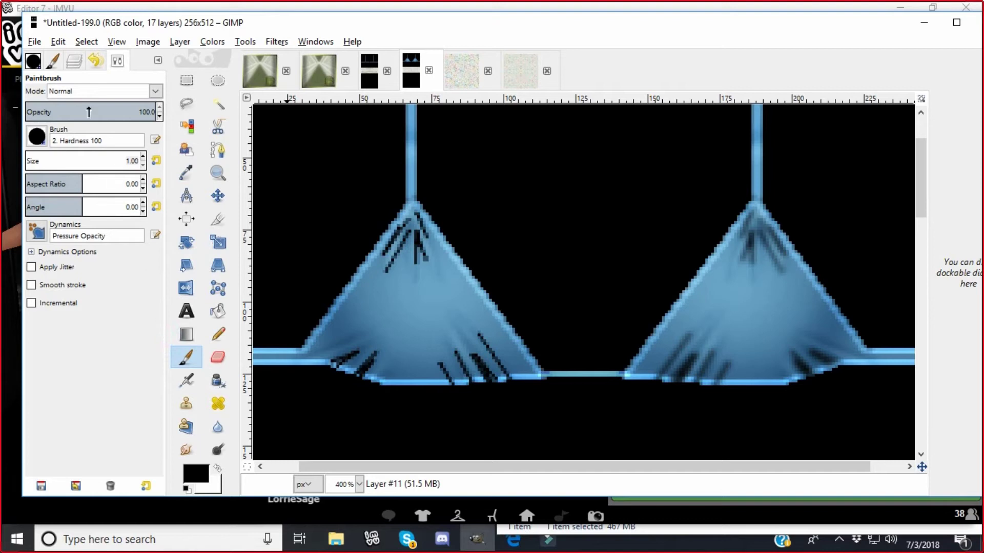
click(55, 40)
click(55, 60)
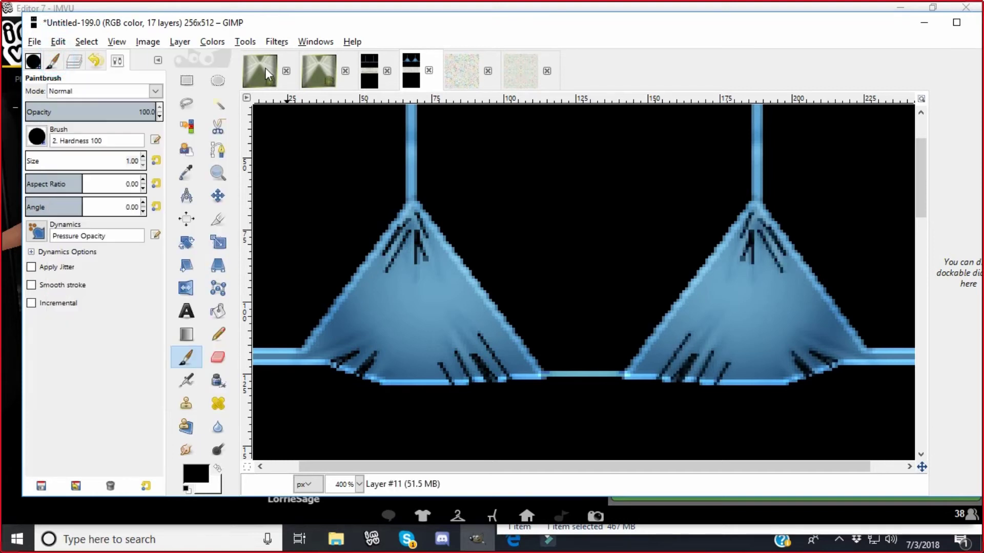
Merge the mirrored fold layer down into Layer #10 and repeat the last Gaussian Blur on it
click(180, 42)
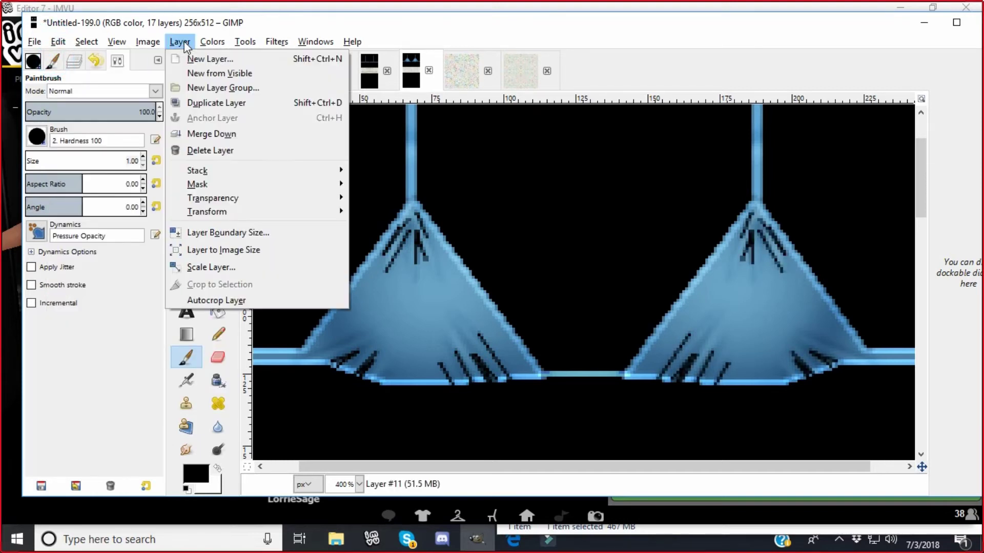
click(195, 134)
click(272, 43)
click(278, 60)
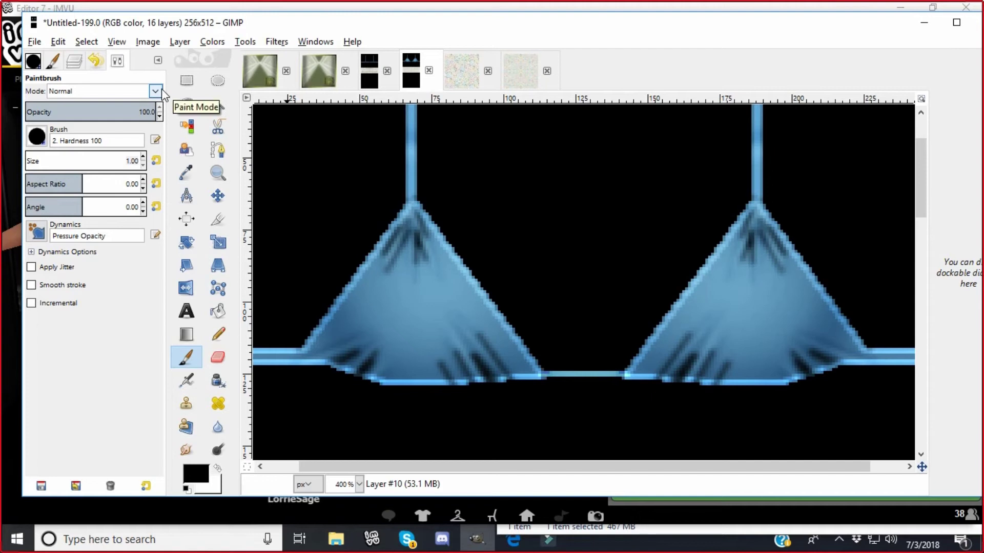
Set the blurred fold layer, Layer #10, to Overlay mode at 41 opacity
click(74, 61)
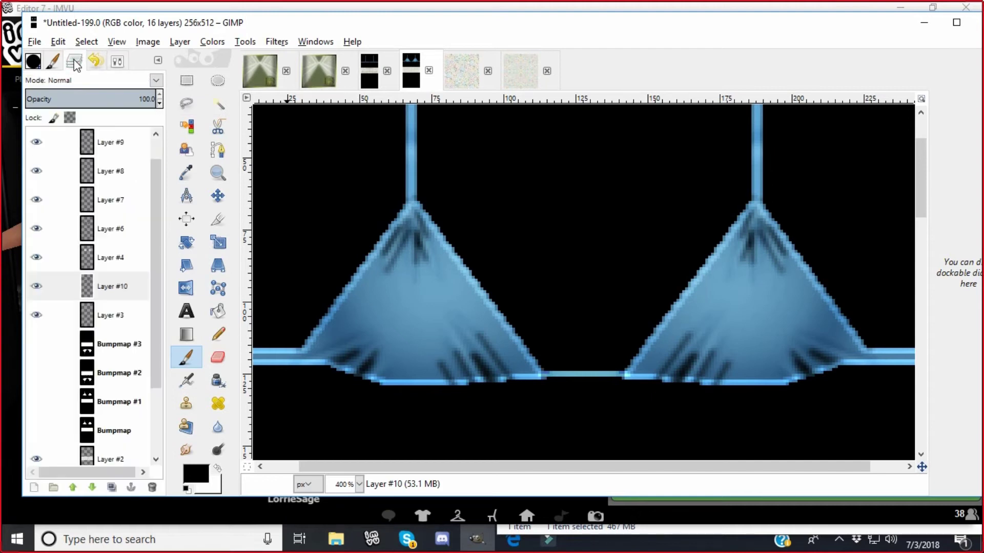
click(156, 80)
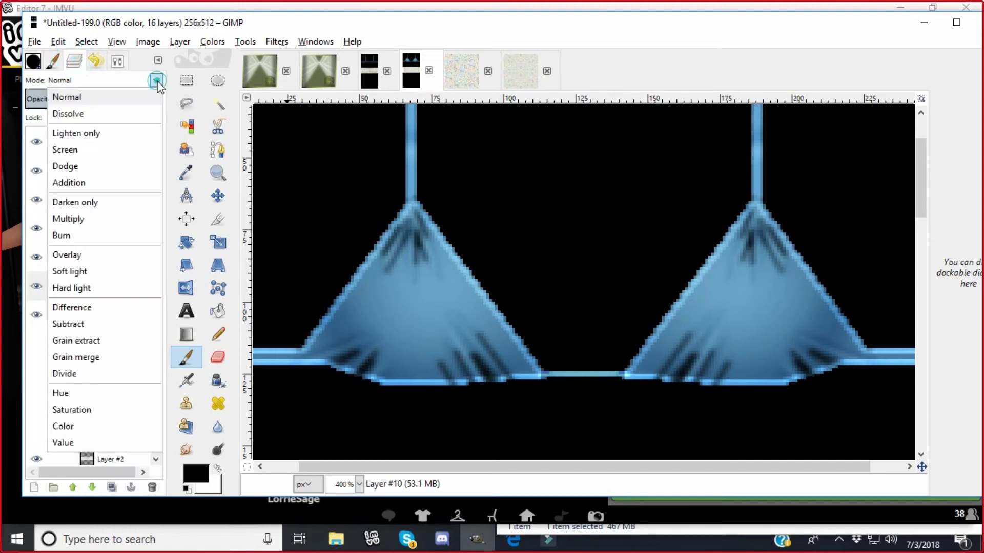
click(68, 255)
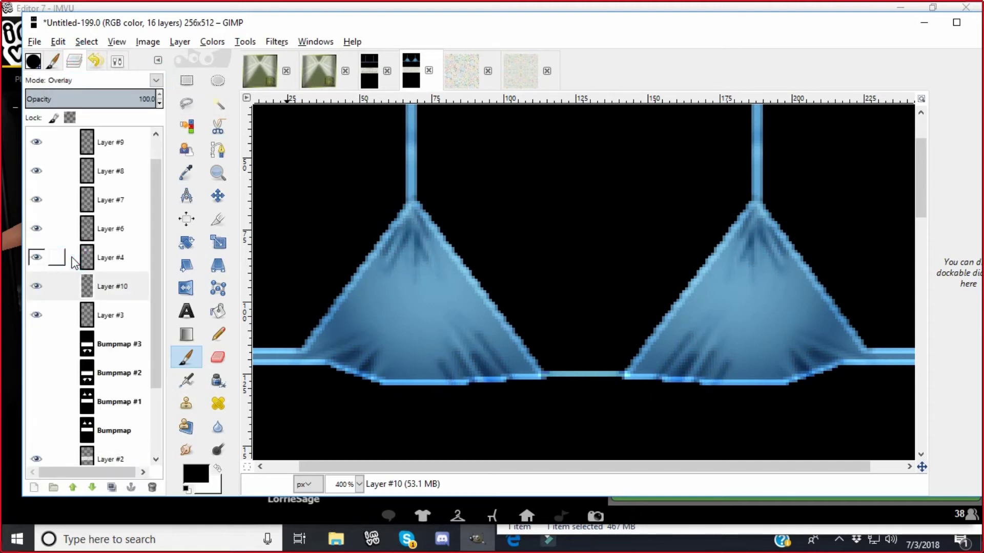
click(159, 106)
click(159, 106)
click(160, 106)
click(160, 106)
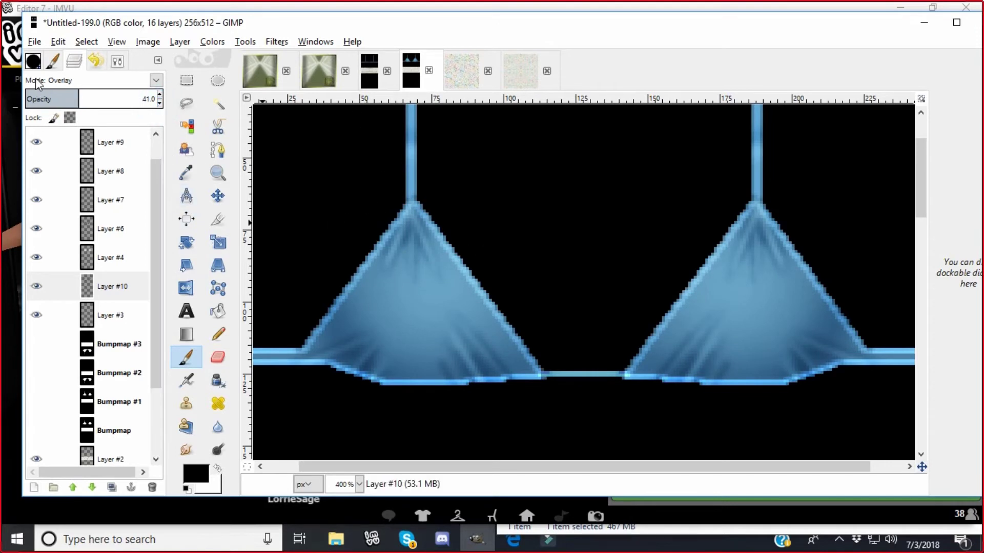
Export the texture as adressfronttexture.png in the beckie folder, replacing the existing file
click(35, 42)
click(54, 235)
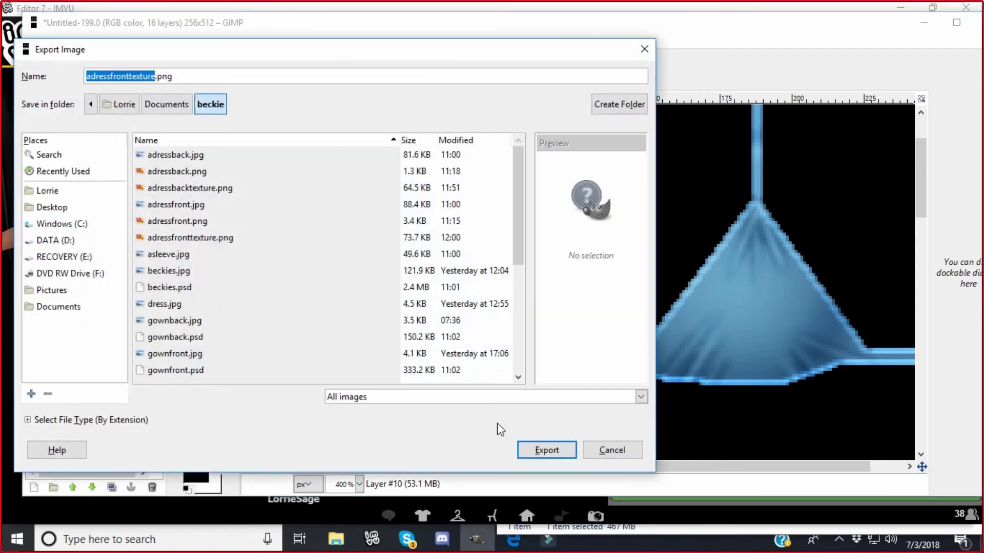
click(546, 450)
click(376, 323)
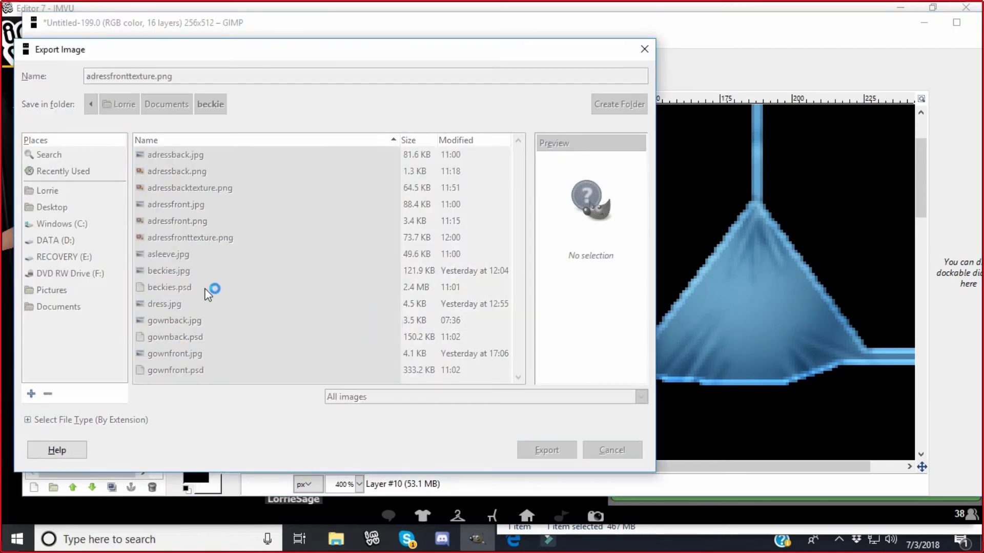
click(192, 353)
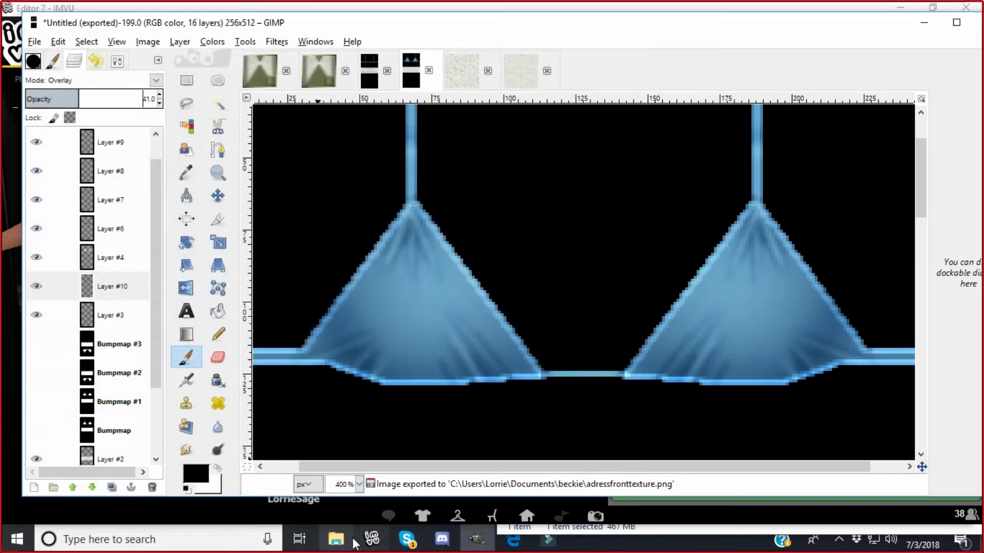
Switch to IMVU, load adressfronttexture as the material 05 texture, and apply the changes to the avatar
click(371, 538)
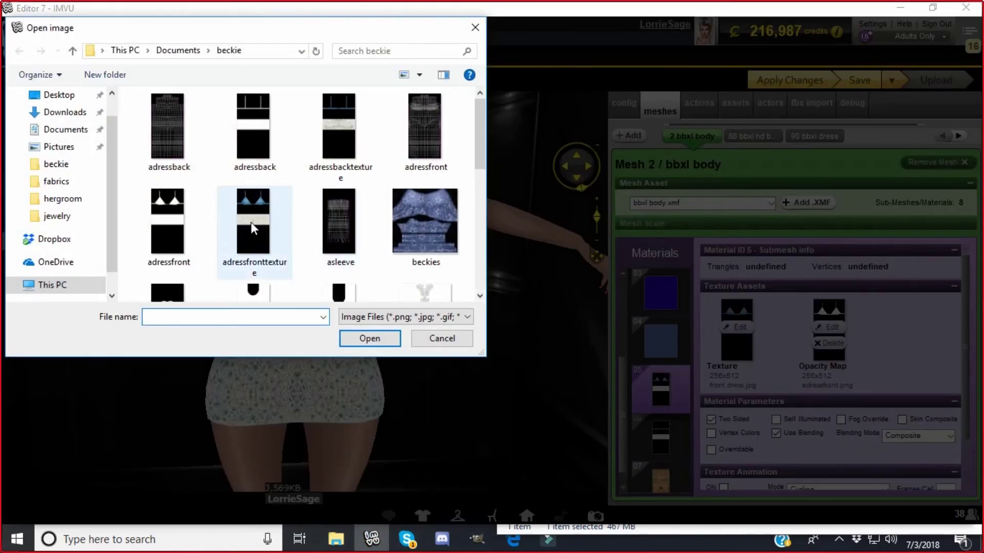
click(251, 224)
click(379, 335)
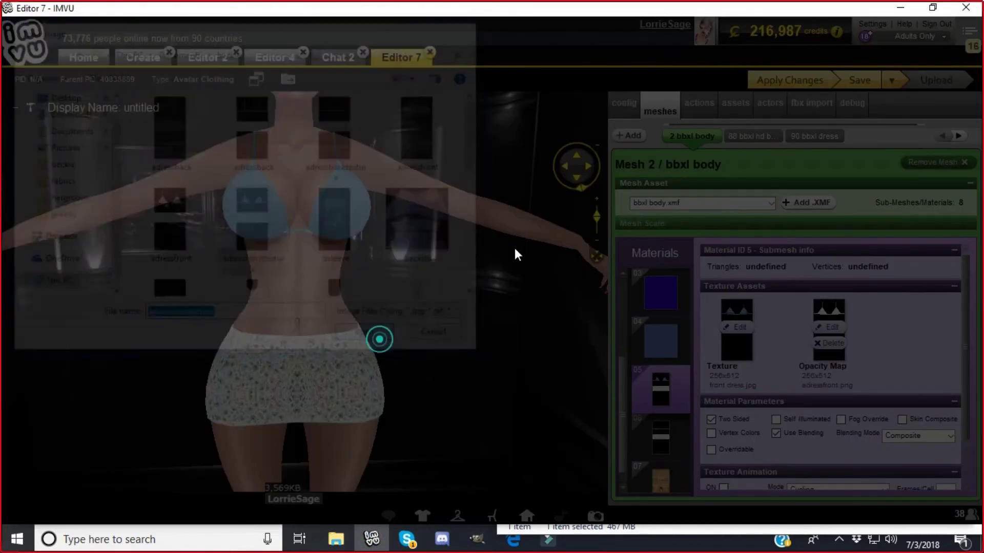
click(782, 80)
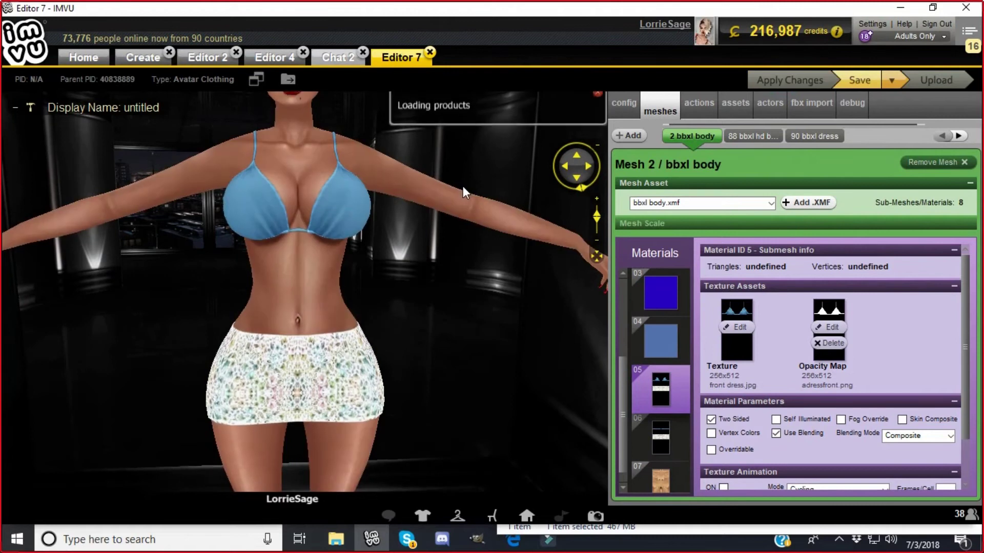
click(438, 279)
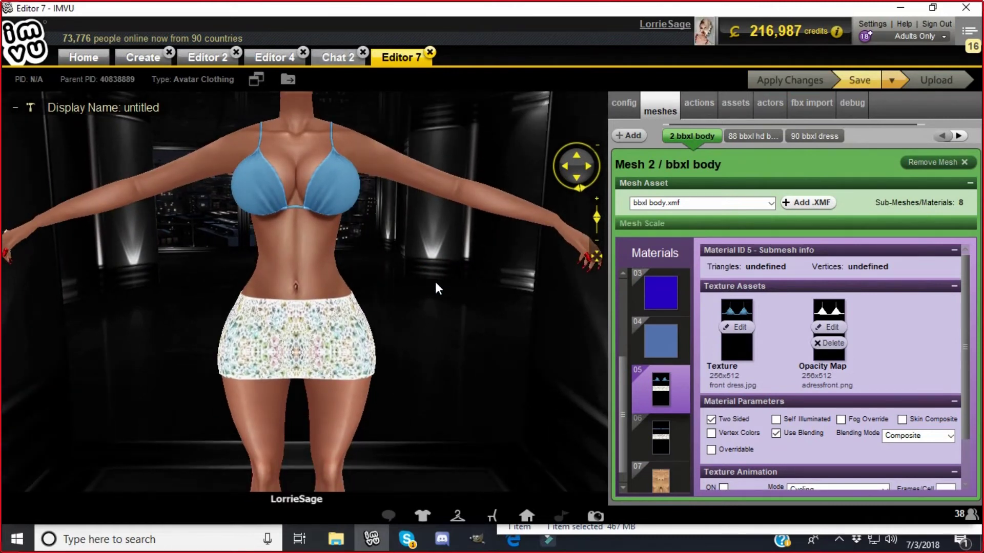
Switch to GIMP and select the skirt fabric's Layer #2, toggling its visibility to check it
click(478, 539)
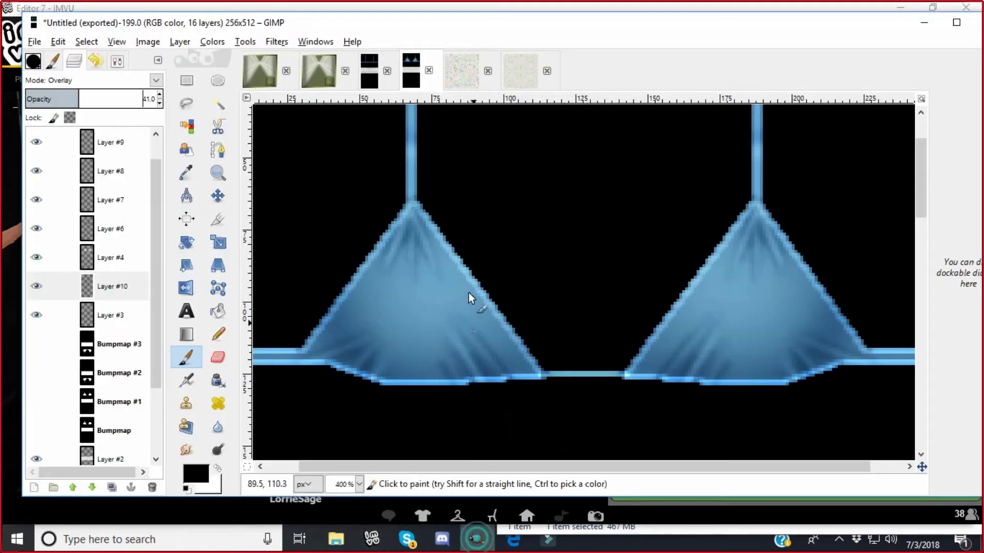
scroll(459, 258, down, 5)
click(359, 484)
click(345, 421)
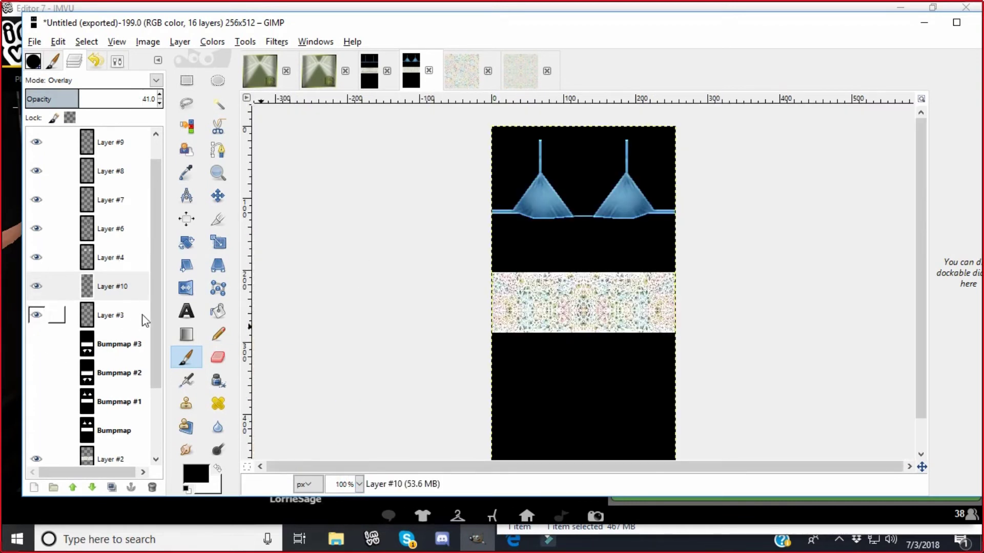
drag(155, 242, 157, 335)
click(51, 364)
click(34, 361)
click(34, 361)
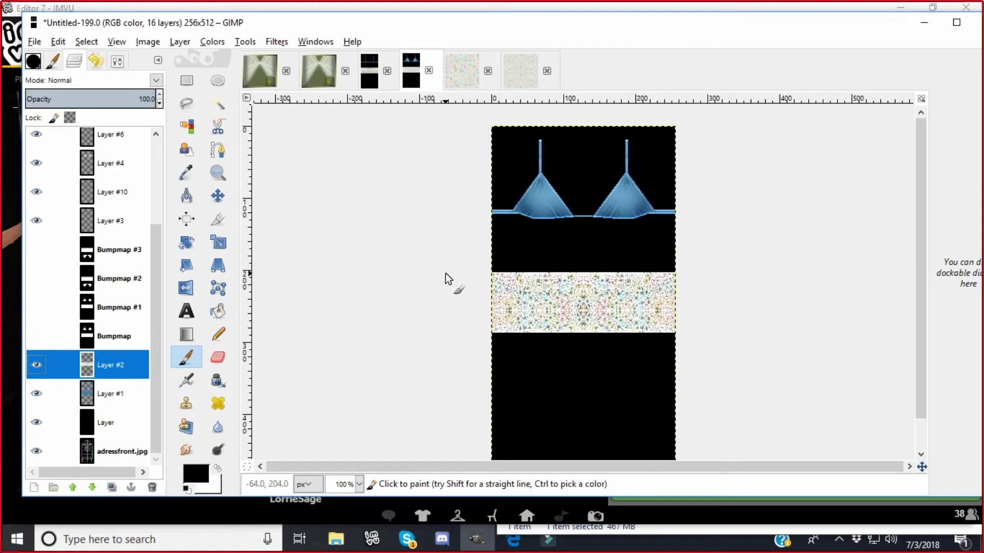
Select a thin full-width strip along the skirt's lower edge with Rectangle Select and copy it from Layer #2
click(182, 81)
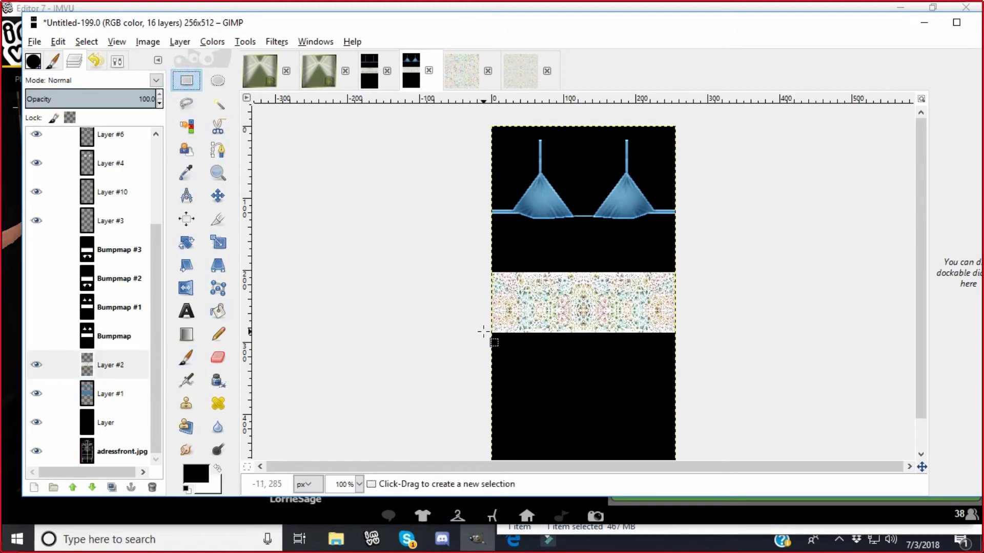
drag(483, 330, 713, 333)
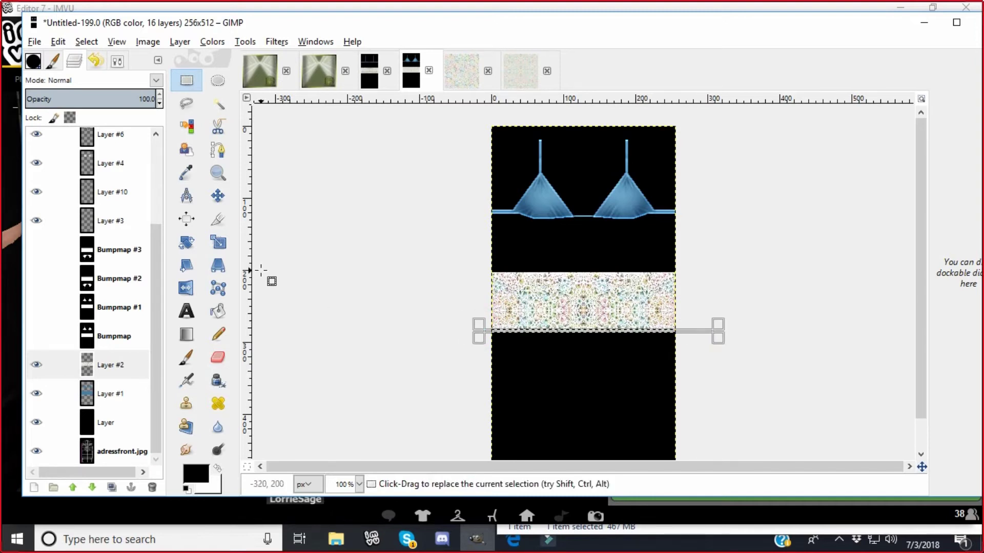
key(Return)
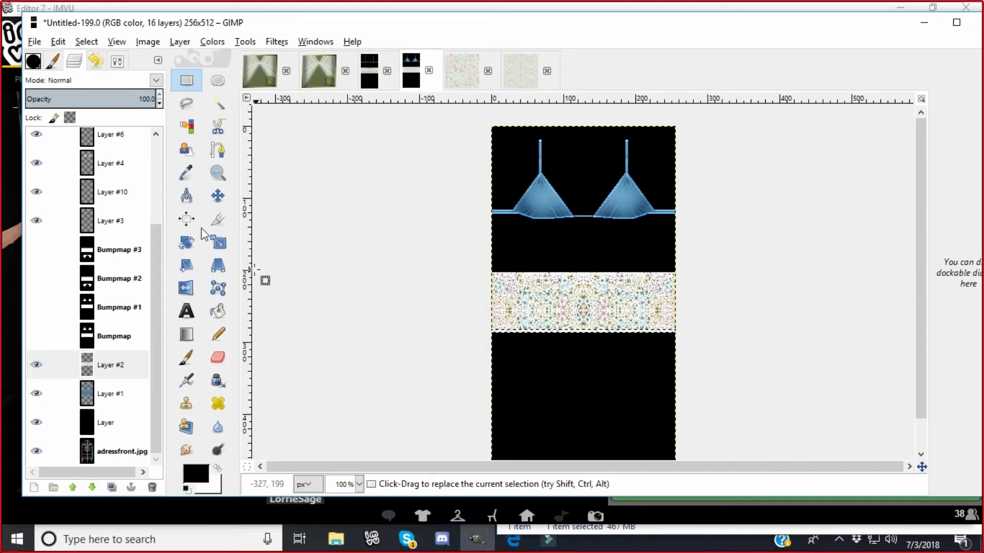
click(59, 41)
click(69, 140)
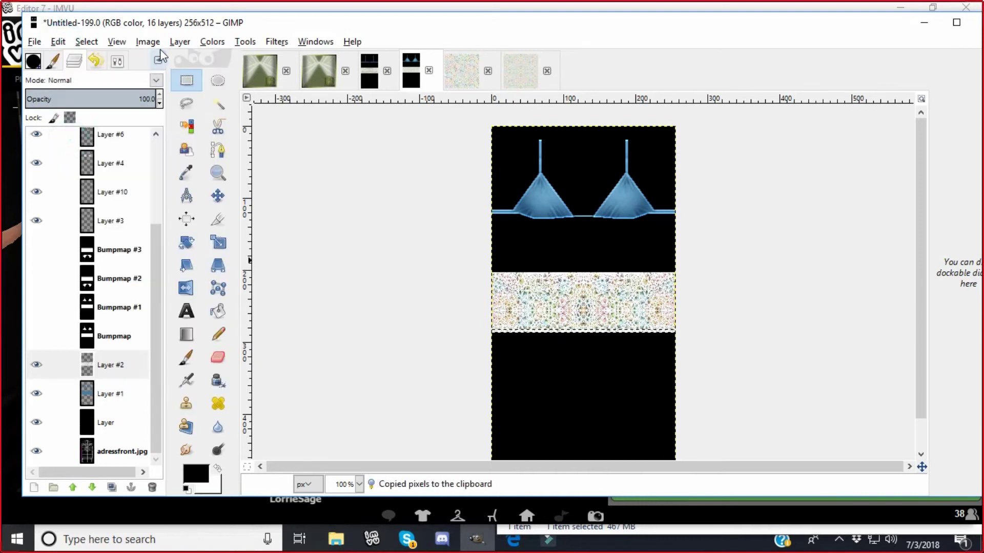
Add a 256 x 512 px transparent layer above Layer #2 and anchor the pasted hem strip onto it
click(179, 41)
click(189, 59)
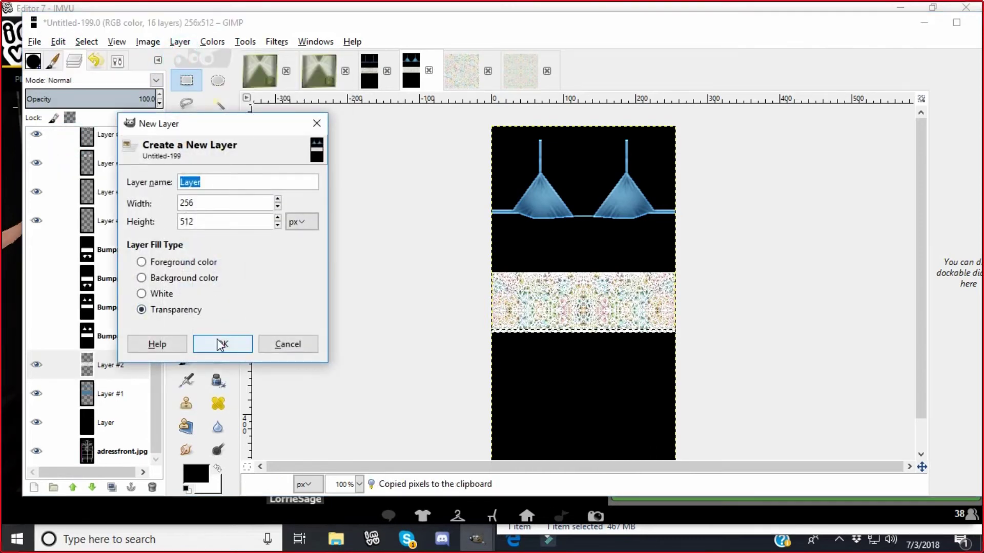
click(218, 344)
click(59, 42)
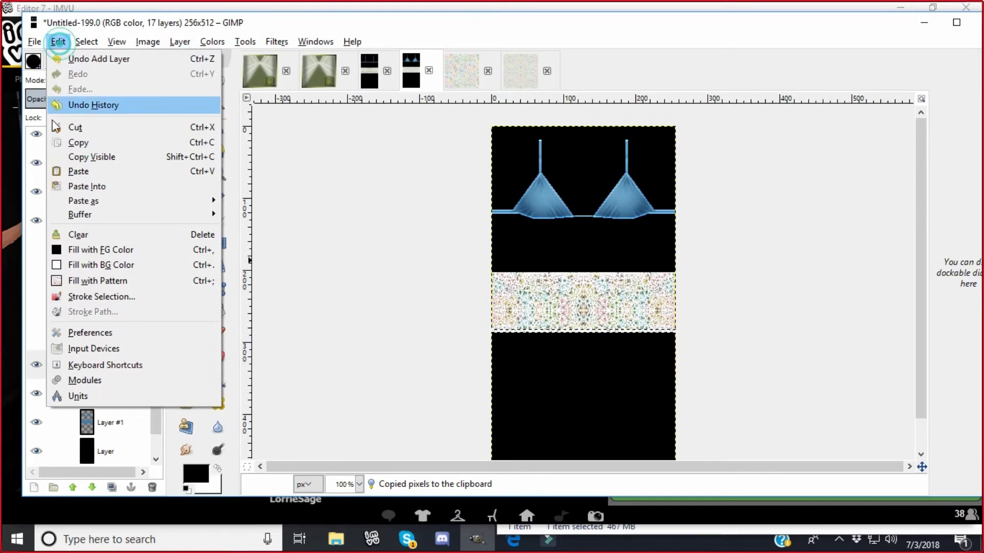
click(71, 171)
click(312, 185)
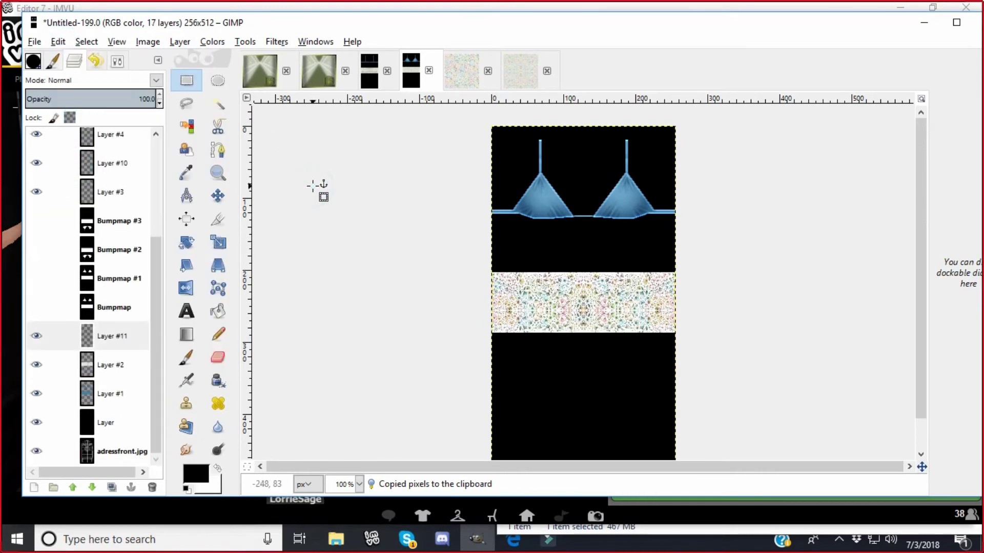
Try the Add Bevel filter with thickness 1 on the hem strip in Layer #11, then undo it
click(281, 42)
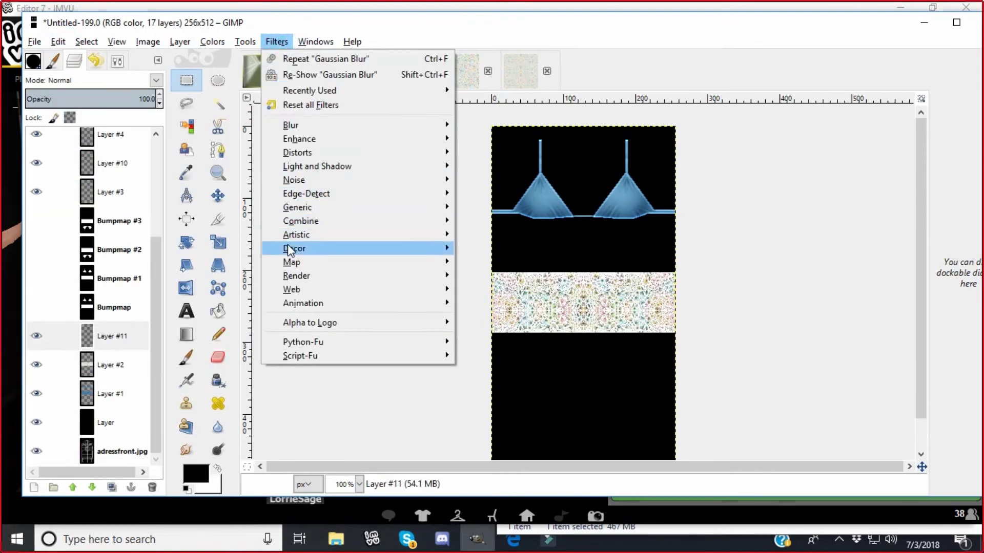
mouse_move(290, 248)
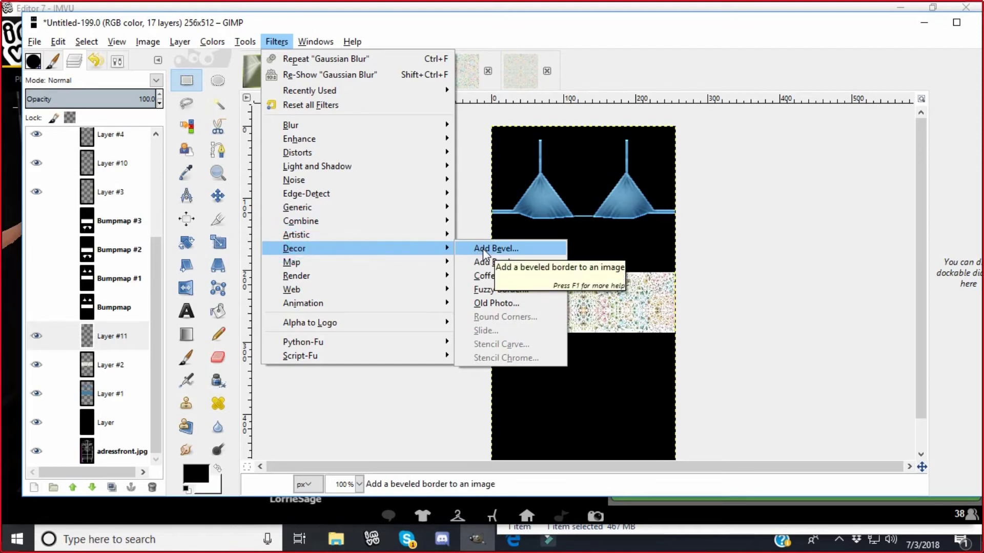
click(483, 248)
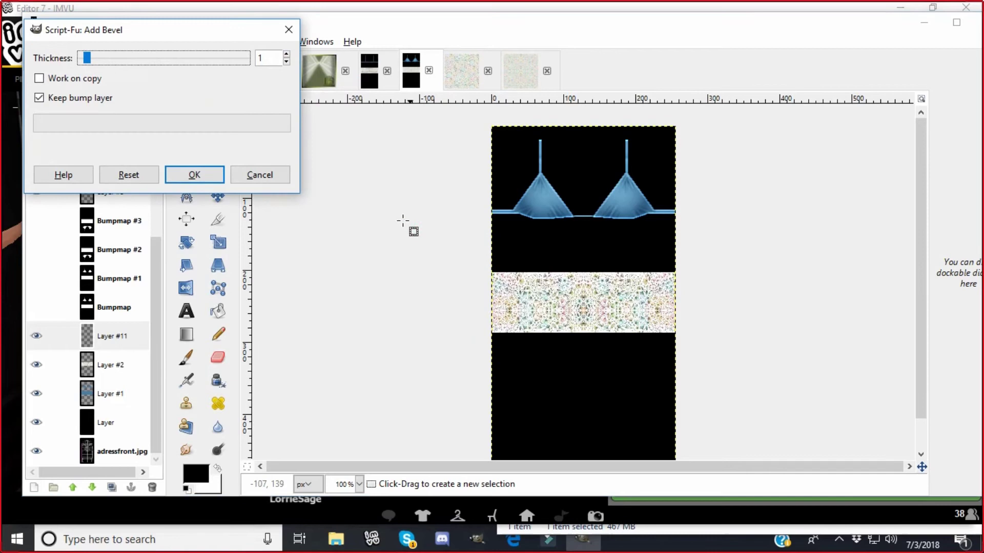
click(193, 175)
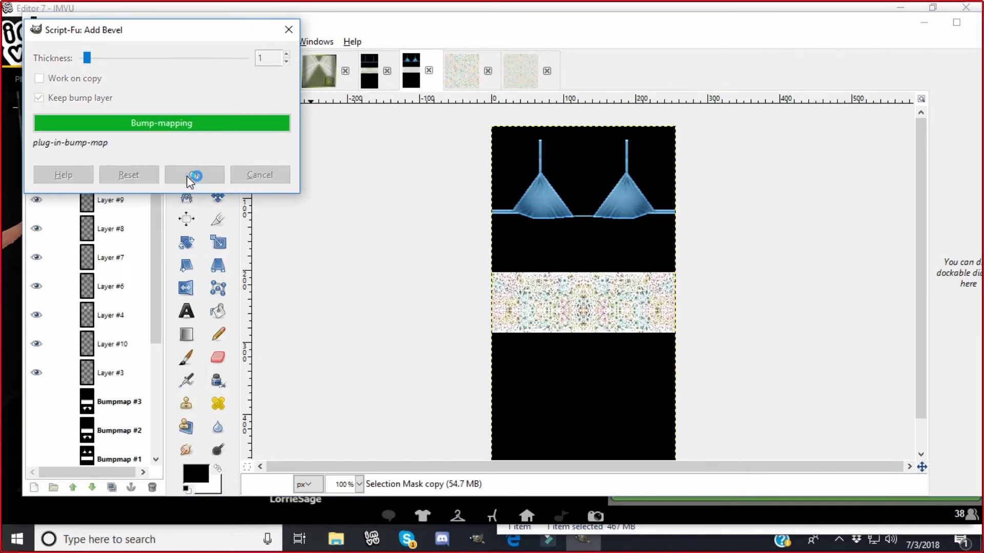
click(359, 485)
click(345, 382)
scroll(345, 382, down, 5)
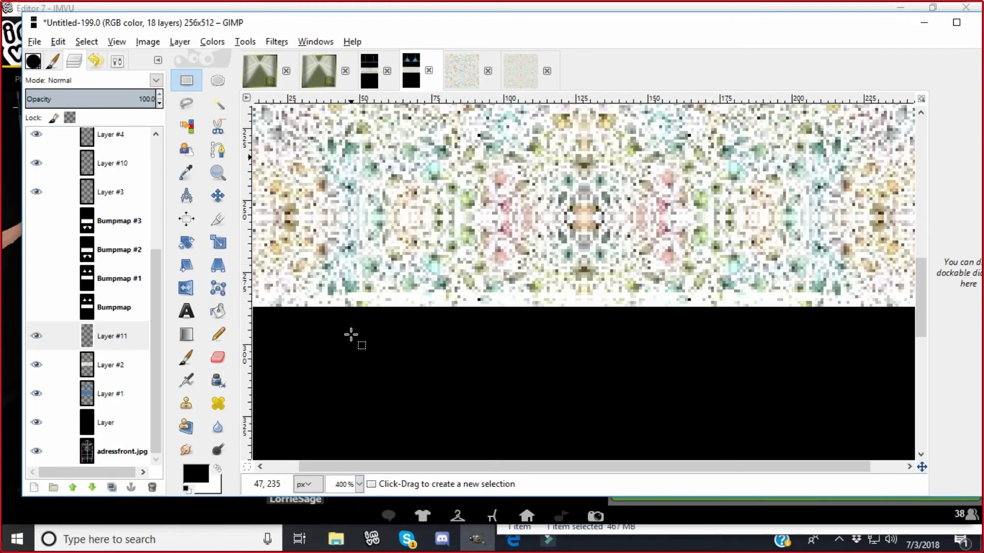
click(59, 42)
click(63, 58)
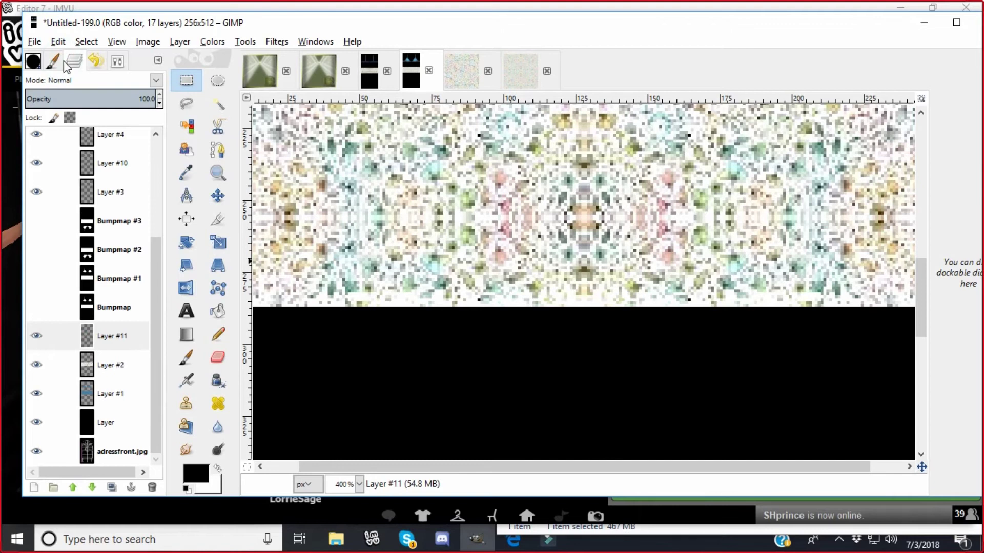
Try flipping Layer #11 vertically, repeating Add Bevel on it, and flipping it vertically again
click(180, 42)
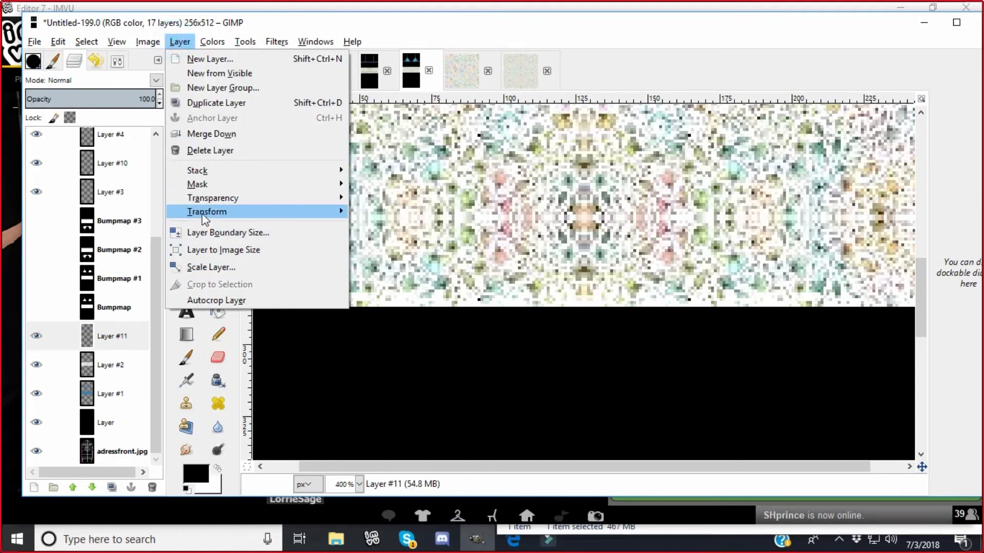
mouse_move(202, 214)
click(369, 229)
click(279, 43)
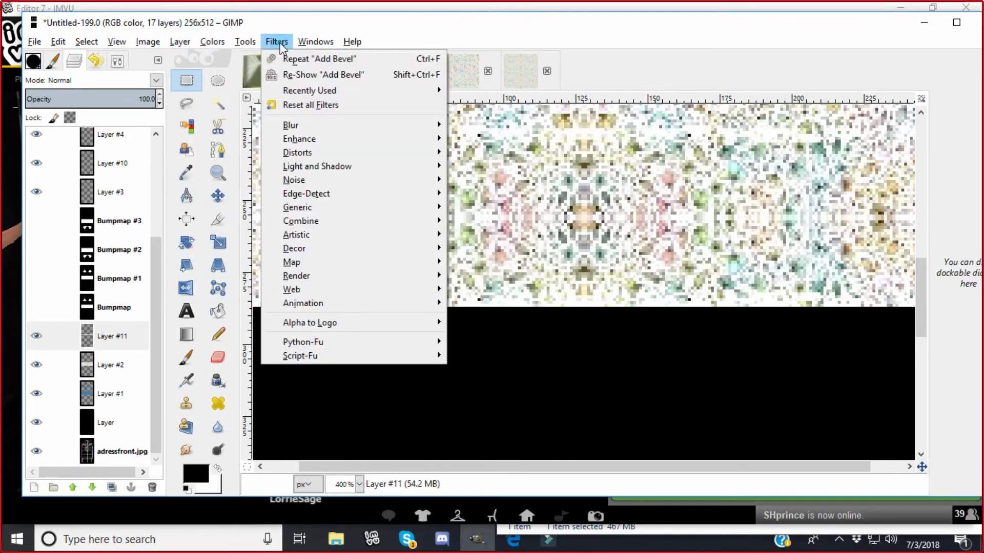
click(287, 58)
click(180, 42)
click(180, 215)
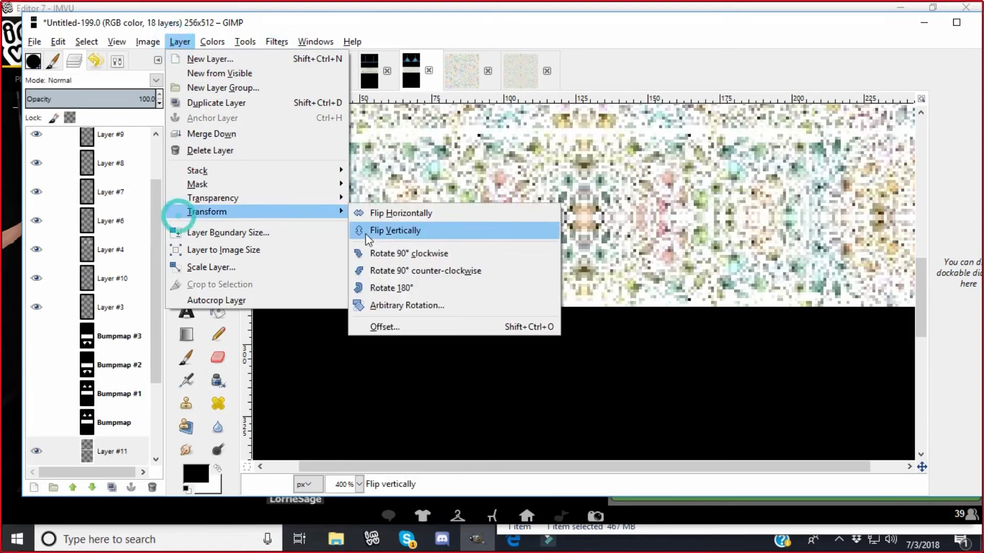
click(374, 231)
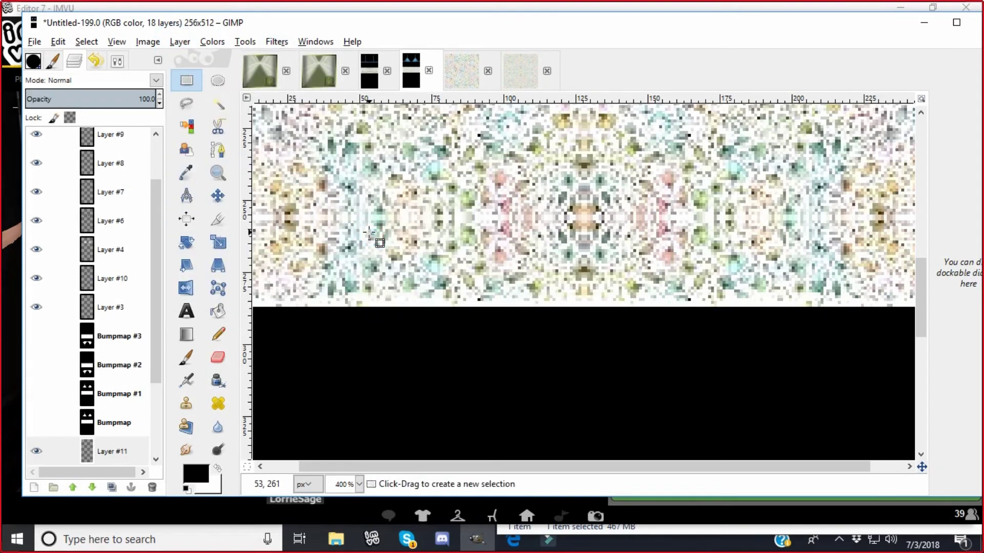
click(360, 484)
click(345, 413)
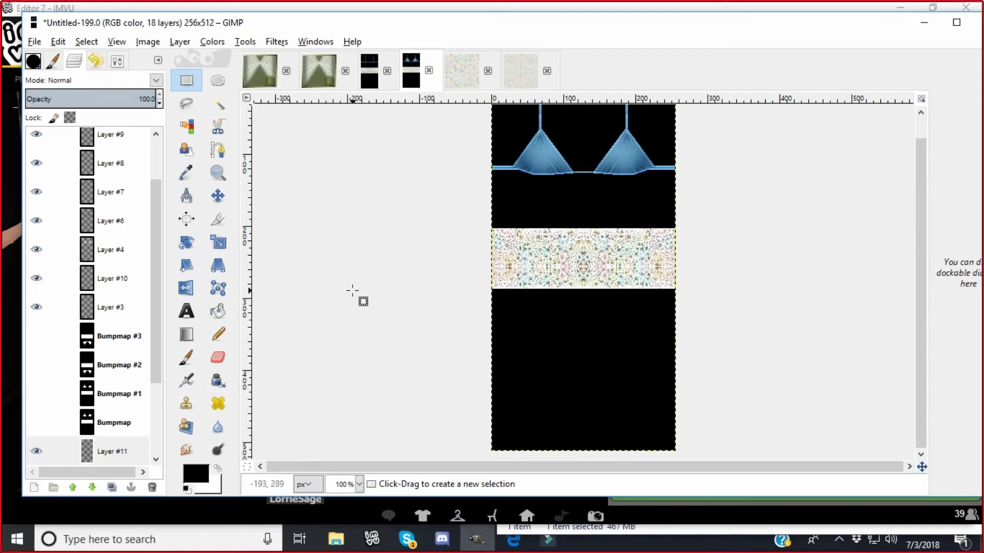
Undo the layer flips, the bevel and the pasted hem strip on Layer #11
click(58, 41)
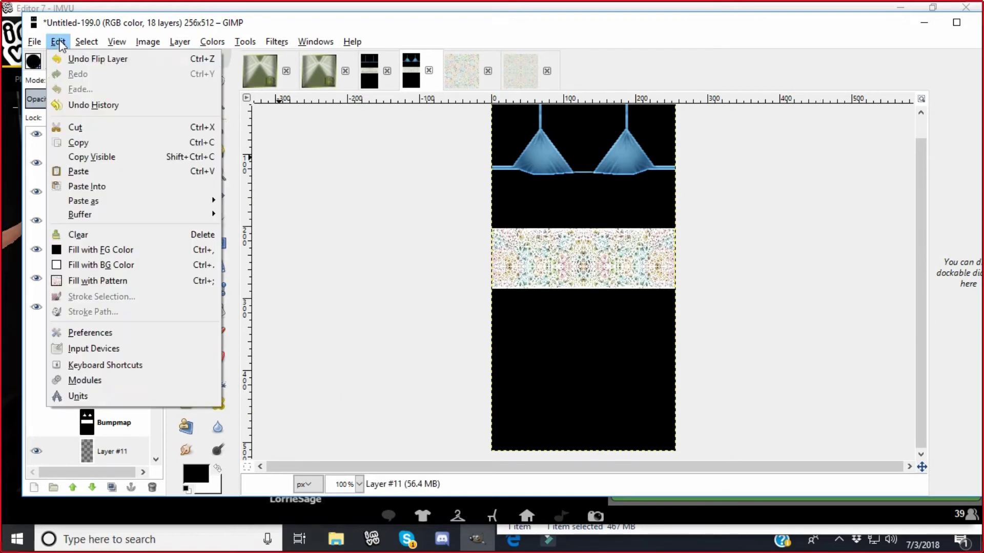
click(62, 60)
click(57, 41)
click(59, 59)
click(57, 41)
click(58, 58)
click(58, 42)
click(59, 59)
click(58, 41)
click(58, 59)
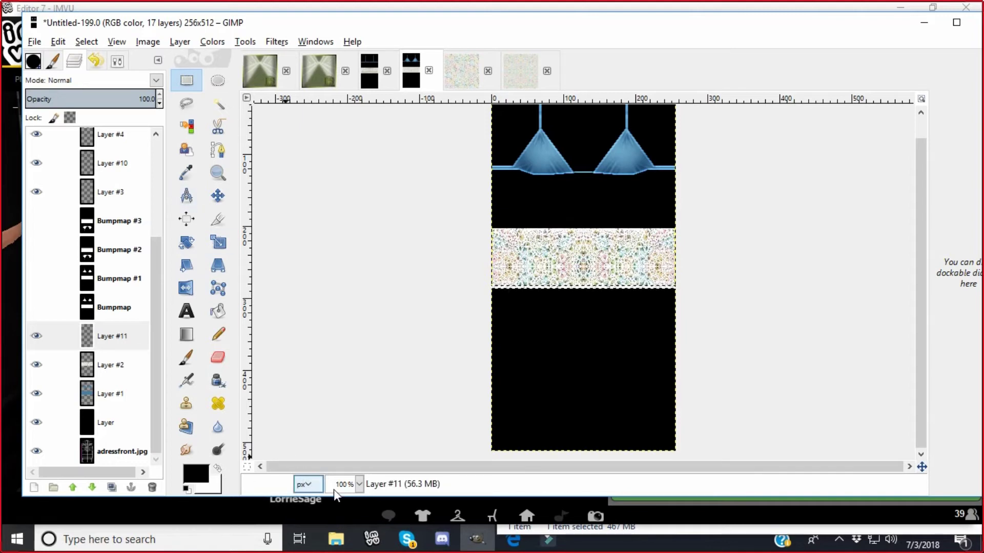
Clear the old selection and make a thinner full-width rectangular selection along the skirt's bottom edge
click(359, 484)
click(337, 382)
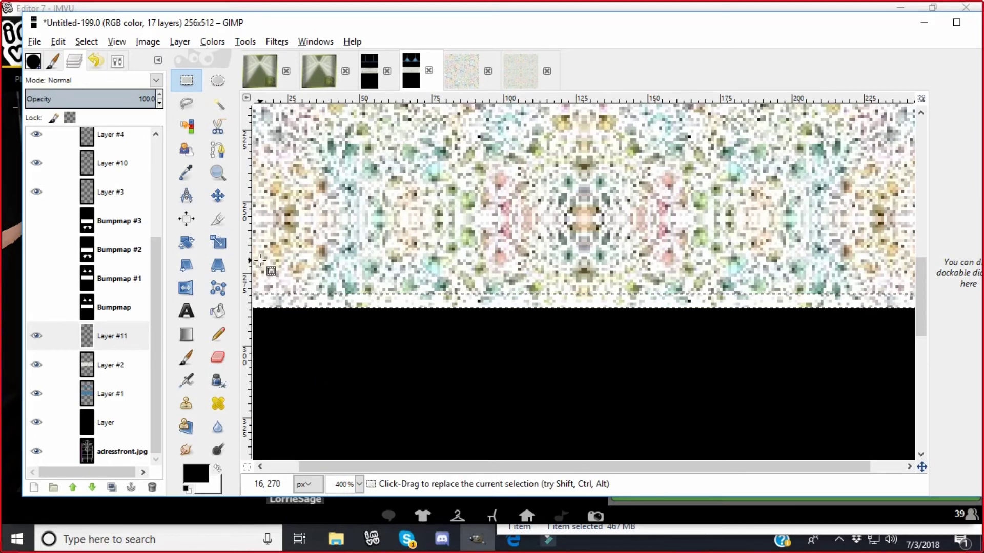
click(354, 272)
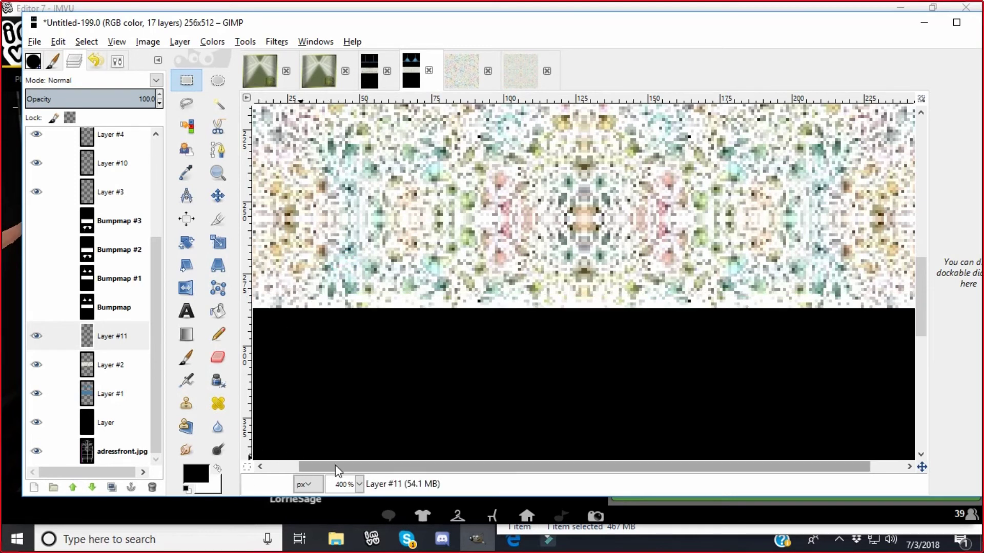
drag(335, 465, 285, 417)
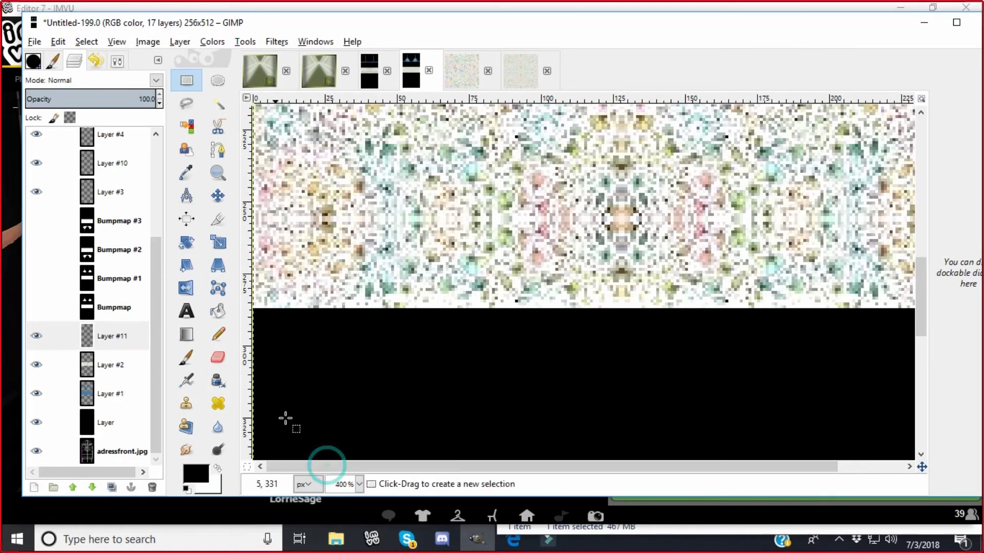
click(260, 466)
drag(260, 302, 920, 332)
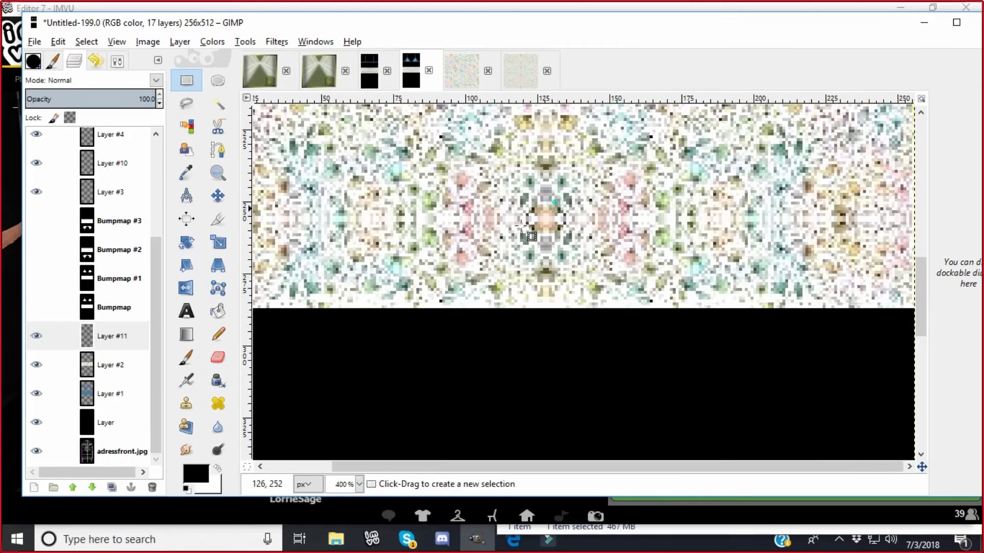
click(260, 467)
click(260, 467)
click(260, 467)
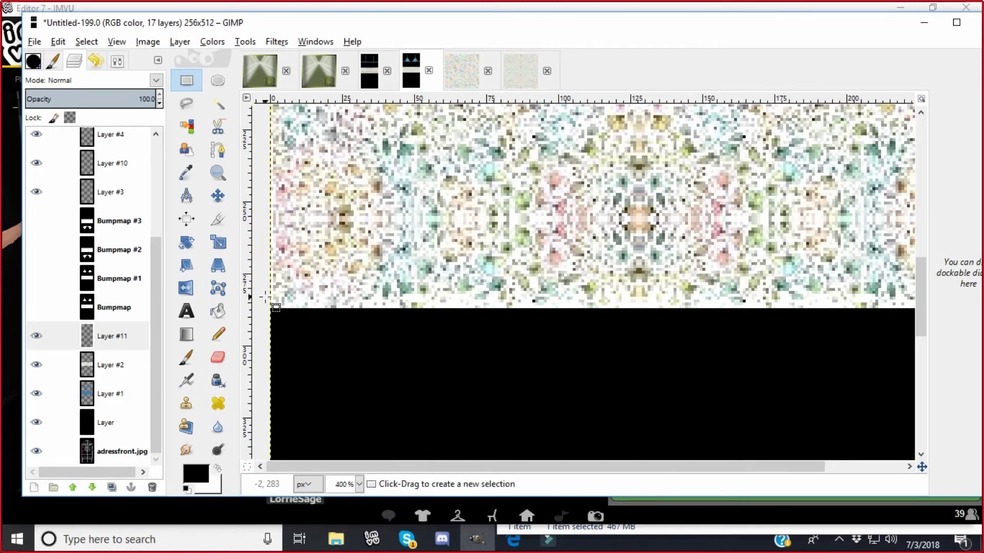
drag(265, 301, 980, 309)
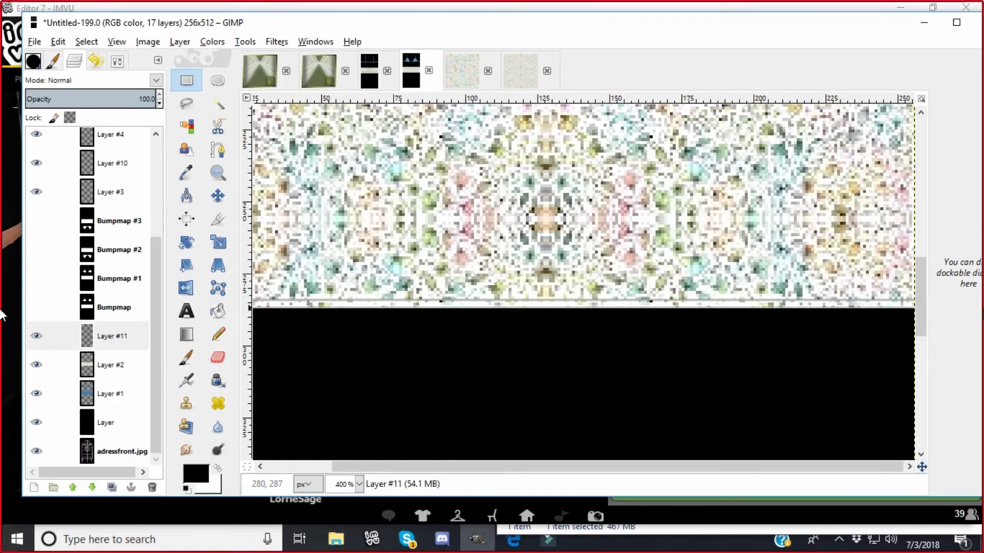
Set the foreground color to gray a2a2a2 and fill the selected hem strip with it on Layer #11
click(197, 475)
click(831, 159)
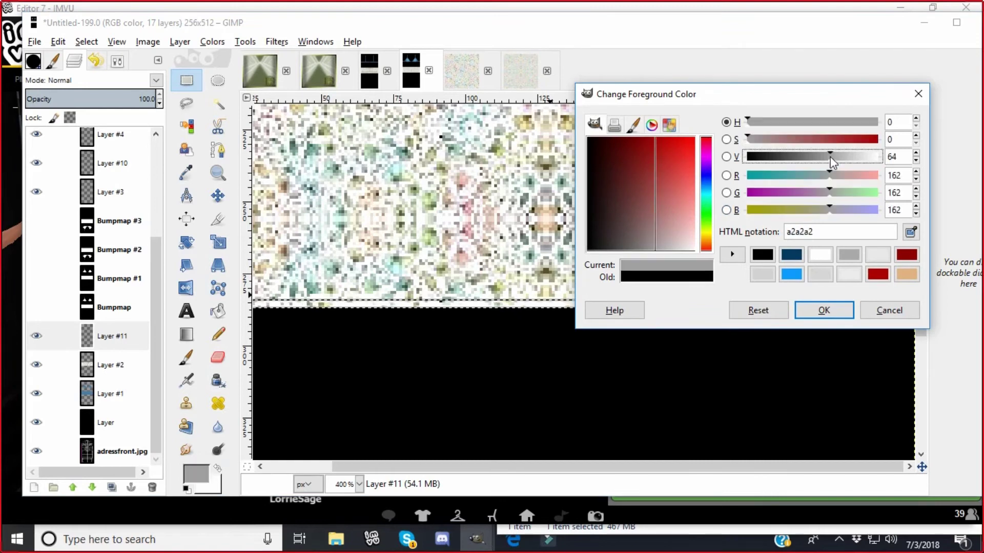
click(820, 310)
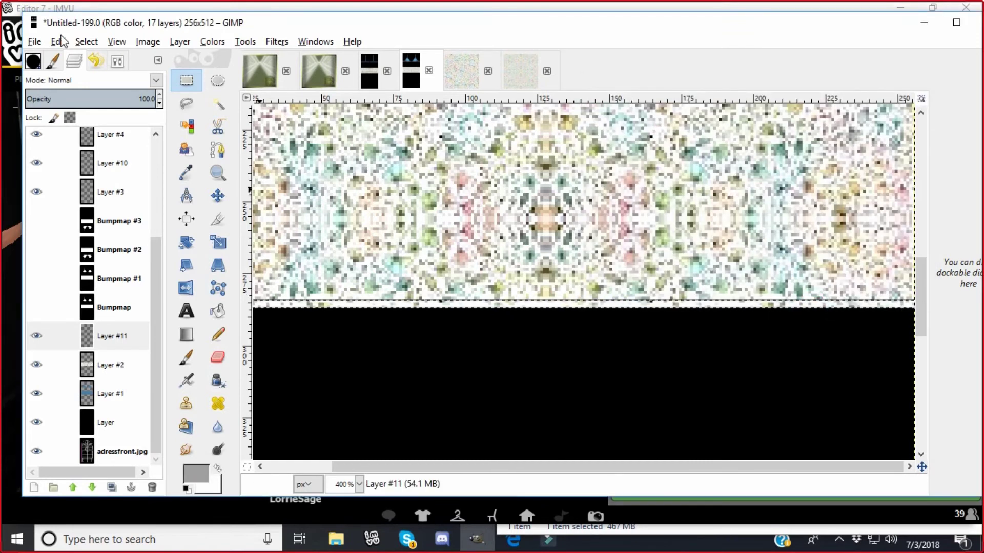
click(58, 41)
click(61, 248)
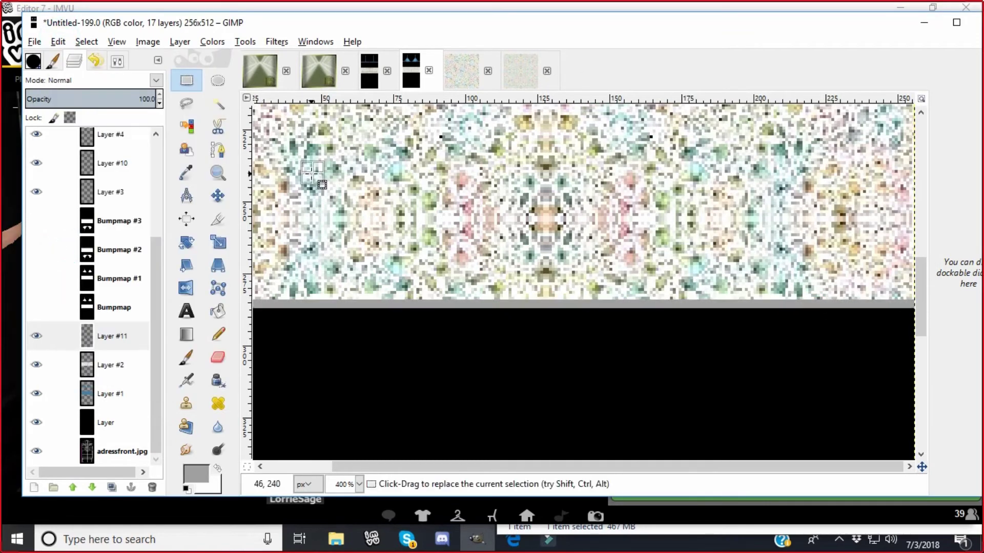
Apply Add Bevel with thickness 1 to the gray hem strip, keeping the bump layer
click(275, 42)
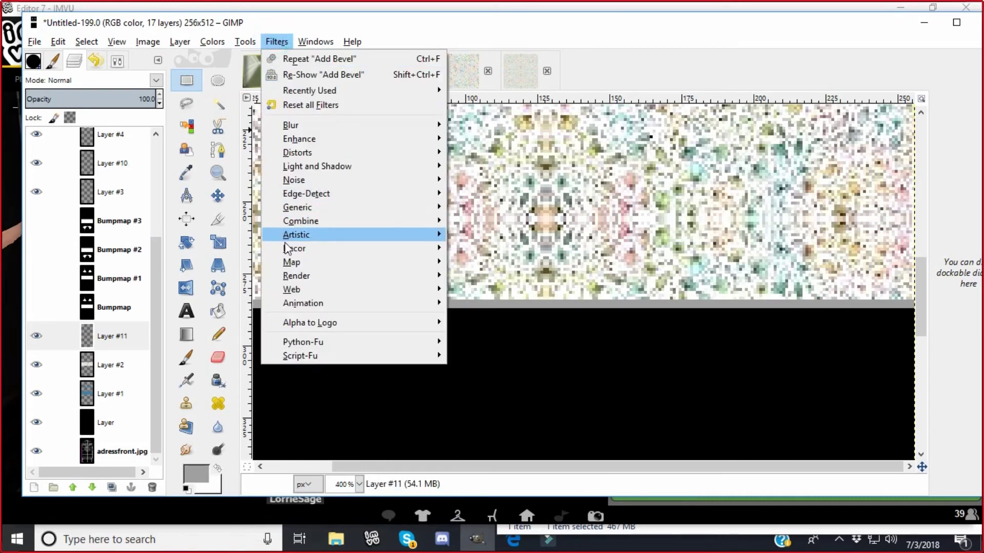
mouse_move(296, 248)
click(463, 245)
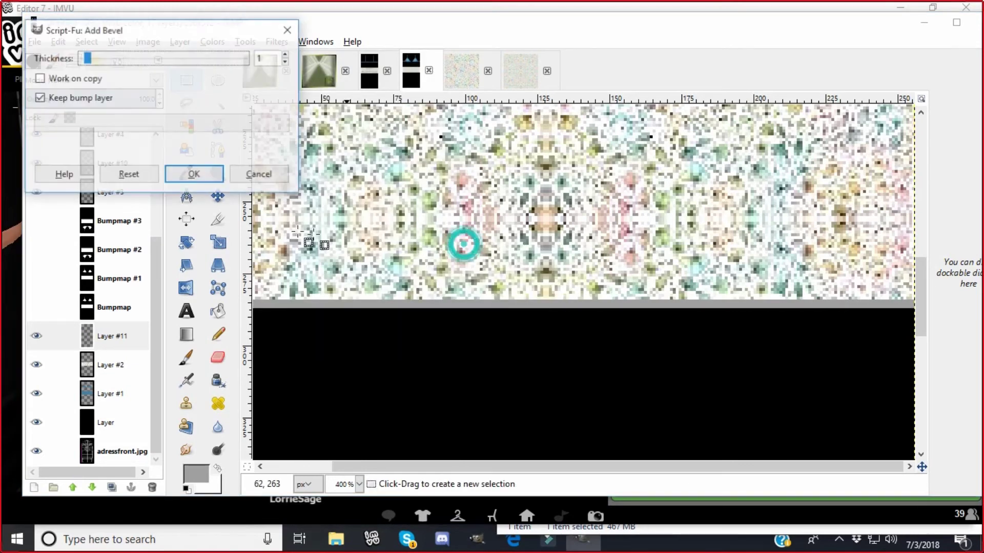
click(192, 173)
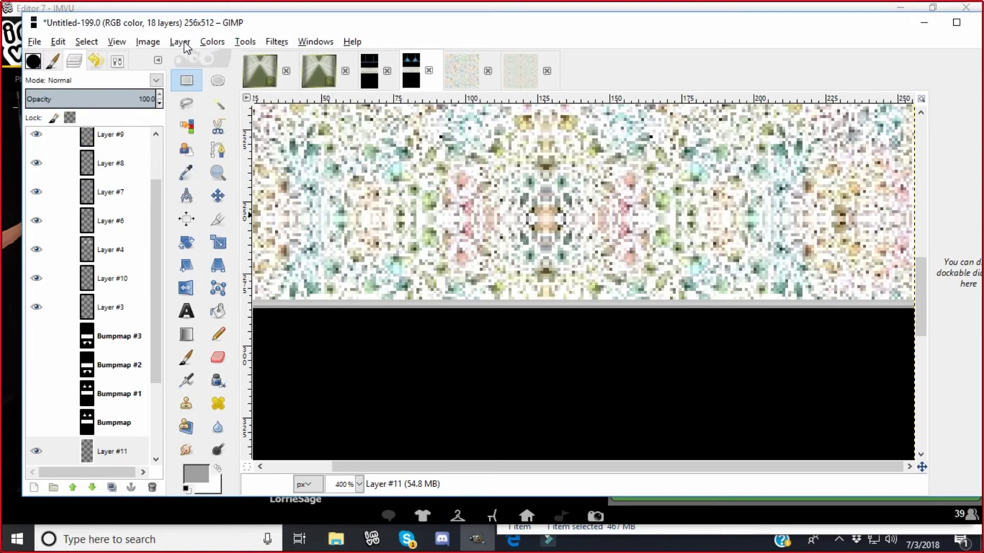
Colorize the beveled hem strip with saturation 0 and lightness -65
click(210, 43)
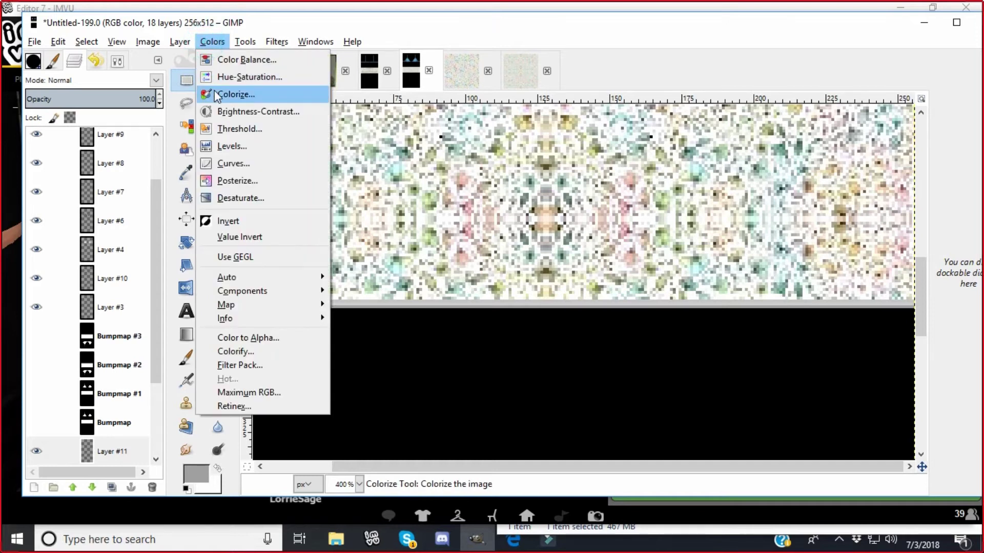
click(246, 94)
scroll(288, 216, down, 5)
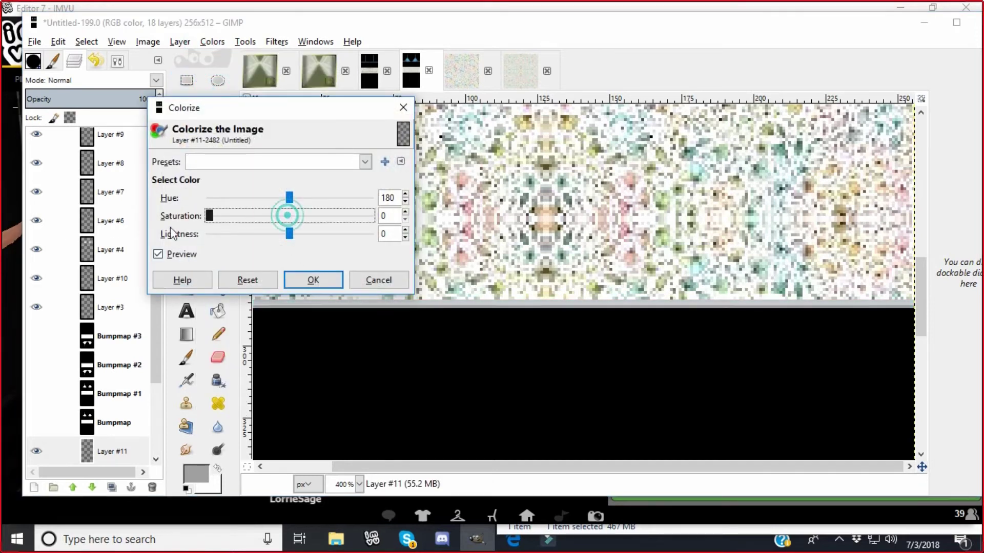
drag(291, 237, 241, 242)
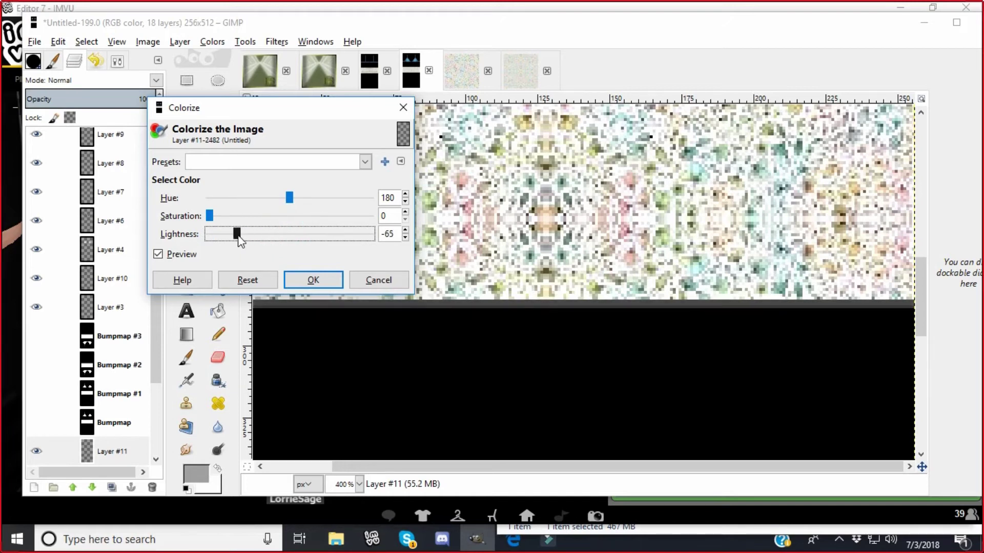
click(309, 282)
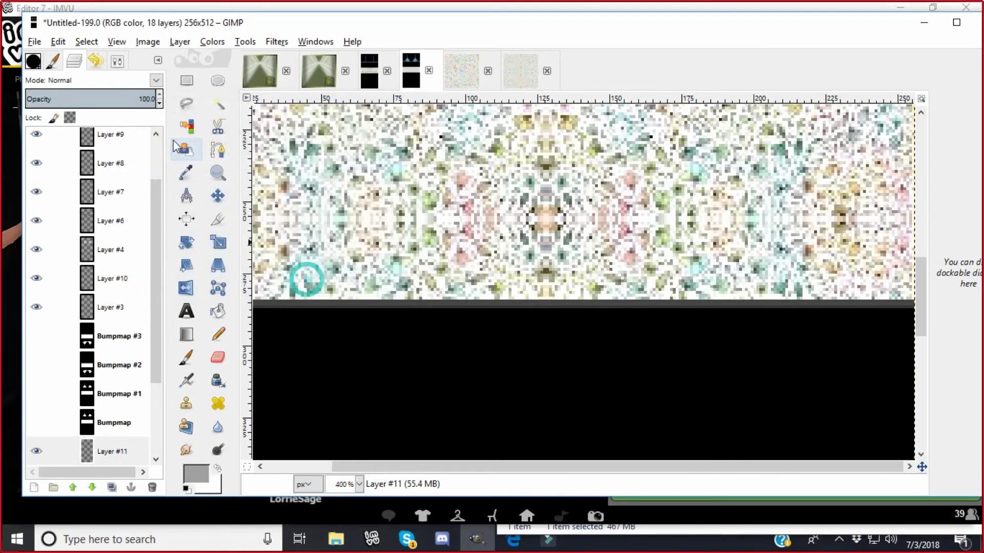
Copy the dark hem strip and add a new layer in the Untitled-198 image
click(58, 42)
click(97, 157)
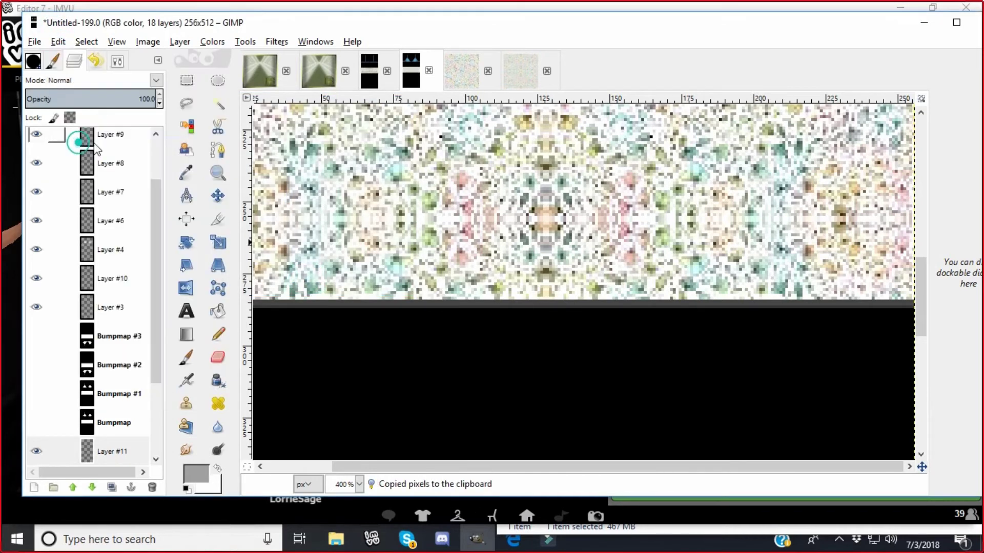
click(371, 71)
click(180, 42)
click(187, 60)
click(165, 283)
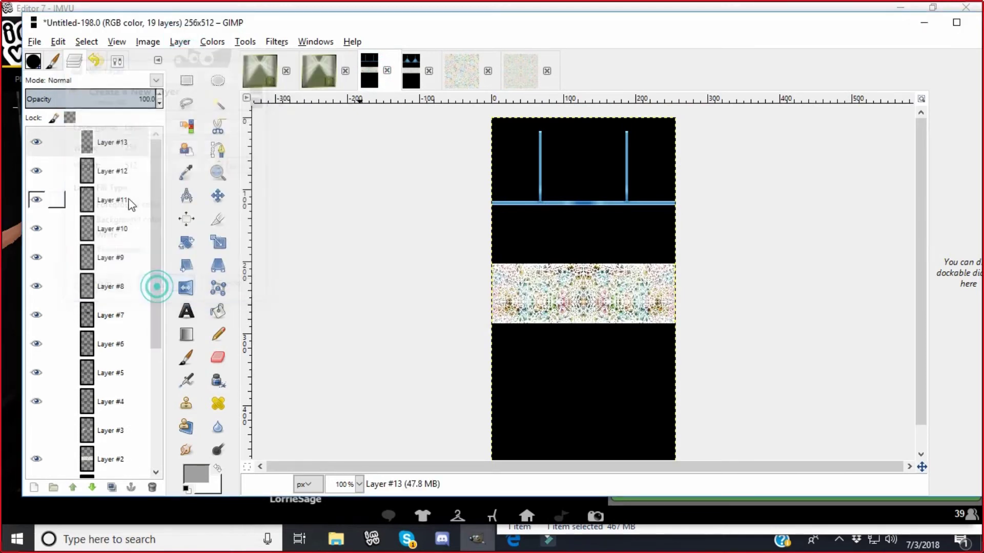
Paste and anchor the hem strip onto Layer #13 and set the layer's blend mode to Overlay
click(58, 42)
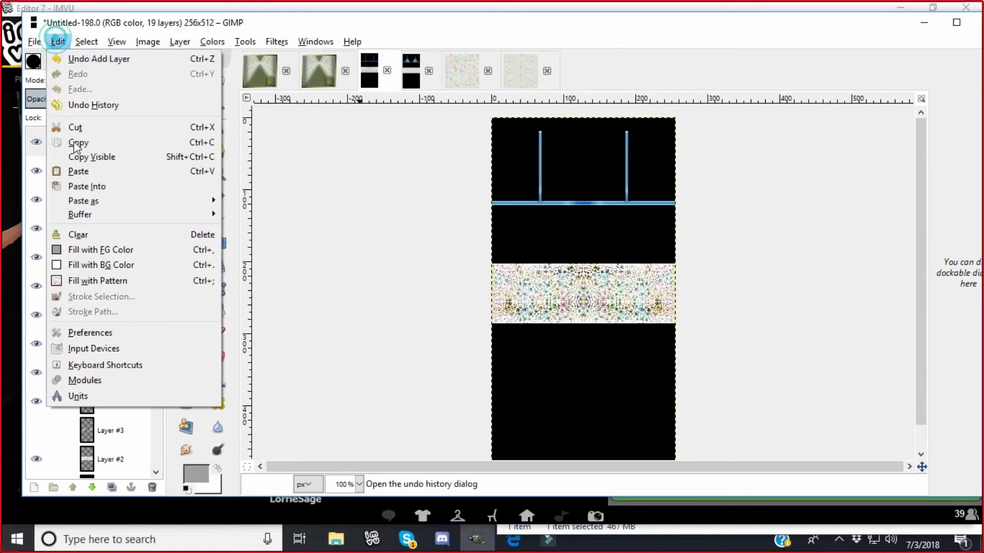
click(79, 171)
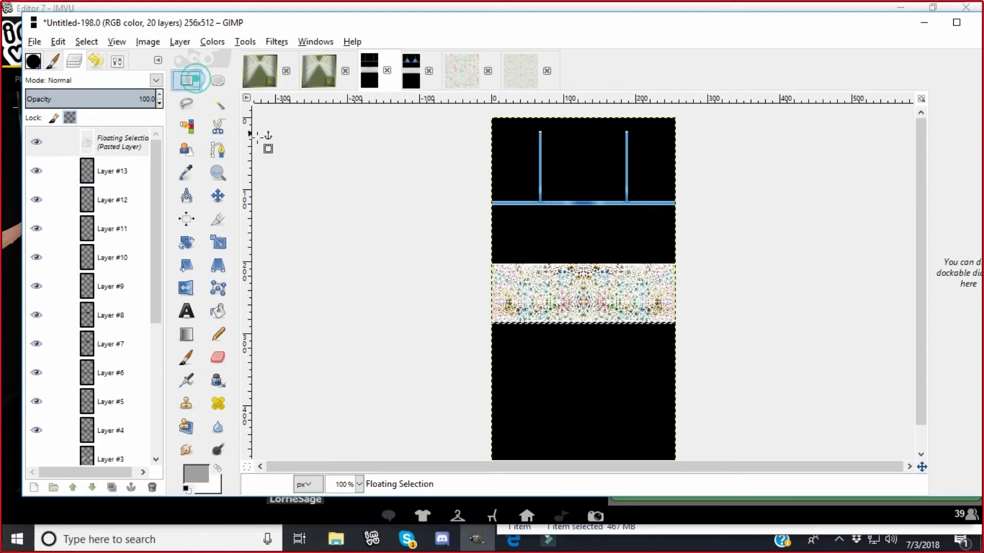
click(262, 142)
click(155, 80)
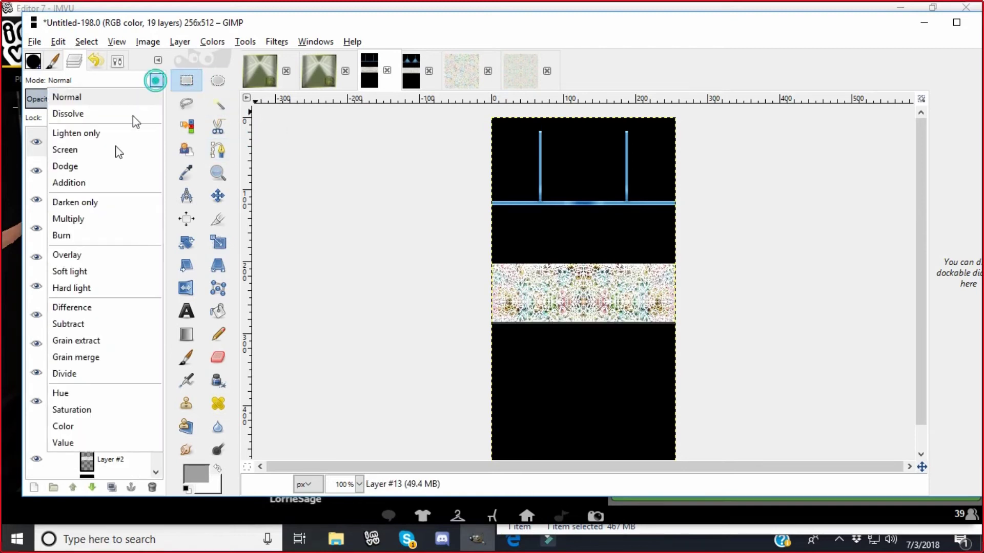
click(67, 254)
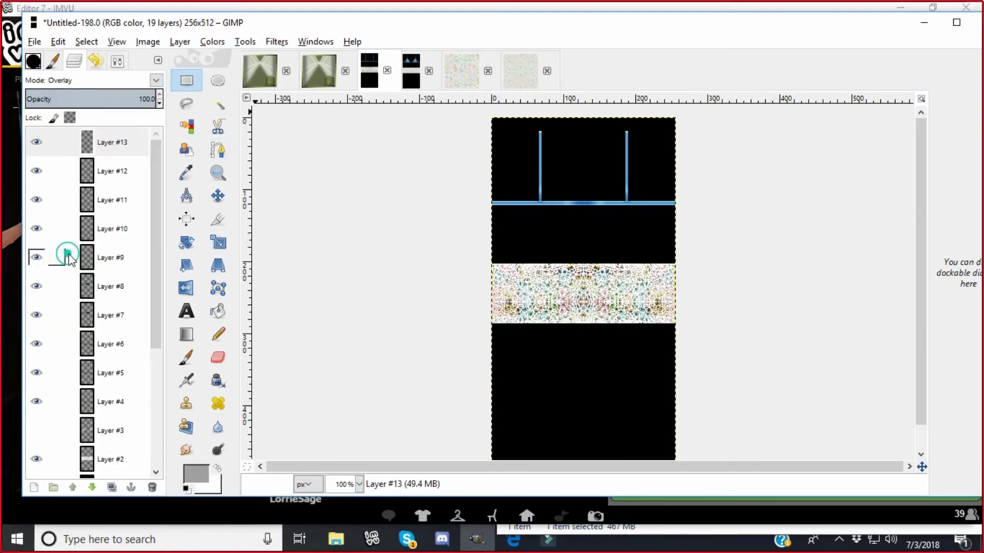
Duplicate the Overlay hem strip layer, Layer #13, four times in the Untitled-198 image
click(358, 484)
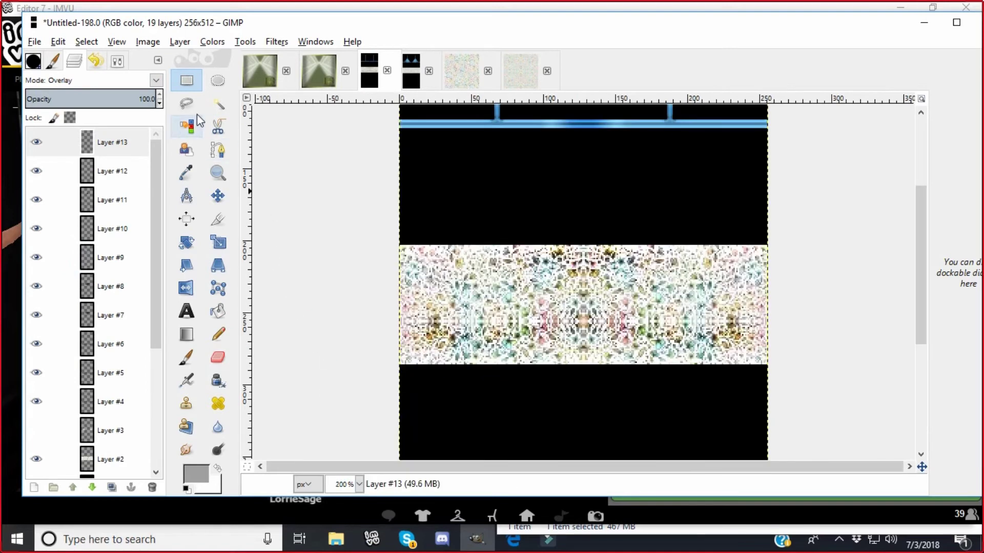
click(182, 45)
click(189, 101)
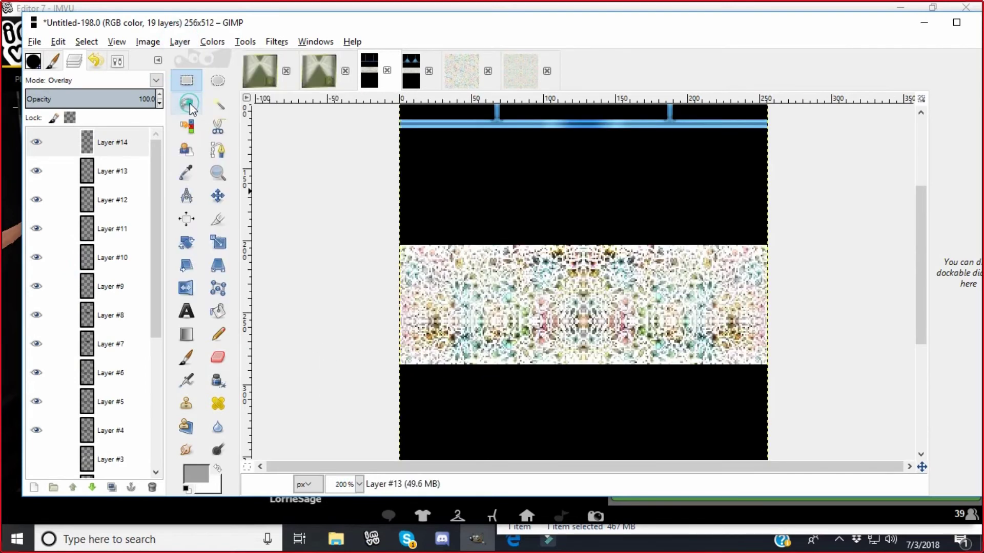
click(183, 43)
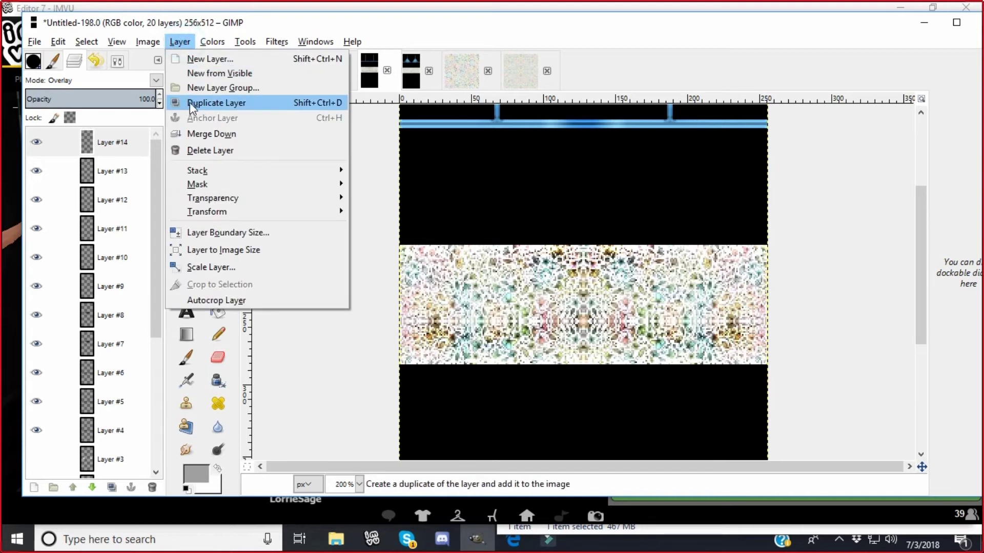
click(190, 102)
click(182, 43)
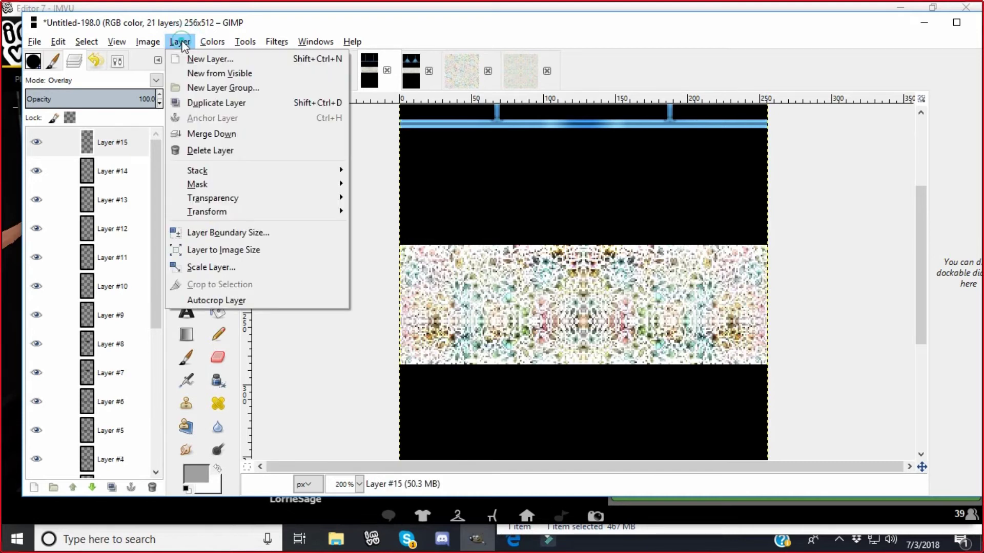
click(188, 104)
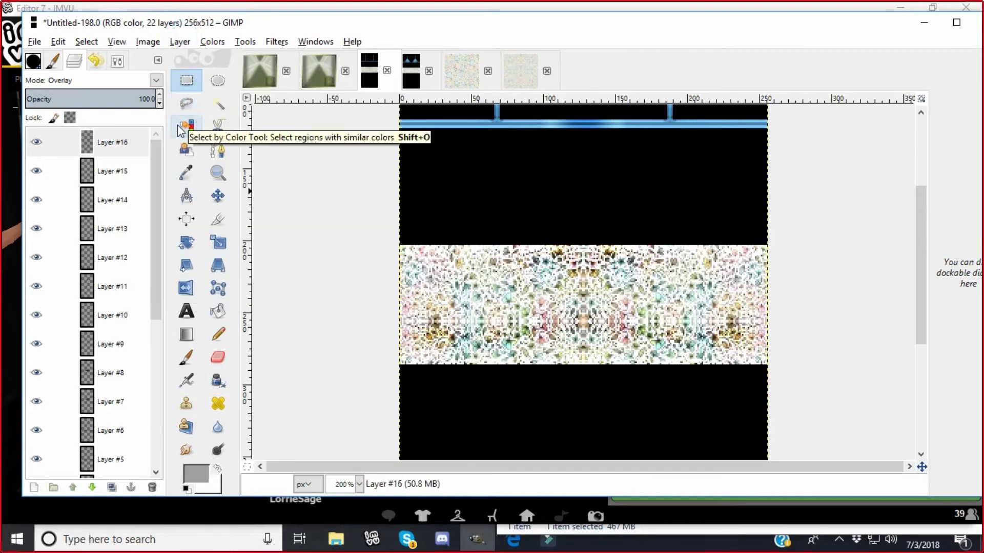
click(182, 42)
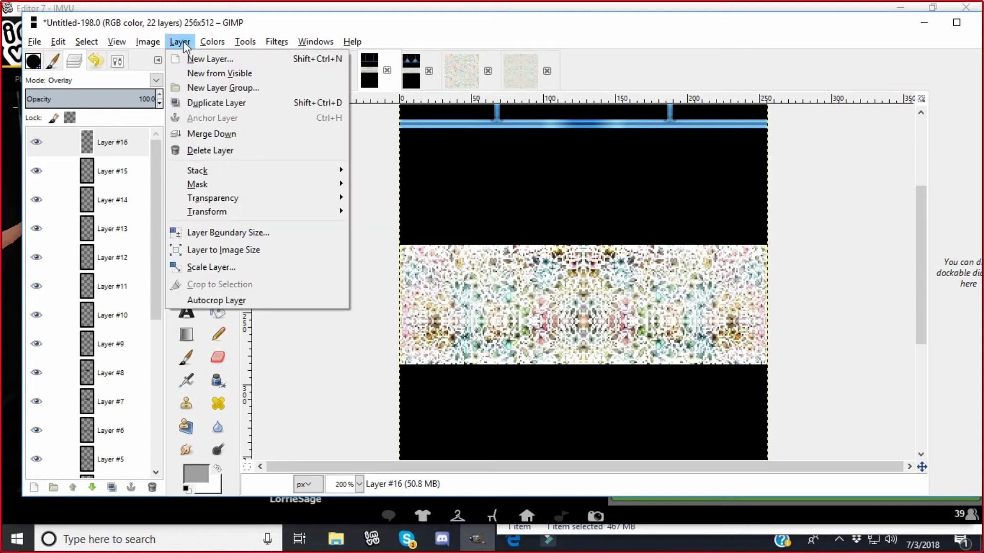
click(195, 105)
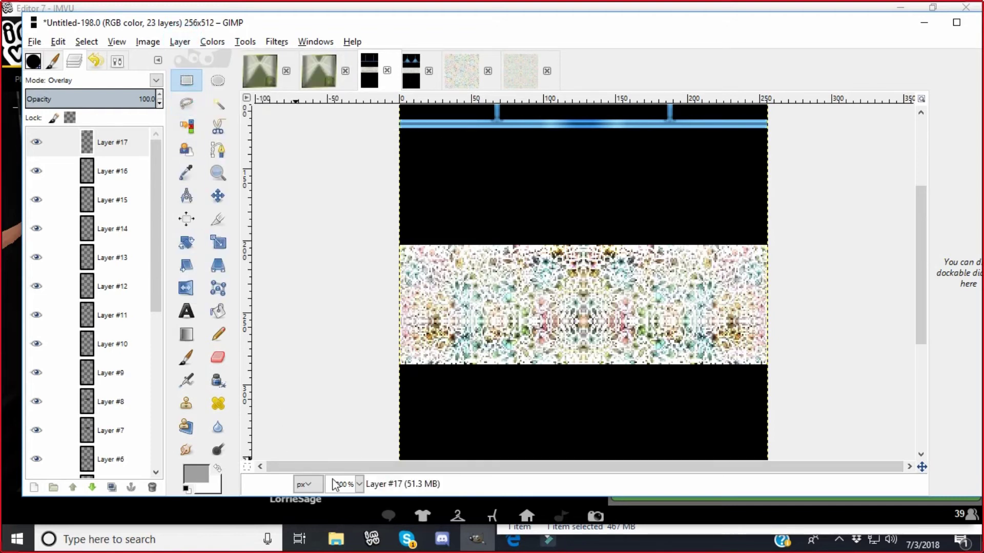
Undo the hem strip duplicates, the Overlay mode change, and the anchoring and pasting of the strip in the Untitled-198 image
click(360, 485)
click(343, 382)
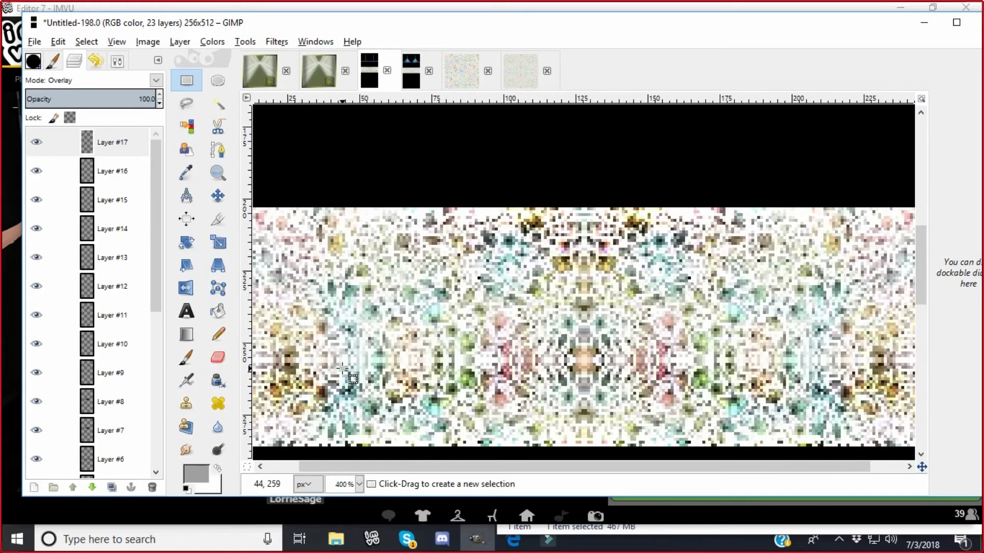
scroll(342, 368, down, 3)
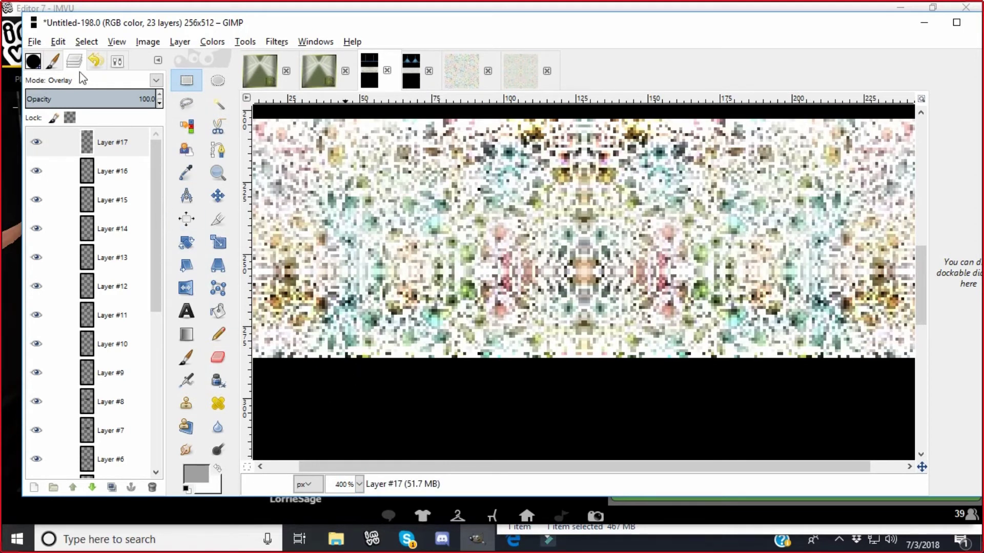
click(63, 42)
click(61, 57)
click(58, 42)
click(61, 57)
click(58, 42)
click(61, 58)
click(58, 42)
click(60, 58)
click(58, 42)
click(60, 58)
click(58, 42)
click(60, 61)
click(58, 42)
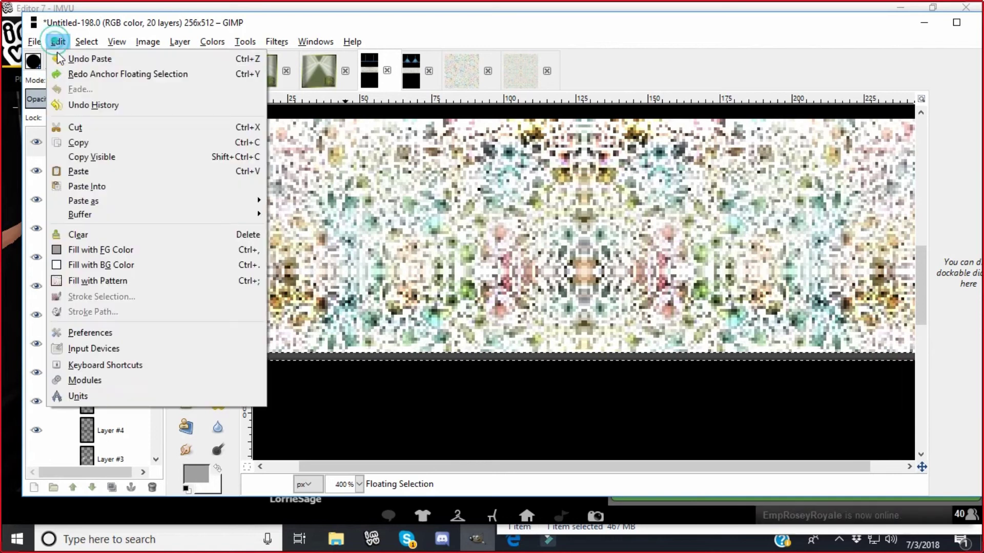
click(60, 59)
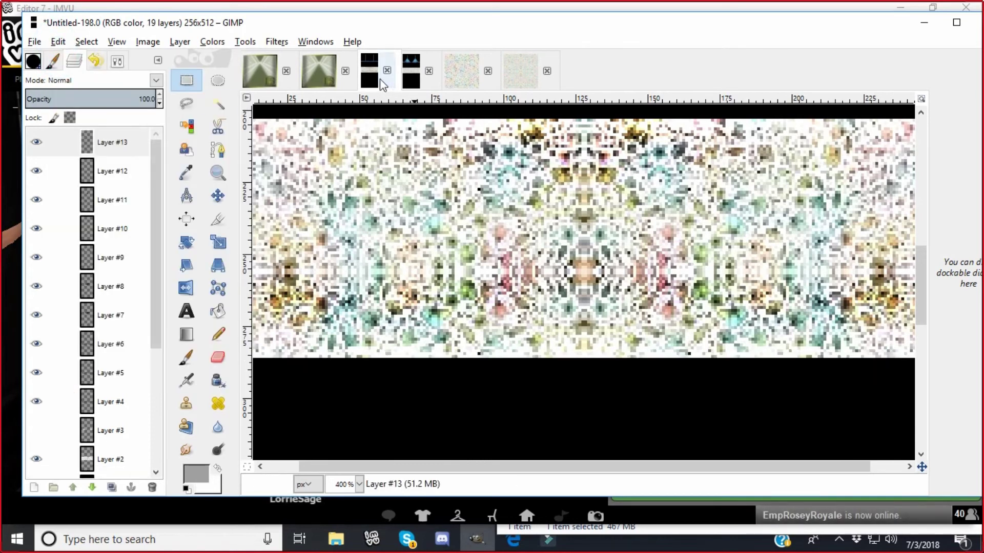
In the Untitled-199 image, undo the hem strip's Colorize, Add Bevel, deselection, gray fill and rectangle selection
click(407, 82)
click(58, 42)
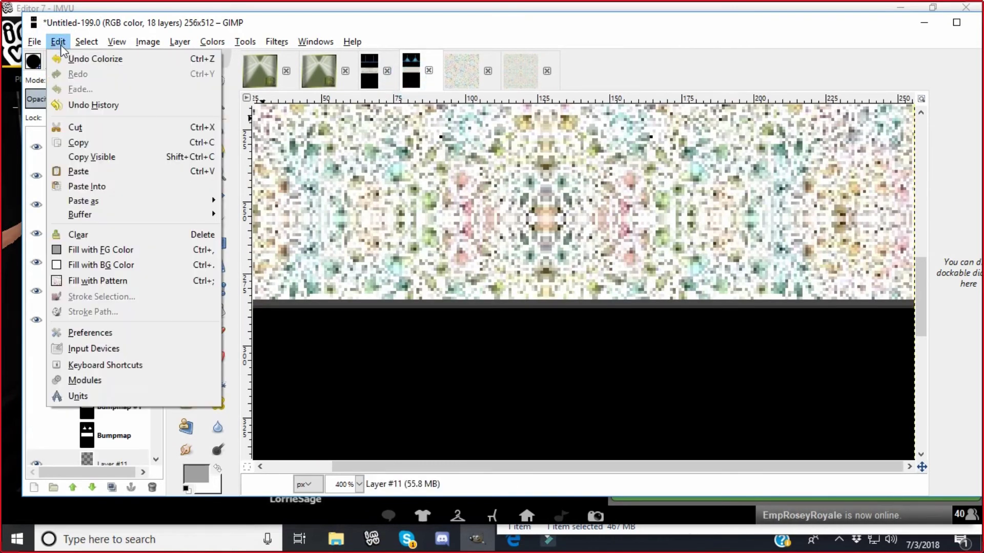
click(61, 58)
click(58, 42)
click(60, 59)
click(58, 42)
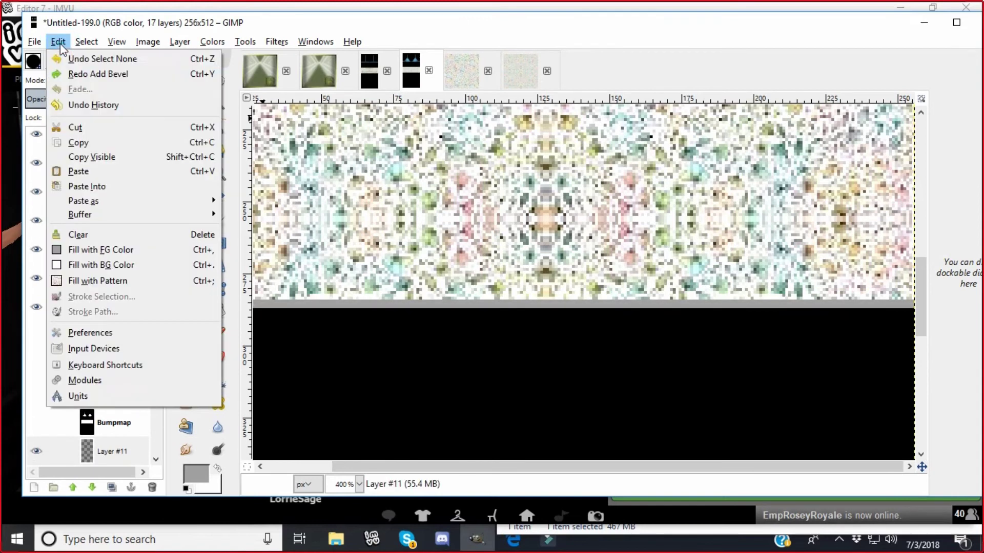
click(60, 58)
click(58, 42)
click(62, 59)
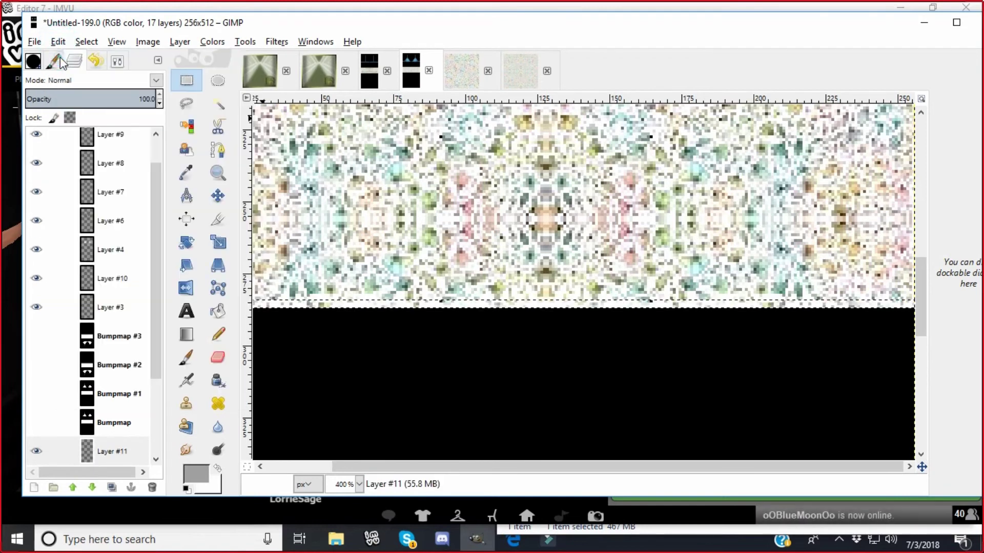
click(58, 42)
click(62, 58)
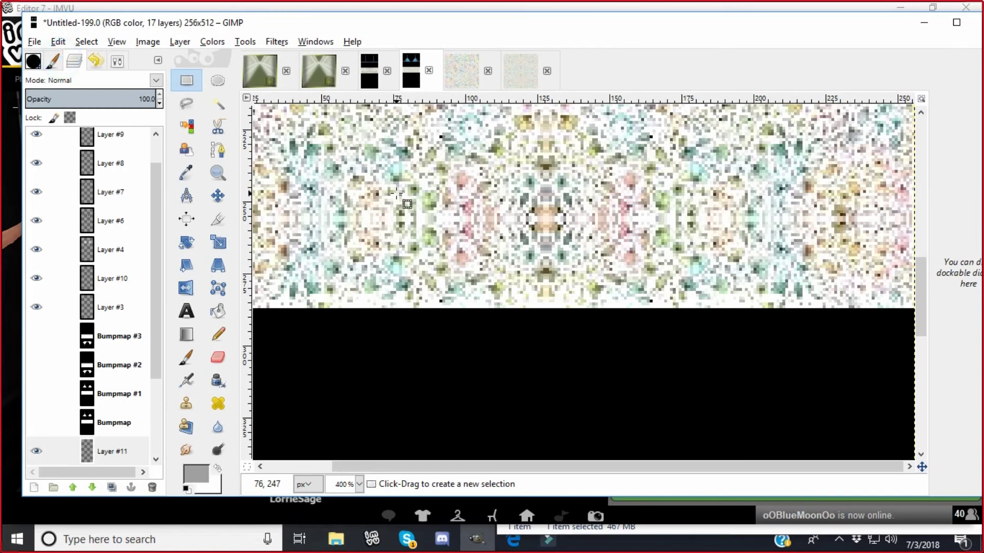
On Layer #2, select a full-width strip about 14 px high along the floral band's upper edge and copy it
scroll(423, 276, up, 4)
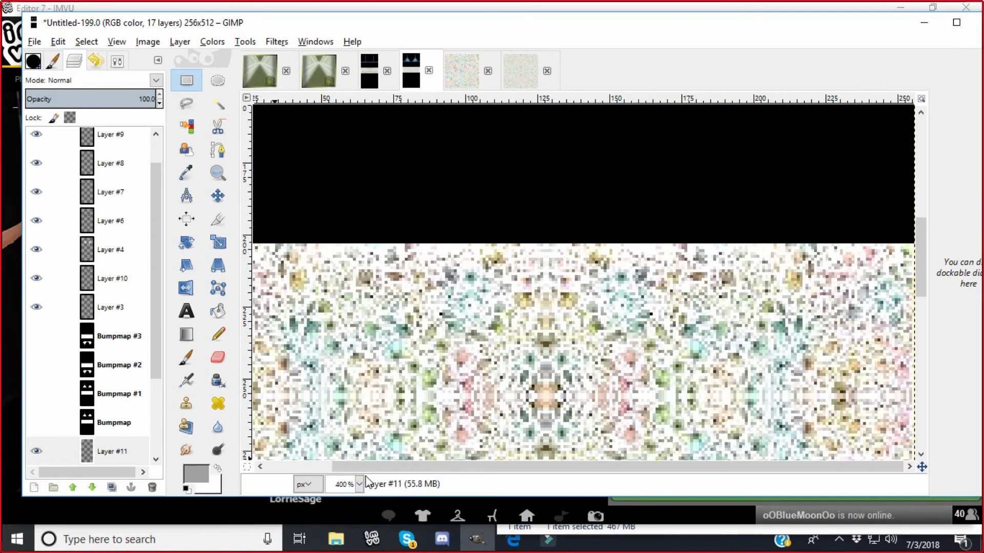
scroll(308, 468, left, 9)
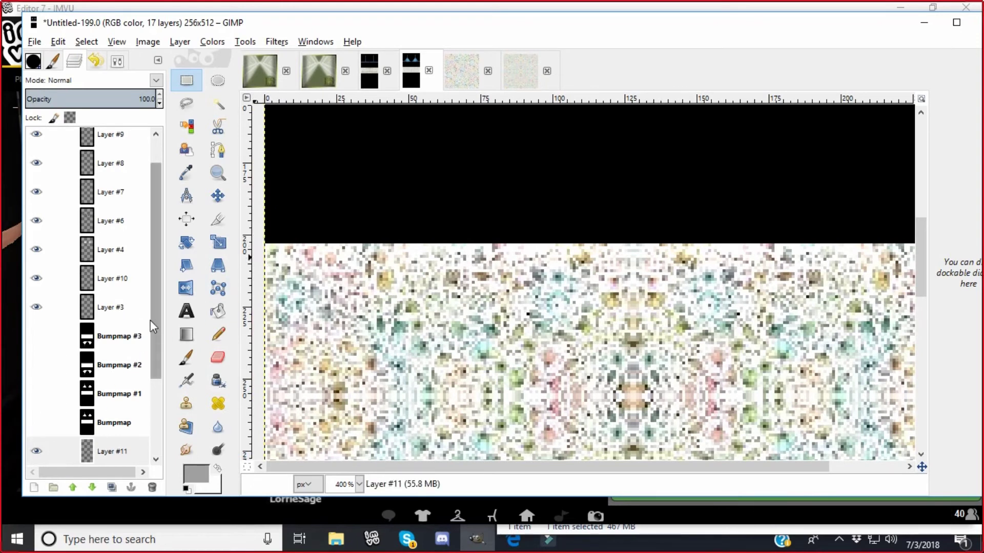
scroll(154, 320, down, 1)
scroll(154, 354, down, 4)
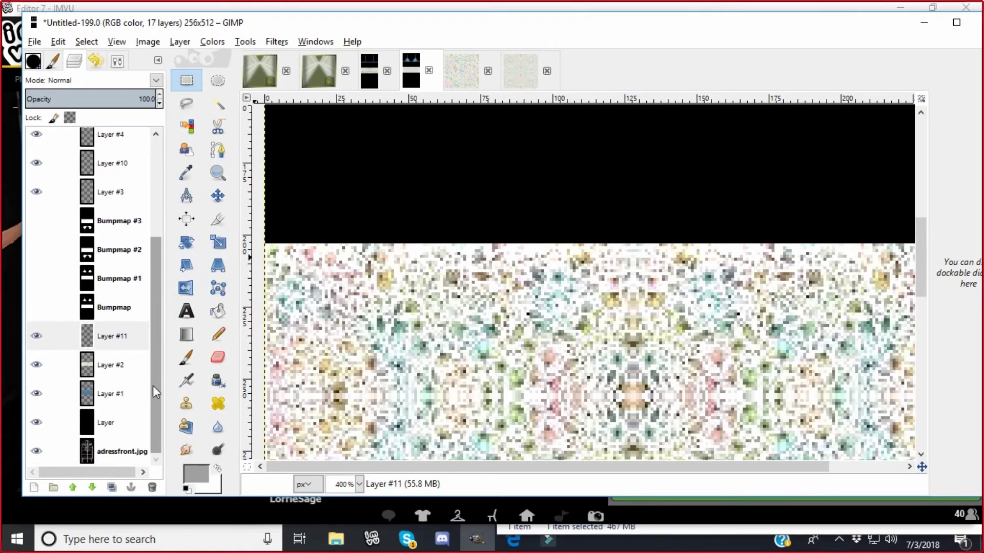
click(87, 365)
drag(259, 244, 982, 285)
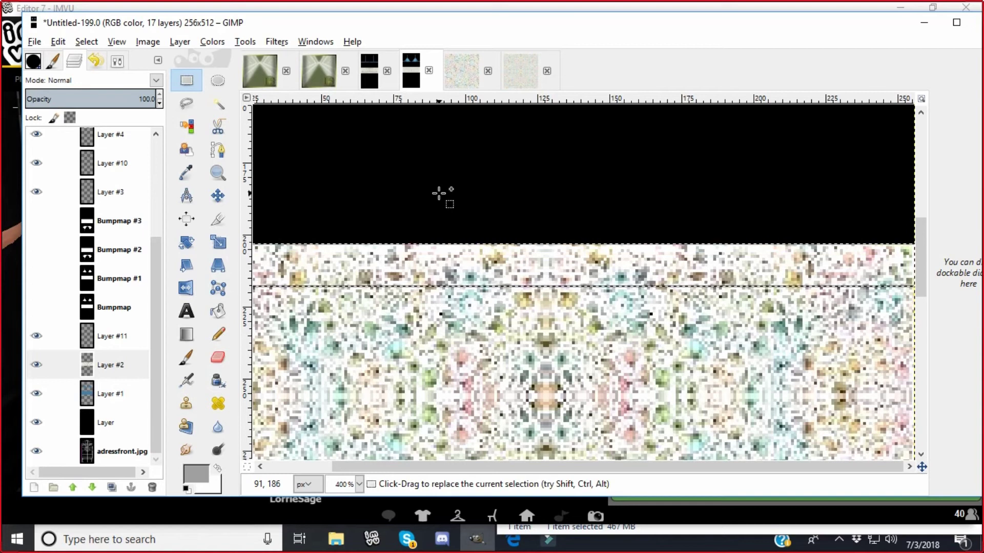
click(57, 41)
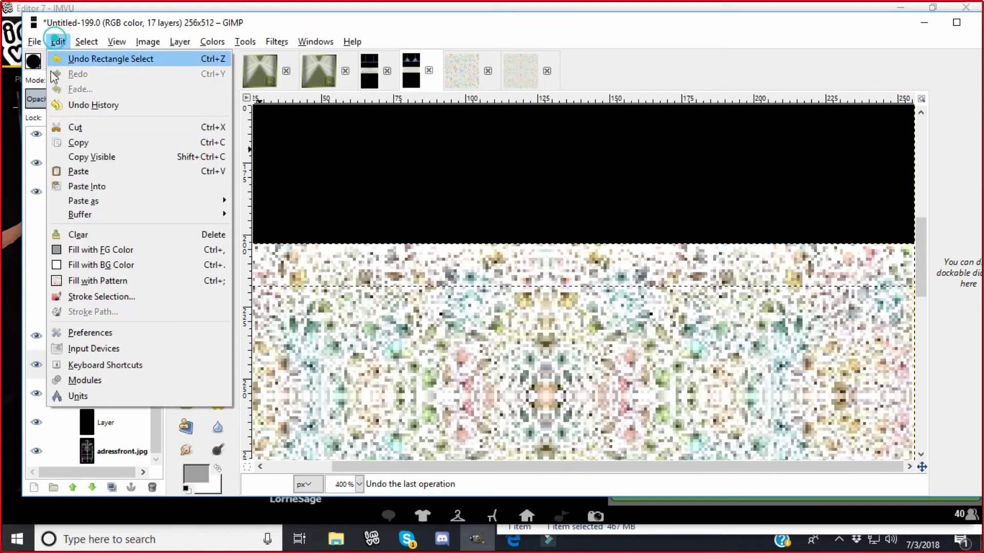
click(72, 142)
Add a new layer above Layer #2, paste the copied floral strip, and anchor it there with nothing selected
click(179, 41)
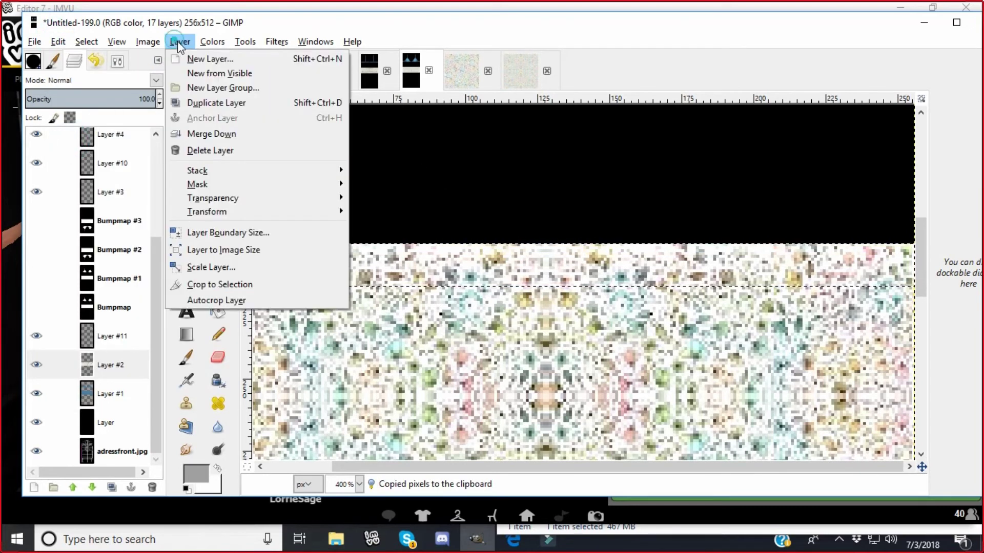
click(210, 59)
click(181, 305)
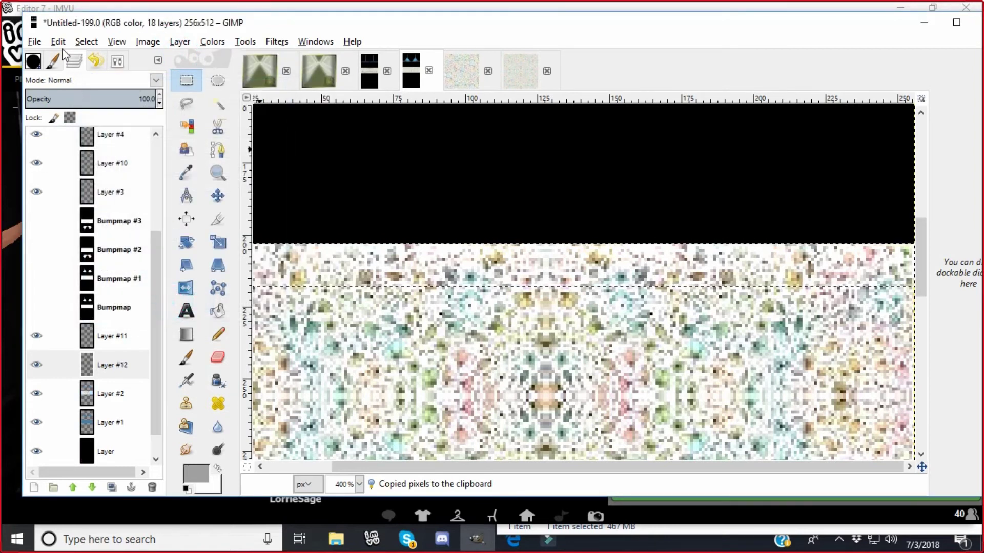
click(58, 41)
click(77, 167)
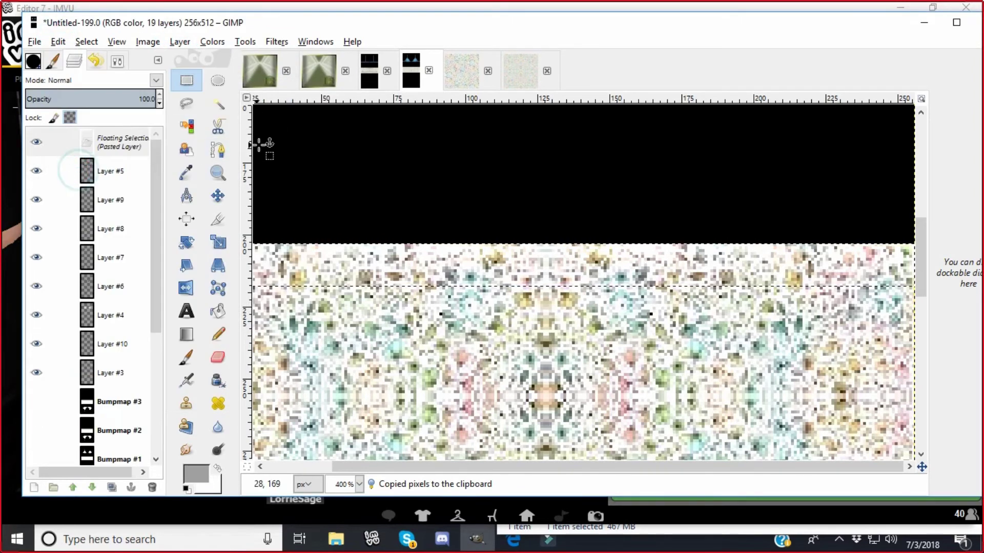
click(310, 150)
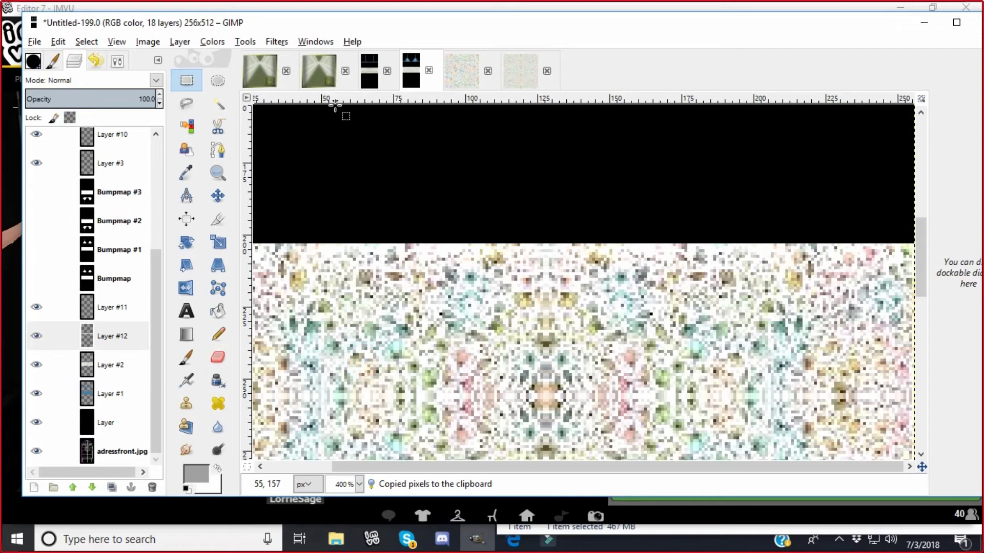
Repeat Add Bevel on the floral waistband strip and flip its layer vertically
click(277, 42)
click(285, 57)
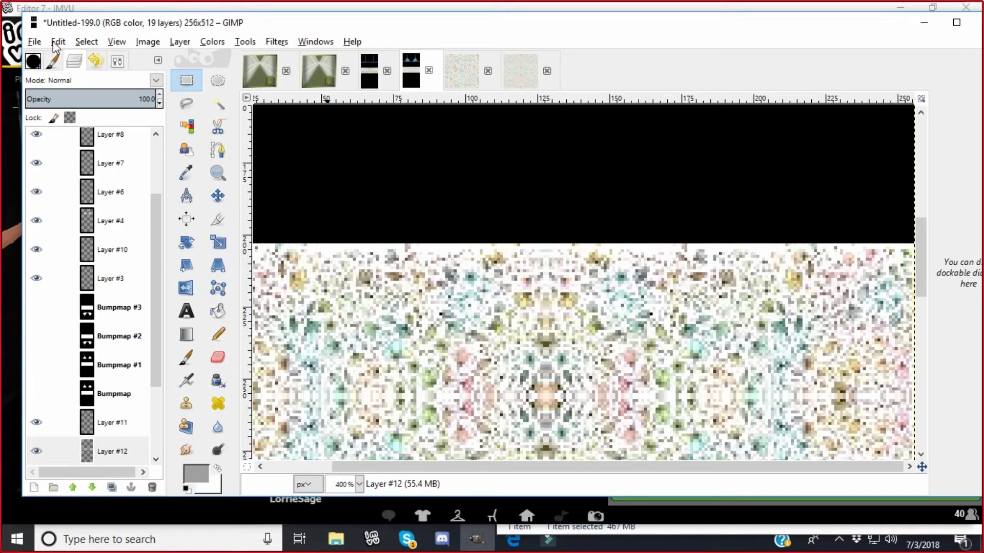
click(177, 41)
mouse_move(215, 211)
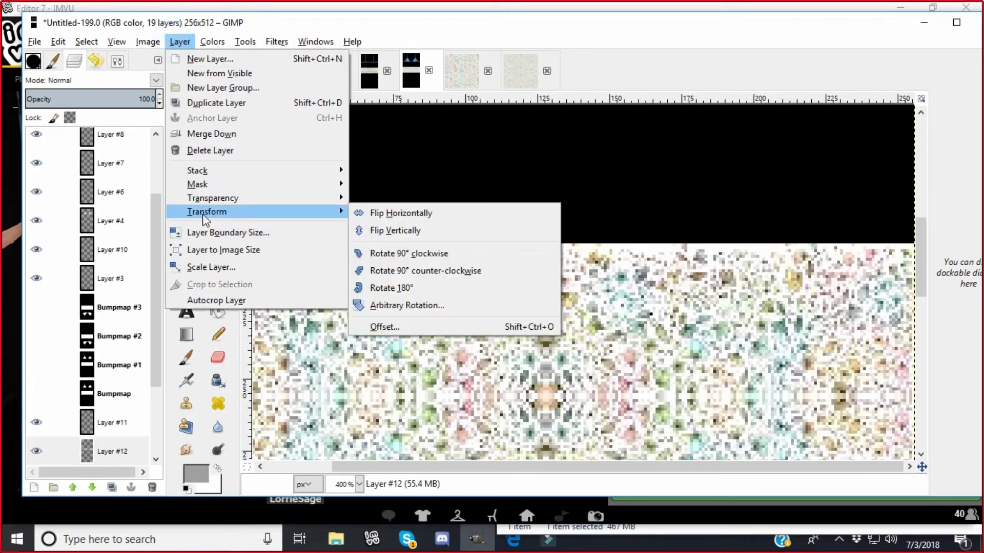
click(383, 231)
Bevel the flipped waistband strip again and flip the layer vertically back to its original orientation
click(277, 41)
click(274, 57)
click(180, 41)
mouse_move(205, 211)
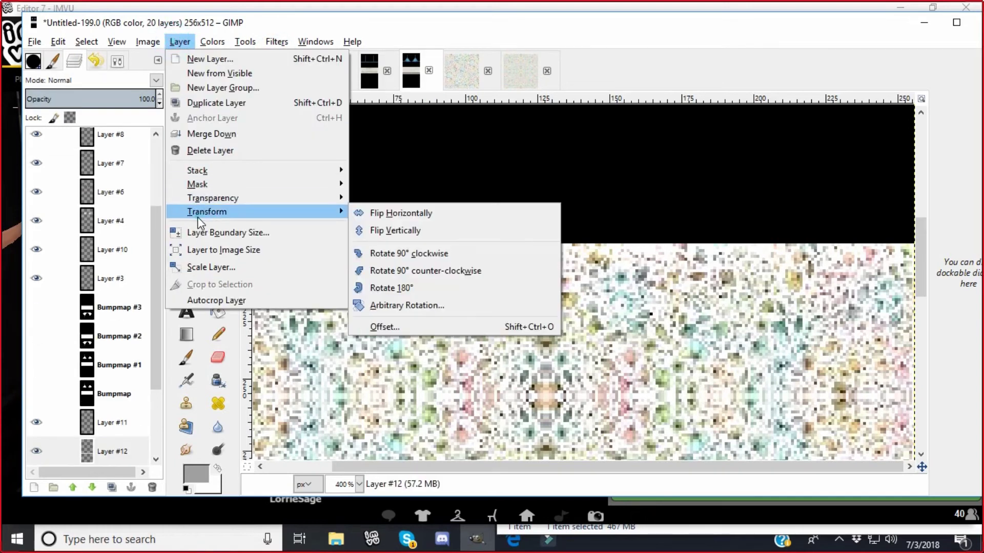
click(368, 232)
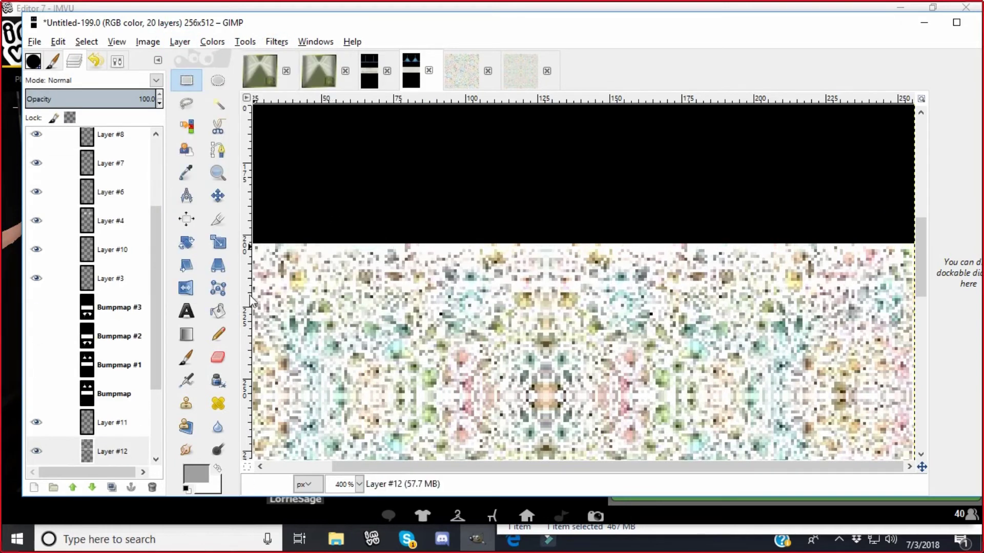
Add a black drop shadow to the waistband strip with offset 1, 1, blur radius 1, opacity 80 and no resizing
click(277, 41)
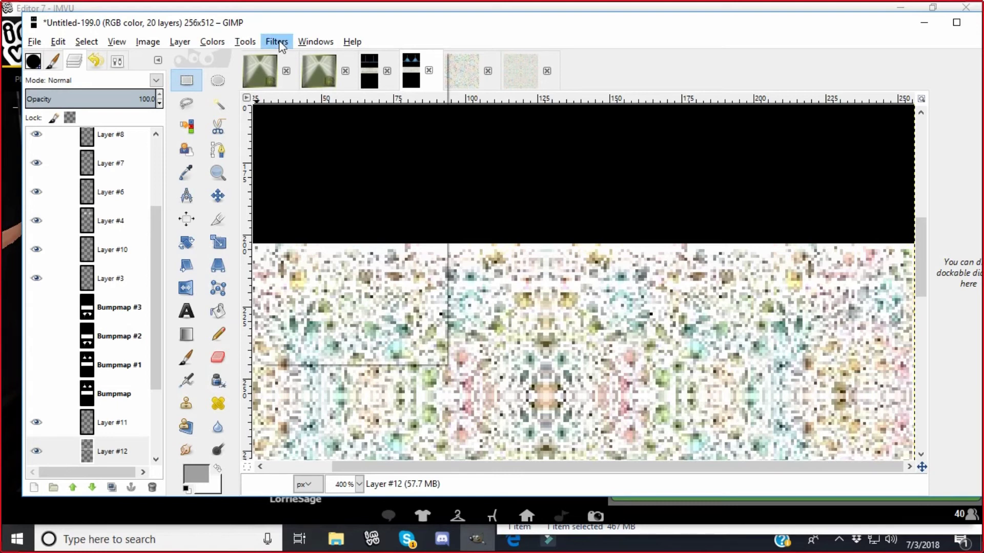
mouse_move(290, 169)
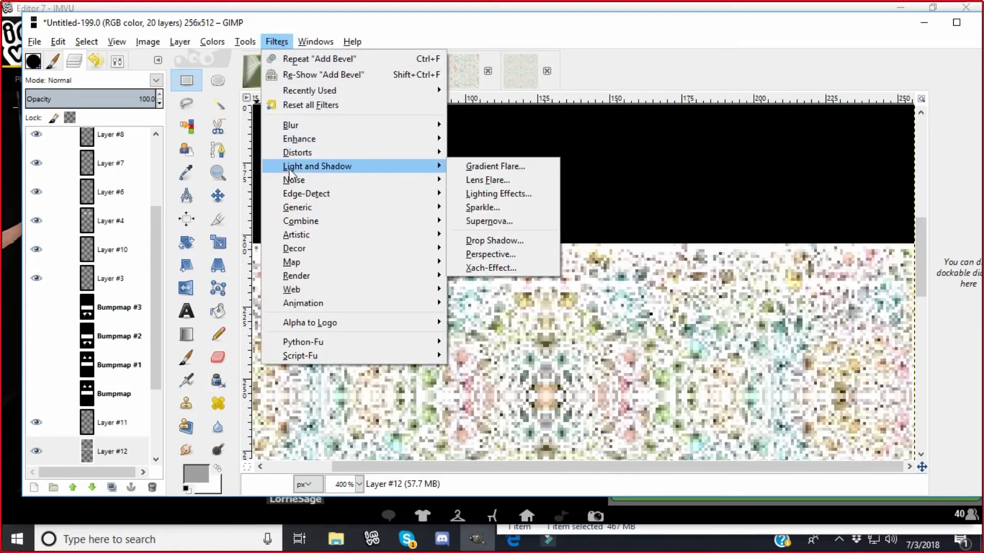
click(489, 242)
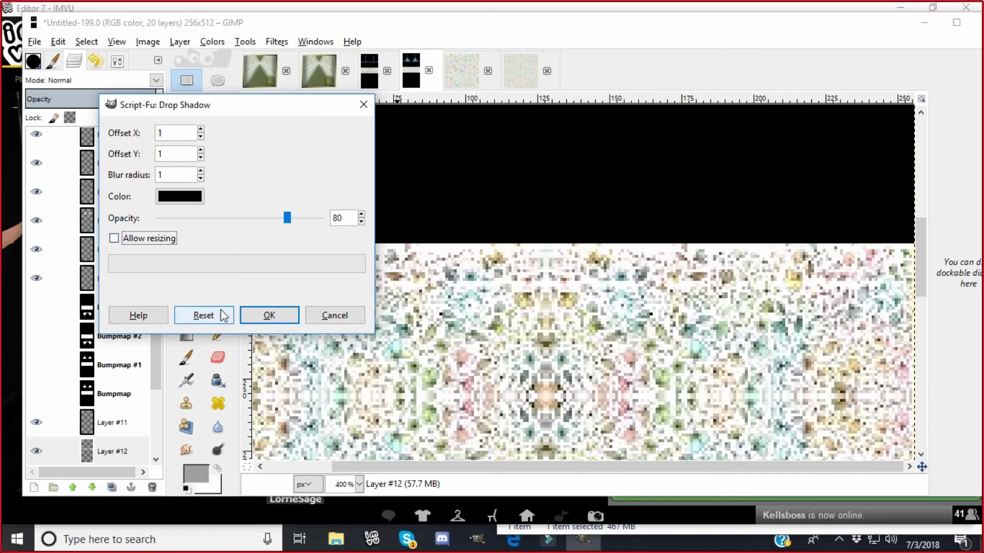
click(251, 315)
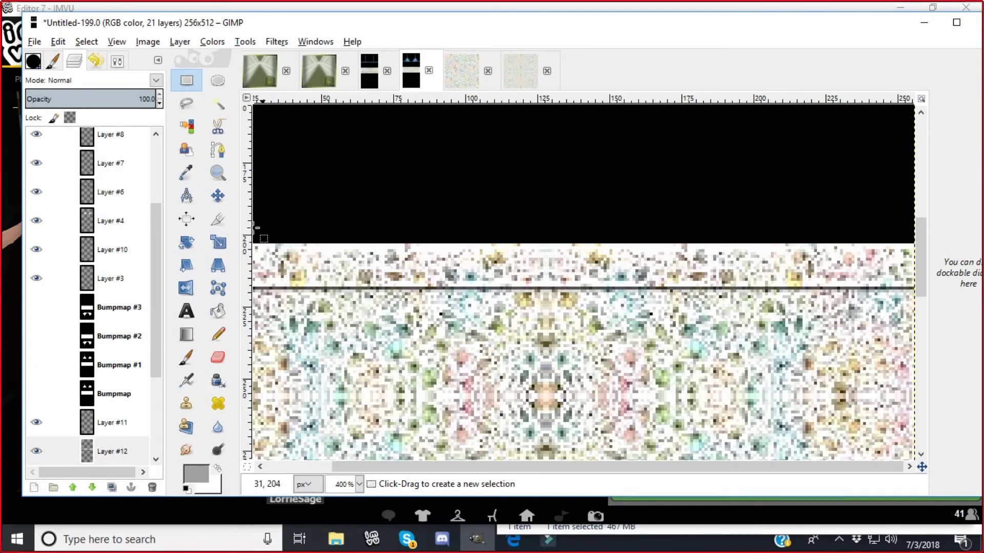
Lower the opacity of the front texture's Drop Shadow layer to 40
drag(160, 104, 161, 100)
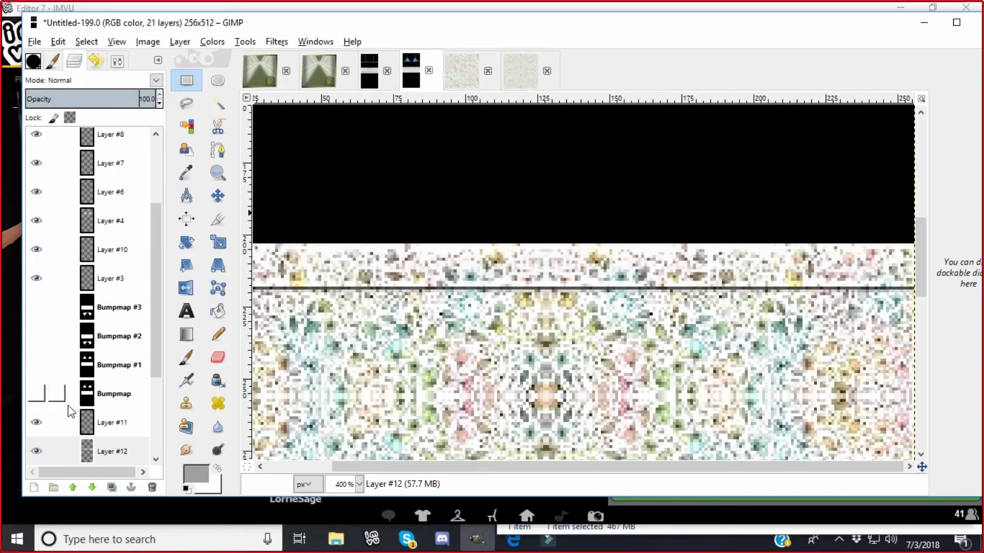
drag(151, 219, 152, 149)
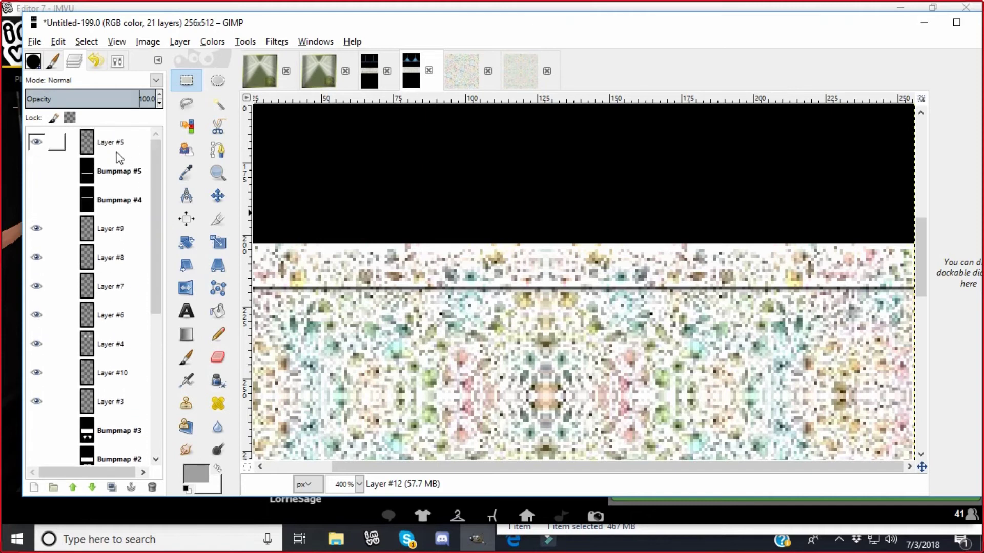
drag(156, 189, 150, 340)
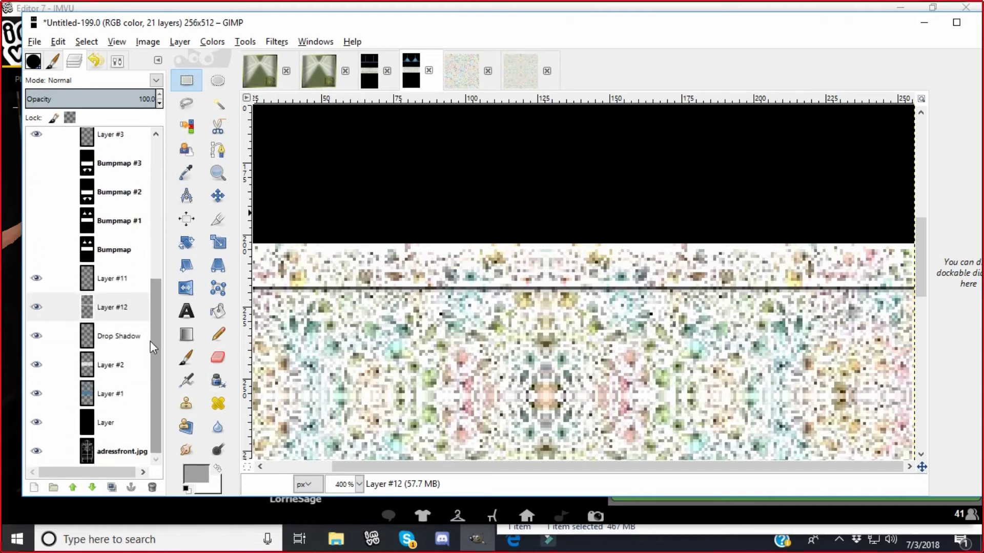
click(89, 339)
click(159, 102)
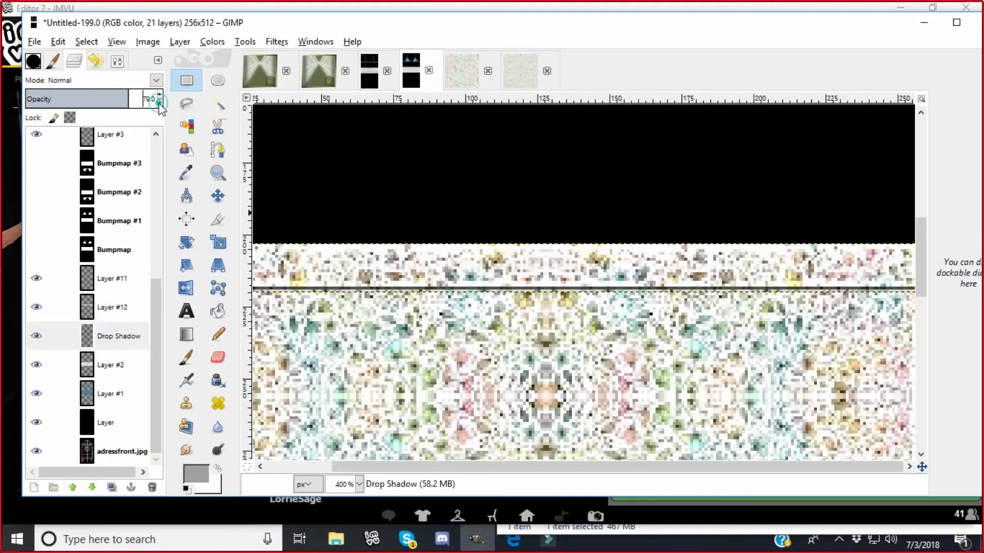
click(159, 103)
click(160, 103)
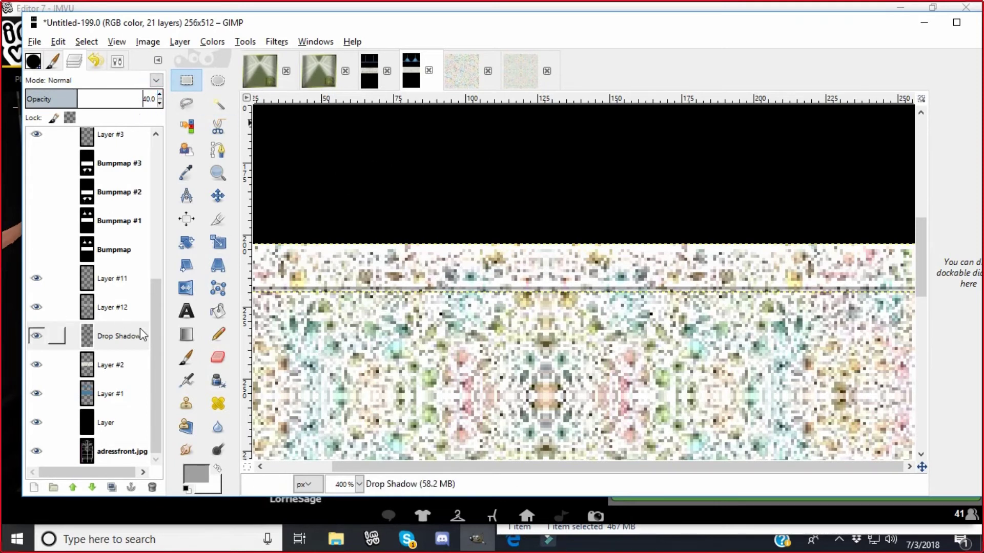
Copy the beveled waistband strip from Layer #12 of the front texture
click(90, 304)
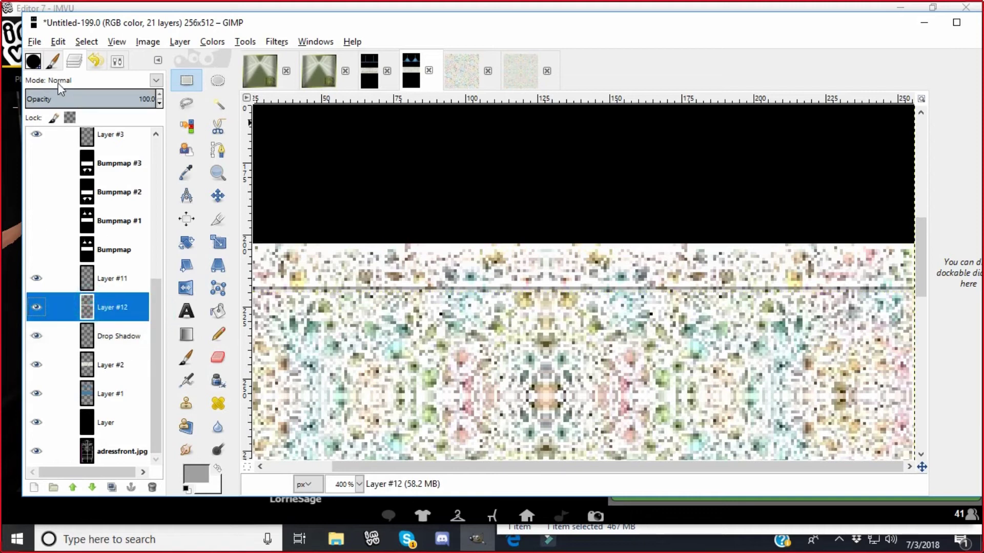
click(57, 41)
click(71, 141)
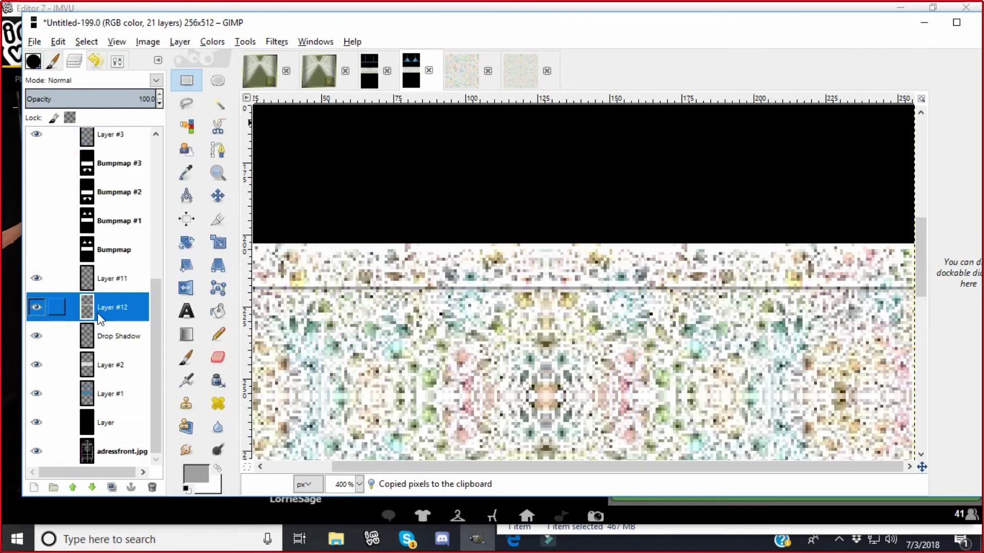
In the back texture image, add a new transparent layer on top, paste the waistband strip and anchor it there
click(375, 81)
scroll(340, 198, up, 5)
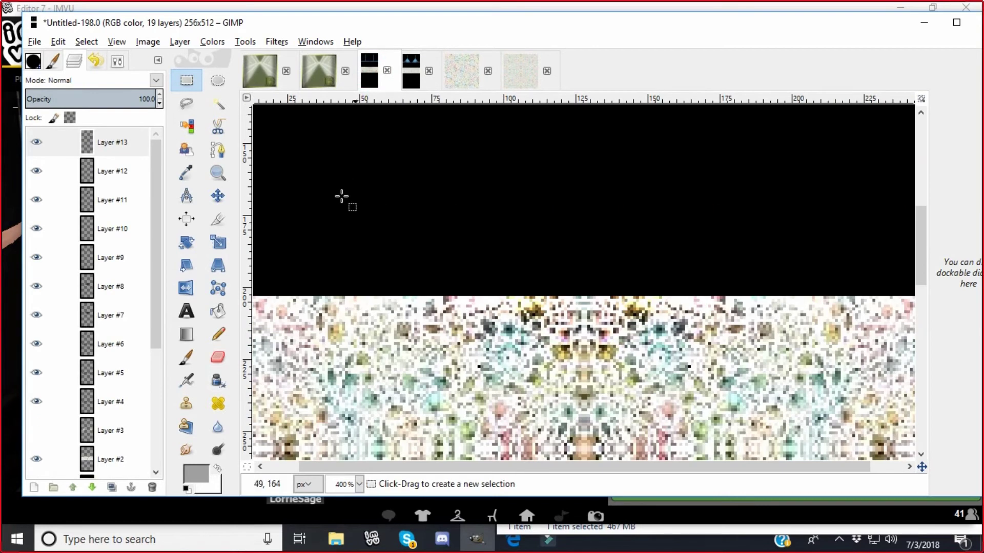
click(180, 42)
click(209, 59)
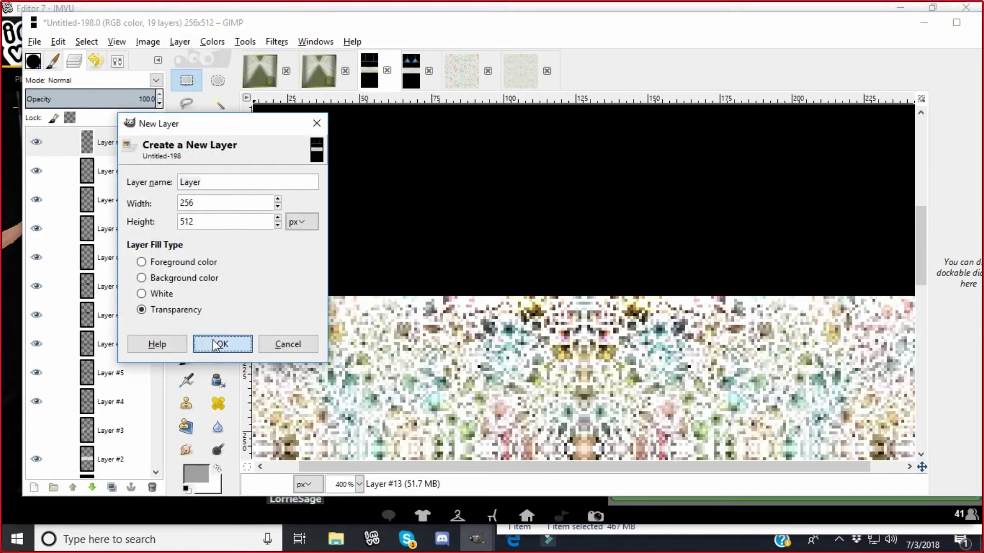
click(220, 345)
click(58, 41)
click(82, 169)
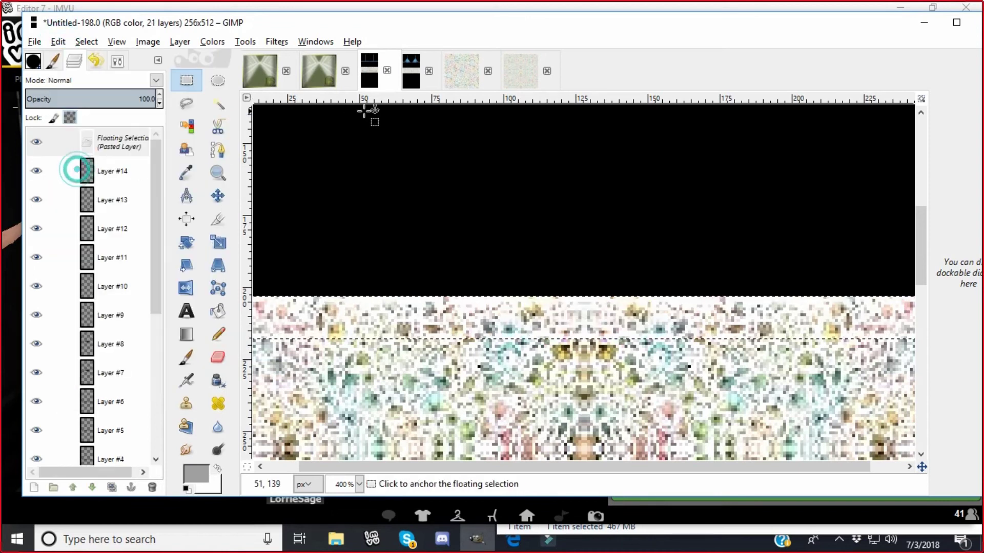
click(356, 158)
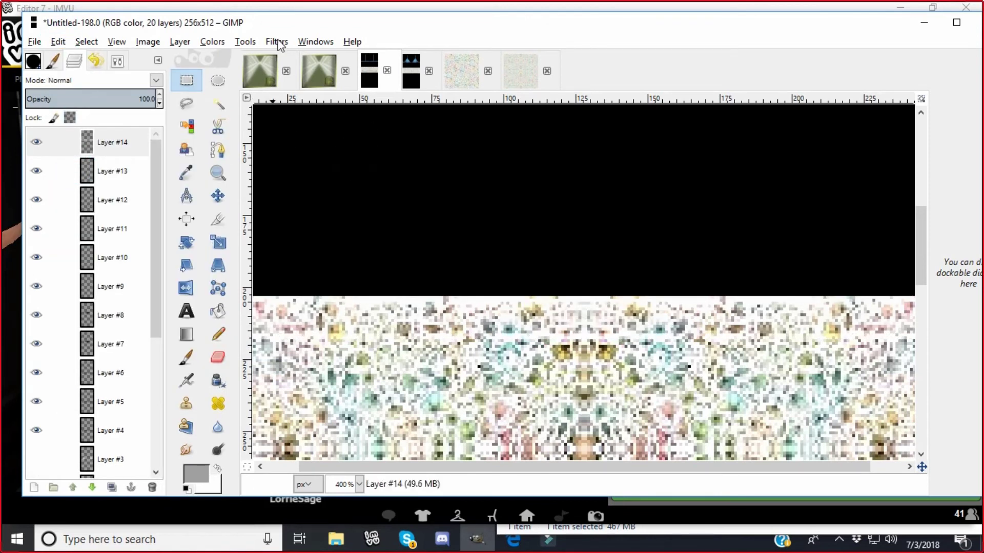
Repeat the Drop Shadow filter on the back texture's pasted waistband strip
click(276, 42)
click(287, 60)
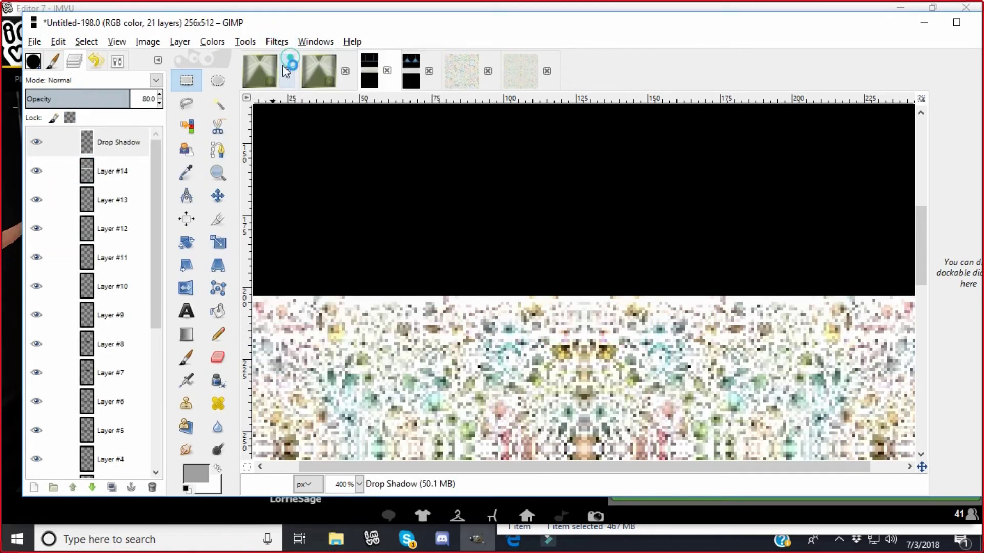
click(160, 104)
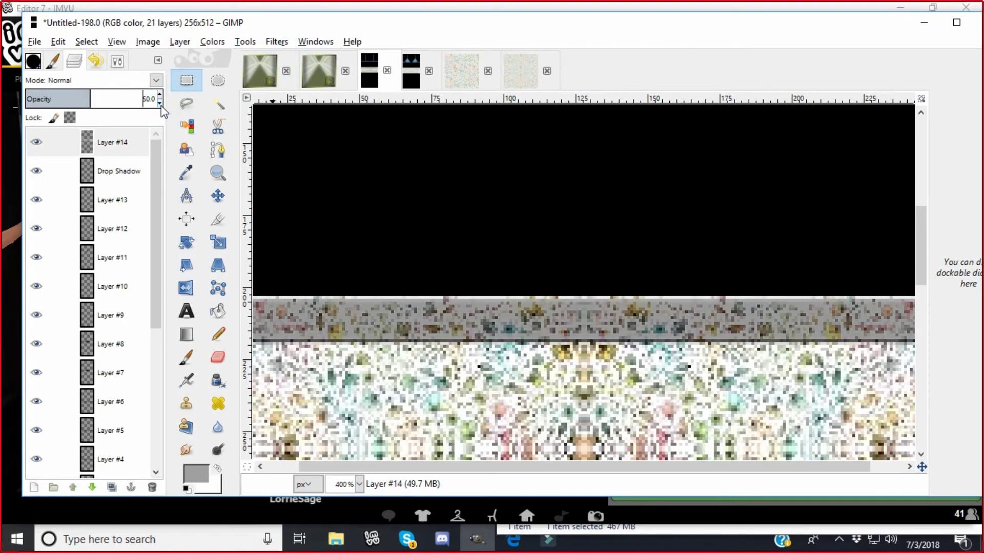
click(160, 104)
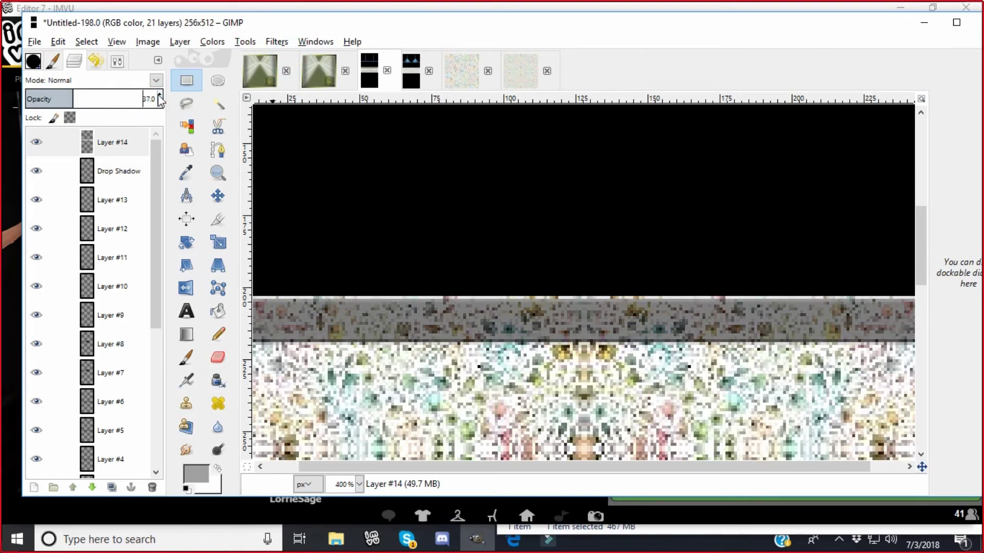
click(37, 45)
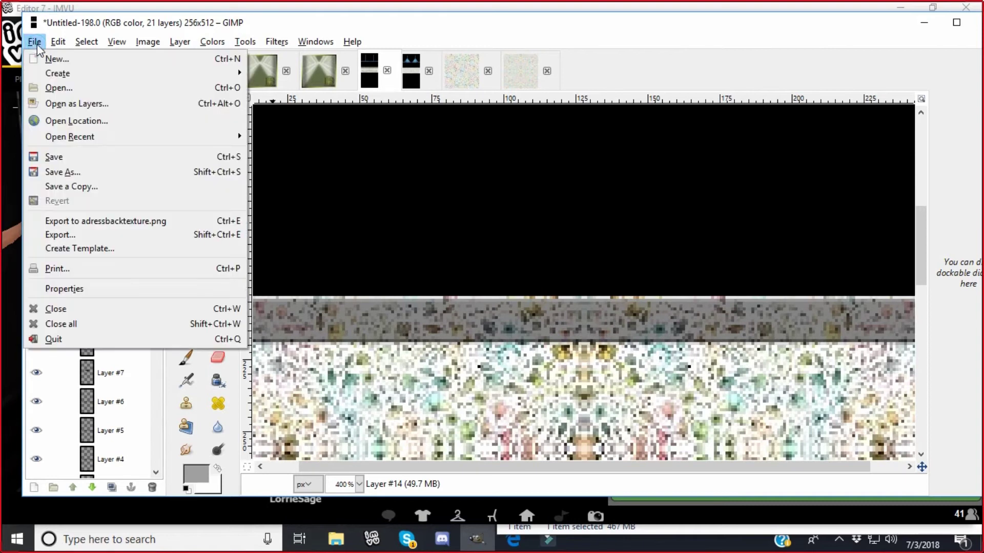
click(346, 136)
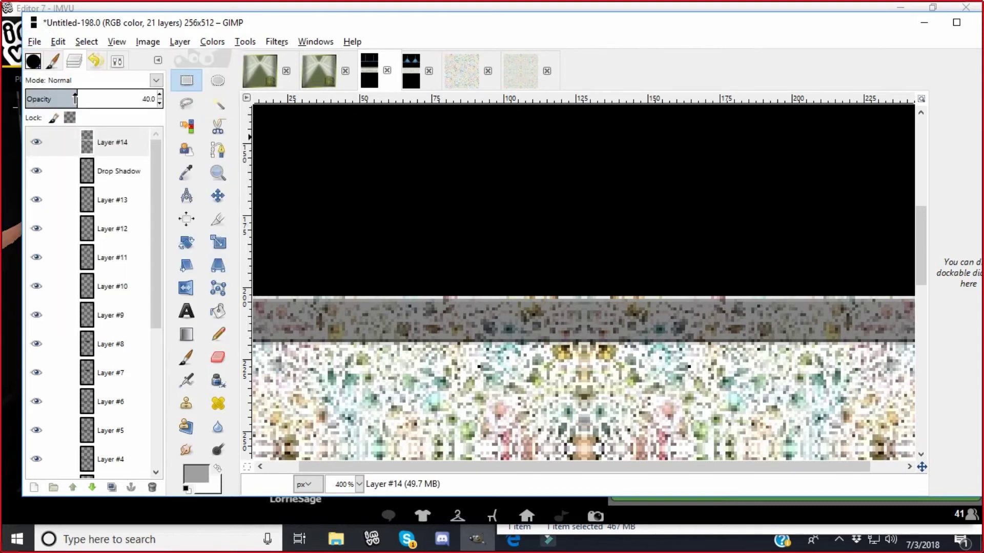
click(58, 41)
click(62, 59)
Set the back texture's Drop Shadow layer opacity to 40 and export the image over adressbacktexture.png
click(88, 172)
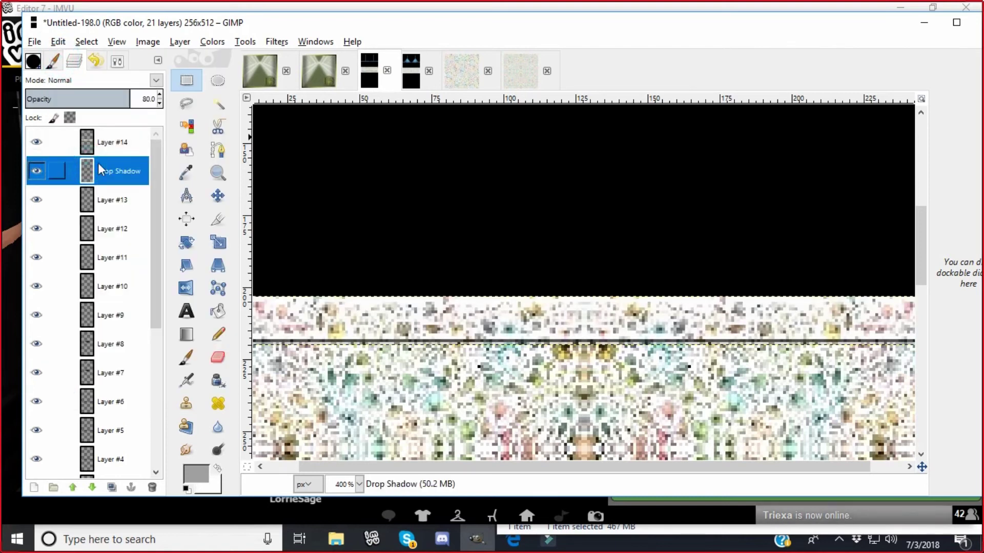
click(160, 104)
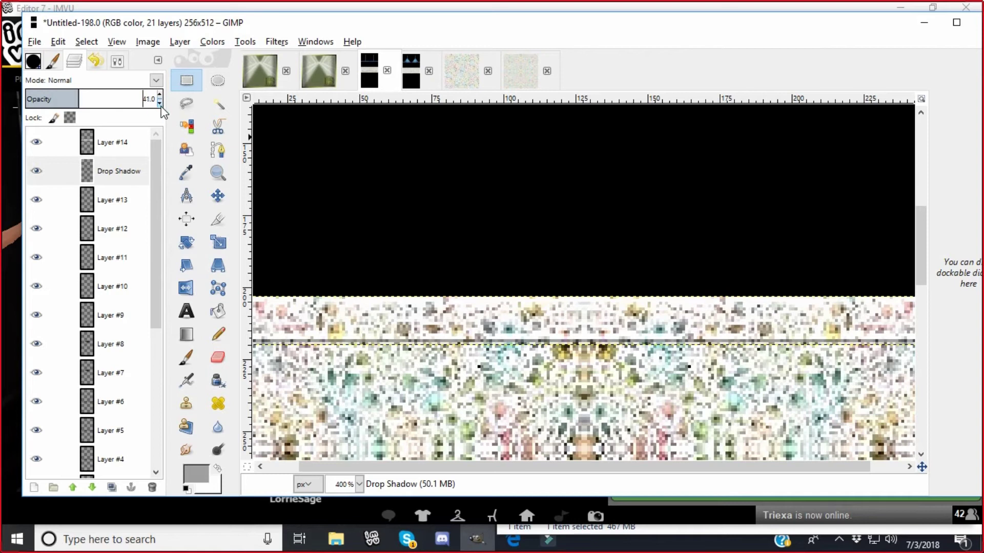
click(35, 42)
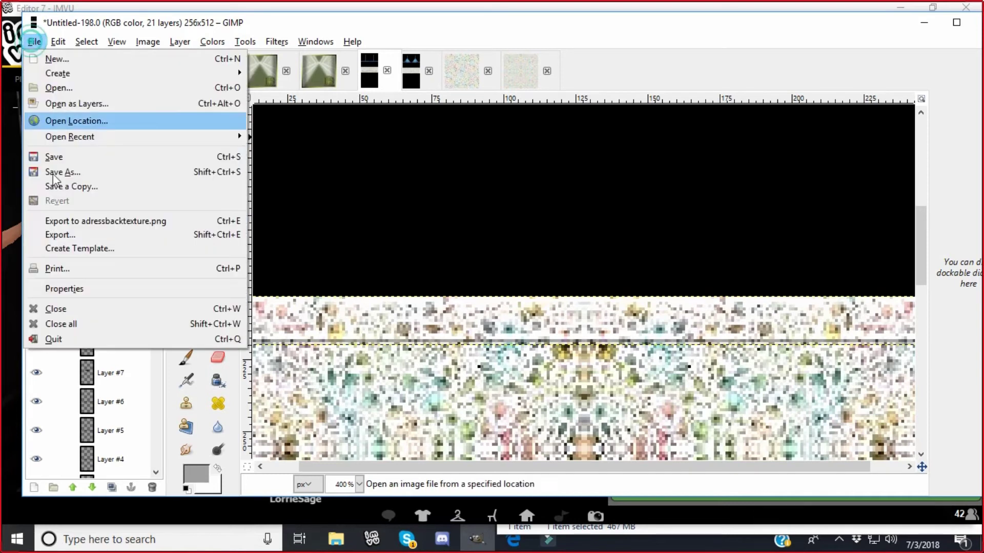
click(63, 235)
click(547, 451)
click(377, 324)
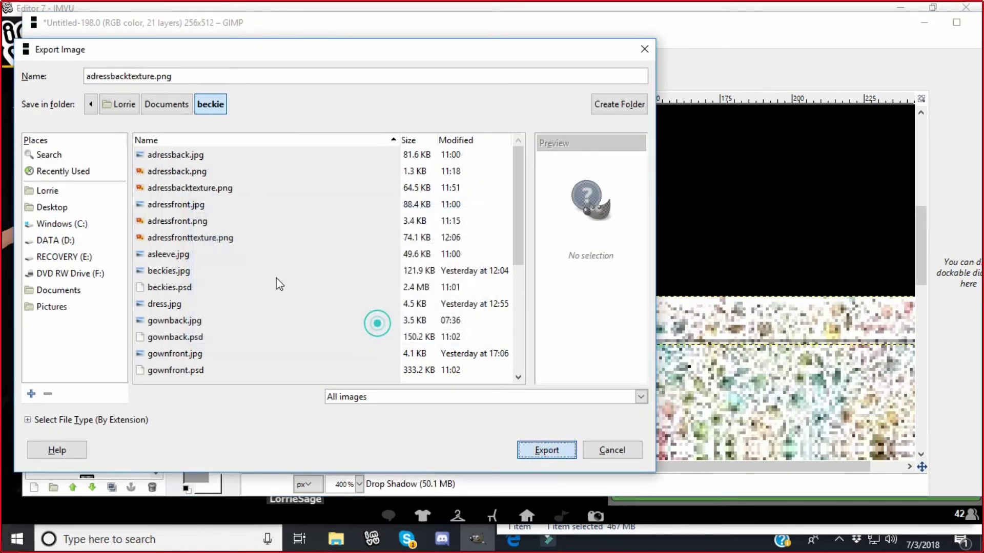
click(148, 288)
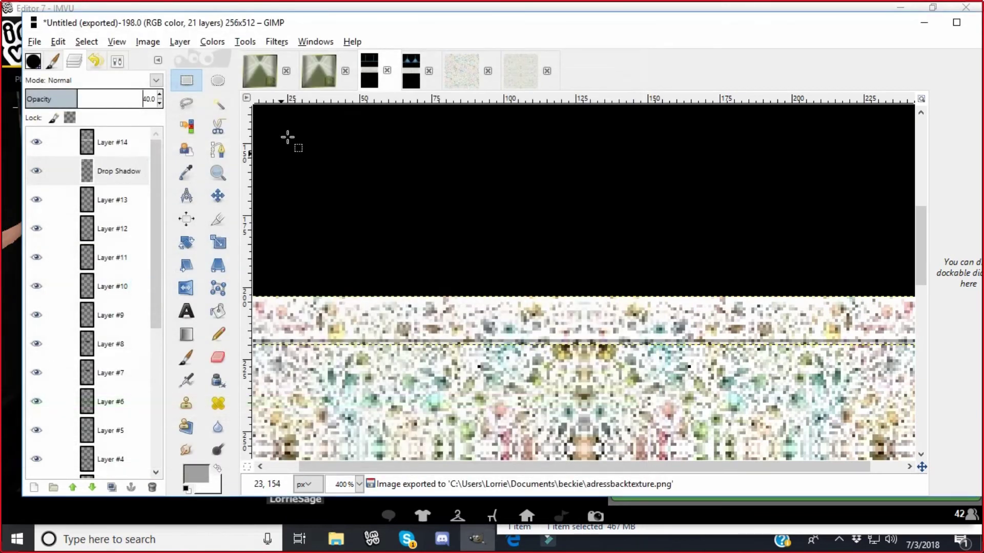
Export the front texture image as PNG, replacing adressfronttexture.png and keeping the current export options
click(411, 71)
click(34, 42)
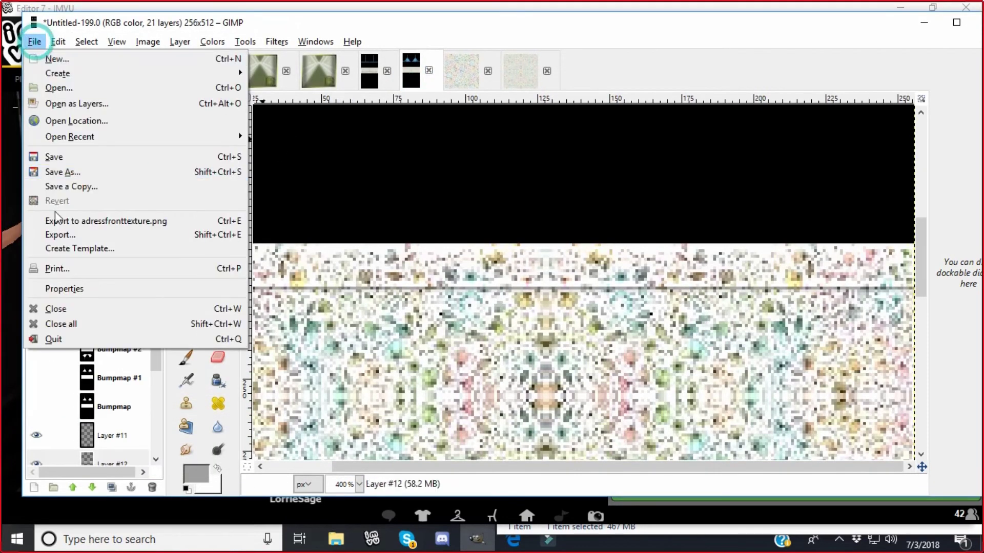
click(57, 235)
click(556, 452)
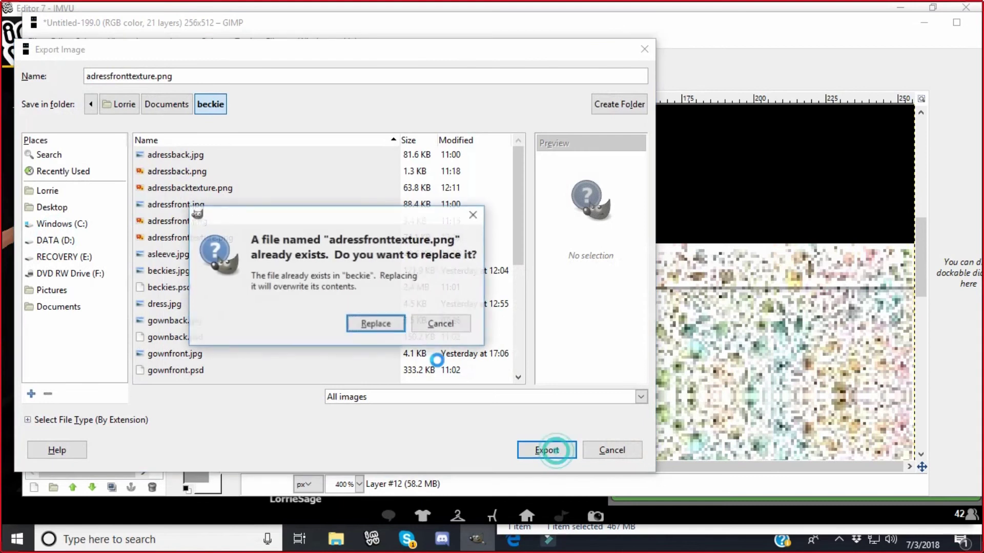
click(402, 324)
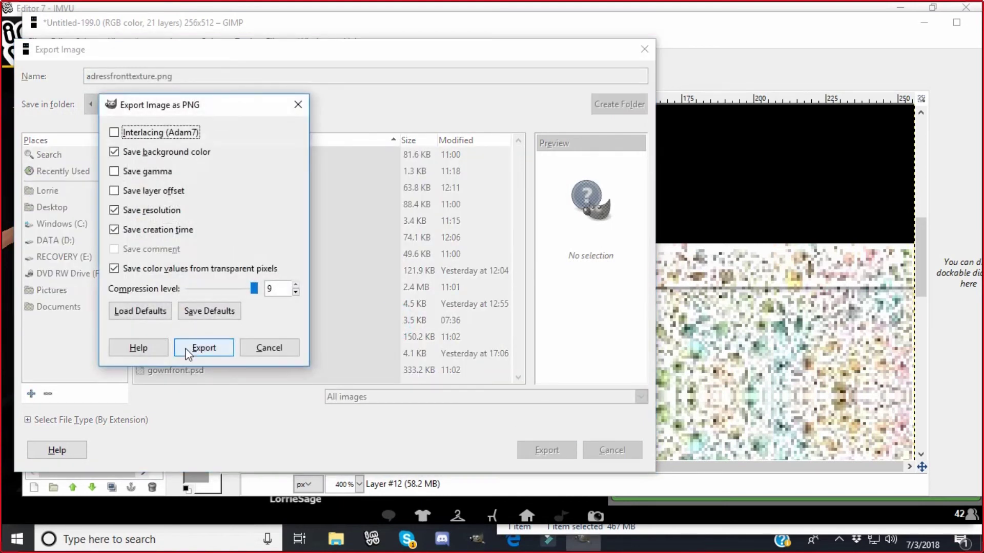
click(188, 345)
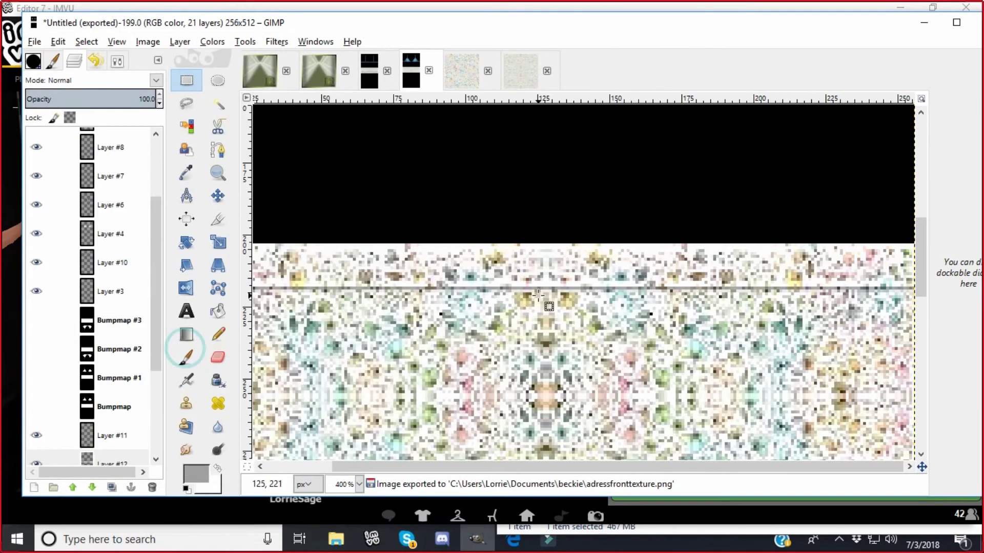
Switch to the IMVU editor and load adressfronttexture as the texture of material 05
click(371, 539)
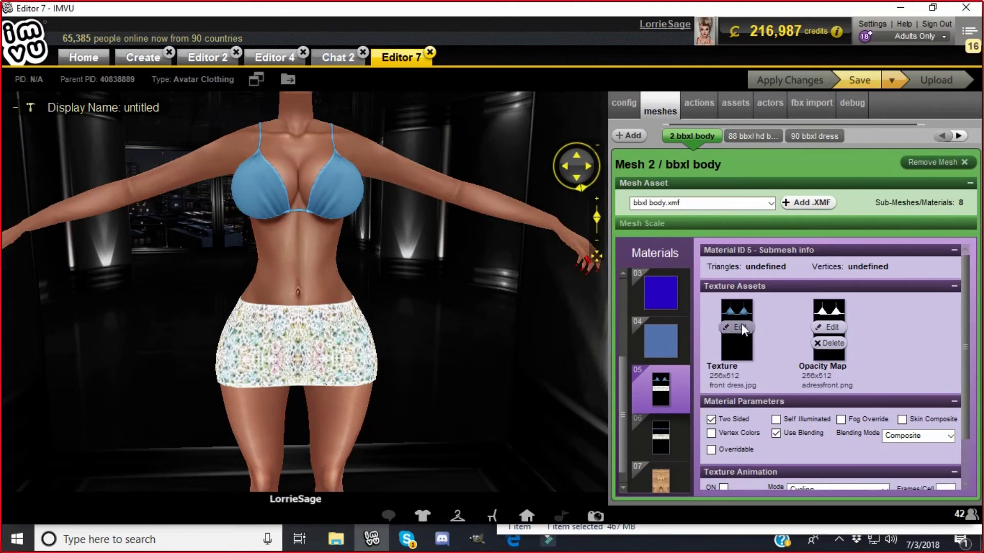
click(740, 326)
click(270, 224)
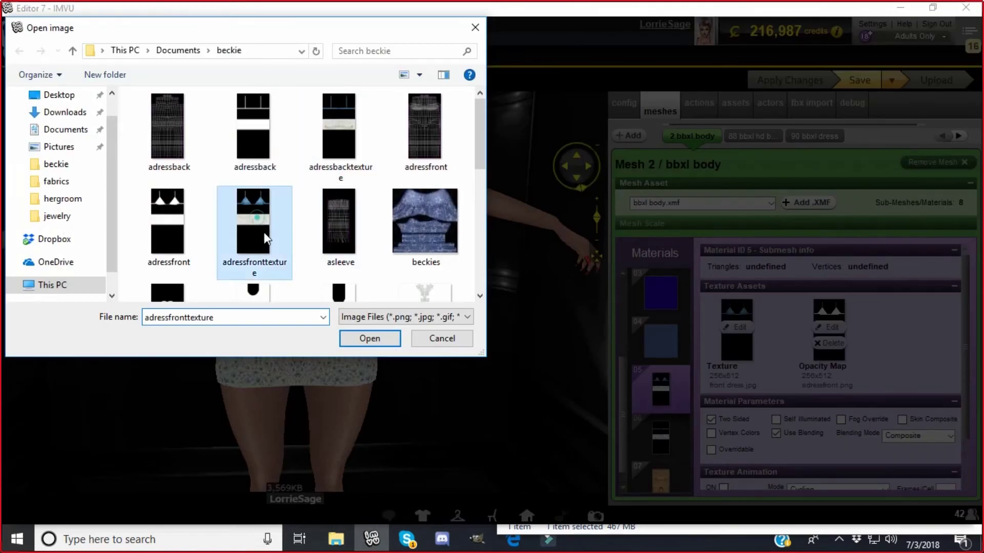
click(367, 338)
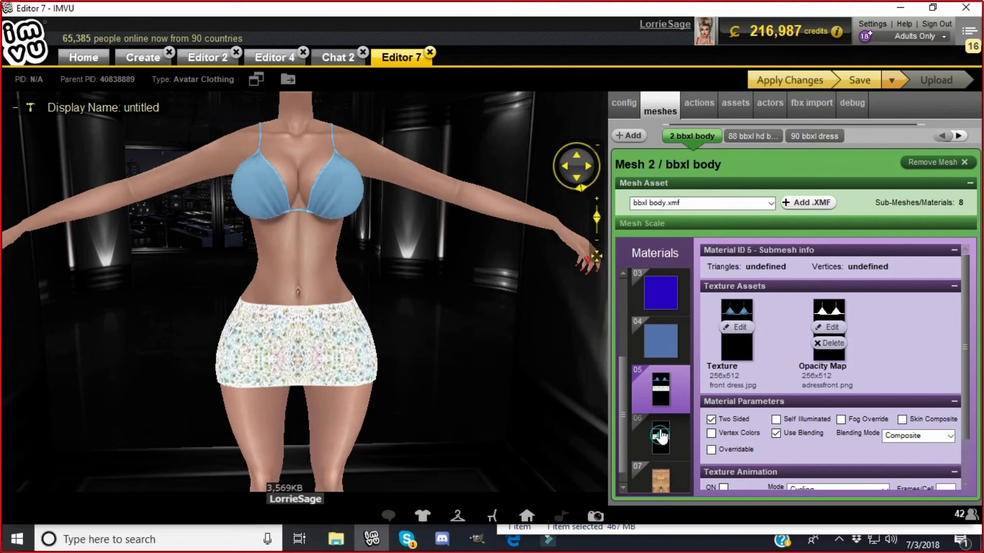
Load adressbacktexture as the texture of material 06 and apply the changes to the avatar
click(661, 436)
click(738, 327)
click(340, 127)
click(370, 338)
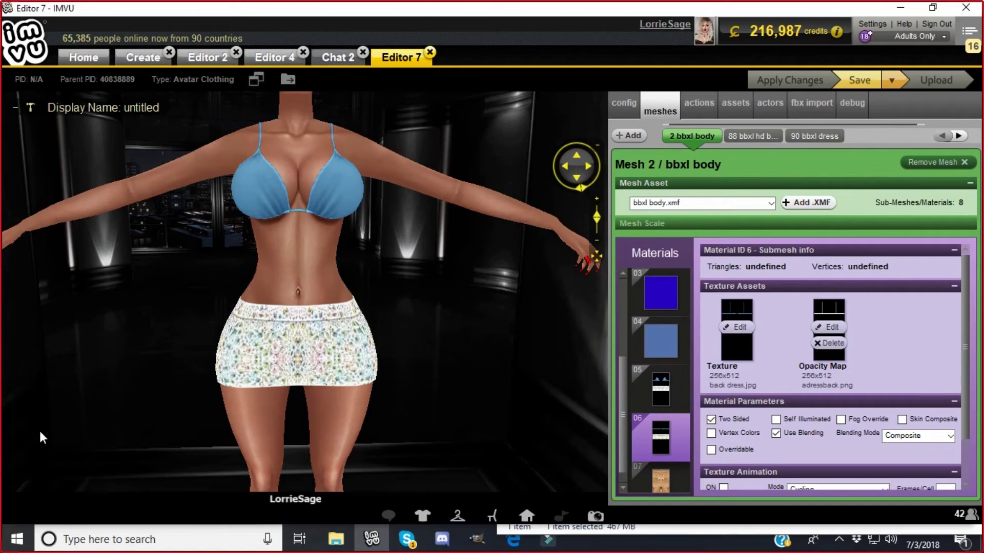
Switch back to GIMP and, on the front texture's Layer #2, select a thin full-width strip along the skirt's lower hem
click(476, 539)
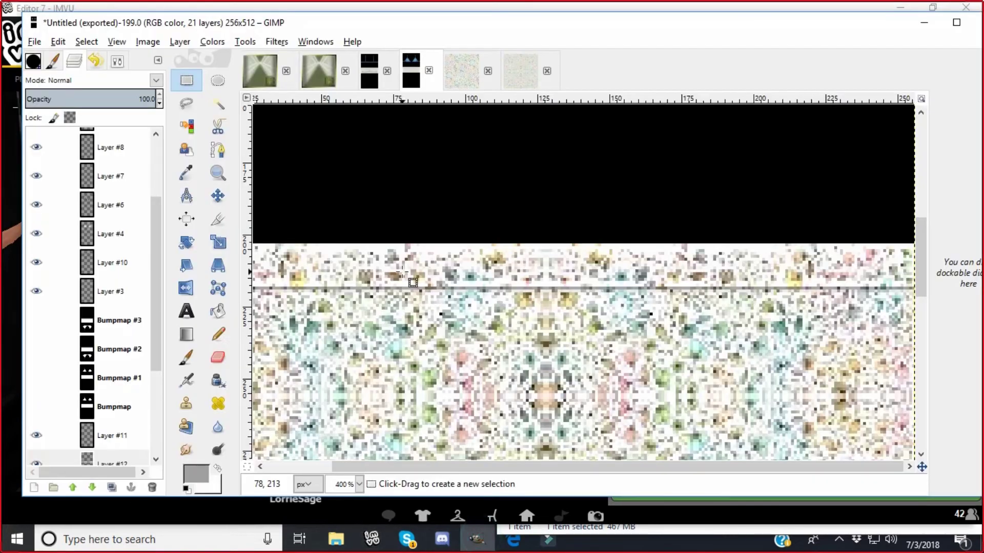
scroll(160, 293, down, 5)
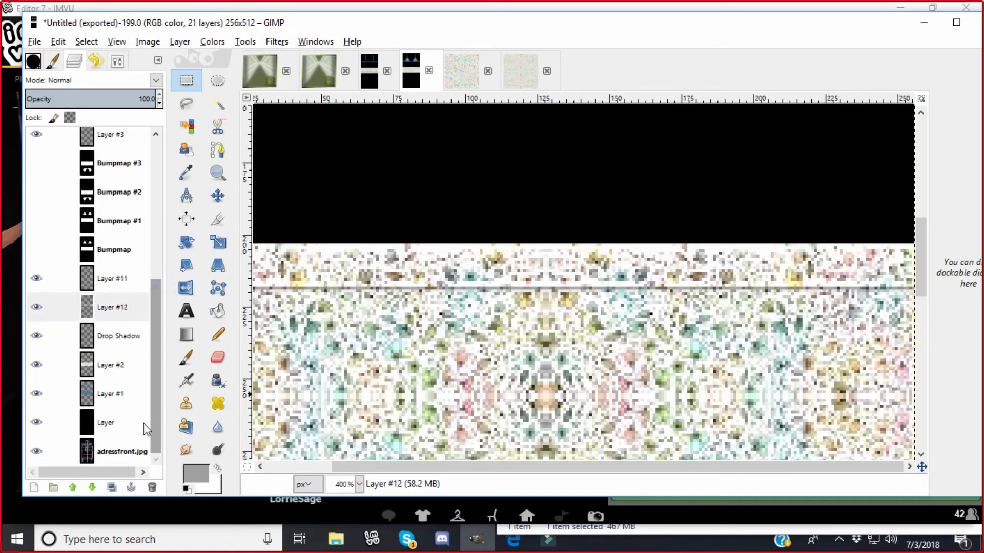
click(87, 365)
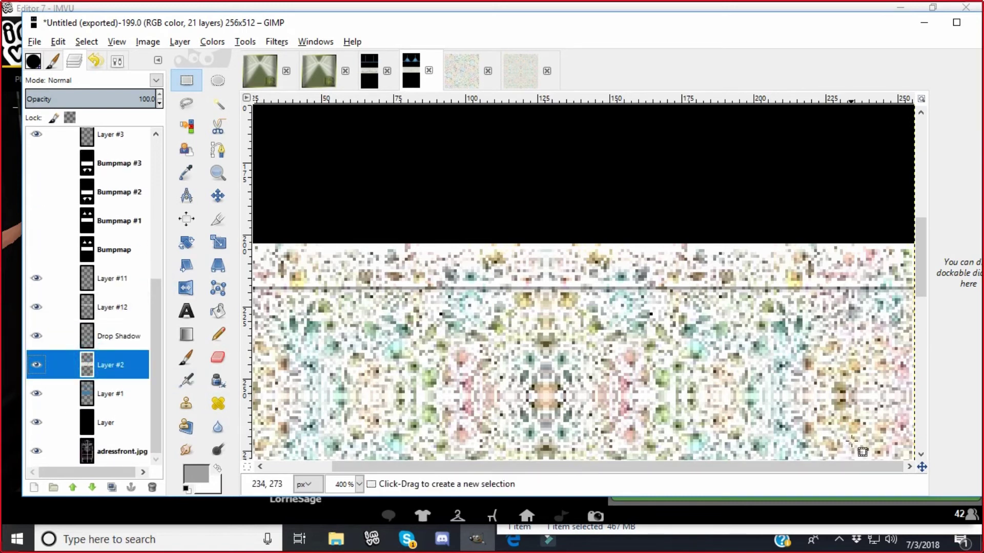
drag(924, 273, 924, 316)
drag(482, 466, 410, 467)
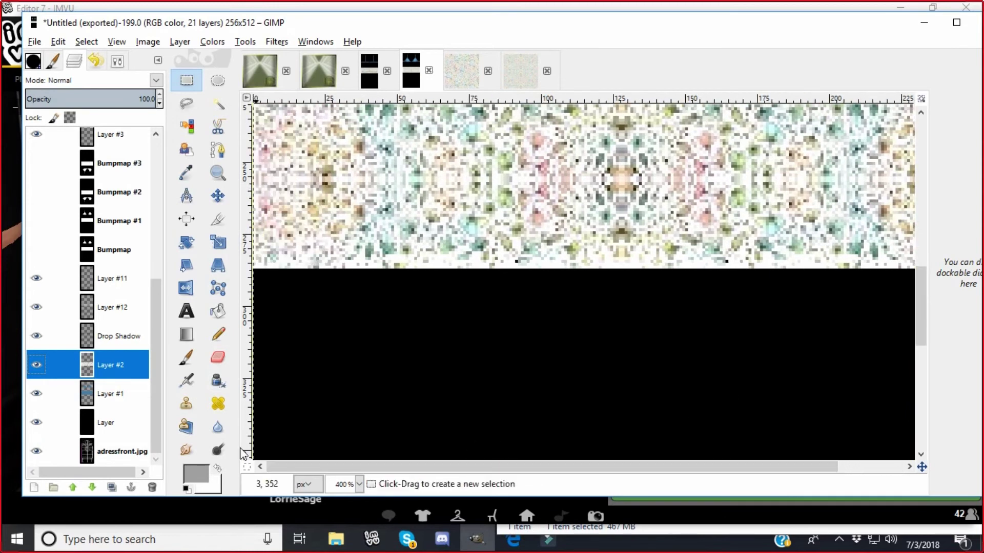
scroll(266, 435, left, 2)
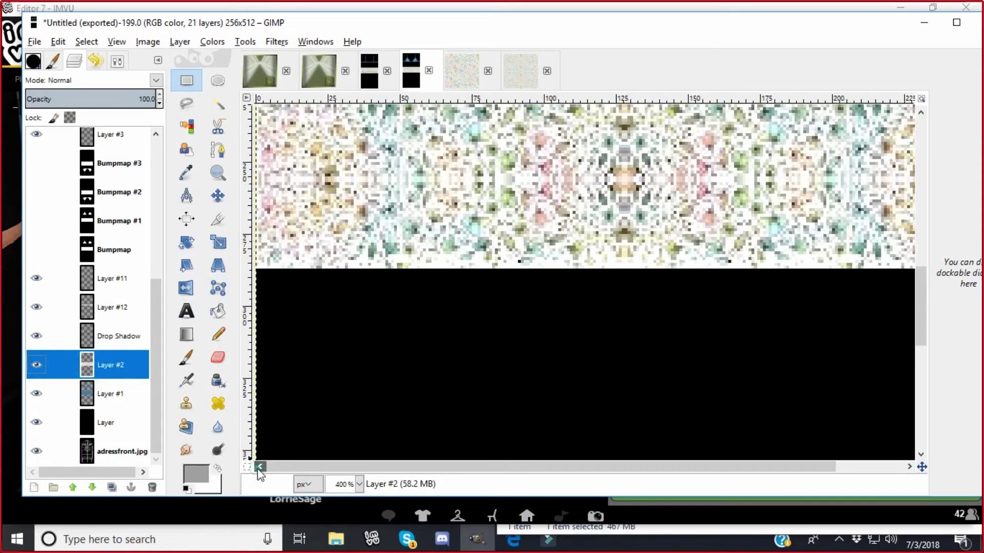
drag(263, 253, 980, 272)
drag(1, 271, 2, 272)
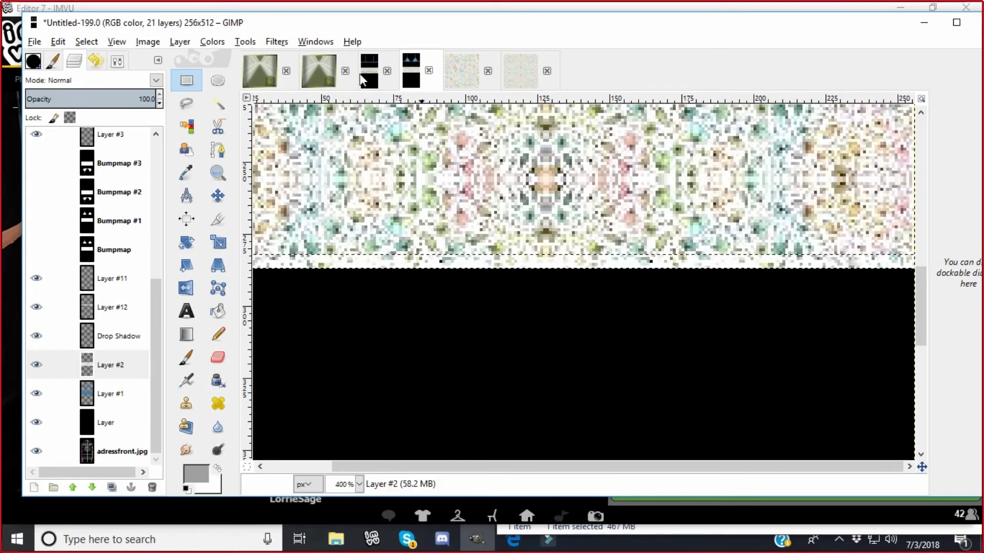
Copy the selected hem strip and paste it anchored onto a new 256 × 512 px transparent layer above Layer #2
click(58, 41)
click(66, 140)
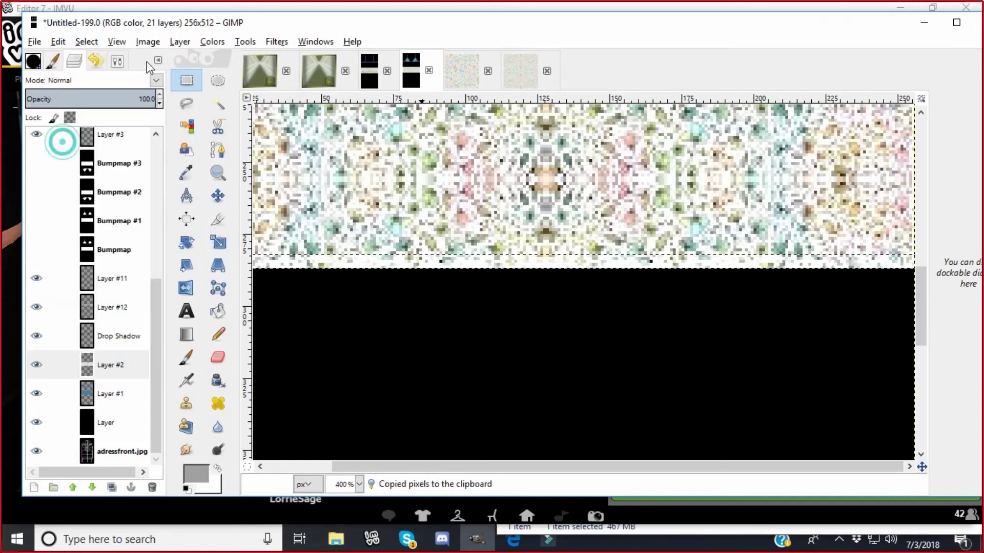
click(180, 41)
click(180, 57)
click(221, 342)
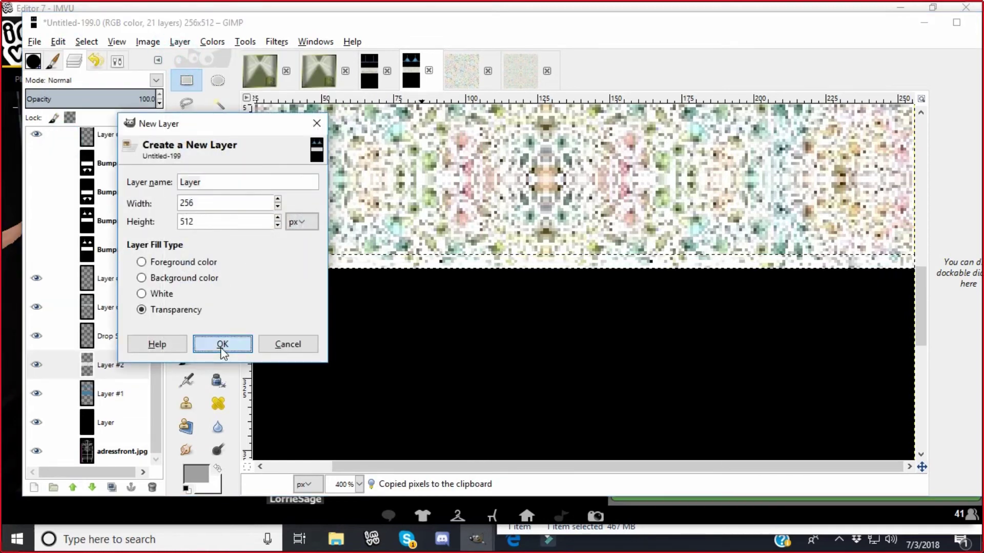
click(58, 42)
click(73, 170)
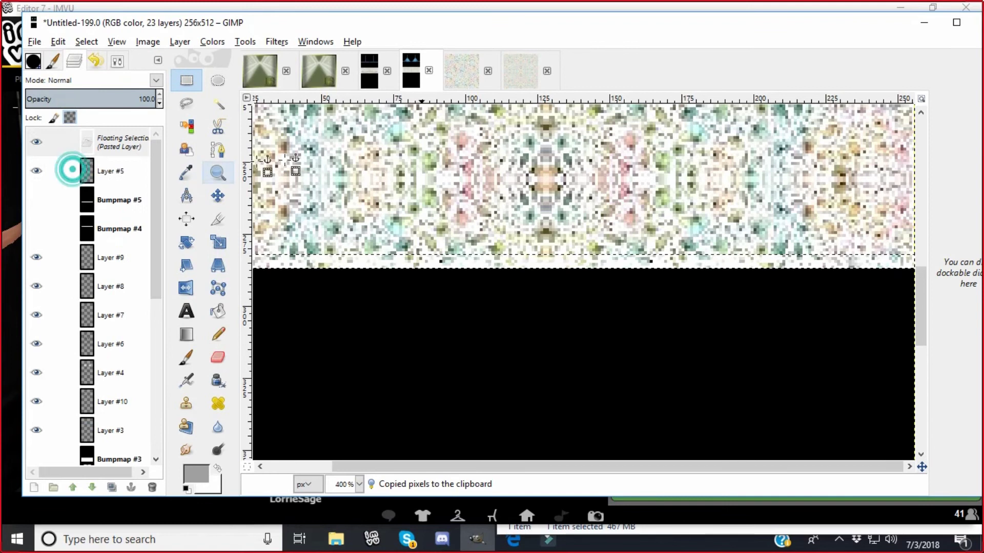
key(ctrl+h)
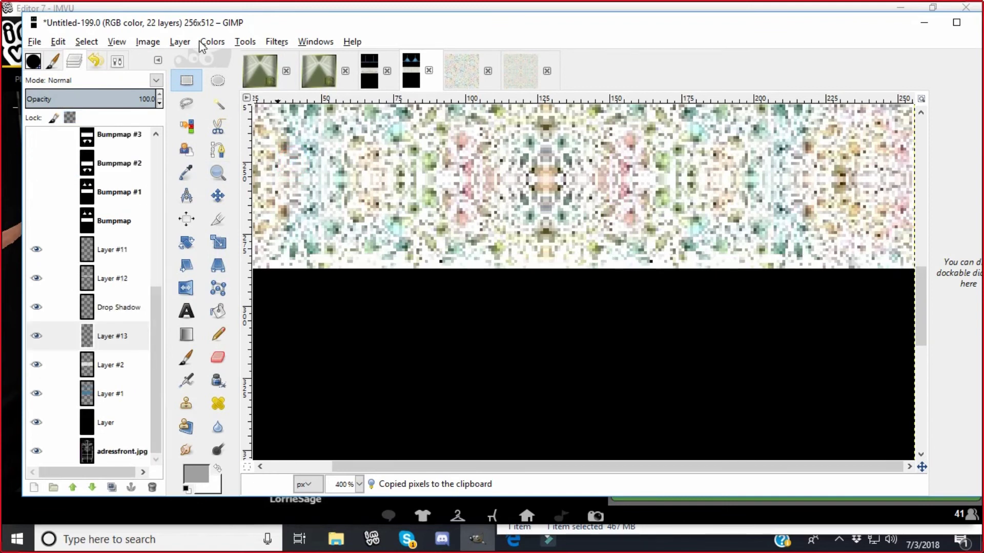
Add a bevel of thickness 1 to the hem strip on Layer #13, keeping the bump layer
click(268, 42)
mouse_move(293, 248)
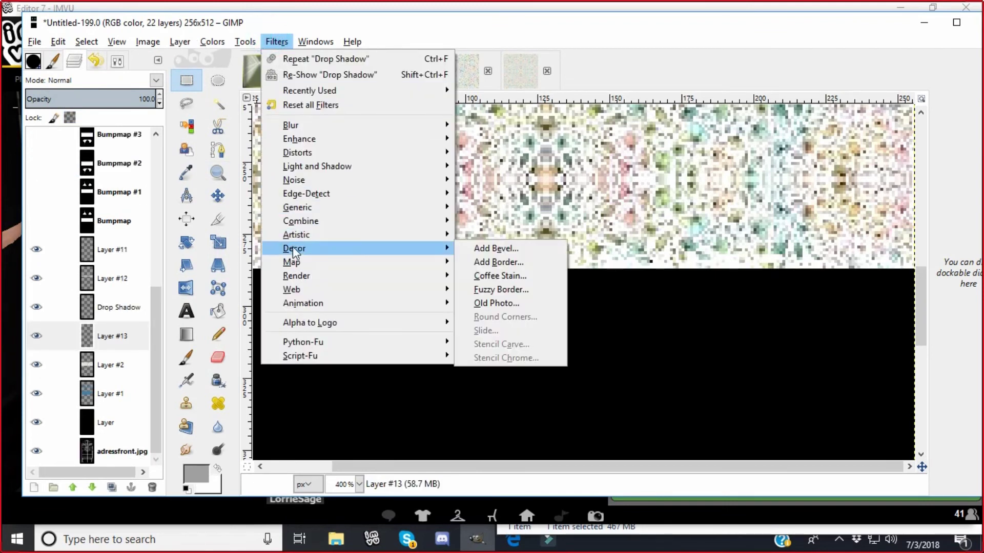
click(490, 247)
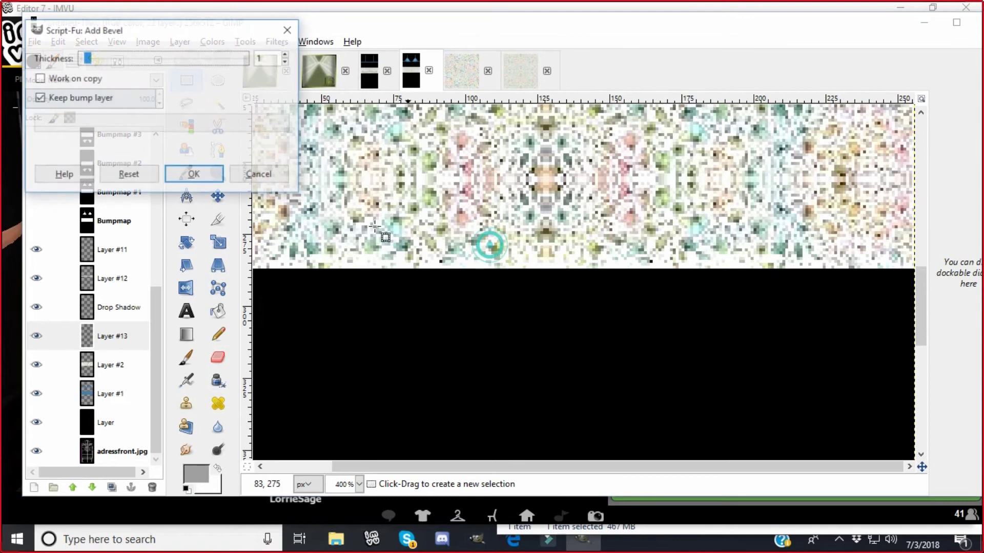
click(197, 174)
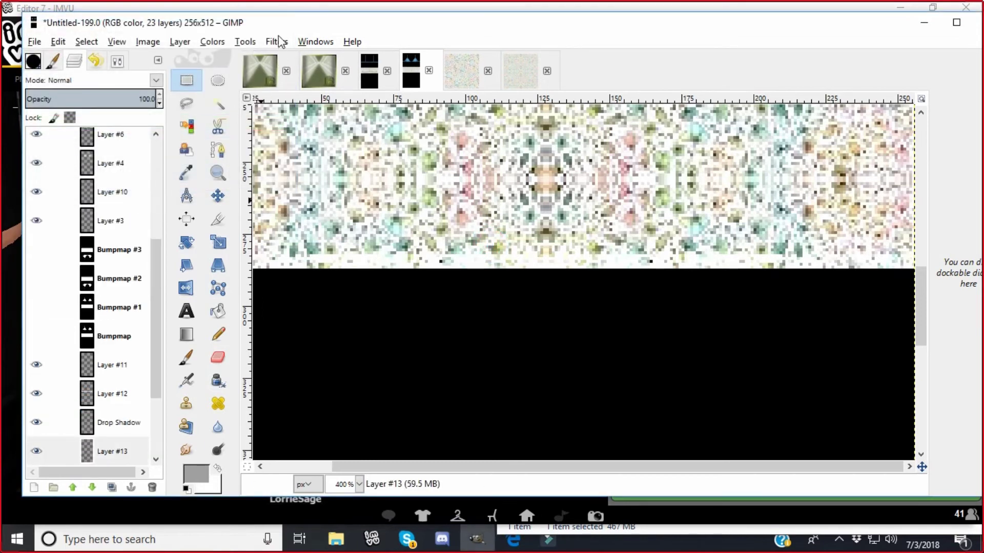
Add a black drop shadow to the hem strip with X offset 1, Y offset -1, blur radius 1 and opacity 80, without resizing
click(276, 43)
mouse_move(285, 248)
mouse_move(340, 169)
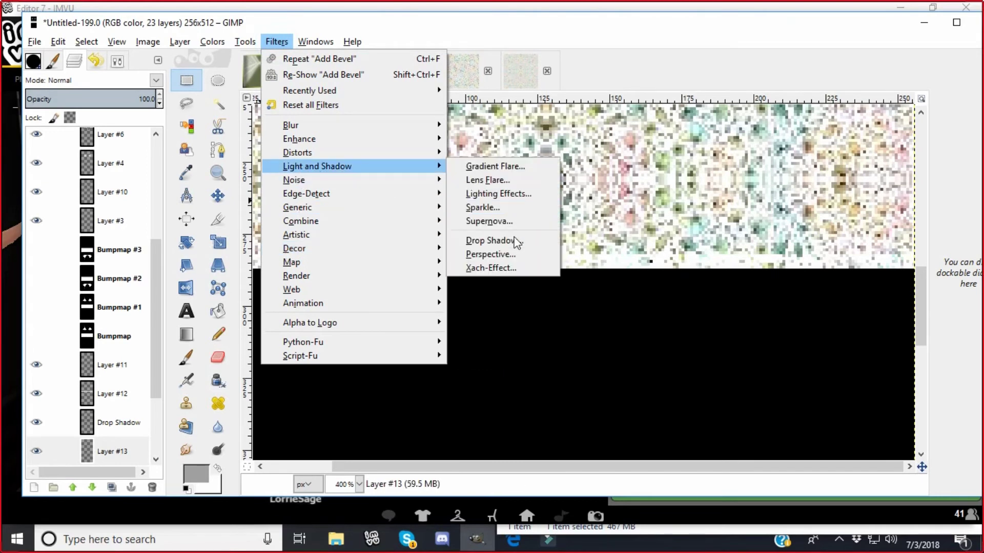
click(499, 245)
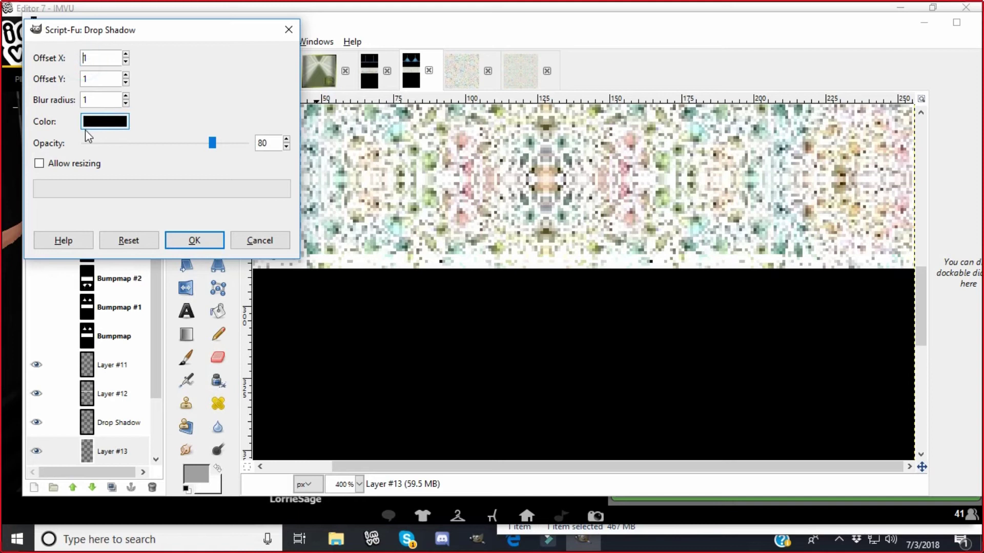
click(84, 78)
text(-)
click(191, 238)
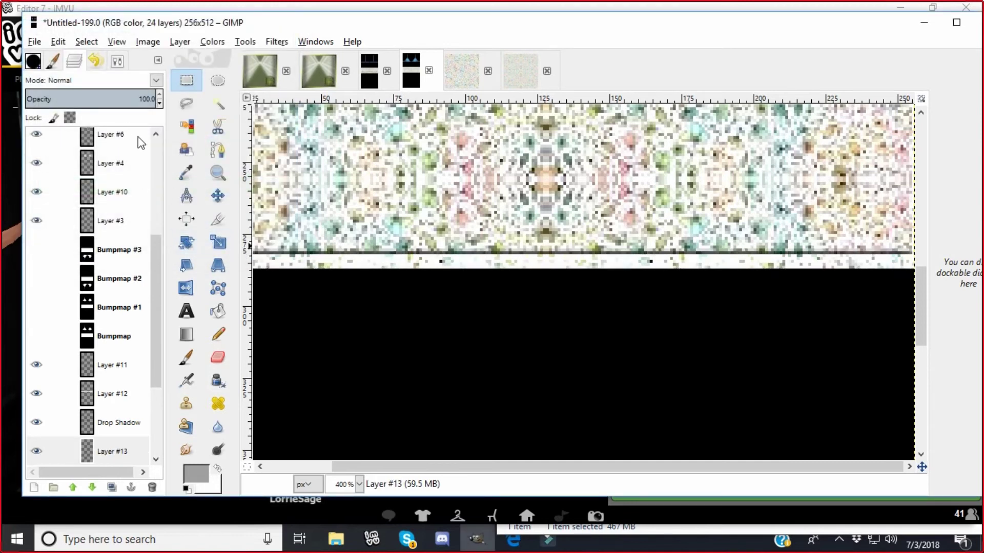
drag(155, 349, 122, 379)
click(90, 357)
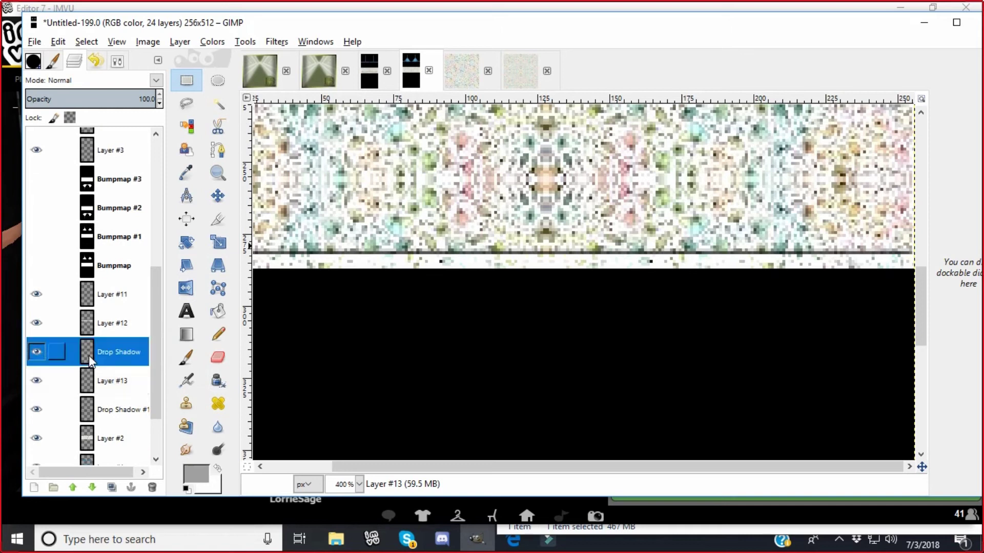
click(161, 105)
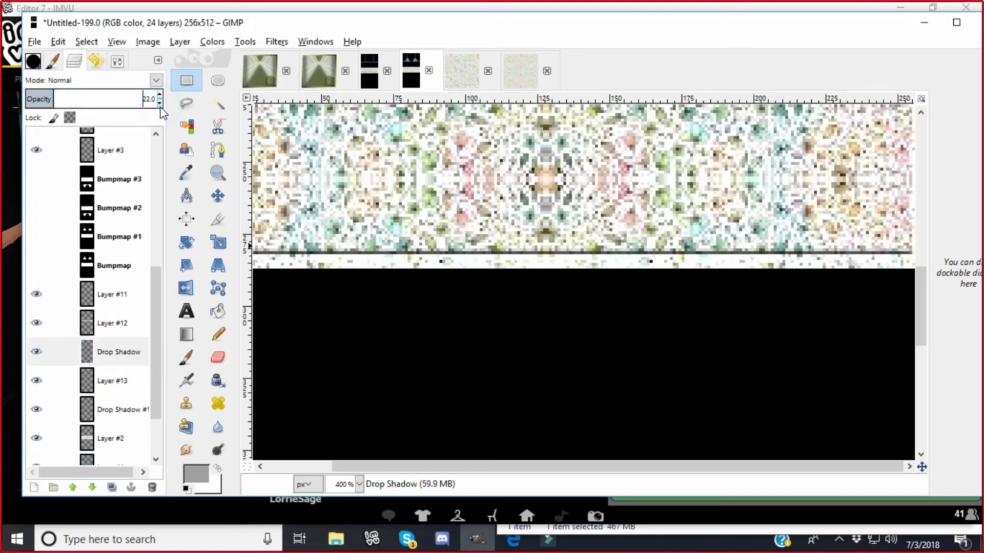
click(159, 105)
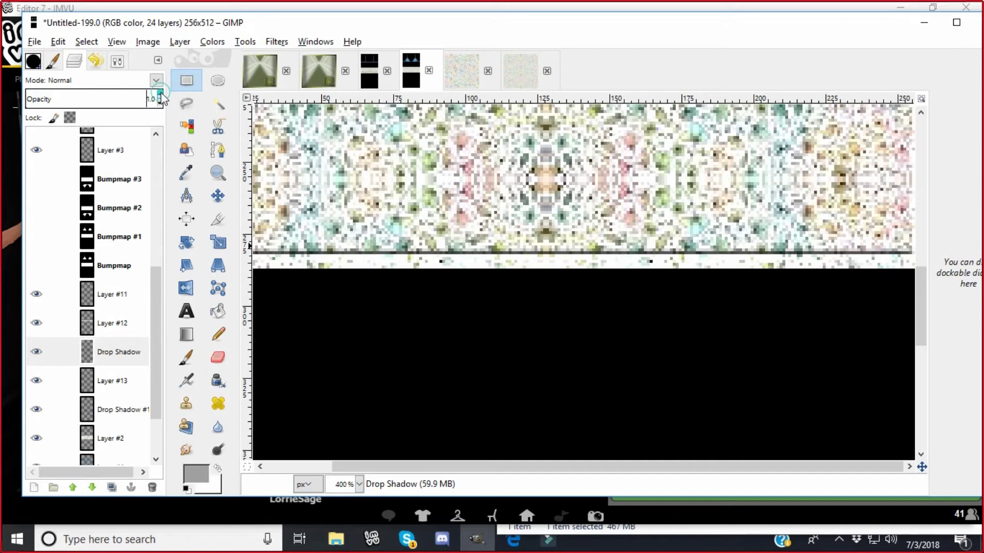
click(160, 94)
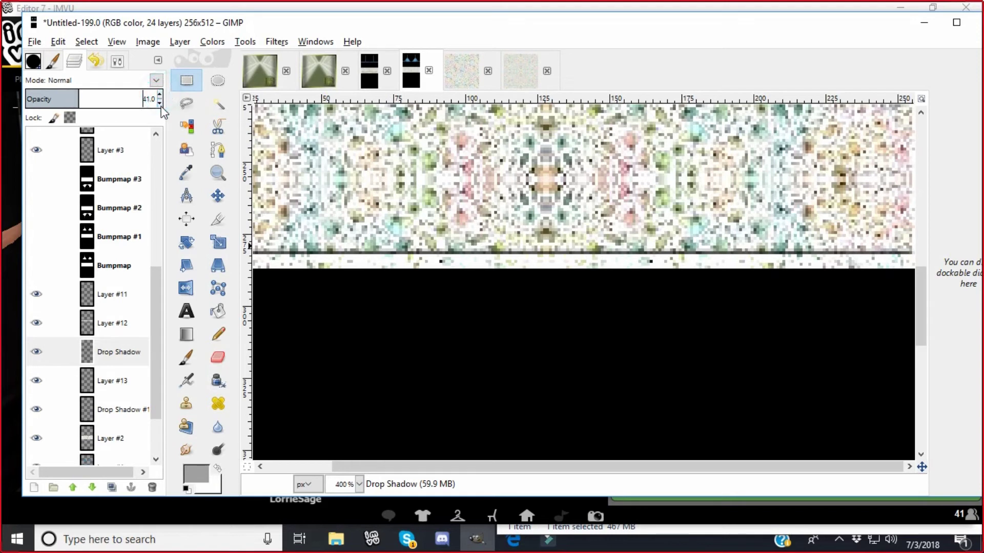
click(160, 104)
Lower the opacity of the hem strip's shadow layer, Drop Shadow #1, to 40
click(87, 413)
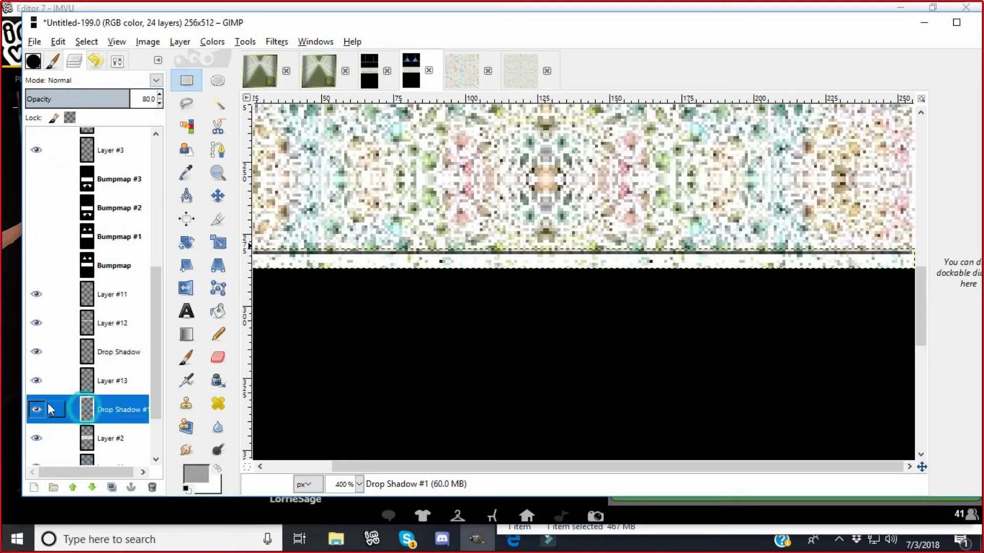
click(37, 410)
click(37, 410)
click(160, 103)
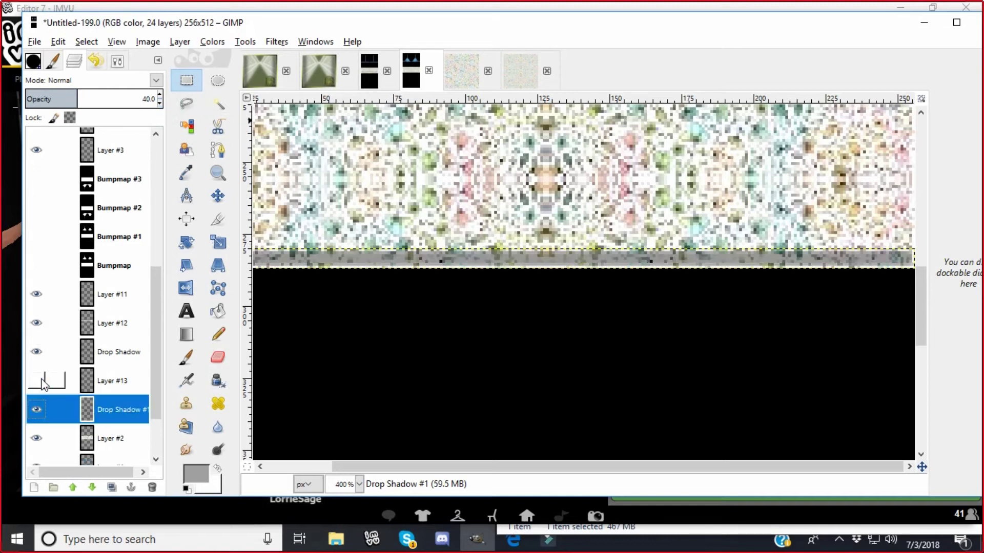
Copy the hem strip from Layer #13 and paste it onto a new transparent layer in the back texture image
click(86, 379)
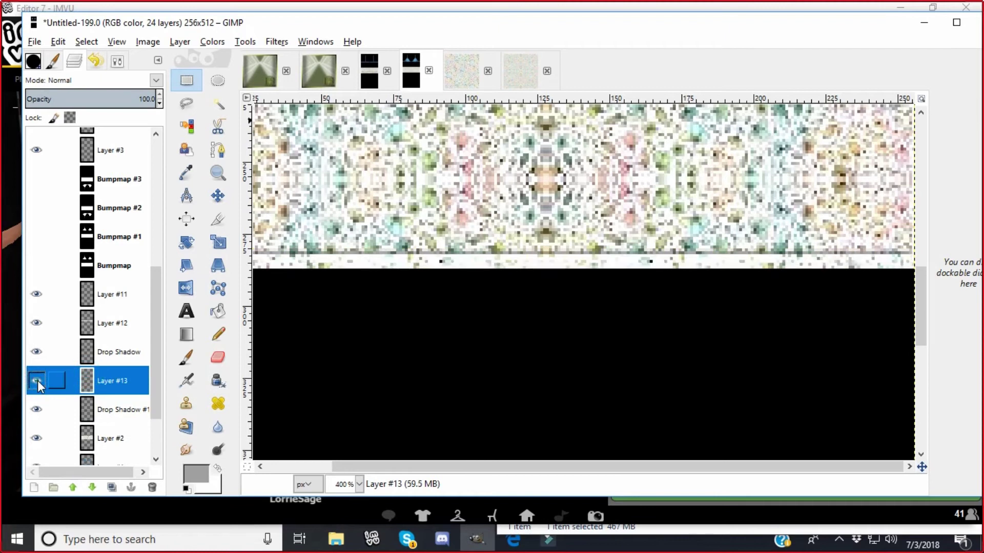
click(56, 42)
click(63, 145)
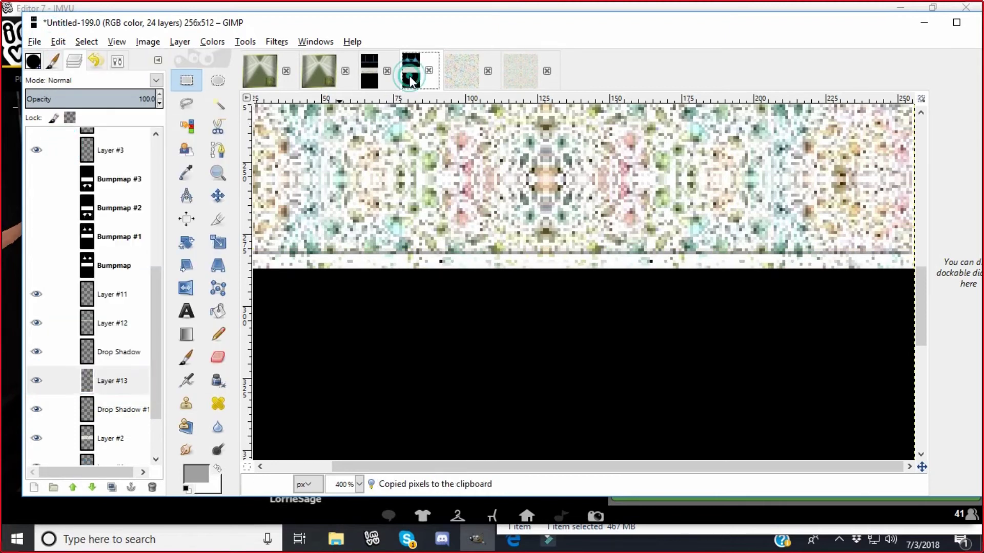
click(368, 69)
click(179, 44)
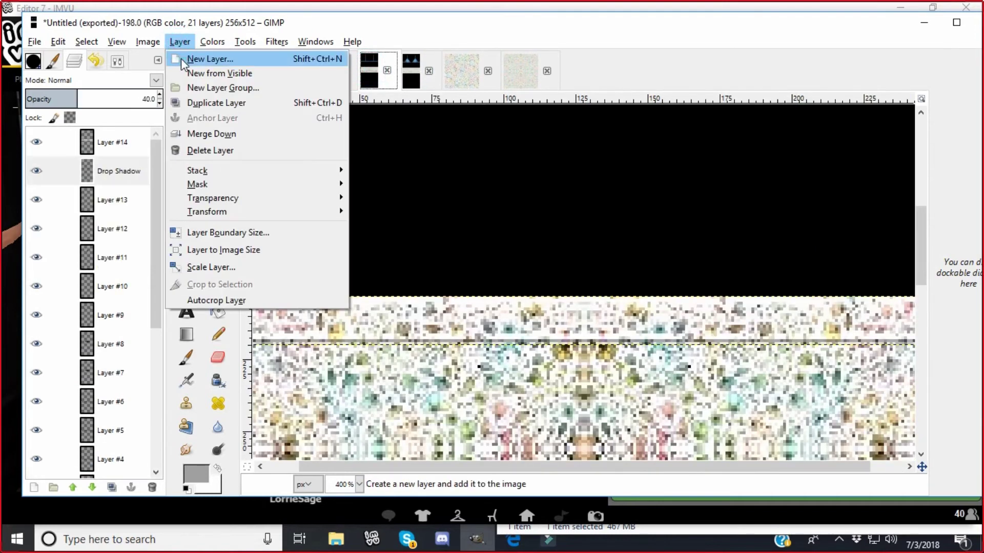
click(180, 58)
click(146, 263)
click(64, 43)
click(64, 167)
click(314, 169)
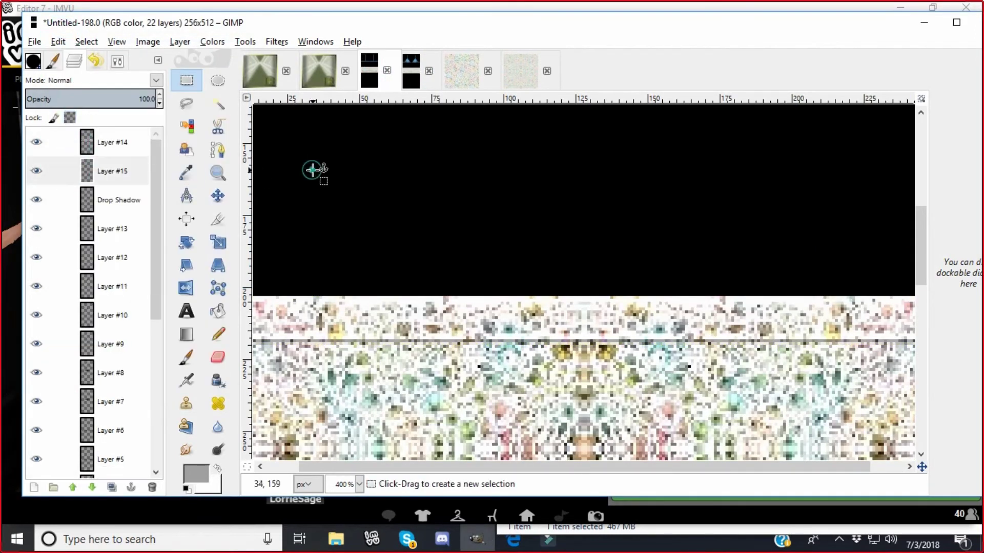
Repeat the Drop Shadow filter on the back texture's hem strip layer and lower the opacity of the new shadow layer
click(277, 42)
click(283, 57)
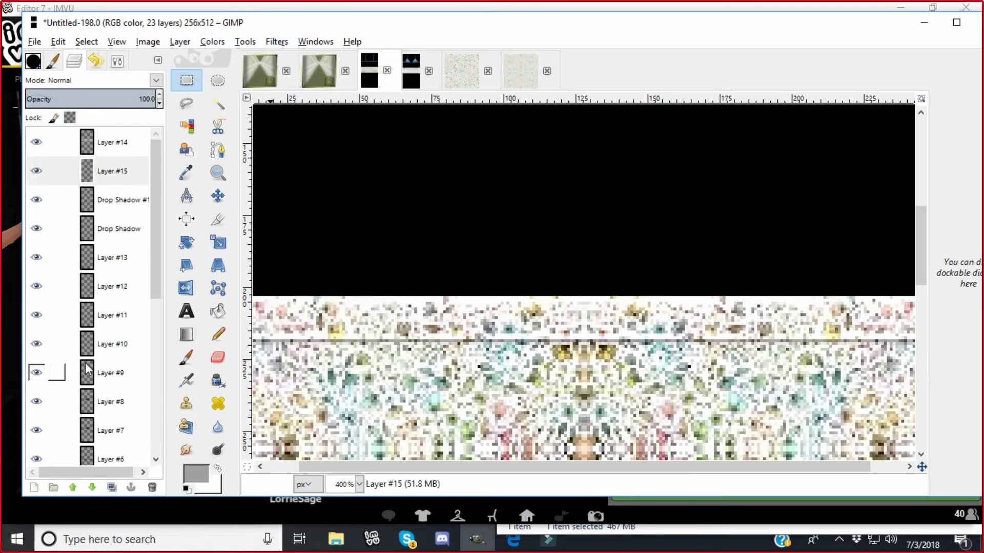
click(109, 199)
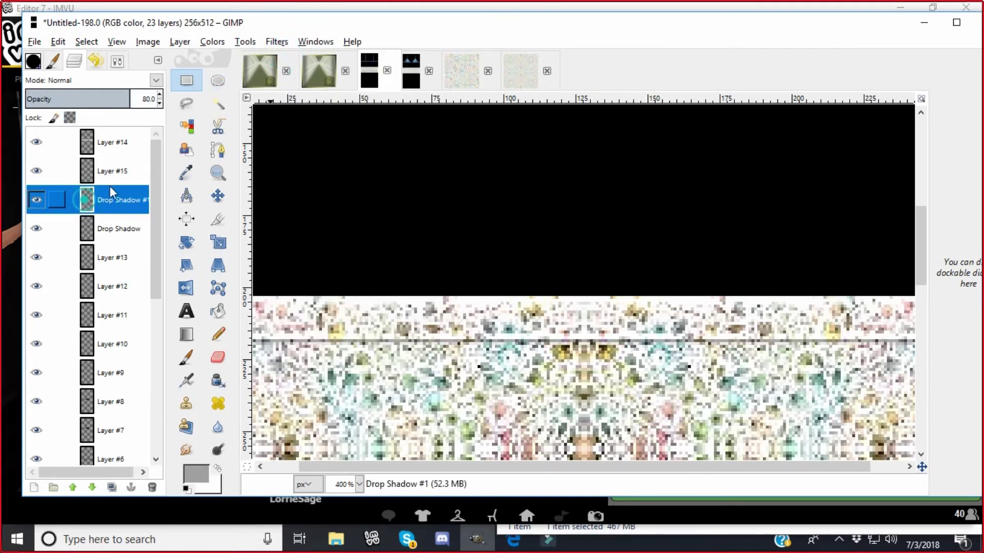
click(159, 104)
drag(160, 104, 160, 104)
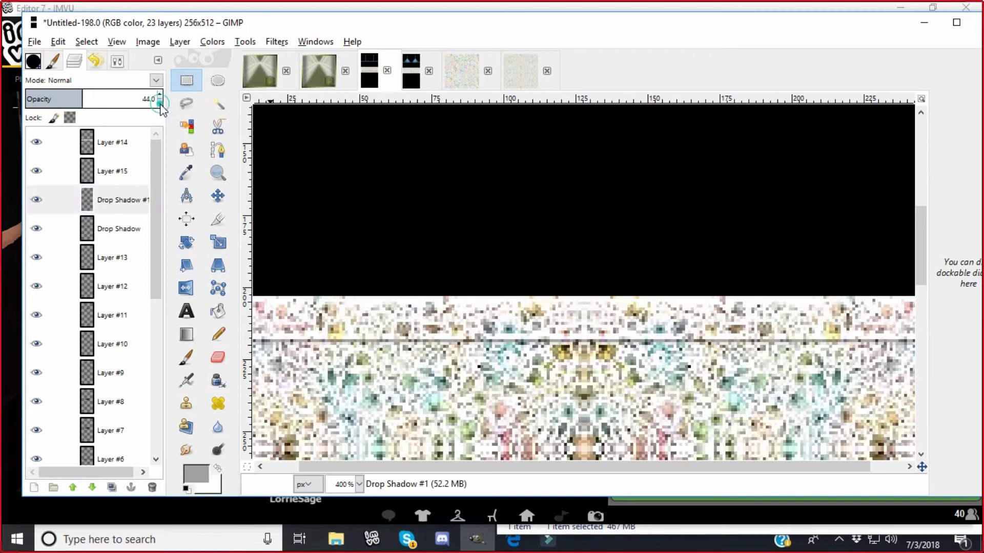
click(160, 105)
click(160, 105)
Export the back texture image as PNG, replacing adressbacktexture.png and keeping the current export options
click(35, 41)
click(43, 235)
click(545, 449)
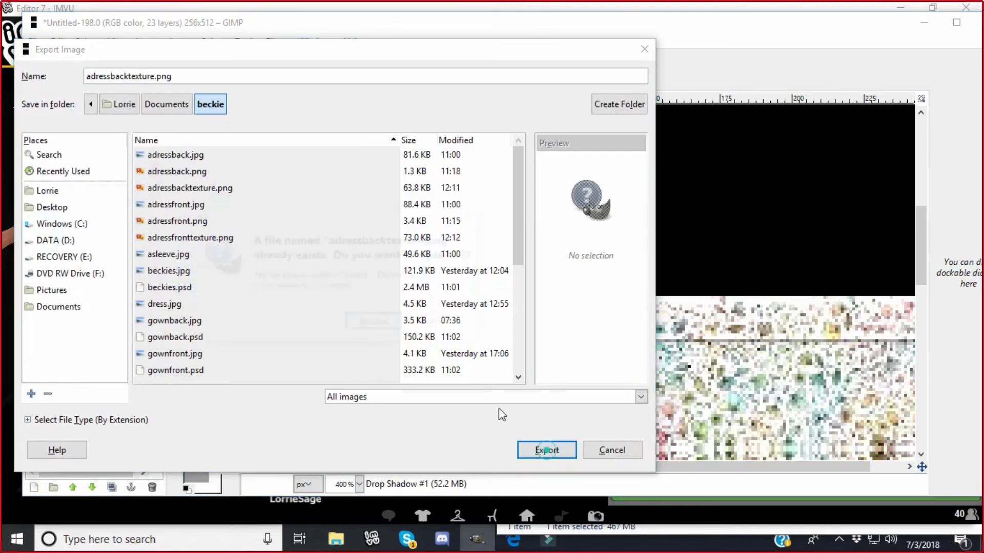
click(358, 324)
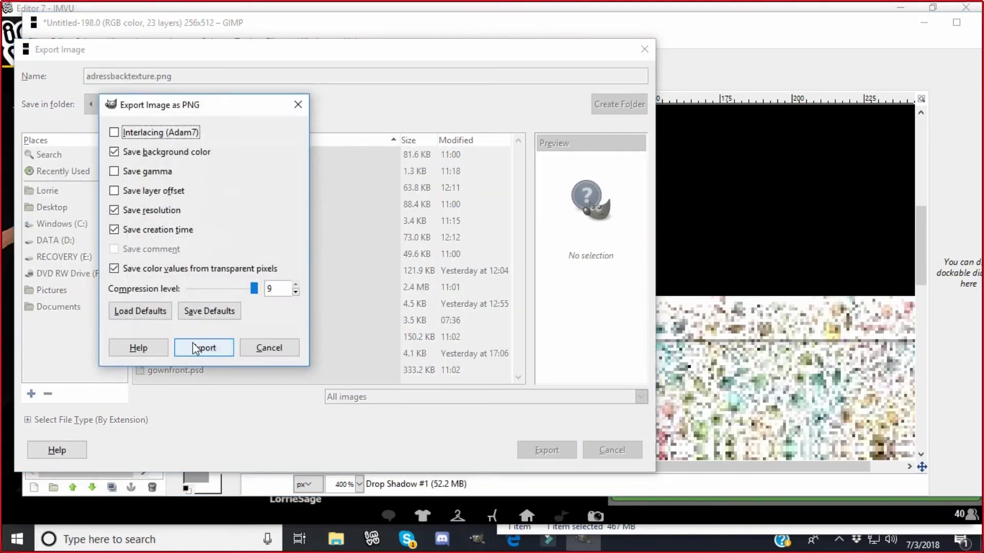
click(203, 342)
Switch to the front texture image and export it as PNG, replacing adressfronttexture.png with the current export options
click(414, 73)
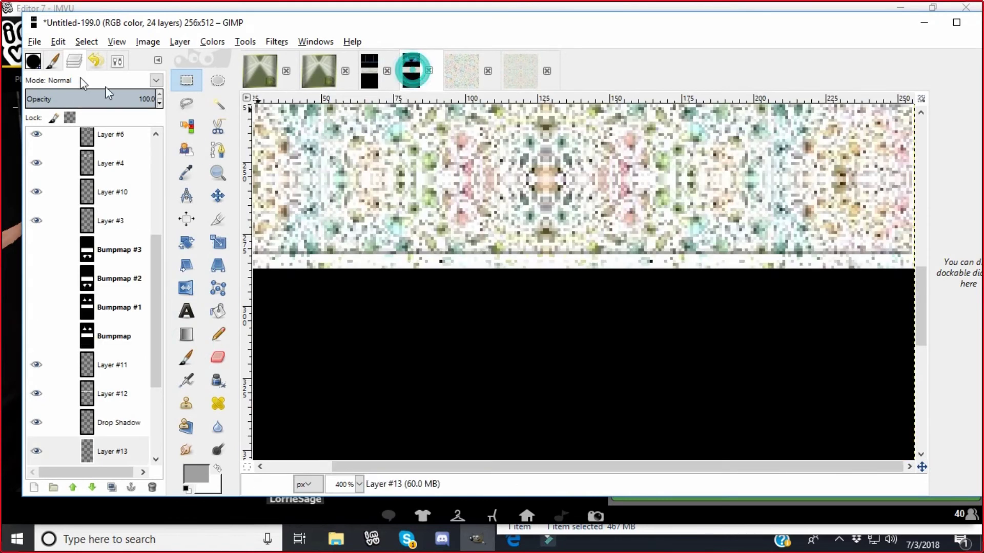
click(34, 42)
click(59, 234)
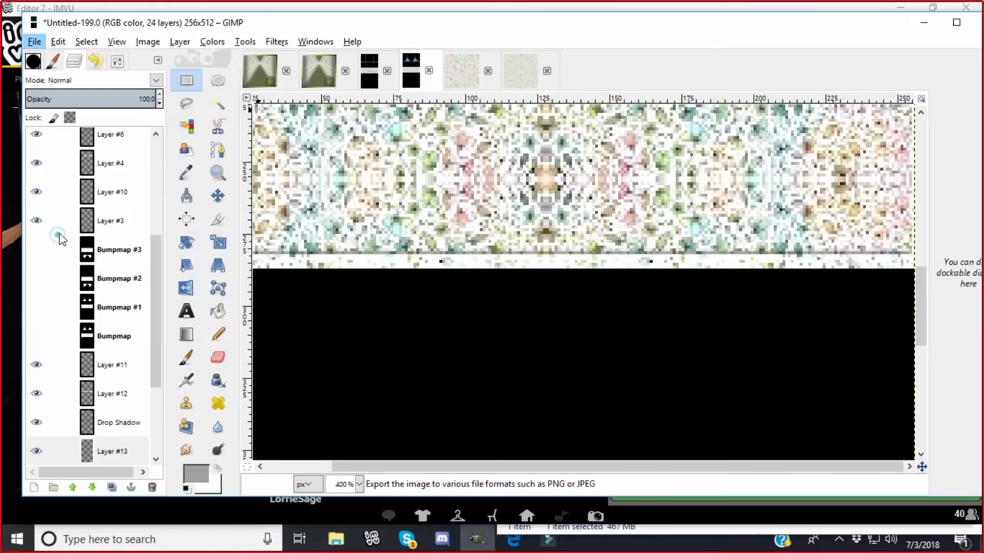
click(544, 450)
click(384, 327)
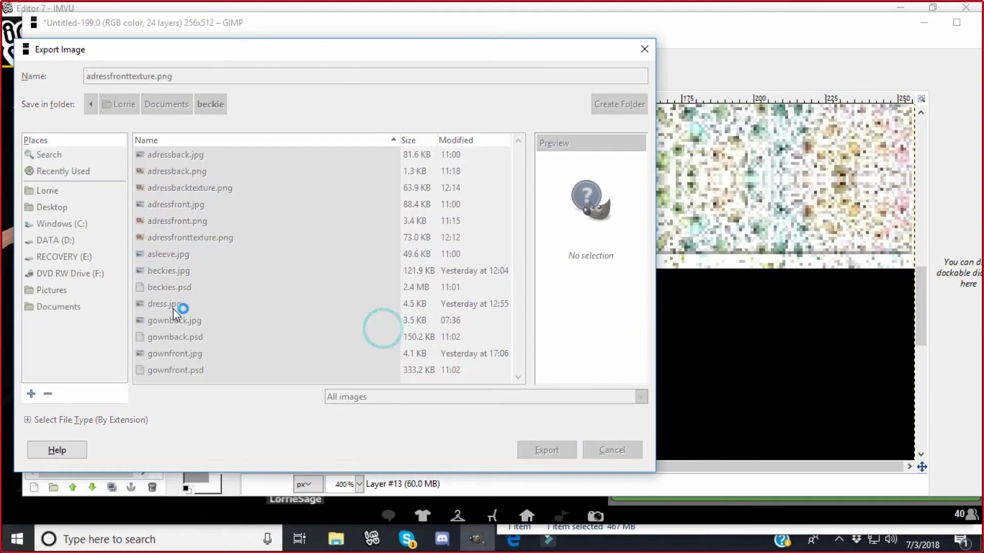
click(129, 272)
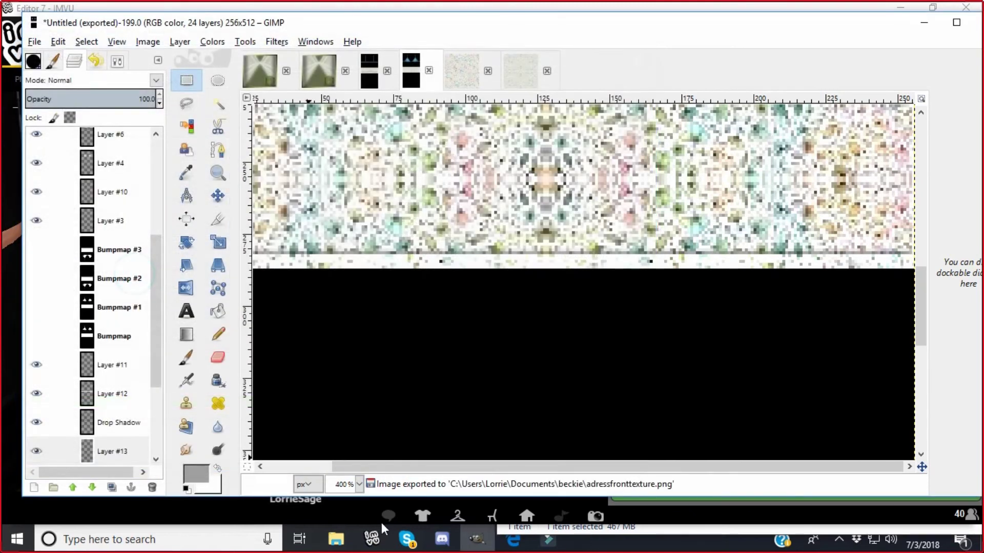
Switch to the IMVU editor and load adressbacktexture as the texture of material 06
click(369, 538)
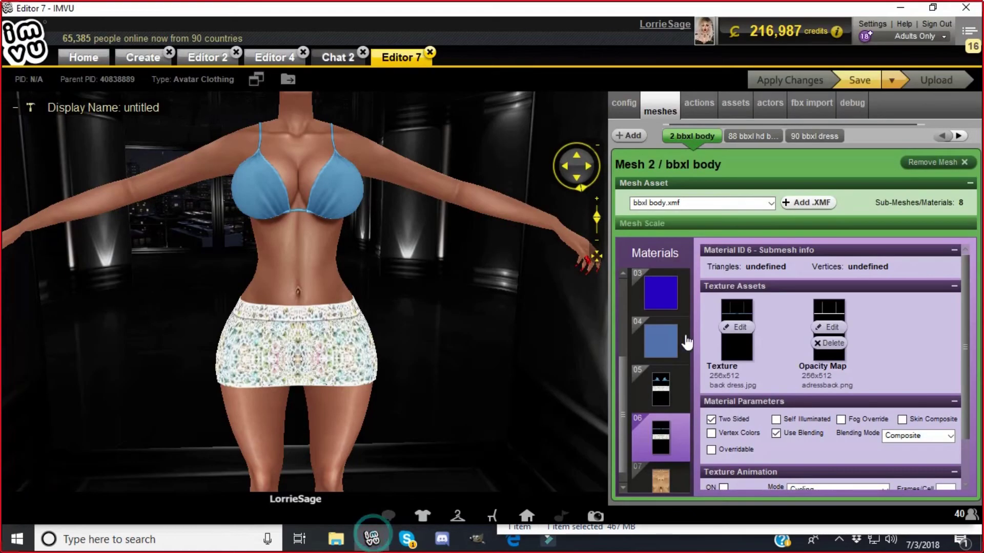
click(743, 330)
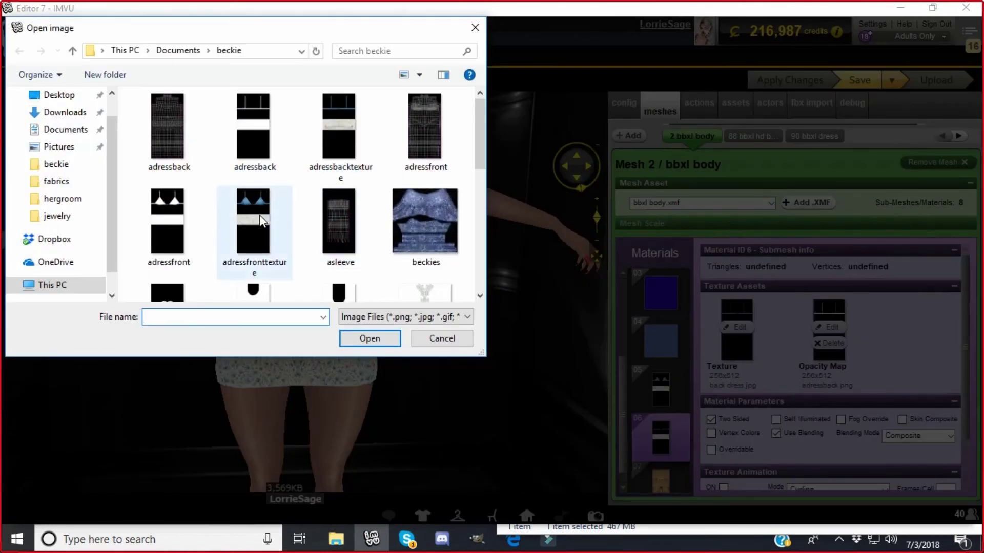
click(337, 134)
click(369, 338)
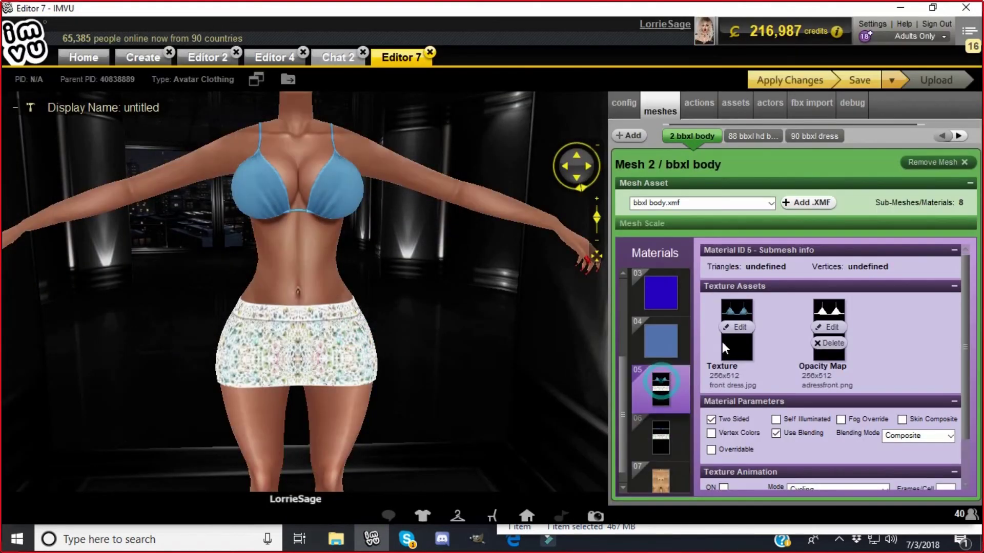
Load adressfronttexture as the texture of material 05 and apply the changes to the avatar
click(738, 328)
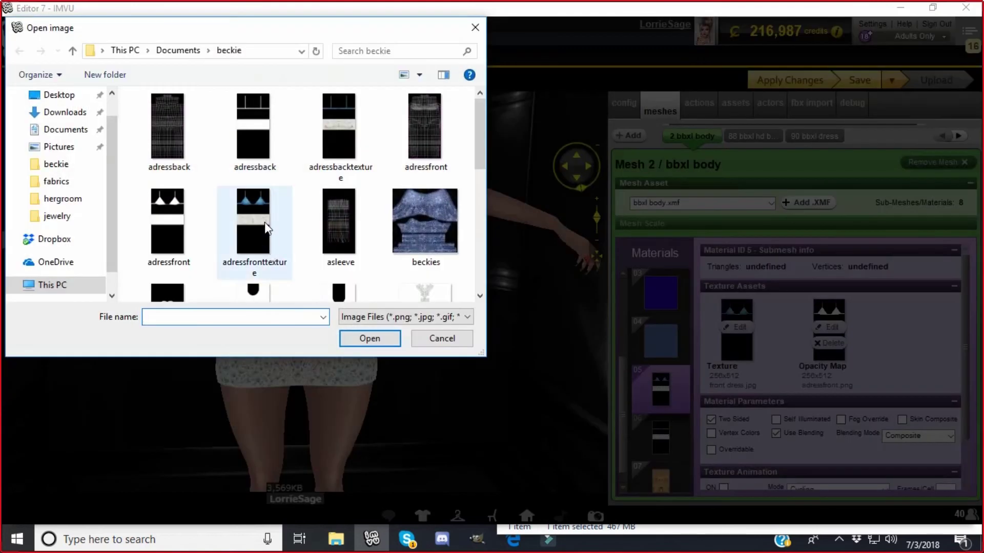
click(261, 220)
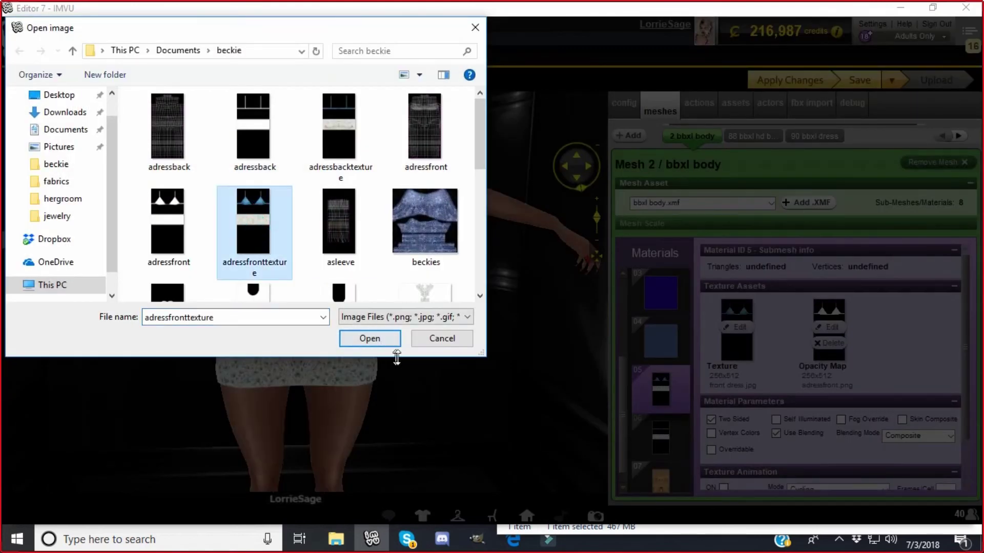
click(370, 338)
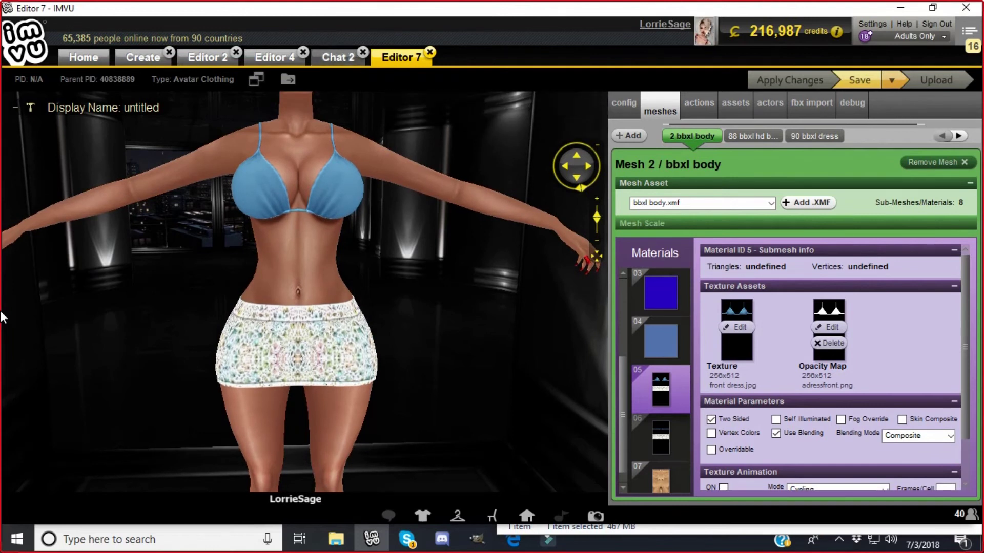
mouse_move(145, 377)
mouse_down()
mouse_move(391, 382)
mouse_move(99, 371)
mouse_move(159, 399)
mouse_move(145, 388)
mouse_up()
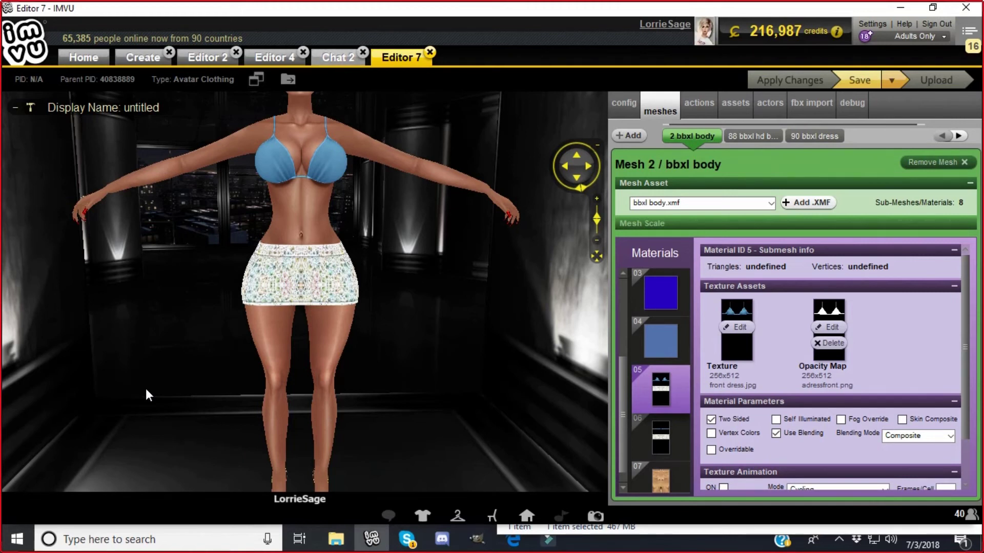
scroll(145, 379, up, 2)
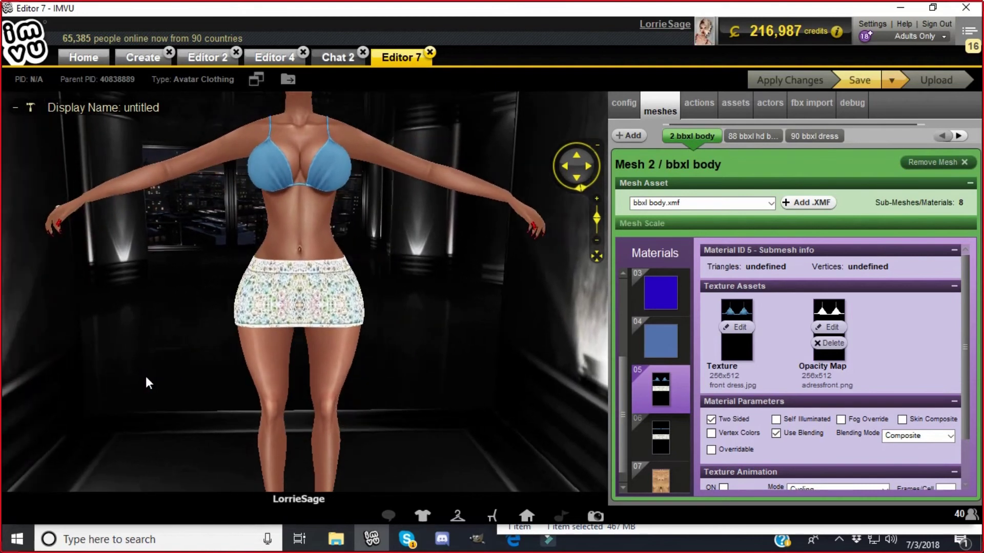
scroll(146, 382, up, 2)
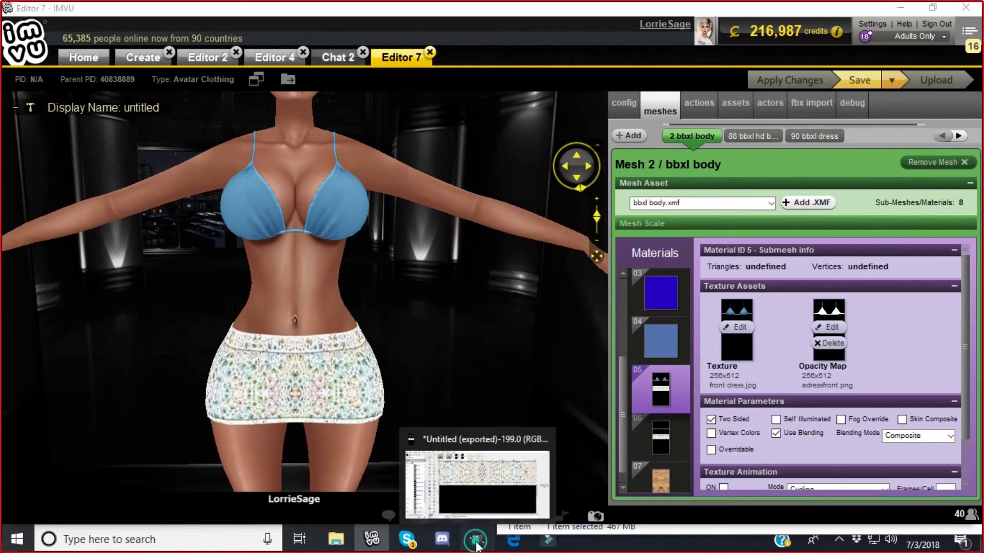
Switch to GIMP and copy a narrow vertical strip from Layer #2, running from the skirt's top edge to just above the hem line
click(476, 543)
scroll(324, 367, up, 5)
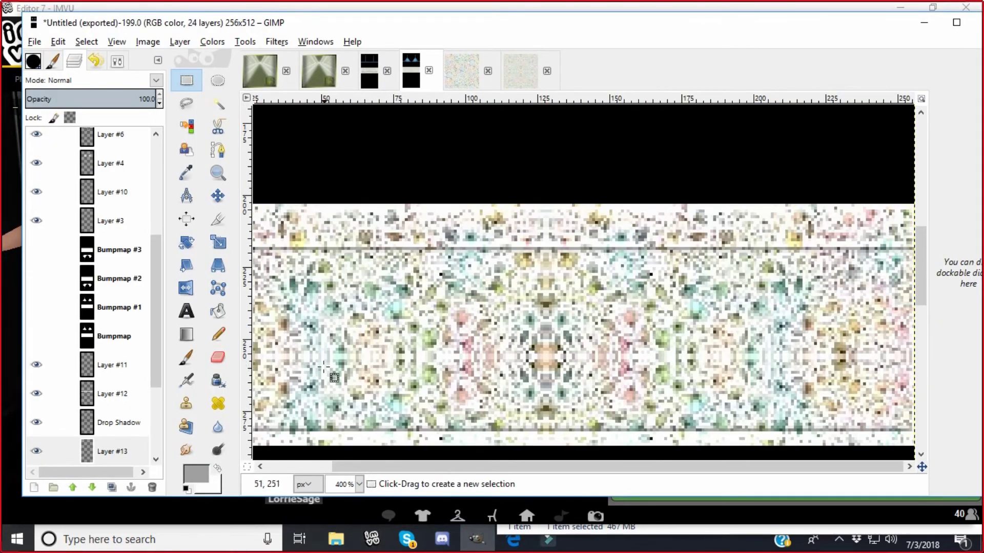
click(359, 484)
click(343, 409)
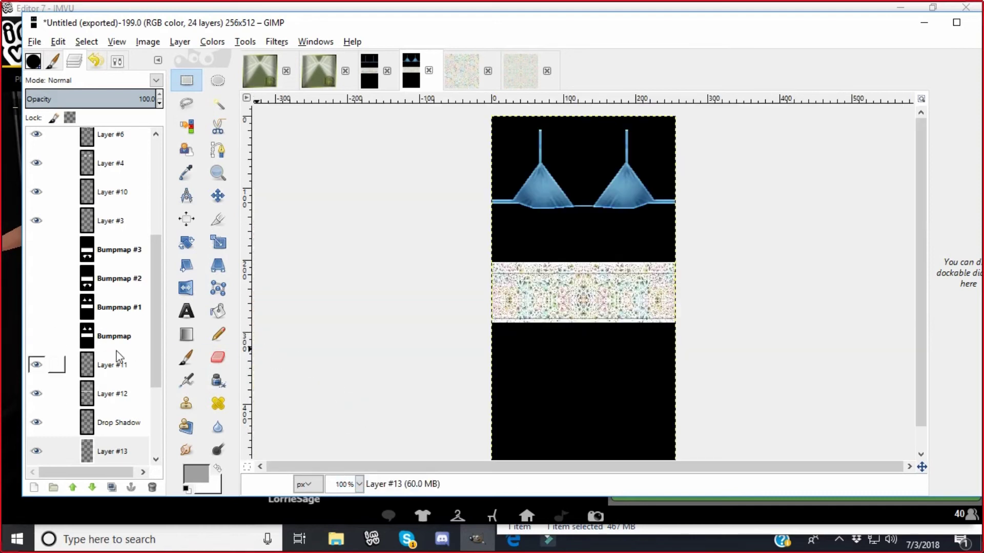
drag(158, 278, 149, 342)
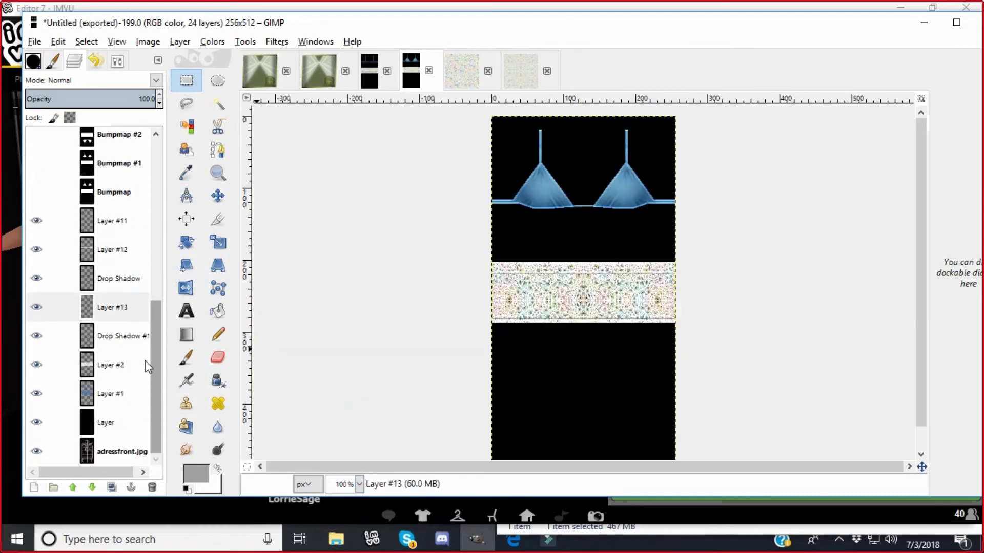
click(89, 367)
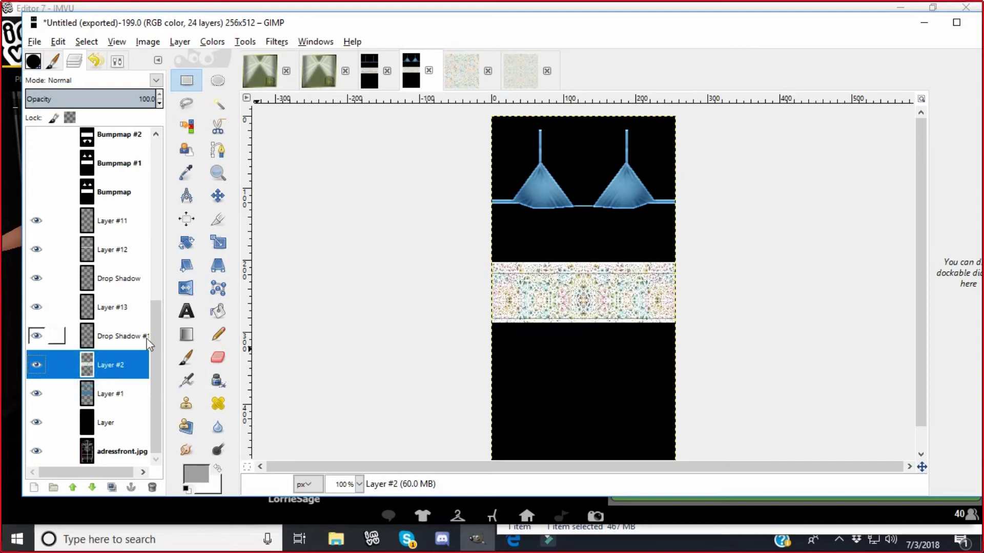
click(186, 79)
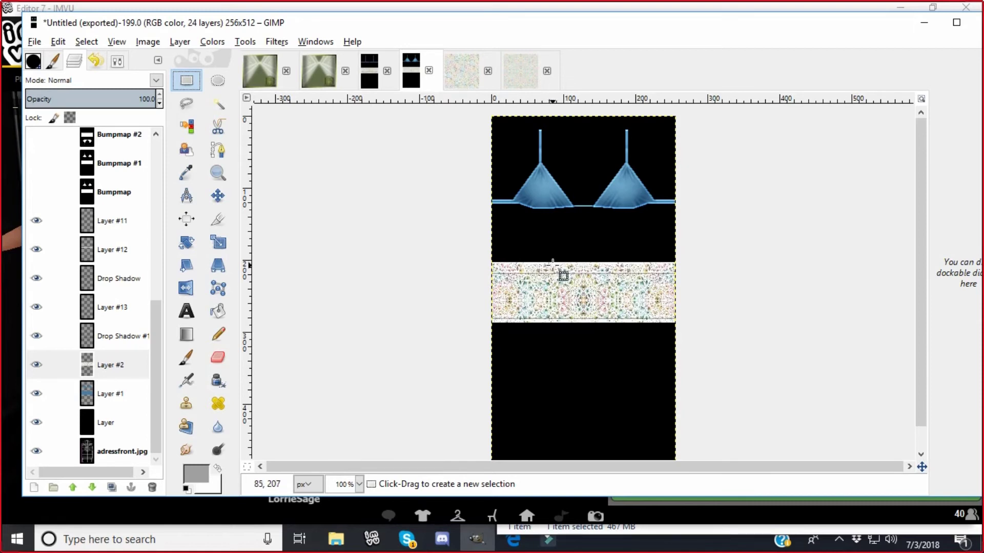
drag(552, 263, 560, 315)
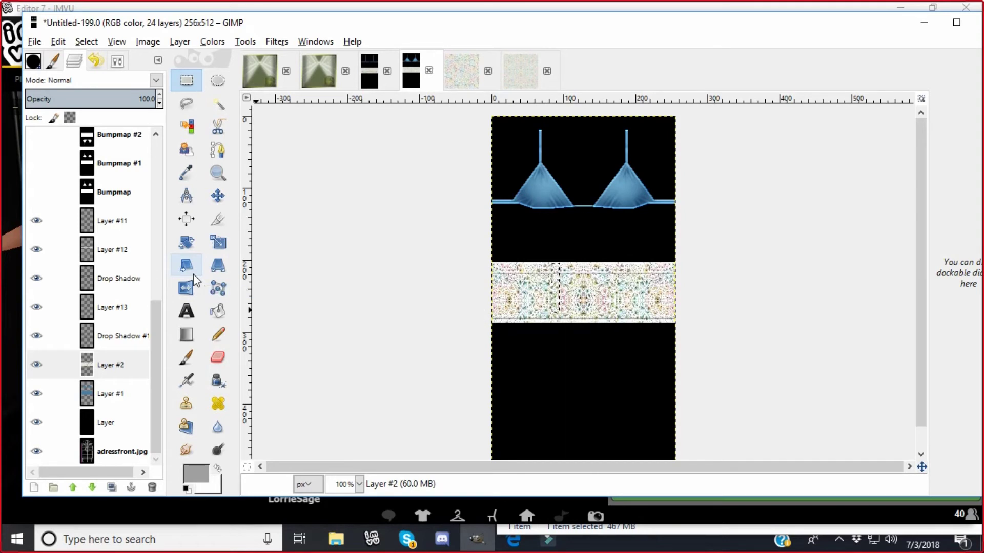
click(58, 42)
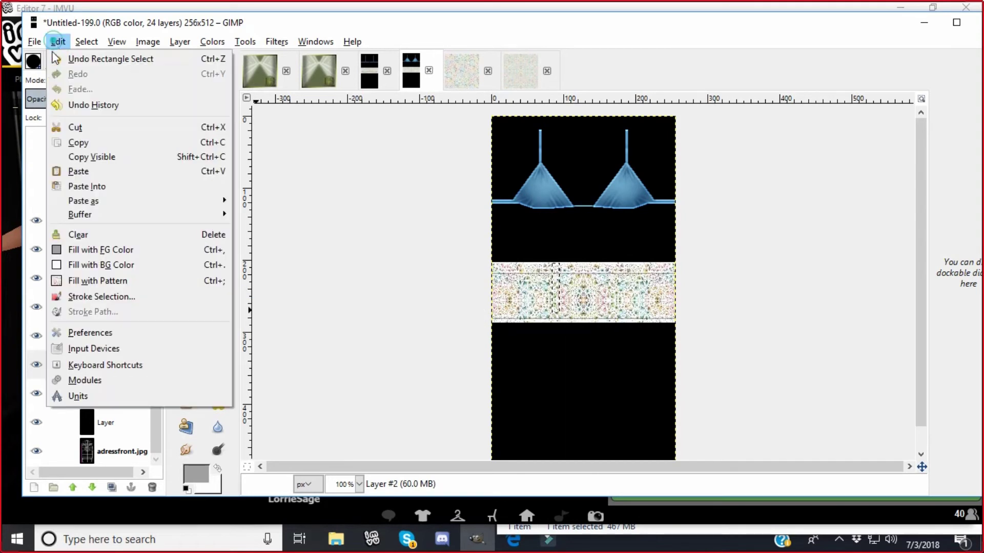
click(74, 141)
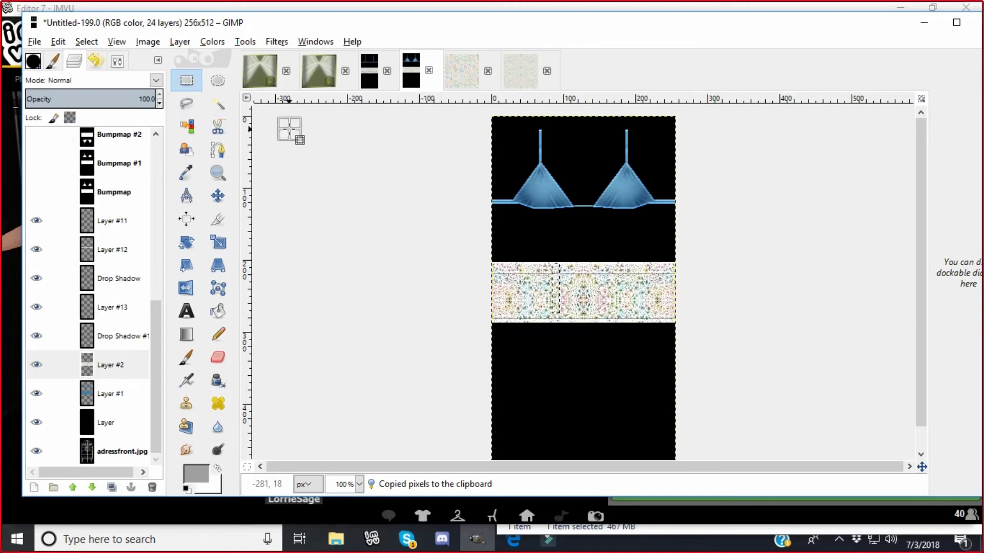
Paste the copied strip onto a new 256 × 512 px transparent layer and anchor it at the skirt's centre
click(179, 42)
click(180, 59)
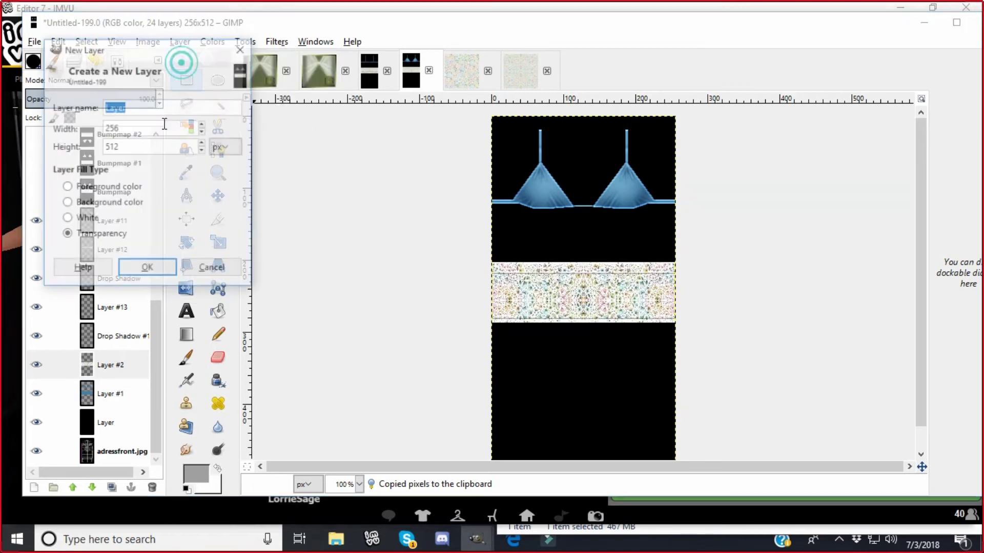
click(144, 266)
click(57, 41)
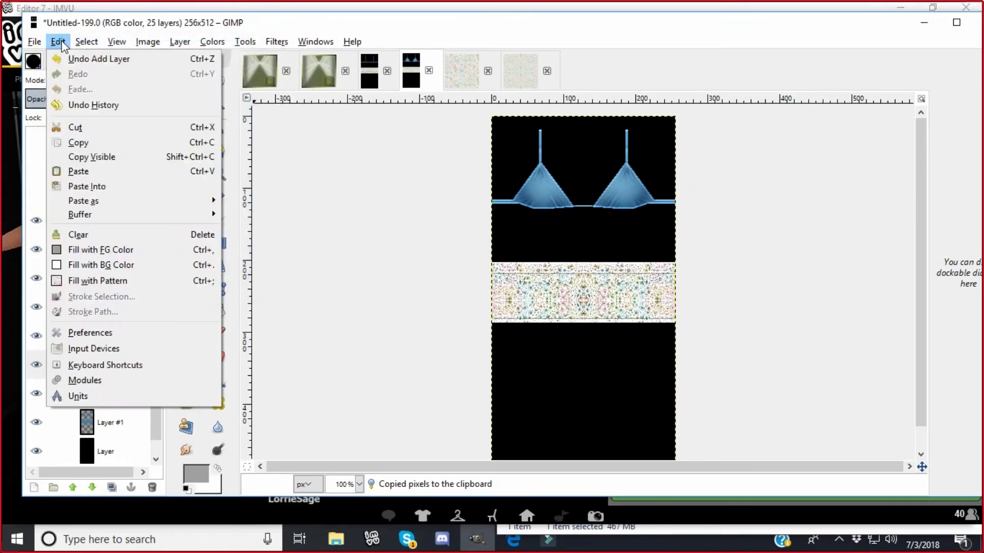
click(78, 171)
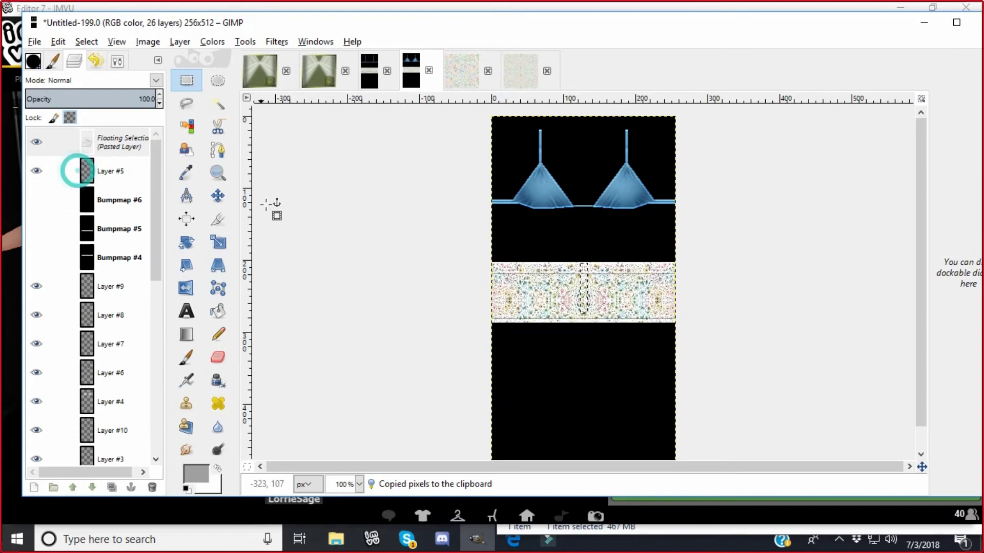
click(359, 484)
click(349, 382)
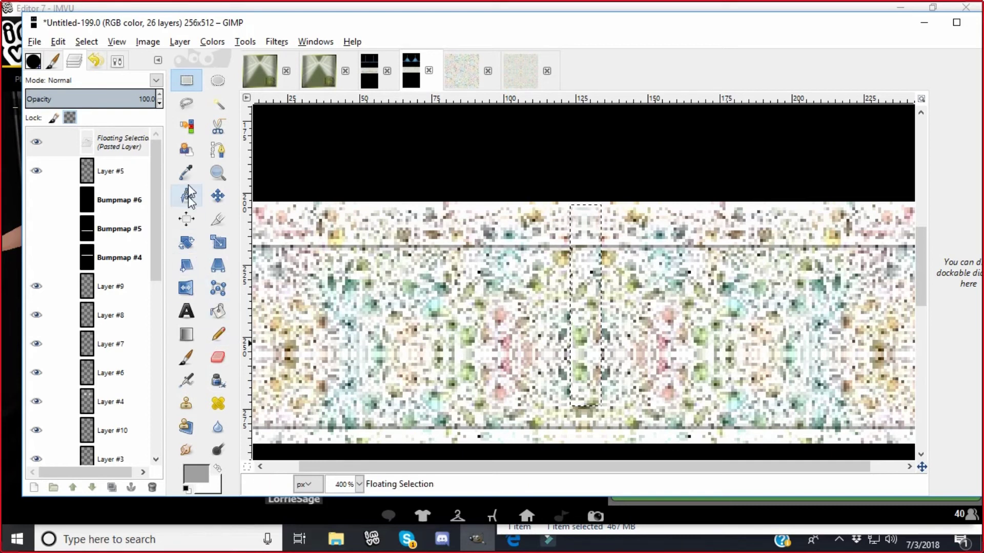
click(186, 106)
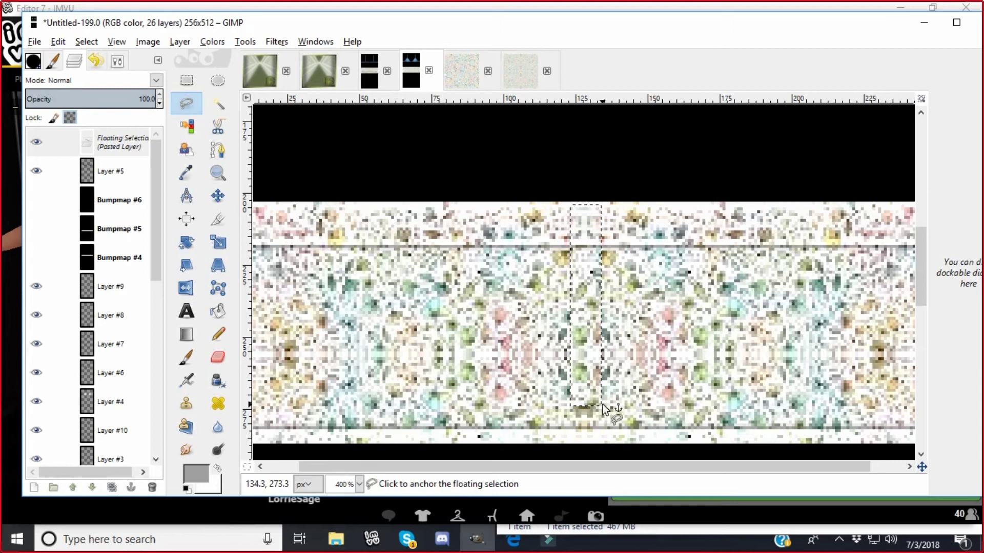
click(602, 405)
Outline the strip's lower-left corner with Free Select, clear it to leave a slanted end, and remove the selection
click(602, 406)
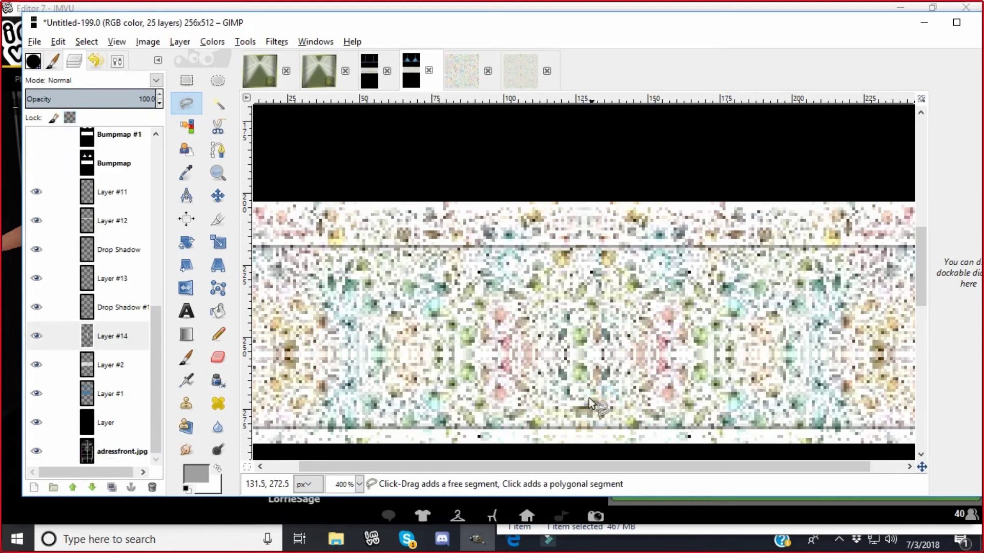
click(558, 377)
click(563, 422)
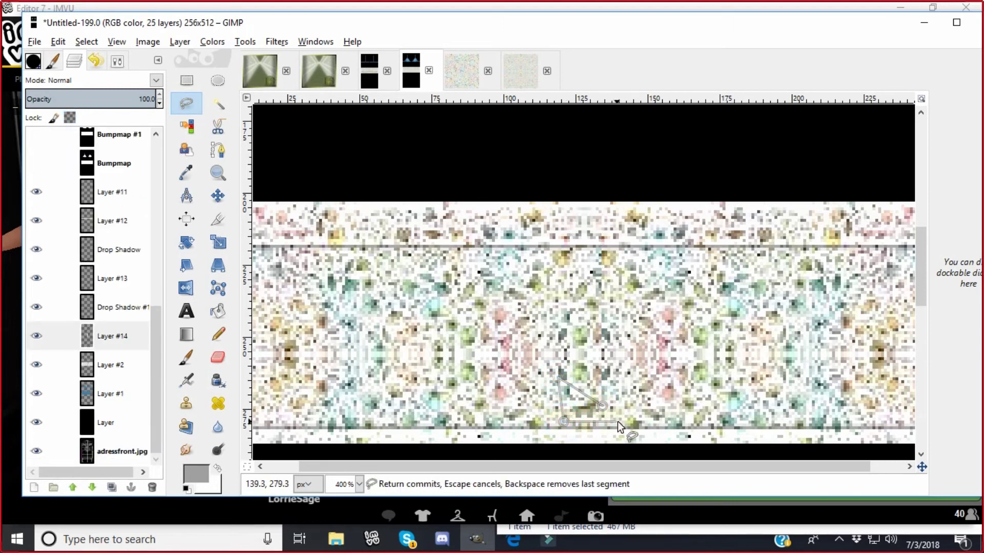
click(601, 407)
key(Return)
click(58, 42)
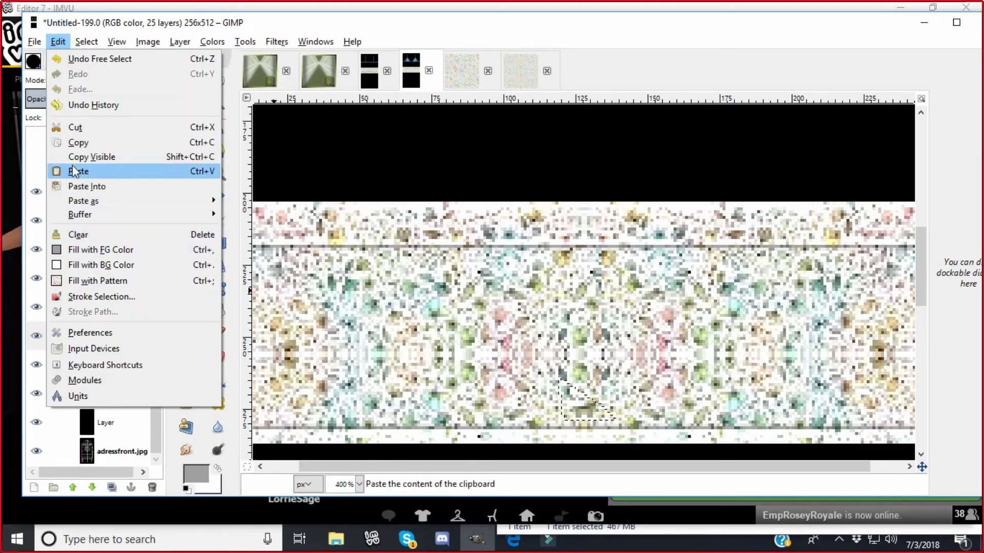
click(74, 235)
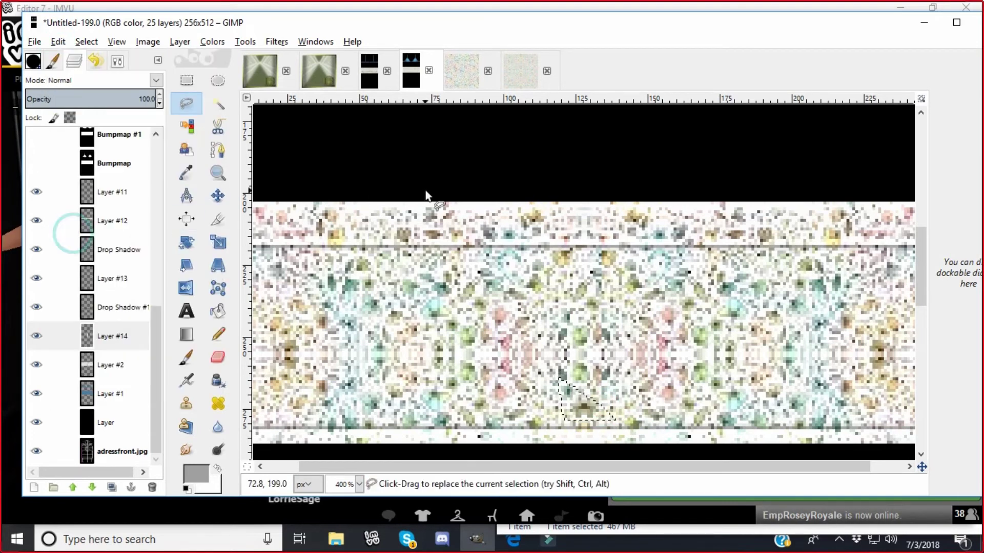
click(186, 80)
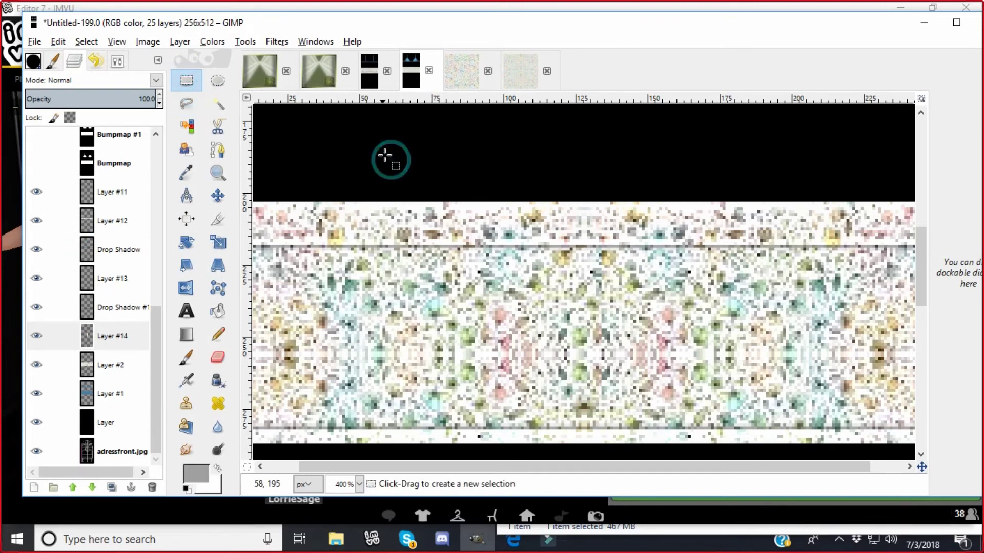
Apply the Add Bevel filter to the centre strip on Layer #14 with the current settings
click(277, 41)
mouse_move(302, 249)
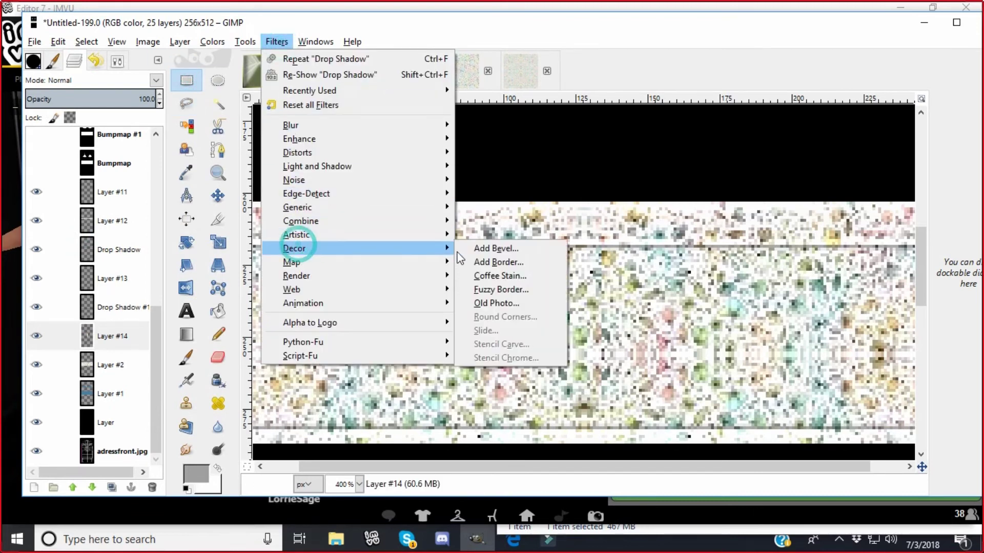
click(492, 248)
click(237, 210)
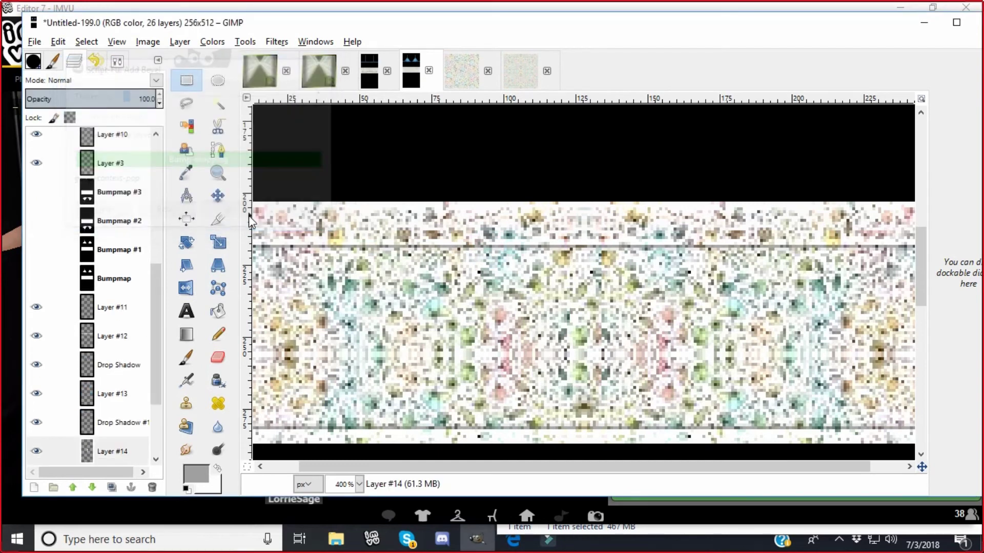
Bevel the centre strip from its opposite side by flipping Layer #14 horizontally, repeating Add Bevel, and flipping it back
click(179, 42)
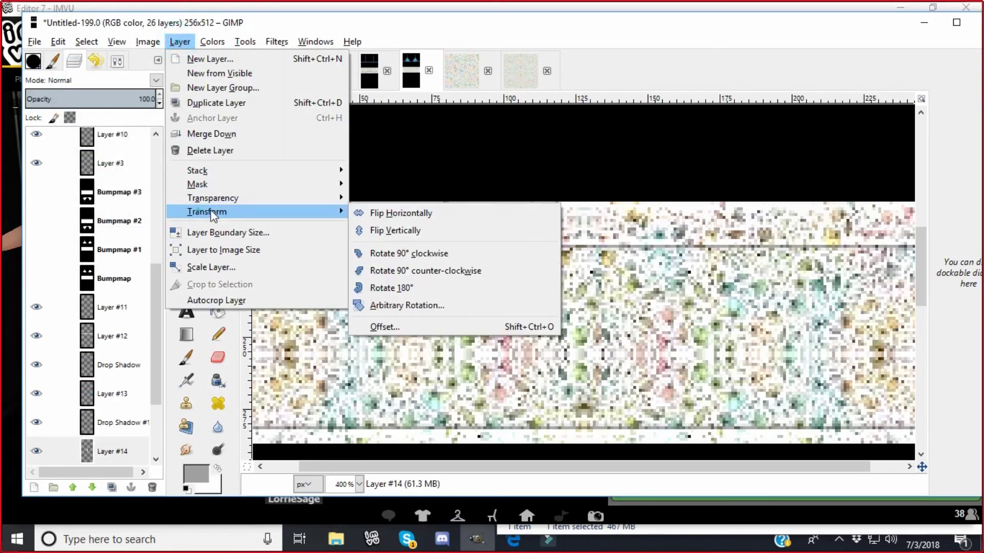
click(370, 213)
click(277, 42)
click(277, 57)
click(182, 42)
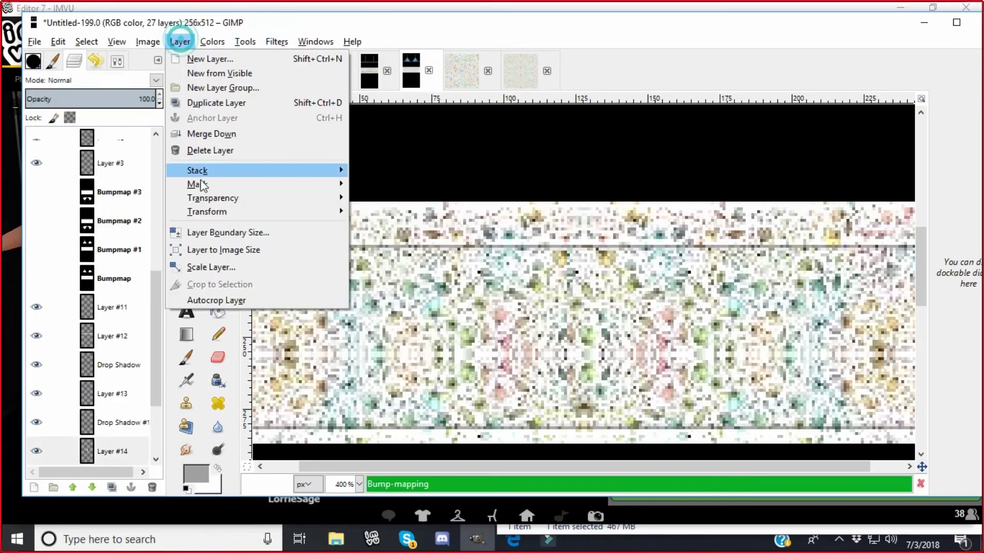
mouse_move(205, 197)
click(378, 213)
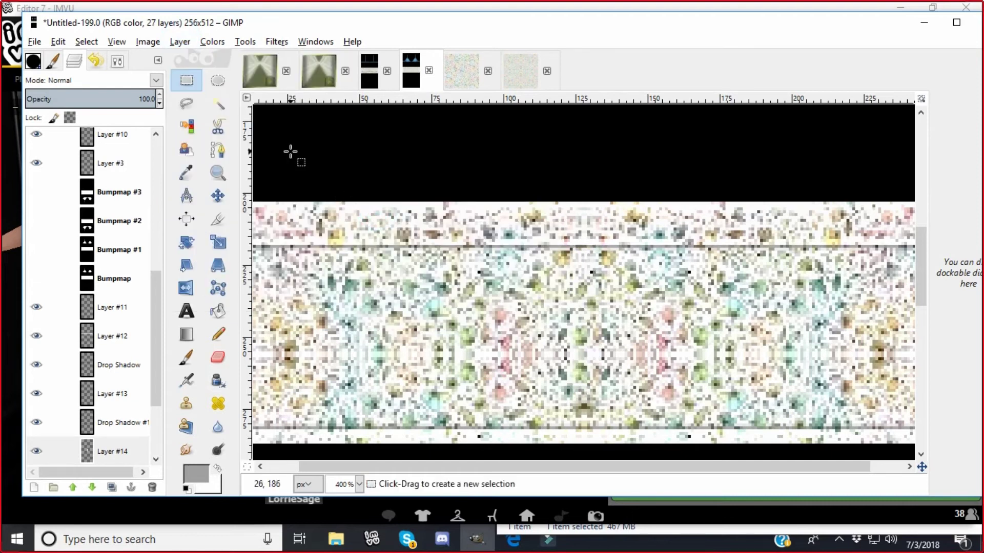
Add a drop shadow to the centre strip with X and Y offsets of -1, blur radius 1 and opacity 80
click(279, 44)
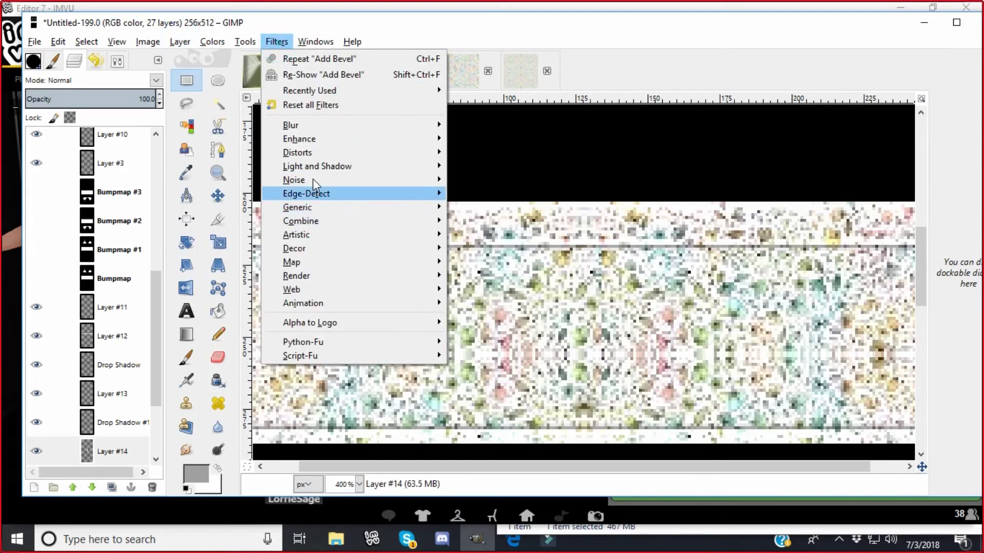
mouse_move(328, 166)
click(474, 240)
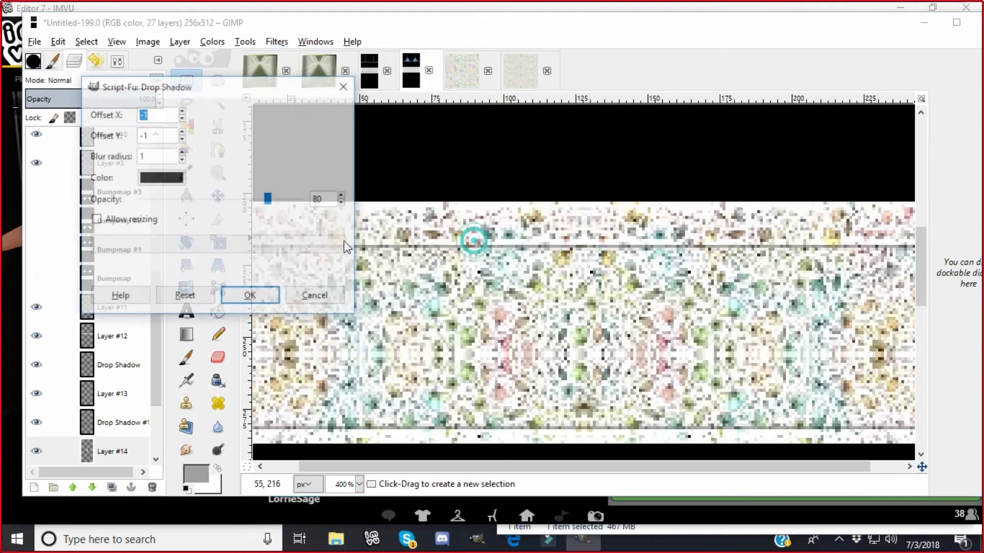
click(250, 296)
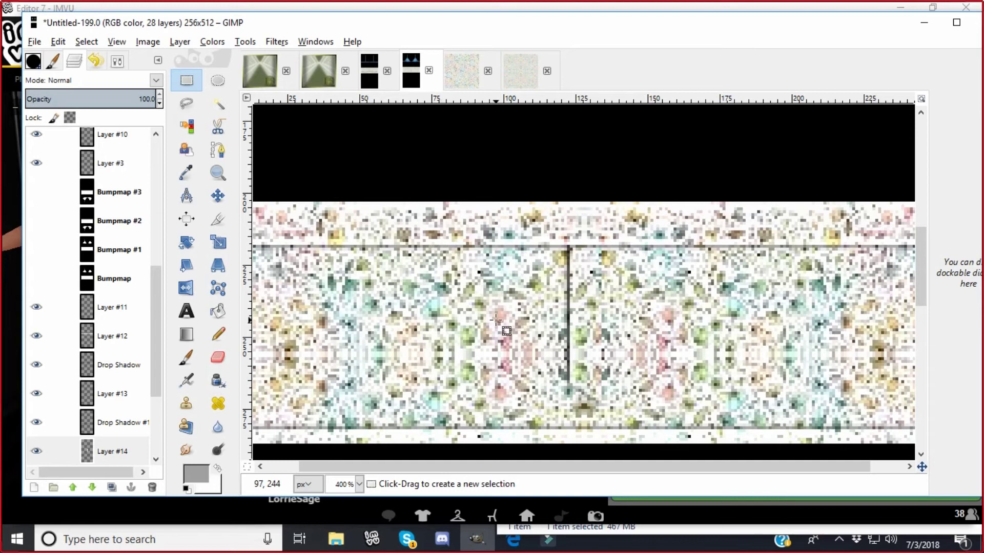
click(218, 195)
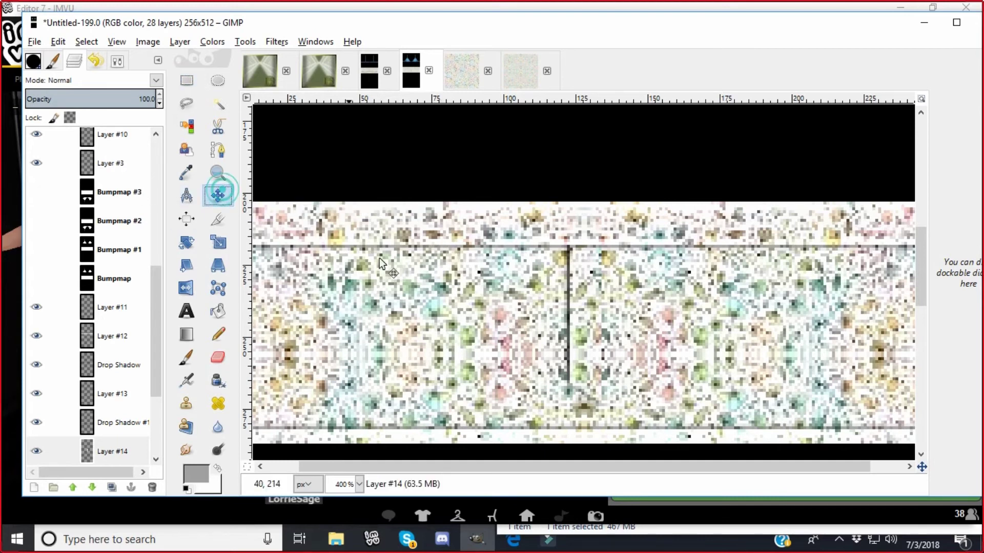
drag(512, 353, 512, 354)
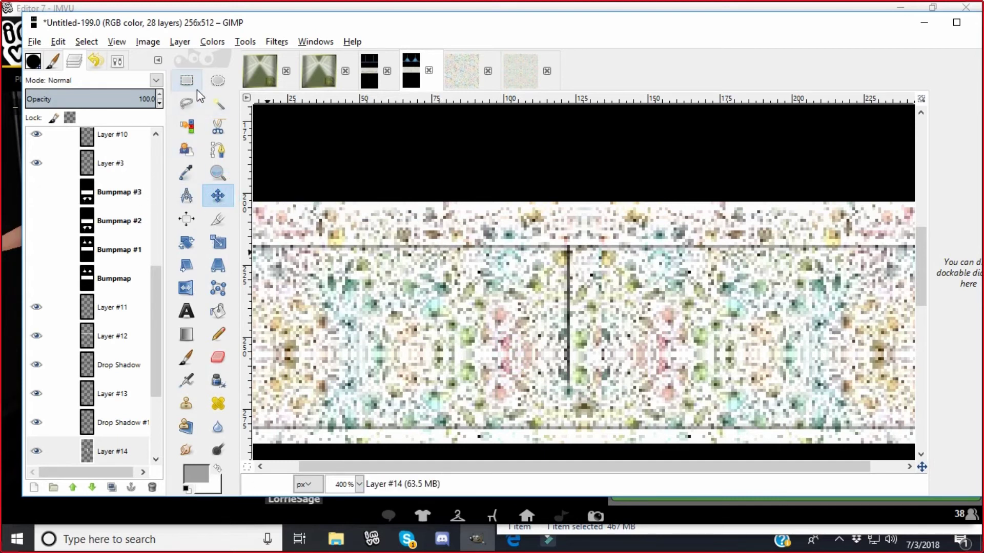
click(57, 41)
click(87, 59)
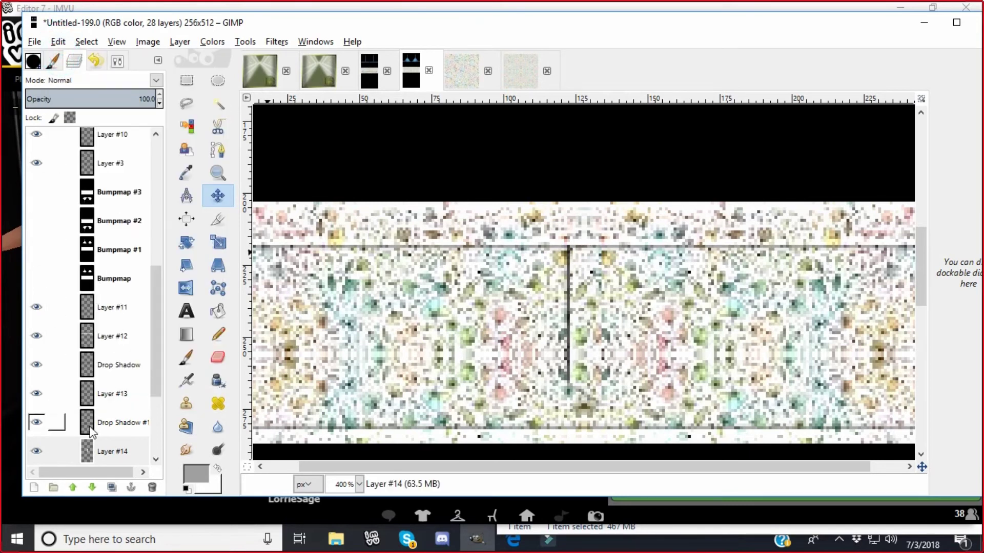
Move the Drop Shadow #2 layer slightly to the left of the strip and set its opacity to 26
drag(158, 345, 155, 401)
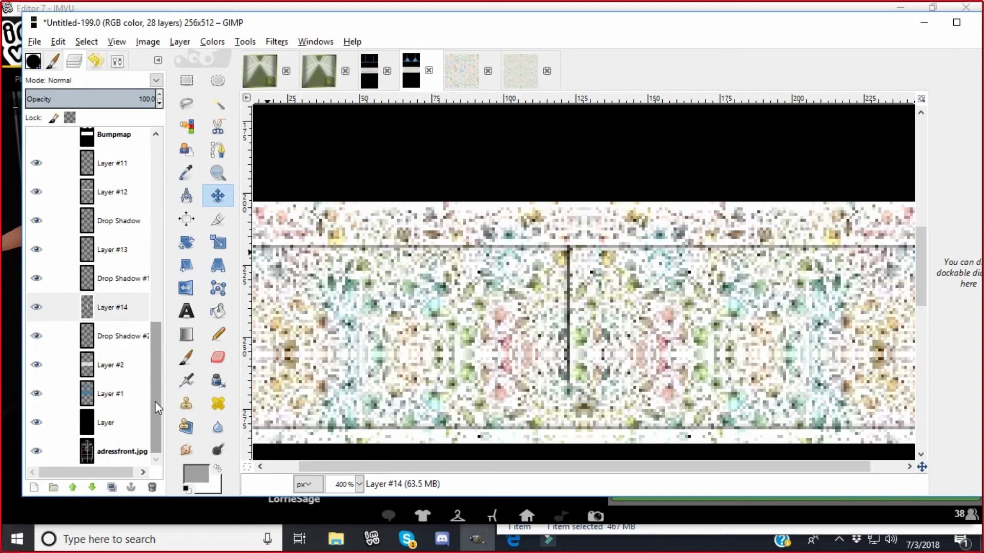
click(89, 339)
drag(503, 367, 502, 367)
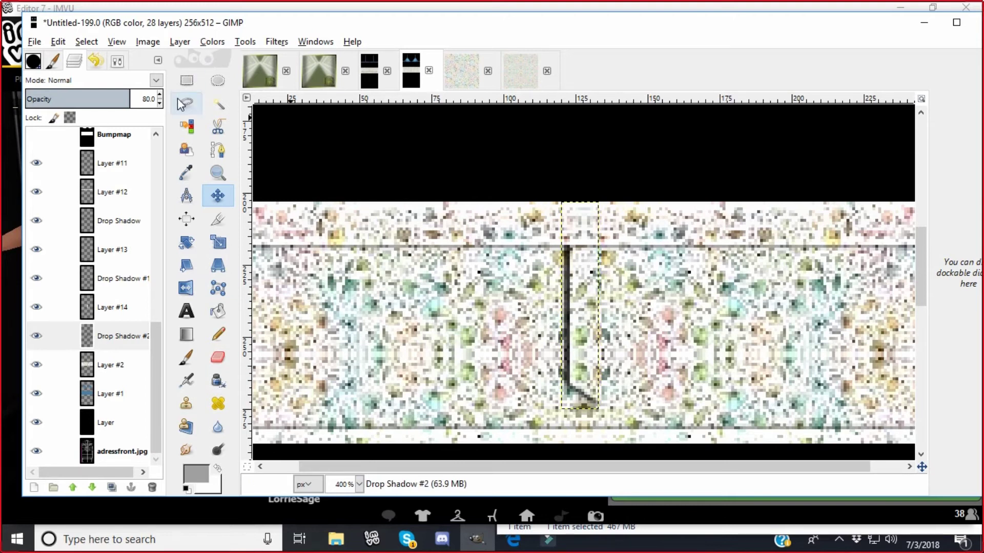
drag(159, 104, 160, 104)
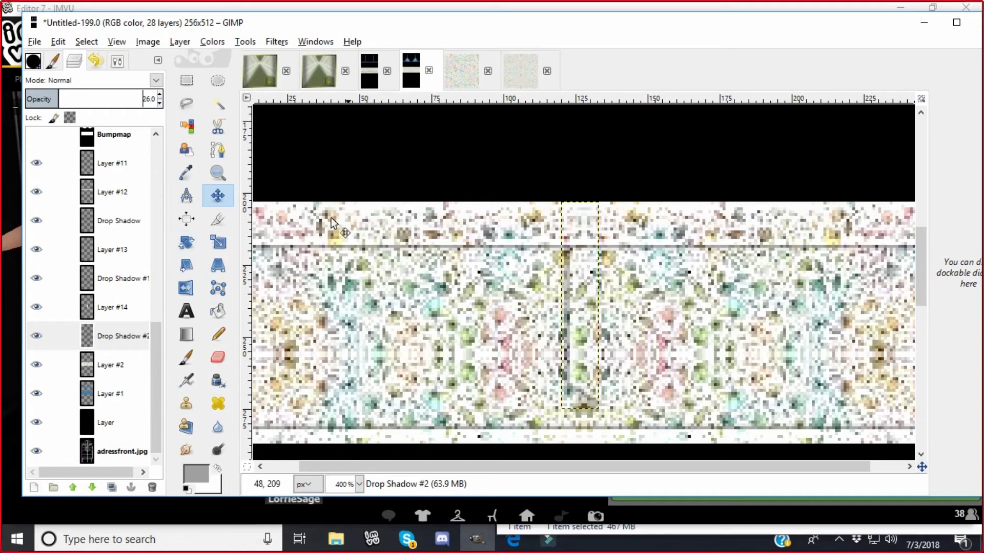
Merge the centre strip on Layer #14 down into its Drop Shadow #2 layer
click(187, 79)
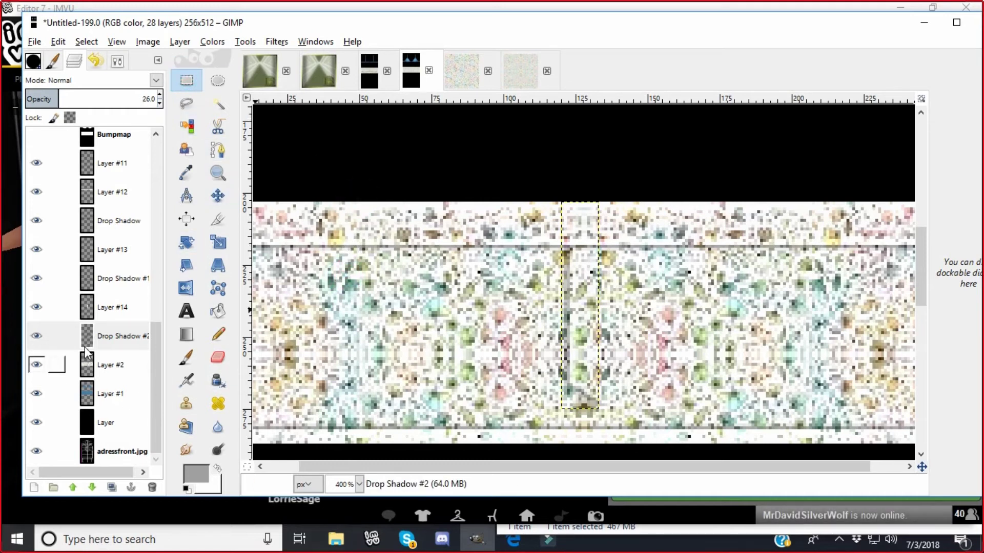
click(87, 308)
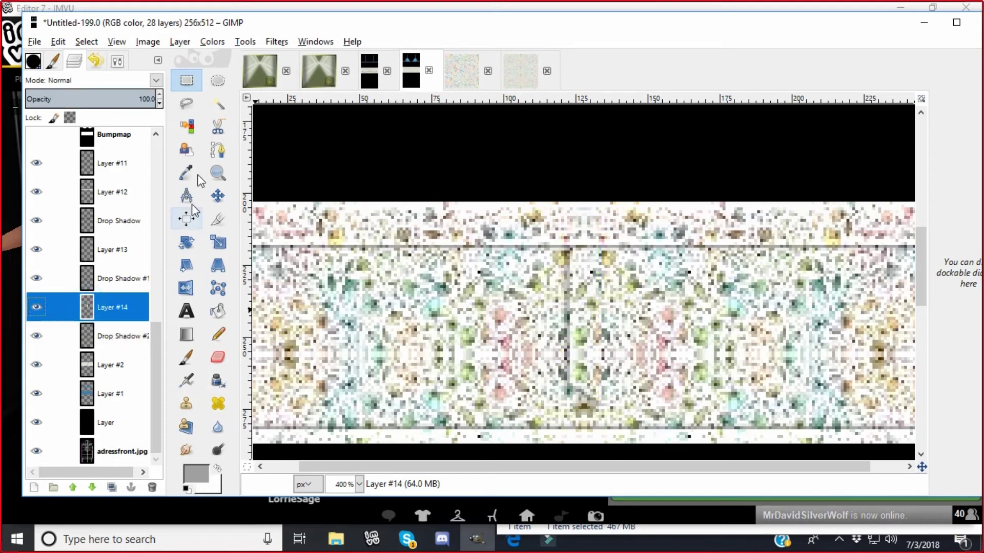
click(183, 43)
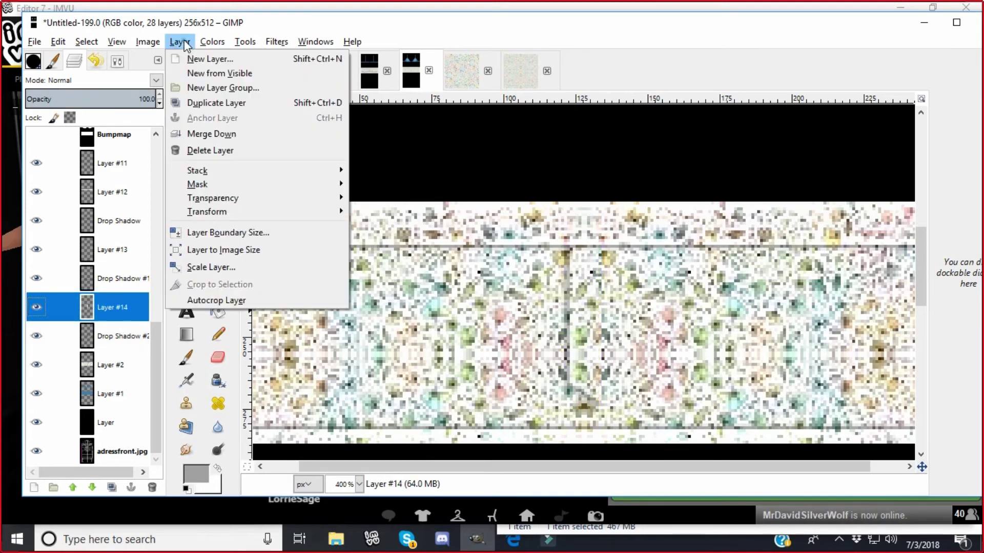
click(202, 133)
Raise the merged Drop Shadow #2 layer to the very top of the layer stack
click(72, 487)
click(73, 487)
click(73, 487)
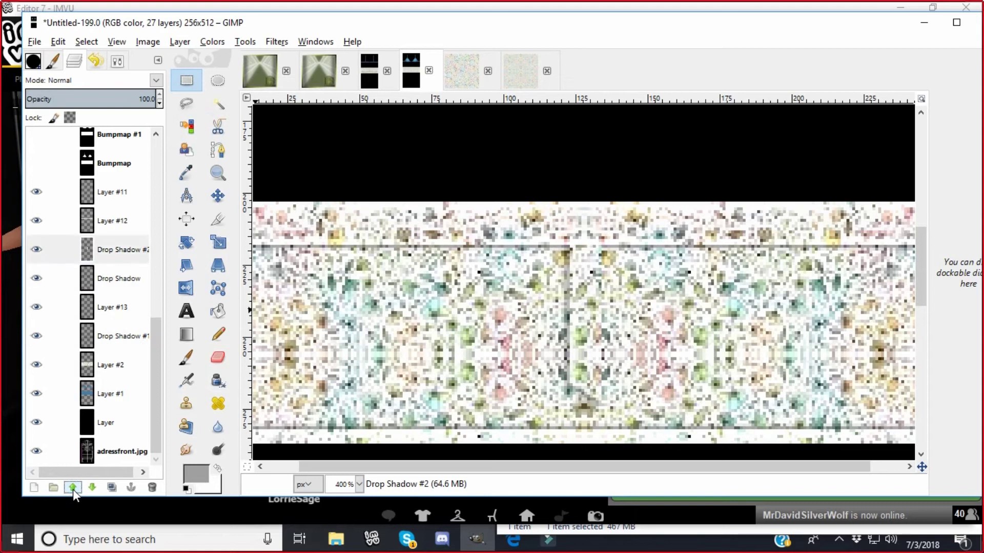
click(73, 488)
click(73, 487)
click(73, 488)
click(73, 487)
click(73, 487)
click(73, 487)
click(73, 487)
click(73, 487)
click(73, 487)
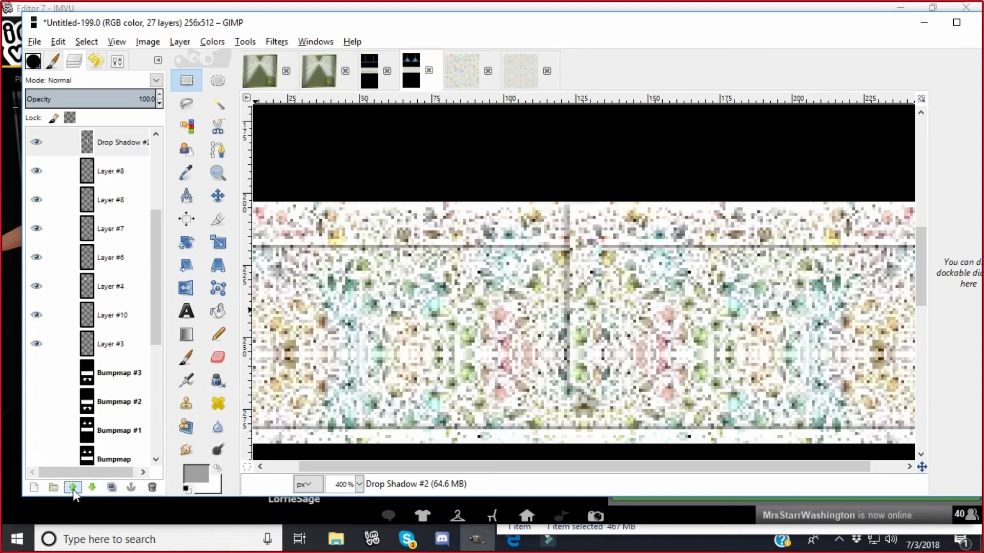
click(72, 487)
click(73, 487)
click(73, 487)
click(72, 487)
click(73, 488)
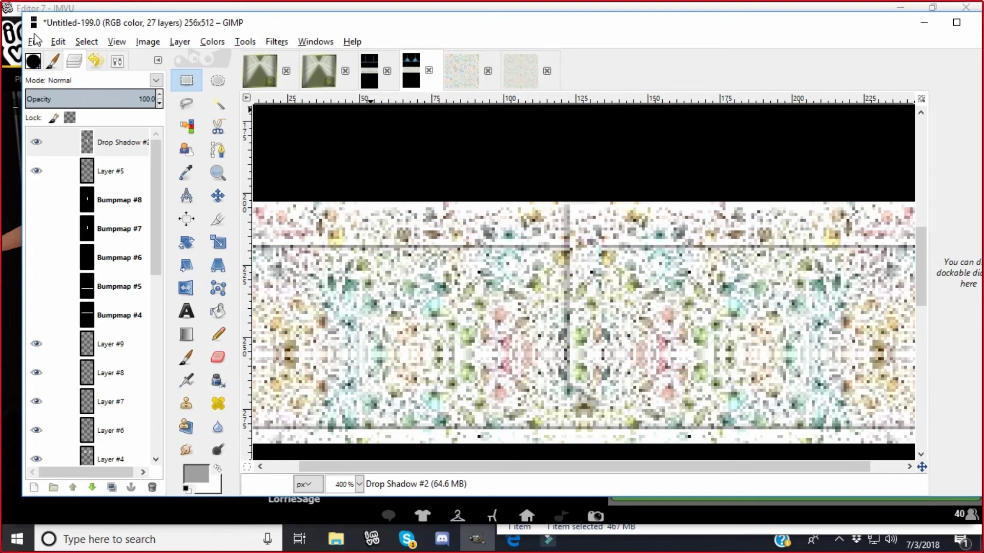
Export the updated front texture as a PNG over the existing file, keeping compression level 9
click(35, 39)
click(84, 234)
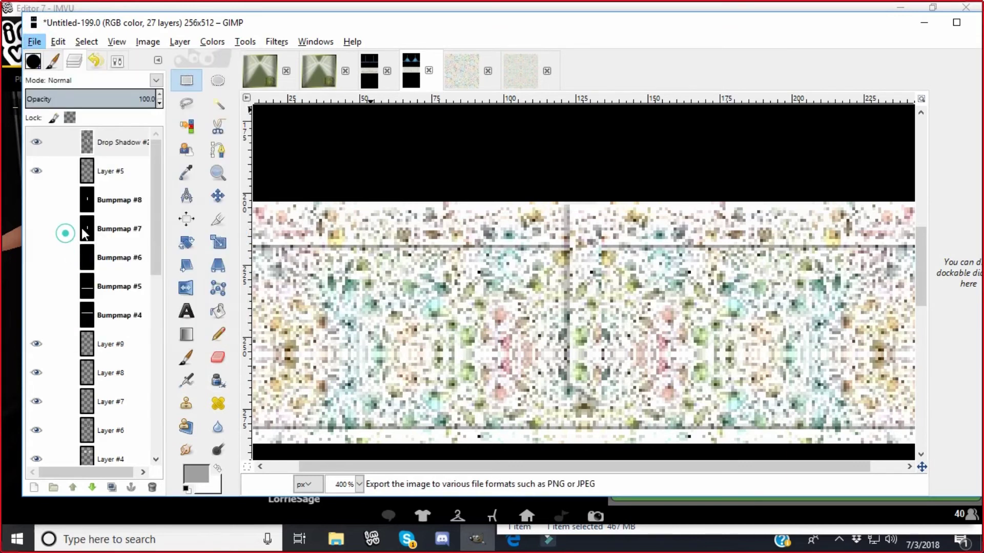
click(543, 450)
click(374, 325)
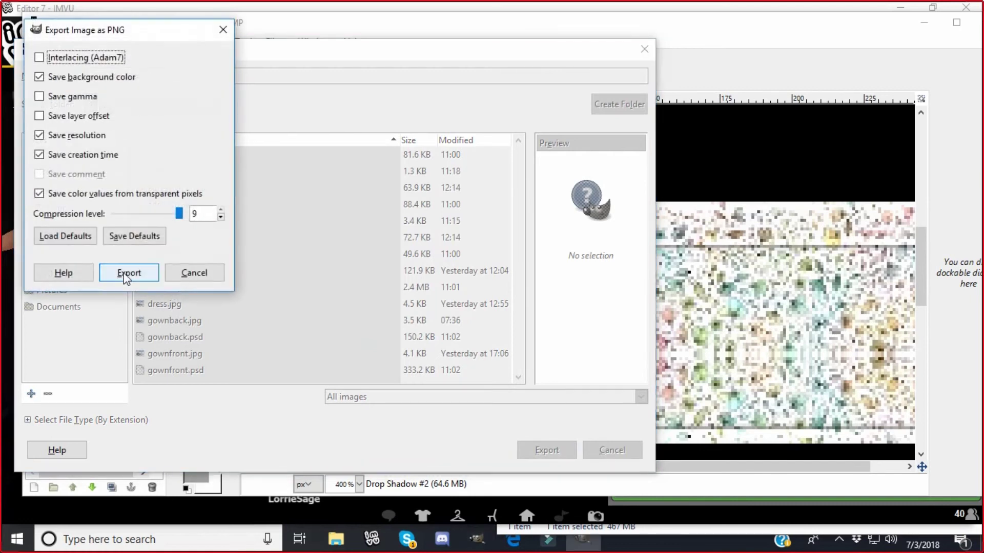
click(128, 273)
Switch to IMVU and reload adressfronttexture as the texture of material 05
click(372, 538)
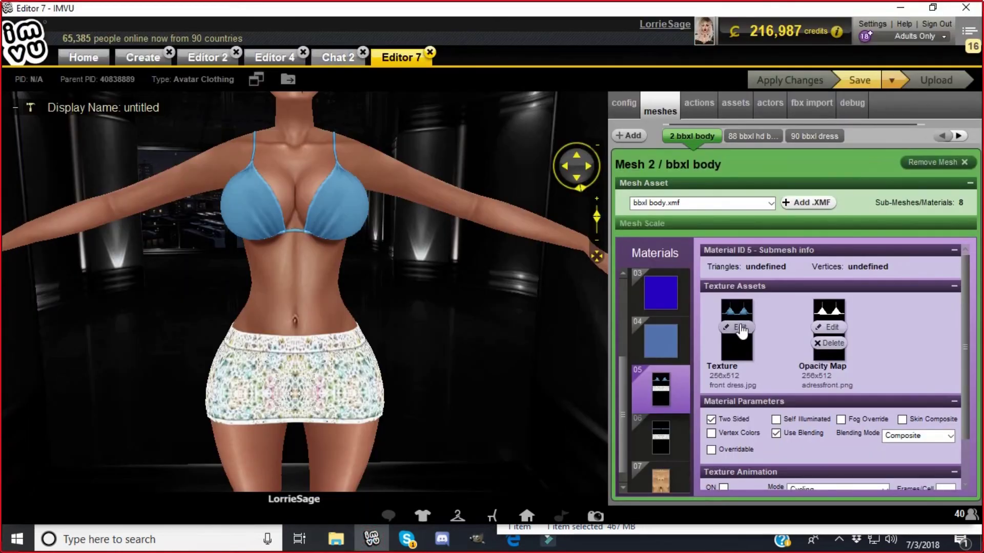
click(736, 327)
click(255, 223)
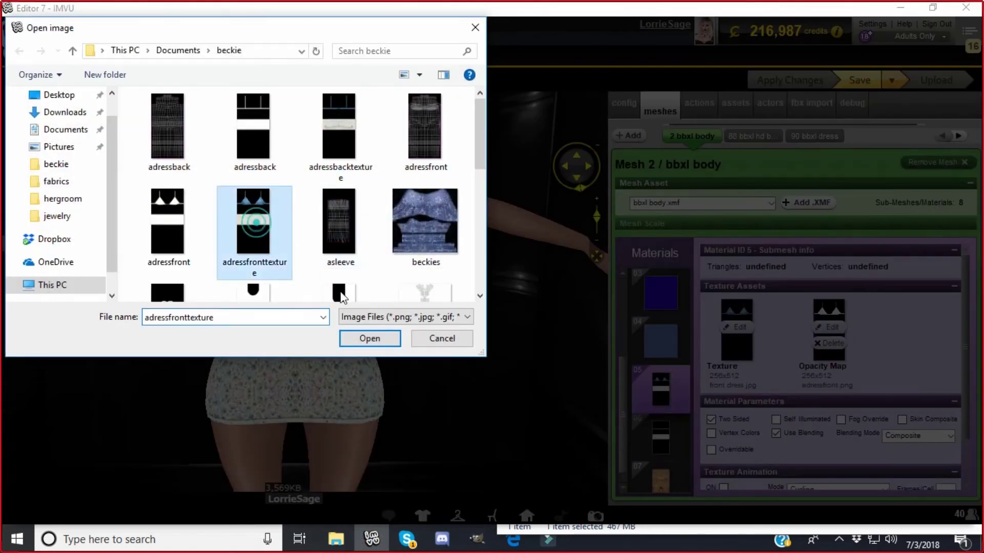
click(368, 338)
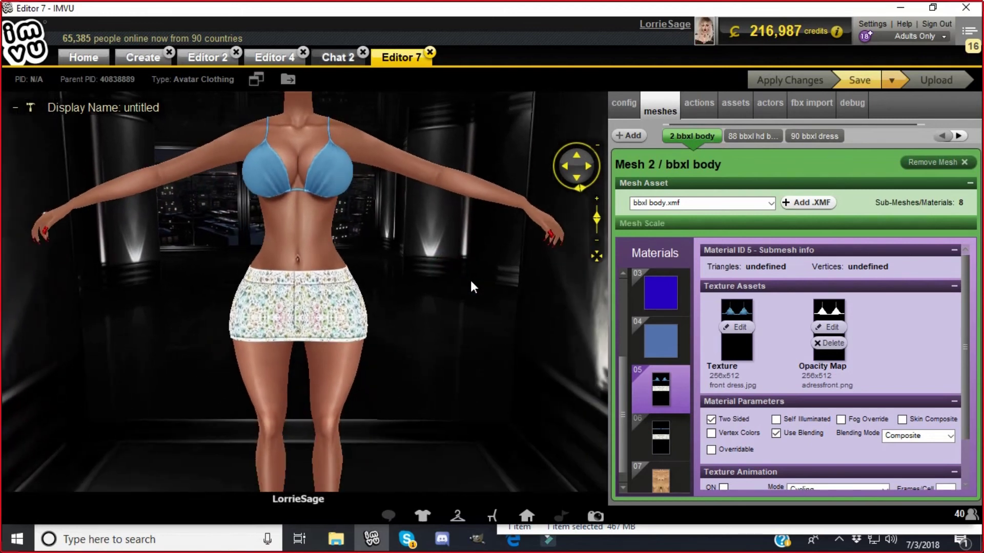
Switch back to GIMP and add a new layer above the merged centre strip layer
click(477, 539)
click(180, 42)
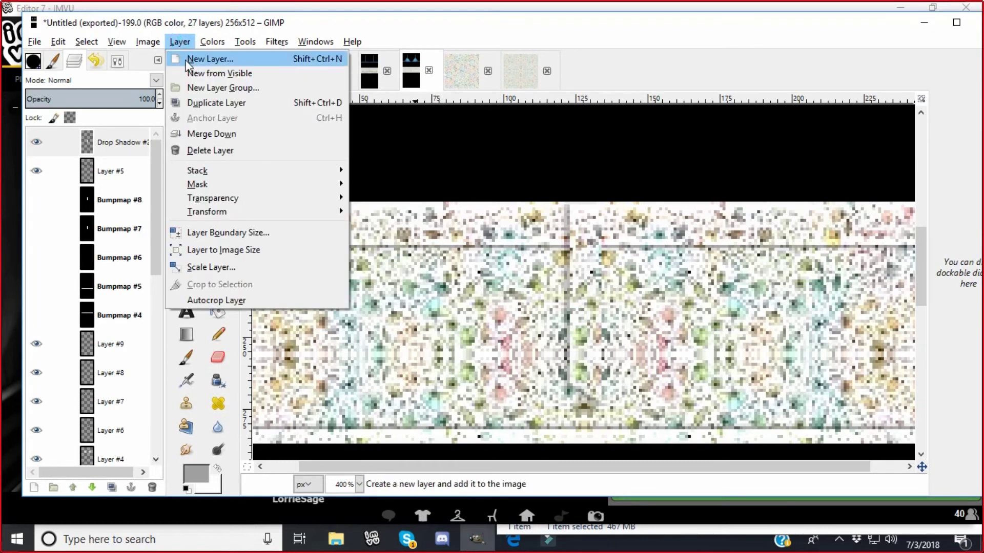
click(197, 59)
click(134, 248)
Create a circular selection about 13 px wide on the waistband at the centre strip and fill it with the grey foreground color
click(217, 80)
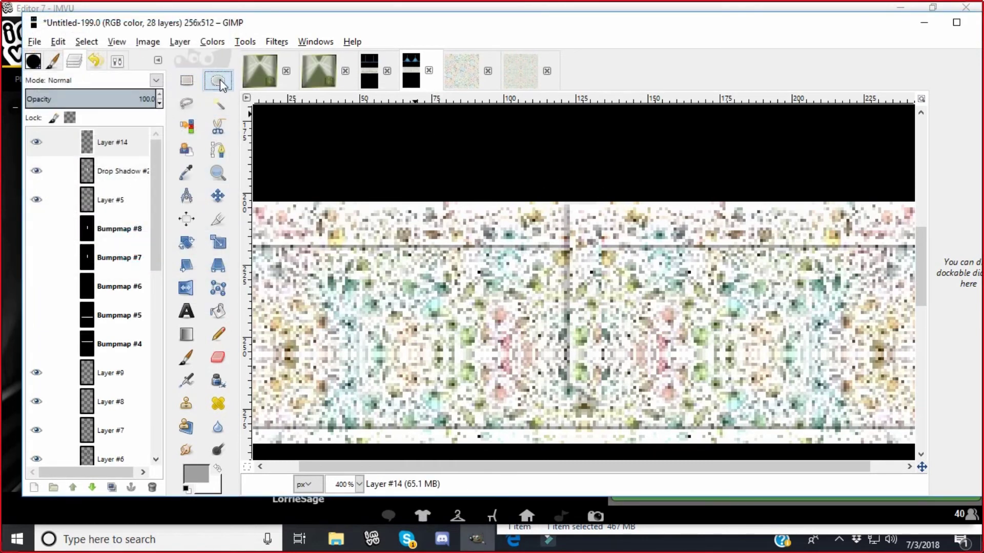
drag(567, 205, 618, 244)
click(660, 218)
drag(574, 206, 607, 237)
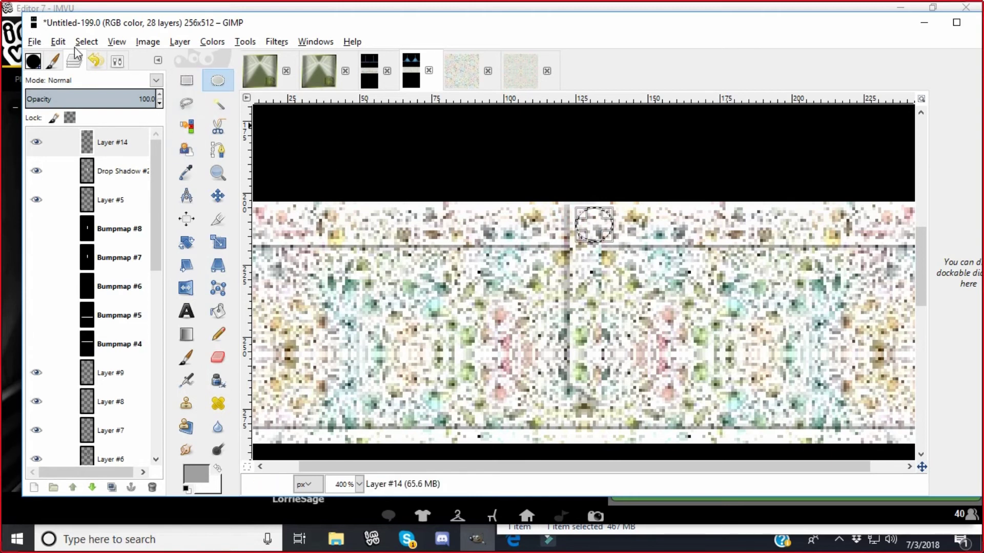
click(56, 43)
click(67, 248)
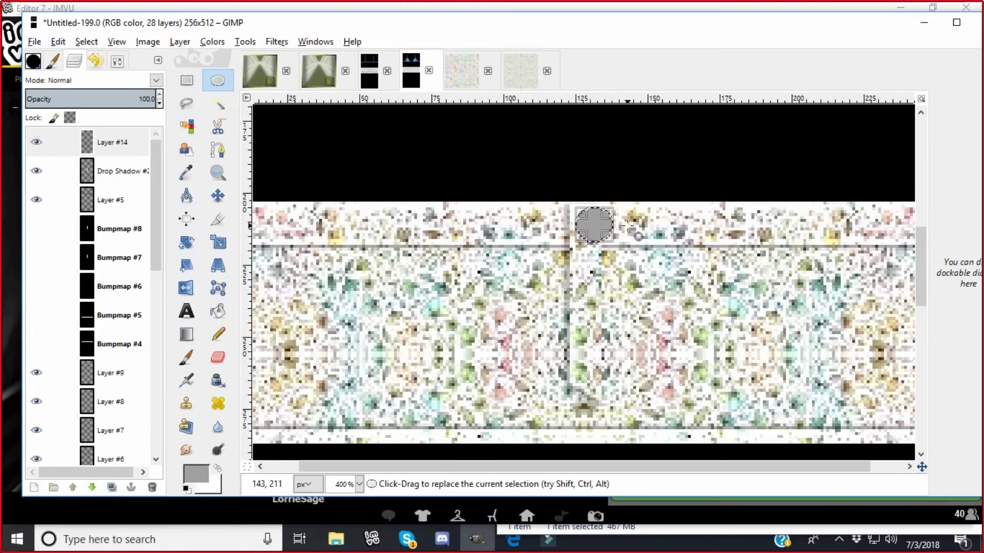
Apply a horizontal linear Rounded edge gradient across the circular button at full opacity and clear the selection
click(189, 333)
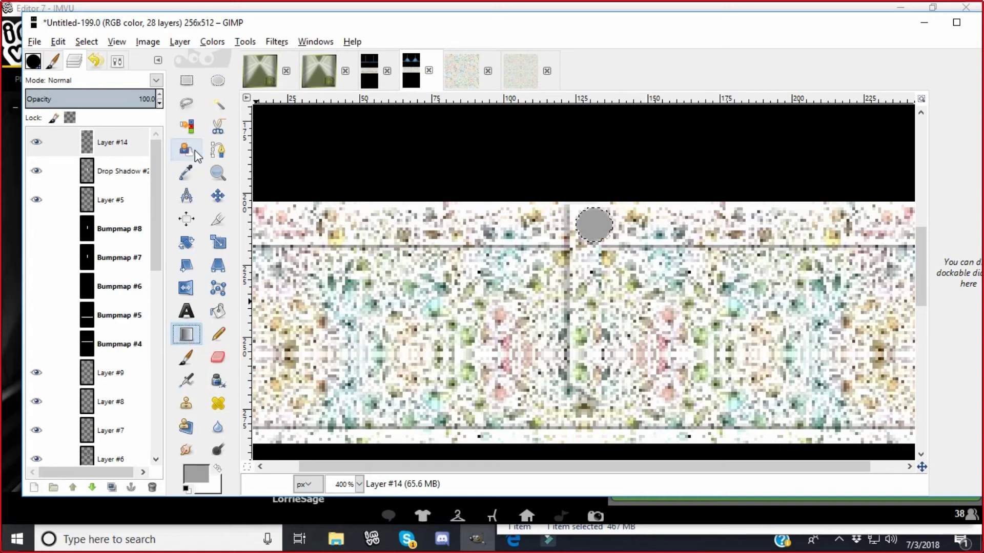
click(117, 62)
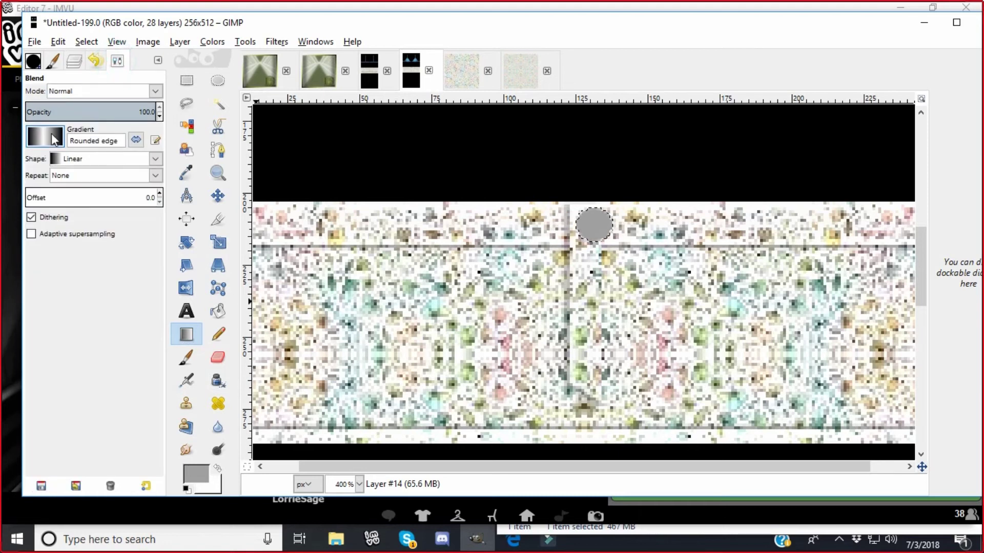
drag(562, 222, 632, 224)
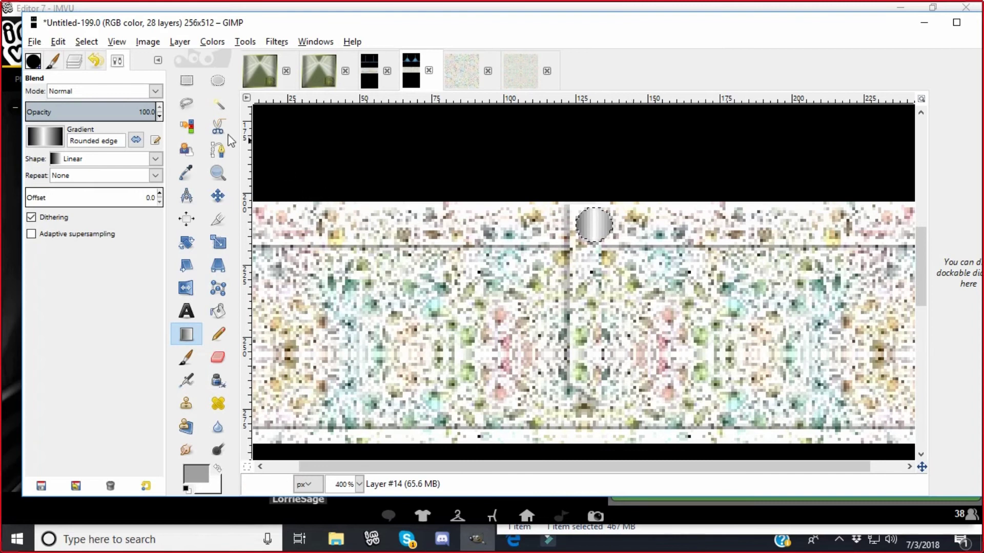
click(186, 81)
click(383, 261)
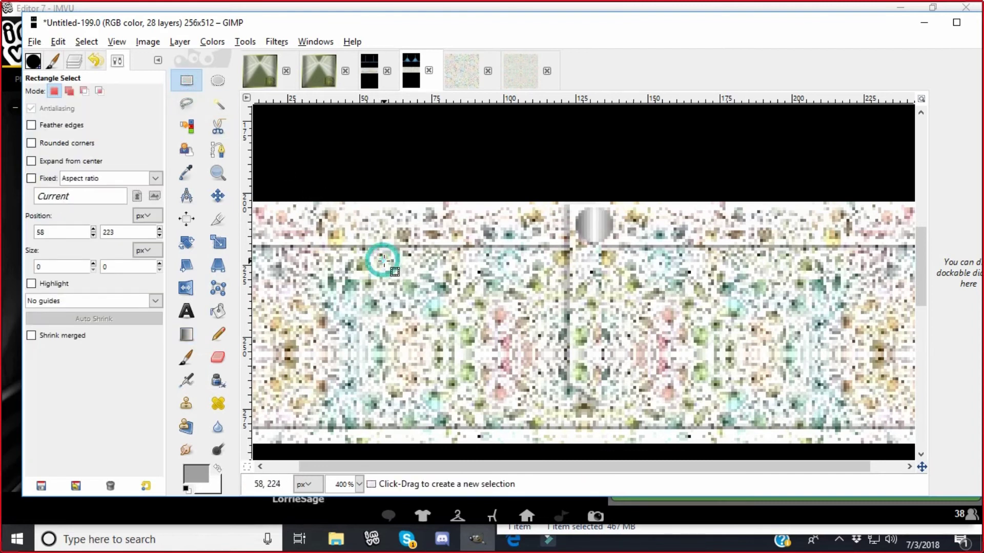
Apply the Add Bevel filter to the round waistband button on Layer #14 with the current settings
click(277, 42)
mouse_move(297, 248)
click(492, 248)
click(220, 200)
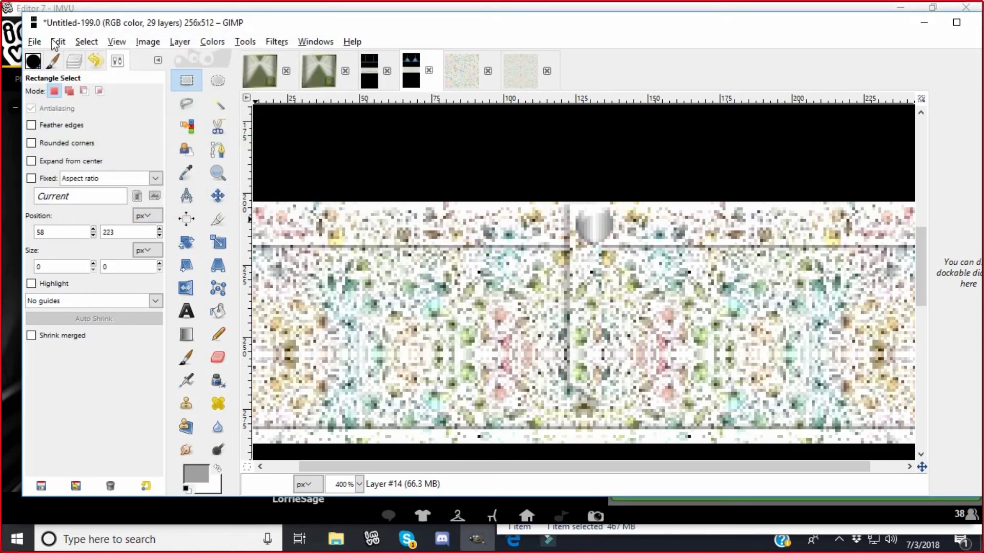
Flip the round button's layer horizontally
click(57, 42)
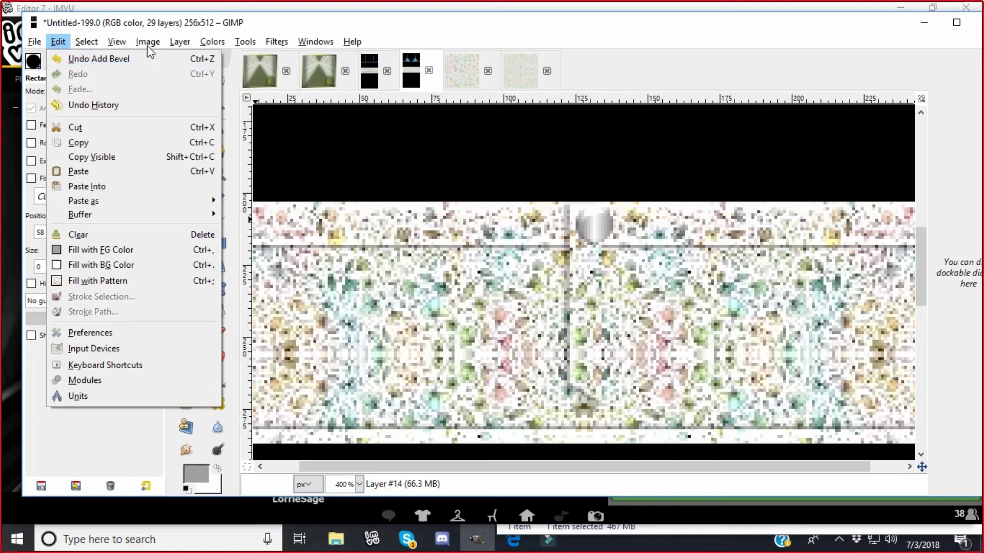
mouse_move(180, 42)
mouse_move(201, 212)
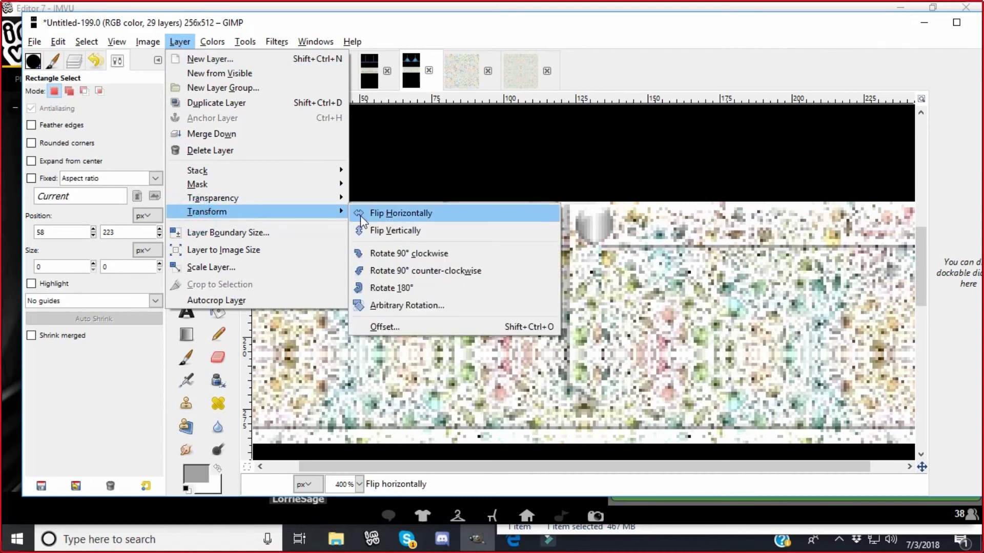
Flip the waistband button layer horizontally and reapply the Add Bevel filter to it
click(363, 214)
click(275, 42)
click(283, 60)
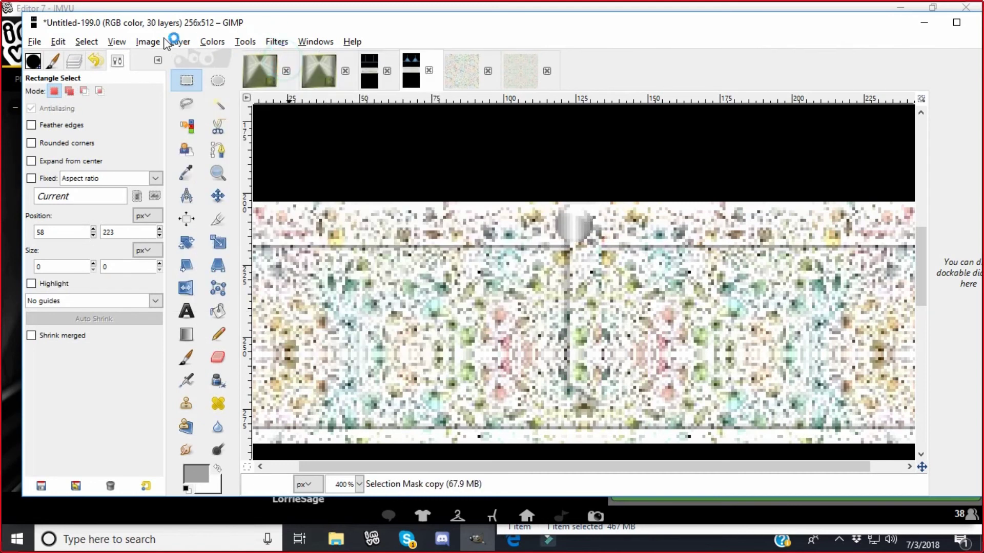
Flip the button layer vertically and repeat the Add Bevel filter on it
click(180, 41)
mouse_move(199, 215)
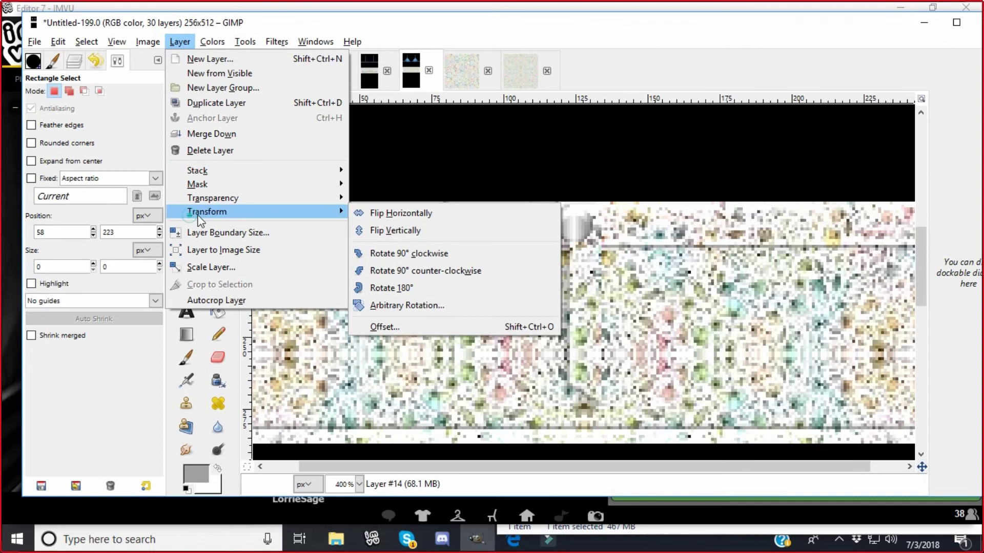
click(379, 231)
click(275, 42)
click(283, 59)
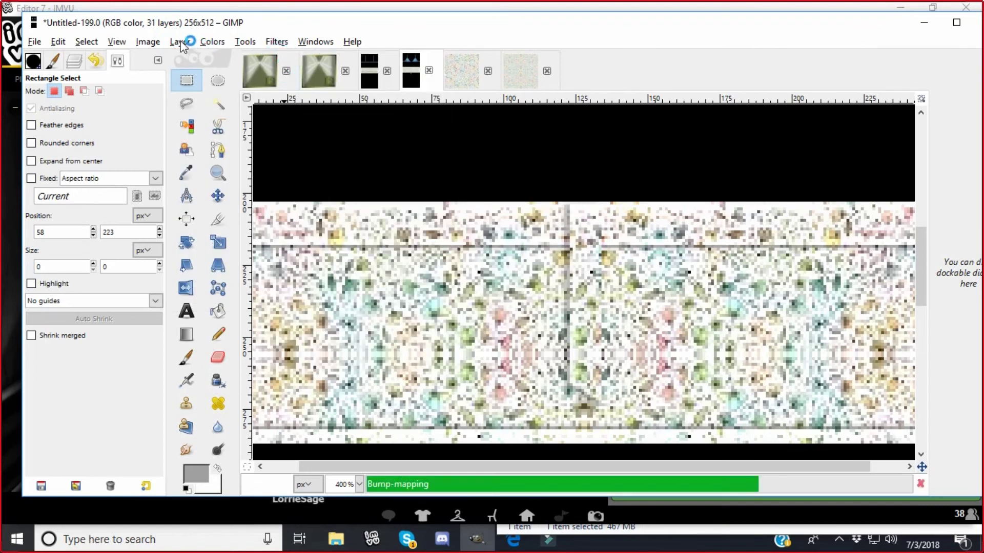
Flip the button layer horizontally twice
click(180, 42)
mouse_move(201, 215)
click(377, 213)
click(179, 41)
mouse_move(307, 212)
click(368, 213)
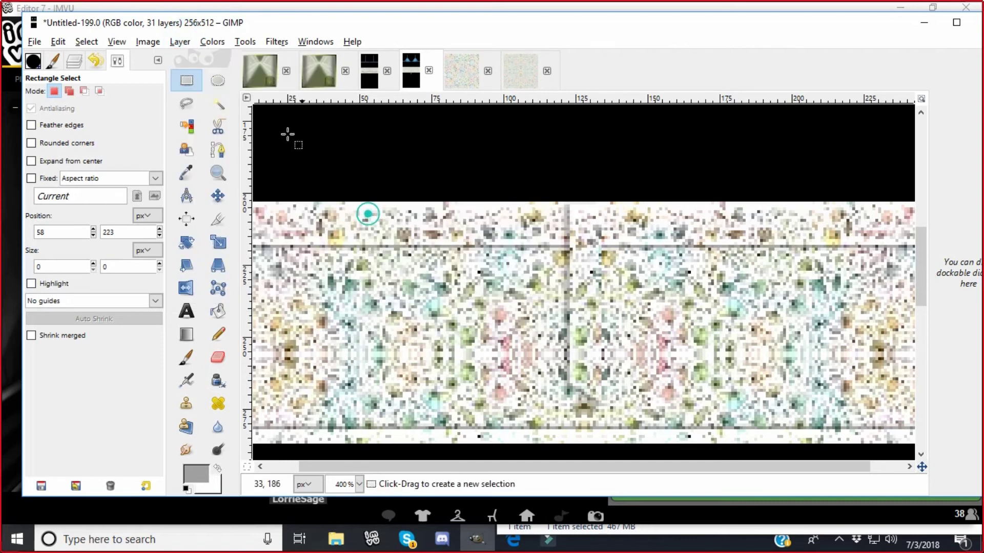
Flip the button layer vertically and horizontally to bring the button back to its original place on the waistband
click(180, 41)
mouse_move(205, 211)
click(368, 233)
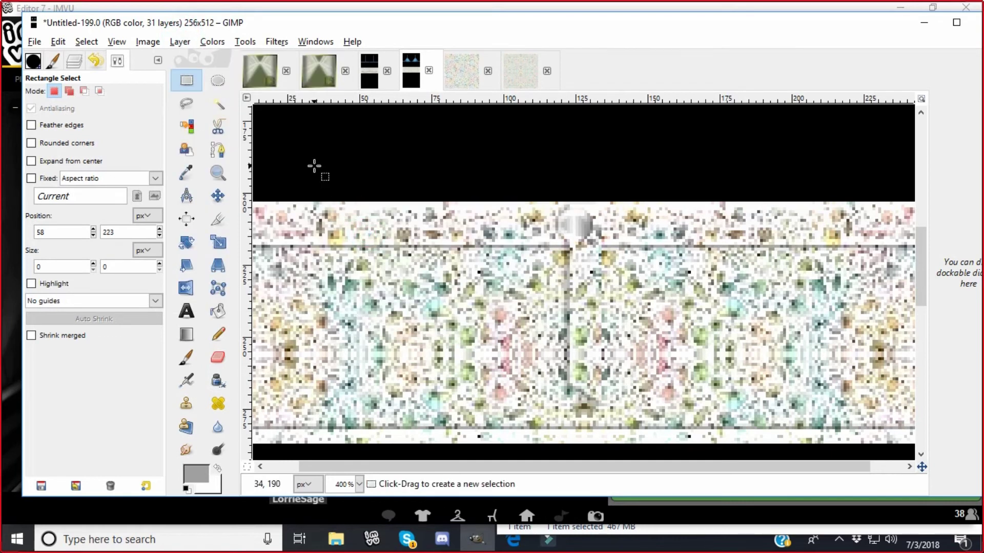
click(180, 42)
mouse_move(292, 213)
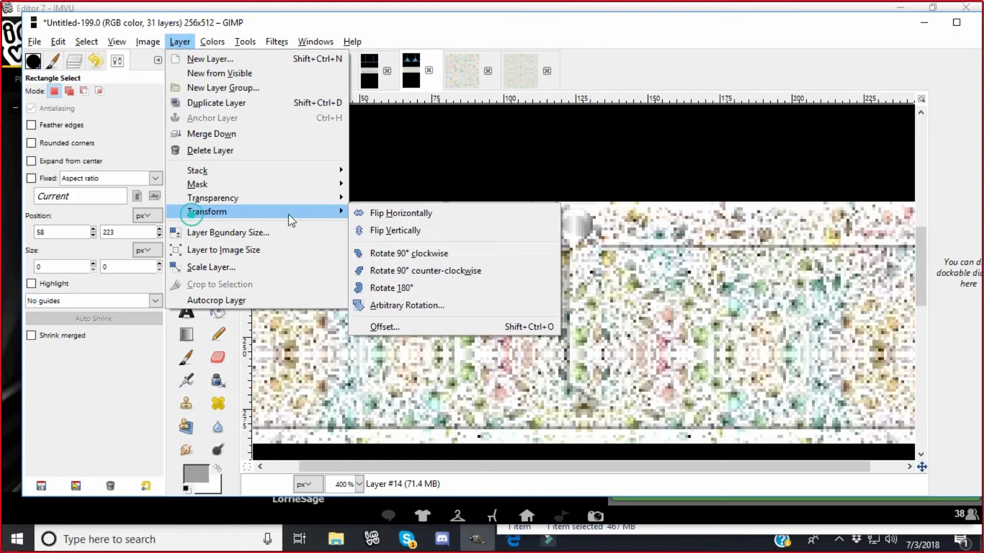
click(371, 212)
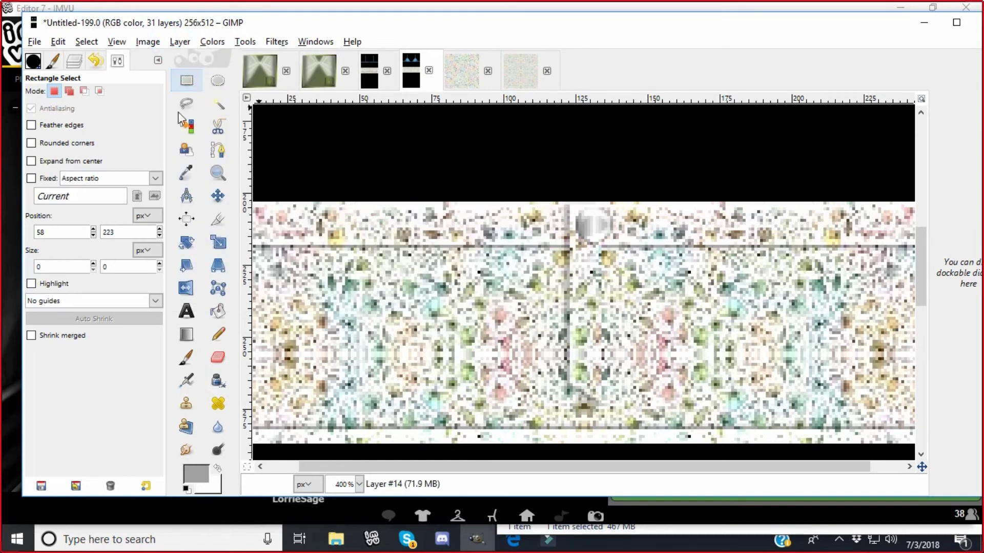
Add a drop shadow to the button layer with the Drop Shadow filter
click(277, 42)
mouse_move(308, 167)
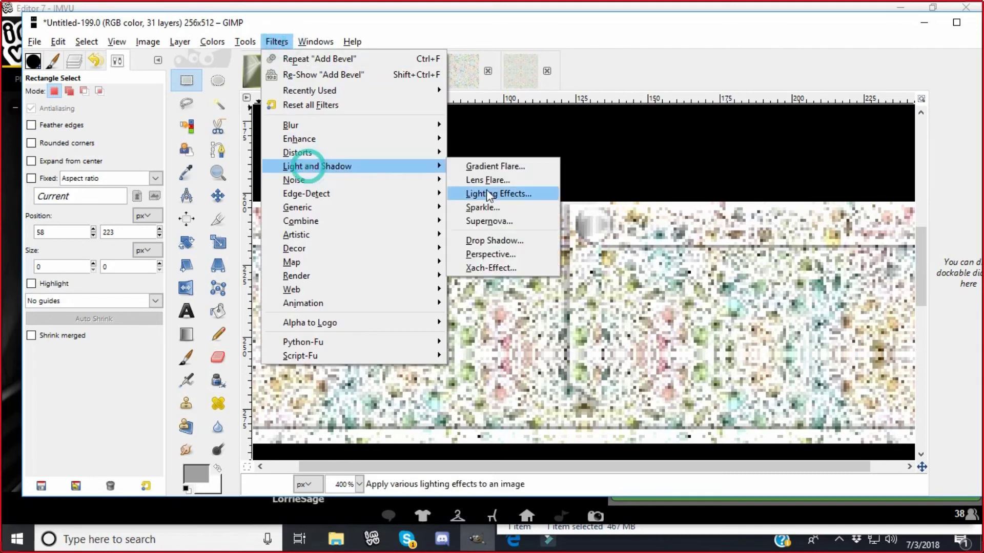
click(477, 242)
click(236, 277)
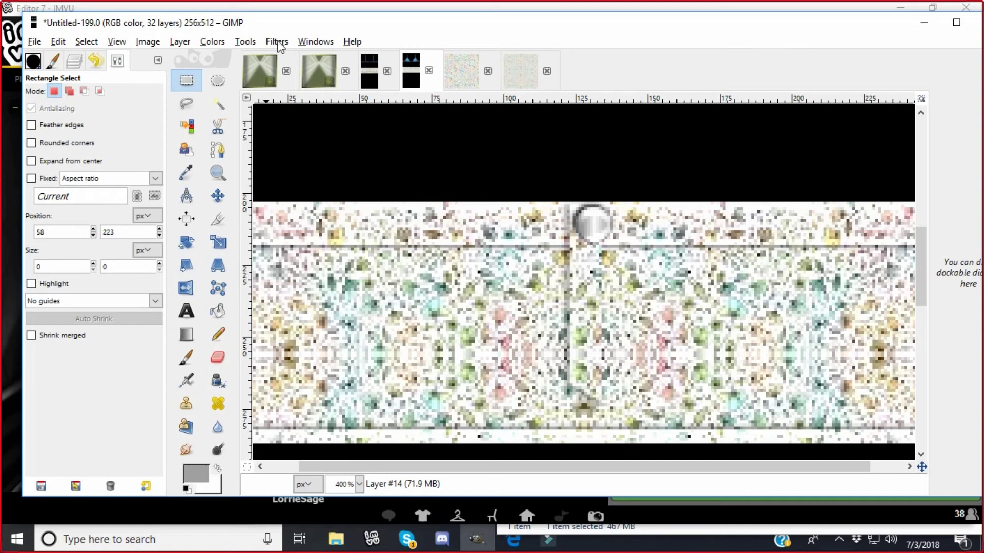
Set the opacity of the button's drop shadow layer to 45, keeping the button layer itself at 100
click(73, 60)
click(159, 105)
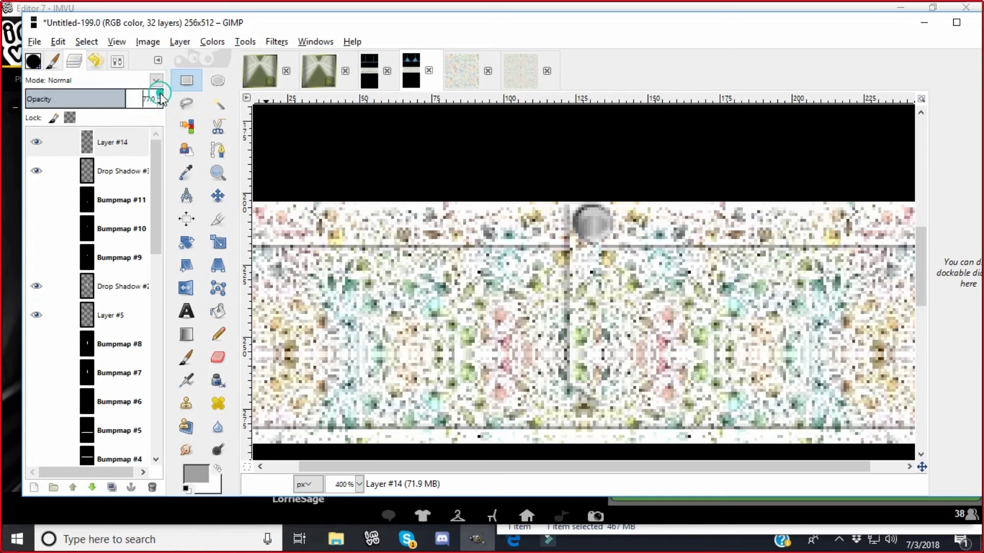
click(159, 93)
click(100, 173)
click(159, 104)
click(160, 104)
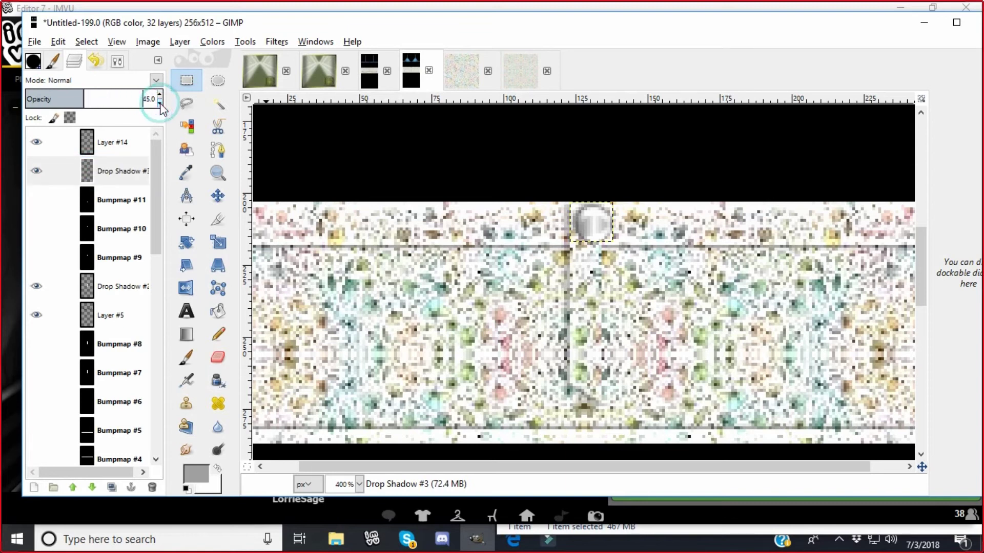
Export the image as adressfronttexture.png with the current PNG options, replacing the existing file
click(34, 42)
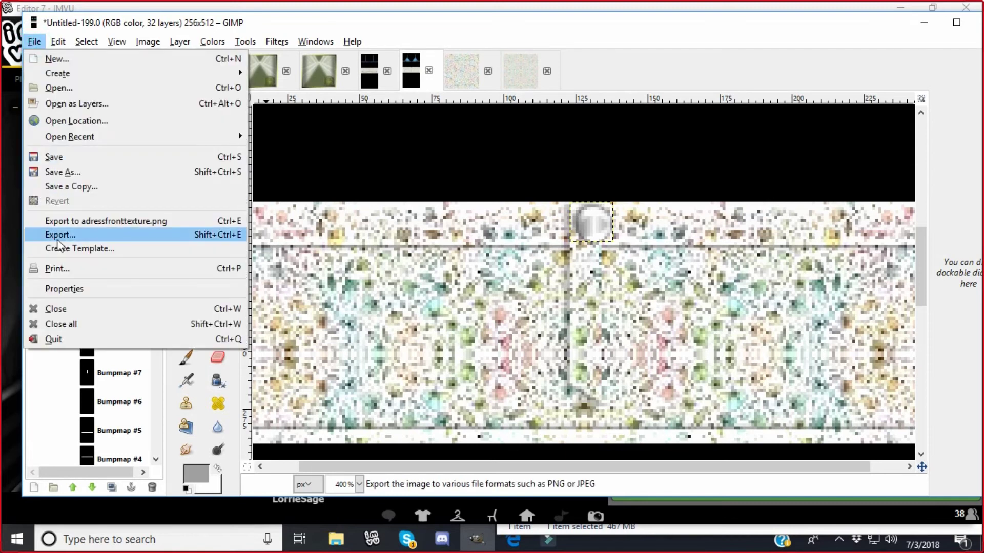
click(60, 240)
click(515, 452)
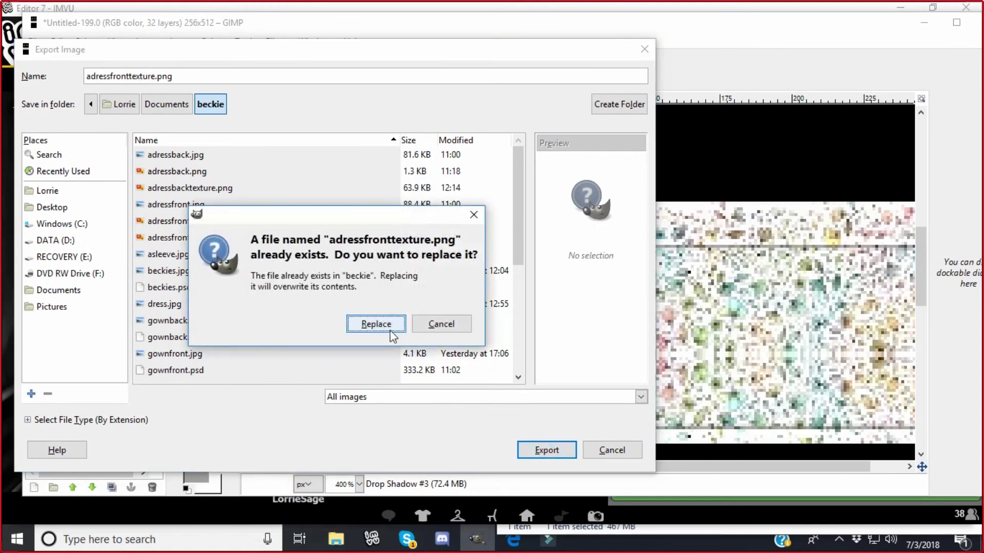
click(388, 328)
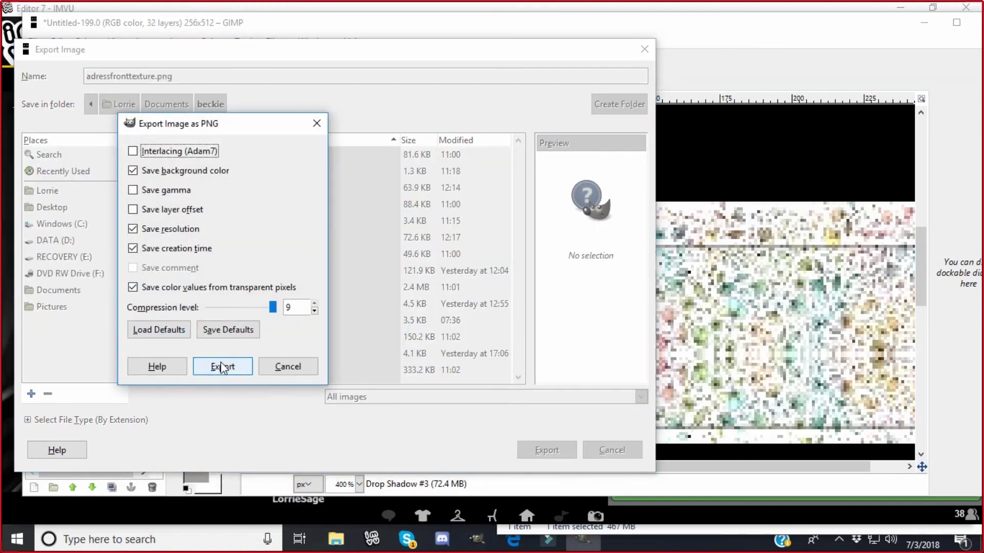
click(220, 366)
Switch to IMVU, reload the exported front texture into material 05, apply the changes and inspect the skirt up close
click(373, 539)
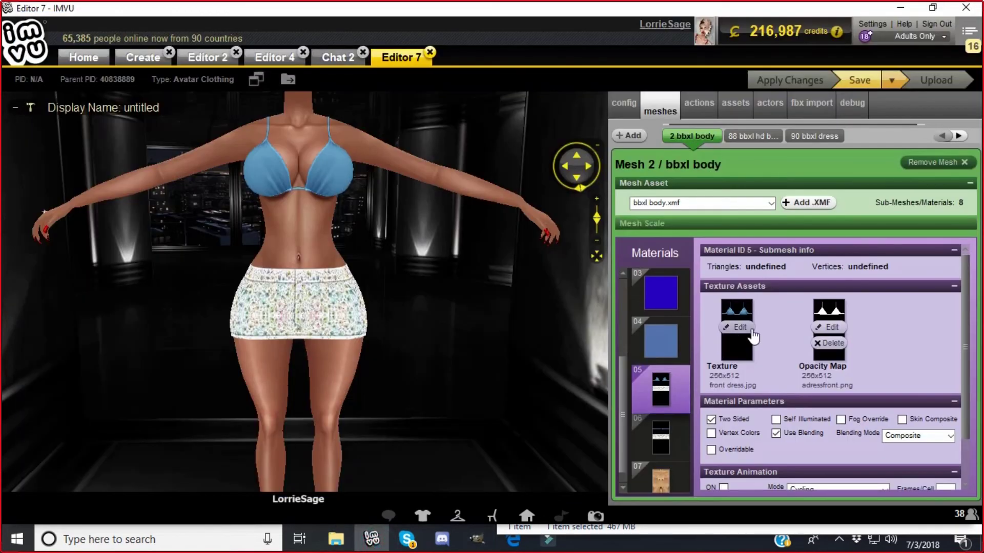
click(738, 327)
double_click(264, 228)
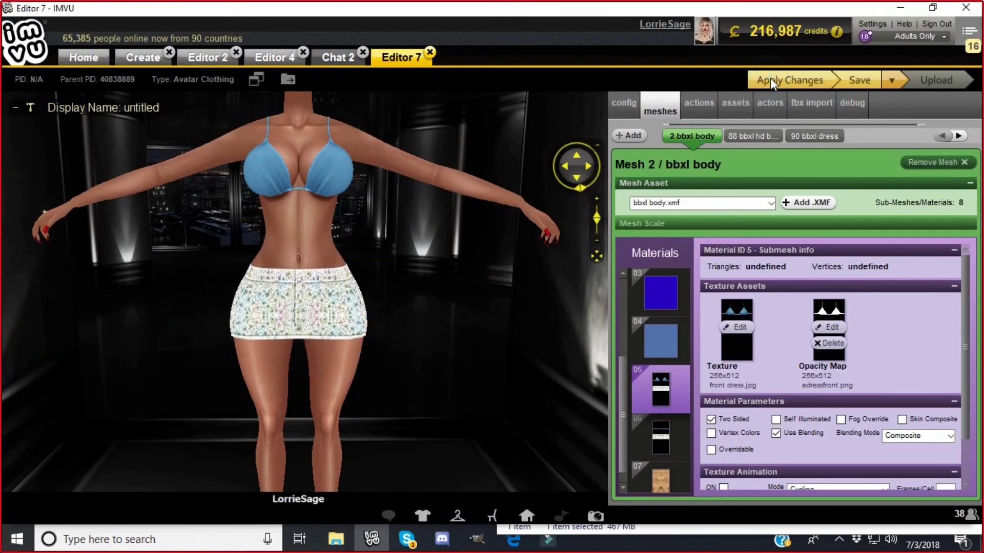
click(770, 77)
scroll(554, 243, up, 3)
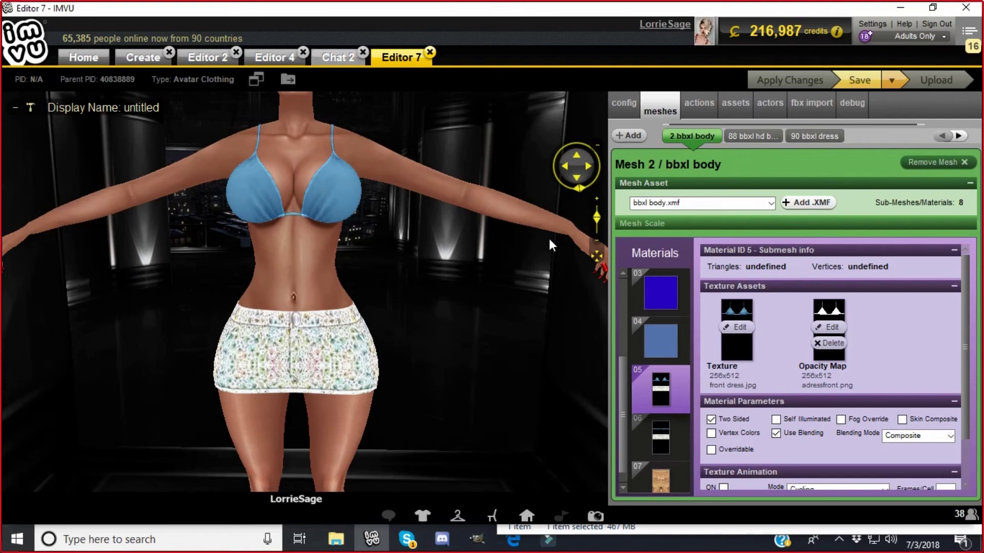
scroll(477, 380, up, 1)
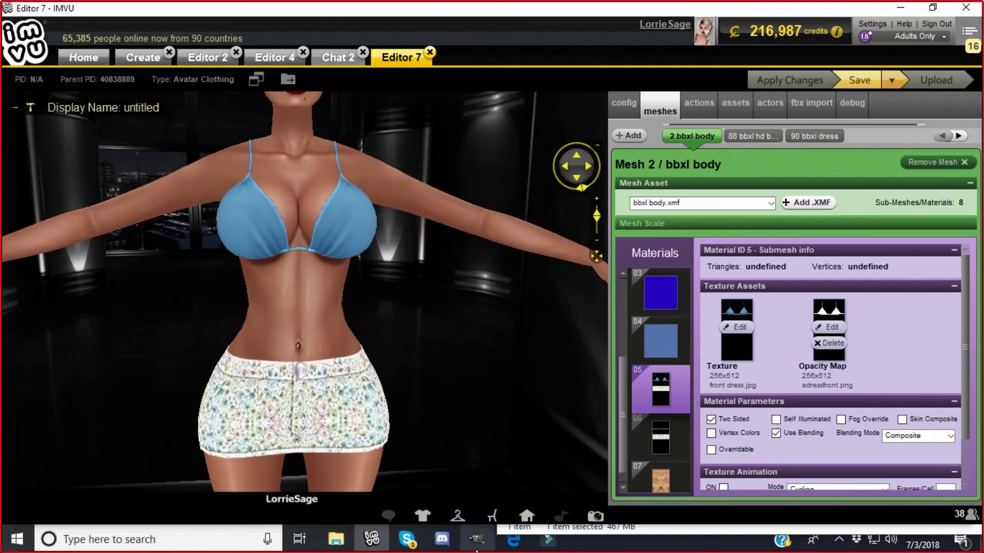
Switch back to GIMP and darken the button layer with Hue-Saturation, setting Lightness to about -41
click(476, 539)
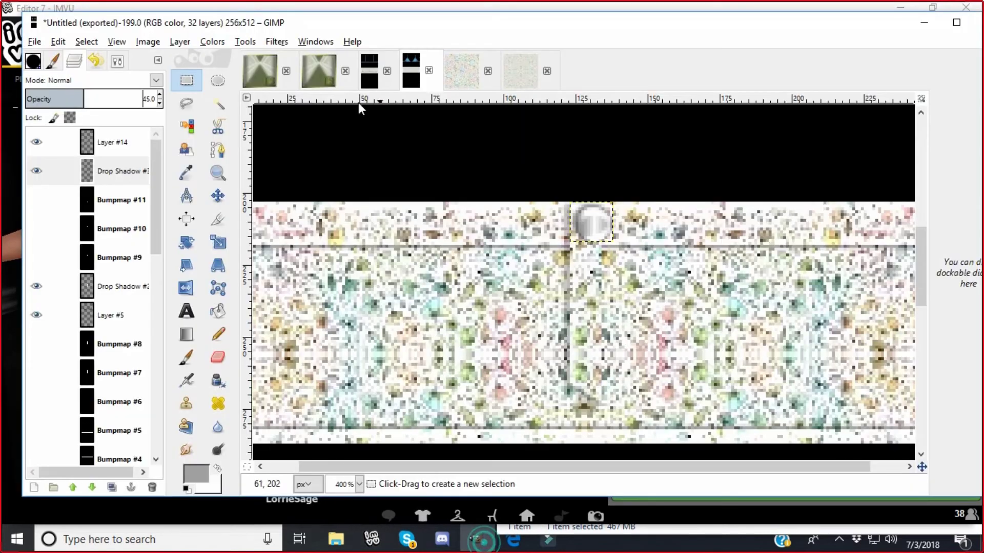
click(98, 134)
click(208, 42)
click(213, 78)
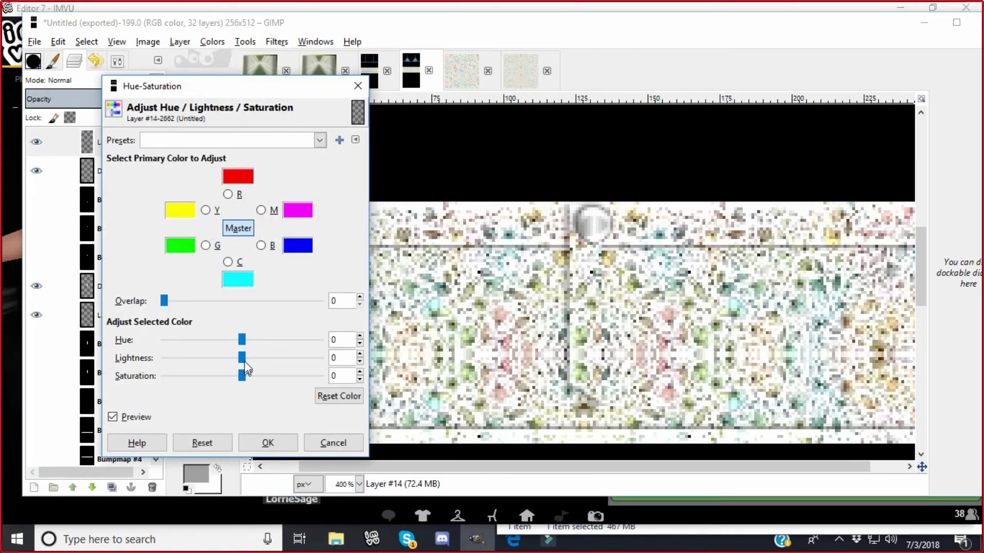
drag(243, 358, 226, 361)
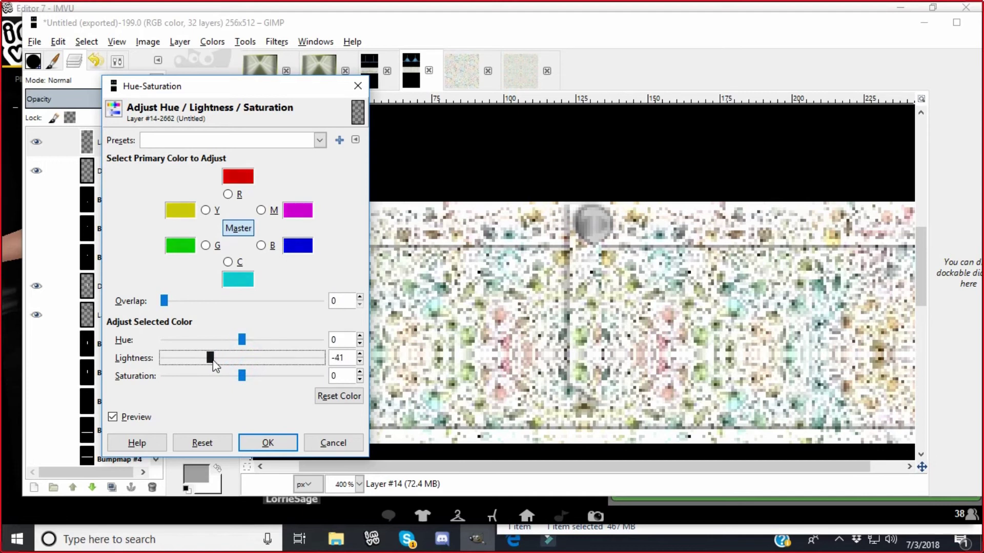
click(268, 443)
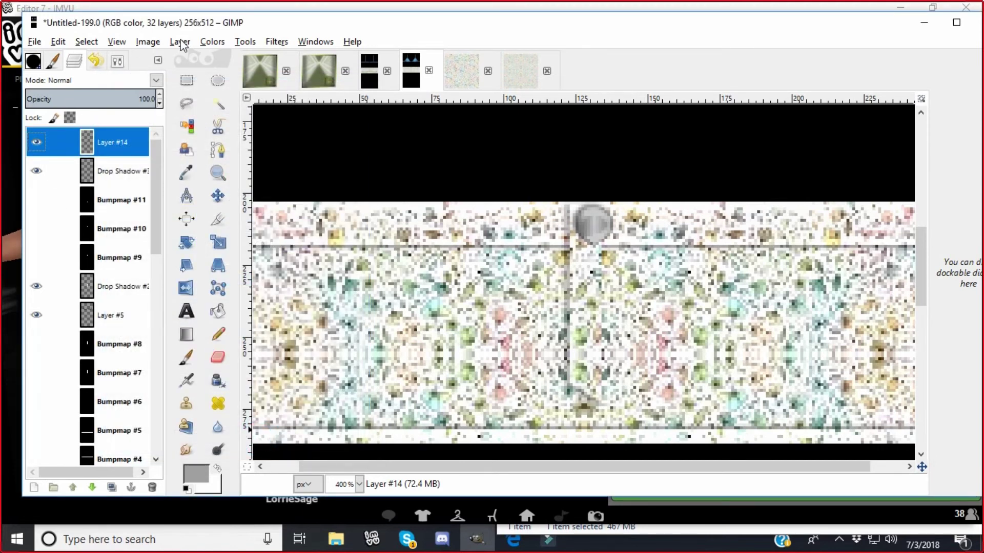
Copy the button layer and paste it as a floating selection
click(57, 41)
click(78, 142)
click(58, 42)
click(78, 171)
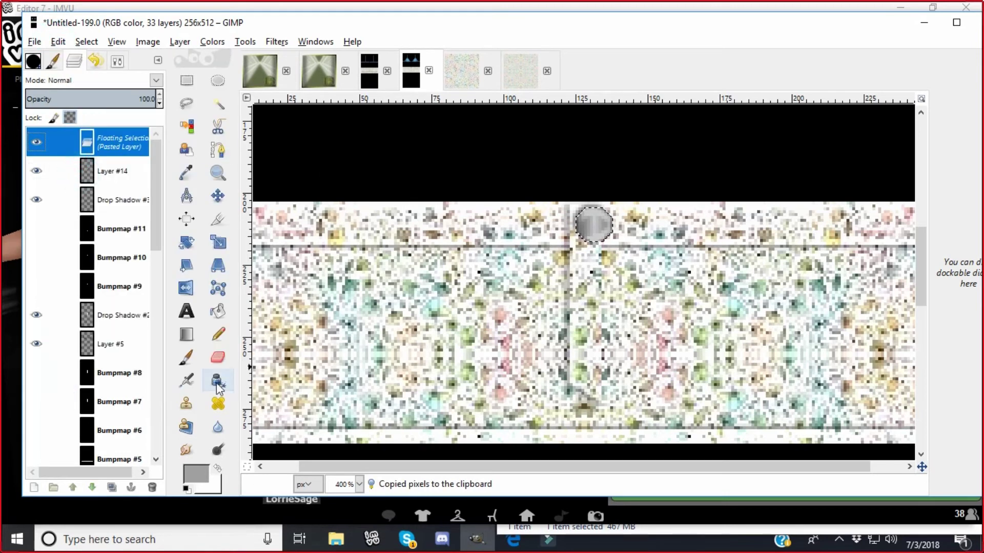
Swap the colors so that white is the foreground, and anchor the pasted floating selection
click(188, 361)
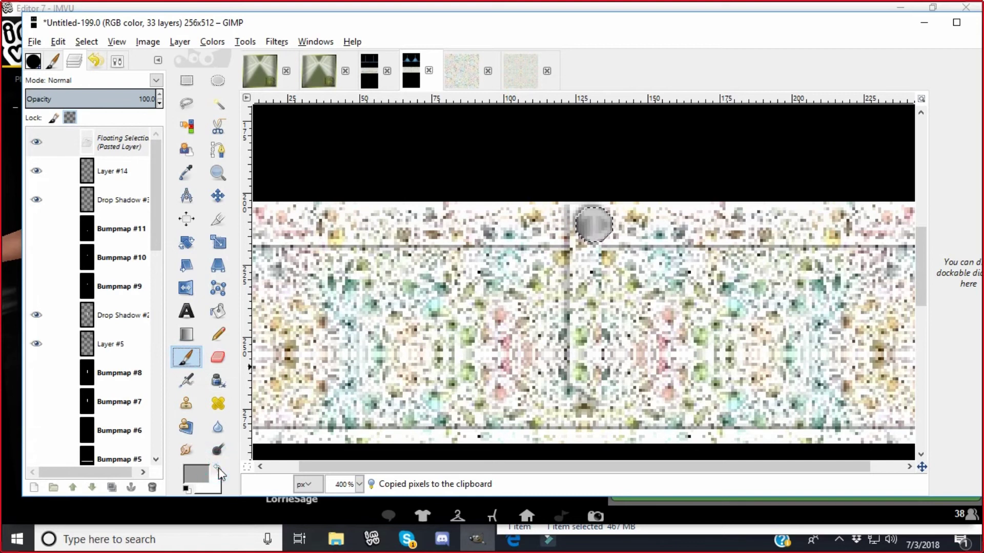
click(218, 467)
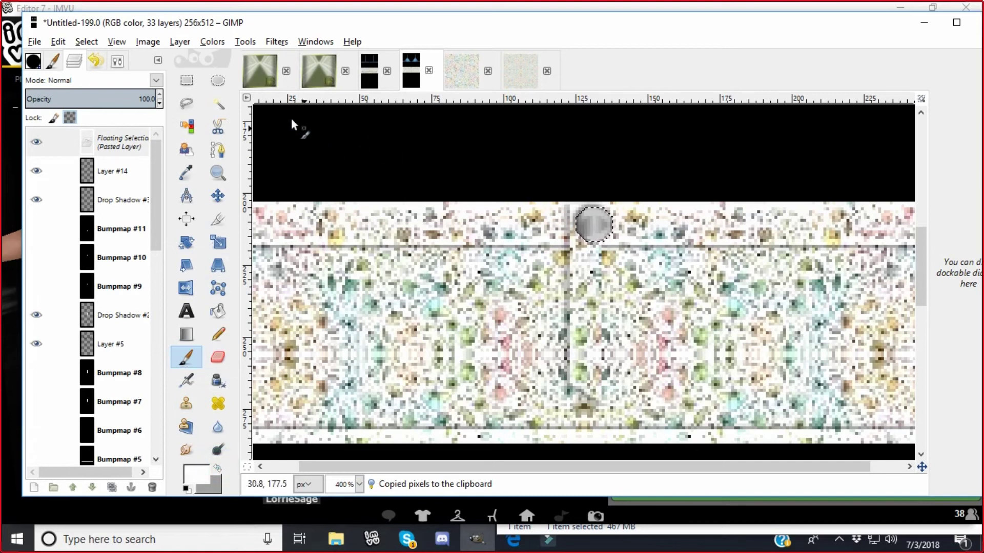
click(187, 82)
click(334, 149)
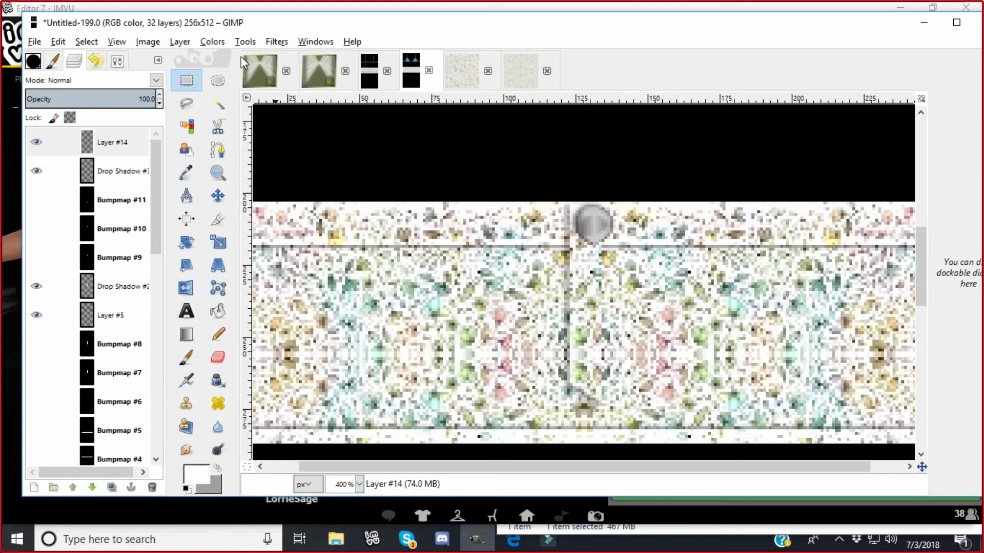
Create a transparent 256 x 512 px layer and paint a white highlight dot on the button with the Paintbrush
click(181, 42)
click(190, 59)
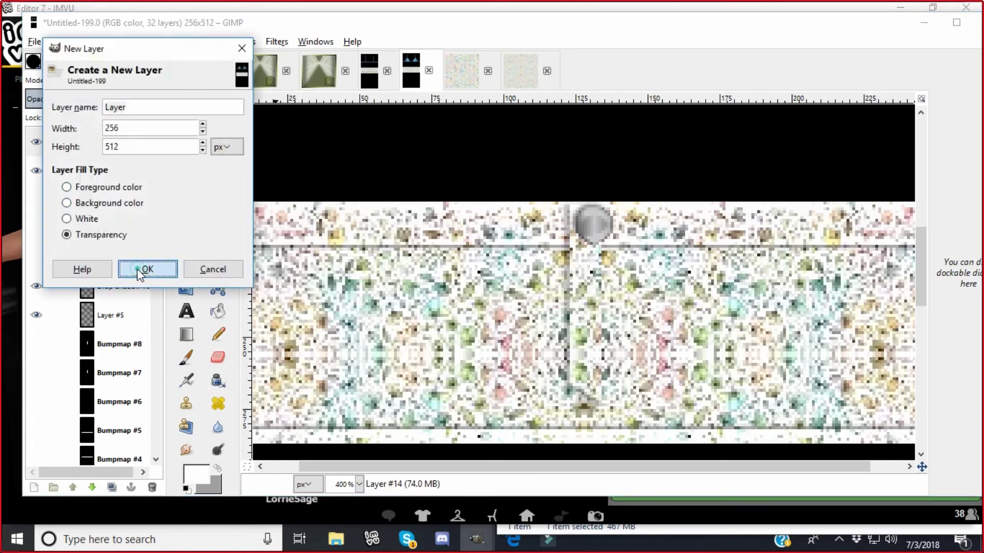
click(148, 271)
click(185, 357)
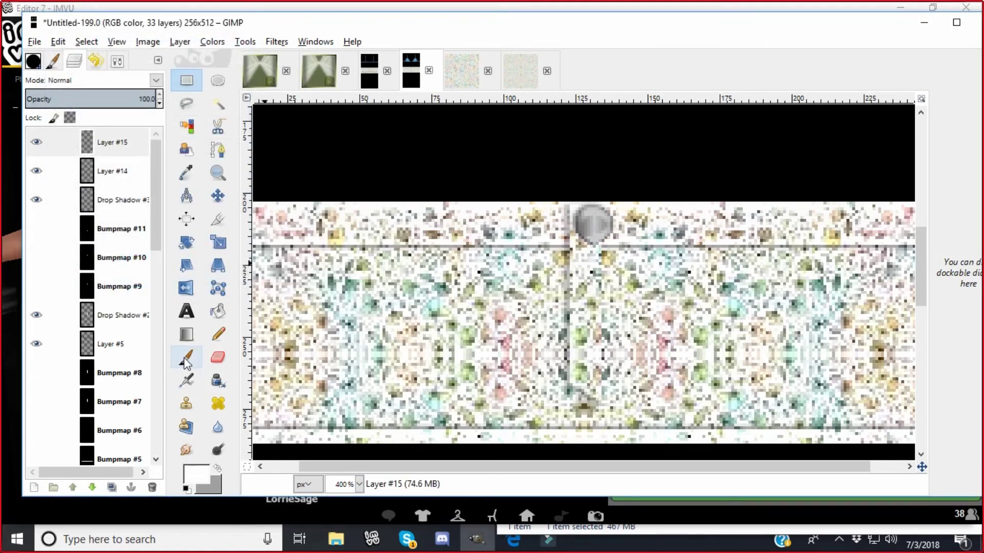
click(596, 226)
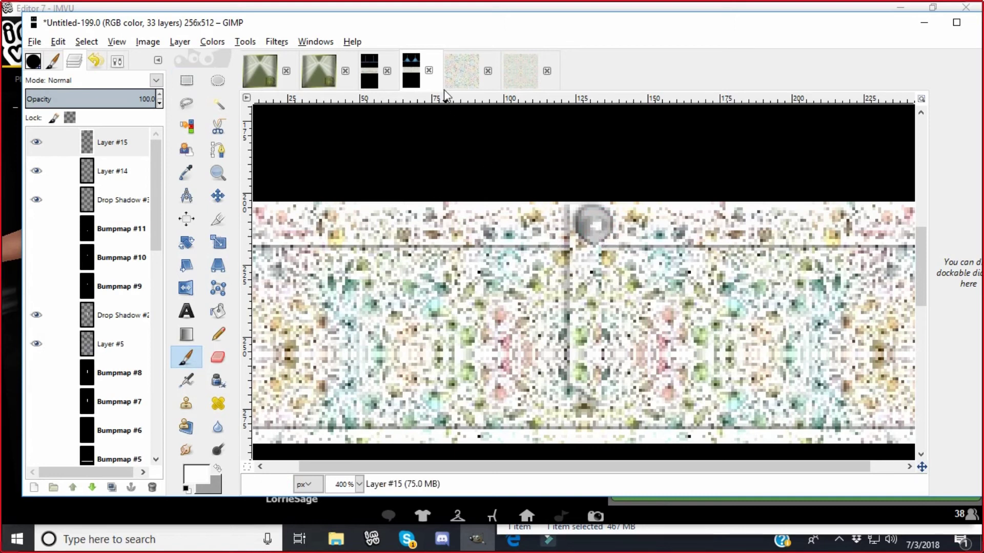
Soften the white highlight with a Gaussian Blur of 2.0 px horizontally and vertically
click(276, 42)
mouse_move(293, 125)
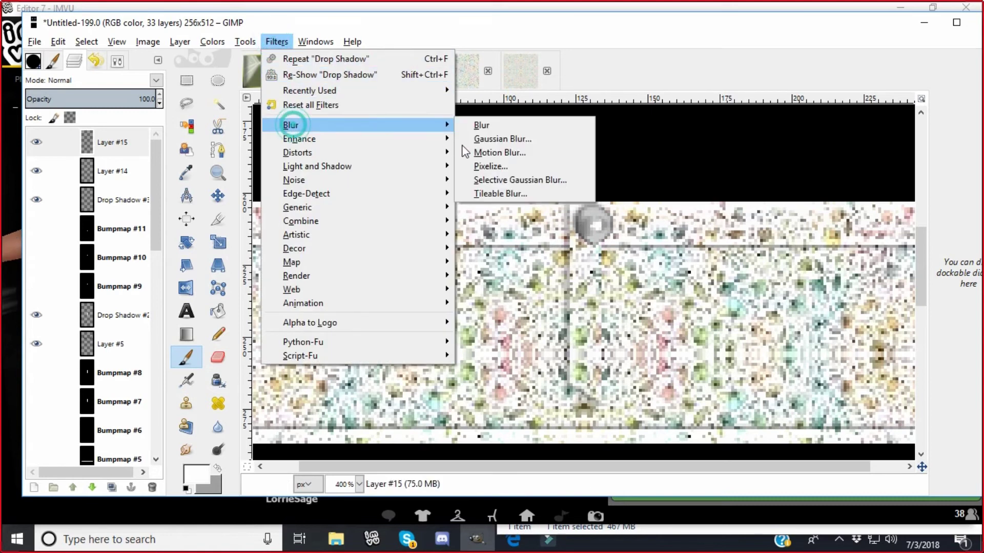
click(485, 142)
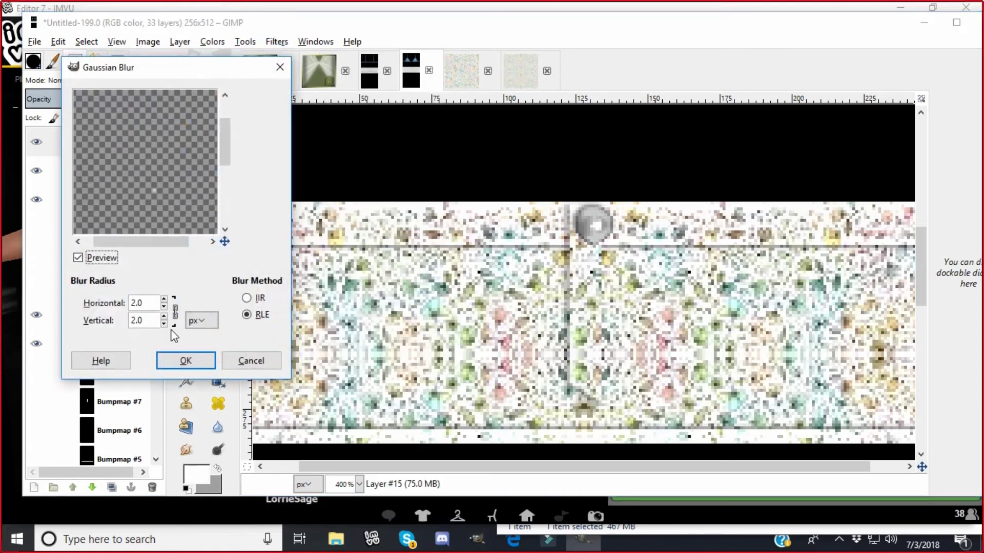
click(181, 361)
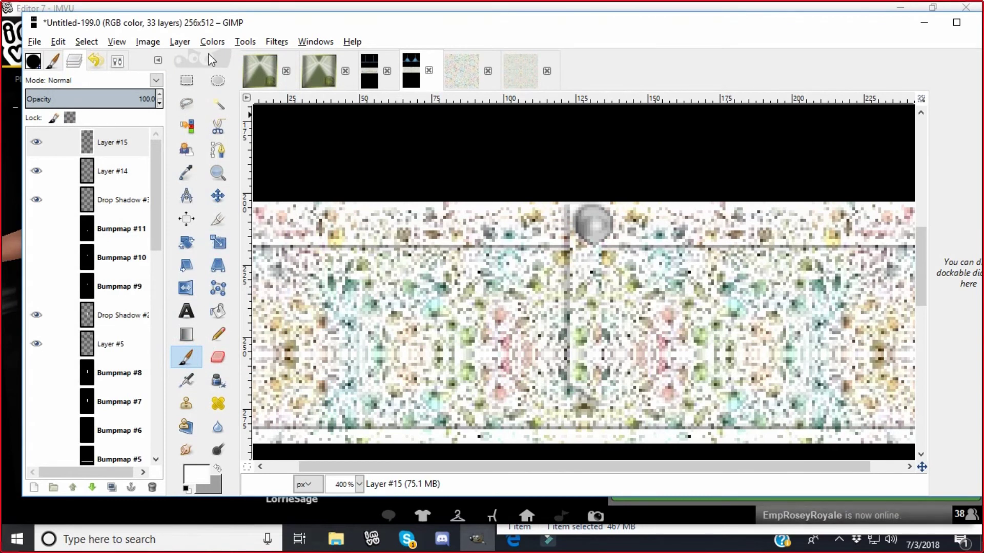
Paint another white highlight dot on the button and repeat the Gaussian Blur
click(597, 225)
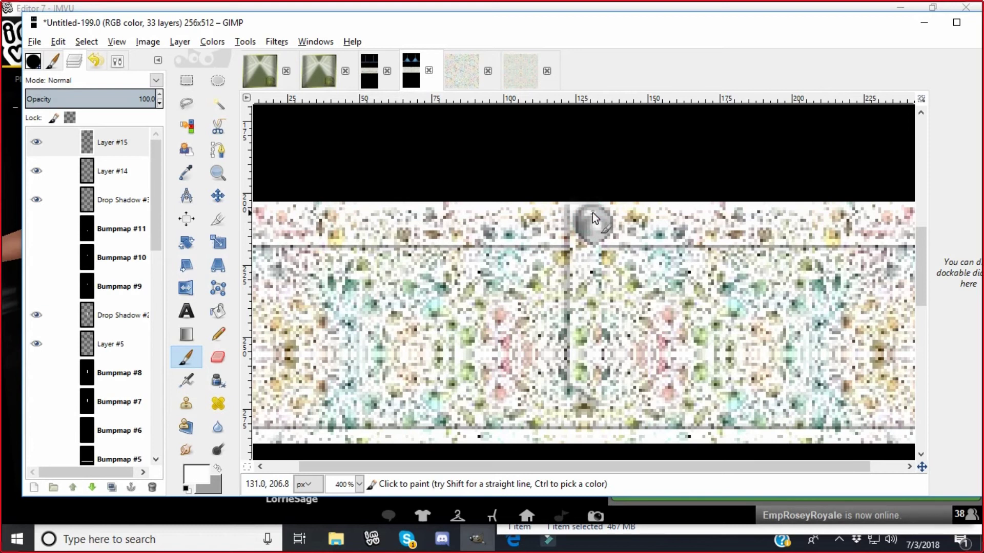
click(279, 41)
click(281, 59)
Export the image as adressfronttexture.png in the beckie folder, replacing the existing file and keeping the PNG options
click(34, 42)
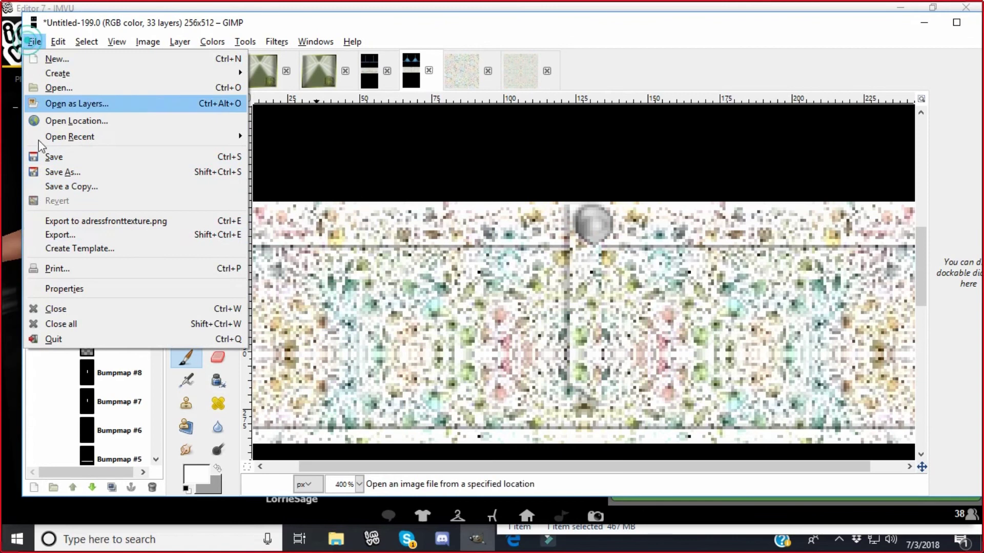
click(50, 242)
click(546, 450)
click(368, 320)
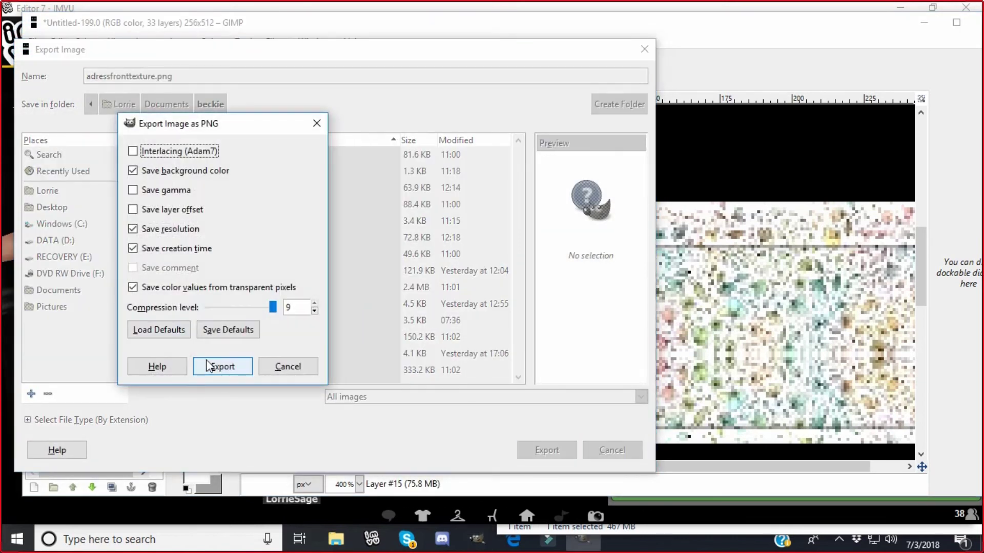
click(222, 365)
Switch to IMVU, load adressfronttexture as the texture of material 05, and apply the changes to preview it on the avatar
click(371, 538)
click(739, 327)
click(261, 222)
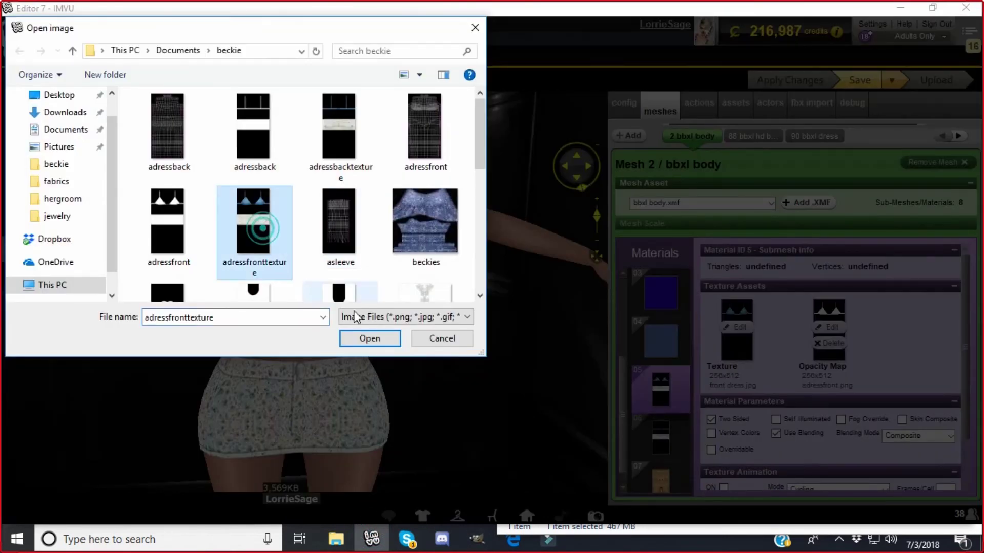
click(369, 338)
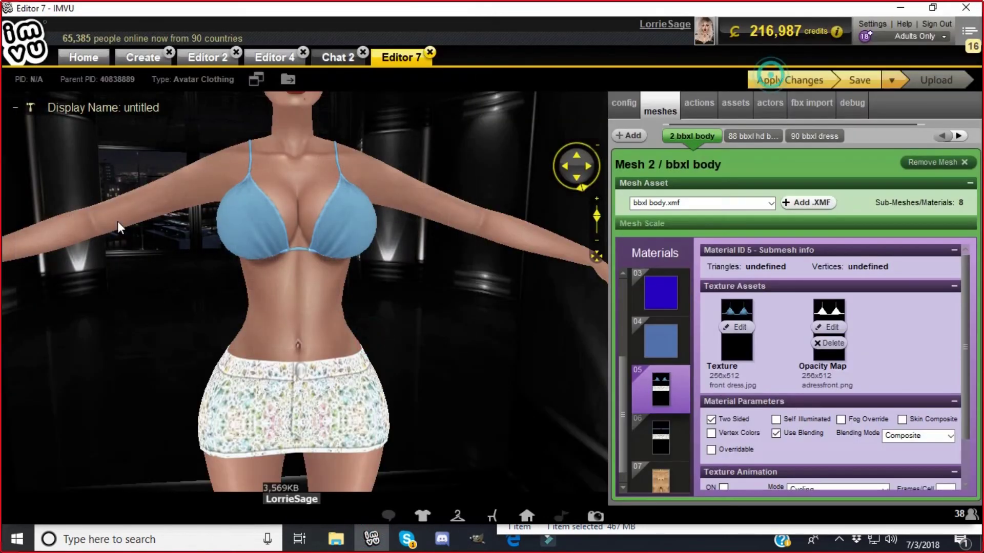
click(772, 80)
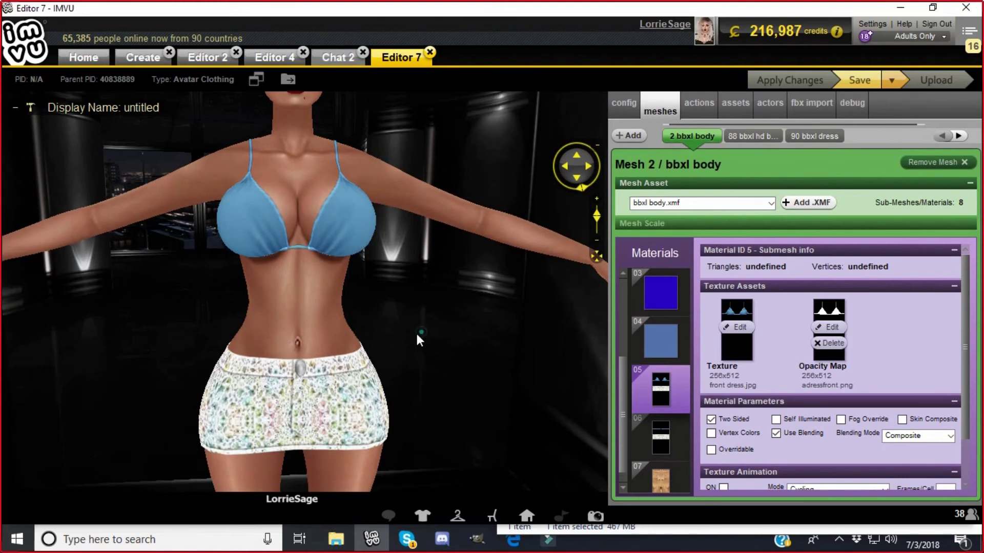
Back in GIMP, select a narrow rectangle about 10 x 23 px on Layer #2 across the waistband and copy it
click(476, 540)
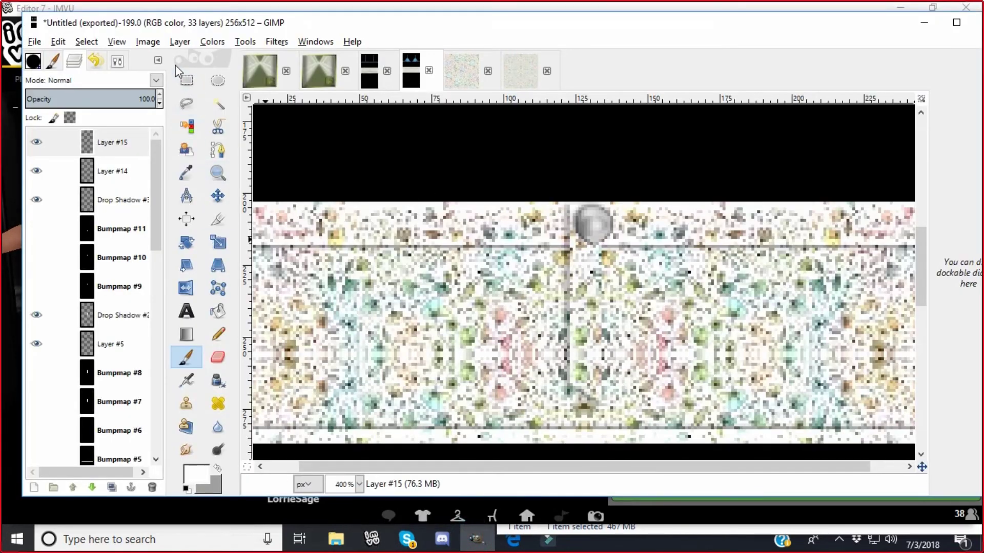
click(187, 80)
drag(154, 231, 142, 438)
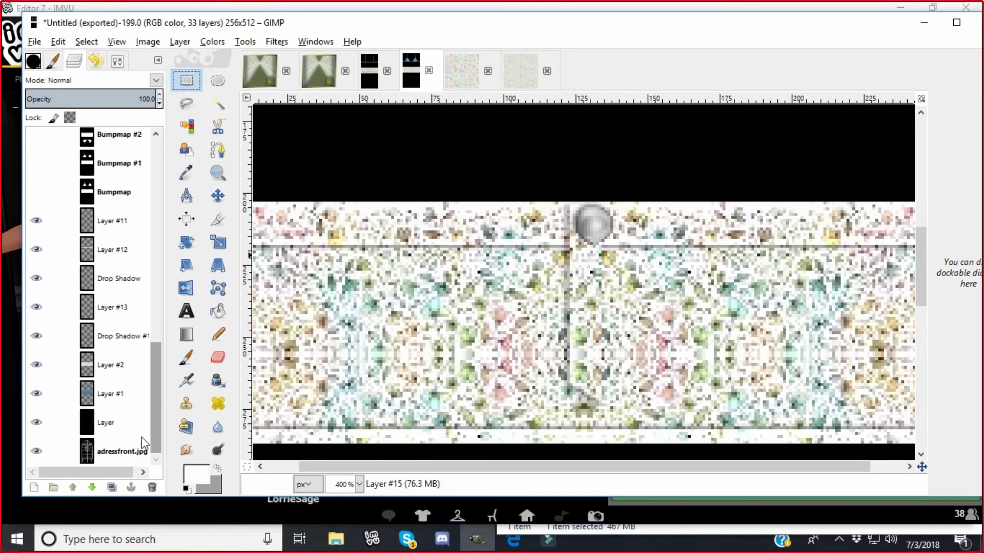
click(99, 370)
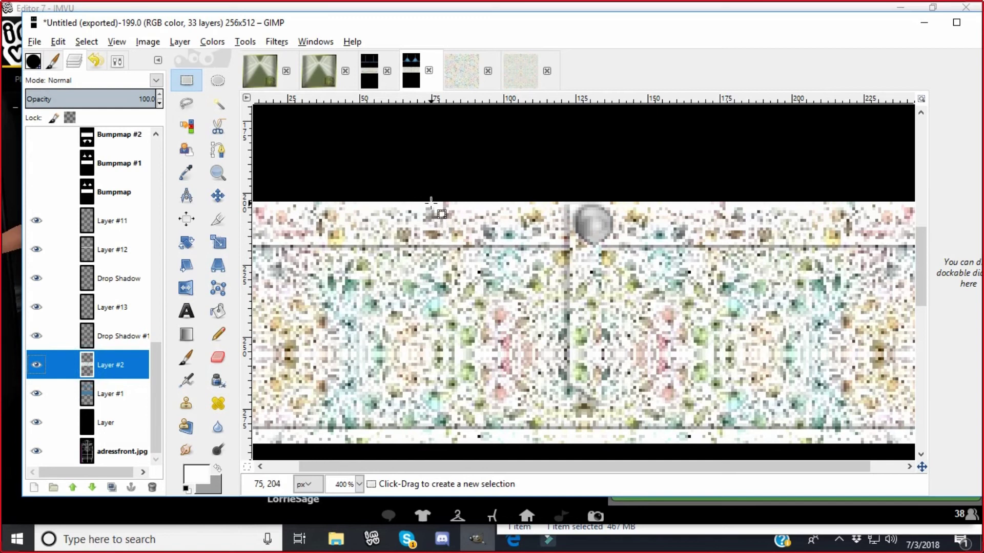
drag(432, 202, 460, 268)
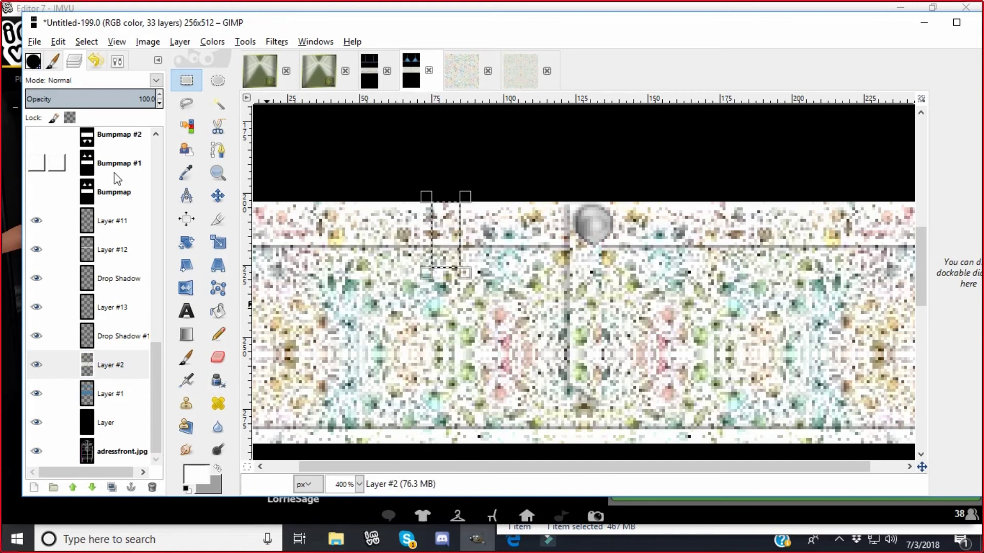
click(58, 42)
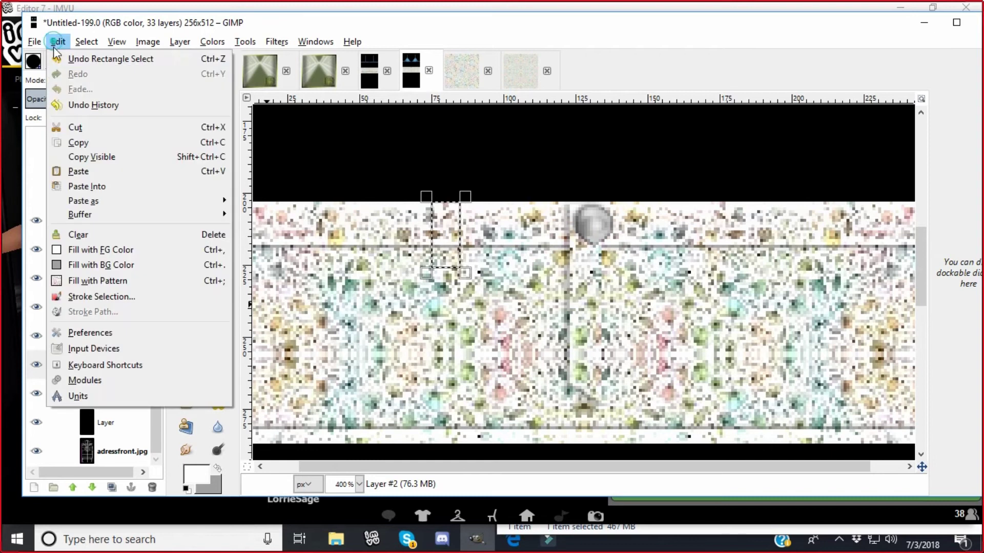
click(73, 143)
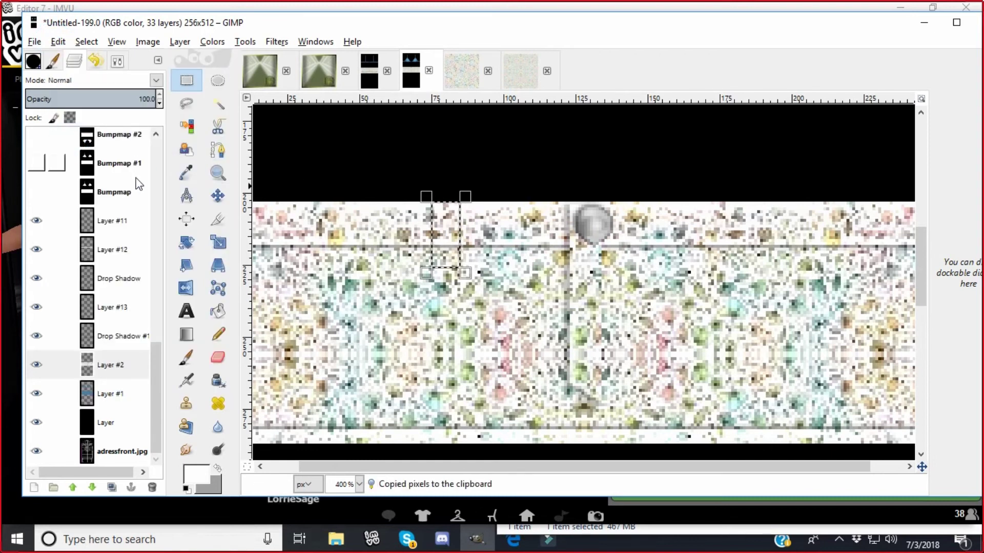
click(58, 41)
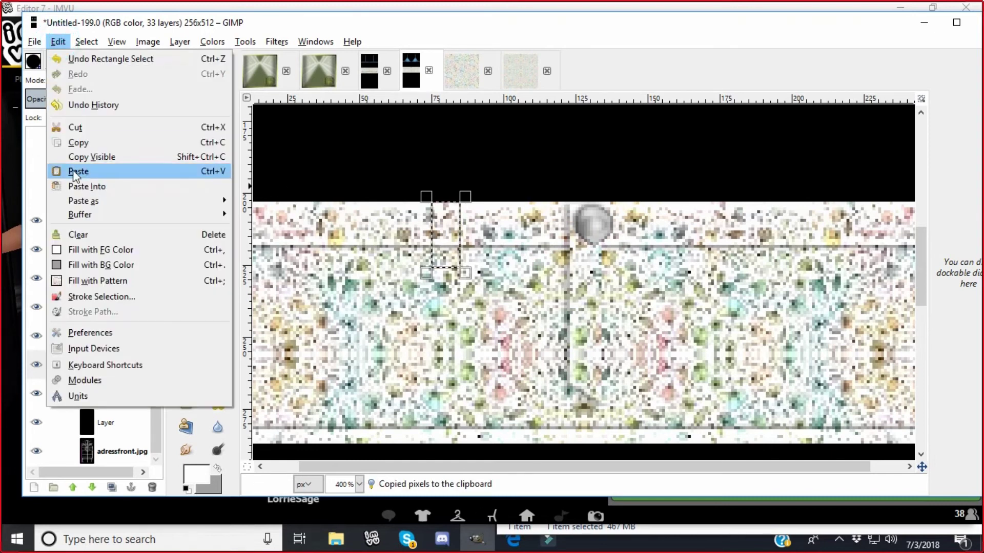
click(79, 144)
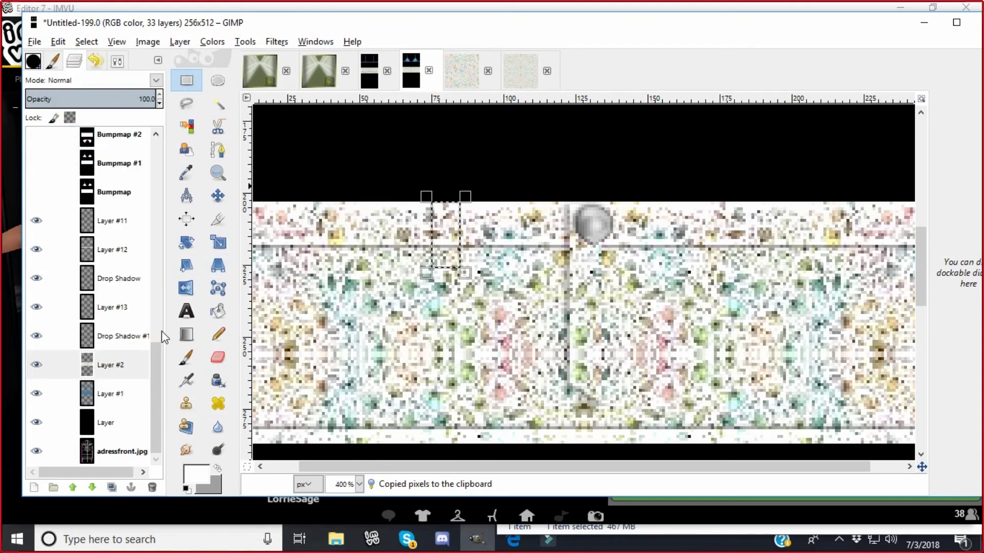
Create a transparent 256 x 512 px layer above Layer #15, paste the copied fabric strip and anchor it
drag(155, 360, 155, 137)
click(116, 142)
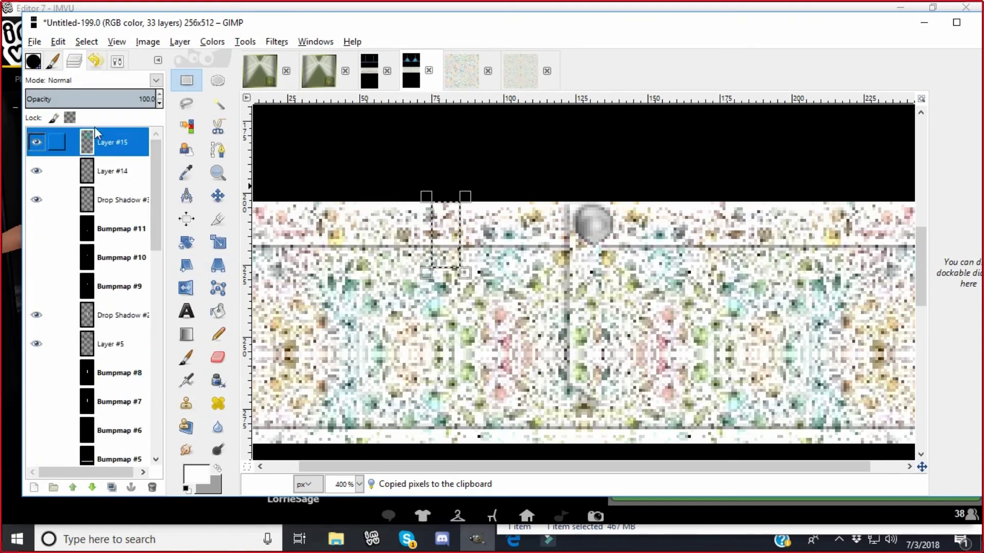
click(180, 41)
click(210, 59)
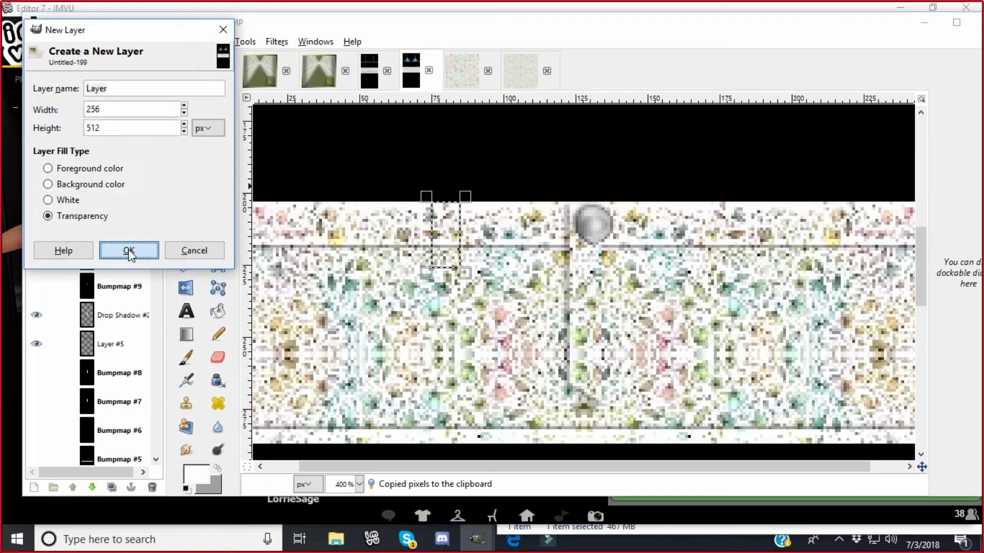
click(128, 248)
click(60, 43)
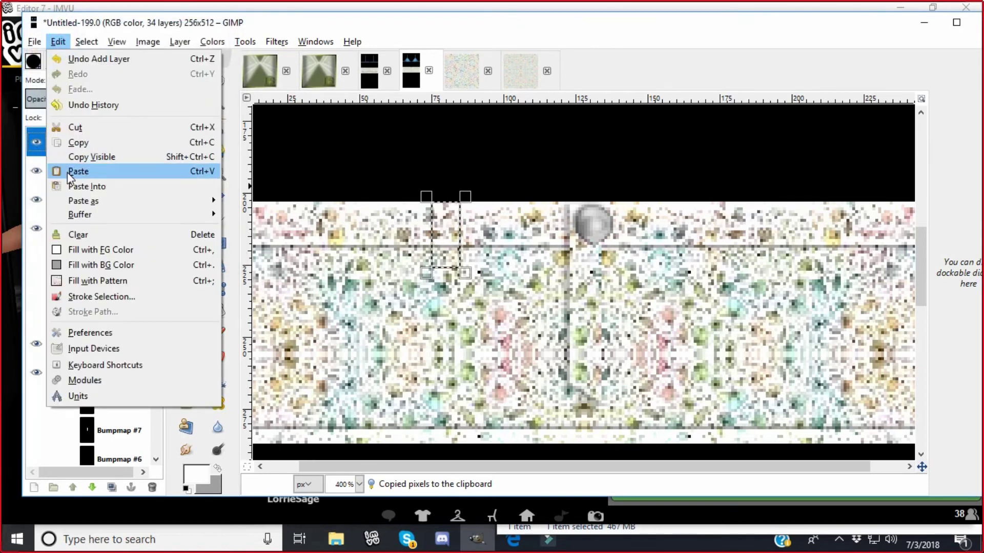
click(66, 170)
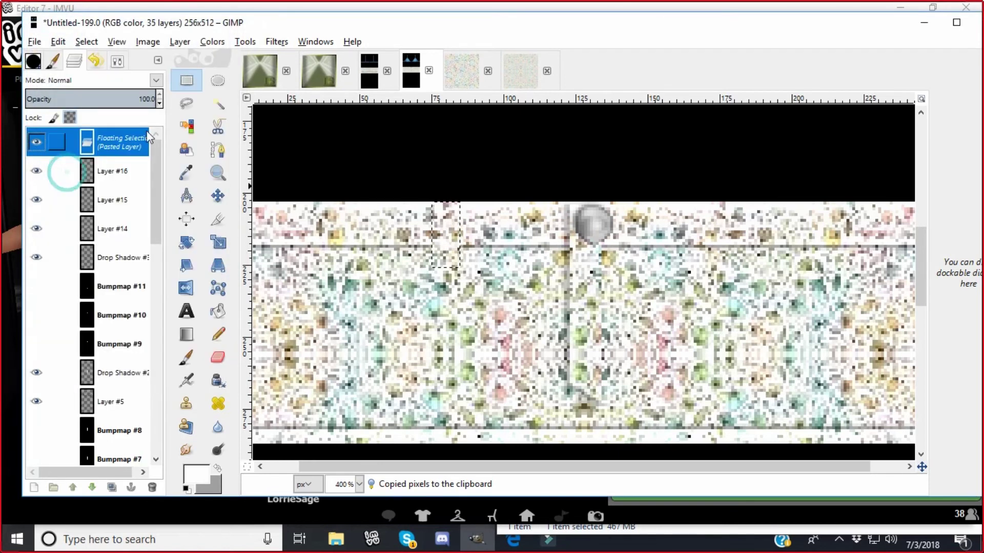
click(344, 148)
Apply an Add Bevel filter to the fabric strip on Layer #16 and flip the layer horizontally
click(277, 41)
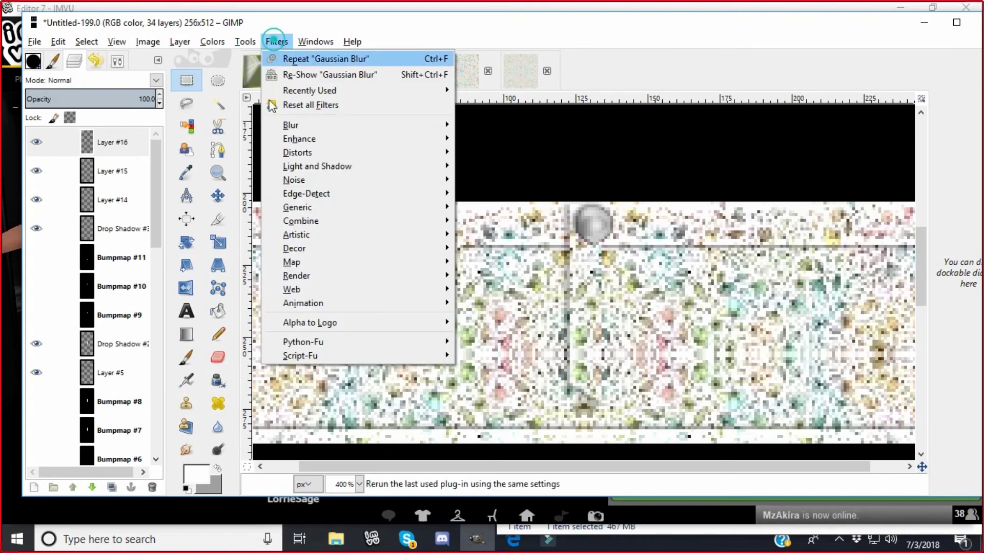
mouse_move(276, 254)
click(477, 249)
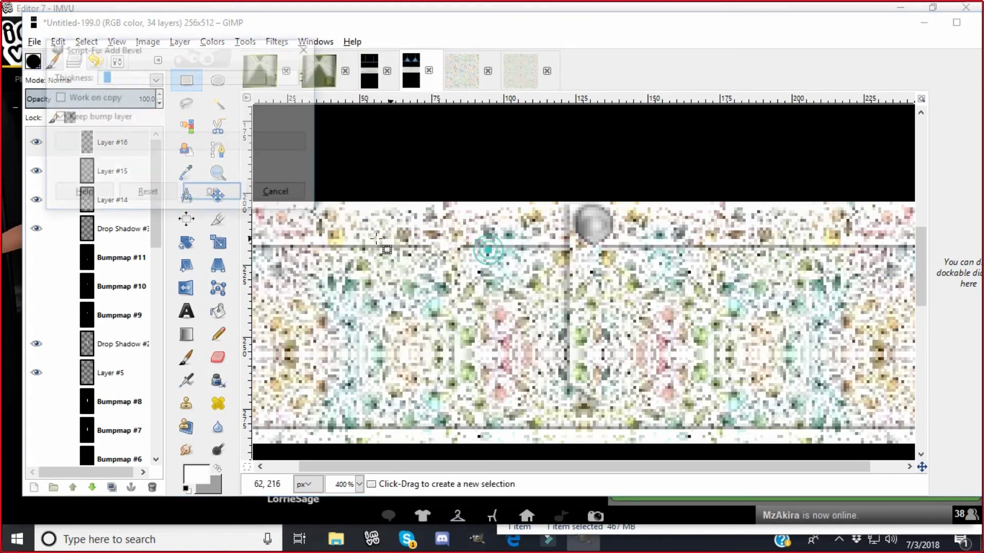
click(213, 196)
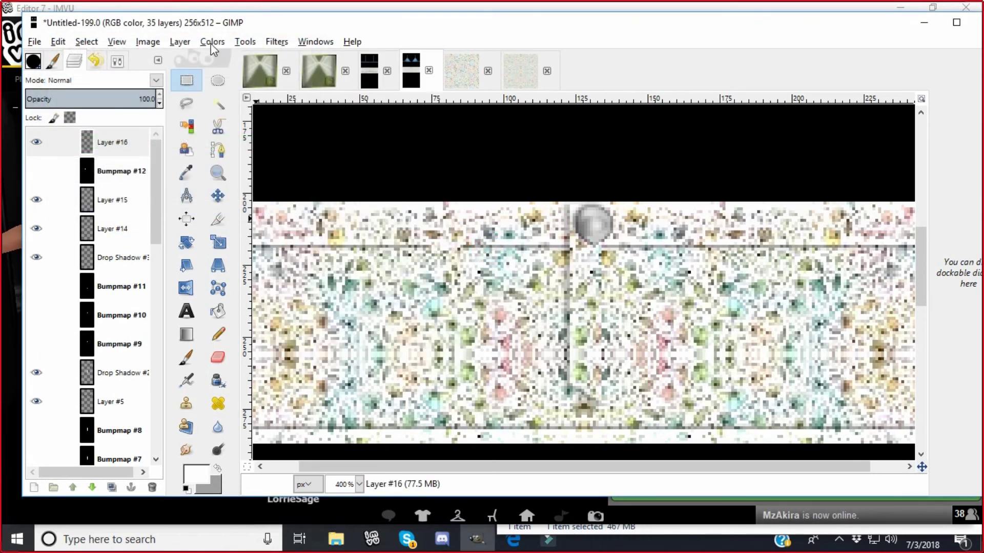
click(177, 42)
mouse_move(210, 212)
click(379, 208)
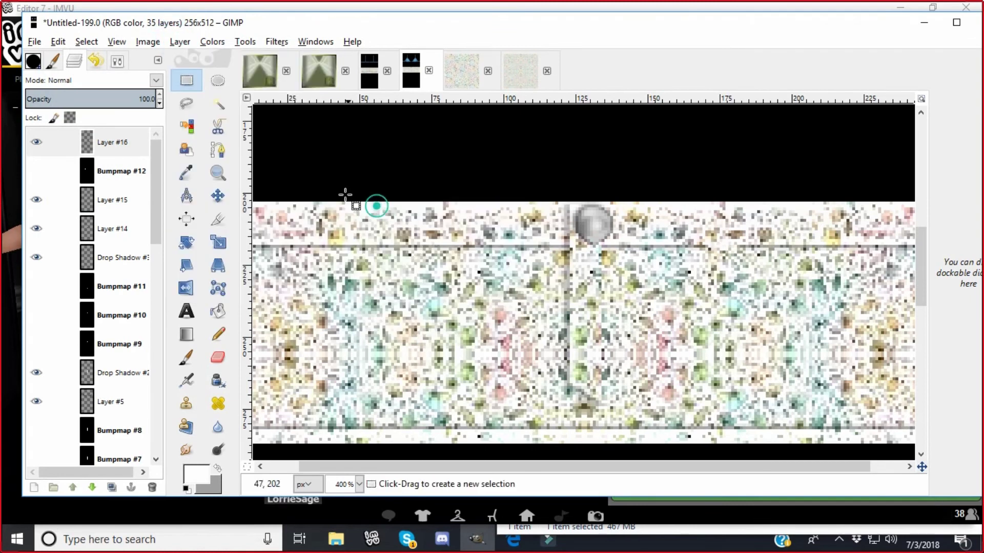
Repeat the Add Bevel filter on the mirrored strip and flip Layer #16 horizontally back to its original side
click(276, 42)
click(289, 60)
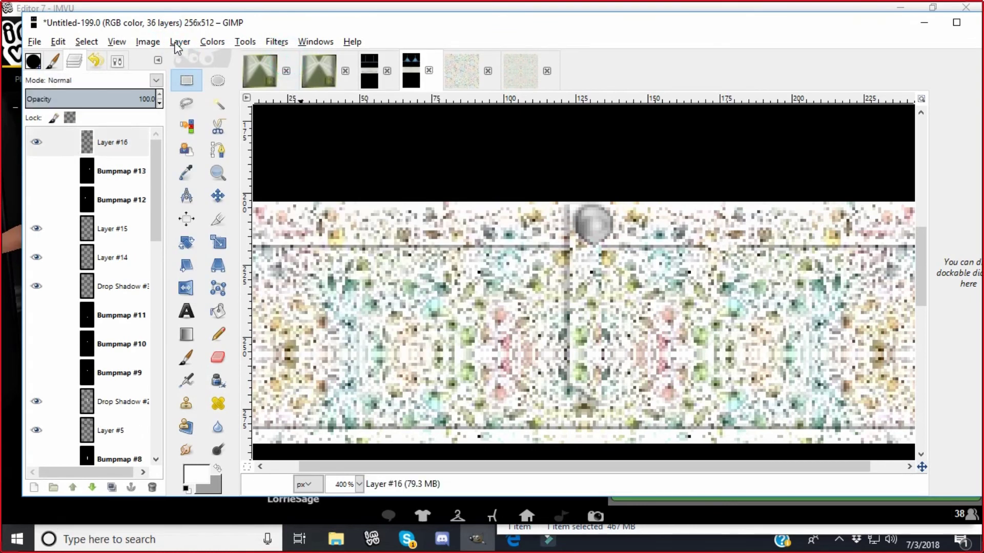
click(178, 42)
mouse_move(196, 219)
click(359, 213)
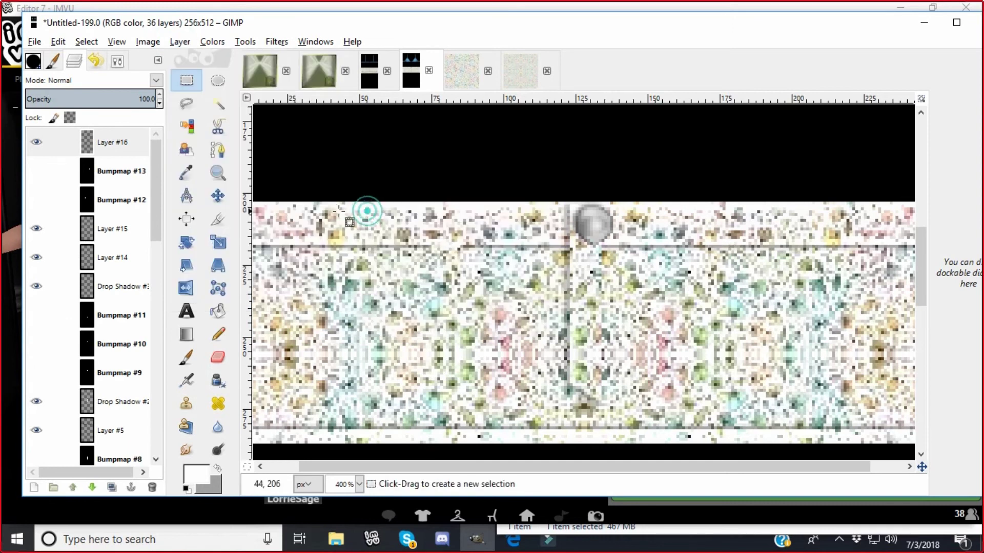
Add a black drop shadow to the strip with offsets X -1 and Y -1, blur radius 1 and opacity 80, without resizing
click(276, 42)
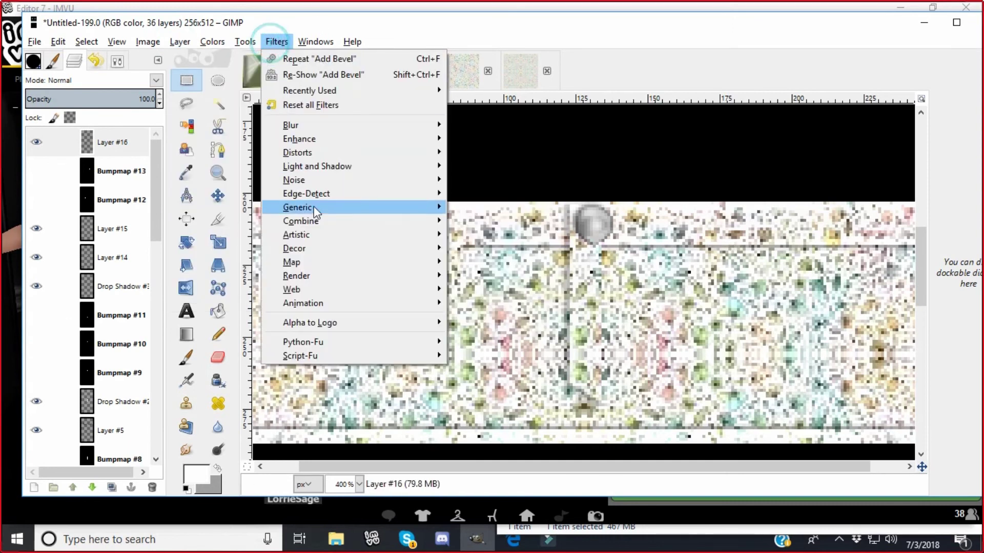
mouse_move(318, 168)
click(483, 241)
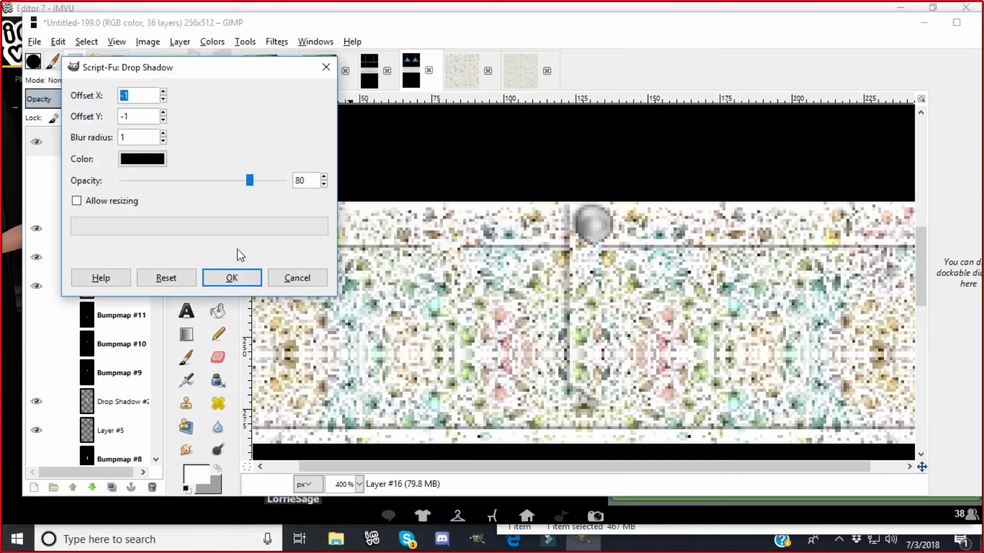
click(233, 277)
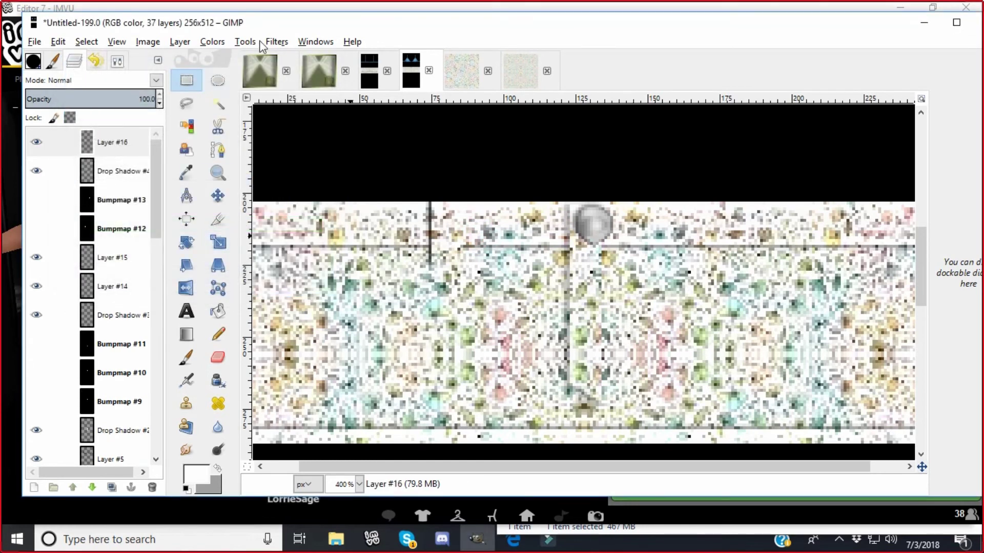
Add a second black drop shadow to the strip, offset in the opposite direction, with blur radius 1 and opacity 80
click(277, 42)
click(296, 74)
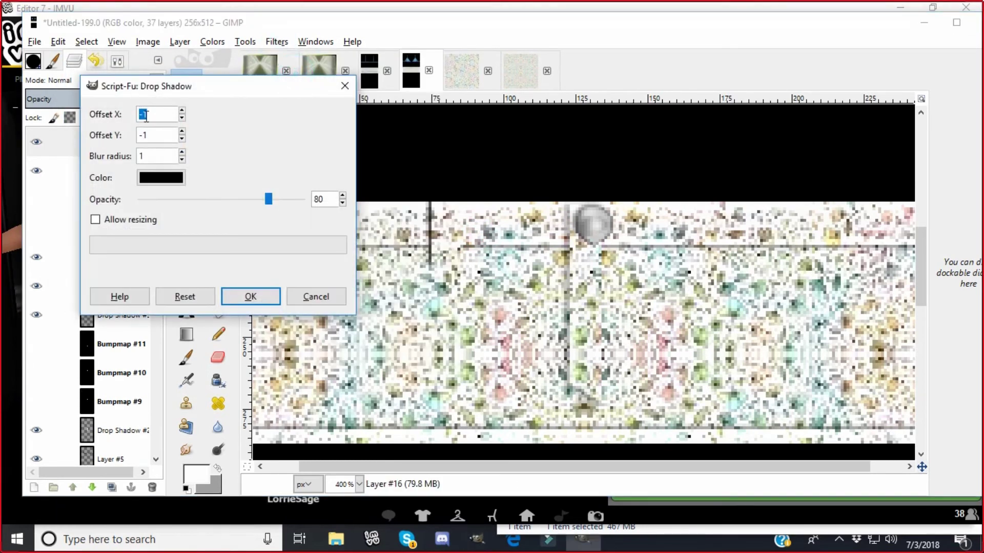
click(144, 111)
click(143, 134)
click(249, 298)
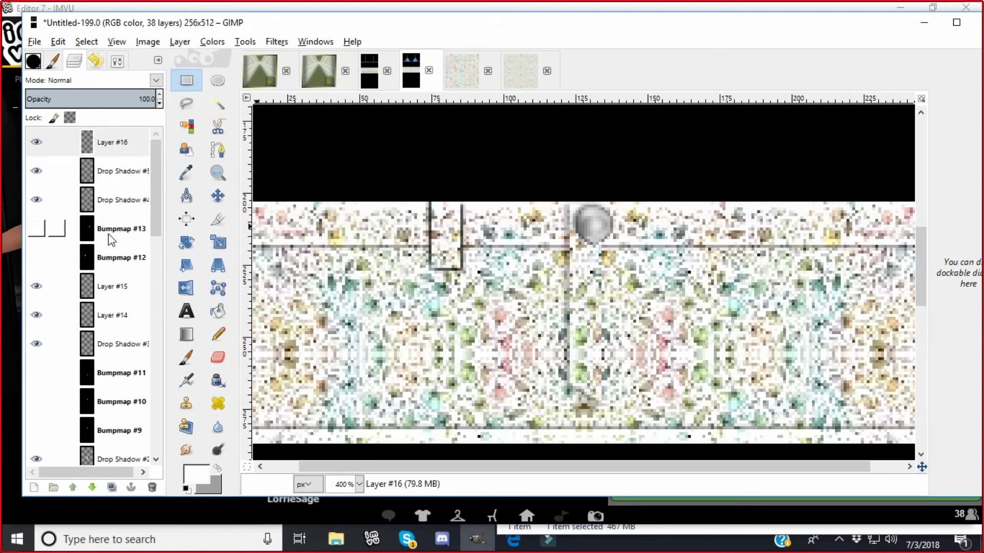
Paint white over the strip's bottom shadow line on the Drop Shadow #5 layer with the Paintbrush
click(89, 197)
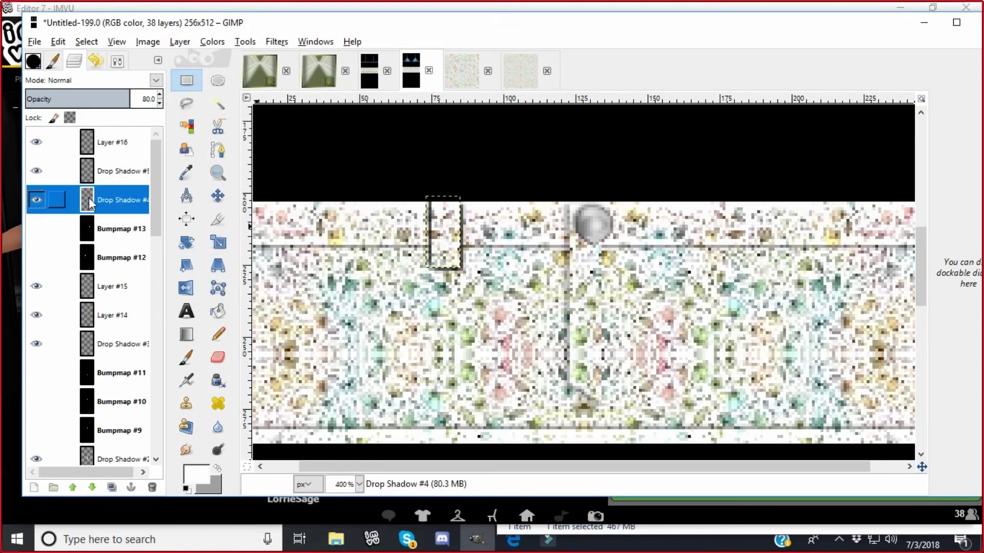
click(89, 177)
click(187, 354)
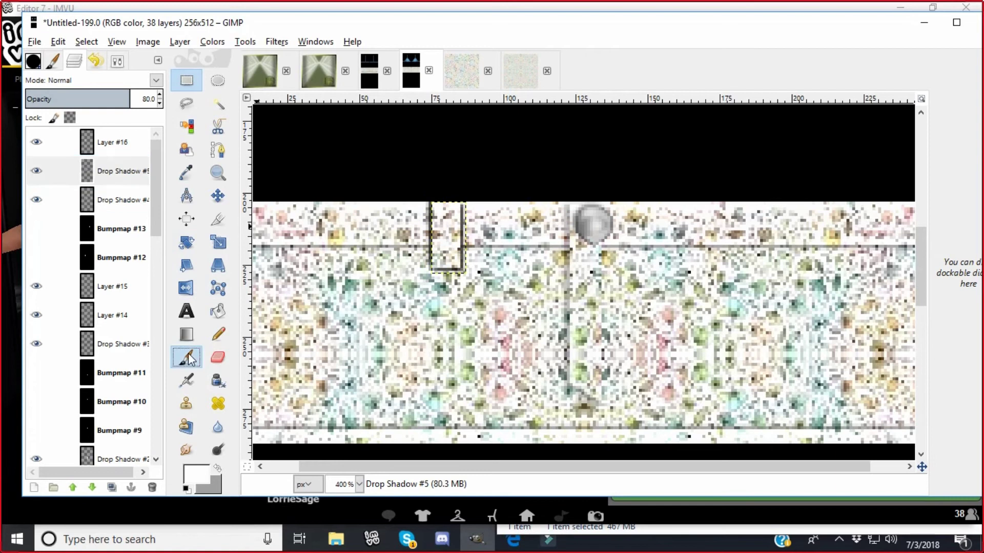
click(441, 271)
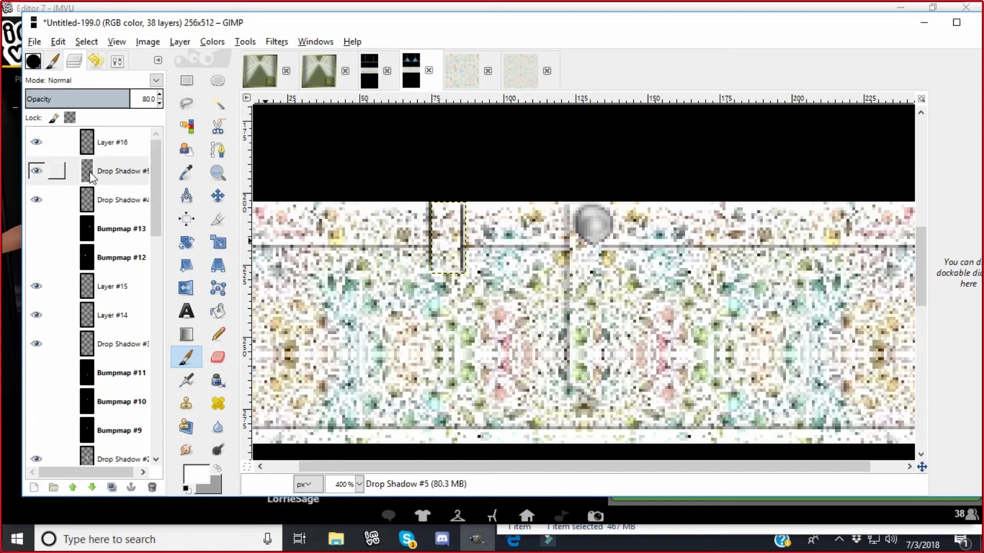
Merge Drop Shadow #5 down into Drop Shadow #4 and lower the merged shadow layer's opacity to 56
click(176, 43)
click(200, 133)
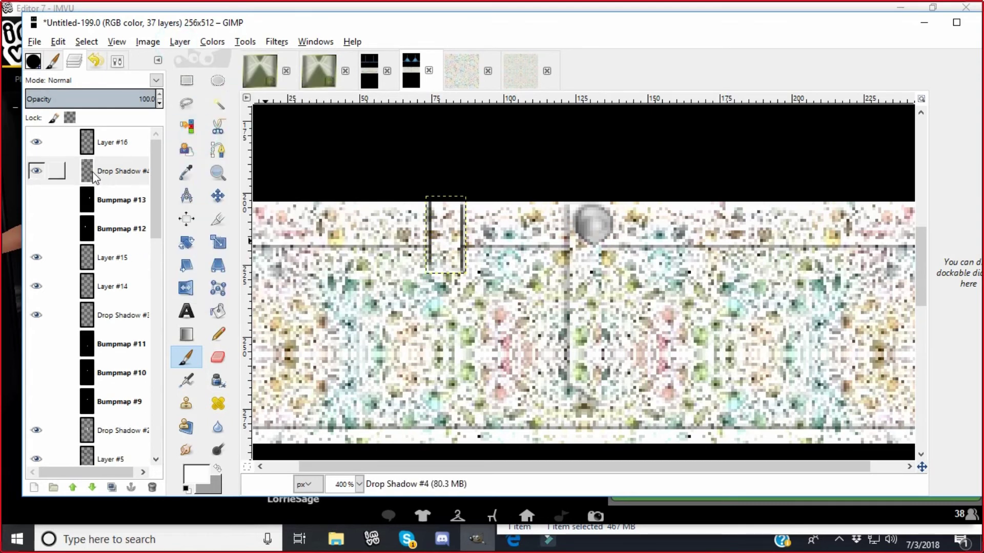
drag(160, 105, 160, 105)
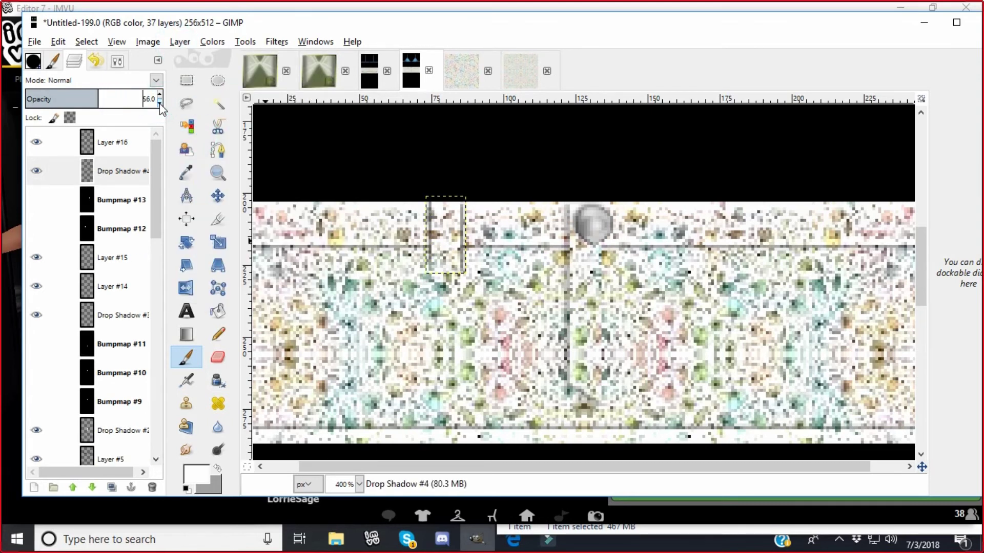
Merge the fabric strip on Layer #16 down into its shadow layer
click(93, 142)
click(179, 43)
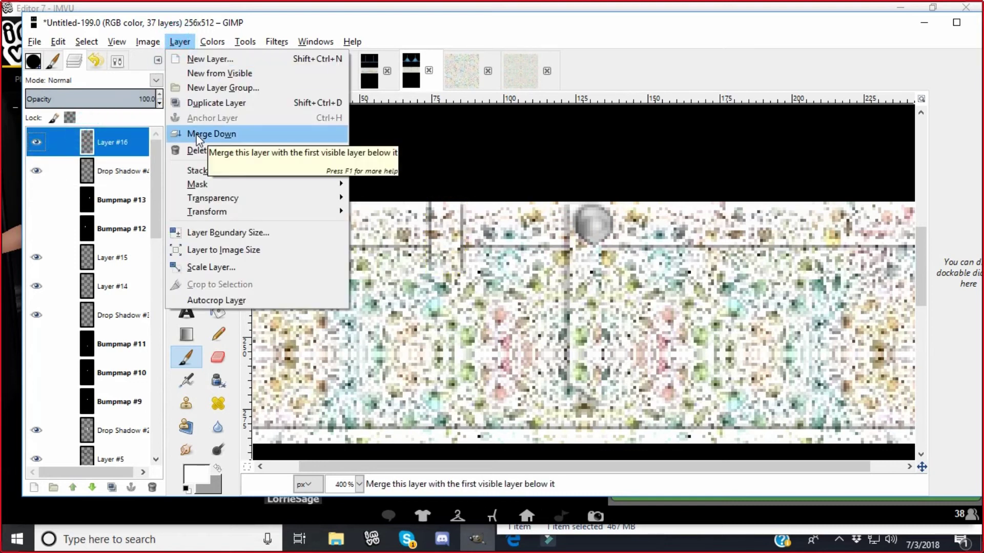
click(206, 132)
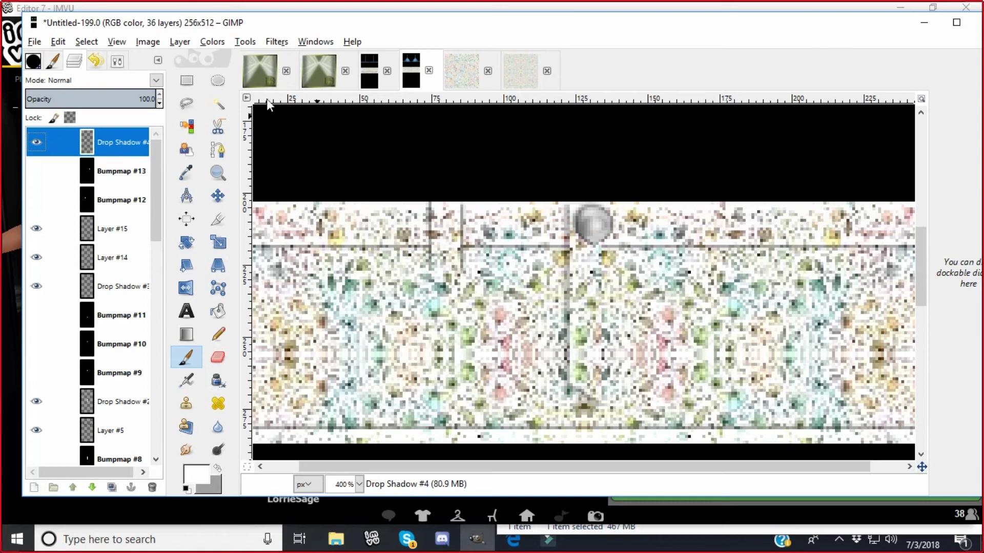
Move the belt loop strip up until its top projects slightly above the skirt's waistband
click(218, 196)
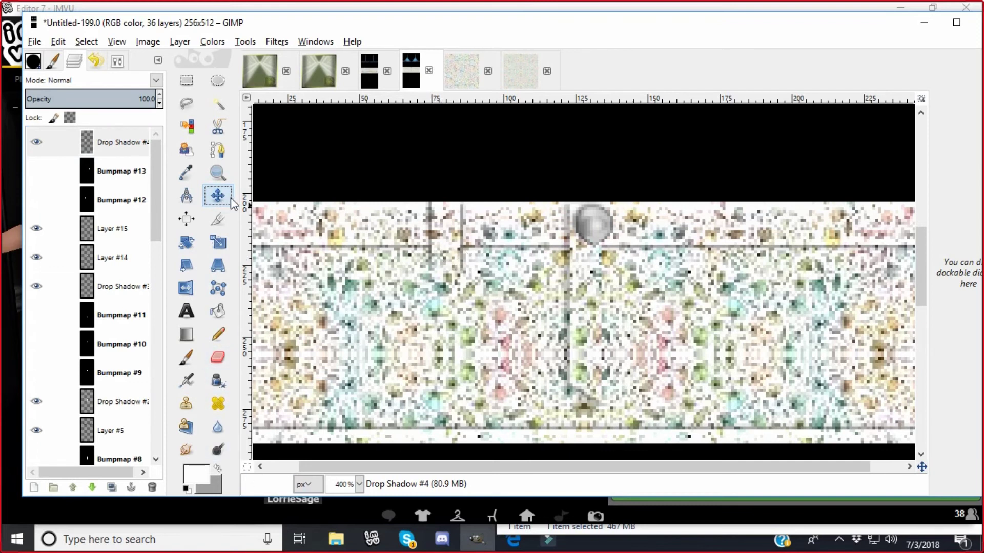
drag(333, 467, 300, 467)
drag(486, 230, 486, 221)
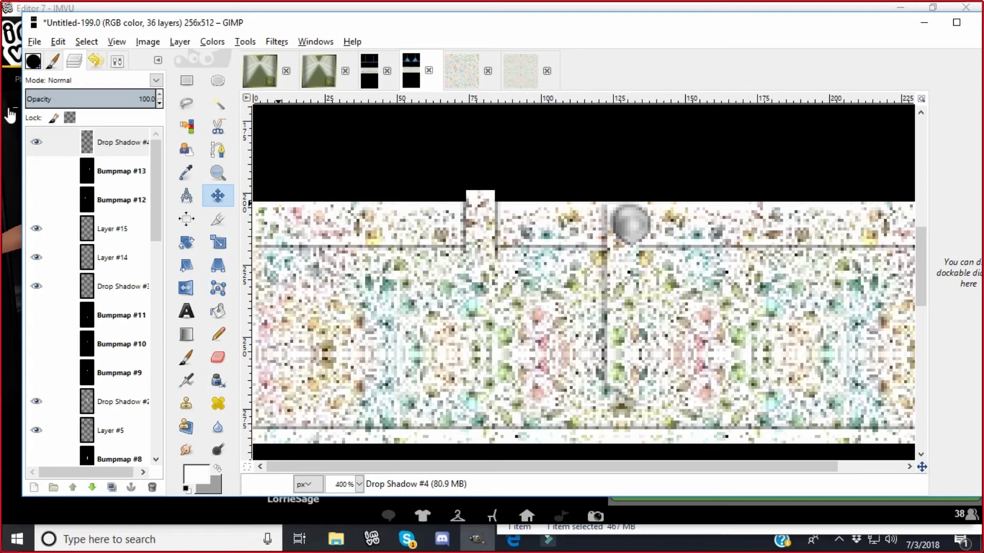
Paste a copy of the belt loop, place it about 52 px to the left of the original and anchor it
click(58, 42)
click(77, 142)
click(57, 42)
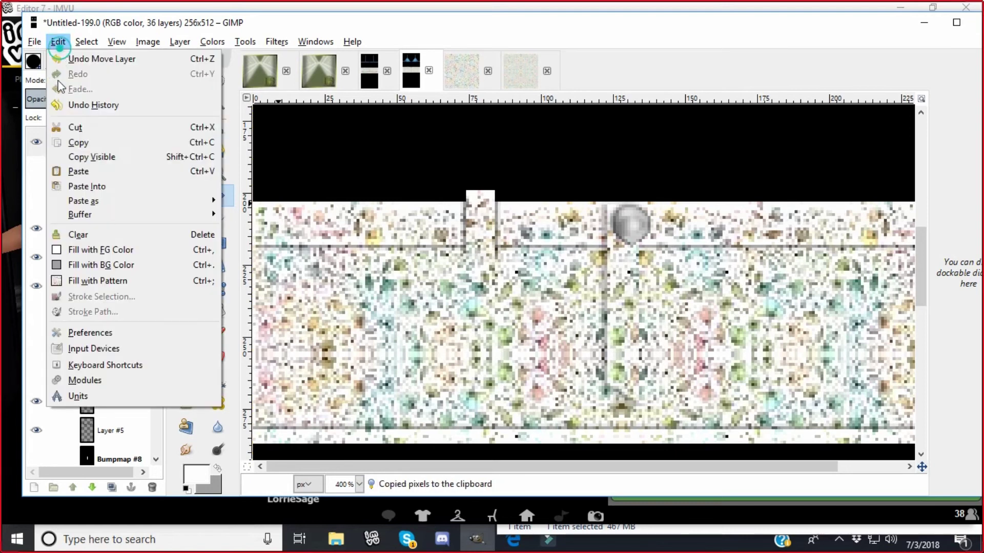
click(71, 171)
drag(479, 215, 336, 207)
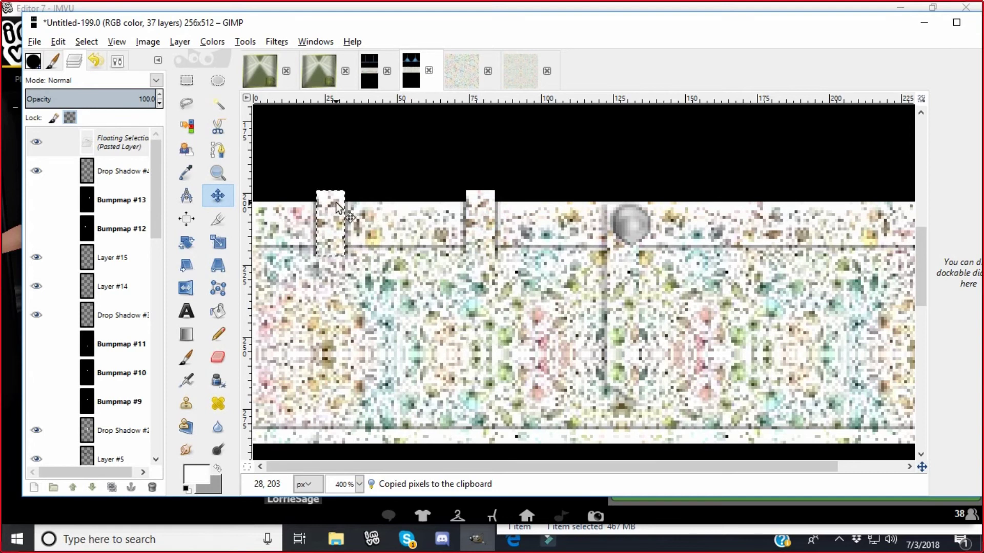
click(187, 80)
click(341, 123)
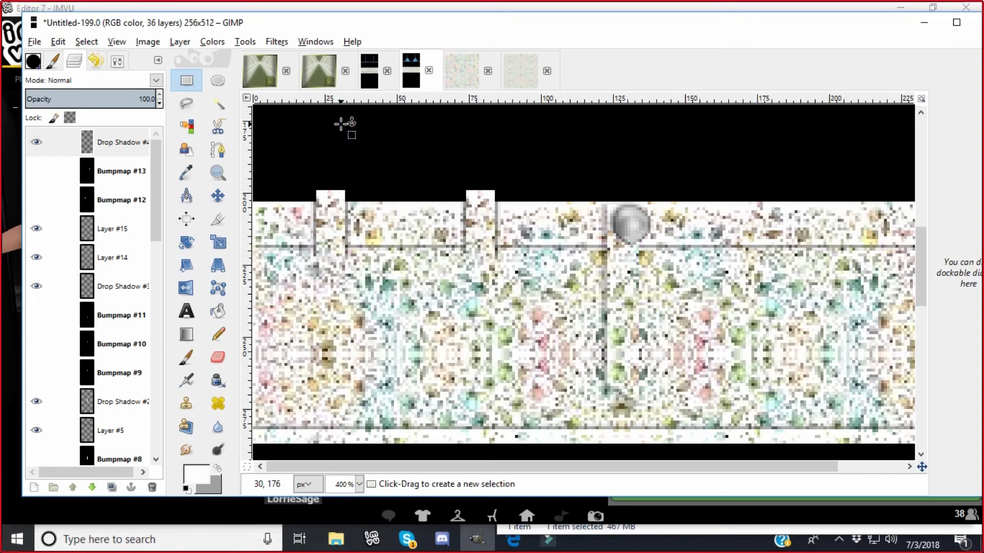
Add a transparent 256 × 512 px layer and merge it down into the belt loops' Drop Shadow #4 layer
click(180, 43)
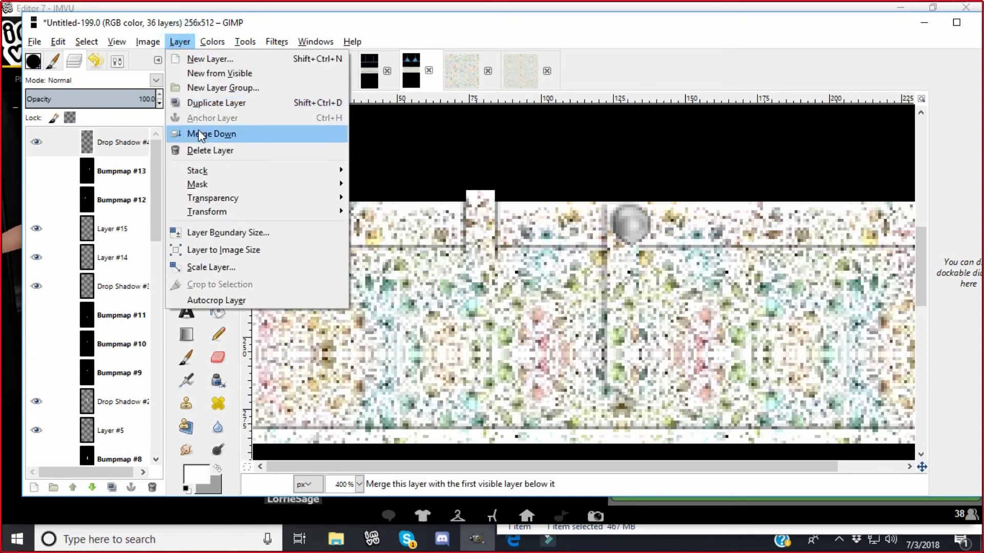
click(201, 58)
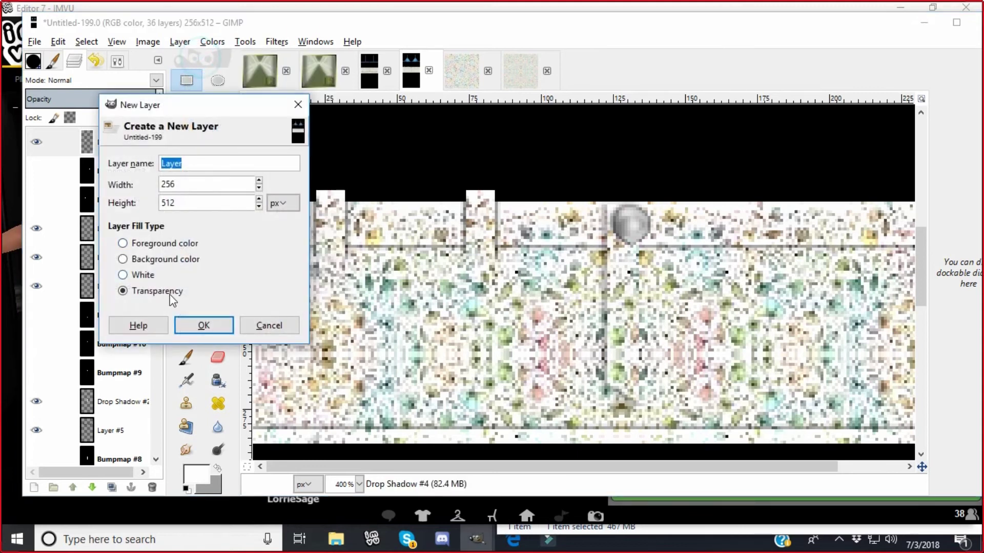
click(203, 326)
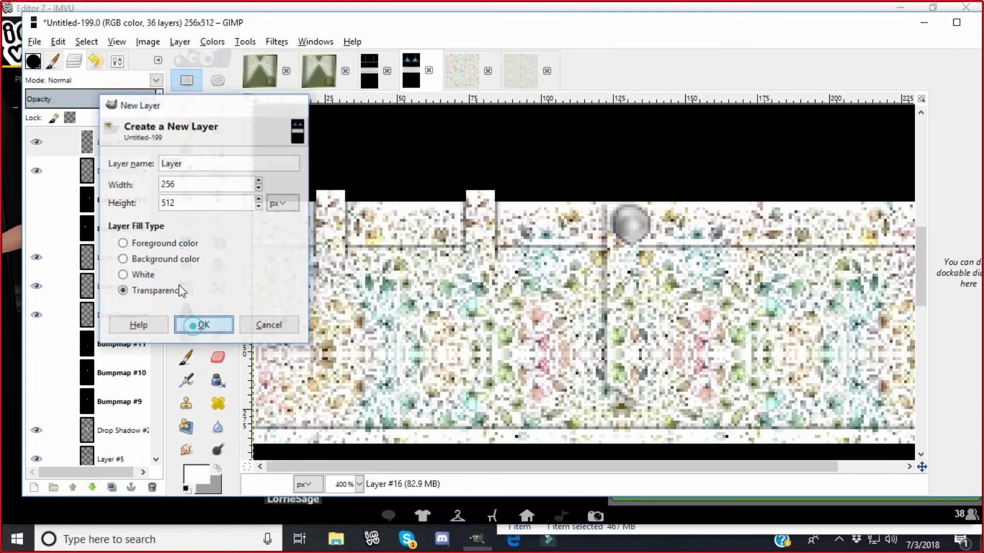
click(149, 43)
click(172, 208)
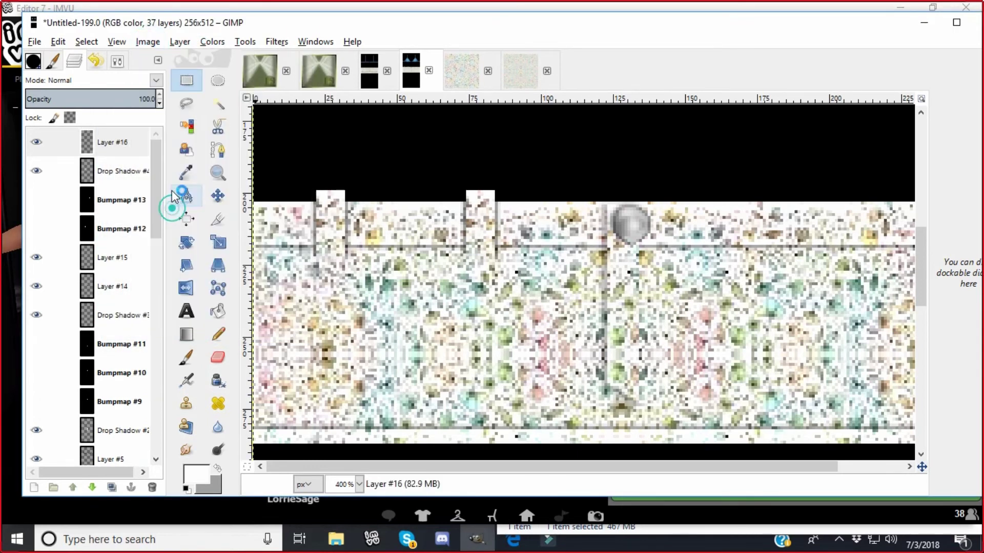
click(180, 41)
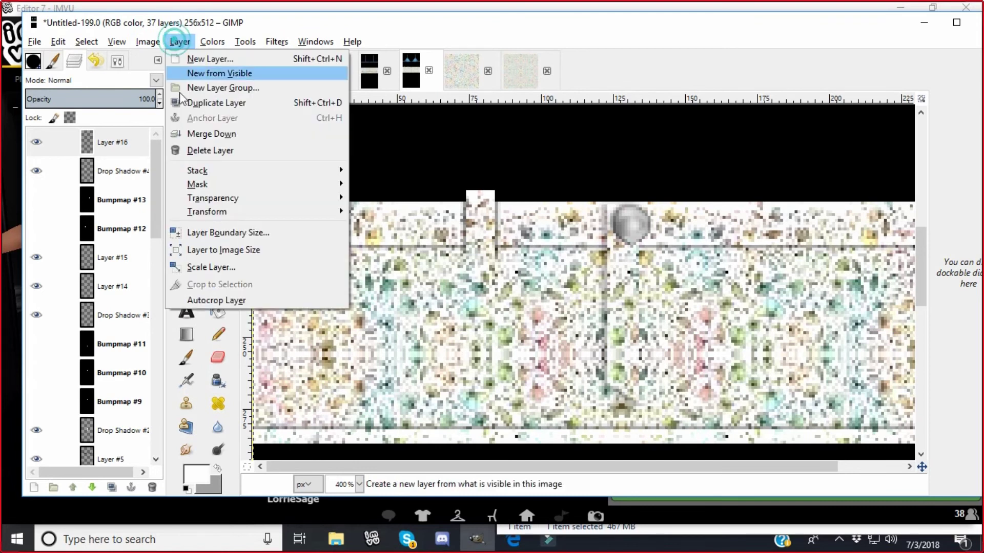
click(189, 135)
click(36, 141)
click(35, 142)
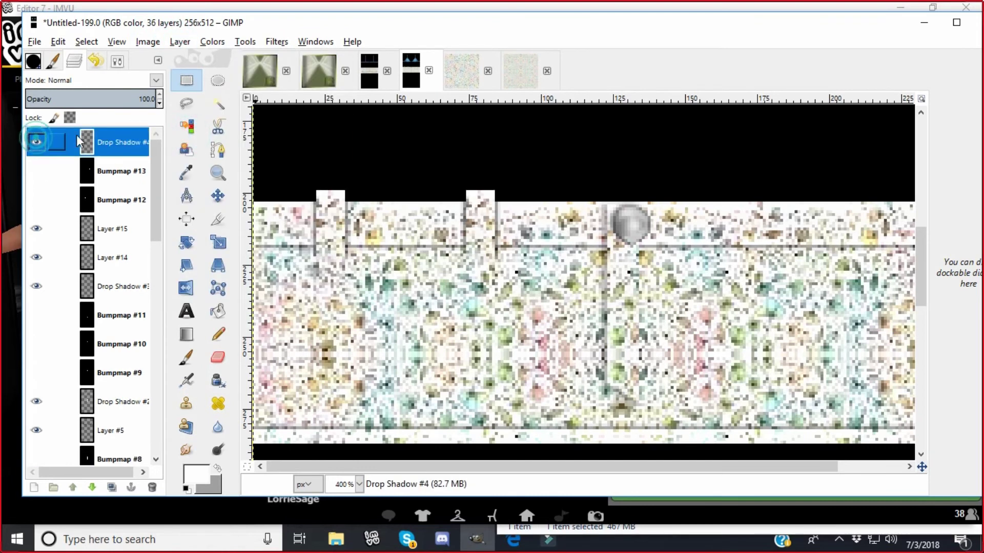
Duplicate the belt loops layer, flip the copy horizontally and merge it down to complete both sides of the waistband
click(185, 44)
click(186, 102)
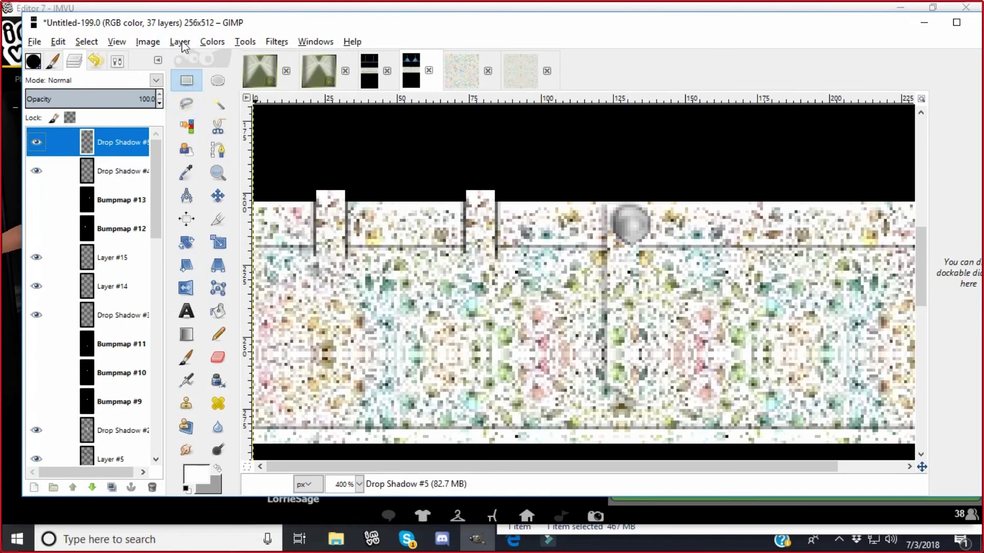
click(180, 42)
mouse_move(197, 208)
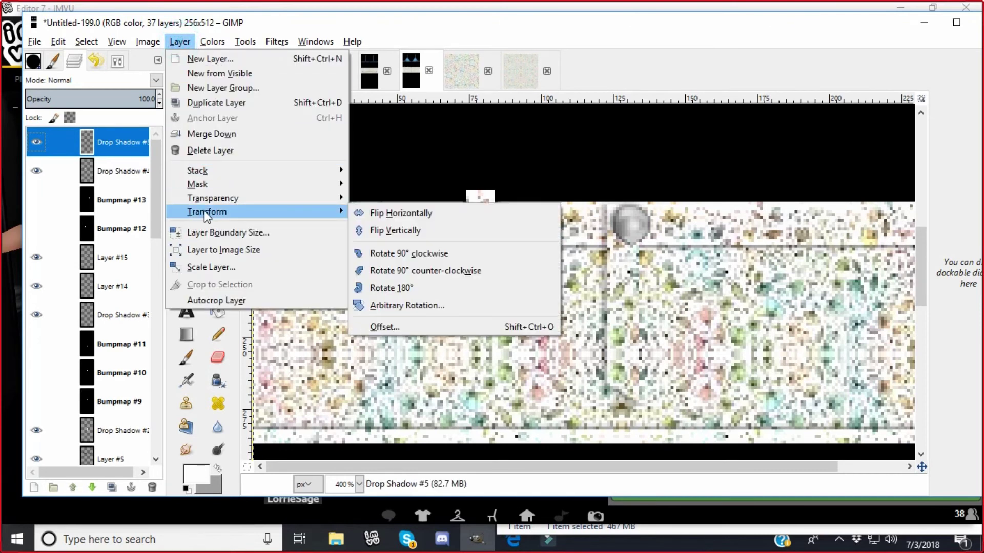
click(389, 209)
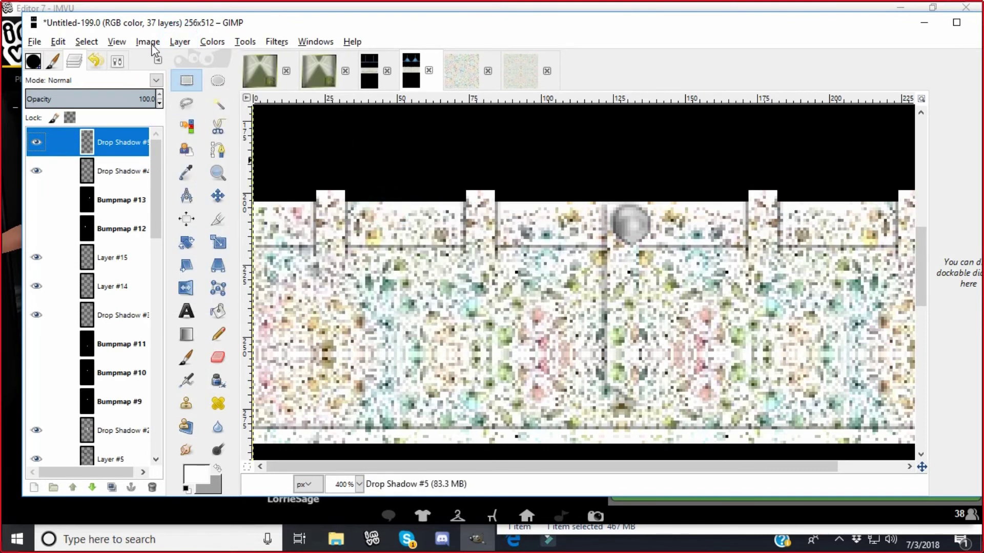
click(180, 43)
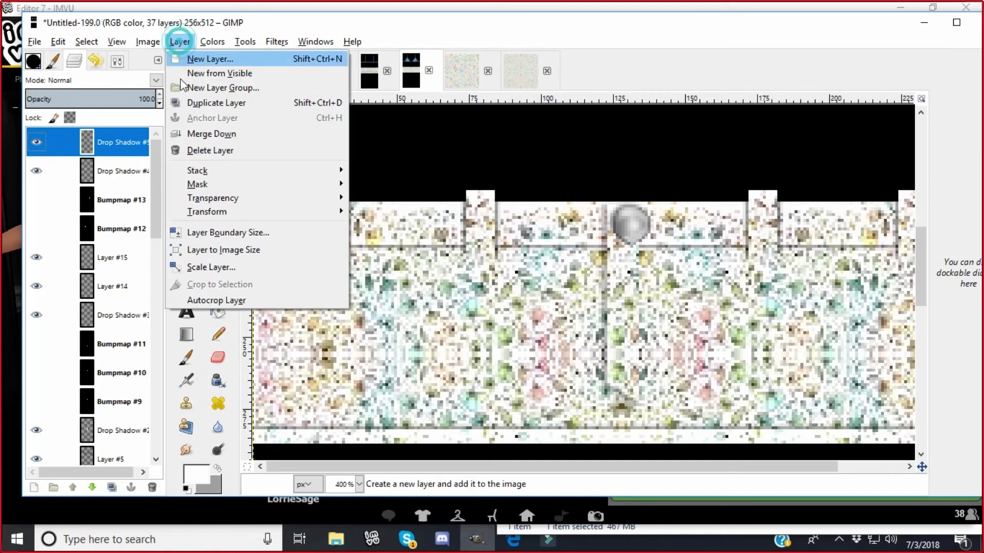
click(201, 135)
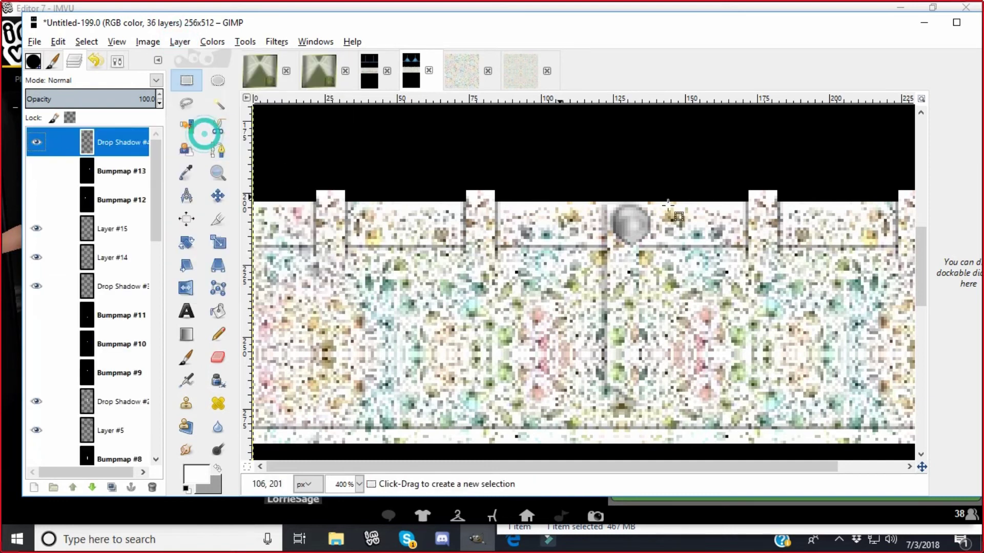
Copy the belt loops and paste them onto a new transparent layer in the back texture image, anchoring them in place
click(58, 41)
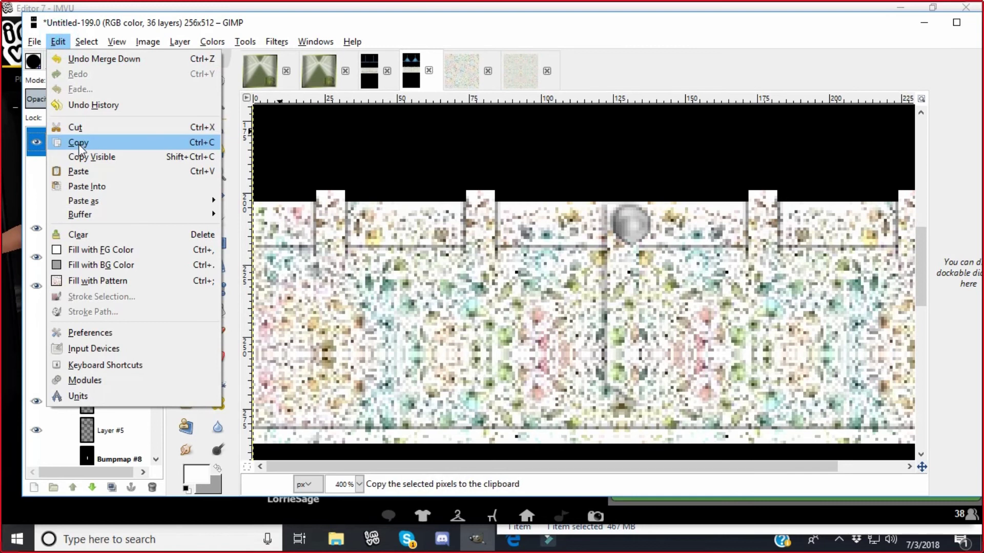
click(80, 144)
click(366, 82)
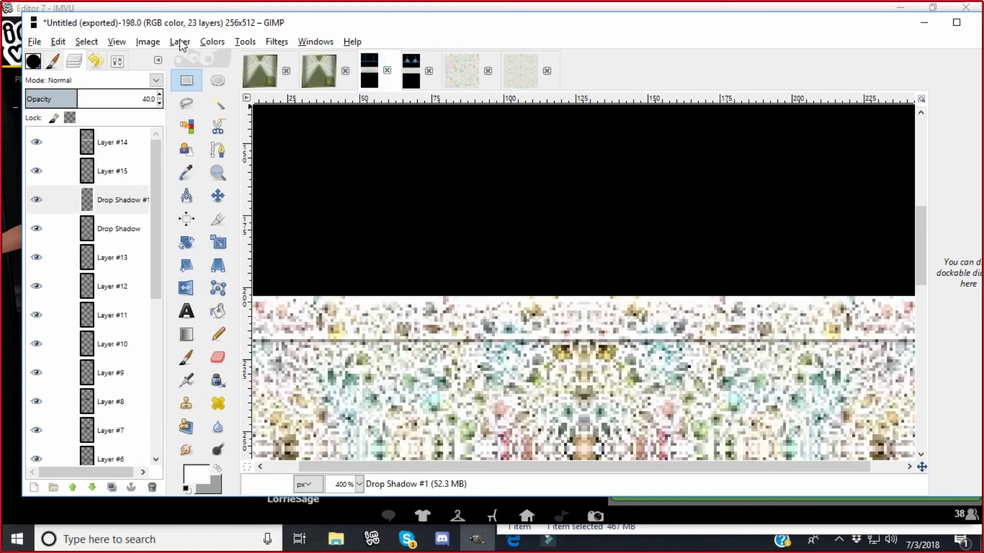
click(180, 41)
click(209, 59)
click(217, 345)
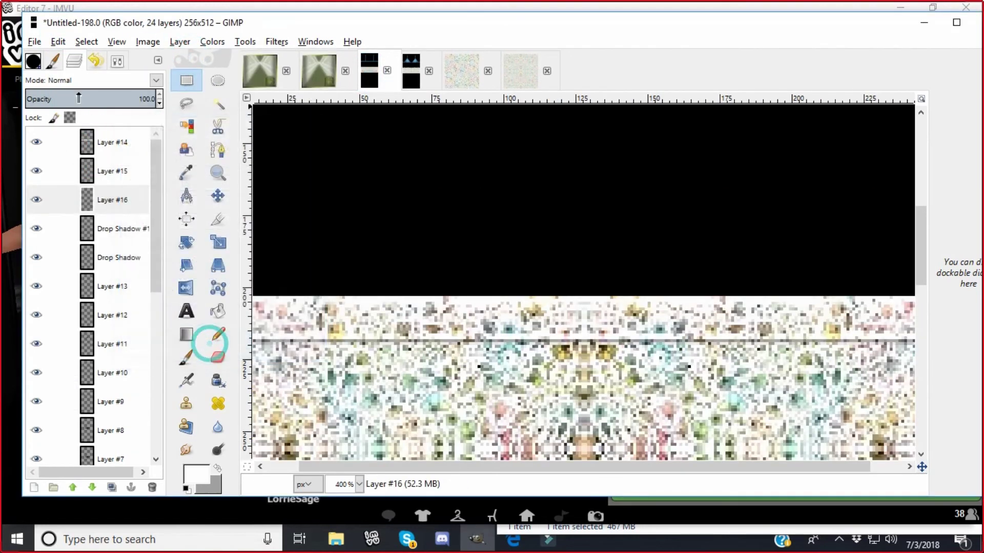
click(59, 42)
click(79, 171)
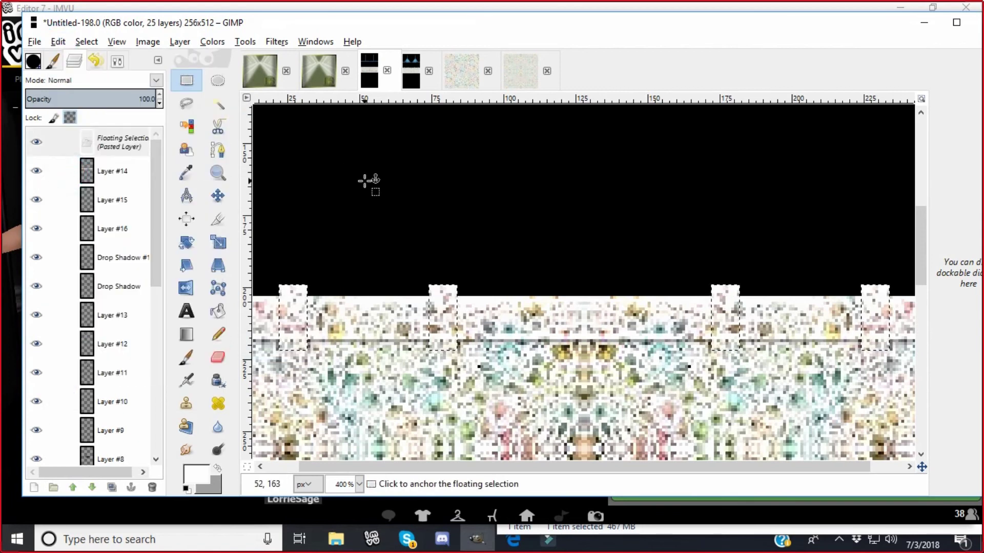
click(336, 176)
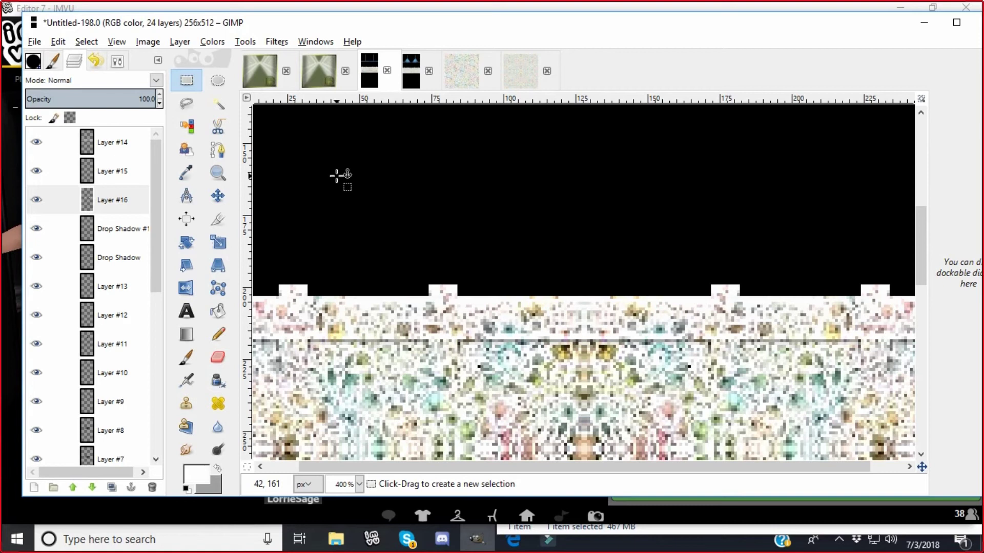
Raise the back texture's belt loops layer, Layer #16, to the top of the layer stack
click(405, 83)
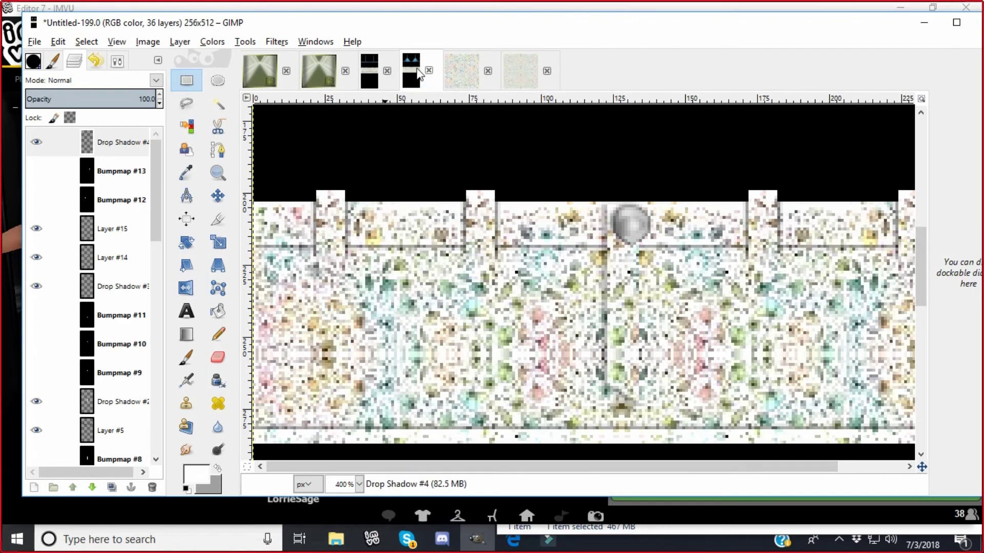
click(380, 80)
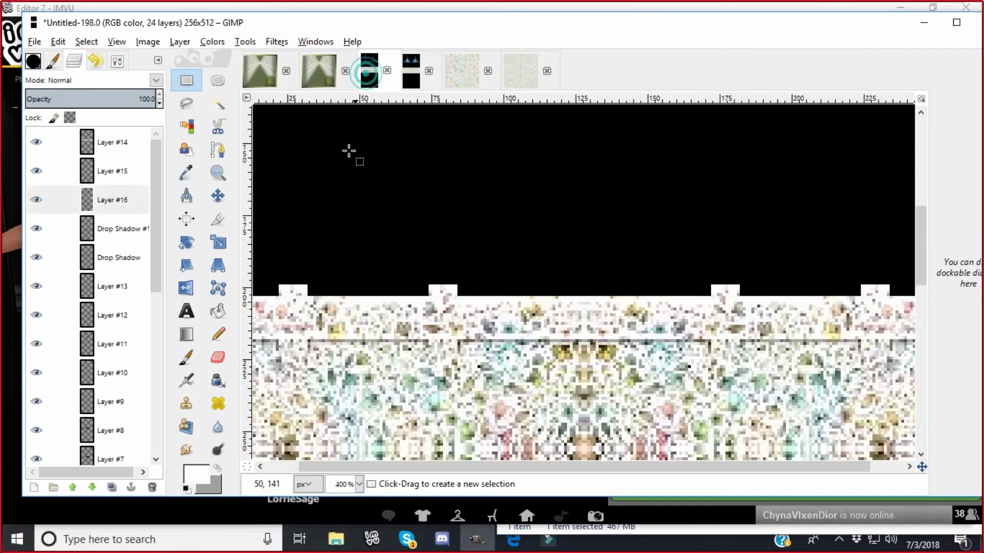
click(72, 488)
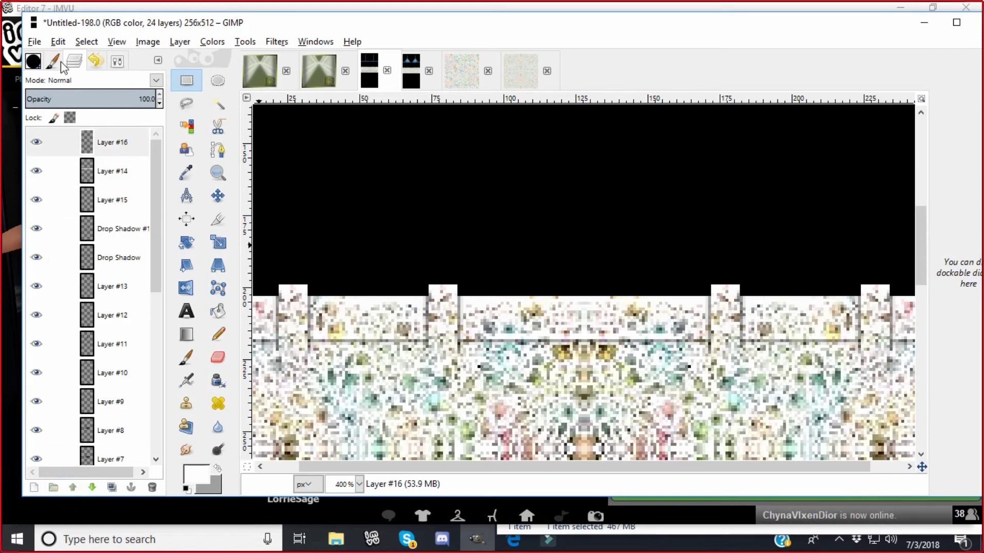
Export the back texture as adressbacktexture.png, replacing the existing file
click(35, 42)
click(51, 235)
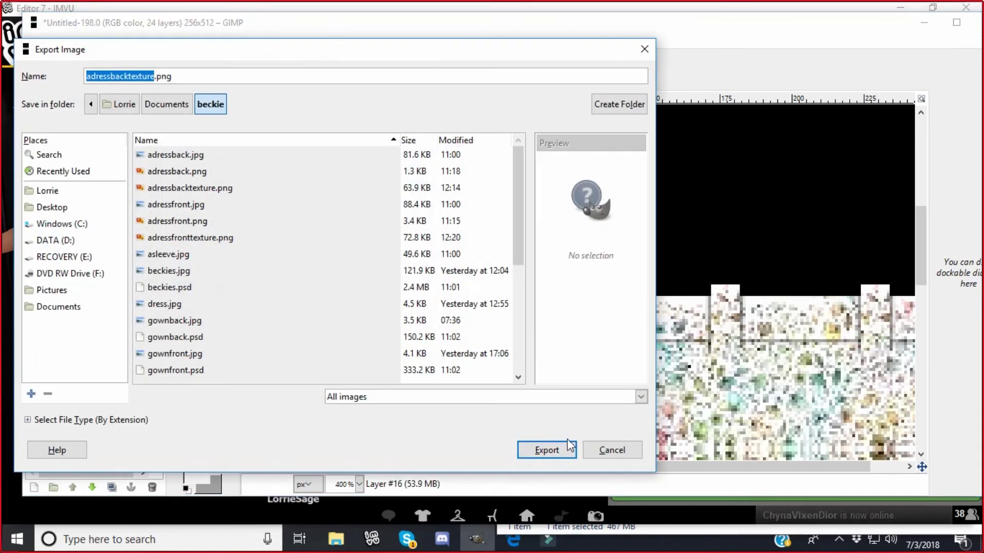
click(570, 447)
click(377, 322)
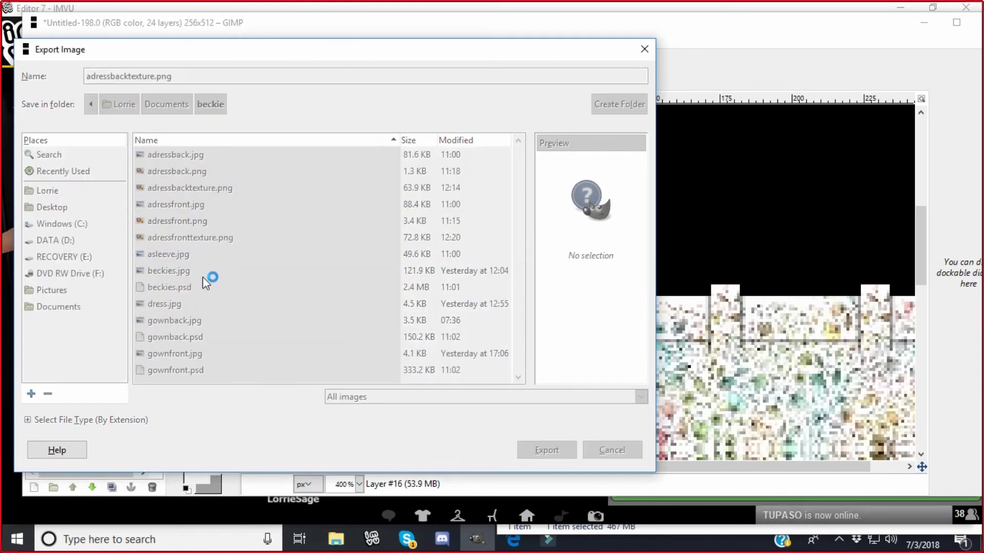
click(161, 288)
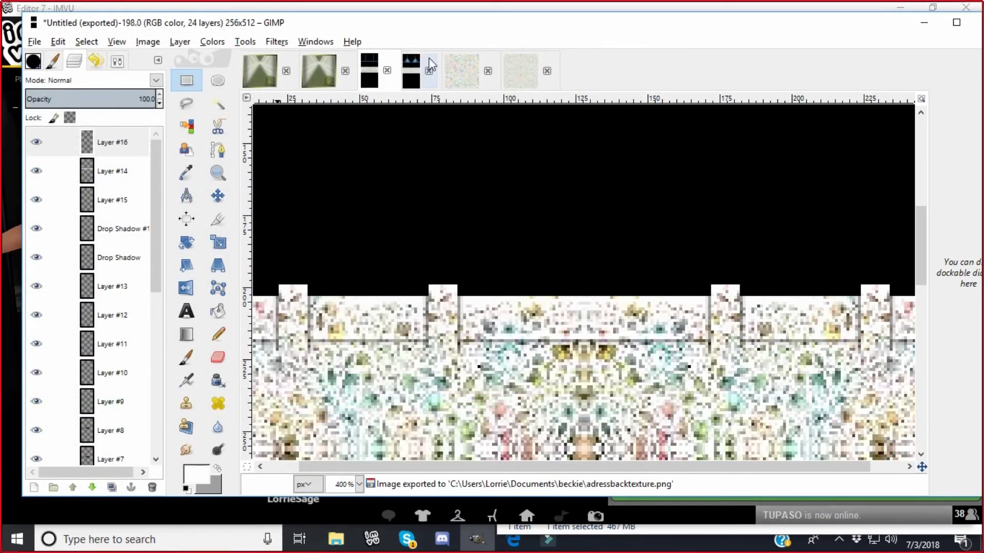
Export the front texture image as adressfronttexture.png, replacing the existing file and keeping compression level 9
click(412, 72)
click(35, 42)
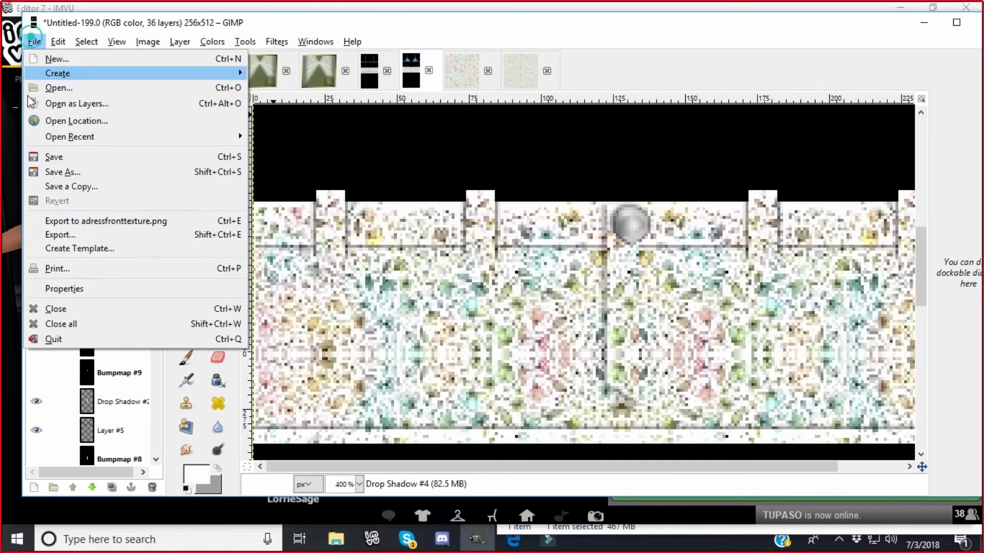
click(52, 235)
click(547, 450)
click(382, 322)
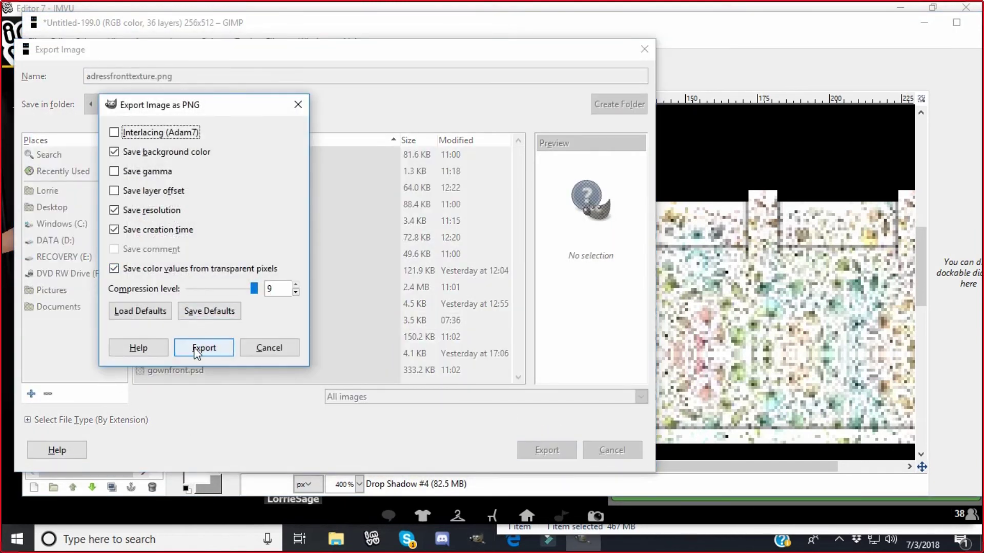
click(197, 348)
Switch to the IMVU editor and load adressfronttexture as the texture of material 05
click(372, 539)
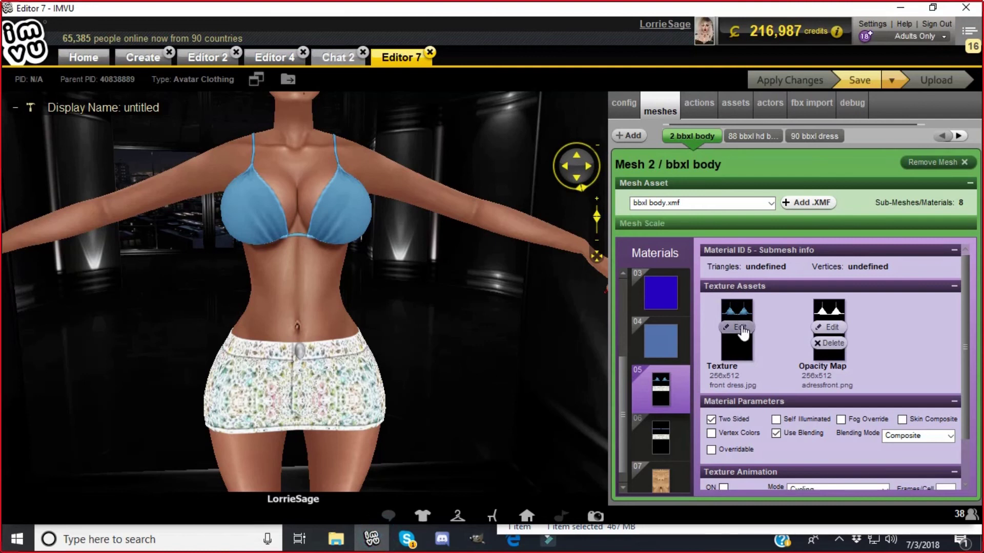
click(740, 327)
click(254, 232)
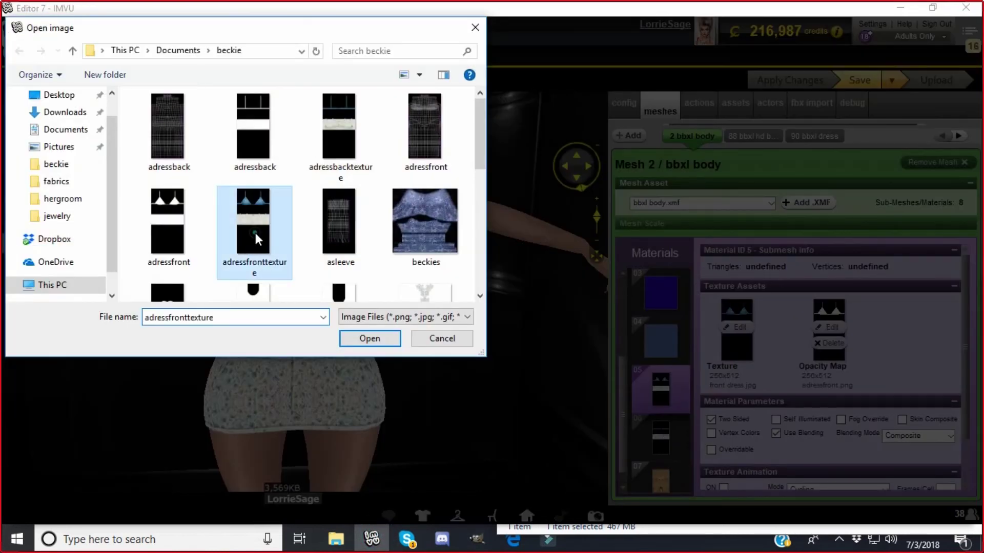
click(369, 338)
Load adressbacktexture as the texture of material 06 and apply the changes
click(660, 438)
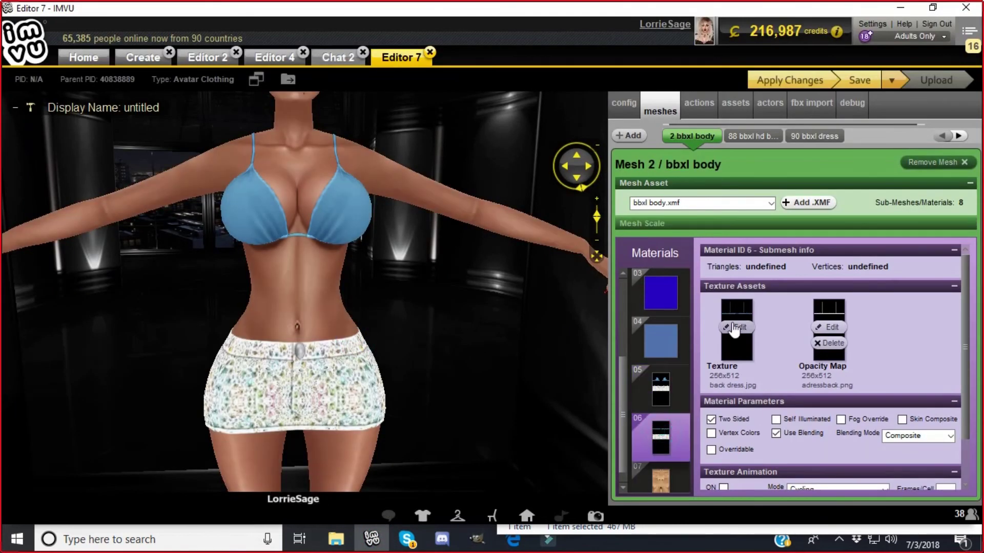
click(736, 327)
click(338, 129)
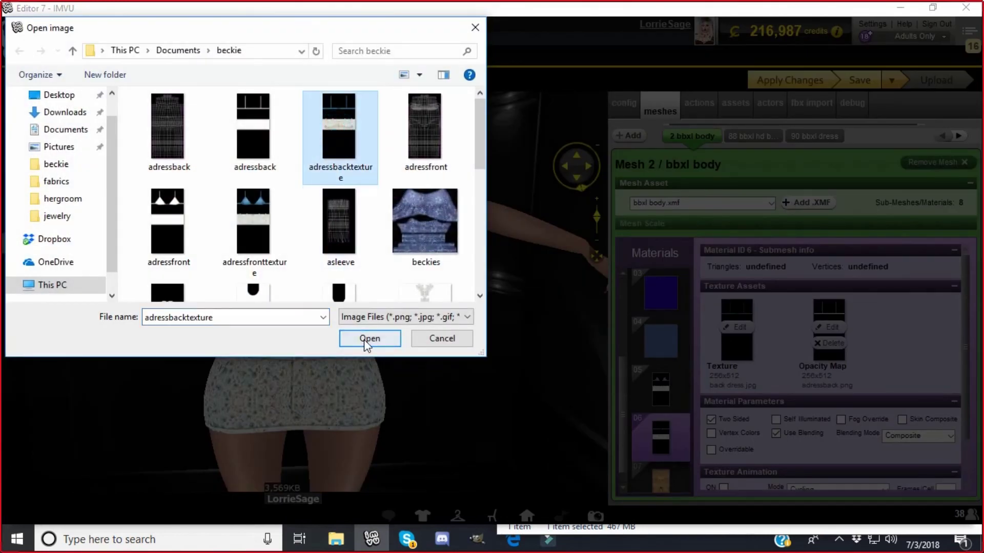
click(367, 339)
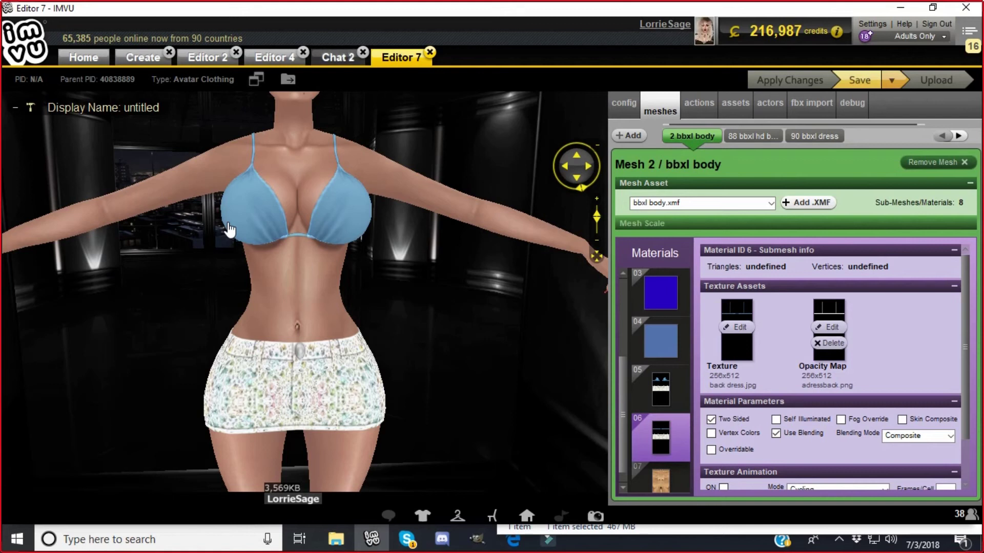
Examine the skirt's belt loops and button up close on the avatar
drag(454, 384, 523, 285)
click(576, 185)
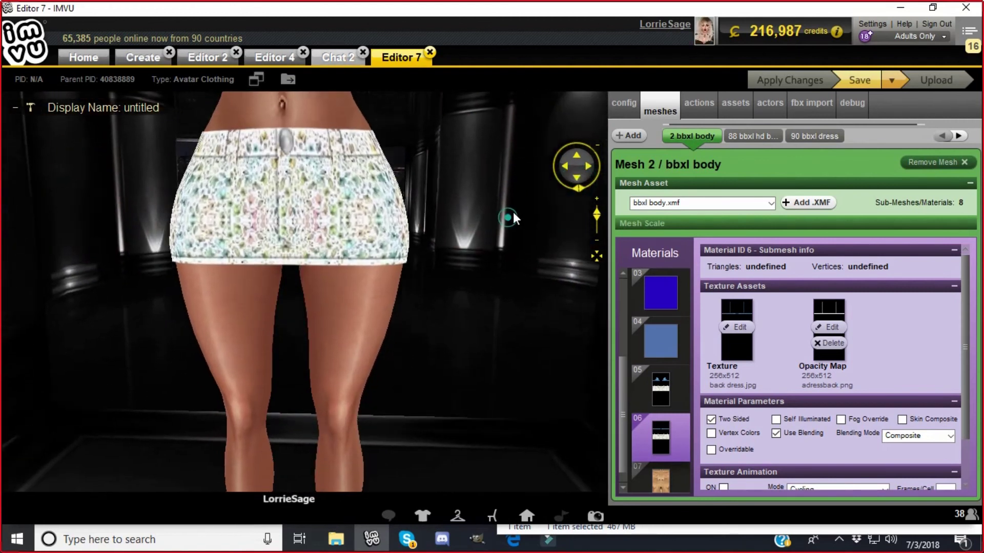
Inspect the skirt's front and side edges on the avatar from different angles
mouse_move(512, 194)
mouse_down()
mouse_move(500, 198)
mouse_move(505, 191)
mouse_up()
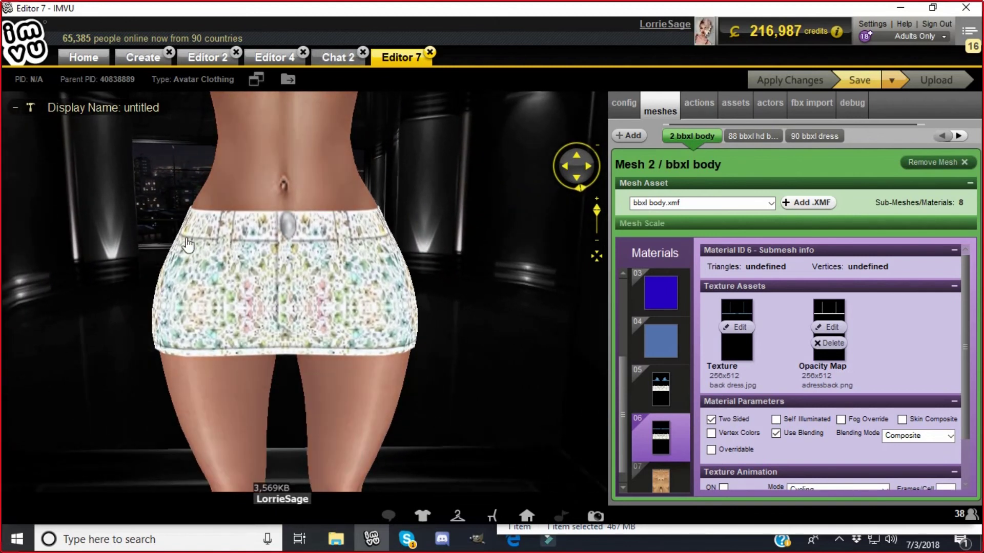
drag(397, 261, 76, 247)
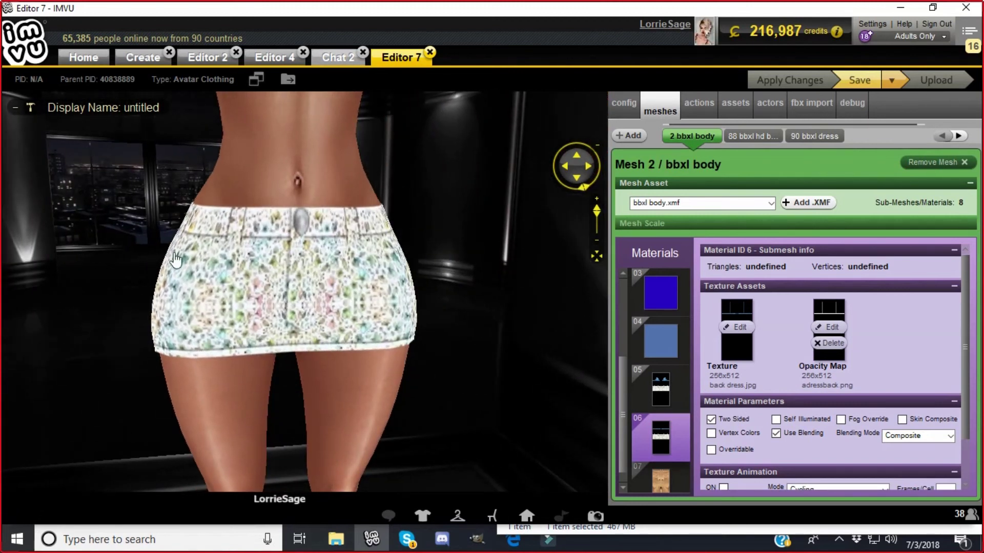
drag(572, 165, 460, 238)
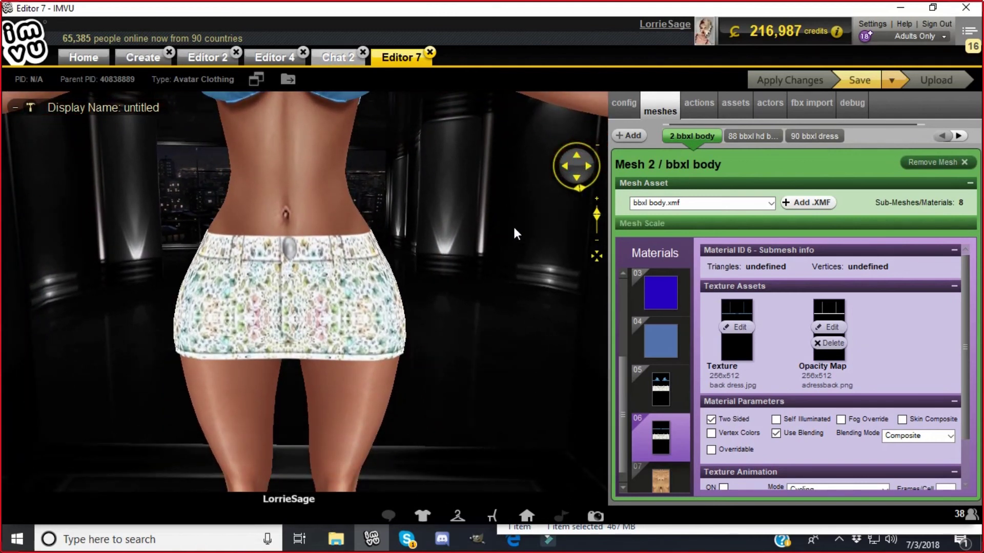
Switch to GIMP and select a thin vertical strip about 3 × 84 px along the left edge of the skirt's front texture
click(474, 543)
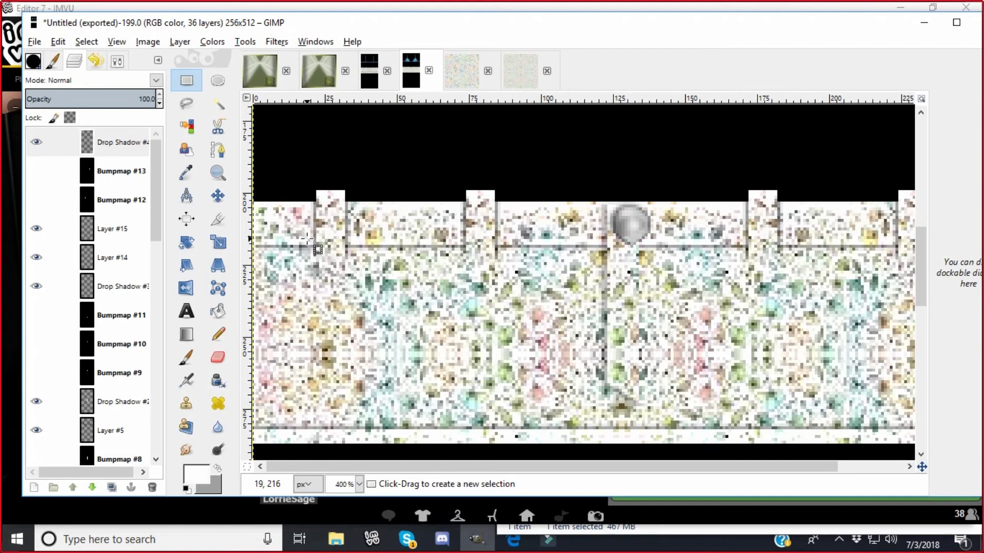
click(360, 484)
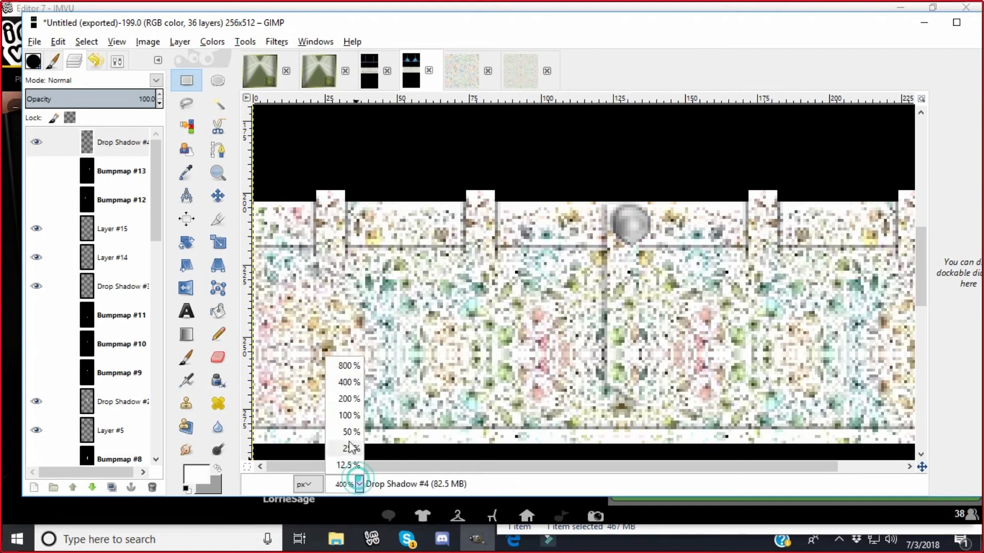
click(344, 420)
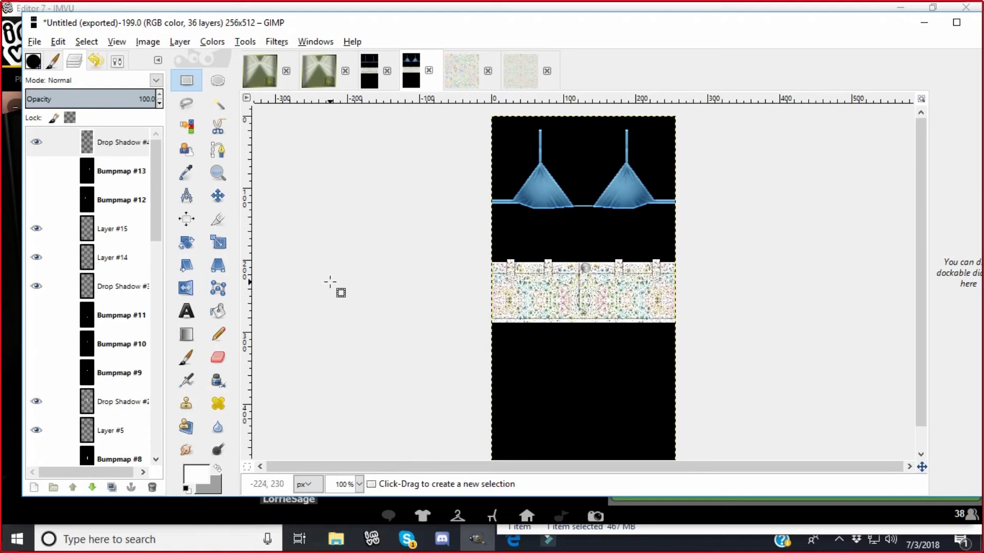
click(359, 484)
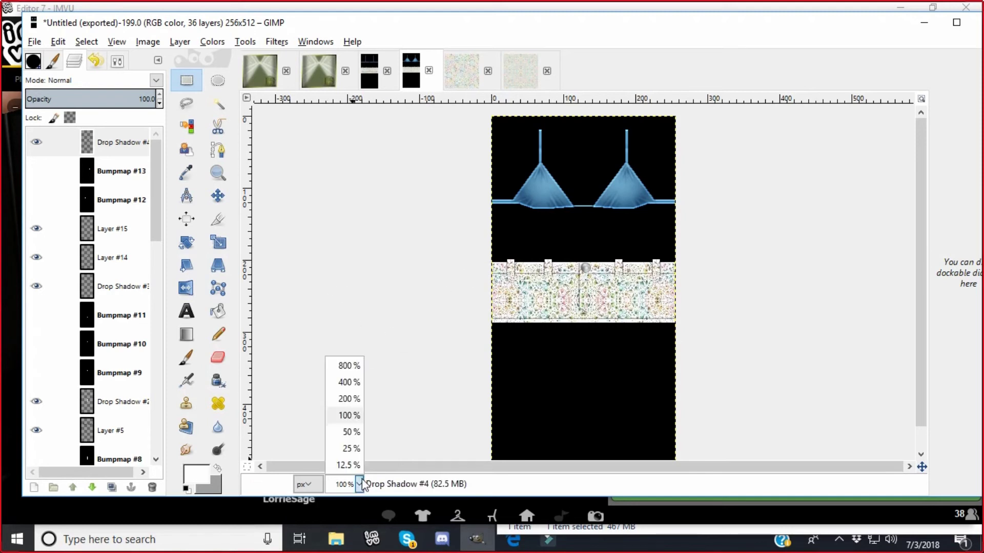
click(349, 382)
drag(338, 467, 266, 467)
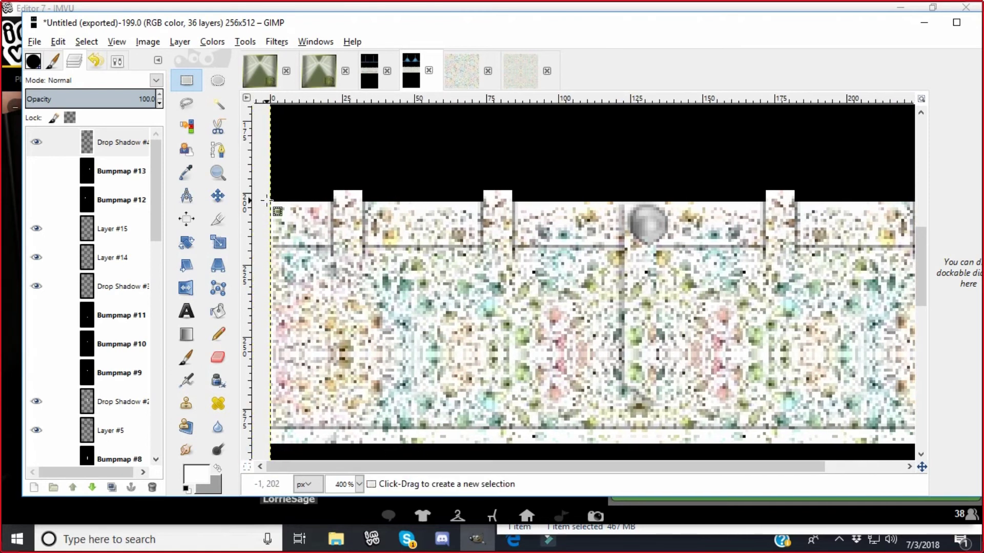
drag(269, 203, 278, 436)
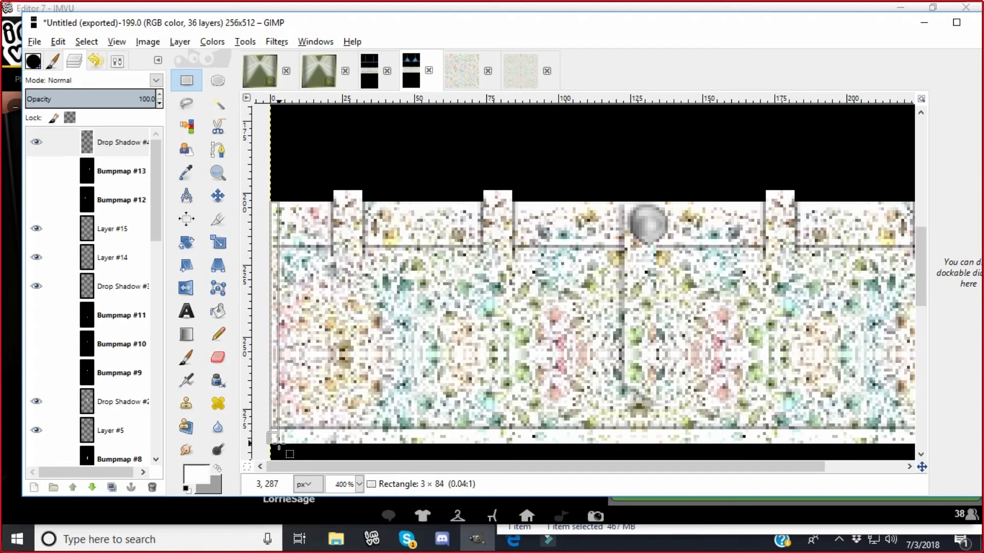
drag(277, 447, 277, 449)
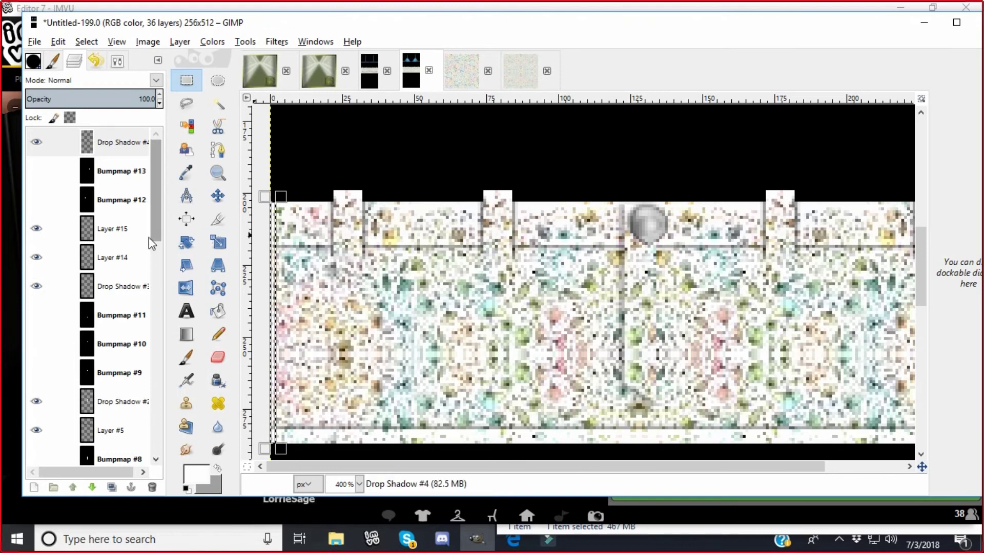
Copy the selected strip from Layer #2 and paste it into a new layer directly above it
drag(162, 202, 143, 419)
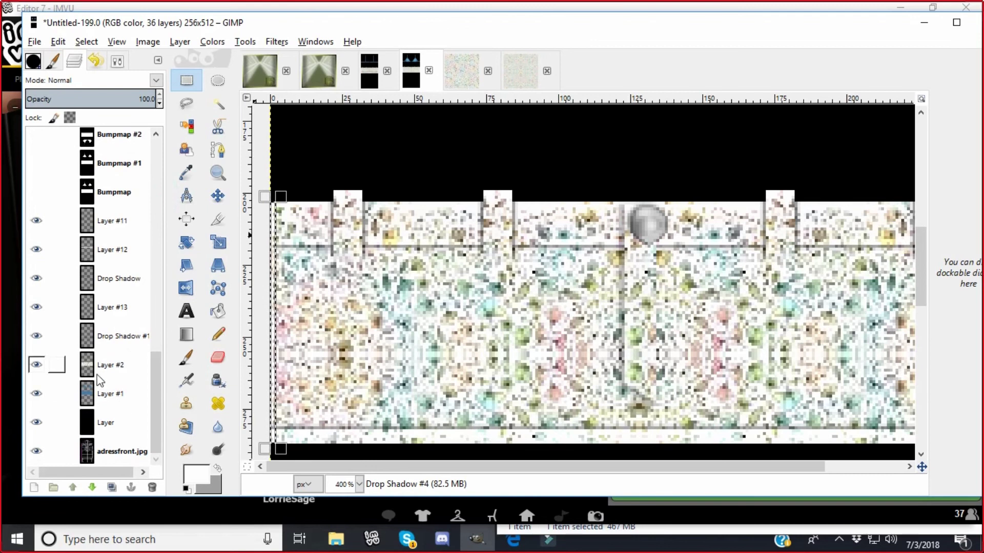
click(87, 364)
click(57, 41)
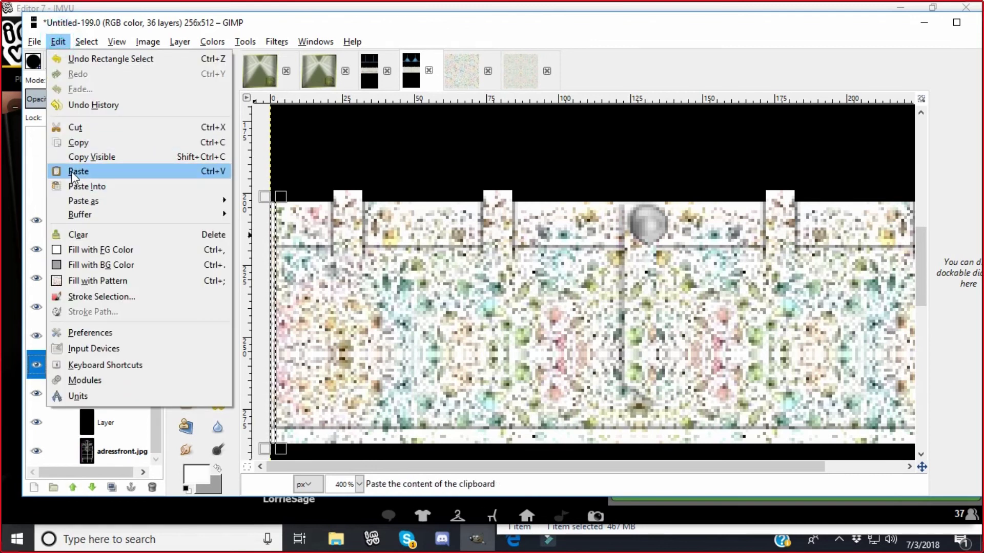
click(75, 142)
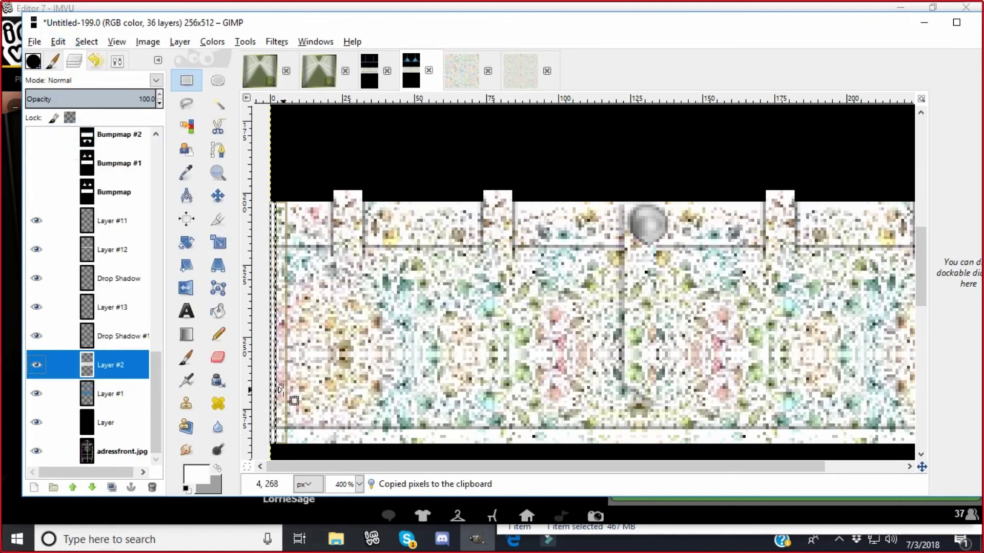
click(179, 42)
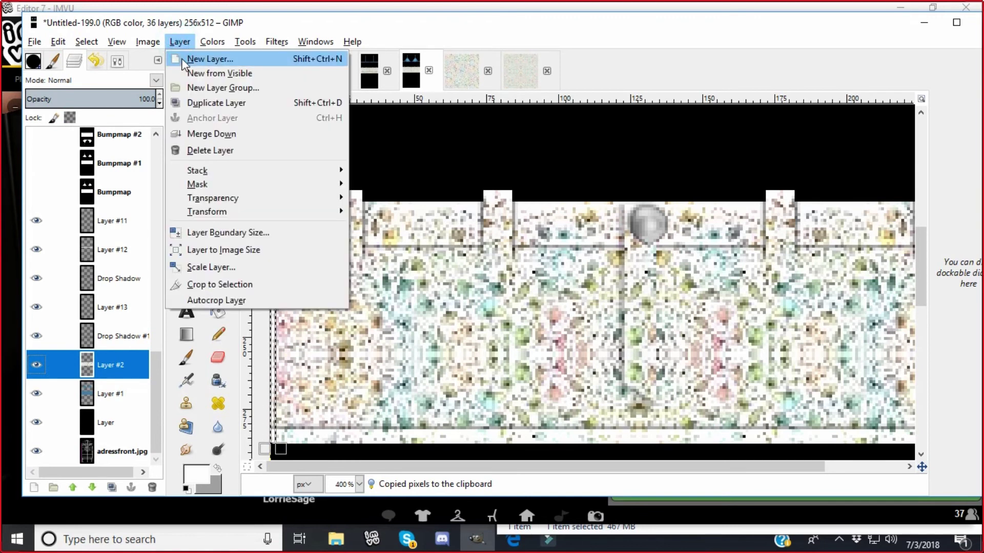
click(184, 64)
click(209, 347)
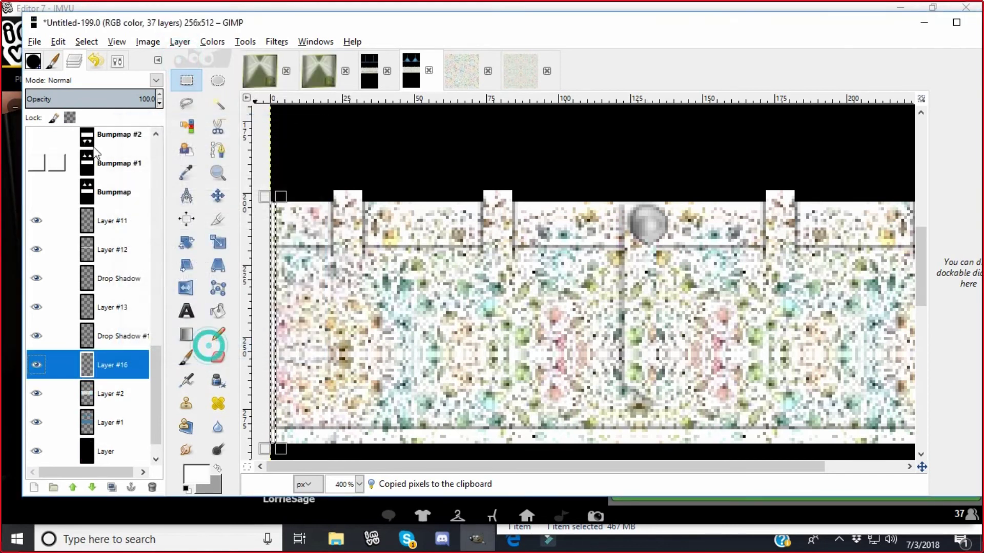
click(58, 42)
click(75, 173)
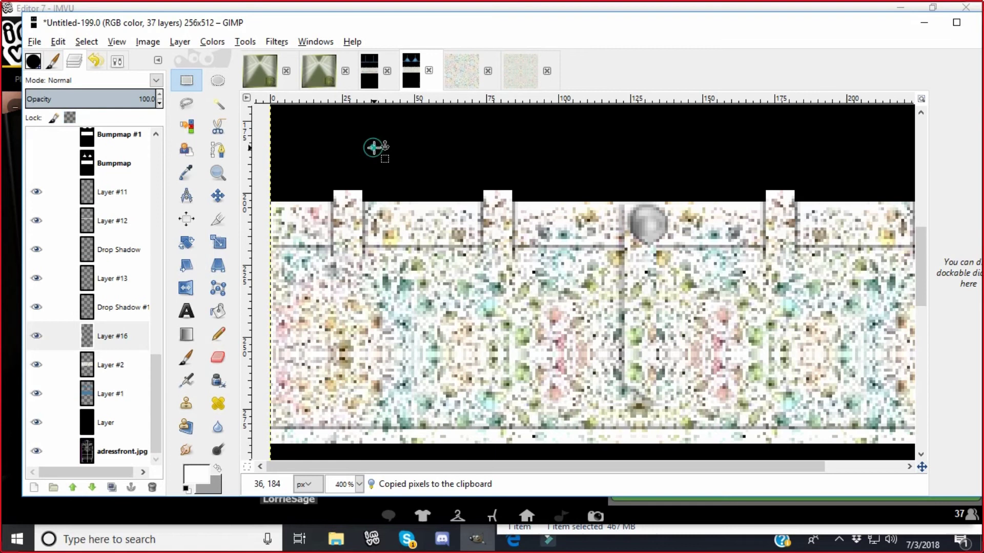
Apply a black drop shadow to the pasted strip with X and Y offsets of 1, blur radius 1 and opacity 80
click(277, 42)
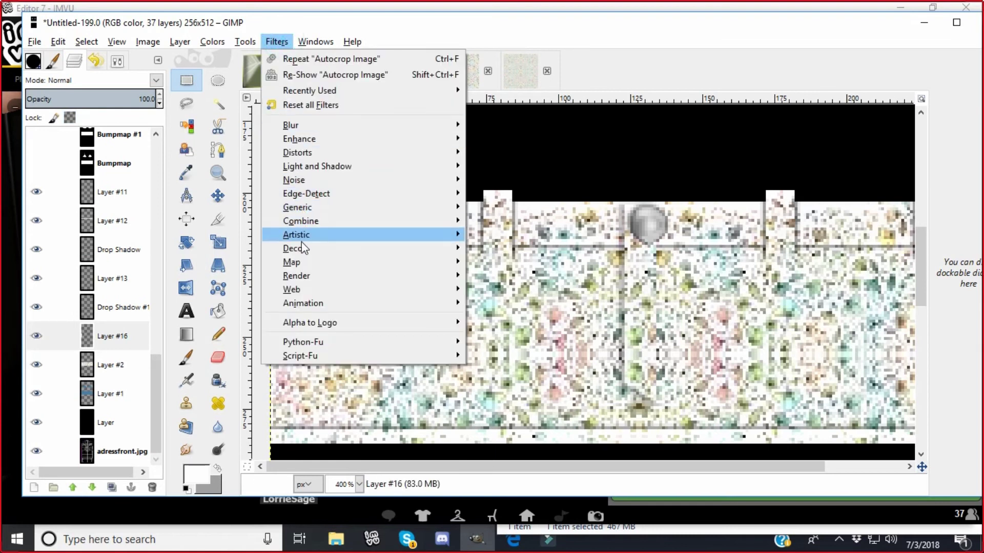
mouse_move(304, 248)
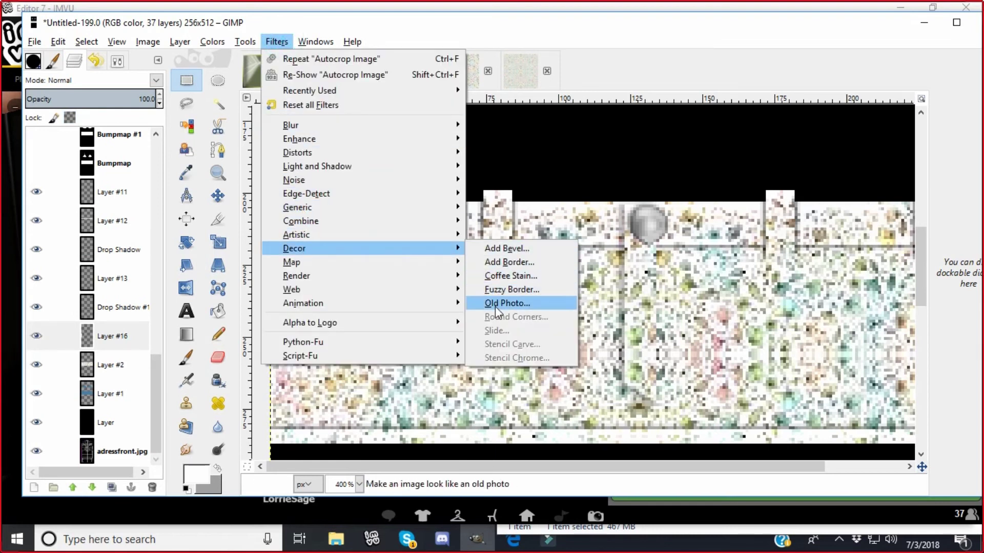
mouse_move(327, 173)
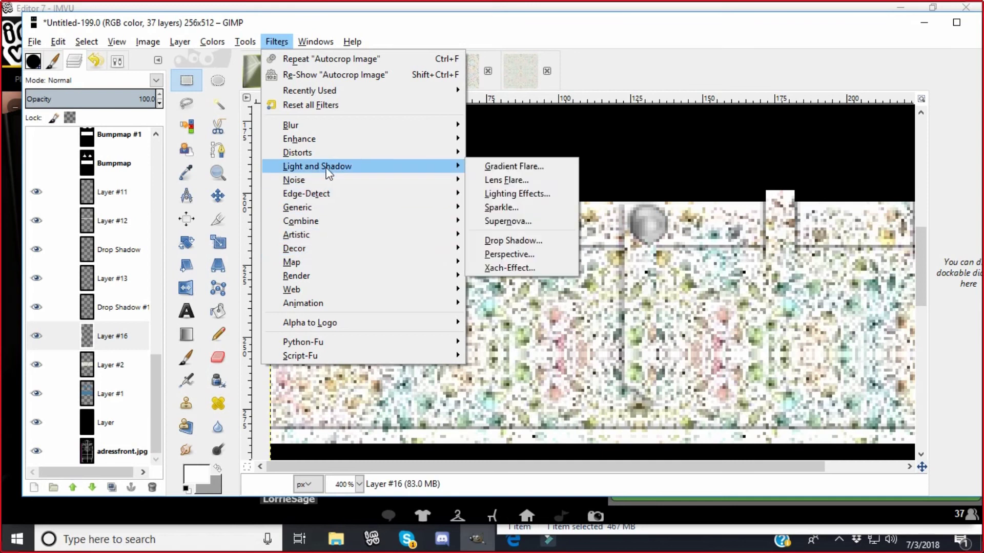
click(496, 240)
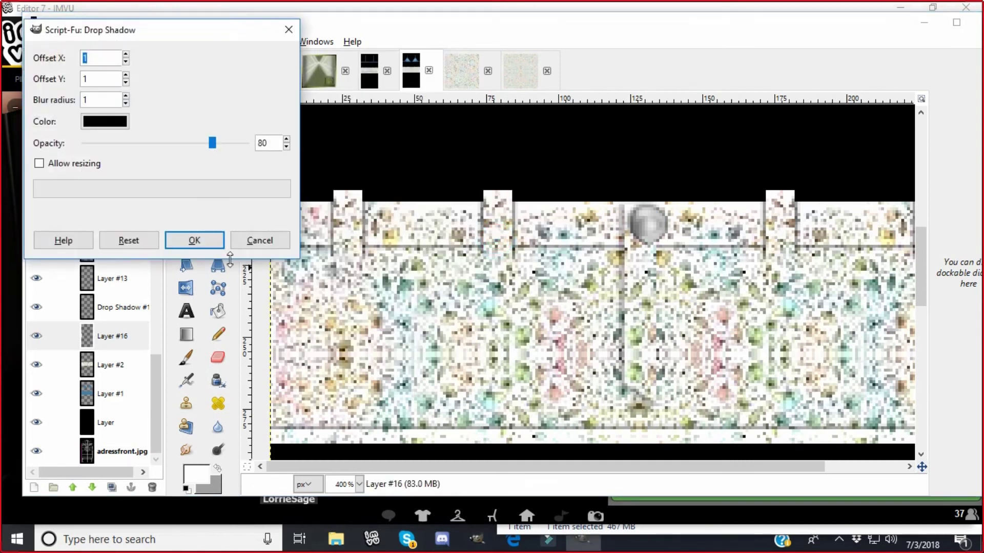
click(195, 241)
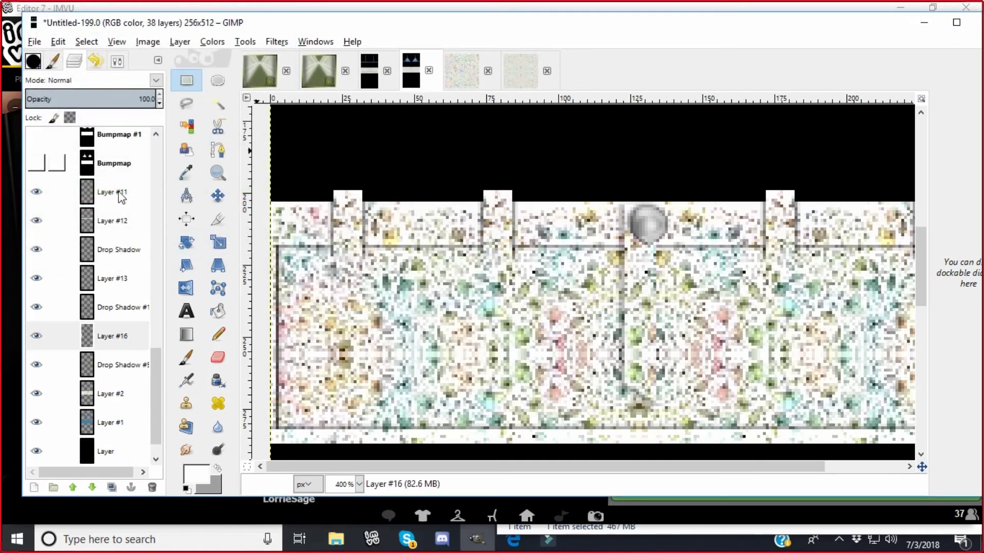
Set the strip's drop shadow layer opacity to 41 and merge Layer #16 down into it
click(89, 370)
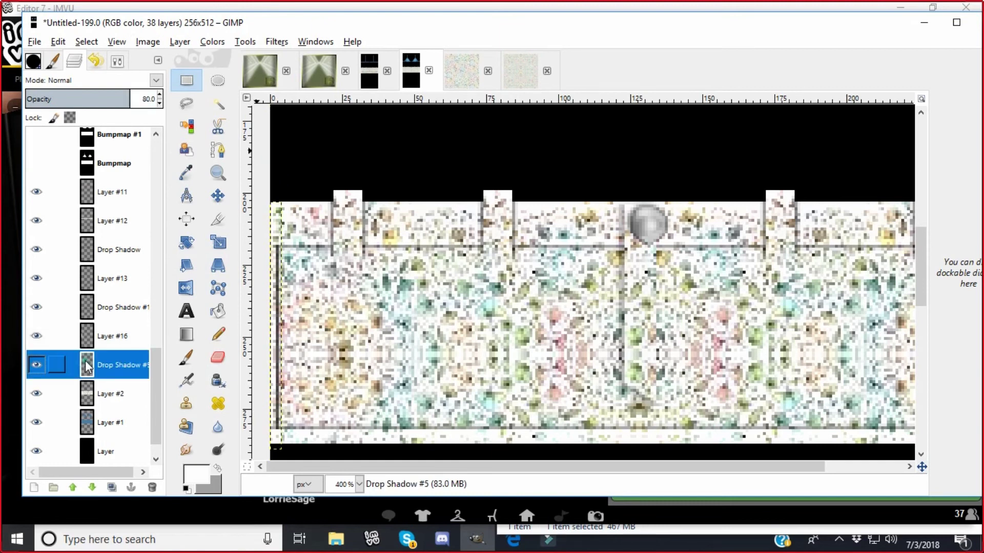
click(160, 104)
click(160, 104)
click(160, 104)
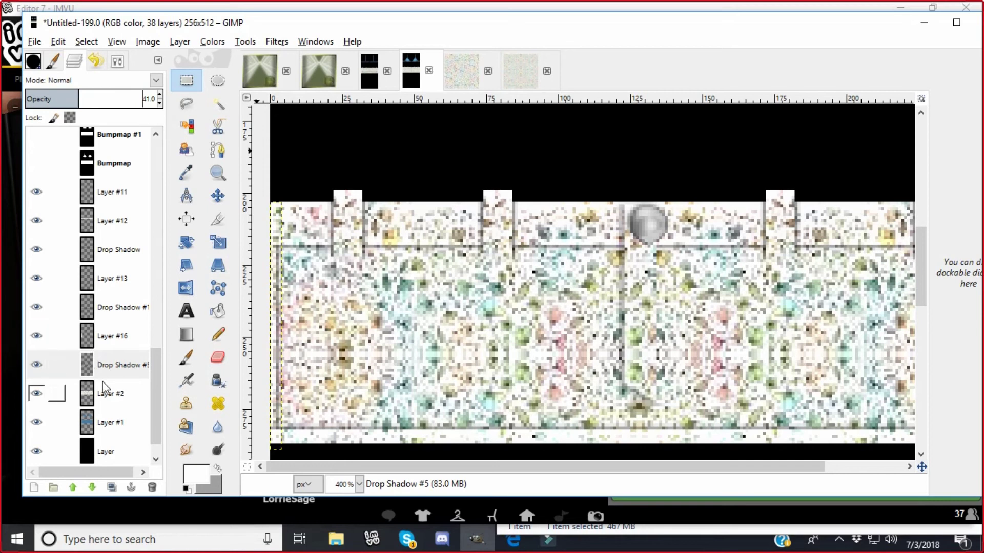
click(86, 339)
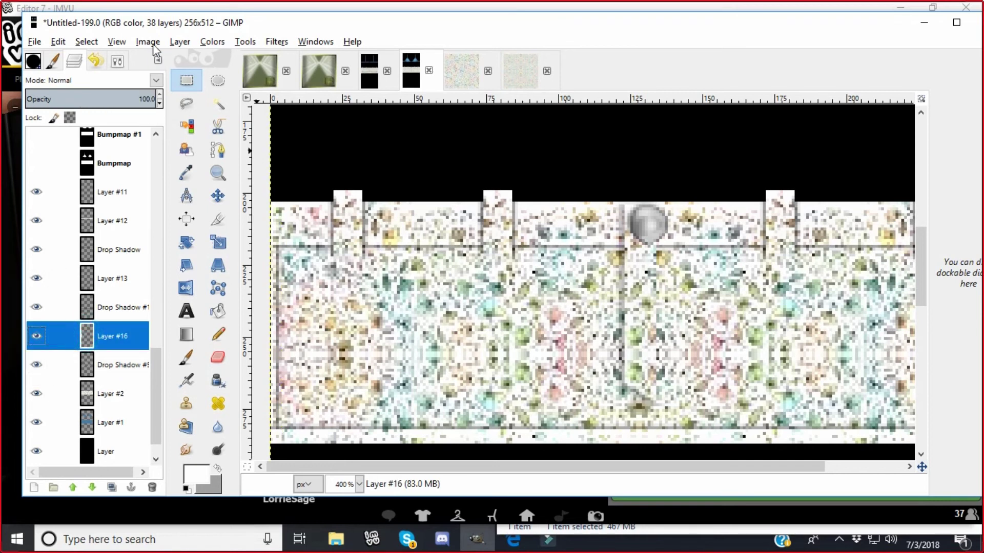
click(179, 42)
click(210, 133)
Duplicate the merged strip layer and flip the copy horizontally to the skirt's opposite edge
click(176, 43)
click(205, 103)
click(179, 42)
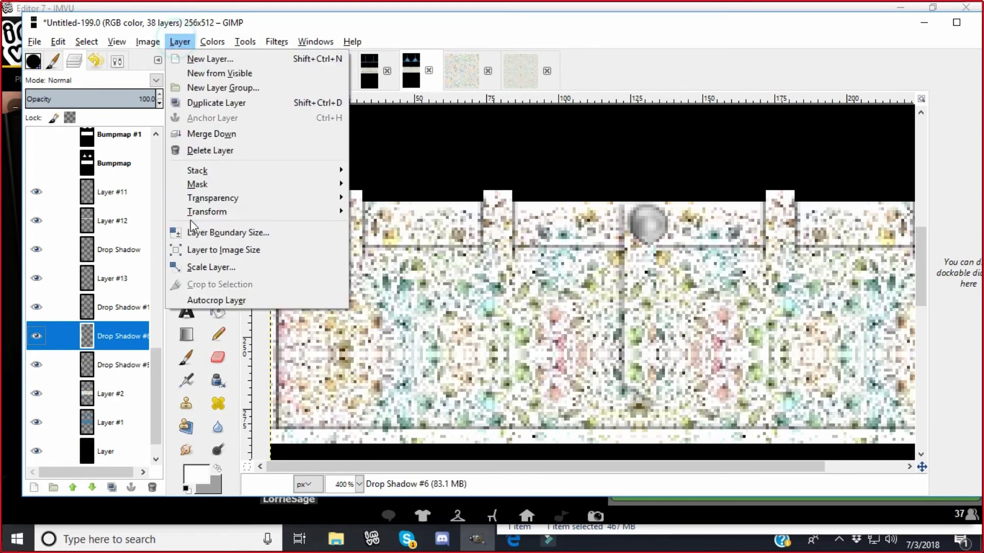
click(221, 213)
click(377, 215)
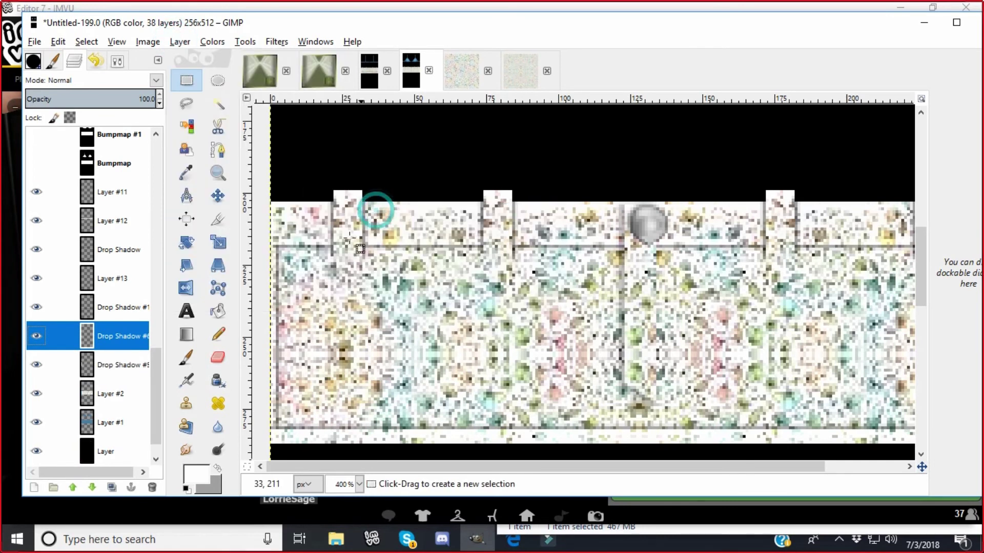
Export the front texture with its side seams as adressfronttexture.png, replacing the existing file
click(34, 42)
click(51, 237)
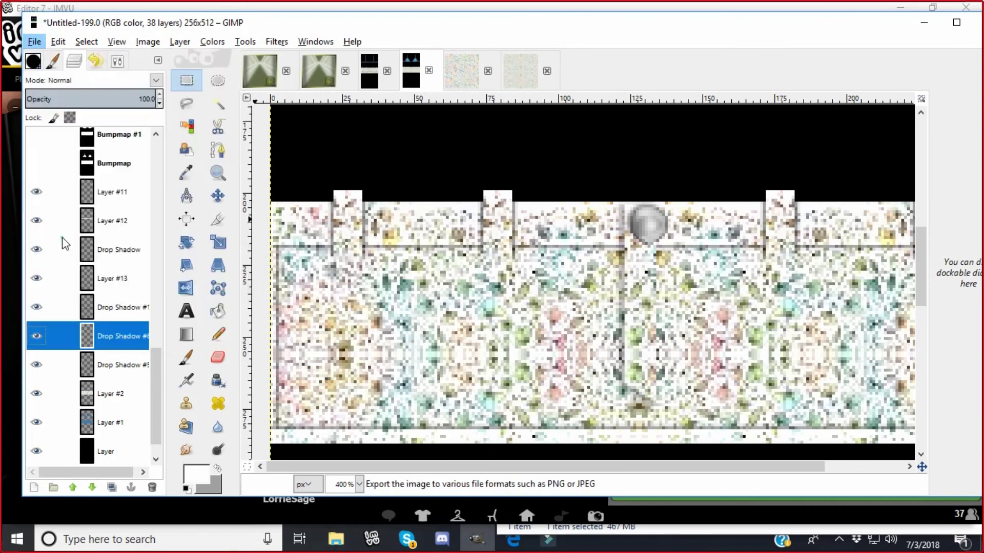
click(377, 323)
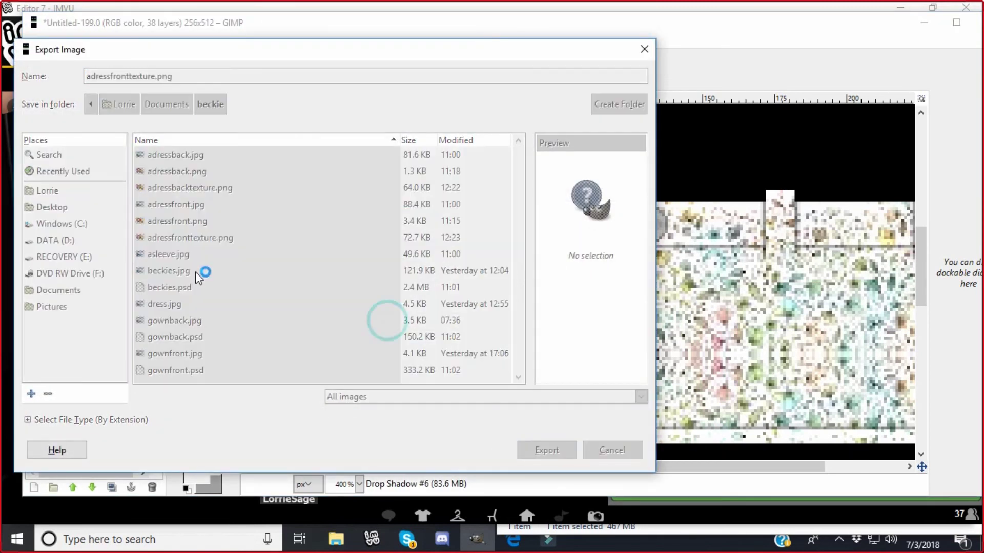
click(166, 311)
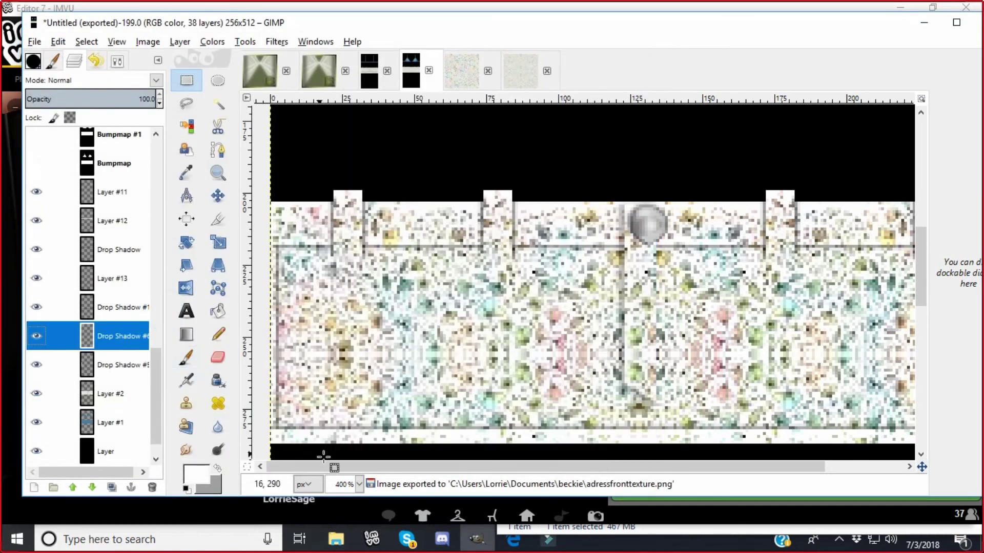
Switch to the IMVU editor and reload adressfronttexture as the texture of material 05
click(372, 539)
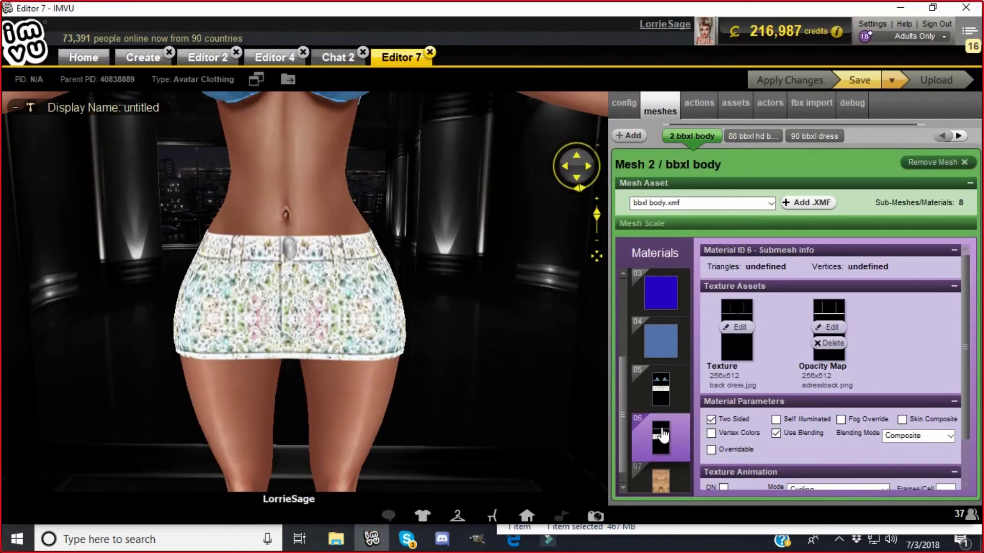
click(664, 383)
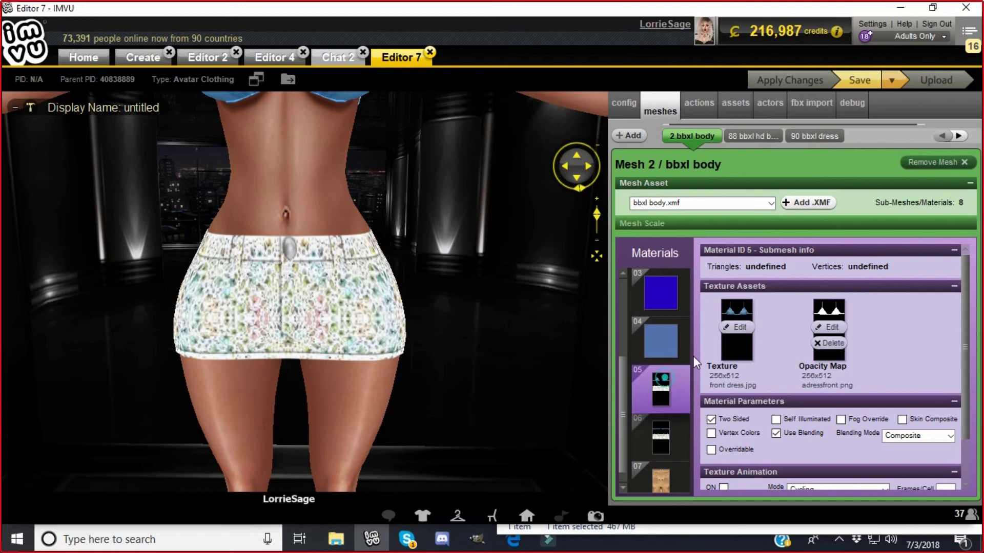
click(742, 325)
click(262, 251)
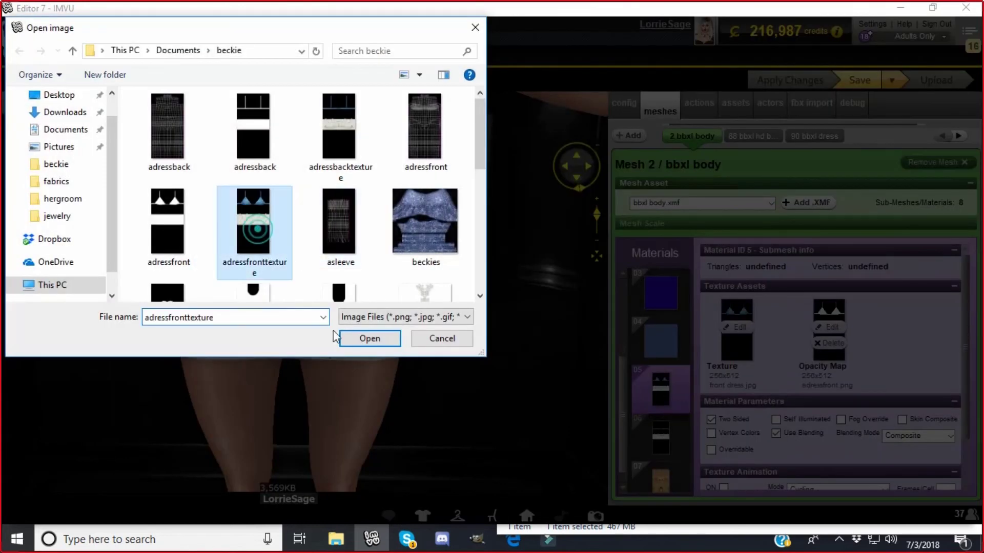
click(368, 340)
Reload adressbacktexture as the texture of material 06
click(661, 435)
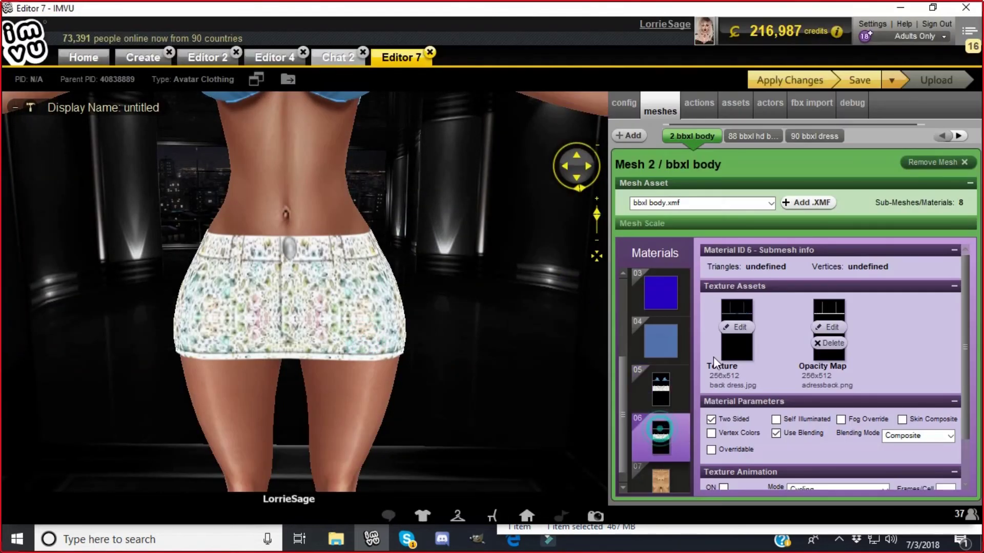
click(738, 327)
click(344, 127)
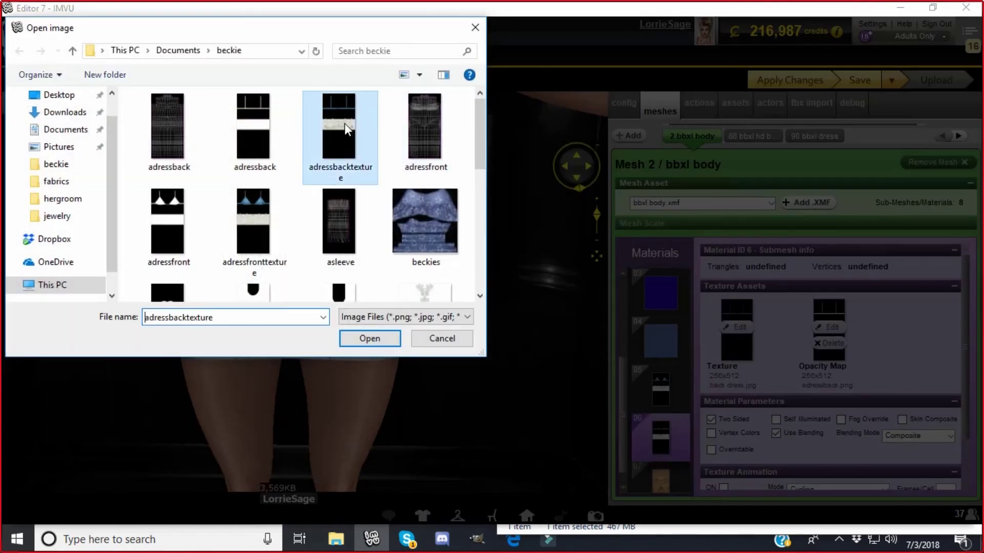
click(368, 339)
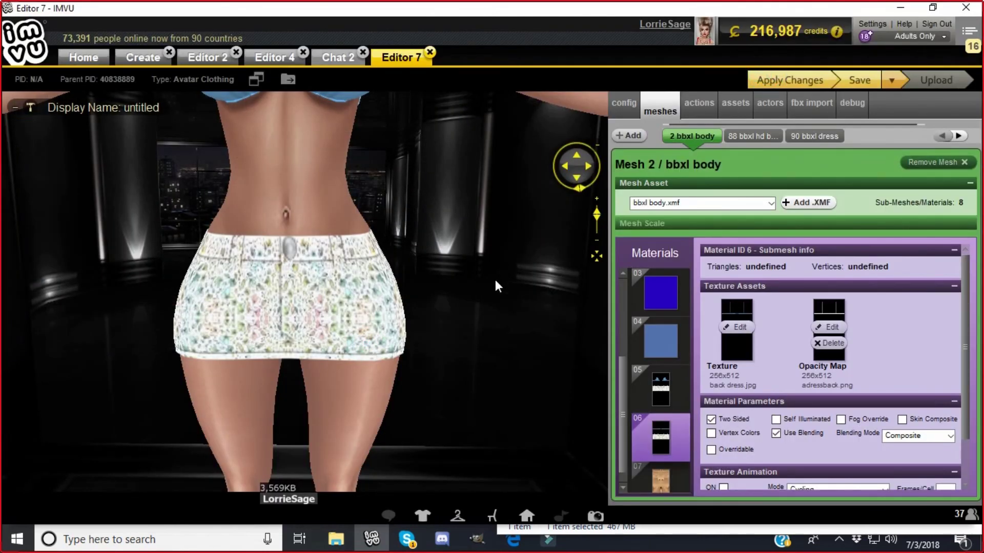
Switch to GIMP, merge the Drop Shadow #6 seam layer down in the front texture, and copy the merged layer
drag(470, 300, 445, 391)
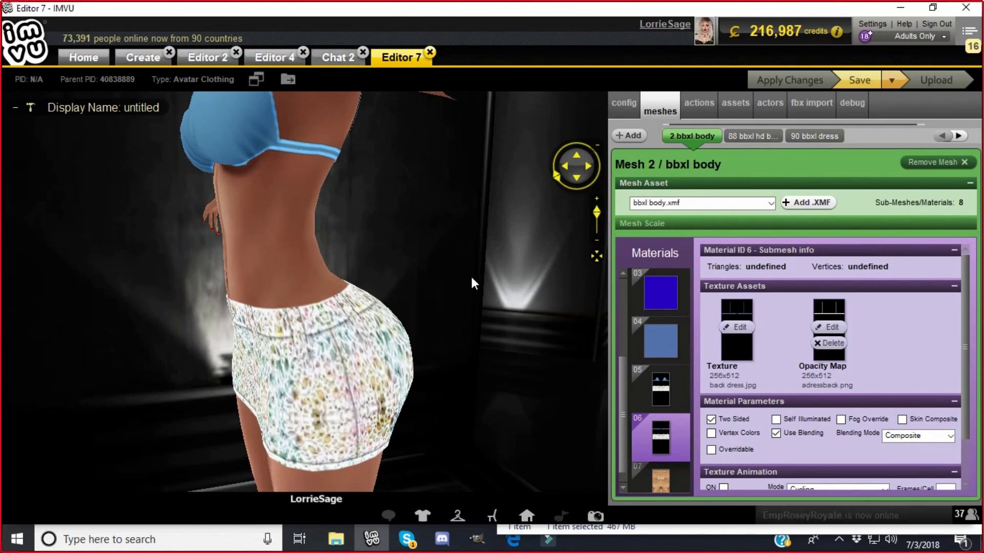
drag(468, 341, 450, 336)
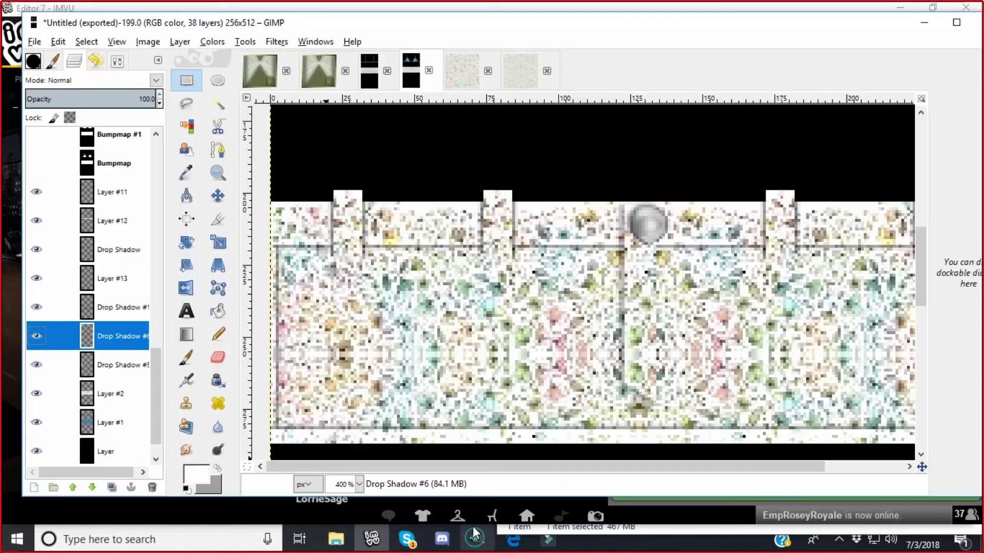
click(477, 539)
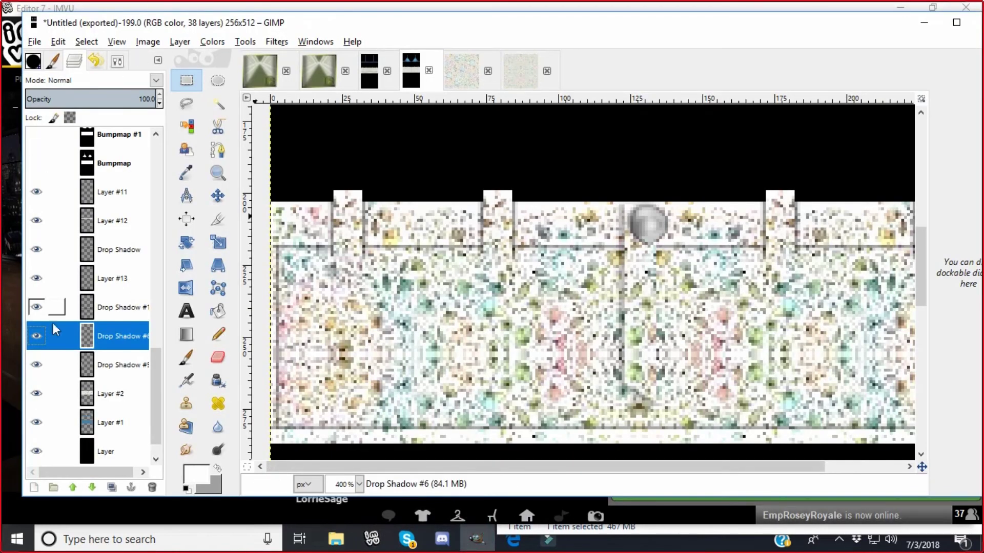
click(36, 337)
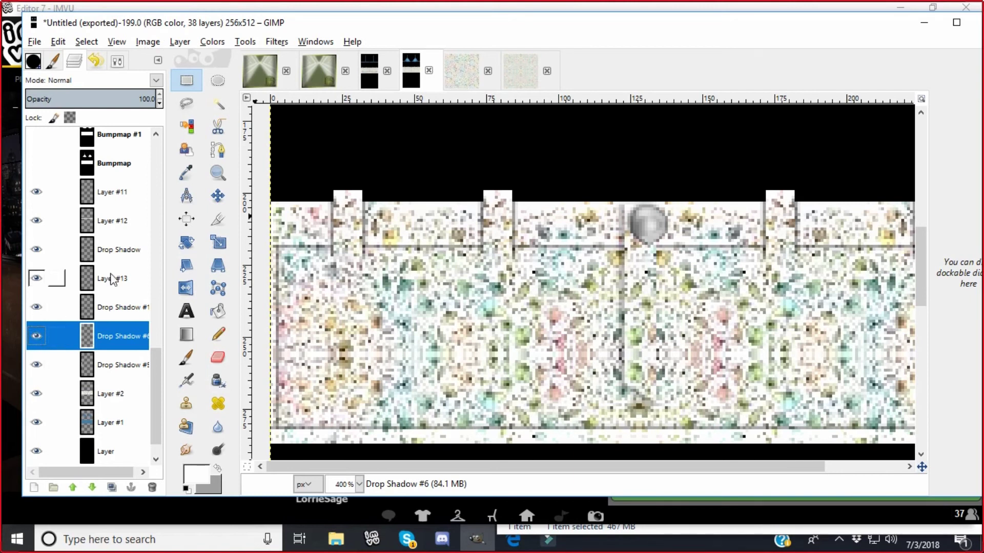
click(180, 40)
click(210, 135)
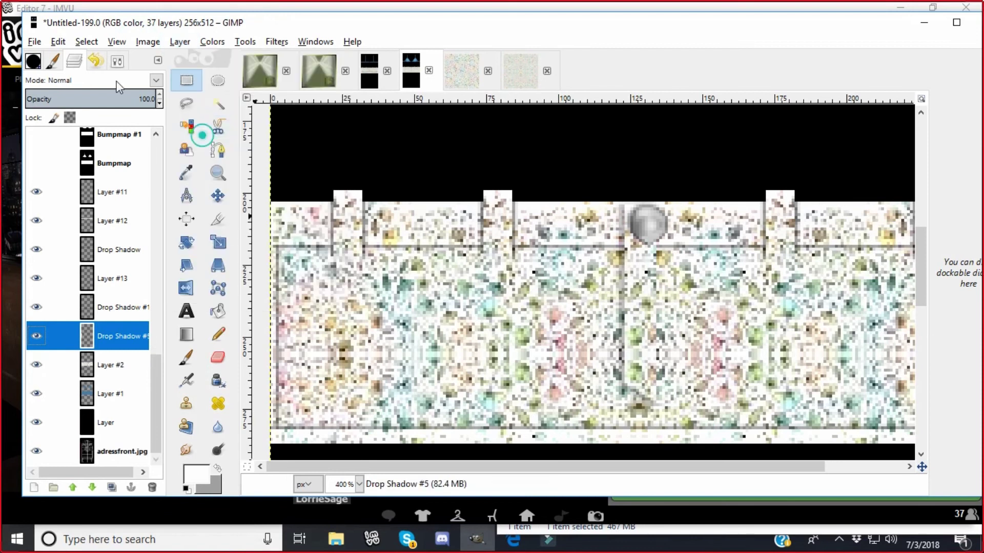
click(58, 42)
click(77, 139)
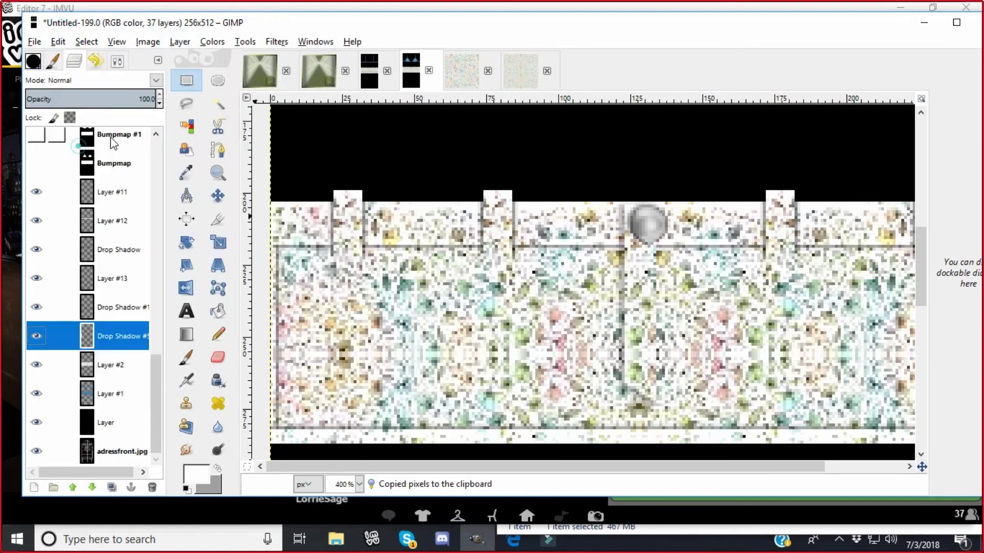
Add a new layer to the back texture image and paste the copied side seams onto it, anchoring the floating selection
click(370, 64)
click(181, 42)
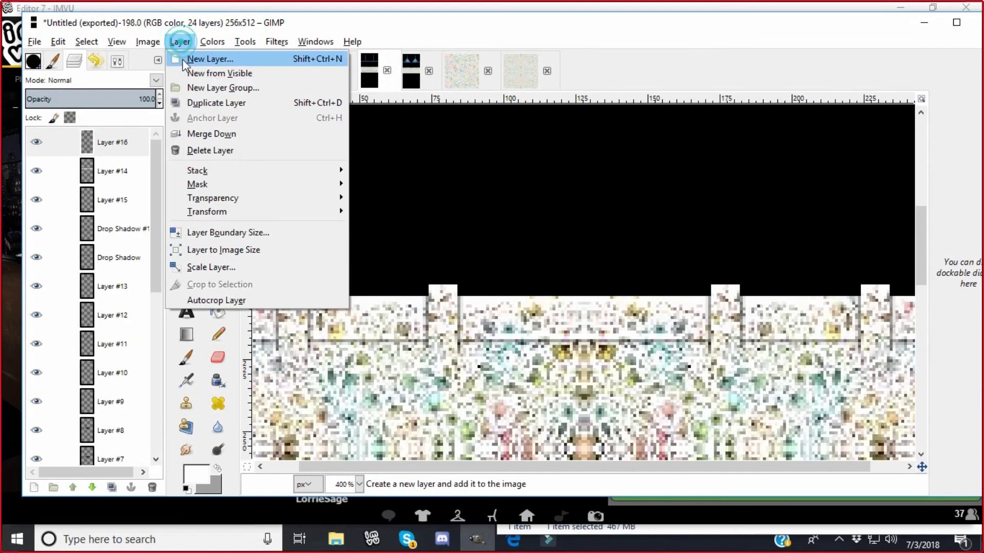
click(182, 59)
click(185, 305)
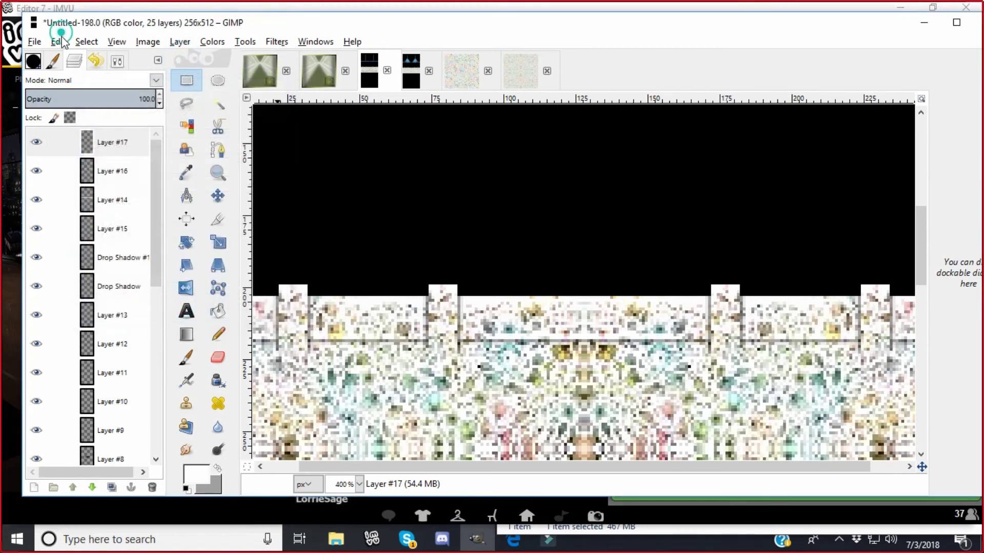
click(59, 41)
click(78, 170)
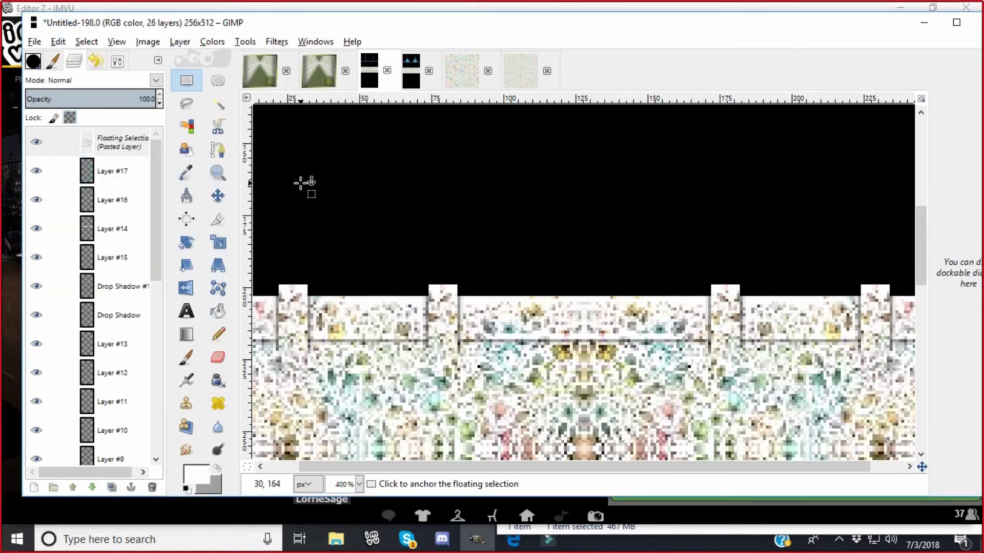
scroll(310, 466, left, 3)
click(367, 257)
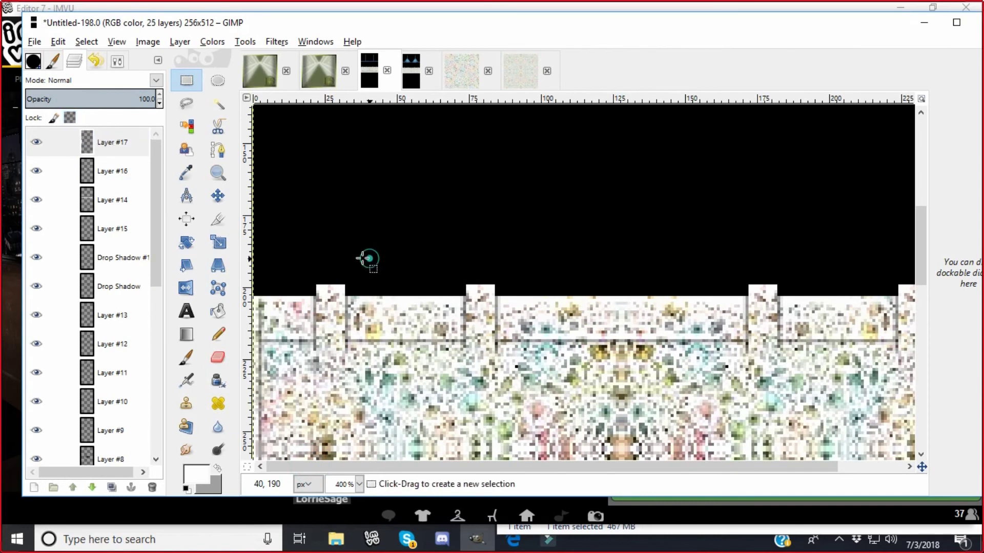
Export the back texture with the pasted seams as adressbacktexture.png, replacing the existing file
click(34, 42)
click(46, 235)
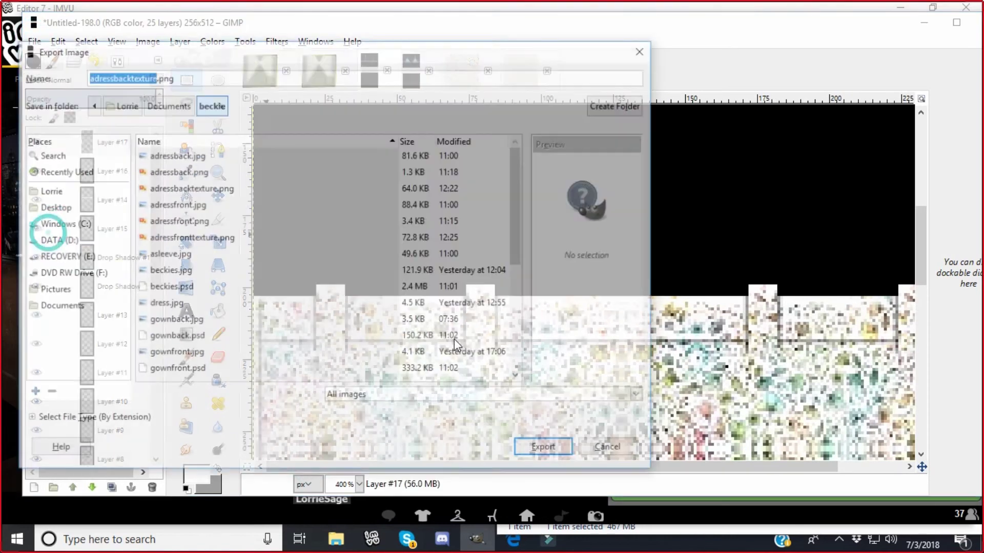
click(542, 451)
click(370, 325)
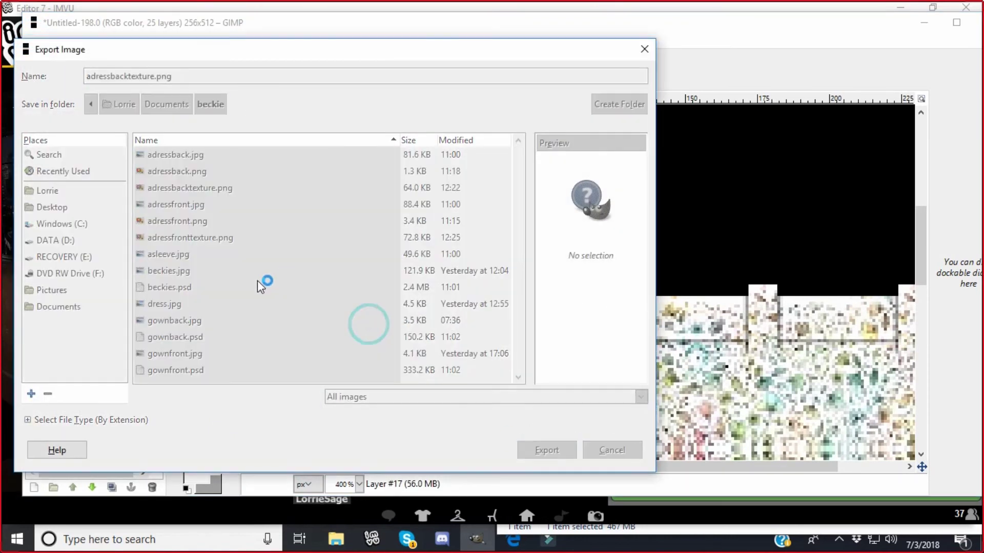
click(134, 271)
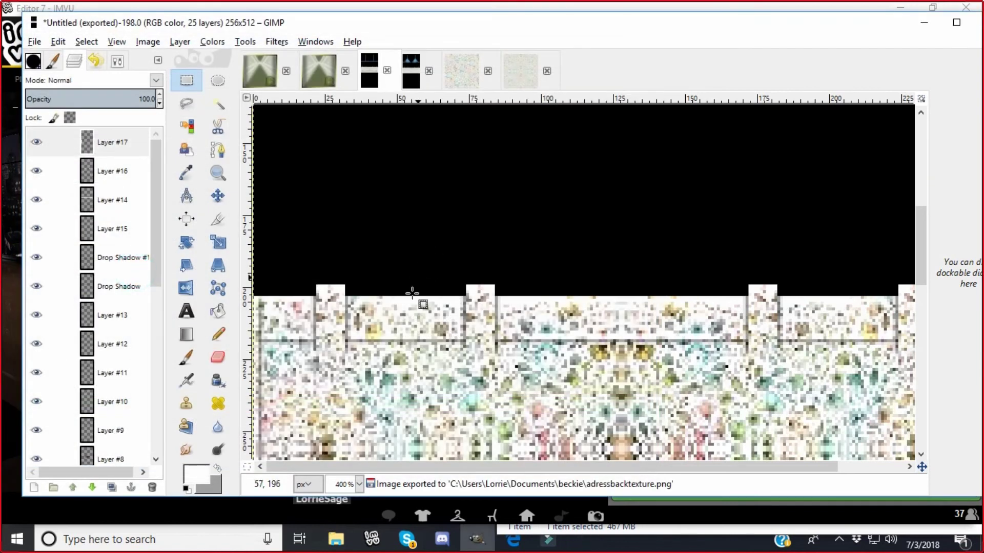
Lower the pasted seam layer, Layer #17, three places in the stack to sit directly below Layer #15
click(91, 487)
click(92, 487)
click(91, 487)
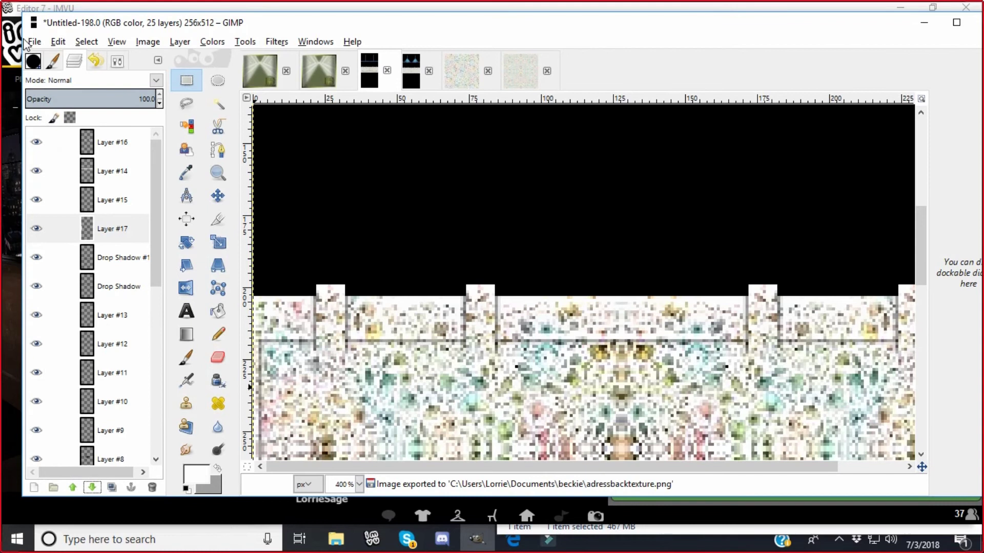
scroll(369, 206, down, 5)
scroll(369, 206, up, 3)
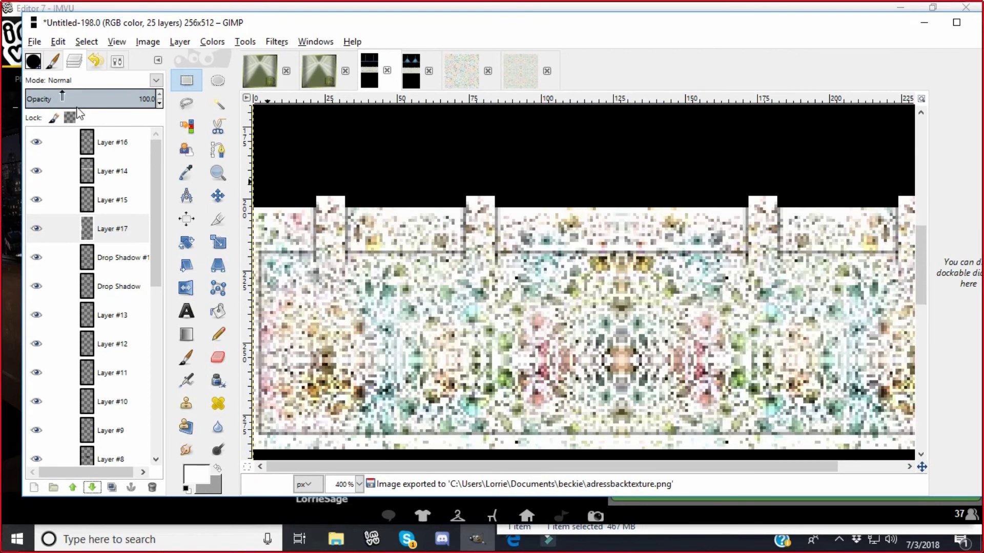
Export the back texture again with the reordered seam layer, overwriting adressbacktexture.png
click(31, 41)
click(61, 238)
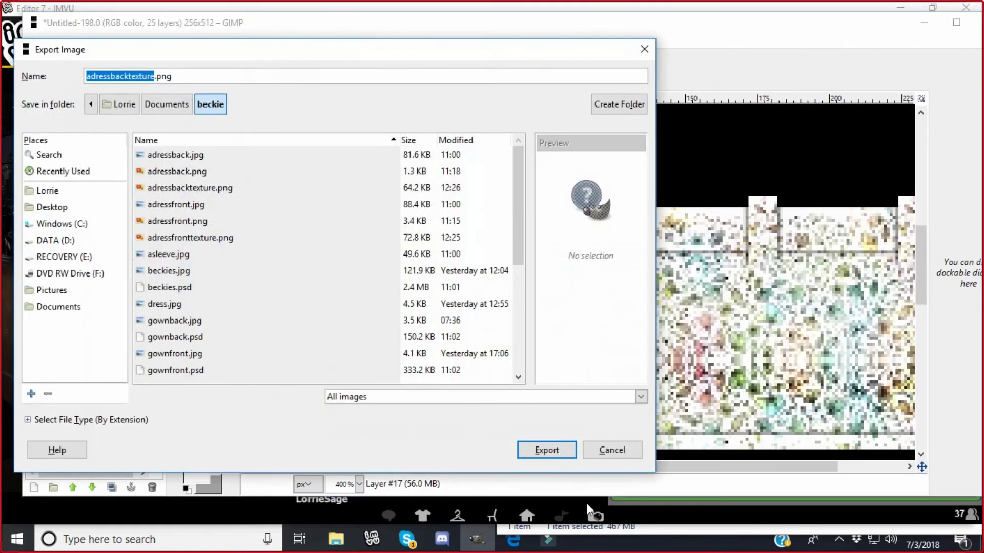
click(559, 452)
click(376, 320)
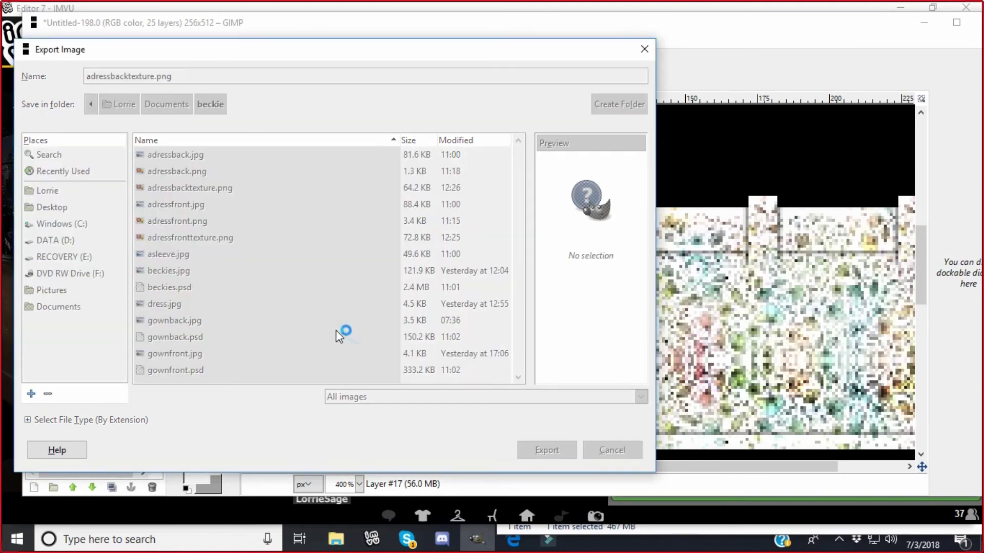
click(173, 315)
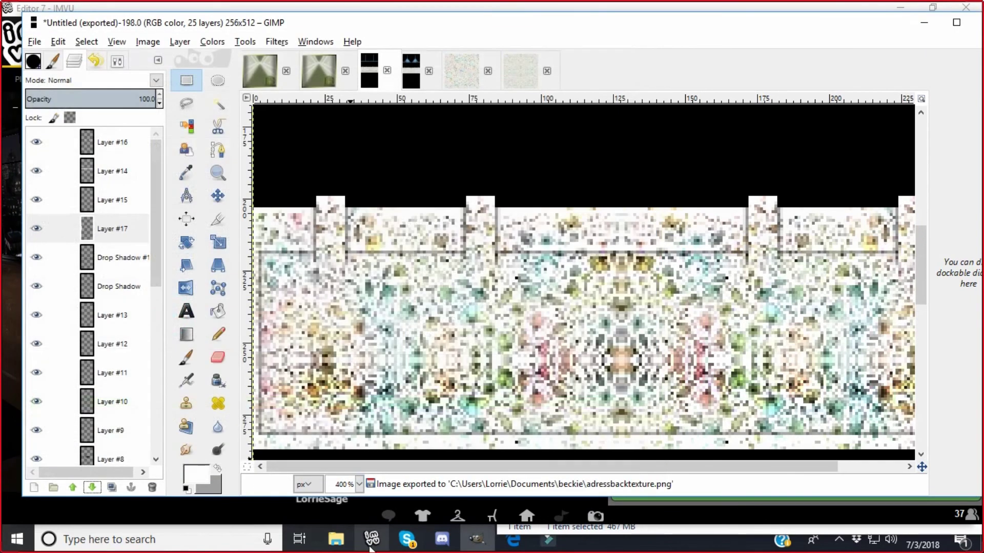
Switch to the IMVU editor and reload adressbacktexture as the texture of material 06
click(371, 539)
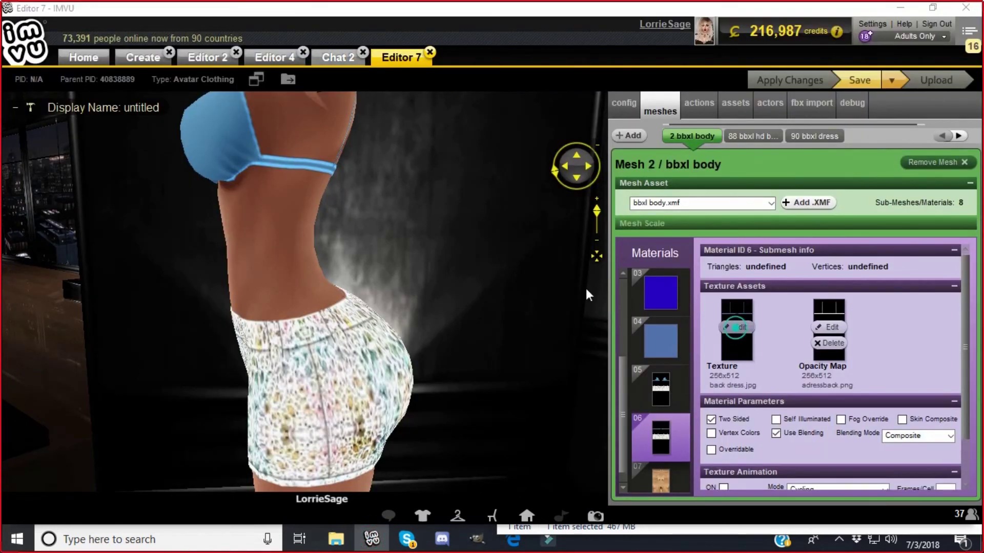
click(736, 327)
click(336, 123)
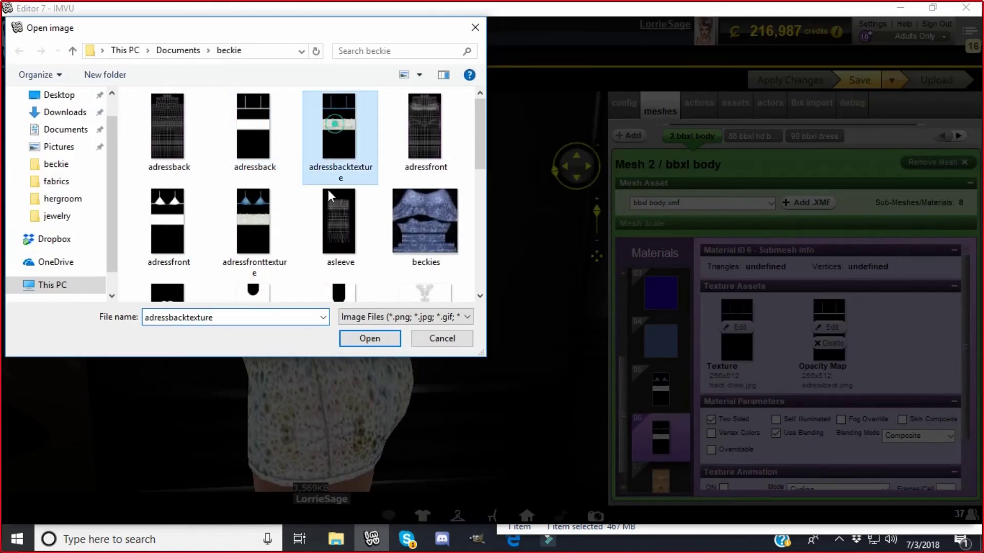
click(355, 338)
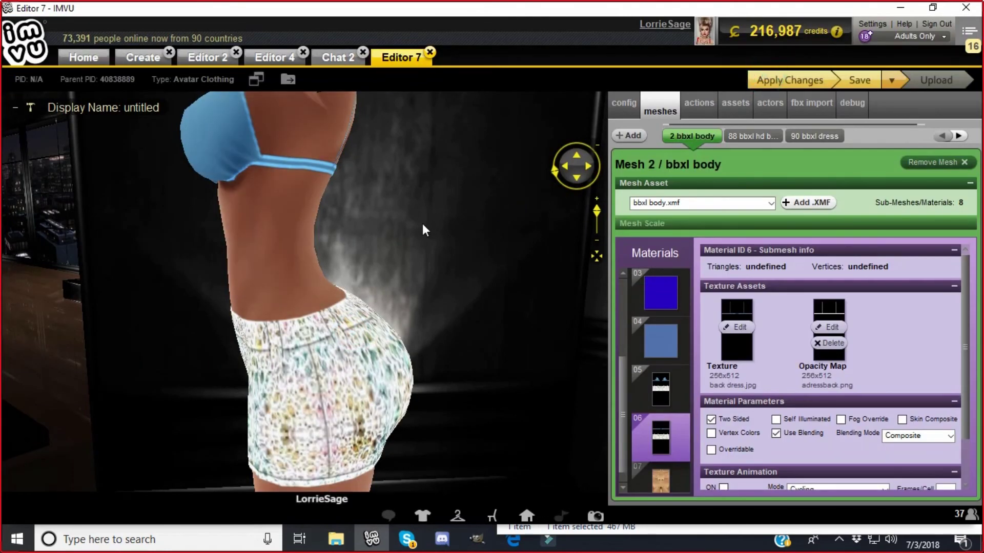
Examine the skirt's side seams, waistband and belt loops from the side, front and back of the avatar
drag(421, 230, 563, 249)
drag(661, 251, 550, 242)
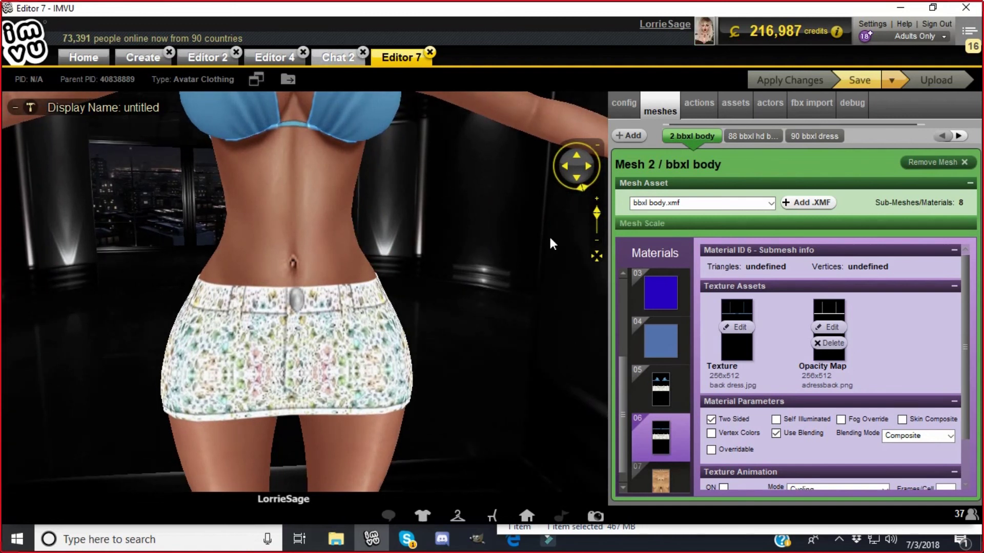
drag(543, 286, 257, 299)
drag(451, 320, 552, 219)
click(574, 170)
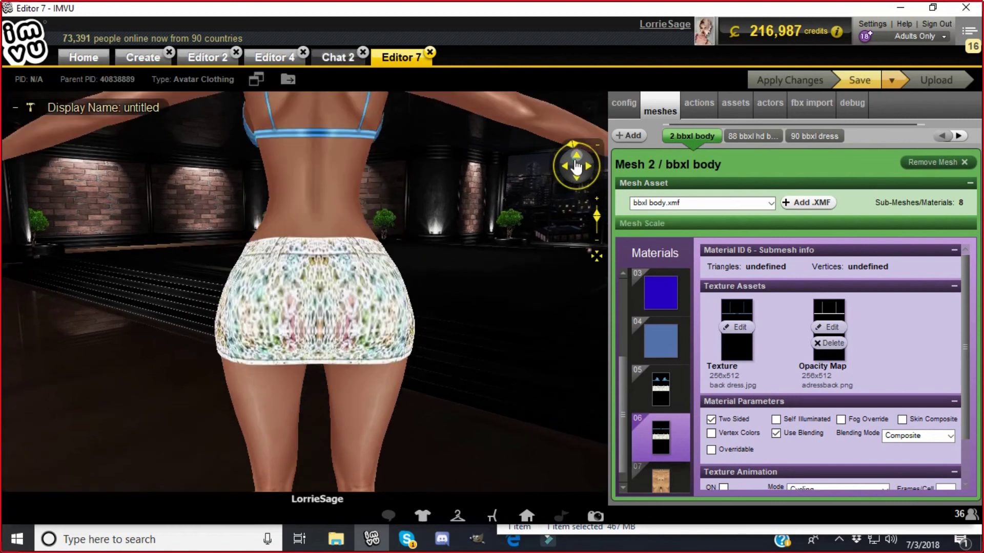
drag(466, 334, 198, 336)
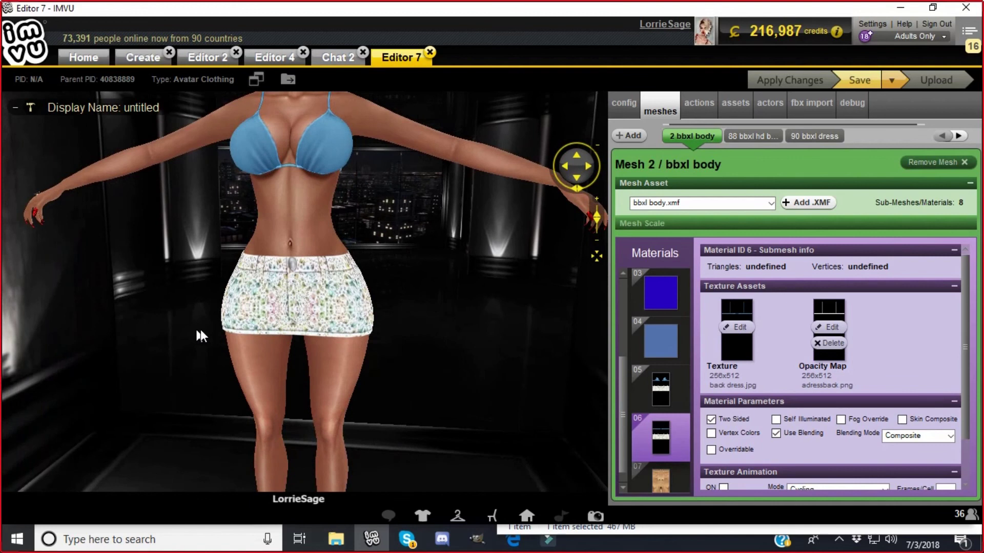
scroll(200, 333, up, 2)
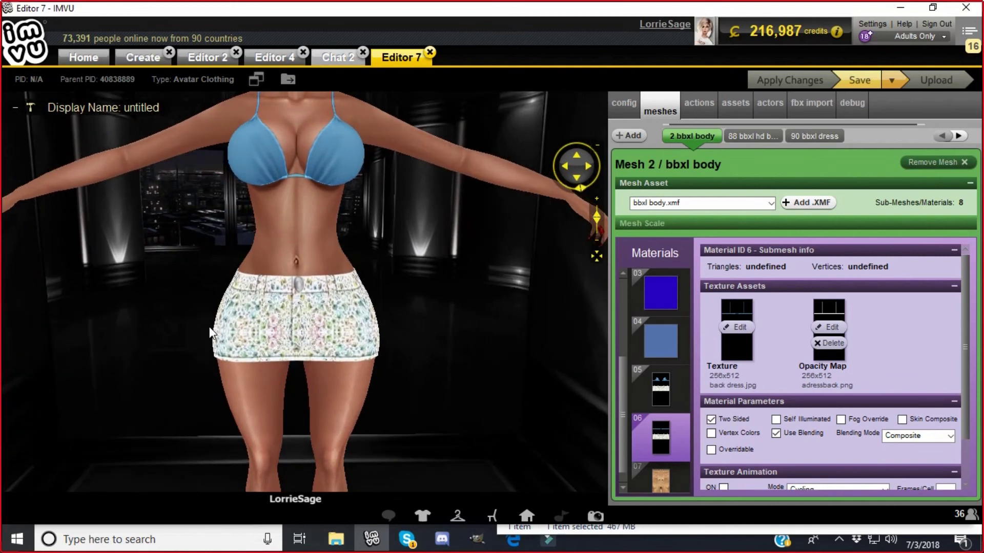
Switch to GIMP, show the back texture at 100% and add a new layer above Layer #16
click(479, 541)
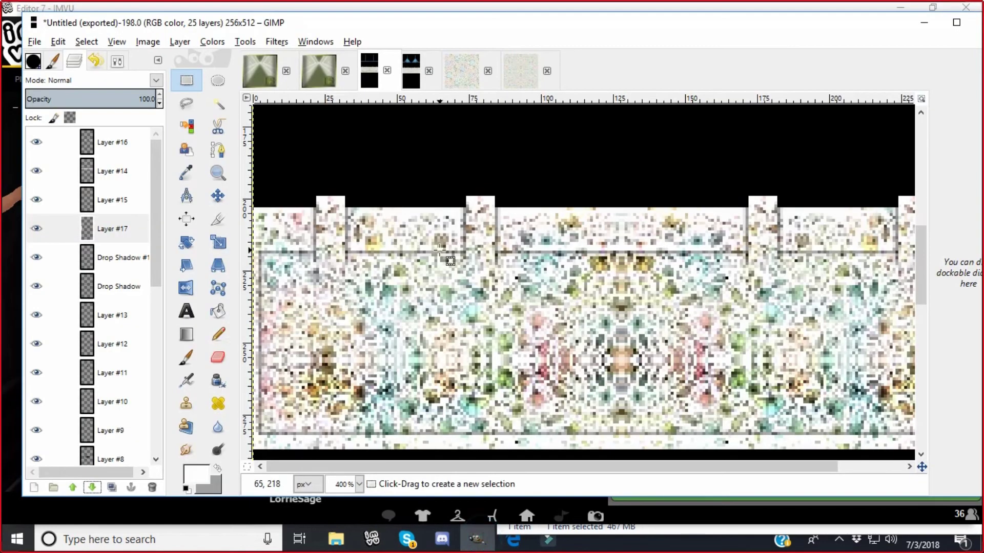
click(359, 484)
click(345, 404)
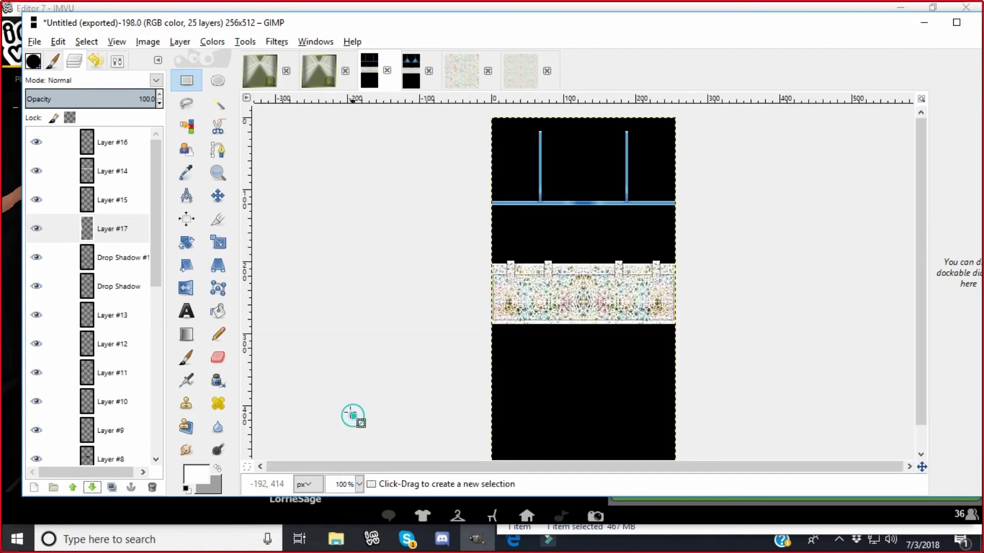
click(88, 142)
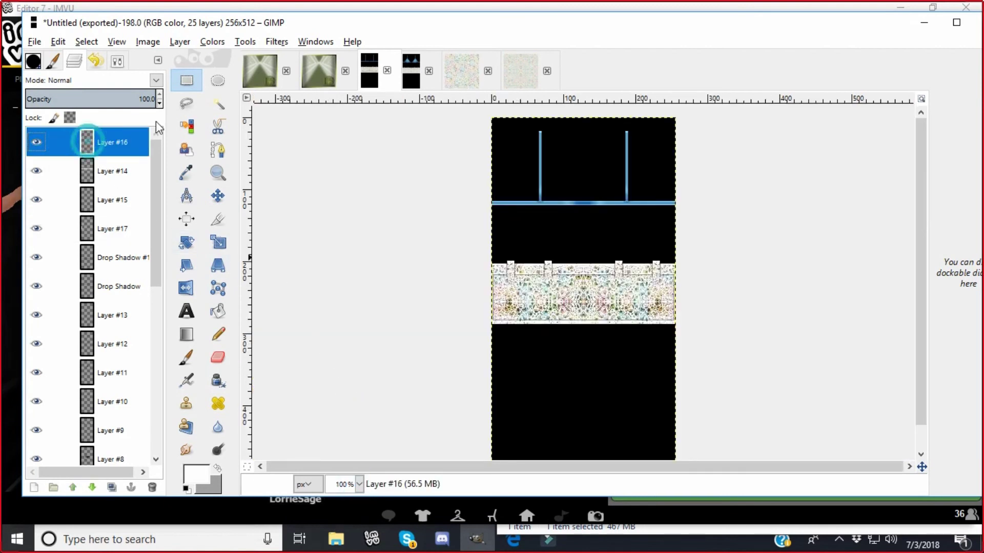
click(181, 43)
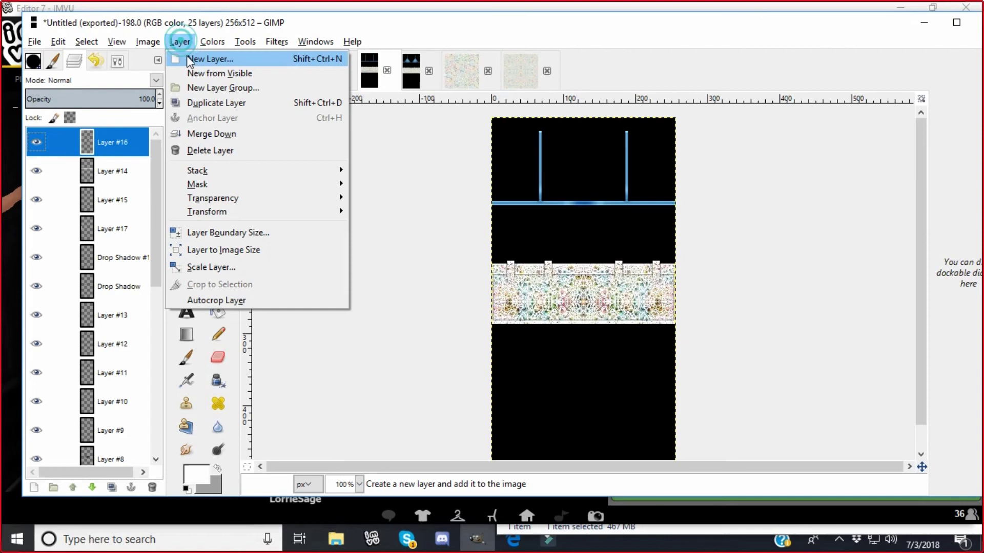
click(190, 58)
click(184, 305)
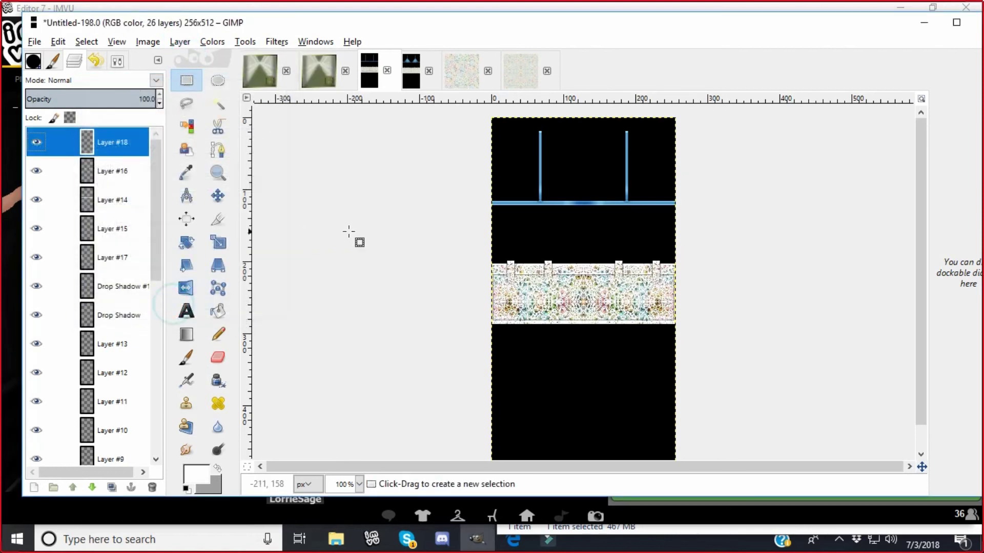
Select a narrow vertical strip over the skirt's left edge and fill it with black (000000) on the new layer
click(466, 239)
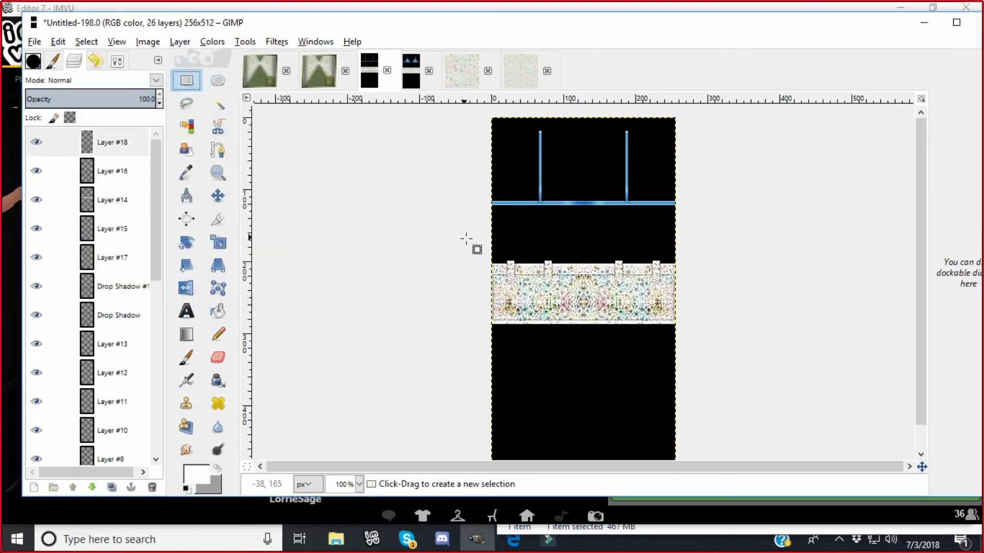
drag(484, 233, 505, 350)
click(58, 42)
click(342, 272)
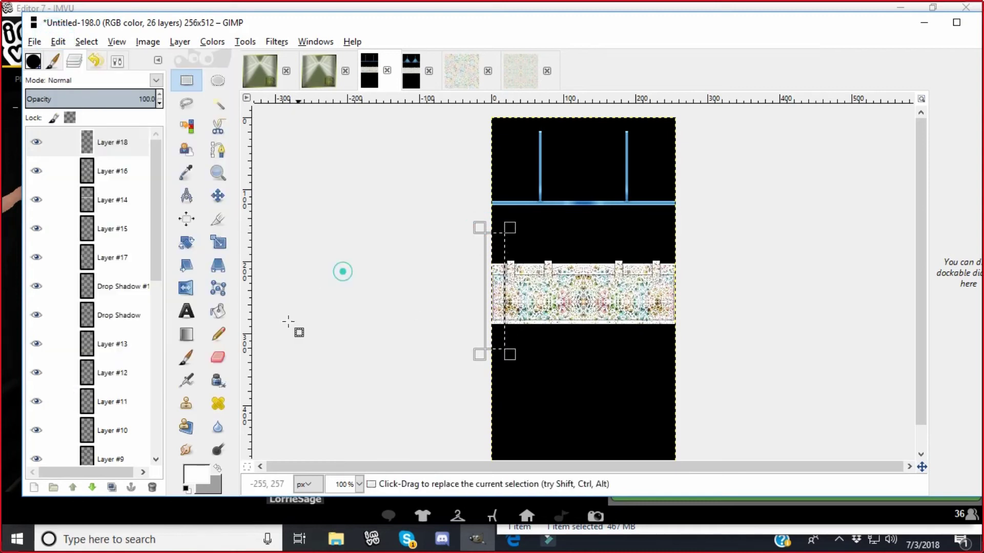
click(195, 473)
click(792, 254)
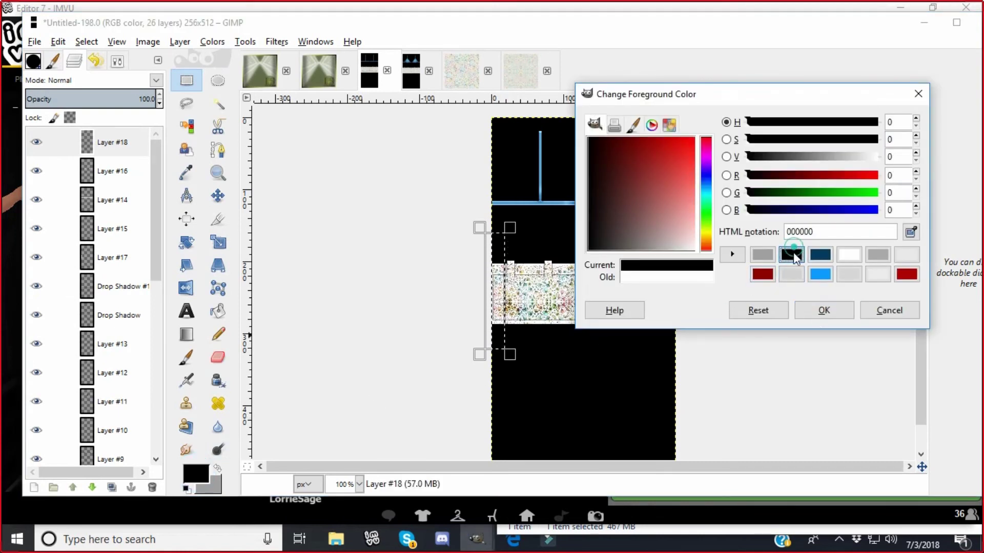
click(823, 310)
click(58, 42)
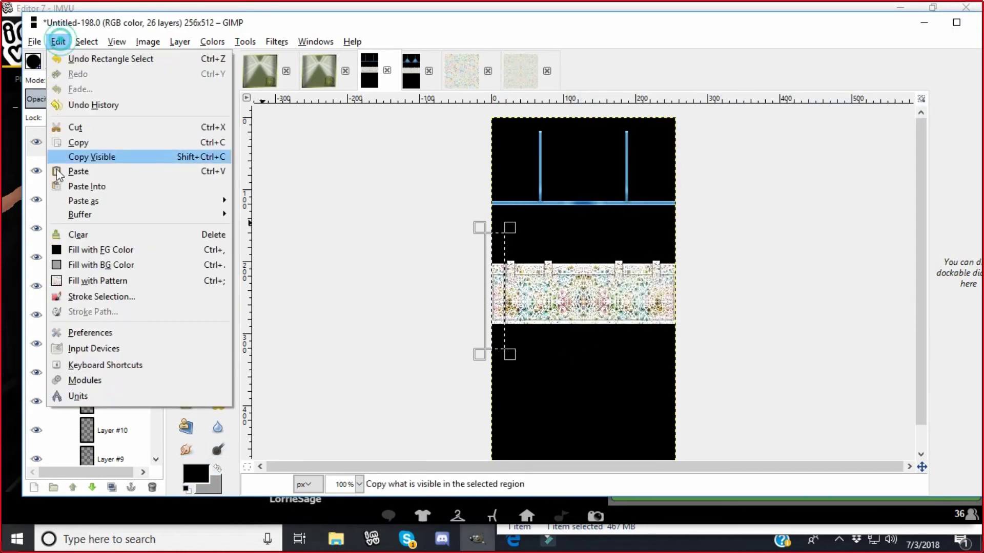
click(100, 250)
click(189, 42)
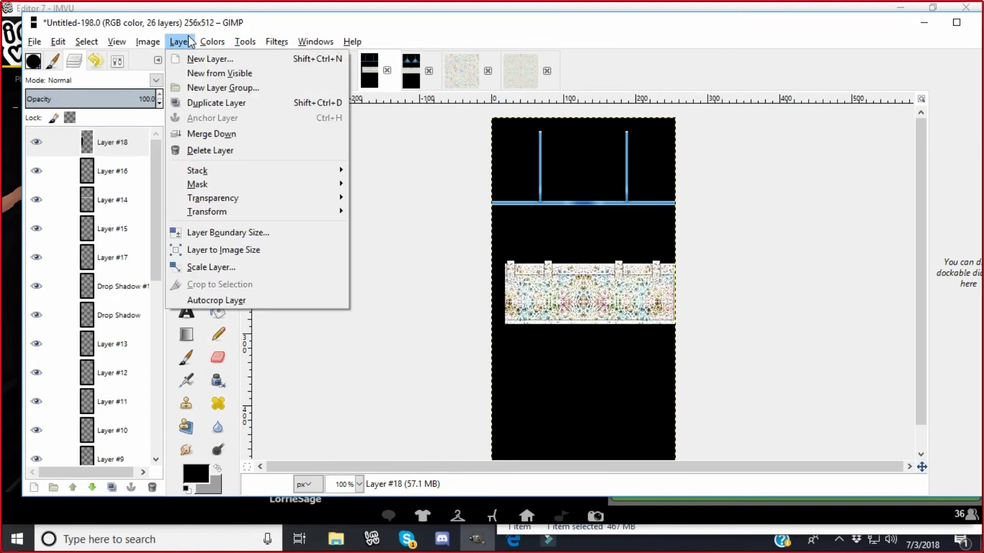
Duplicate the black strip layer, flip the copy horizontally to the skirt's opposite edge, and merge it down into Layer #18
click(198, 102)
click(182, 42)
mouse_move(215, 212)
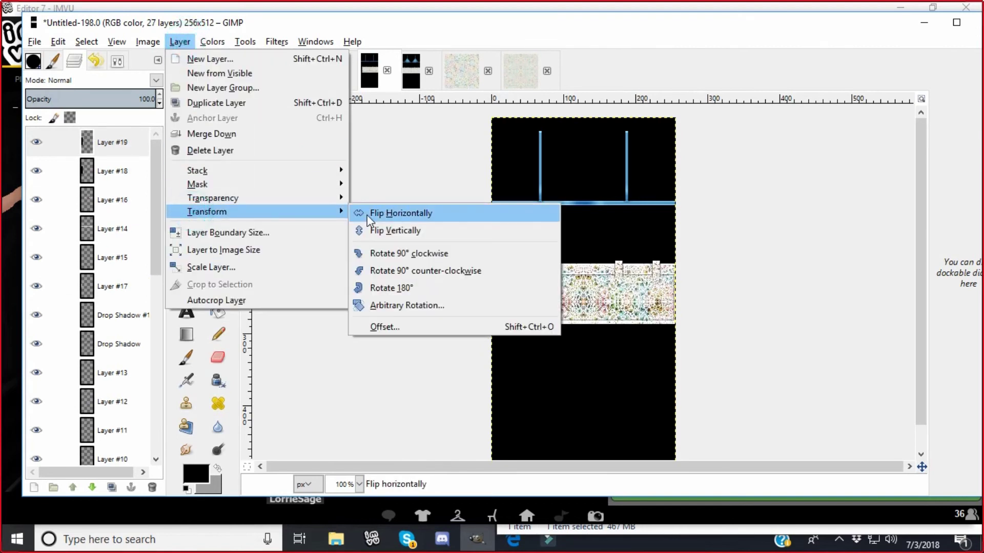
click(401, 214)
click(180, 42)
click(201, 134)
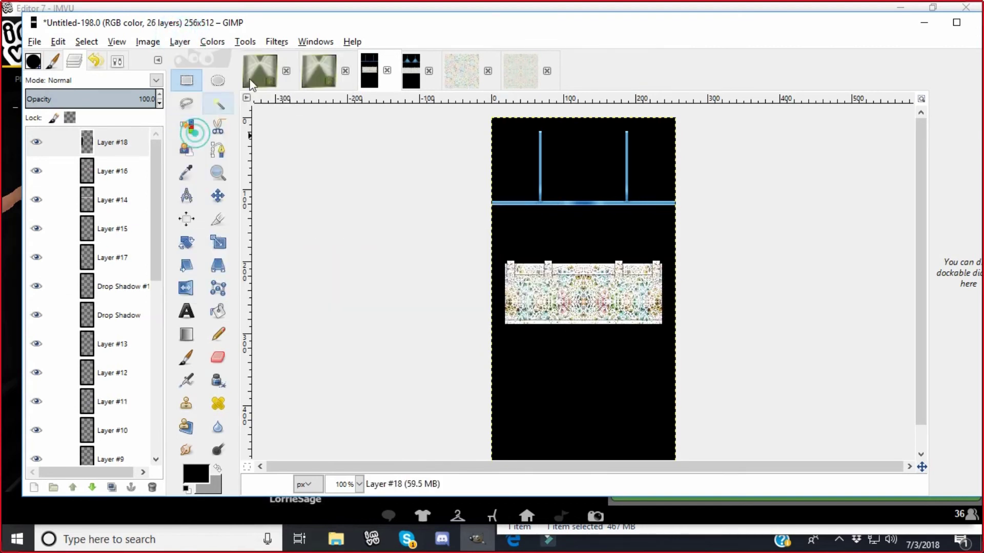
Apply a Gaussian Blur of 58 px horizontally and vertically to the black side strips
click(277, 41)
mouse_move(291, 128)
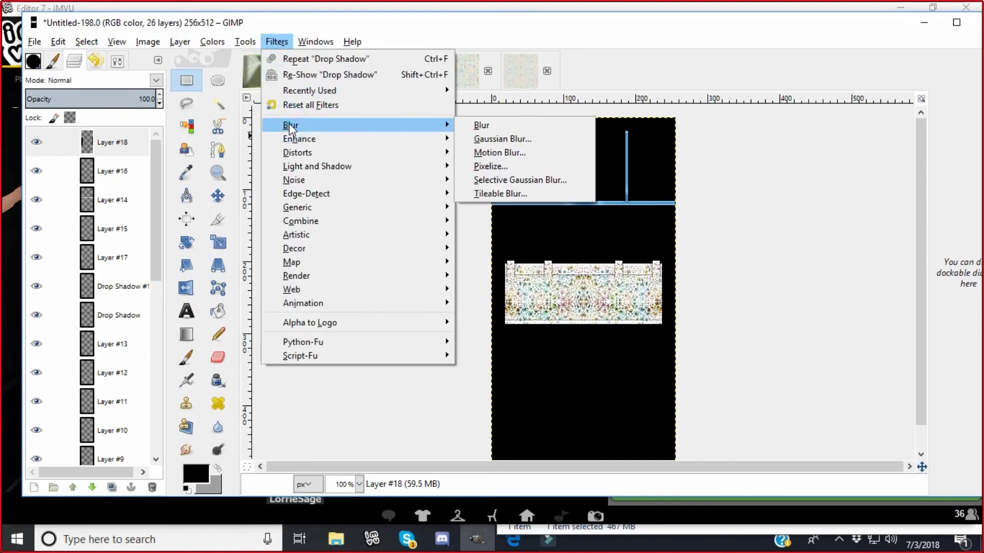
click(502, 139)
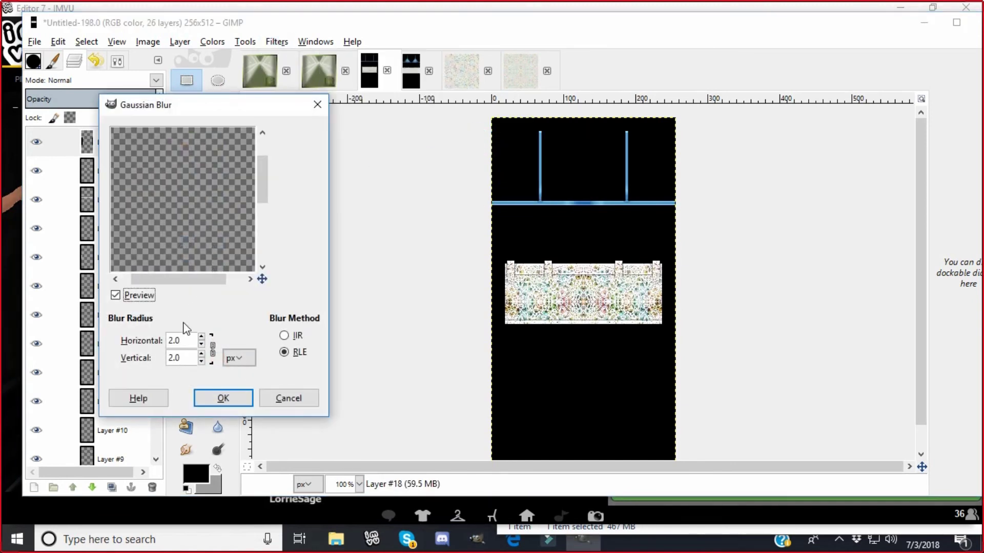
drag(177, 279, 71, 278)
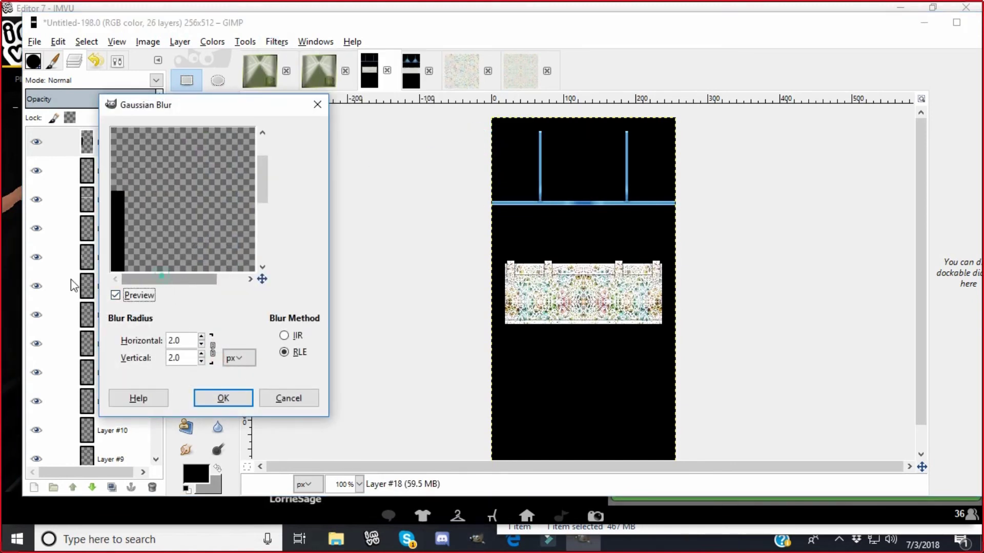
click(201, 337)
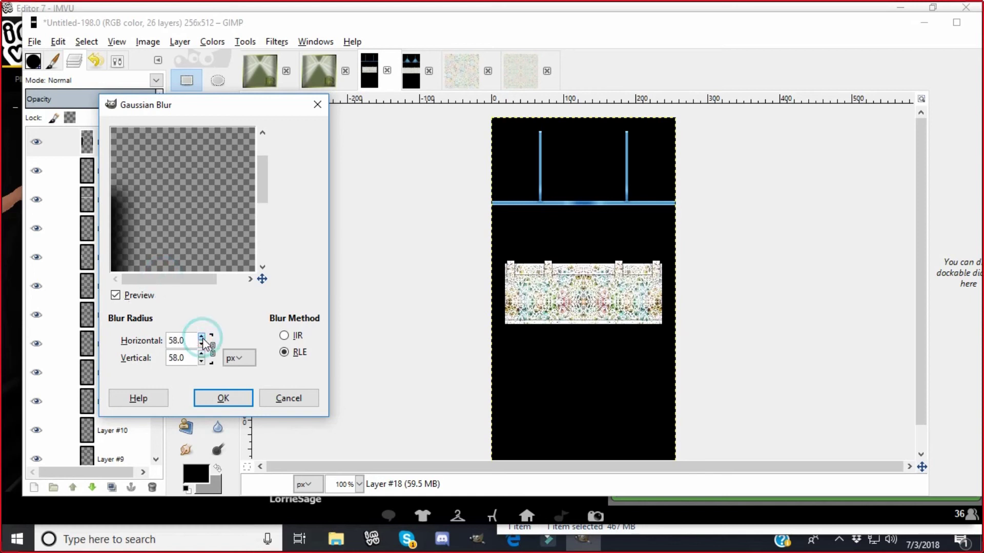
click(210, 398)
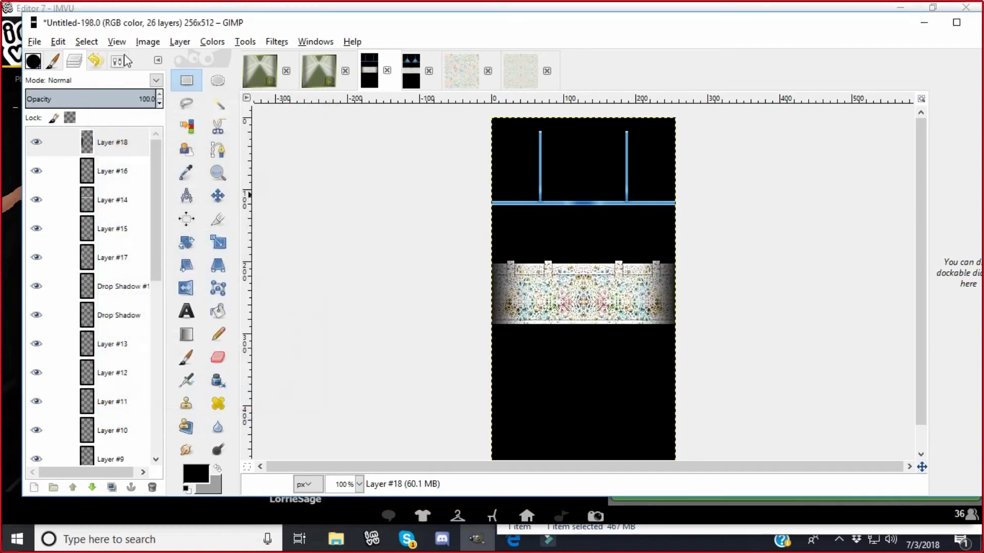
Copy the blurred side shadows and paste them onto a new layer above Drop Shadow #5 in the front texture, anchoring the selection
click(57, 43)
click(69, 142)
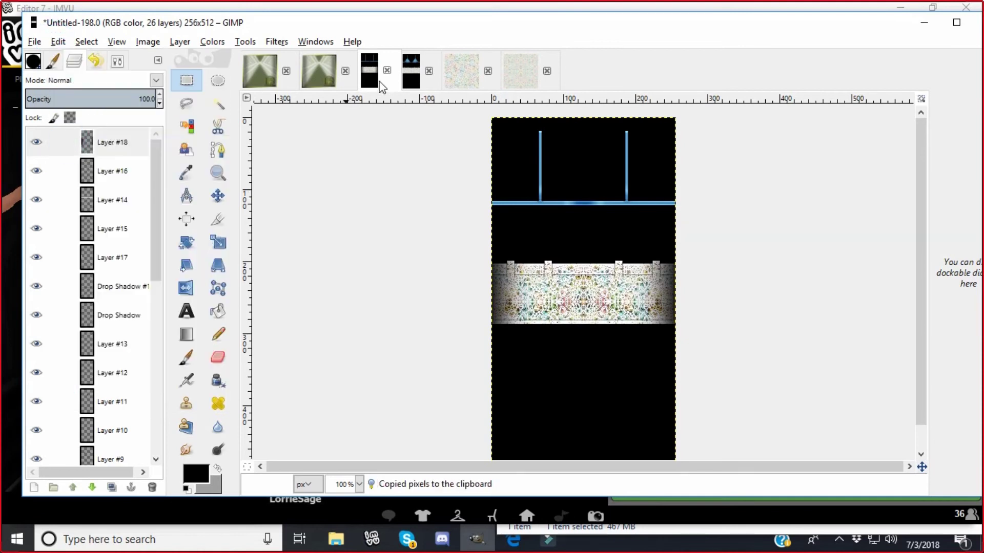
click(413, 72)
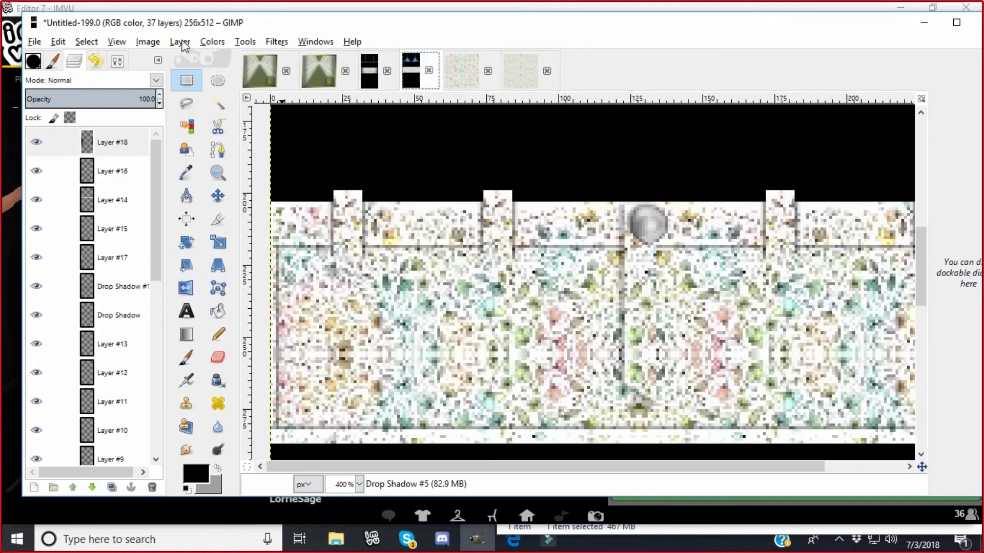
click(180, 42)
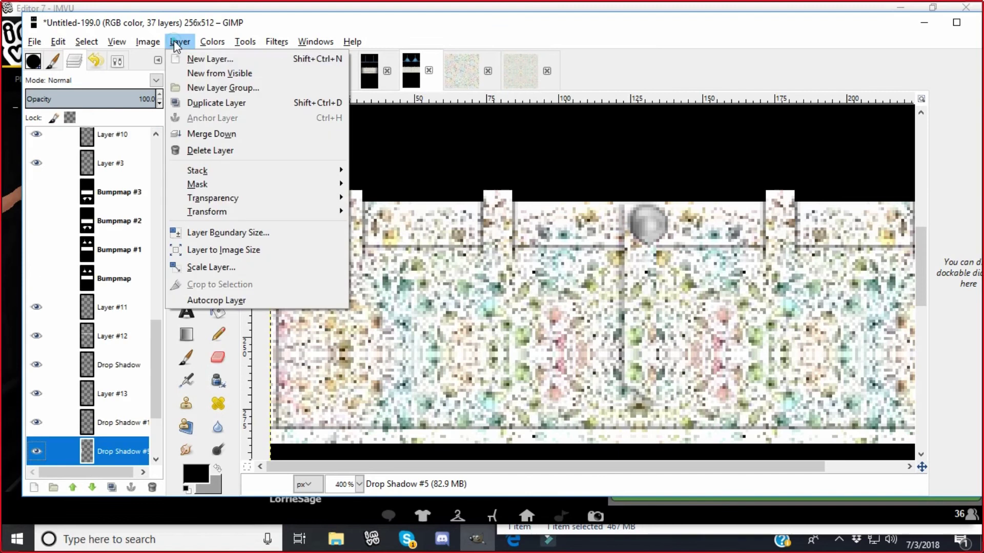
click(209, 59)
click(210, 343)
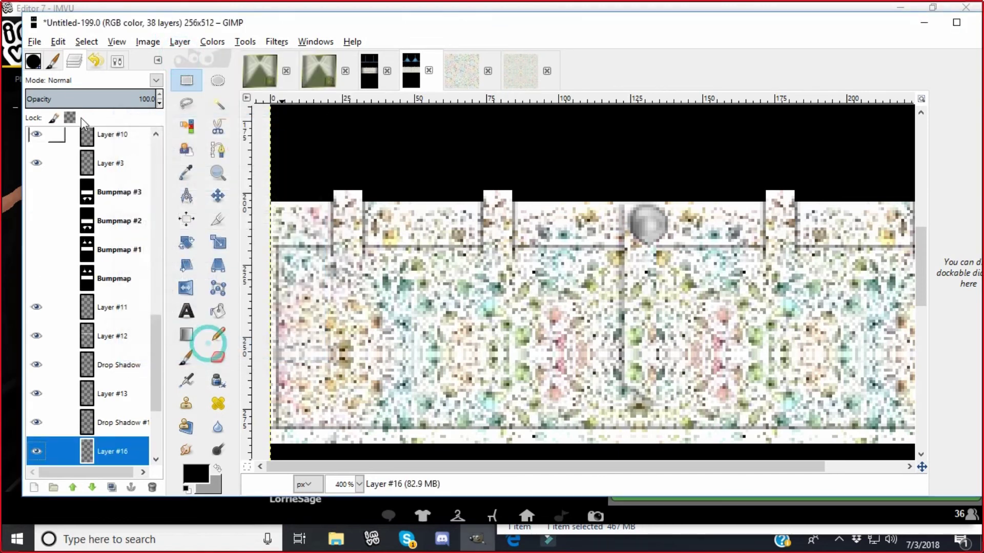
click(59, 43)
click(97, 169)
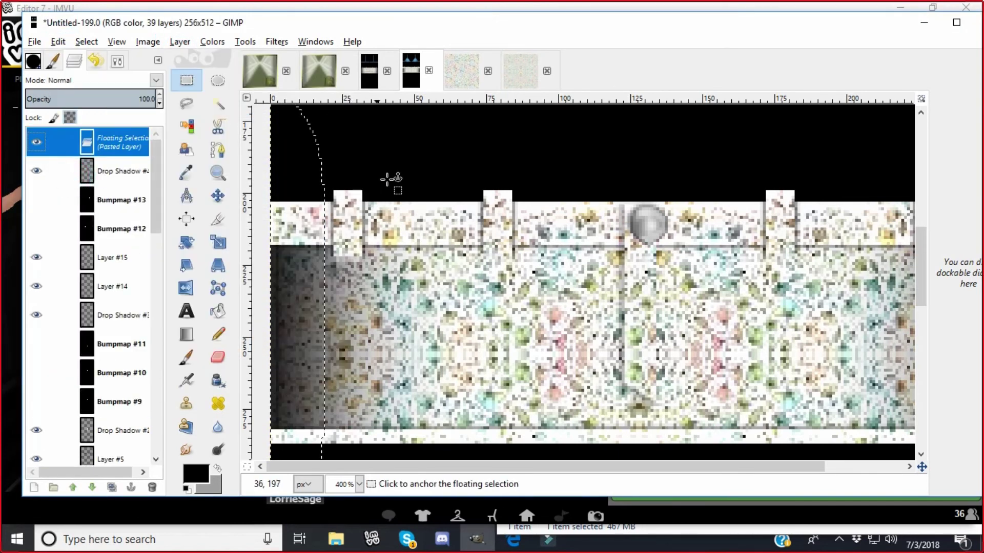
click(403, 166)
Set the side shadow layers to Overlay mode in both the front texture and the back texture
click(156, 80)
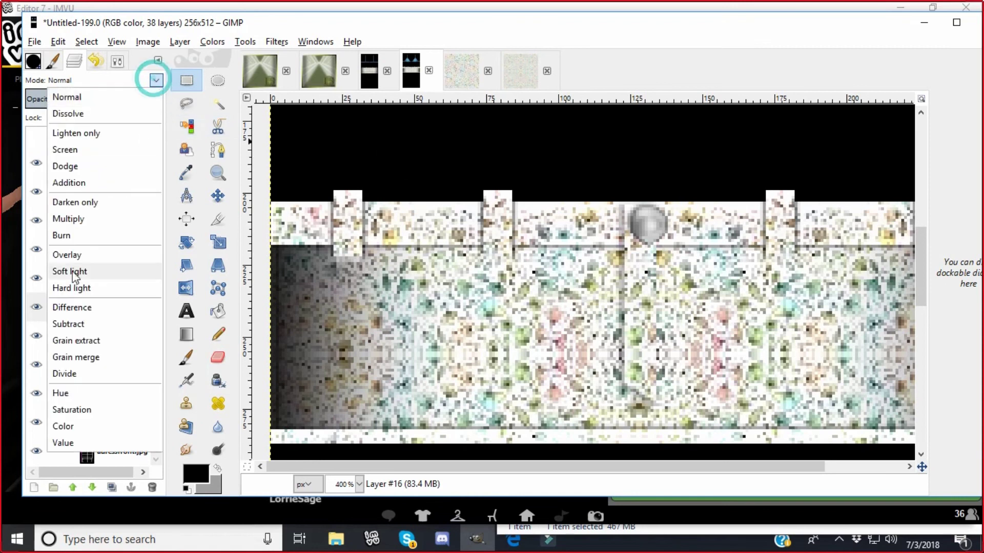
click(67, 255)
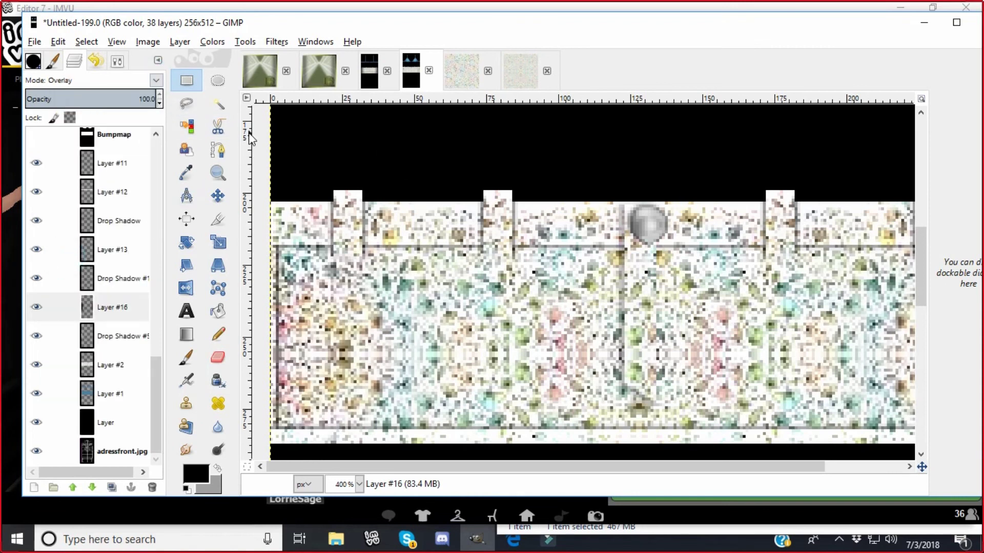
click(373, 77)
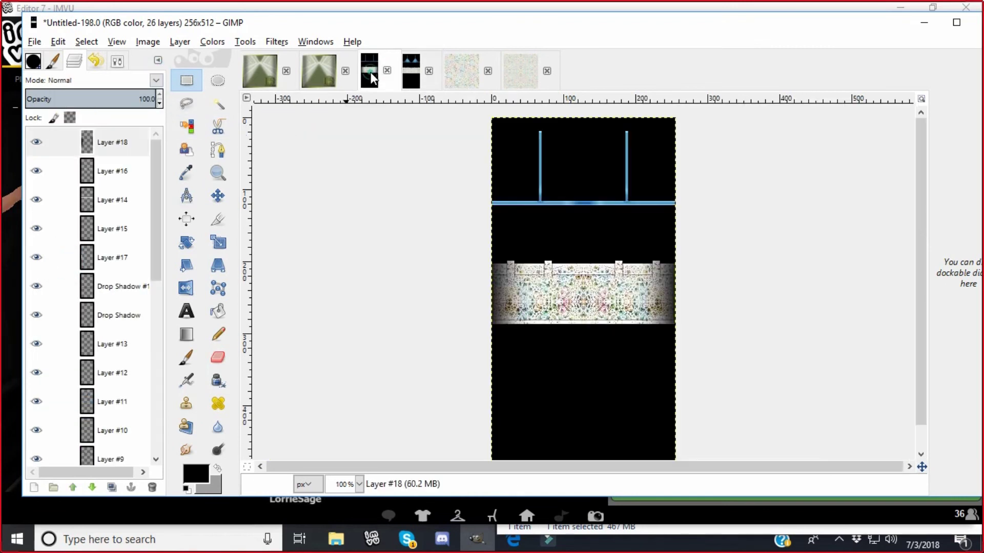
click(149, 83)
click(73, 252)
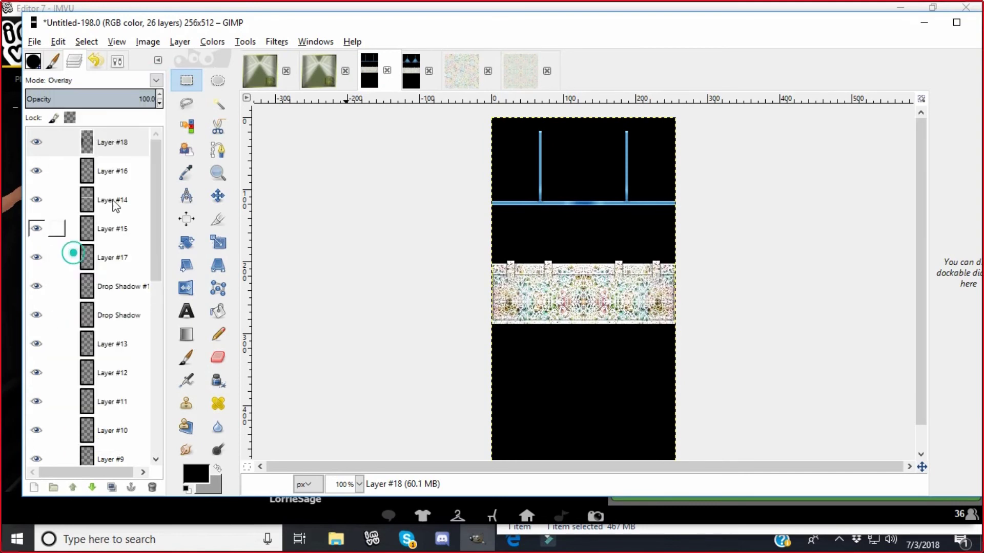
Try duplicating the Overlay side shadow layer in both the back and front textures
click(174, 42)
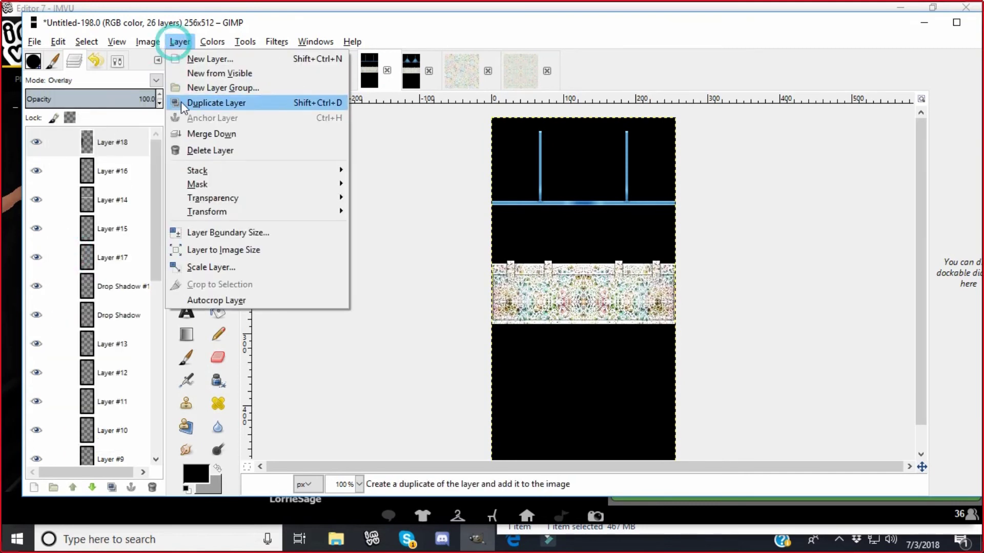
click(180, 102)
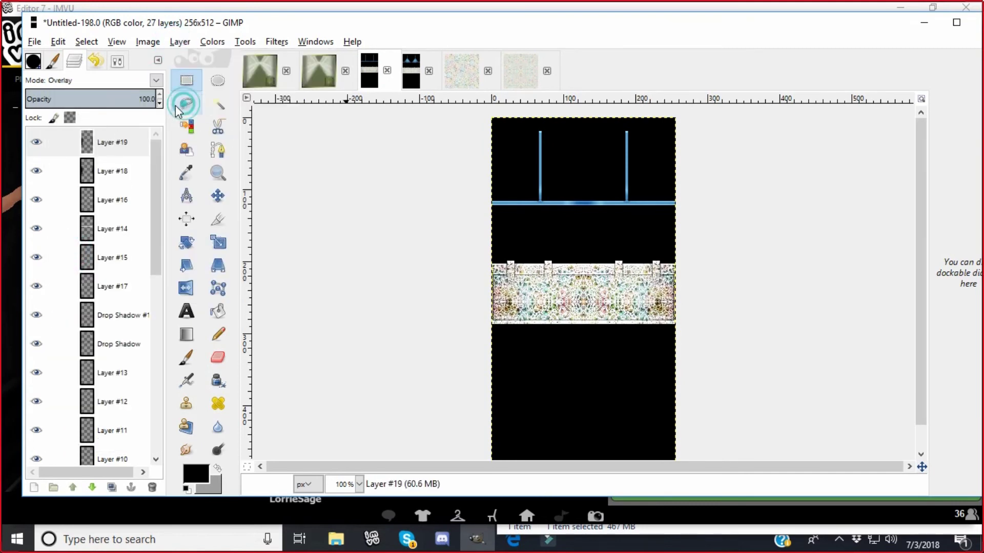
click(408, 73)
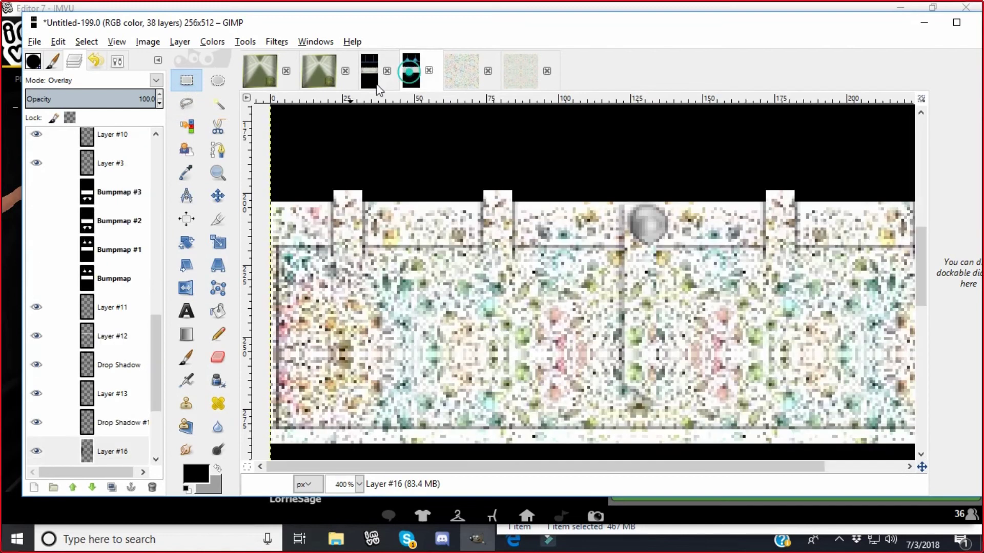
click(180, 42)
click(191, 104)
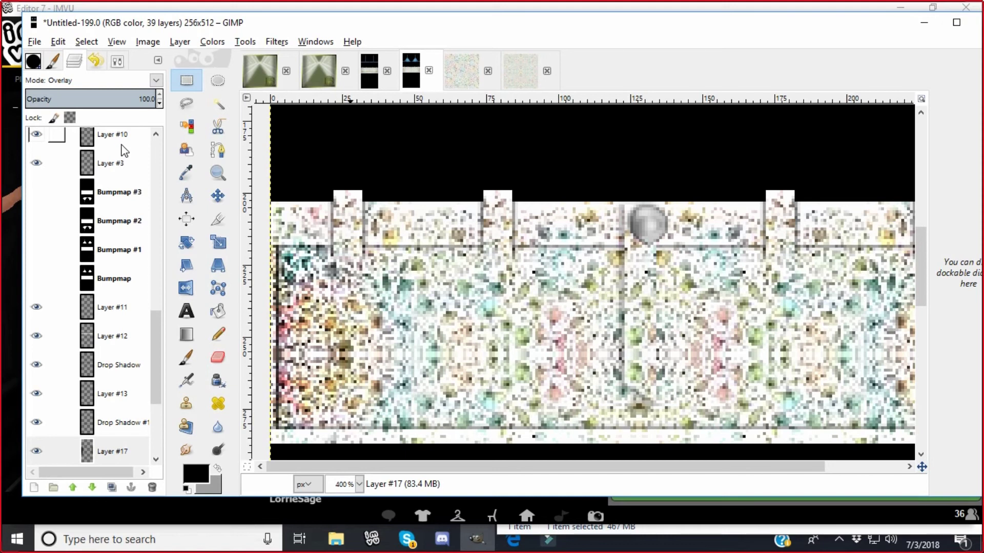
Undo the side shadow layer duplication in the front texture and in the back texture
click(58, 42)
click(65, 60)
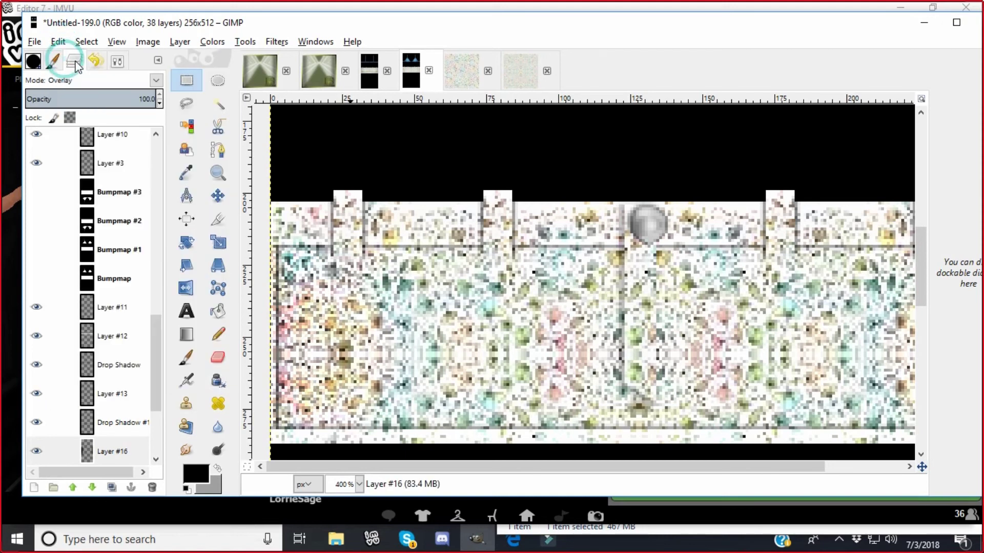
click(370, 72)
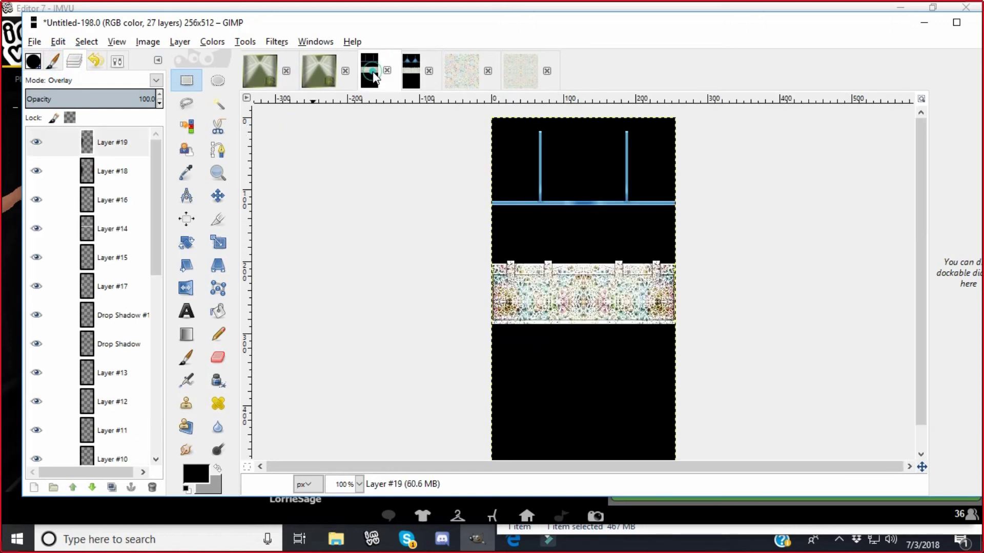
click(58, 42)
click(59, 62)
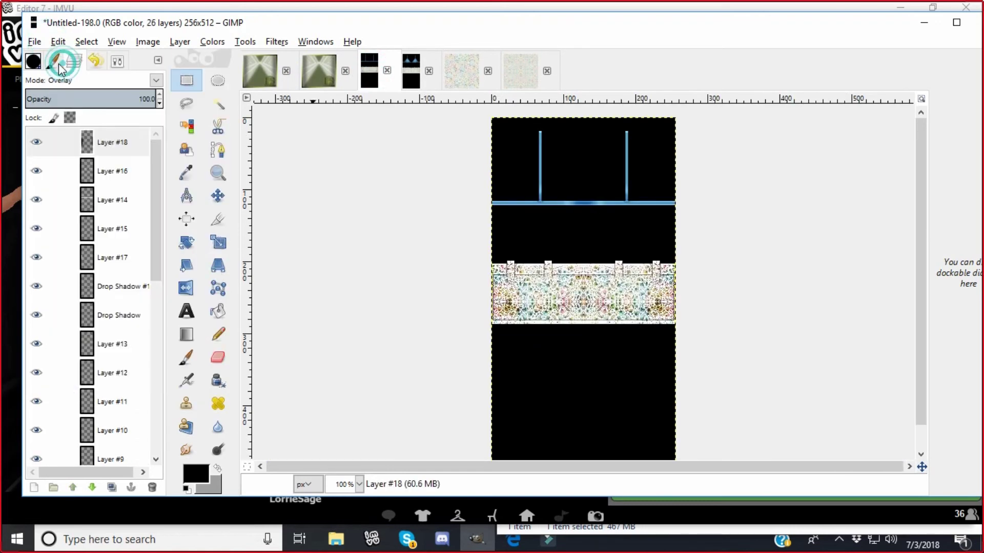
Export the back texture as adressbacktexture.png in the beckie folder, replacing the existing file and keeping the PNG settings
click(34, 41)
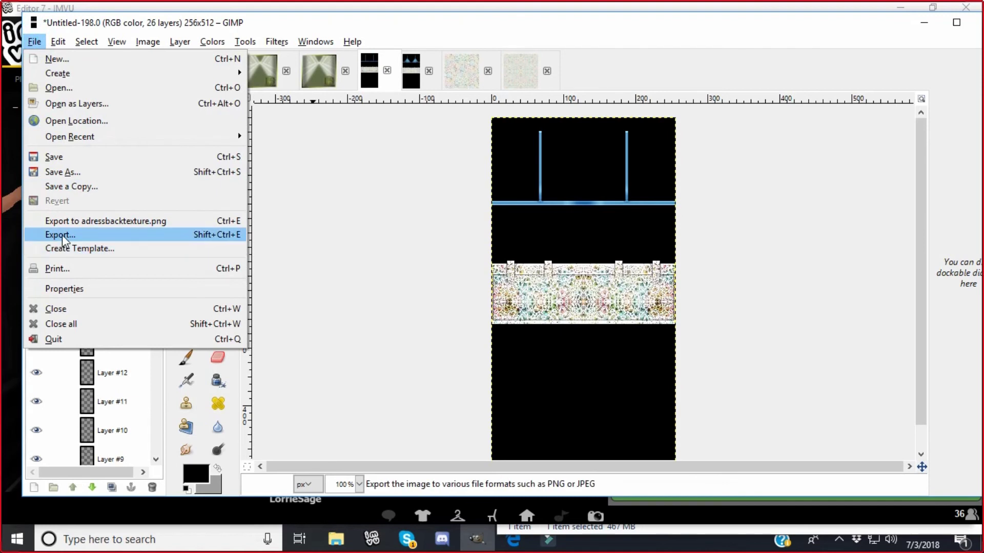
click(63, 235)
click(529, 457)
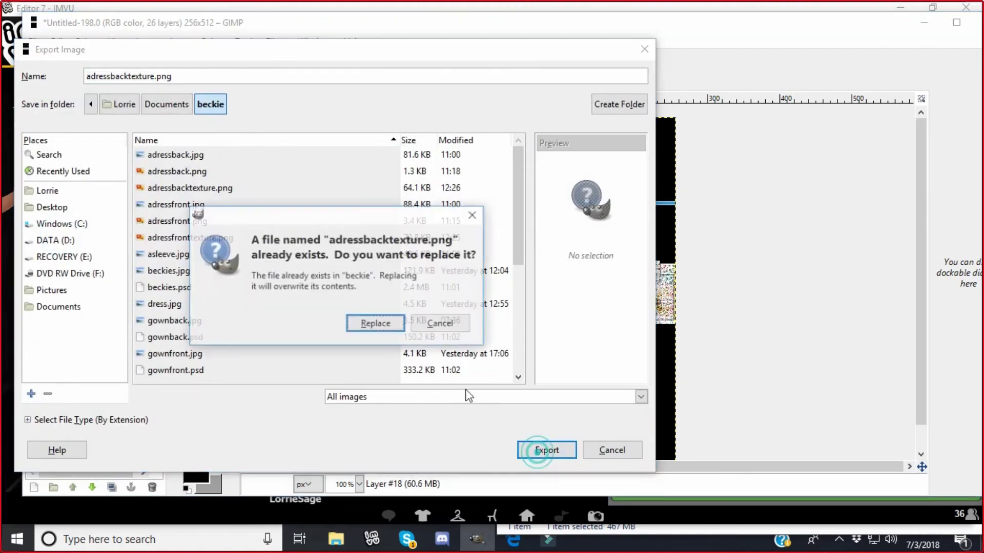
click(383, 328)
click(156, 288)
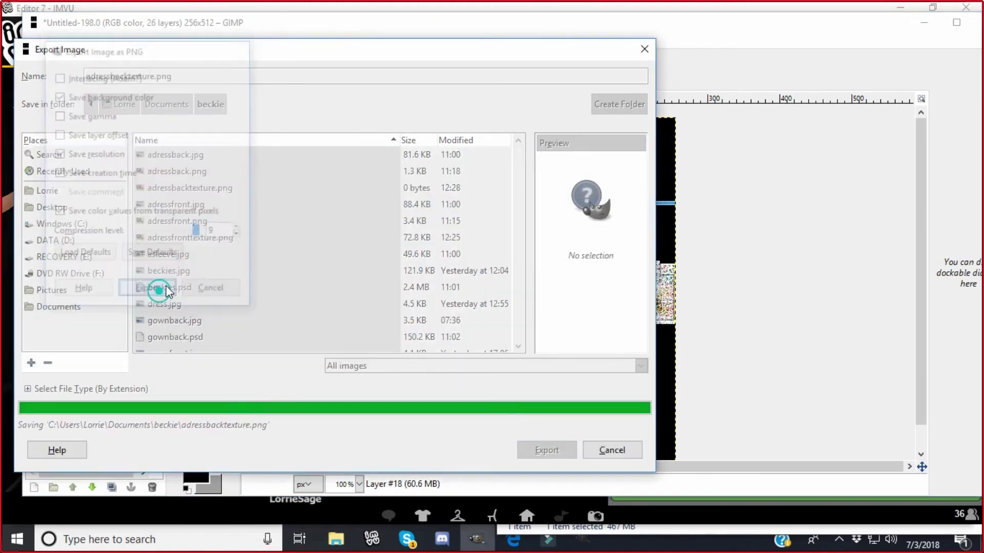
Export the front texture as adressfronttexture.png, replacing the existing file and keeping the PNG settings
click(410, 72)
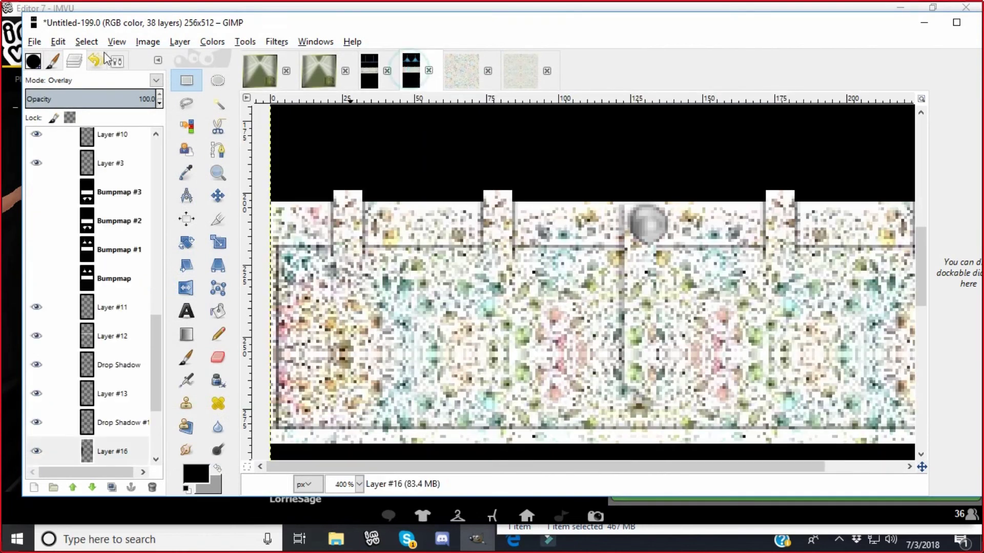
click(32, 43)
click(38, 233)
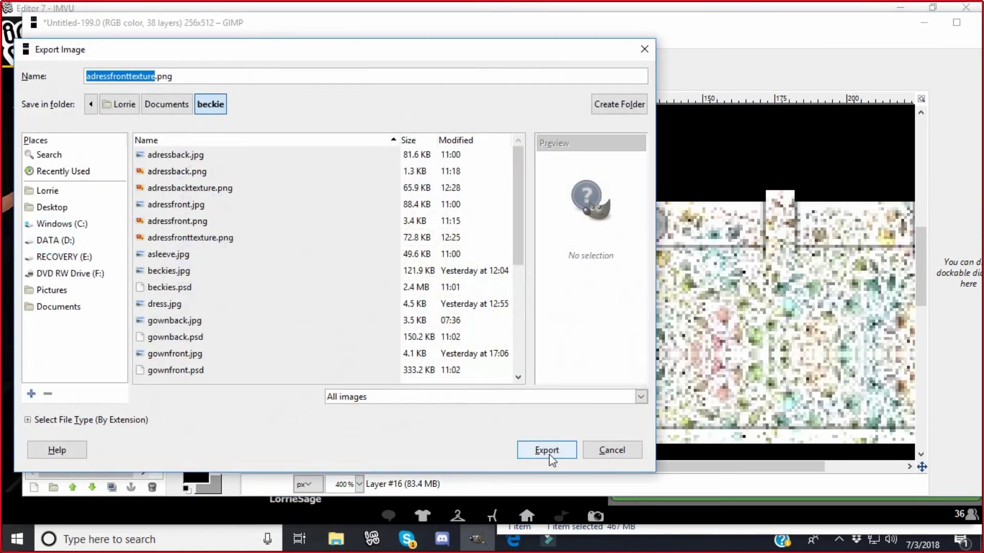
click(546, 451)
click(365, 325)
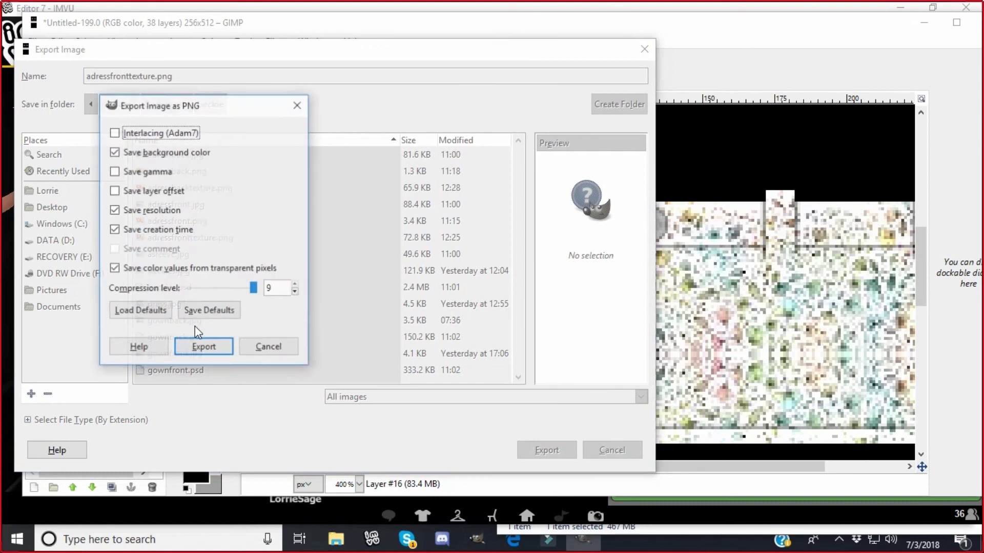
click(195, 347)
Switch to the IMVU editor and reload adressbacktexture as the texture of material 06
click(378, 543)
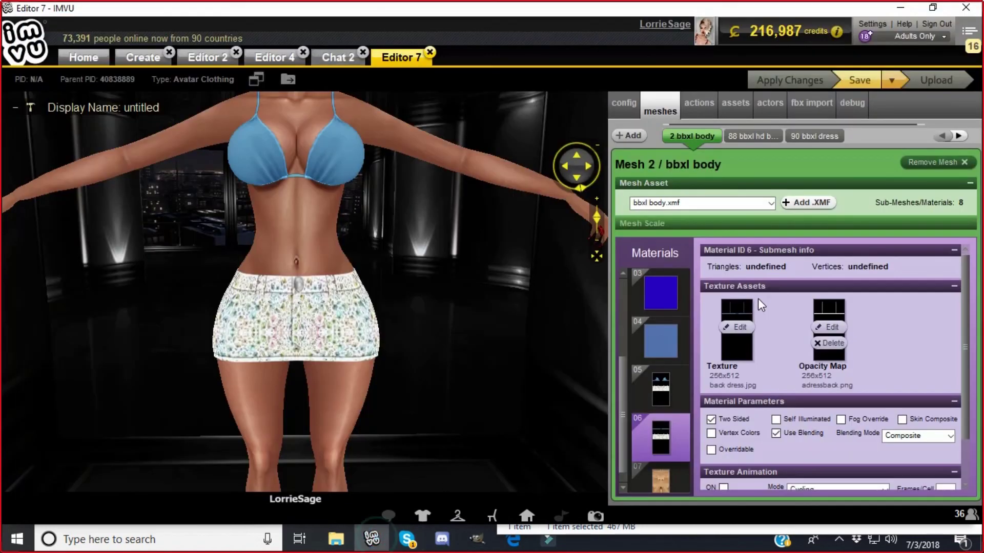
click(737, 333)
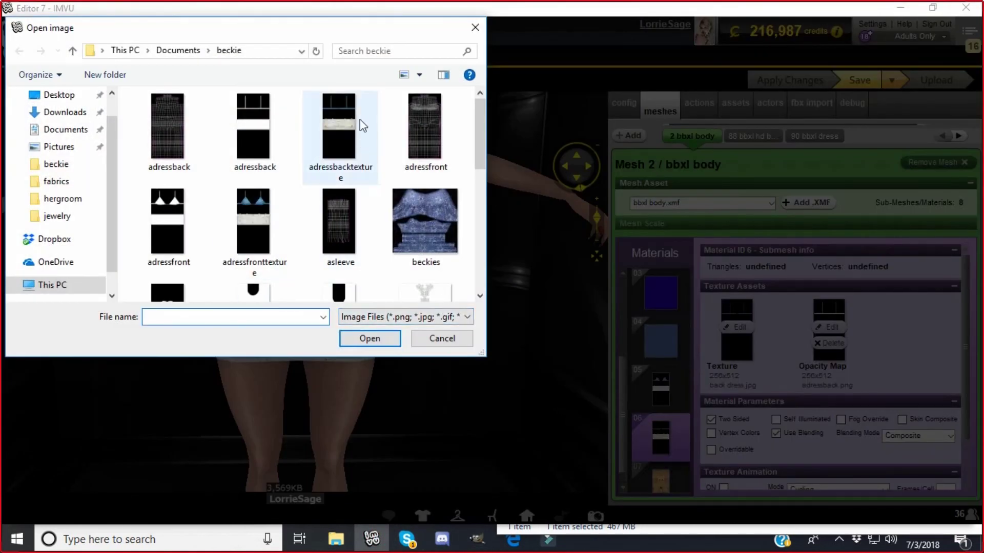
click(342, 128)
click(349, 340)
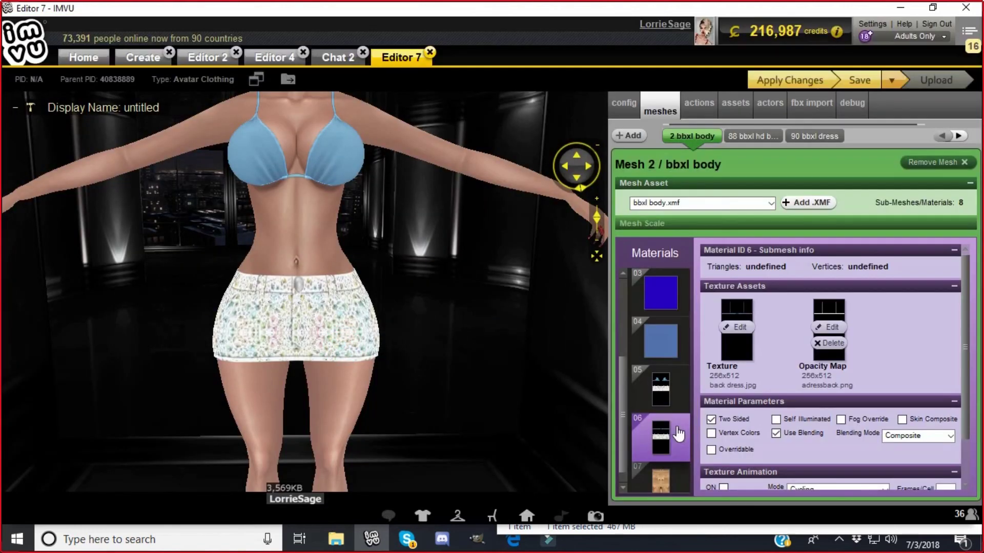
Reload adressfronttexture as the texture of material 05, apply the changes and turn the avatar slightly to check the skirt
click(665, 388)
click(732, 333)
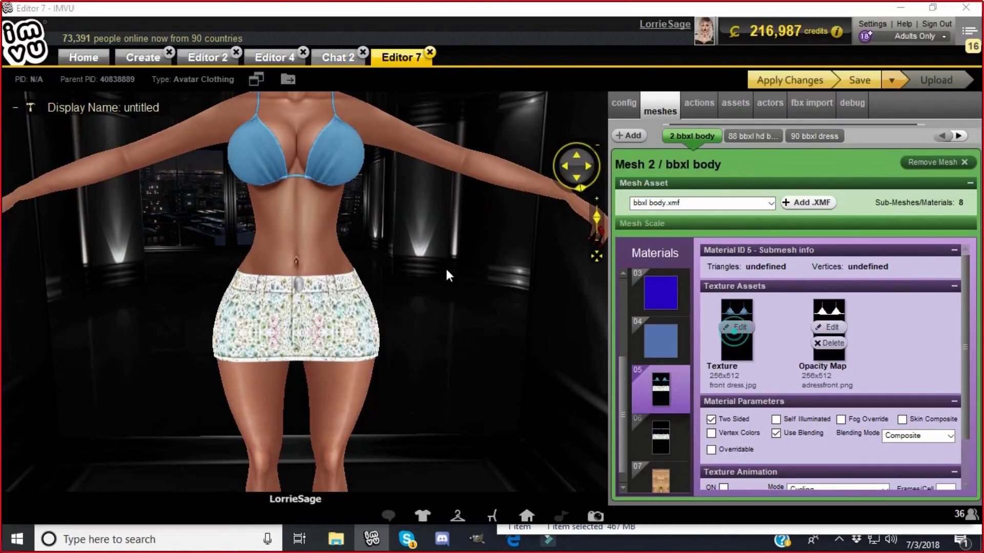
click(250, 226)
click(362, 338)
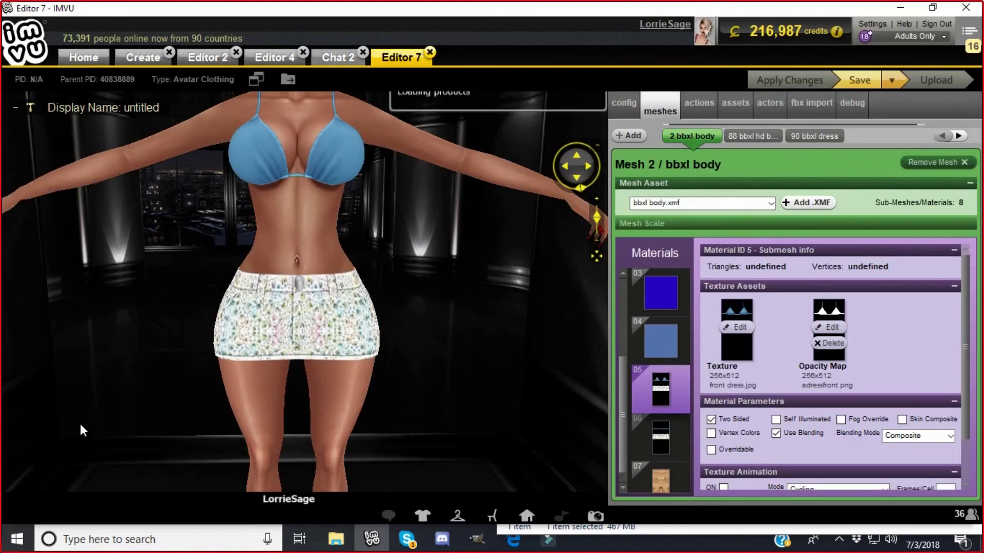
mouse_move(93, 397)
mouse_down()
mouse_move(294, 398)
mouse_move(101, 398)
mouse_up()
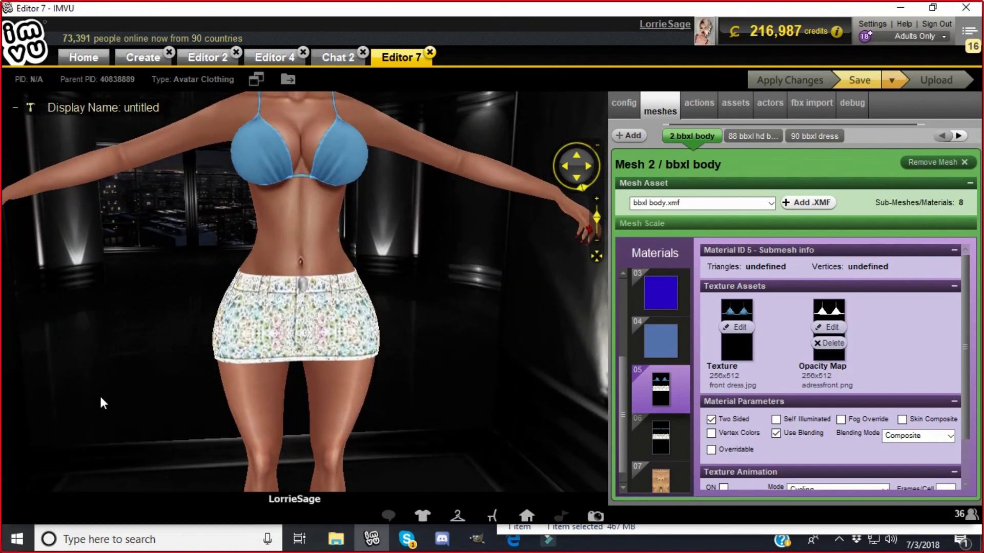
Turn the avatar to check the skirt's back, and switch to GIMP to look over the front texture's bikini top
drag(488, 395, 286, 446)
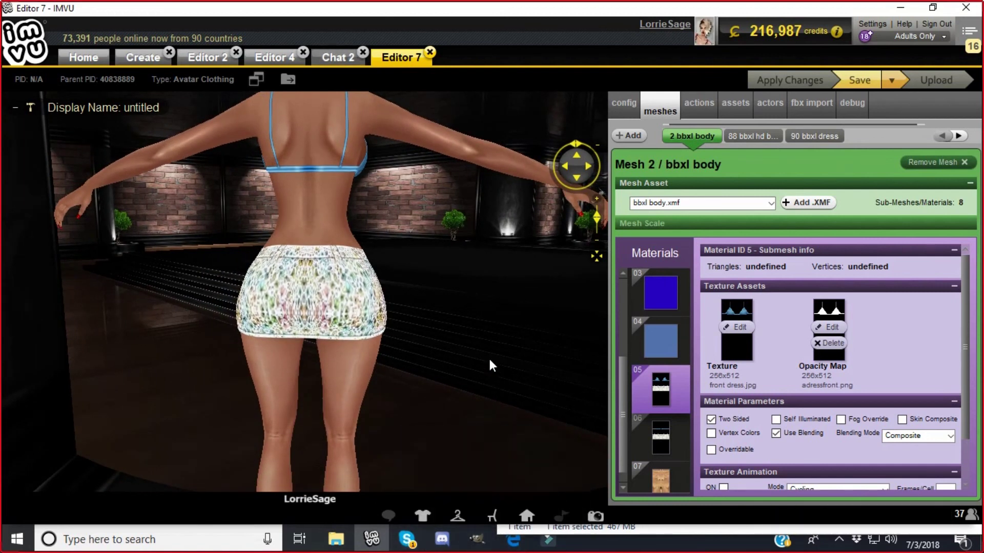
click(476, 539)
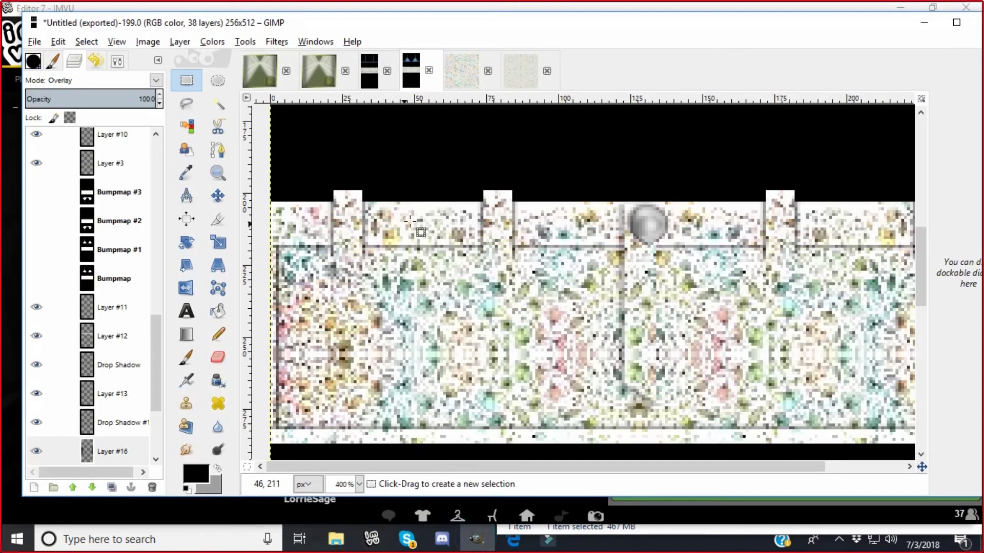
scroll(423, 194, up, 5)
scroll(423, 194, down, 3)
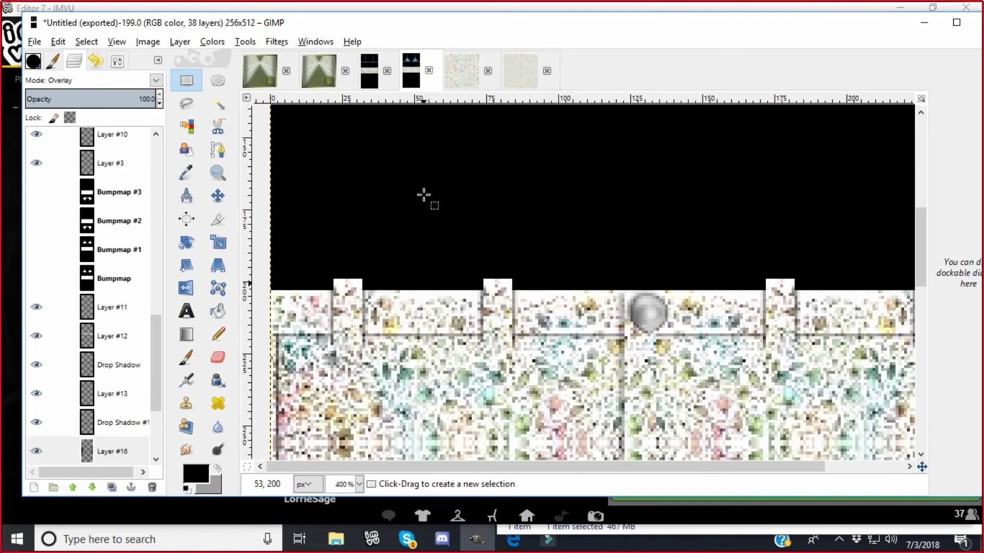
scroll(423, 195, up, 3)
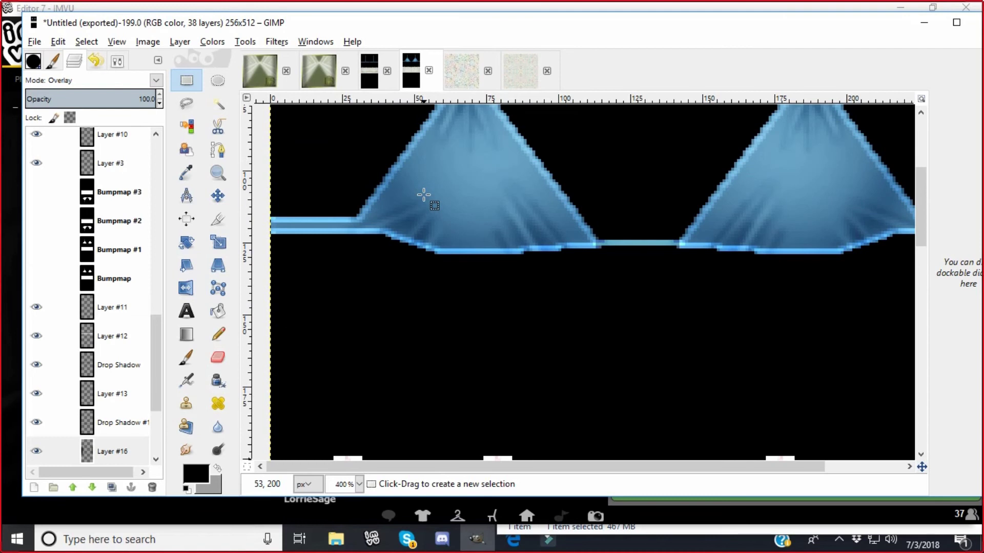
Open the back dress texture and add a new transparent layer above the existing ones
click(369, 75)
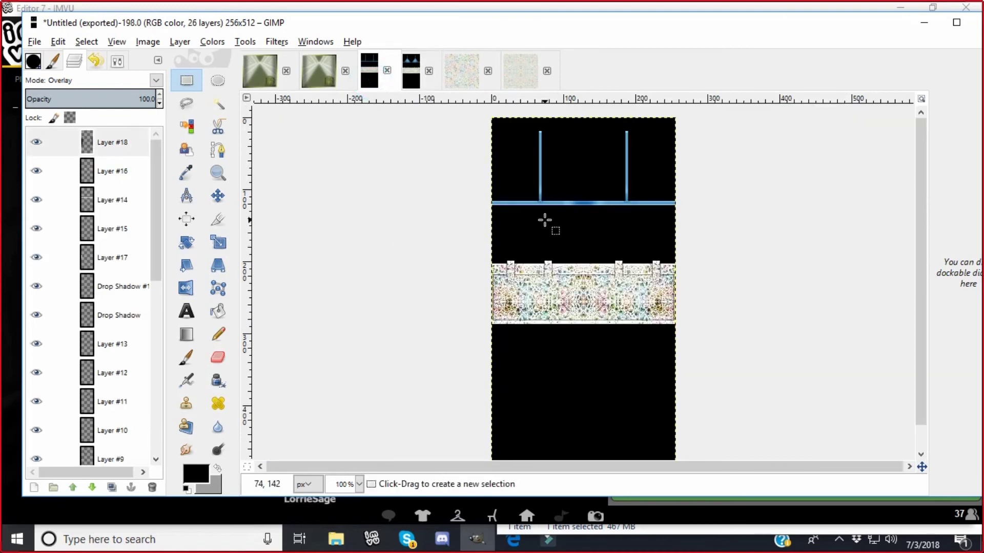
click(359, 484)
click(343, 382)
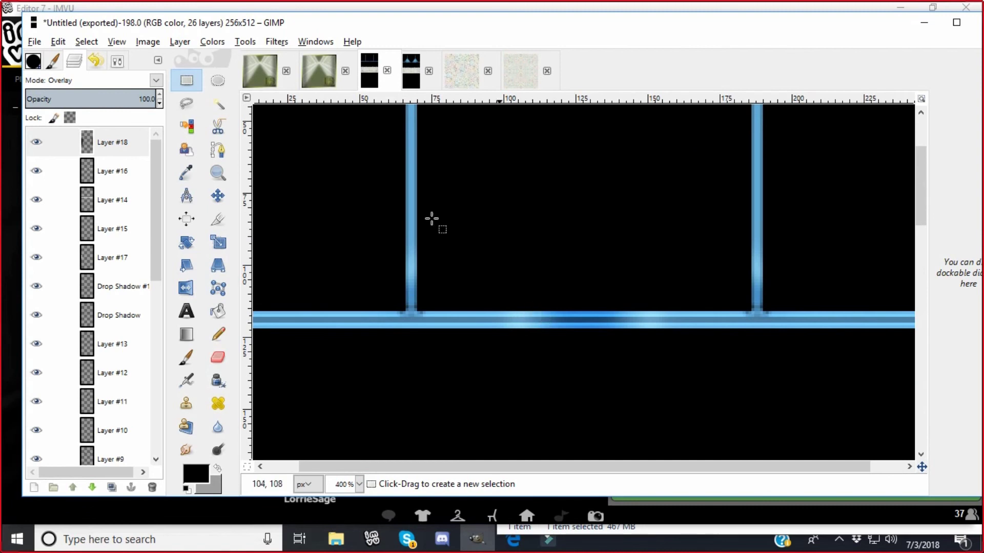
click(180, 41)
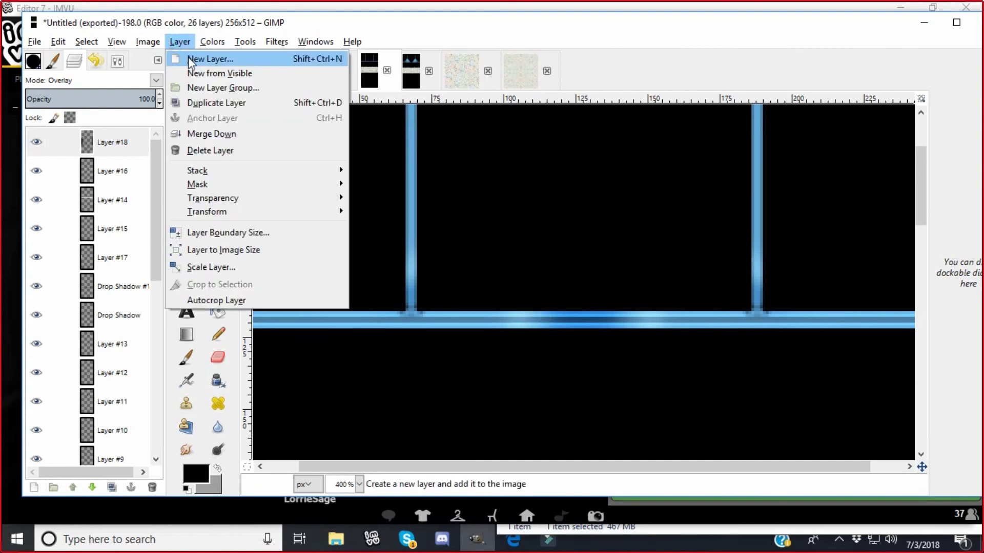
click(207, 58)
click(223, 344)
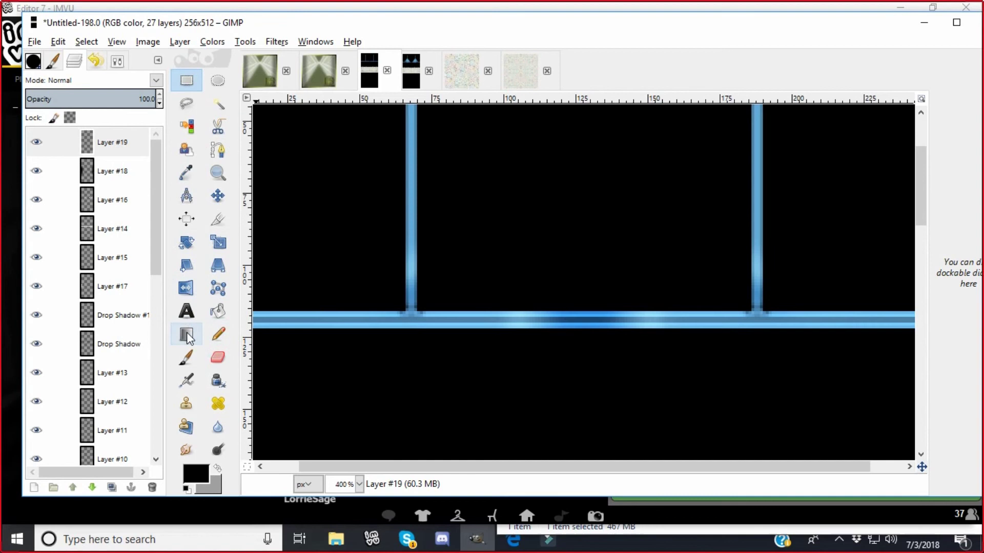
Select a small rectangle at the middle of the bikini's back strap, fill it with a dark-to-light gradient, and clear the selection
click(187, 80)
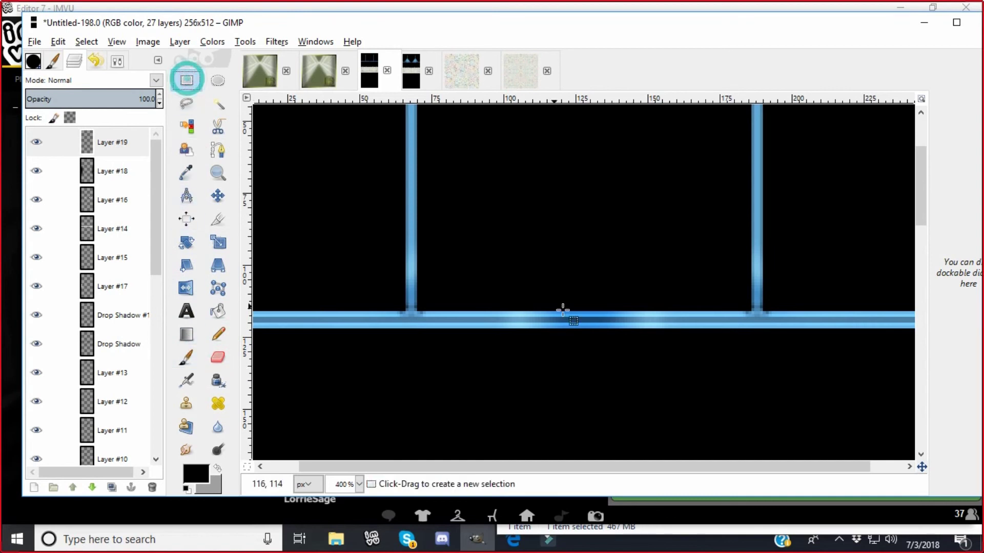
drag(542, 312, 580, 327)
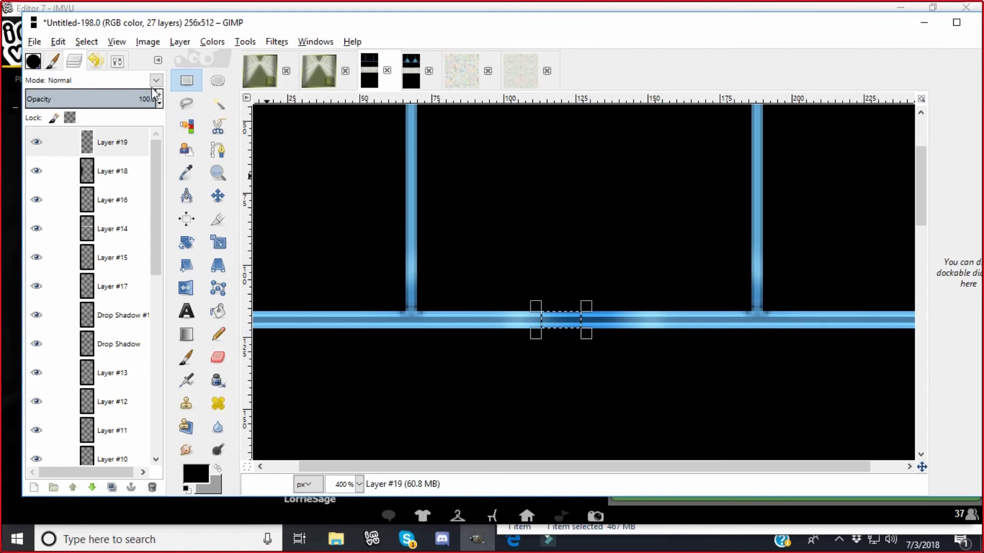
click(413, 153)
drag(559, 311, 580, 327)
click(179, 335)
drag(520, 313, 579, 320)
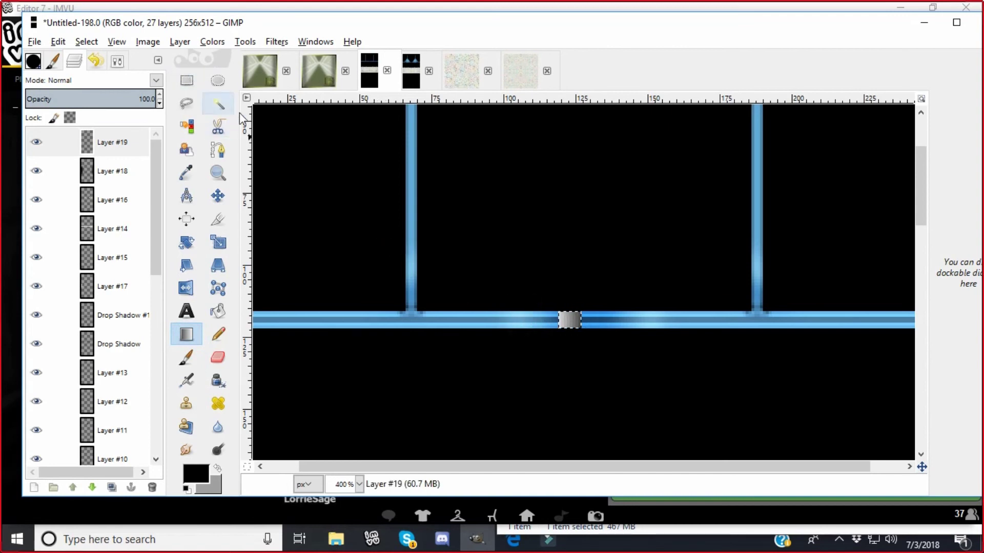
click(186, 79)
click(266, 145)
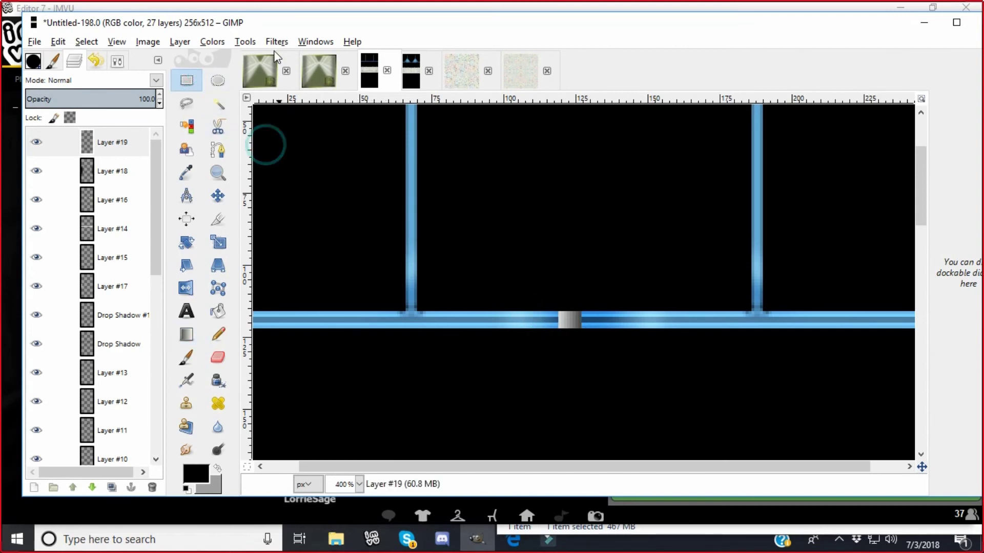
Apply Add Bevel to the small gradient piece on the back strap
click(277, 42)
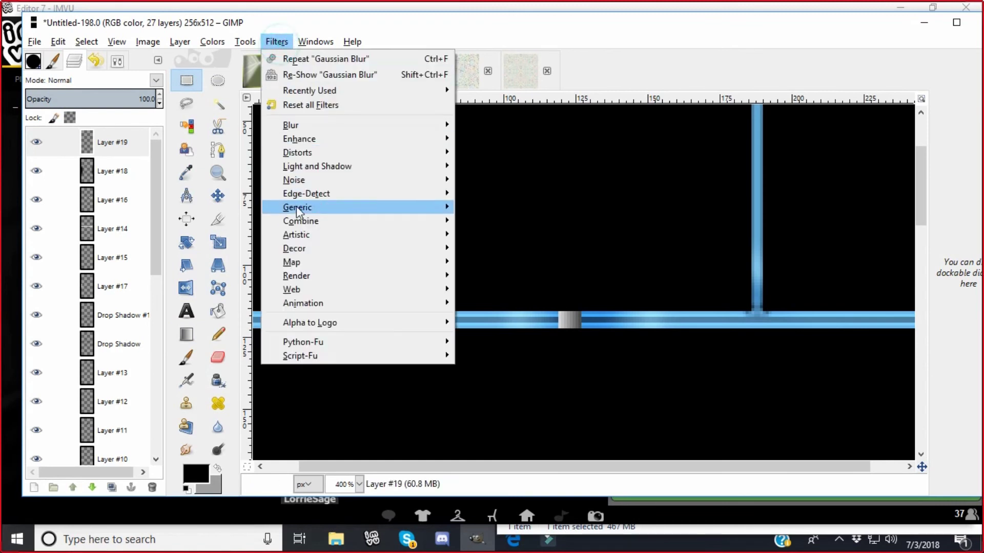
mouse_move(294, 249)
click(465, 250)
click(195, 175)
Flip the gradient piece's layer horizontally and undo the repeated bevel
click(174, 41)
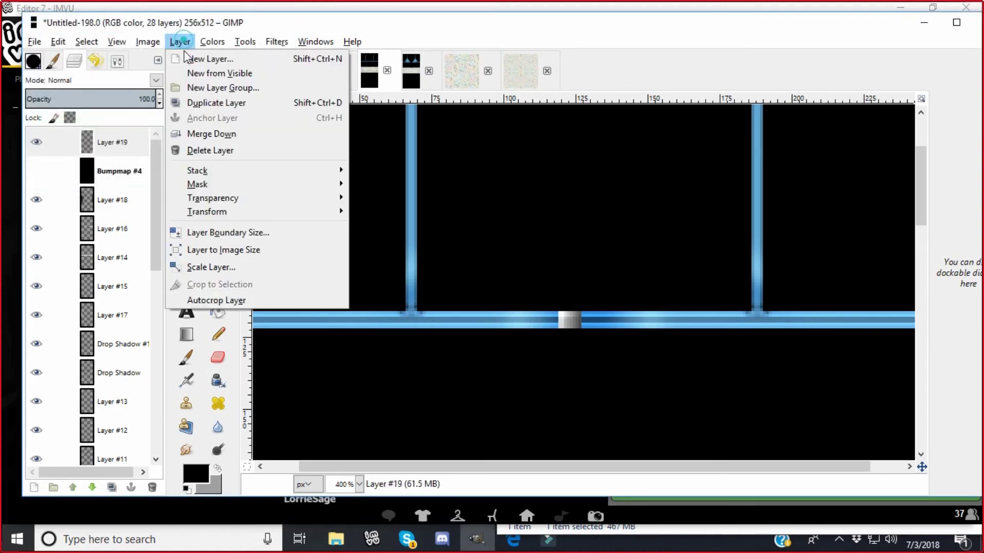
click(179, 210)
click(367, 210)
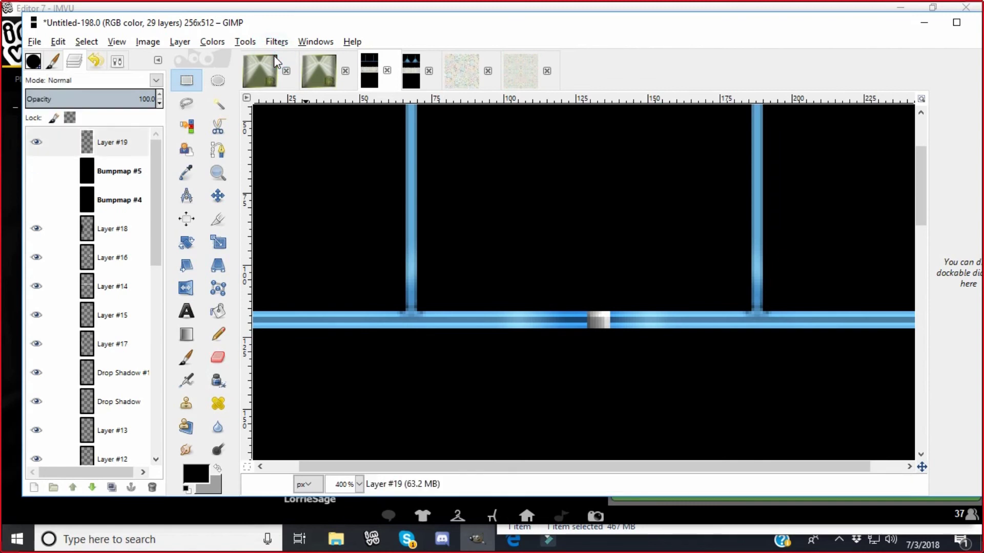
click(57, 43)
click(61, 60)
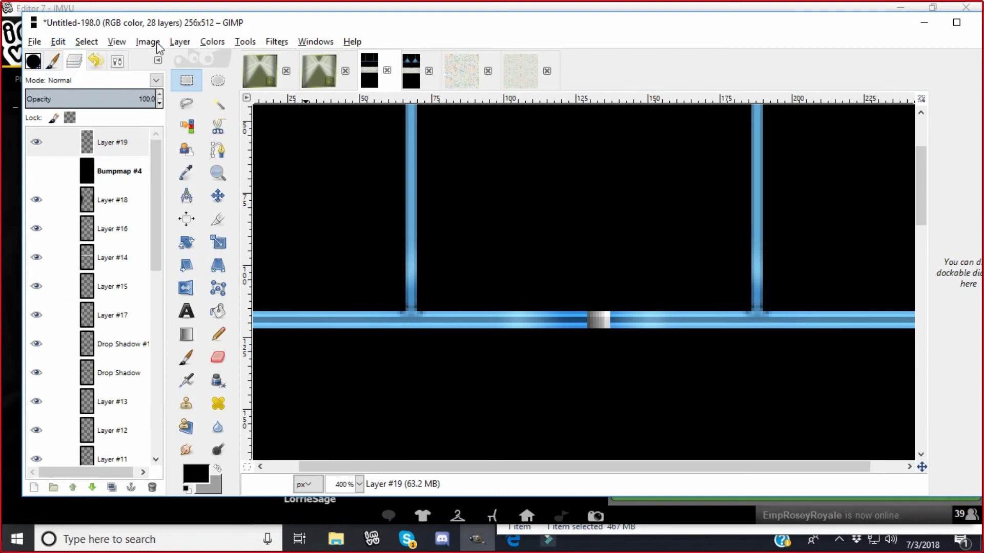
Repeat the bevel on the gradient piece with its layer flipped vertically, and flip it back upright
click(178, 42)
click(186, 211)
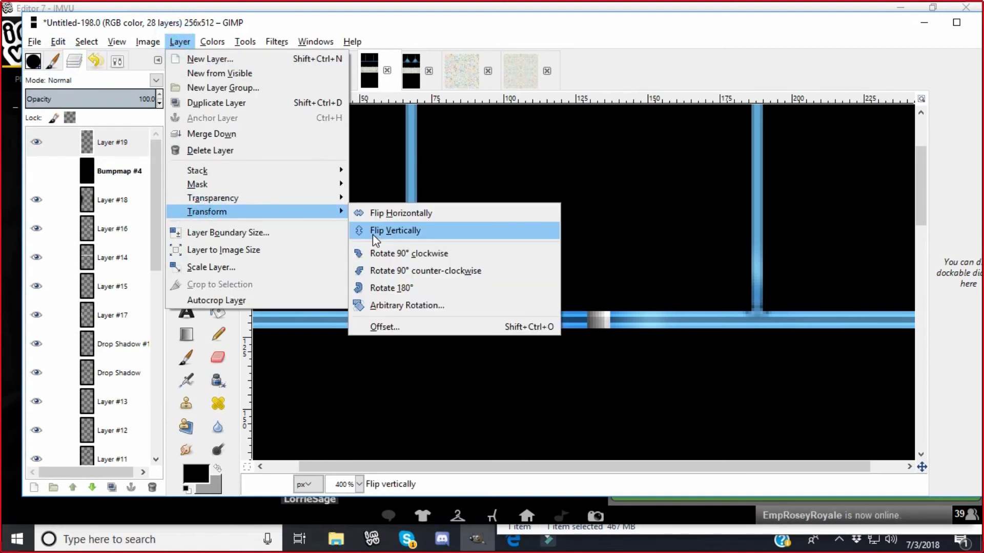
click(374, 231)
click(277, 42)
click(280, 55)
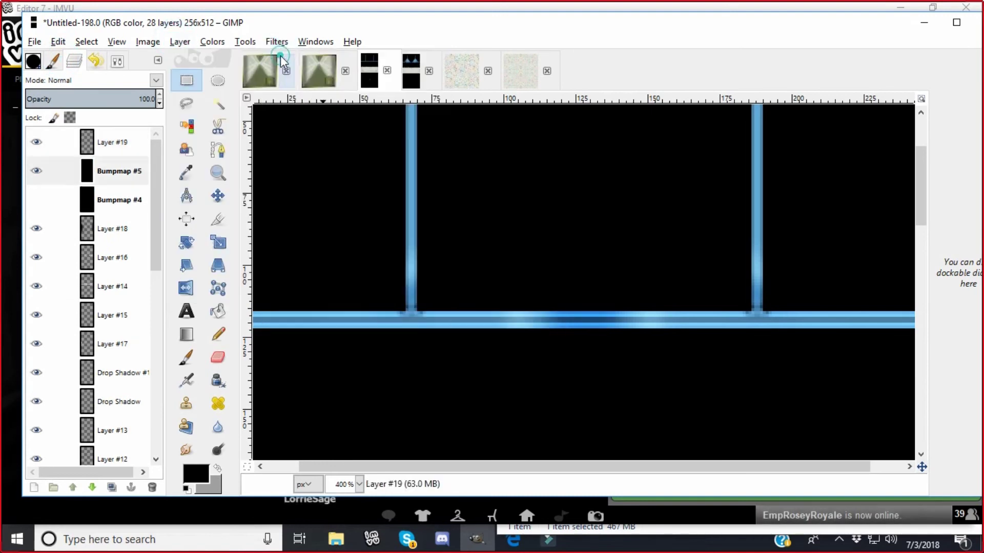
click(182, 41)
click(359, 229)
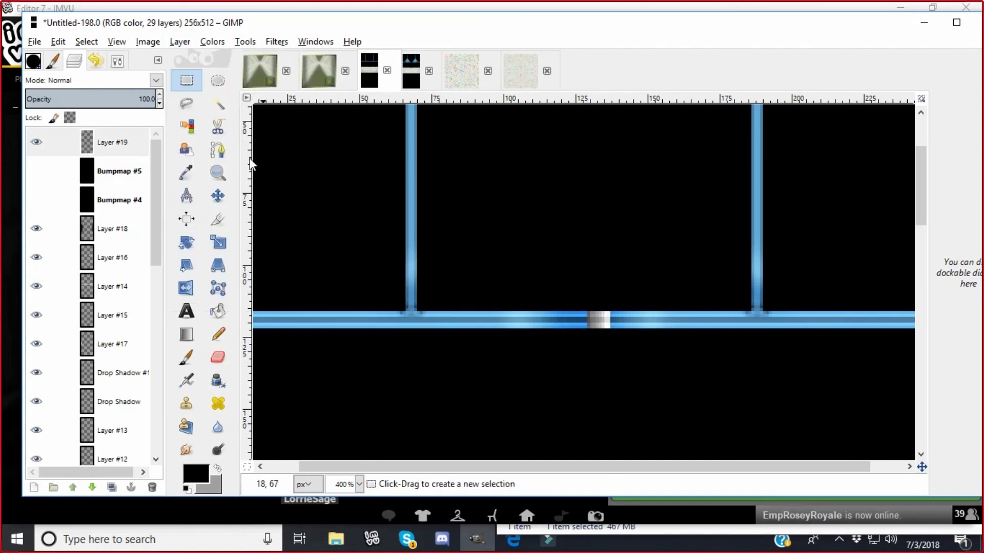
Duplicate the beveled piece's layer and flip the copy horizontally to form the mirrored half of the clasp
click(180, 42)
click(195, 102)
click(180, 42)
mouse_move(329, 211)
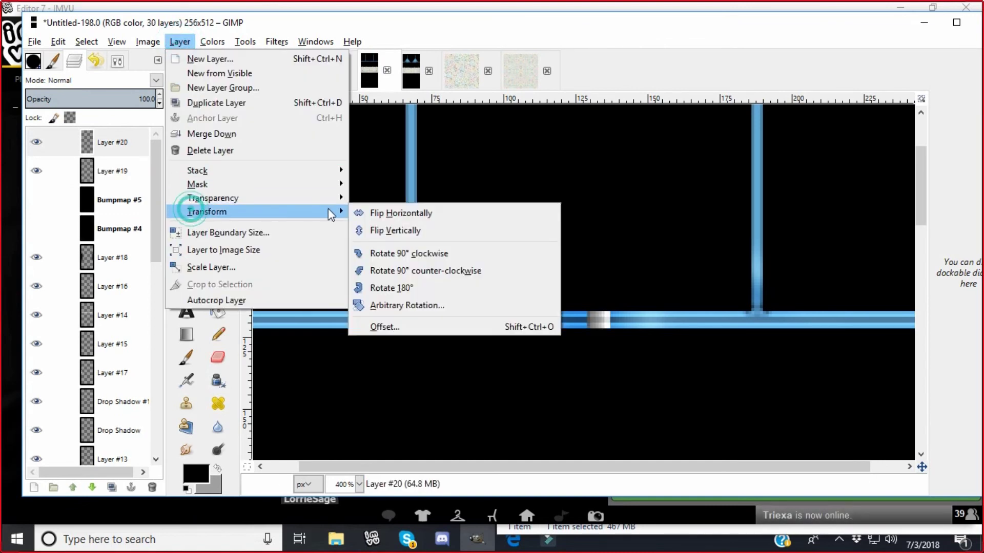
click(365, 211)
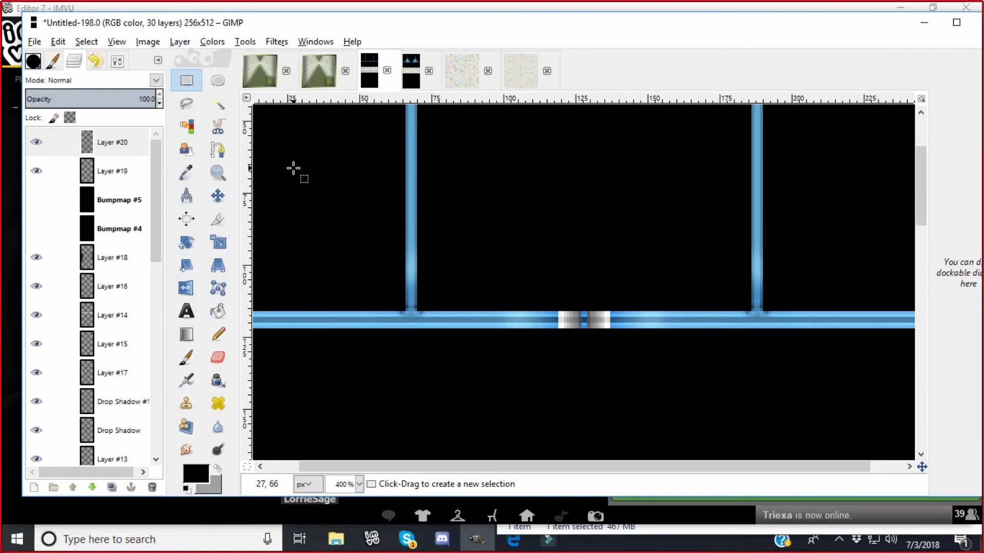
Move the two beveled halves together so they meet as one clasp at the centre of the back strap
click(216, 191)
click(569, 318)
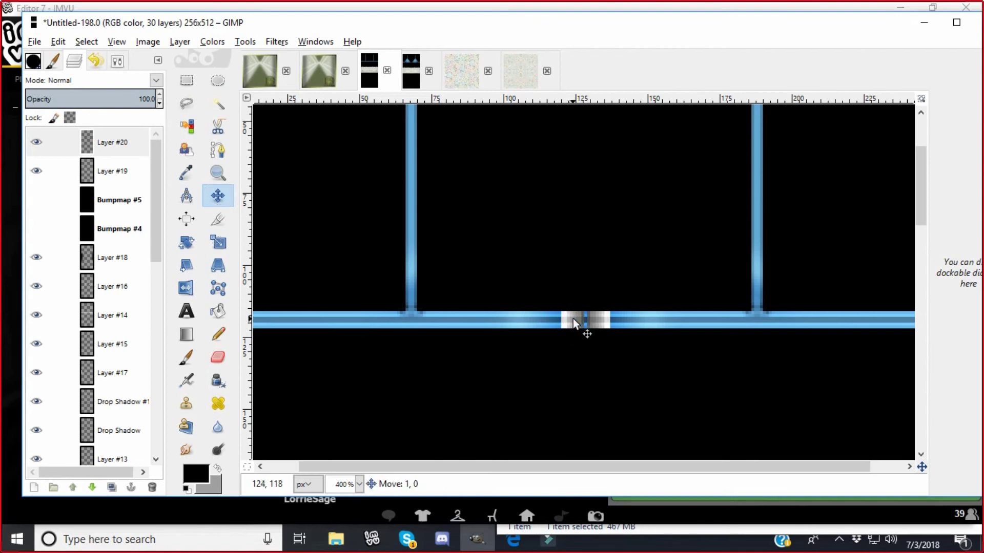
click(36, 171)
click(36, 171)
click(72, 174)
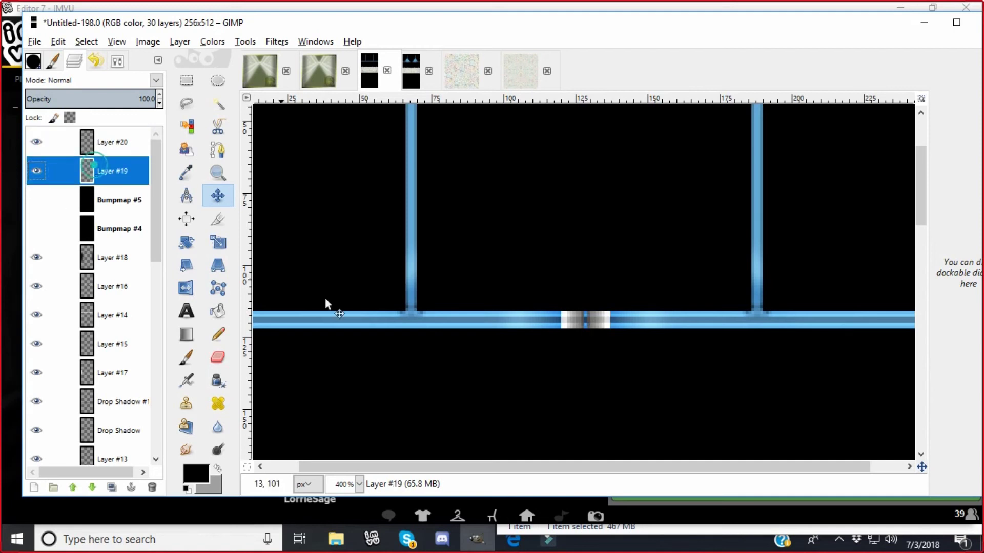
click(603, 357)
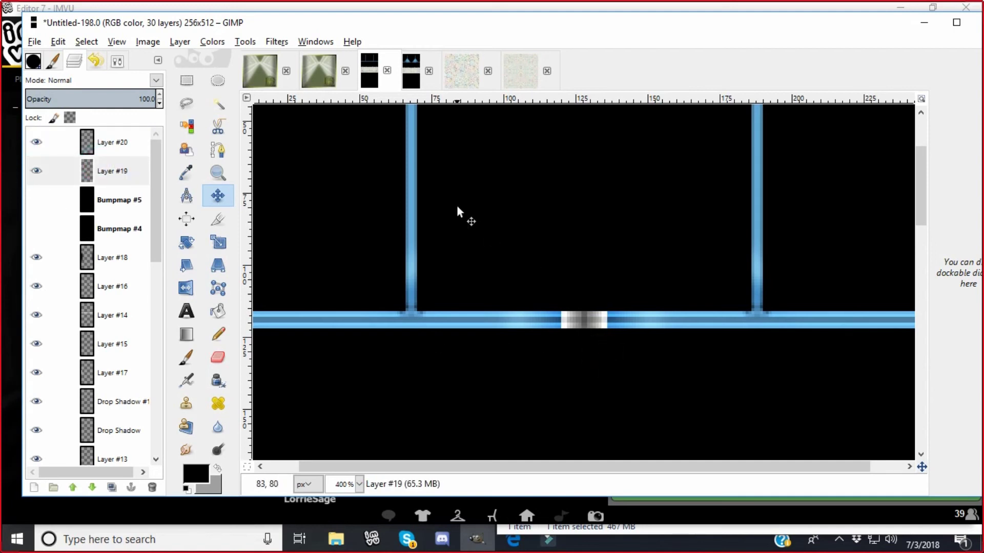
Merge the duplicated clasp half down into the layer holding the other half
click(93, 138)
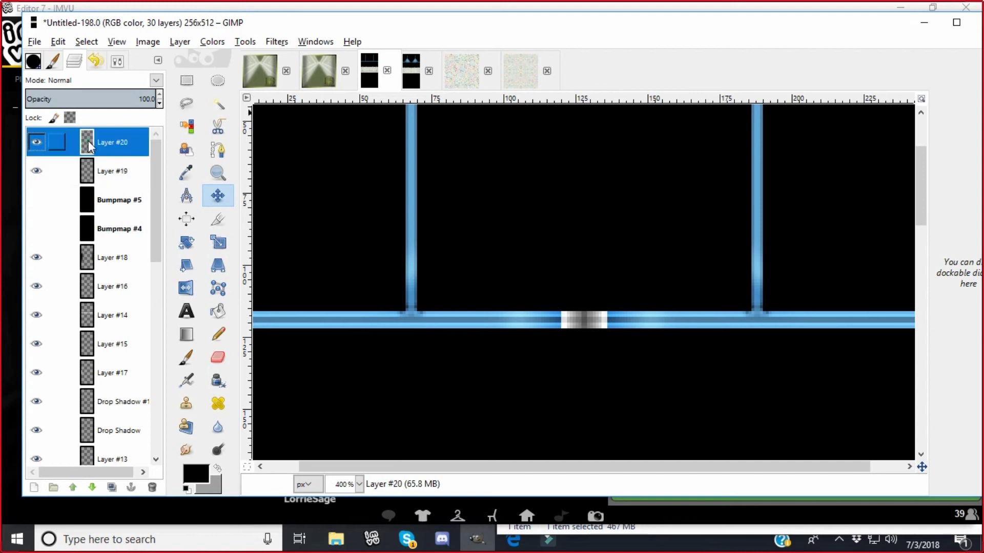
click(180, 42)
click(190, 135)
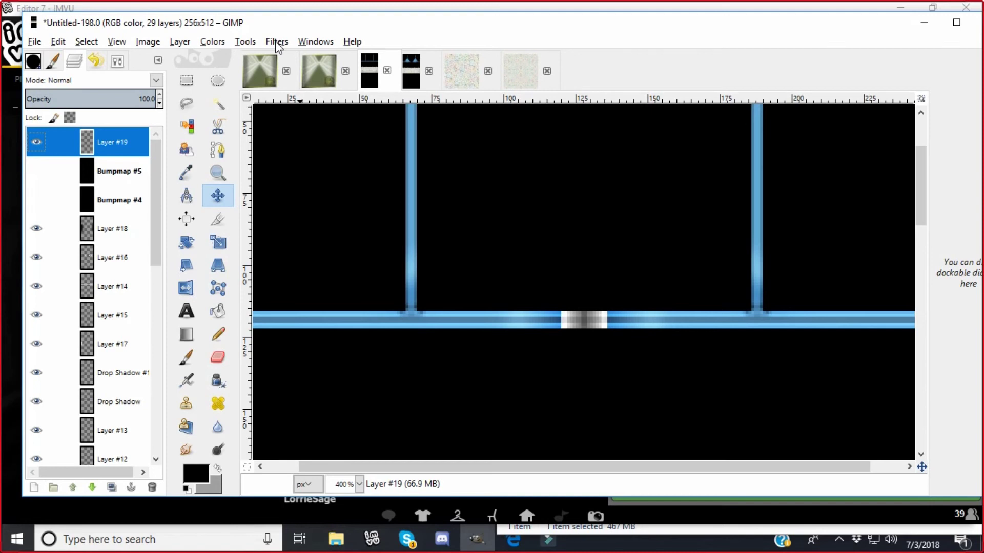
Colorize the clasp layer with a blue hue of about 206 and a lowered lightness
click(224, 41)
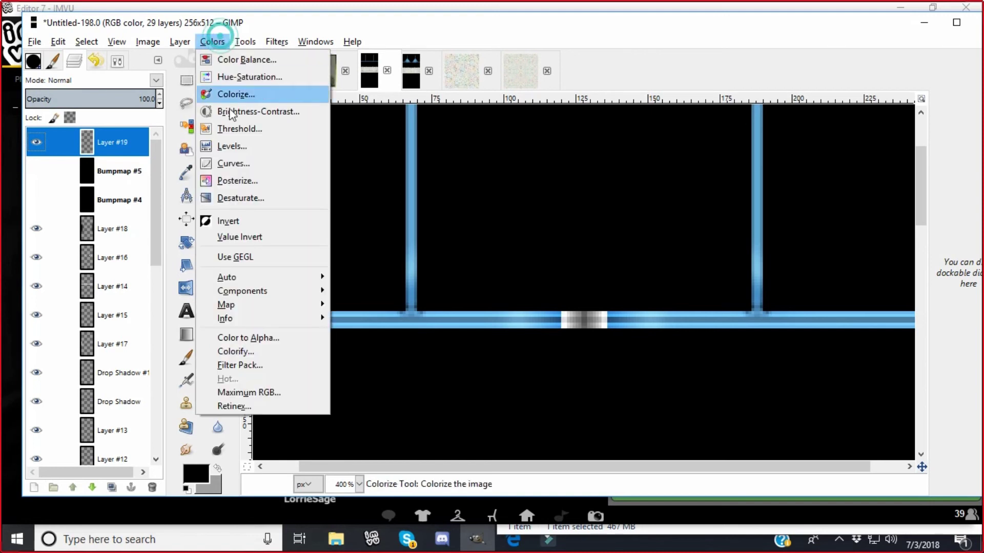
click(233, 95)
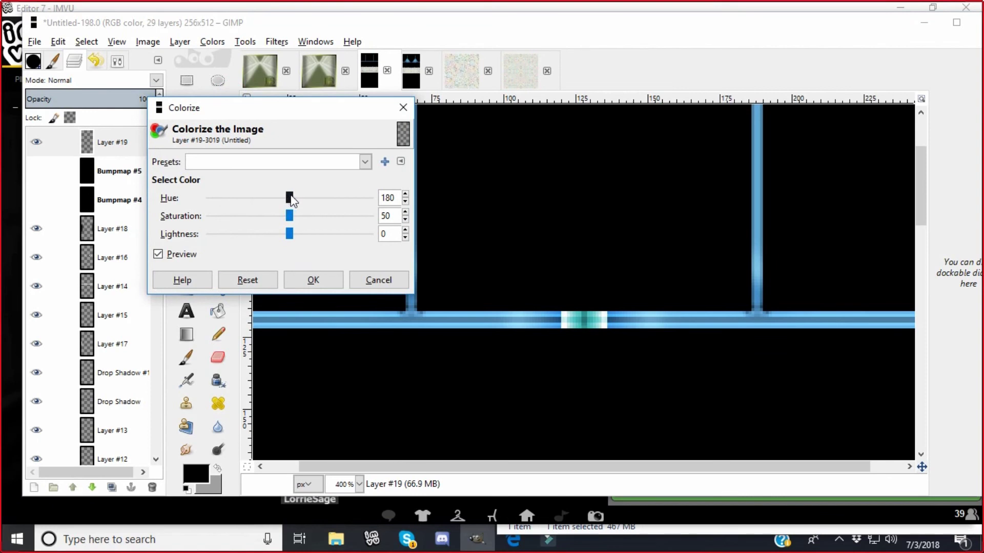
drag(290, 196, 302, 198)
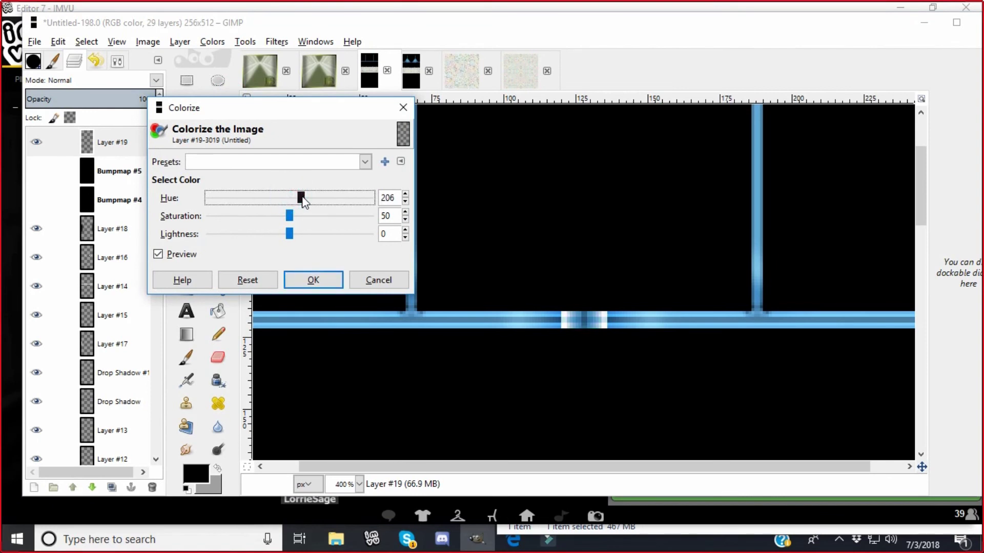
drag(290, 236, 250, 237)
click(302, 285)
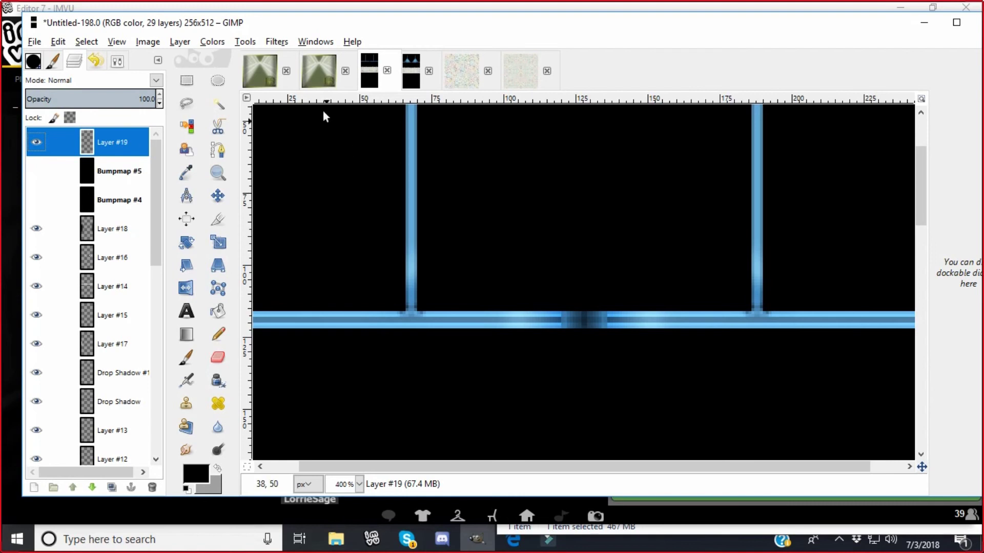
Add a black drop shadow to the clasp with X and Y offsets of 1, blur radius 1 and opacity 80
click(277, 41)
mouse_move(291, 169)
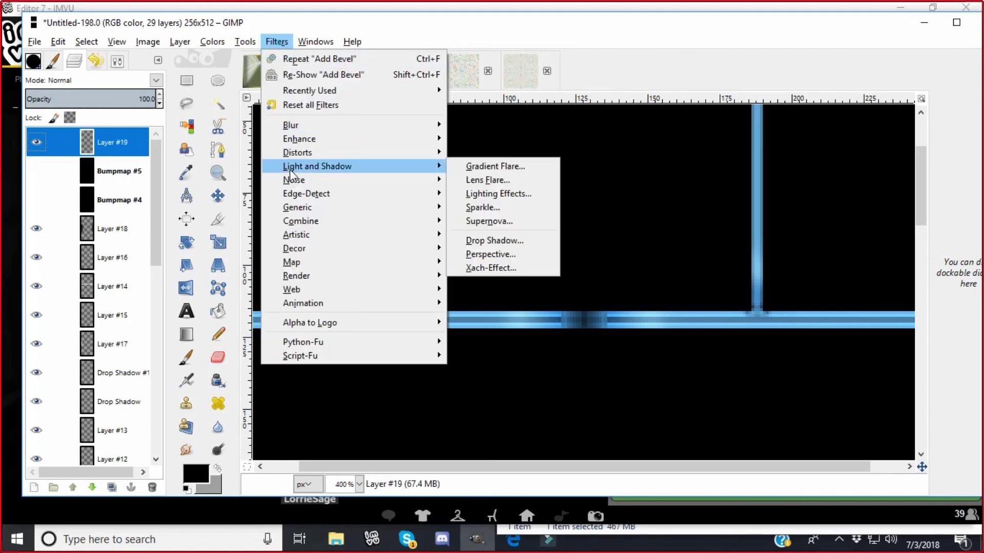
click(479, 240)
click(218, 258)
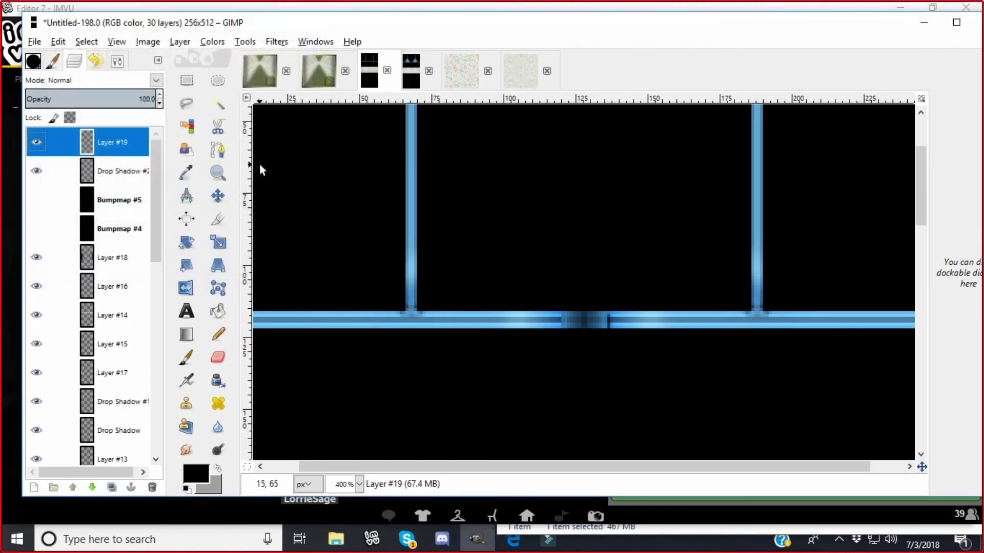
Add another drop shadow to the clasp with X and Y offsets of -1, blur radius 1 and opacity 80
click(291, 43)
click(299, 75)
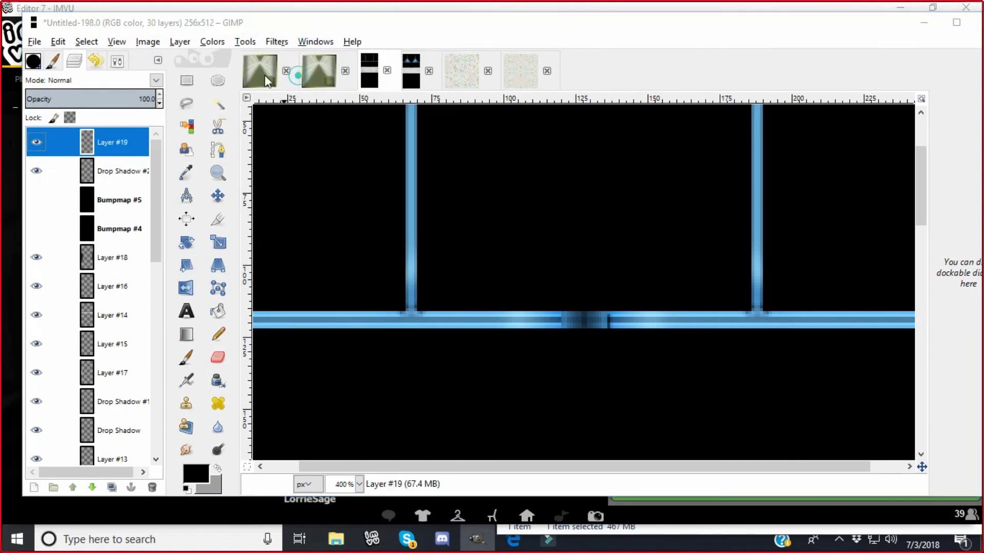
click(121, 97)
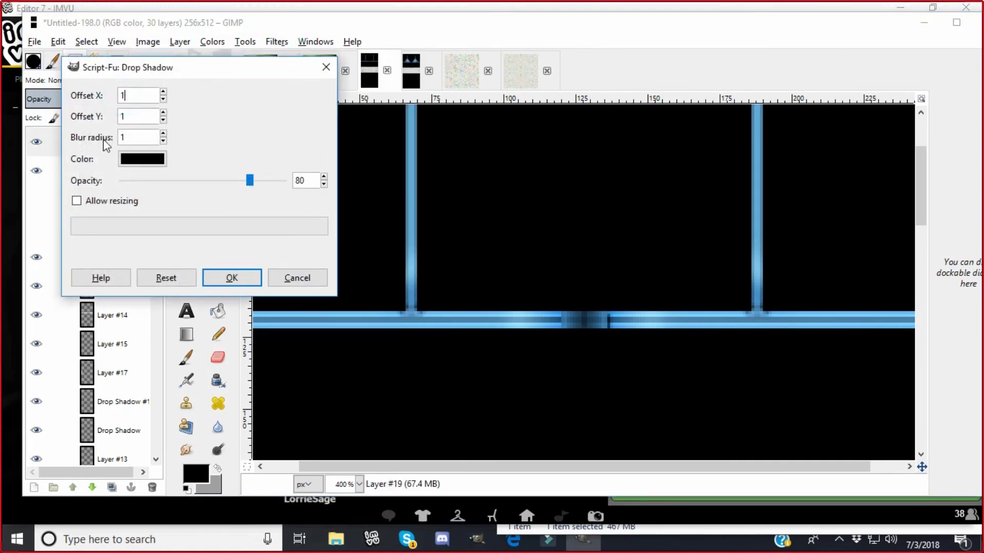
click(123, 96)
click(122, 118)
text(-)
click(215, 275)
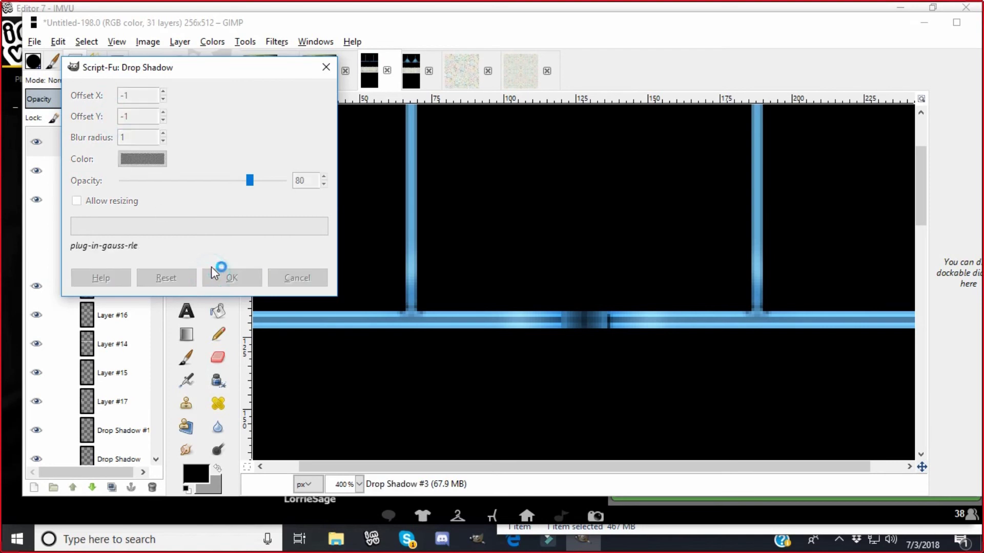
Merge the upper clasp drop shadow layer down into the other clasp drop shadow layer
click(218, 199)
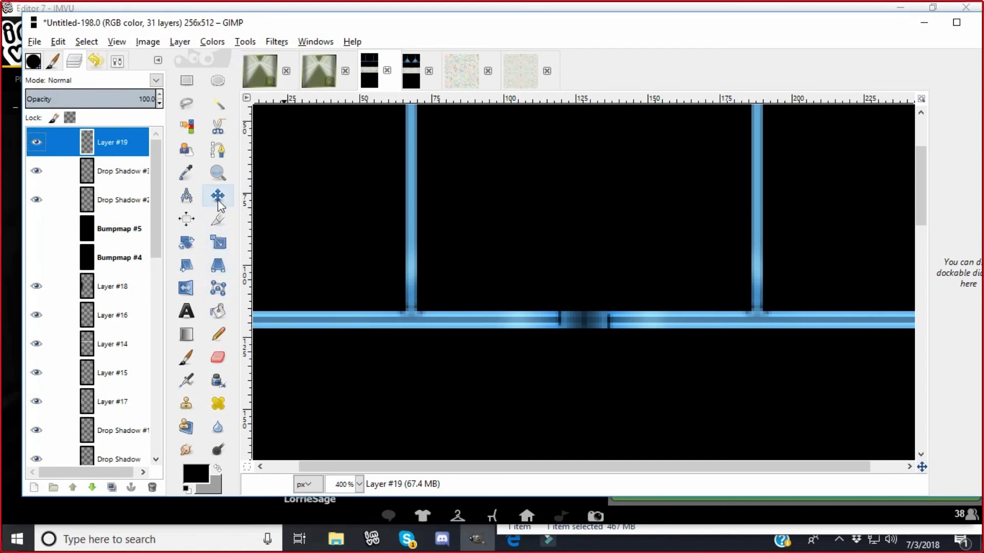
click(41, 173)
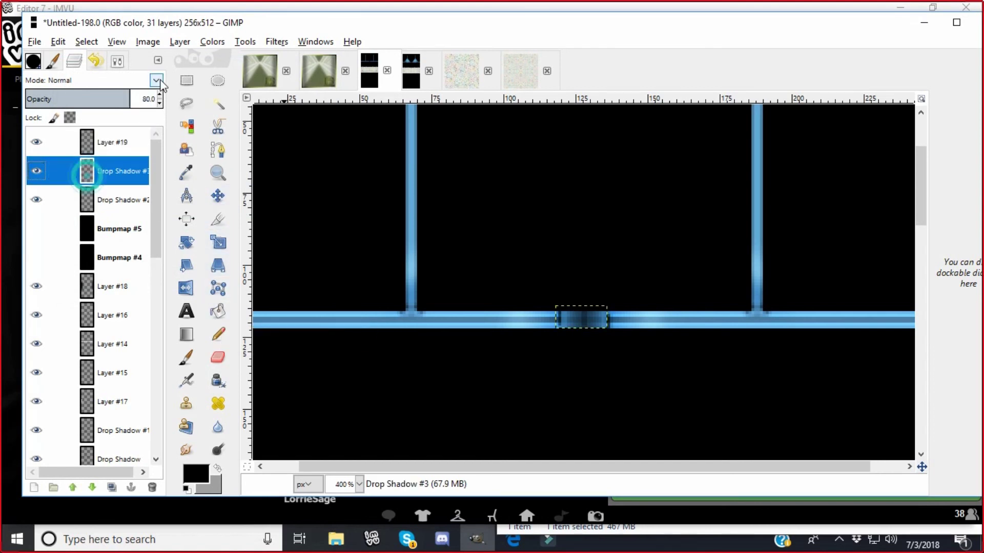
click(174, 42)
click(197, 134)
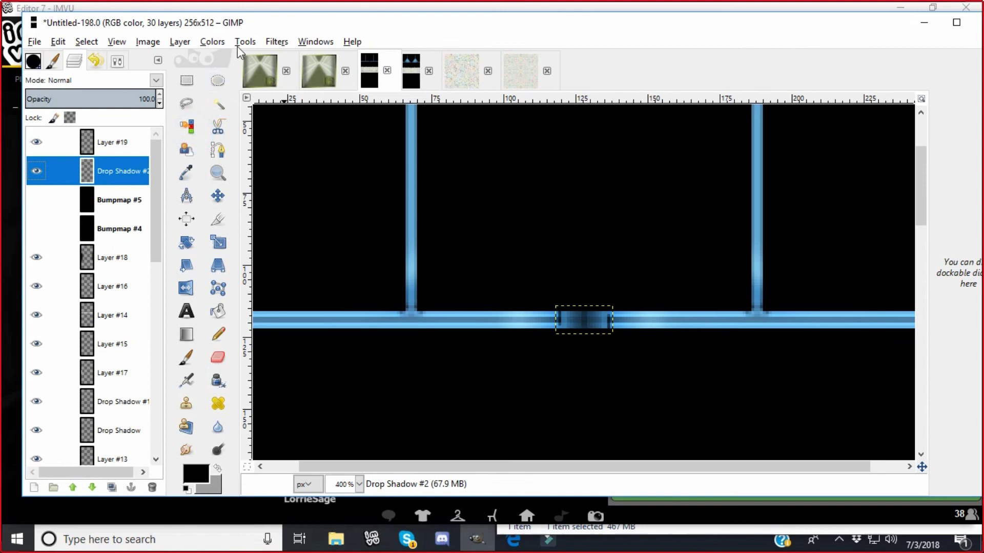
Apply an RLE Gaussian blur to the merged clasp shadow with horizontal radius 0 and vertical radius 3 px
click(266, 43)
mouse_move(297, 124)
click(478, 140)
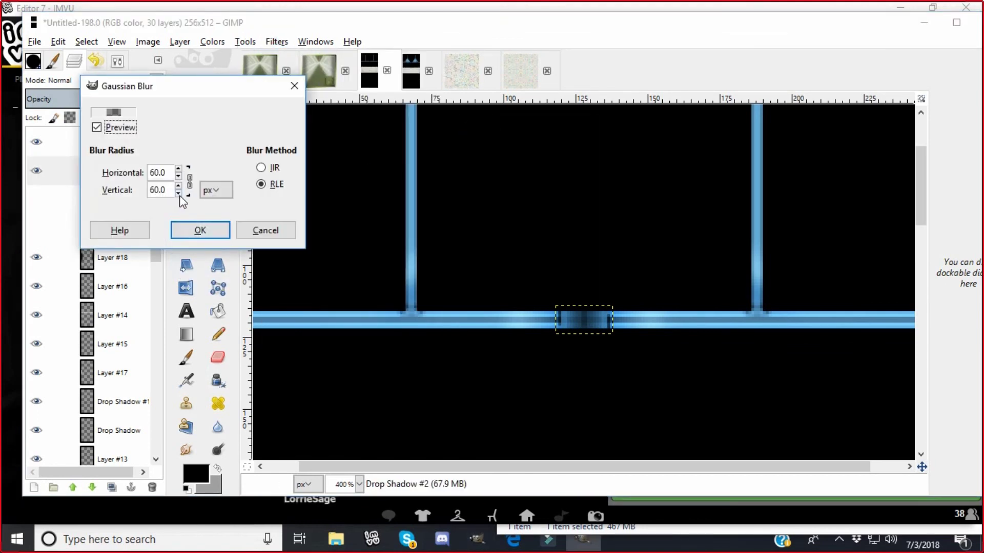
click(179, 194)
click(190, 180)
drag(179, 187, 180, 180)
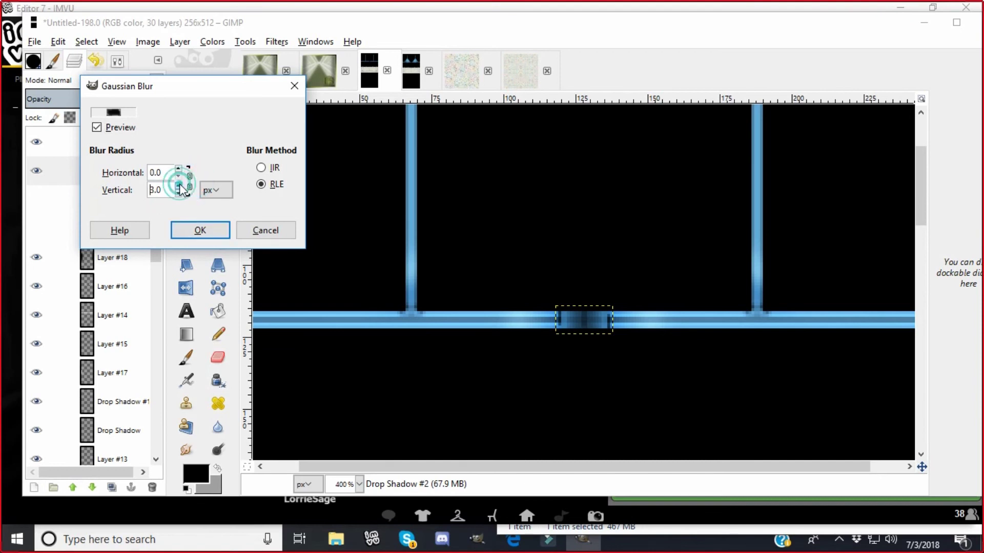
click(191, 232)
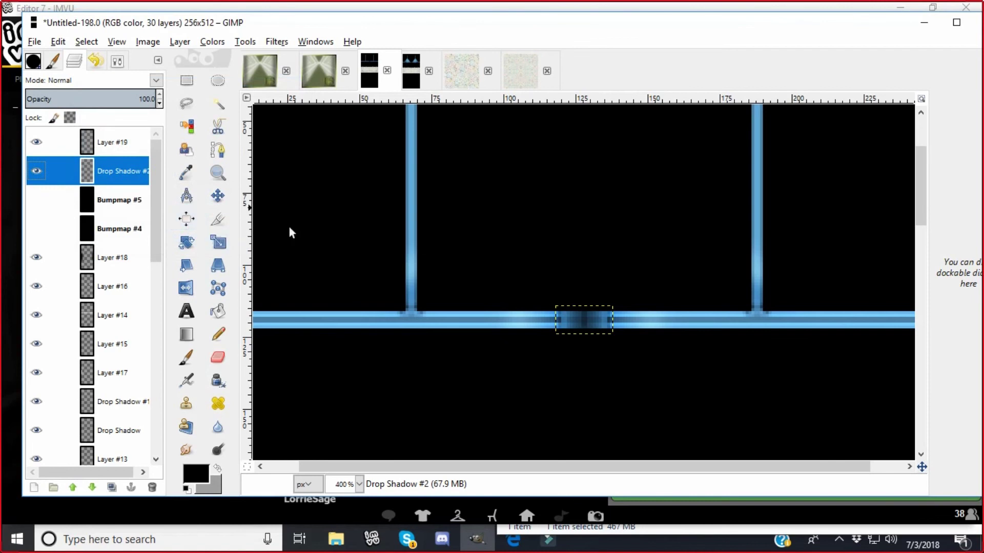
Duplicate the blurred clasp shadow layer to strengthen the shadow
click(179, 43)
click(185, 102)
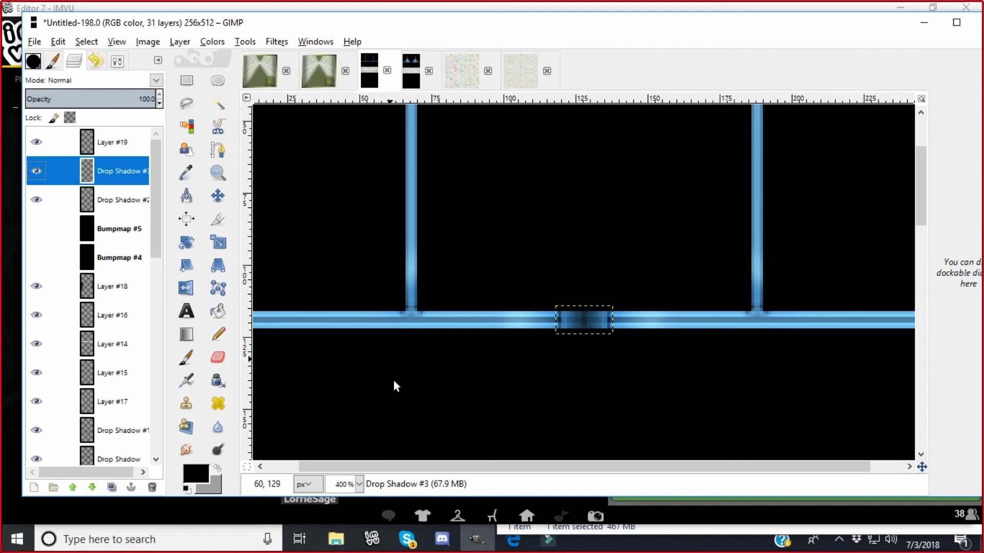
click(360, 484)
click(344, 380)
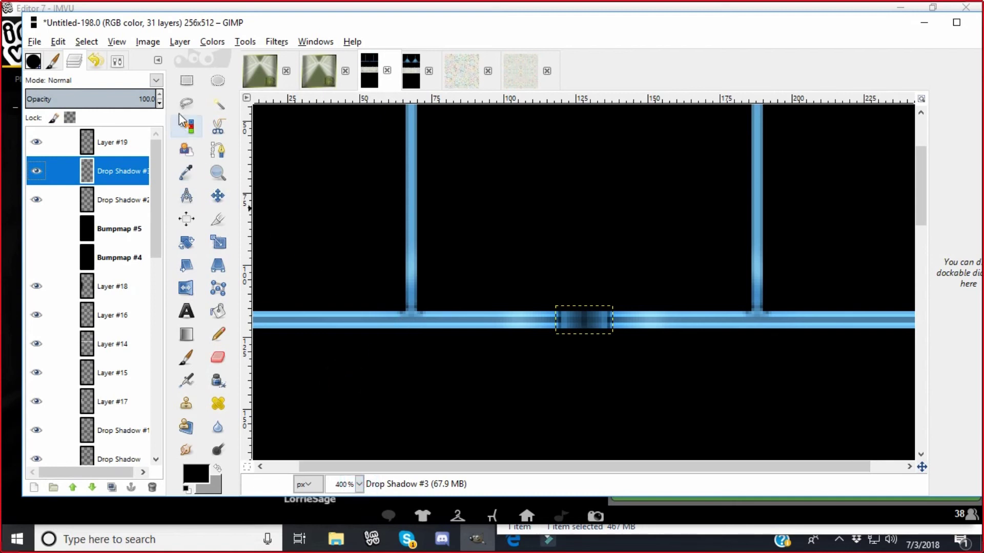
Add a new transparent layer above the duplicated clasp shadow
click(186, 80)
click(180, 41)
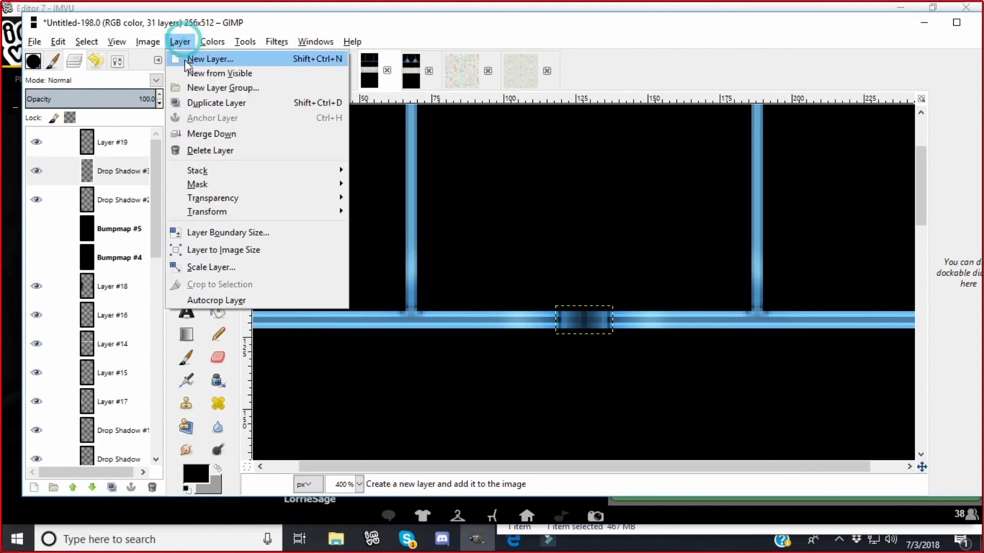
click(184, 59)
click(220, 323)
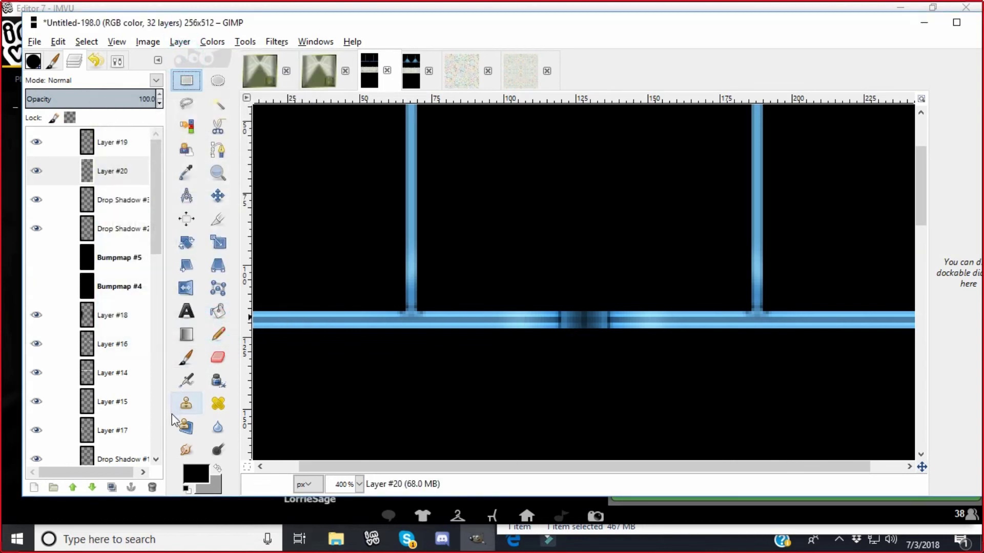
Paint a small grey dot near the clasp's centre and raise its layer above the clasp layer
click(187, 359)
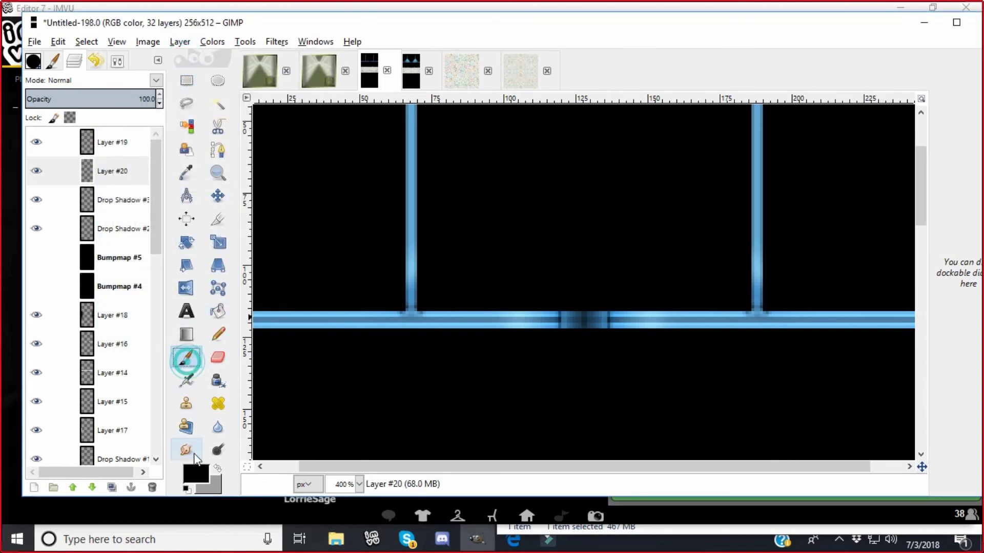
click(216, 468)
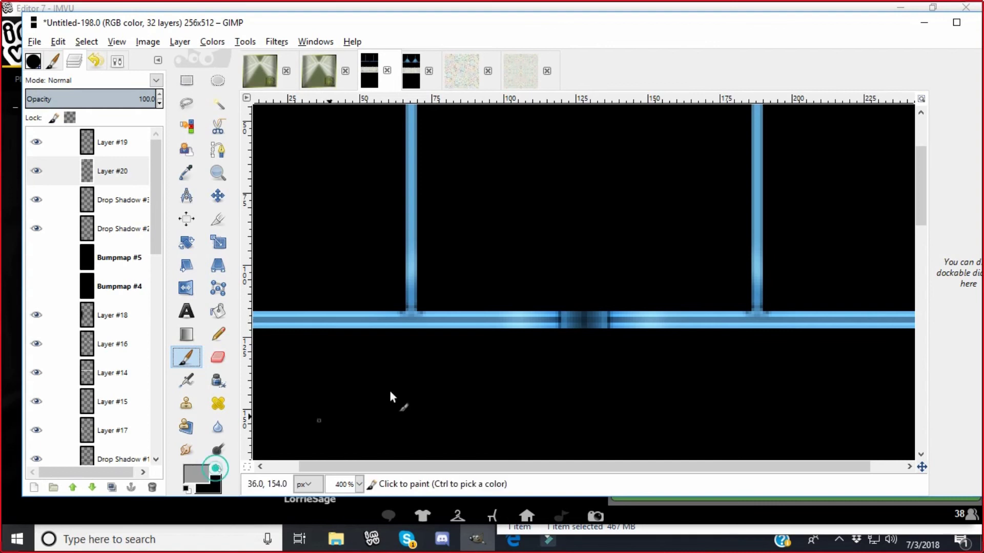
click(578, 318)
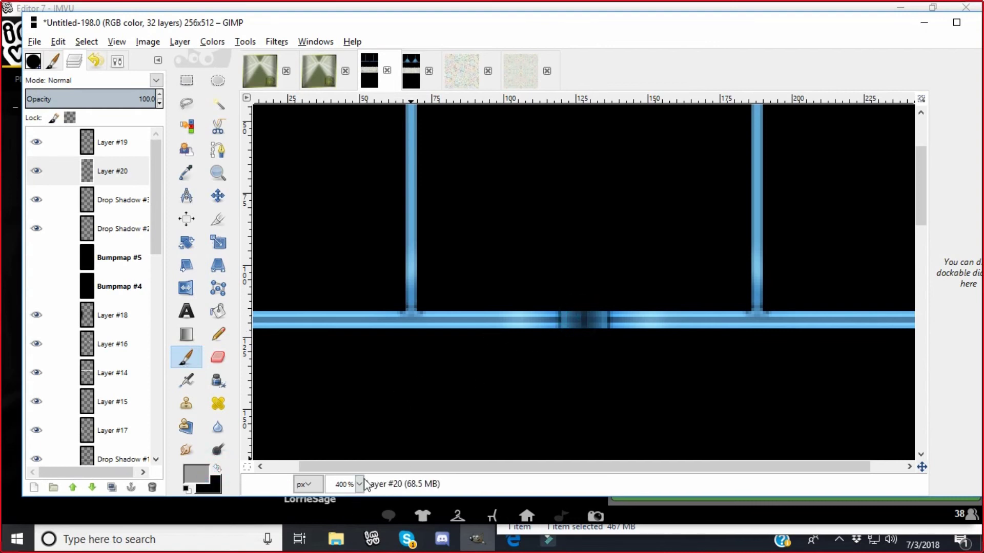
click(72, 489)
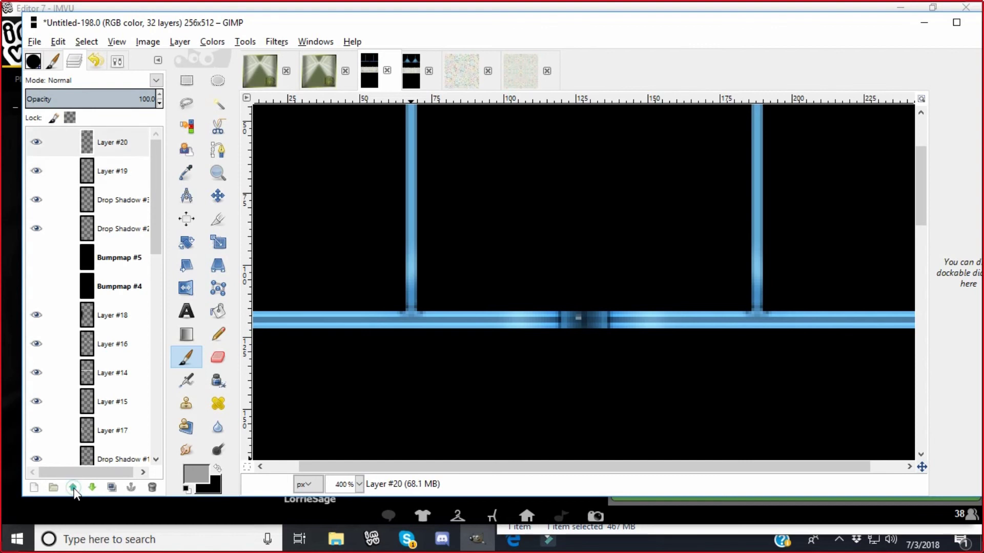
Clear a thin horizontal strip through the grey dot and shift the two remaining pieces slightly right on the clasp
click(359, 484)
click(347, 381)
click(360, 485)
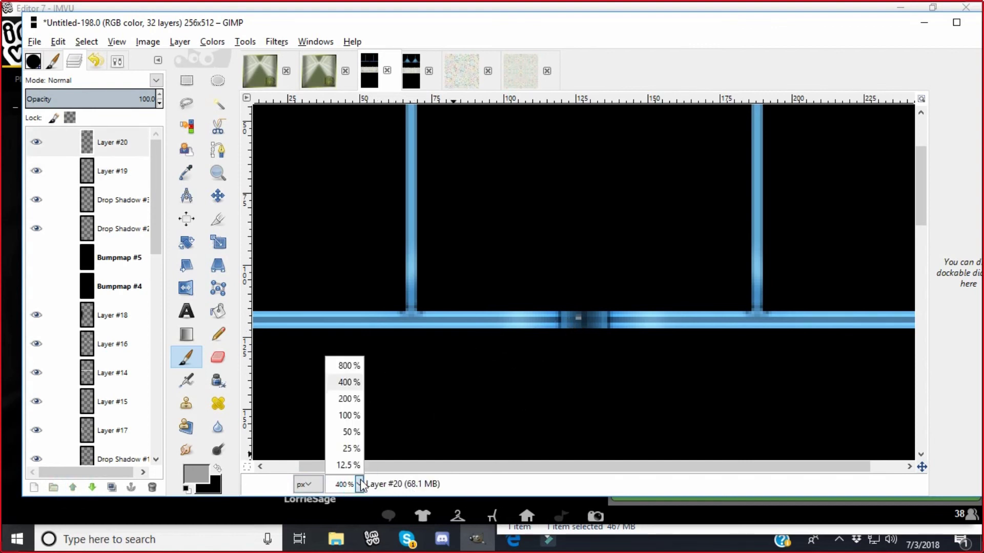
click(349, 365)
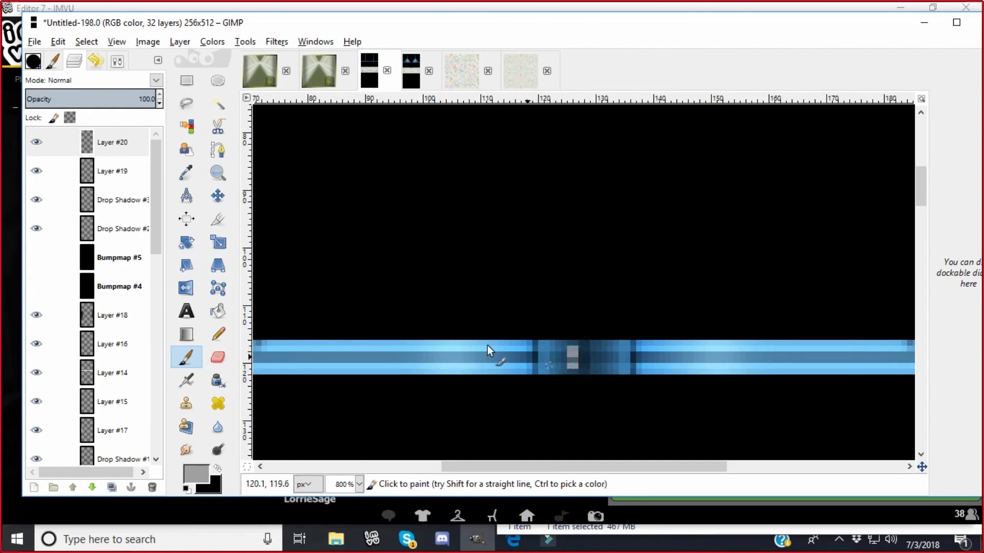
click(186, 80)
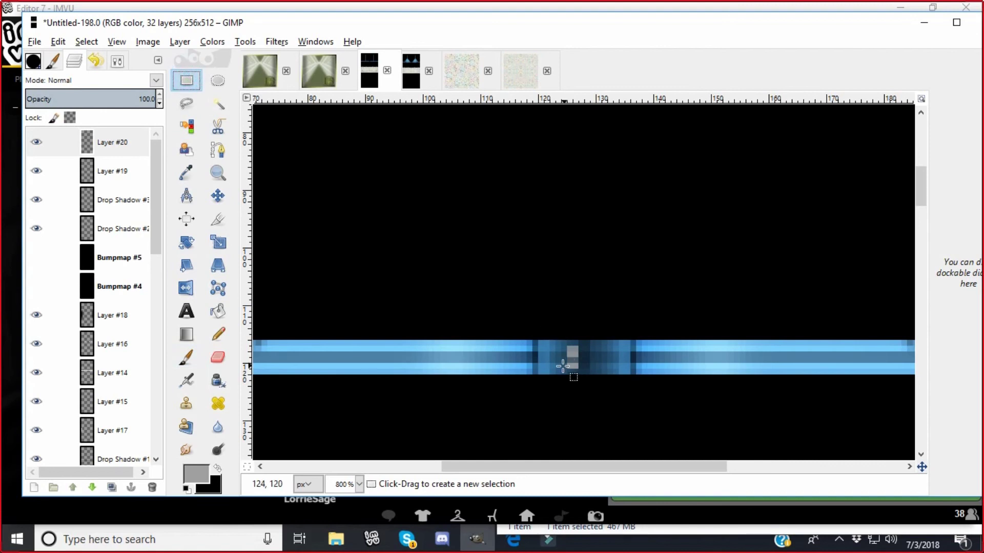
drag(559, 355, 594, 356)
click(61, 42)
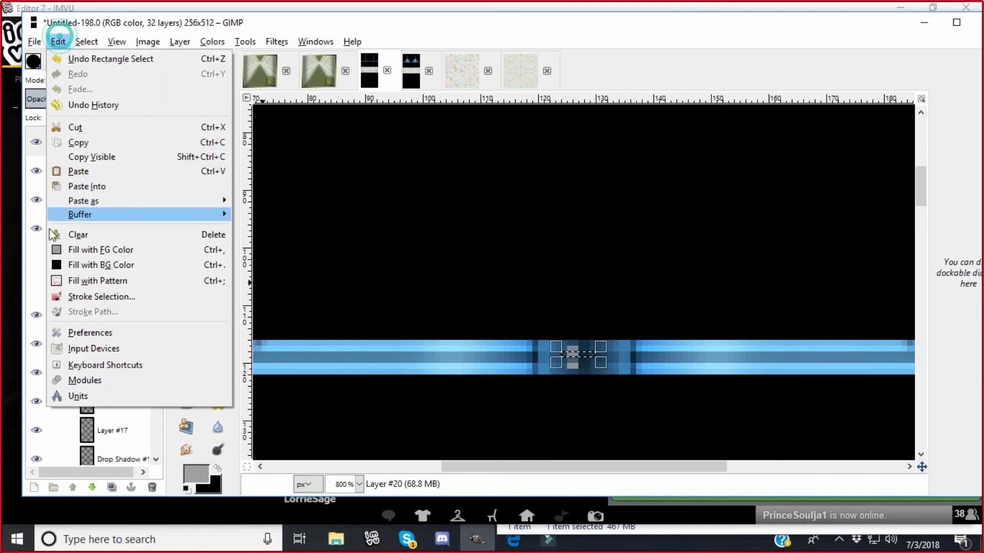
click(84, 232)
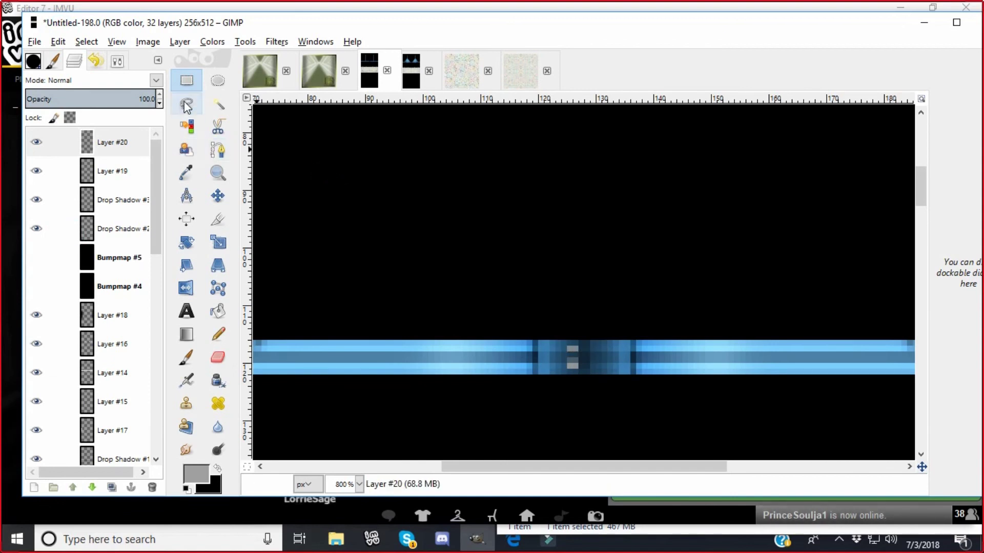
click(218, 195)
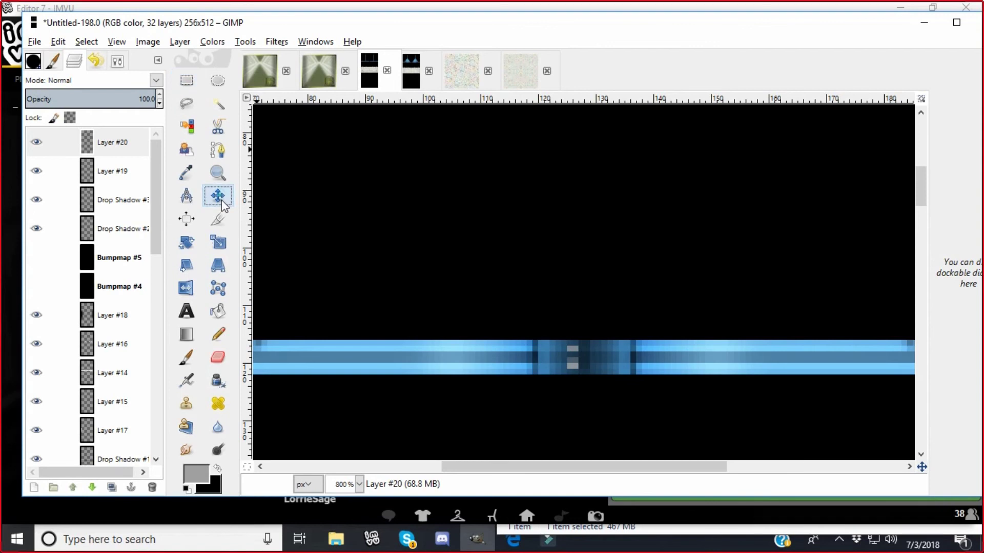
drag(540, 383, 545, 383)
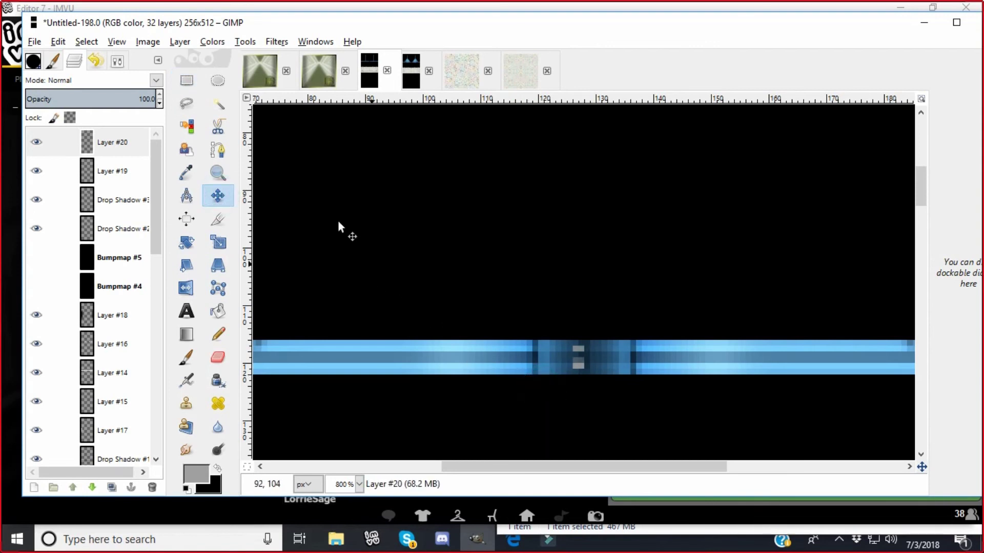
Mirror a duplicate of the two grey pieces horizontally and place it just right of the original pair on the clasp
click(190, 45)
click(189, 102)
click(181, 42)
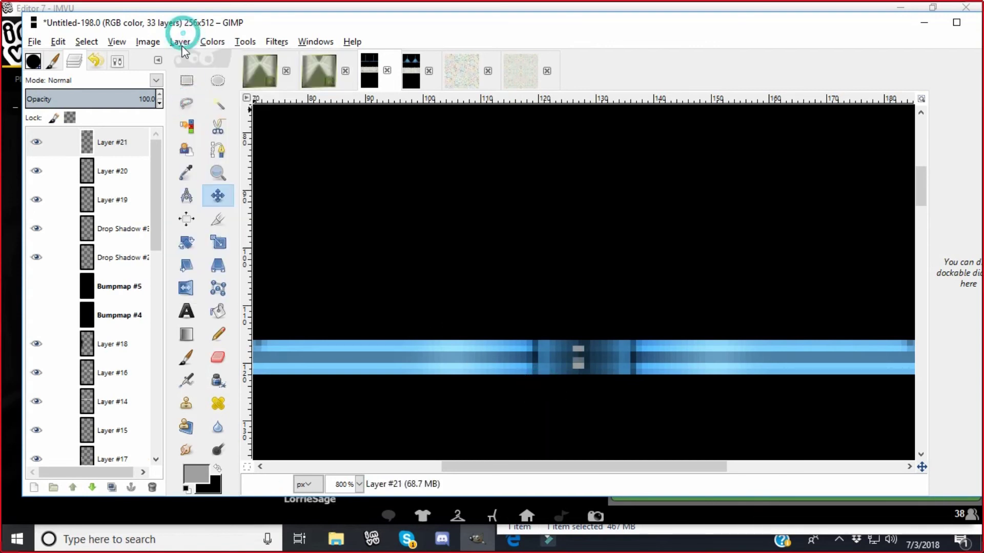
mouse_move(247, 211)
click(360, 211)
click(600, 394)
drag(588, 393, 589, 391)
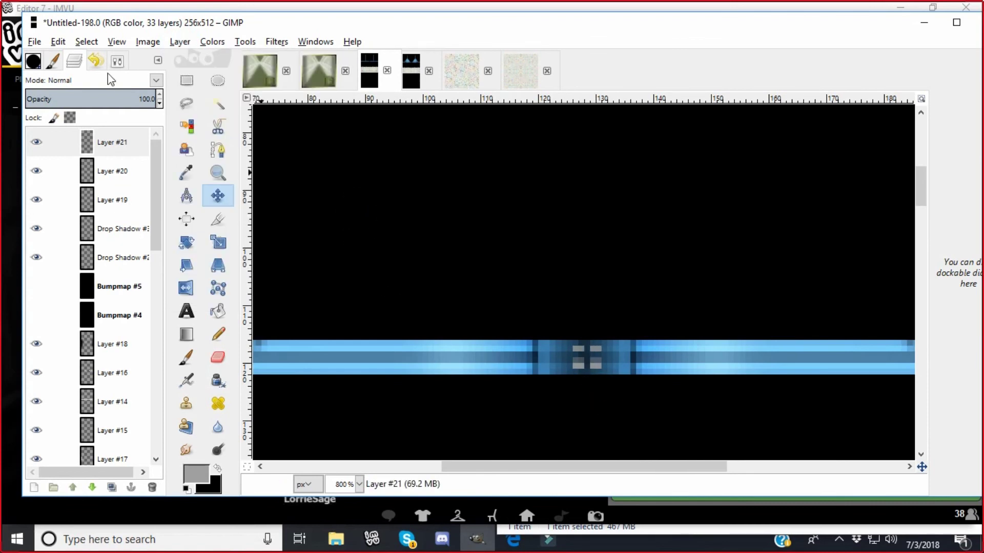
Export the back texture as adressbacktexture.png, replacing the existing file, and switch to IMVU
click(29, 43)
click(48, 232)
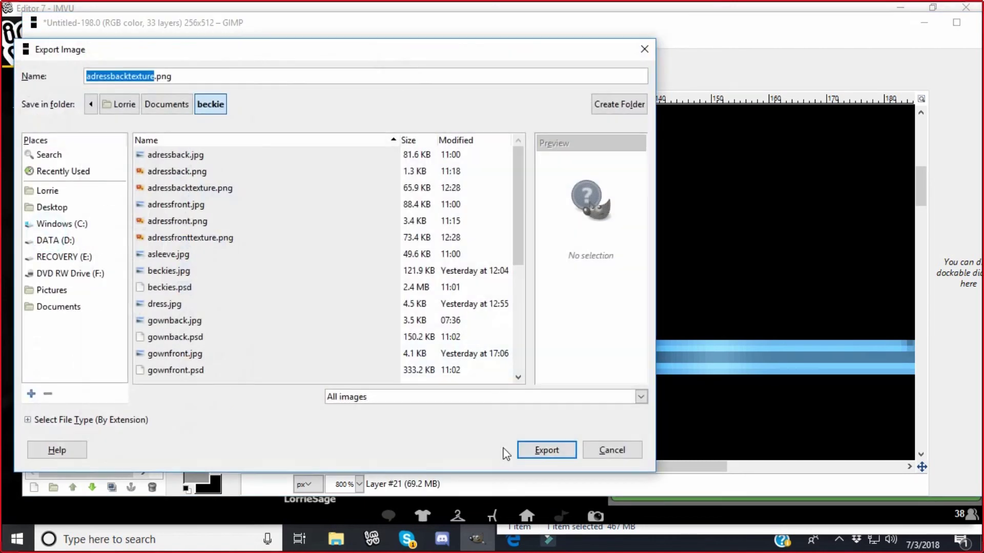
click(516, 448)
click(375, 324)
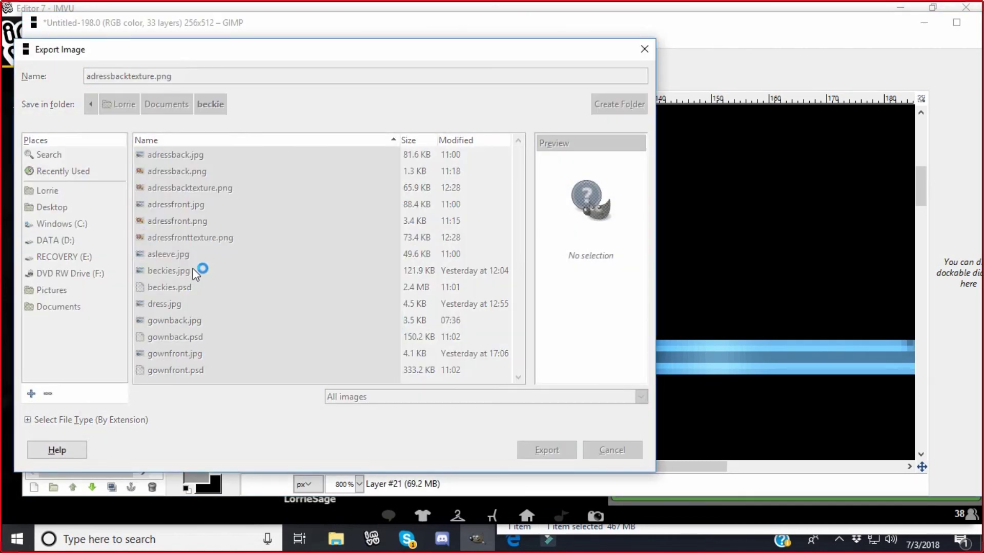
click(143, 275)
click(372, 537)
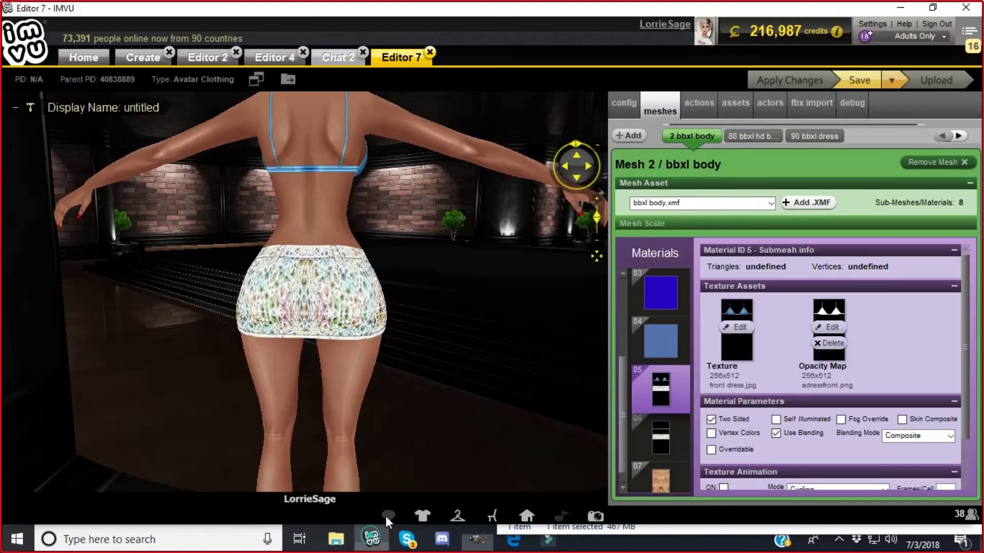
click(737, 327)
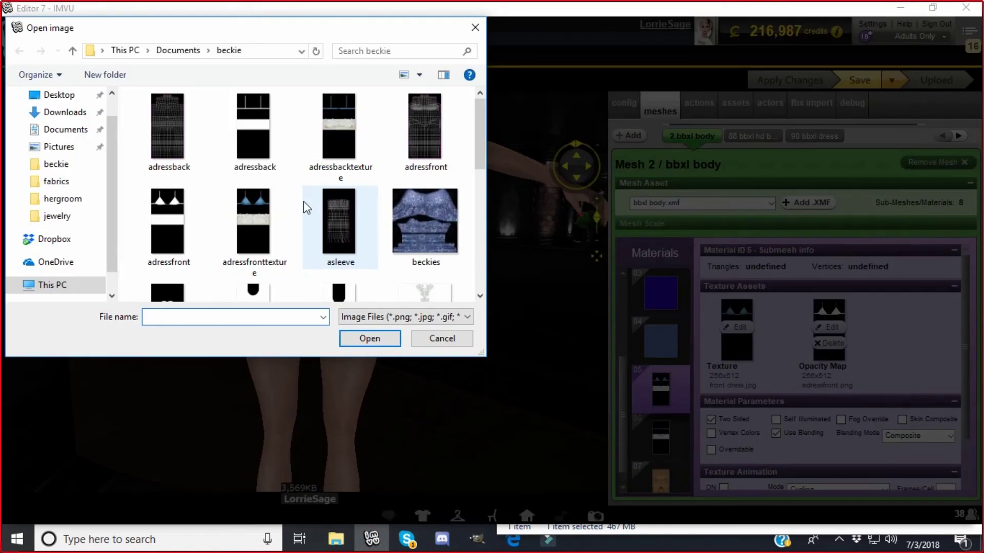
click(259, 220)
click(340, 133)
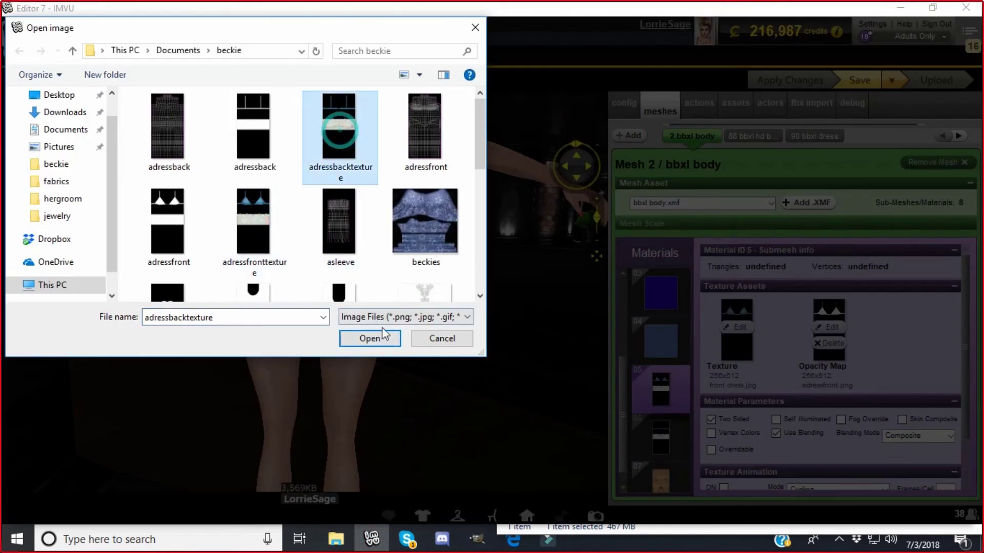
click(395, 340)
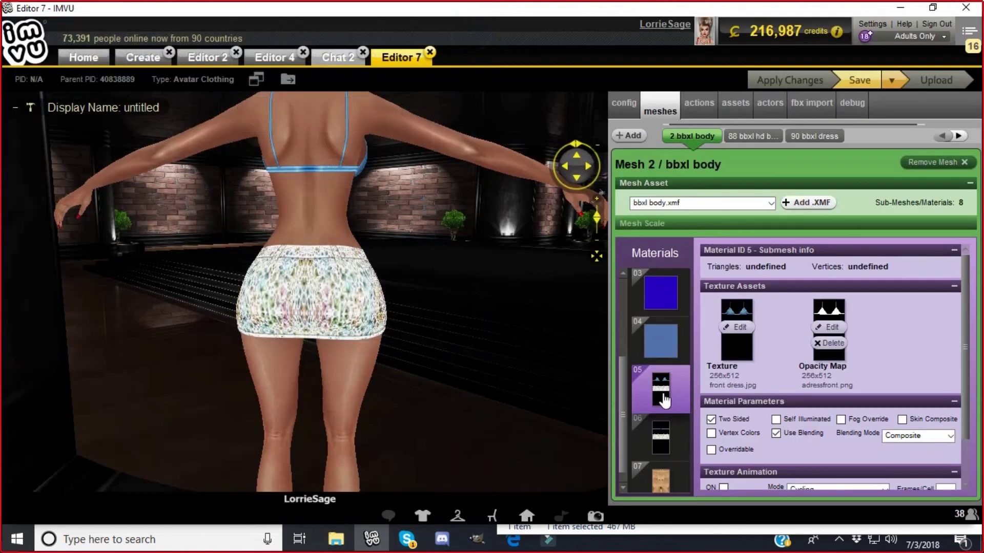
Load adressbacktexture from the beckie folder as the texture of material 06
click(659, 434)
click(738, 327)
click(339, 134)
click(370, 339)
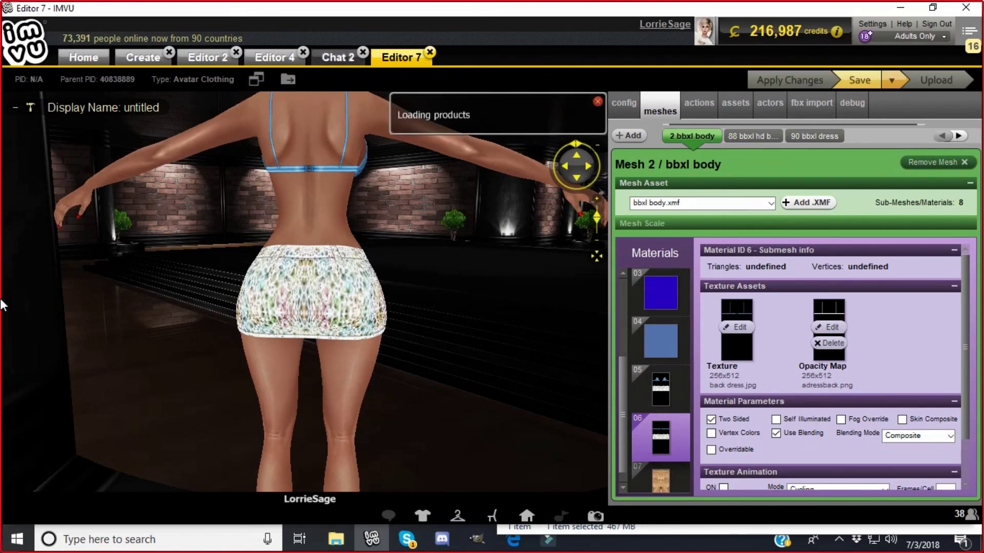
Inspect the clasp on the avatar's back, and examine the bikini and skirt from the front
scroll(80, 325, up, 5)
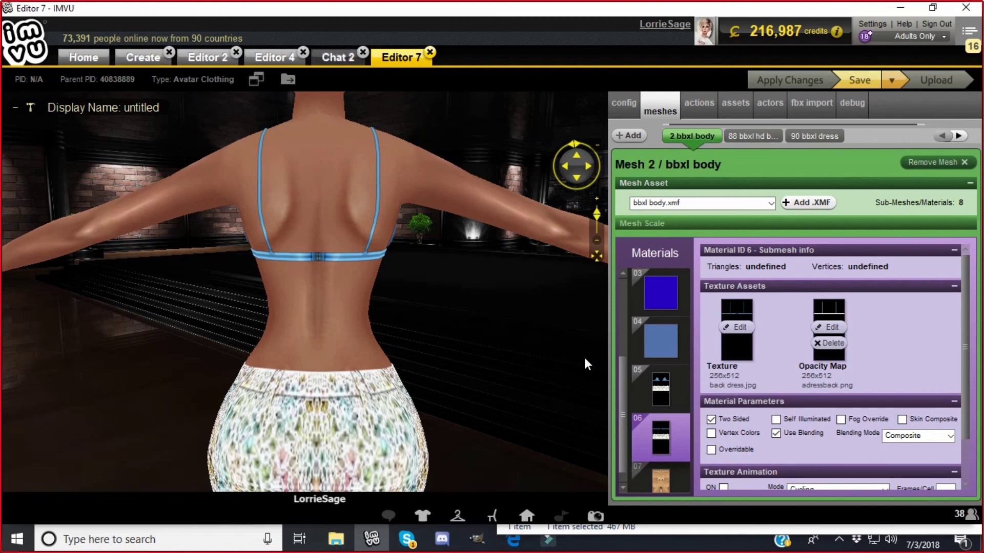
drag(512, 389, 260, 376)
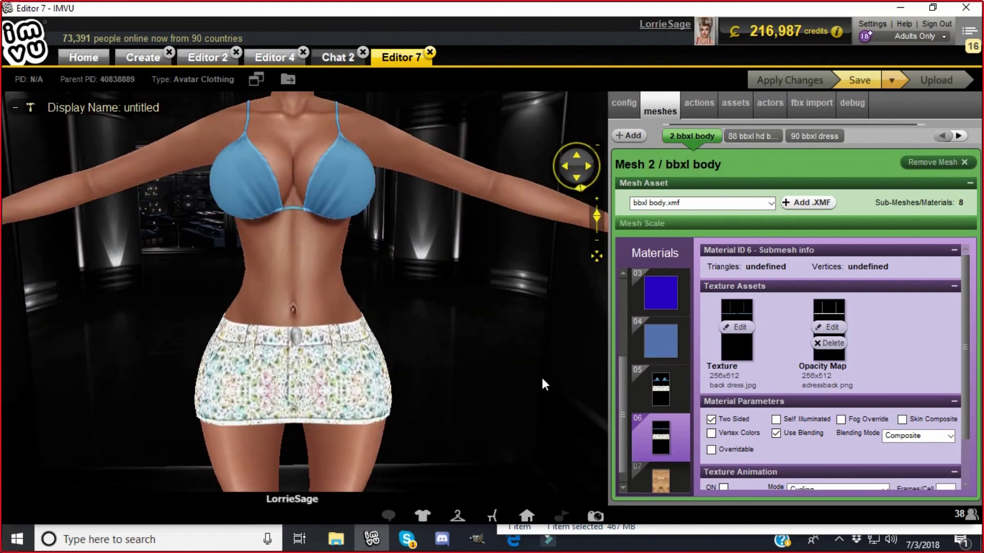
scroll(538, 402, down, 2)
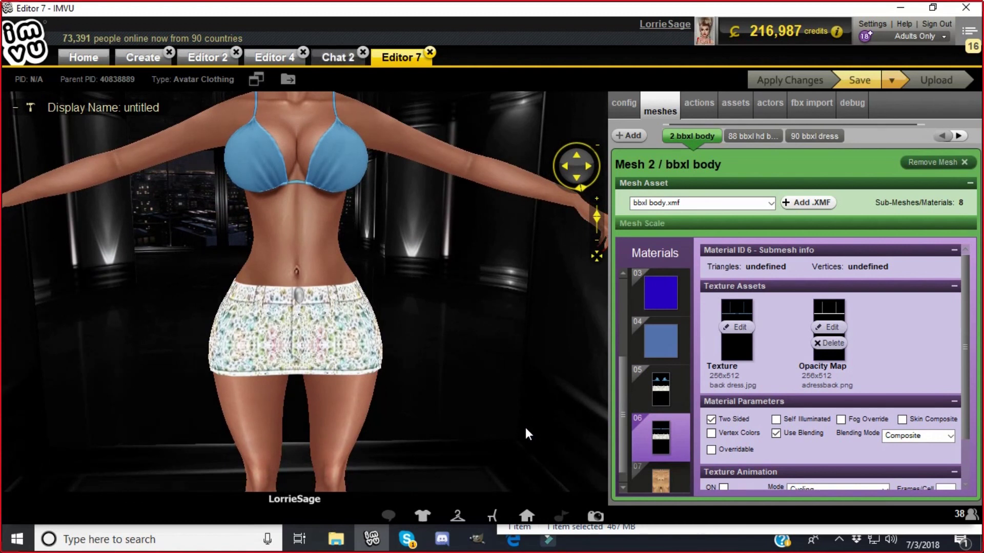
Switch to GIMP and check the back texture's layers one by one by toggling their visibility to see what each holds
click(476, 539)
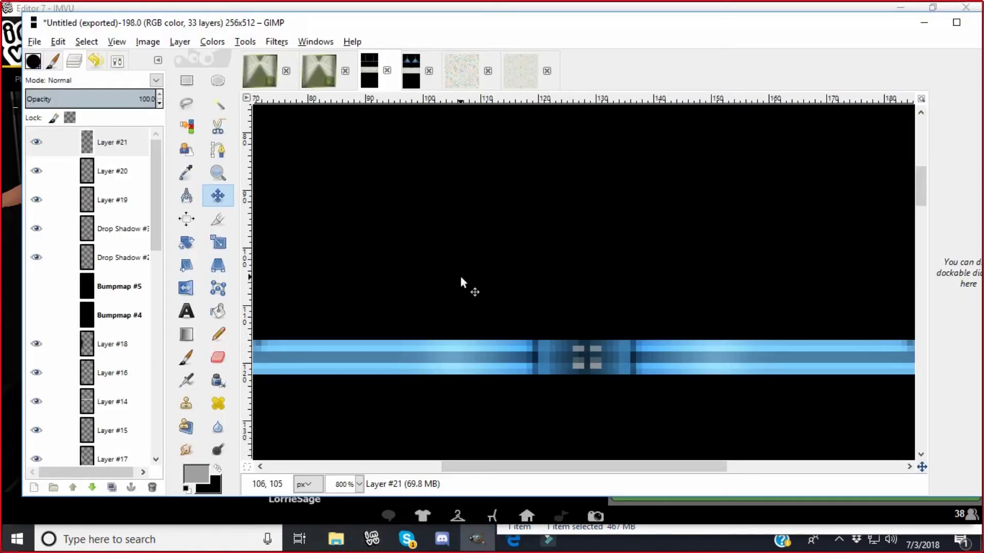
scroll(451, 310, down, 5)
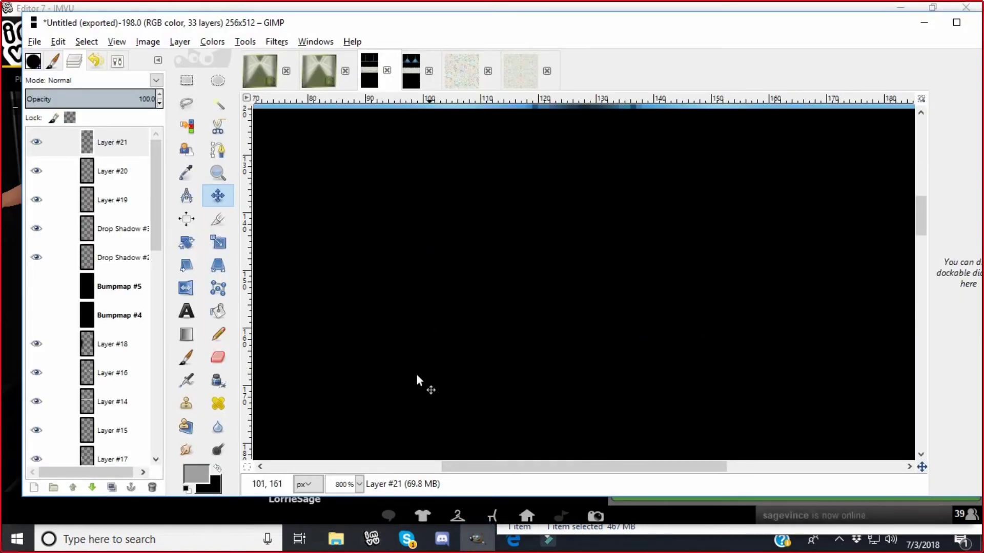
click(360, 483)
click(346, 414)
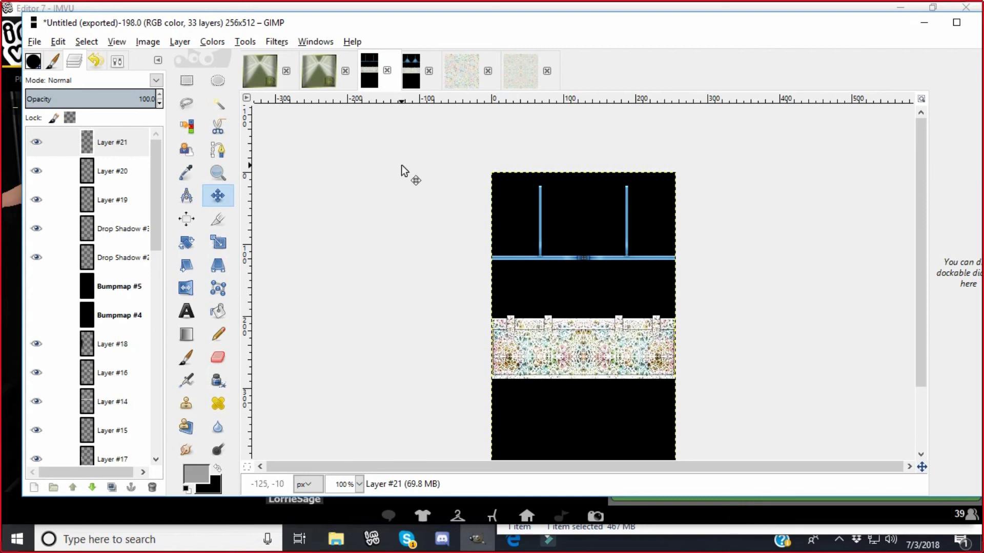
click(87, 144)
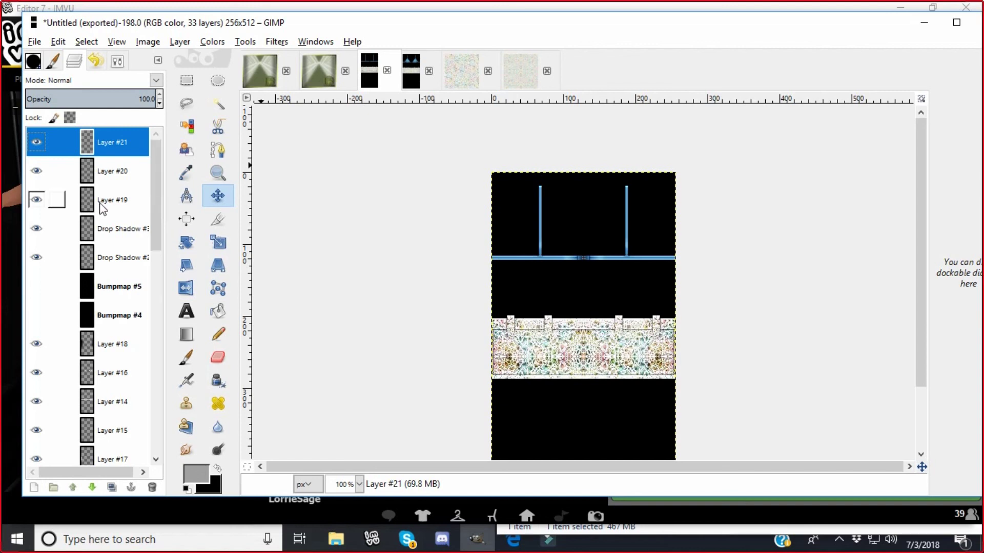
click(38, 172)
click(37, 199)
click(41, 226)
click(41, 254)
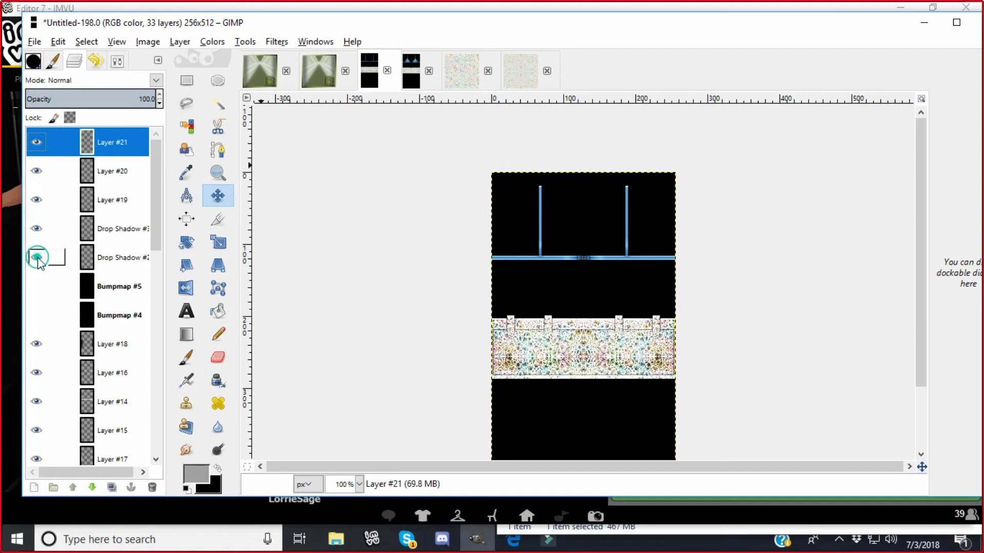
click(36, 372)
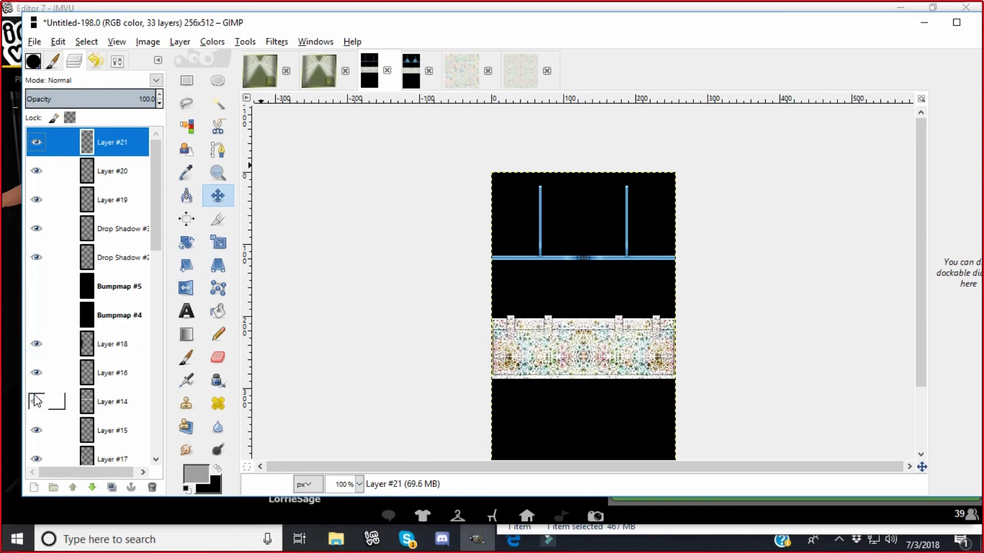
scroll(145, 339, down, 2)
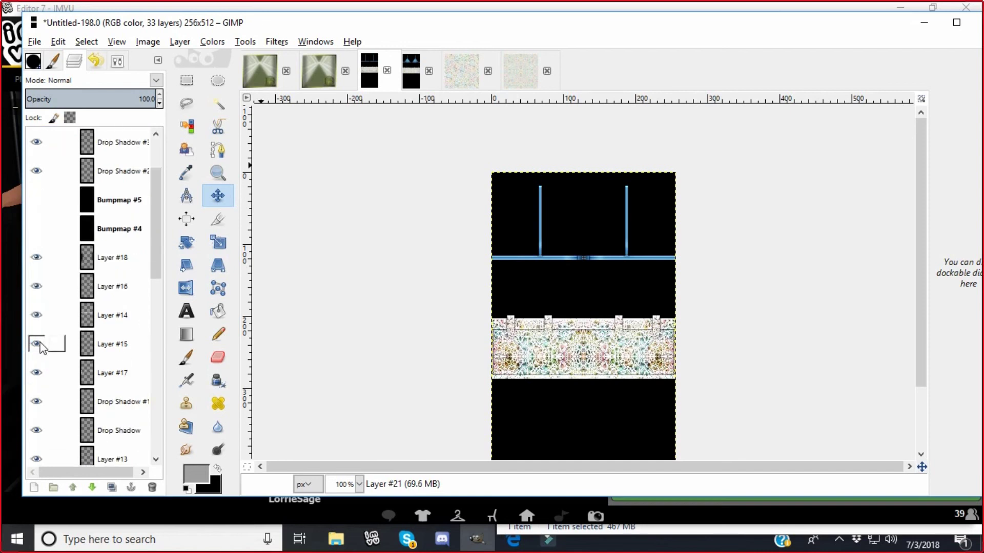
click(37, 370)
Add a new transparent 256 × 512 px layer directly above the Drop Shadow #1 layer
click(78, 373)
key(Down)
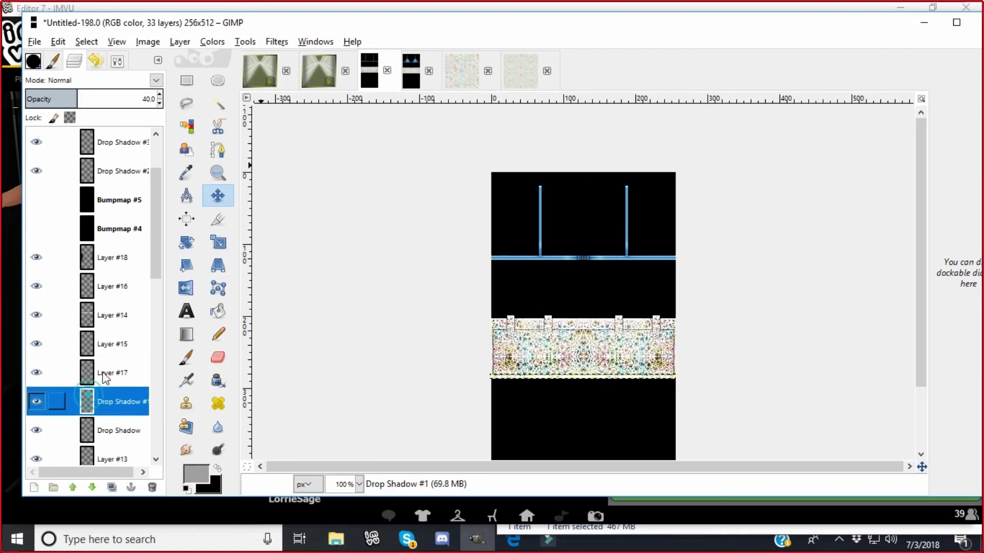
click(181, 41)
click(185, 59)
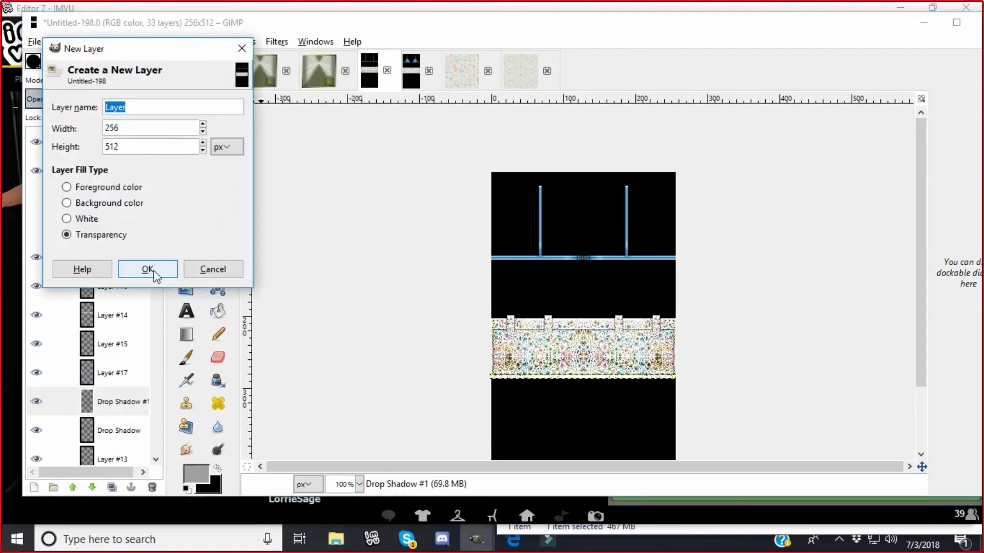
click(153, 270)
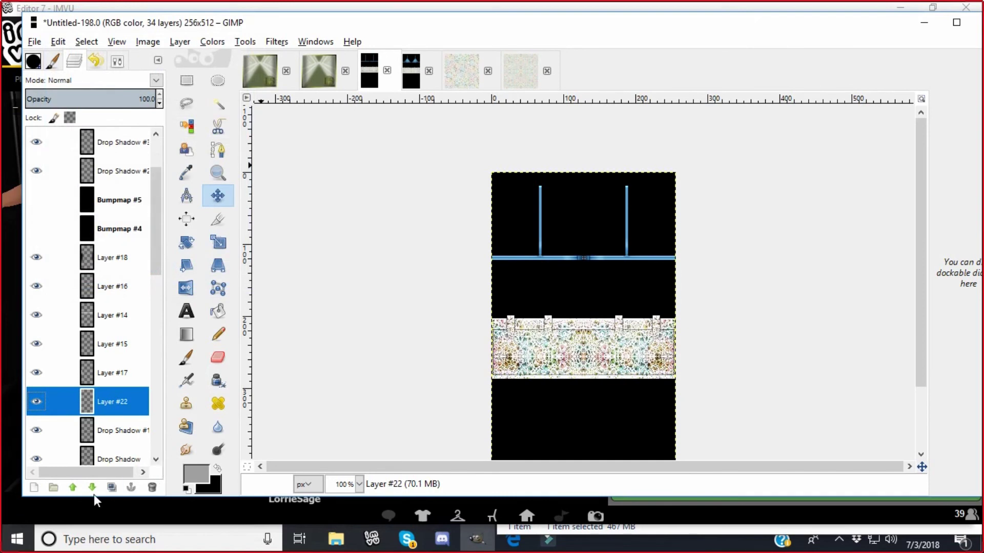
Reorder the new empty layer so that it lies directly below the Drop Shadow layer
click(73, 487)
click(73, 487)
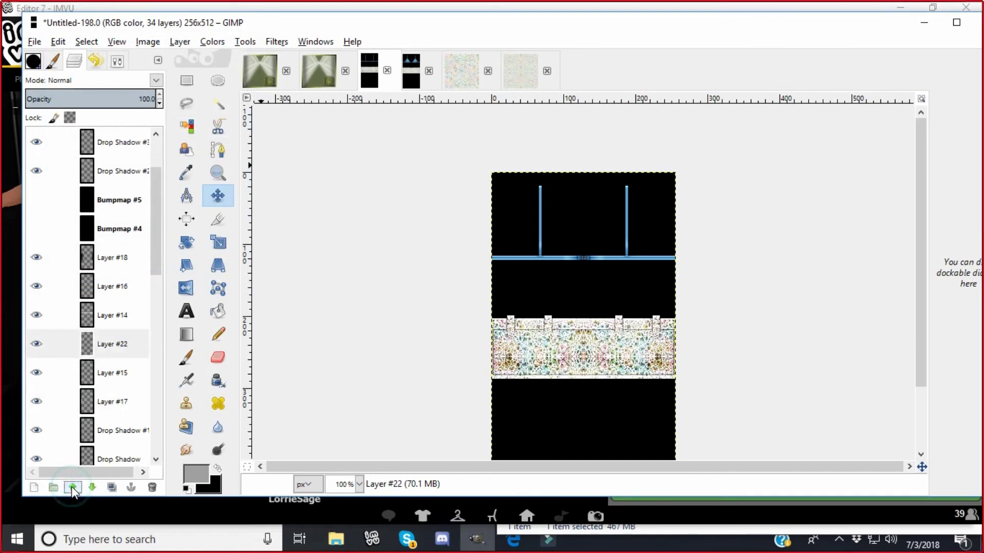
click(92, 487)
click(92, 488)
click(93, 487)
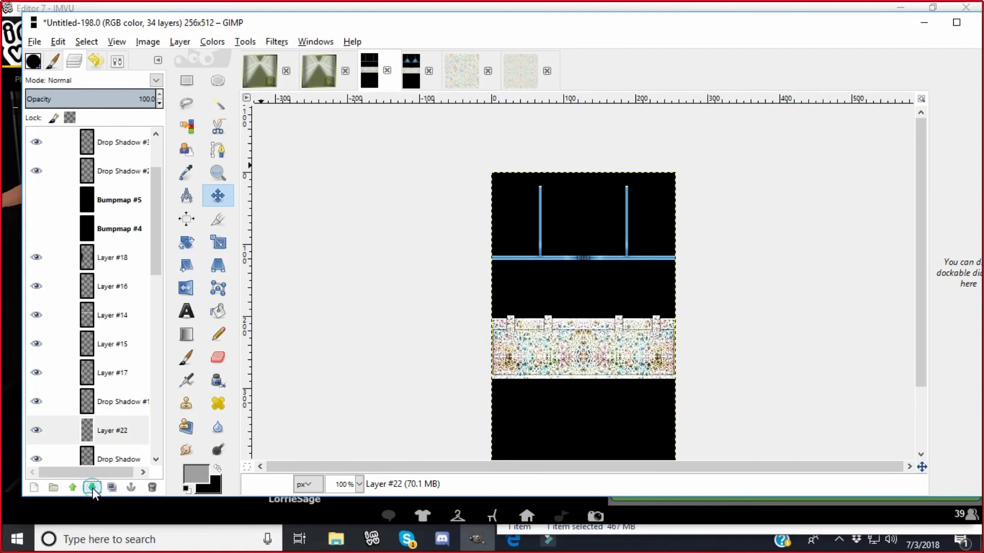
click(92, 487)
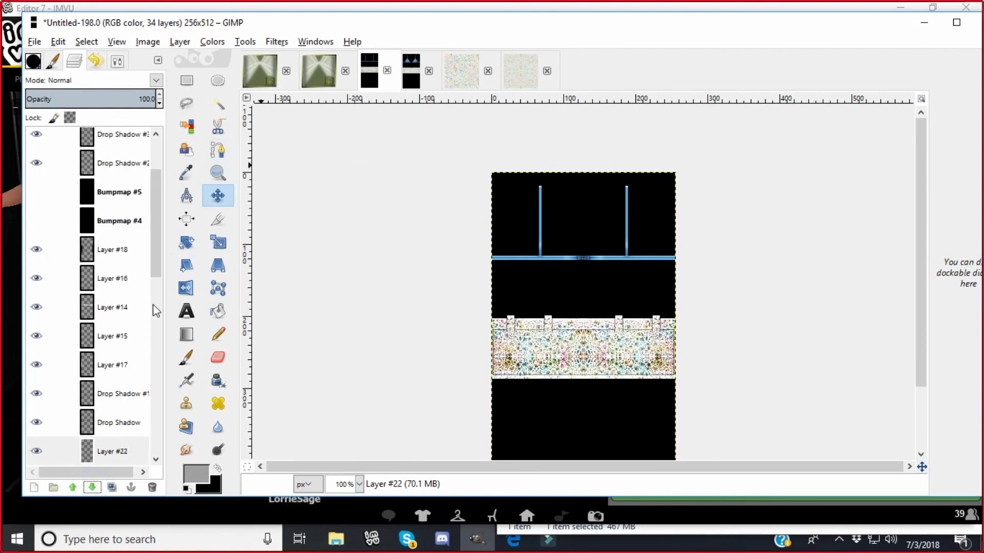
Fill a thin horizontal strip about 64 px long with white at the skirt's left edge, just below the waistband
click(187, 80)
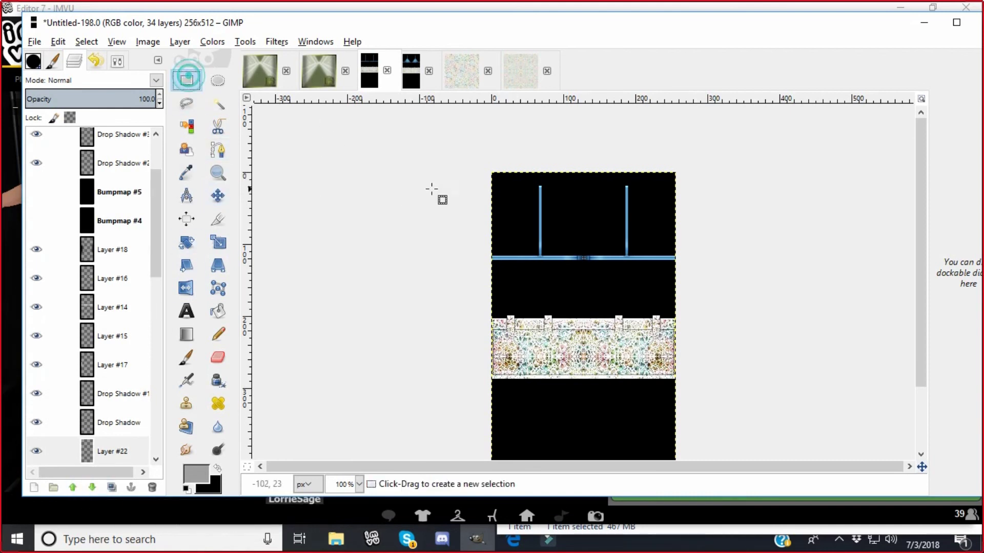
click(195, 473)
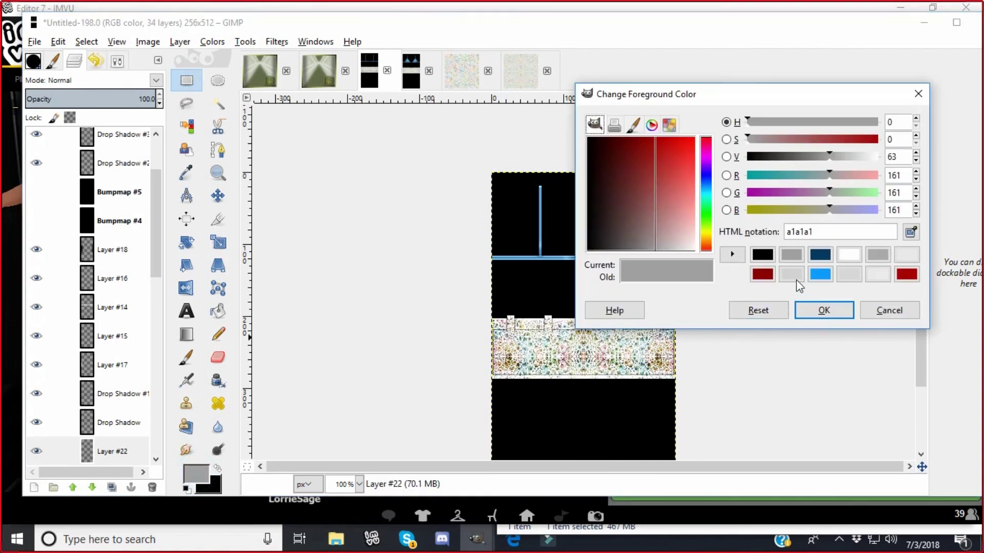
click(849, 254)
click(821, 310)
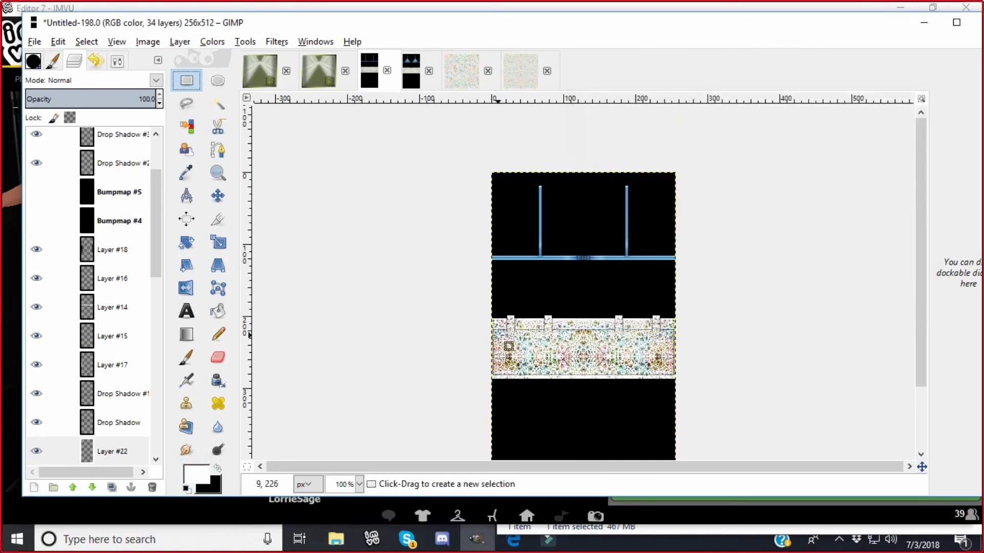
click(484, 339)
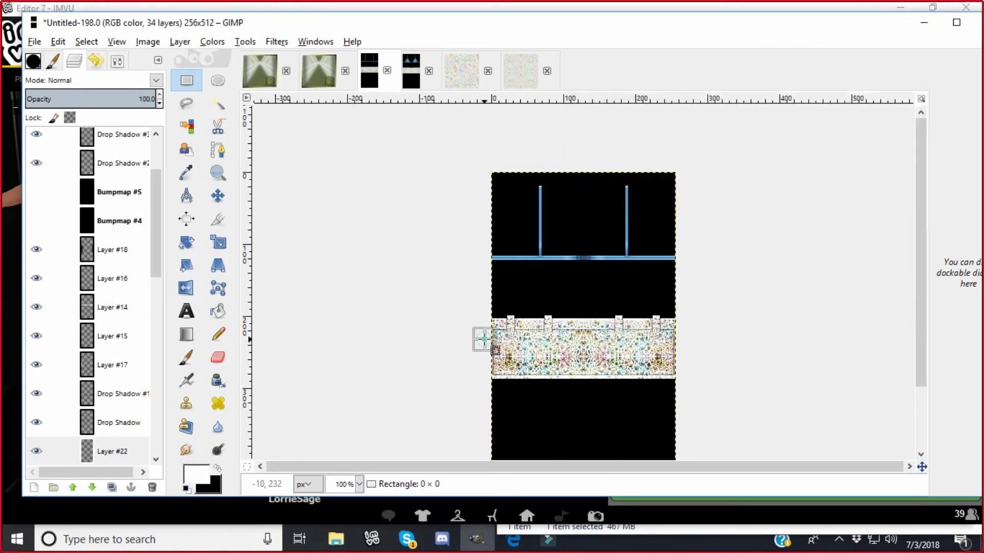
click(359, 484)
click(346, 400)
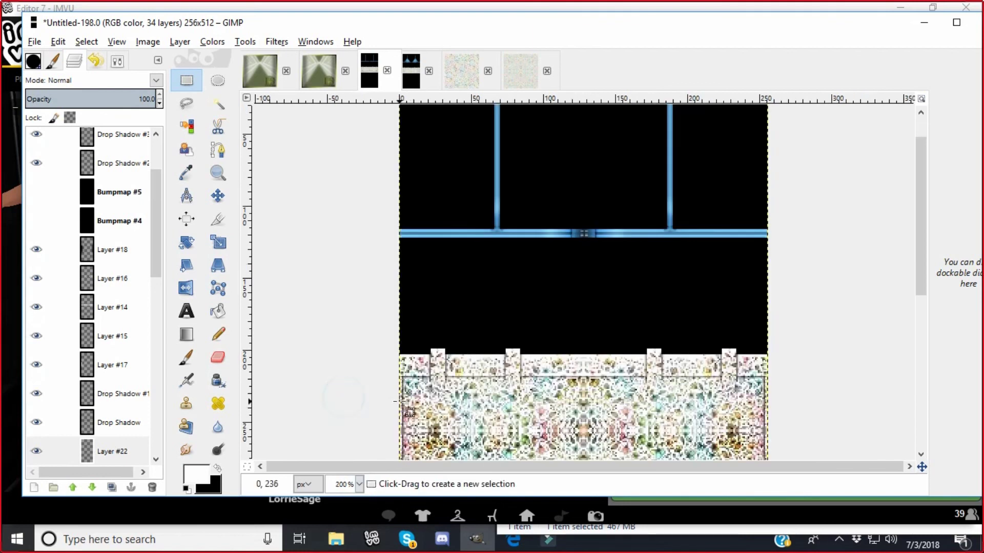
drag(395, 395, 491, 400)
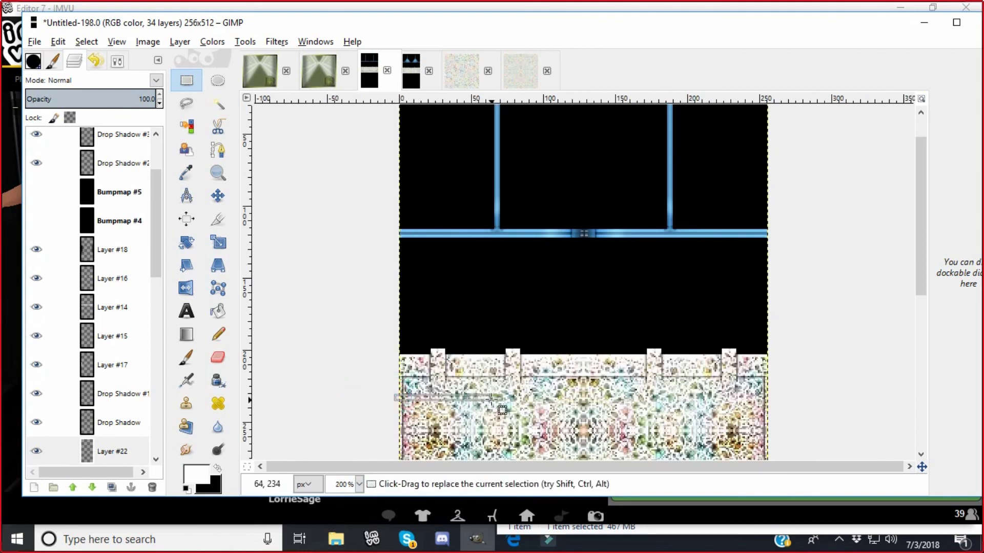
click(59, 43)
click(66, 249)
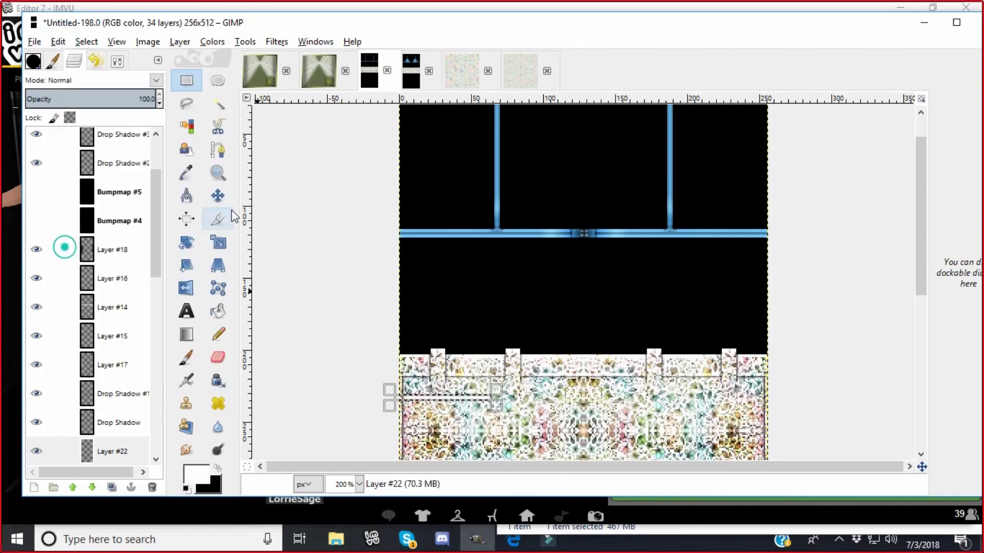
Fill a second thin white strip of similar length just below the first one at the skirt's left edge
scroll(317, 211, down, 3)
drag(385, 319, 487, 329)
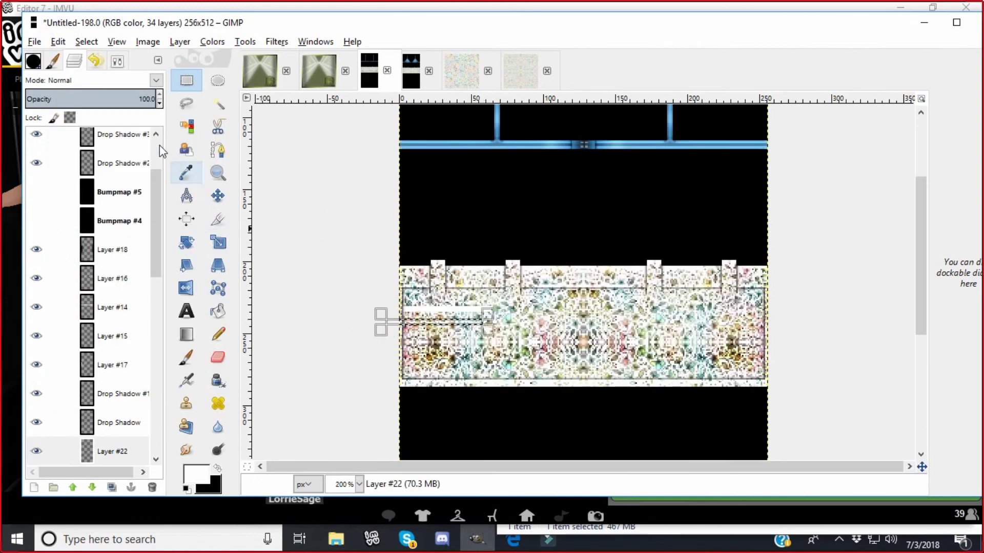
click(58, 42)
click(72, 251)
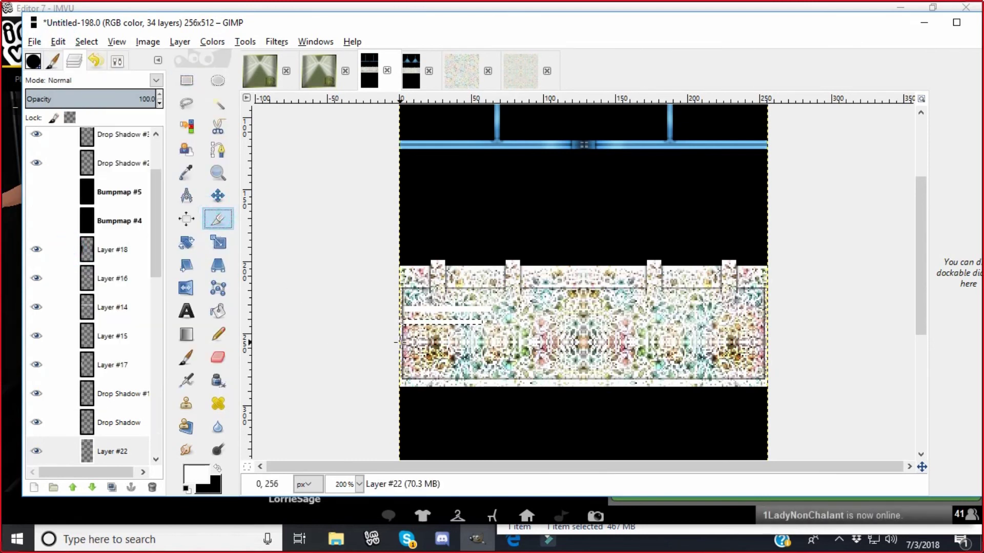
drag(390, 338, 482, 341)
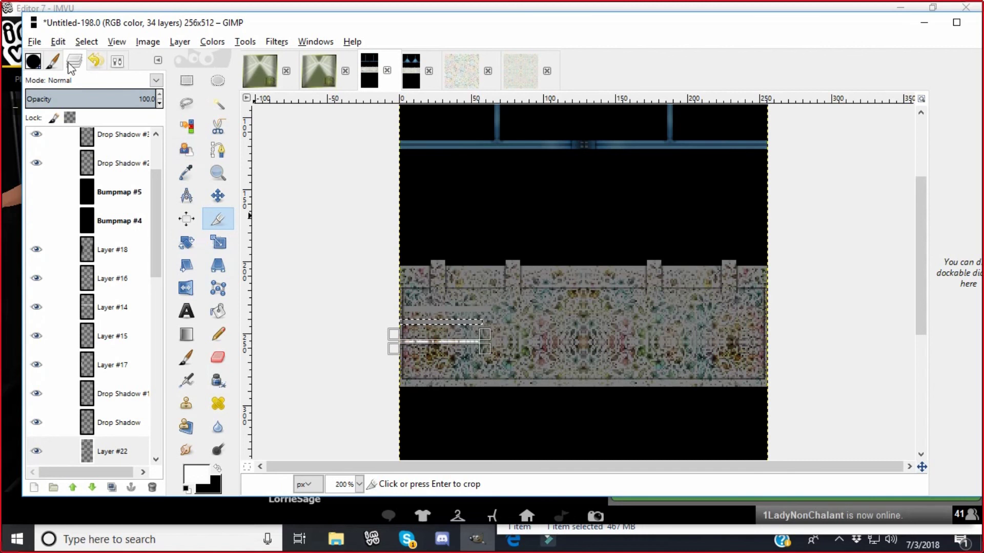
click(56, 42)
click(72, 250)
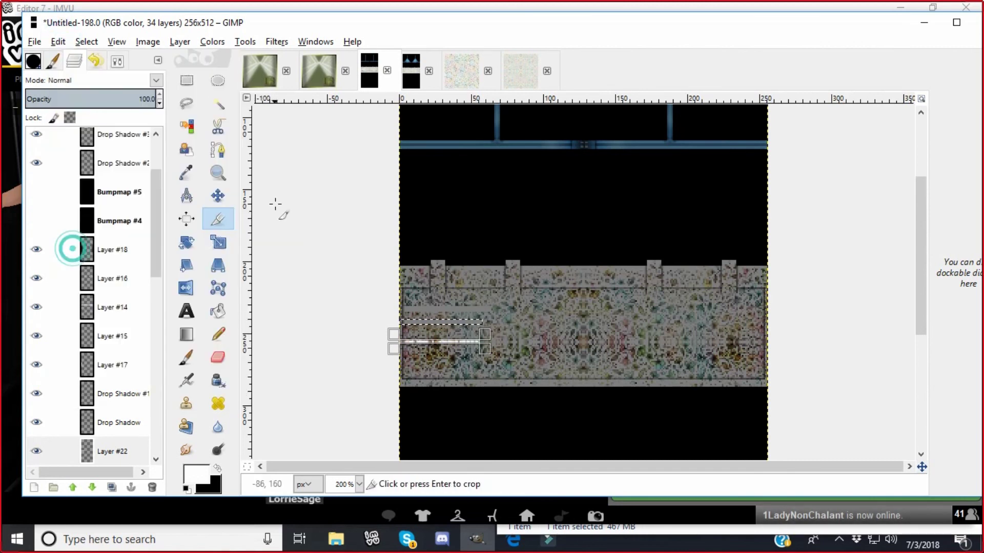
click(298, 195)
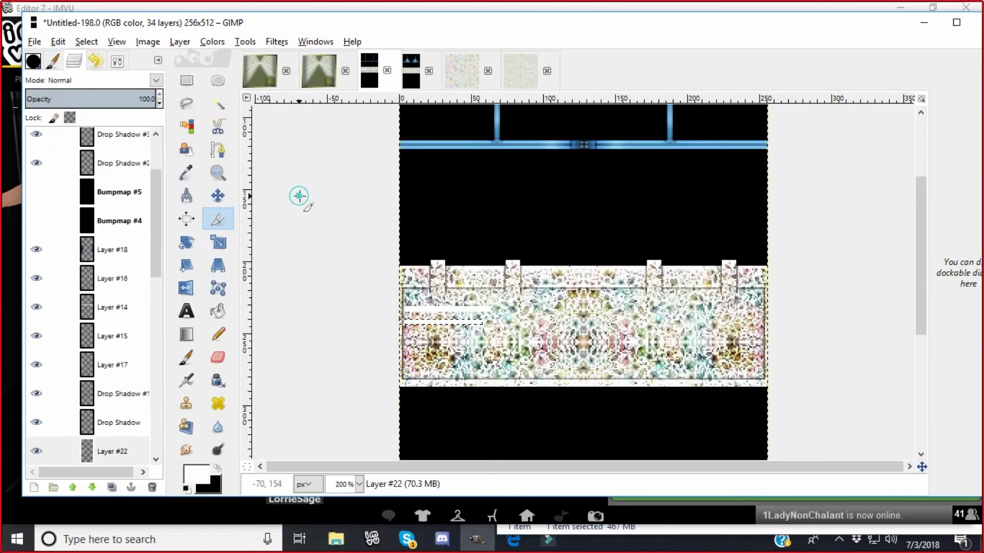
click(362, 325)
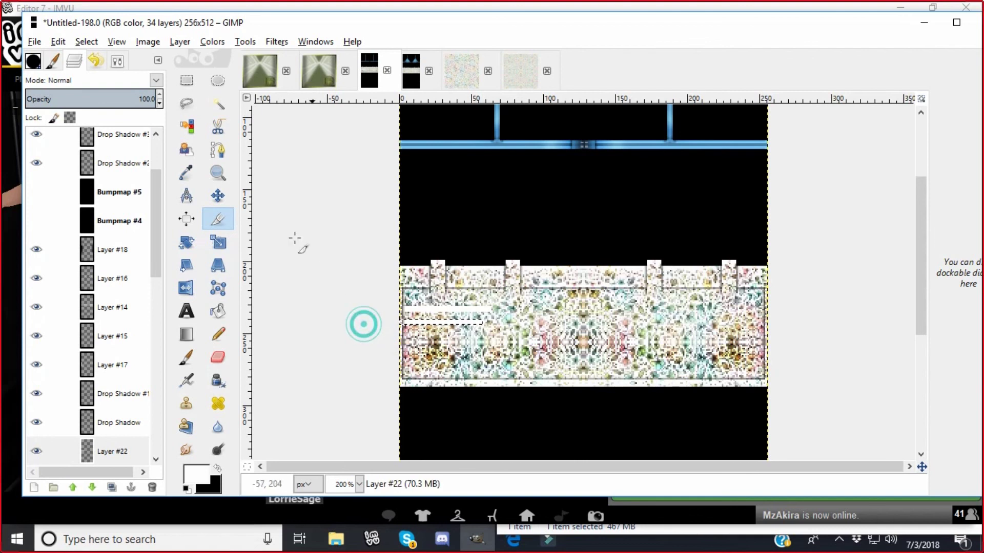
Clear the selection and fill a third, slightly shorter white strip below the second at the skirt's left edge
click(180, 80)
click(295, 209)
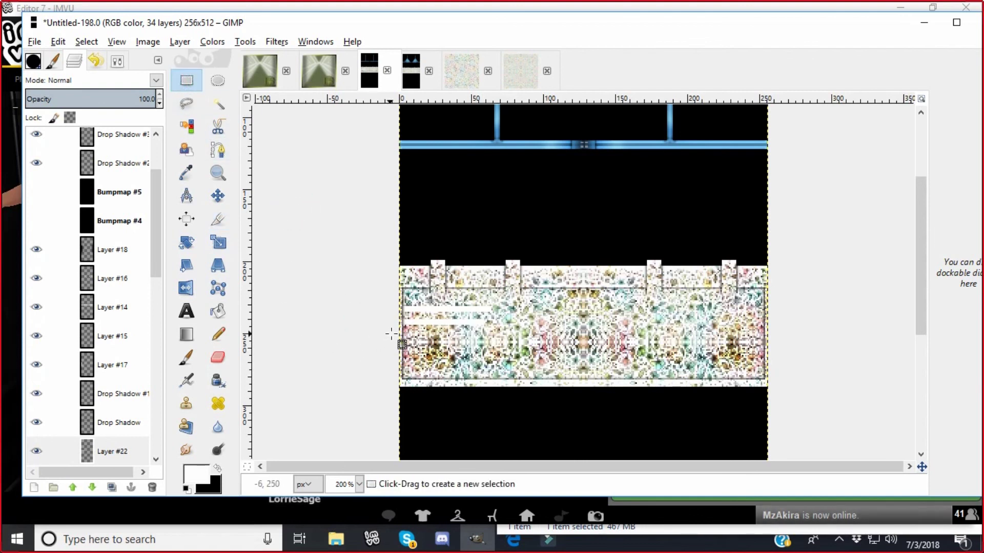
drag(395, 335, 480, 340)
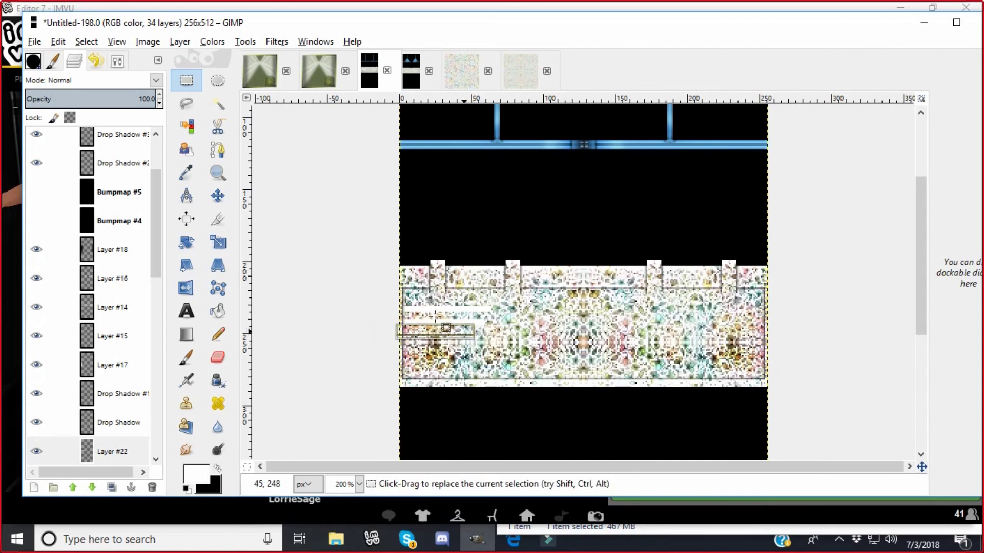
click(58, 41)
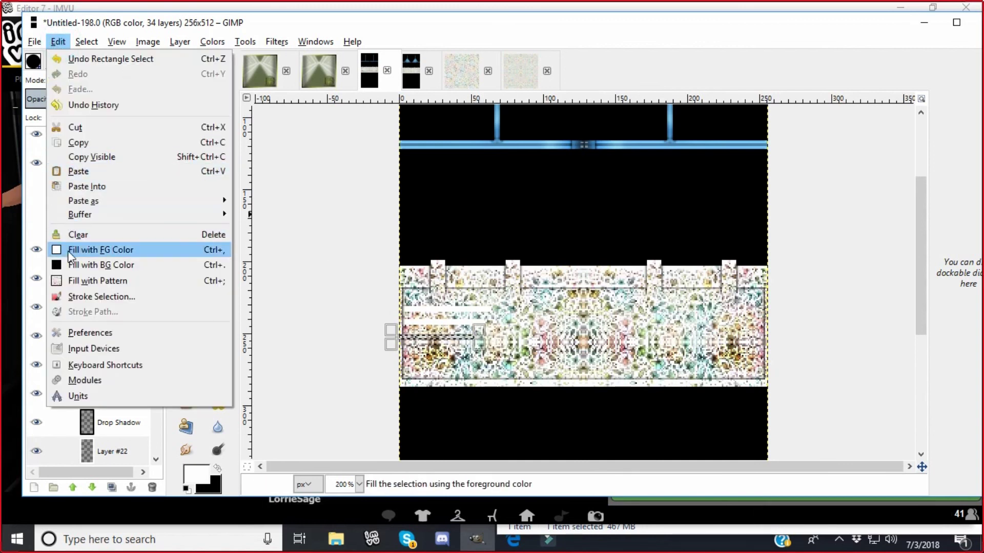
click(103, 248)
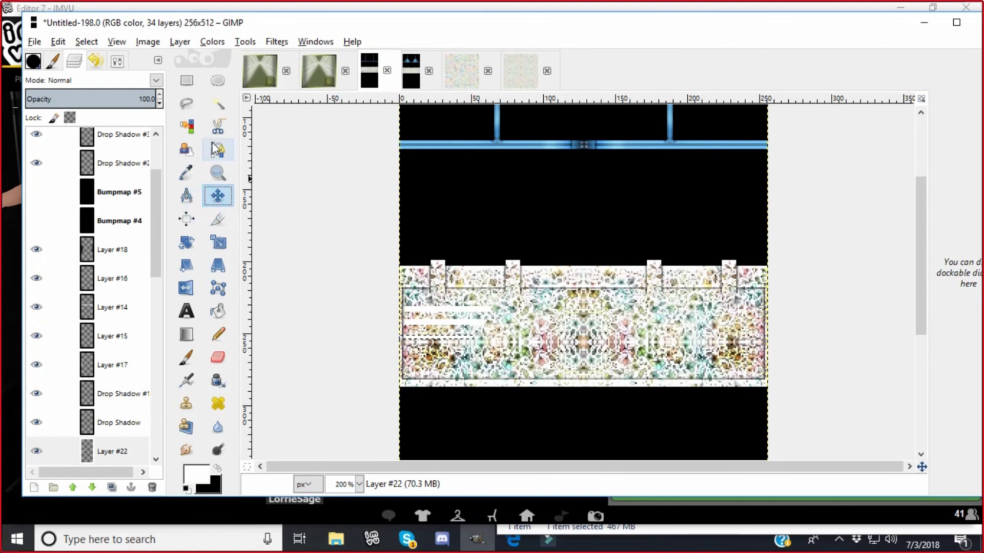
Fill a fourth, shorter white strip below the third one at the skirt's left edge
click(181, 72)
click(264, 165)
drag(394, 349, 460, 354)
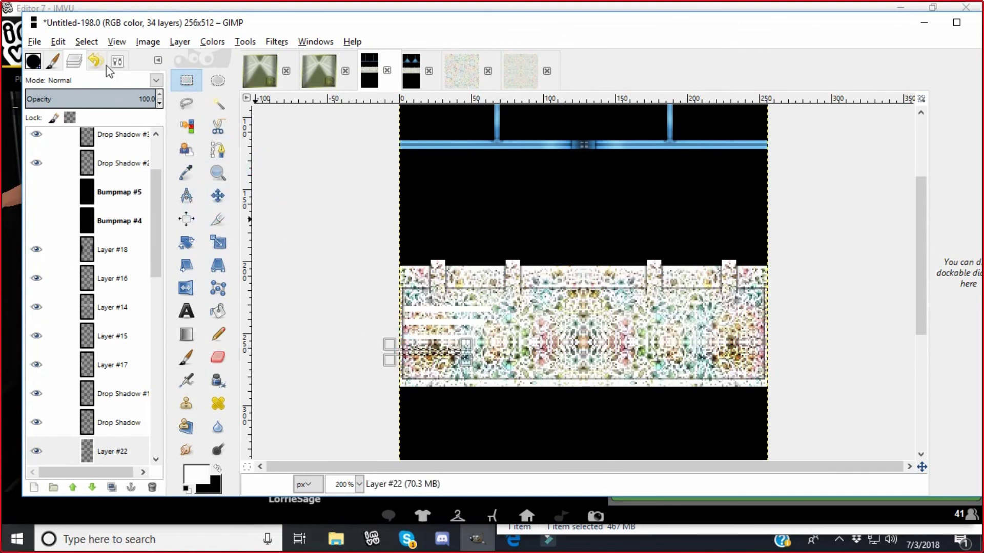
click(58, 42)
click(87, 250)
Fill a fifth, longer white strip near the skirt's lower left corner just above the hem, and clear the selection
click(279, 192)
drag(395, 364, 483, 379)
click(58, 41)
click(66, 251)
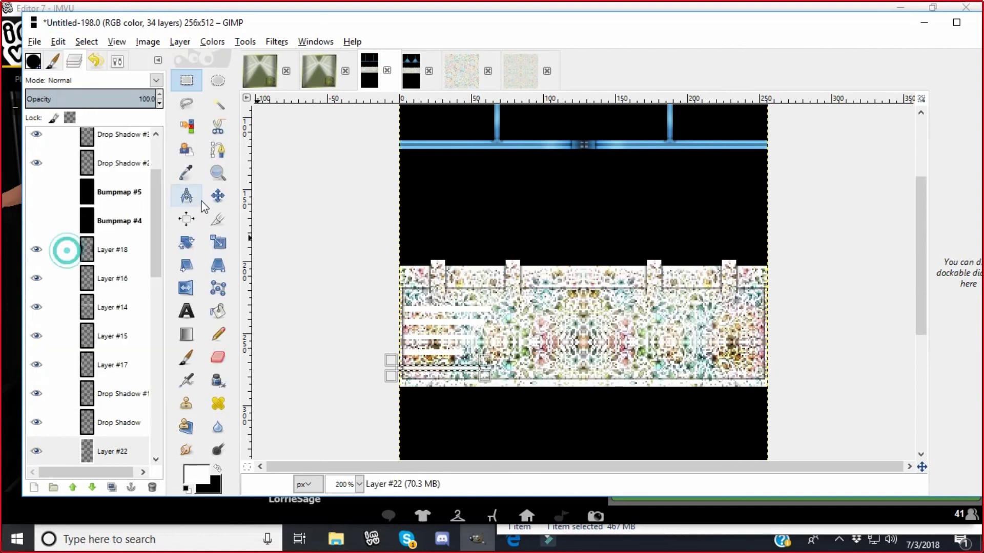
click(264, 167)
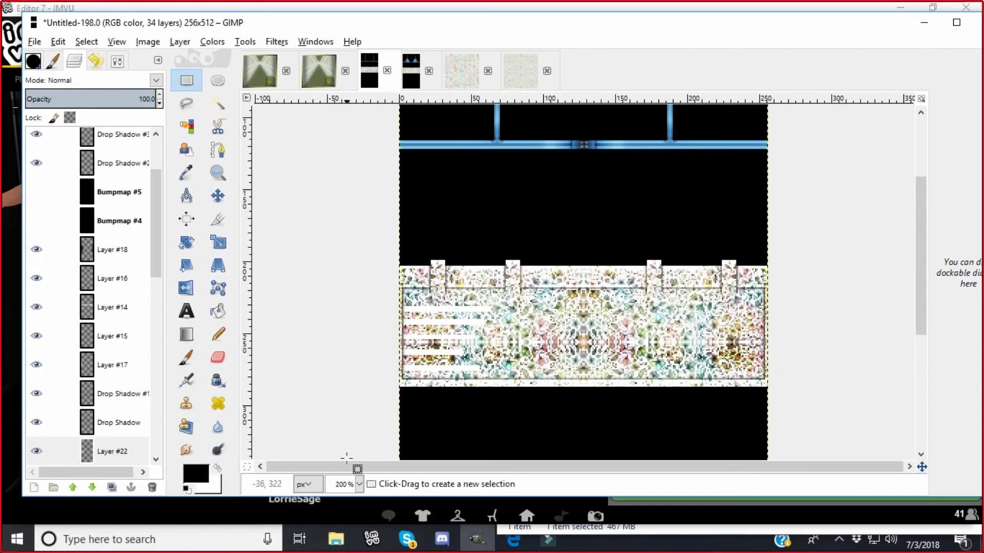
Fill thin black lines along the upper and lower edges of the first white strip at the skirt's left side
click(361, 484)
click(346, 380)
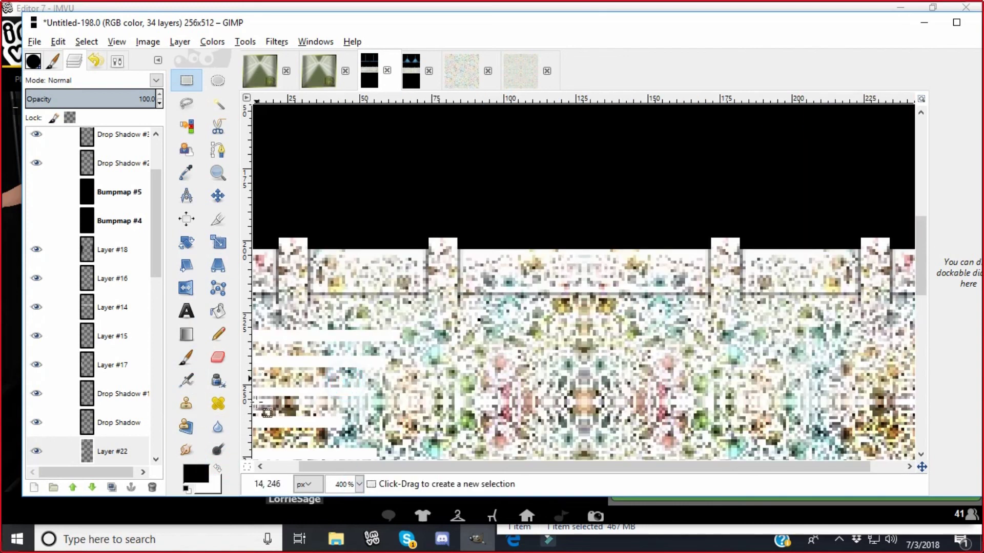
drag(323, 467, 241, 468)
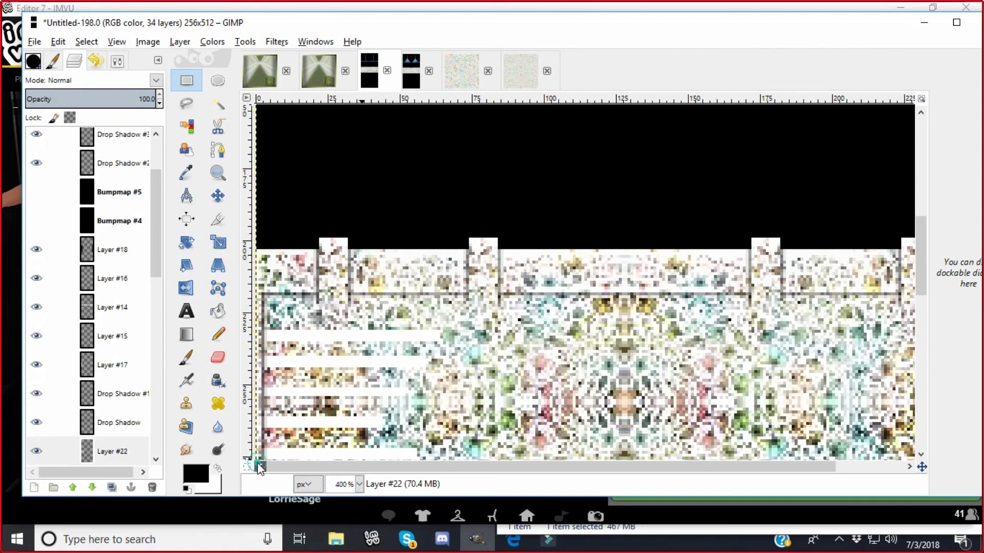
drag(279, 328, 467, 333)
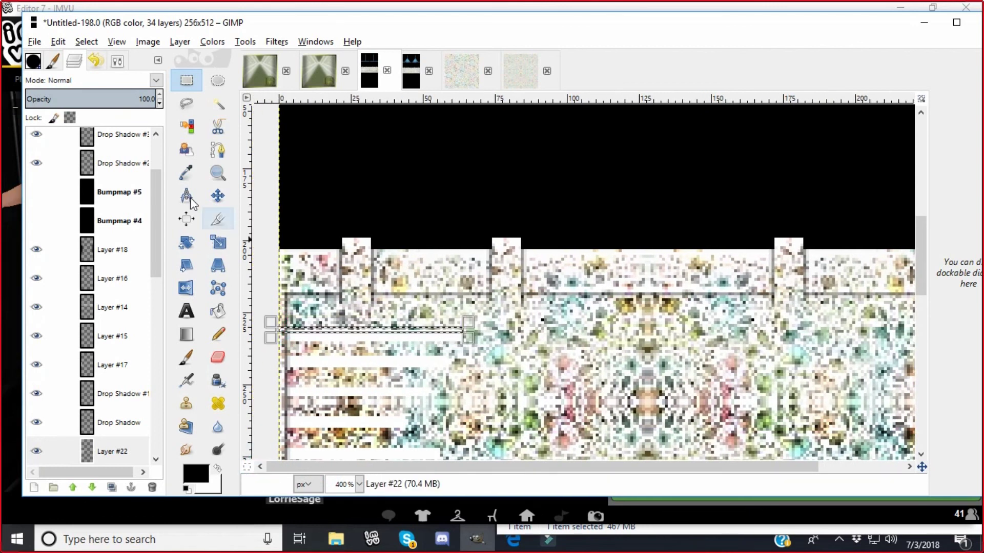
click(57, 41)
click(68, 250)
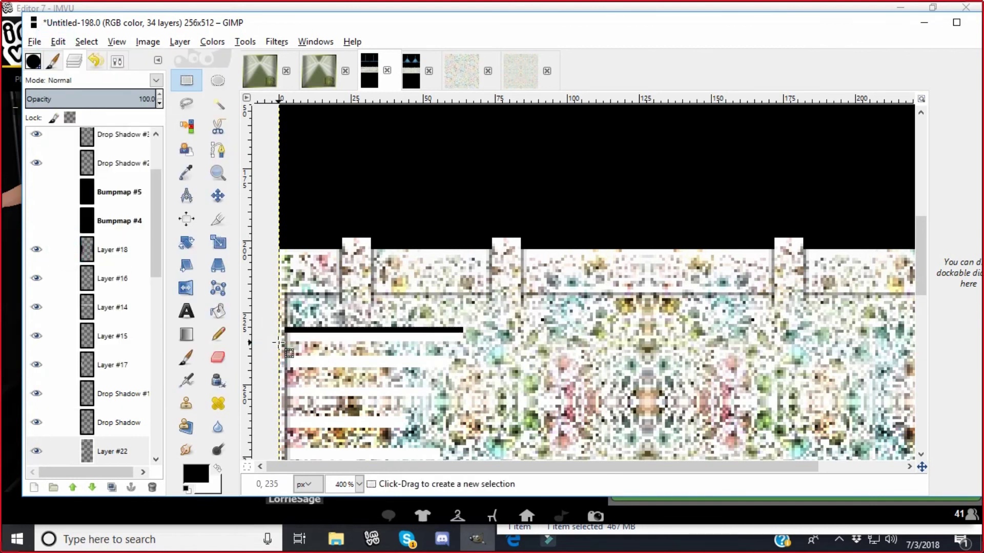
drag(279, 337, 461, 337)
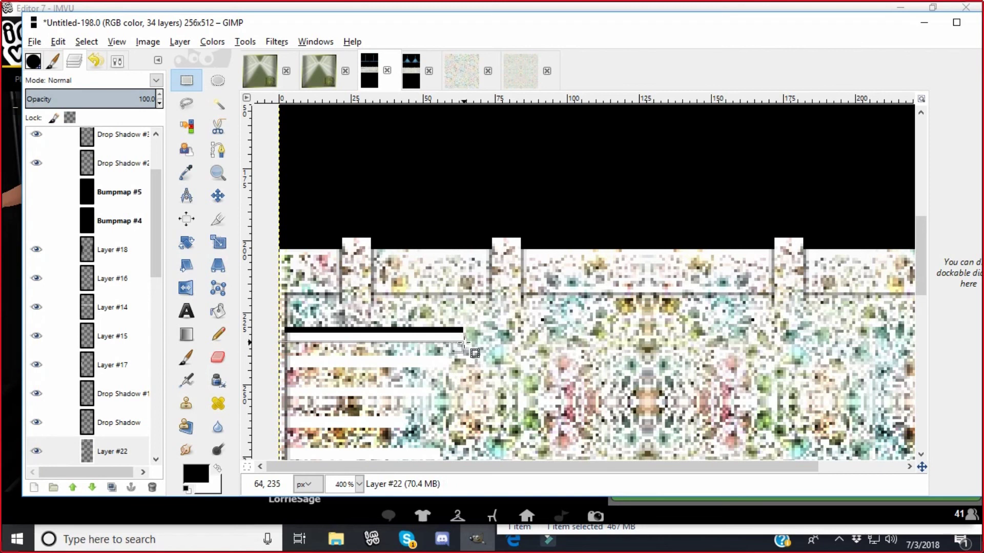
click(58, 42)
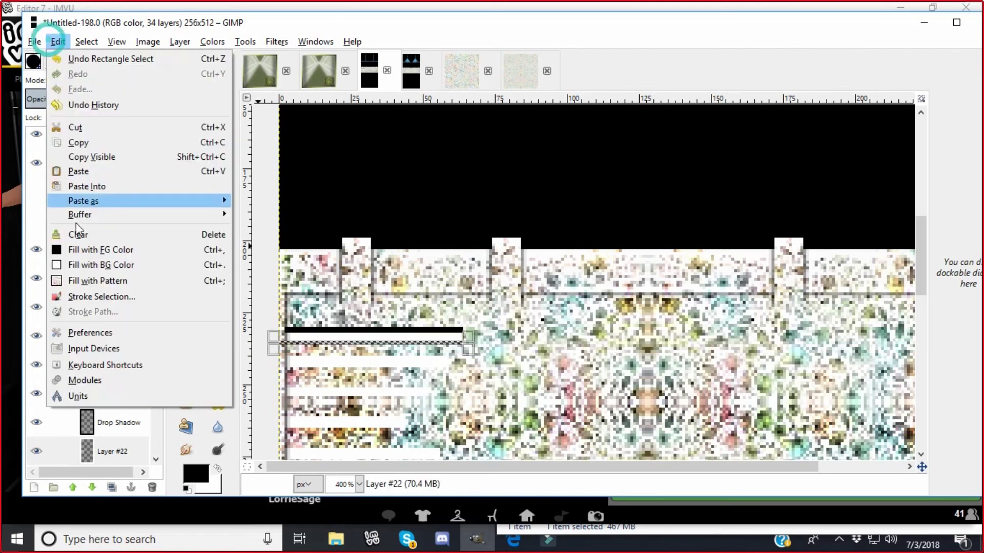
click(76, 250)
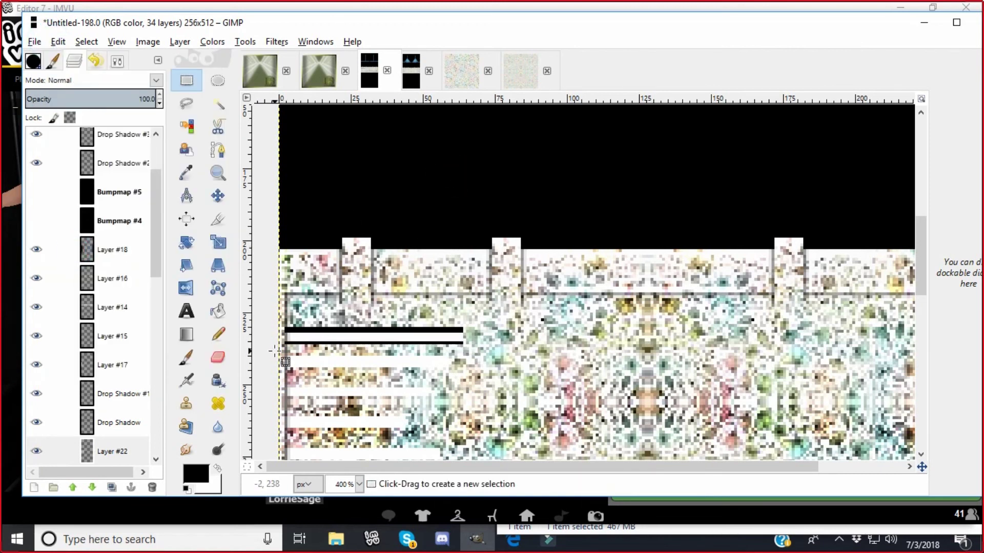
Outline the second white strip with thin black lines along its upper and lower edges, and clear the selection
drag(275, 352, 464, 352)
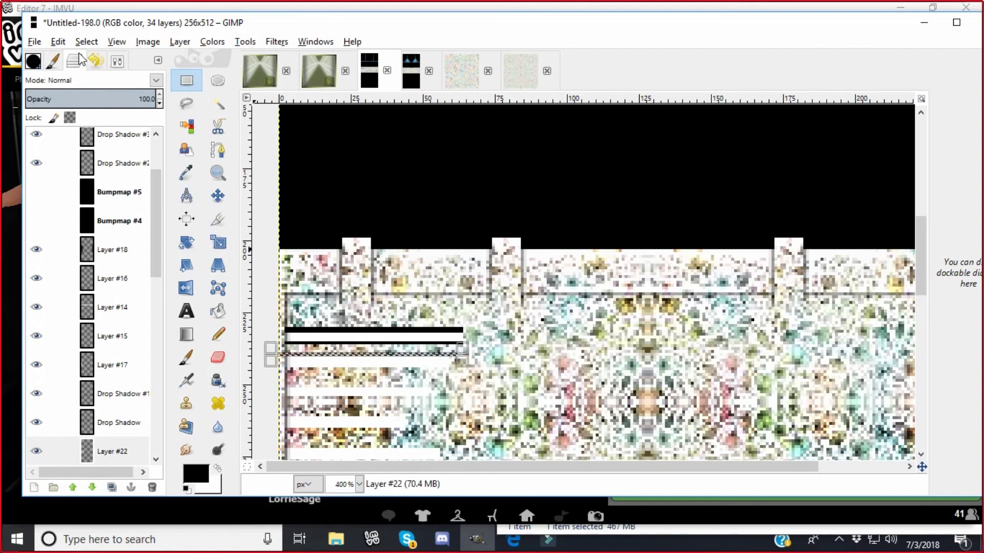
click(58, 42)
click(75, 249)
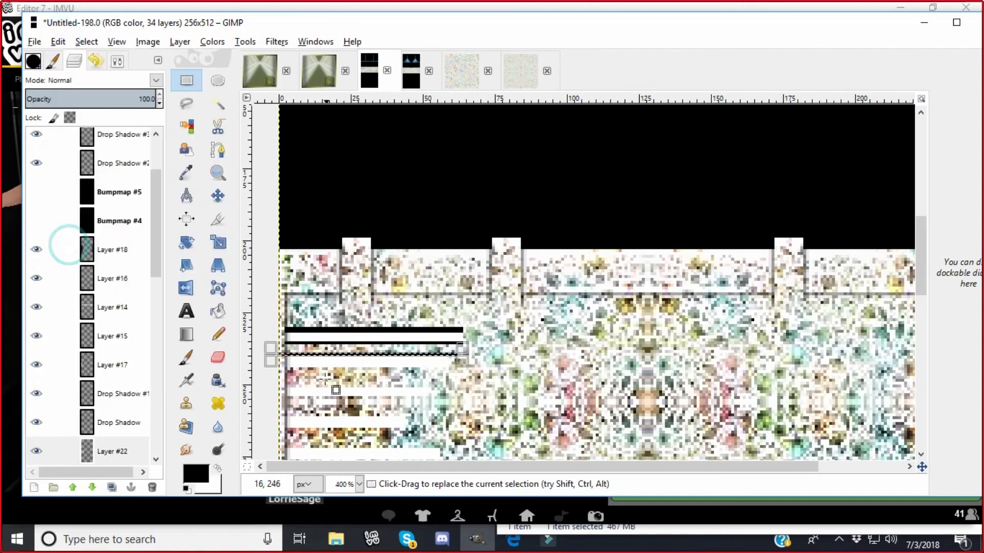
click(272, 368)
drag(273, 365, 464, 370)
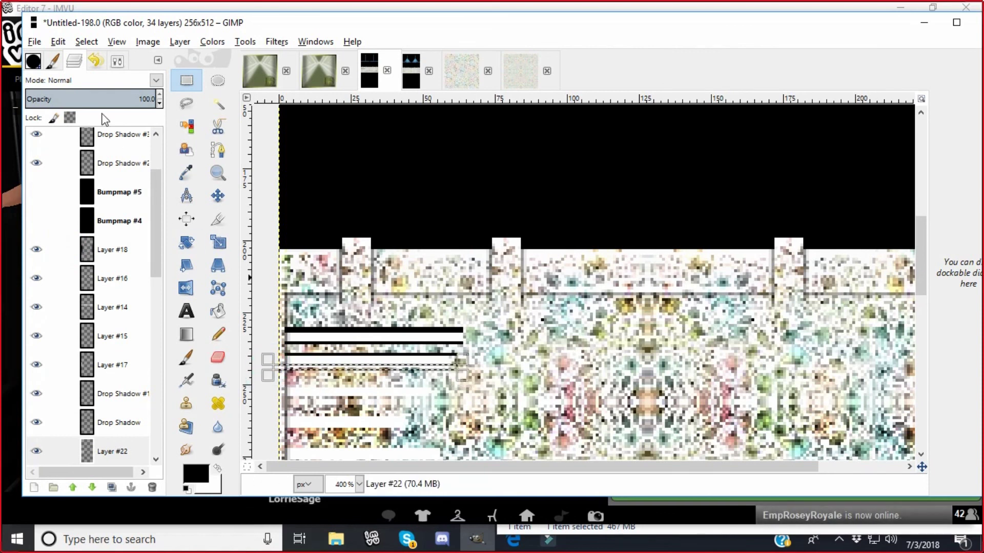
click(57, 41)
click(70, 249)
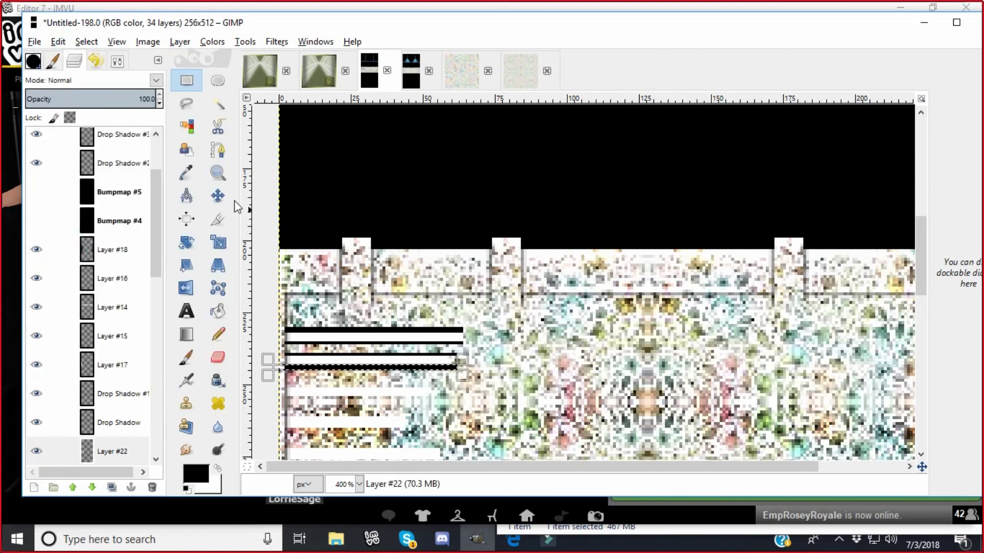
click(308, 171)
Fill thin black lines along the upper and lower edges of the third white strip, and clear the selection
scroll(298, 215, down, 3)
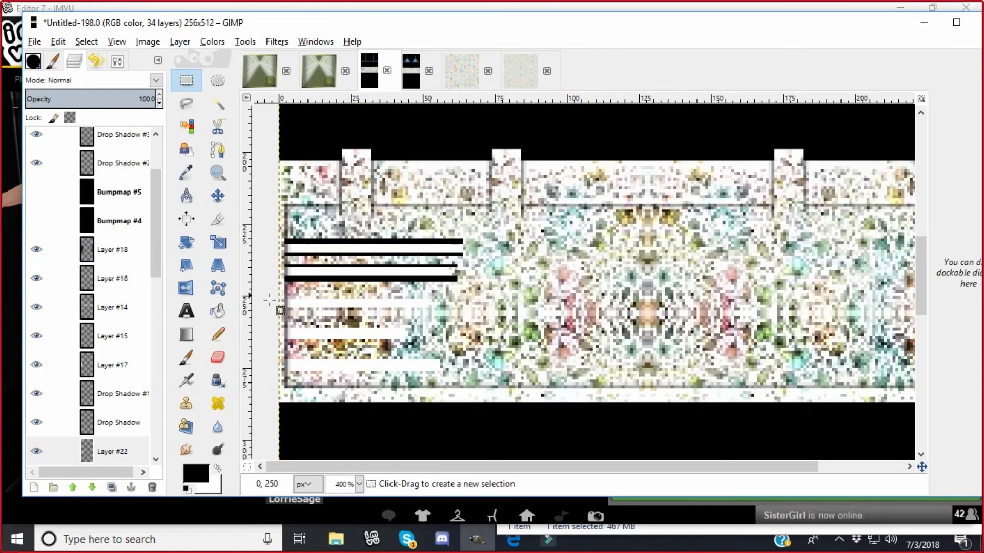
drag(280, 296, 440, 298)
click(58, 42)
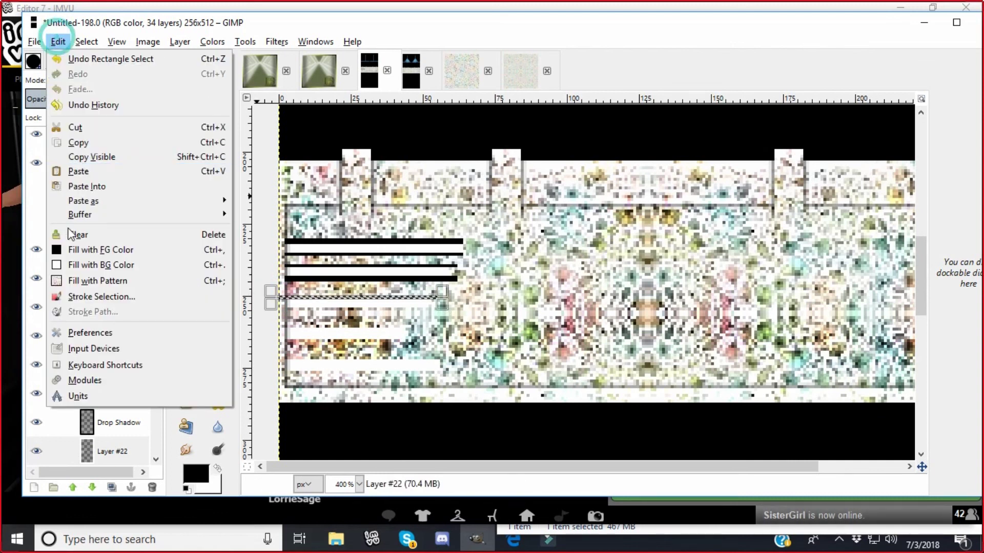
click(70, 251)
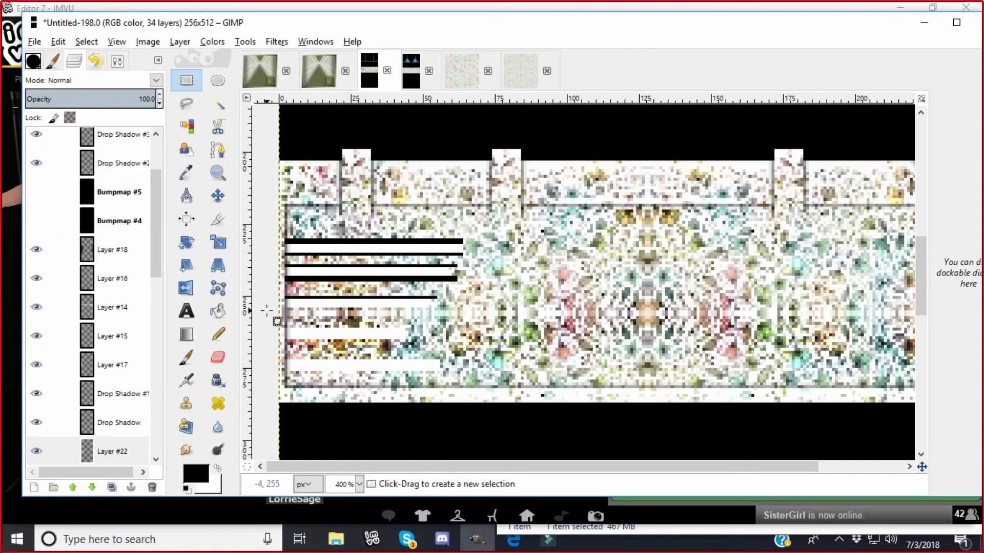
drag(275, 309, 435, 310)
click(58, 41)
click(64, 250)
click(445, 168)
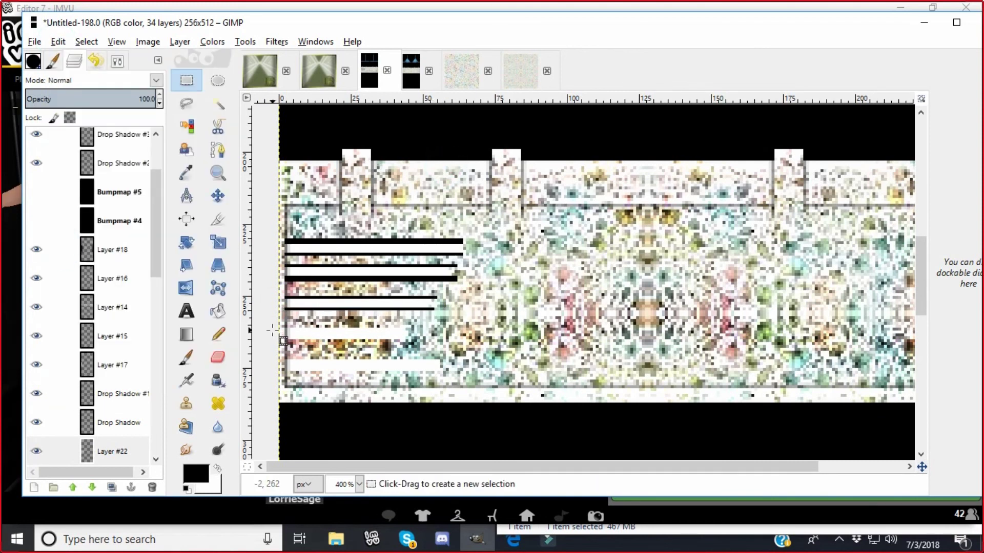
Outline the fourth white strip with thin black lines about 48 px long along its upper and lower edges, clearing the selection
drag(273, 325, 416, 324)
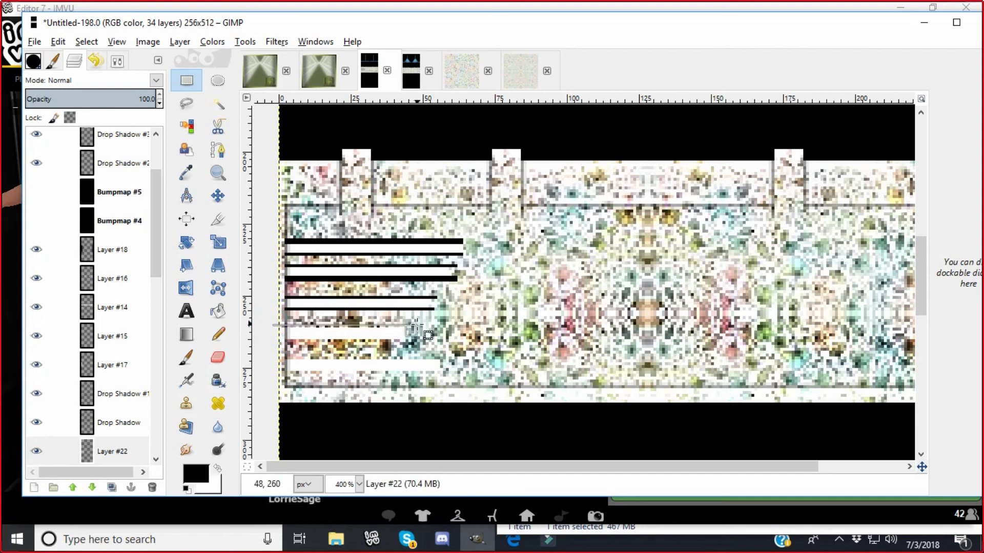
click(58, 41)
click(76, 249)
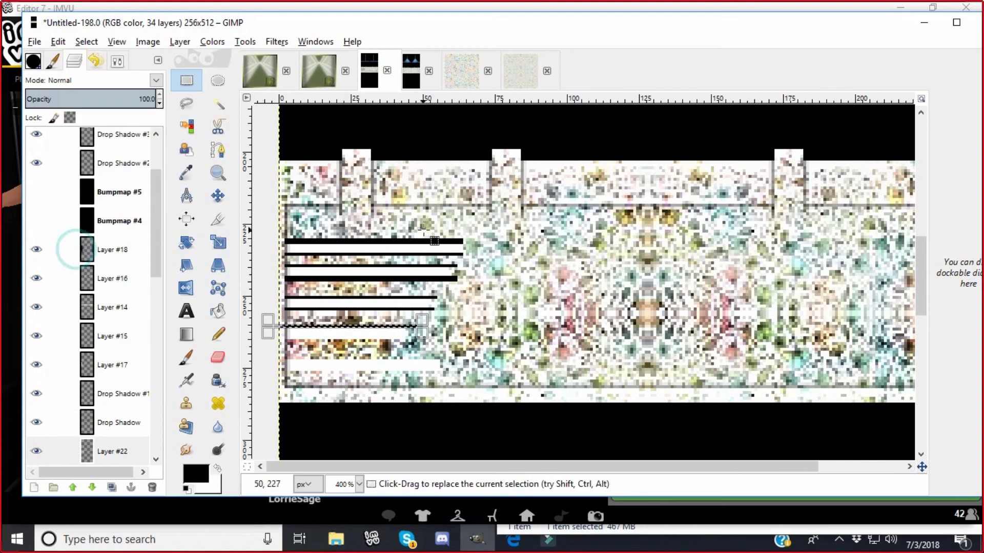
click(423, 229)
drag(275, 340, 421, 341)
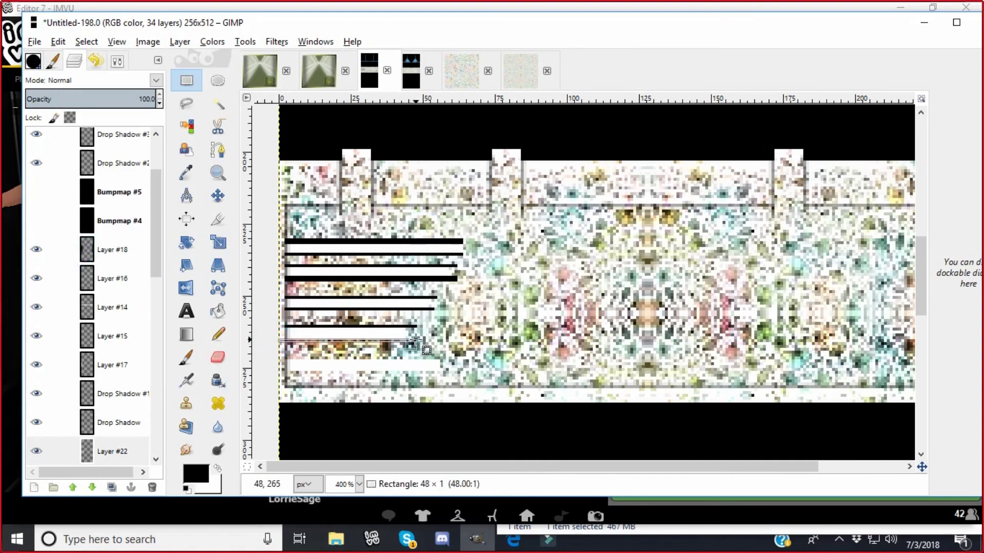
click(57, 42)
click(76, 251)
click(490, 190)
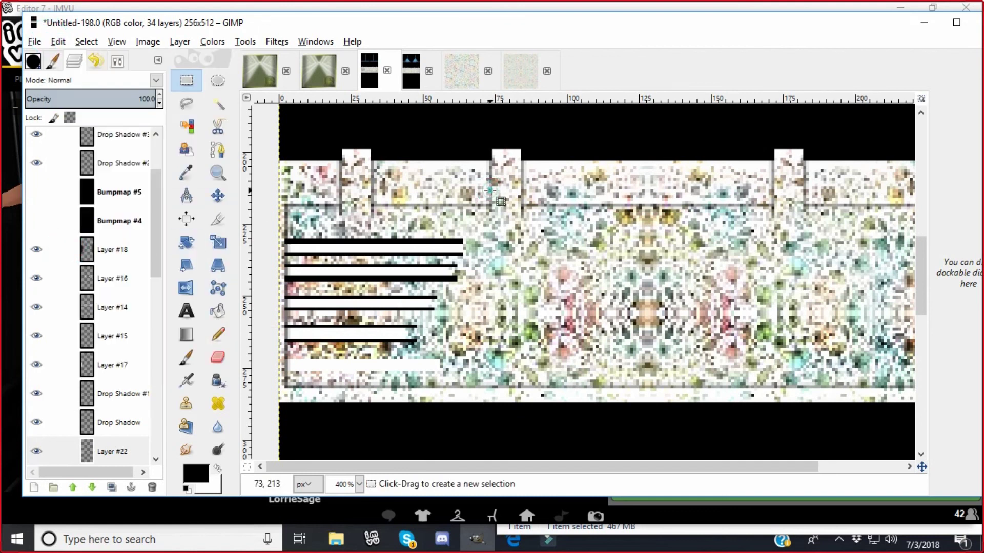
Fill thin black lines along the upper and lower edges of the fifth white strip near the hem, and clear the selection
drag(272, 357, 448, 358)
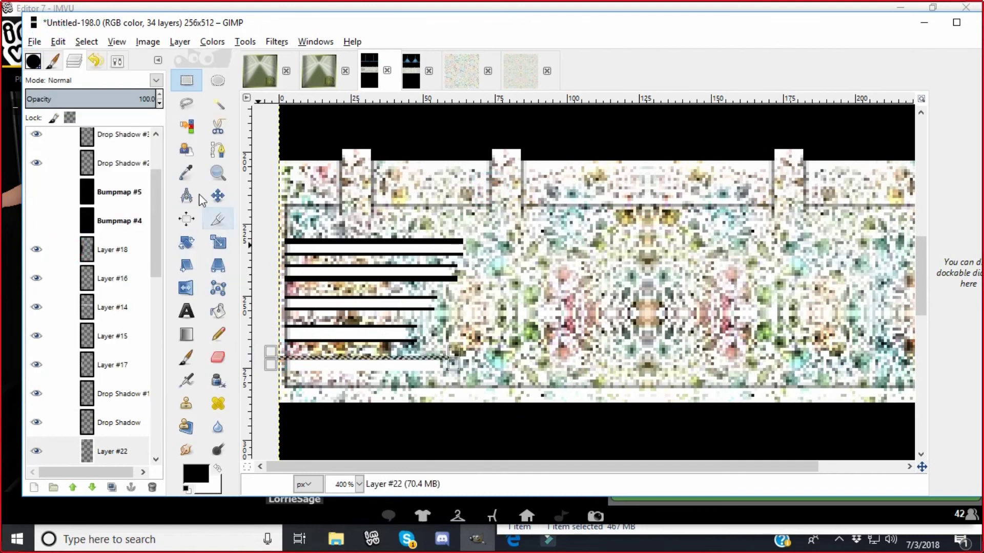
click(58, 41)
click(76, 250)
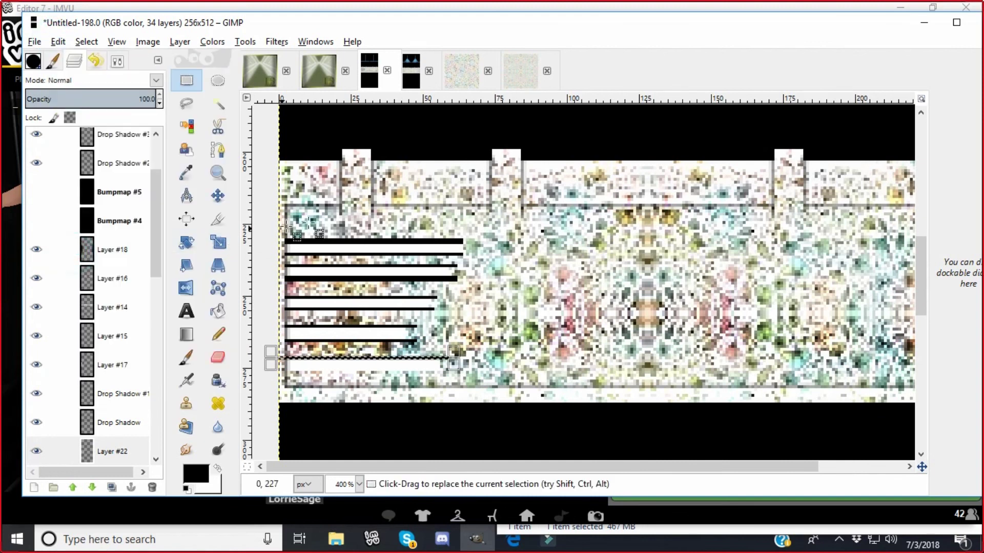
click(360, 142)
drag(274, 373, 448, 372)
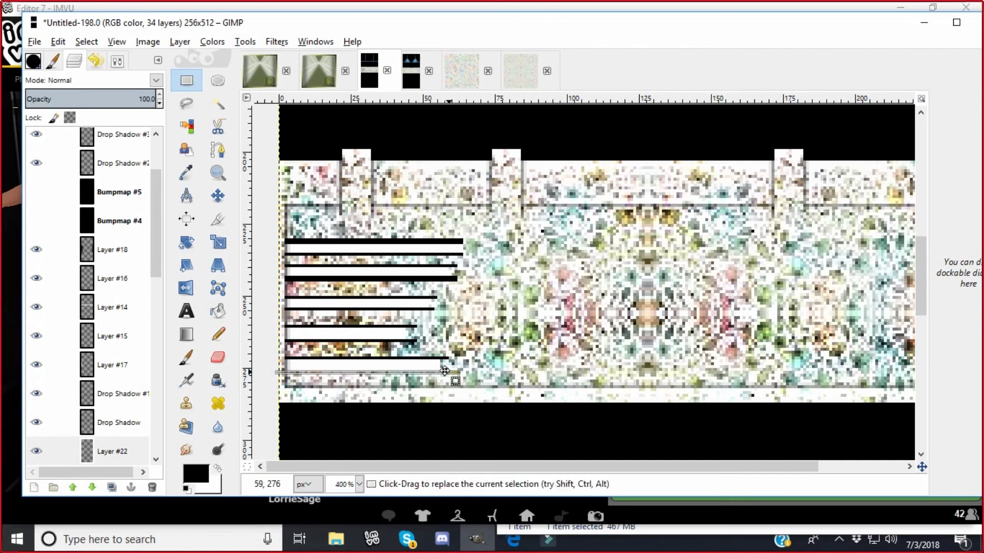
click(58, 41)
click(58, 250)
click(417, 131)
Duplicate the strip layer, flip the copy horizontally to the skirt's right side, and merge it down
click(359, 484)
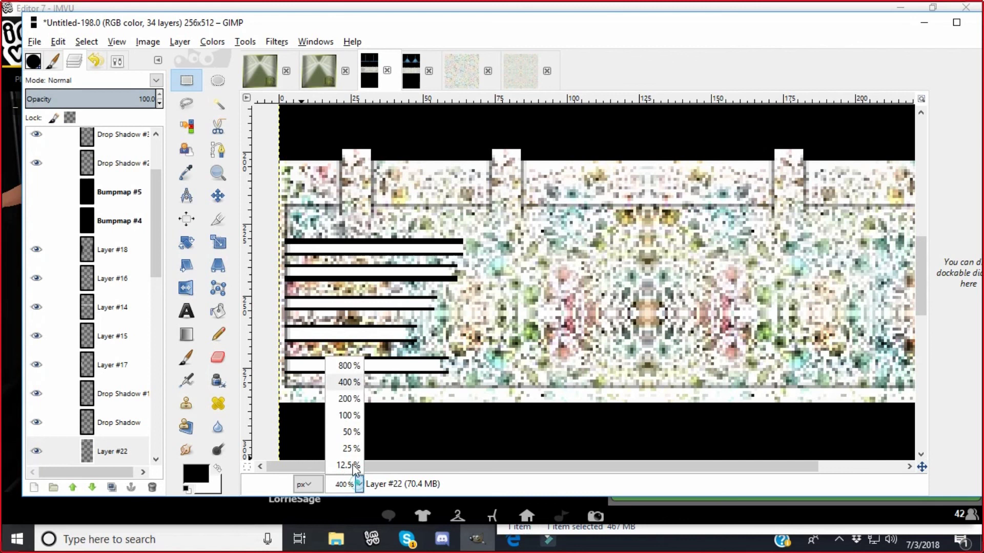
click(345, 415)
click(180, 42)
click(191, 102)
click(179, 41)
mouse_move(201, 217)
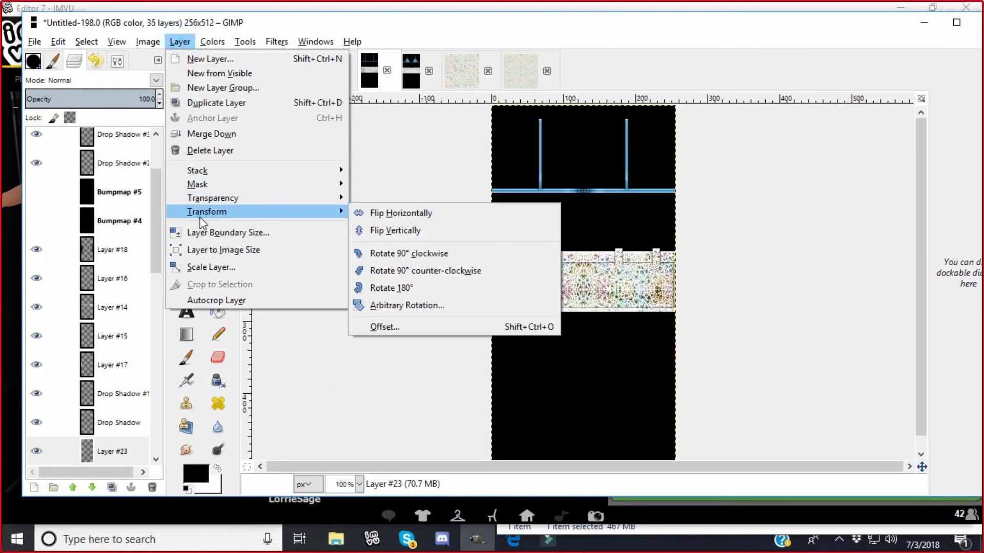
click(384, 213)
click(180, 42)
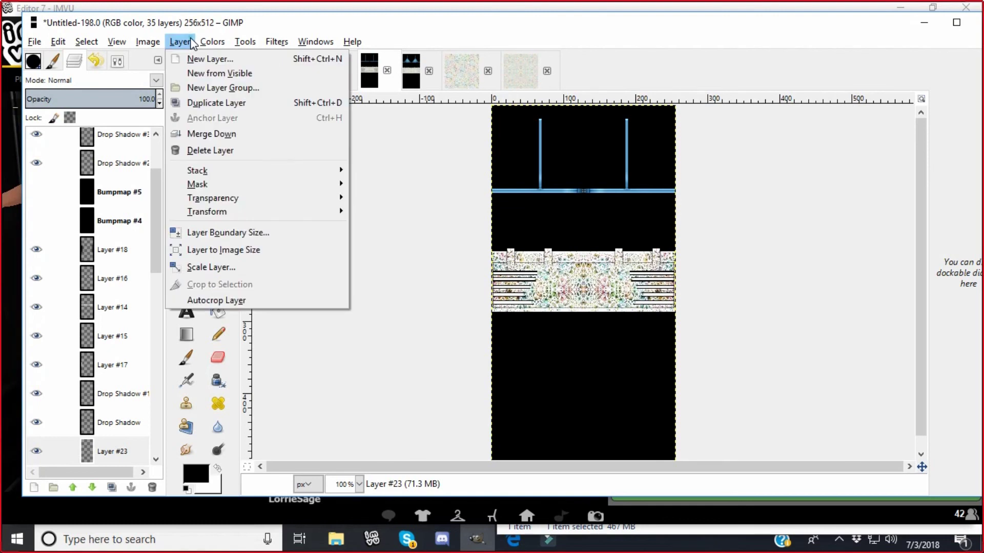
click(196, 133)
Copy the merged strips and add a new layer above Layer #2 in the front texture image with the bikini top
click(58, 41)
click(58, 155)
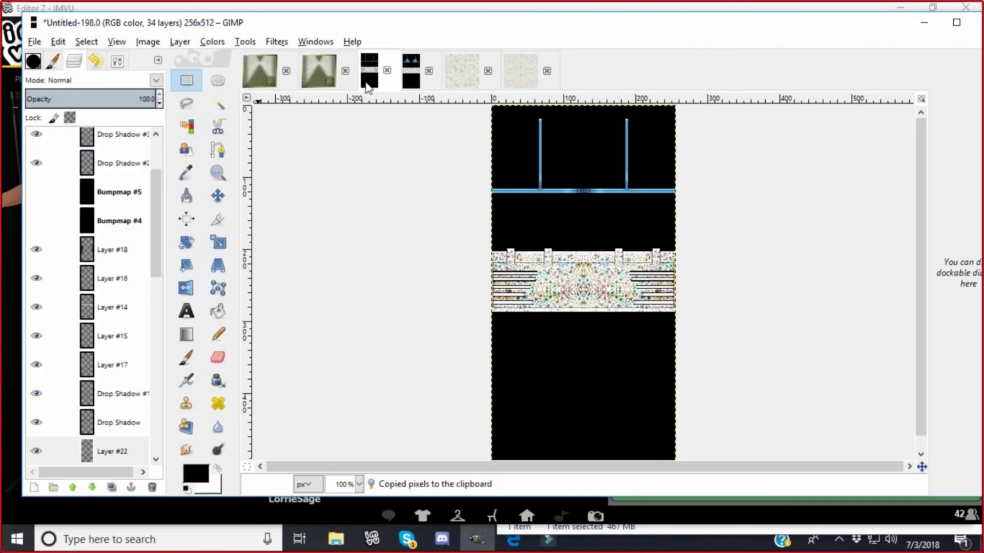
click(415, 81)
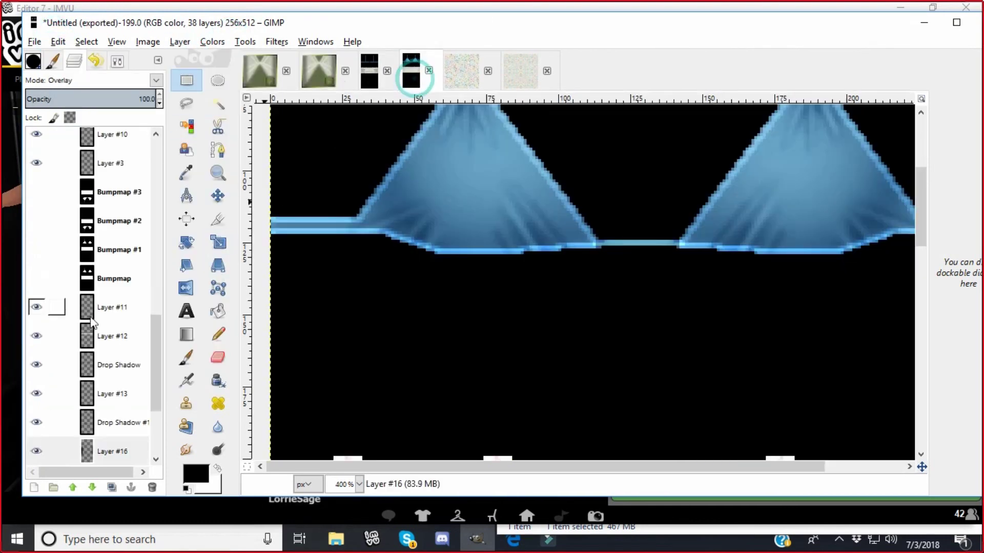
drag(156, 322, 152, 372)
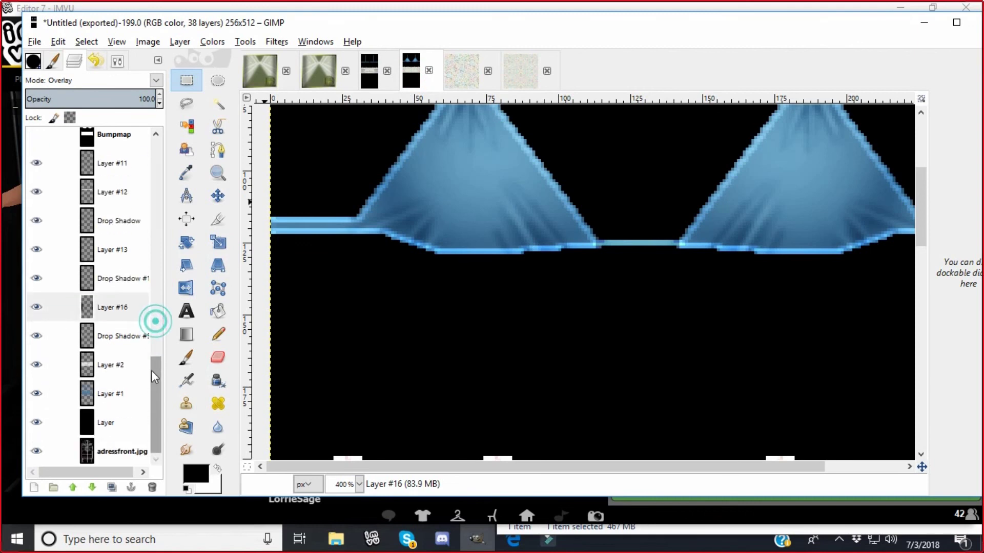
click(87, 393)
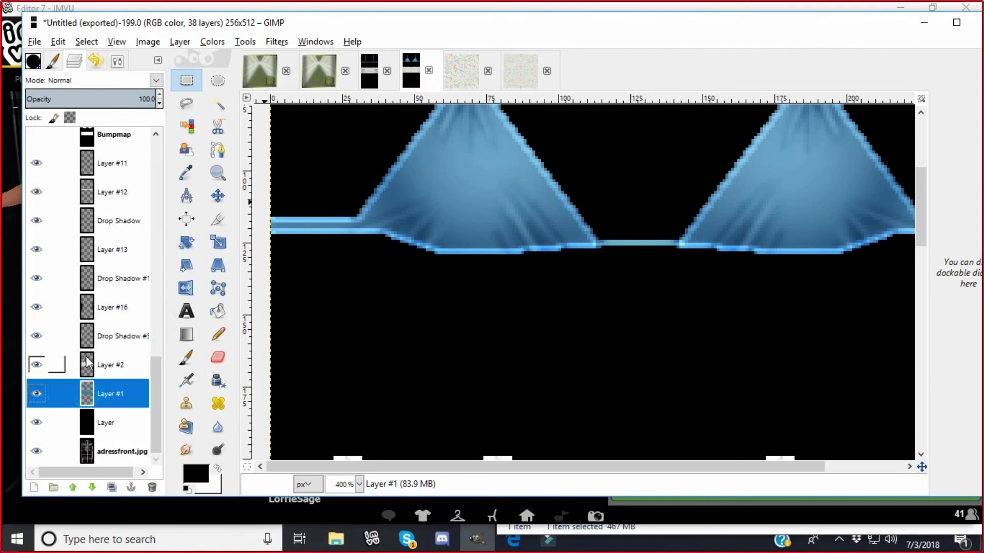
click(87, 363)
click(179, 41)
click(205, 62)
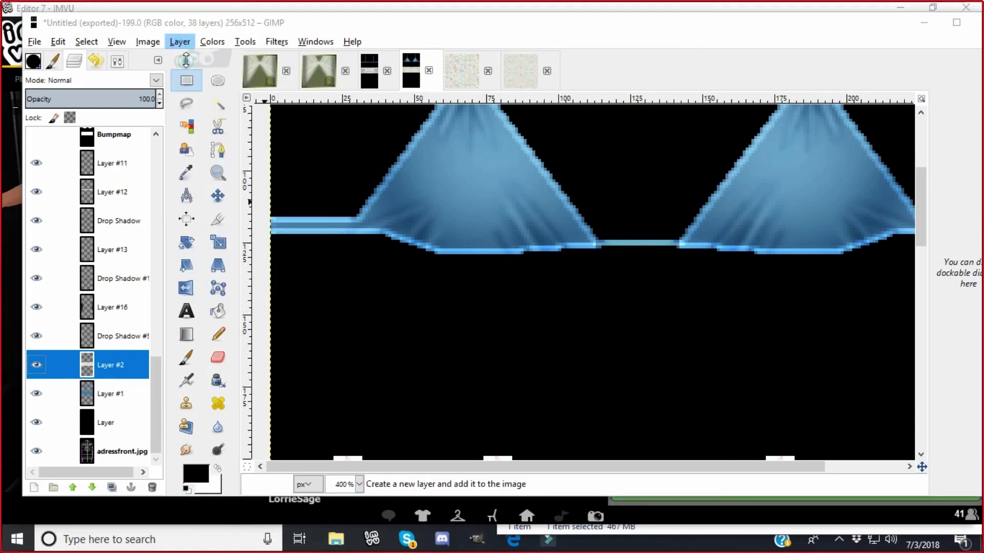
click(166, 288)
Paste the copied strips onto the front skirt's new layer and anchor them
click(58, 41)
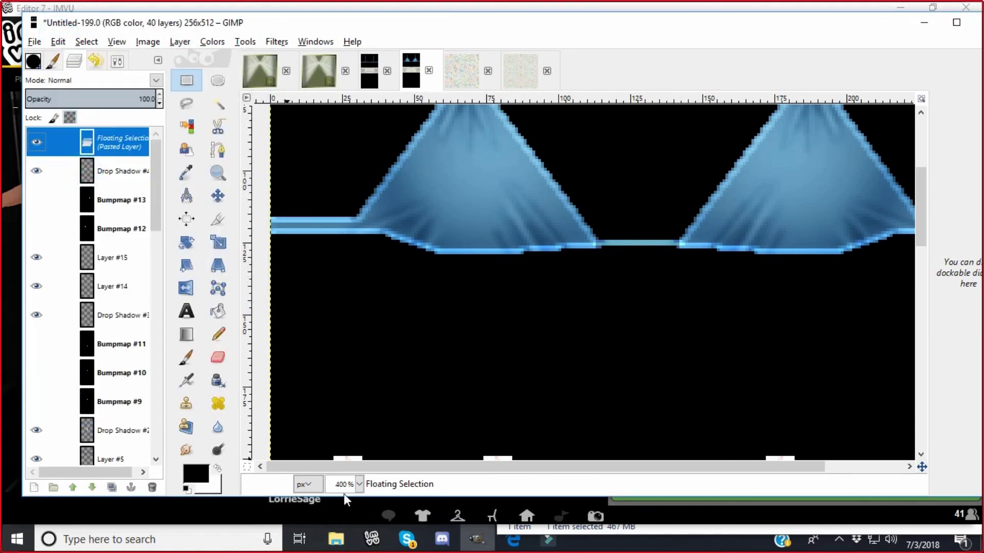
scroll(349, 349, down, 5)
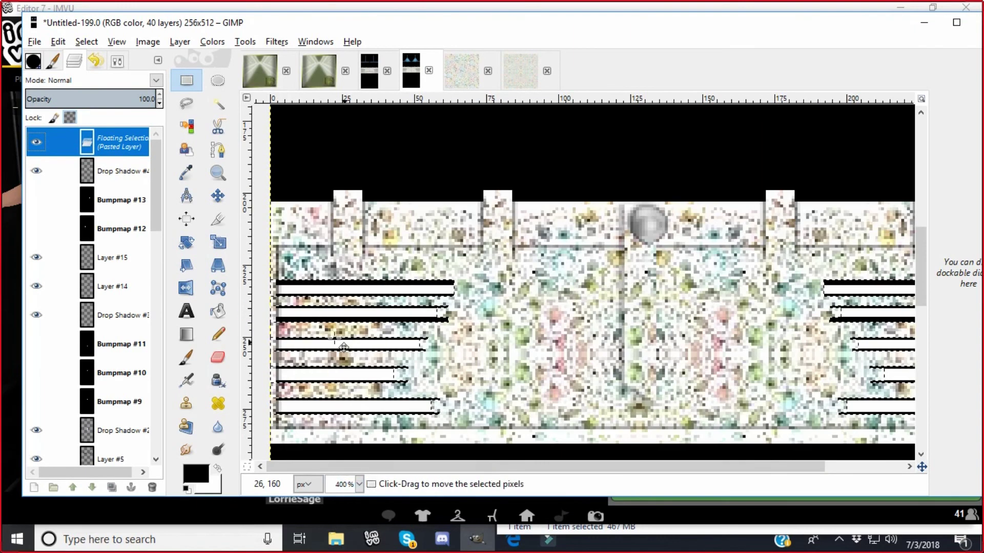
click(319, 165)
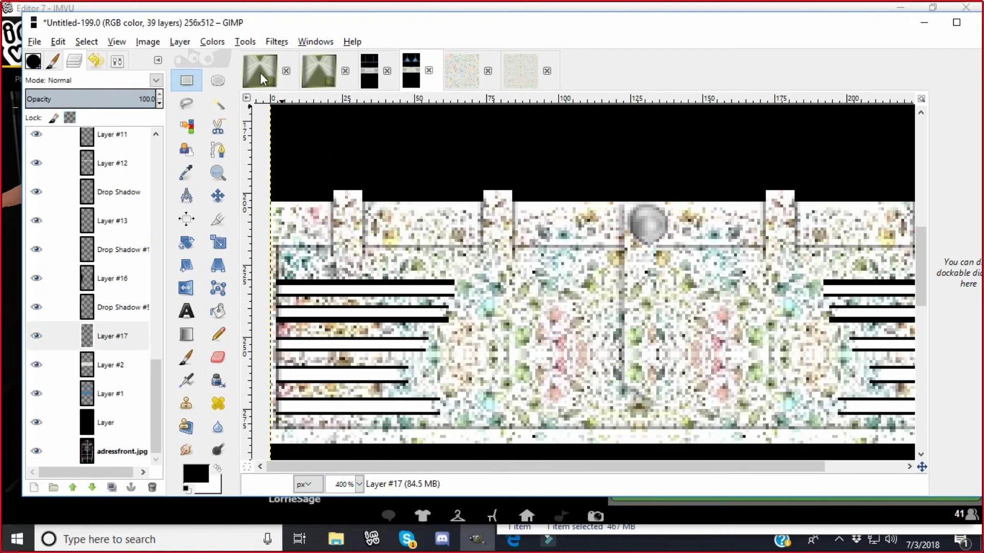
click(274, 41)
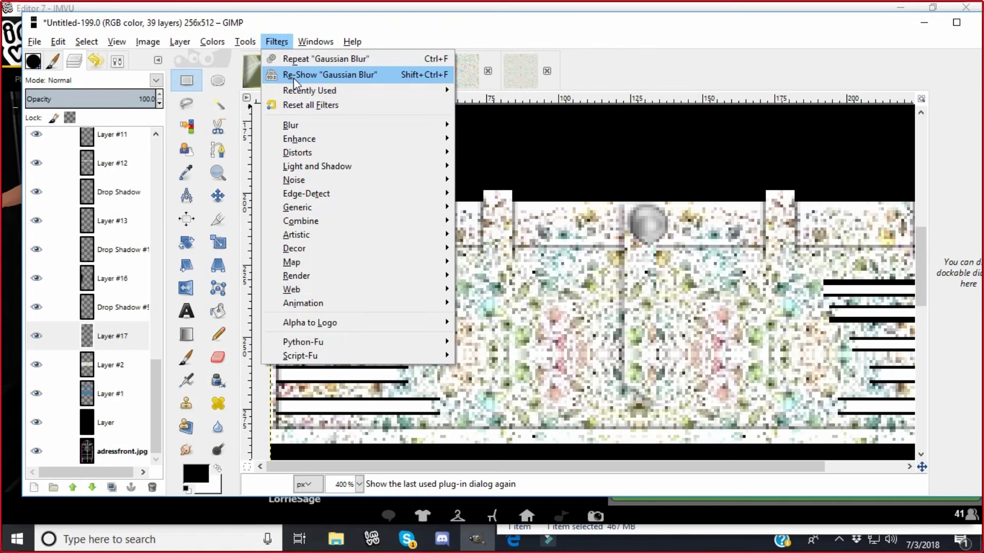
click(287, 72)
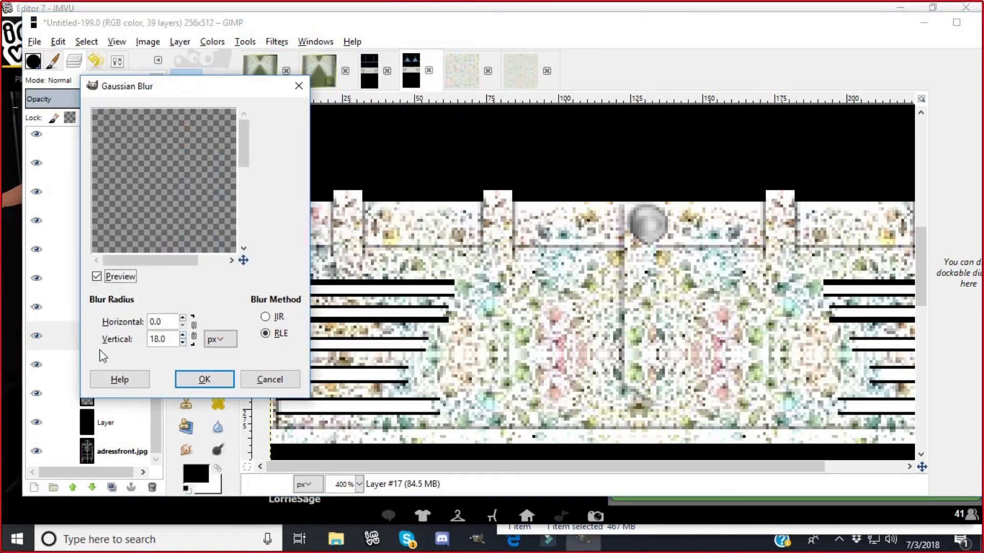
drag(243, 144, 248, 182)
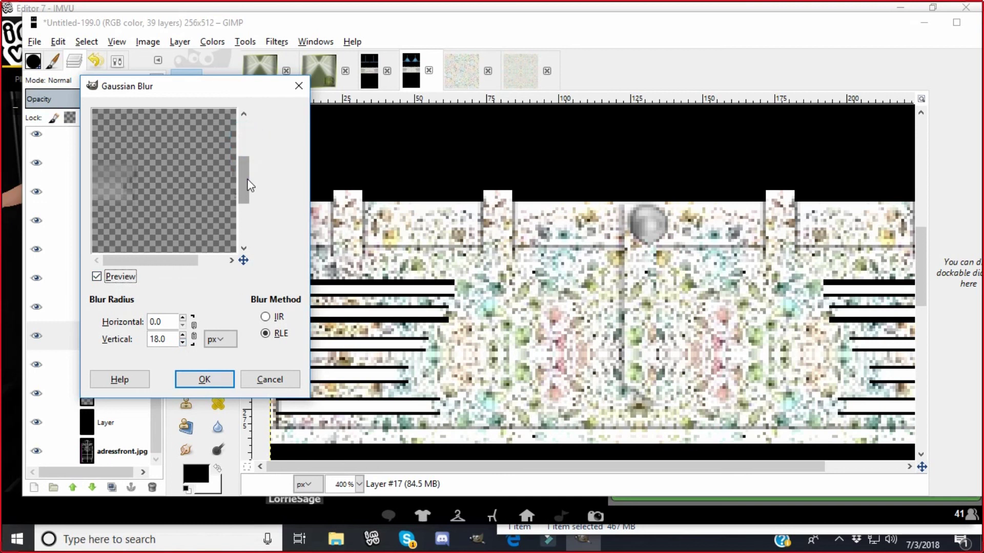
click(183, 341)
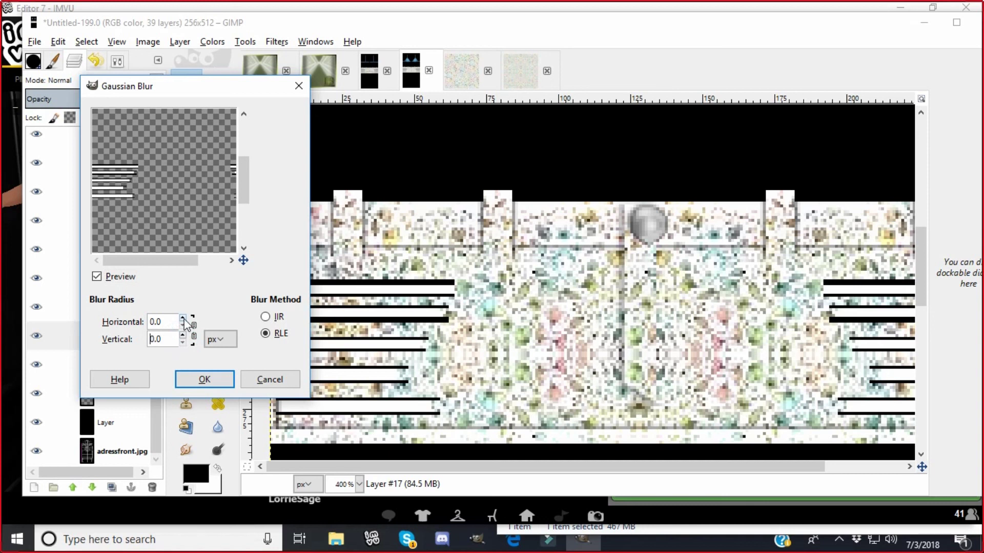
click(195, 334)
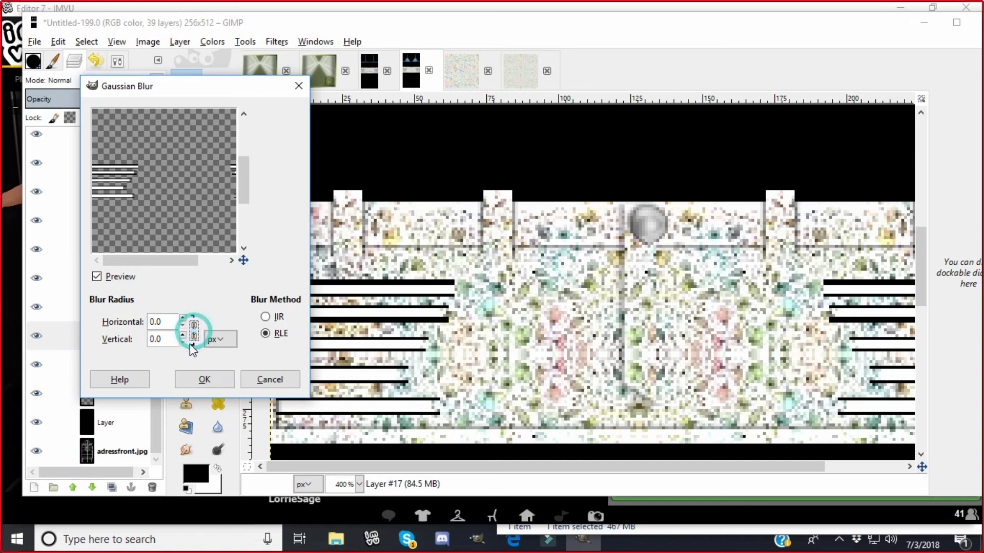
click(183, 318)
click(183, 318)
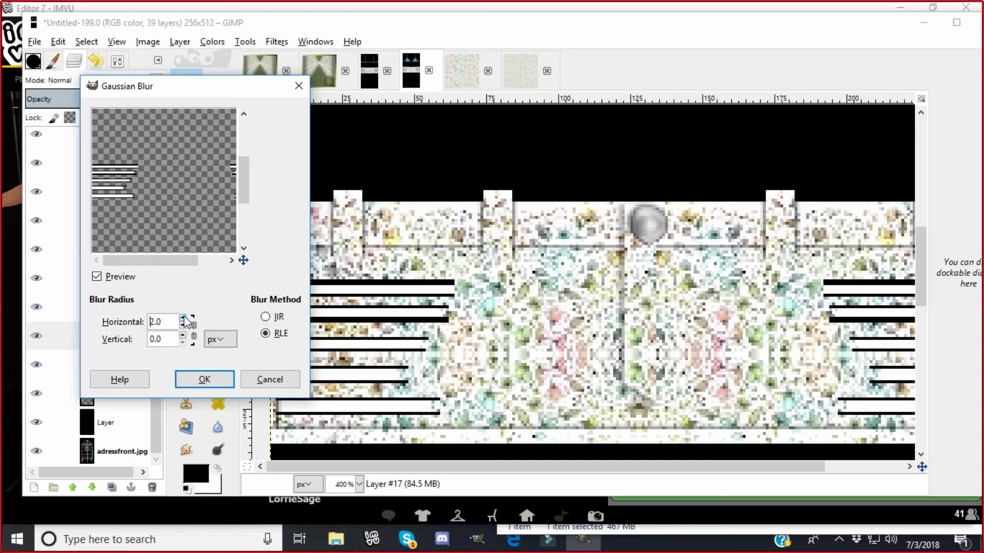
click(183, 319)
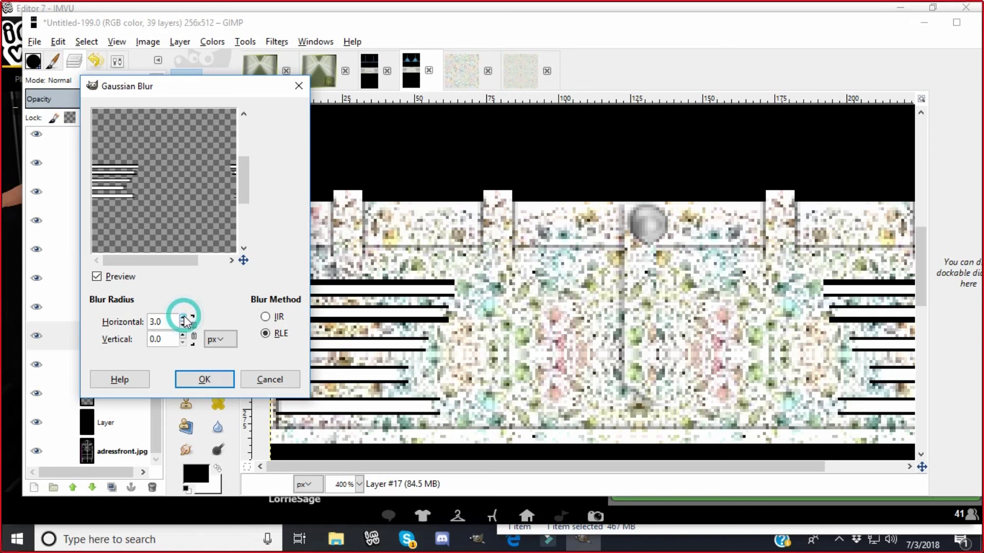
click(96, 277)
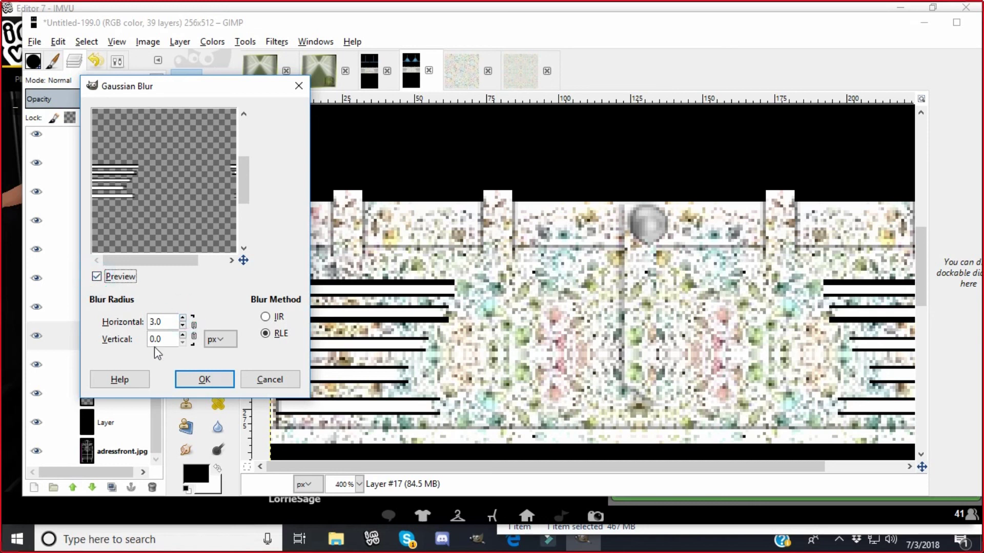
click(182, 325)
click(182, 334)
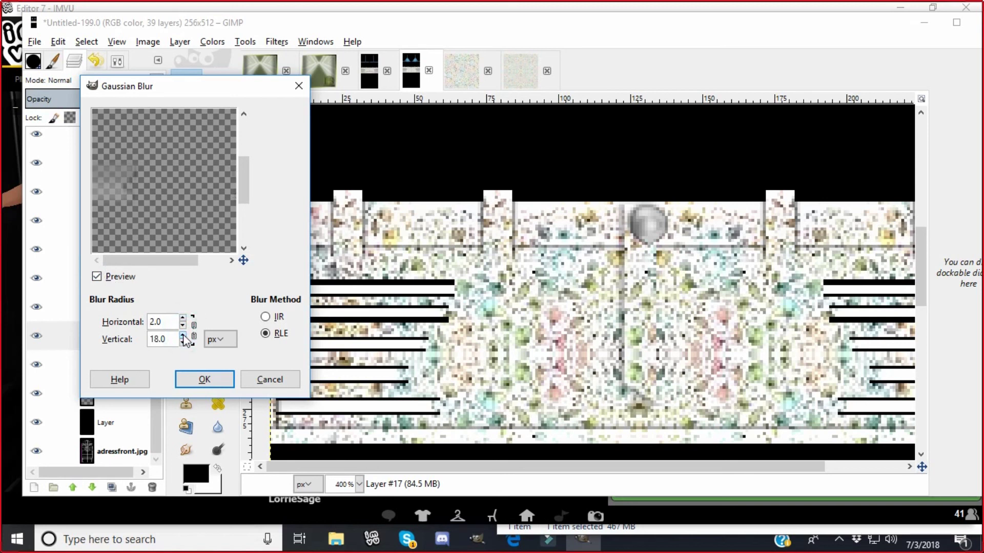
click(193, 329)
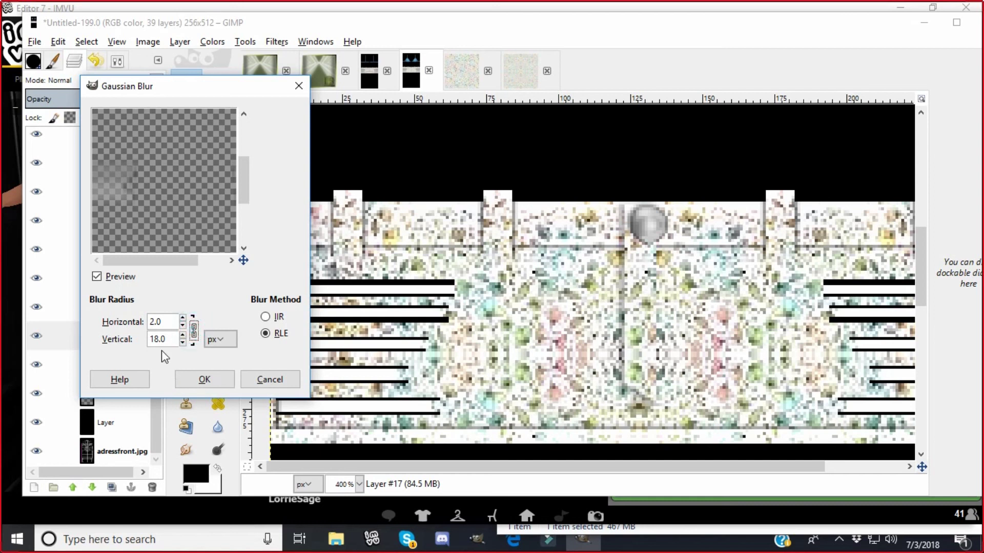
click(299, 86)
click(347, 132)
click(277, 42)
key(Escape)
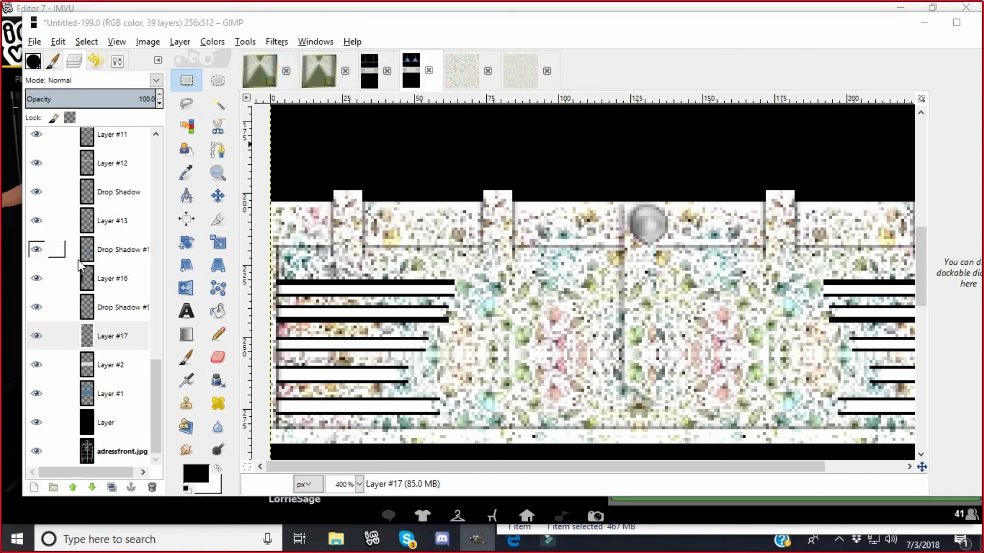
Apply a Gaussian Blur to the front skirt's strip layer with a horizontal radius of 27 px and a vertical radius of 2 px
key(ctrl+shift+f)
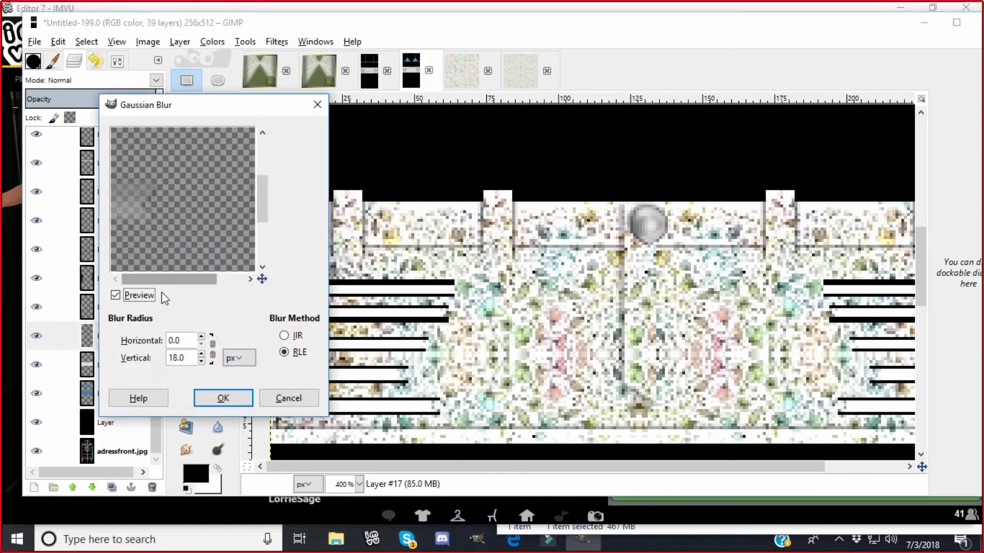
click(202, 362)
click(202, 354)
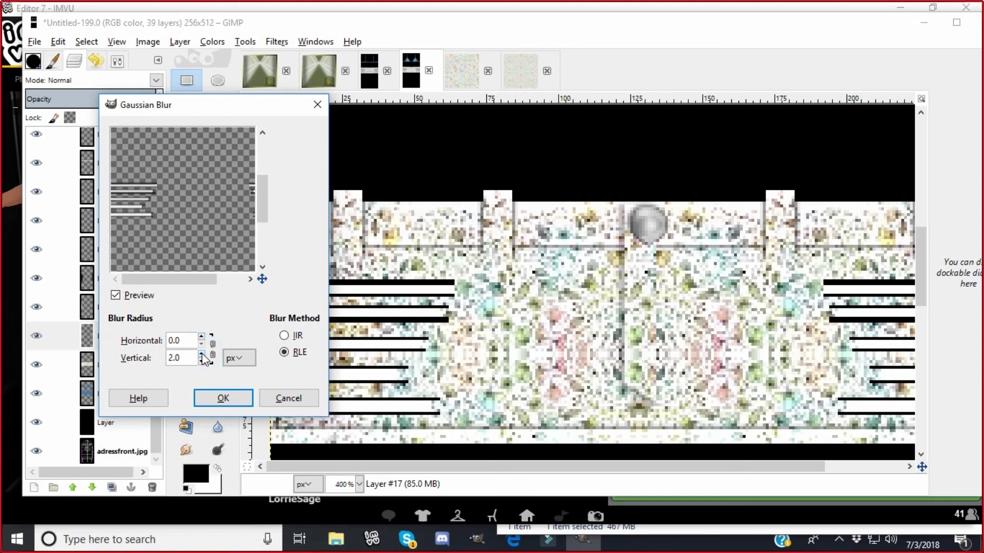
click(202, 354)
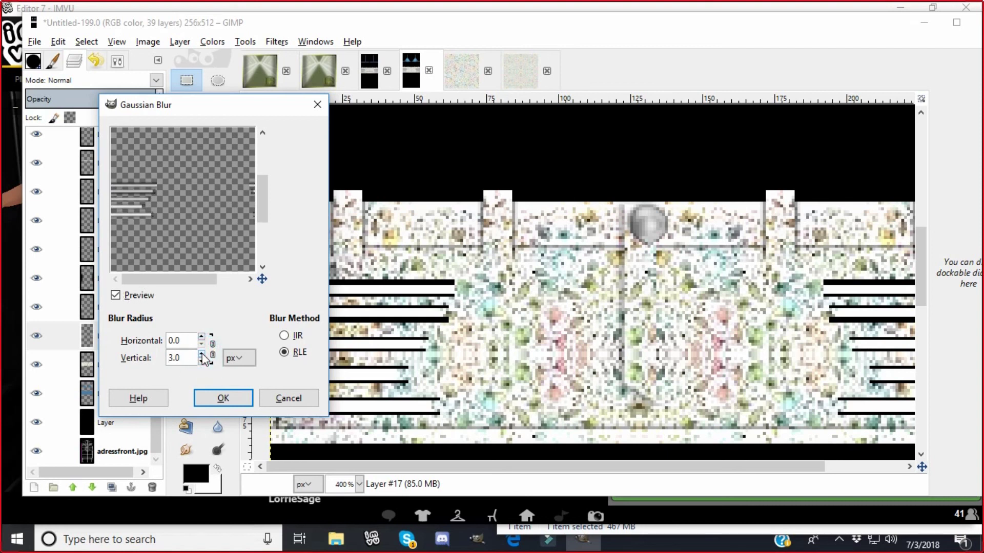
click(202, 339)
click(202, 338)
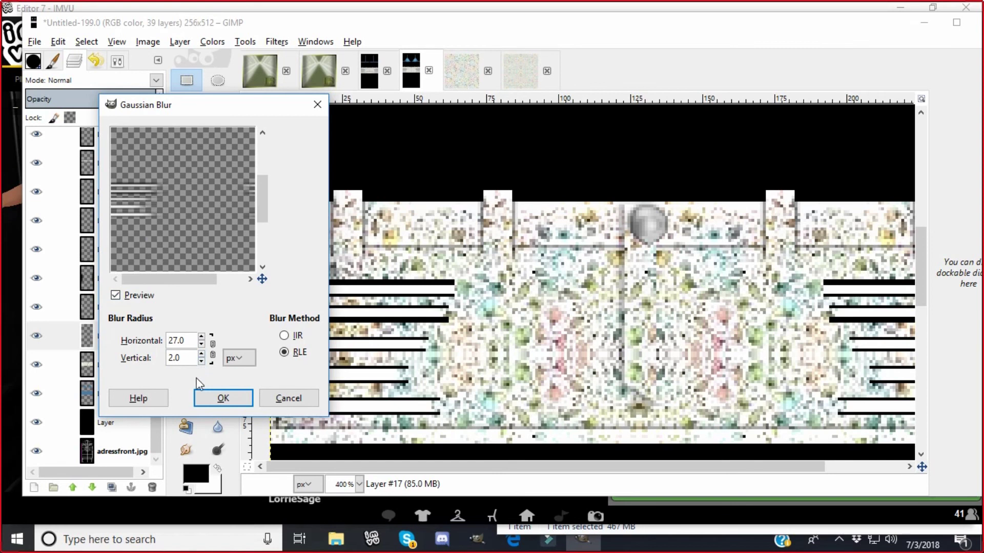
click(204, 397)
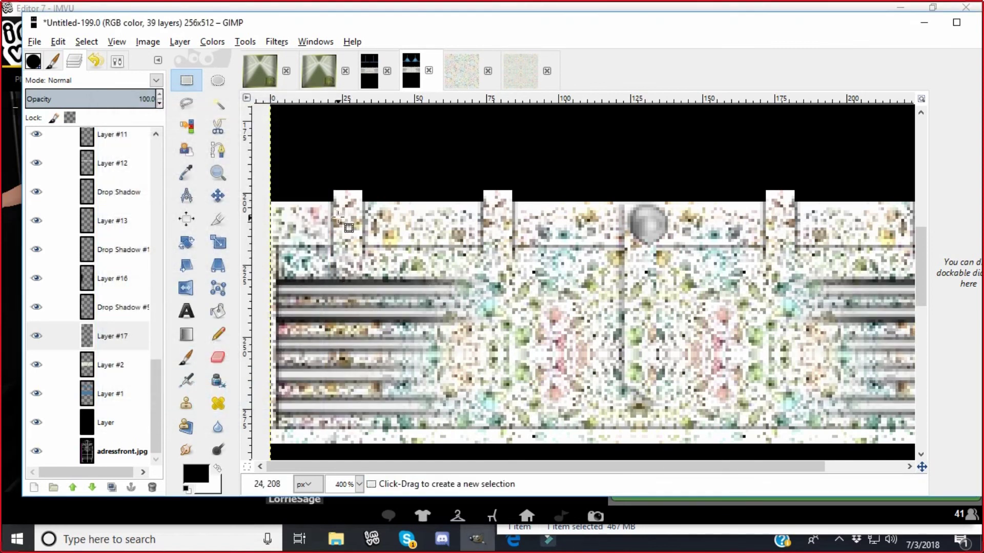
Repeat the same Gaussian Blur on the strip layer of the back texture image
click(373, 75)
click(301, 161)
click(275, 42)
click(264, 61)
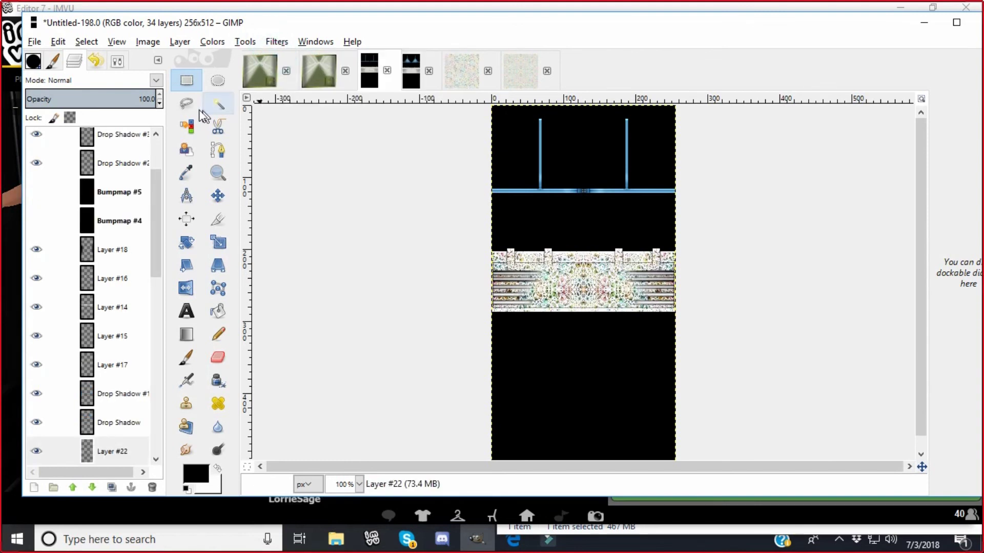
Set the blurred strip layers in the back and front texture images to Overlay blend mode
click(156, 80)
click(62, 259)
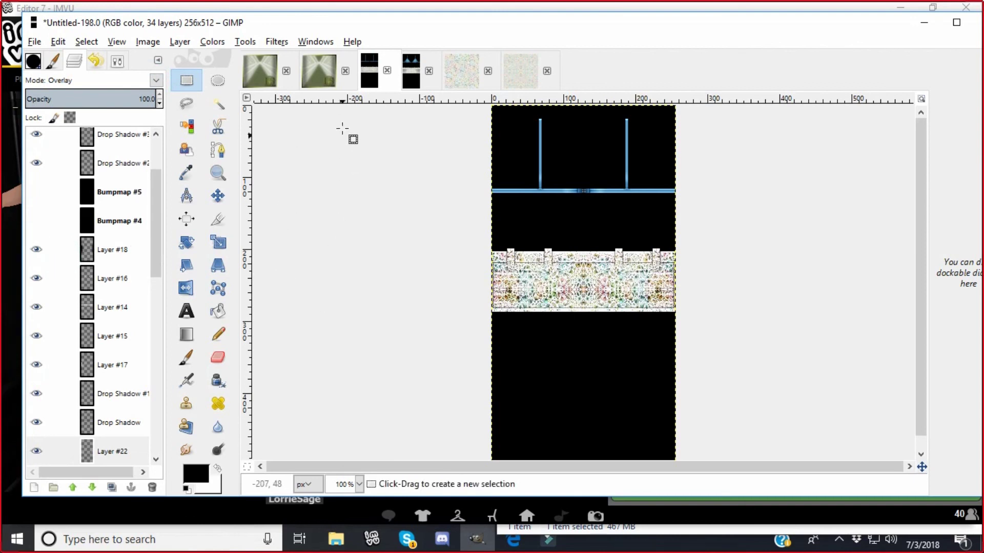
click(407, 74)
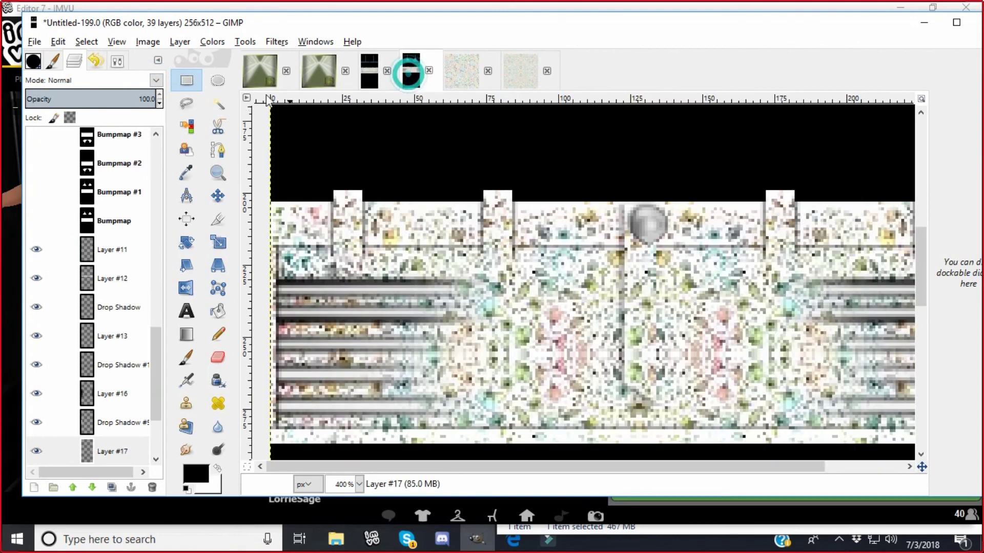
click(156, 81)
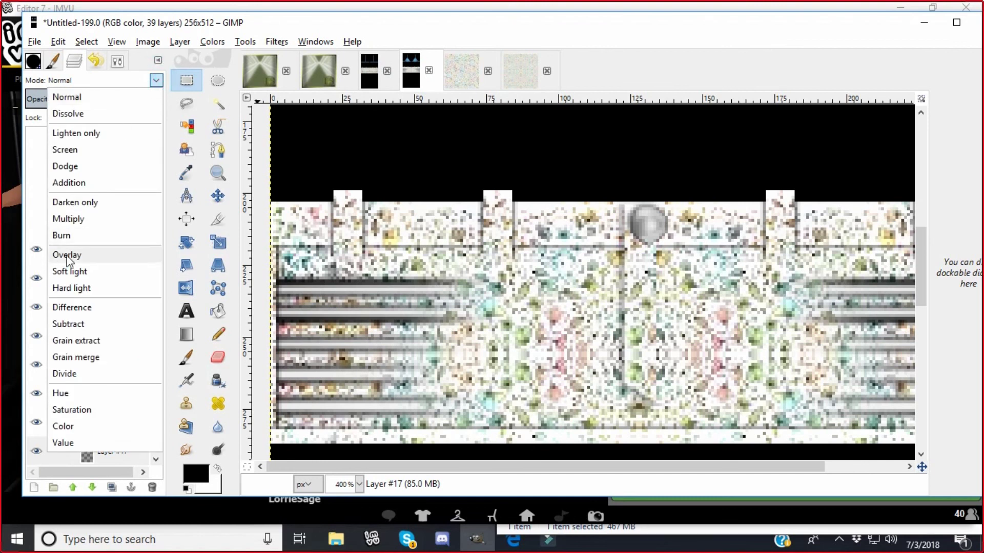
click(62, 255)
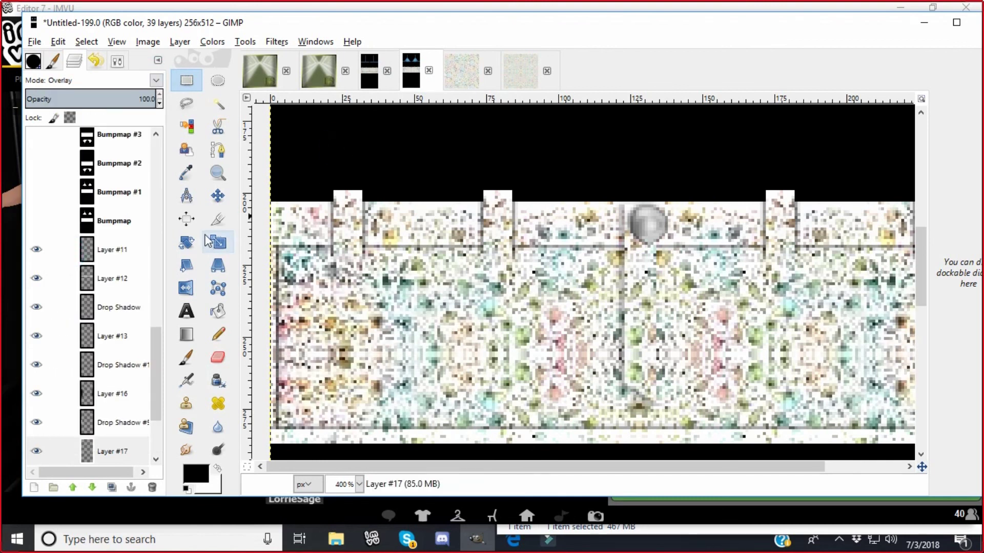
Duplicate the Overlay strip layer once in the front texture image and once in the back texture image
click(180, 42)
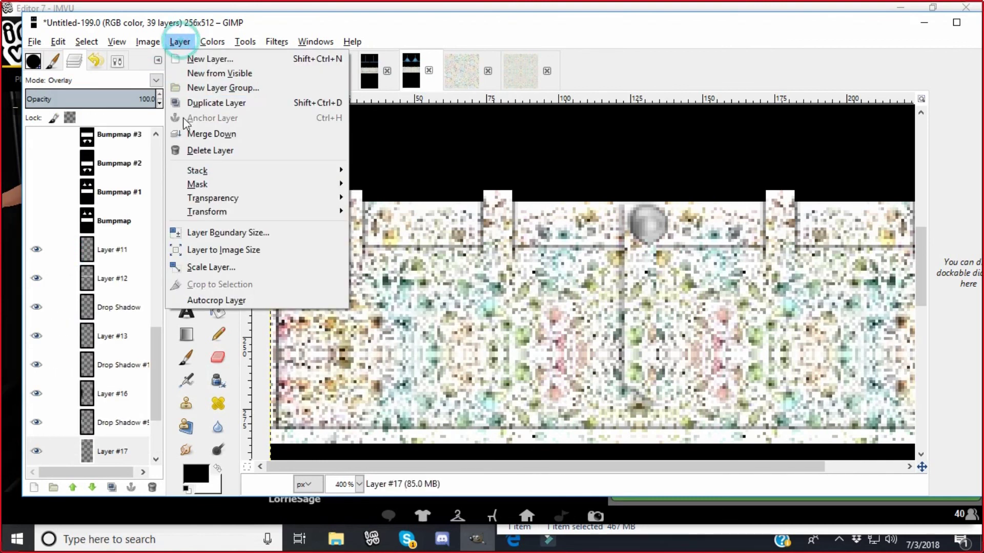
click(190, 104)
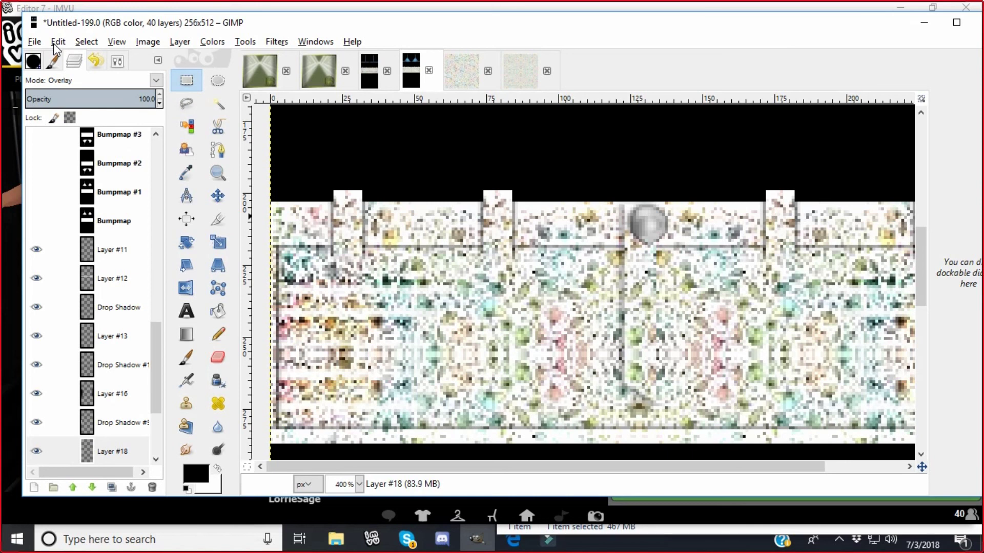
click(369, 80)
click(174, 43)
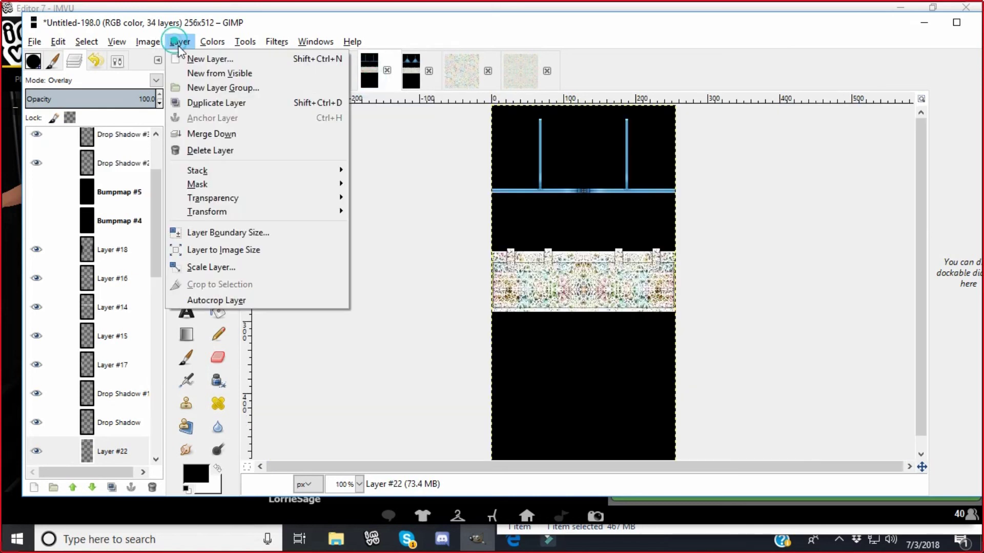
click(194, 104)
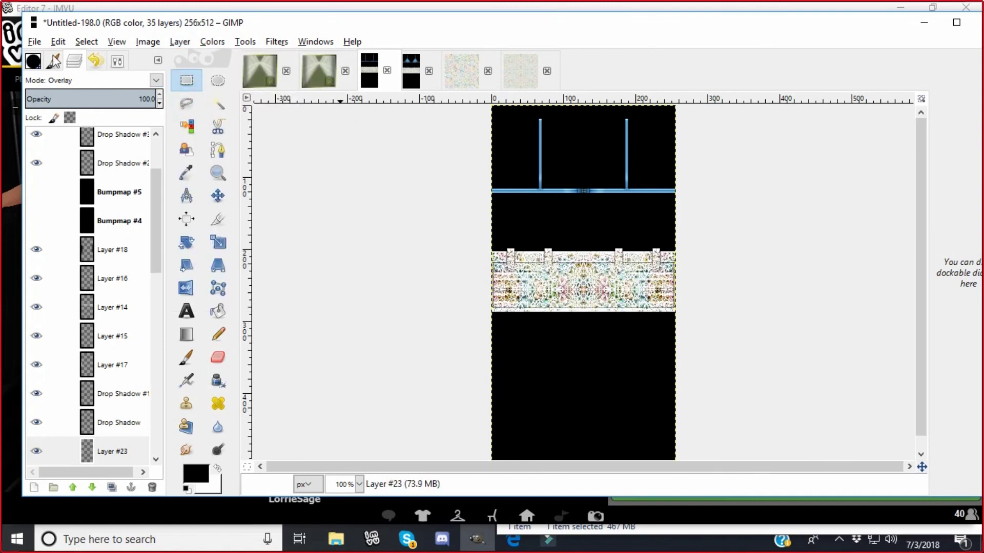
Export the back texture as adressbacktexture.png in the beckie folder, replacing the existing file
click(34, 42)
click(48, 232)
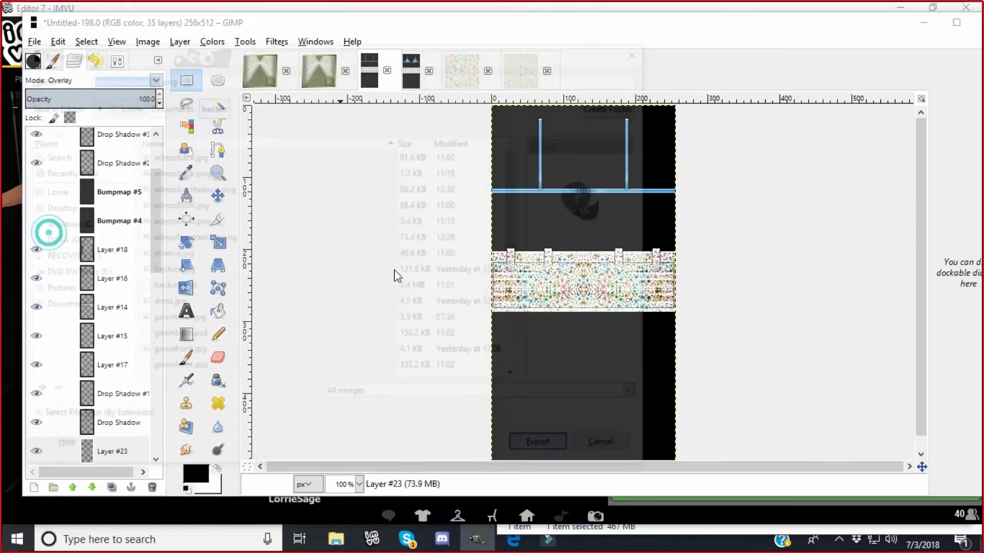
click(546, 451)
click(378, 323)
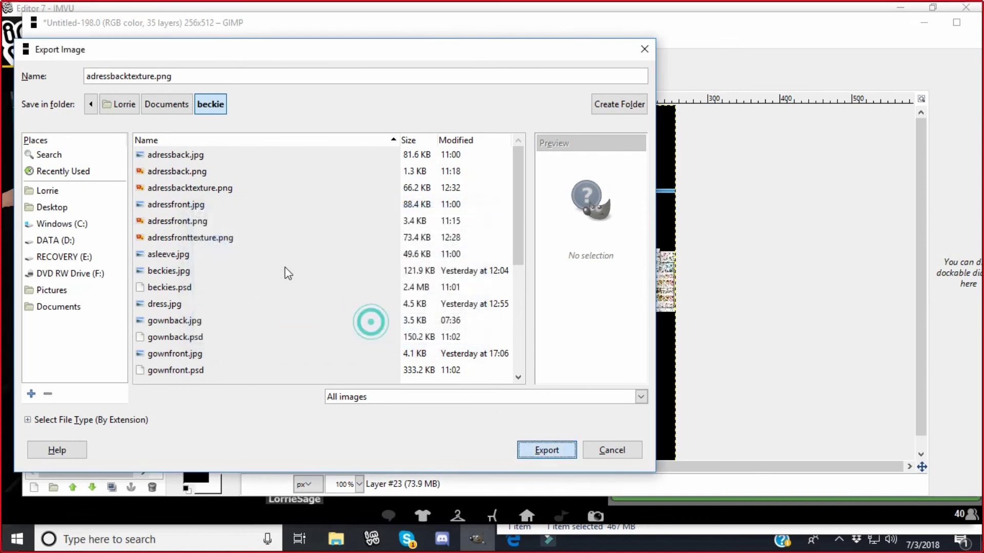
click(130, 272)
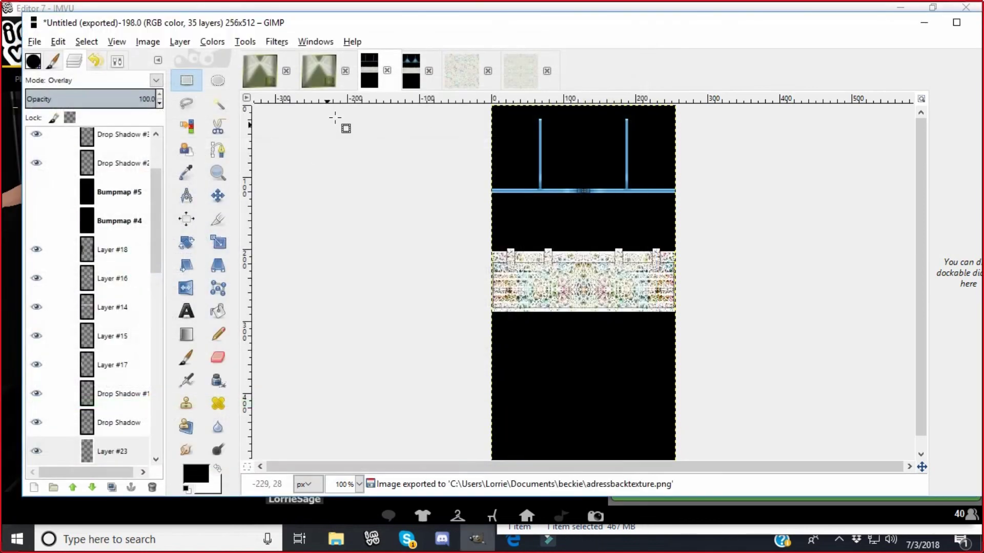
Export the front texture as adressfronttexture.png in the beckie folder, replacing the existing file
click(412, 71)
click(35, 41)
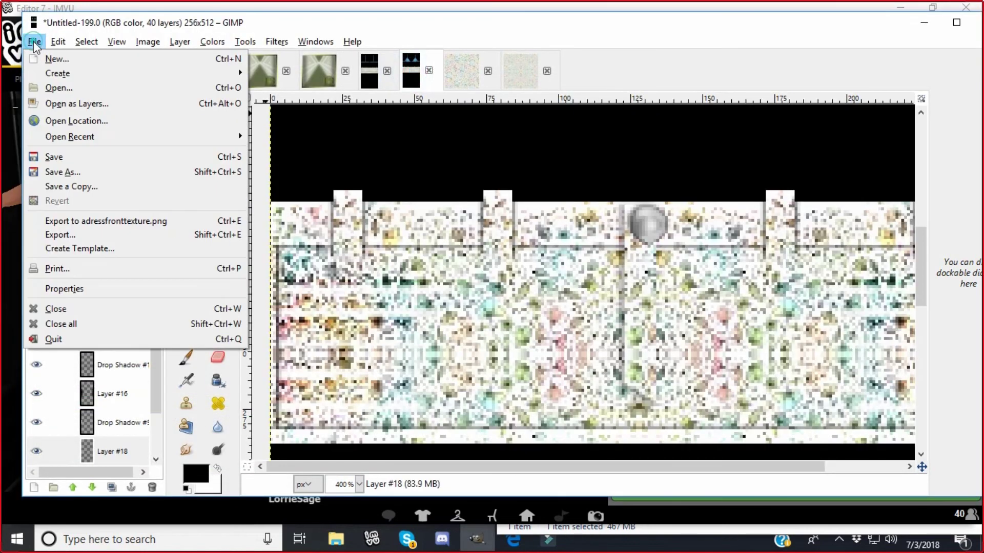
click(51, 235)
click(546, 450)
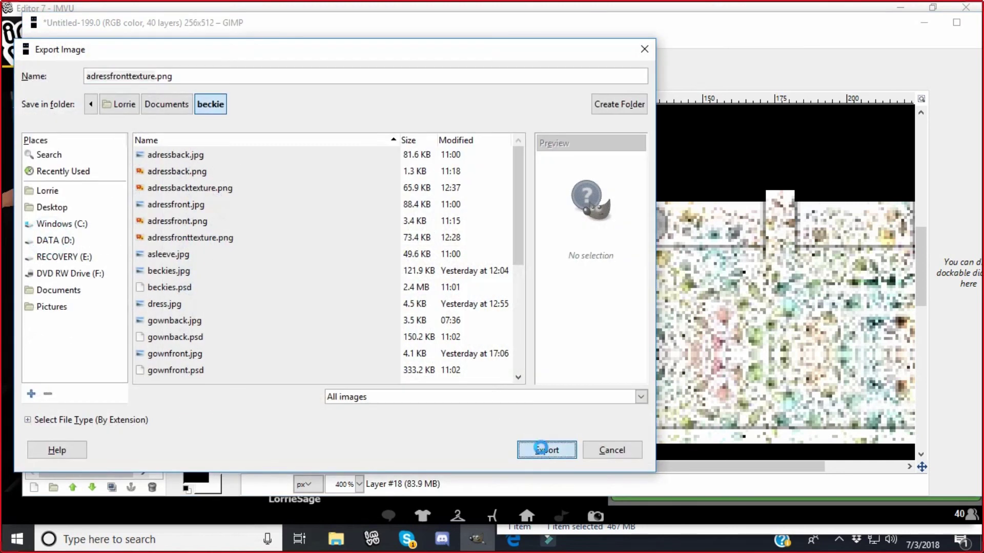
click(380, 324)
click(184, 328)
Switch to the IMVU editor and load adressbacktexture as the texture of material 06
click(379, 538)
click(740, 330)
click(340, 128)
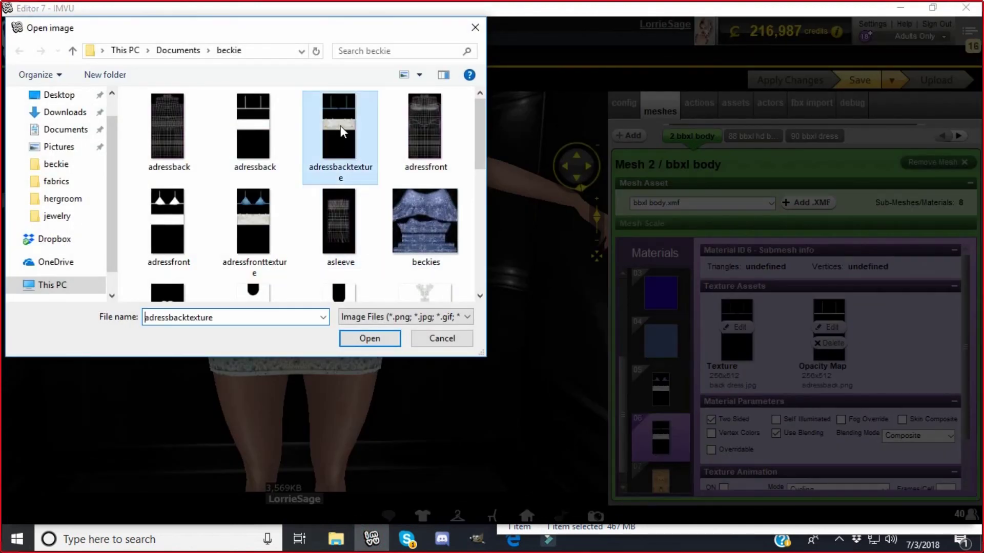
click(368, 339)
Load adressfronttexture as the texture of material 05 and apply the changes to the avatar
click(660, 390)
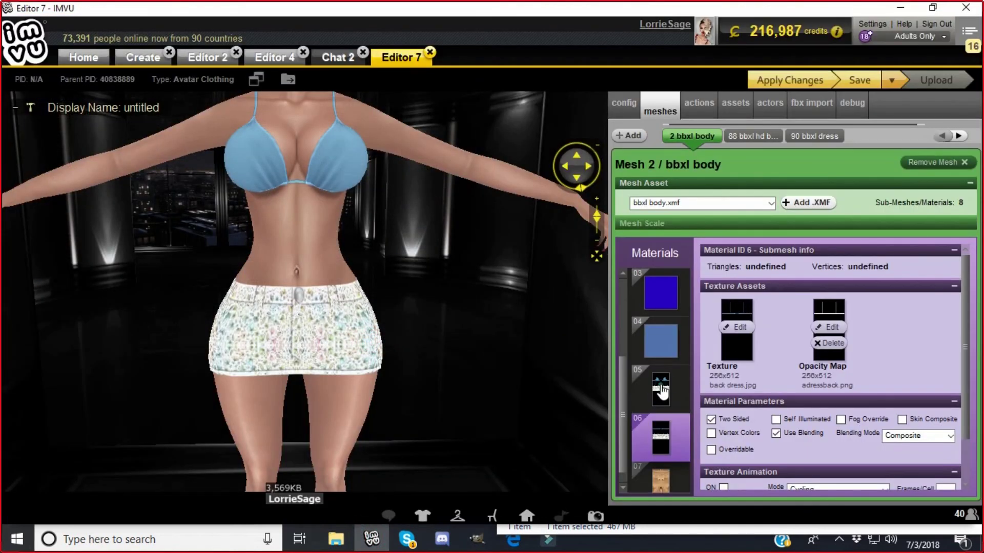
click(734, 327)
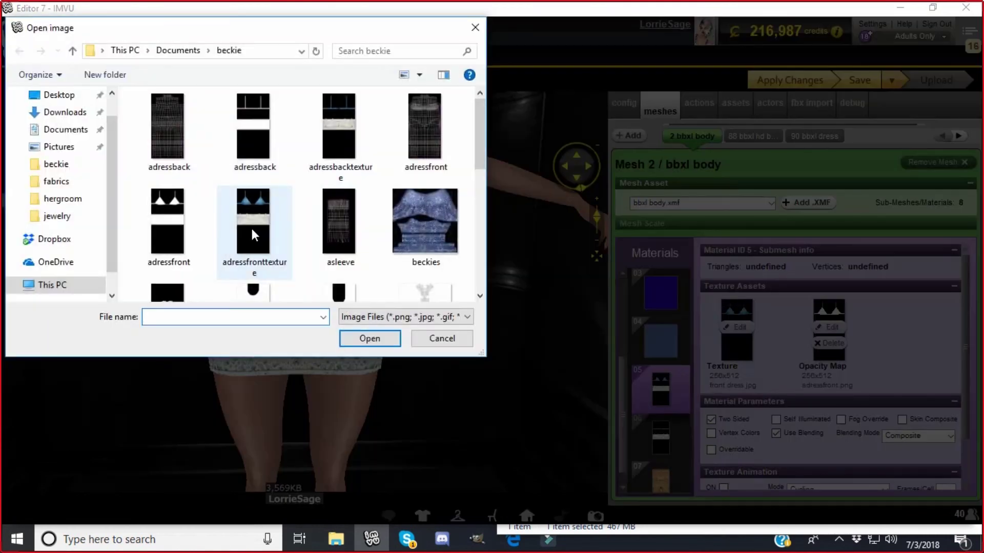
click(251, 229)
click(369, 337)
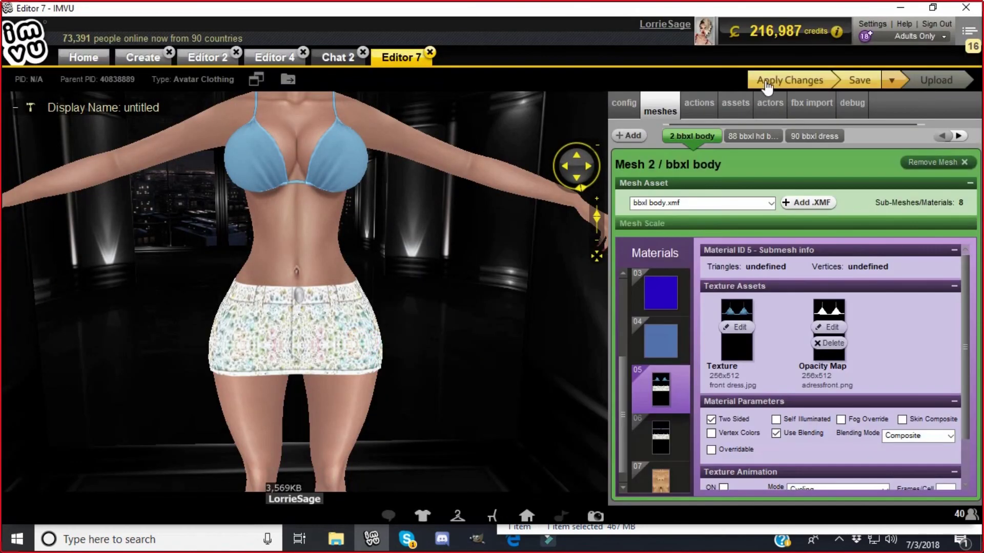
click(767, 85)
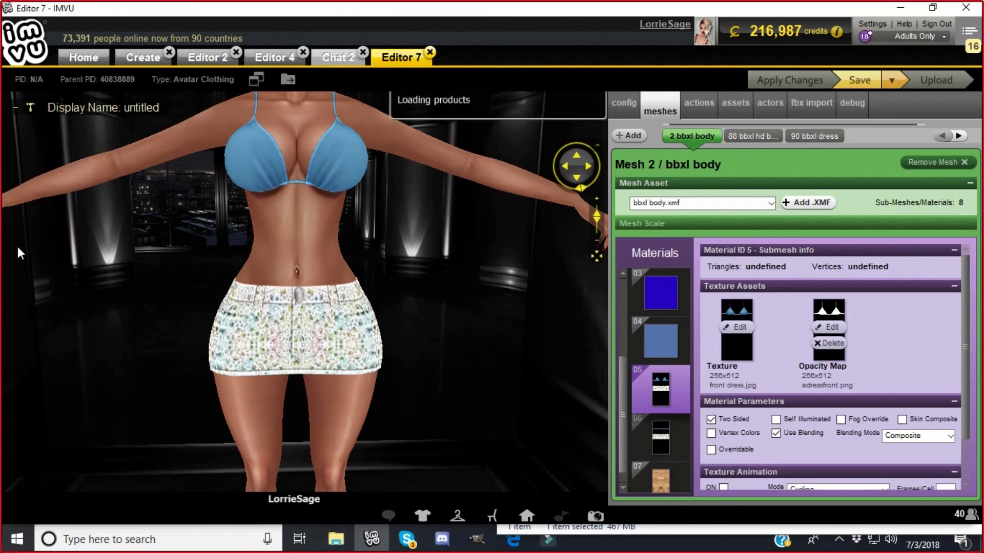
Examine the updated skirt and bikini textures on the avatar from the front, side and back
drag(23, 247, 194, 341)
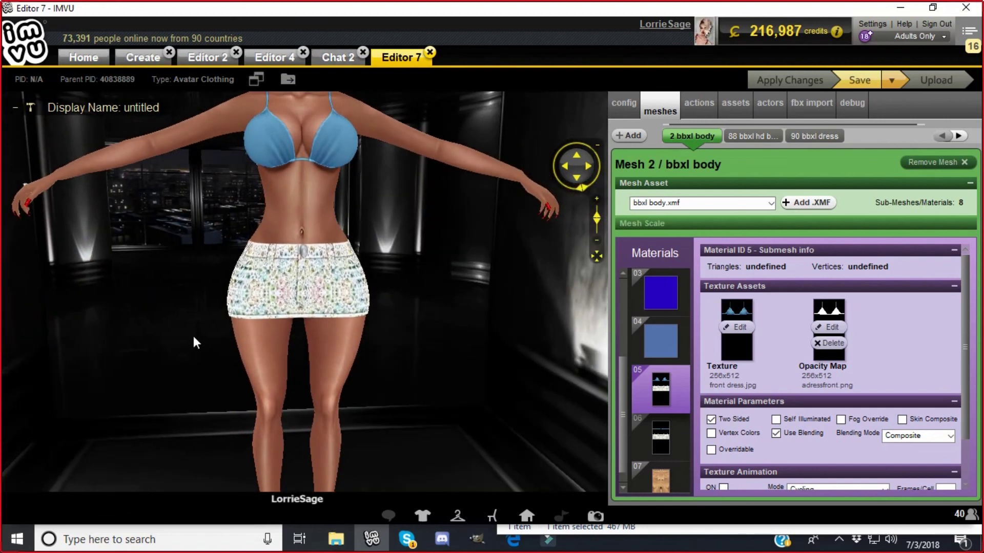
drag(461, 349, 320, 366)
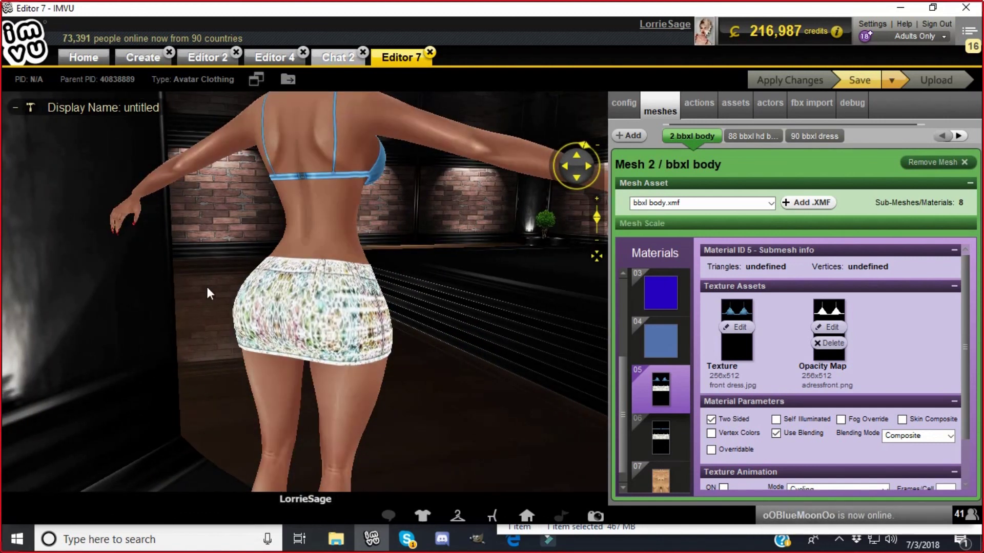
drag(180, 315, 62, 333)
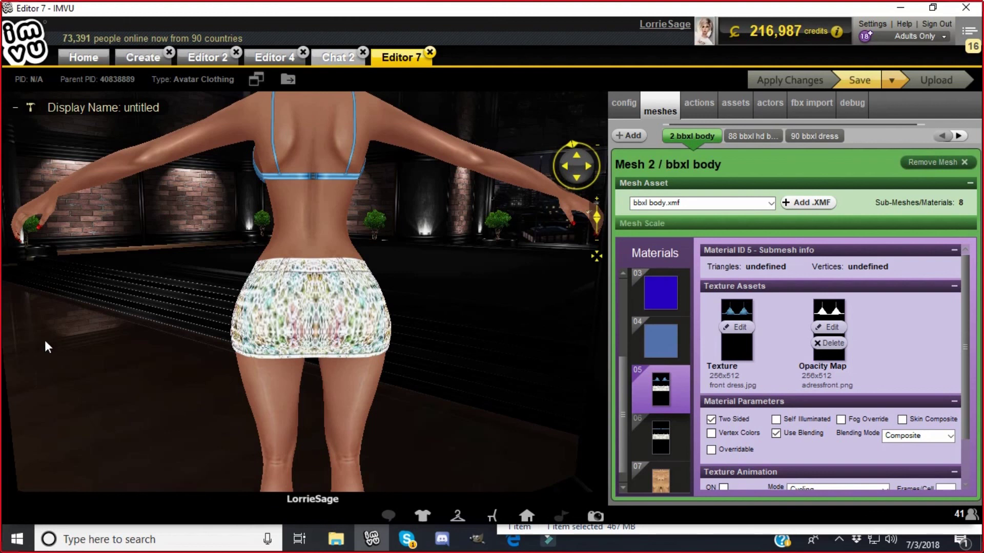
drag(109, 331, 385, 362)
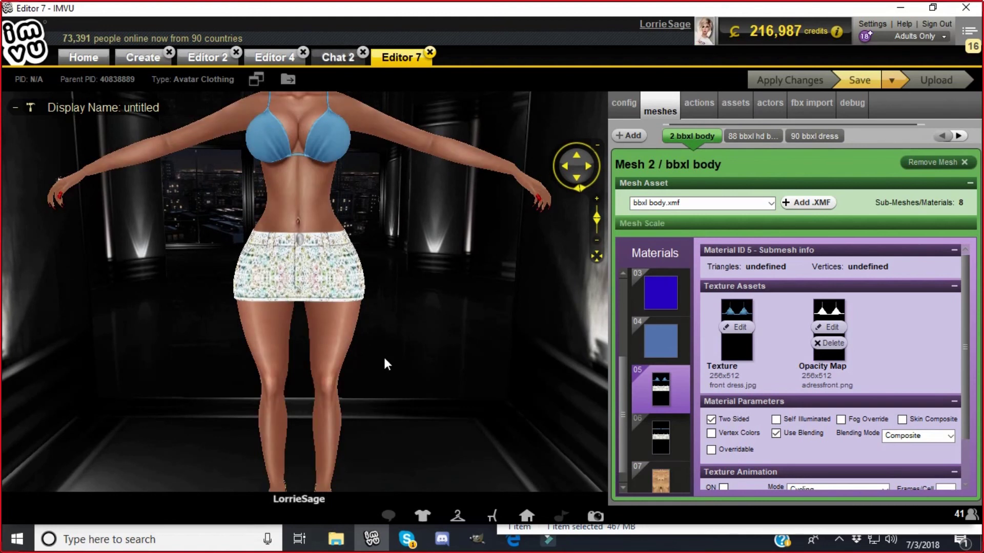
Put the Luna Avatar [Tall] from the avatar inventory on the preview model and close the inventory
click(422, 518)
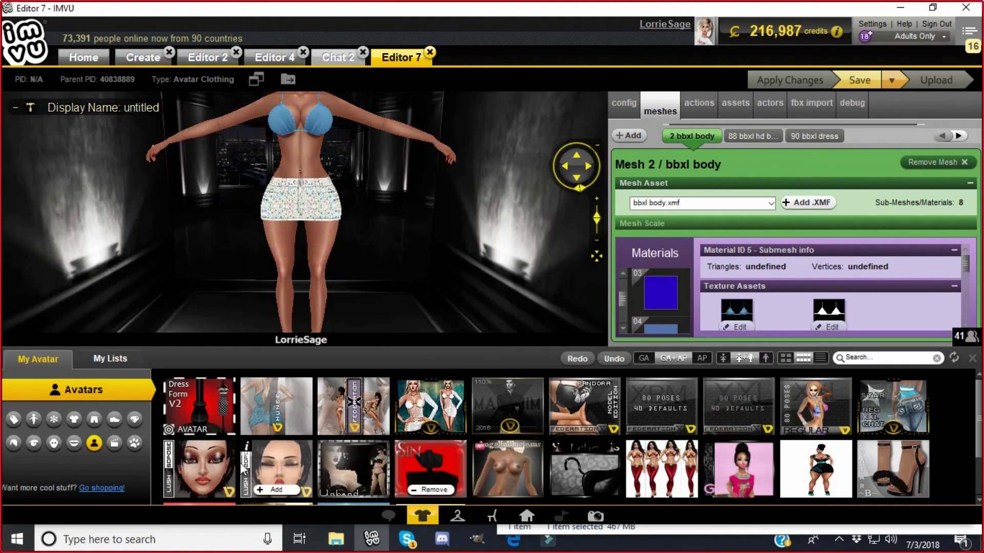
scroll(293, 484, down, 1)
click(291, 486)
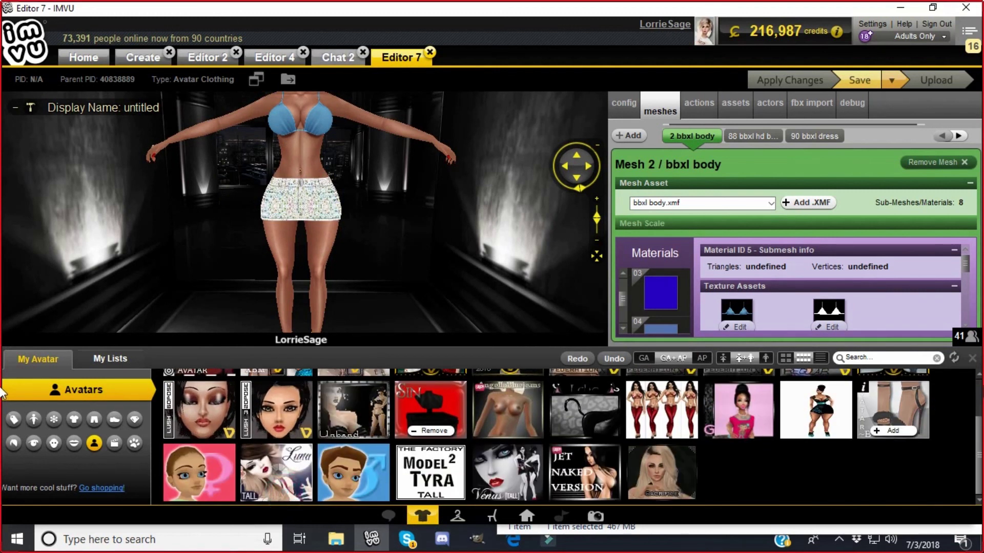
click(971, 359)
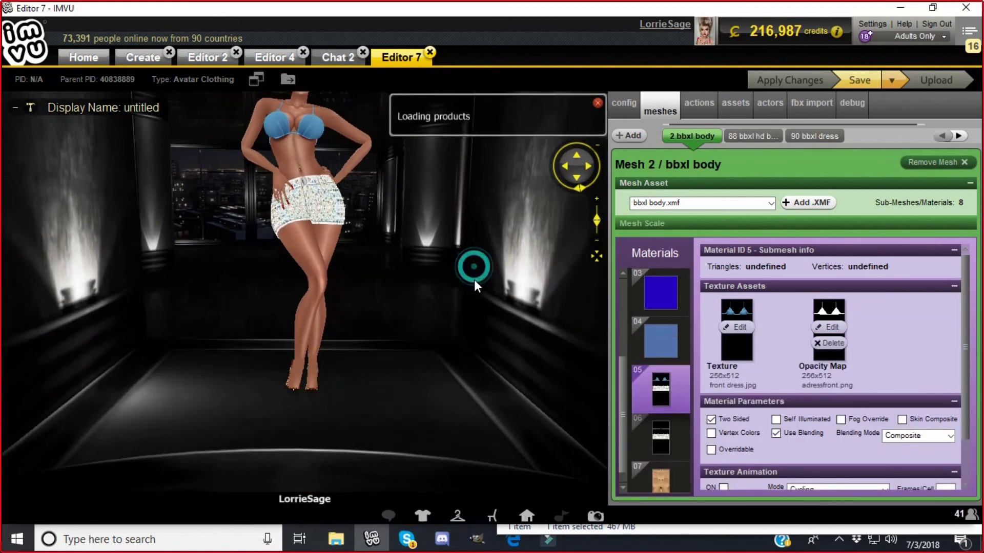
Examine the fit and side blending of the skirt and bikini on the posed avatar from several angles and distances
click(577, 156)
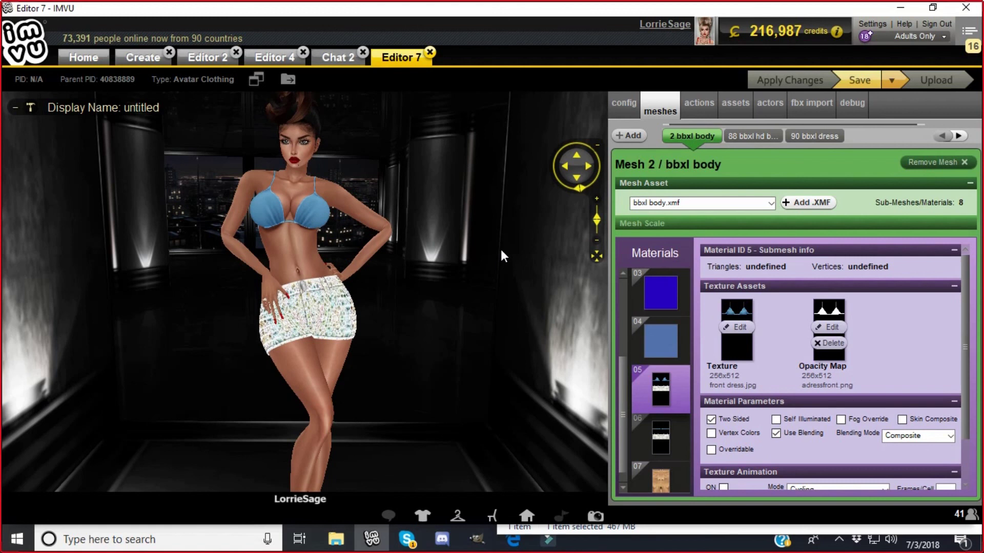
click(287, 216)
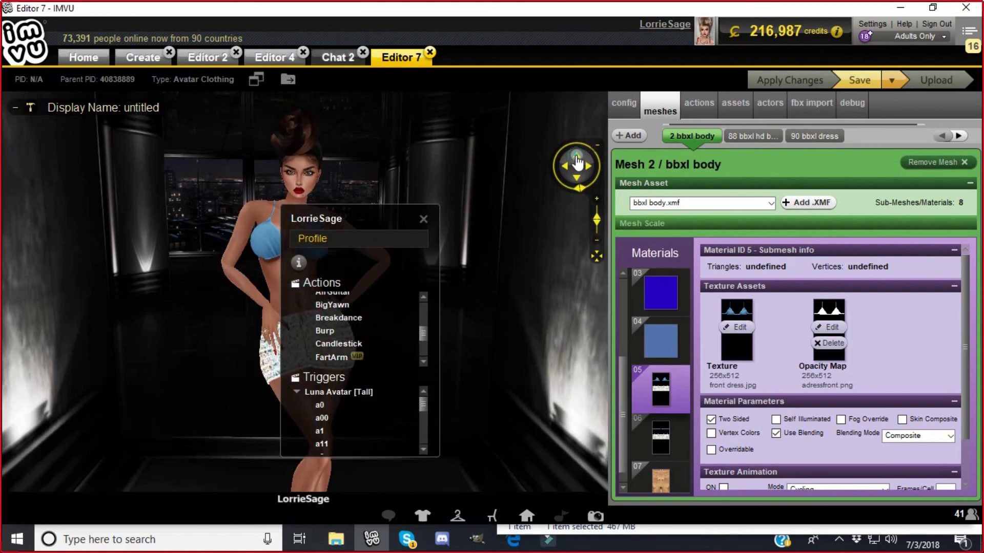
click(424, 218)
drag(439, 229, 472, 273)
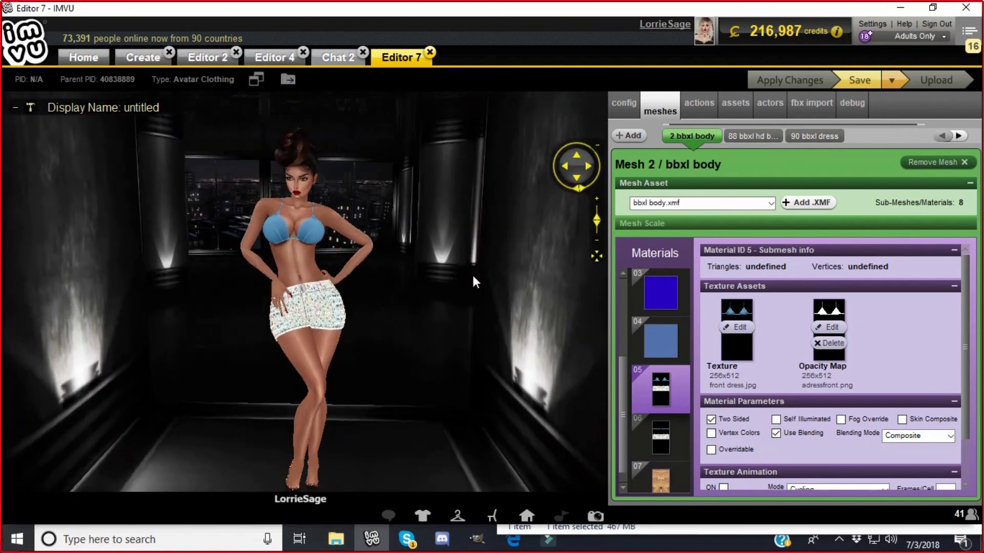
scroll(474, 267, up, 3)
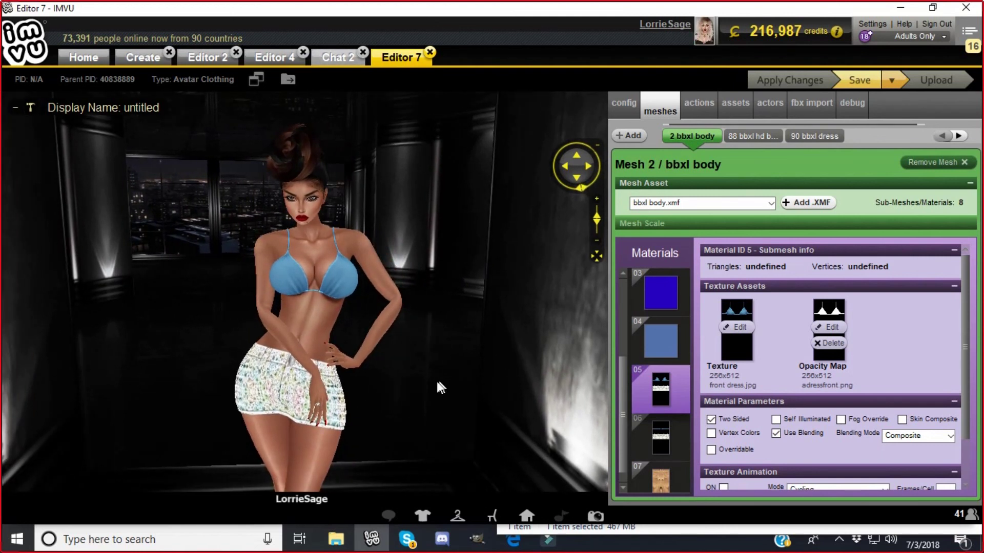
scroll(435, 383, down, 2)
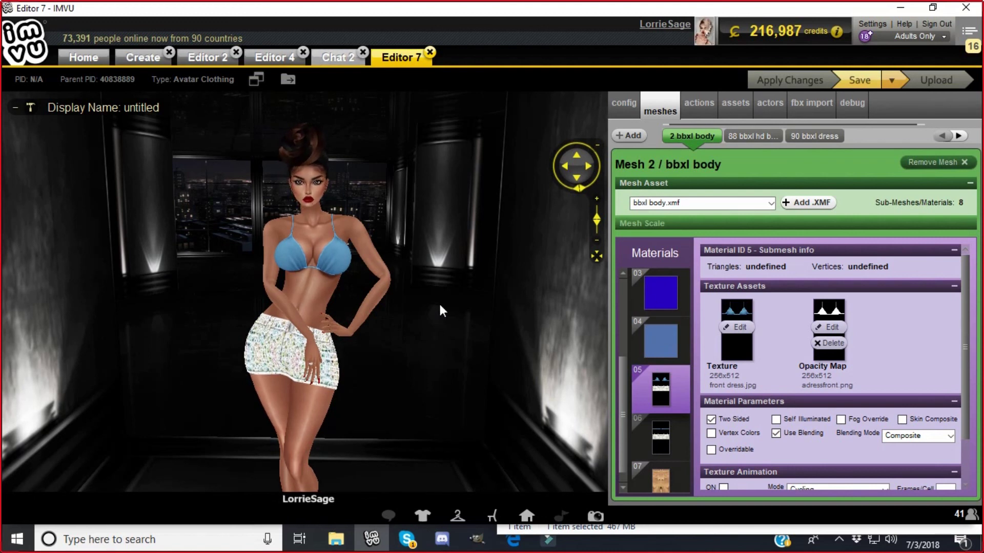
mouse_move(112, 370)
mouse_down()
mouse_move(303, 383)
mouse_move(397, 375)
mouse_move(117, 379)
mouse_up()
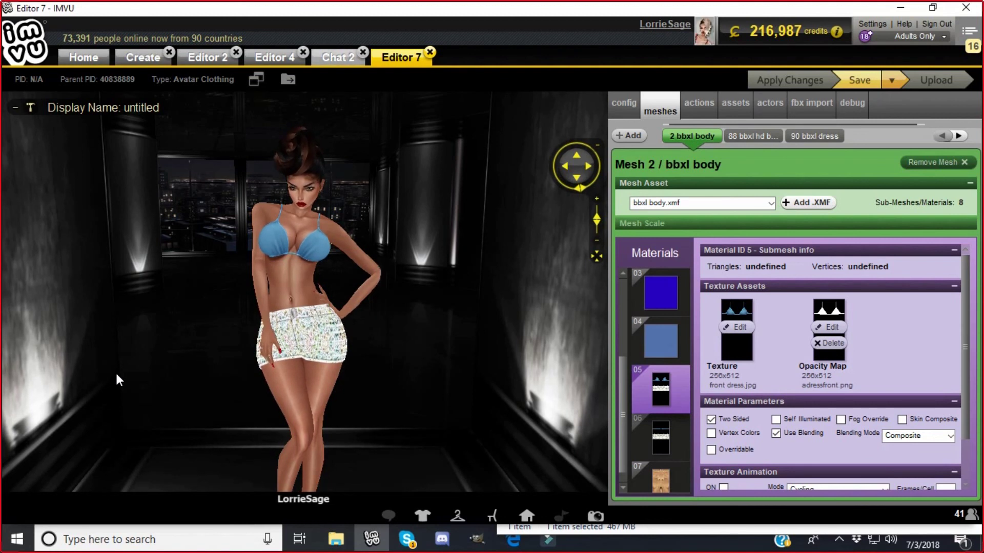
drag(117, 379, 159, 374)
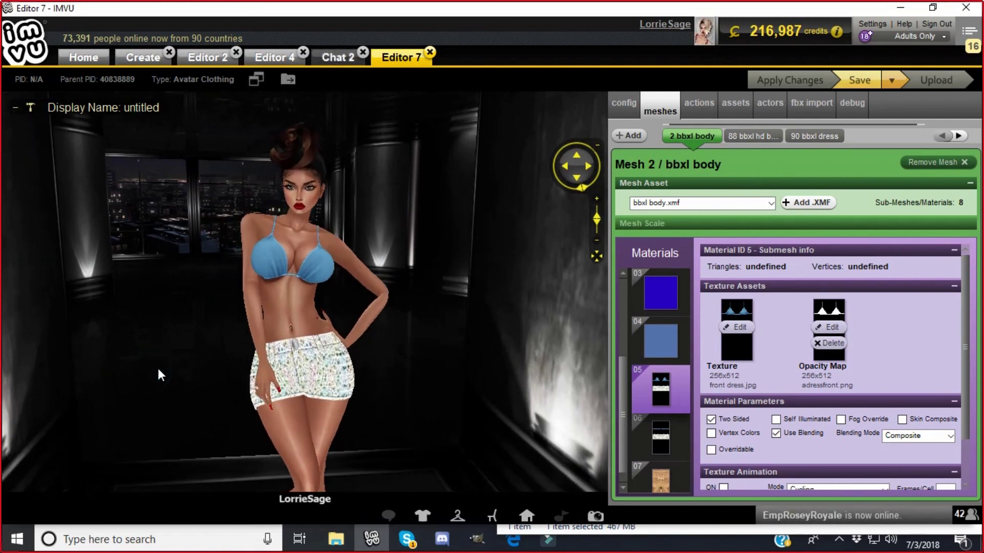
drag(500, 231, 478, 260)
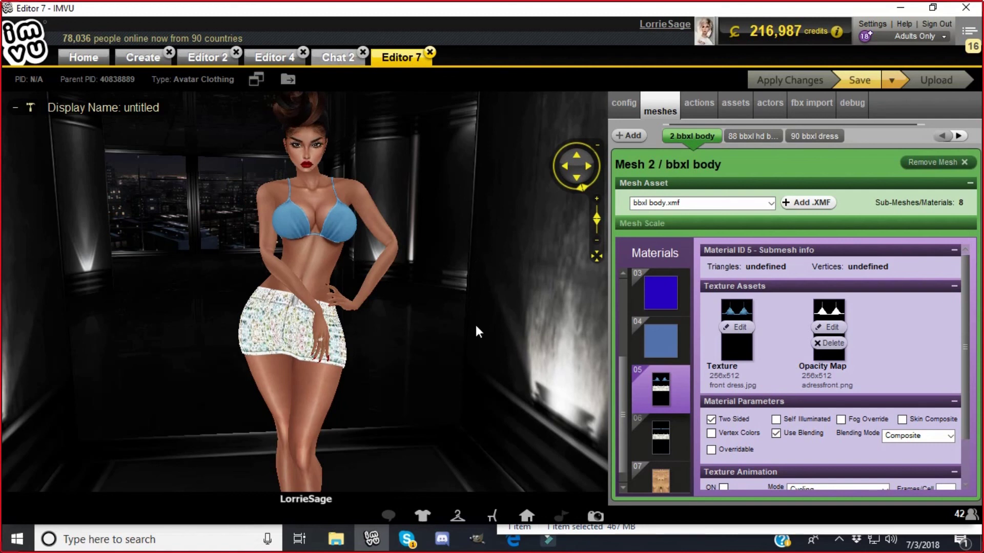
drag(476, 344, 432, 343)
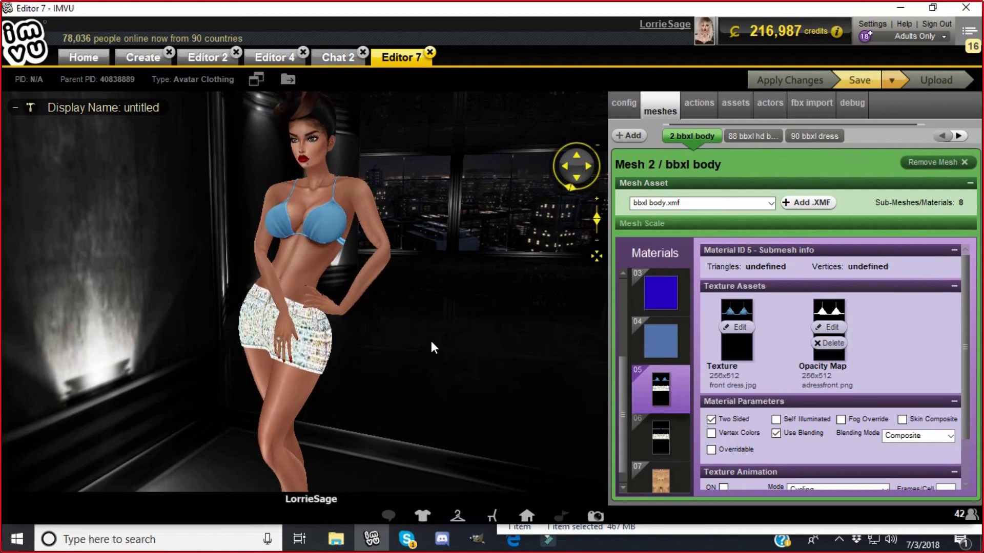
drag(457, 299, 517, 299)
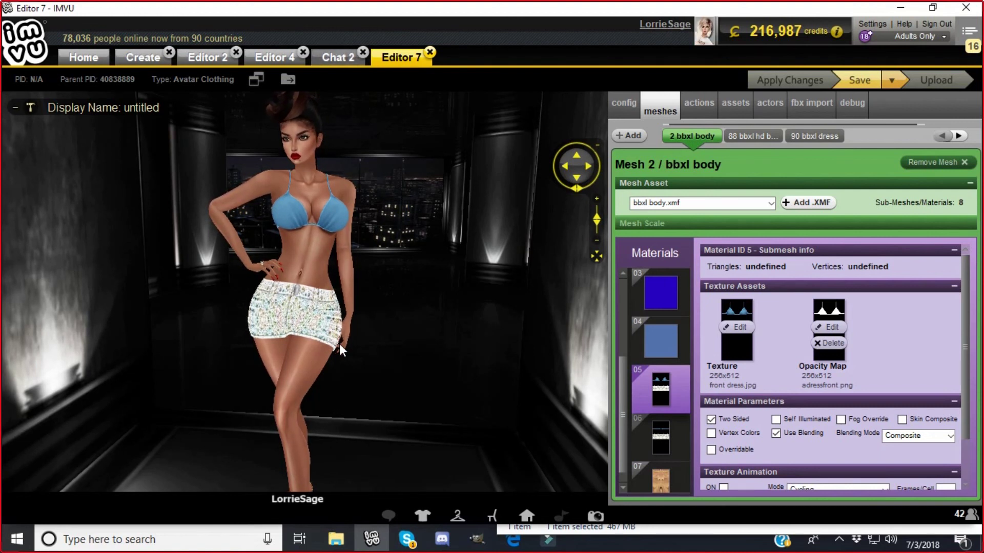
Switch to the Wondershare Filmora project window
mouse_move(549, 542)
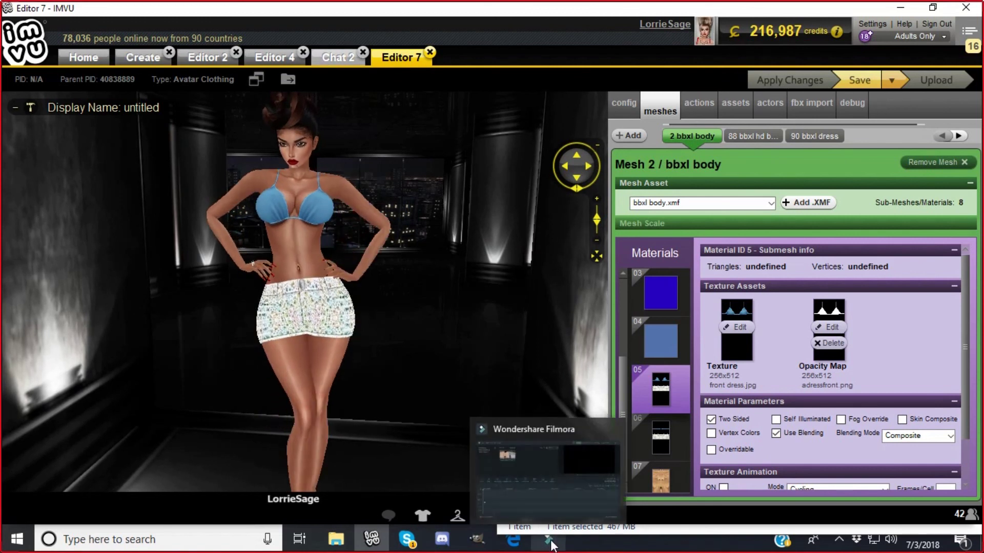
click(550, 542)
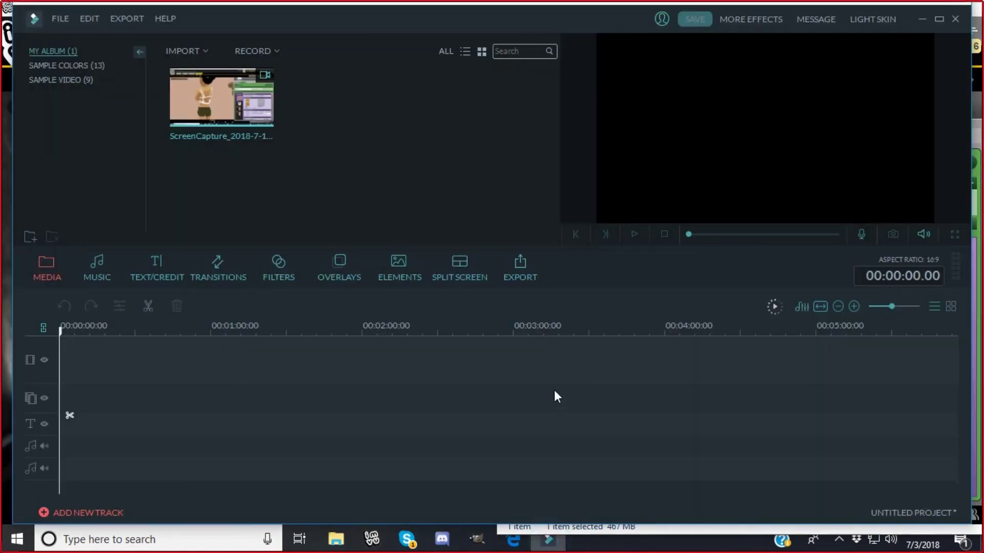